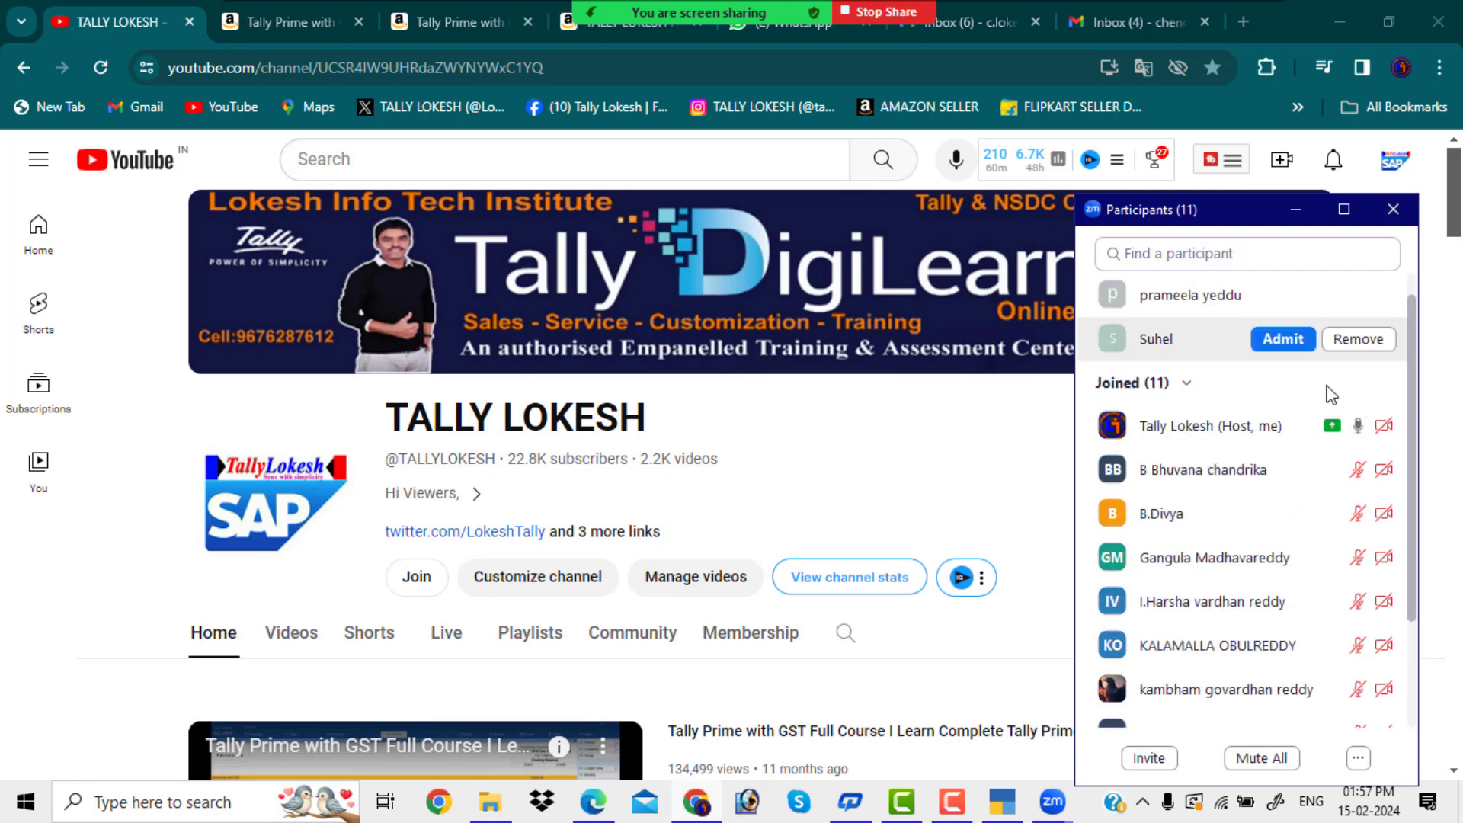
Admit the three people waiting in the Zoom meeting's waiting room.
{"action": "left_click", "coordinate": [1290, 297]}
{"action": "left_click", "coordinate": [1289, 340]}
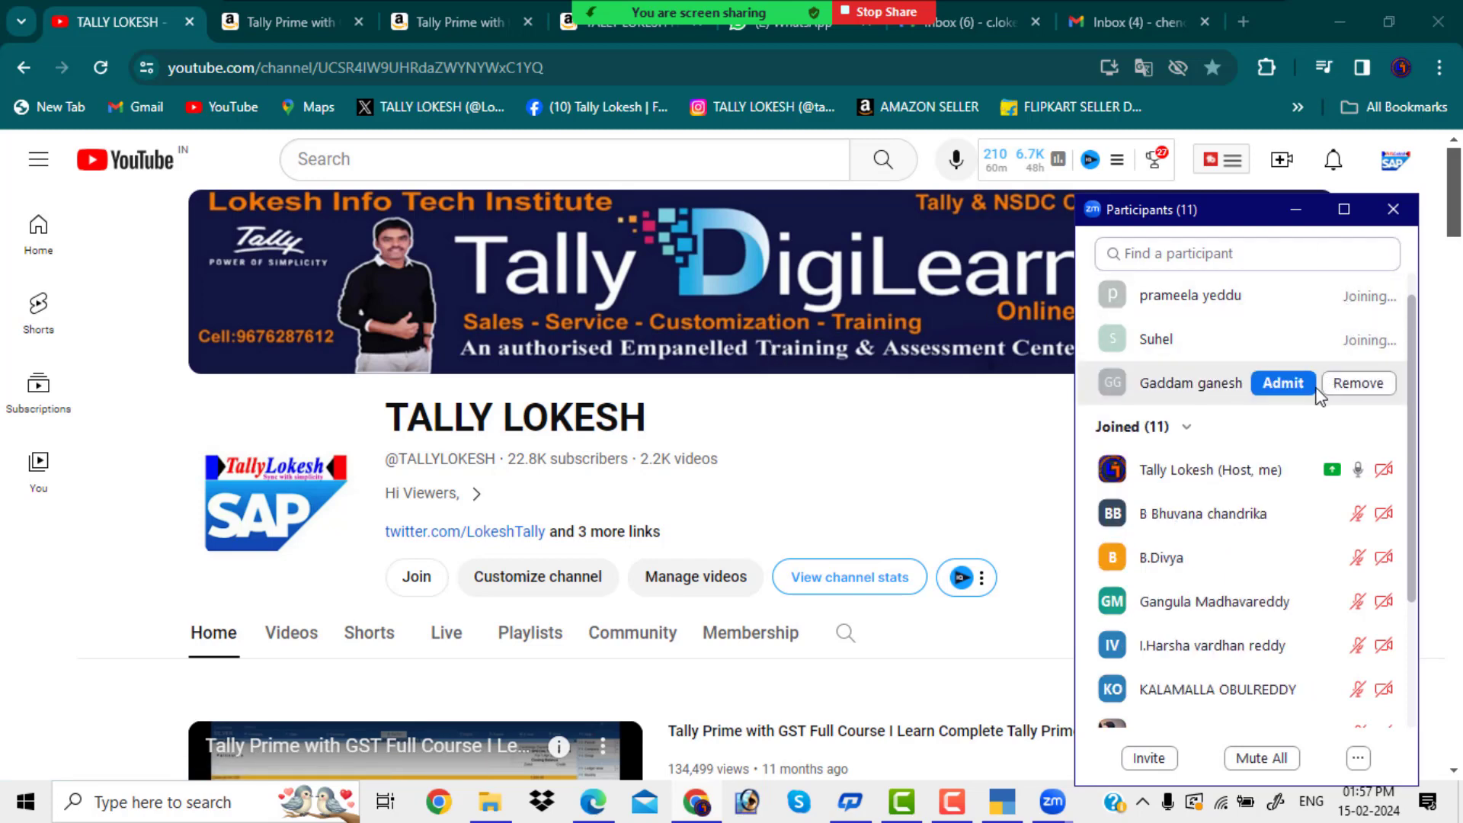
{"action": "left_click", "coordinate": [1288, 384]}
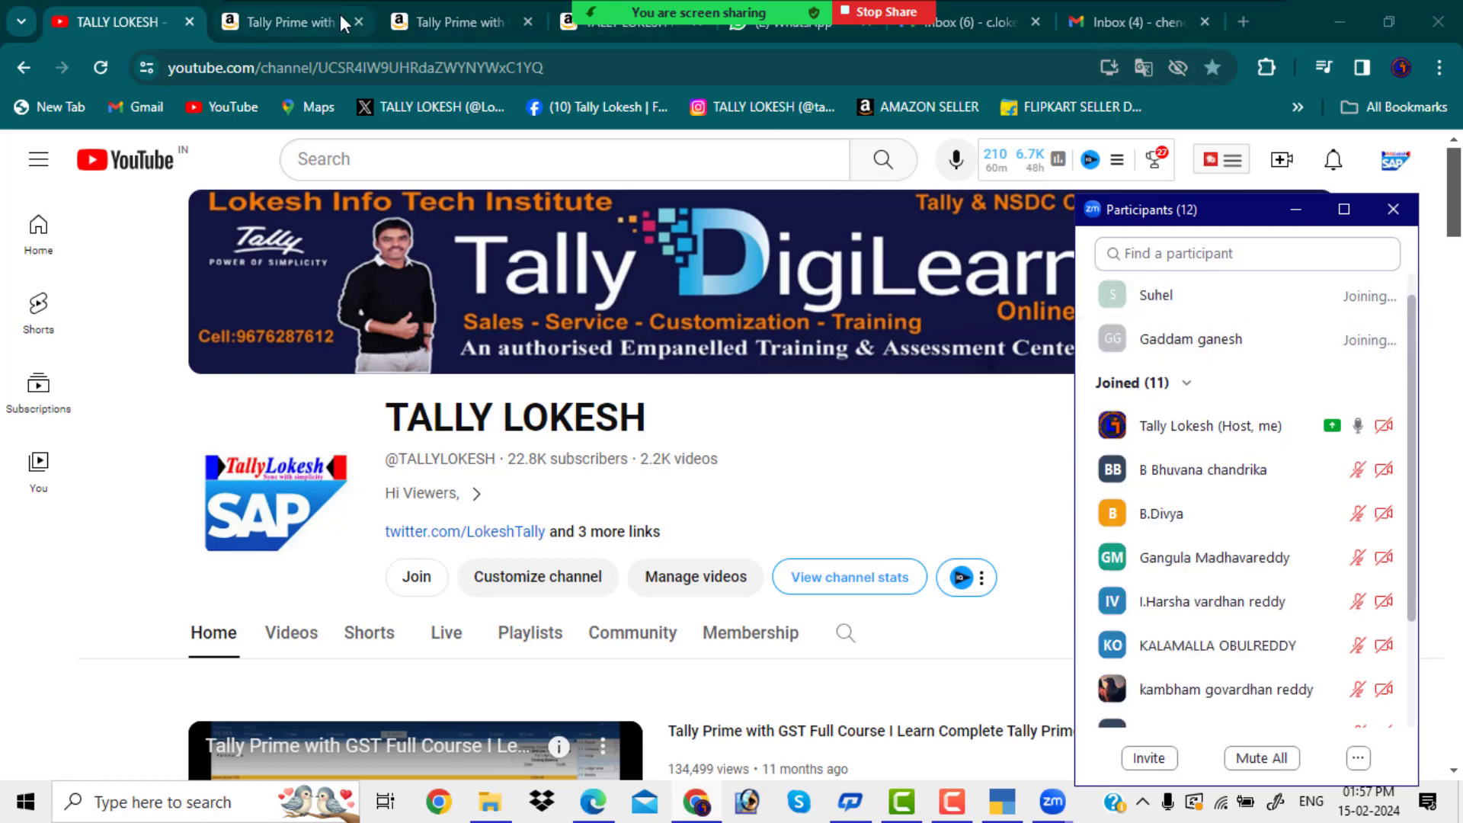
Show the Amazon page of the Tally Prime with GST Advanced Meterial book, with the participants window minimized.
{"action": "left_click", "coordinate": [312, 20]}
{"action": "scroll", "coordinate": [732, 481], "scroll_direction": "down", "scroll_amount": 1}
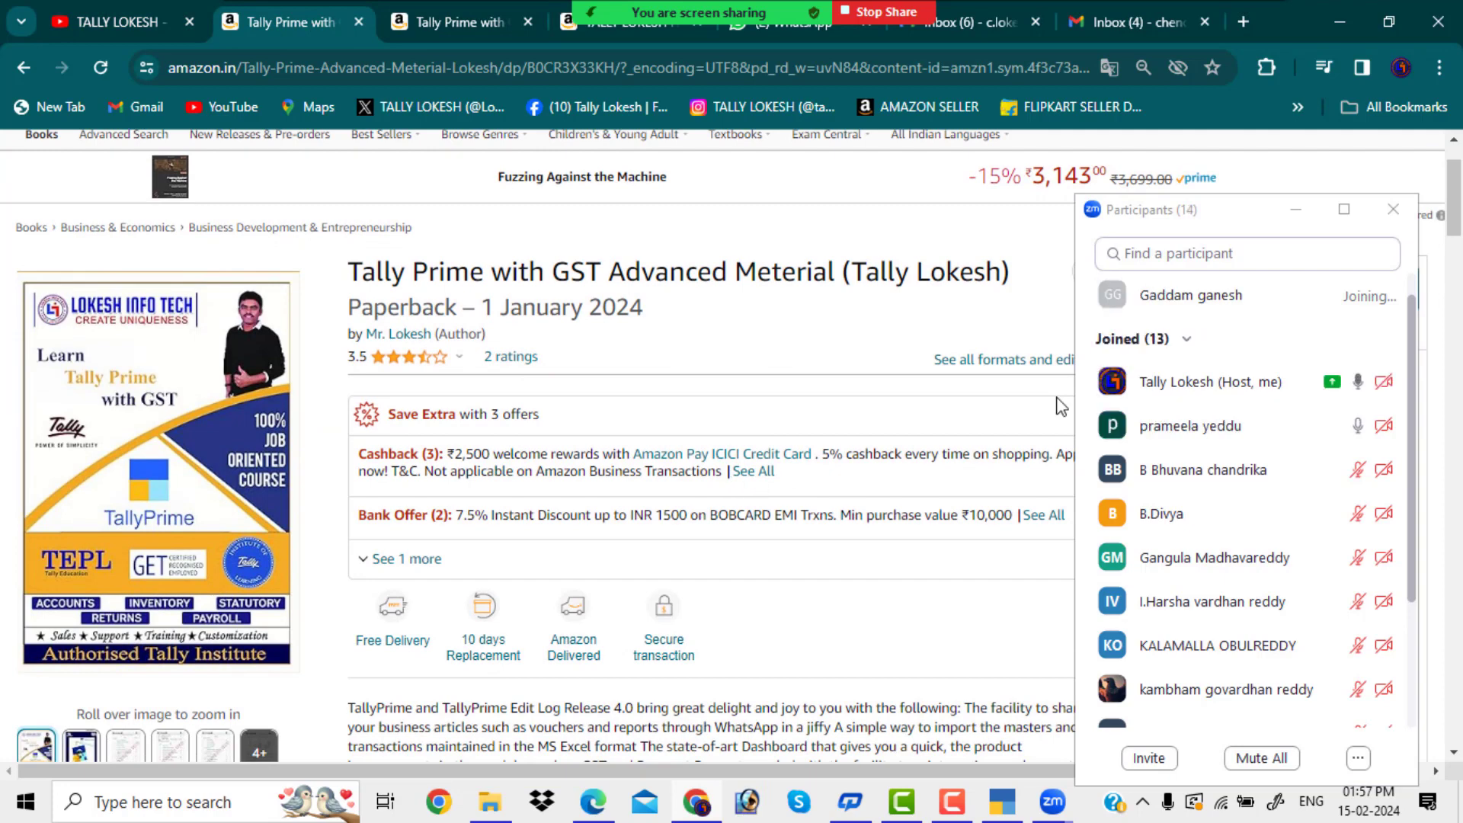
{"action": "left_click", "coordinate": [1298, 214]}
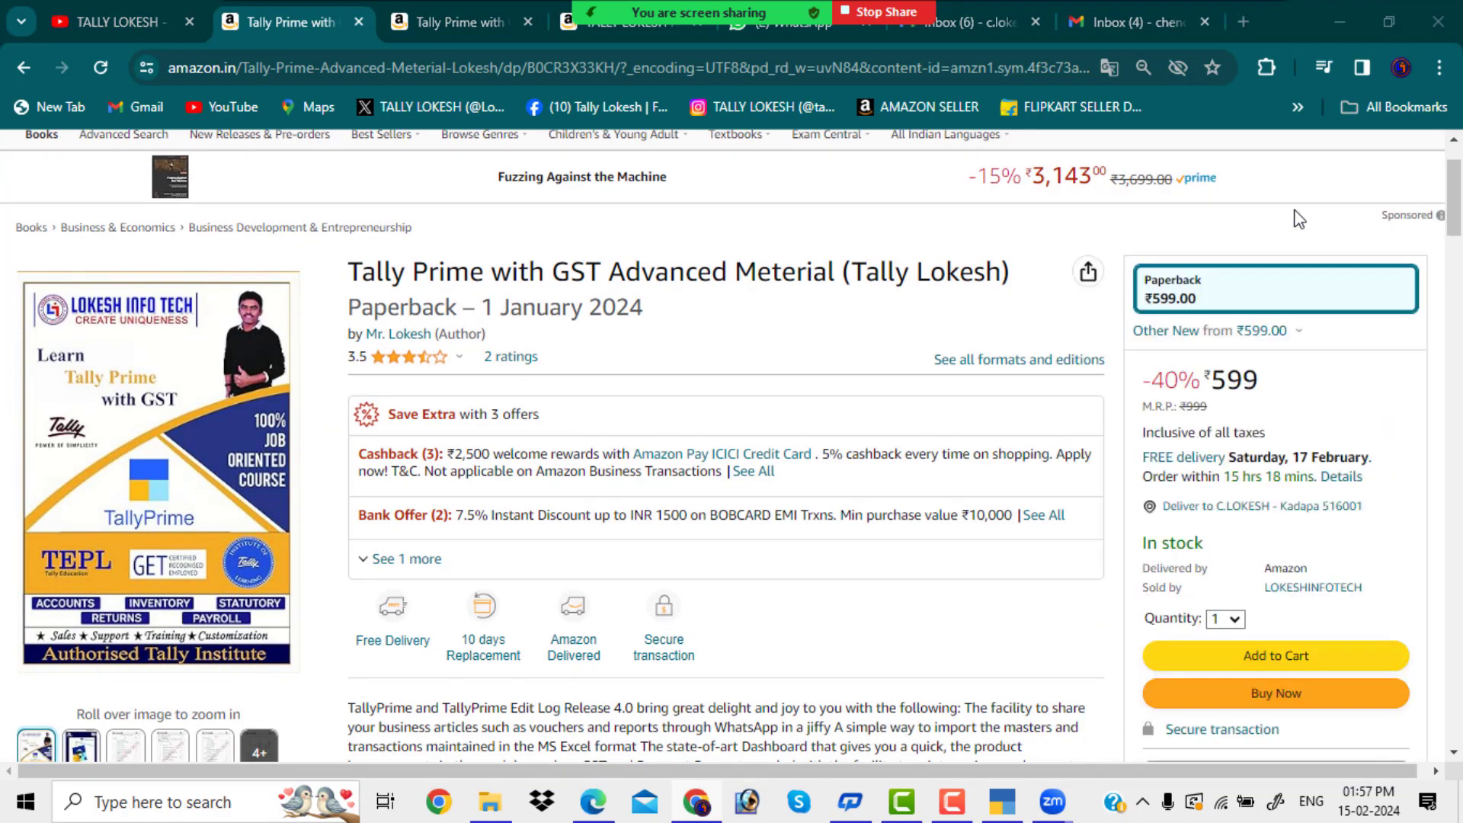
Let the newly arrived people in from the waiting room, using the meeting notification and the participants list.
{"action": "mouse_move", "coordinate": [744, 9]}
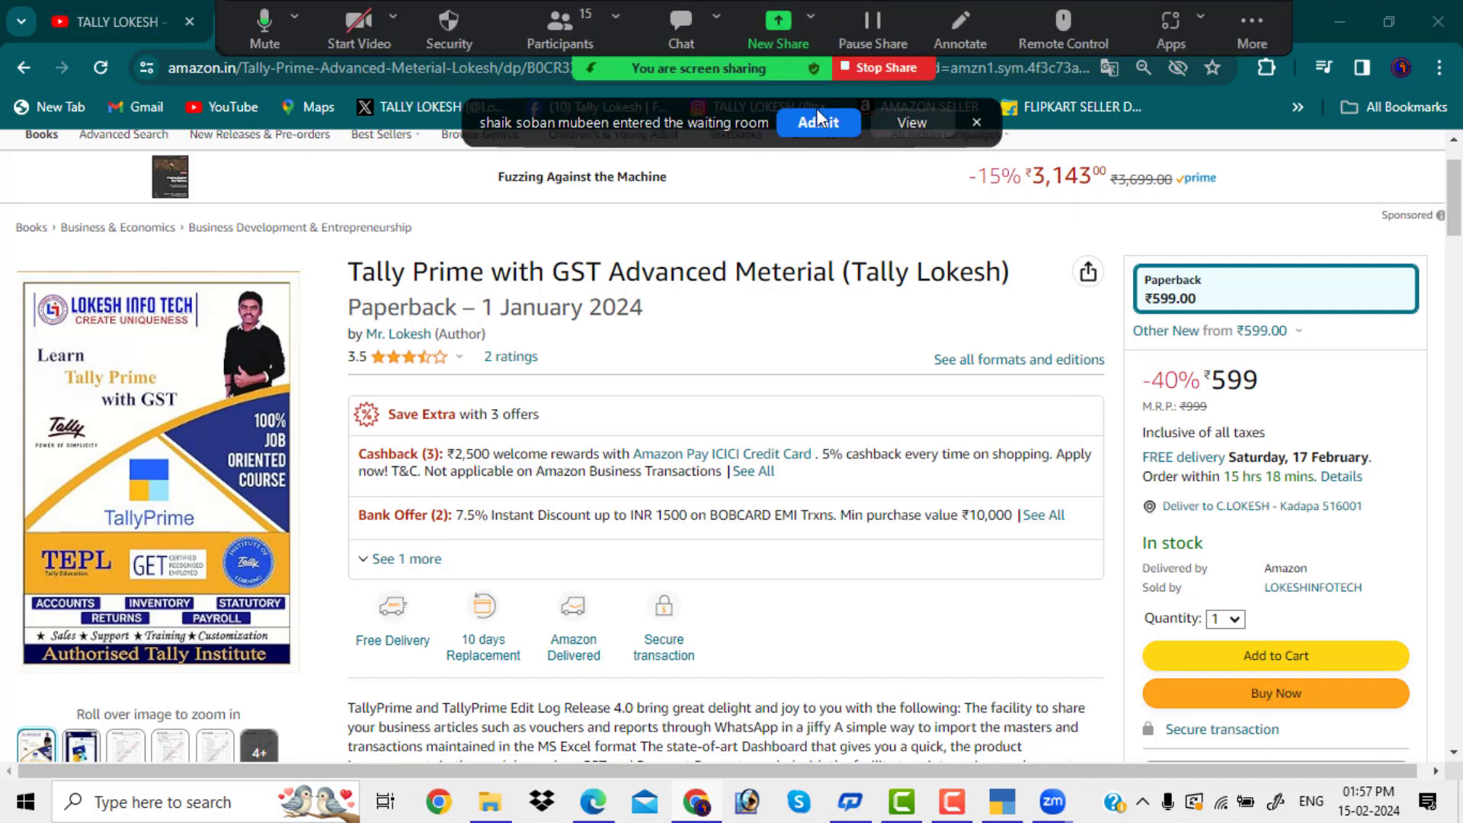
{"action": "left_click", "coordinate": [816, 118]}
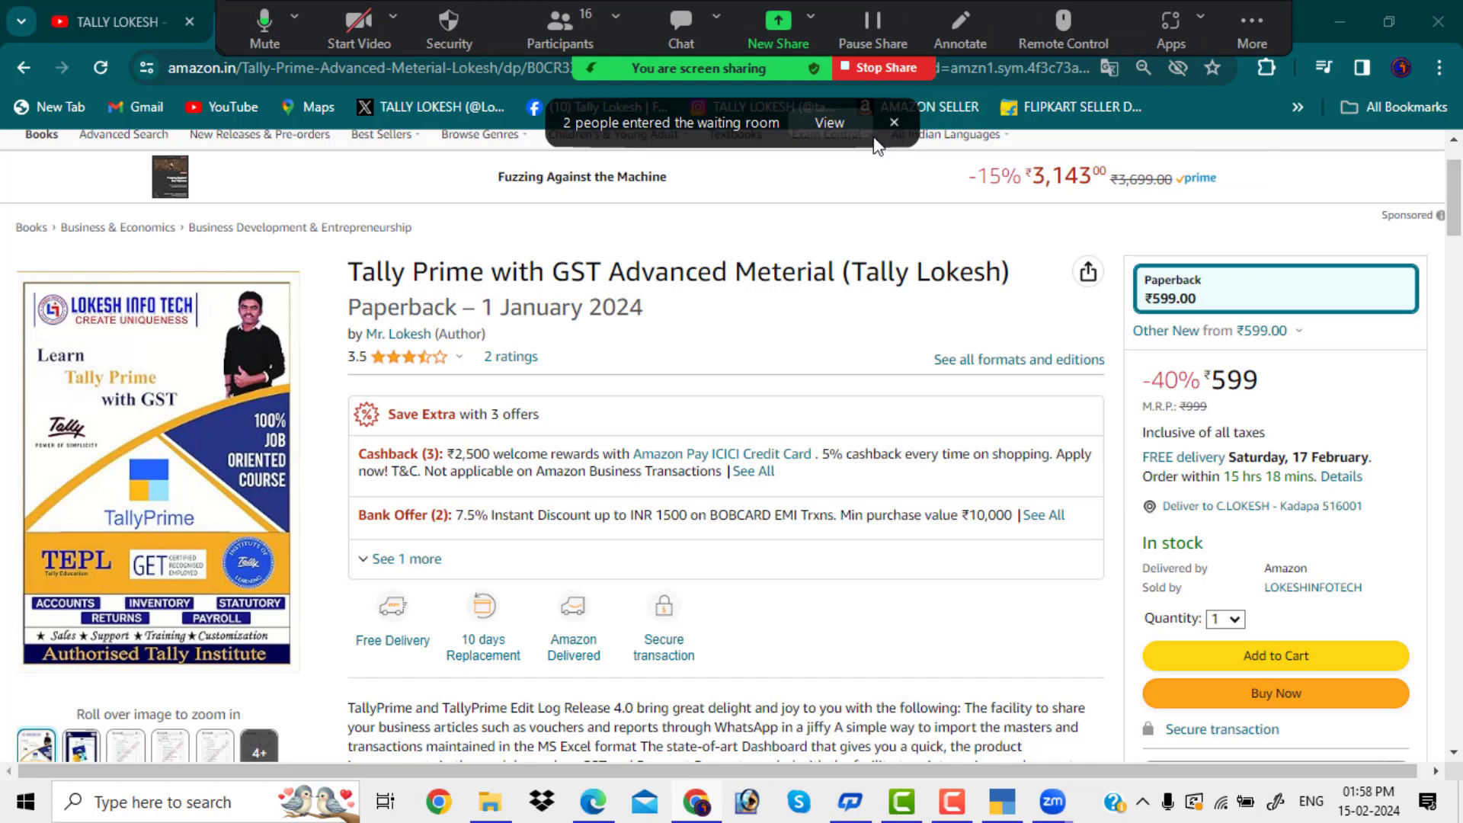
{"action": "left_click", "coordinate": [837, 125]}
{"action": "left_click", "coordinate": [1284, 286]}
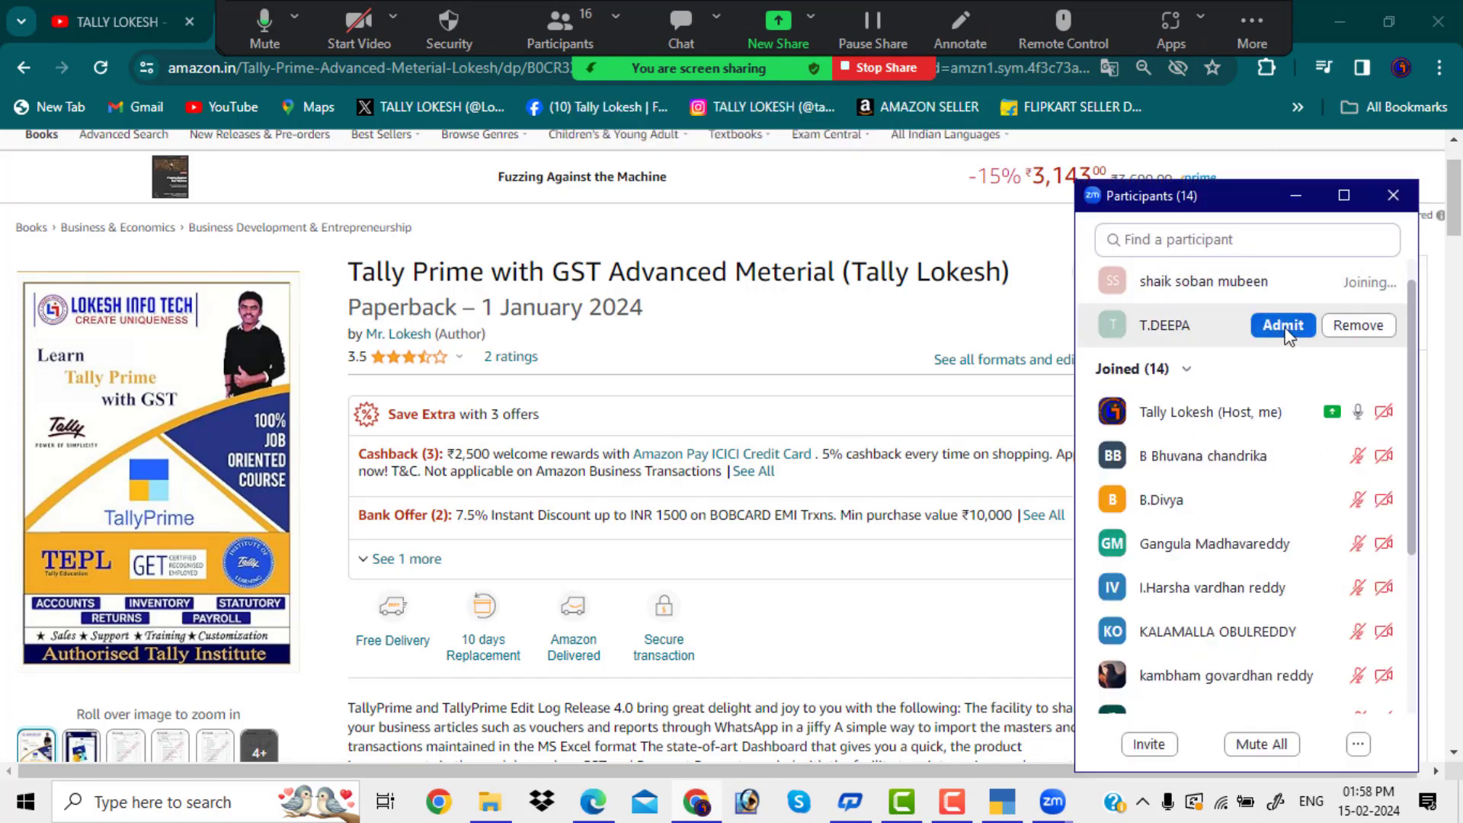
{"action": "left_click", "coordinate": [1283, 325]}
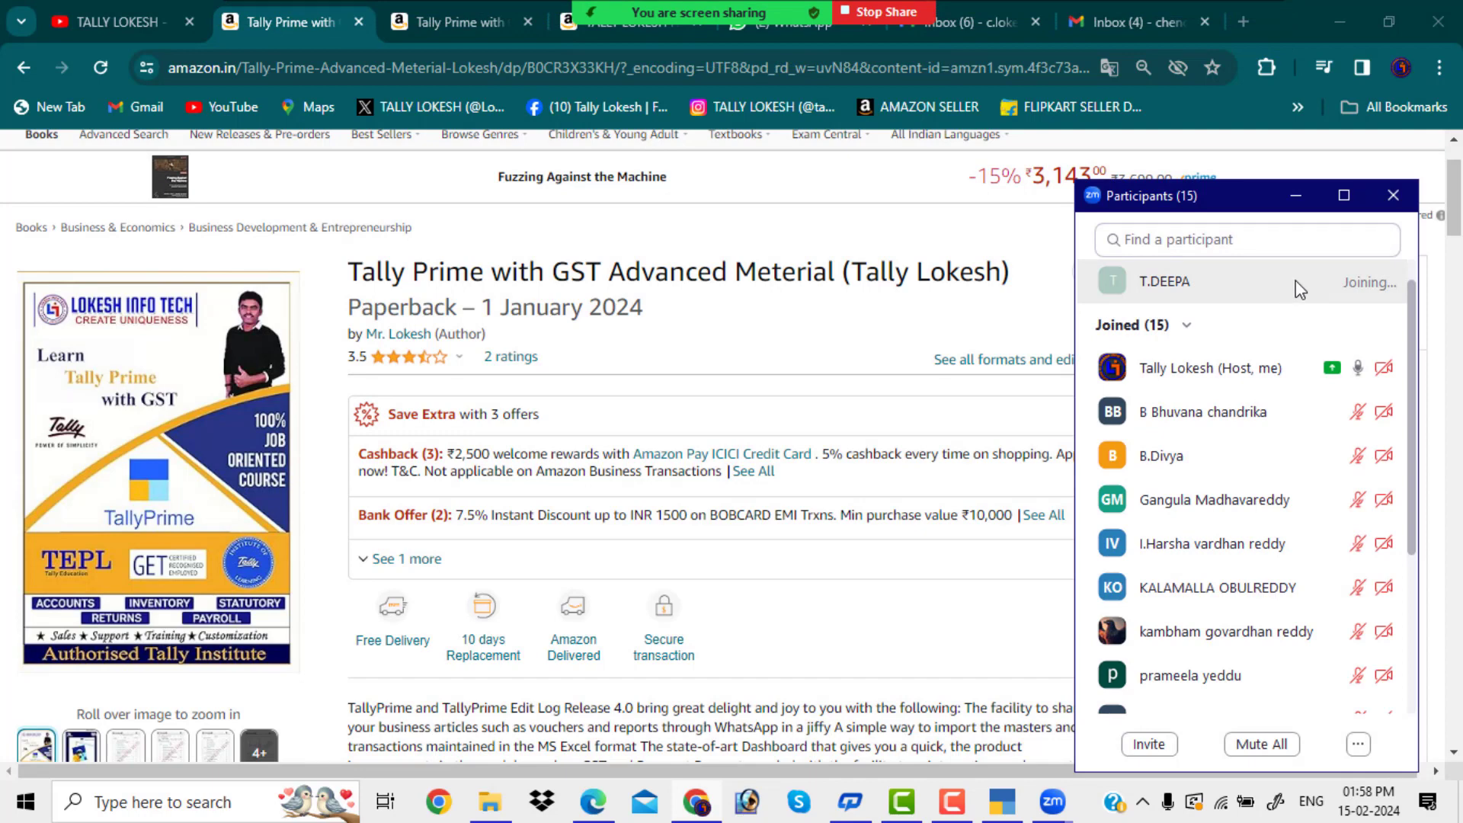
{"action": "mouse_move", "coordinate": [1296, 281]}
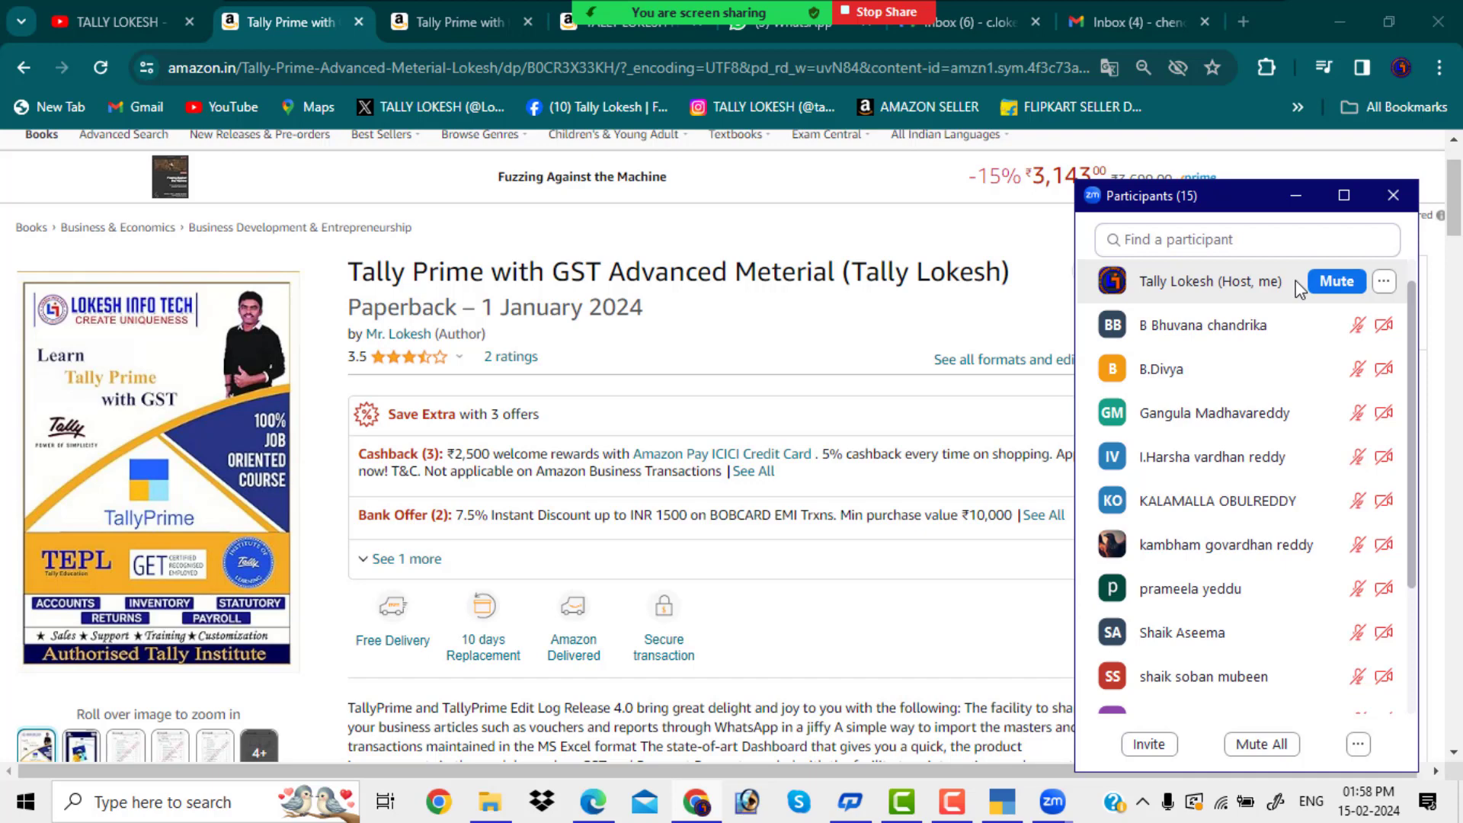
Show the Amazon page of the Tally Prime with GST 4.0 Advanced Interview Material book and minimize the participants window.
{"action": "left_click", "coordinate": [461, 22]}
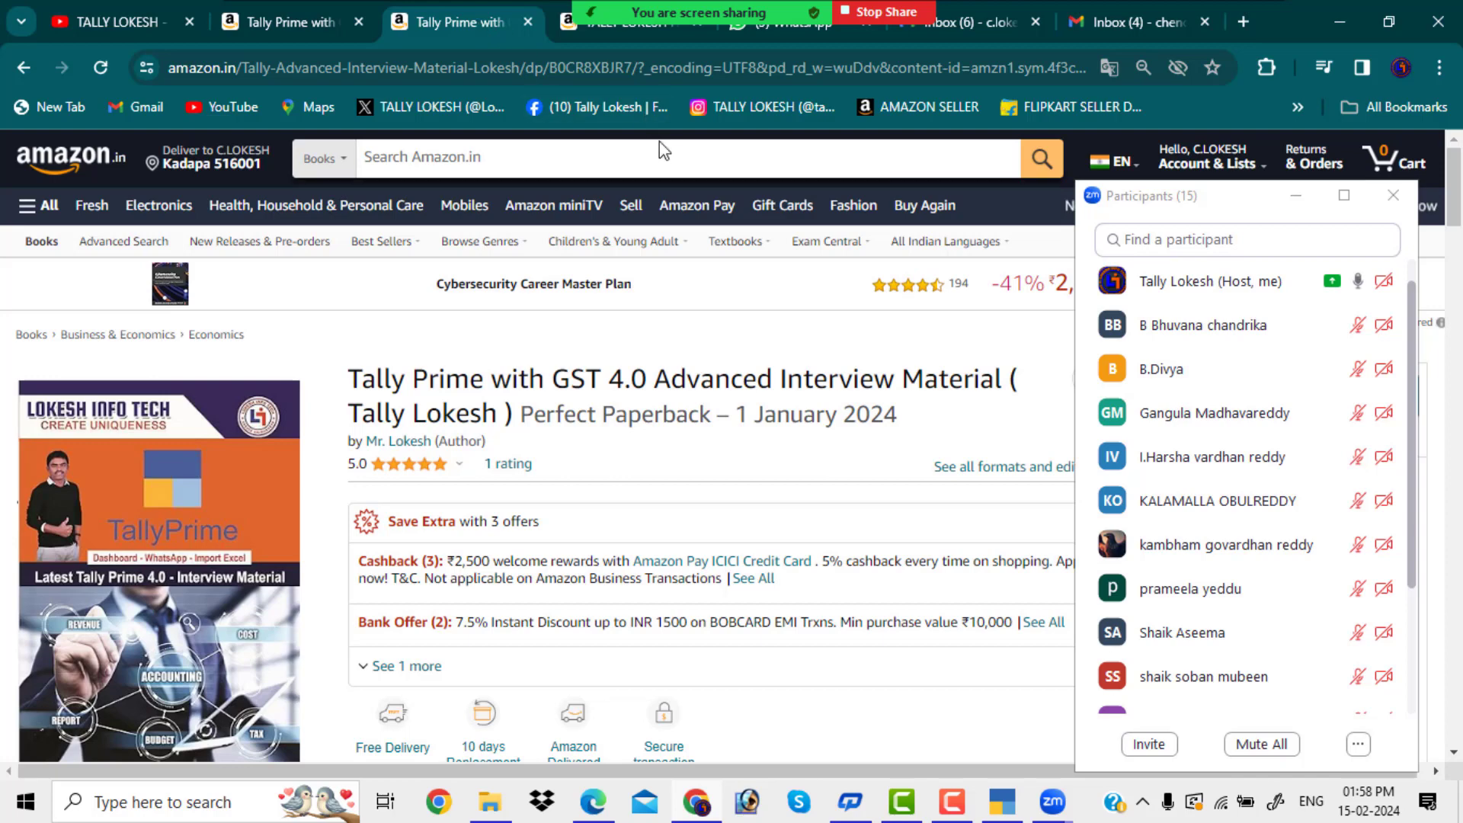
{"action": "left_click", "coordinate": [1296, 196]}
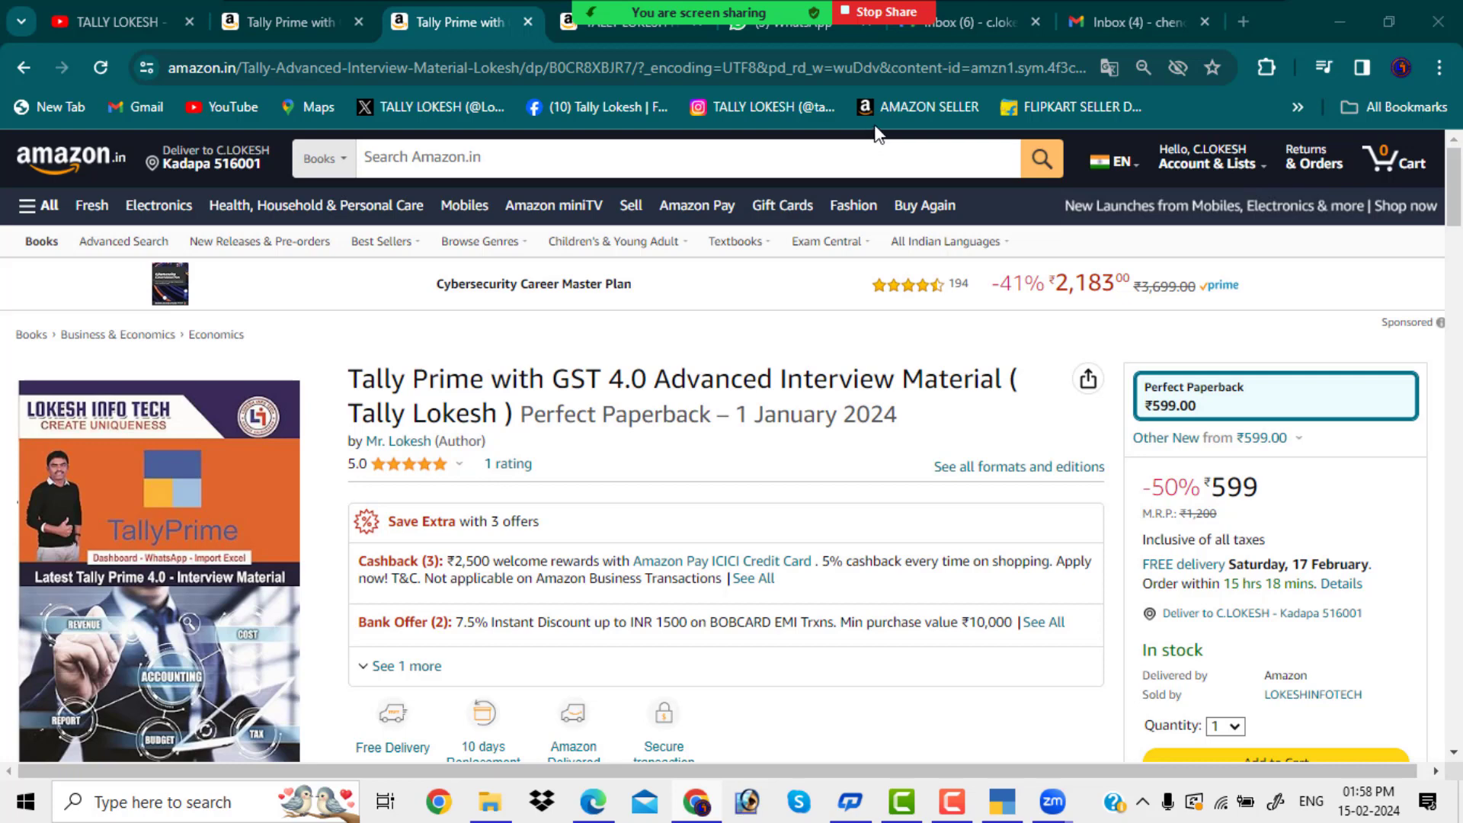
View the waiting room and admit the two people who have entered it.
{"action": "left_click", "coordinate": [814, 124]}
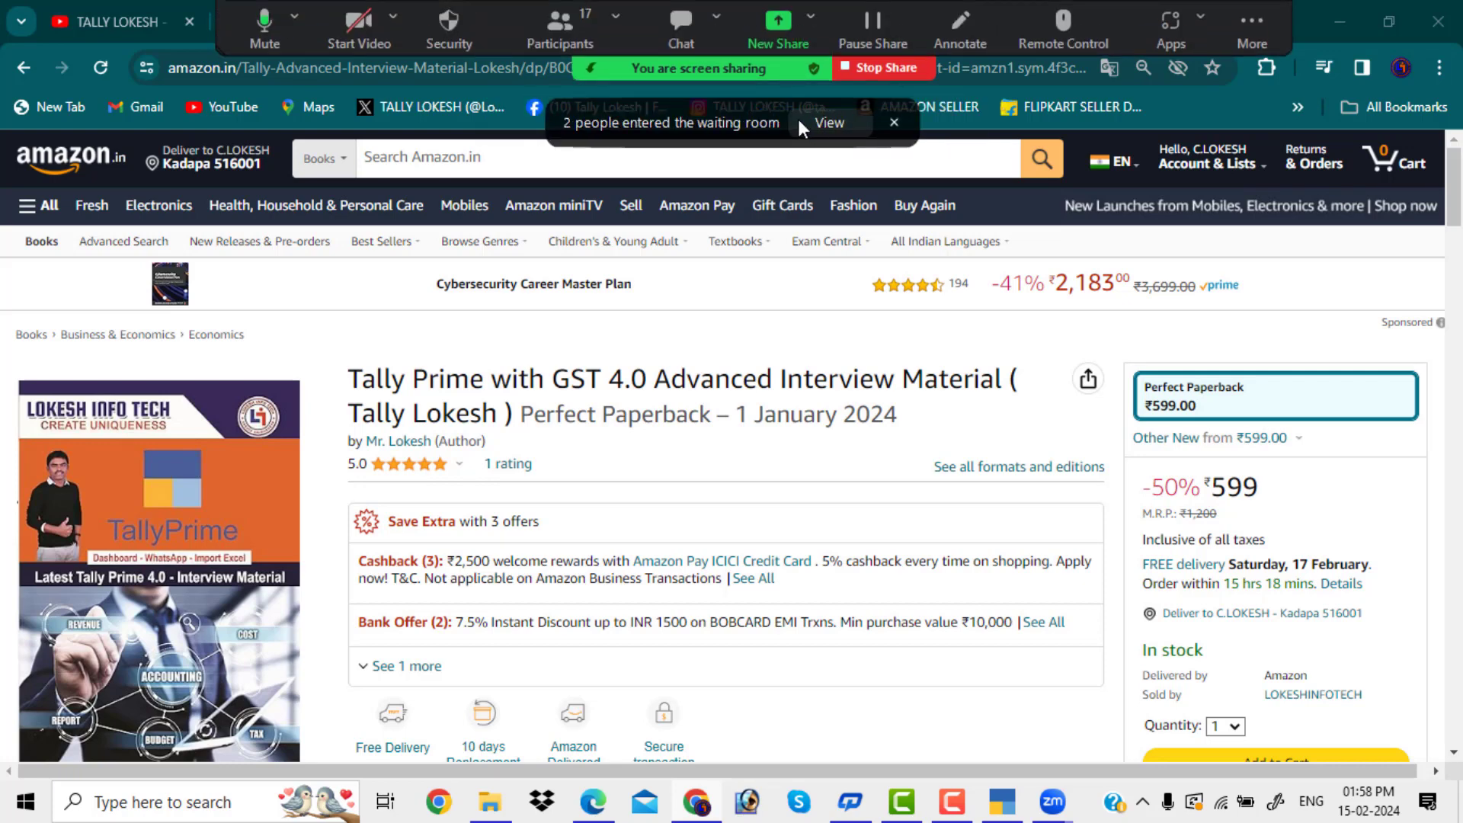
{"action": "left_click", "coordinate": [849, 124]}
{"action": "left_click", "coordinate": [1305, 285]}
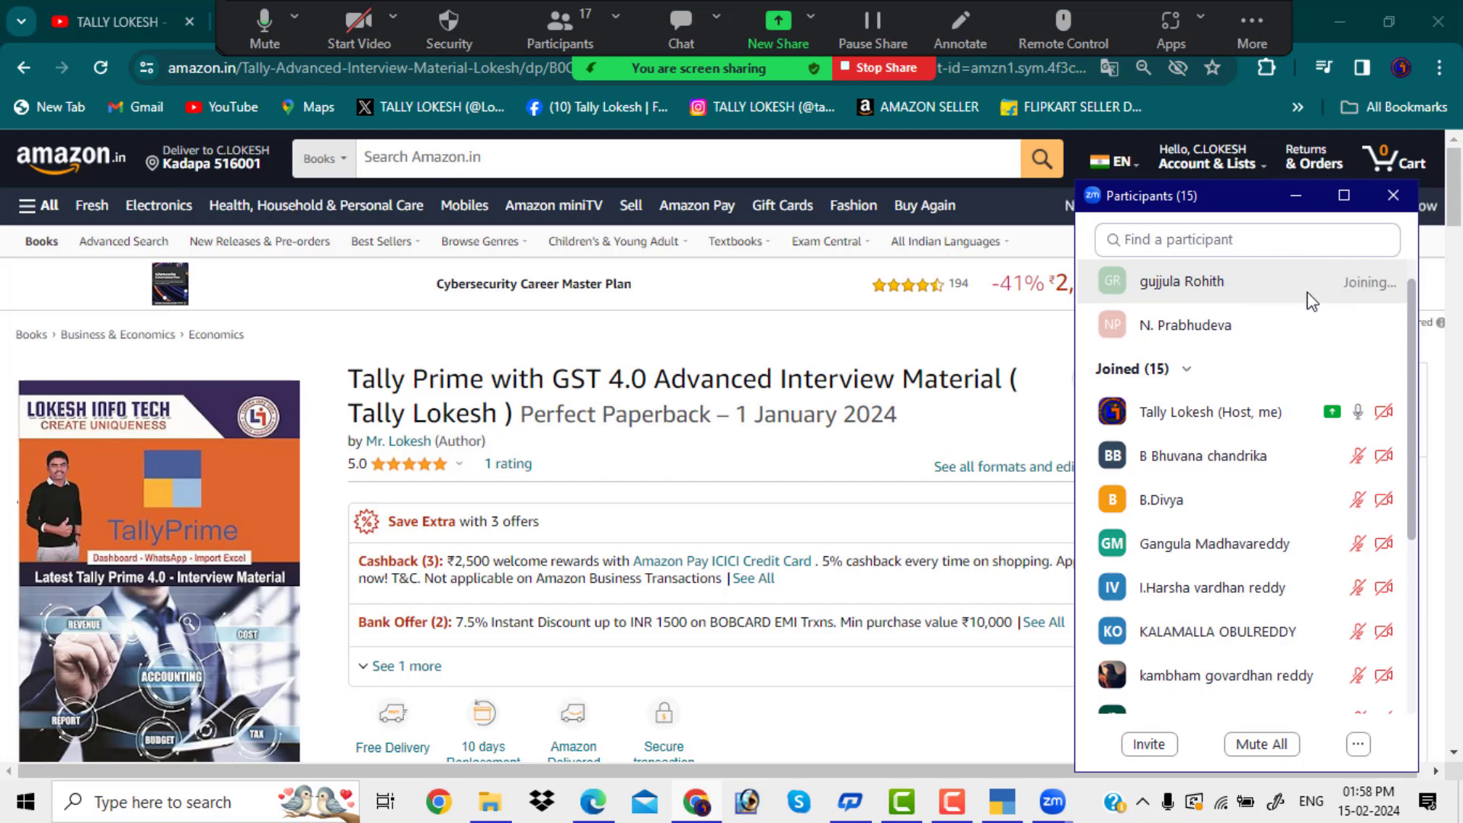
{"action": "left_click", "coordinate": [1282, 325]}
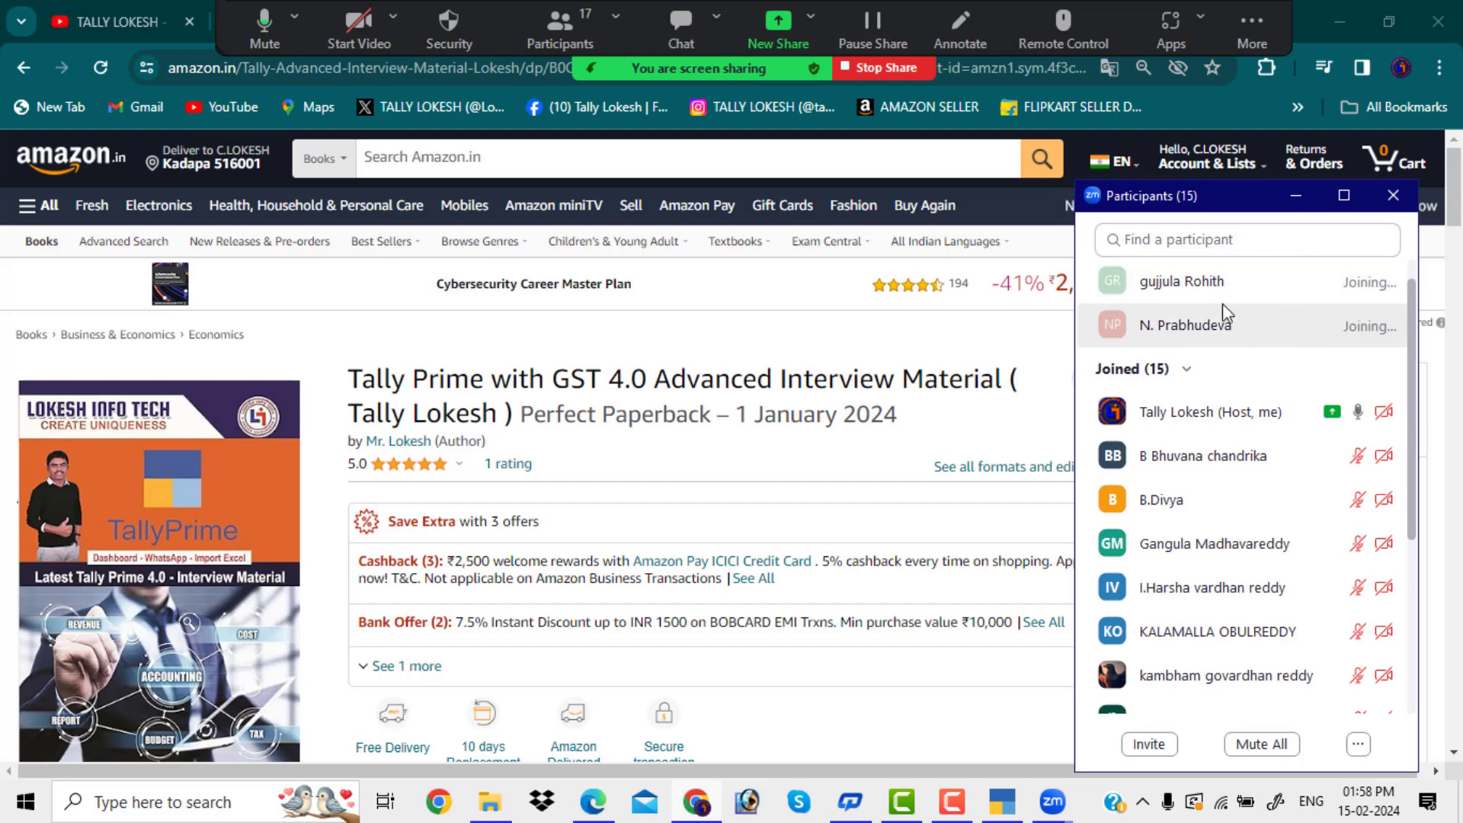
{"action": "left_click", "coordinate": [1035, 288]}
Show the Amazon listing of the TALLY LOKESH Tally Prime GST book down to its full cover image.
{"action": "mouse_move", "coordinate": [968, 265]}
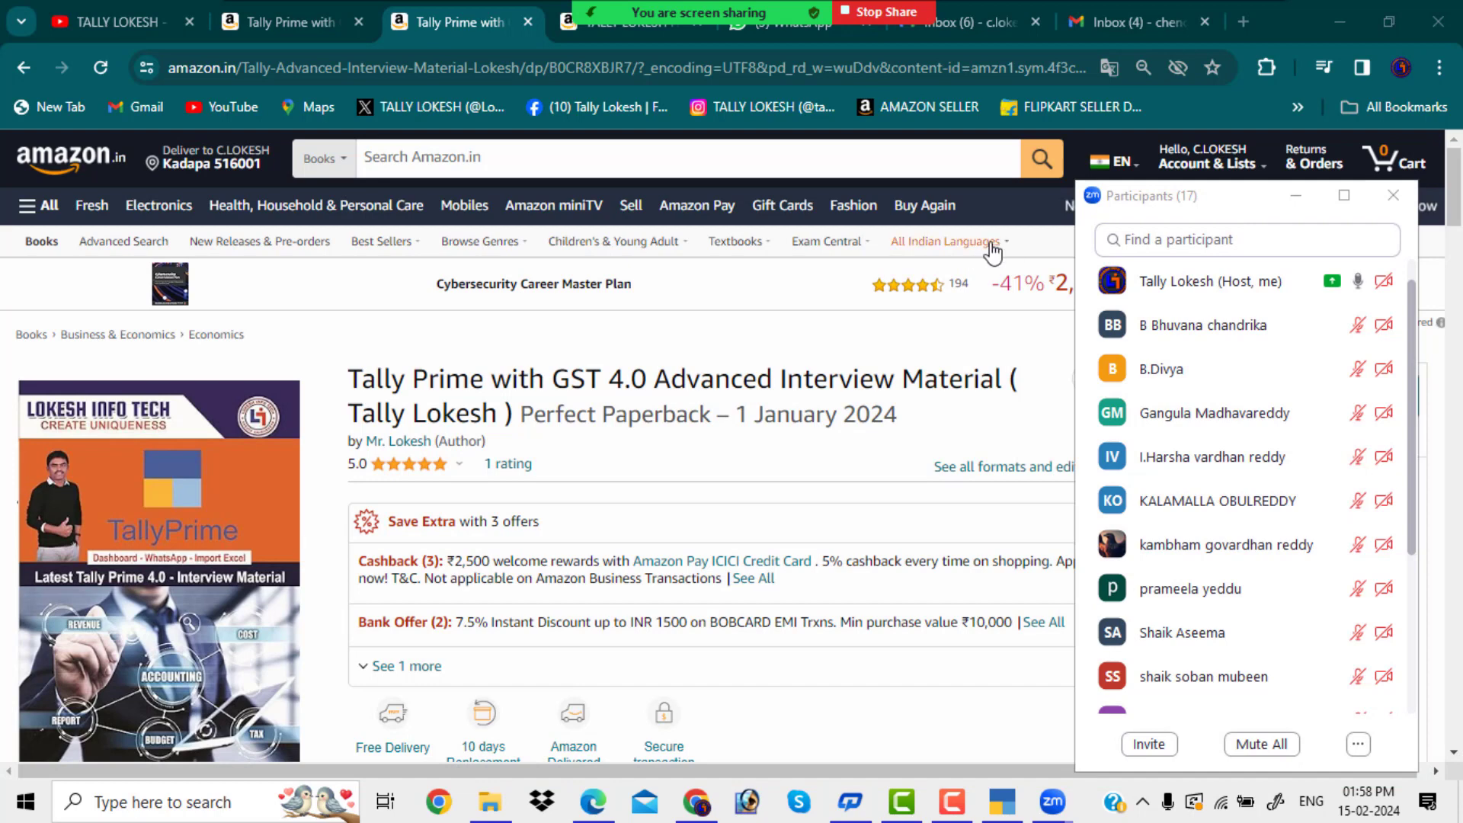
{"action": "left_click", "coordinate": [568, 25]}
{"action": "scroll", "coordinate": [701, 326], "scroll_direction": "down", "scroll_amount": 4}
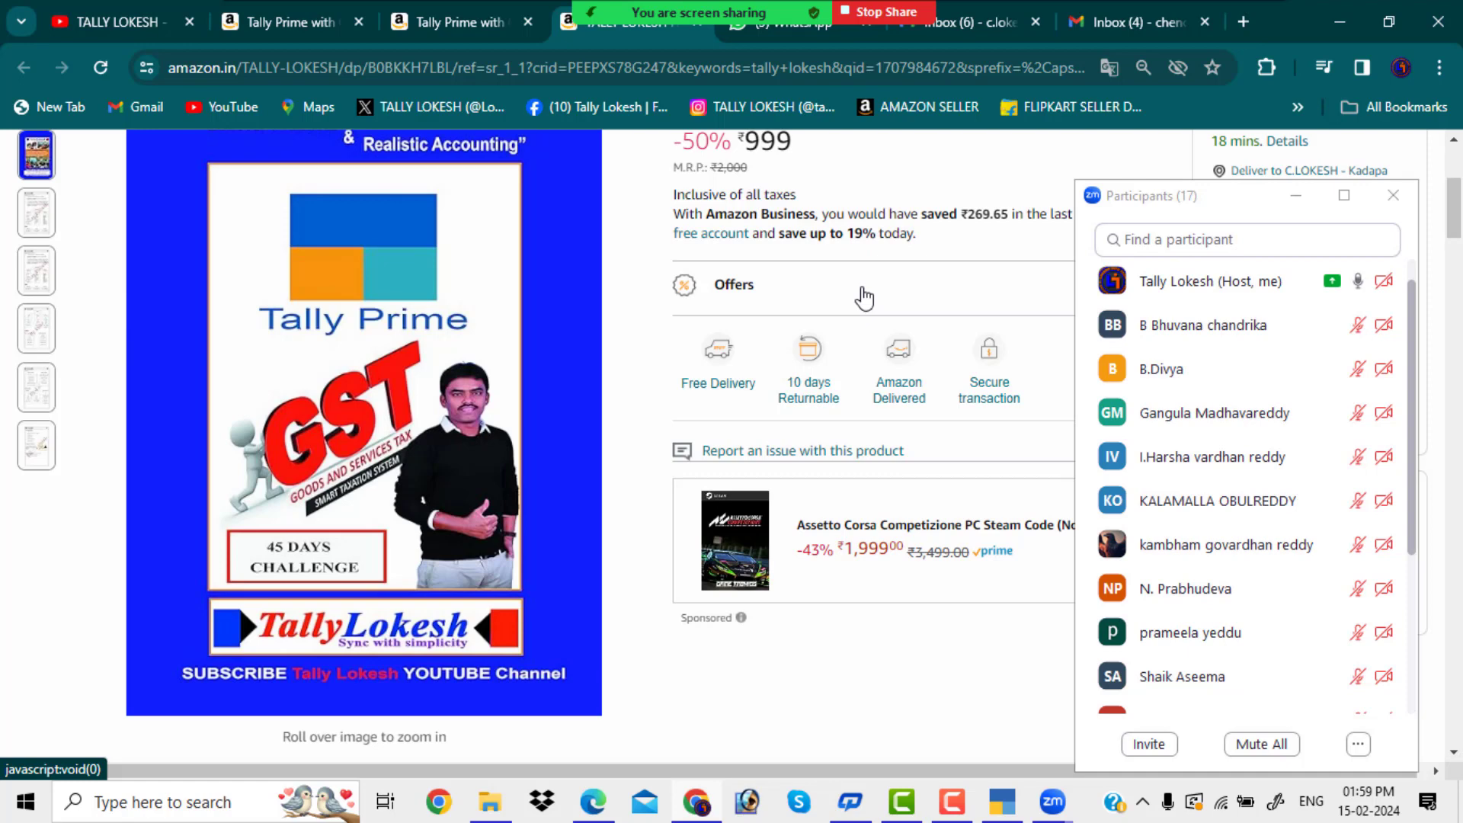
Switch to TallyPrime's Select Company screen, then move, enlarge and finally minimize the participants window covering it.
{"action": "left_click", "coordinate": [1005, 801]}
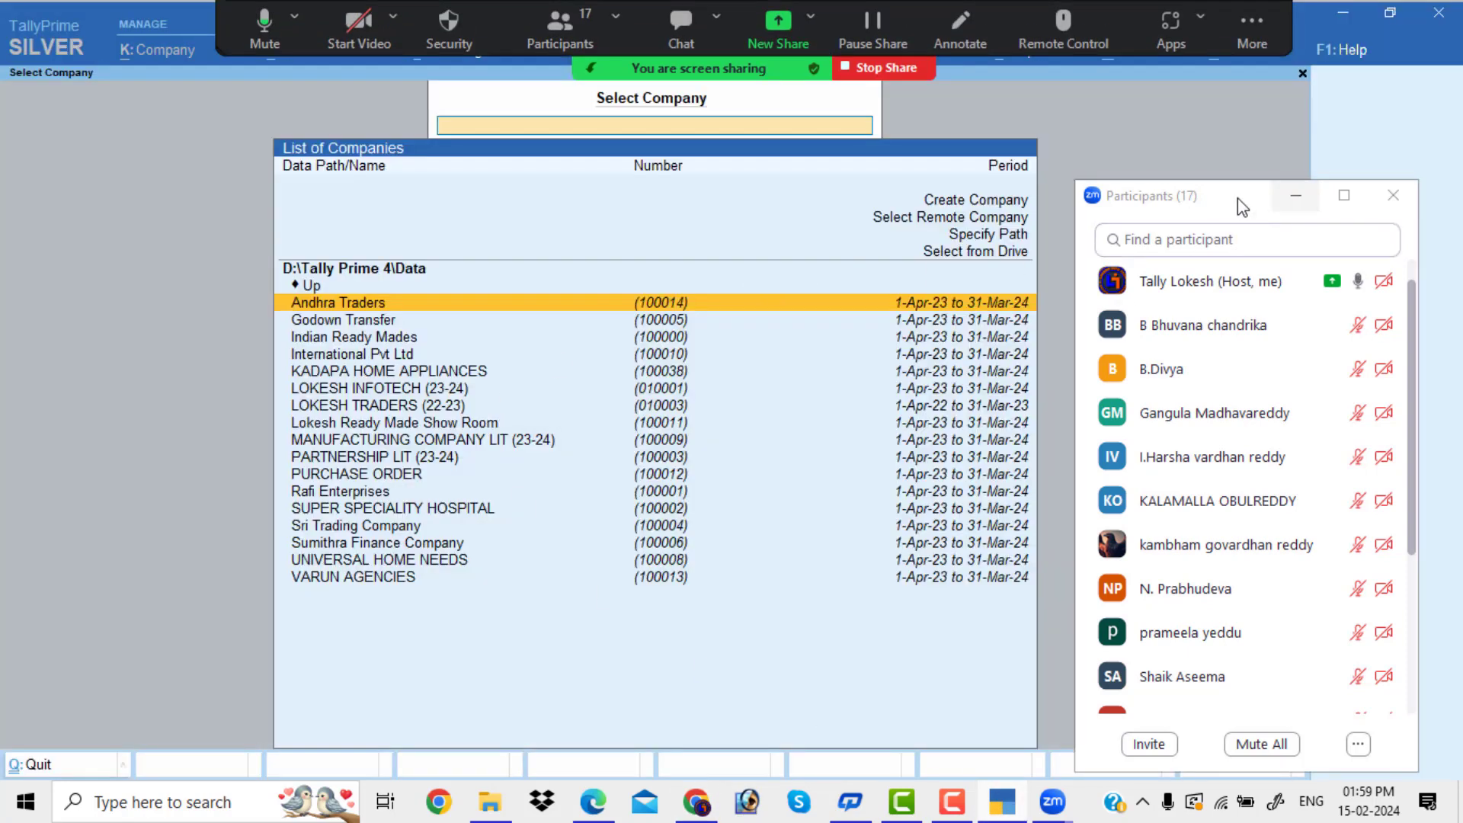
{"action": "left_click_drag", "start_coordinate": [1238, 198], "coordinate": [1224, 126]}
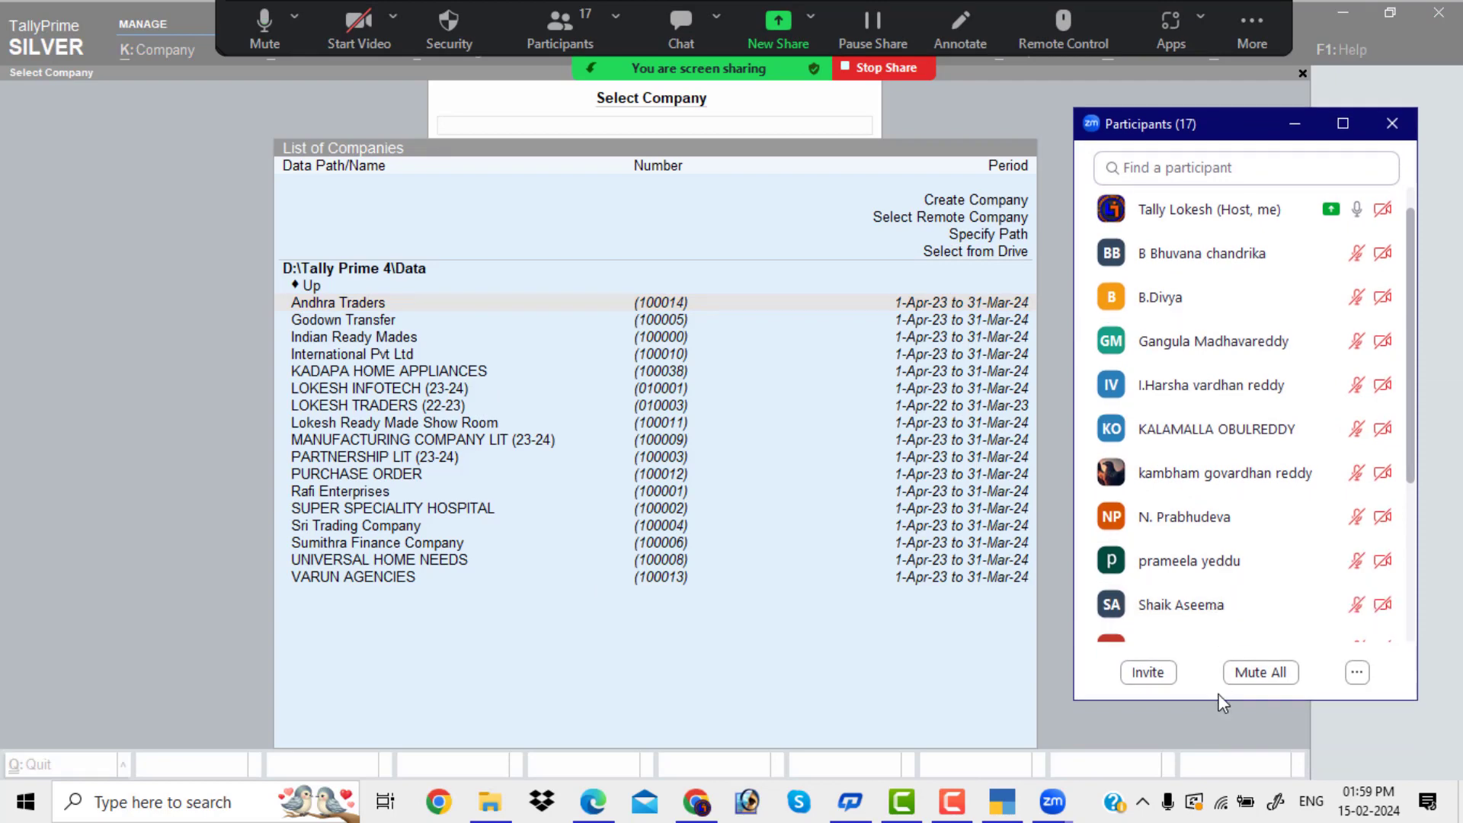
{"action": "mouse_move", "coordinate": [1223, 700]}
{"action": "left_mouse_down"}
{"action": "mouse_move", "coordinate": [1221, 761]}
{"action": "mouse_move", "coordinate": [1219, 718]}
{"action": "left_mouse_up"}
{"action": "left_click", "coordinate": [211, 650]}
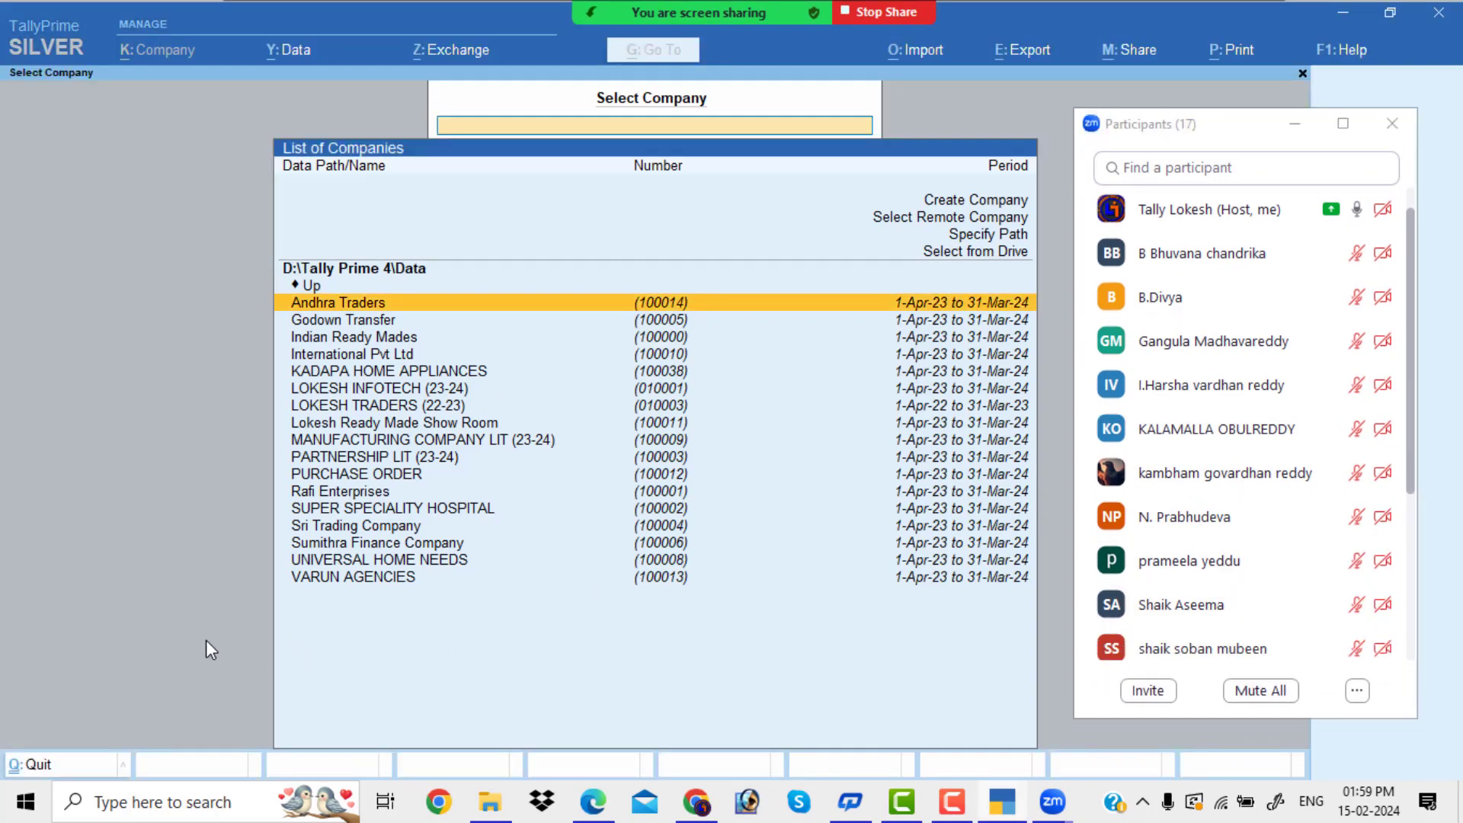
{"action": "mouse_move", "coordinate": [926, 13]}
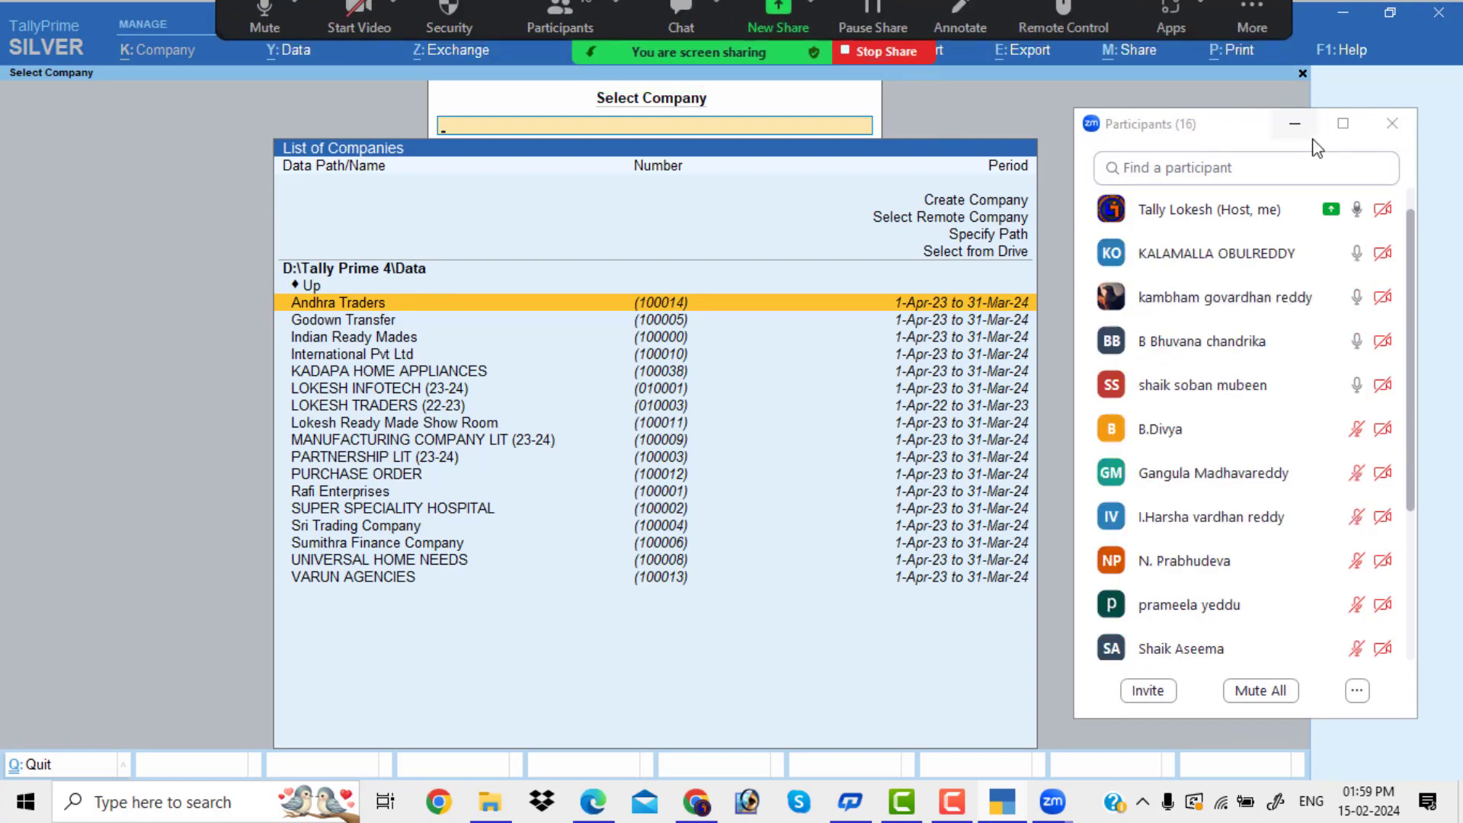
{"action": "left_click", "coordinate": [1295, 124]}
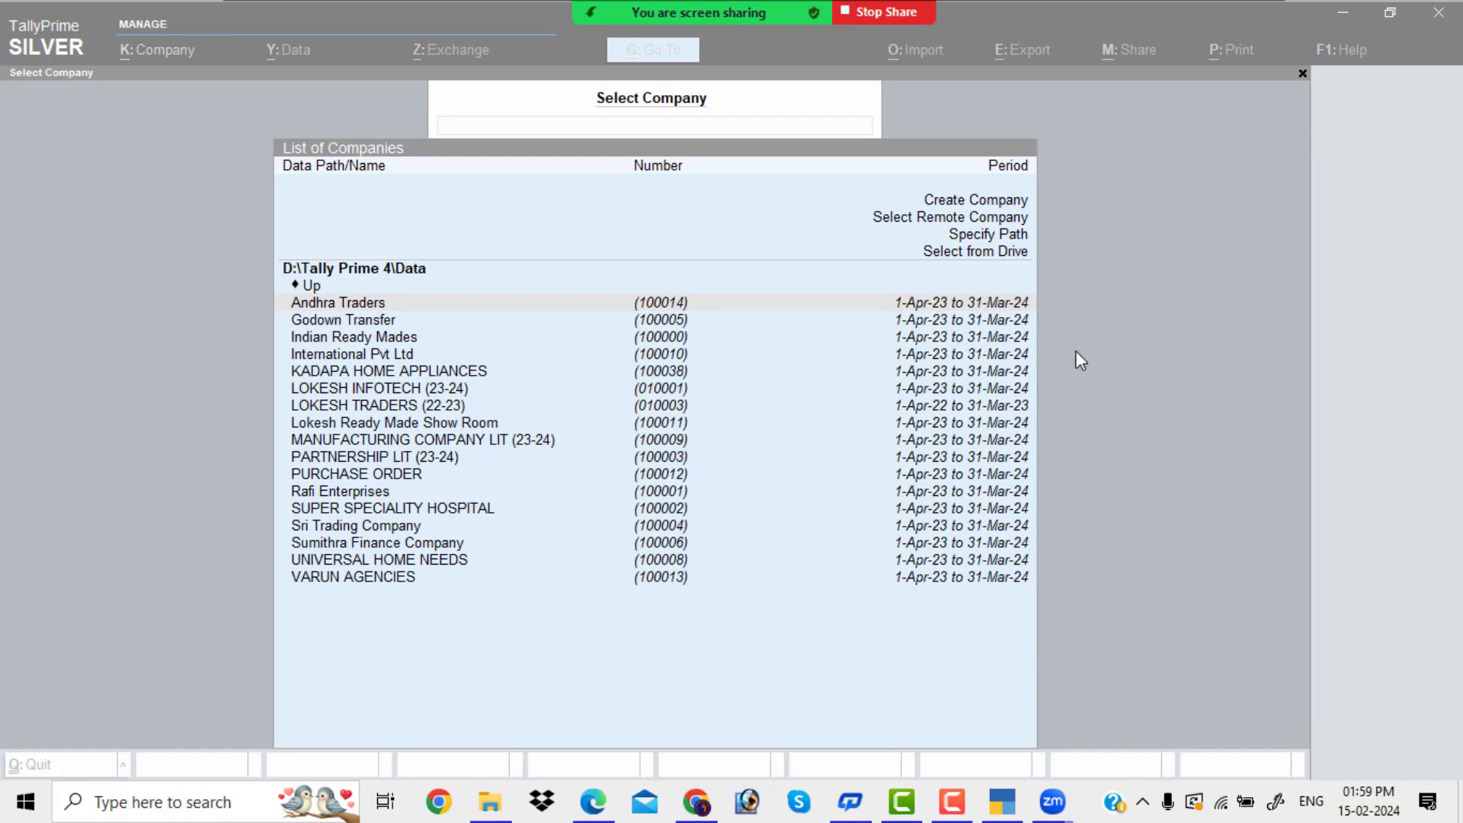
{"action": "left_click", "coordinate": [1193, 340]}
Switch to the GENERAL LOKESH Amazon 1.pdf in Microsoft Edge and look over Problem 13 on page 48.
{"action": "left_click", "coordinate": [591, 814]}
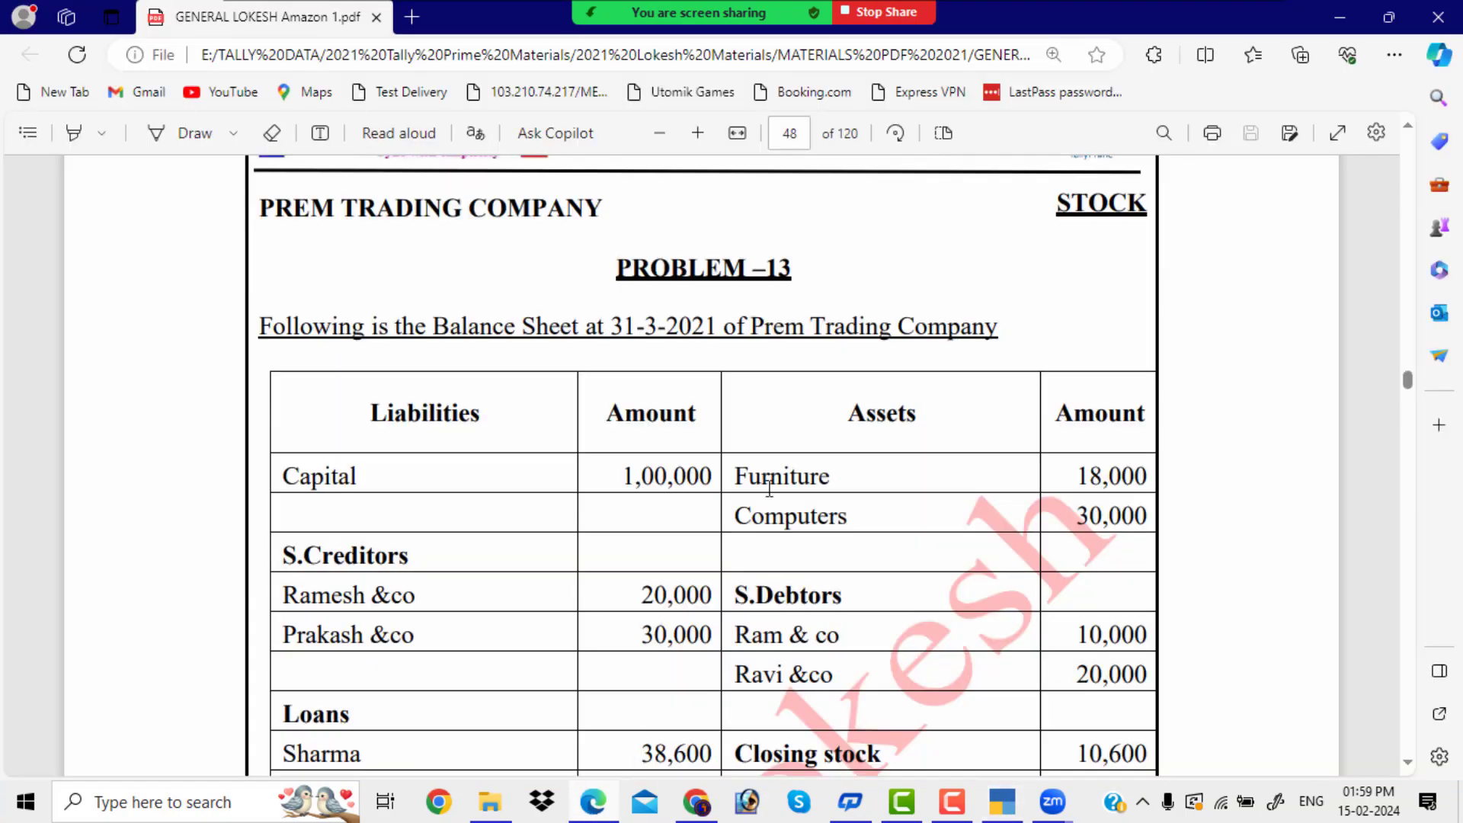
{"action": "scroll", "coordinate": [889, 404], "scroll_direction": "down", "scroll_amount": 12}
{"action": "scroll", "coordinate": [1017, 327], "scroll_direction": "up", "scroll_amount": 12}
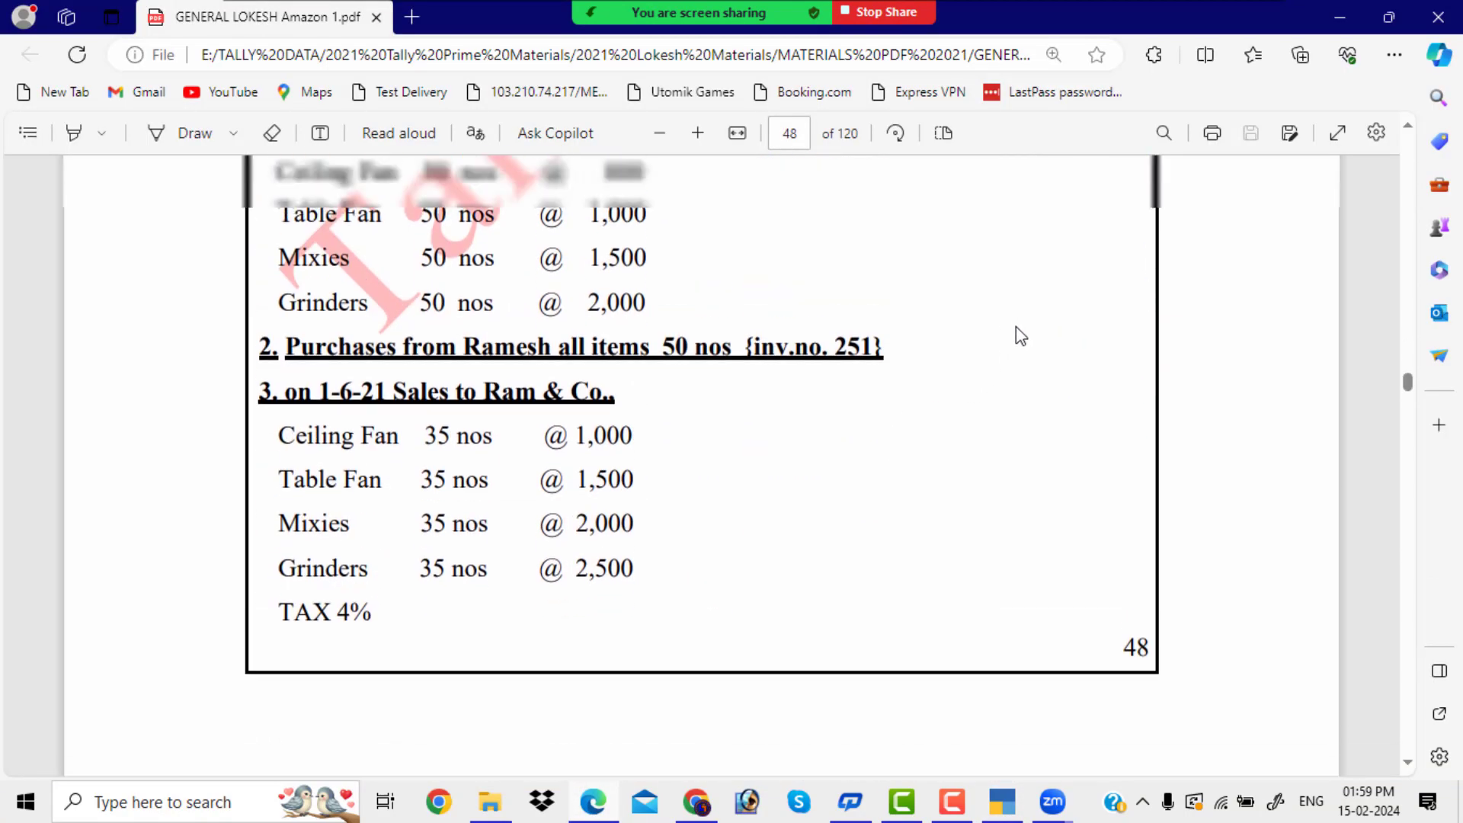
{"action": "scroll", "coordinate": [1017, 327], "scroll_direction": "up", "scroll_amount": 5}
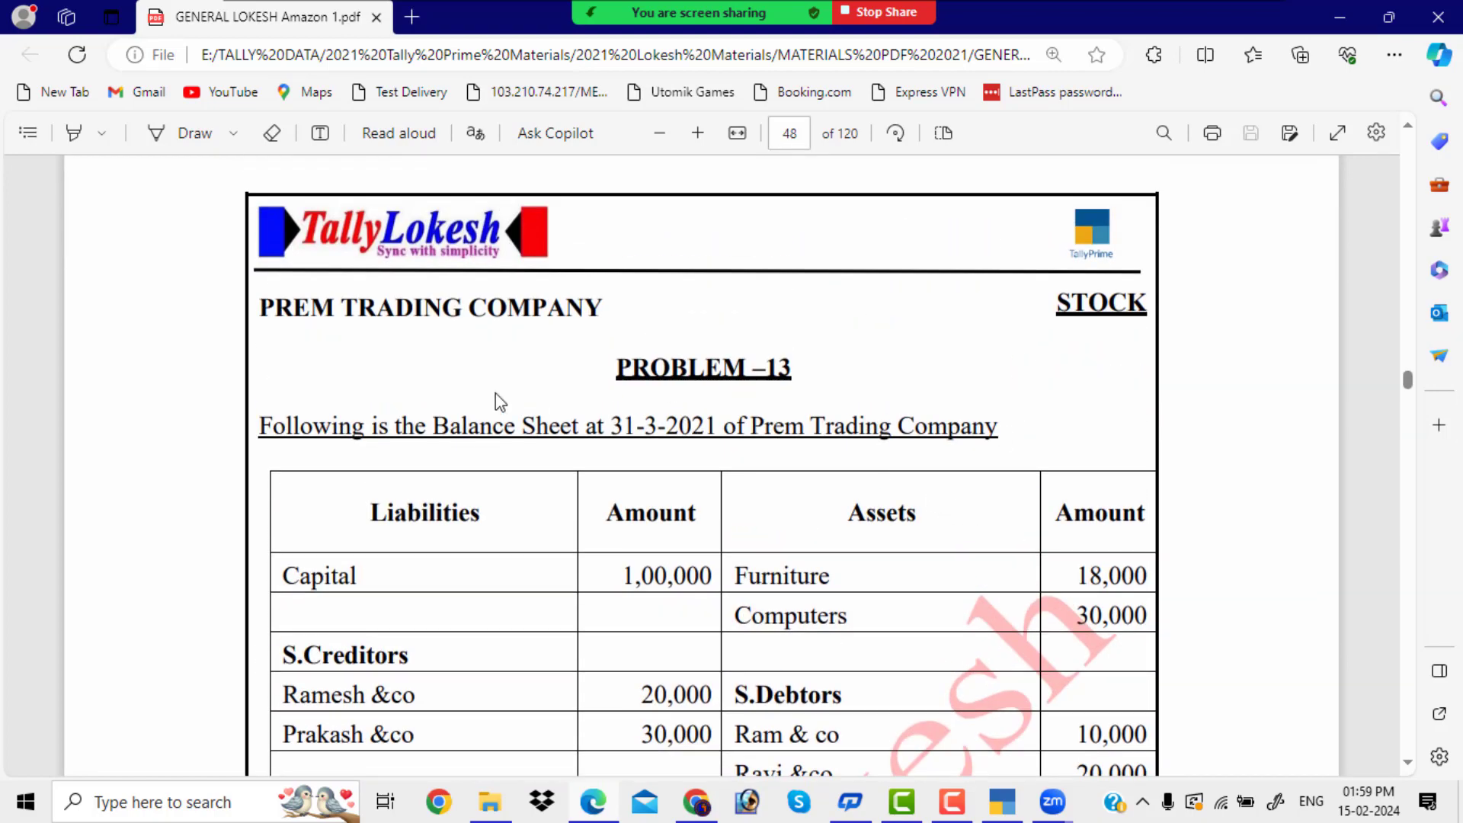
{"action": "scroll", "coordinate": [855, 328], "scroll_direction": "down", "scroll_amount": 2}
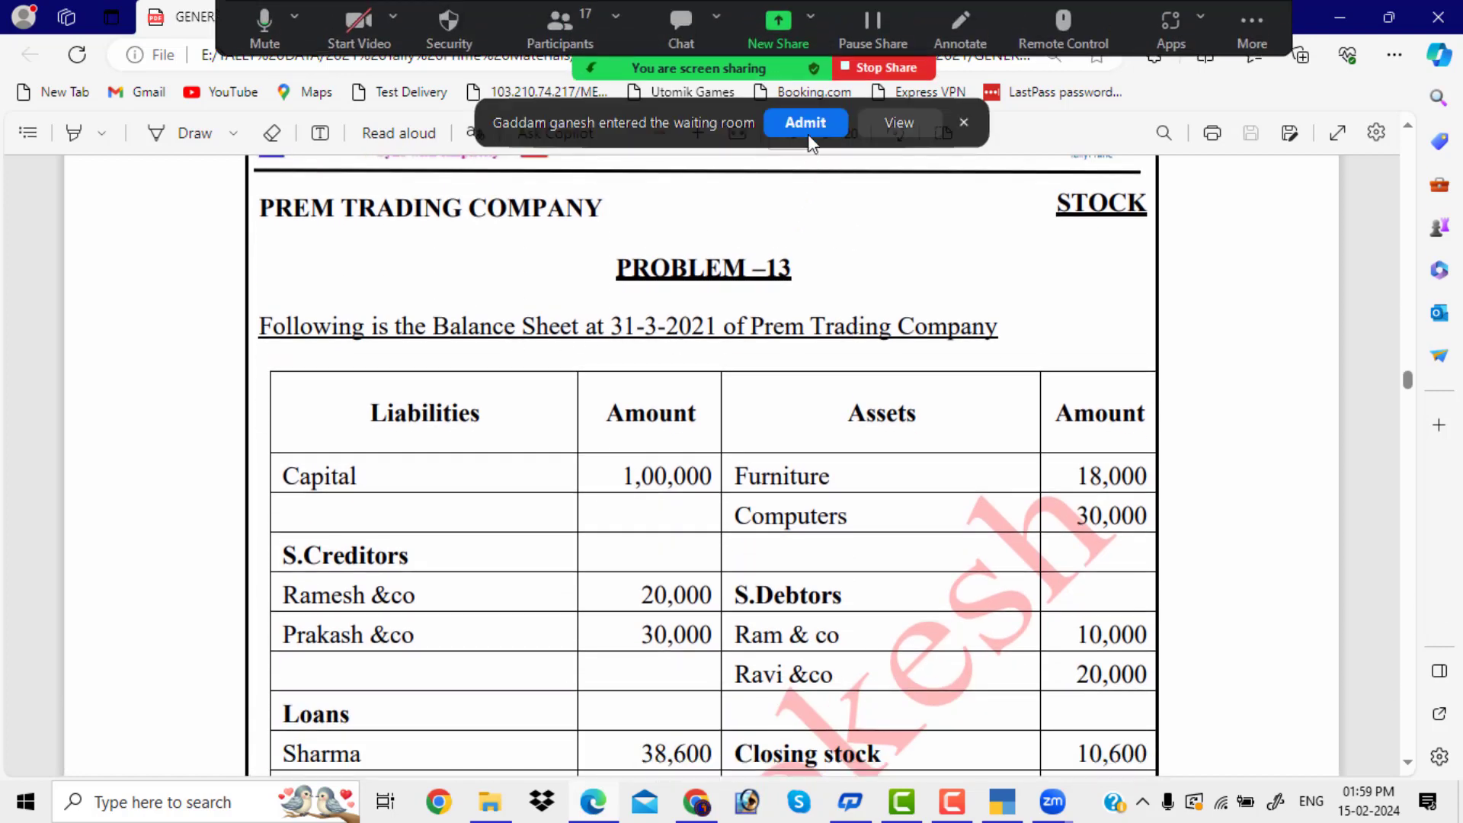
Admit the people arriving in the waiting room while showing the Problem 13 balance sheet, and minimize the participants window.
{"action": "left_click", "coordinate": [807, 122]}
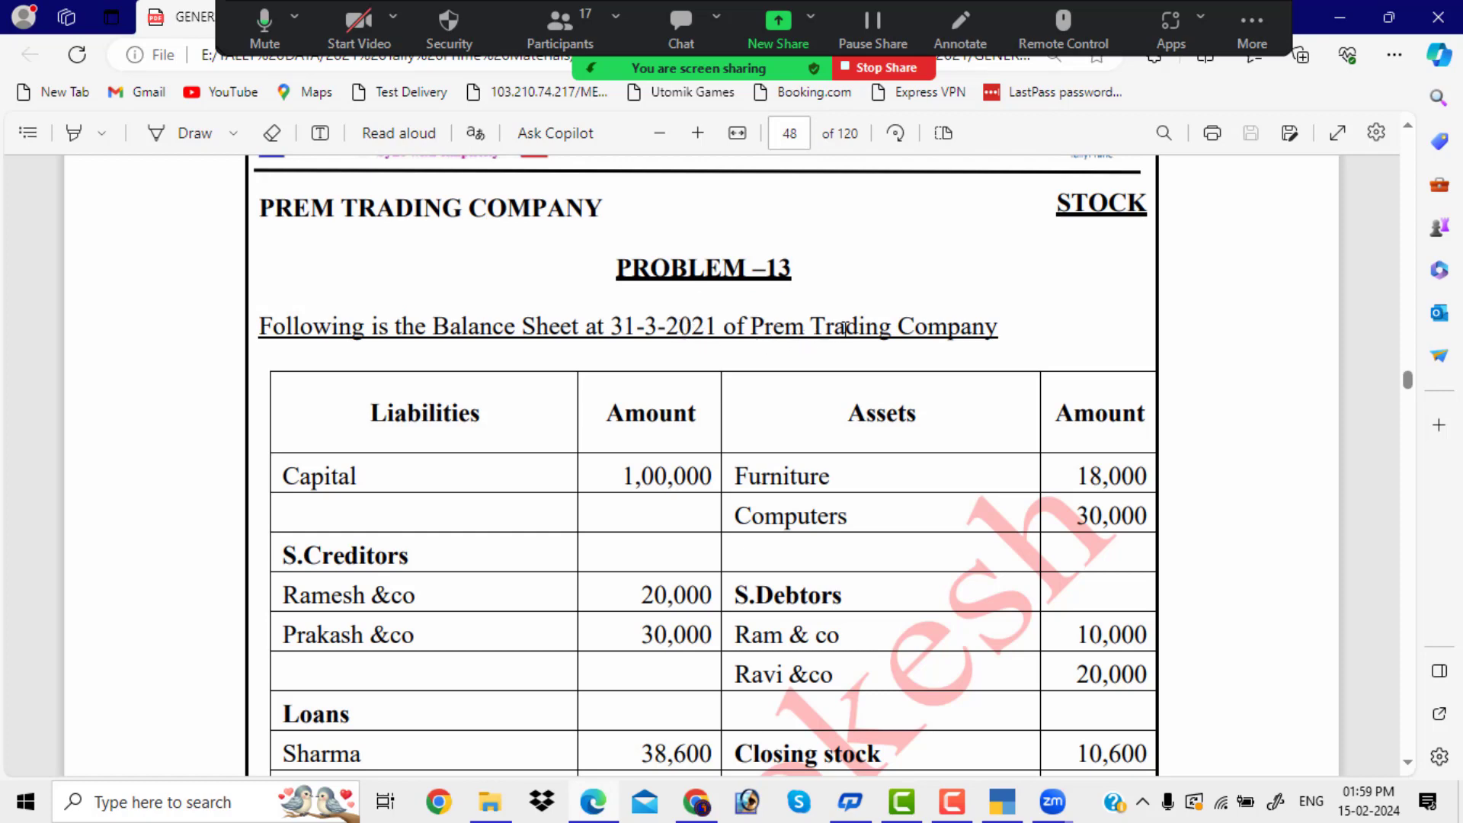
{"action": "scroll", "coordinate": [899, 317], "scroll_direction": "down", "scroll_amount": 1}
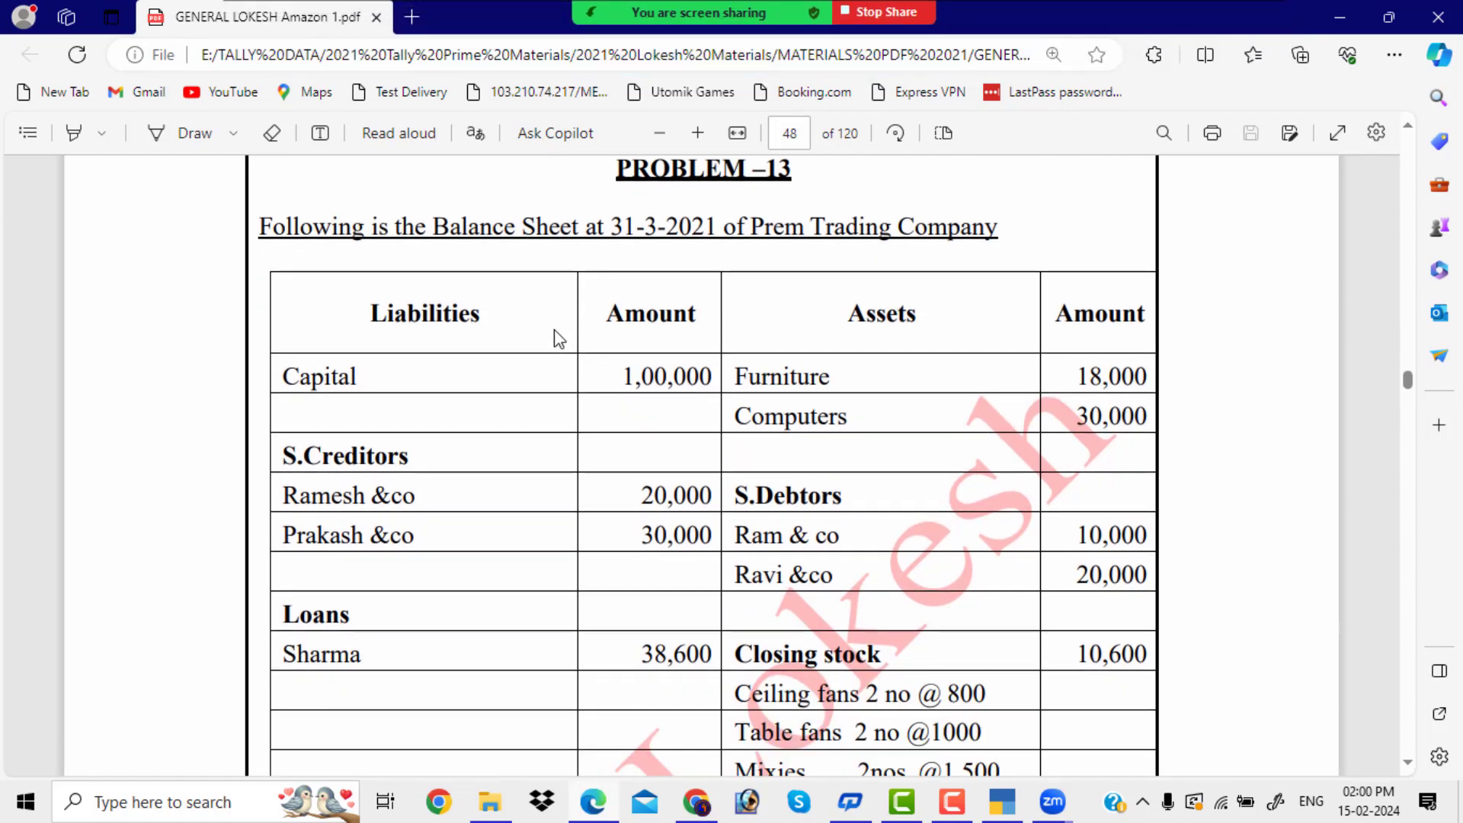
{"action": "scroll", "coordinate": [478, 324], "scroll_direction": "down", "scroll_amount": 1}
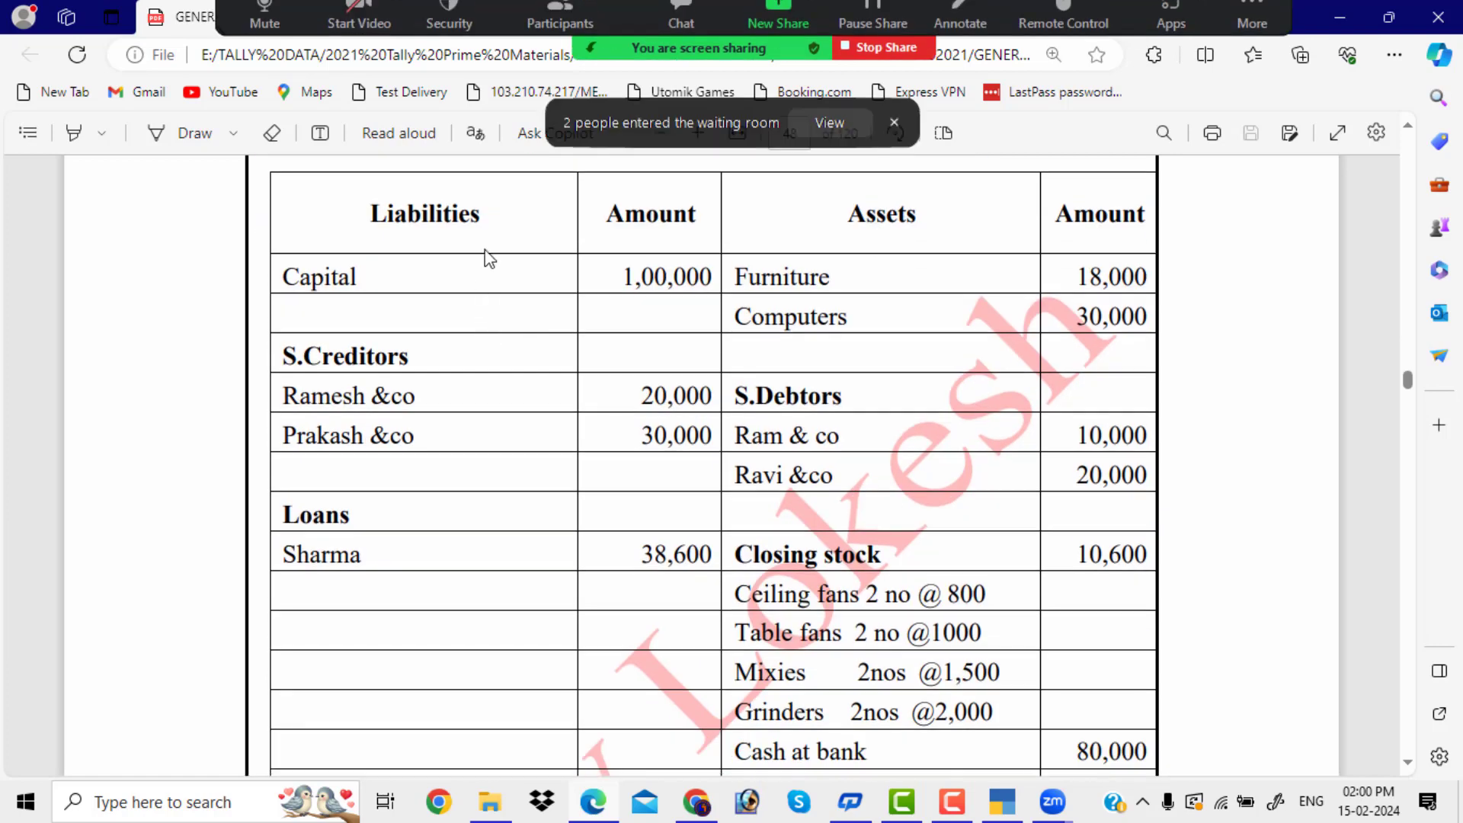
{"action": "left_click", "coordinate": [832, 122]}
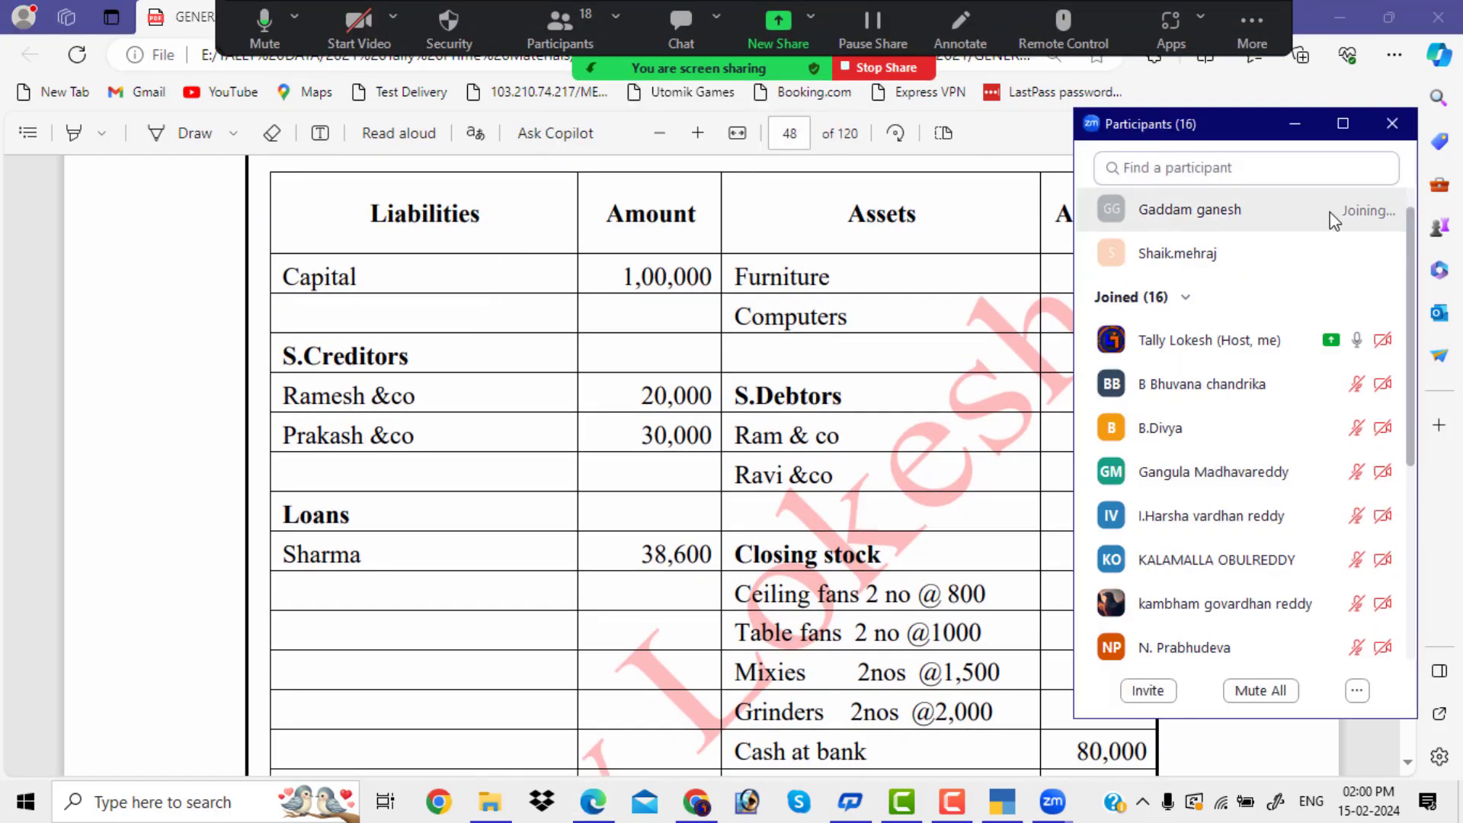
{"action": "left_click", "coordinate": [1300, 253]}
{"action": "left_click", "coordinate": [1295, 124]}
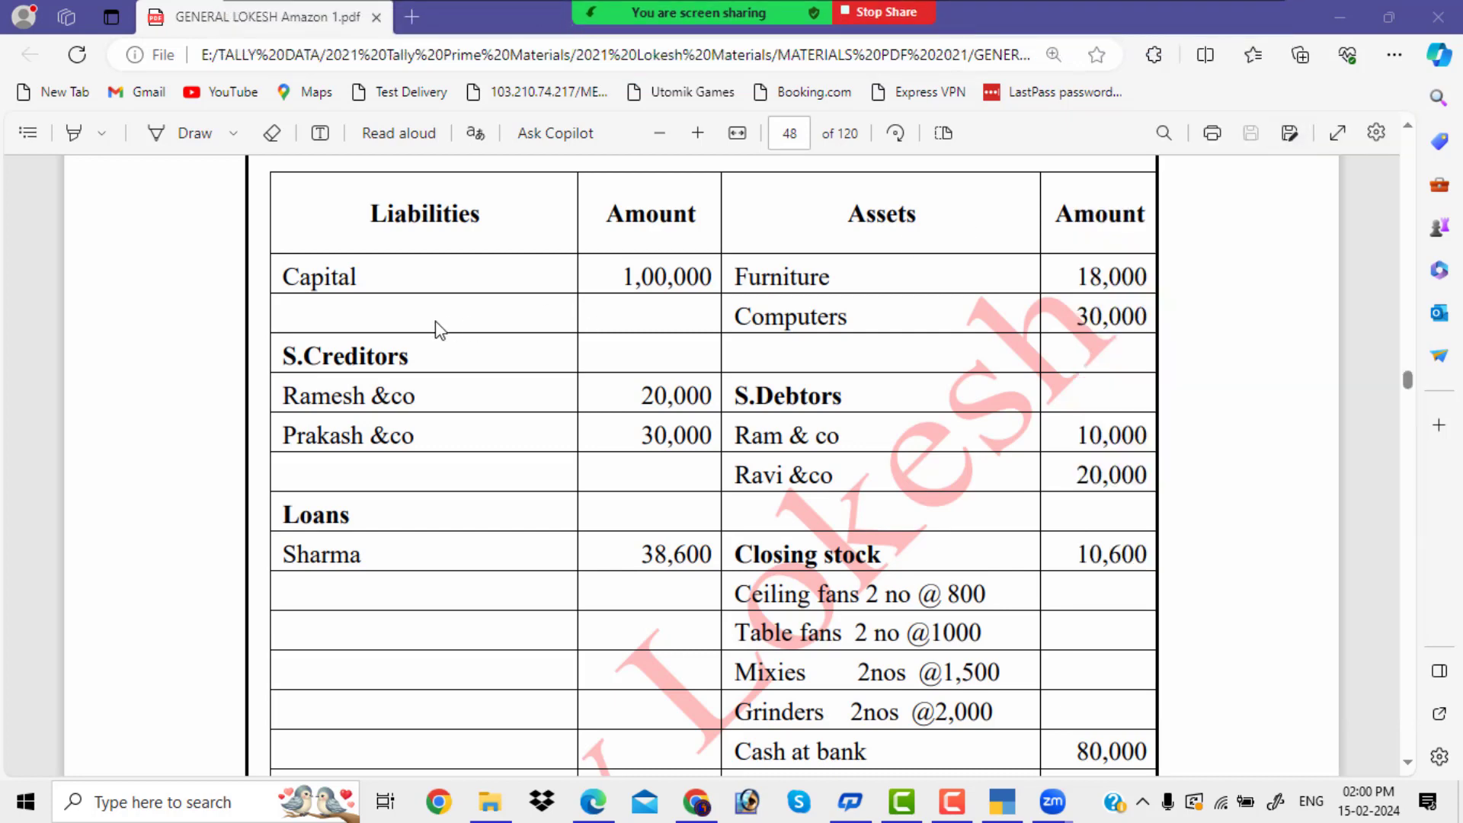
Review the liabilities and assets of the Prem Trading Company balance sheet, from capital down to the totals.
{"action": "scroll", "coordinate": [439, 329], "scroll_direction": "down", "scroll_amount": 3}
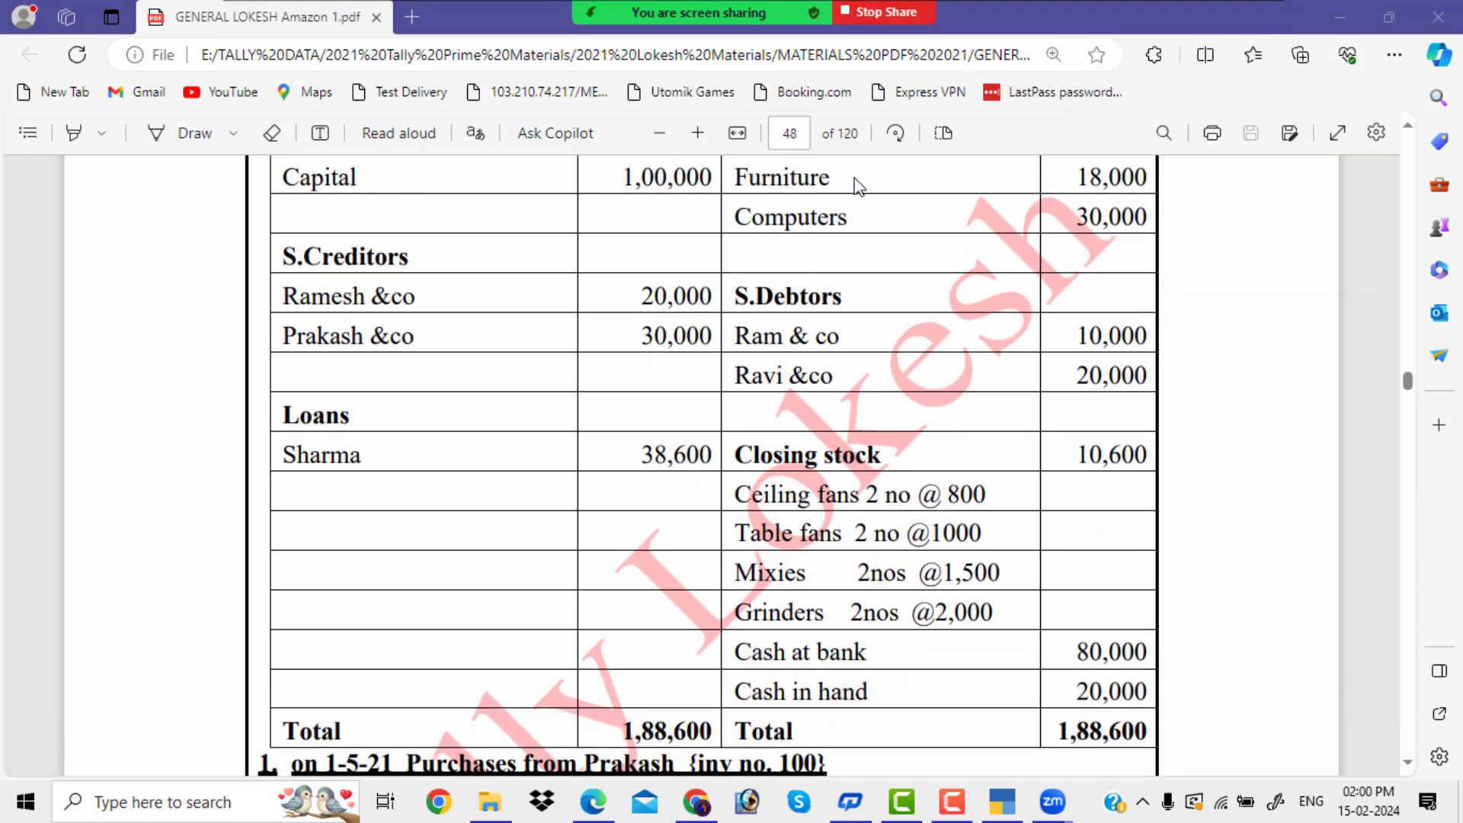
{"action": "scroll", "coordinate": [511, 259], "scroll_direction": "up", "scroll_amount": 3}
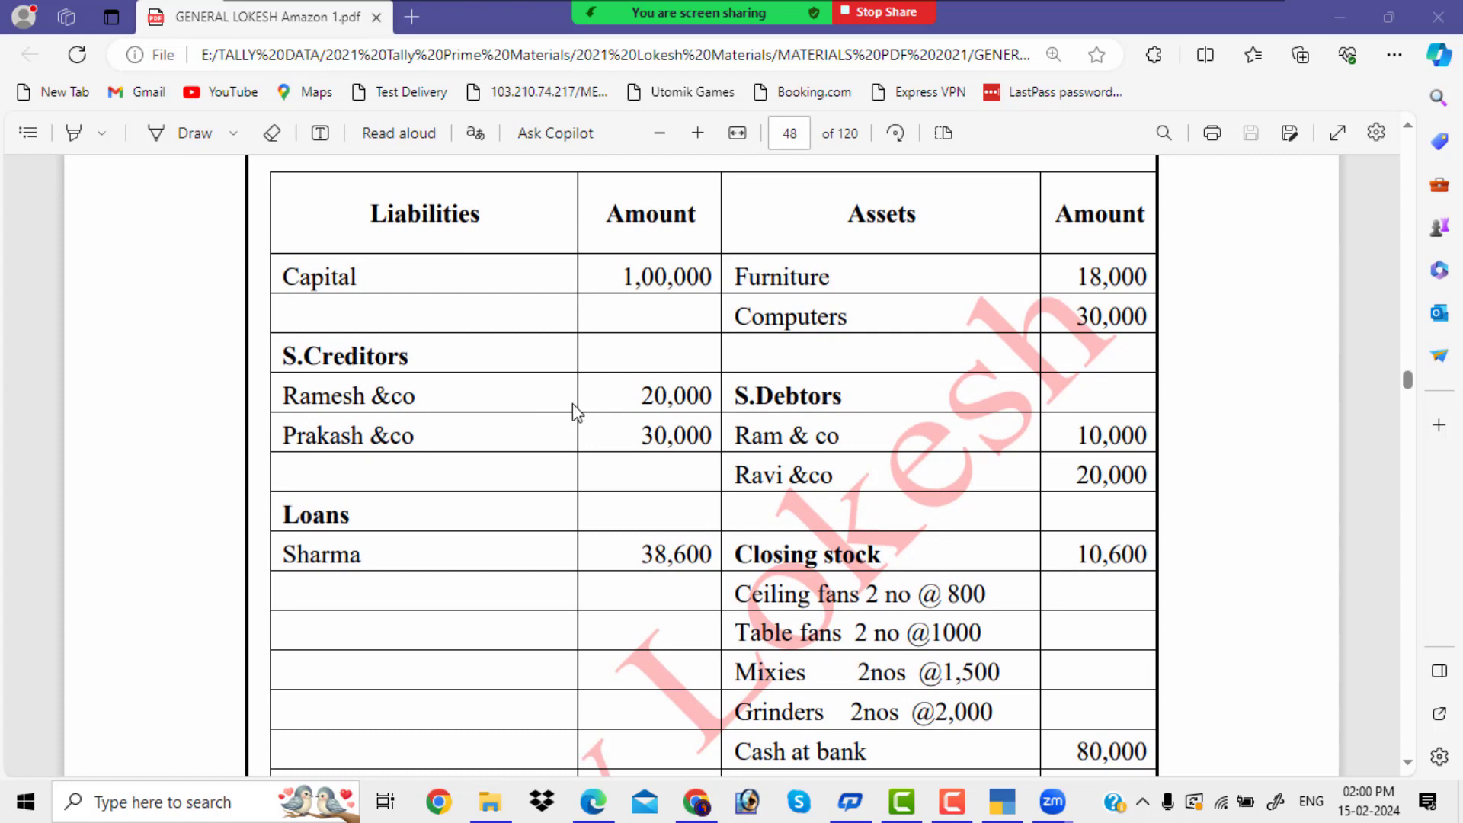
{"action": "scroll", "coordinate": [644, 422], "scroll_direction": "down", "scroll_amount": 3}
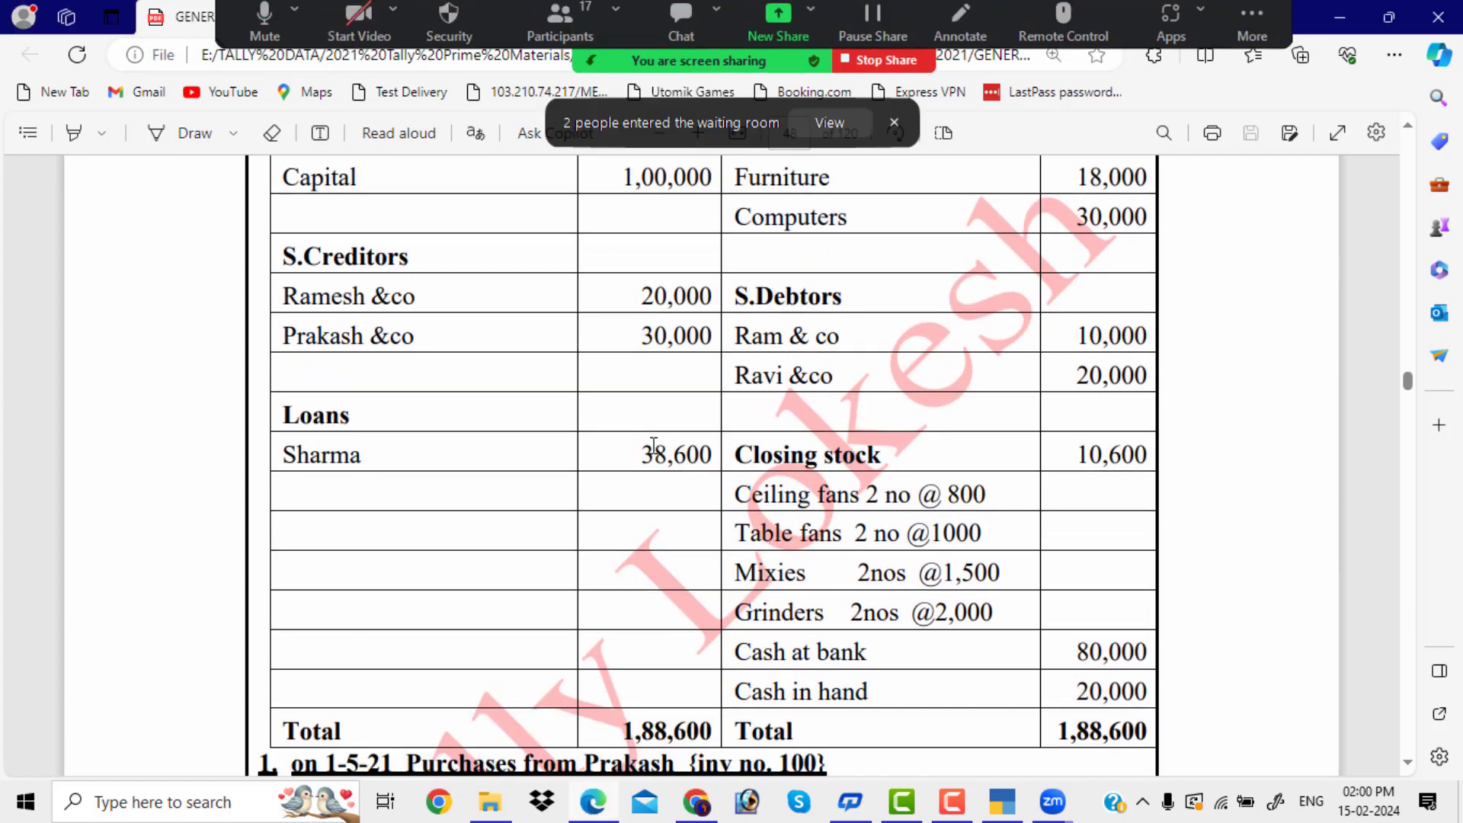
Open the waiting room list, admit the two newly waiting people and minimize the participants window.
{"action": "left_click", "coordinate": [838, 123]}
{"action": "left_click", "coordinate": [1298, 254]}
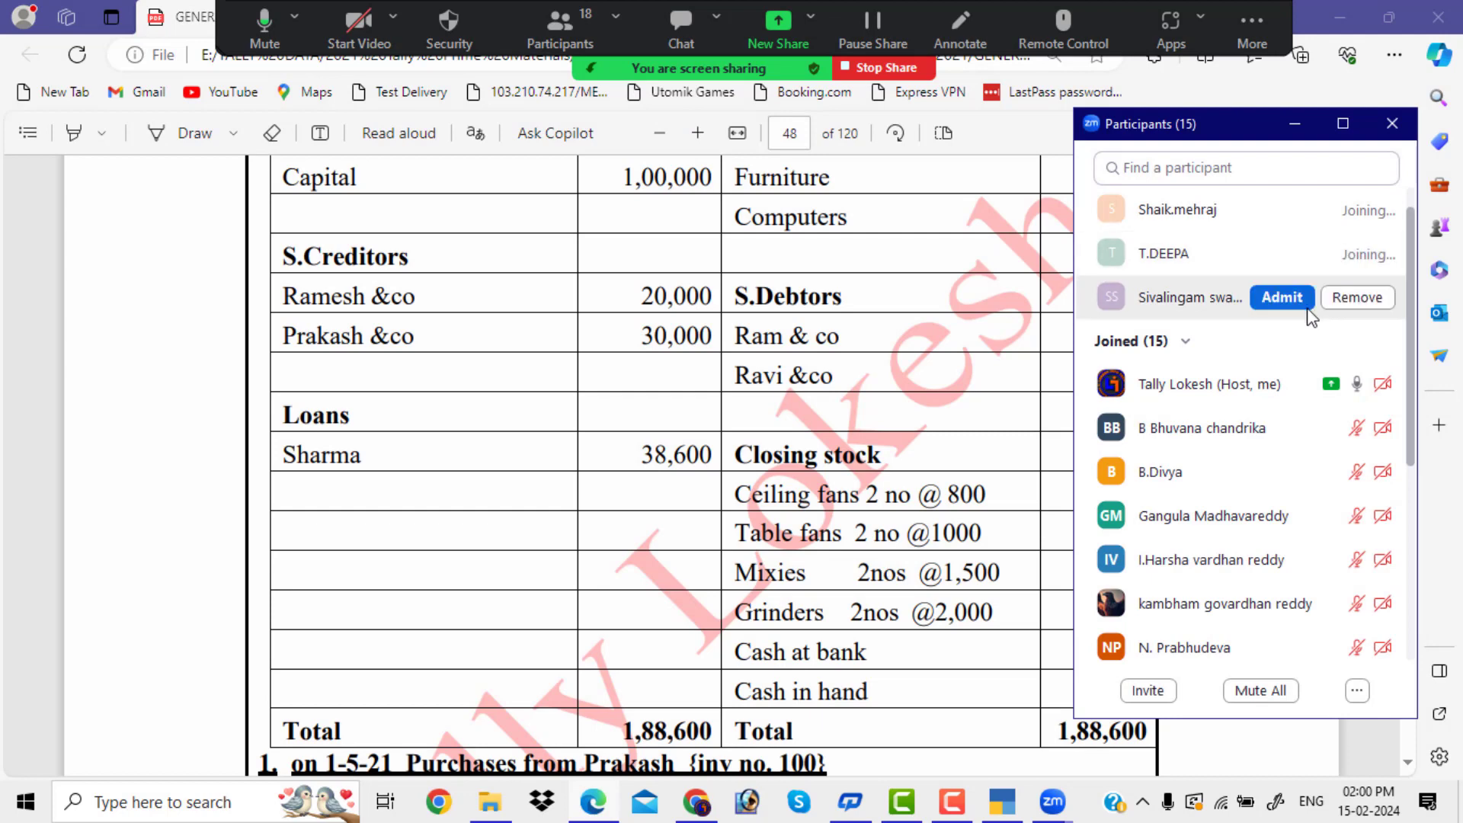
{"action": "left_click", "coordinate": [1298, 298]}
{"action": "left_click", "coordinate": [1304, 131]}
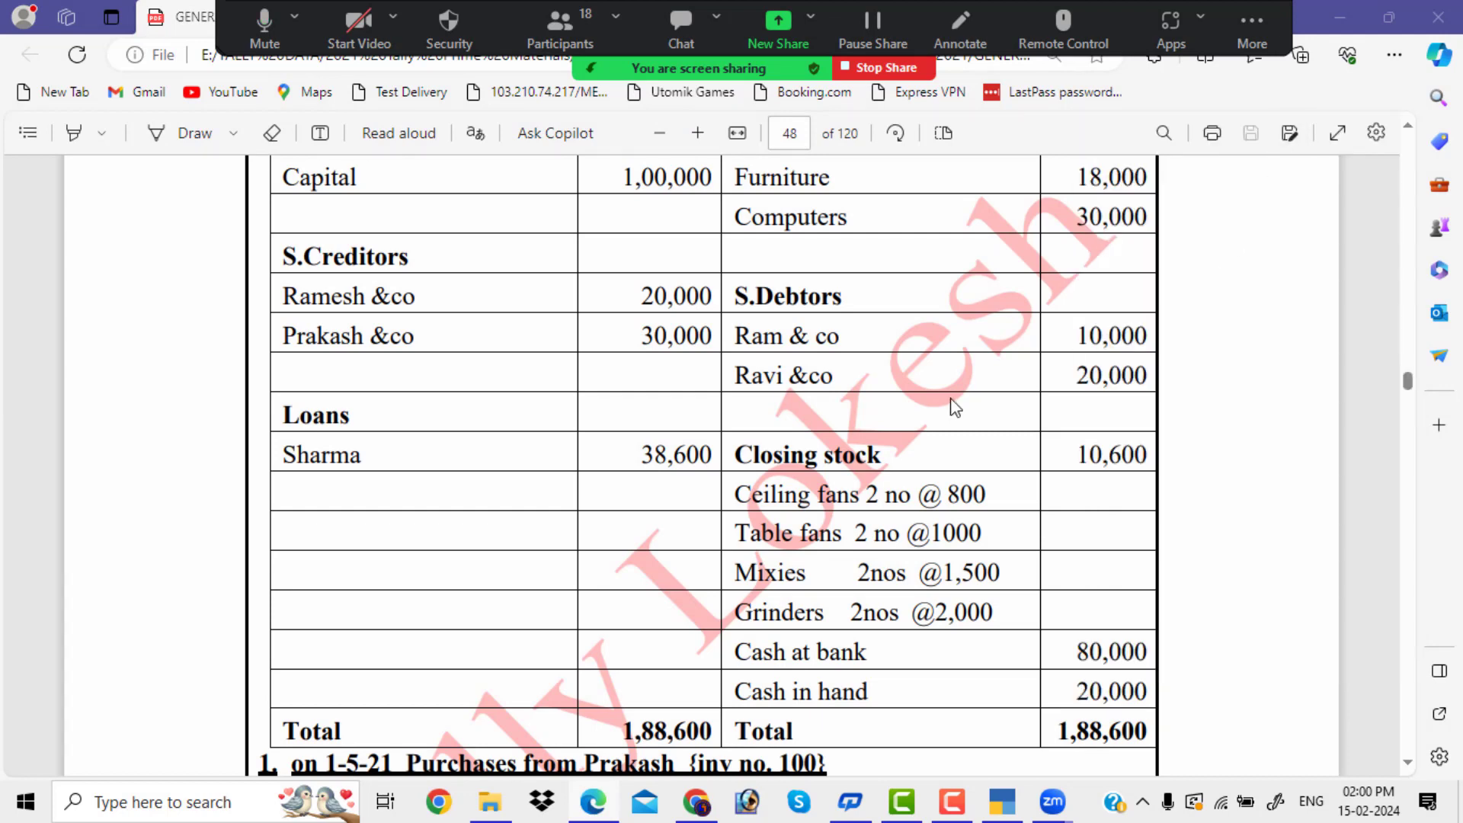
Review the balance sheet's totals, closing stock, cash and bank, debtors, furniture and computers, highlighting the entries as they are discussed.
{"action": "scroll", "coordinate": [954, 409], "scroll_direction": "down", "scroll_amount": 2}
{"action": "left_click_drag", "start_coordinate": [286, 637], "coordinate": [1130, 602]}
{"action": "scroll", "coordinate": [844, 442], "scroll_direction": "up", "scroll_amount": 2}
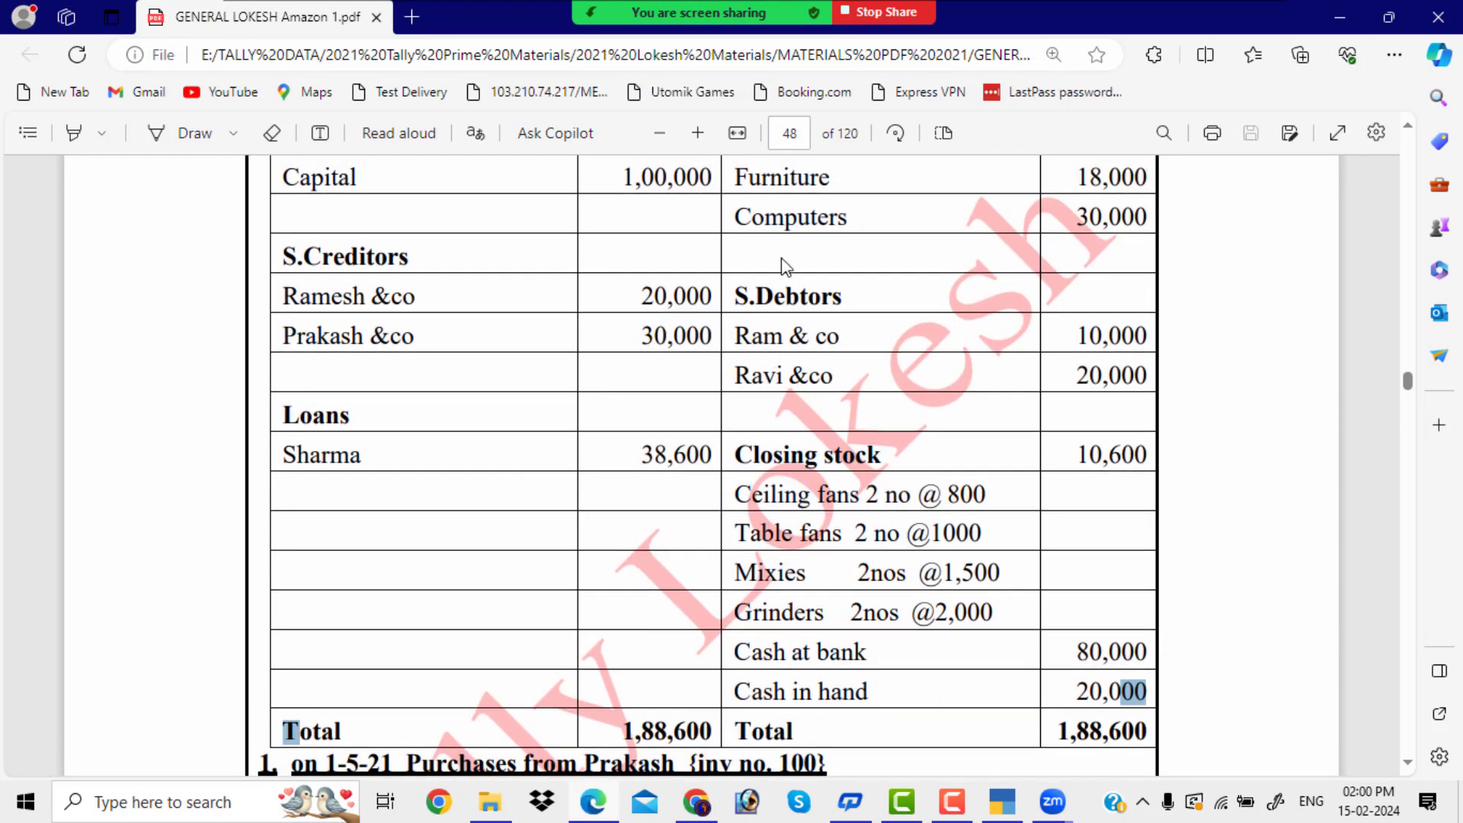
{"action": "left_click_drag", "start_coordinate": [789, 513], "coordinate": [956, 533]}
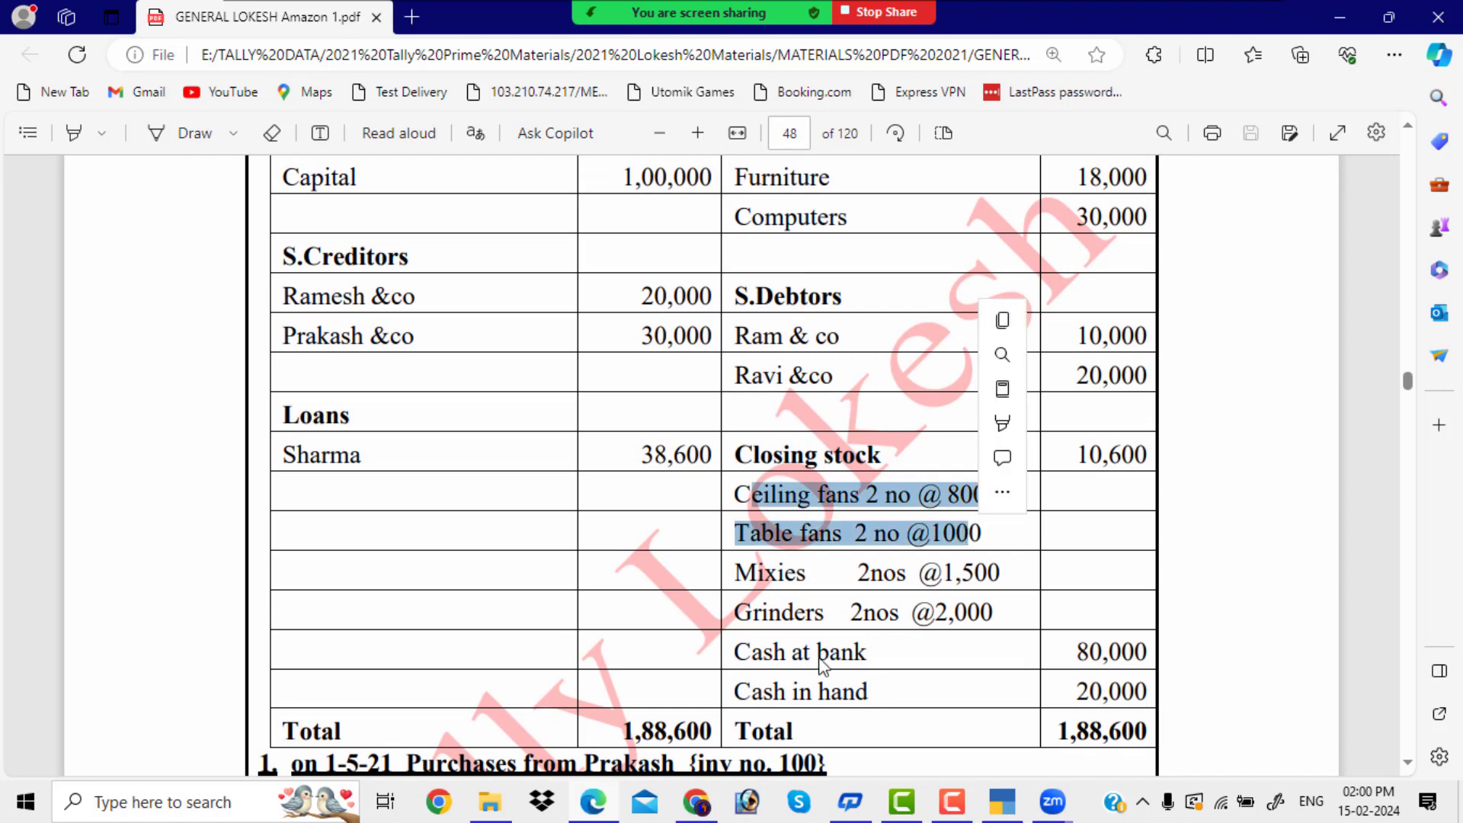
{"action": "left_click_drag", "start_coordinate": [854, 653], "coordinate": [868, 691]}
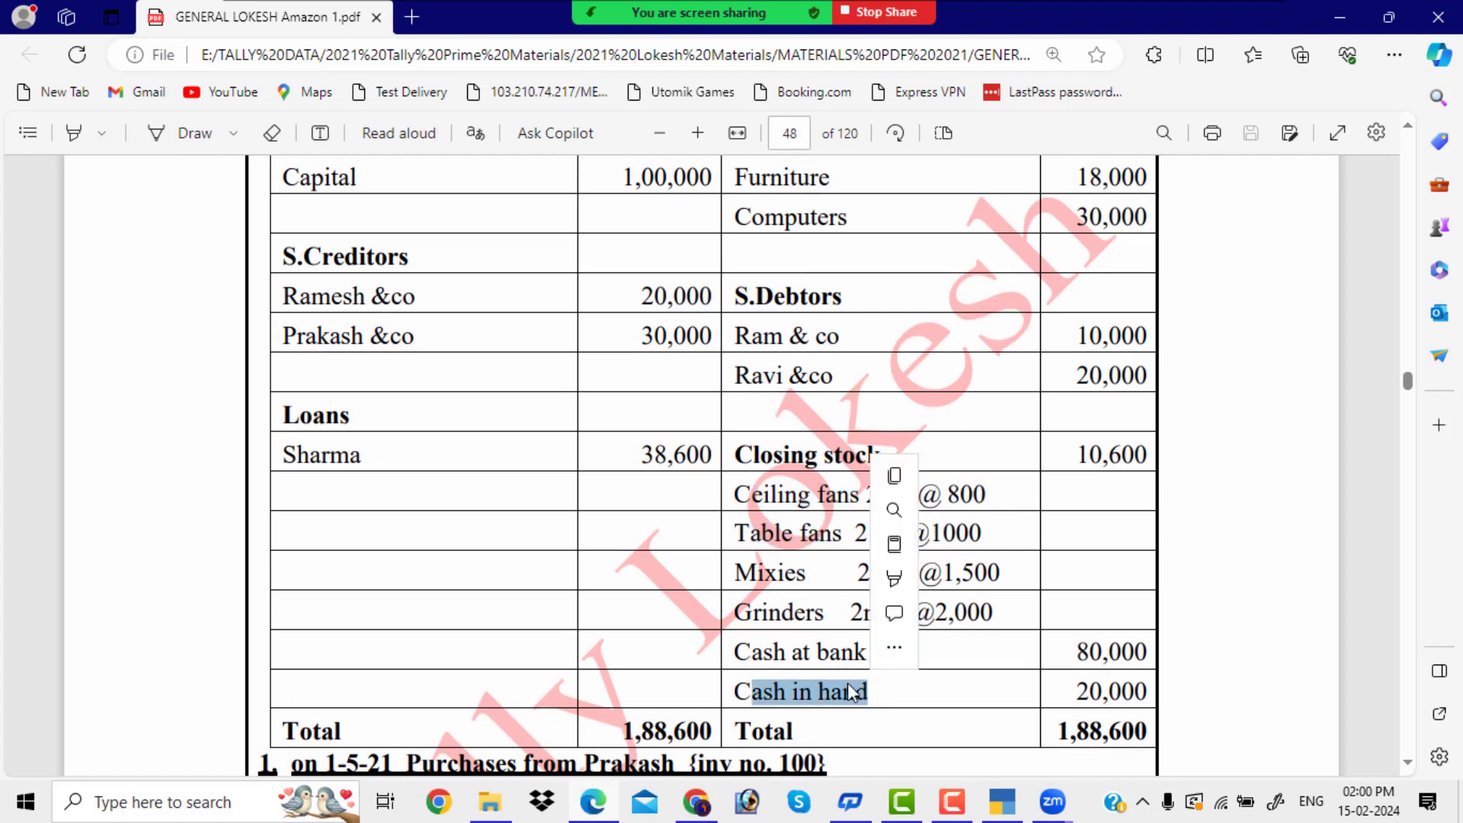
{"action": "left_click_drag", "start_coordinate": [755, 339], "coordinate": [821, 375]}
{"action": "scroll", "coordinate": [895, 369], "scroll_direction": "up", "scroll_amount": 2}
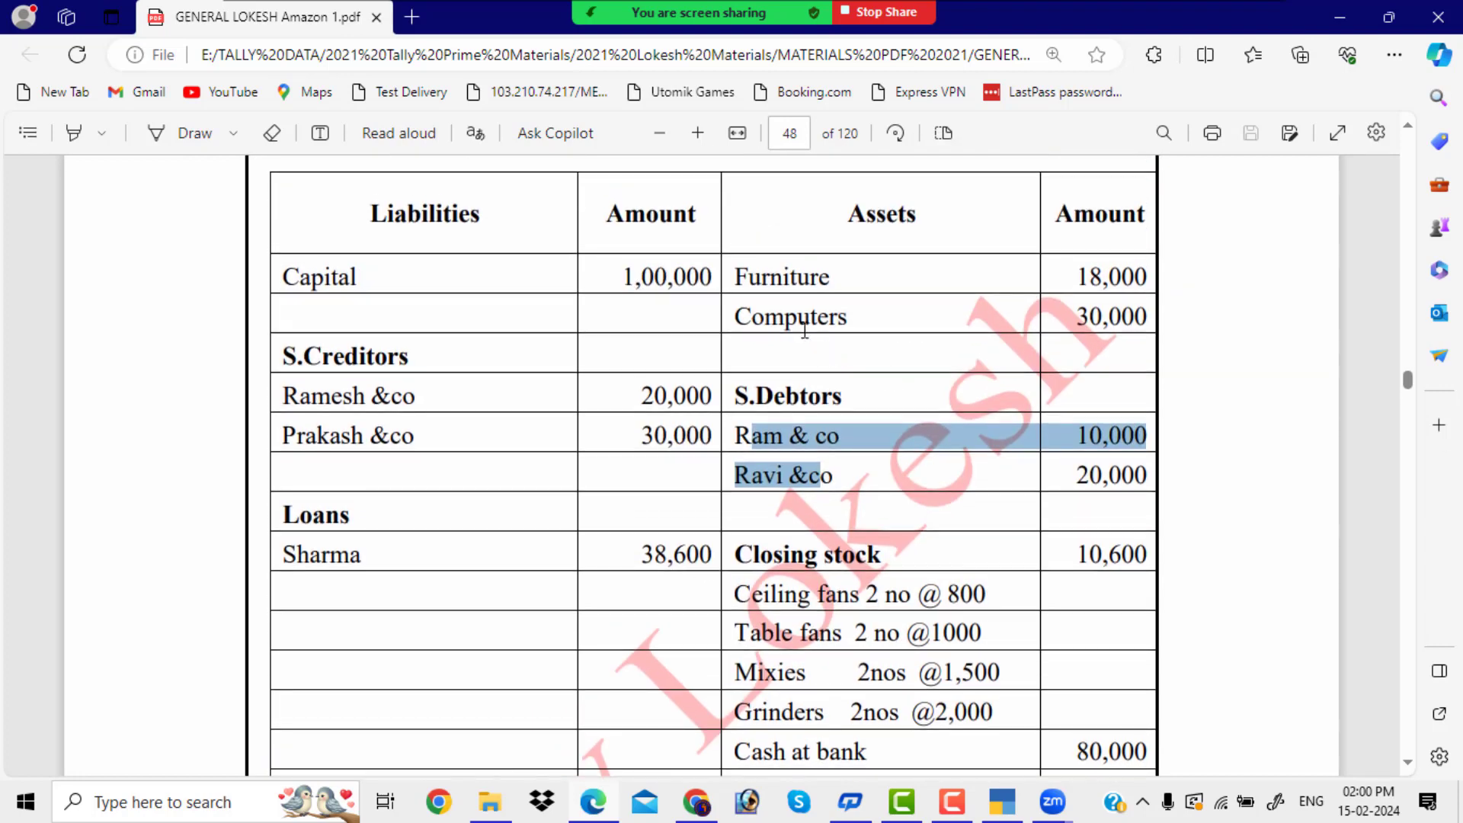
{"action": "left_click_drag", "start_coordinate": [737, 276], "coordinate": [884, 317]}
{"action": "scroll", "coordinate": [737, 412], "scroll_direction": "down", "scroll_amount": 1}
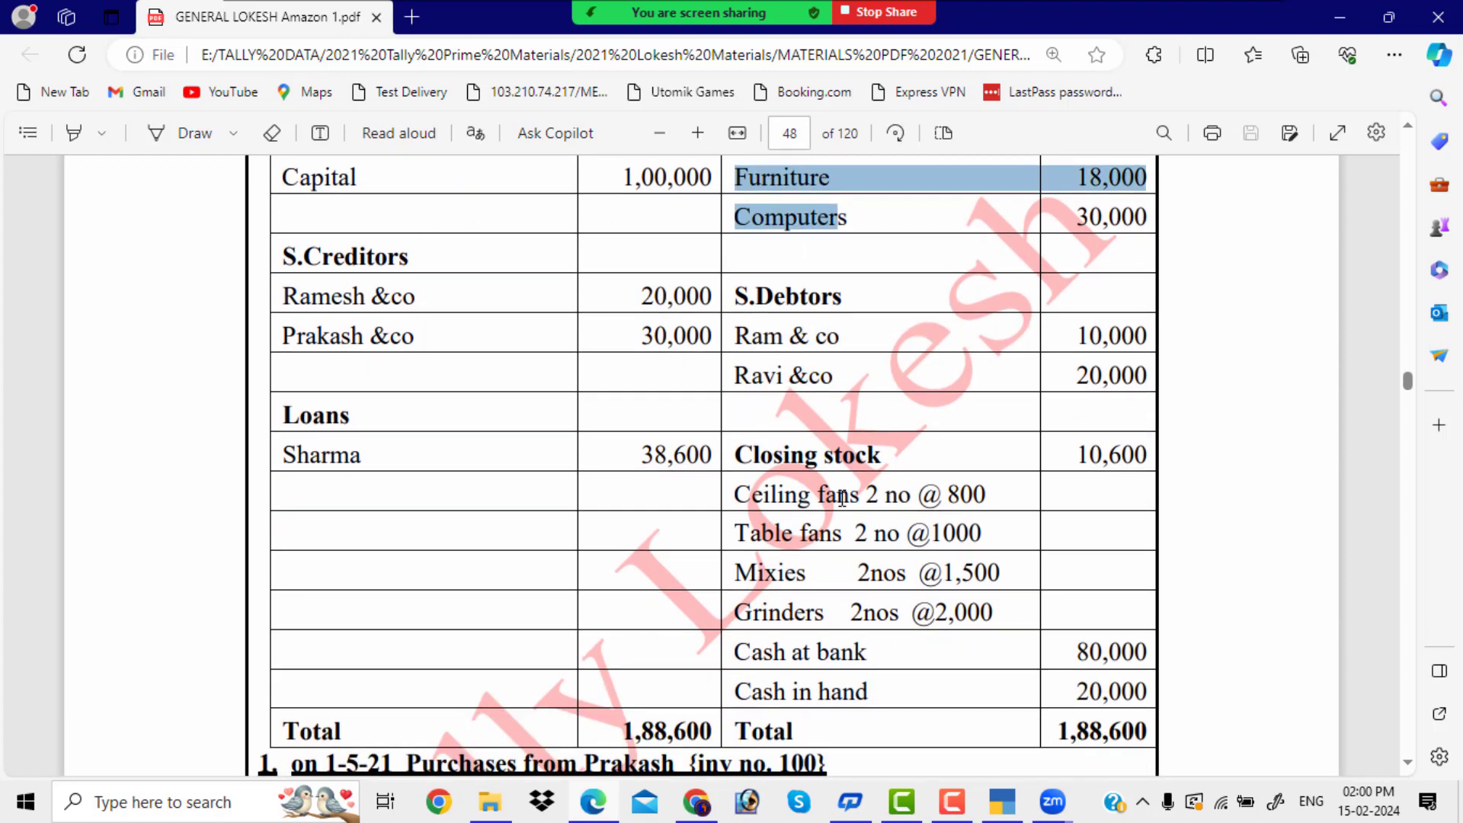
Look through the Problem 13 transactions down to the net profit on page 49, highlight it, and return to the balance sheet.
{"action": "scroll", "coordinate": [839, 496], "scroll_direction": "down", "scroll_amount": 3}
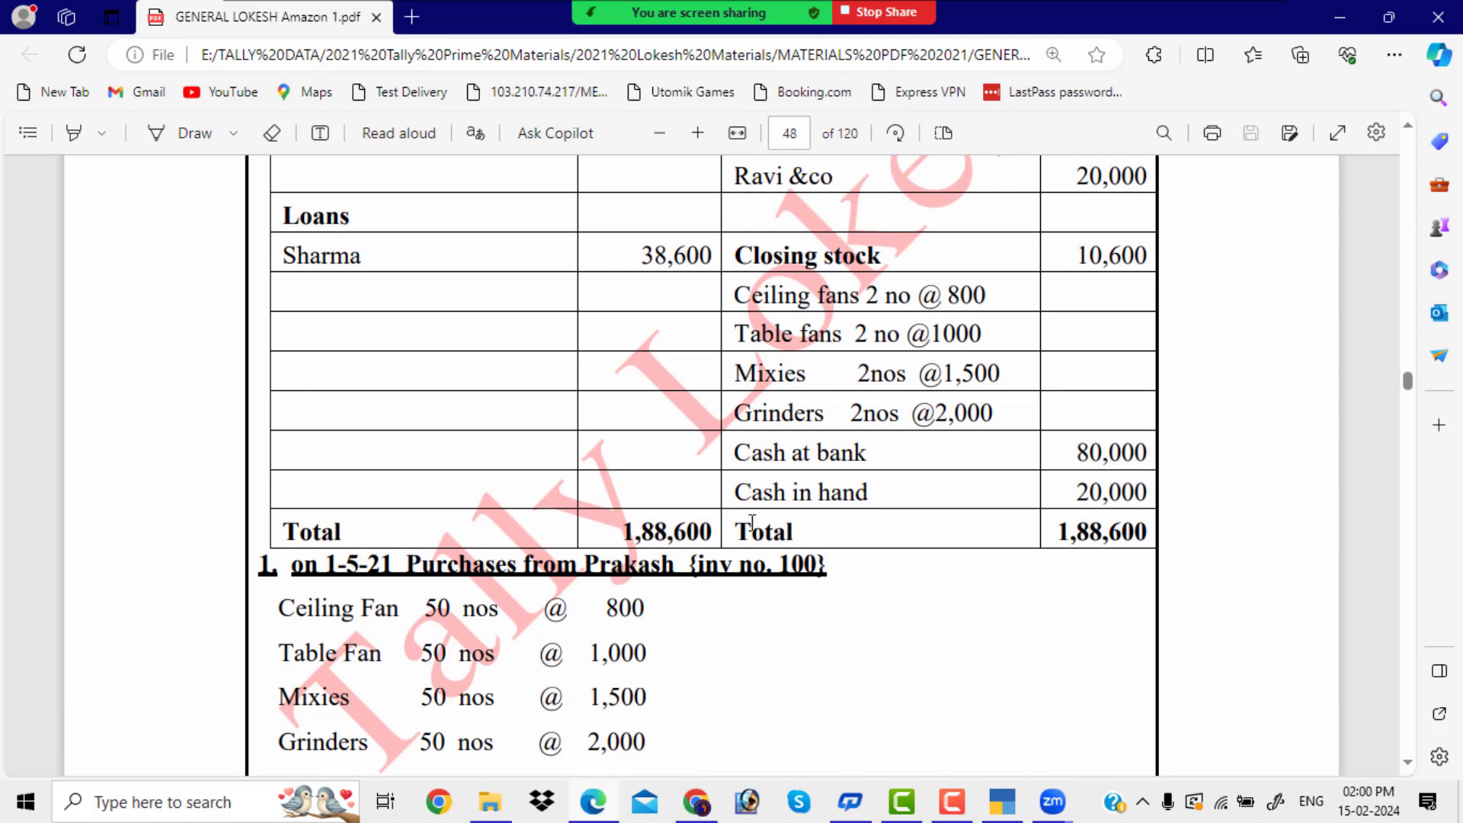
{"action": "scroll", "coordinate": [670, 408], "scroll_direction": "down", "scroll_amount": 6}
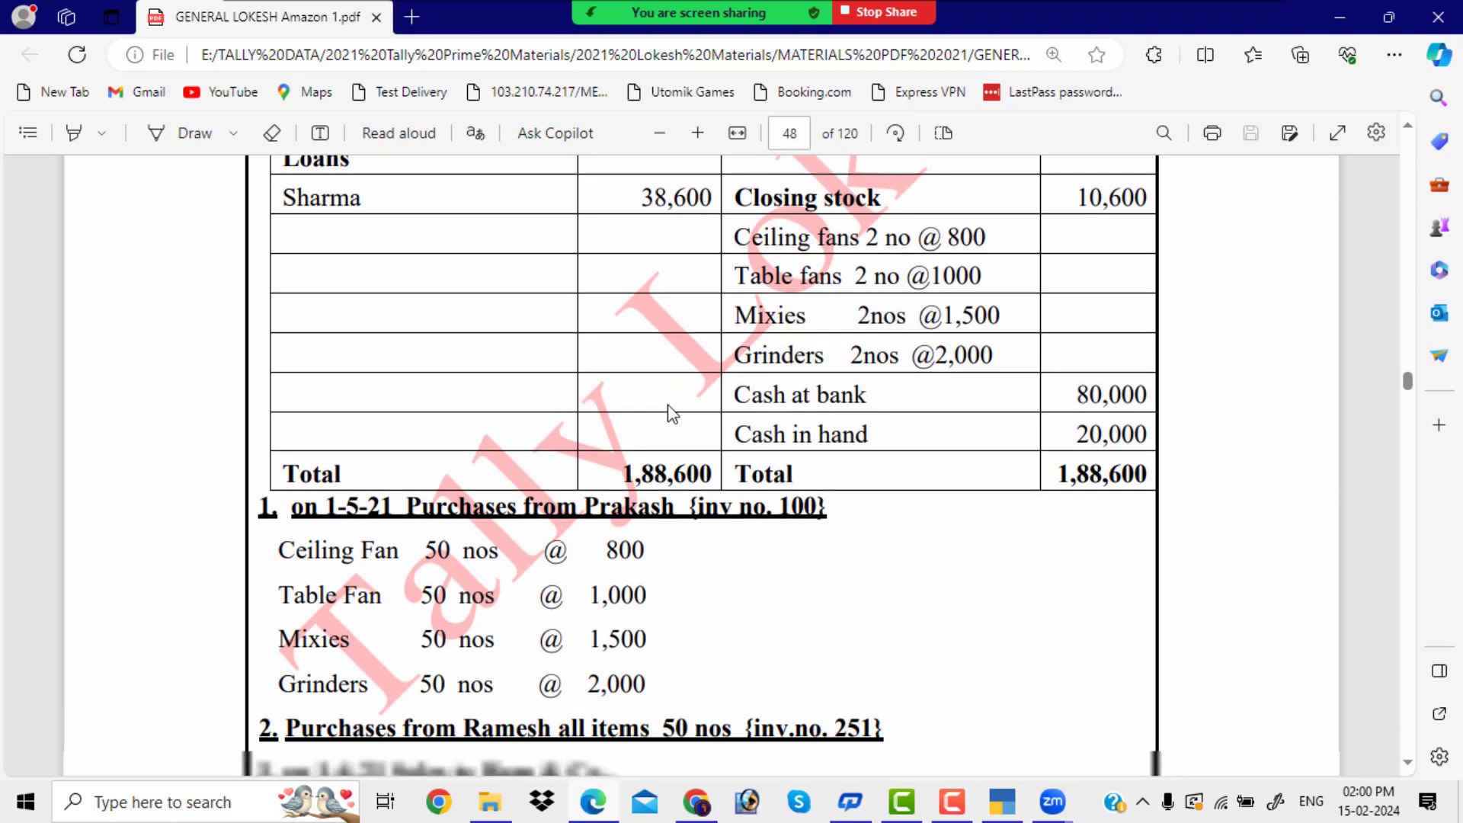
{"action": "scroll", "coordinate": [657, 464], "scroll_direction": "down", "scroll_amount": 12}
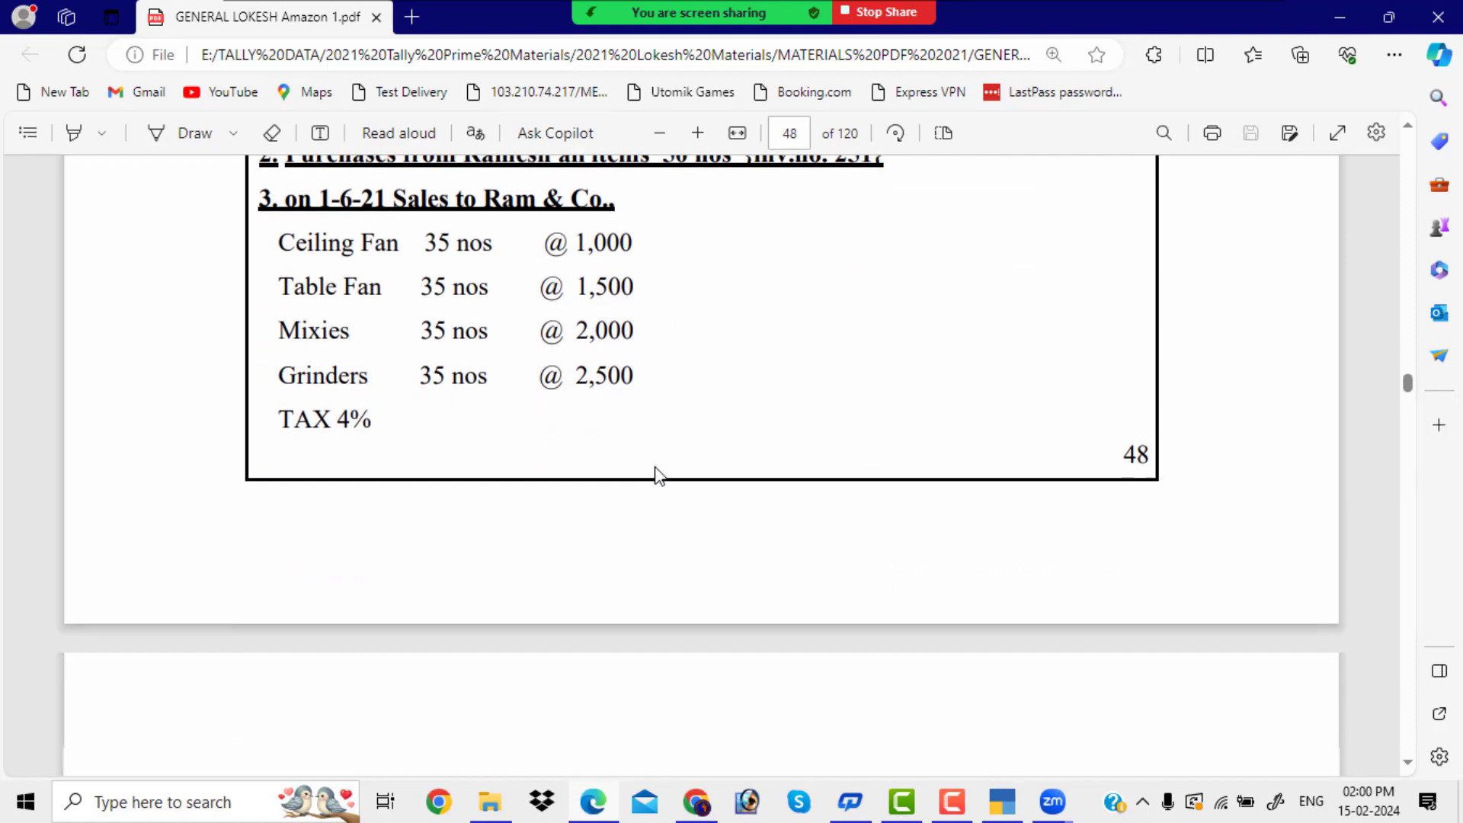
{"action": "scroll", "coordinate": [657, 470], "scroll_direction": "down", "scroll_amount": 12}
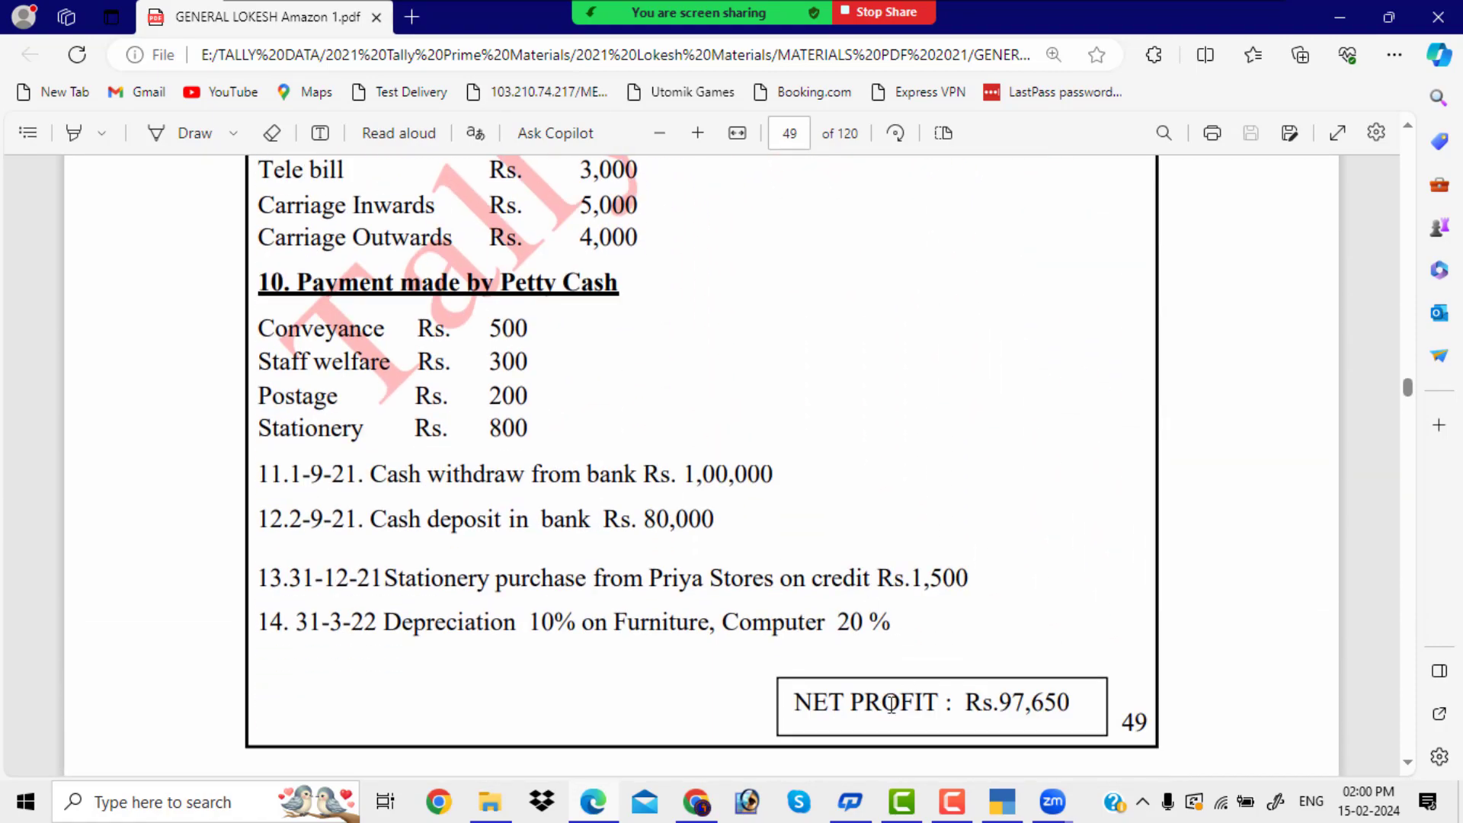
{"action": "left_click_drag", "start_coordinate": [795, 700], "coordinate": [1098, 703]}
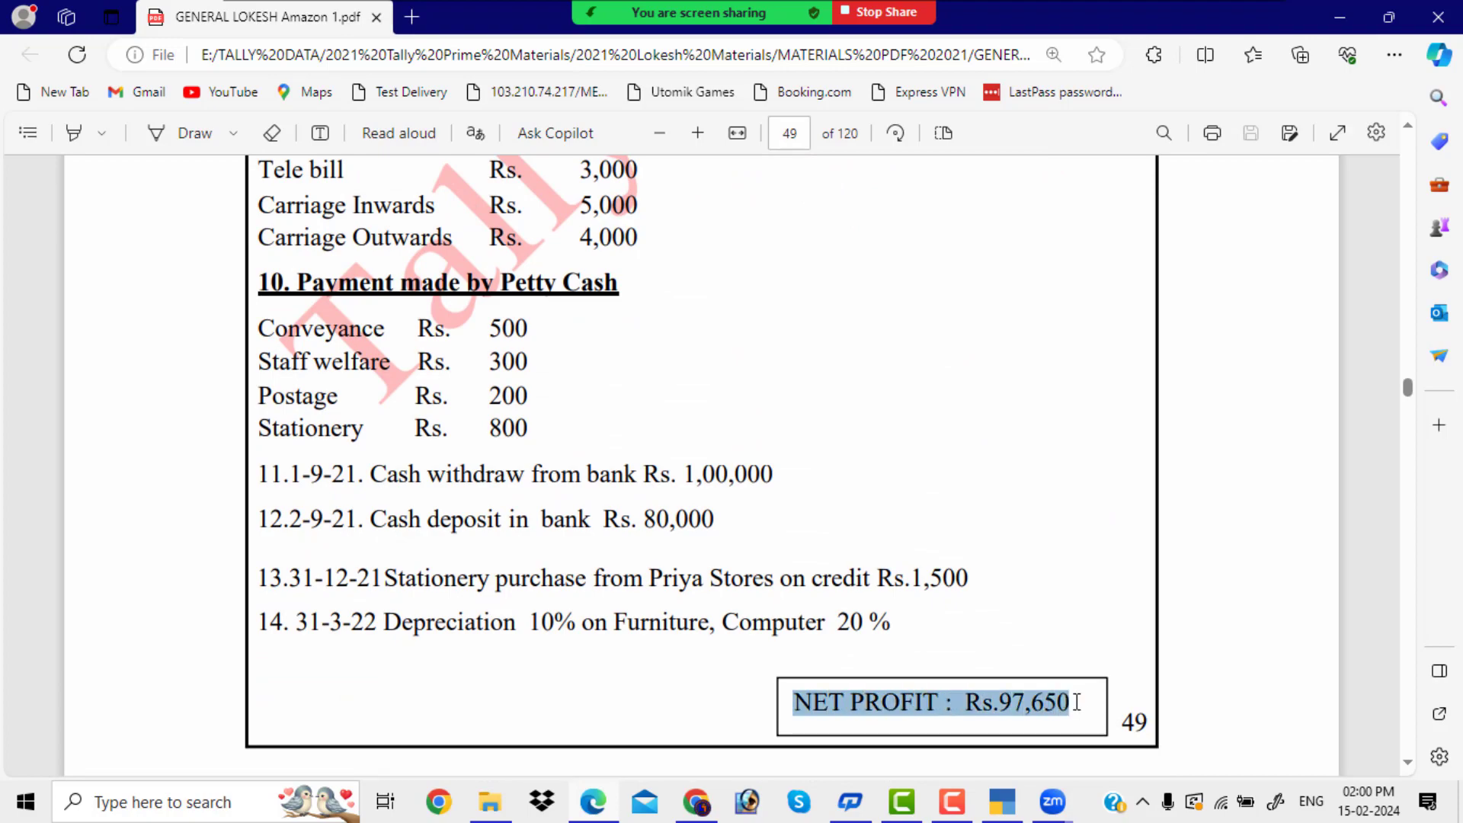
{"action": "scroll", "coordinate": [728, 455], "scroll_direction": "up", "scroll_amount": 4}
{"action": "scroll", "coordinate": [728, 455], "scroll_direction": "up", "scroll_amount": 15}
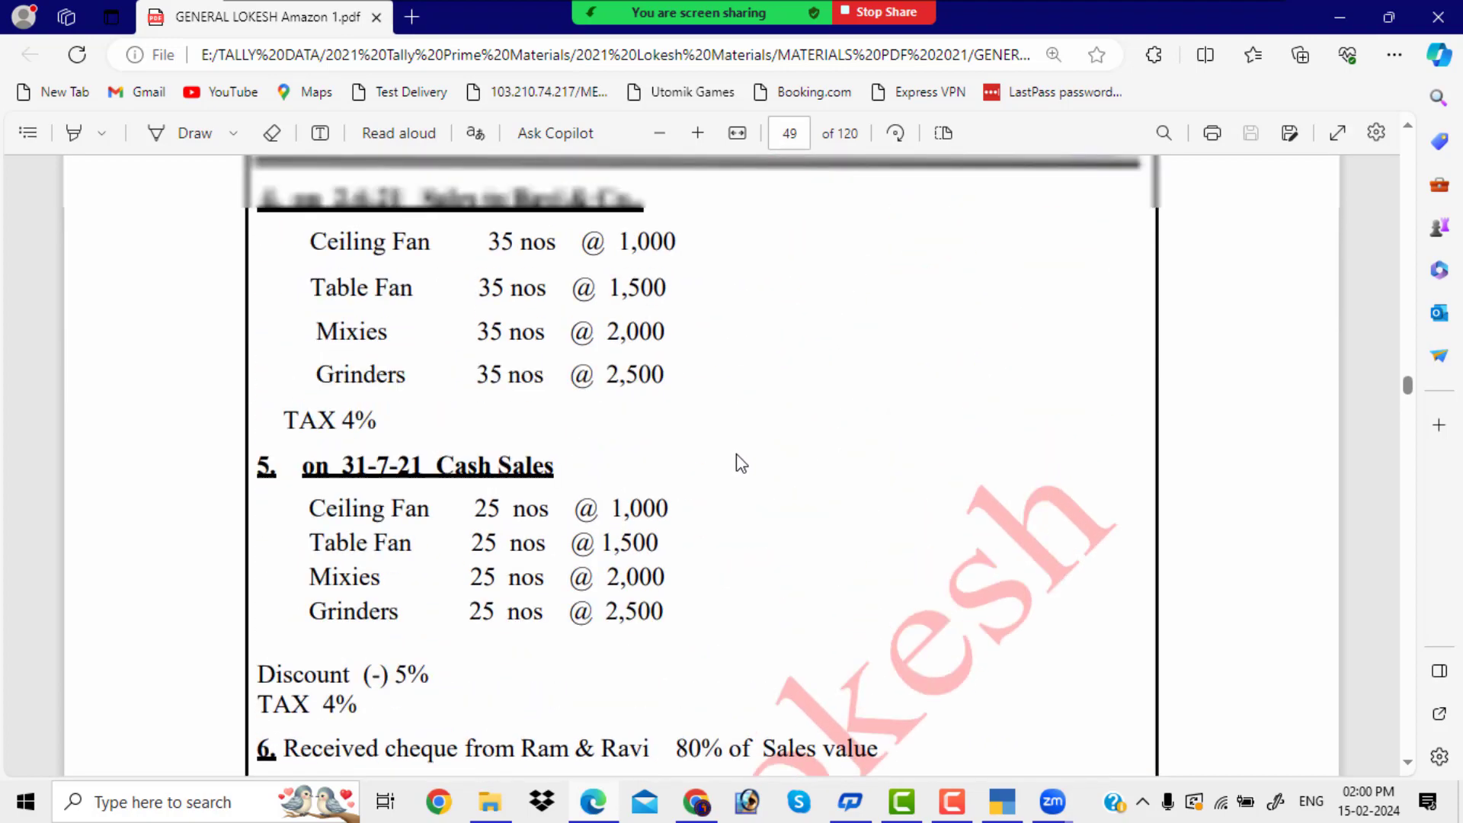
{"action": "scroll", "coordinate": [745, 463], "scroll_direction": "up", "scroll_amount": 15}
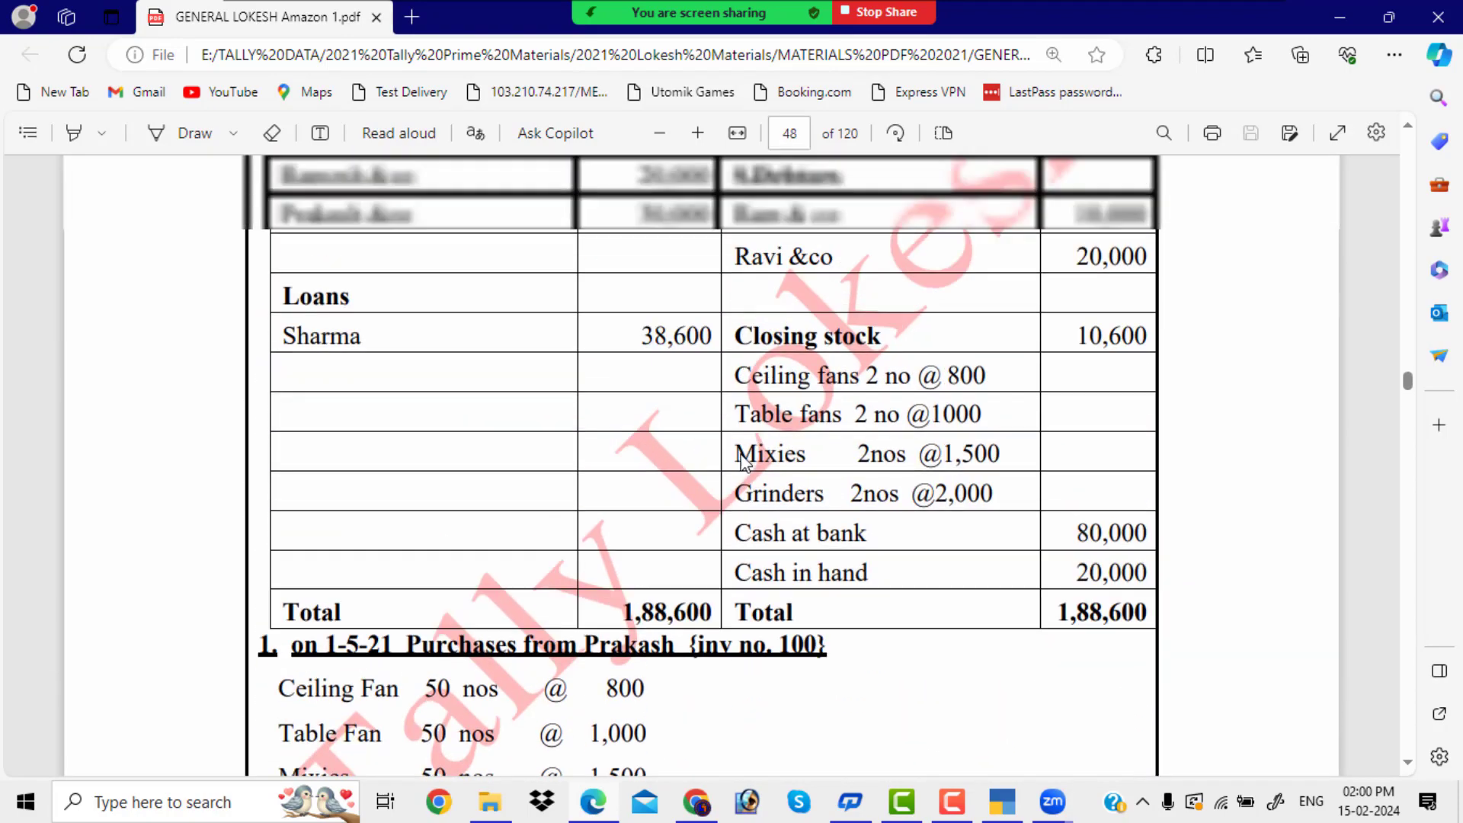
{"action": "scroll", "coordinate": [744, 461], "scroll_direction": "up", "scroll_amount": 2}
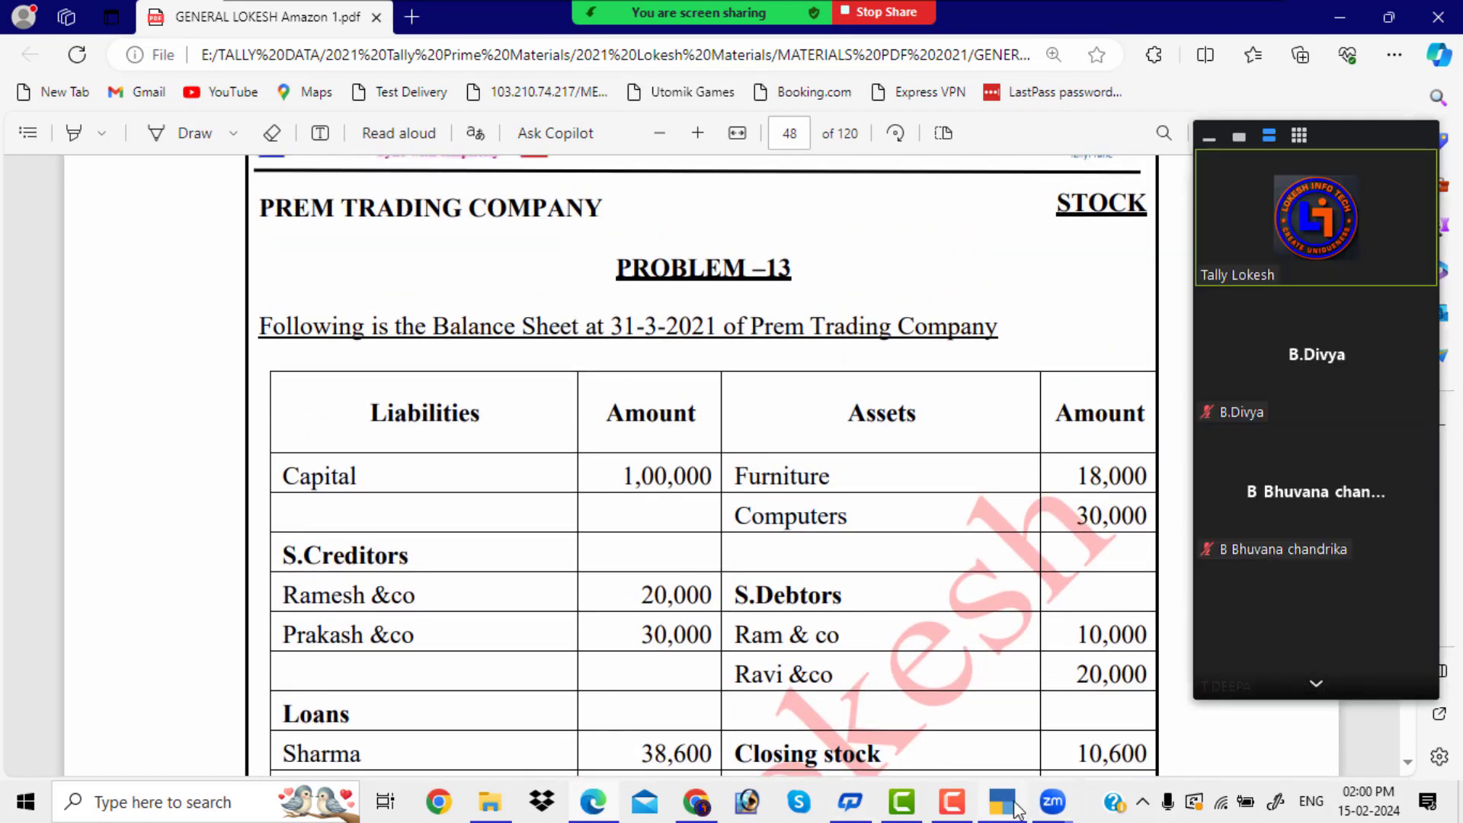
Switch to TallyPrime and start creating a company named PREM TRADING COMPANY.
{"action": "key", "text": "alt+Tab"}
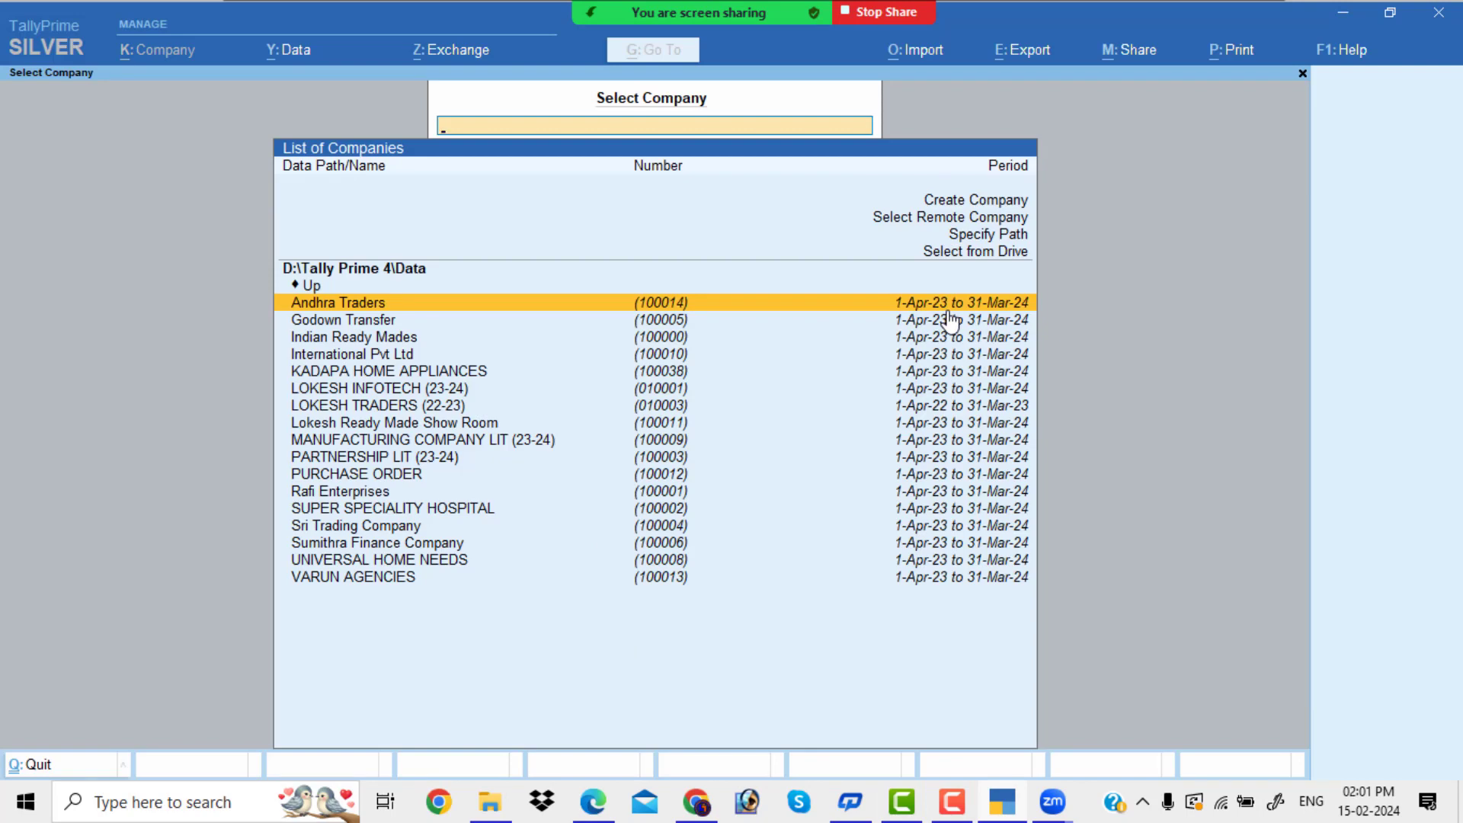
{"action": "key", "text": "Up"}
{"action": "key", "text": "Up"}
{"action": "key", "text": "Up"}
{"action": "key", "text": "Up"}
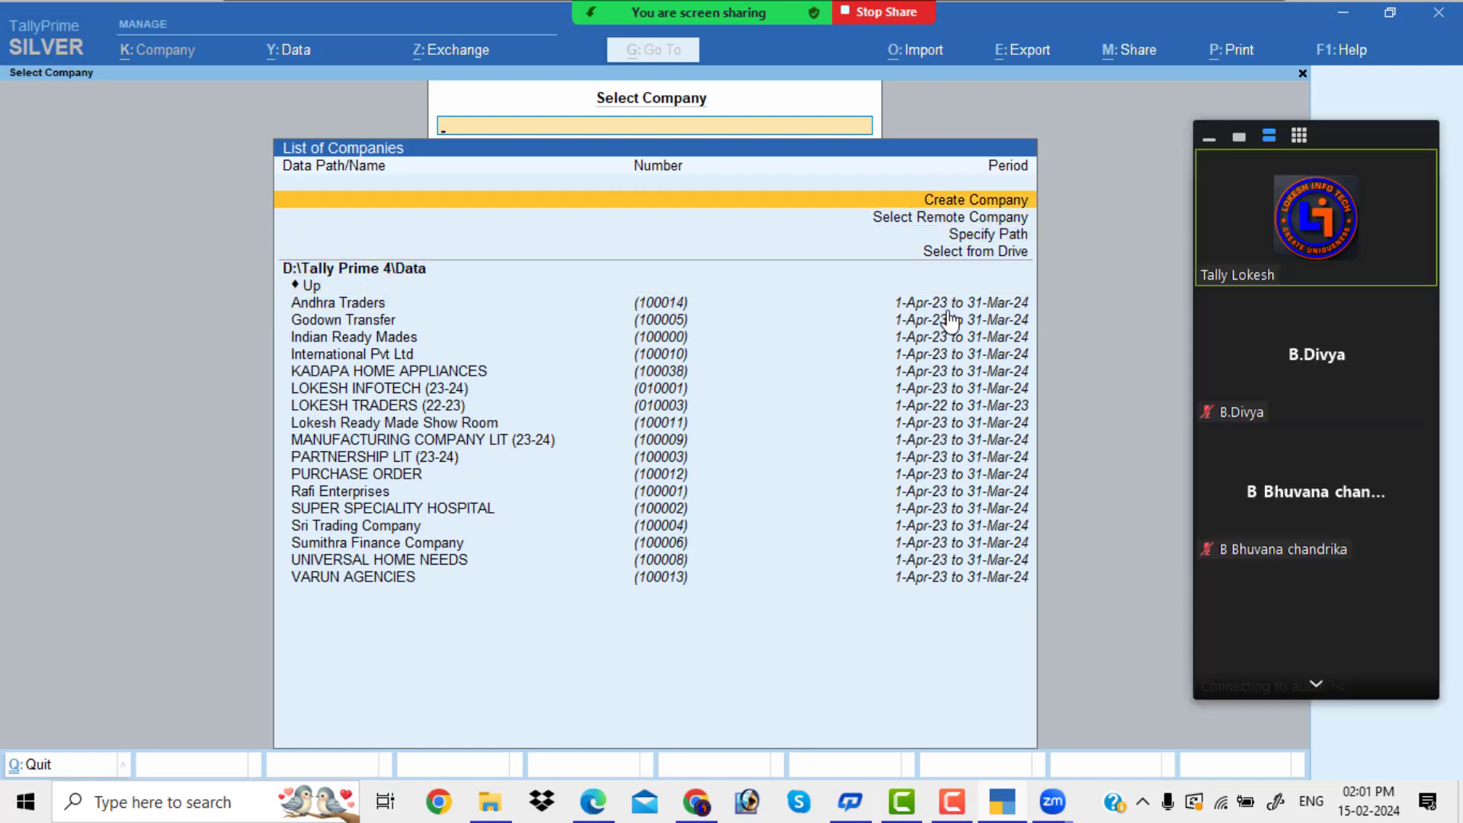
{"action": "key", "text": "Return"}
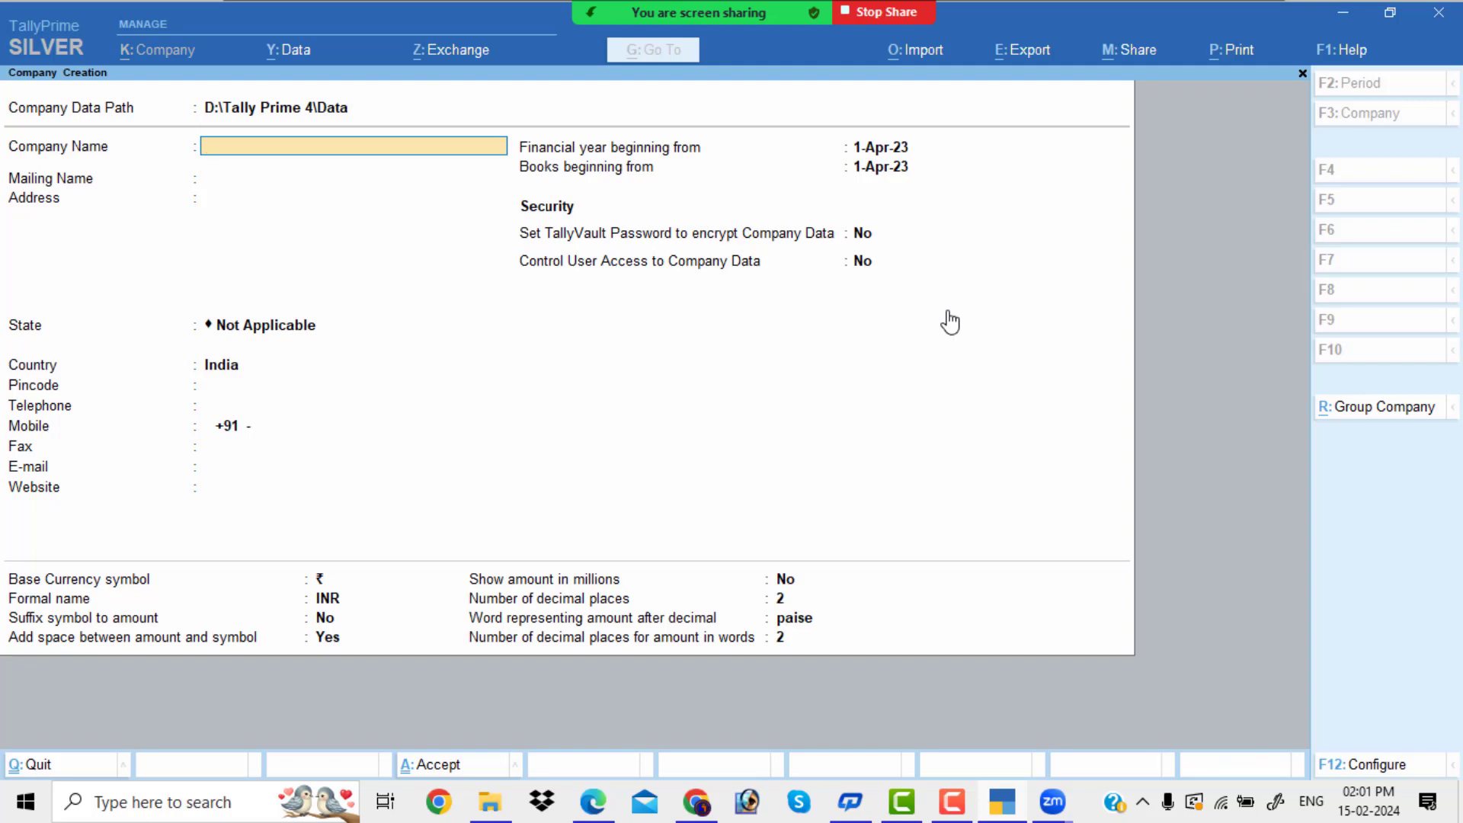
{"action": "type", "text": "PREM TRADING COMPA"}
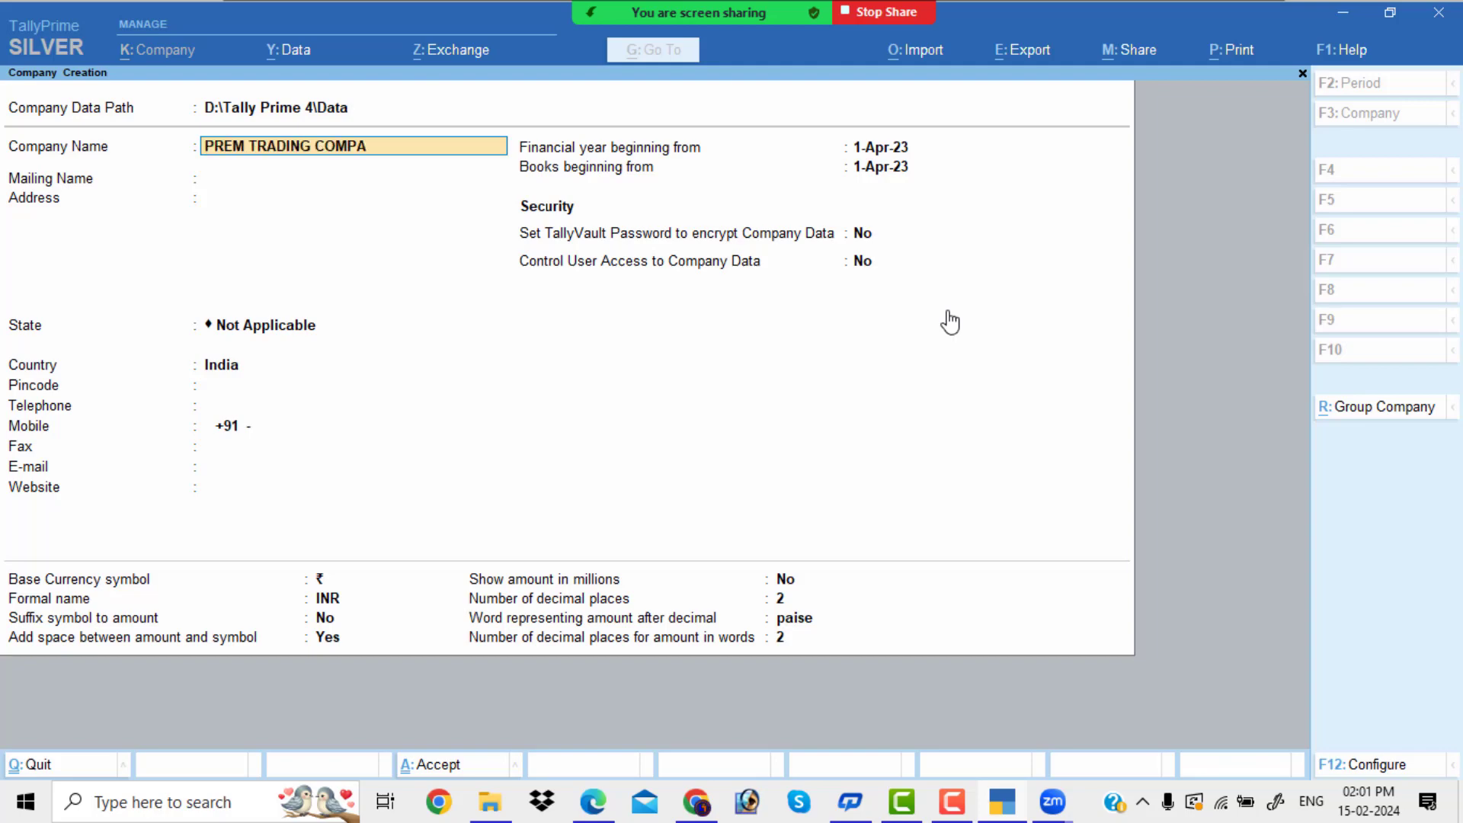
{"action": "type", "text": "NY"}
{"action": "key", "text": "Return"}
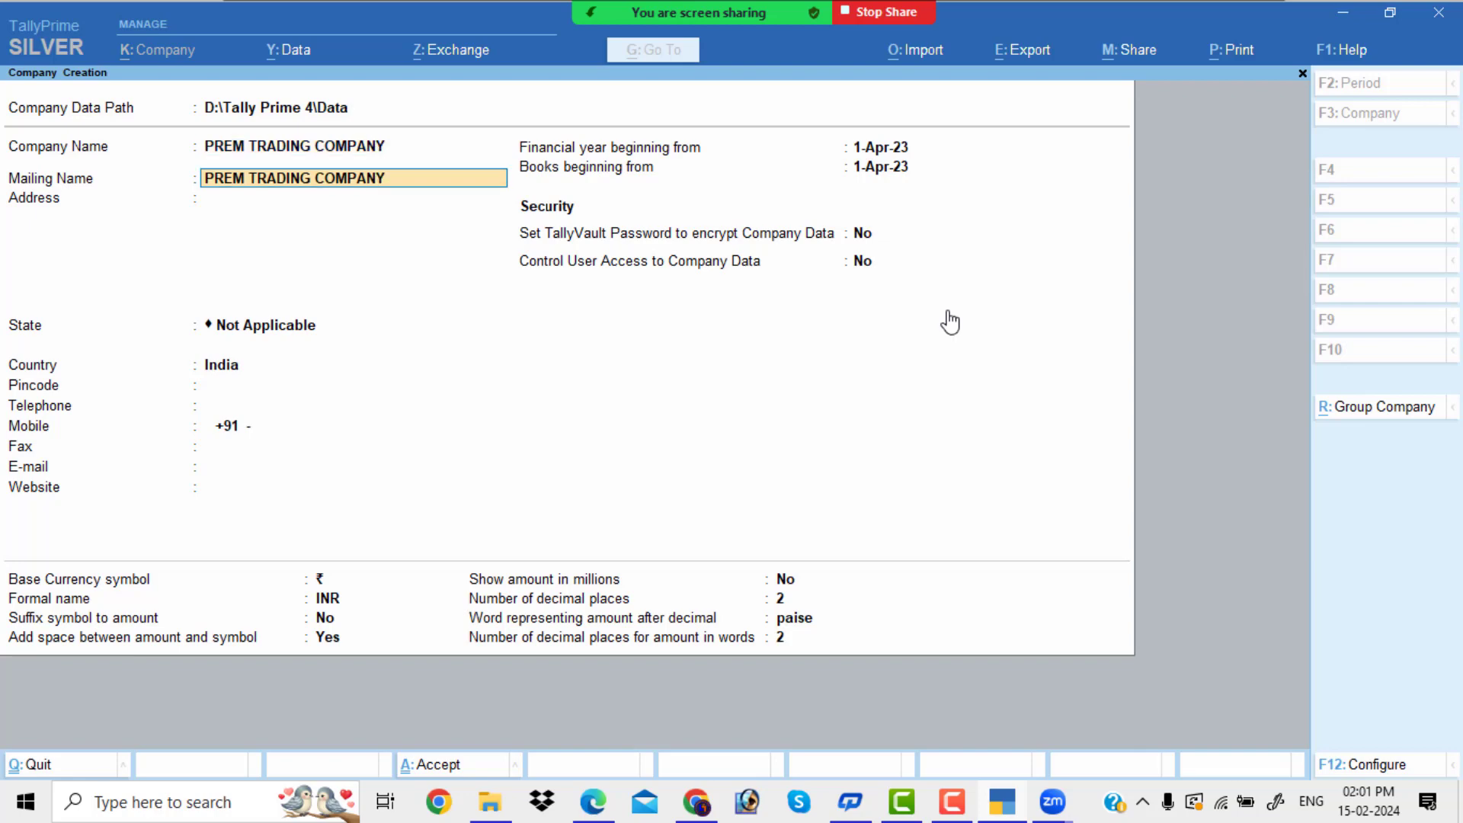
Set the company's state to Andhra Pradesh, leave the address and contact fields blank, and save the company.
{"action": "key", "text": "Return"}
{"action": "key", "text": "Return"}
{"action": "key", "text": "Down"}
{"action": "key", "text": "Down"}
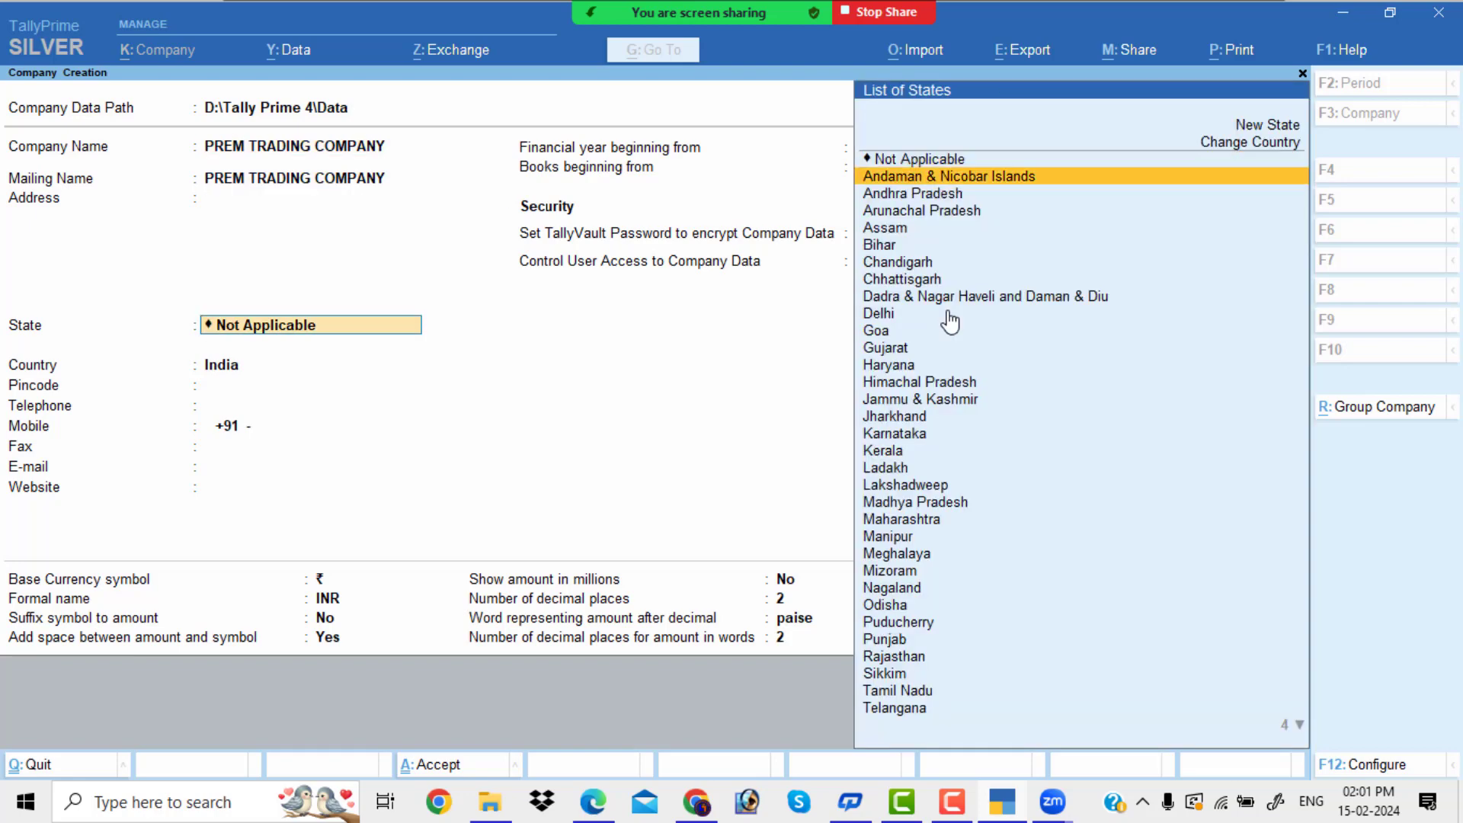
{"action": "key", "text": "Return"}
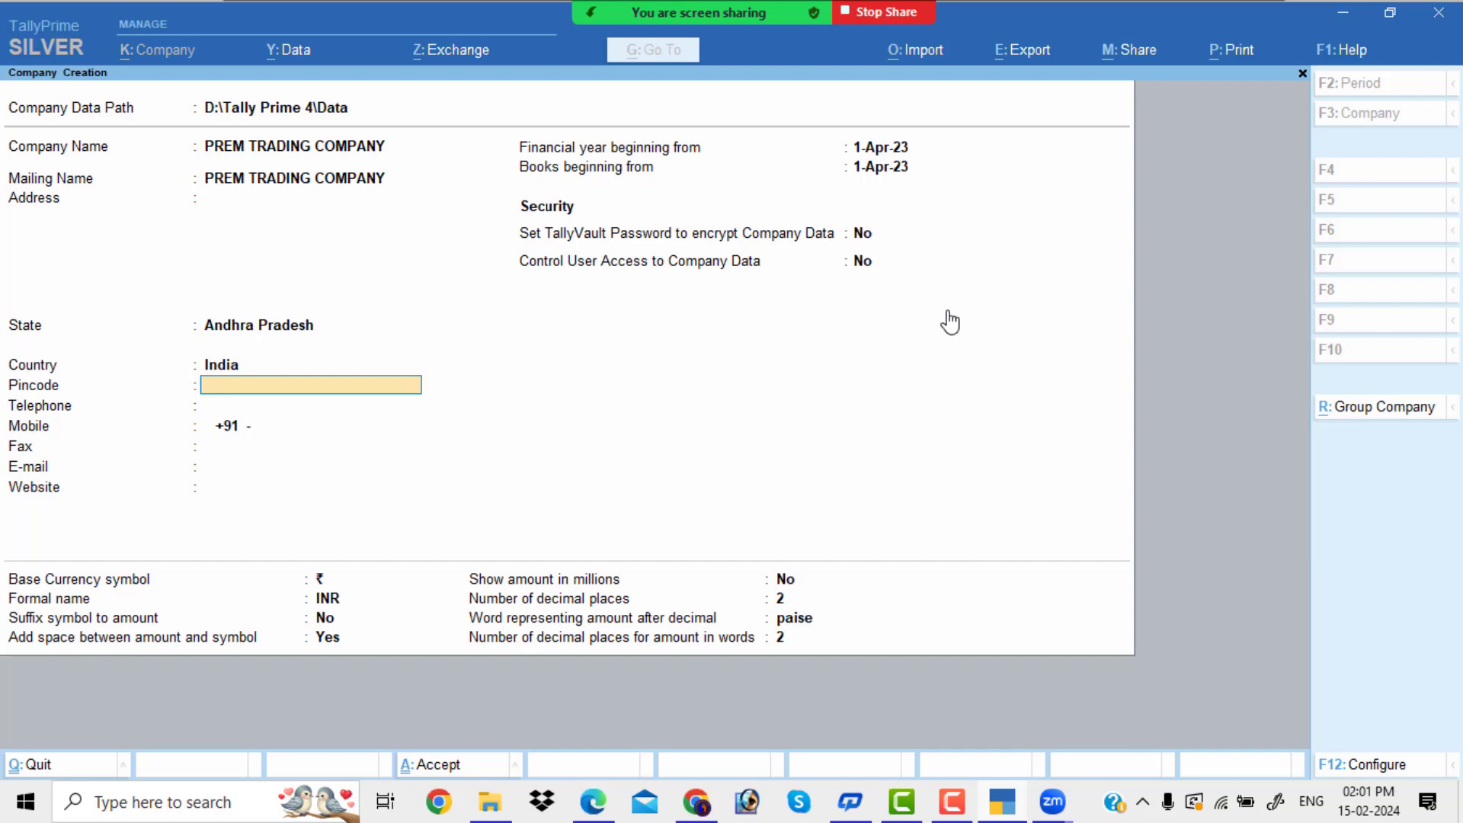
{"action": "key", "text": "Return"}
{"action": "key", "text": "Return"}
{"action": "key", "text": "ctrl"}
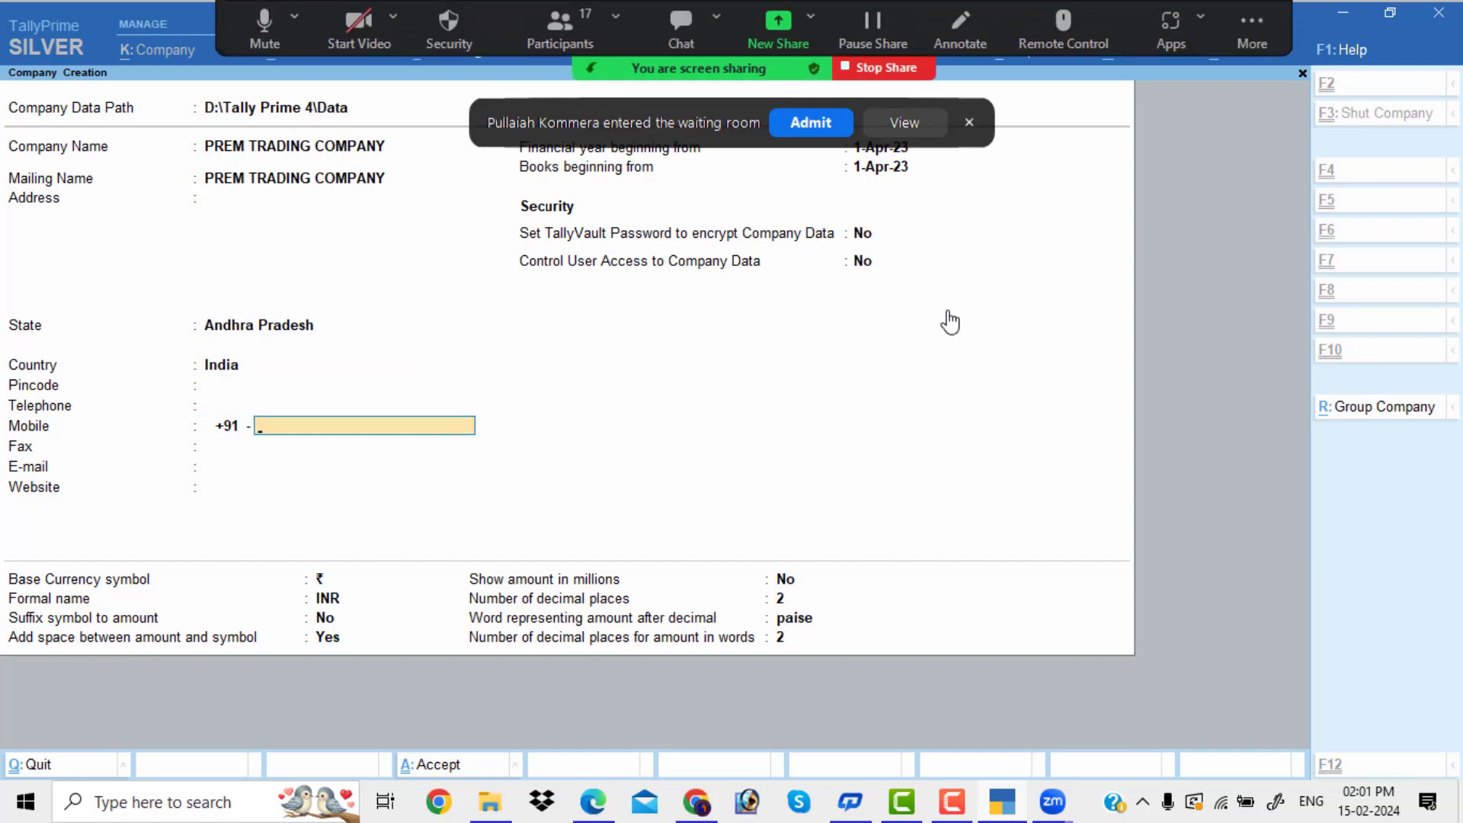
{"action": "key", "text": "ctrl+a"}
Admit the person in the Zoom waiting room and start a new share of the entire screen.
{"action": "left_click", "coordinate": [808, 125]}
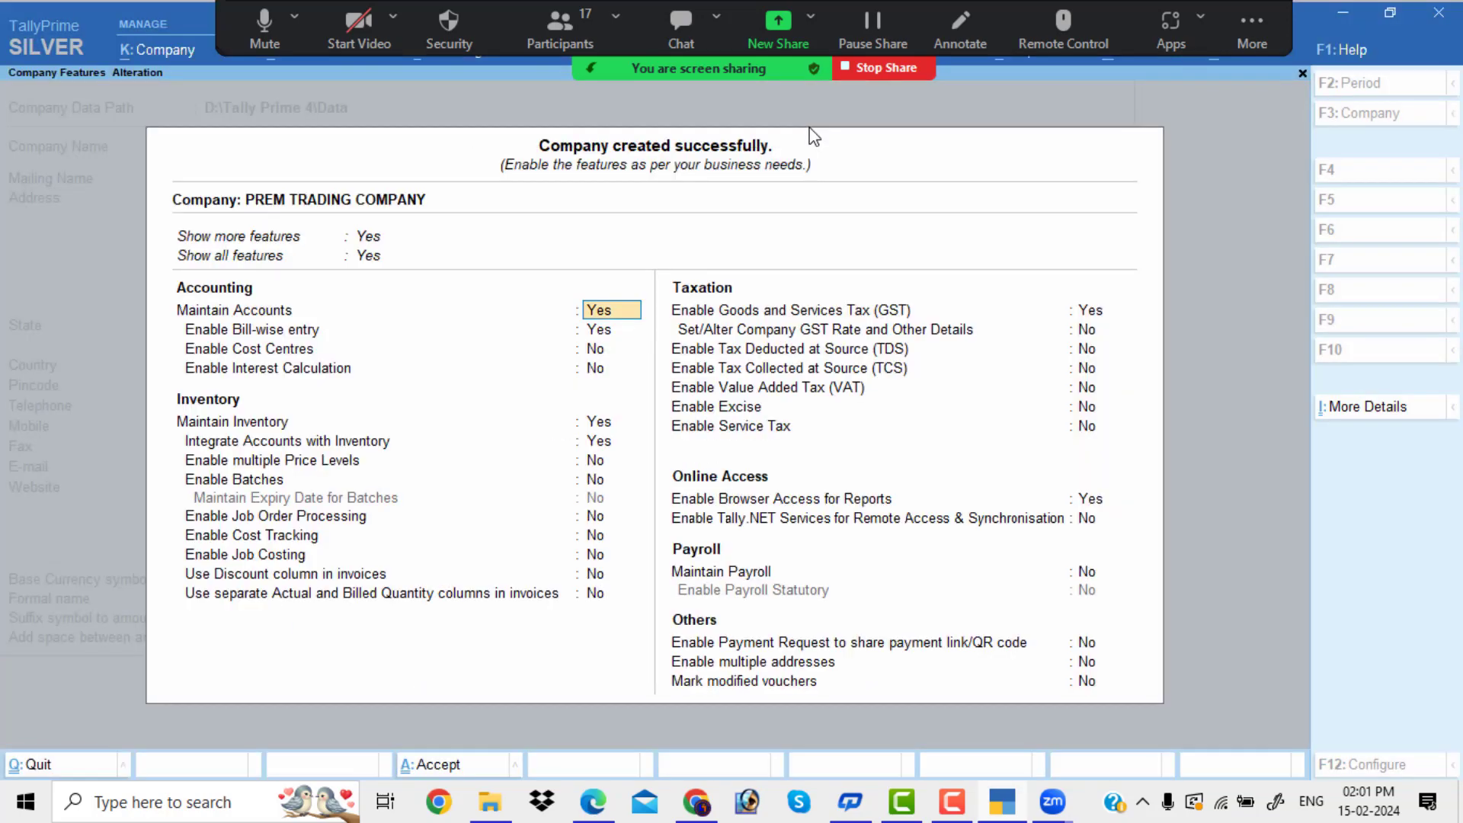
{"action": "left_click", "coordinate": [785, 25]}
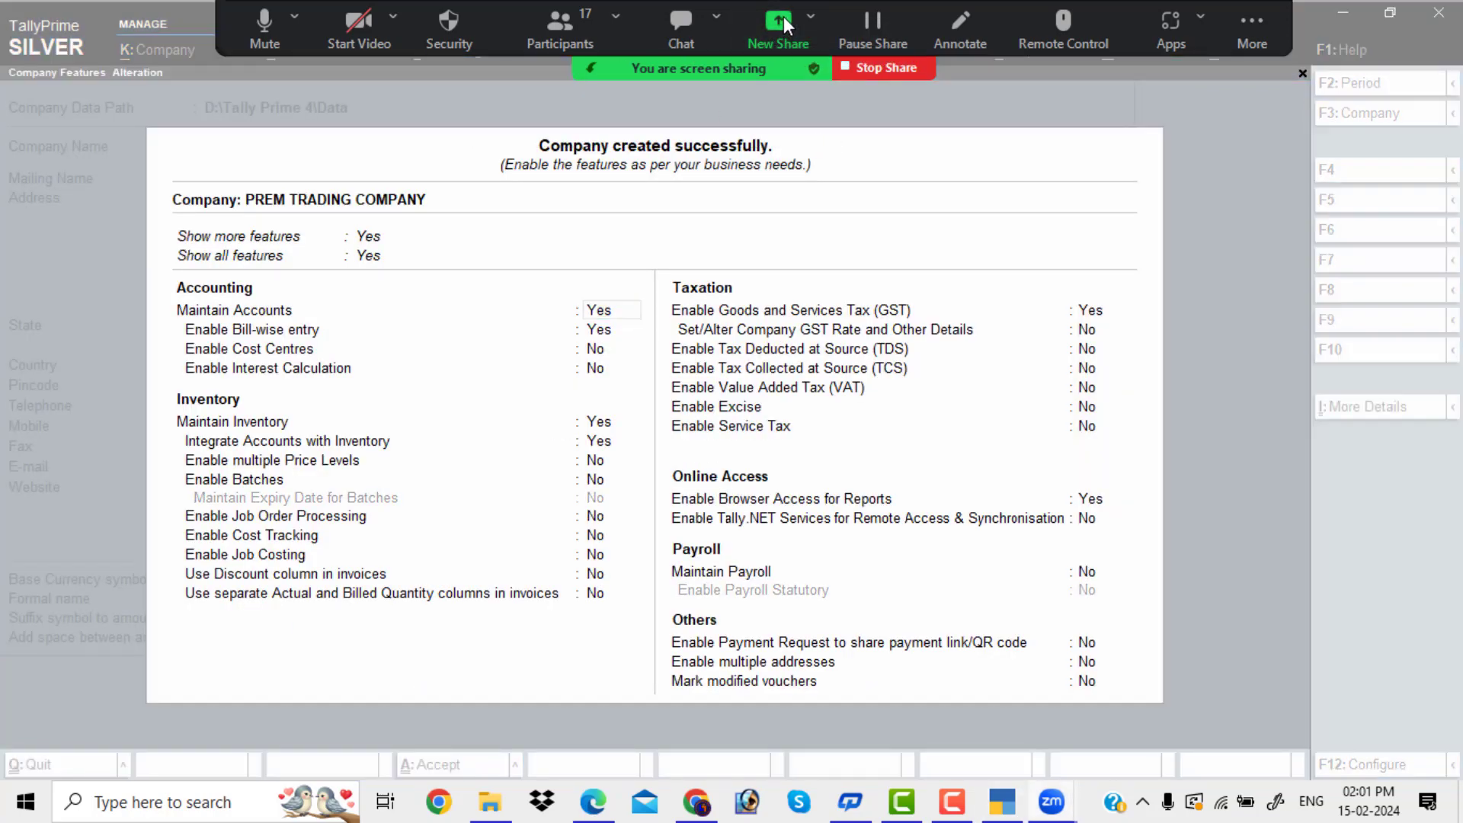
{"action": "left_click", "coordinate": [875, 423]}
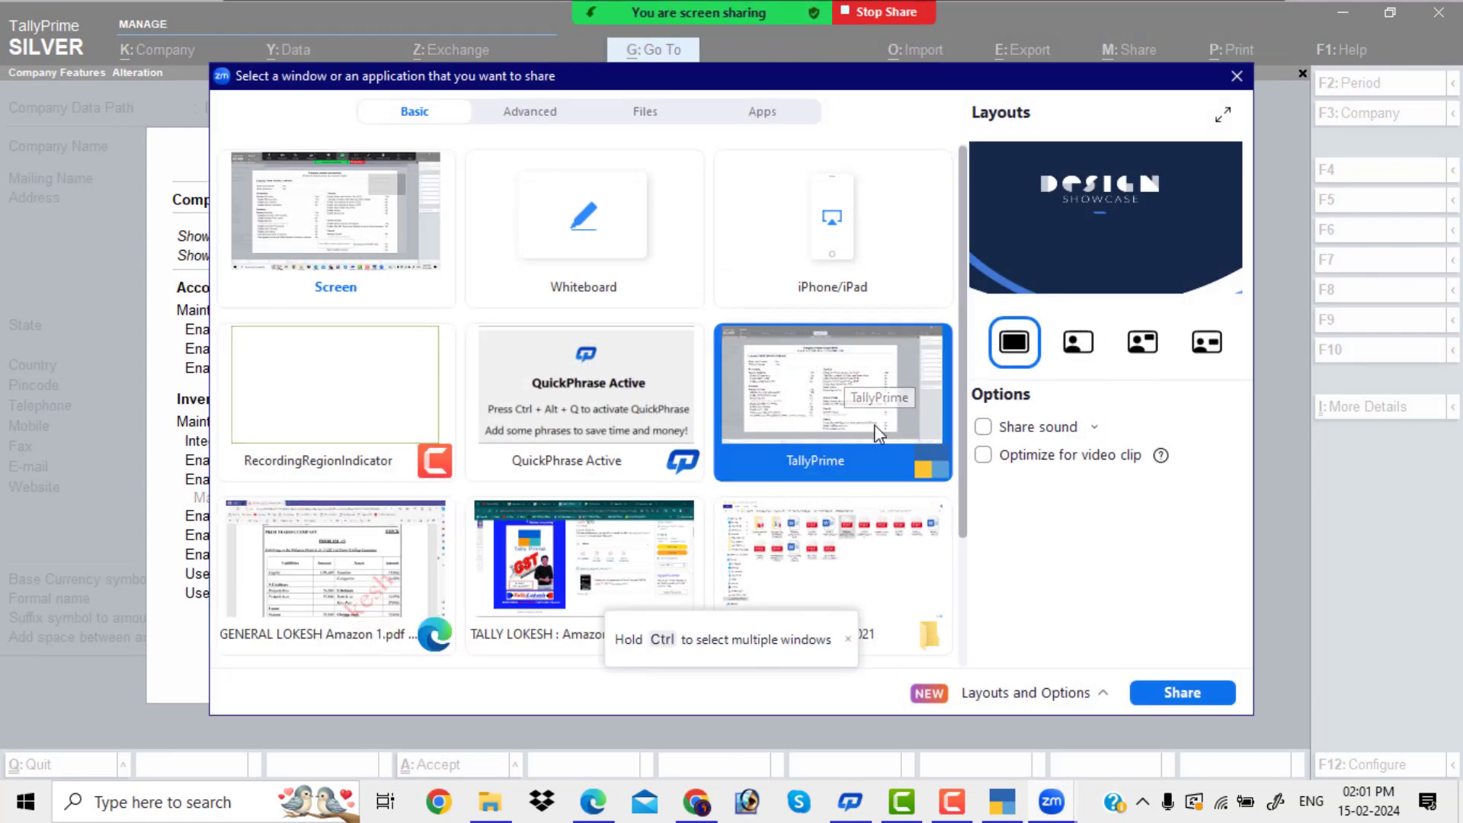
{"action": "left_click", "coordinate": [307, 252]}
{"action": "left_click", "coordinate": [1169, 695]}
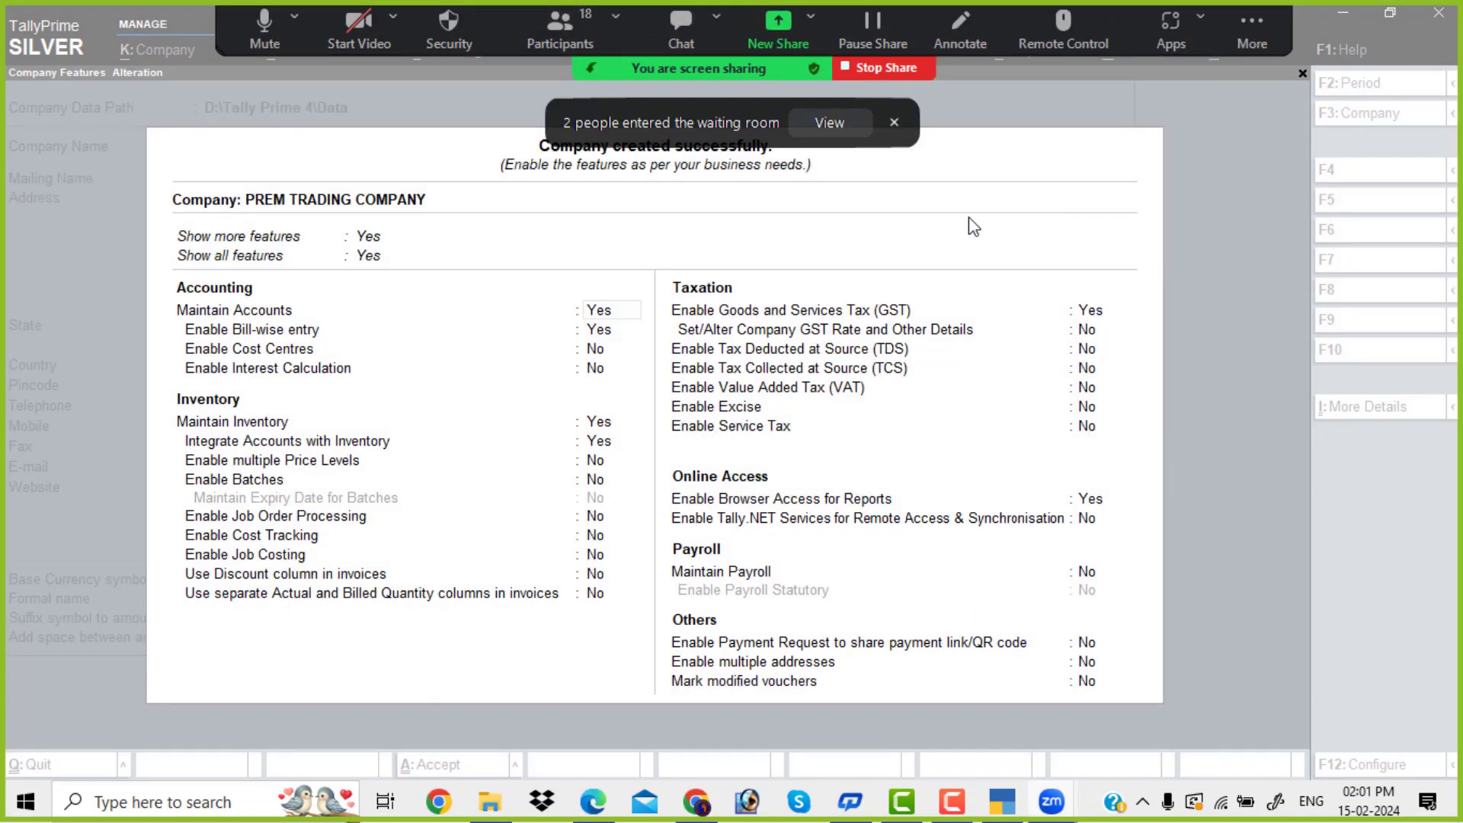
Open the participants list, admit the person still waiting and minimize the participants window.
{"action": "left_click", "coordinate": [583, 39]}
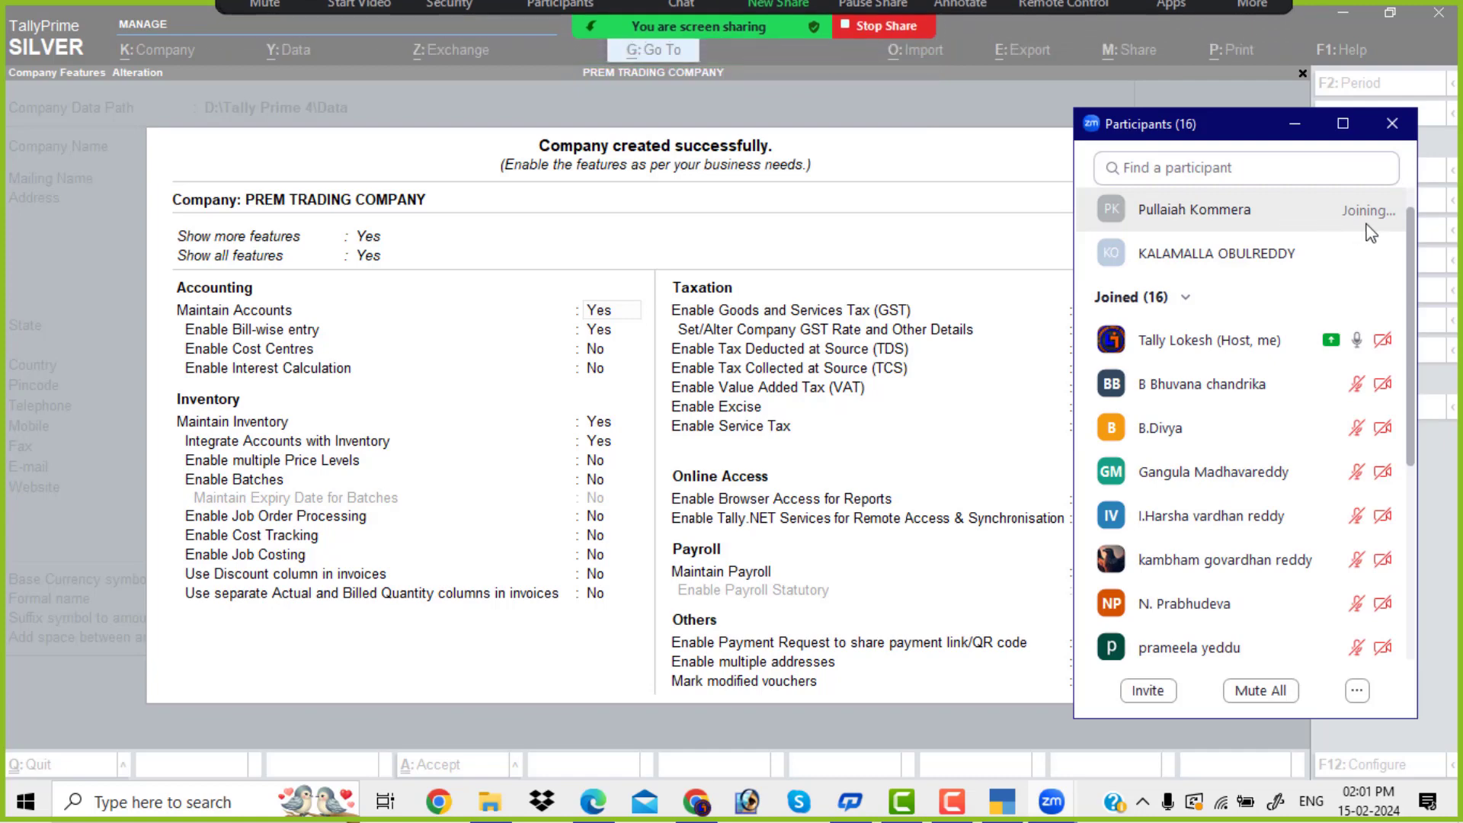
{"action": "left_click", "coordinate": [1296, 251]}
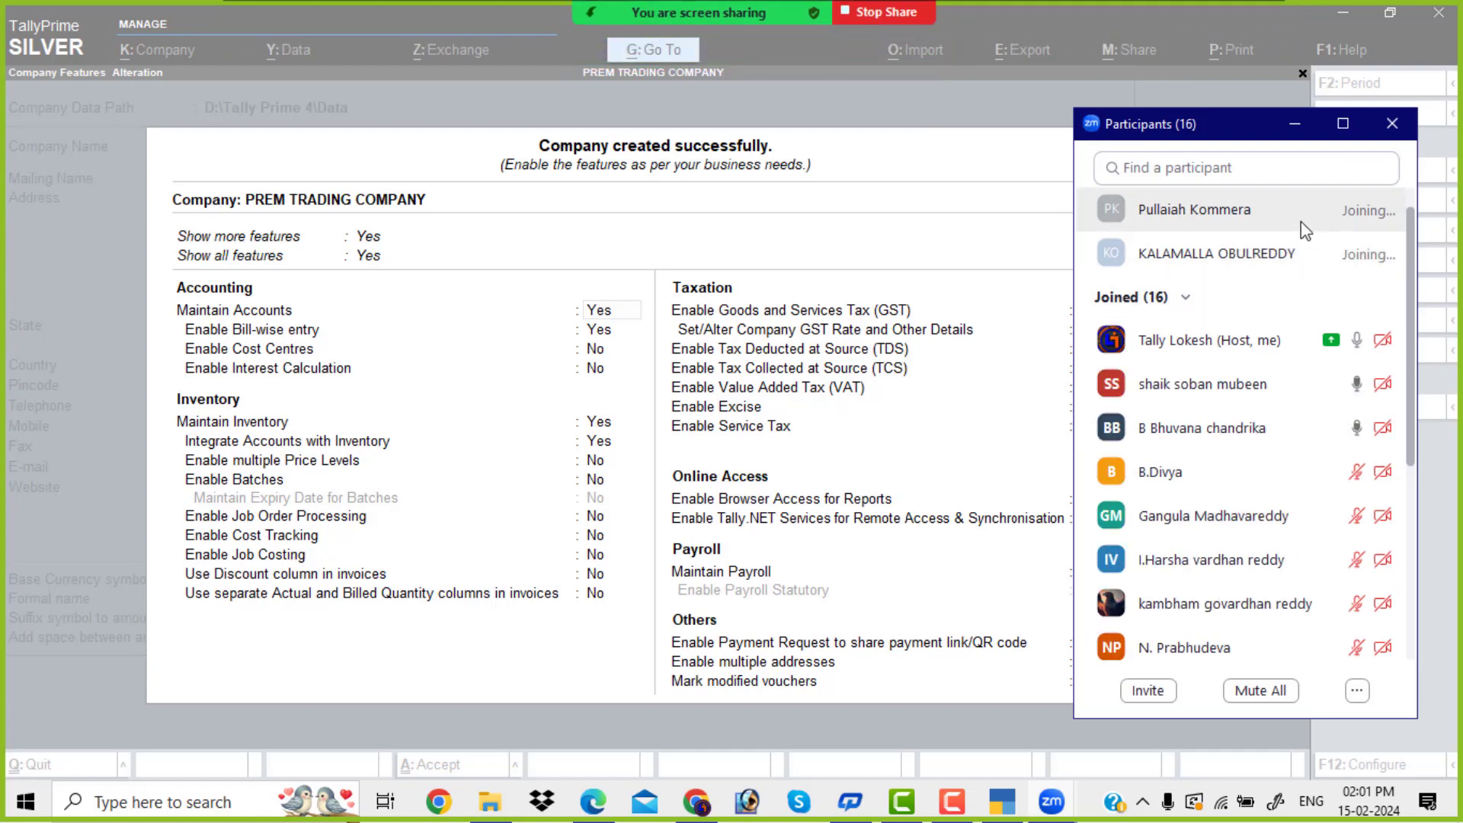
{"action": "left_click", "coordinate": [1299, 121]}
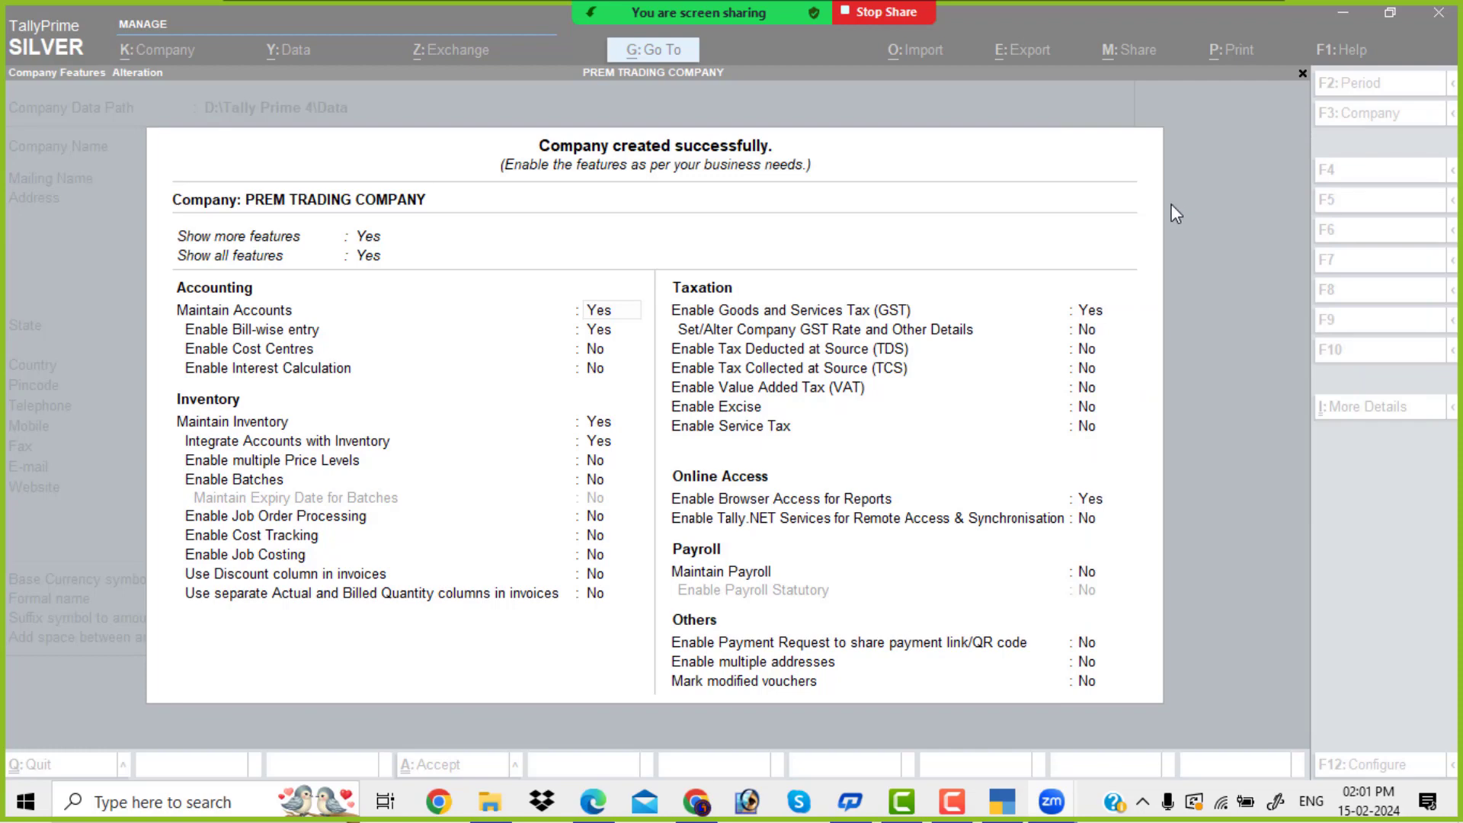
Disable bill-wise entry in the company's accounting features, keeping Maintain Accounts on and cost centres and interest calculation off.
{"action": "left_click", "coordinate": [1192, 194]}
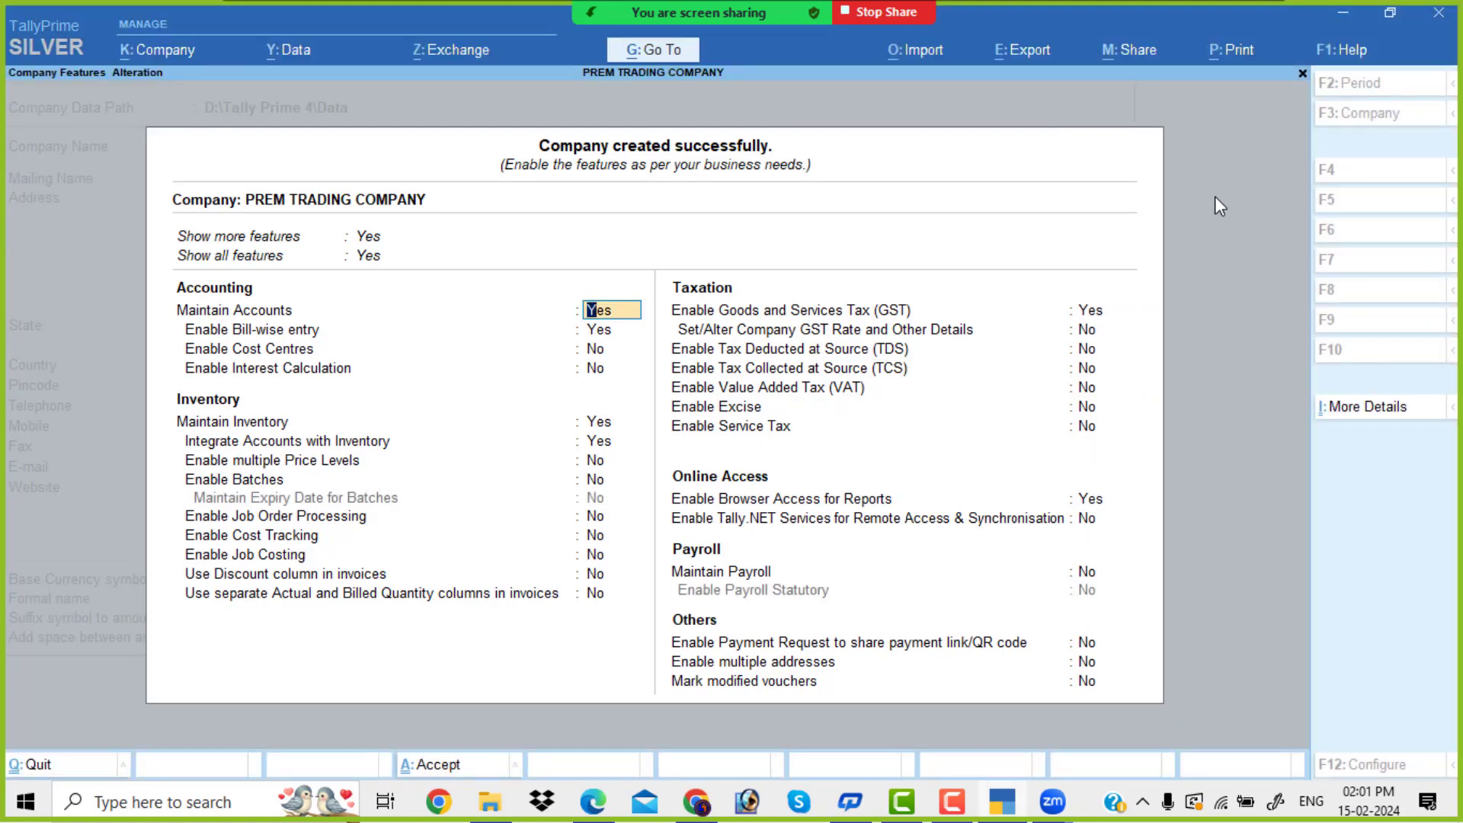
{"action": "key", "text": "Return"}
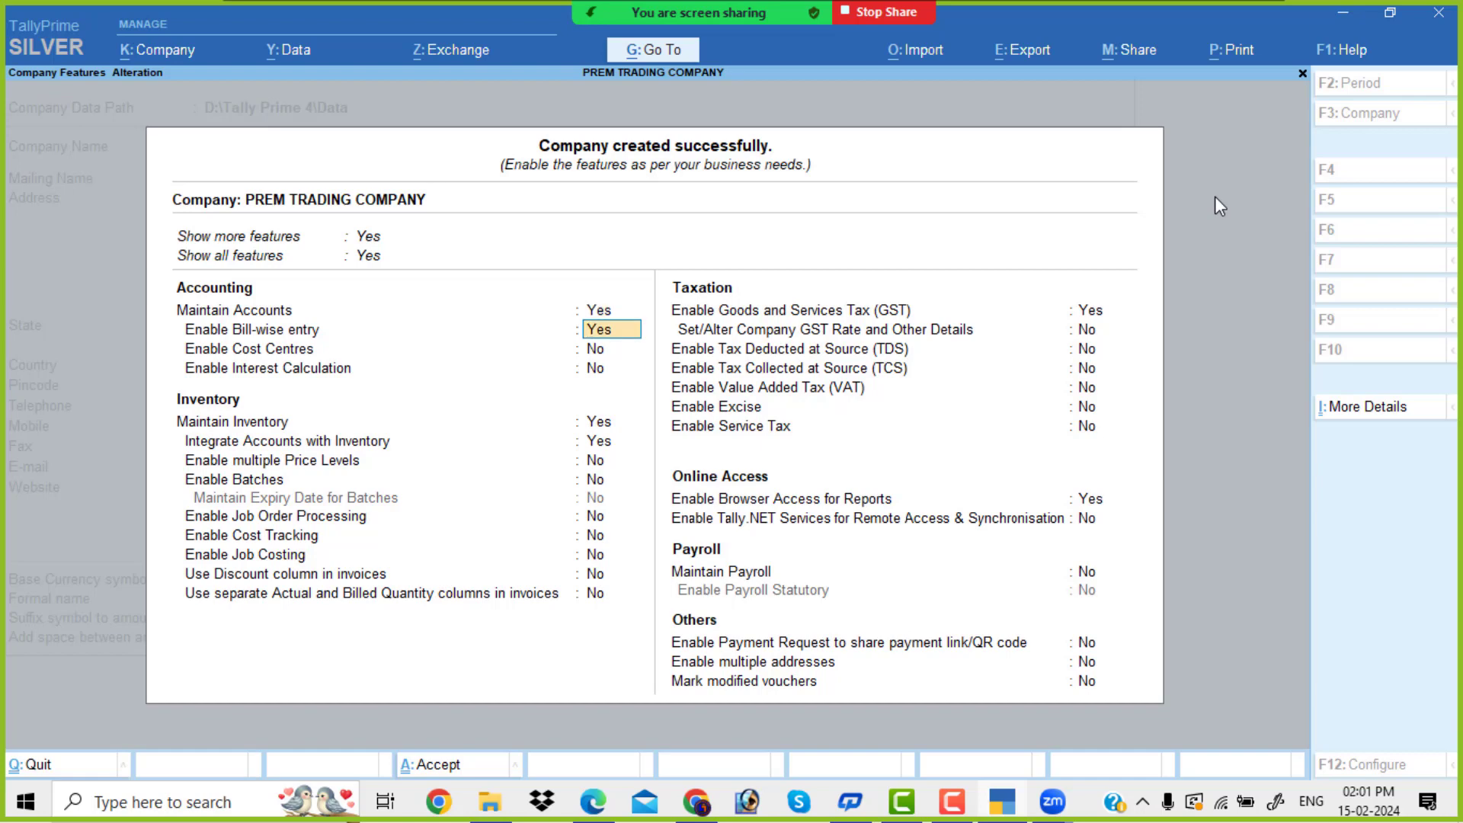
{"action": "type", "text": "n"}
{"action": "key", "text": "Return"}
{"action": "key", "text": "Return"}
{"action": "key", "text": "Return"}
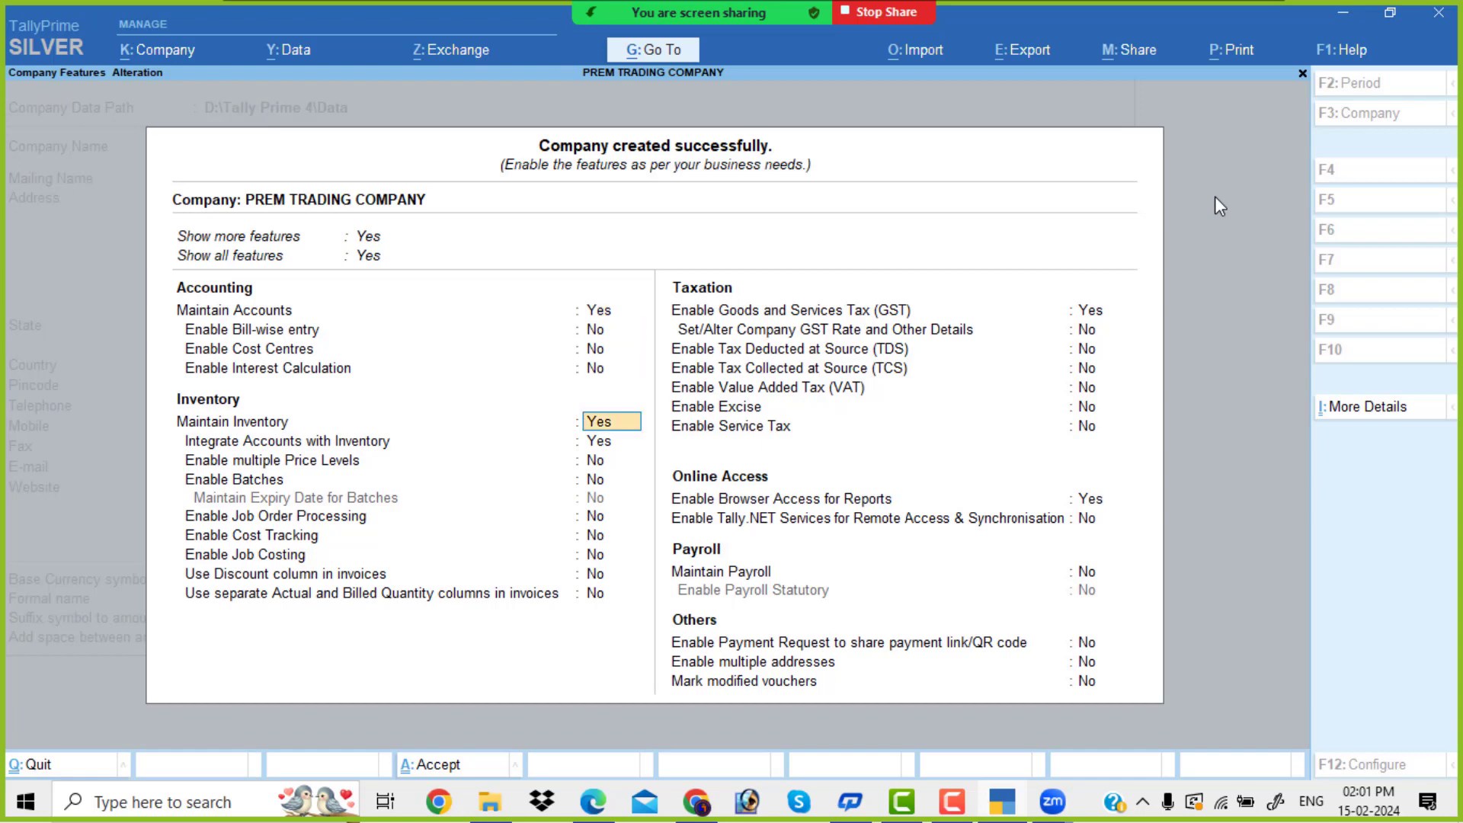
Keep the inventory features at their defaults and disable Goods and Services Tax (GST), leaving the other taxation features off.
{"action": "key", "text": "Return"}
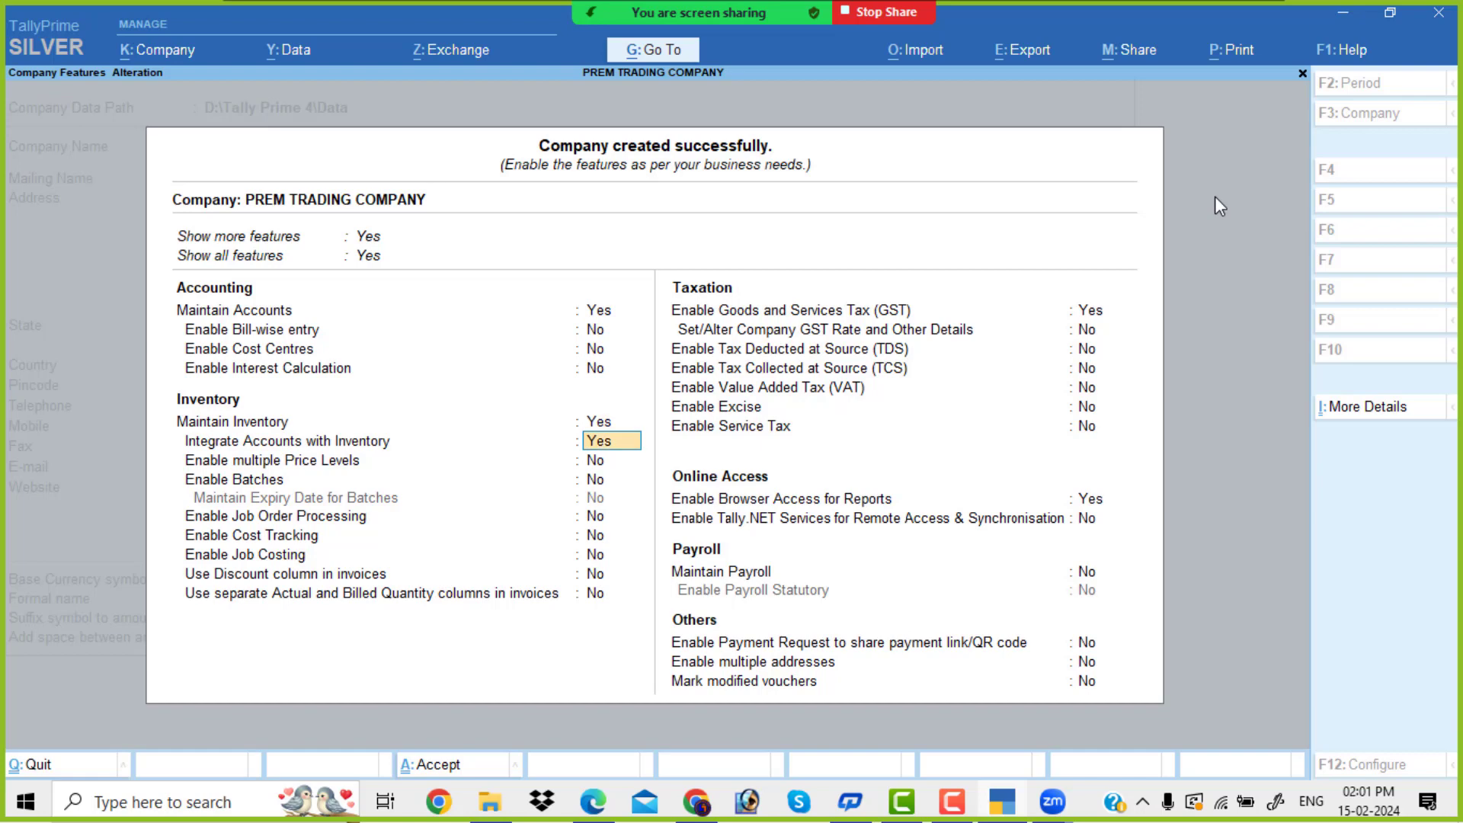
{"action": "key", "text": "Return"}
{"action": "key", "text": "Return"}
{"action": "key", "text": "Return"}
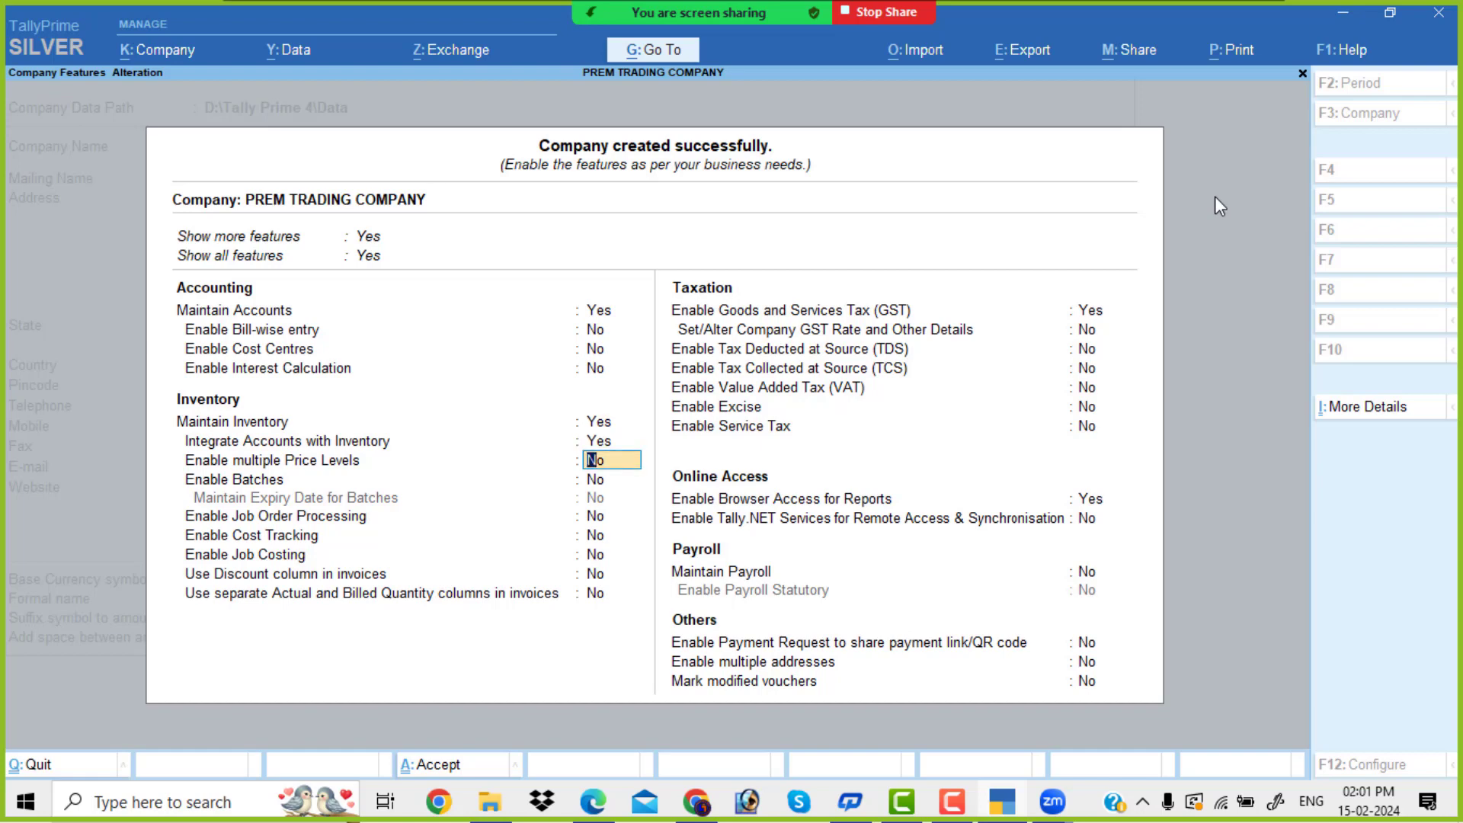
{"action": "key", "text": "Return"}
{"action": "key", "text": "Return"}
{"action": "key", "text": "Return"}
{"action": "key", "text": "Return"}
{"action": "key", "text": "Return"}
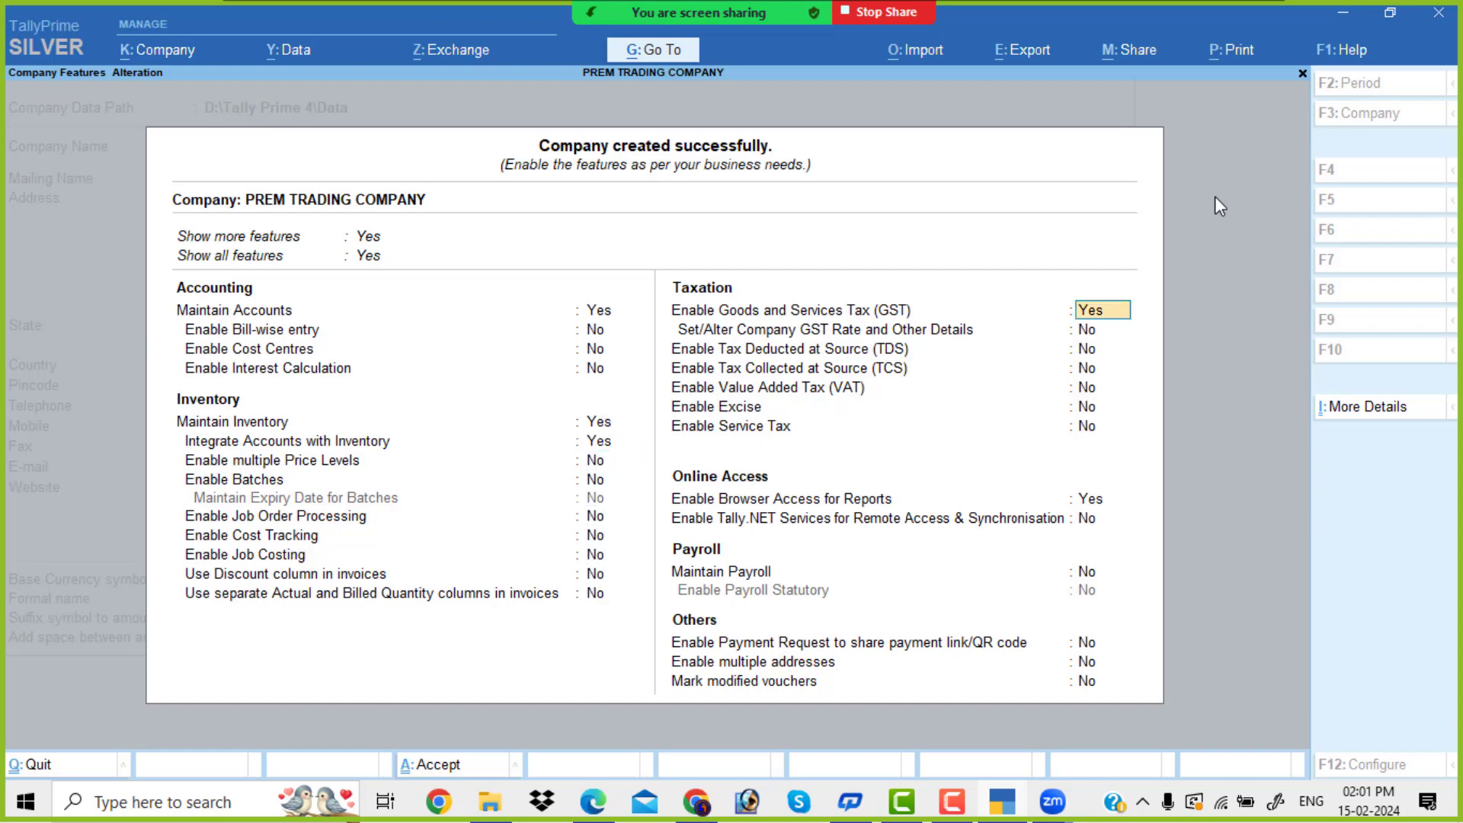
{"action": "type", "text": "n"}
{"action": "key", "text": "Return"}
{"action": "key", "text": "Return"}
{"action": "key", "text": "Return"}
{"action": "key", "text": "Return"}
{"action": "key", "text": "Return"}
{"action": "key", "text": "Return"}
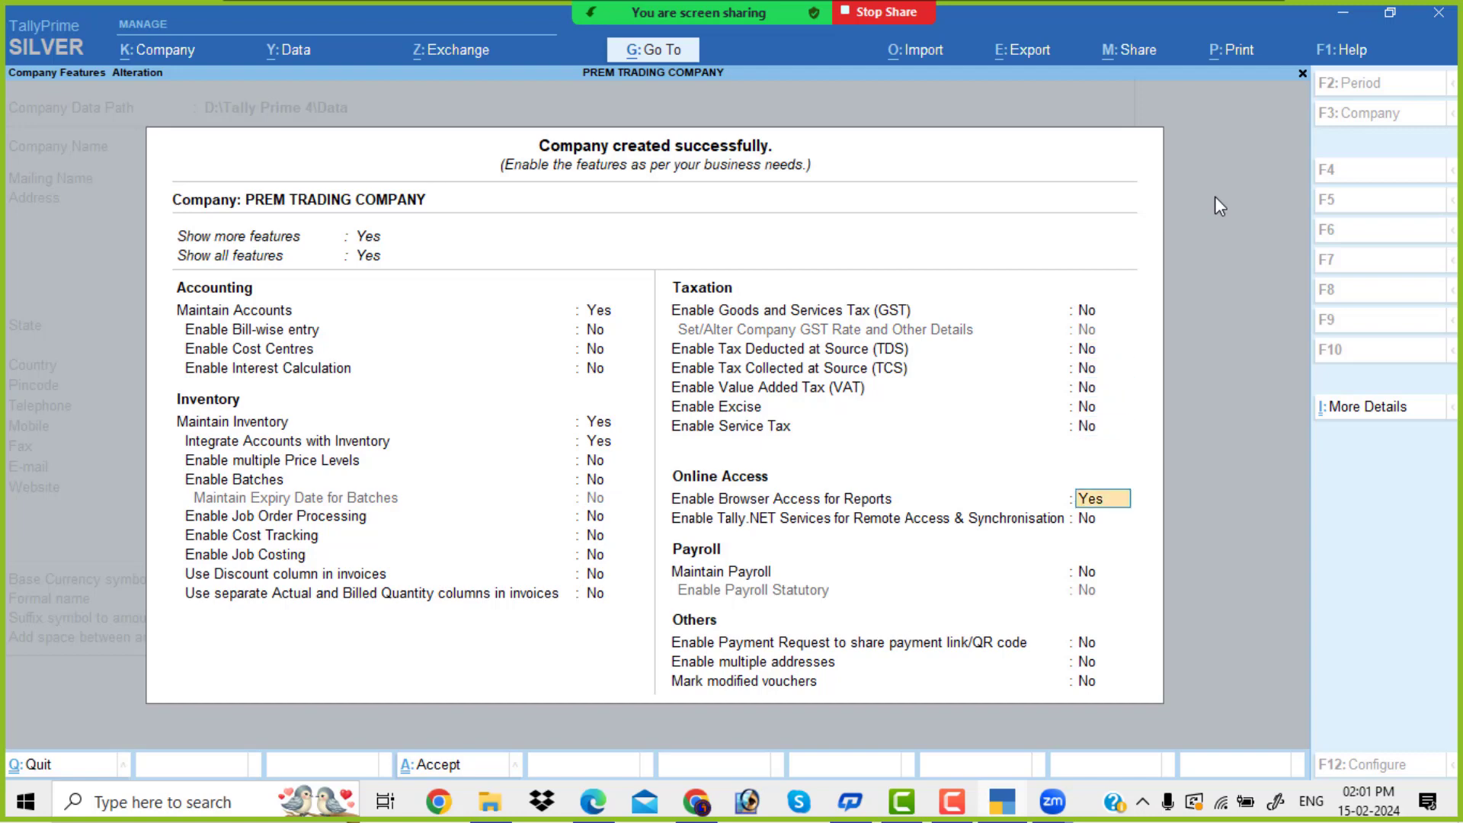
Disable browser access for reports, leave the remaining online access, payroll and other features off, and accept the company features.
{"action": "type", "text": "n"}
{"action": "key", "text": "Return"}
{"action": "key", "text": "Return"}
{"action": "key", "text": "Return"}
{"action": "key", "text": "Return"}
{"action": "key", "text": "Return"}
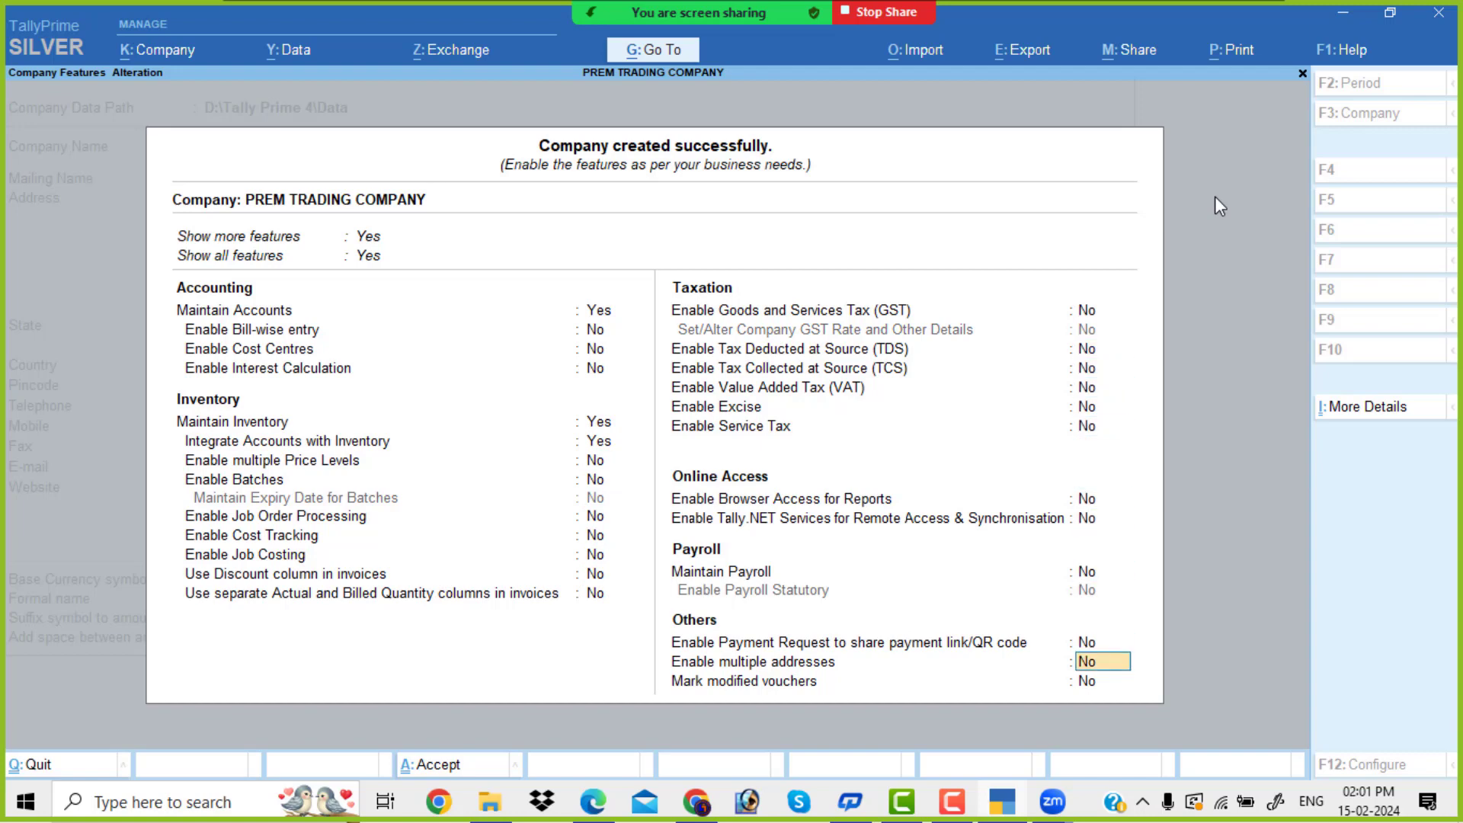
{"action": "key", "text": "Return"}
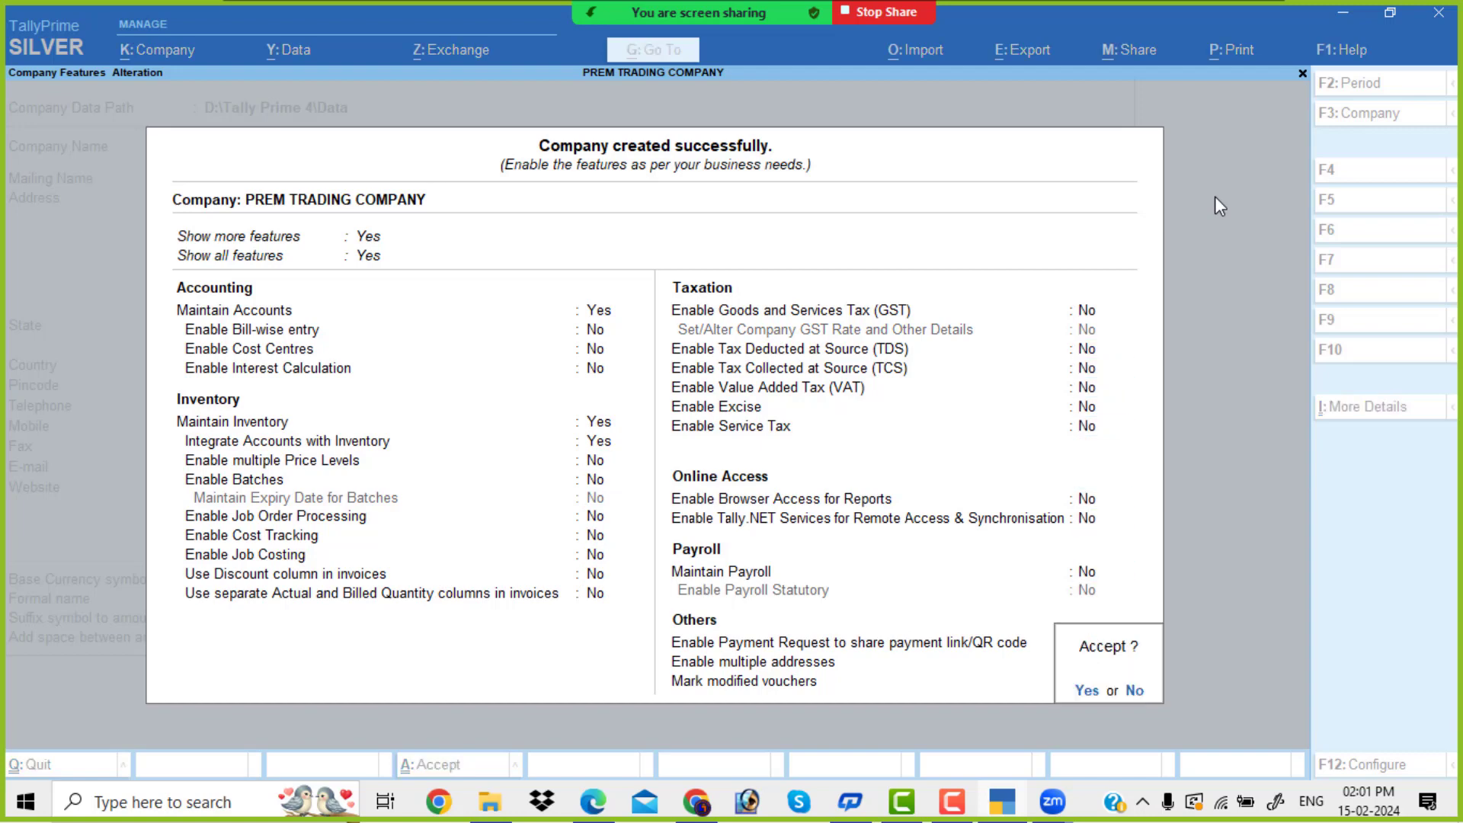
{"action": "key", "text": "Return"}
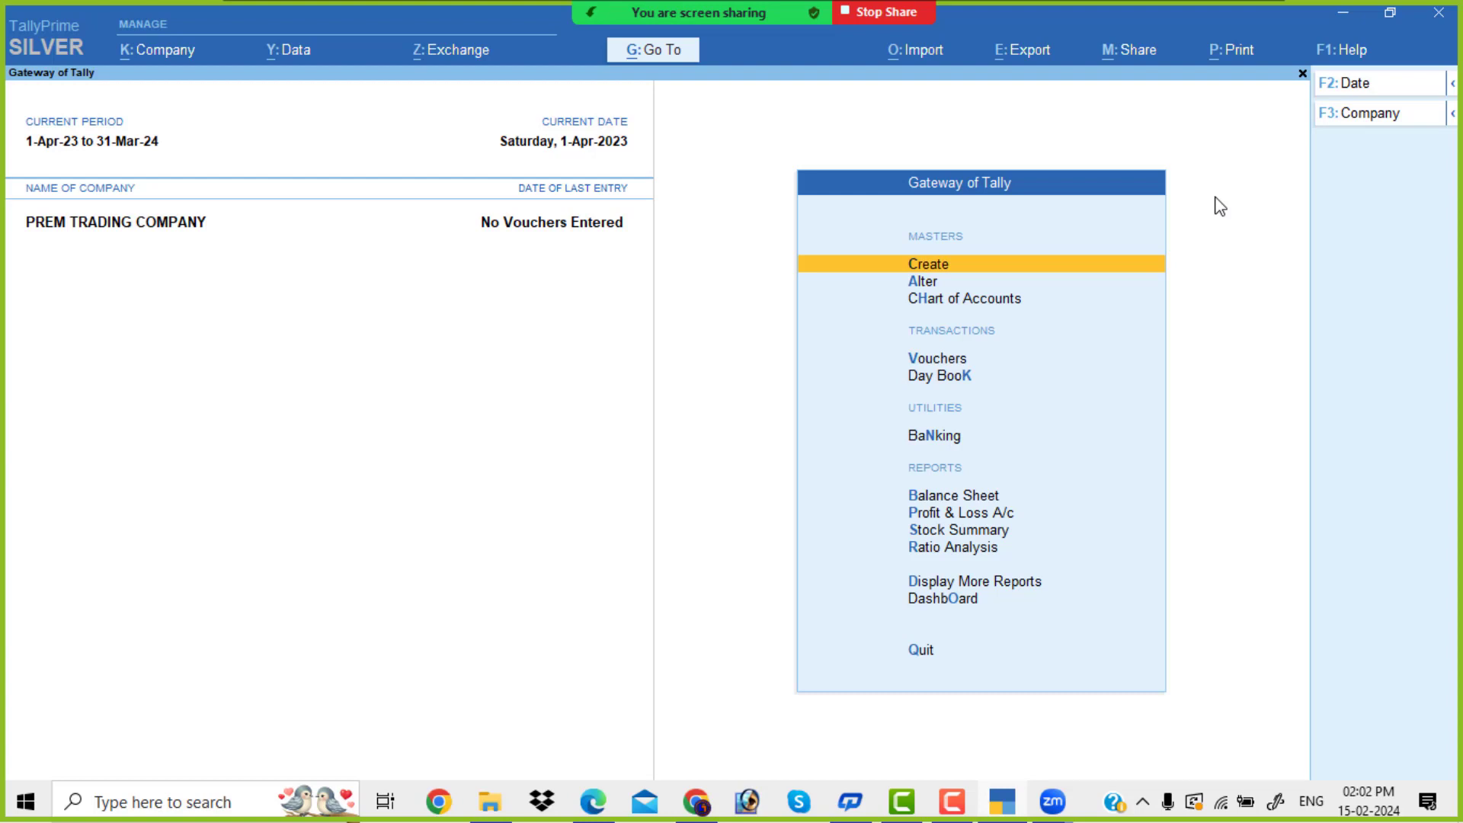
Open master alteration and look through the lists of existing groups and ledgers.
{"action": "key", "text": "Down"}
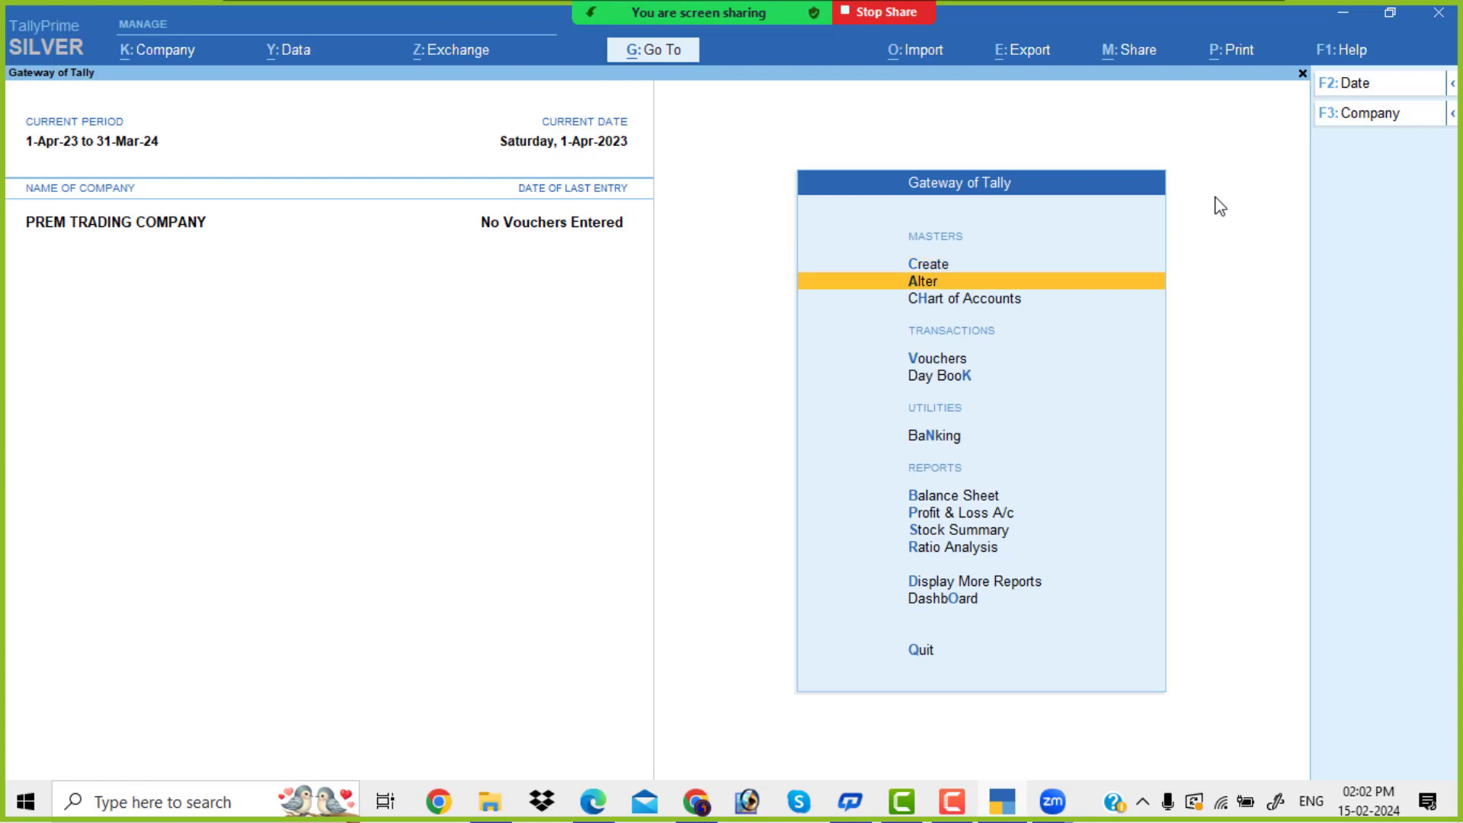
{"action": "key", "text": "Return"}
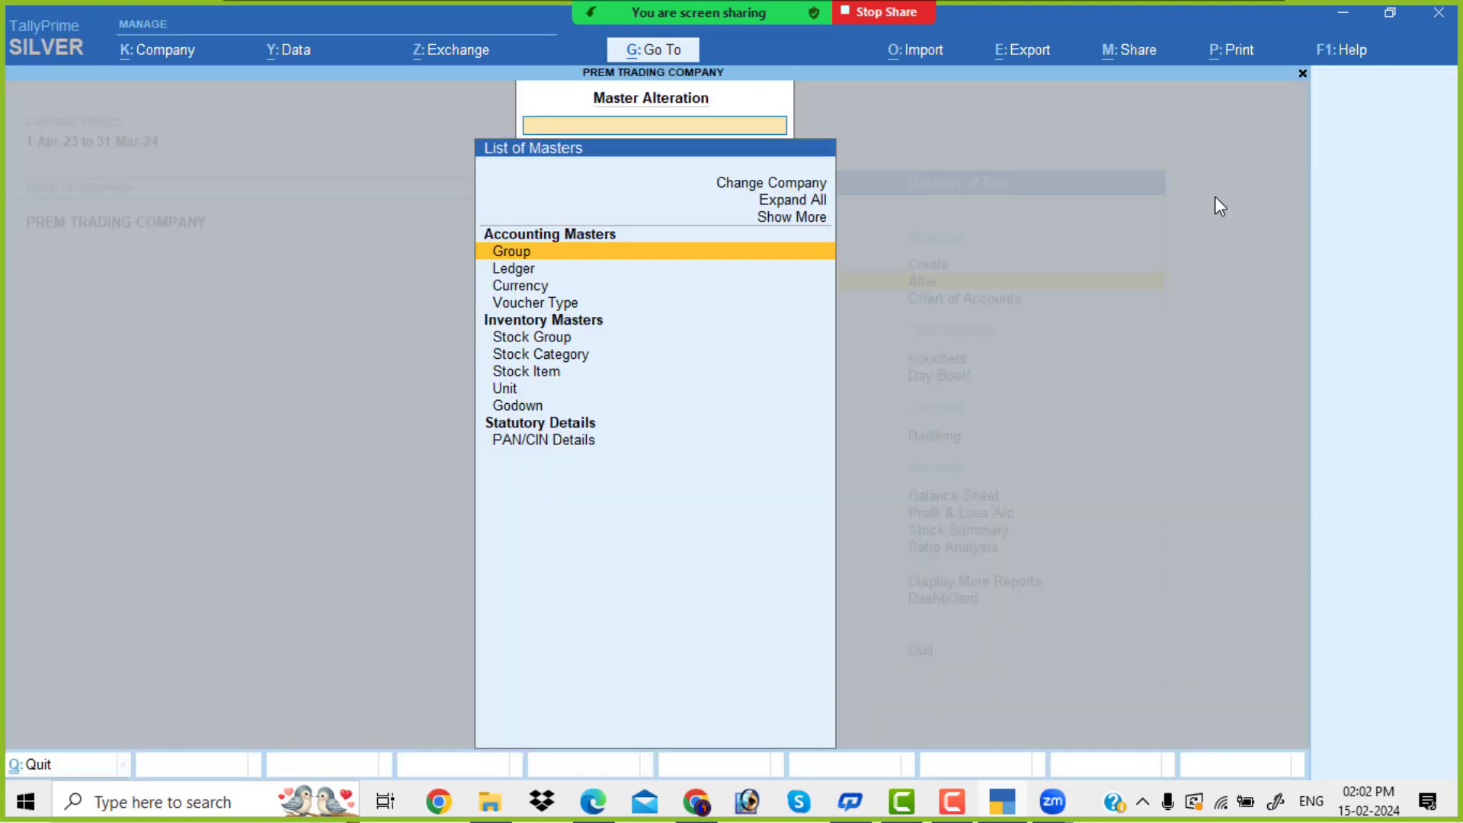
{"action": "key", "text": "Return"}
{"action": "key", "text": "Escape"}
{"action": "key", "text": "Down"}
{"action": "key", "text": "Return"}
{"action": "key", "text": "Escape"}
List all voucher types for alteration including the inactive ones, admit the person in the Zoom waiting room, and return to the Gateway of Tally.
{"action": "key", "text": "Down"}
{"action": "key", "text": "Down"}
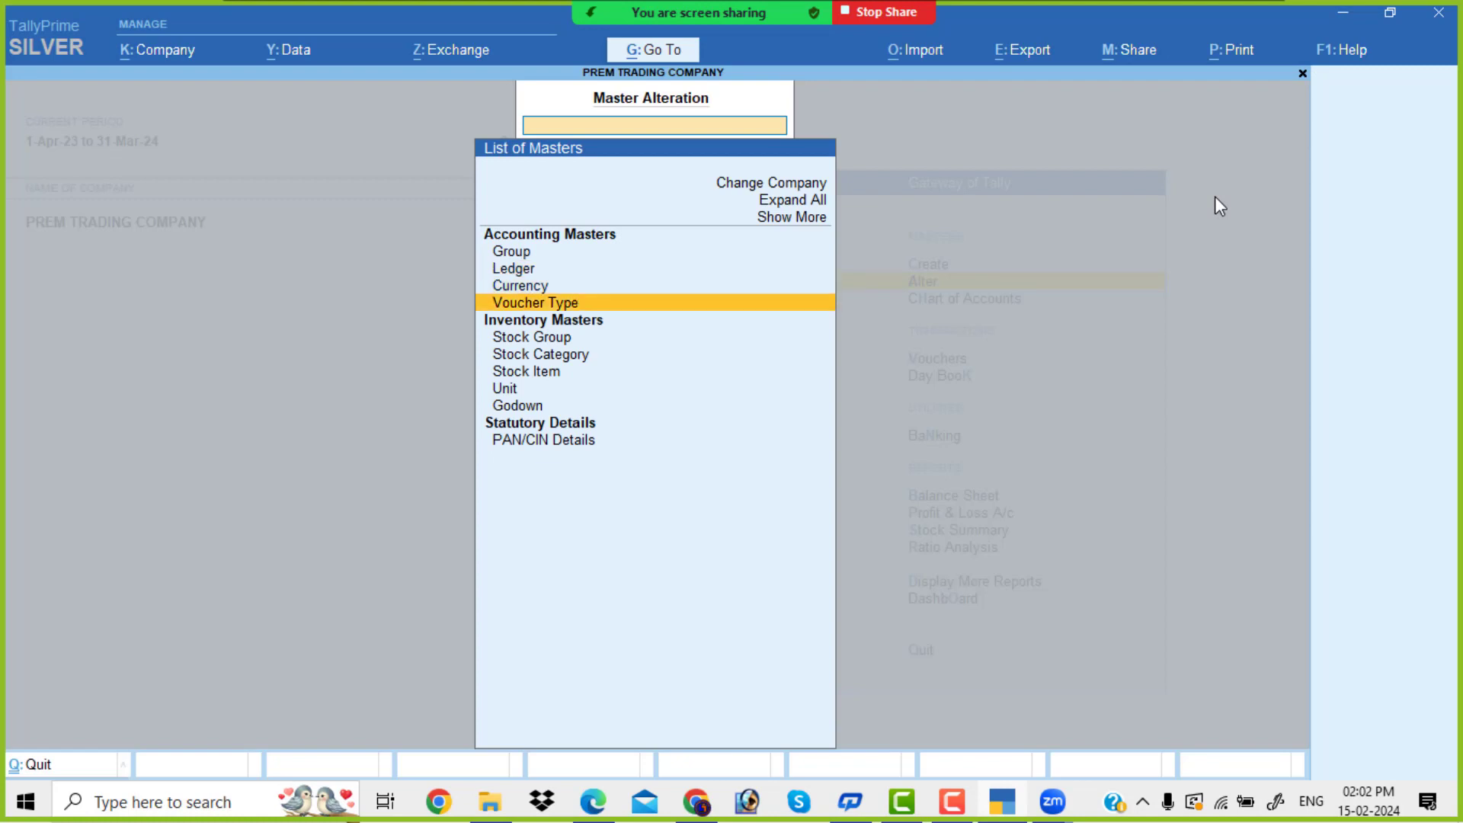
{"action": "key", "text": "Return"}
{"action": "key", "text": "Up"}
{"action": "key", "text": "Up"}
{"action": "key", "text": "Return"}
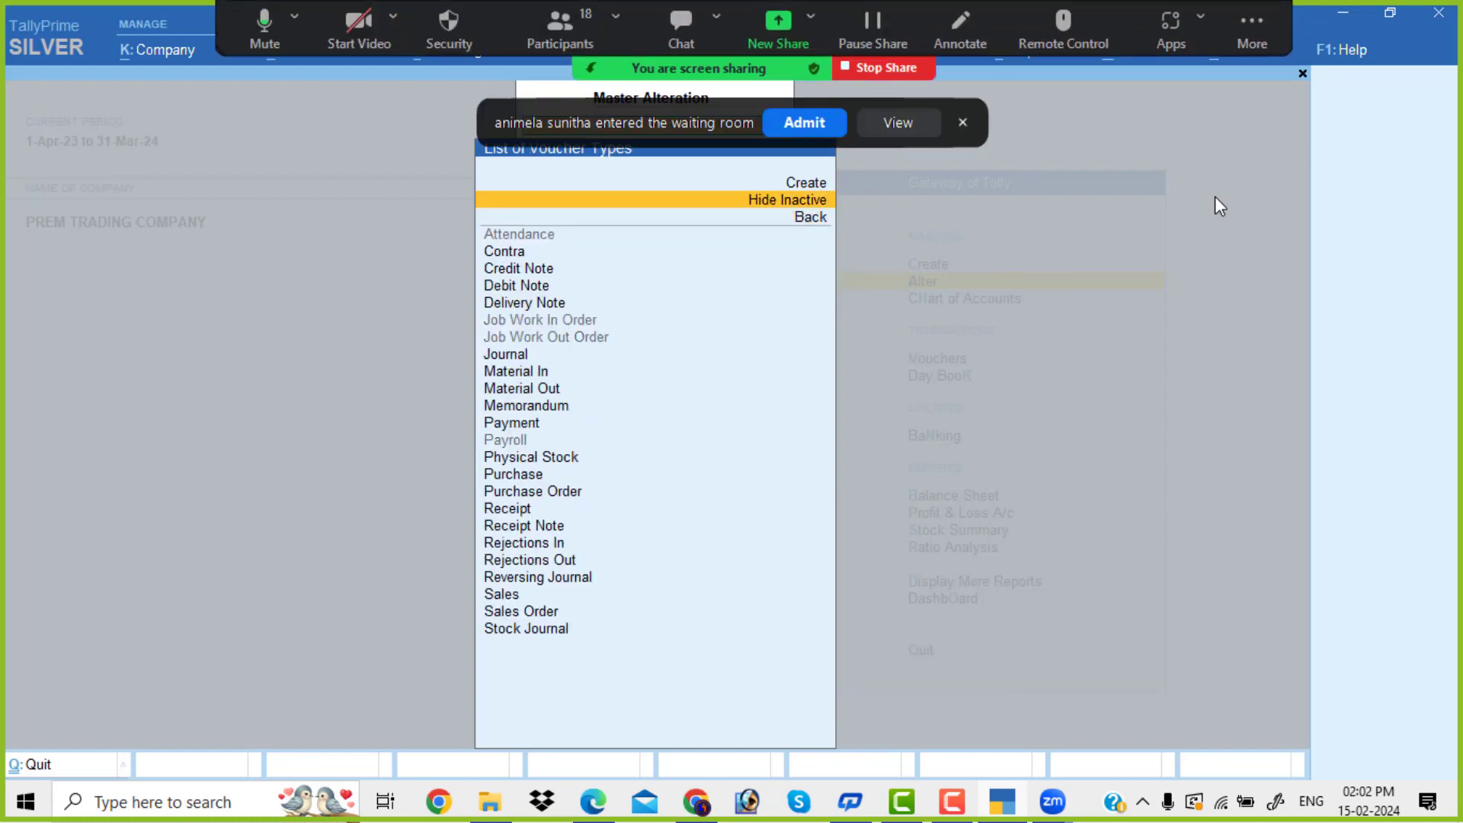
{"action": "left_click", "coordinate": [804, 130]}
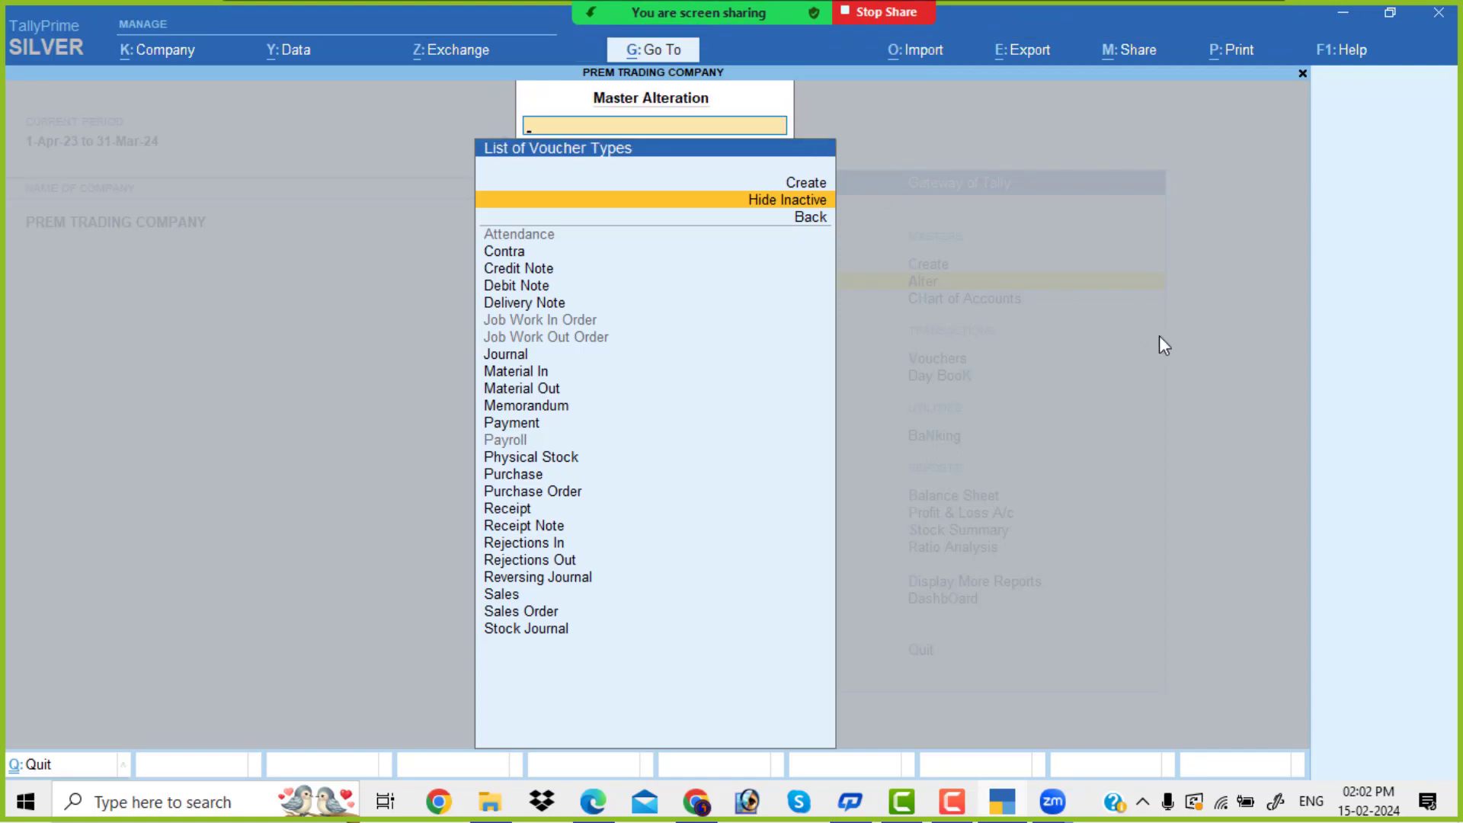
{"action": "key", "text": "Escape"}
{"action": "key", "text": "Escape"}
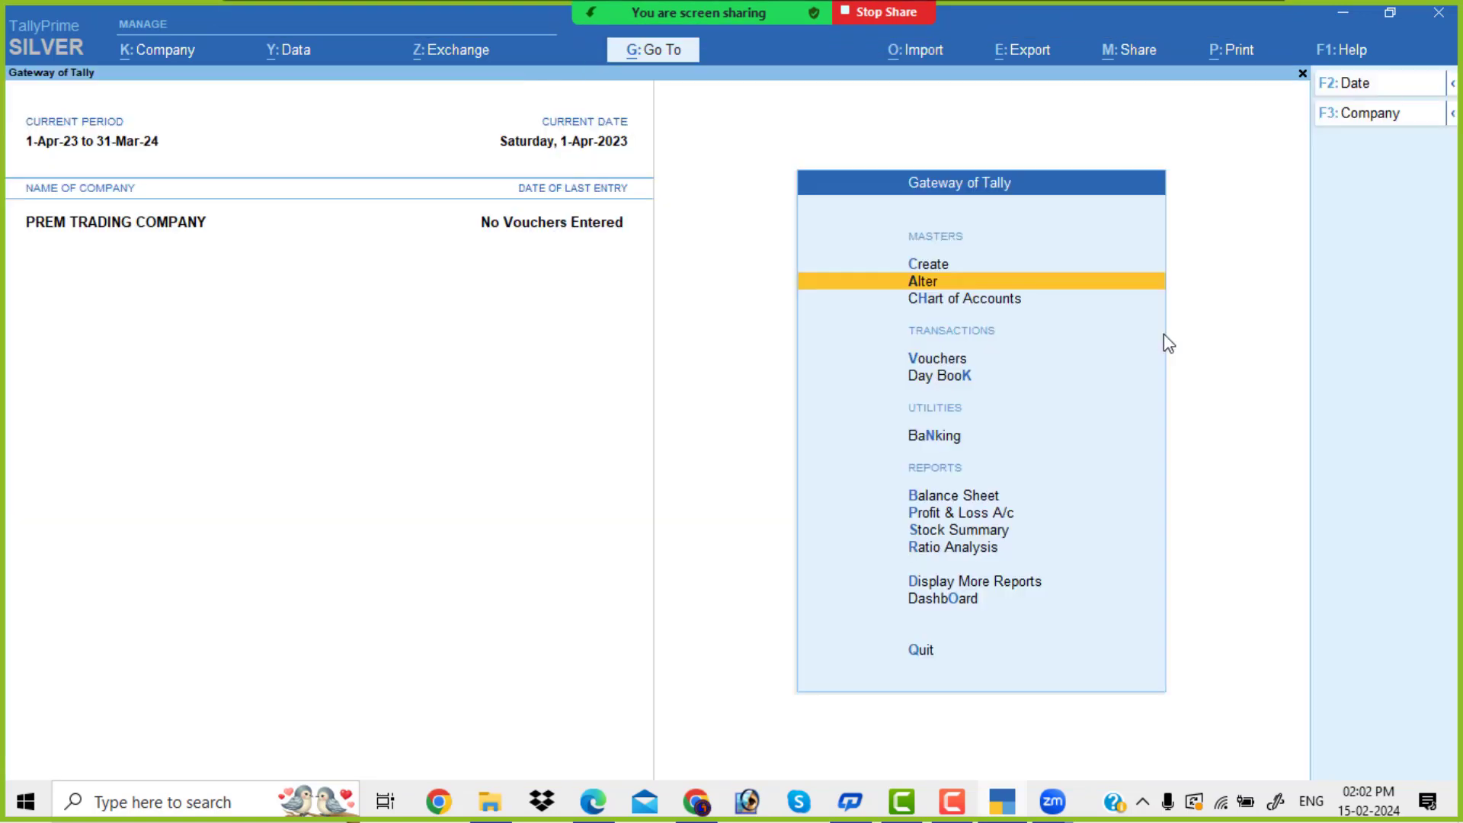
Open a blank ledger creation form for PREM TRADING COMPANY.
{"action": "key", "text": "Up"}
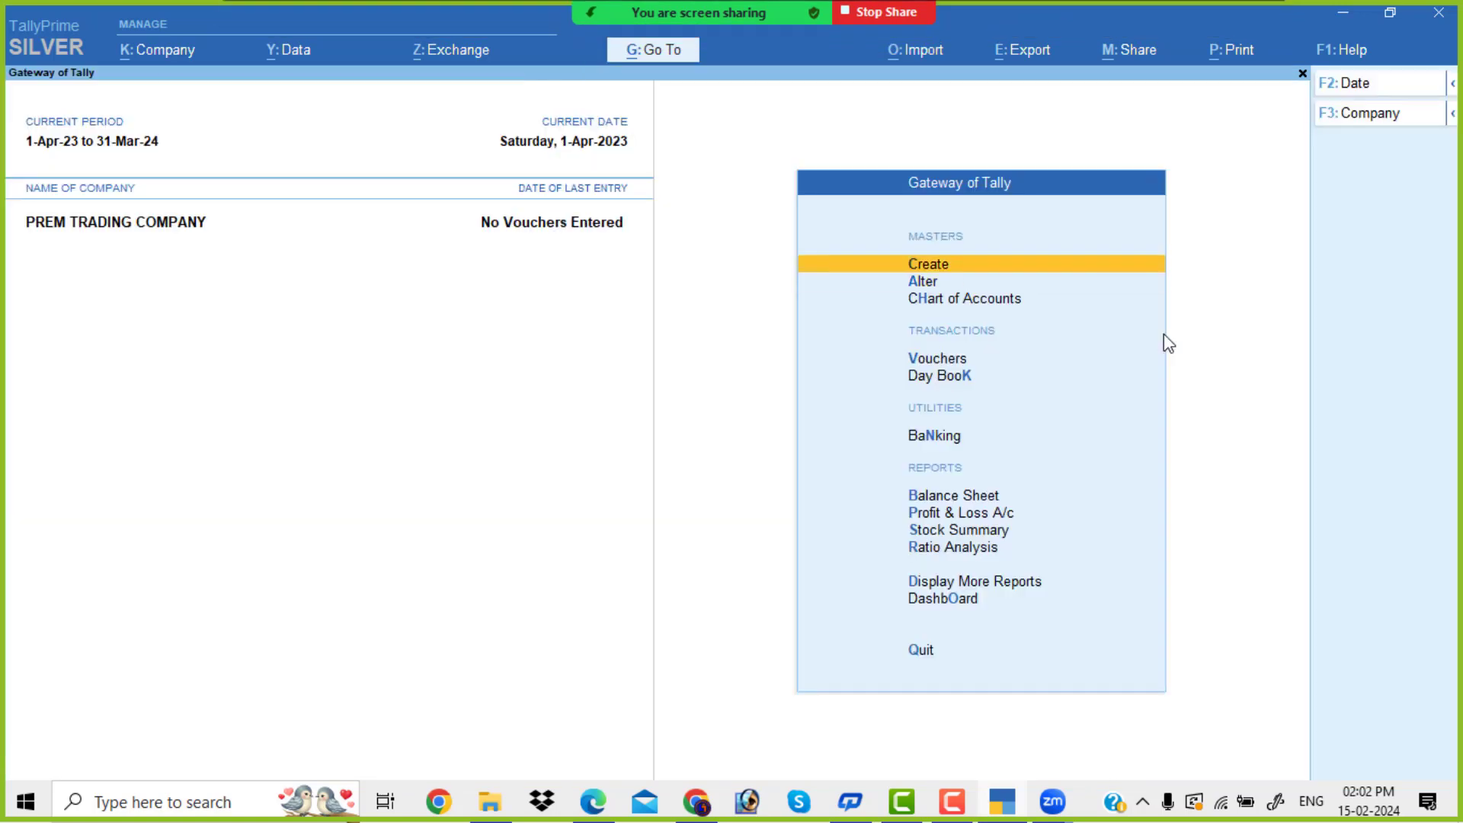
{"action": "key", "text": "Return"}
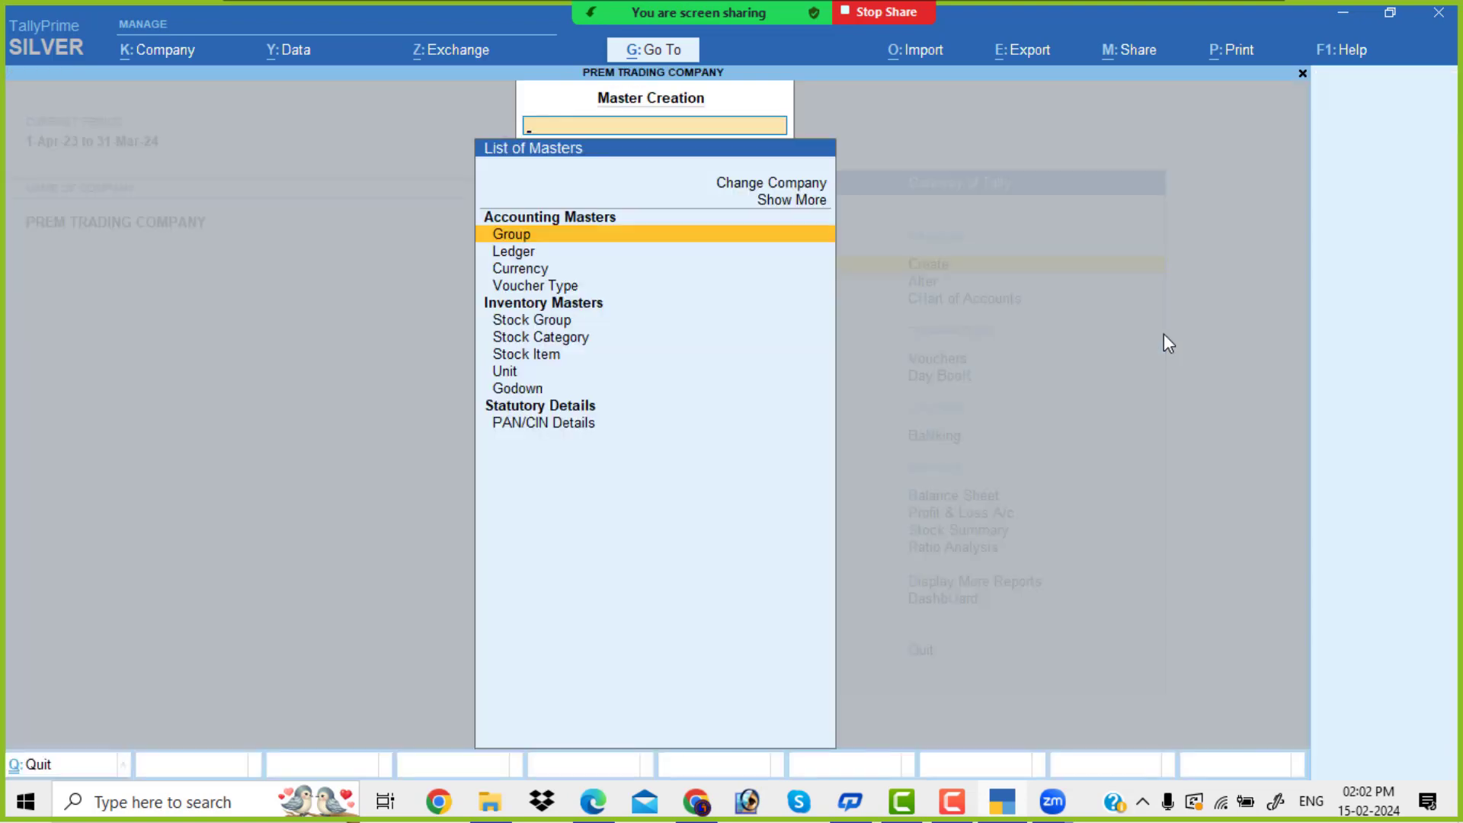
{"action": "key", "text": "Down"}
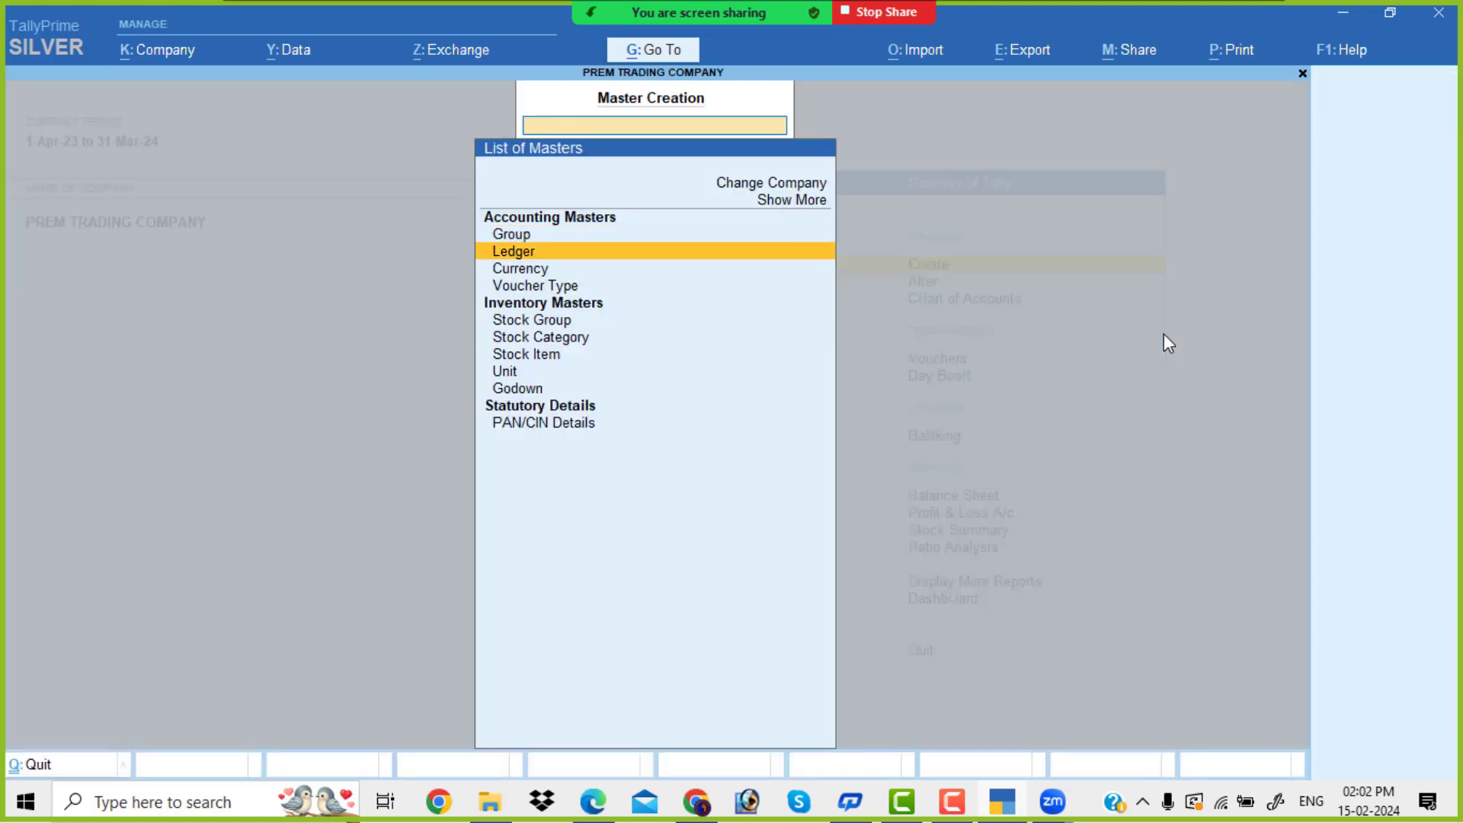
{"action": "key", "text": "Return"}
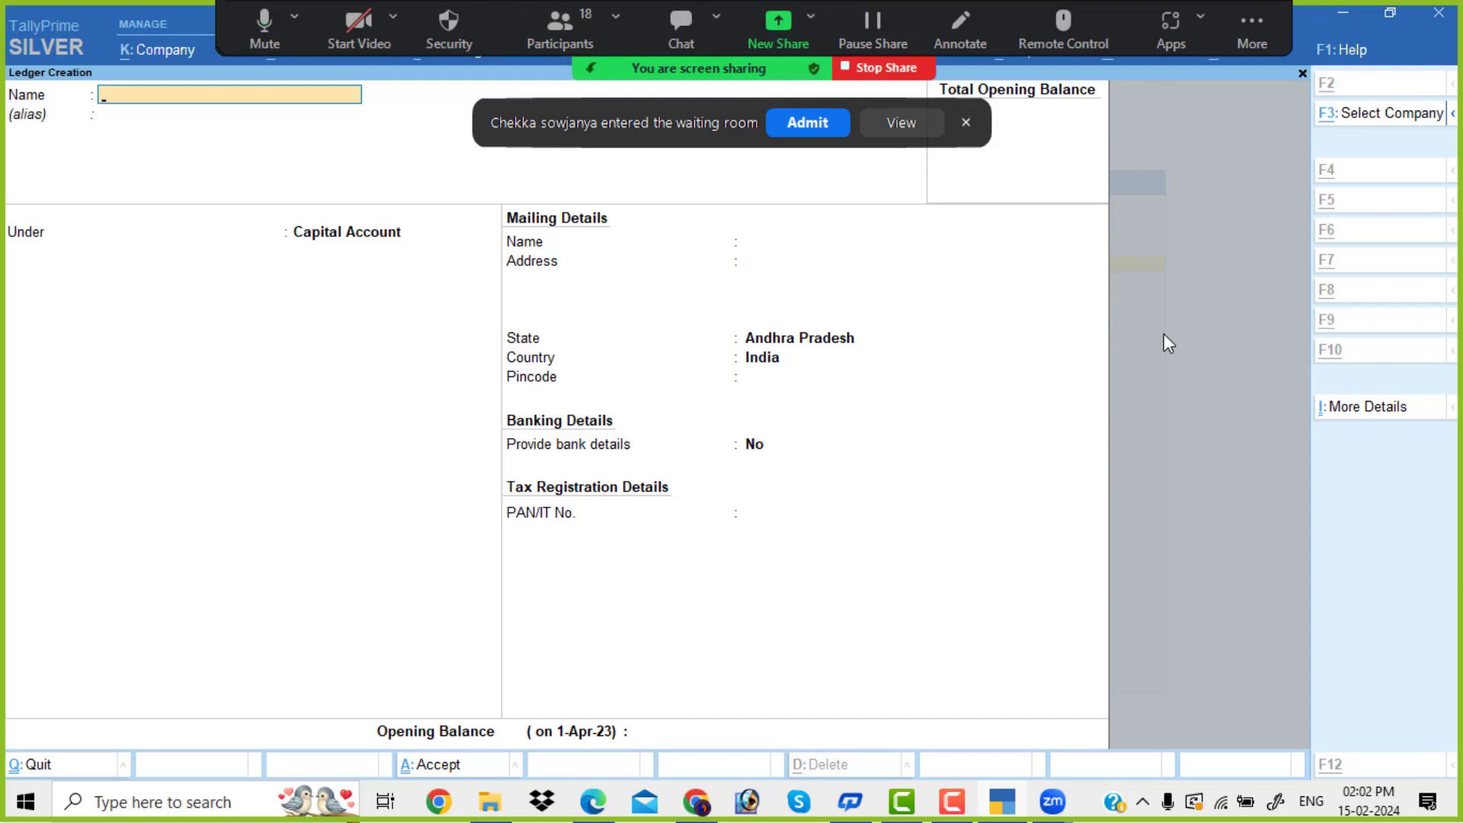
Switch to the PDF in Edge, admit the person in the waiting room, and review Problem 13's balance sheet and transactions.
{"action": "key", "text": "alt+Tab"}
{"action": "key", "text": "alt+Tab"}
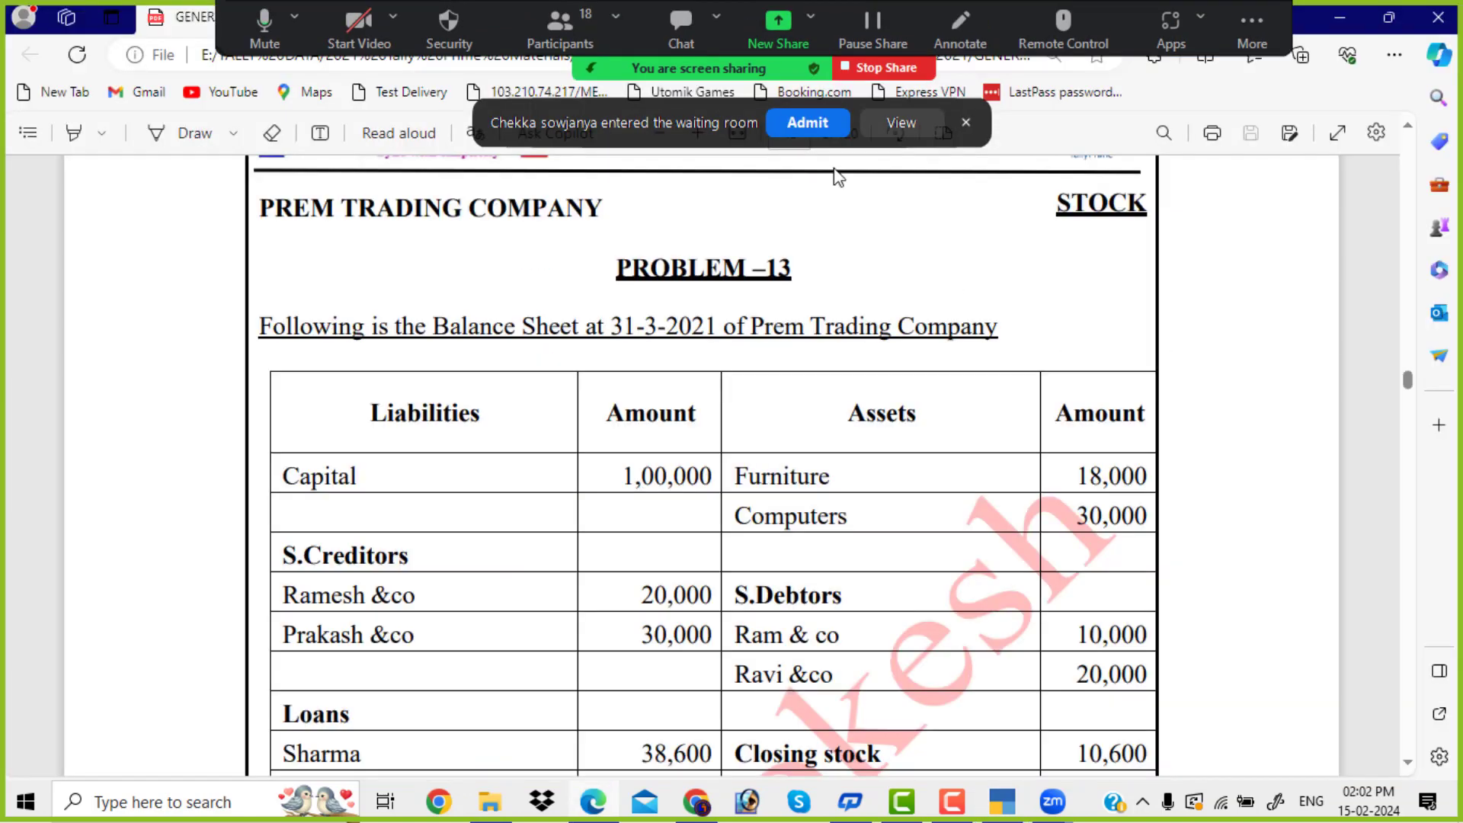
{"action": "left_click", "coordinate": [804, 122]}
{"action": "scroll", "coordinate": [408, 480], "scroll_direction": "down", "scroll_amount": 10}
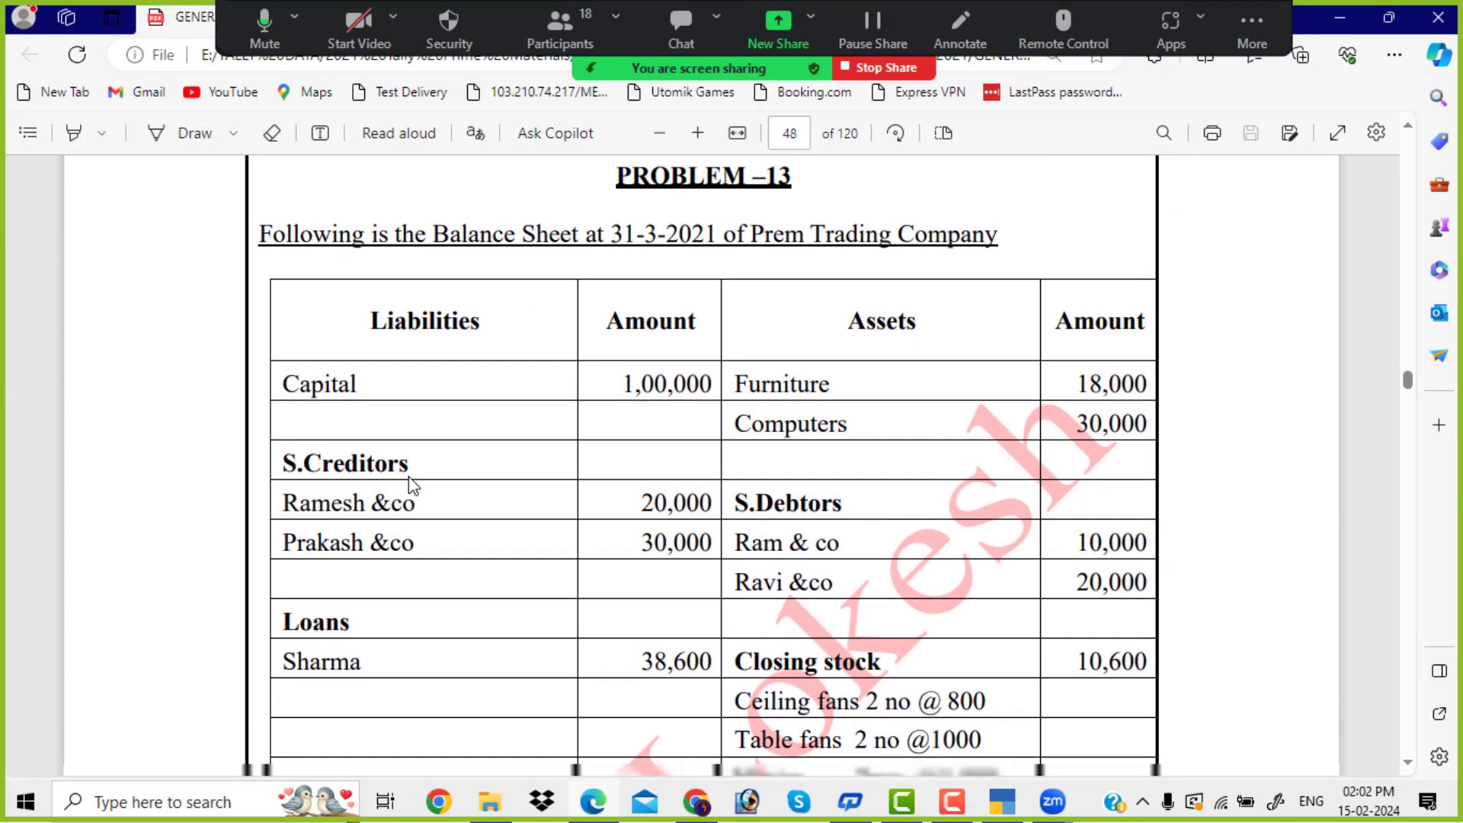
{"action": "scroll", "coordinate": [471, 417], "scroll_direction": "down", "scroll_amount": 5}
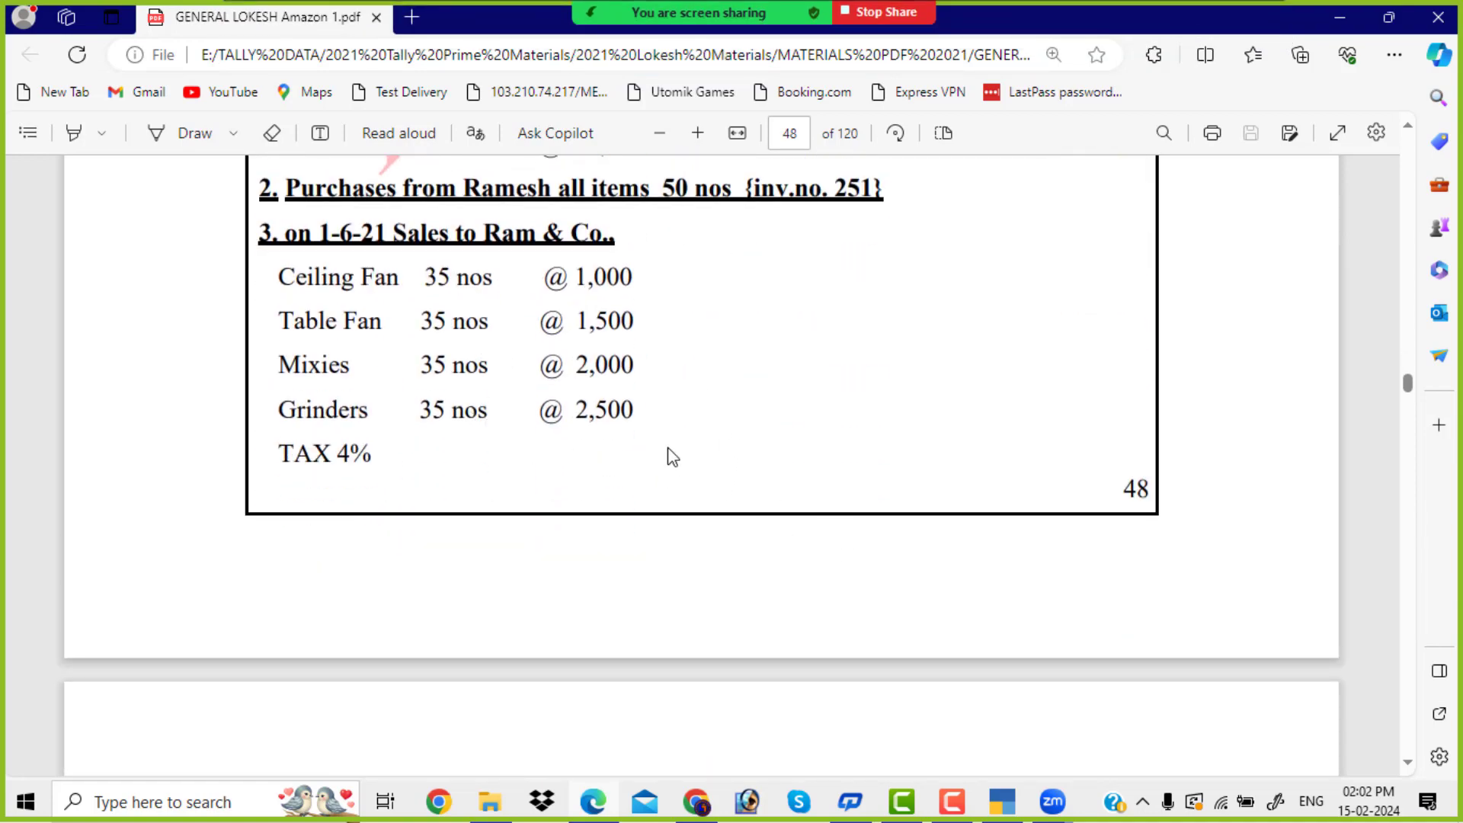
{"action": "scroll", "coordinate": [995, 499], "scroll_direction": "up", "scroll_amount": 8}
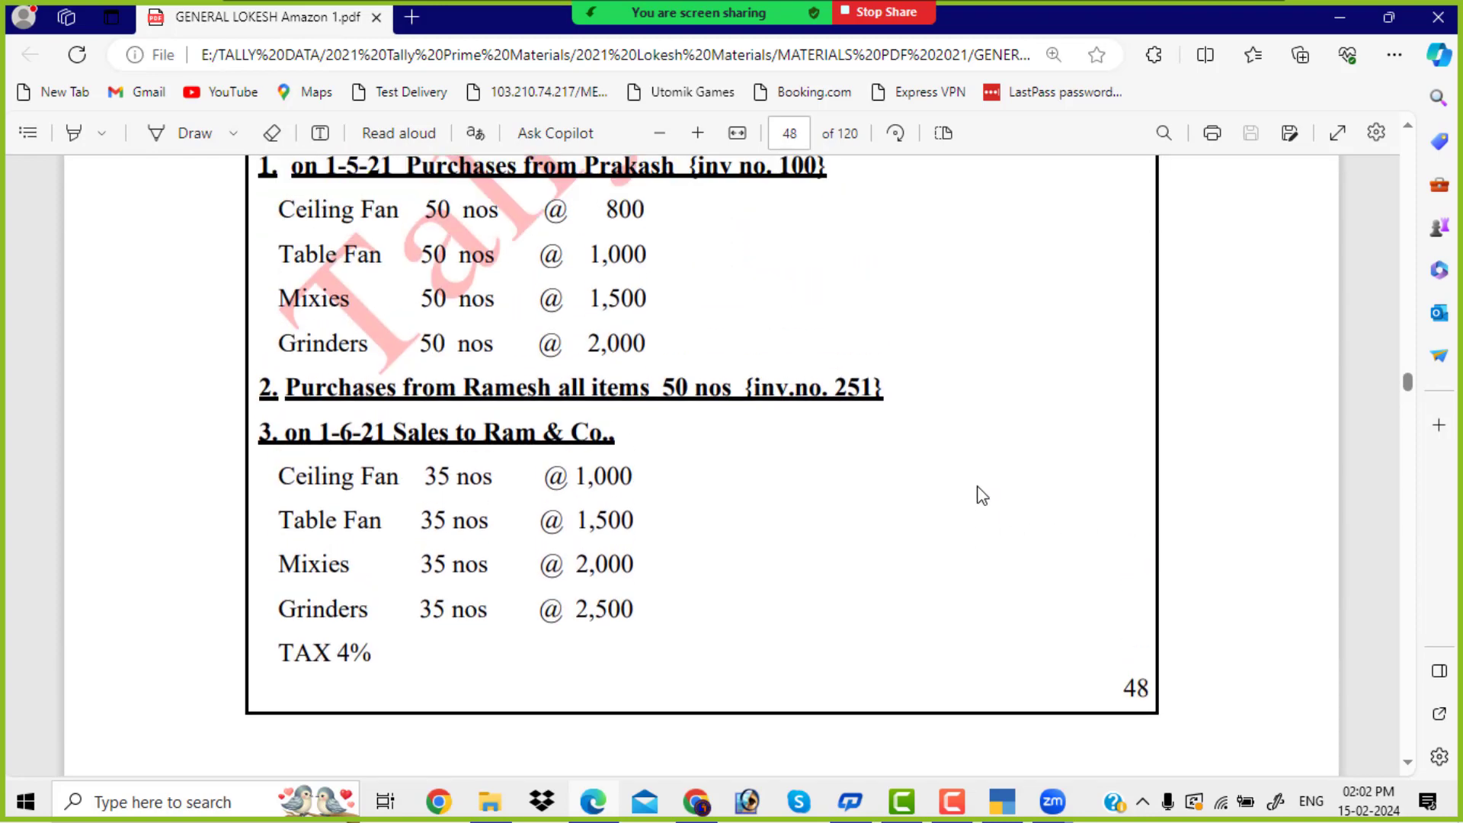
{"action": "scroll", "coordinate": [981, 496], "scroll_direction": "up", "scroll_amount": 4}
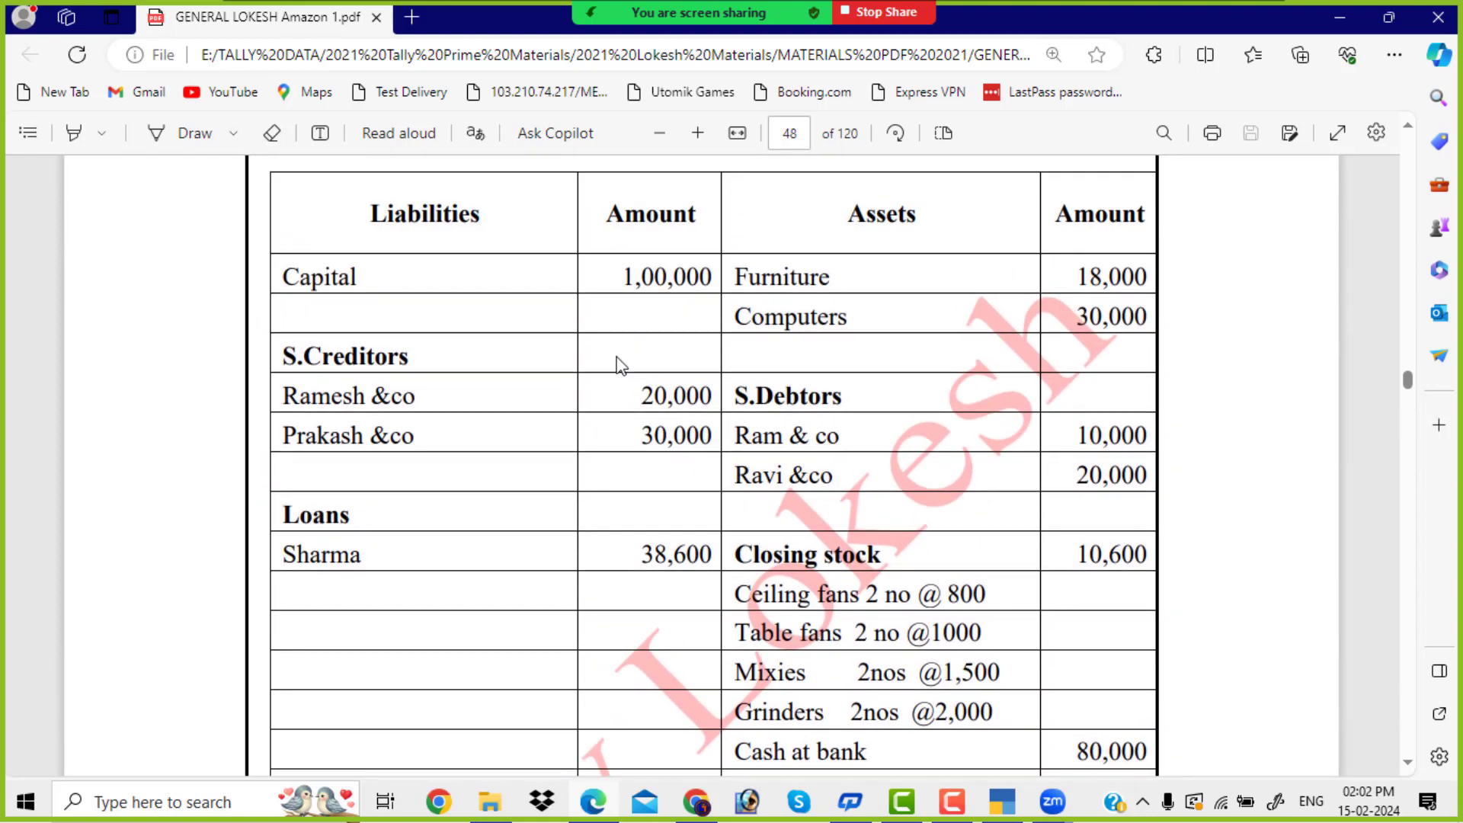
{"action": "scroll", "coordinate": [474, 310], "scroll_direction": "up", "scroll_amount": 2}
Return to TallyPrime and name the new ledger Capital, placing it under the Capital Account group.
{"action": "key", "text": "alt+Tab"}
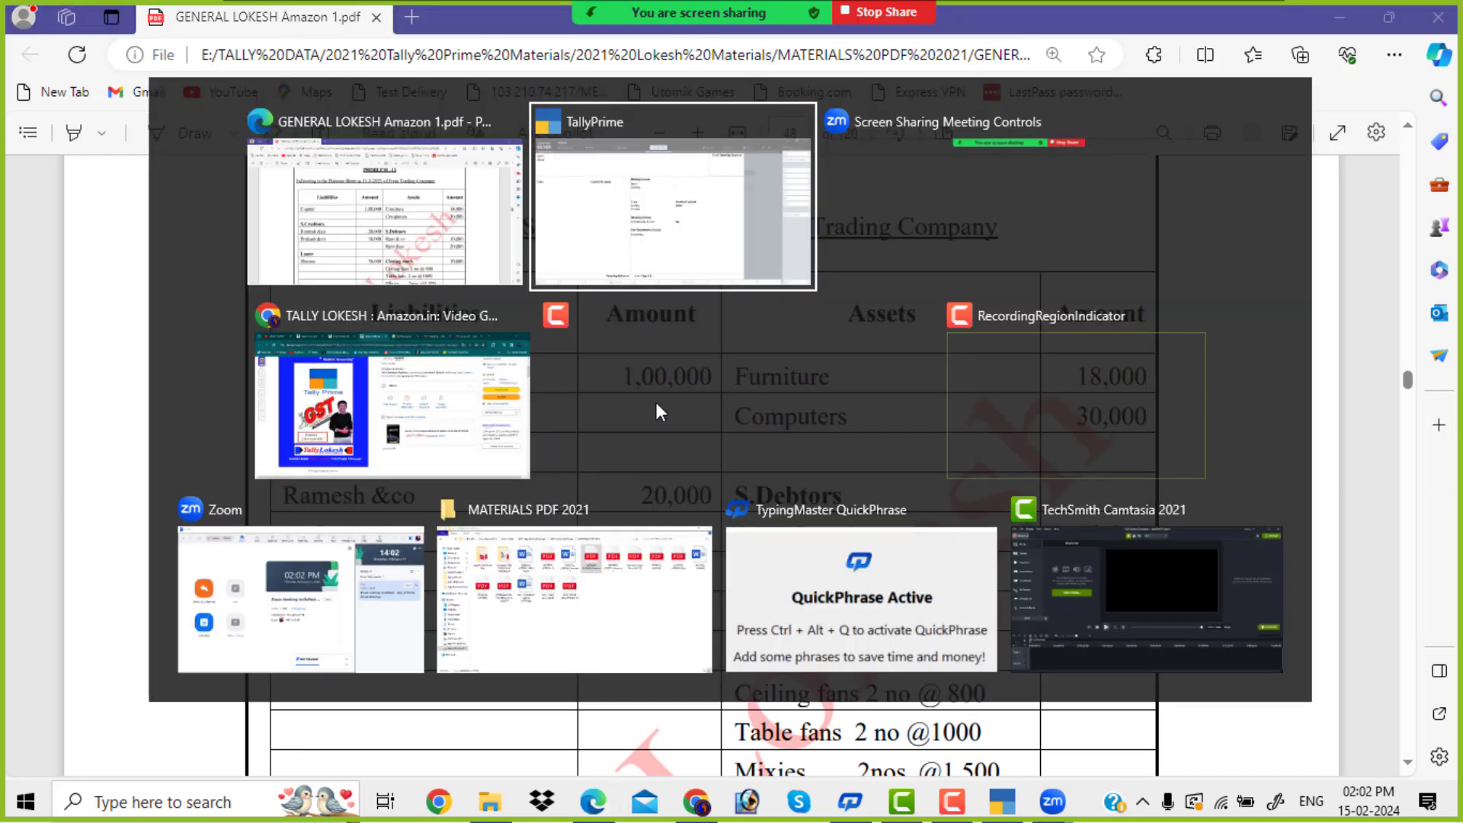
{"action": "type", "text": "CA"}
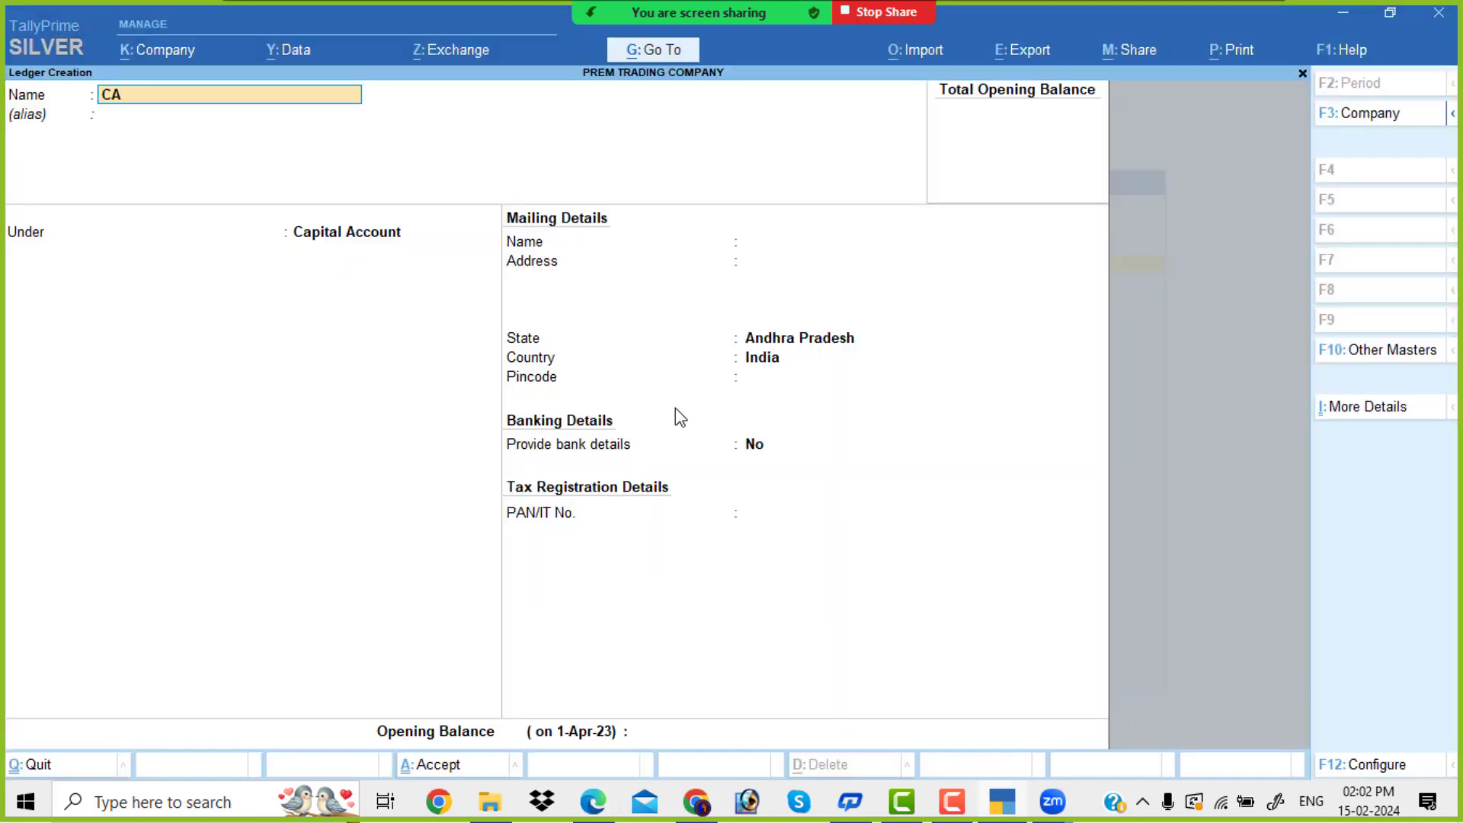
{"action": "type", "text": "P"}
{"action": "key", "text": "BackSpace"}
{"action": "key", "text": "BackSpace"}
{"action": "type", "text": "apital"}
{"action": "key", "text": "Return"}
{"action": "key", "text": "Return"}
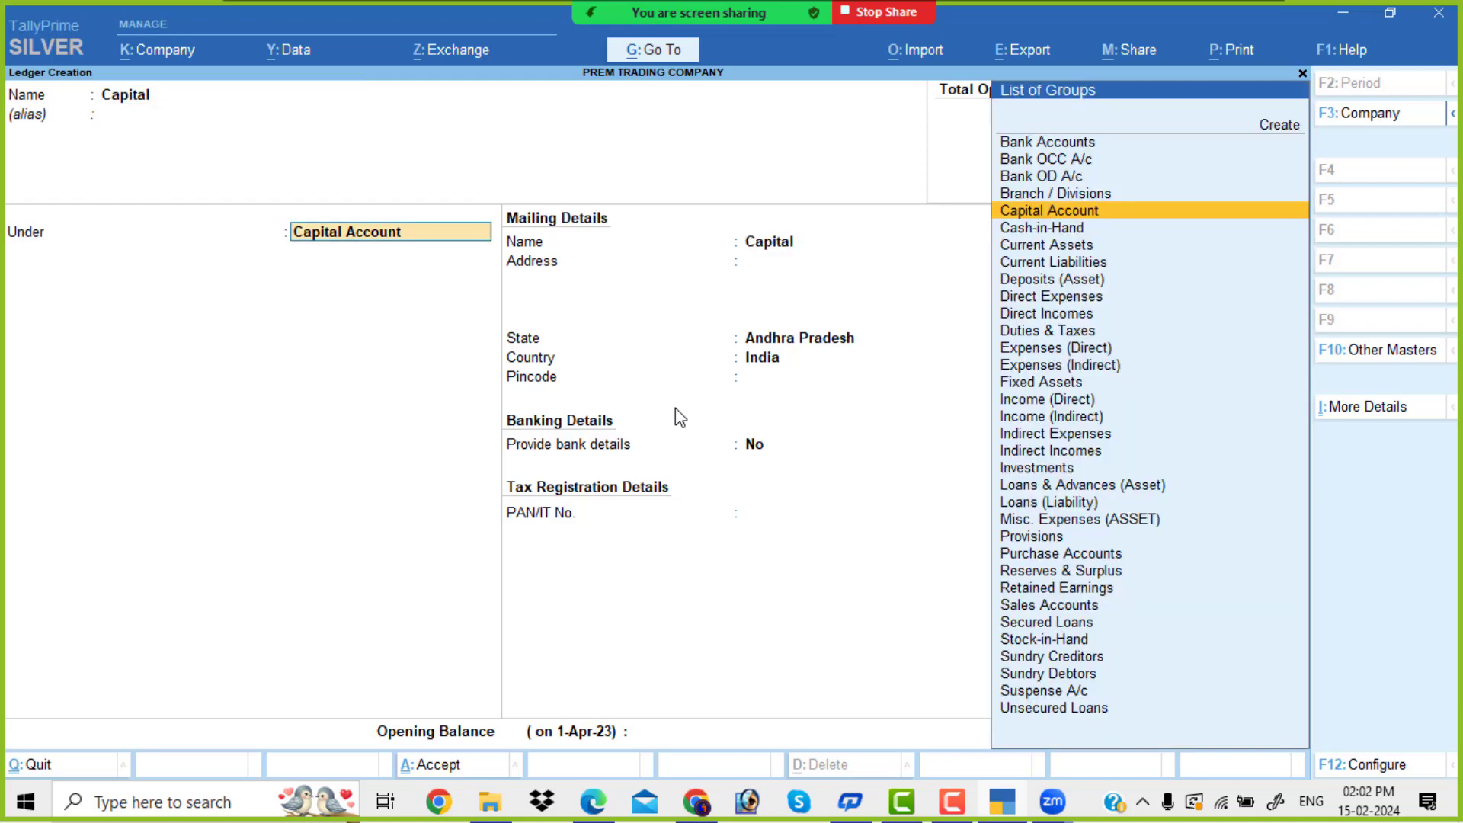
{"action": "key", "text": "Return"}
Keep the Capital ledger's mailing, banking and tax details at their defaults, set its opening balance to 1,00,000 Cr and save it.
{"action": "key", "text": "Return"}
{"action": "key", "text": "Return"}
{"action": "key", "text": "Return"}
{"action": "key", "text": "Return"}
{"action": "key", "text": "Return"}
{"action": "key", "text": "Return"}
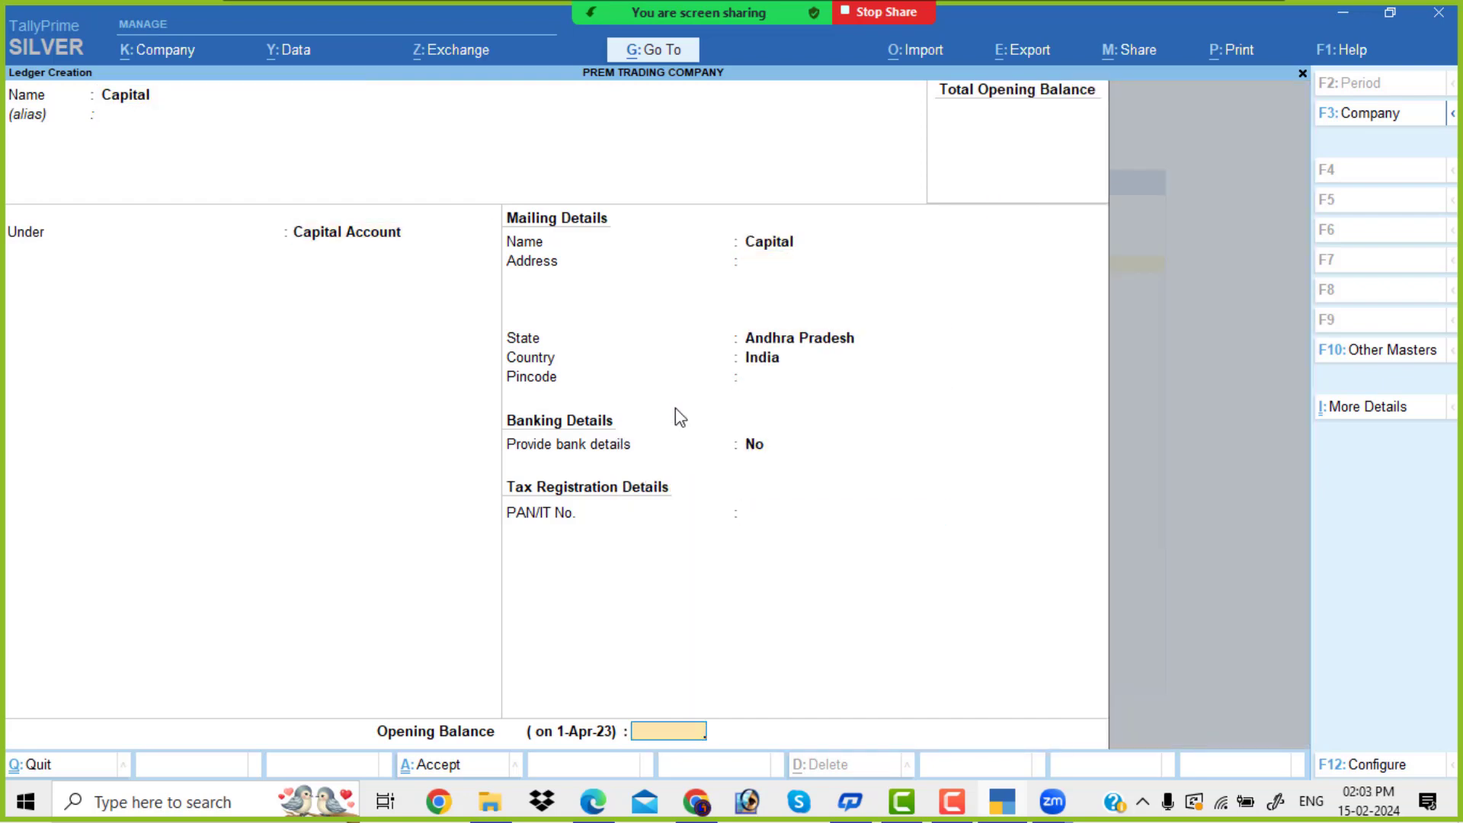
{"action": "type", "text": "100000"}
{"action": "key", "text": "Return"}
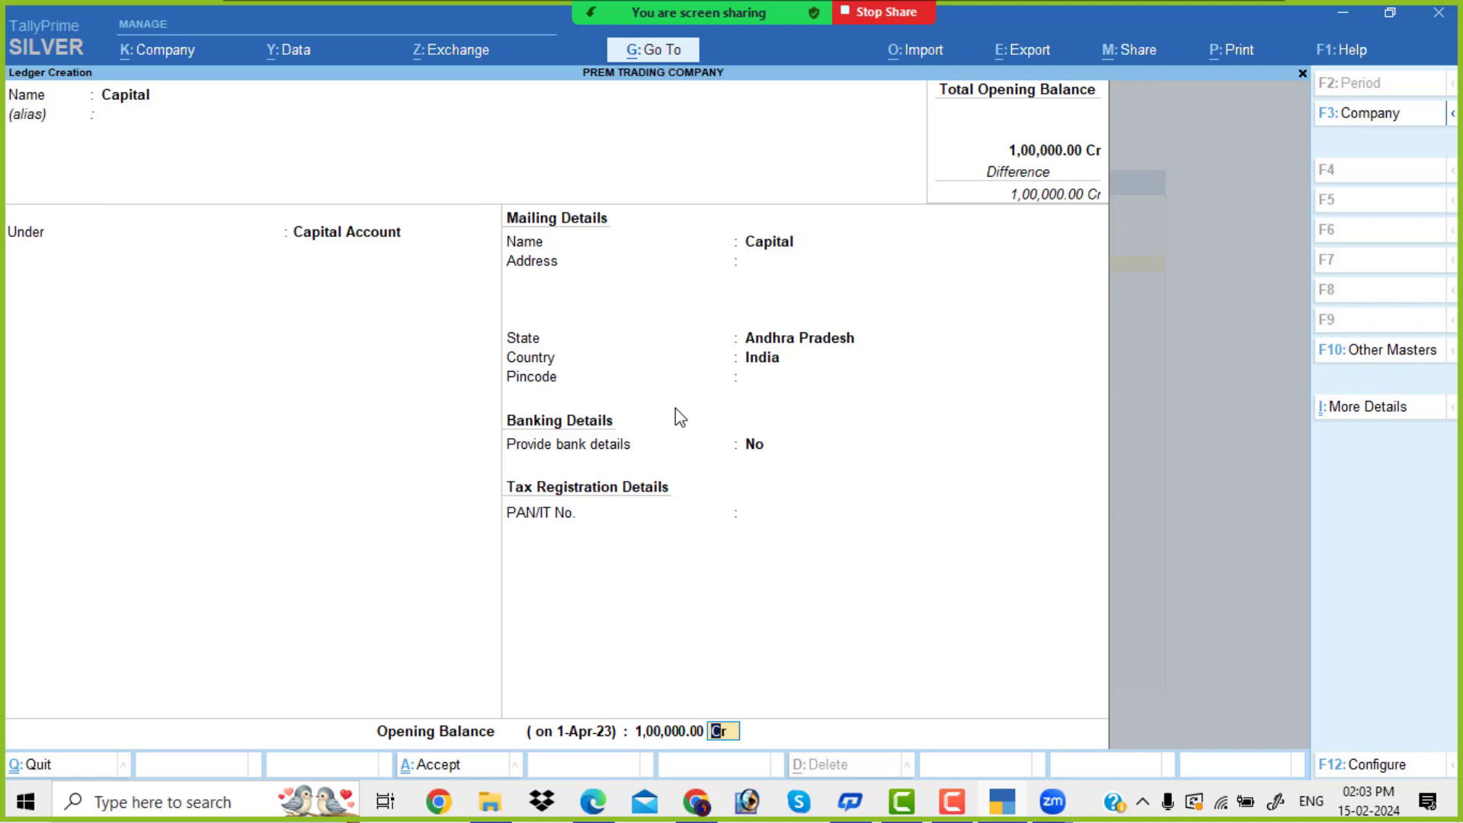
{"action": "key", "text": "Return"}
{"action": "key", "text": "Return"}
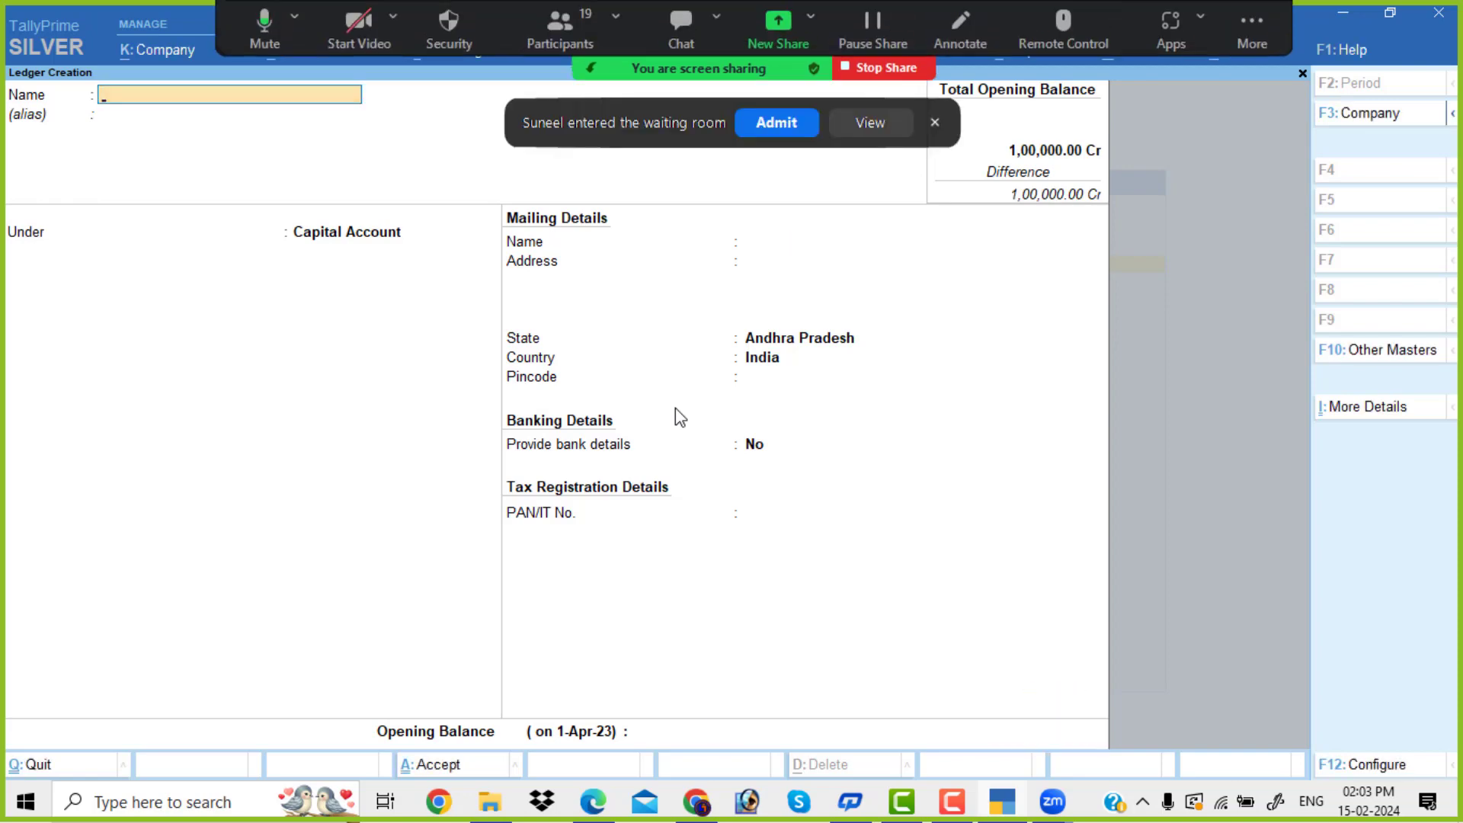
Switch to the Problem 13 PDF to check the creditors and admit the person in the waiting room.
{"action": "key", "text": "alt+Tab"}
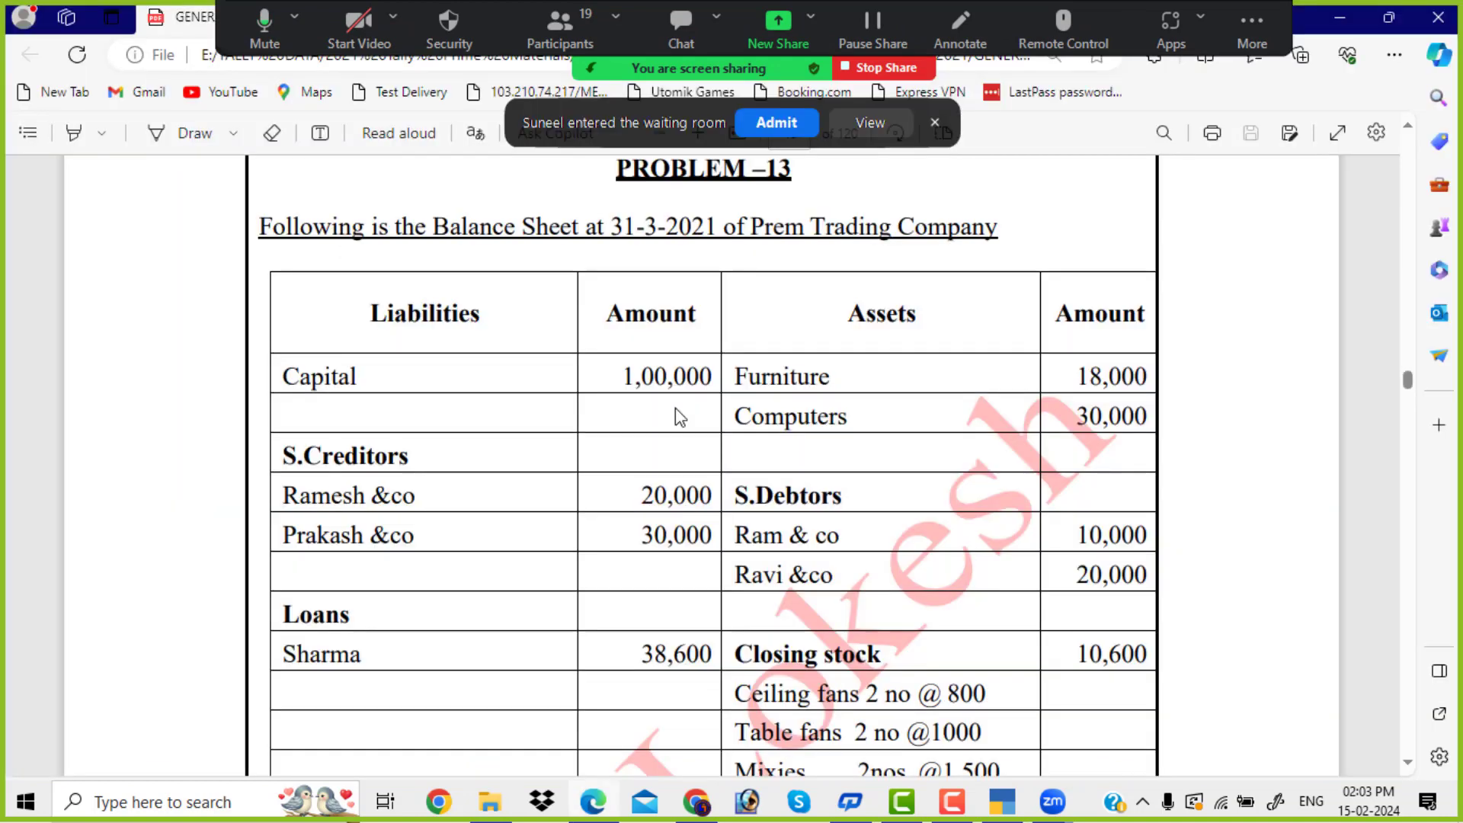
{"action": "left_click", "coordinate": [776, 124]}
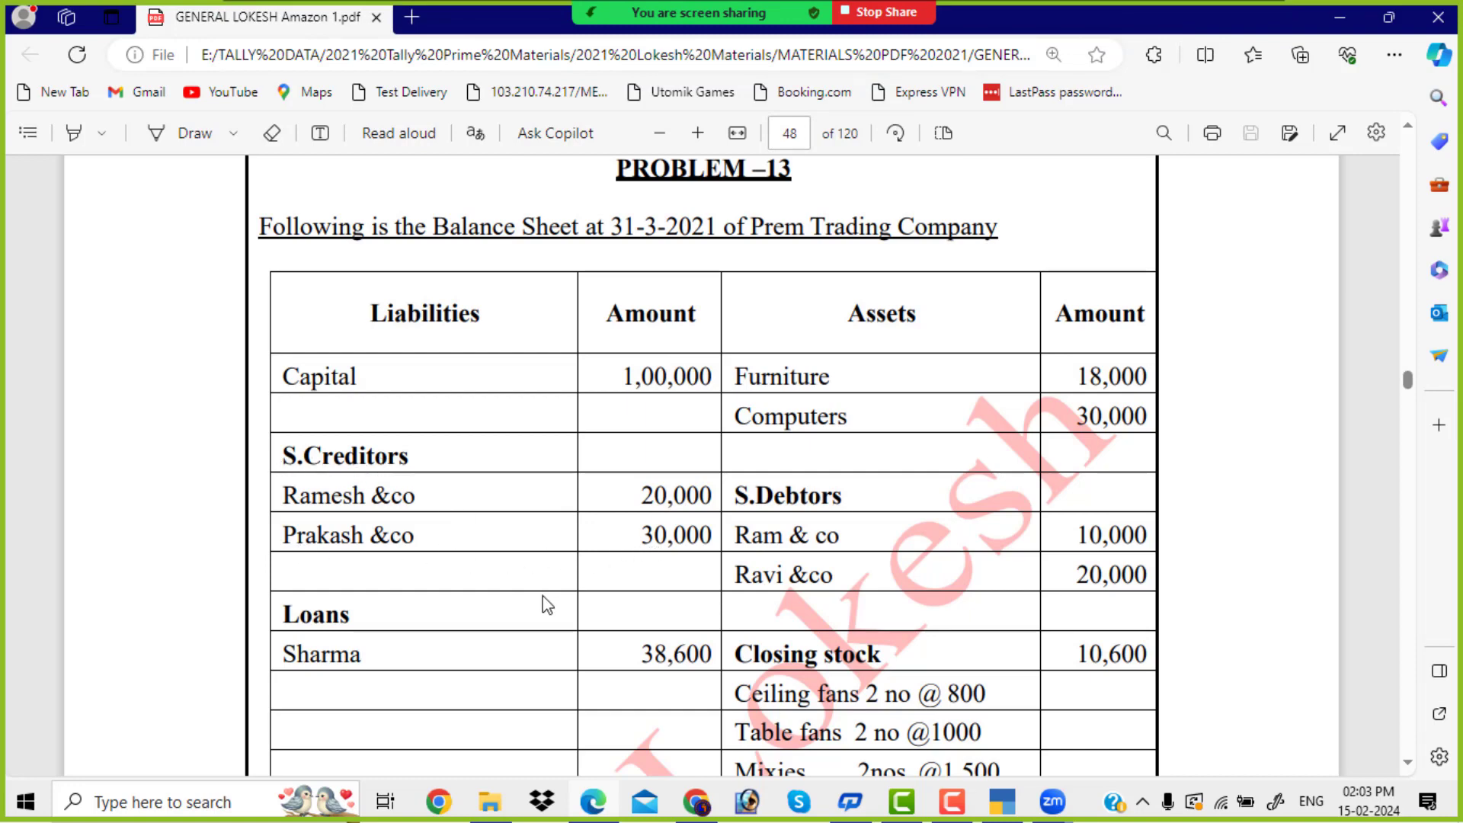
Return to TallyPrime and name the new ledger Ramesh & Co, placing it under the Sundry Creditors group.
{"action": "key", "text": "alt+Tab"}
{"action": "type", "text": "Ram"}
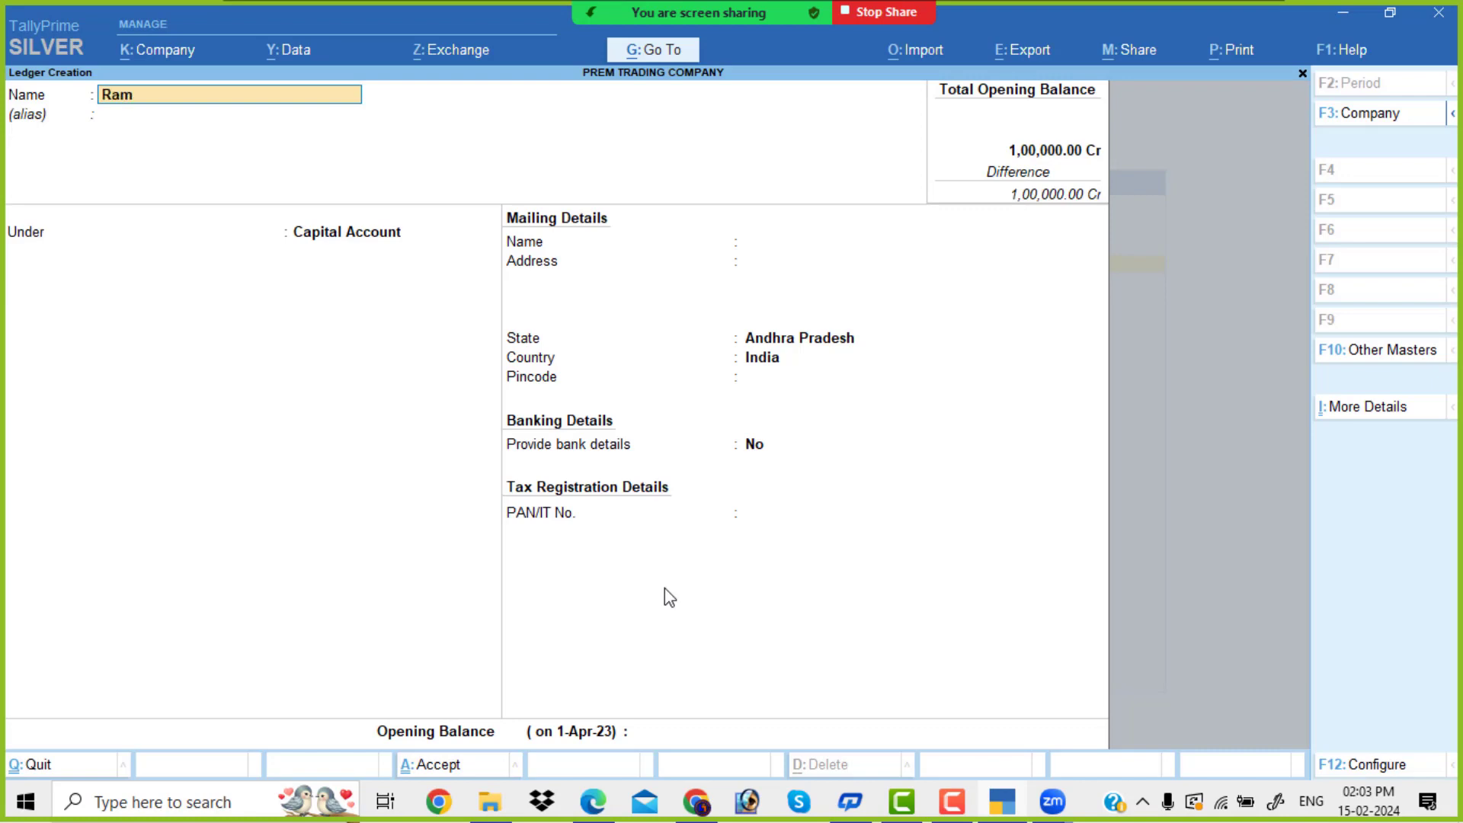
{"action": "type", "text": "esh & Co"}
{"action": "key", "text": "Return"}
{"action": "type", "text": "Sun"}
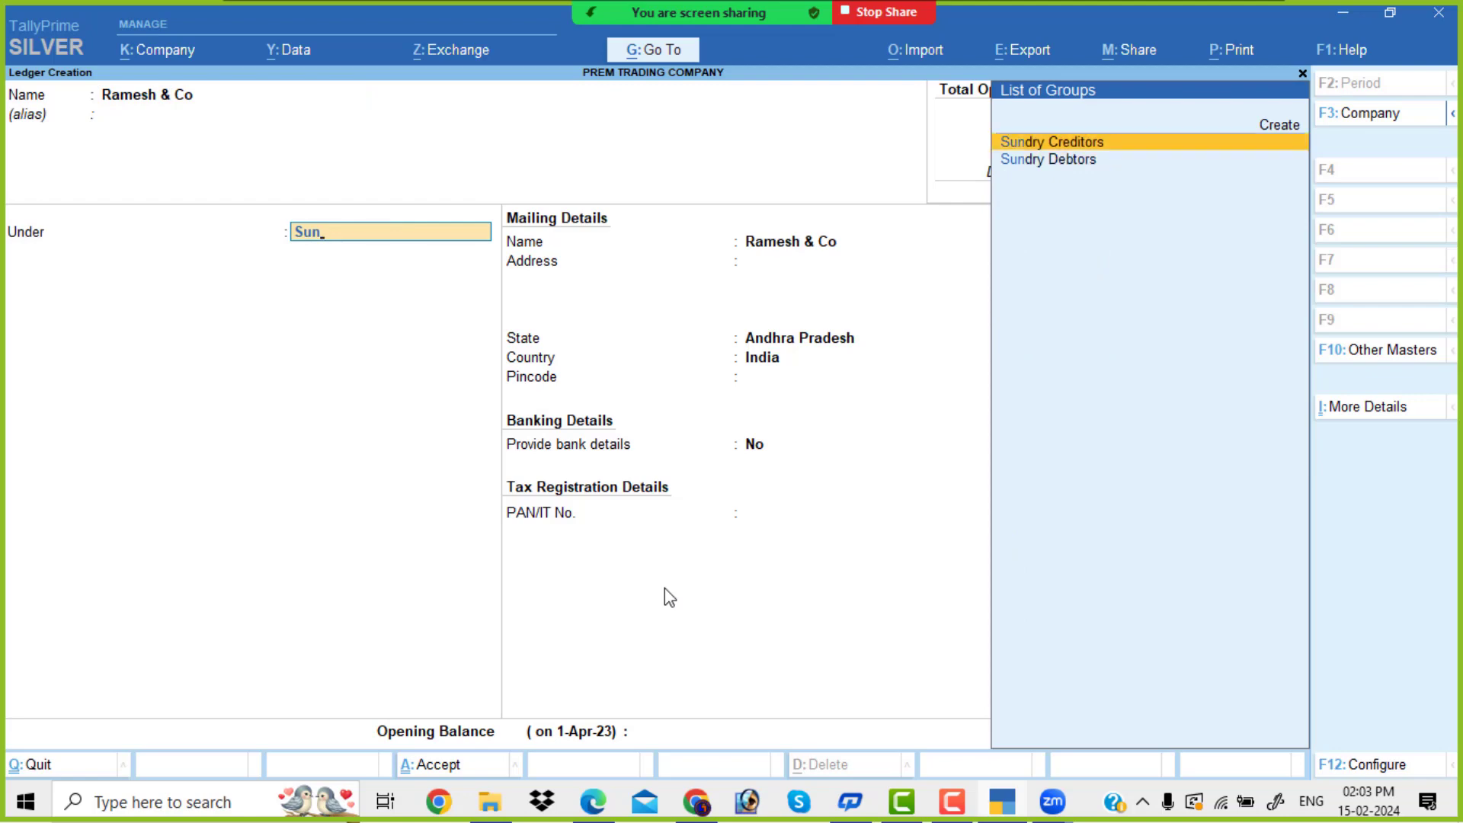
{"action": "key", "text": "Return"}
Keep the Ramesh & Co details at their defaults, check its amount in the PDF, set the opening balance to 20,000 Cr and save the ledger.
{"action": "key", "text": "Return"}
{"action": "key", "text": "Return"}
{"action": "key", "text": "Return"}
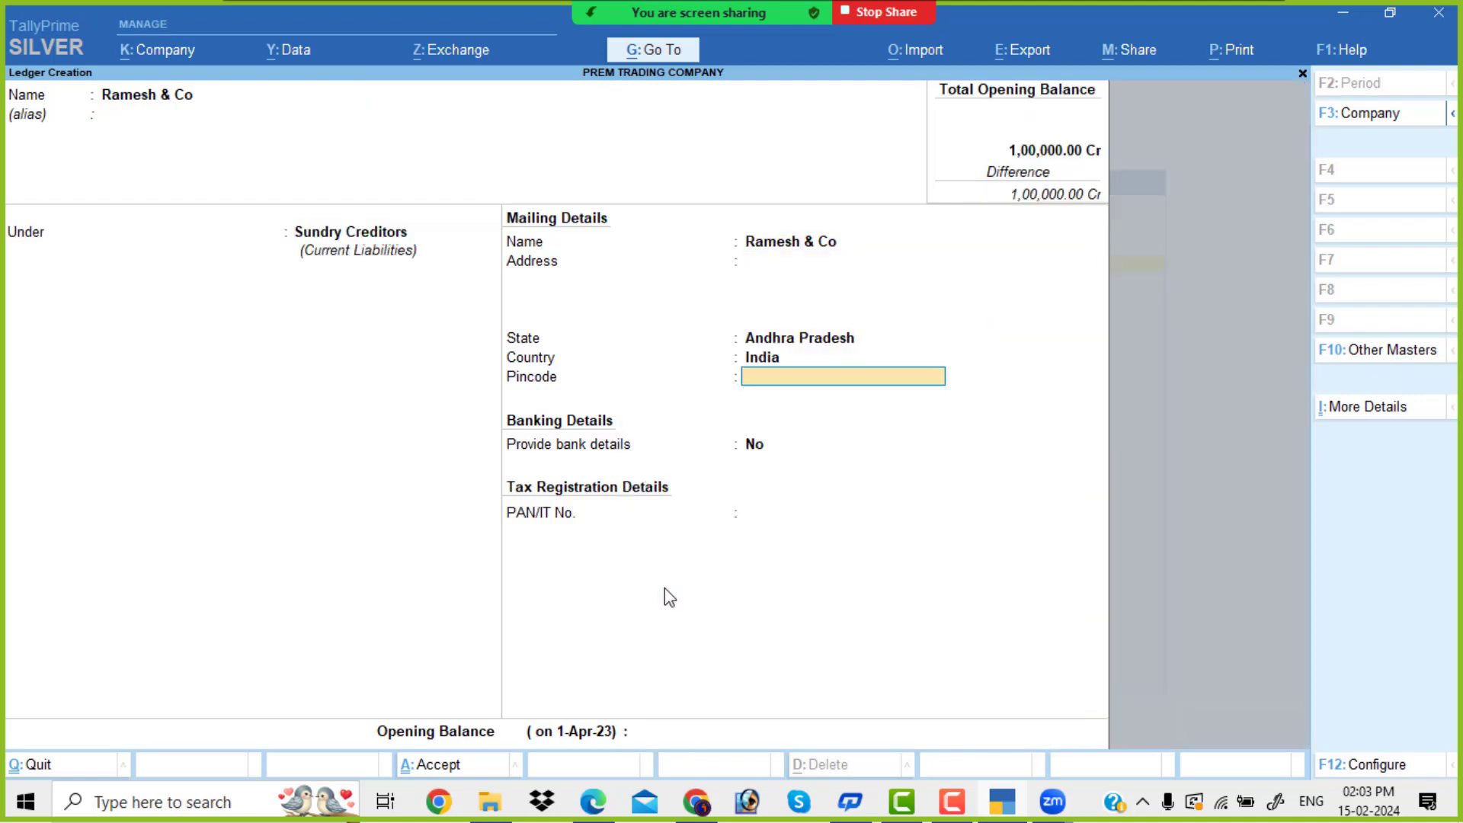
{"action": "key", "text": "Return"}
{"action": "key", "text": "Return"}
{"action": "key", "text": "Return"}
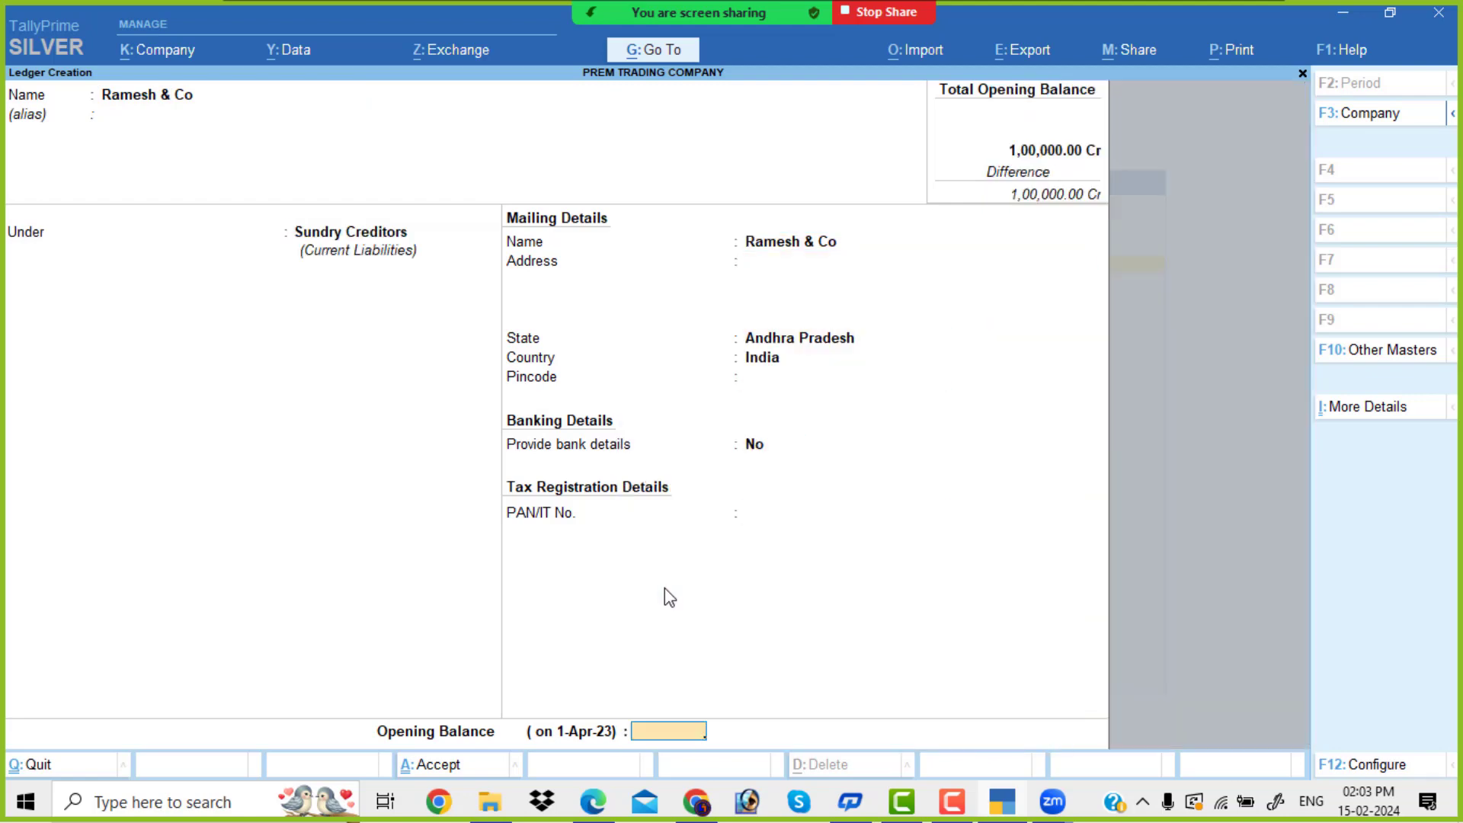
{"action": "key", "text": "alt+Tab"}
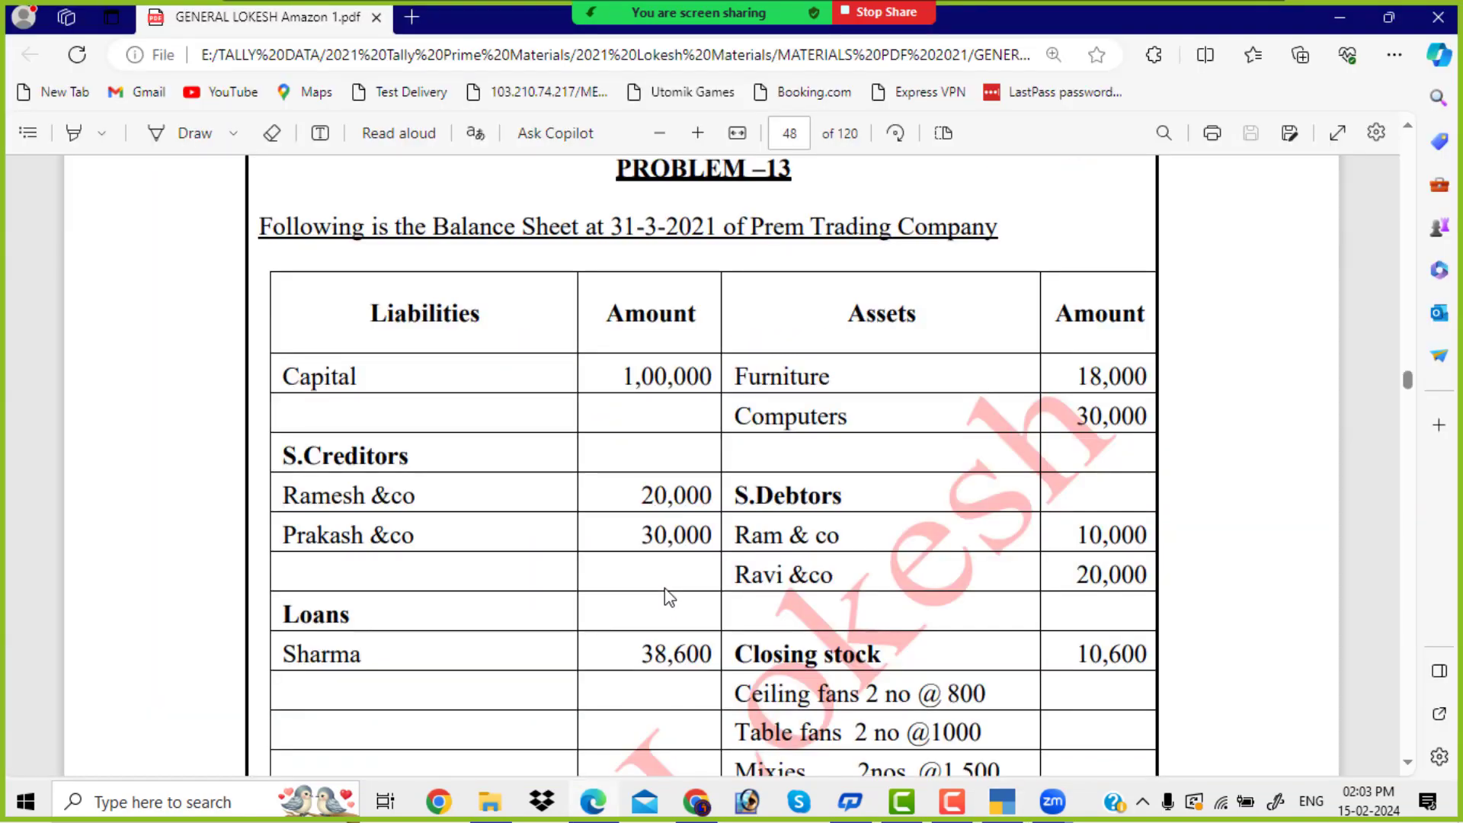
{"action": "key", "text": "alt+Tab"}
{"action": "type", "text": "20000"}
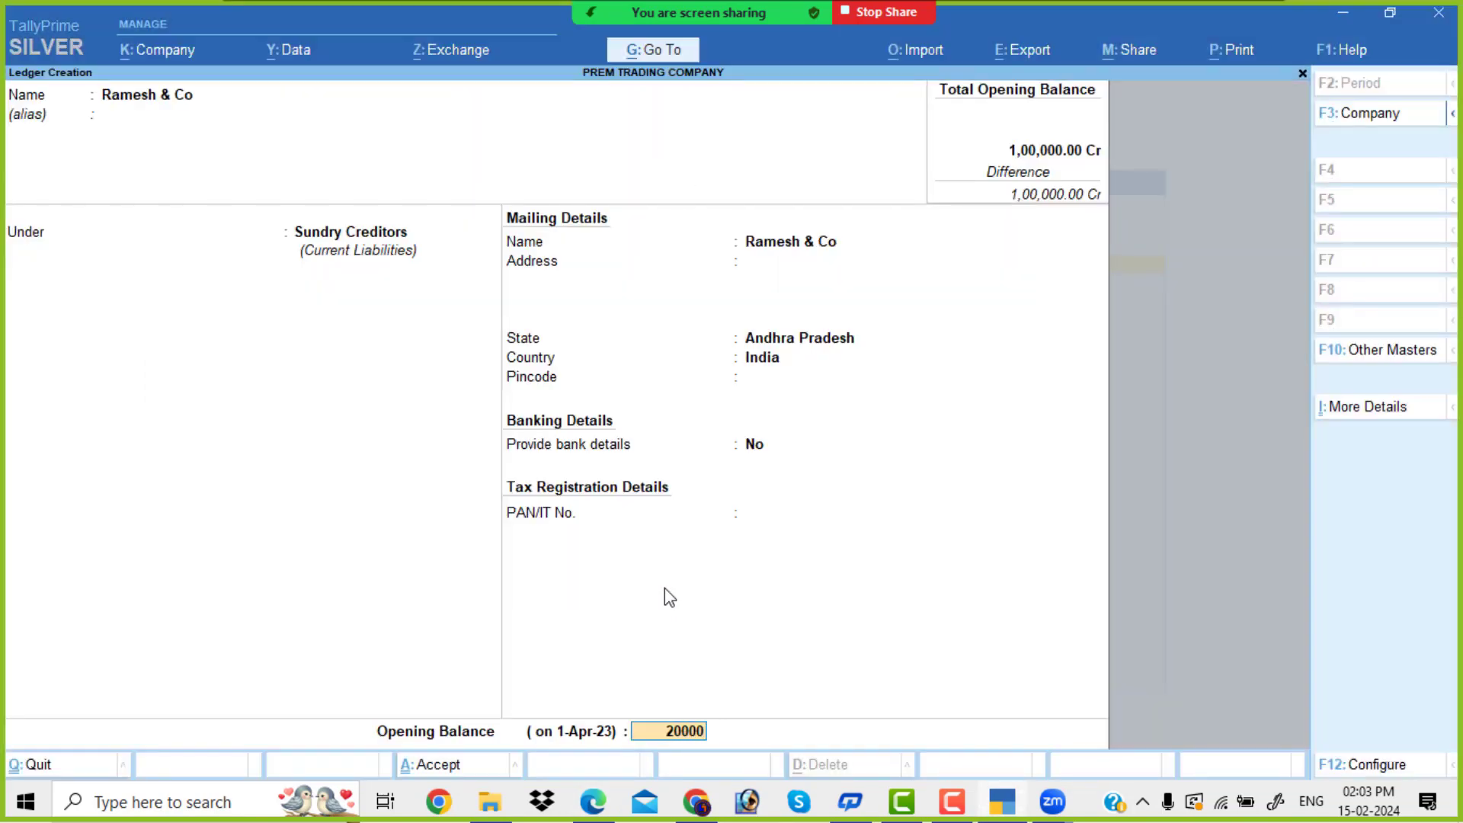
{"action": "key", "text": "Return"}
{"action": "key", "text": "Return"}
{"action": "key", "text": "Return"}
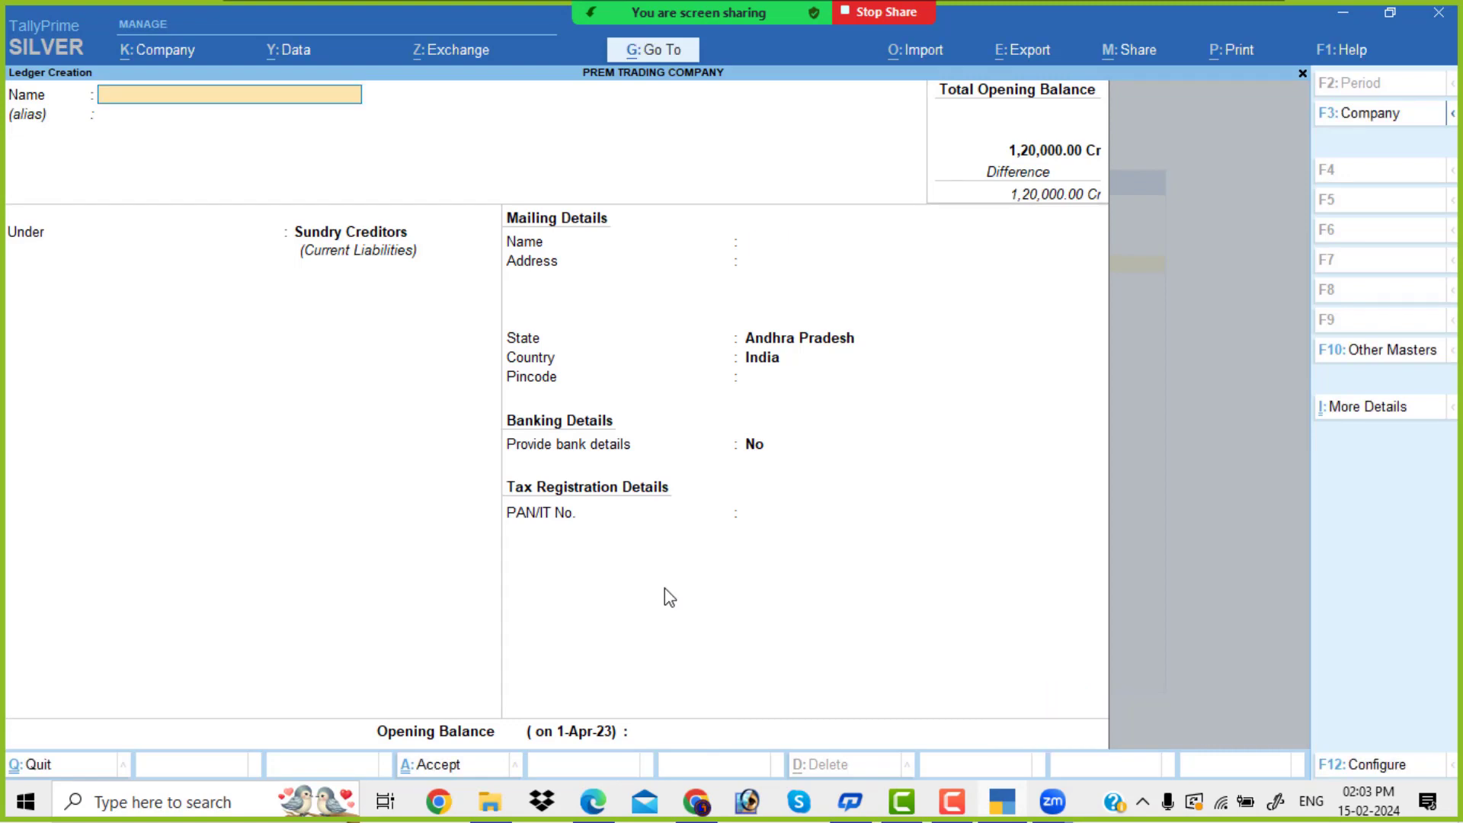
Check the next creditor in the Problem 13 PDF and name the new TallyPrime ledger Prakash & Co, keeping it under Sundry Creditors.
{"action": "key", "text": "alt+Tab"}
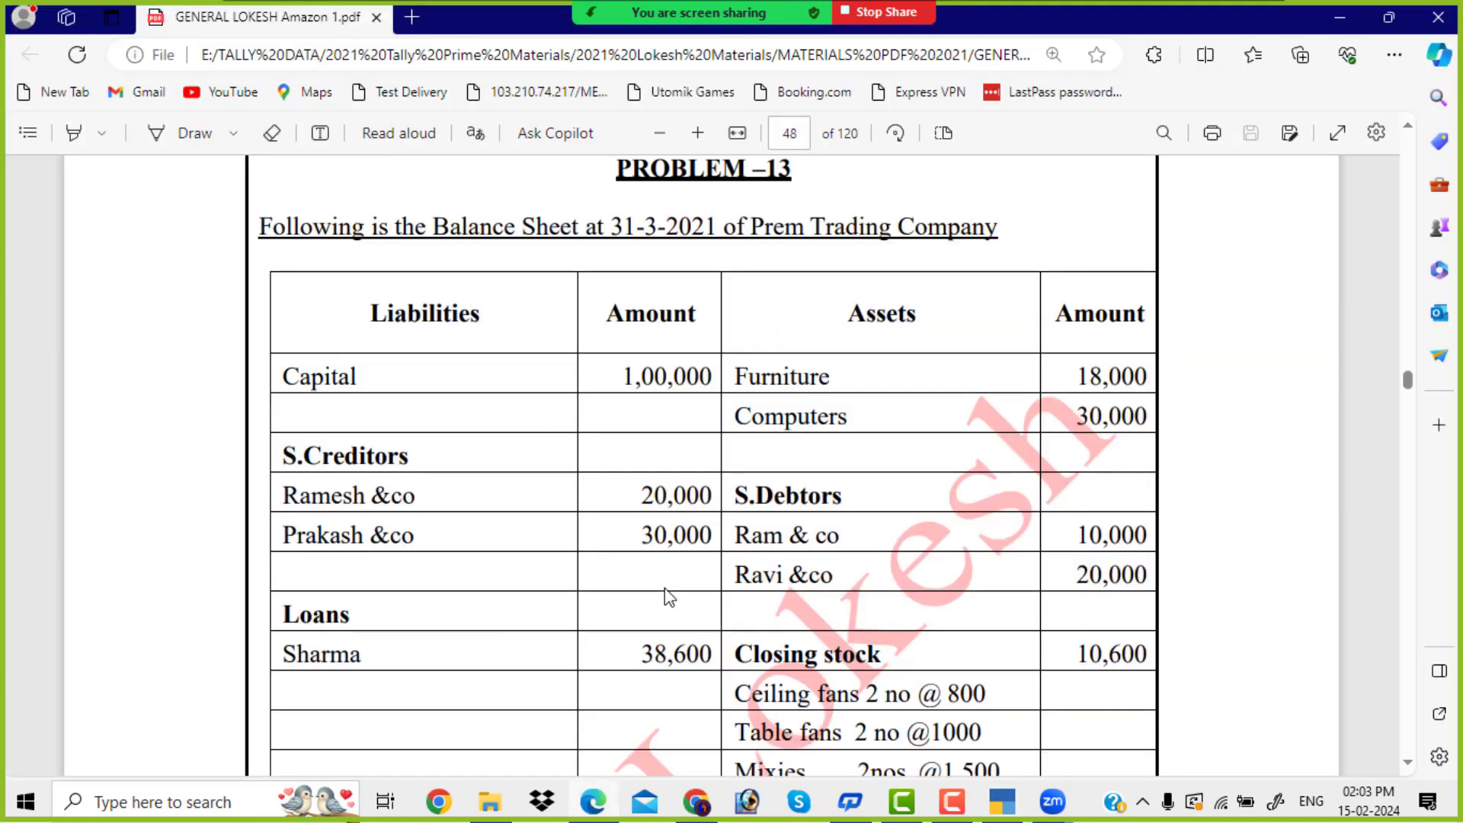
{"action": "key", "text": "alt+Tab"}
{"action": "type", "text": "Praka"}
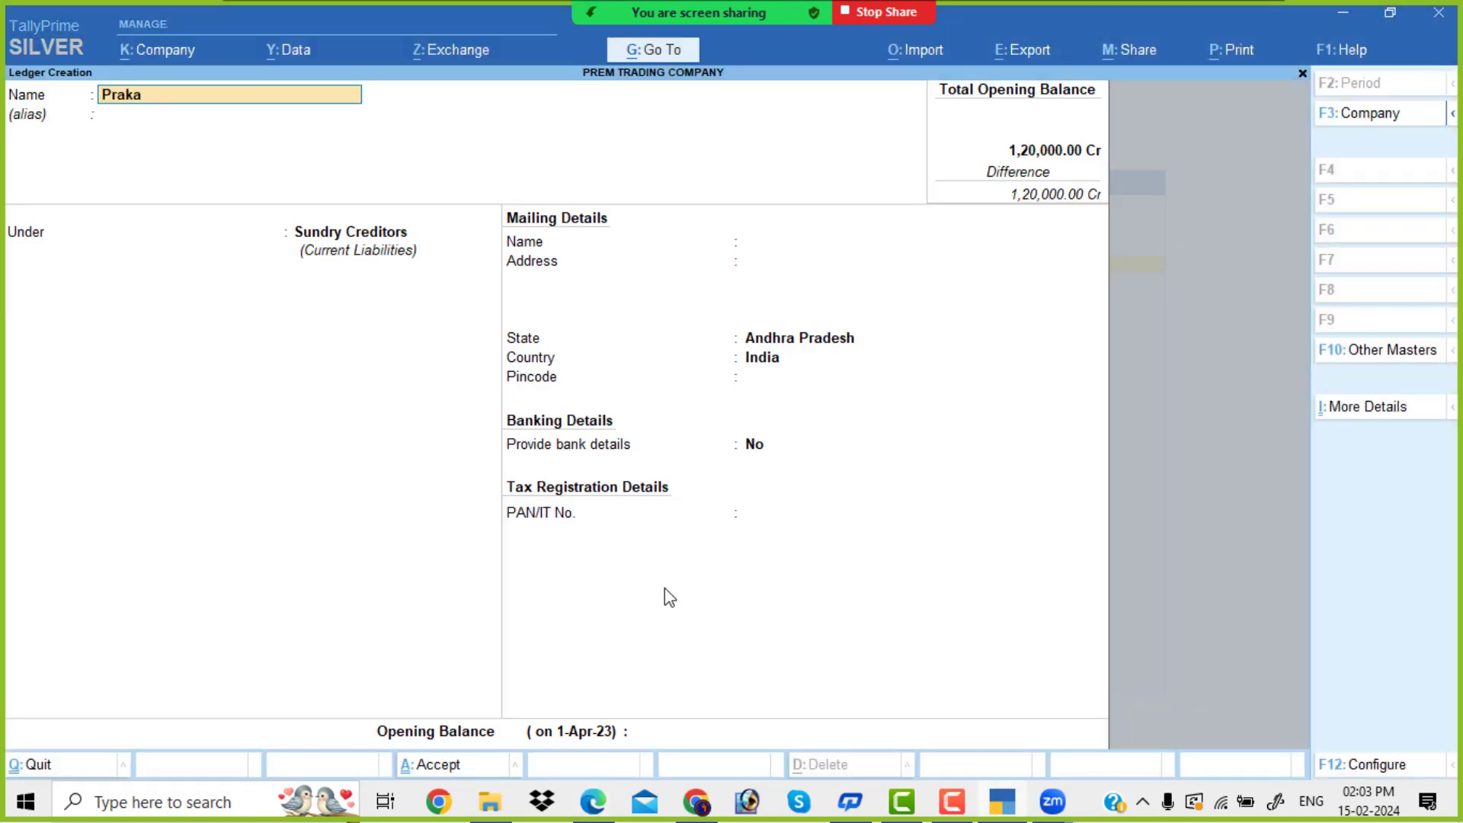
{"action": "type", "text": "sh & Co"}
{"action": "key", "text": "Return"}
{"action": "key", "text": "Return"}
{"action": "key", "text": "Return"}
Keep the Prakash & Co mailing, banking and tax details at their defaults, set its opening balance to 30,000 Cr and save the ledger.
{"action": "key", "text": "Return"}
{"action": "key", "text": "Return"}
{"action": "key", "text": "Return"}
{"action": "key", "text": "Return"}
{"action": "key", "text": "Return"}
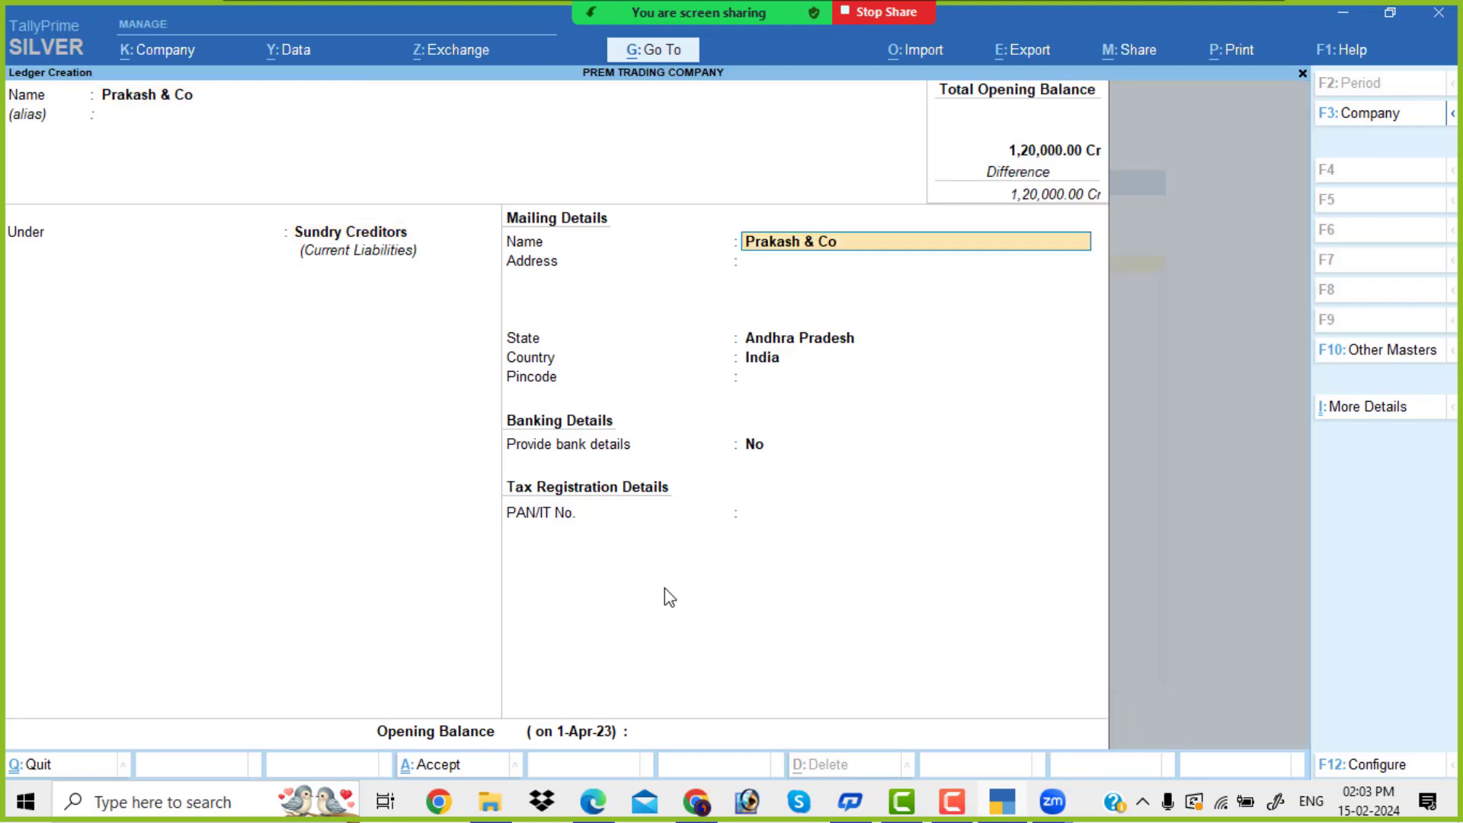
{"action": "key", "text": "Return"}
{"action": "key", "text": "Return"}
{"action": "type", "text": "30000"}
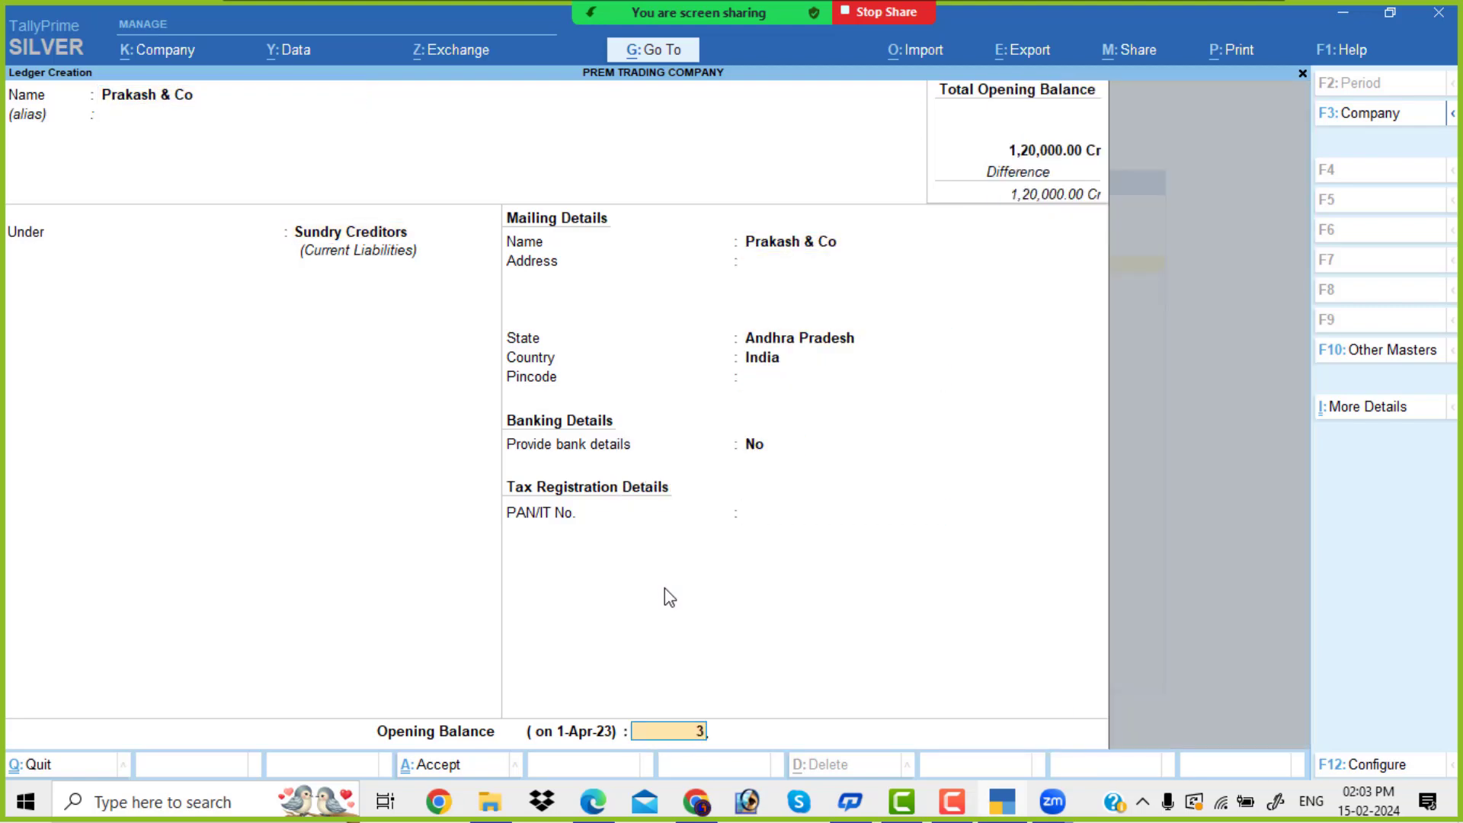
{"action": "key", "text": "Return"}
{"action": "key", "text": "Return"}
{"action": "key", "text": "Return"}
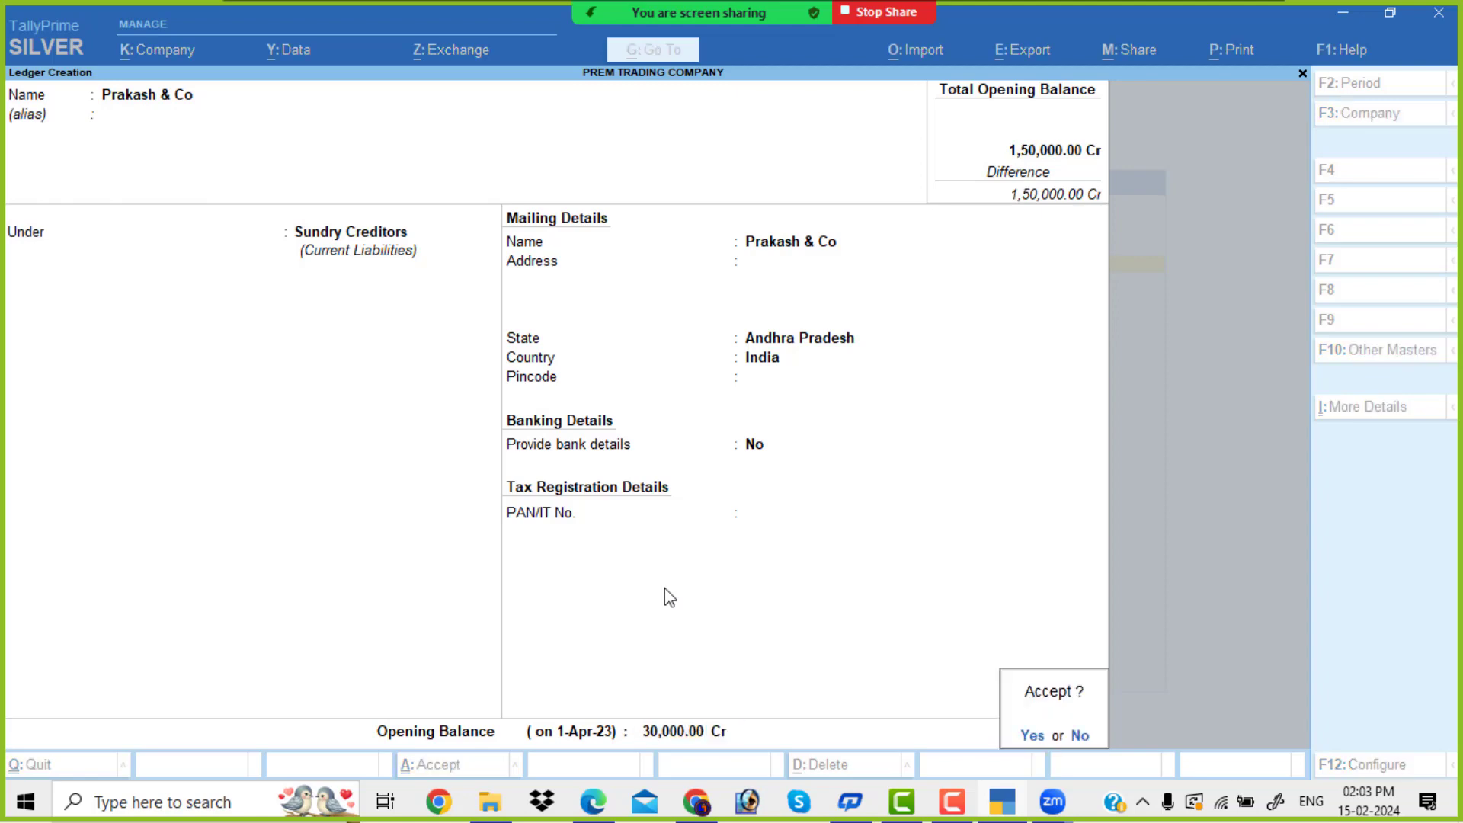
Name the new ledger with the lender's name followed by Loan and place it under the Loans (Liability) group.
{"action": "type", "text": "Sharma"}
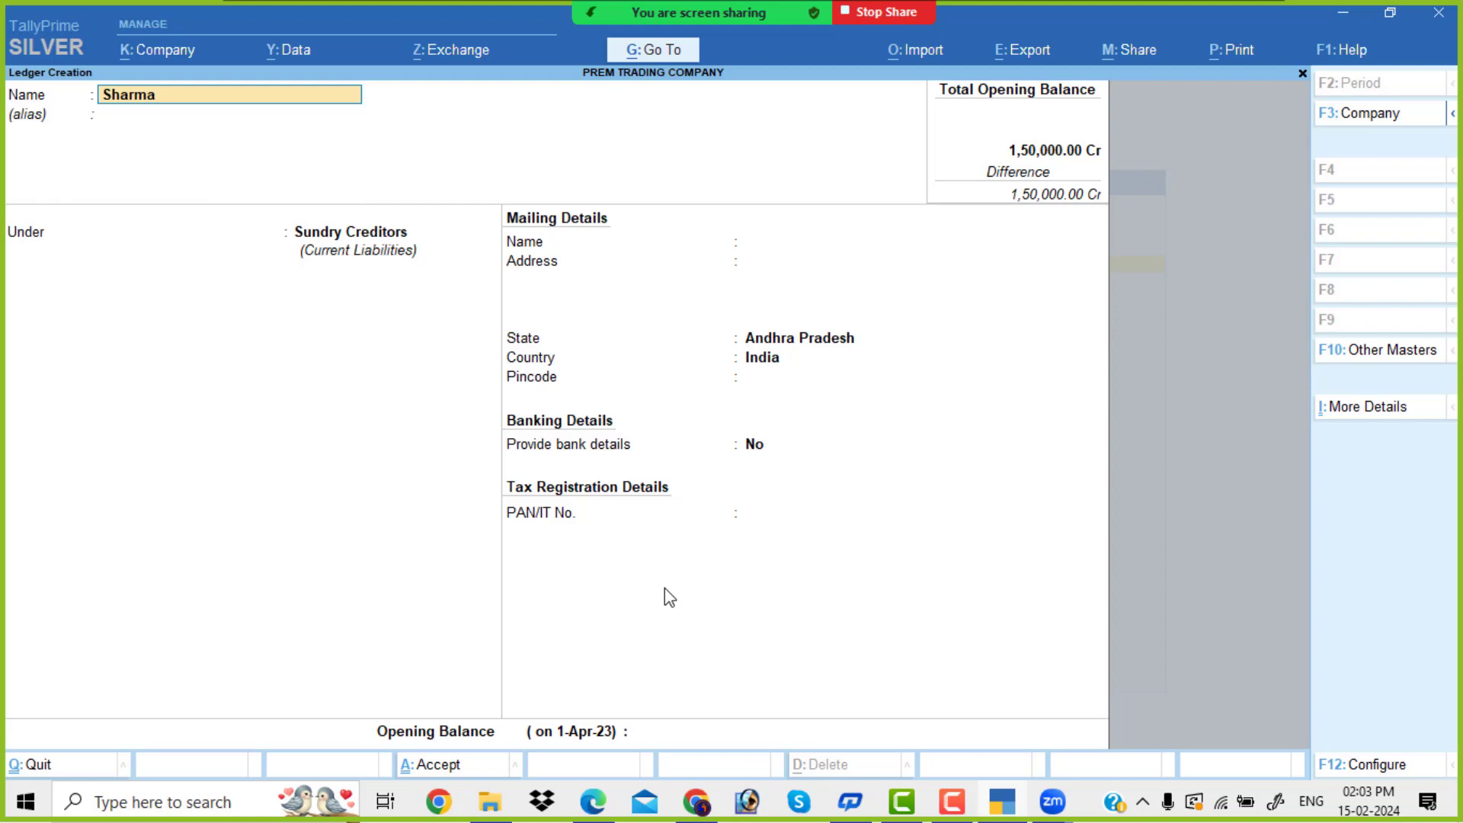
{"action": "type", "text": "oan"}
{"action": "key", "text": "Return"}
{"action": "key", "text": "Return"}
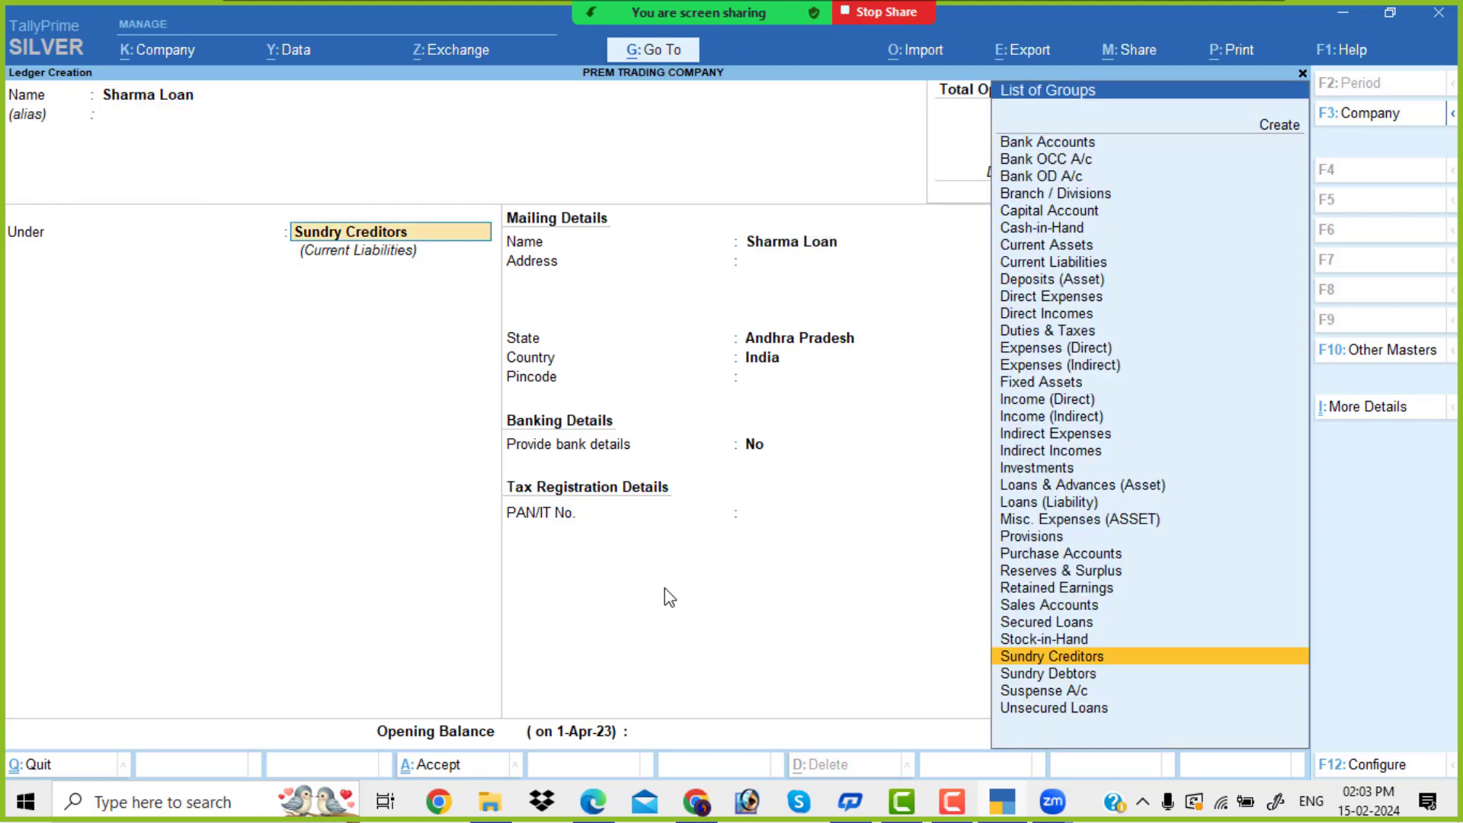
{"action": "type", "text": "K"}
{"action": "key", "text": "BackSpace"}
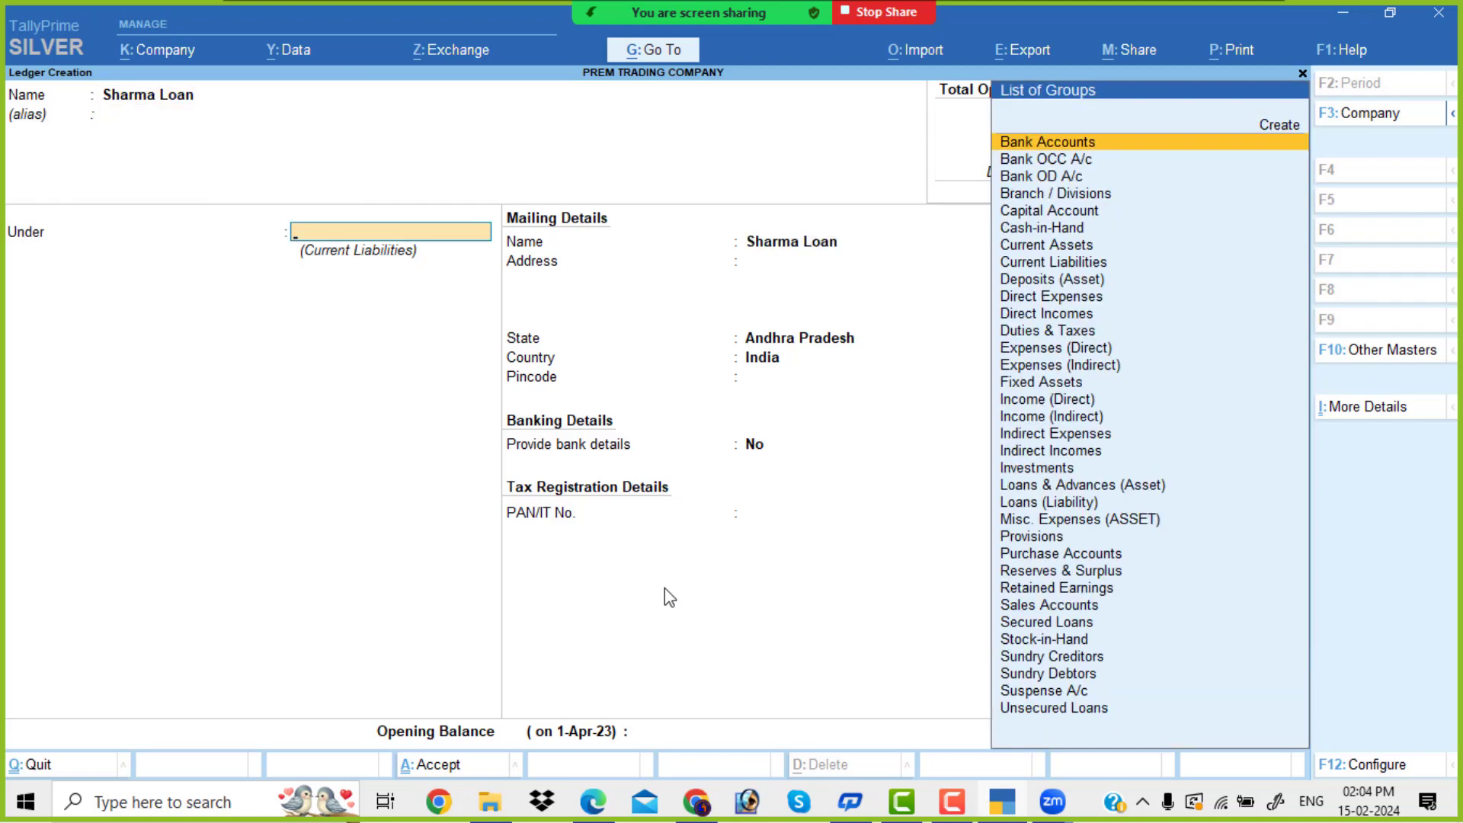
{"action": "type", "text": "Lo"}
{"action": "key", "text": "Down"}
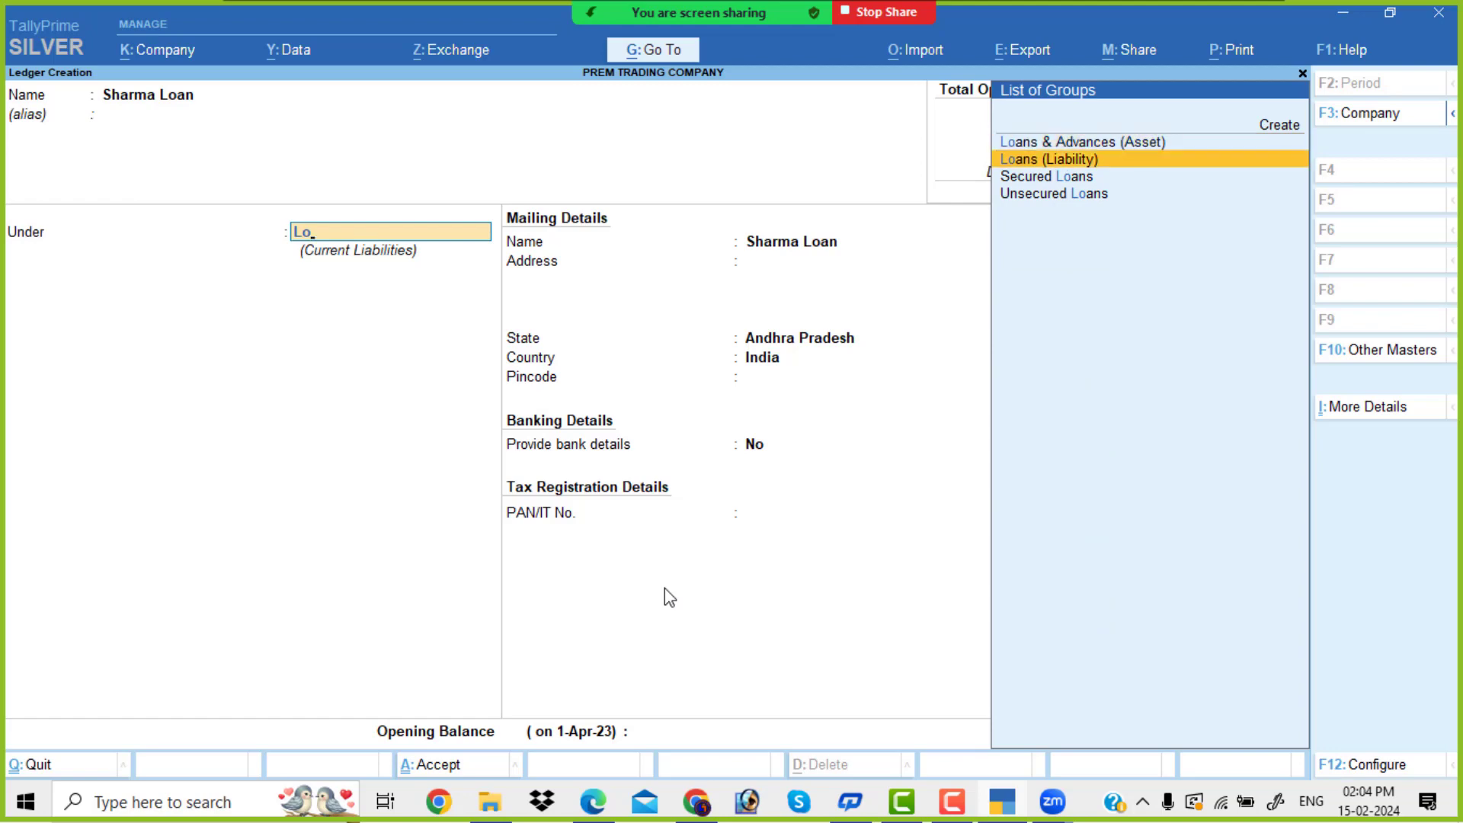
{"action": "key", "text": "Return"}
Keep the loan ledger's other details at their defaults, and switch to the PDF to check its amount and admit the waiting participant.
{"action": "key", "text": "Return"}
{"action": "key", "text": "Return"}
{"action": "key", "text": "Return"}
{"action": "key", "text": "Return"}
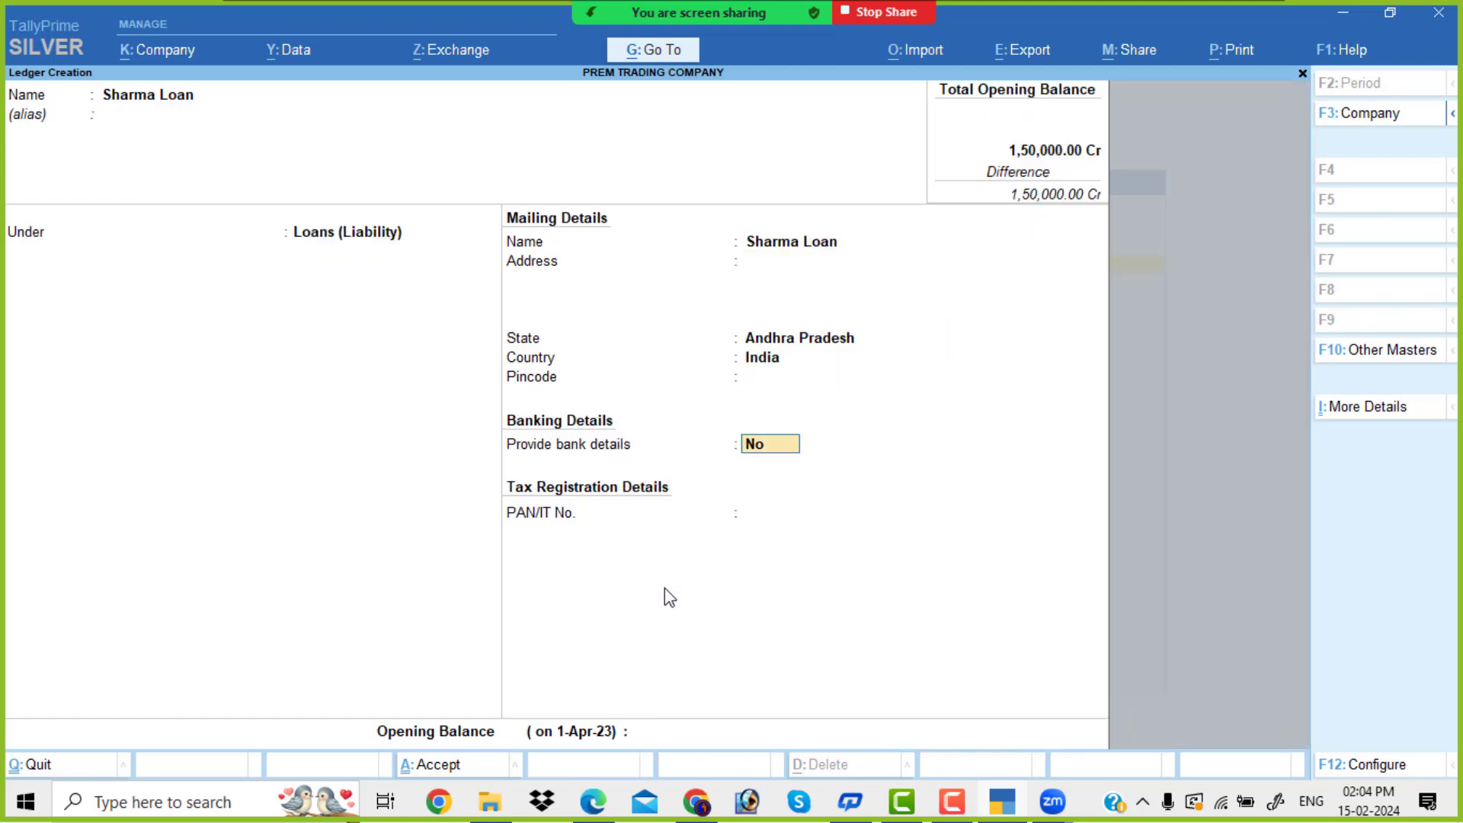
{"action": "key", "text": "Return"}
{"action": "key", "text": "Return"}
{"action": "key", "text": "alt+Tab"}
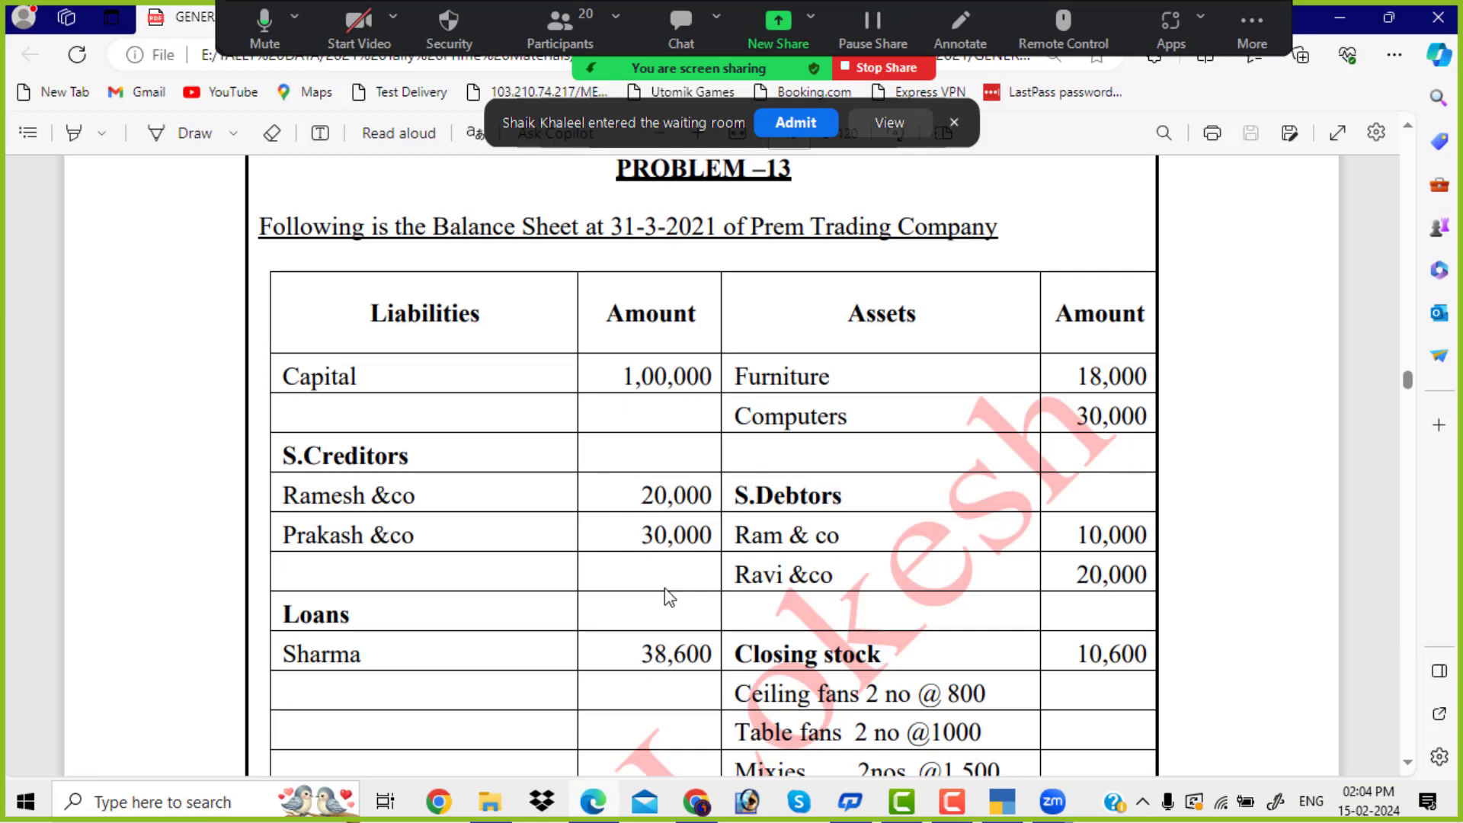
{"action": "left_click", "coordinate": [797, 123]}
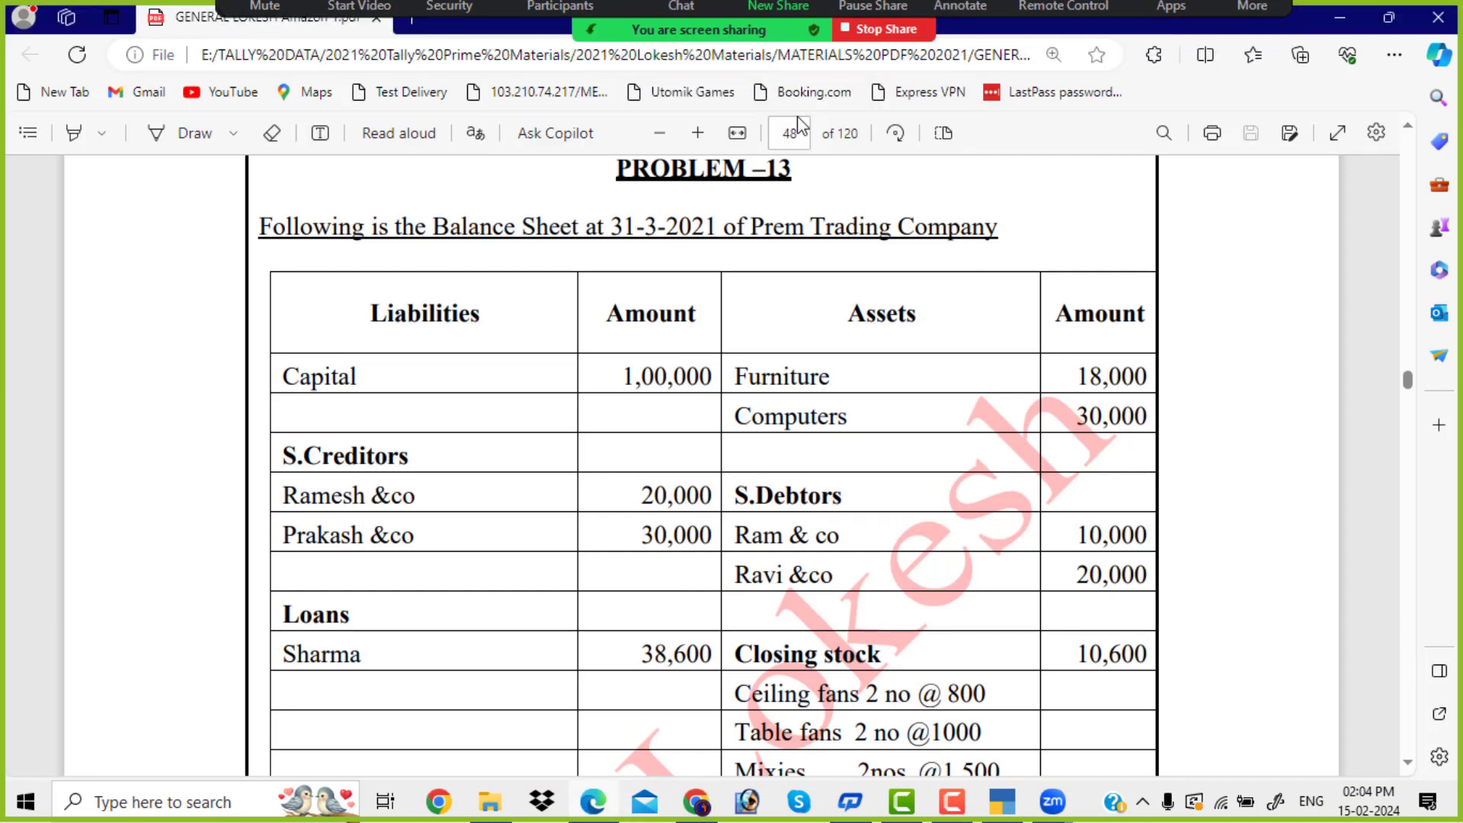
Return to TallyPrime, set the loan ledger's opening balance to 38,600 Cr and save the ledger.
{"action": "key", "text": "alt+Tab"}
{"action": "type", "text": "38"}
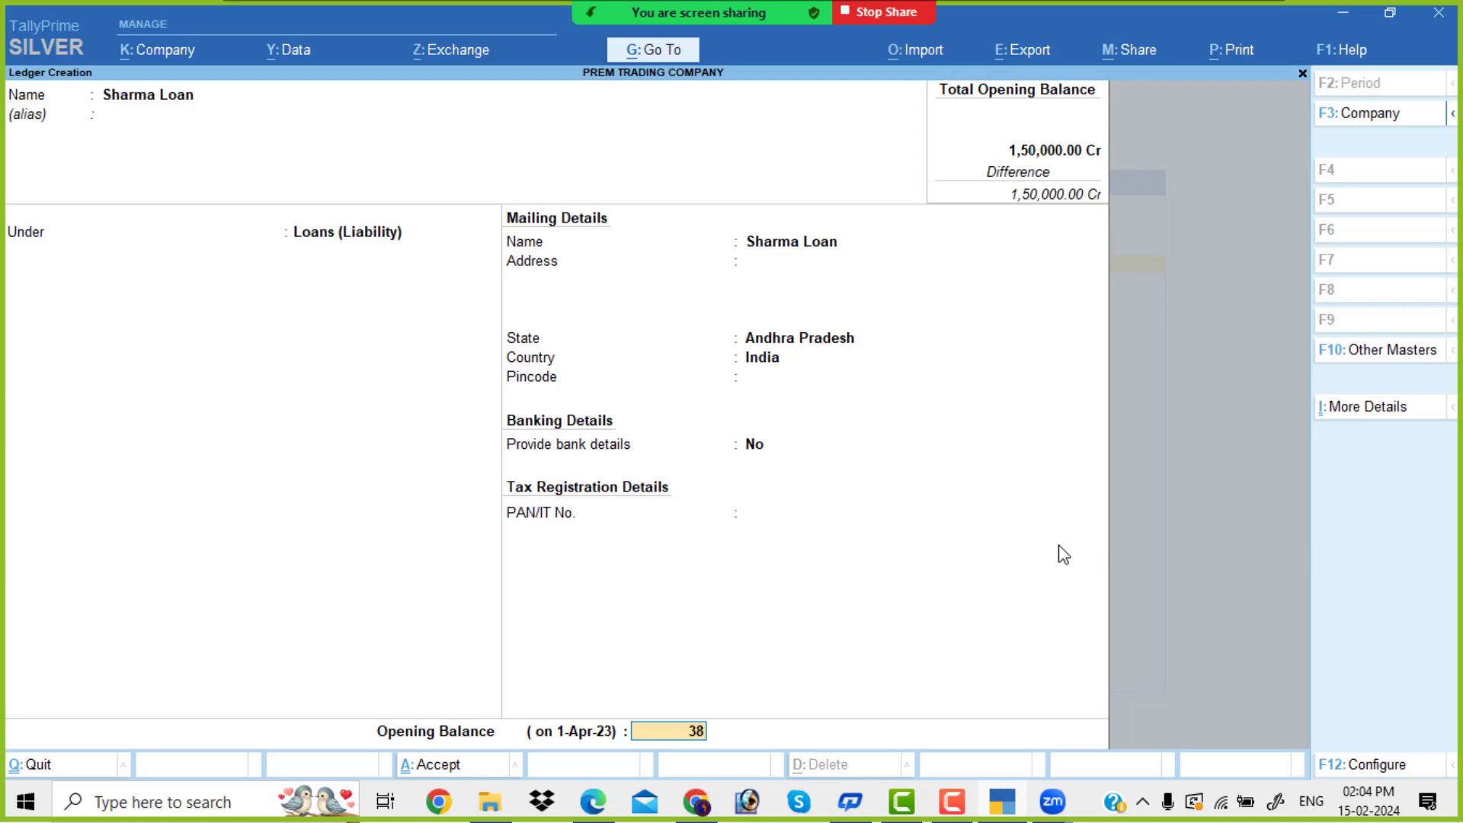
{"action": "type", "text": ",600"}
{"action": "key", "text": "Return"}
{"action": "key", "text": "Return"}
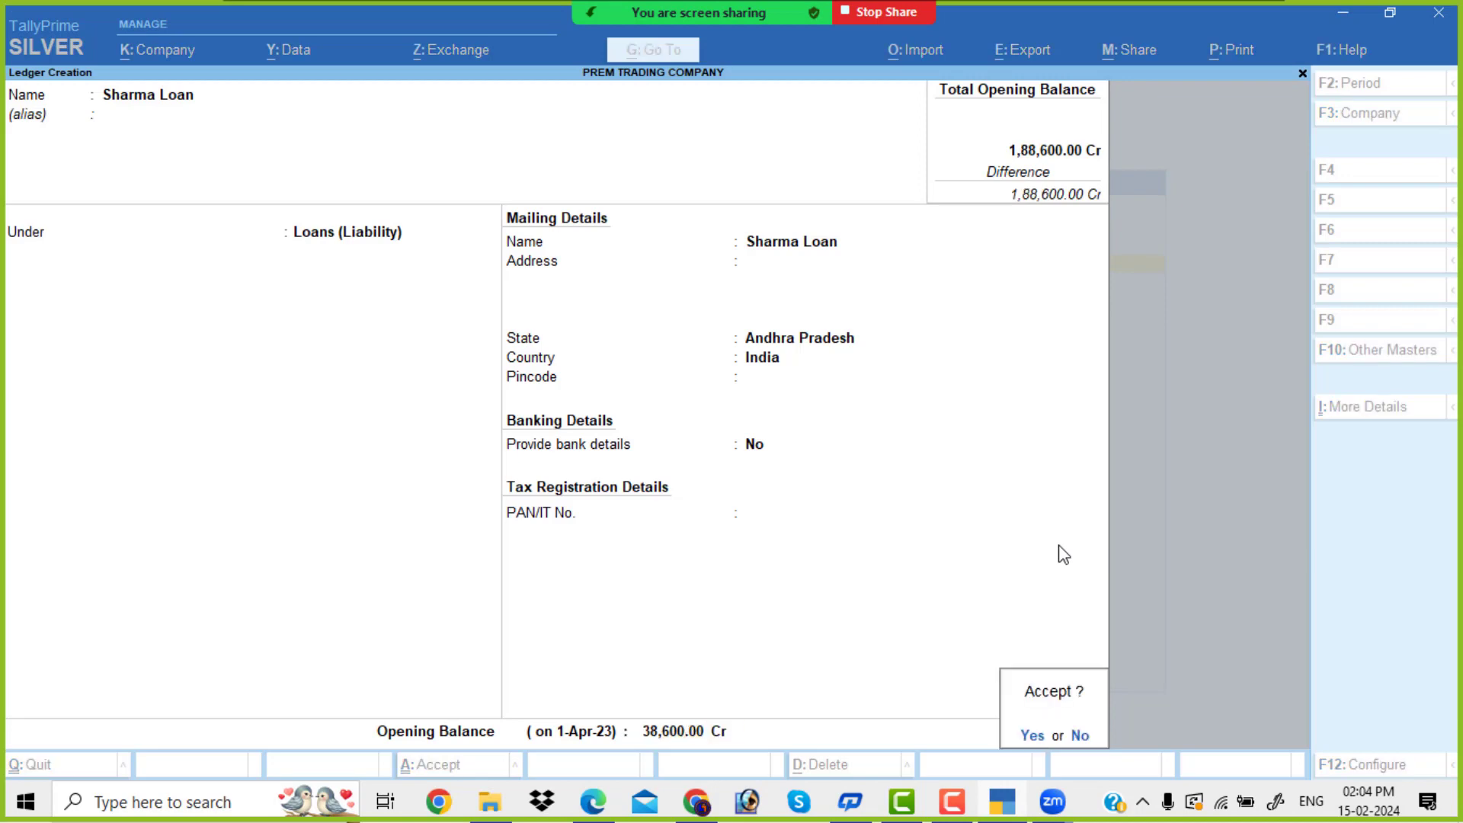
{"action": "key", "text": "Return"}
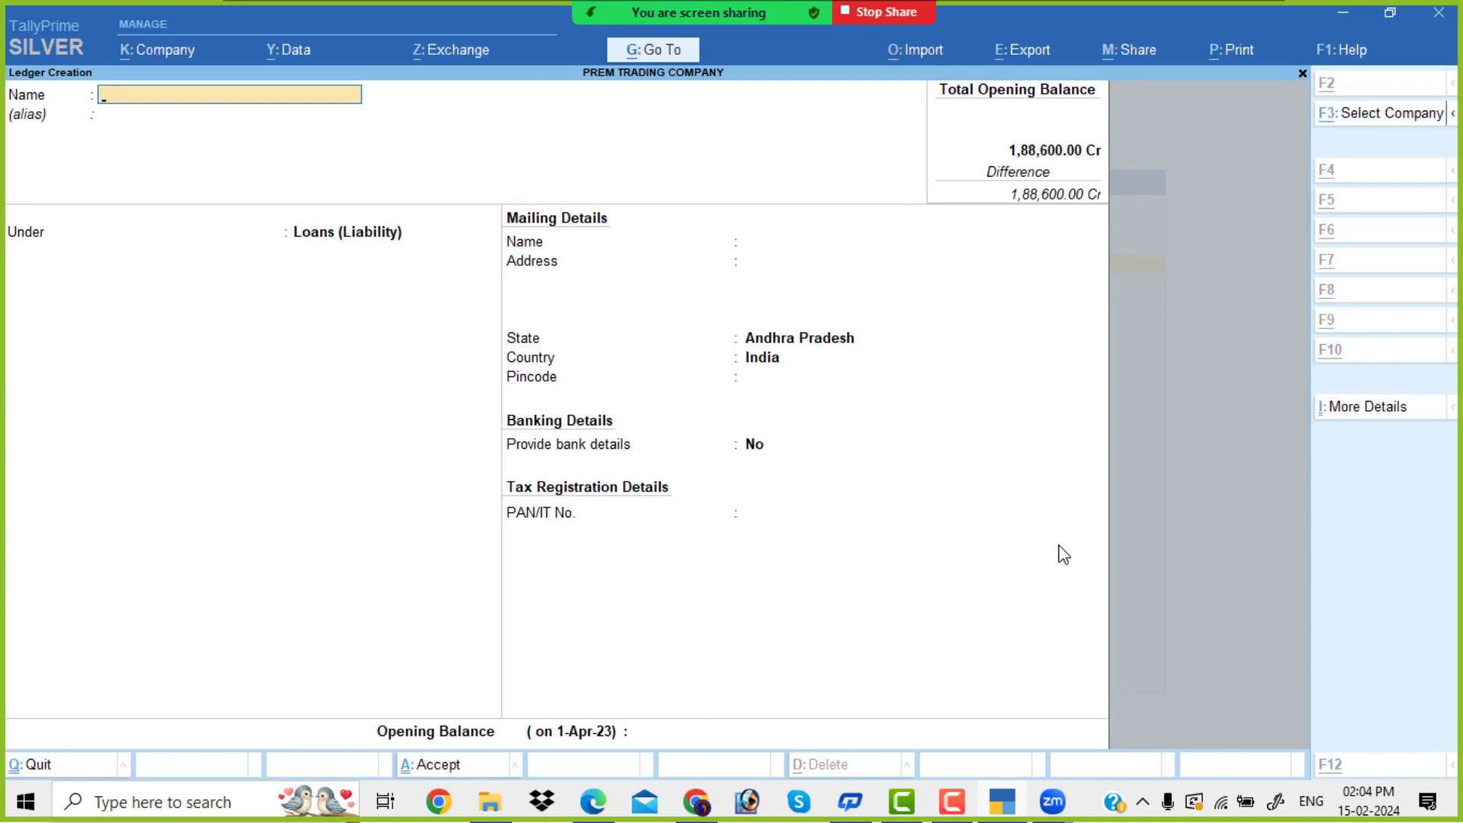
Check the assets in the PDF, name the new TallyPrime ledger Furniture and place it under the Fixed Assets group.
{"action": "key", "text": "alt+Tab"}
{"action": "scroll", "coordinate": [1056, 606], "scroll_direction": "down", "scroll_amount": 2}
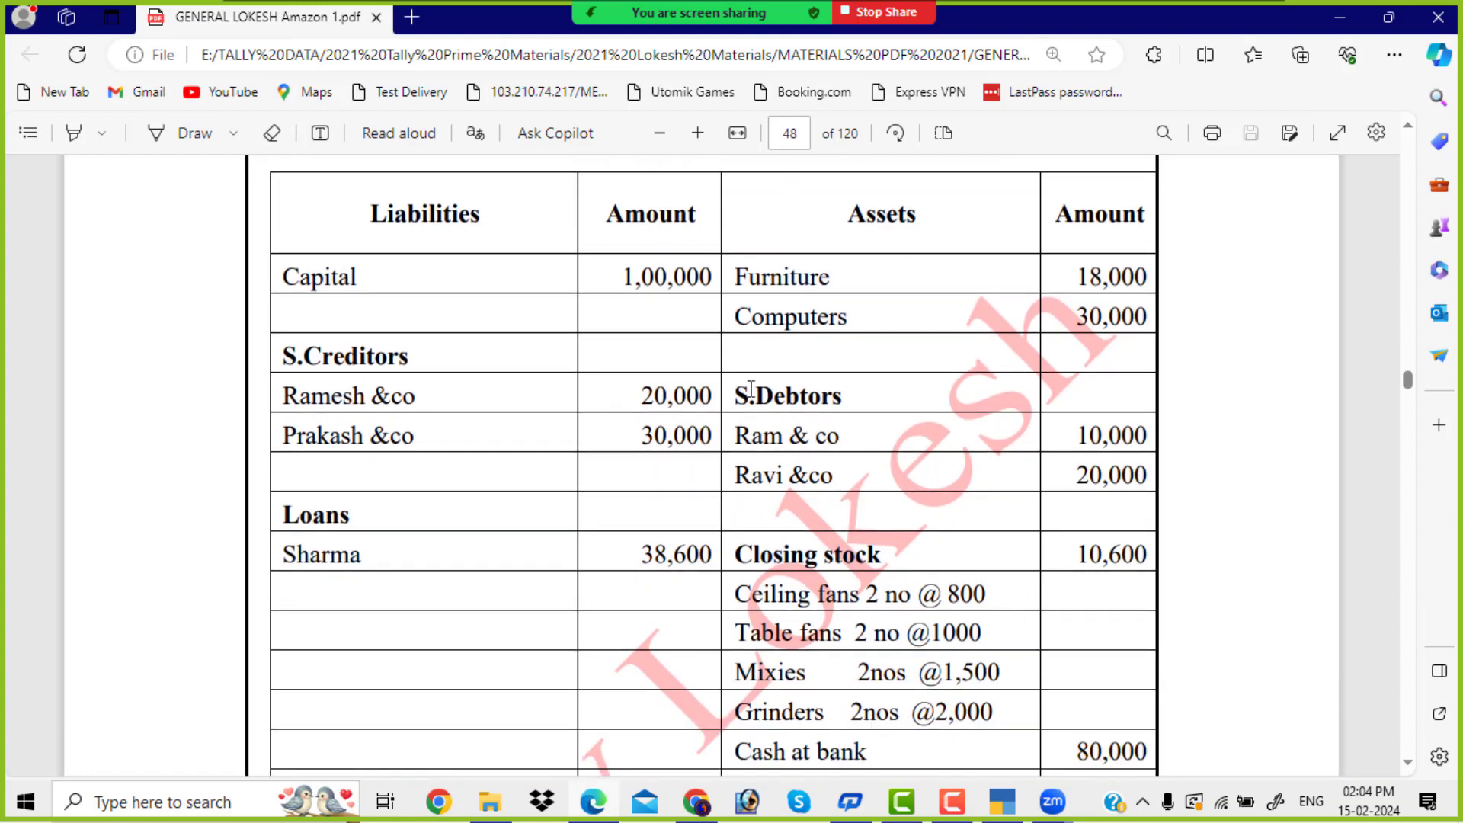
{"action": "key", "text": "alt+Tab"}
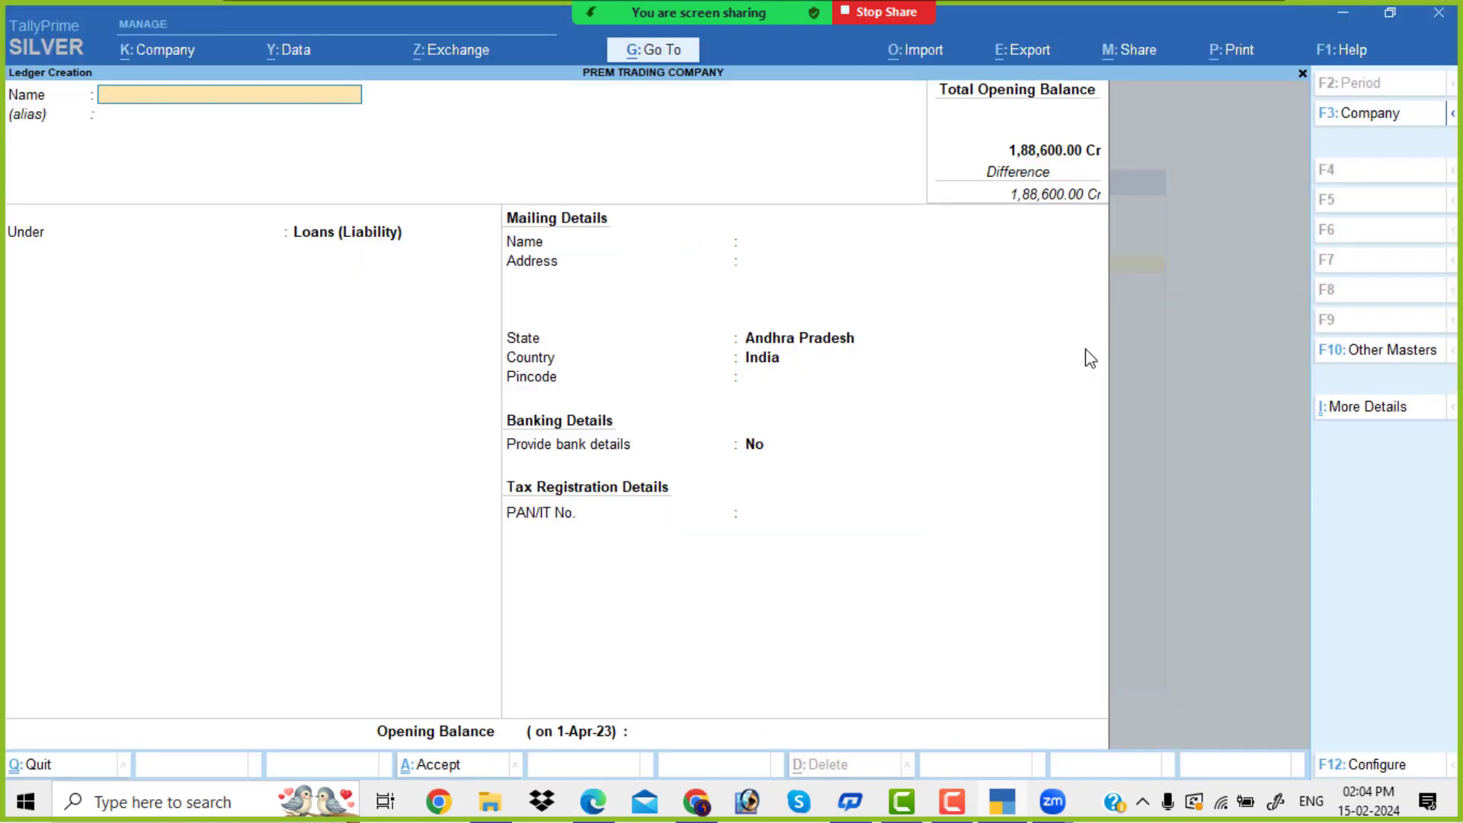
{"action": "type", "text": "Furniture"}
{"action": "key", "text": "Return"}
{"action": "key", "text": "Return"}
{"action": "type", "text": "f"}
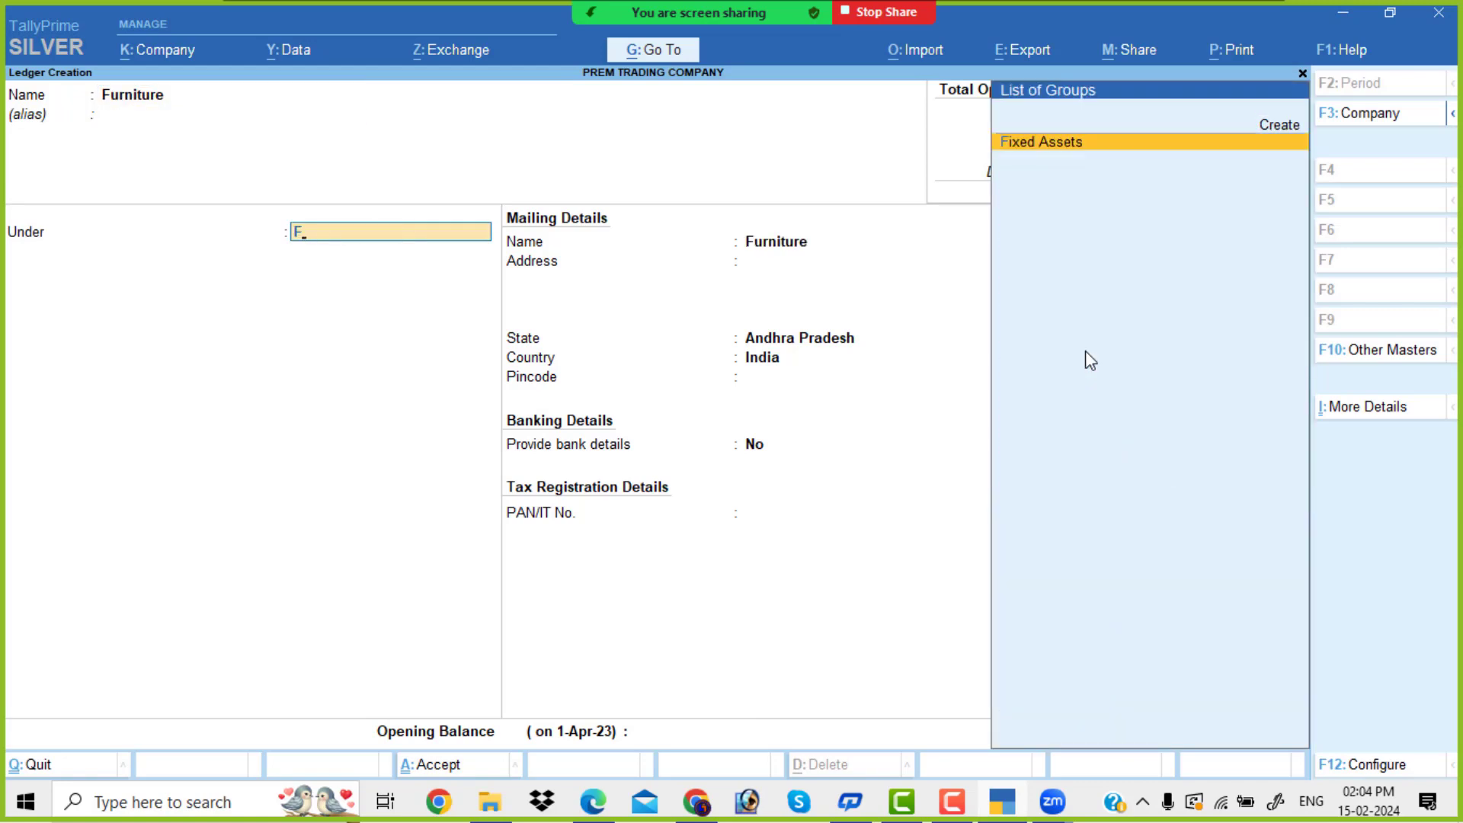
{"action": "key", "text": "Return"}
Keep the Furniture ledger's remaining details at their defaults, set its opening balance to 18,000 Dr and save the ledger.
{"action": "key", "text": "Return"}
{"action": "key", "text": "Return"}
{"action": "key", "text": "Return"}
{"action": "key", "text": "Return"}
{"action": "key", "text": "Return"}
{"action": "key", "text": "Return"}
{"action": "key", "text": "Return"}
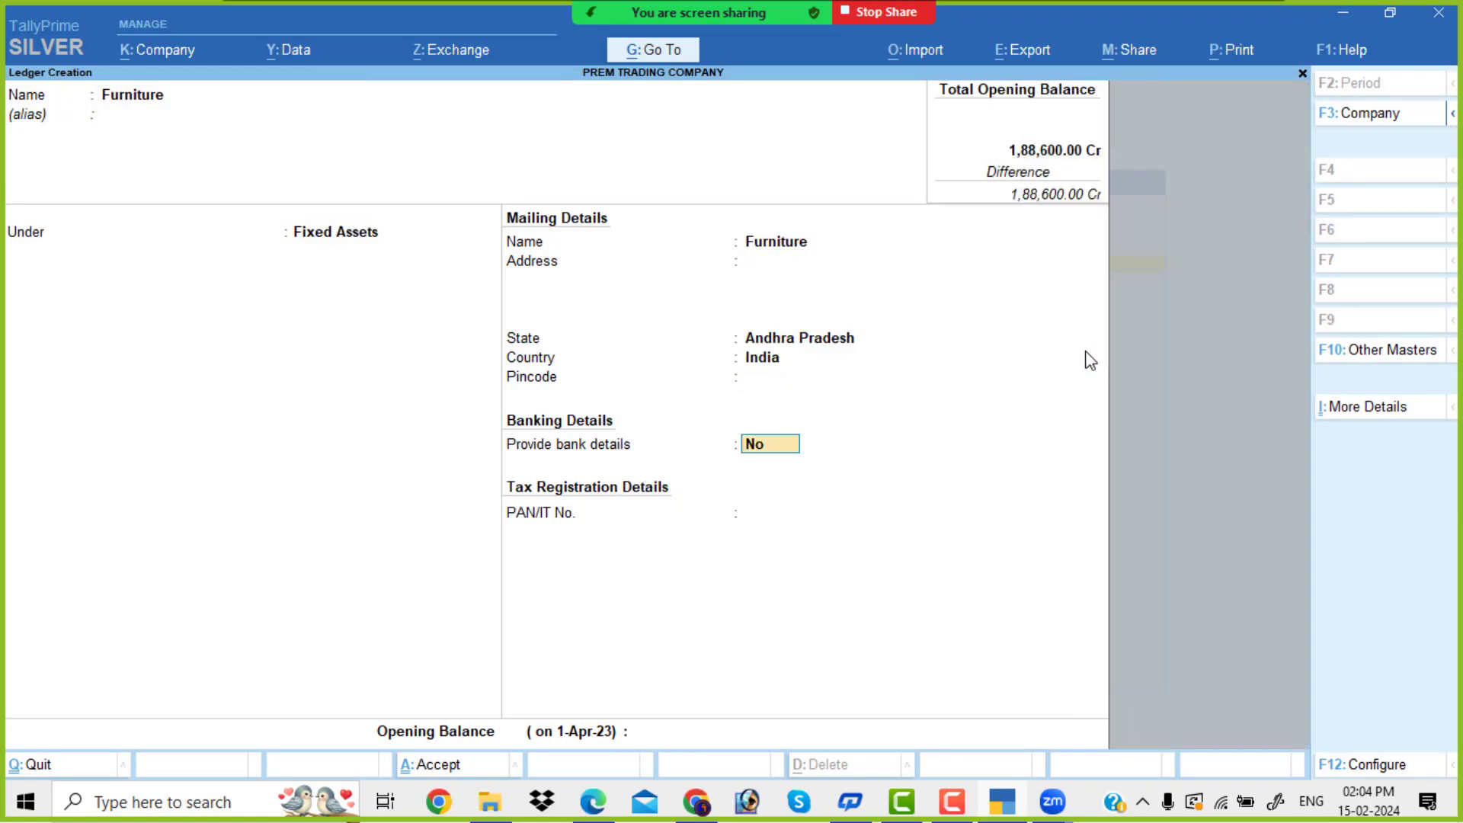
{"action": "type", "text": "18000"}
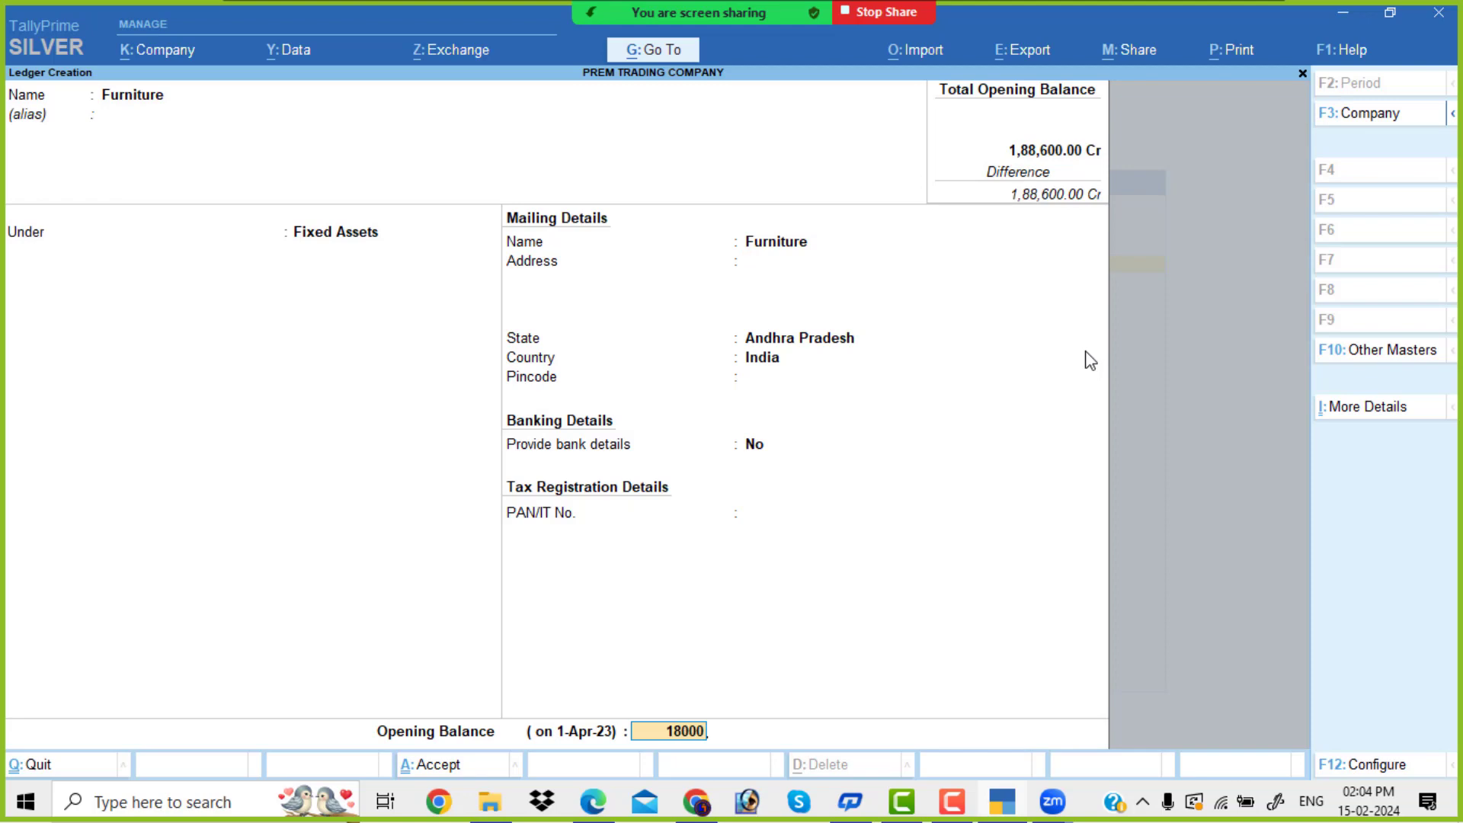
{"action": "key", "text": "Return"}
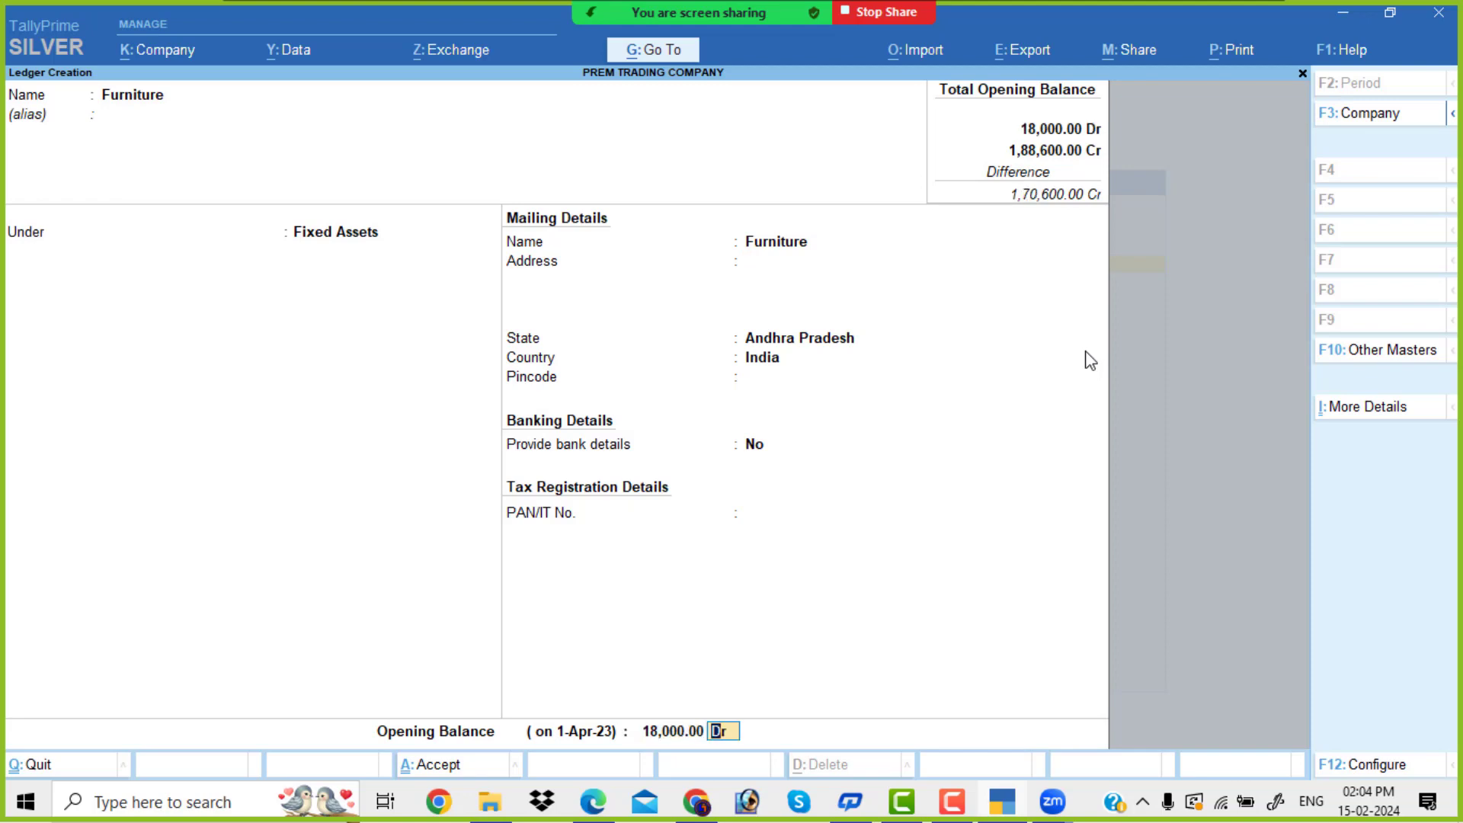
{"action": "key", "text": "Return"}
{"action": "key", "text": "Return"}
Name the new ledger Computer and keep it under the Fixed Assets group.
{"action": "type", "text": "Co"}
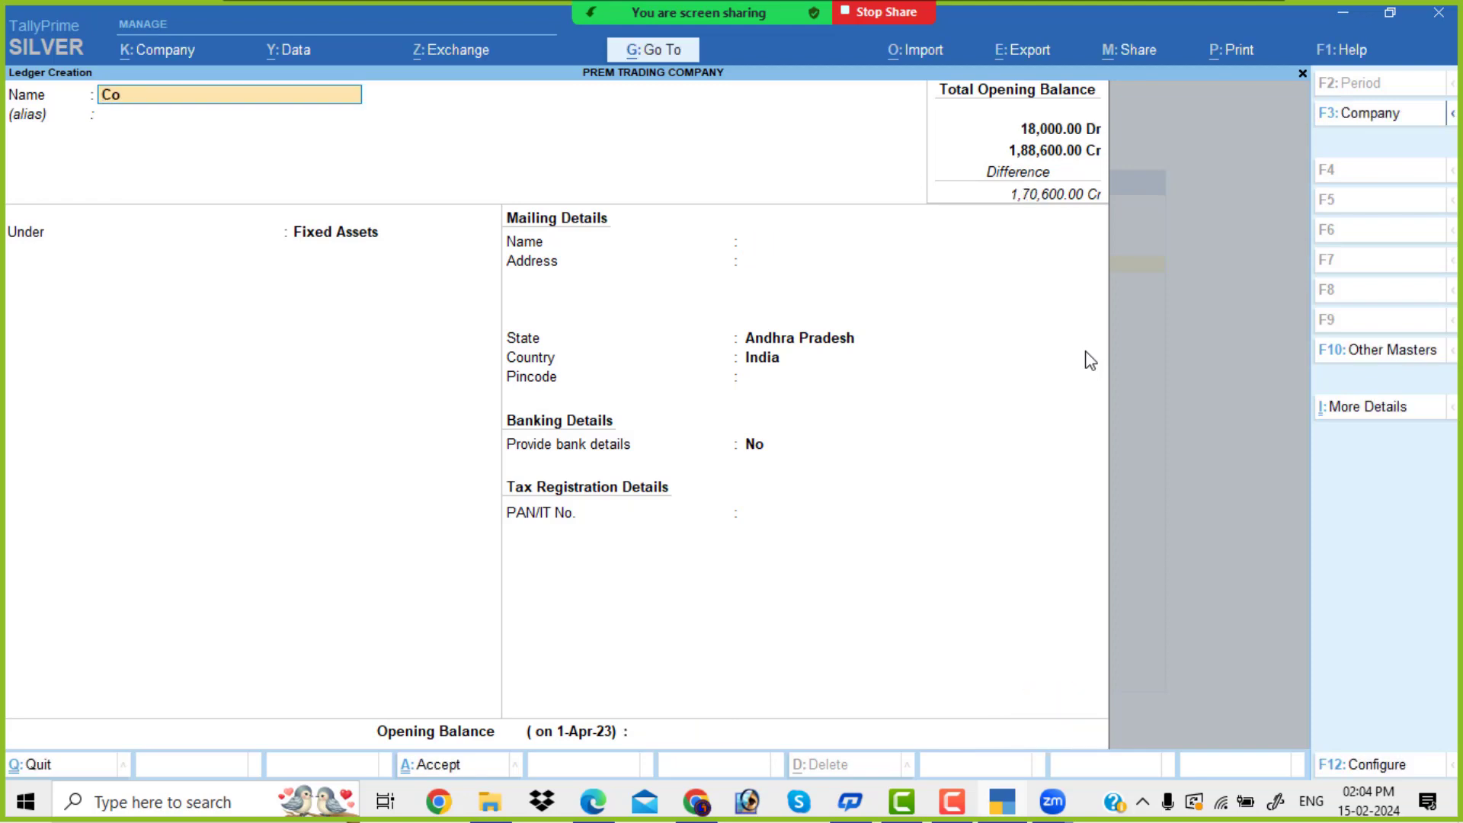
{"action": "type", "text": "mputer"}
{"action": "key", "text": "Return"}
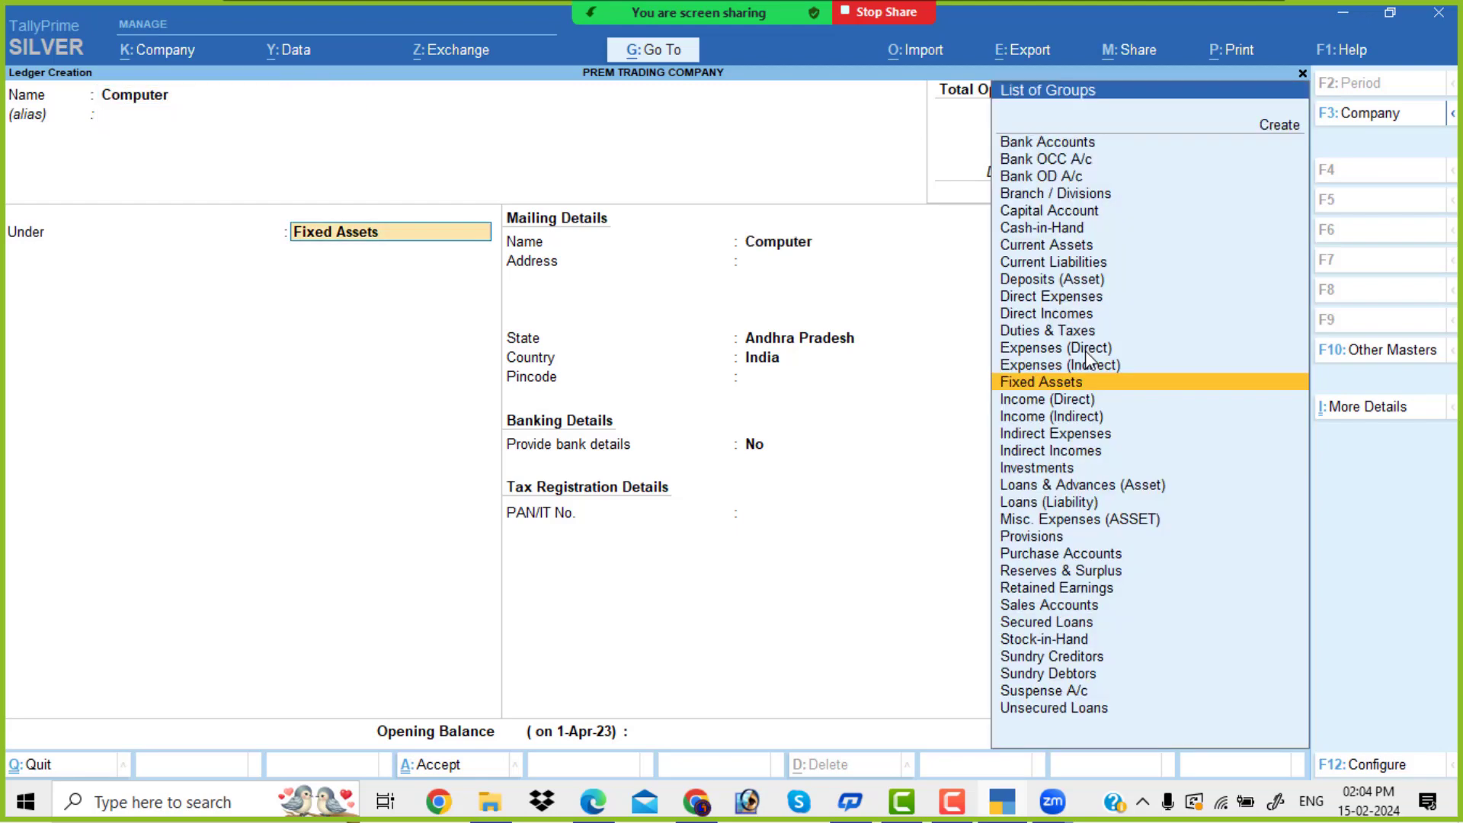
{"action": "key", "text": "Return"}
Keep the Computer ledger's details at their defaults, check its amount in the PDF, set the opening balance to 30,000 Dr and save it.
{"action": "key", "text": "Return"}
{"action": "key", "text": "Return"}
{"action": "key", "text": "Return"}
{"action": "key", "text": "Return"}
{"action": "key", "text": "Return"}
{"action": "key", "text": "Return"}
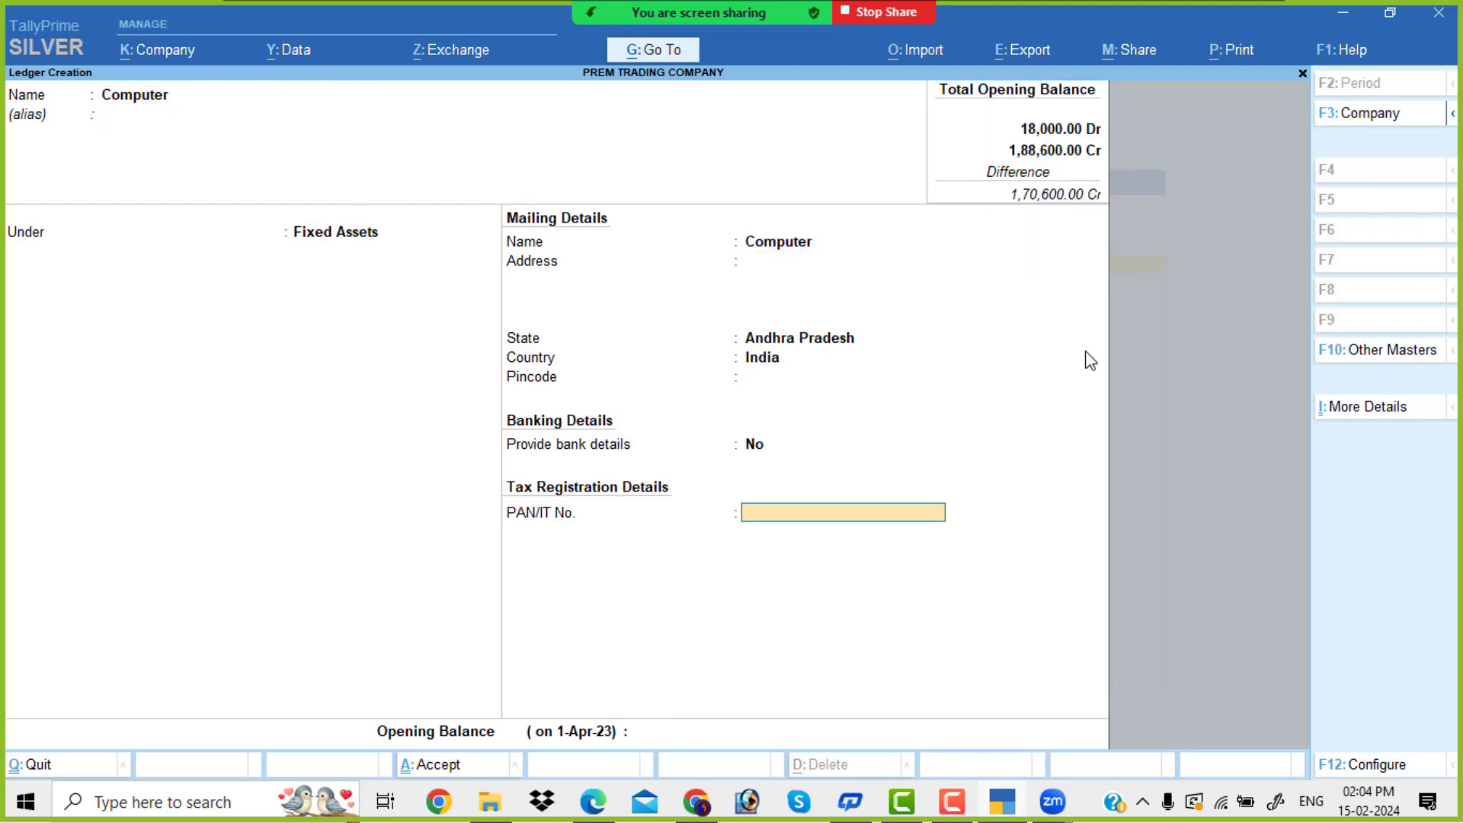
{"action": "key", "text": "Return"}
{"action": "key", "text": "alt+Tab"}
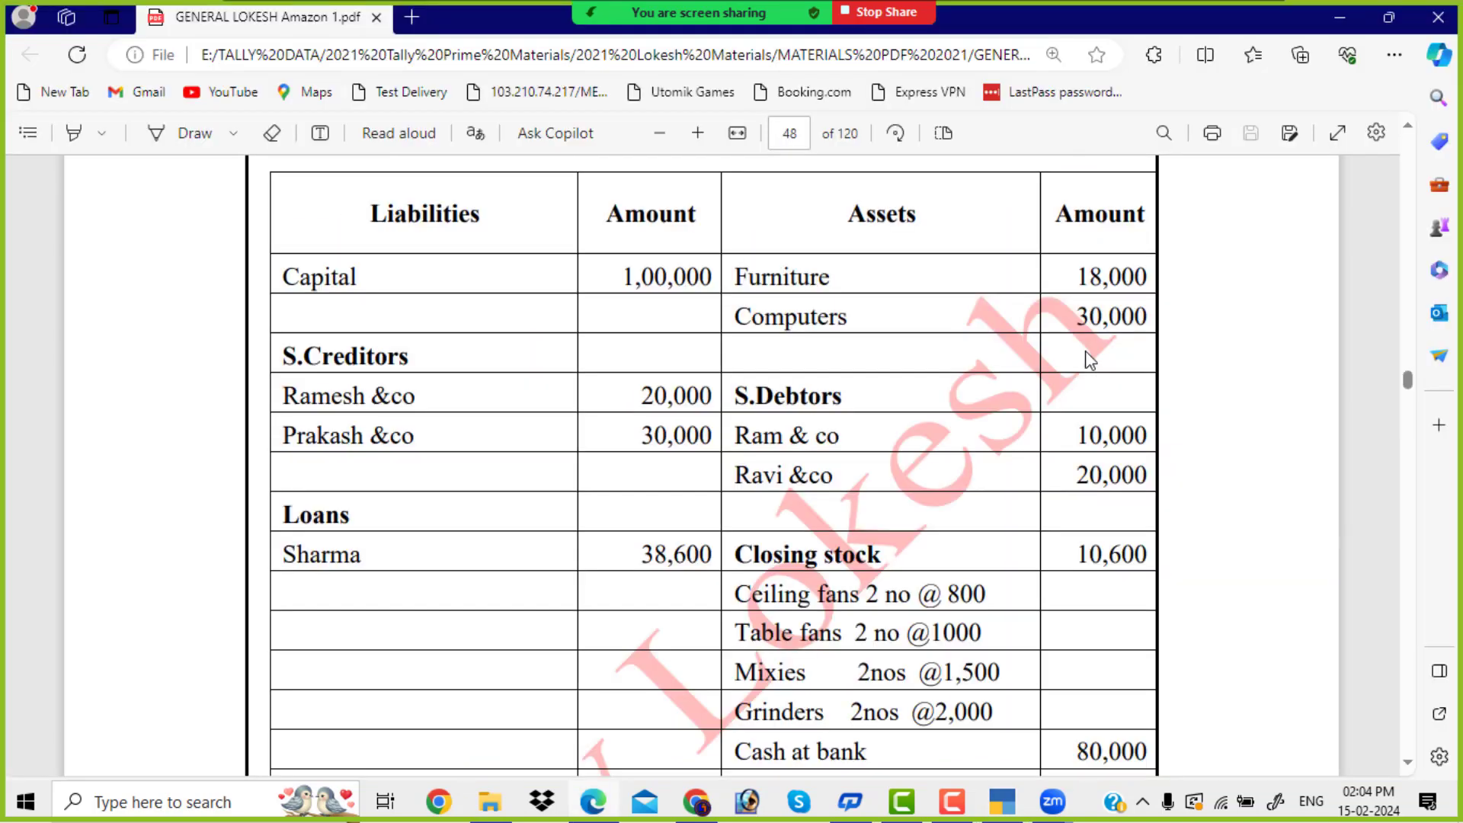
{"action": "key", "text": "alt+Tab"}
{"action": "type", "text": "30000"}
{"action": "key", "text": "Return"}
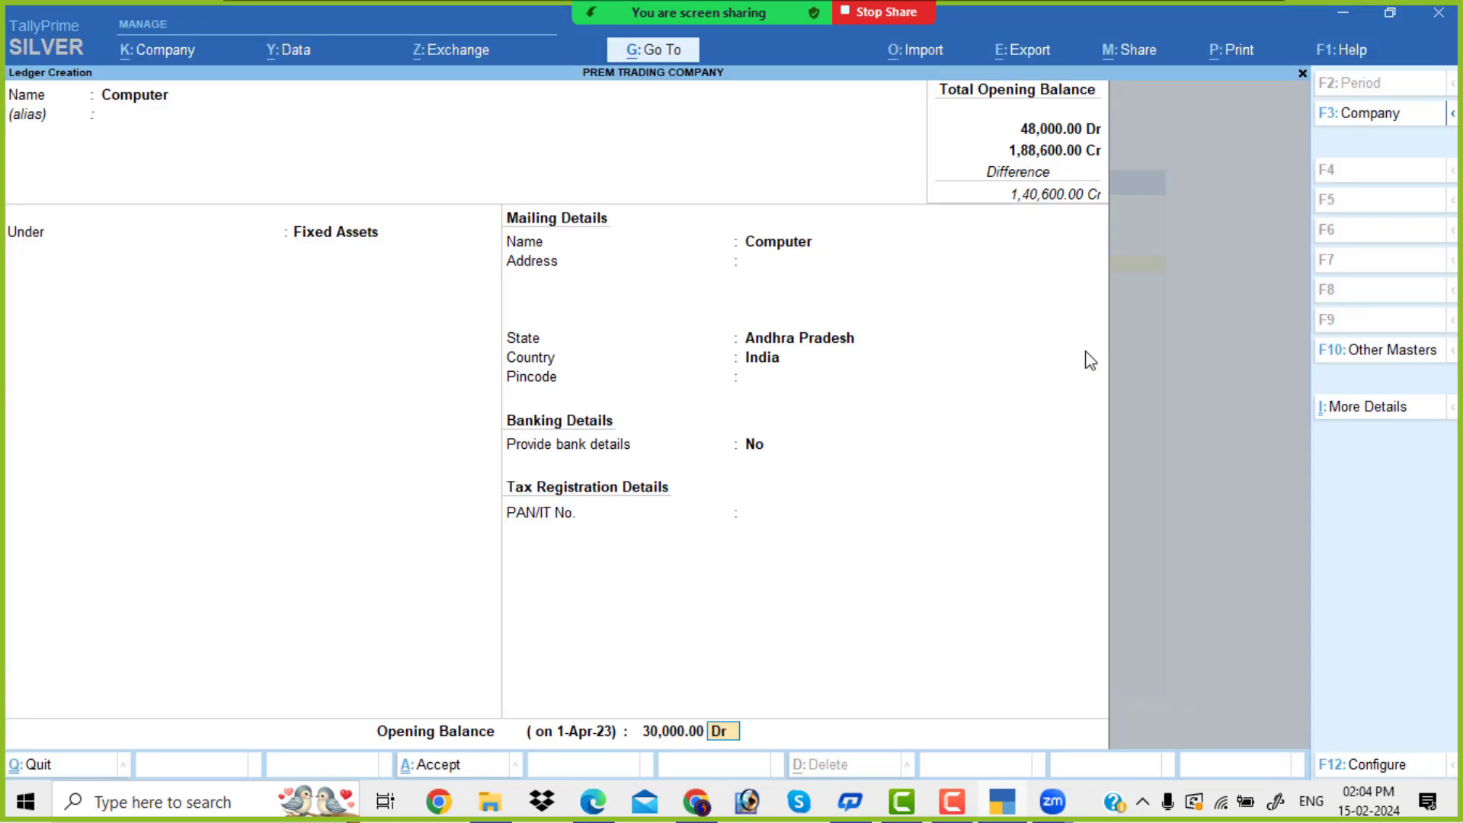
{"action": "key", "text": "Return"}
{"action": "key", "text": "Return"}
Check the debtors in the PDF, name the new TallyPrime ledger Ram & Co and place it under the Sundry Debtors group.
{"action": "key", "text": "alt+Tab"}
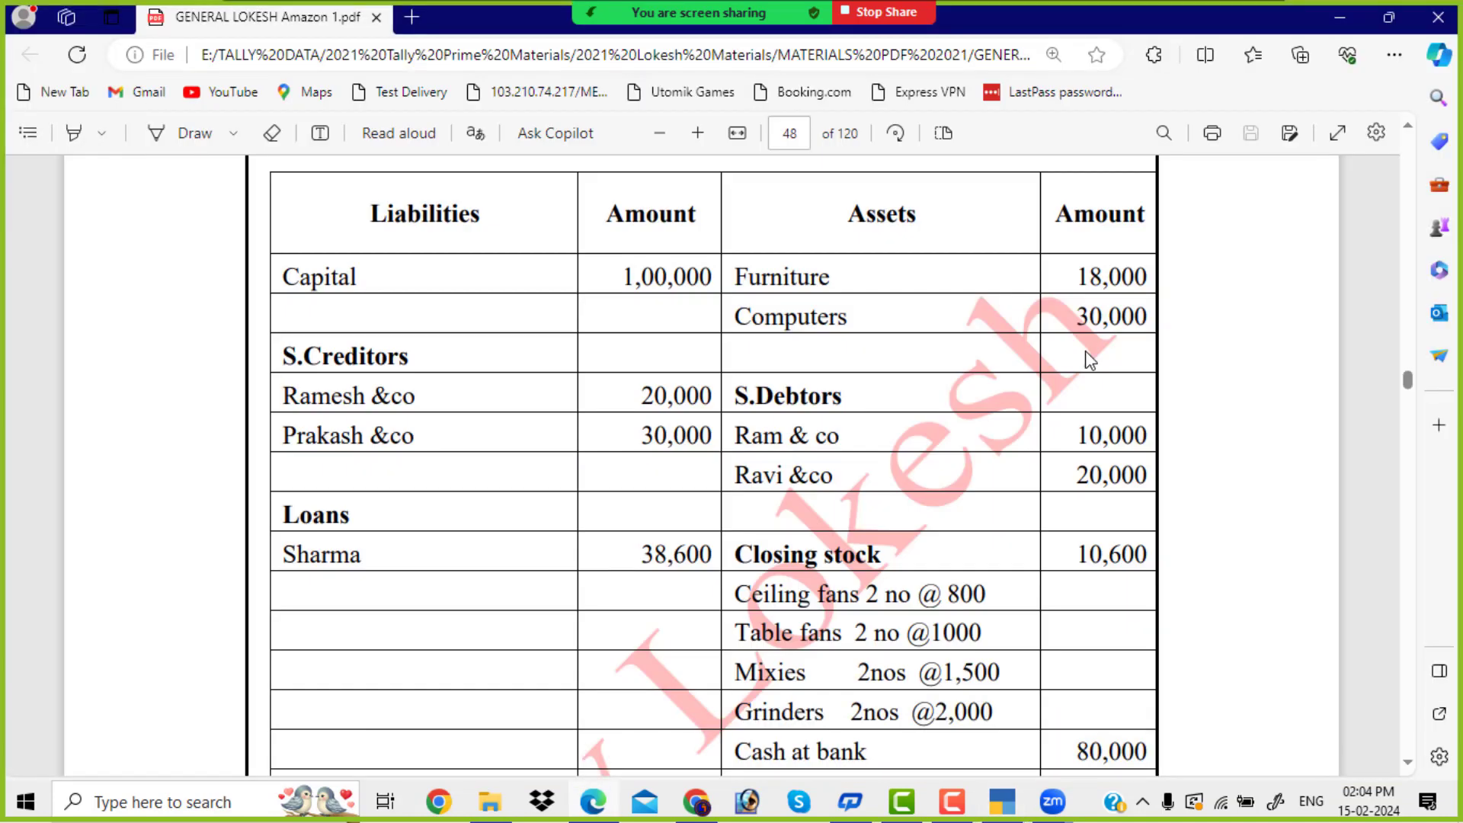
{"action": "scroll", "coordinate": [1062, 434], "scroll_direction": "down", "scroll_amount": 2}
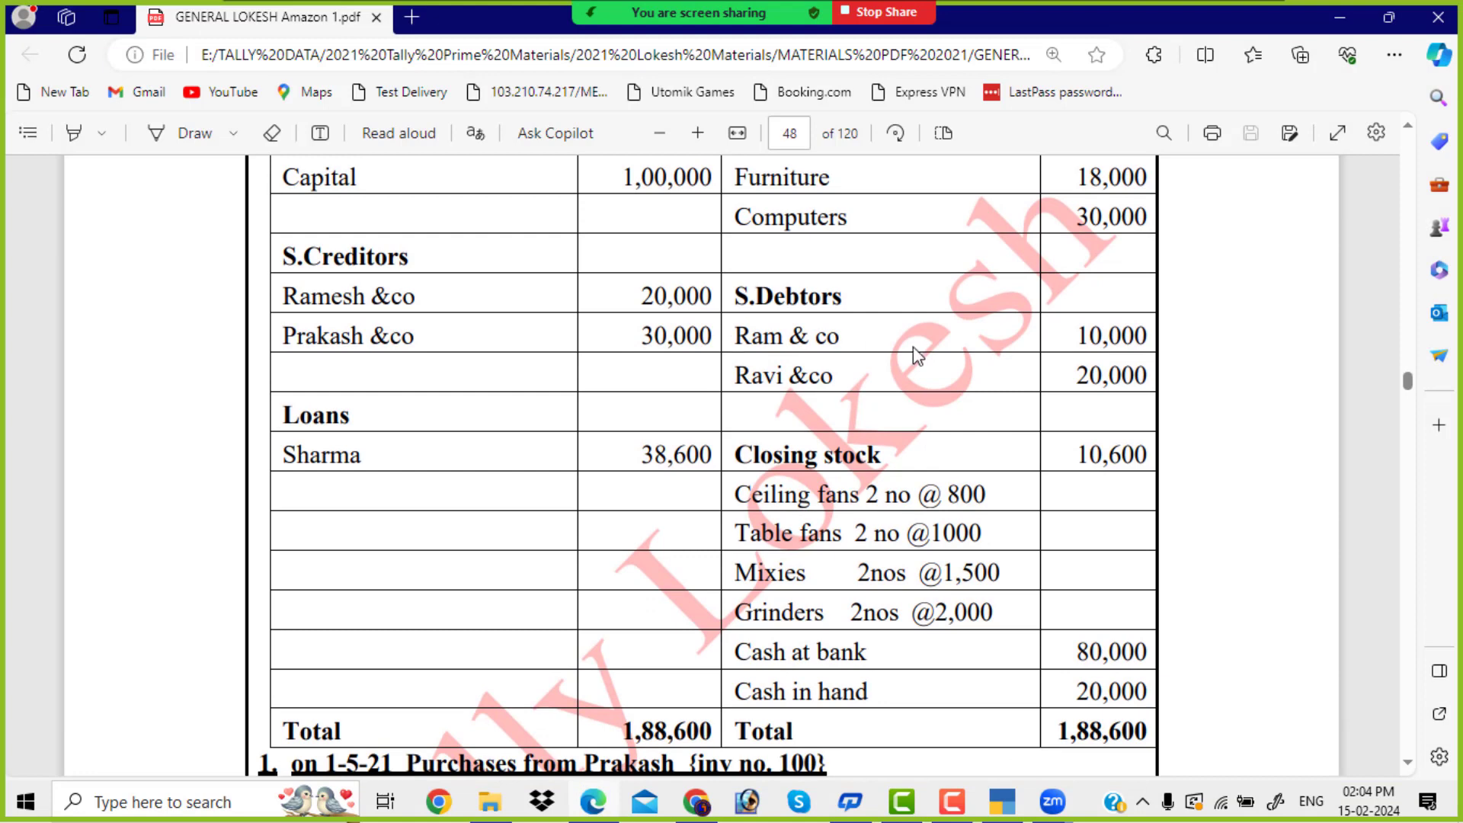
{"action": "key", "text": "alt+Tab"}
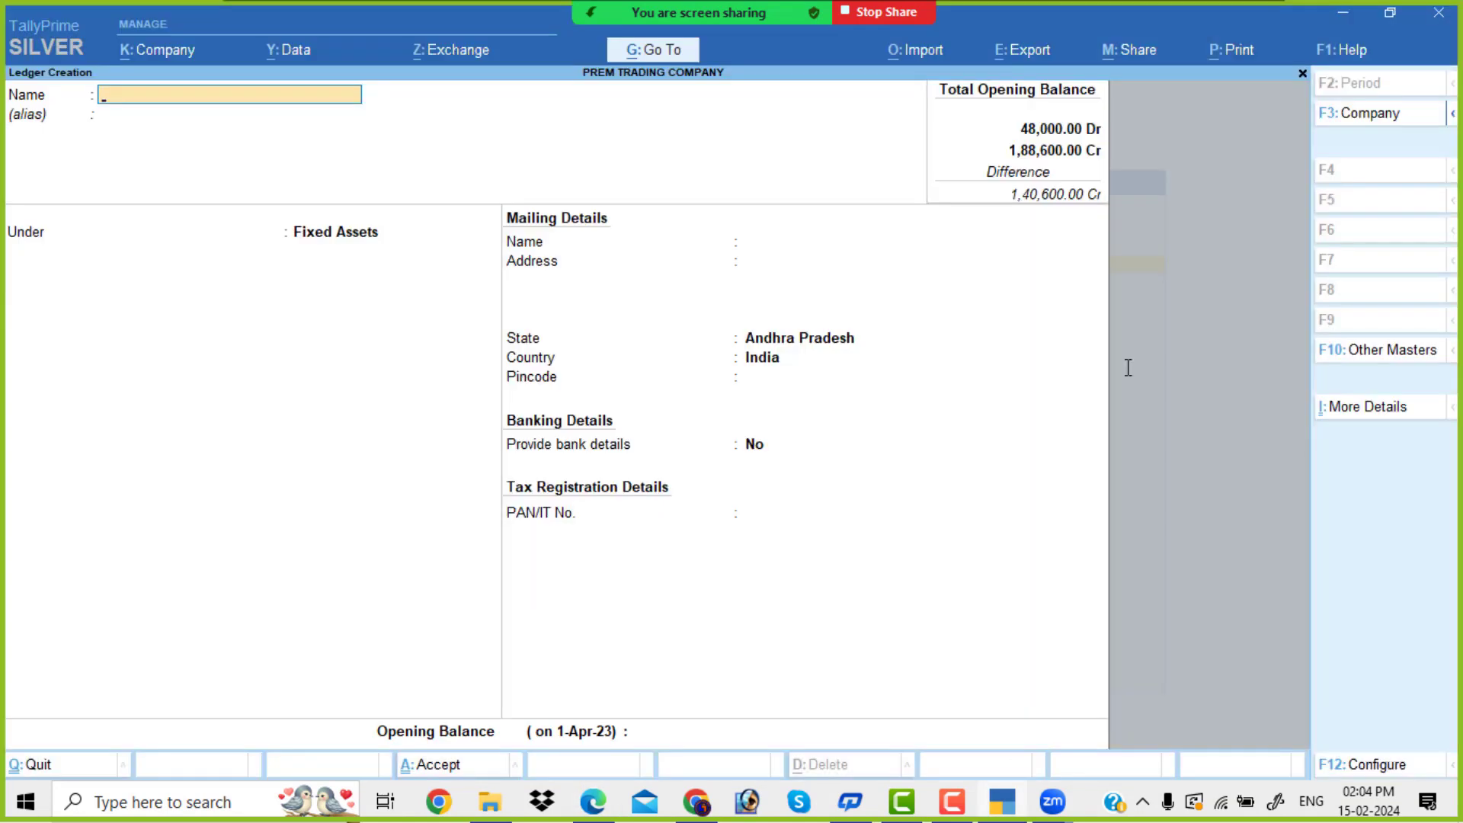
{"action": "type", "text": "Ram & Co"}
{"action": "key", "text": "Return"}
{"action": "key", "text": "Return"}
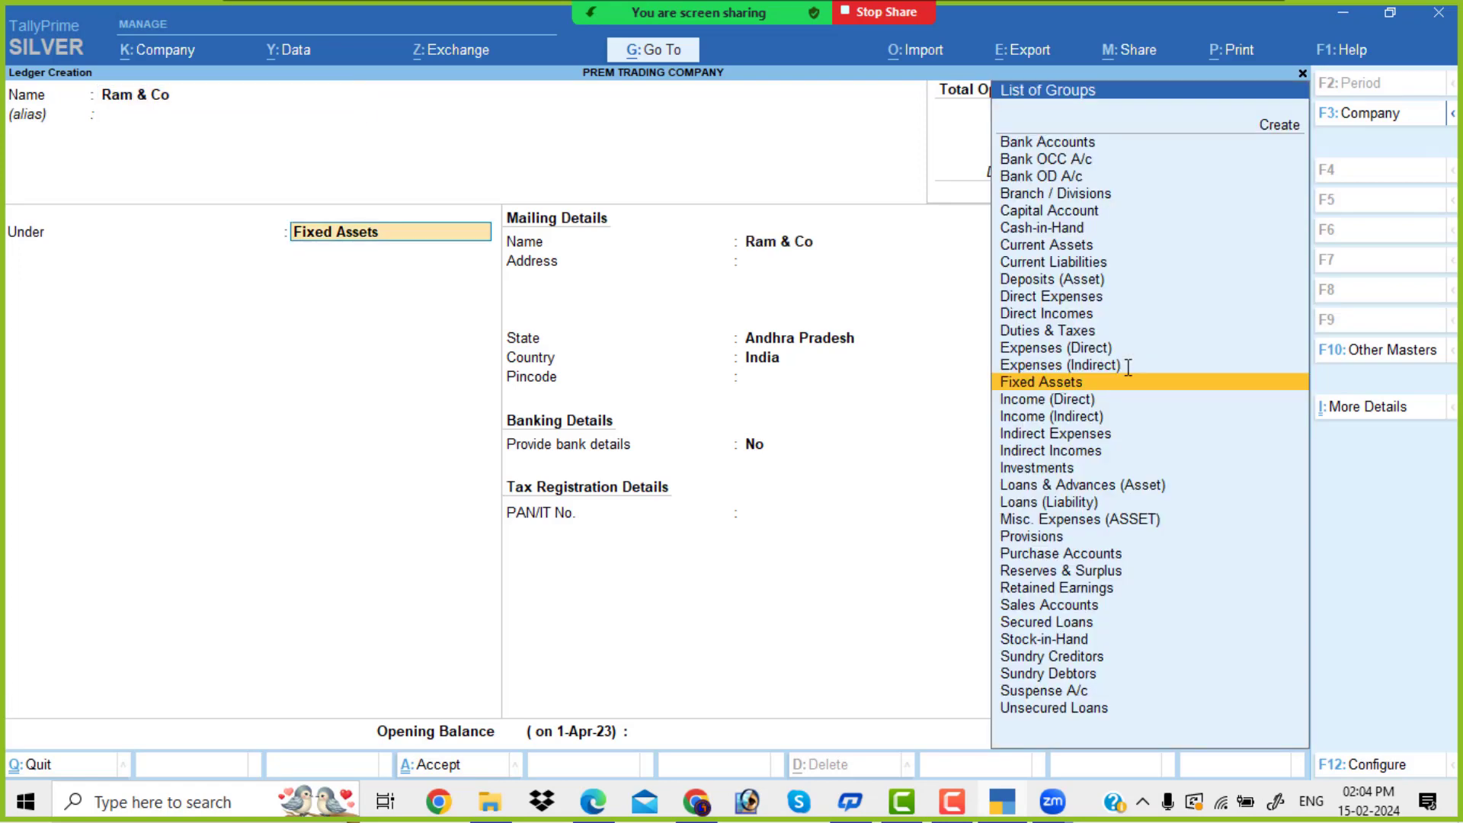
{"action": "type", "text": "Sun"}
{"action": "key", "text": "Down"}
{"action": "key", "text": "Down"}
{"action": "key", "text": "Return"}
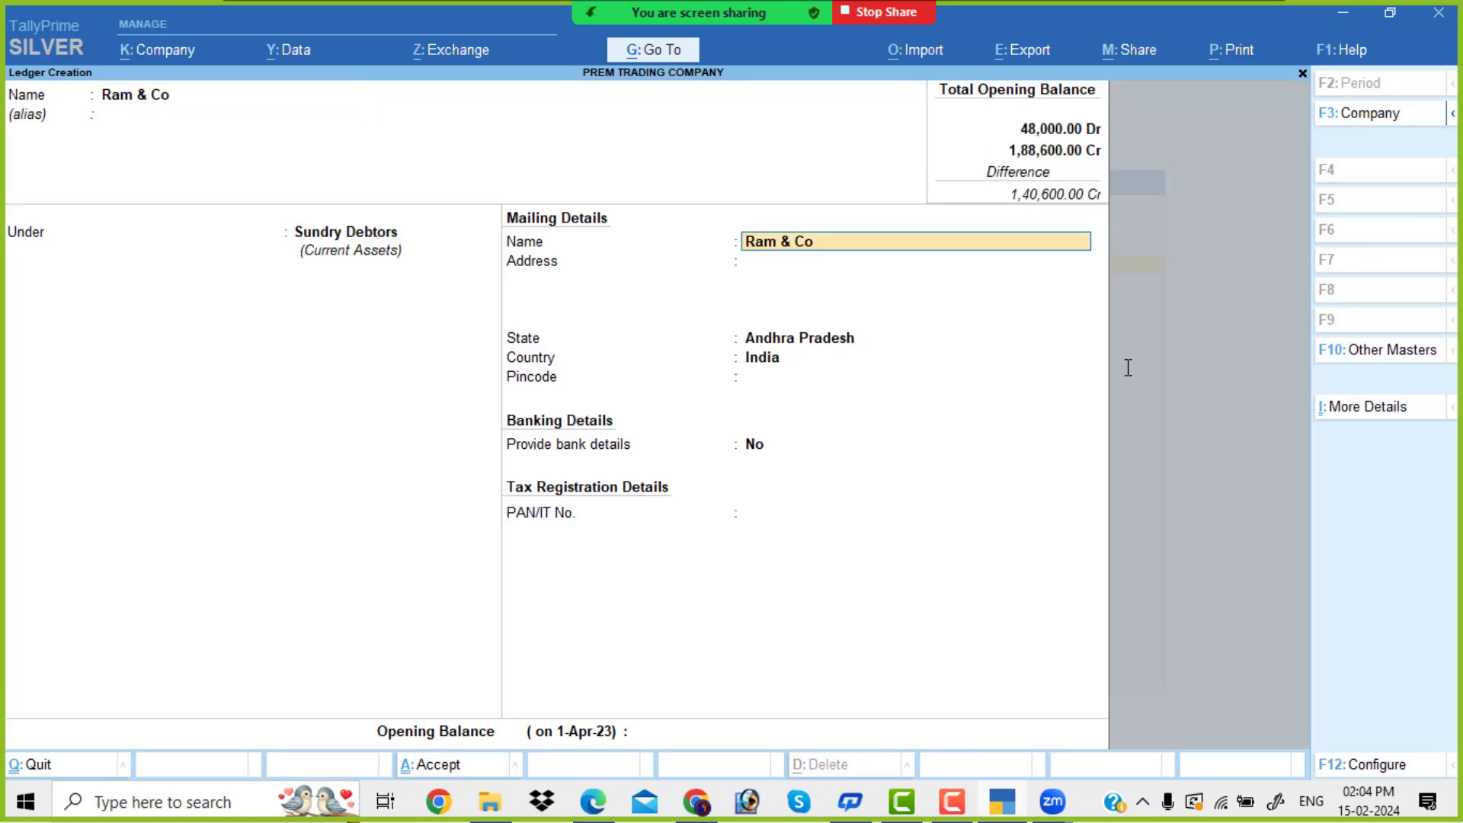
Keep the Ram & Co details at their defaults, check its amount in the PDF, set the opening balance to 10,000 Dr and save it.
{"action": "key", "text": "Return"}
{"action": "key", "text": "Return"}
{"action": "key", "text": "Return"}
{"action": "key", "text": "Return"}
{"action": "key", "text": "Return"}
{"action": "key", "text": "Return"}
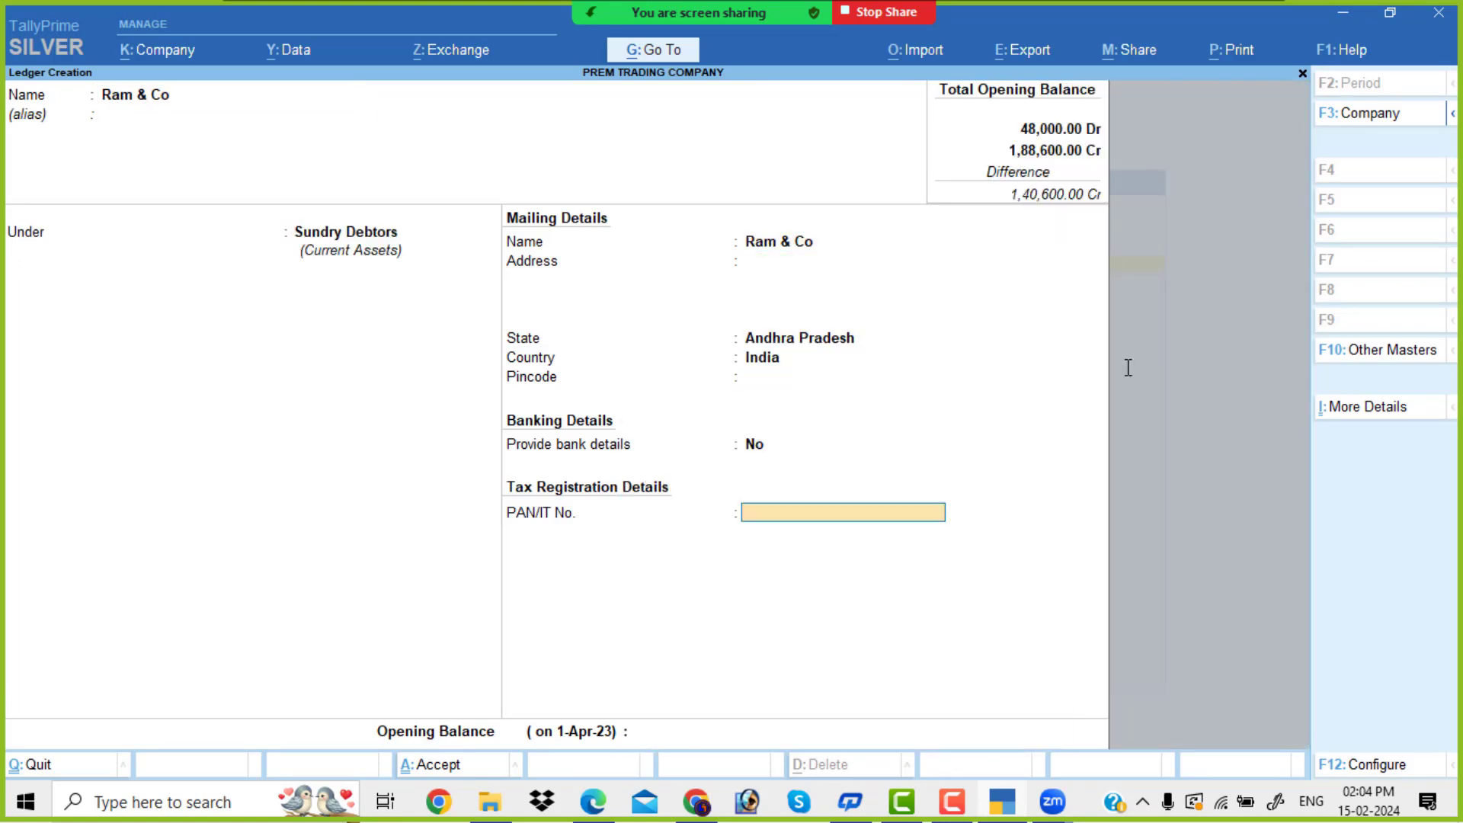
{"action": "key", "text": "alt+Tab"}
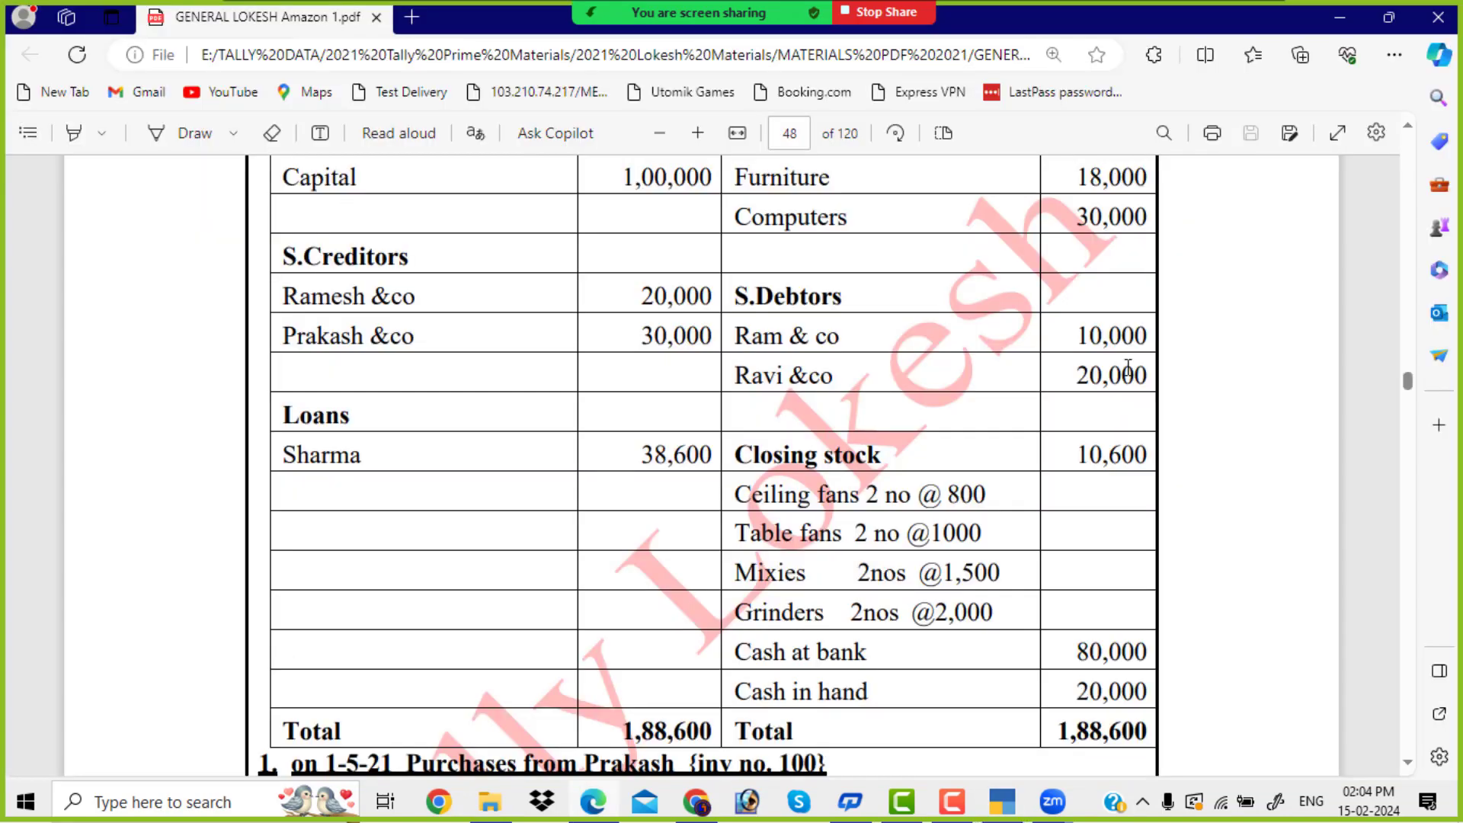
{"action": "key", "text": "alt+Tab"}
{"action": "type", "text": "10,000"}
{"action": "key", "text": "Return"}
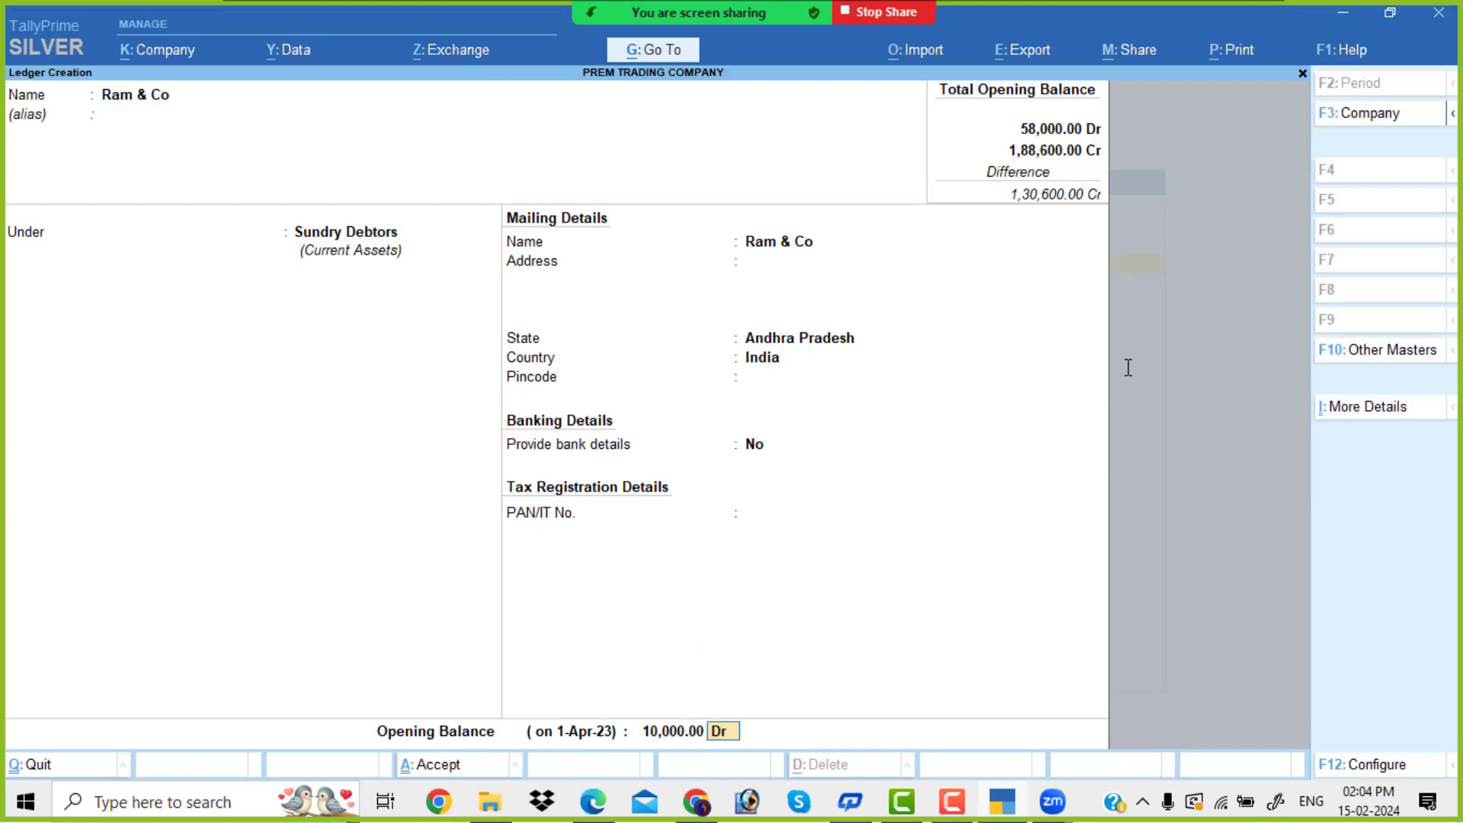
{"action": "key", "text": "Return"}
{"action": "key", "text": "Return"}
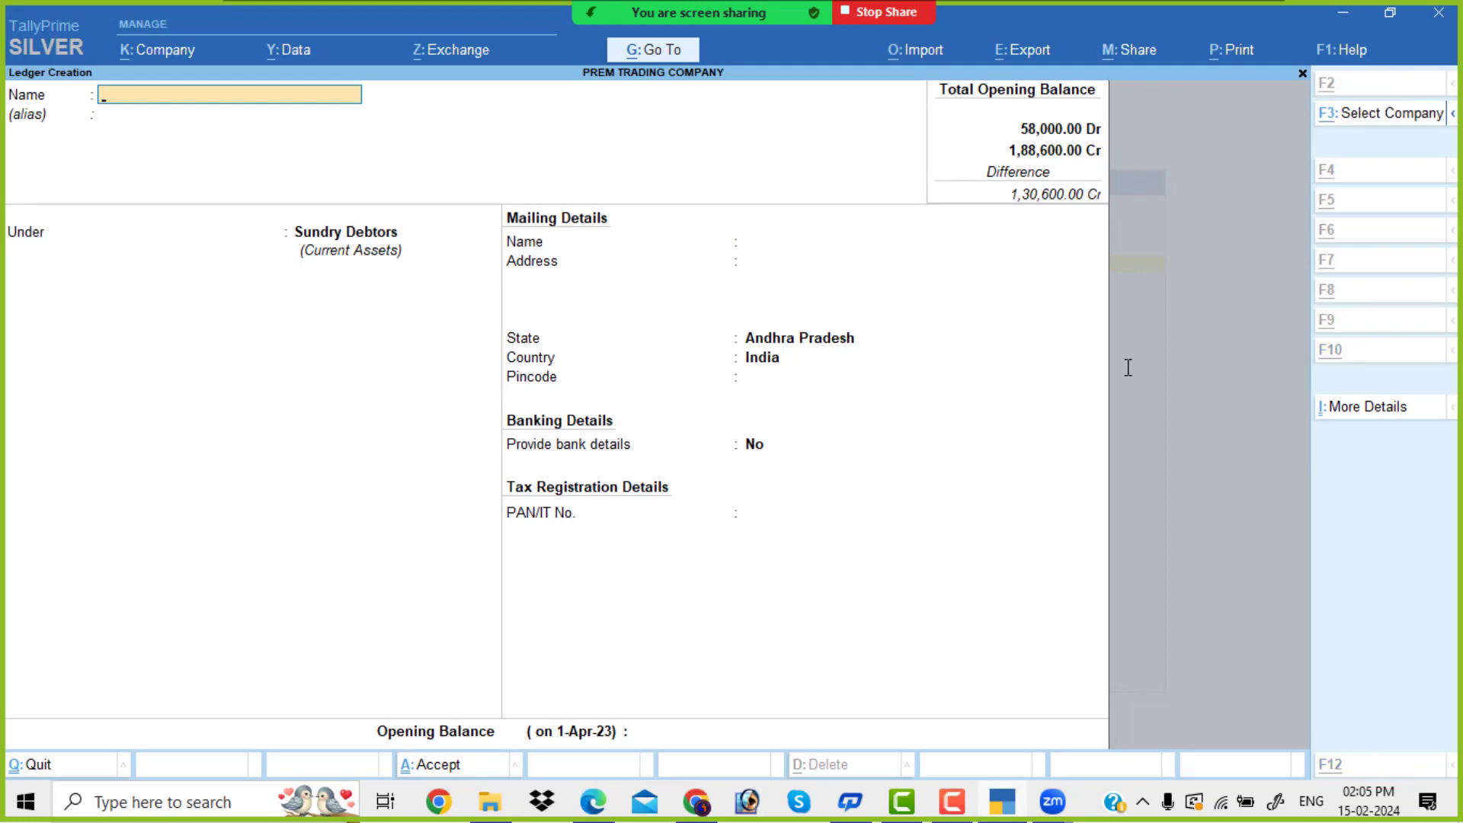
Name the new ledger Ravi & Co under the Sundry Debtors group and admit the waiting participant to the meeting.
{"action": "key", "text": "alt+Tab"}
{"action": "key", "text": "alt+Tab"}
{"action": "type", "text": "R"}
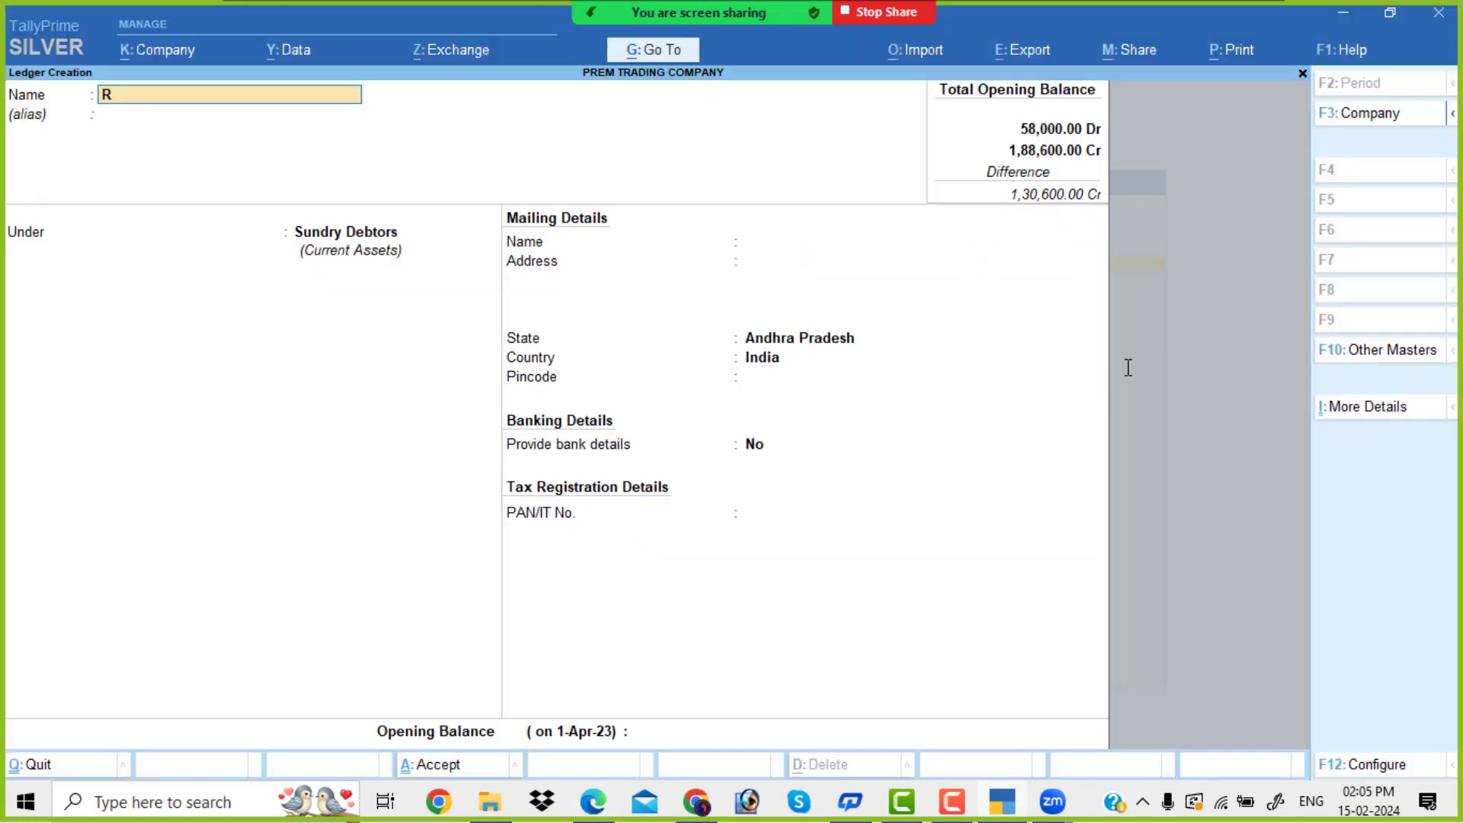
{"action": "type", "text": "avi & Co"}
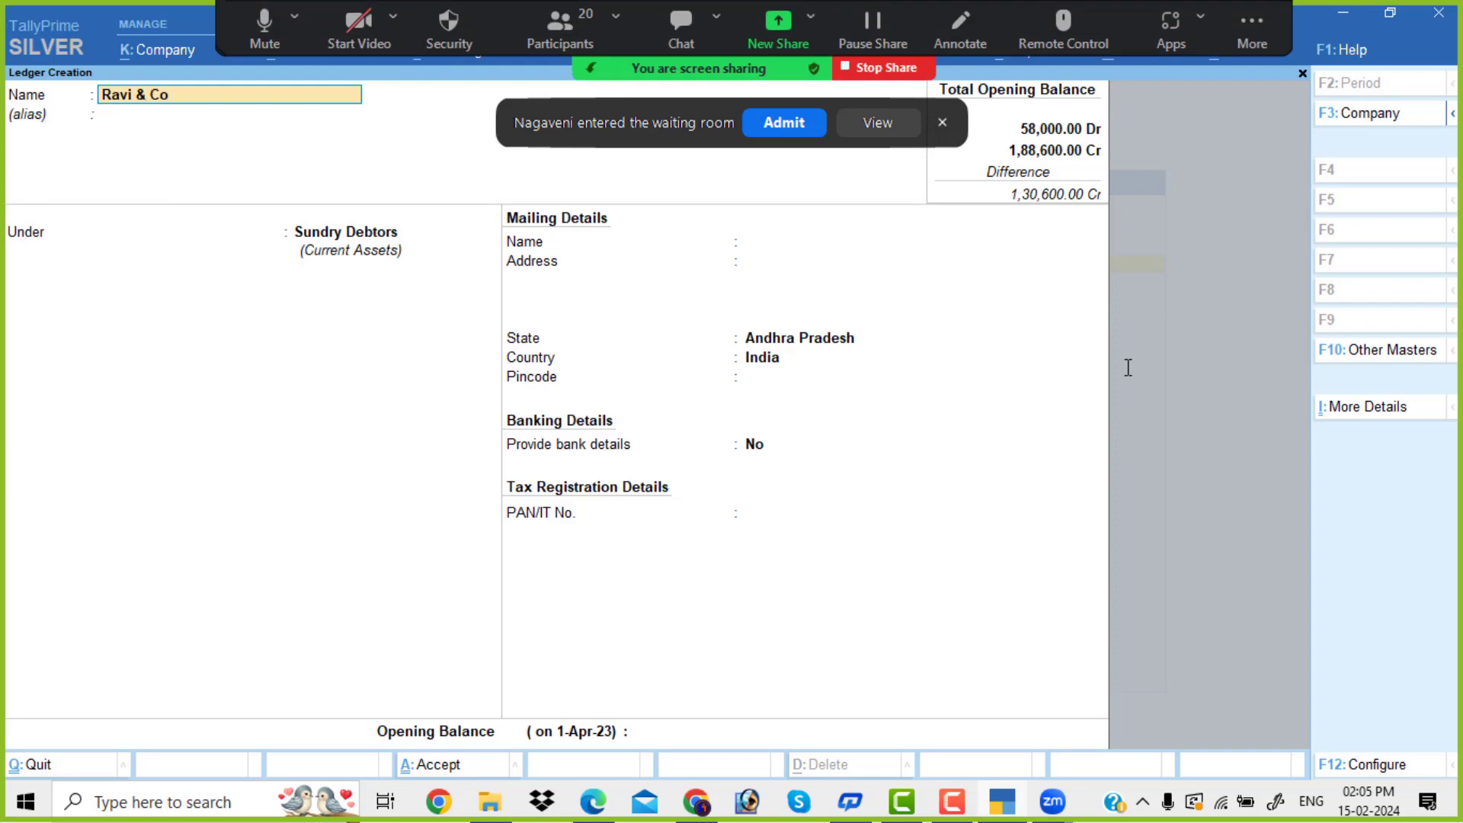
{"action": "left_click", "coordinate": [803, 122]}
{"action": "key", "text": "Return"}
{"action": "key", "text": "Return"}
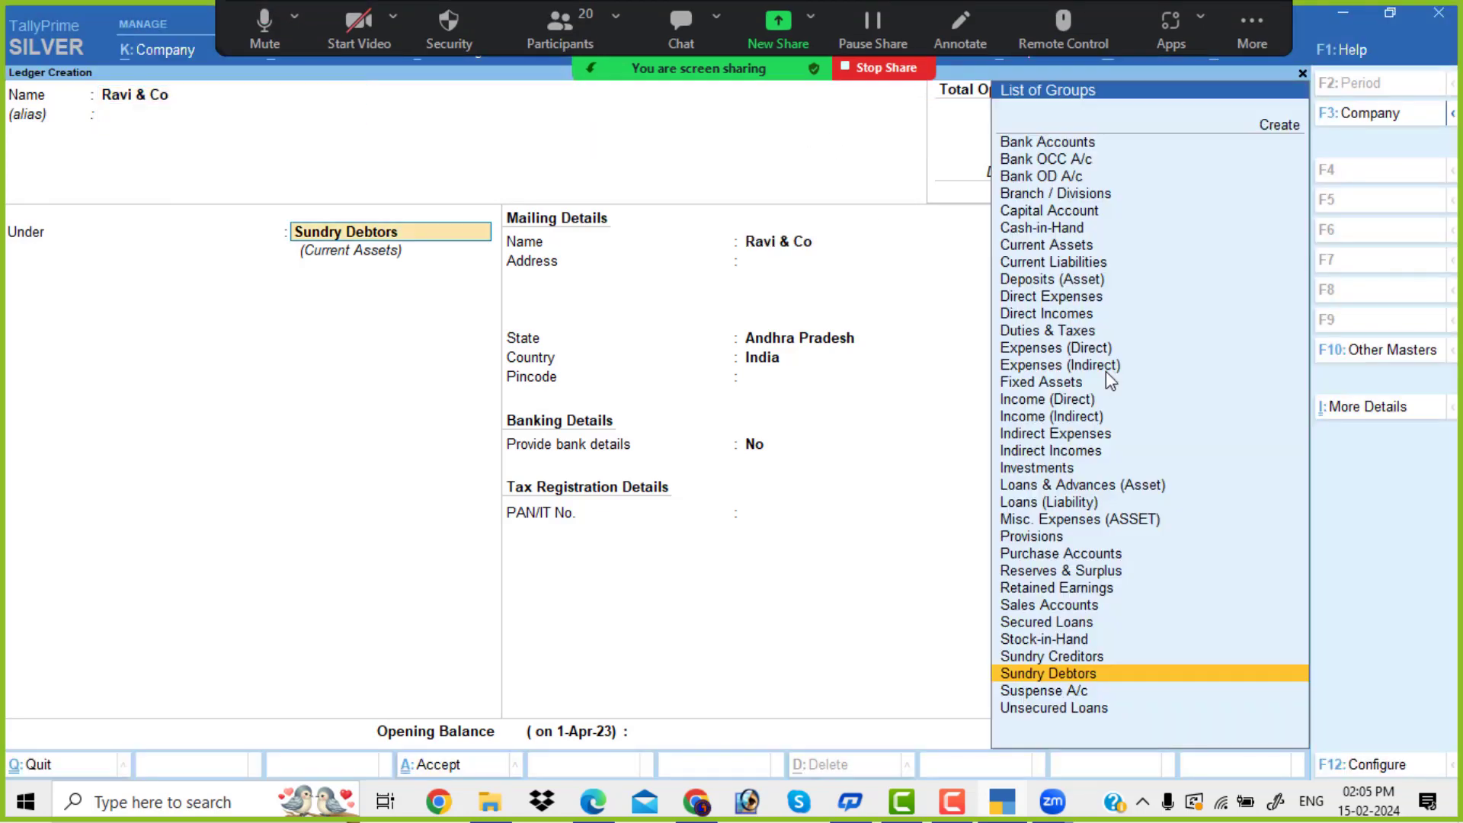
{"action": "key", "text": "Return"}
Keep the Ravi & Co details at their defaults, check its amount in the PDF, set the opening balance to 20,000 Dr and save it.
{"action": "key", "text": "Return"}
{"action": "key", "text": "Return"}
{"action": "key", "text": "Return"}
{"action": "key", "text": "Return"}
{"action": "key", "text": "Return"}
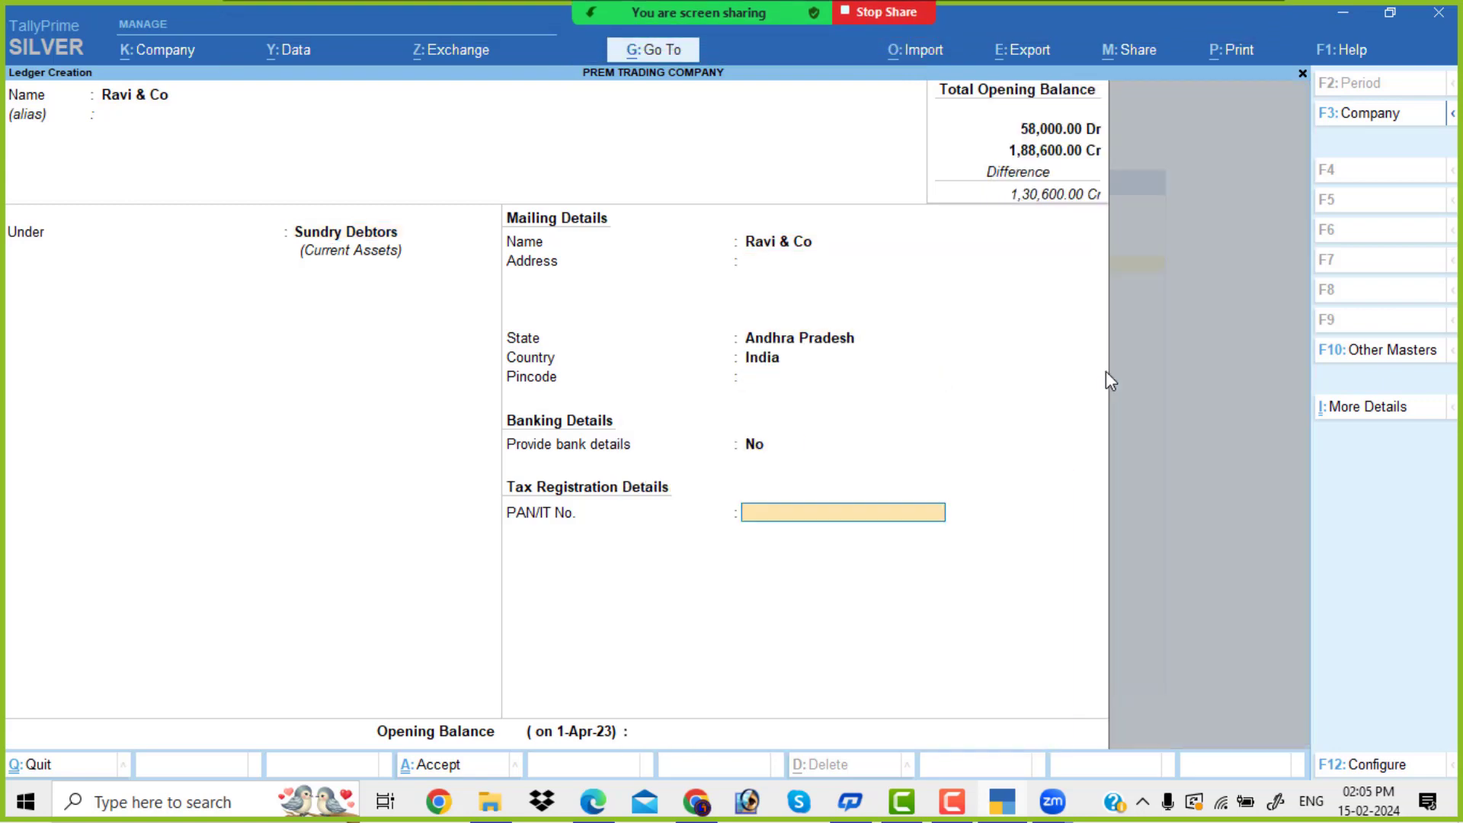
{"action": "key", "text": "Return"}
{"action": "key", "text": "alt+Tab"}
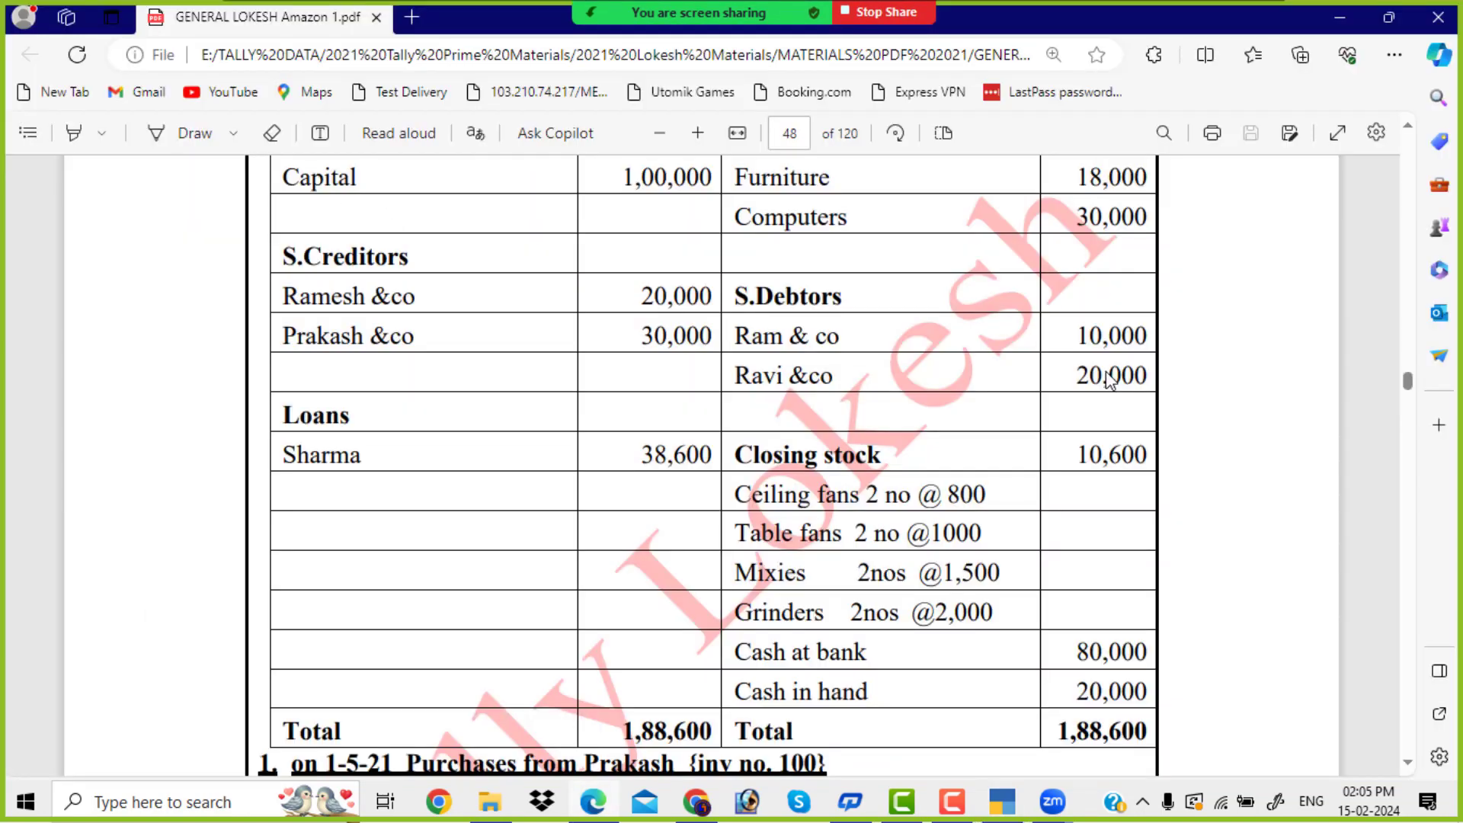
{"action": "key", "text": "alt+Tab"}
{"action": "type", "text": "20000"}
{"action": "key", "text": "Return"}
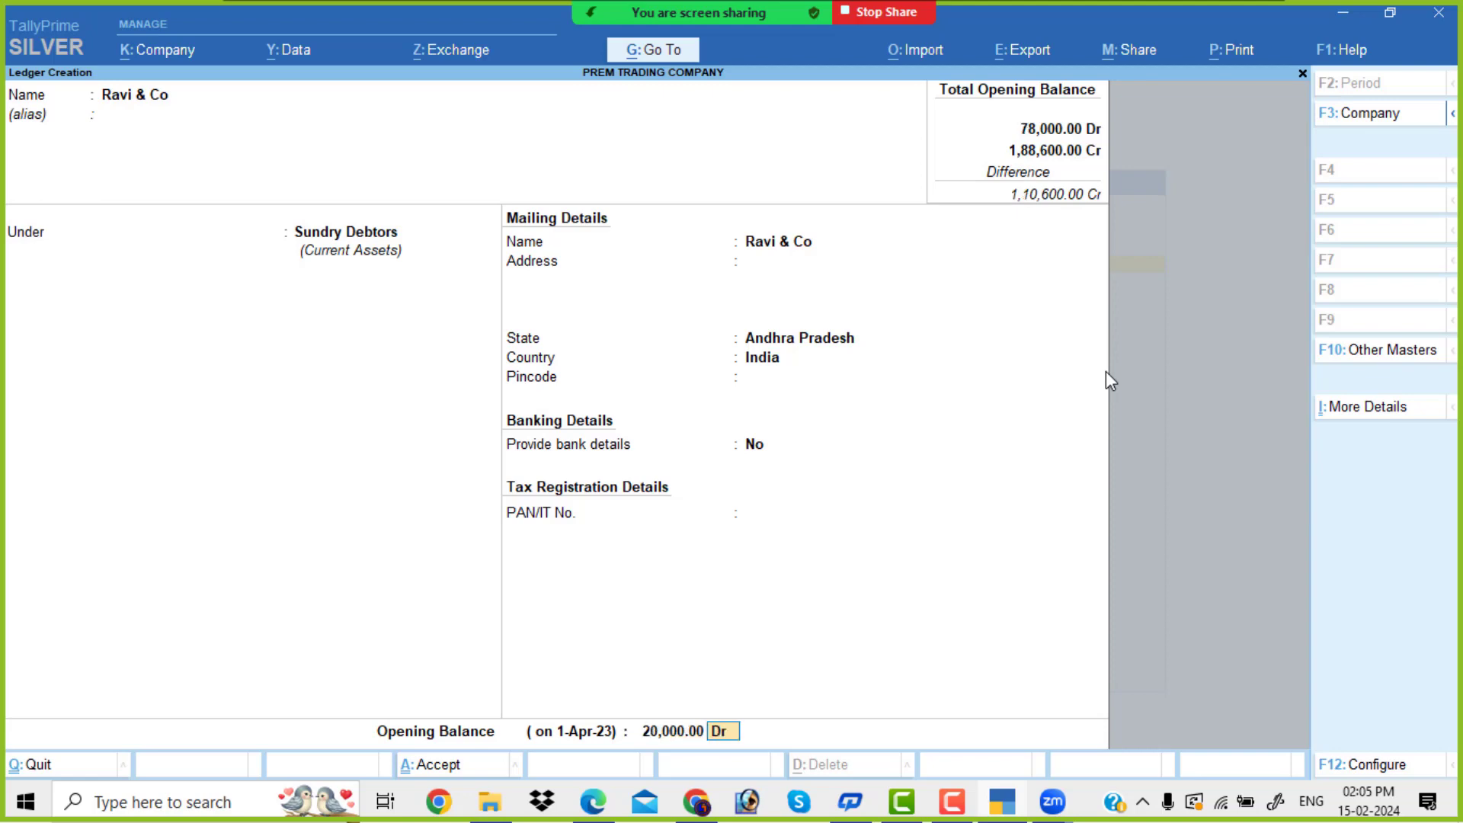
{"action": "key", "text": "Return"}
{"action": "key", "text": "Return"}
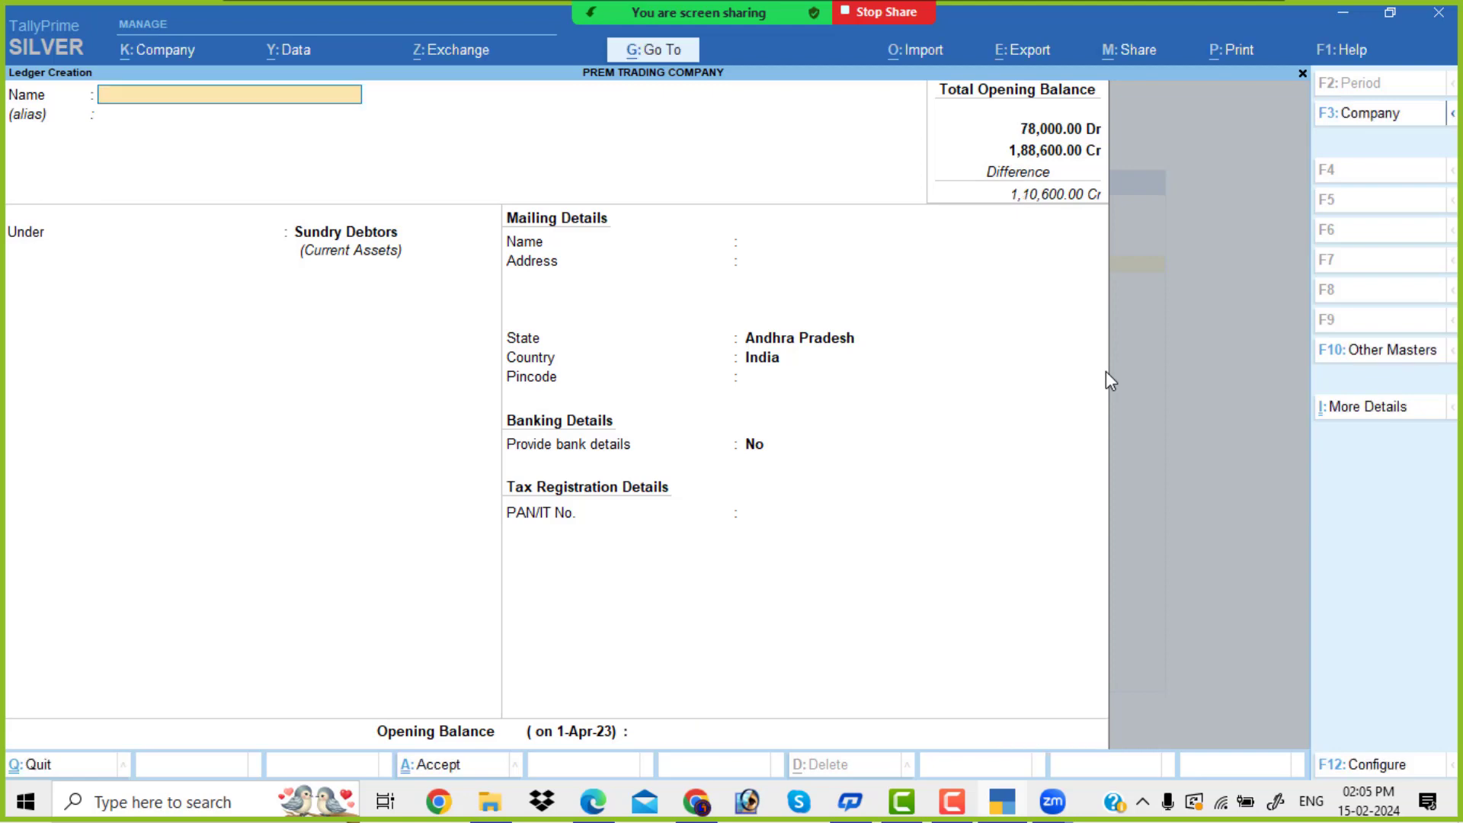
Check the closing stock and cash entries in the PDF, name the new TallyPrime ledger Sbi Bank and place it under Bank Accounts.
{"action": "key", "text": "alt+Tab"}
{"action": "scroll", "coordinate": [964, 461], "scroll_direction": "down", "scroll_amount": 3}
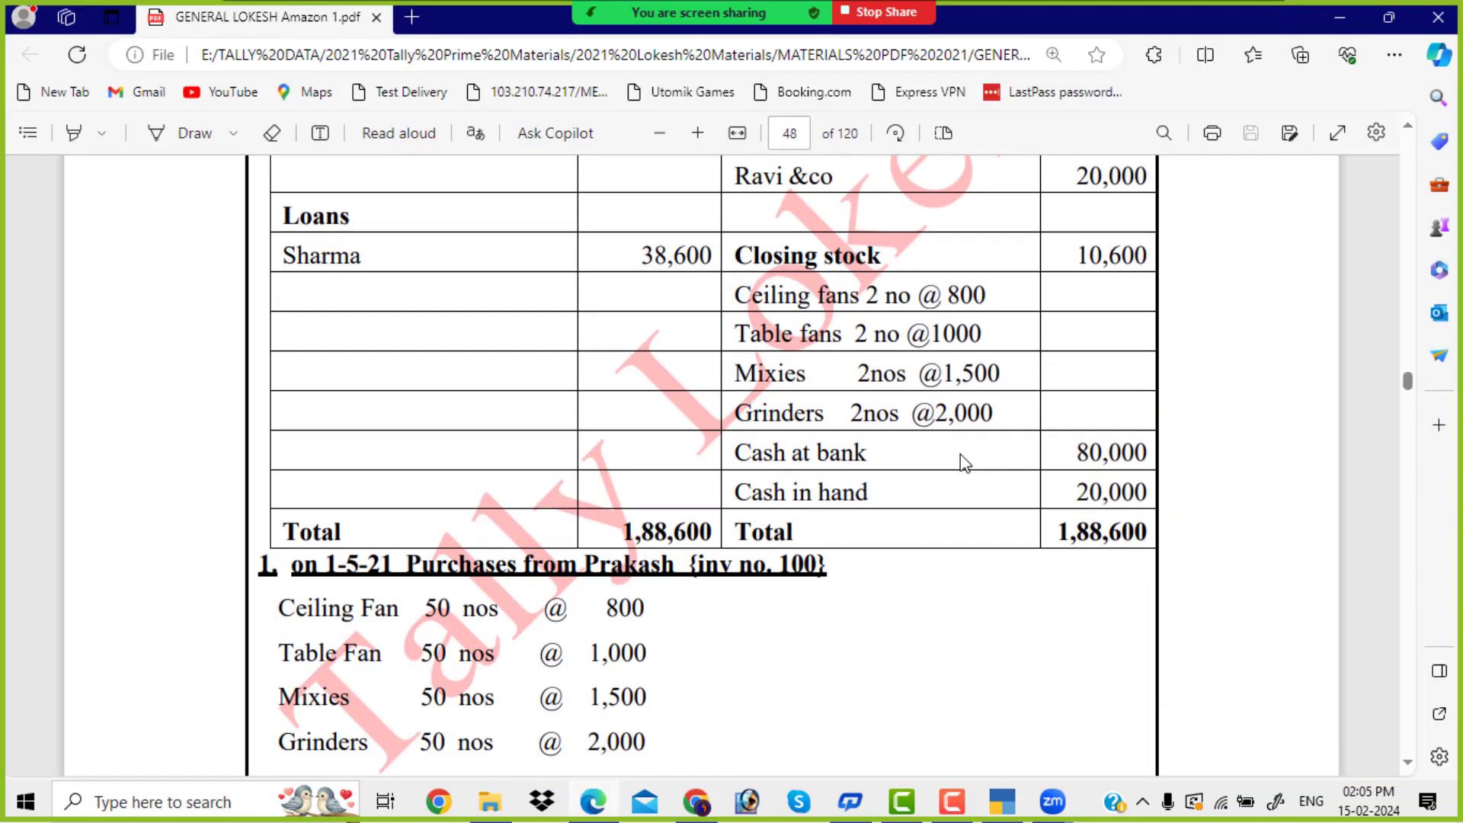
{"action": "left_click_drag", "start_coordinate": [734, 299], "coordinate": [993, 412]}
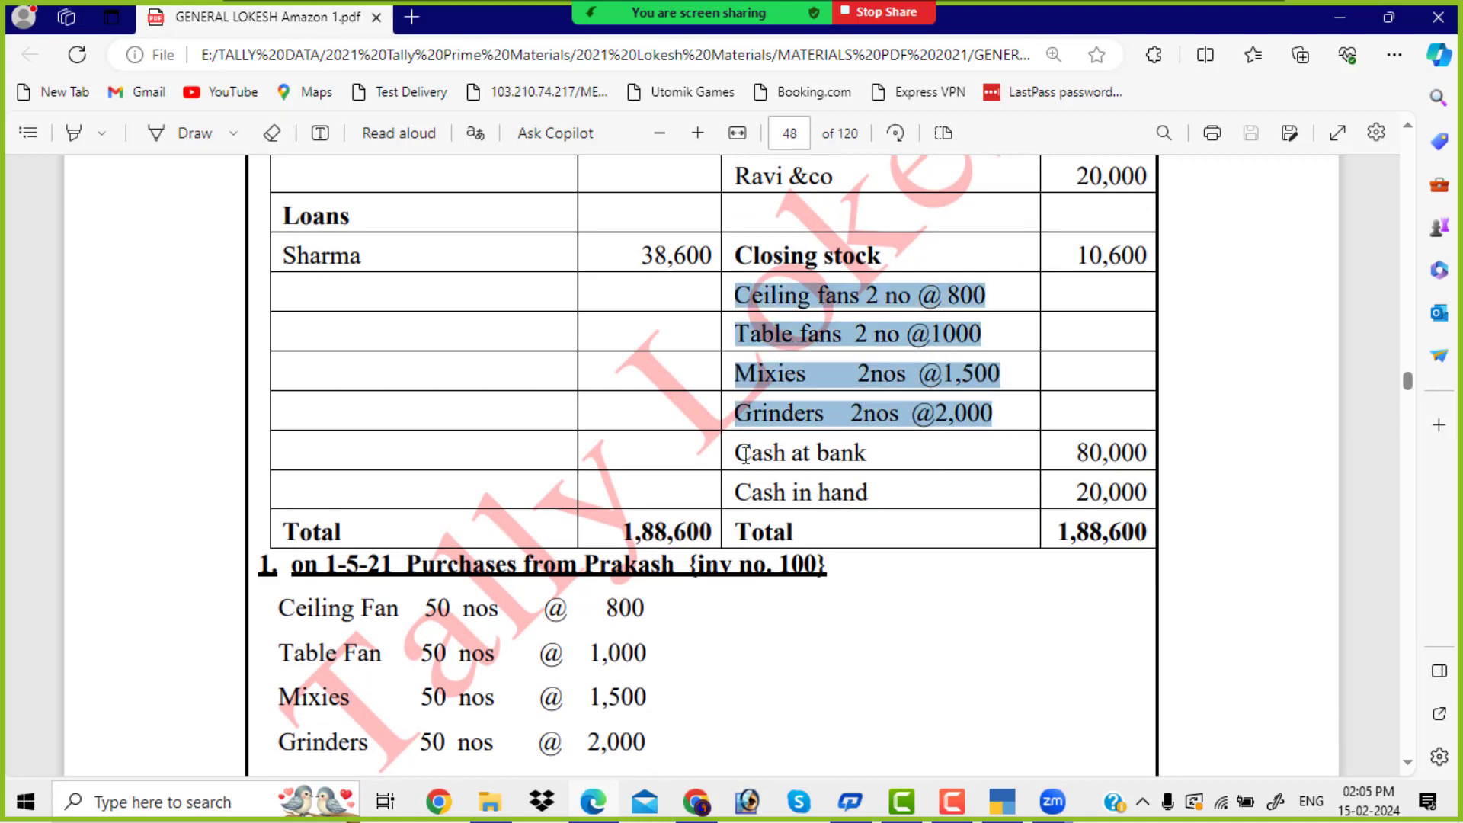
{"action": "left_click_drag", "start_coordinate": [744, 455], "coordinate": [868, 457]}
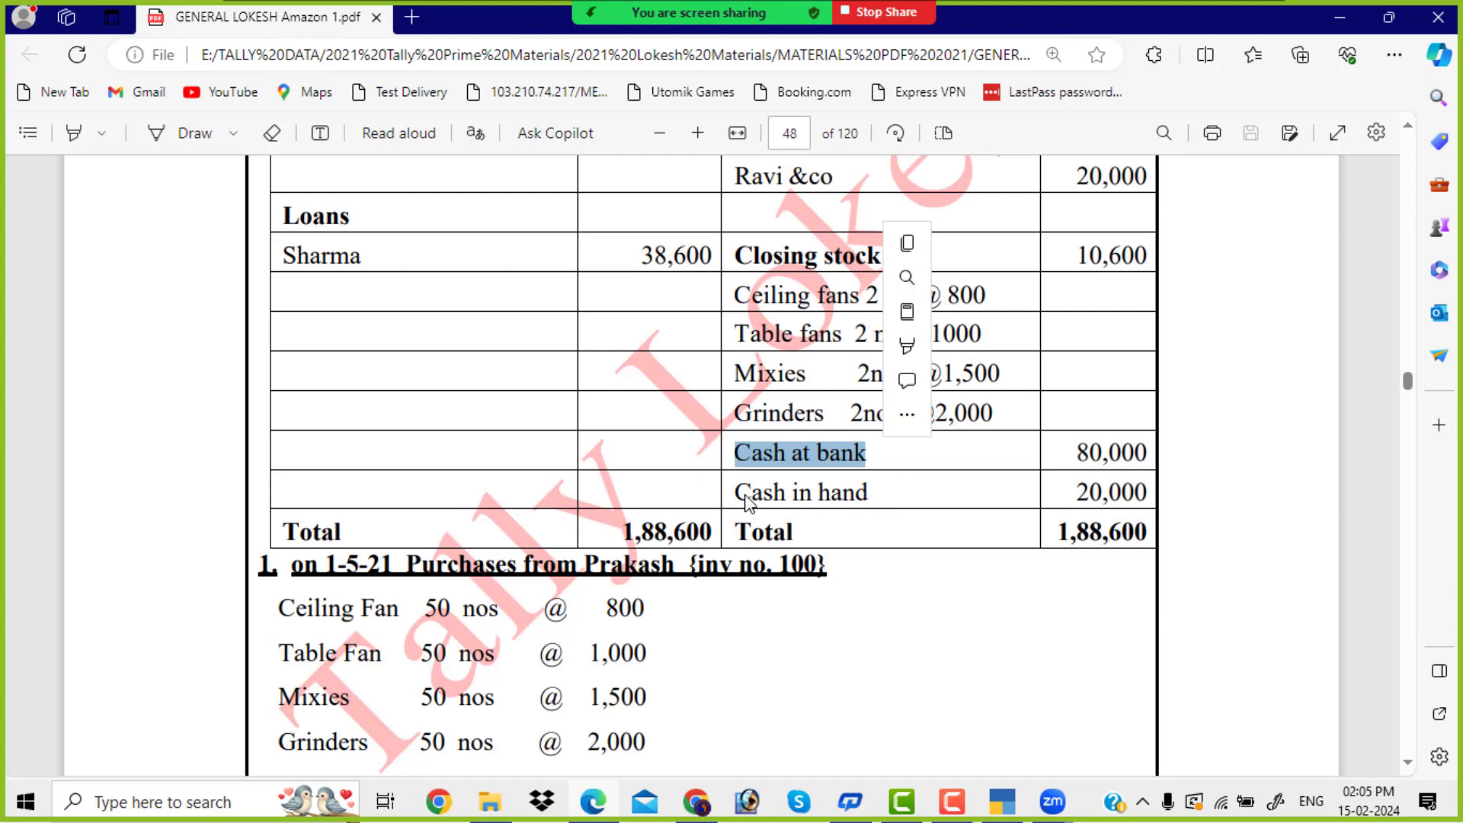
{"action": "left_click_drag", "start_coordinate": [733, 494], "coordinate": [878, 499]}
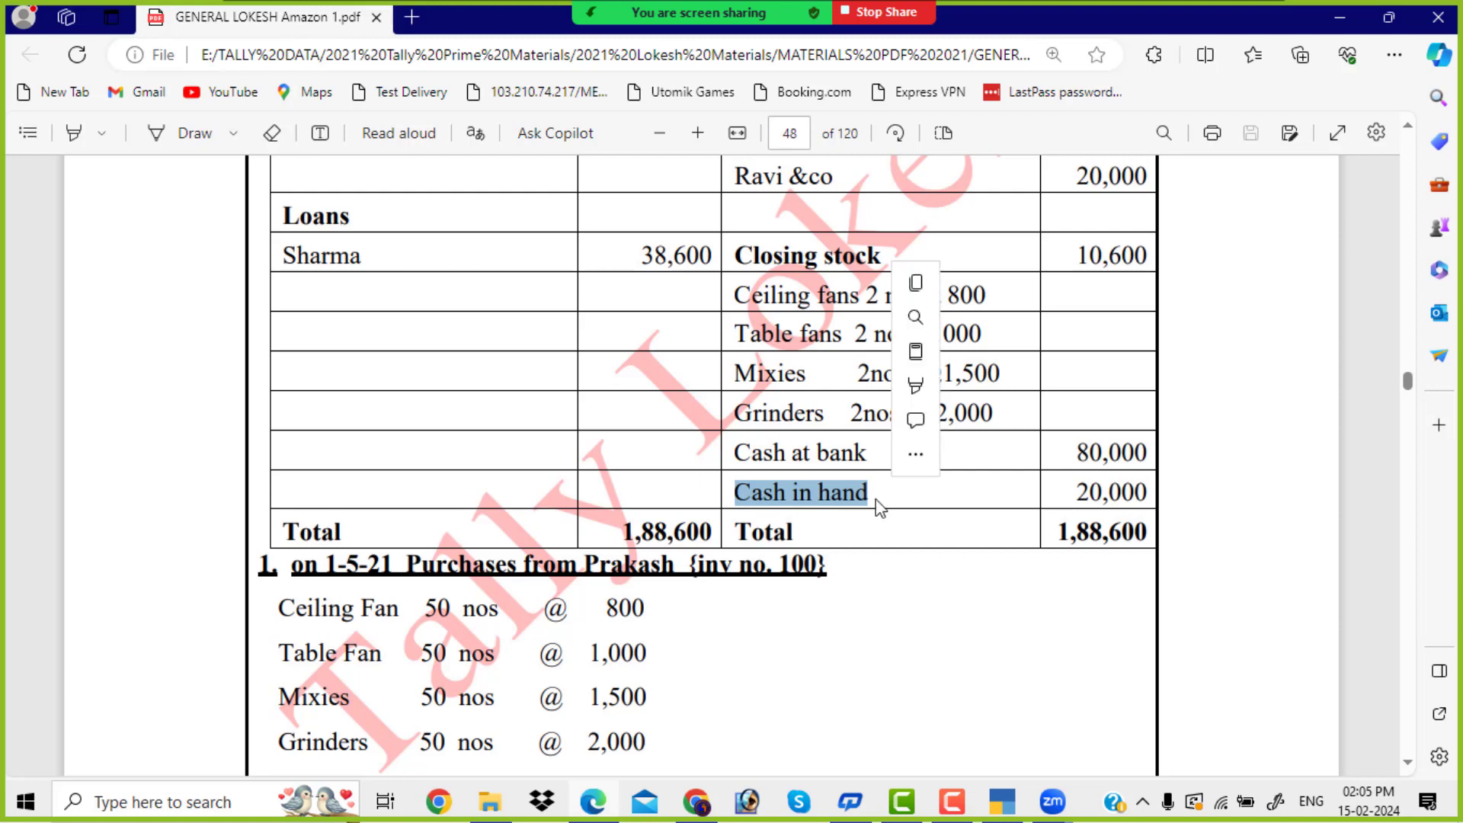
{"action": "key", "text": "alt+Tab"}
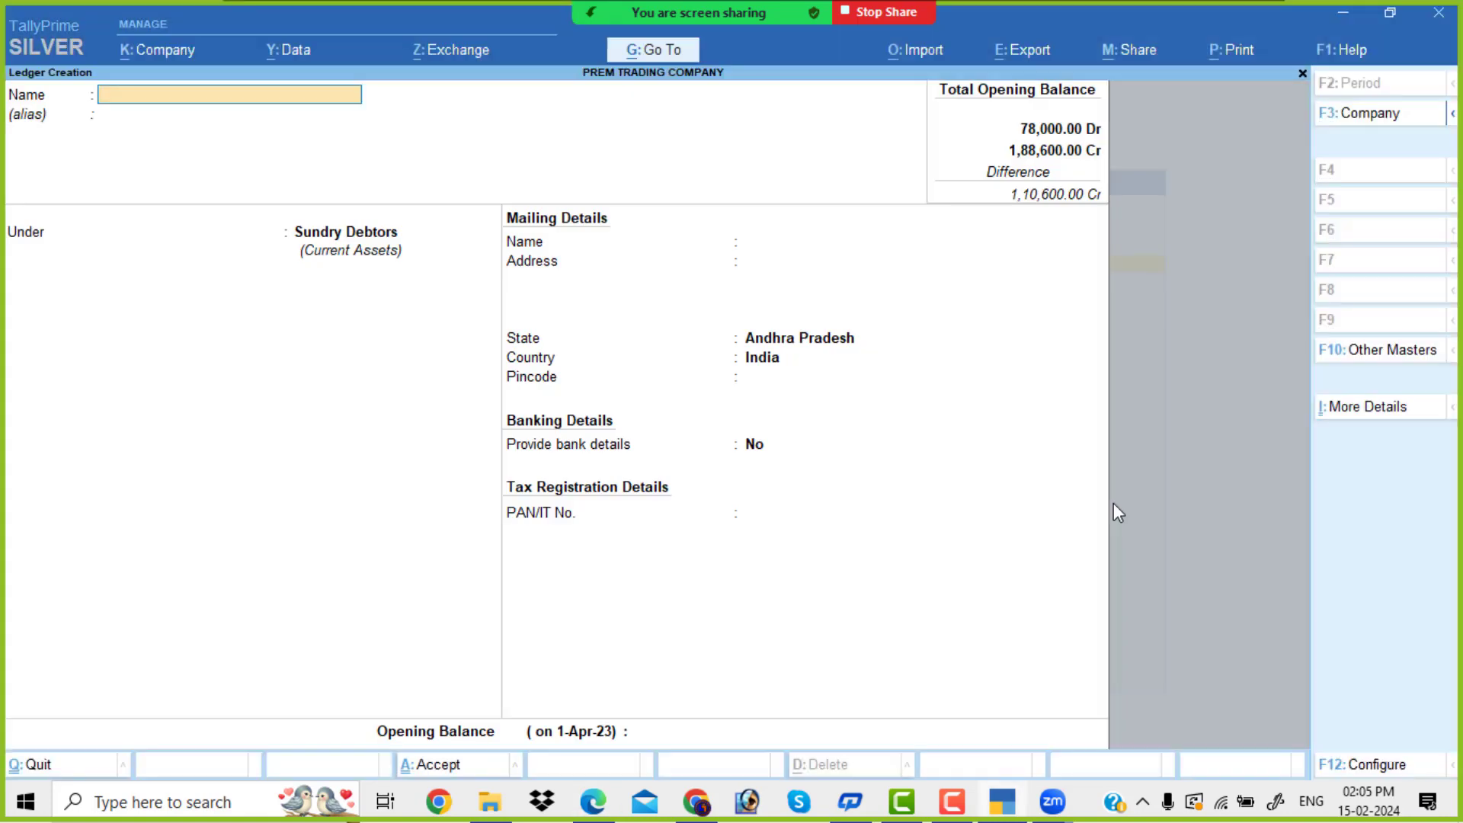
{"action": "type", "text": "Sbi Bank"}
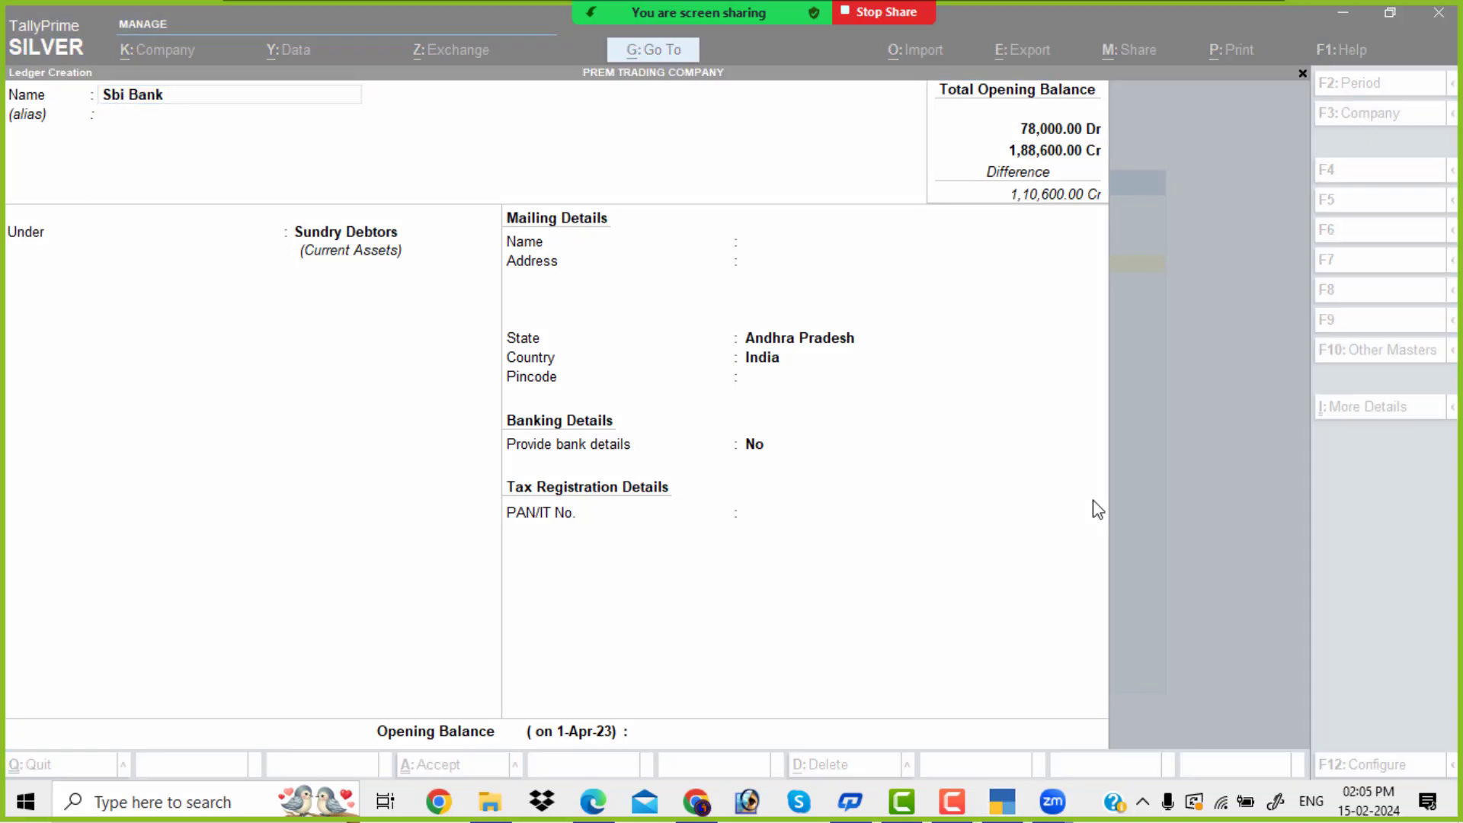
{"action": "left_click", "coordinate": [184, 99]}
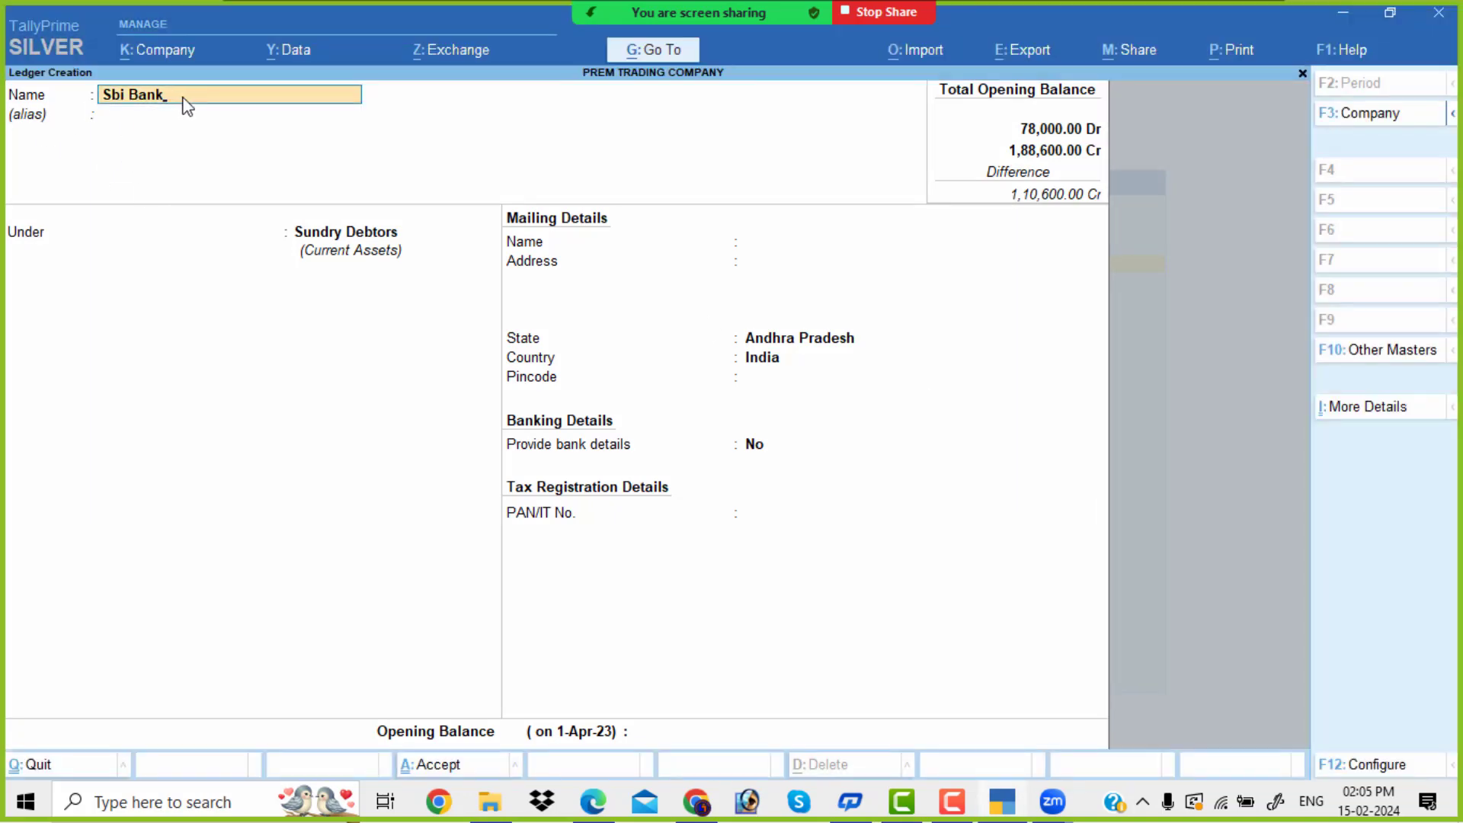
{"action": "key", "text": "Return"}
{"action": "key", "text": "Return"}
{"action": "type", "text": "Ba"}
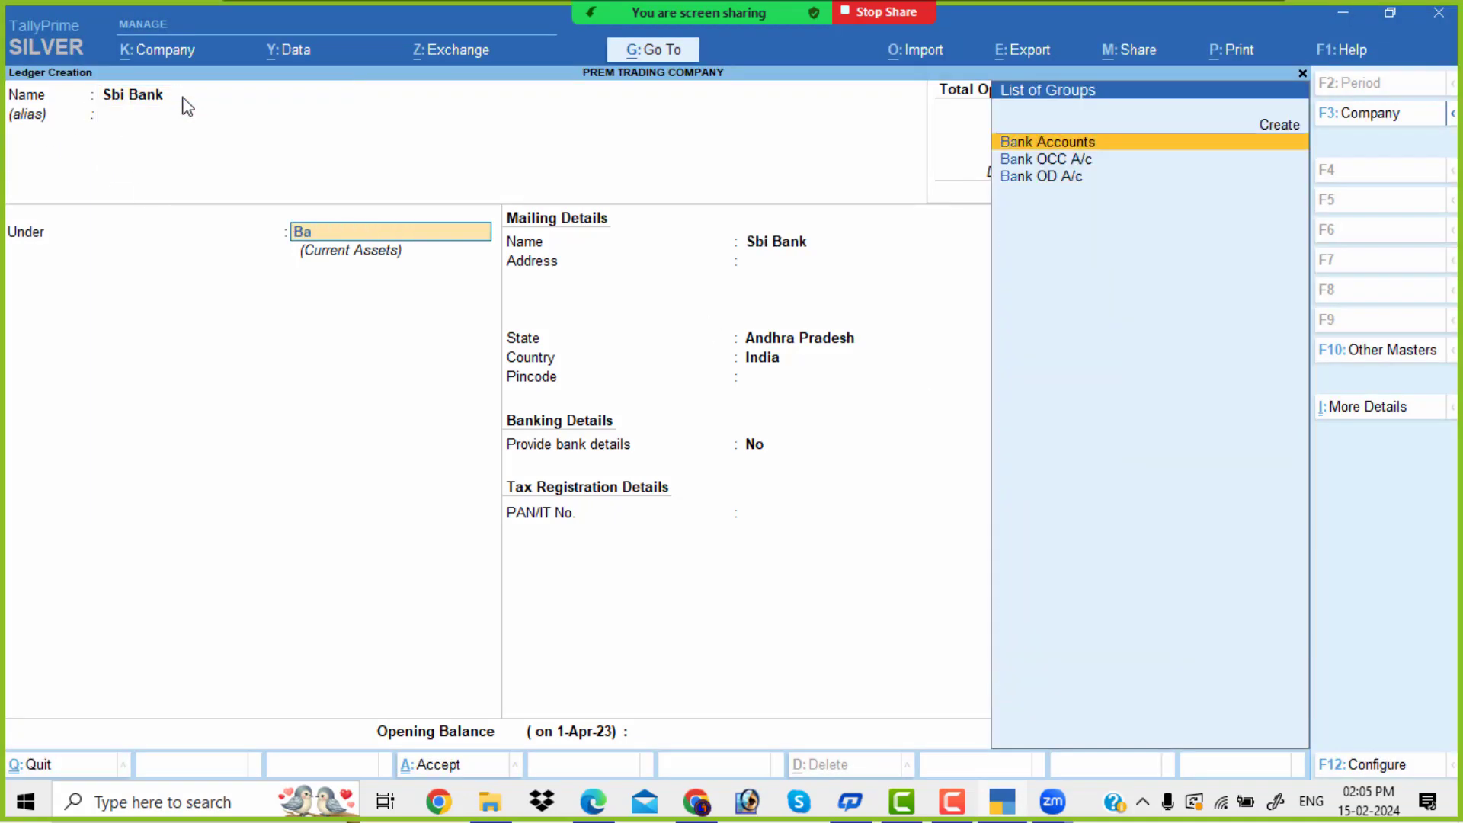
{"action": "key", "text": "Return"}
Keep the Sbi Bank ledger's mailing details, bank account details and bank configuration at their defaults.
{"action": "key", "text": "Return"}
{"action": "key", "text": "Return"}
{"action": "key", "text": "Return"}
{"action": "key", "text": "Return"}
{"action": "key", "text": "Return"}
{"action": "key", "text": "Return"}
{"action": "key", "text": "Return"}
{"action": "key", "text": "Return"}
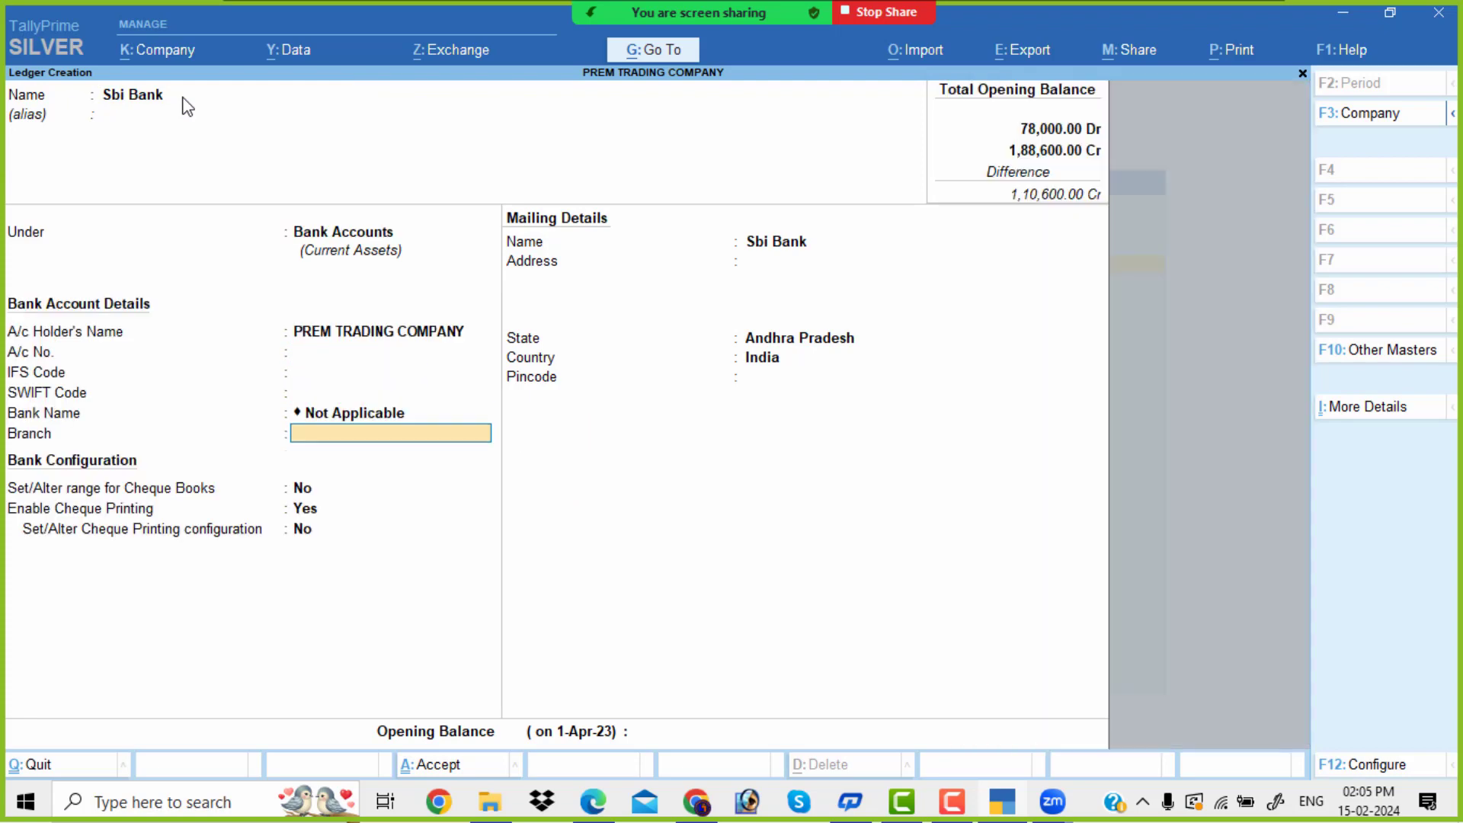
{"action": "key", "text": "Return"}
{"action": "key", "text": "Return"}
{"action": "key", "text": "Return"}
{"action": "key", "text": "Return"}
{"action": "key", "text": "Return"}
{"action": "key", "text": "Return"}
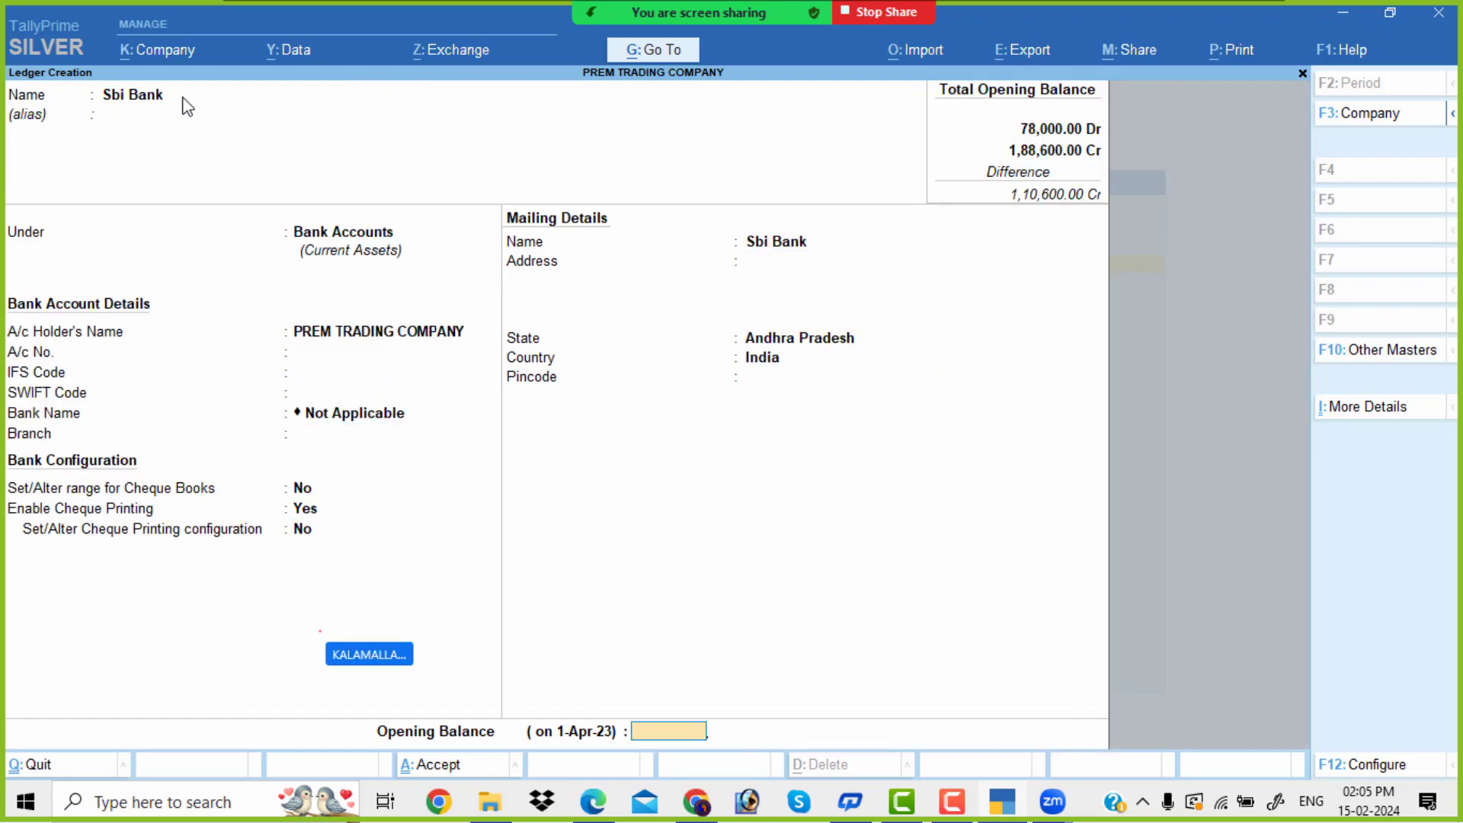
Check the cash at bank in the PDF, save Sbi Bank with an opening balance of 80,000 Dr and admit the waiting participant.
{"action": "key", "text": "Escape"}
{"action": "key", "text": "alt+Tab"}
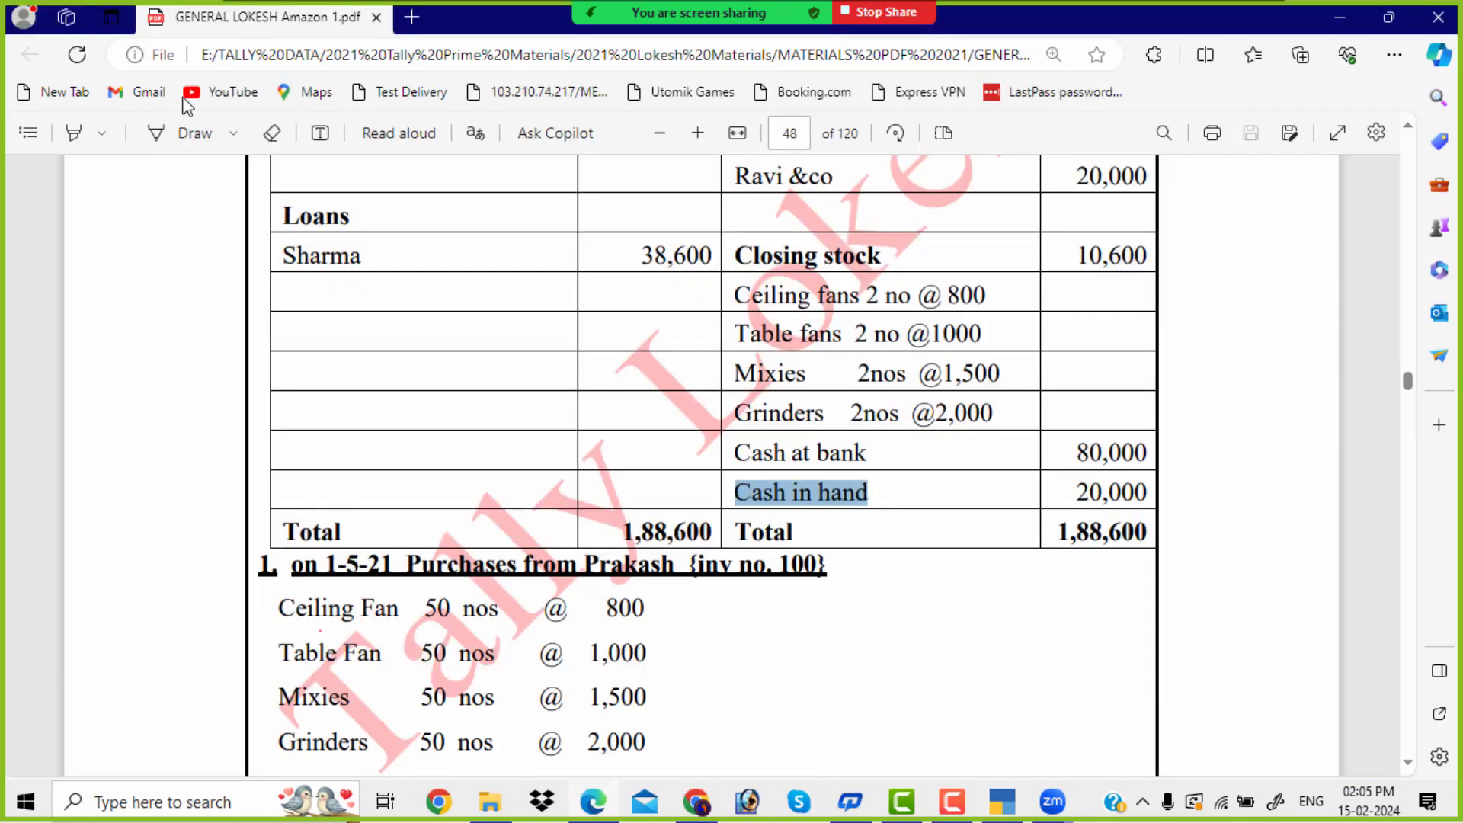
{"action": "key", "text": "alt+Tab"}
{"action": "type", "text": "80000"}
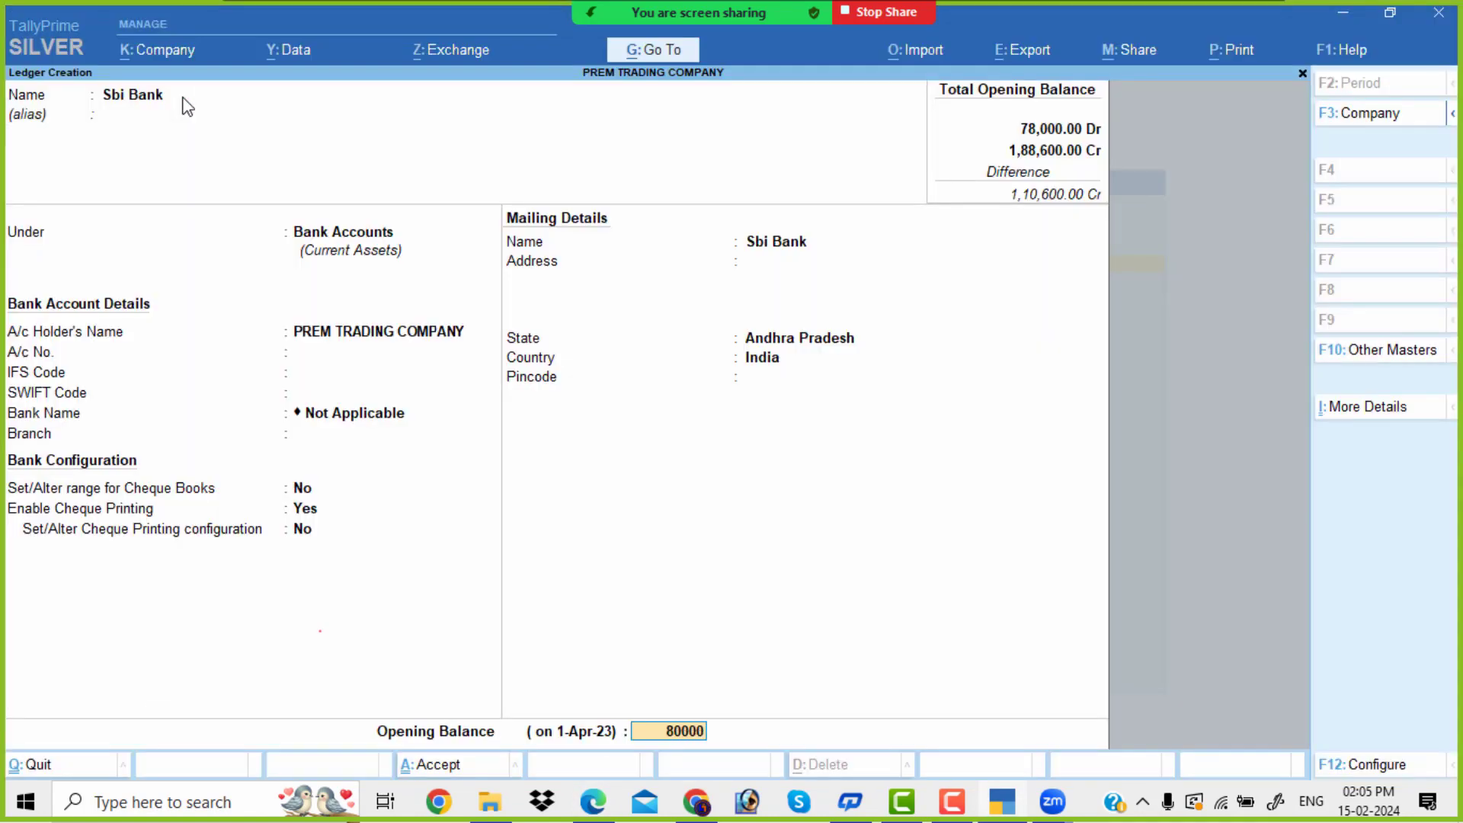
{"action": "key", "text": "Return"}
{"action": "key", "text": "Return"}
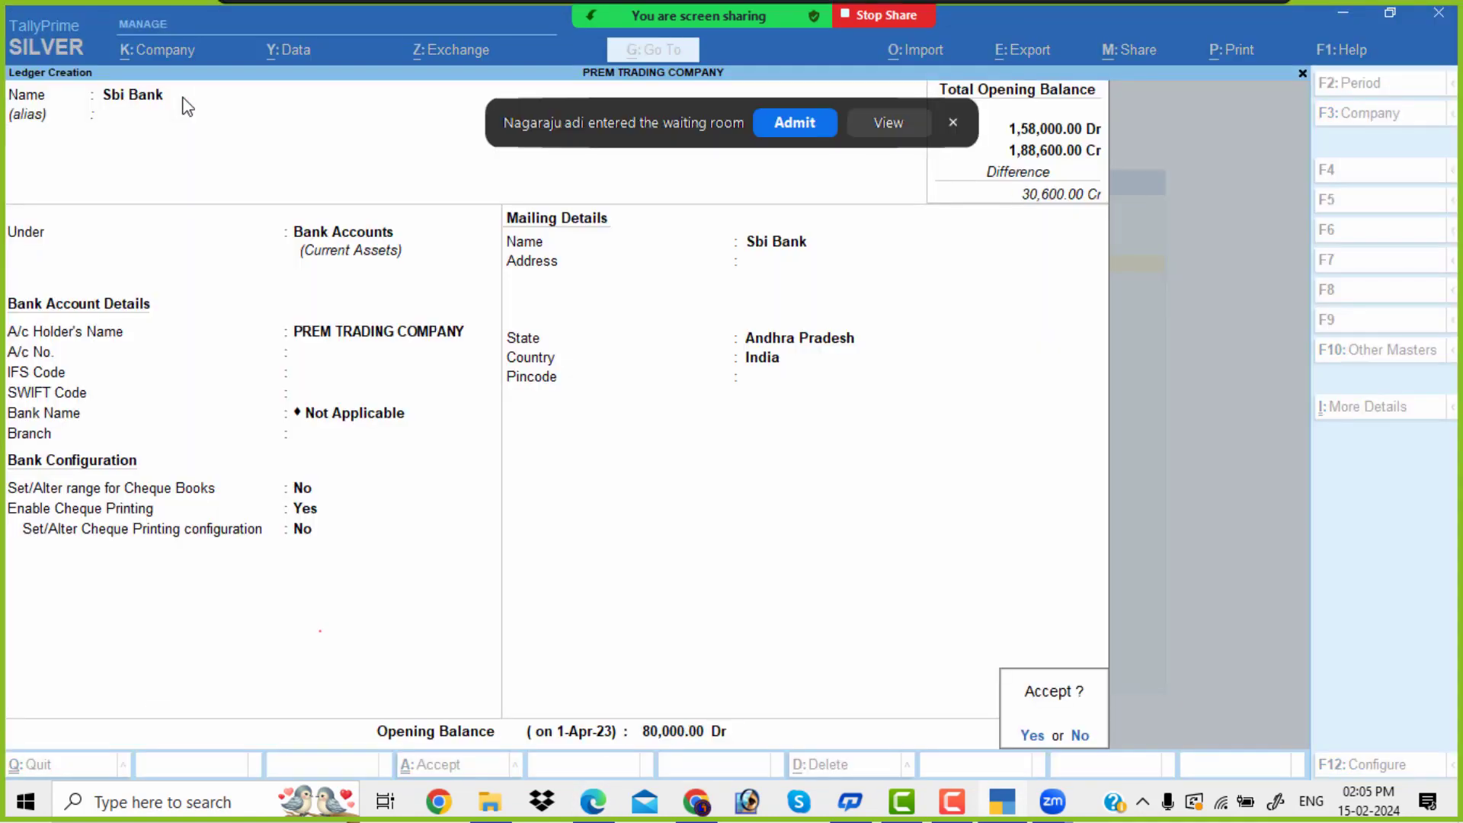
{"action": "key", "text": "Return"}
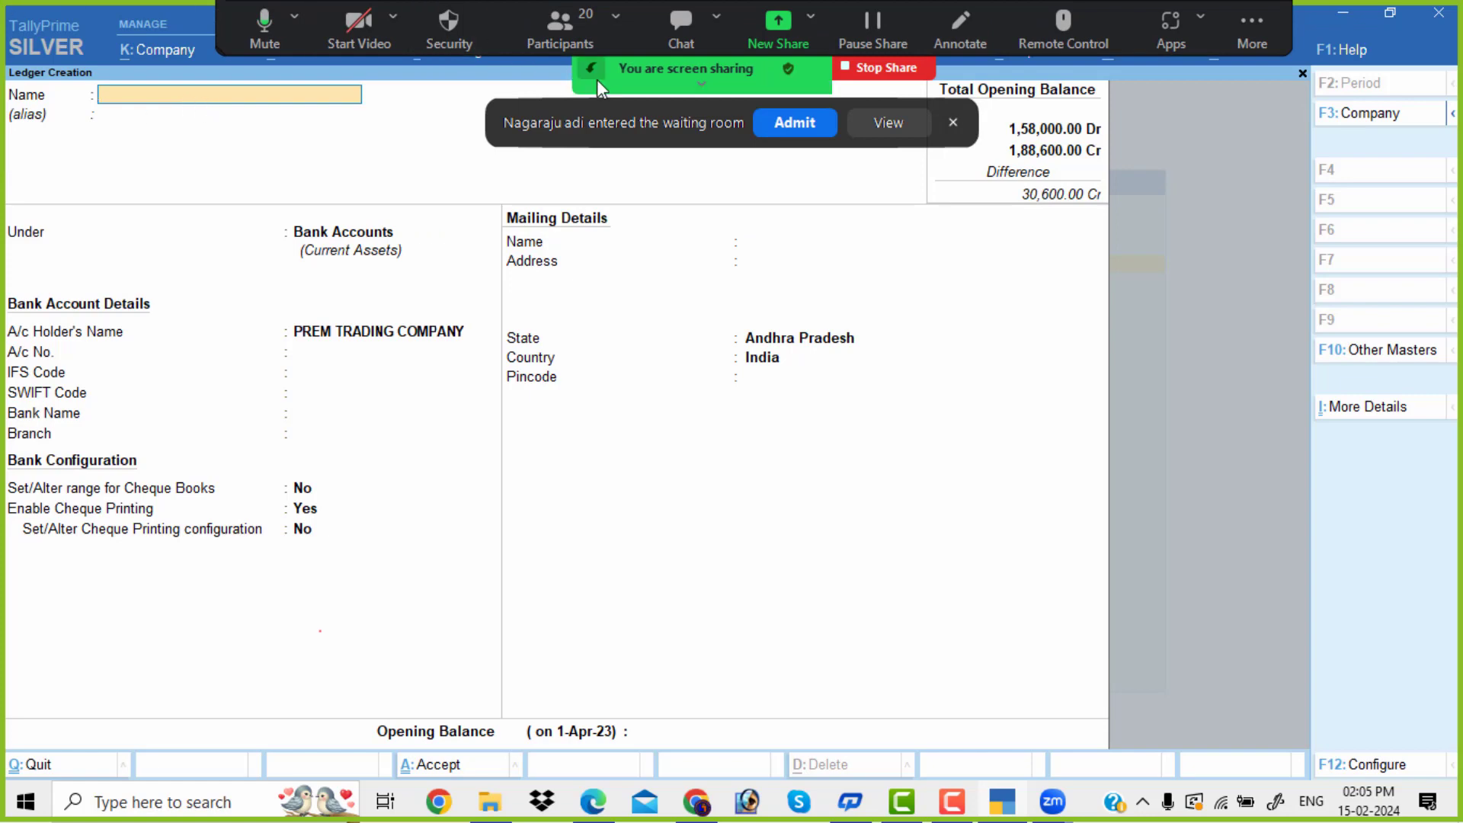
{"action": "left_click", "coordinate": [793, 124]}
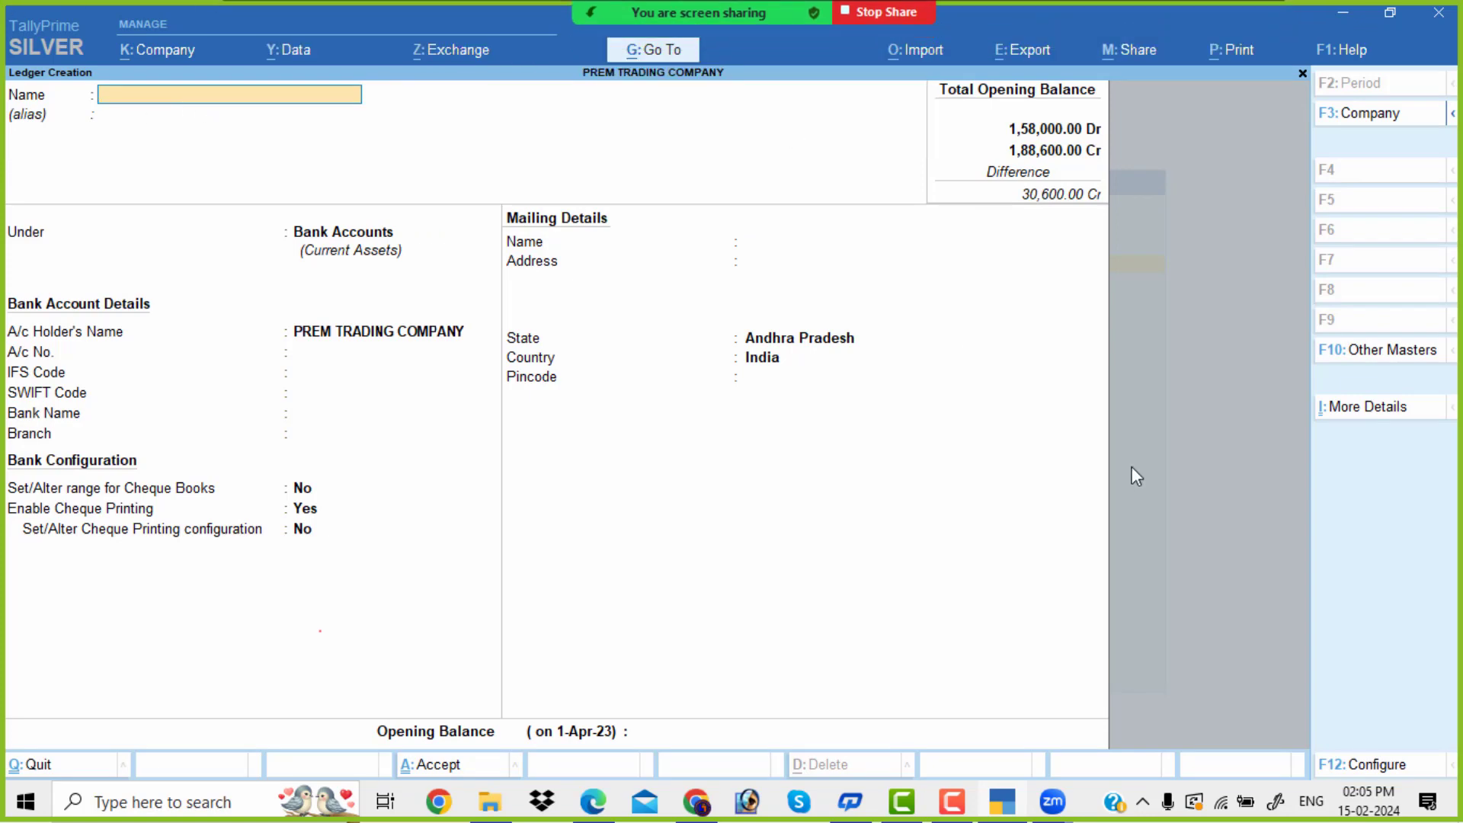
Leave ledger creation and create a simple unit with symbol nos, formal name Numbers and 0 decimal places.
{"action": "key", "text": "Escape"}
{"action": "key", "text": "Return"}
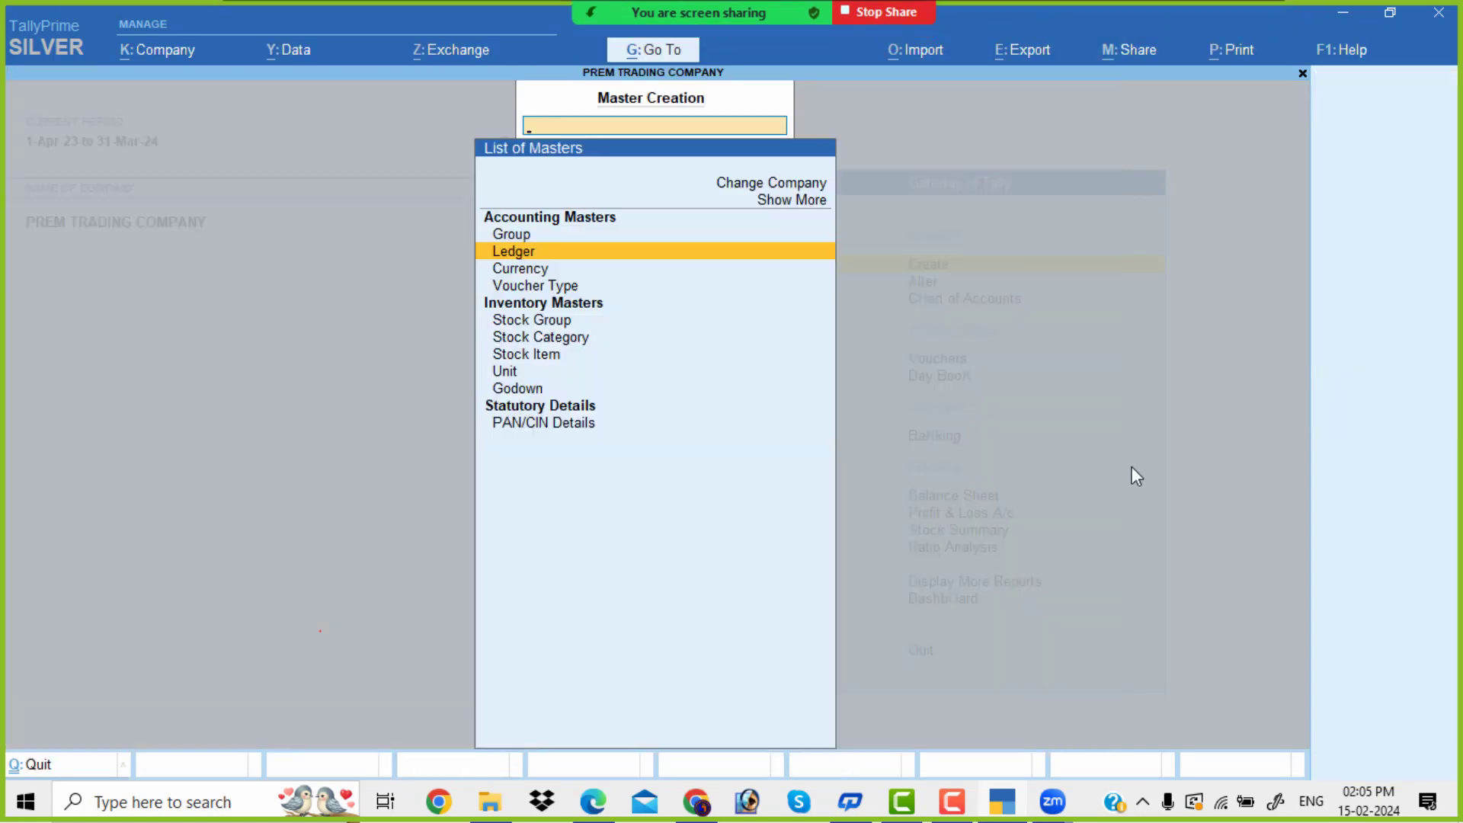
{"action": "key", "text": "Down"}
{"action": "key", "text": "Down"}
{"action": "key", "text": "Down"}
{"action": "key", "text": "Down"}
{"action": "key", "text": "Down"}
{"action": "key", "text": "Down"}
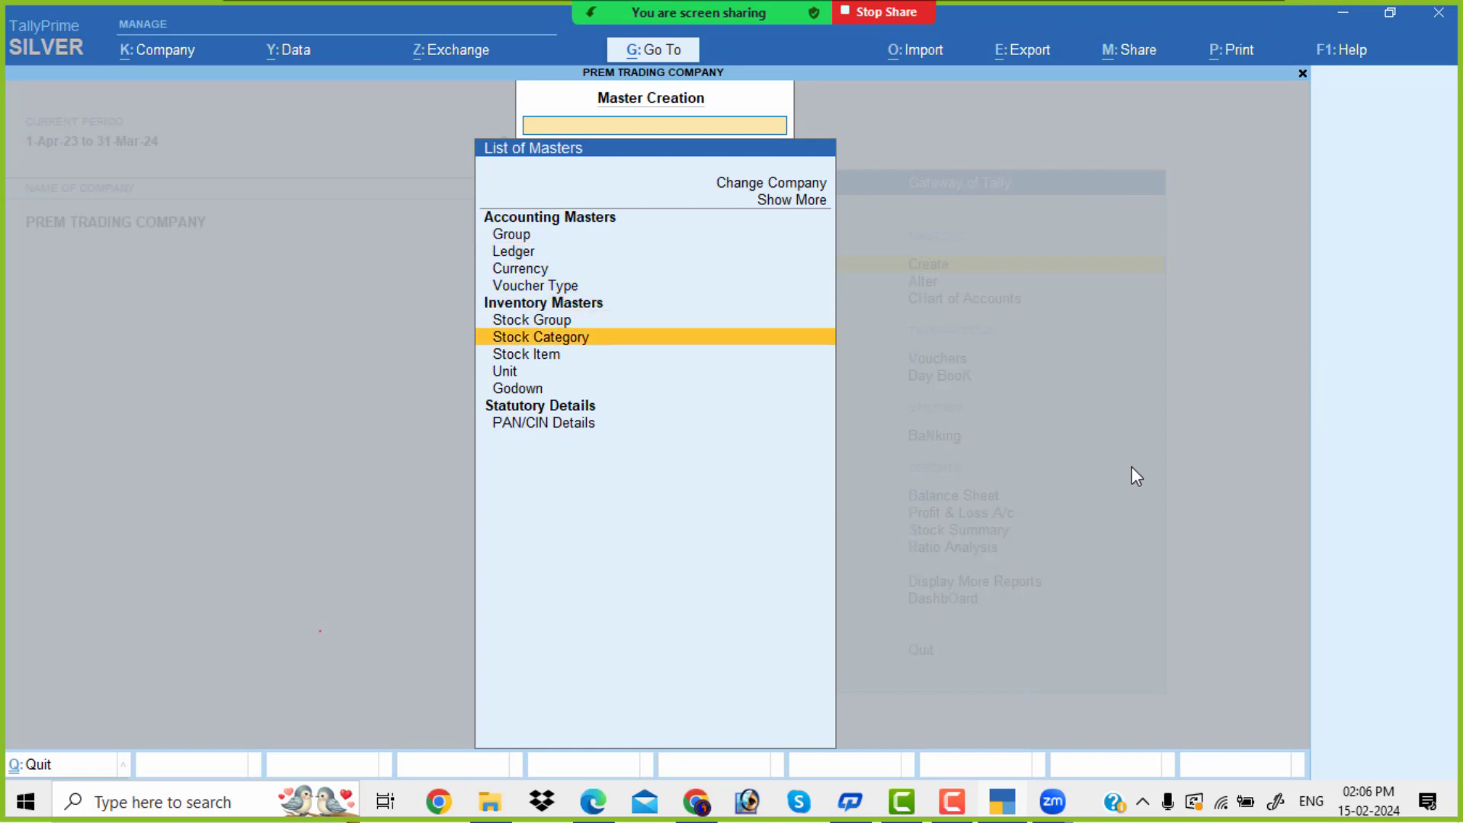
{"action": "key", "text": "Down"}
{"action": "key", "text": "Return"}
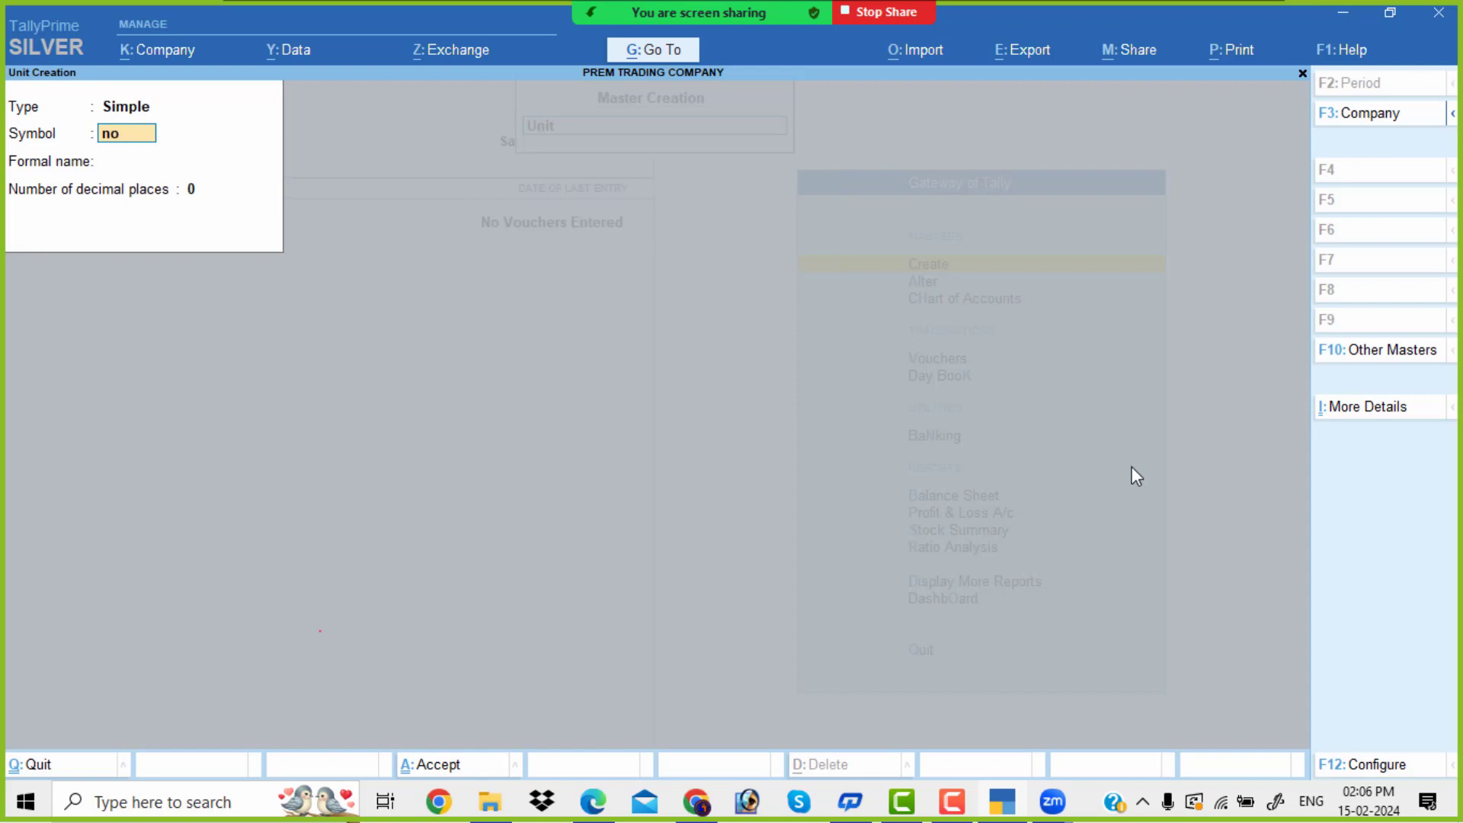
{"action": "key", "text": "Return"}
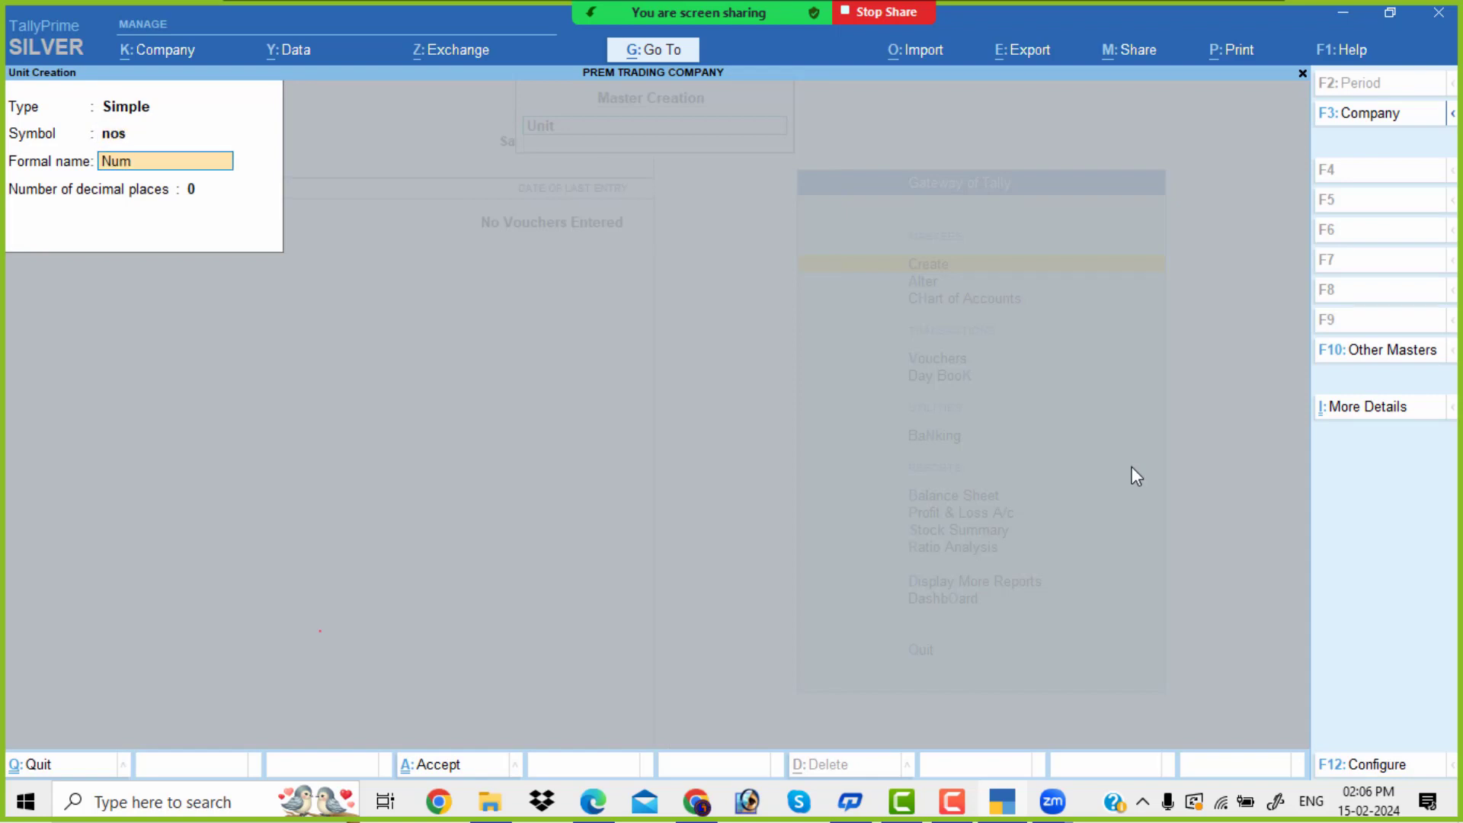
{"action": "key", "text": "Return"}
{"action": "key", "text": "Return"}
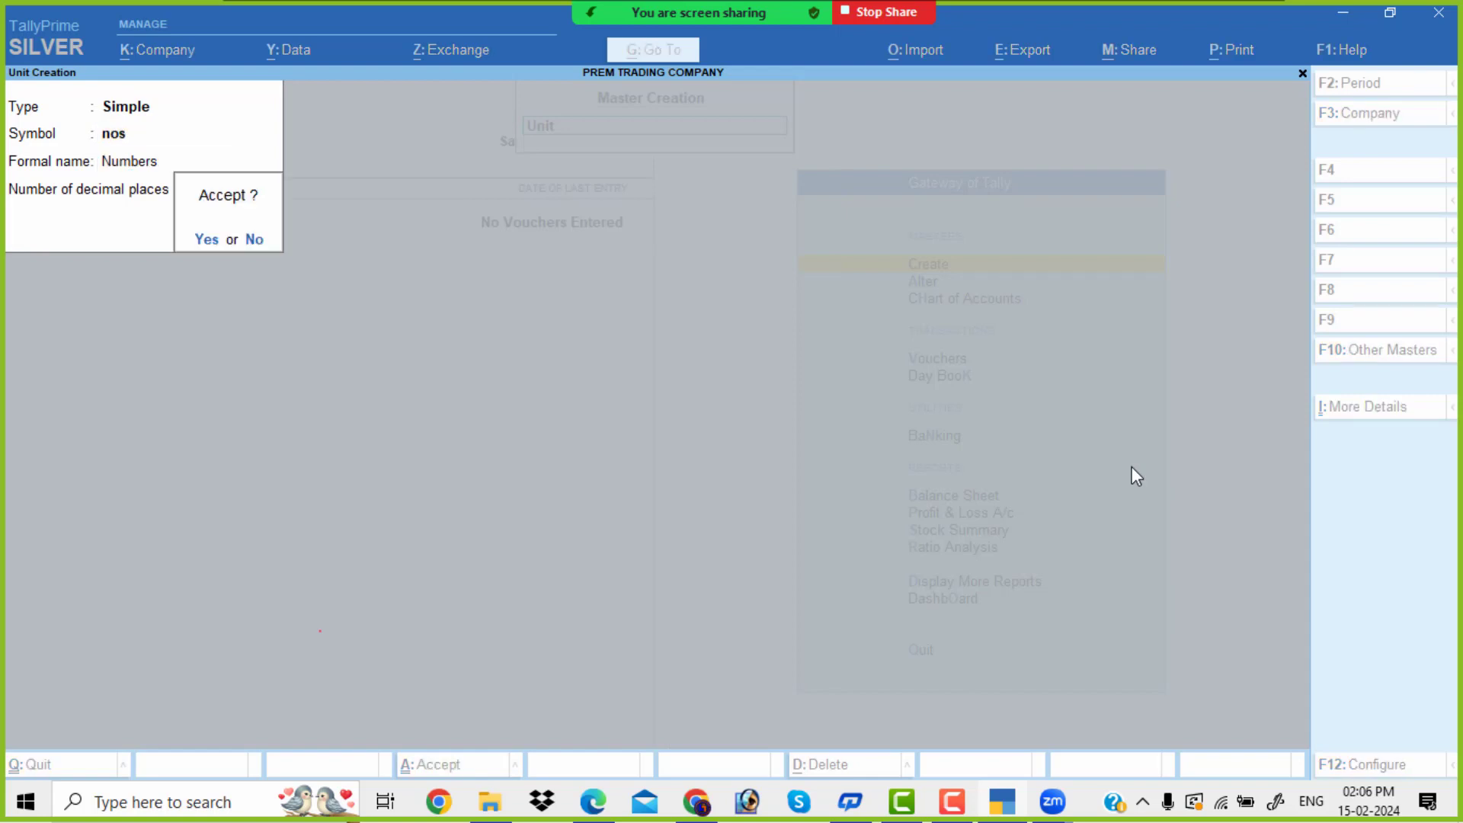
{"action": "key", "text": "Return"}
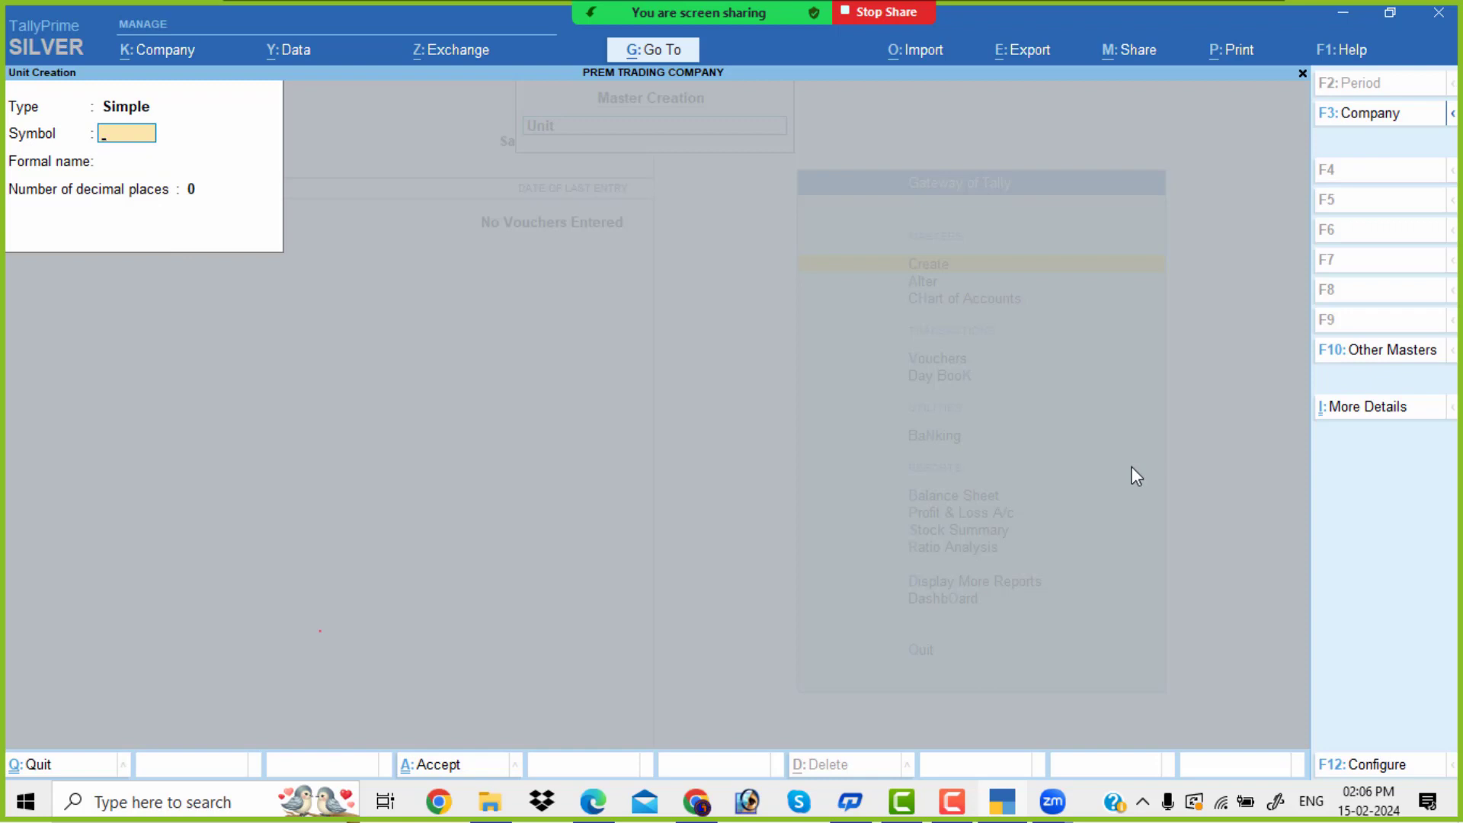
Leave unit creation and start a stock item named Ceiling Fan under Primary, checking the PDF and choosing nos as its unit.
{"action": "key", "text": "Escape"}
{"action": "key", "text": "y"}
{"action": "key", "text": "Up"}
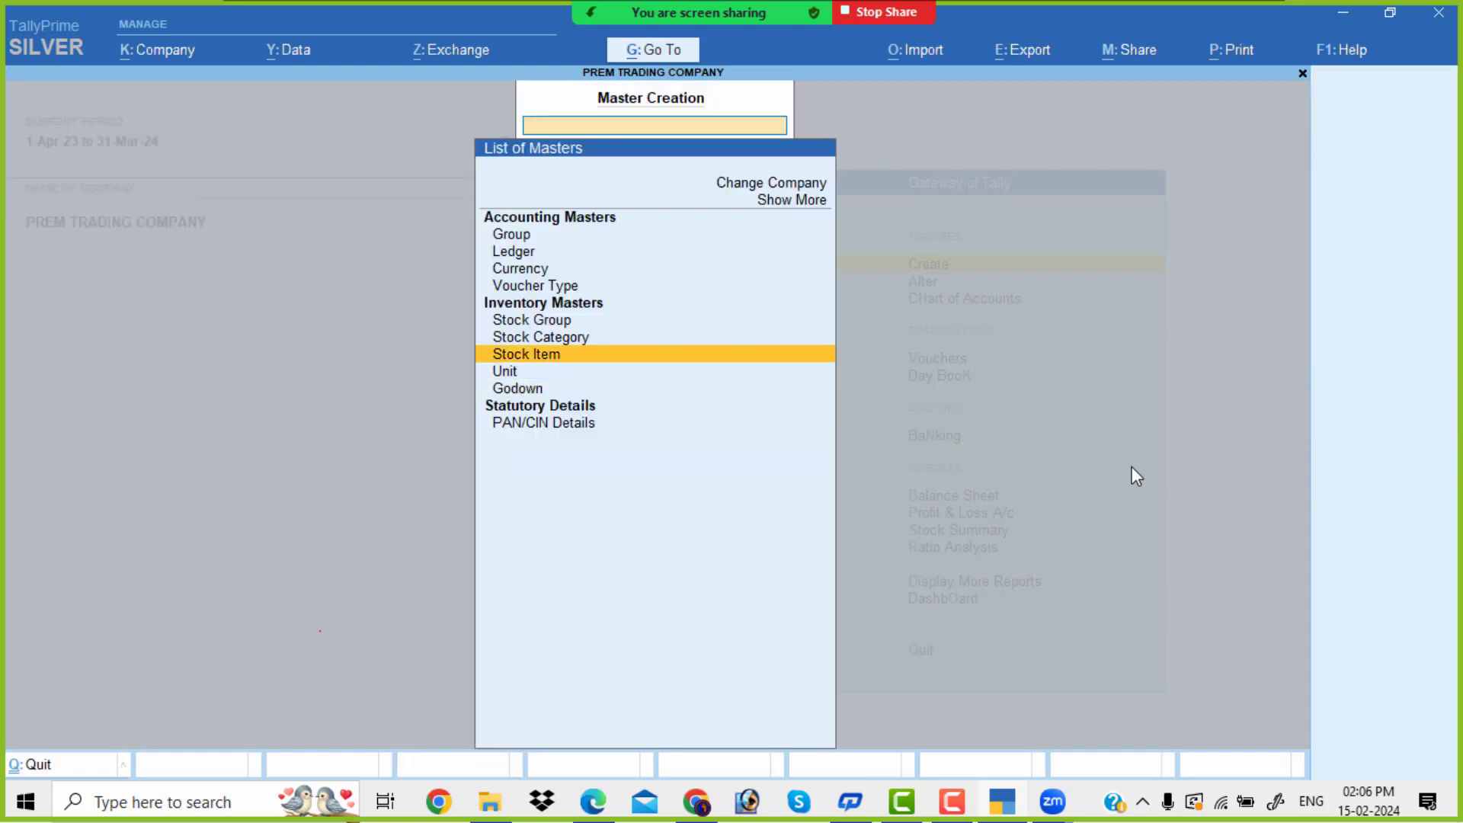
{"action": "key", "text": "Return"}
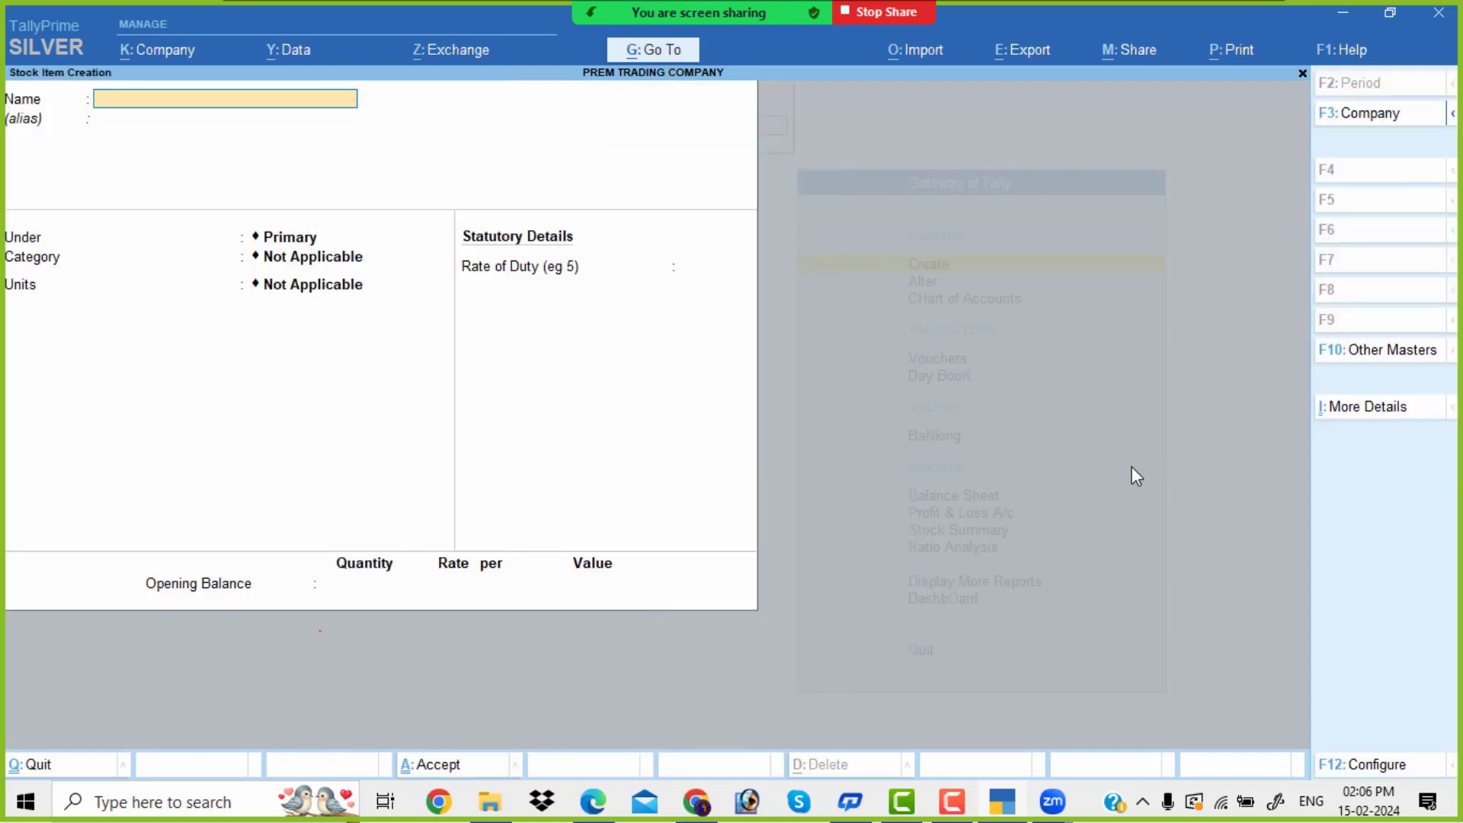
{"action": "key", "text": "alt+Tab"}
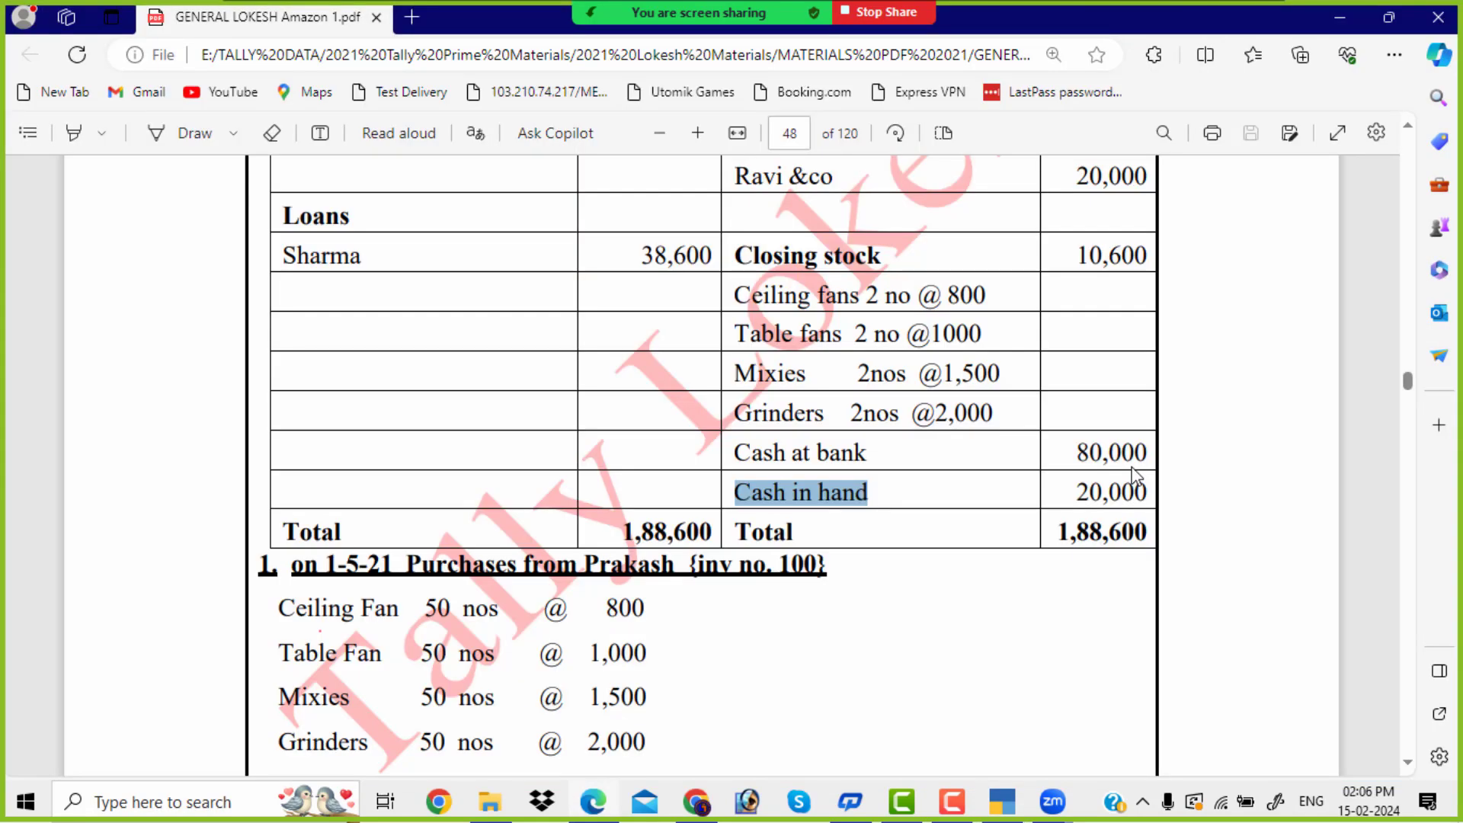
{"action": "key", "text": "alt+Tab"}
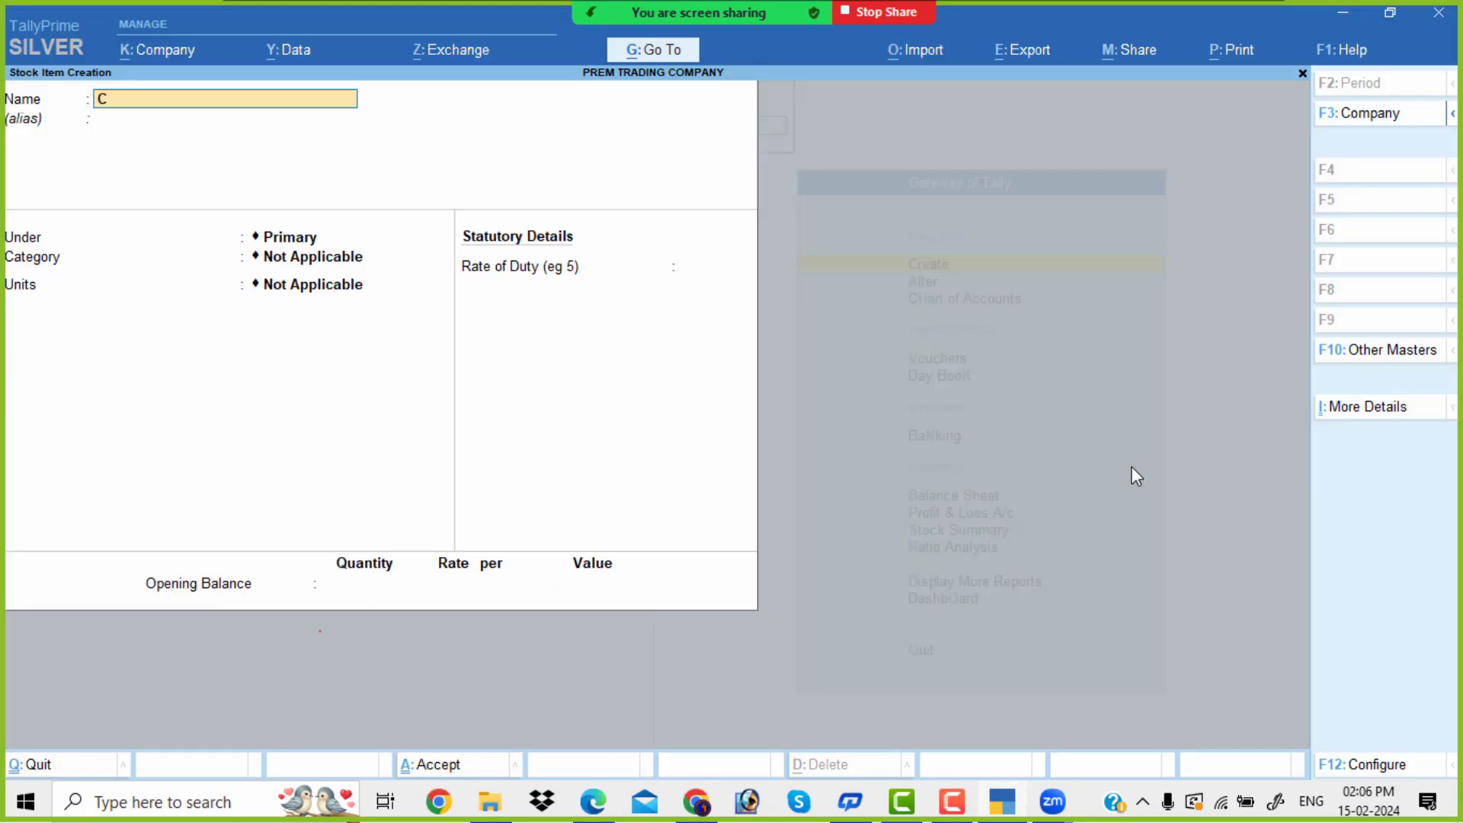
{"action": "type", "text": "Ceiling Fan"}
{"action": "key", "text": "Return"}
{"action": "key", "text": "Return"}
{"action": "key", "text": "Return"}
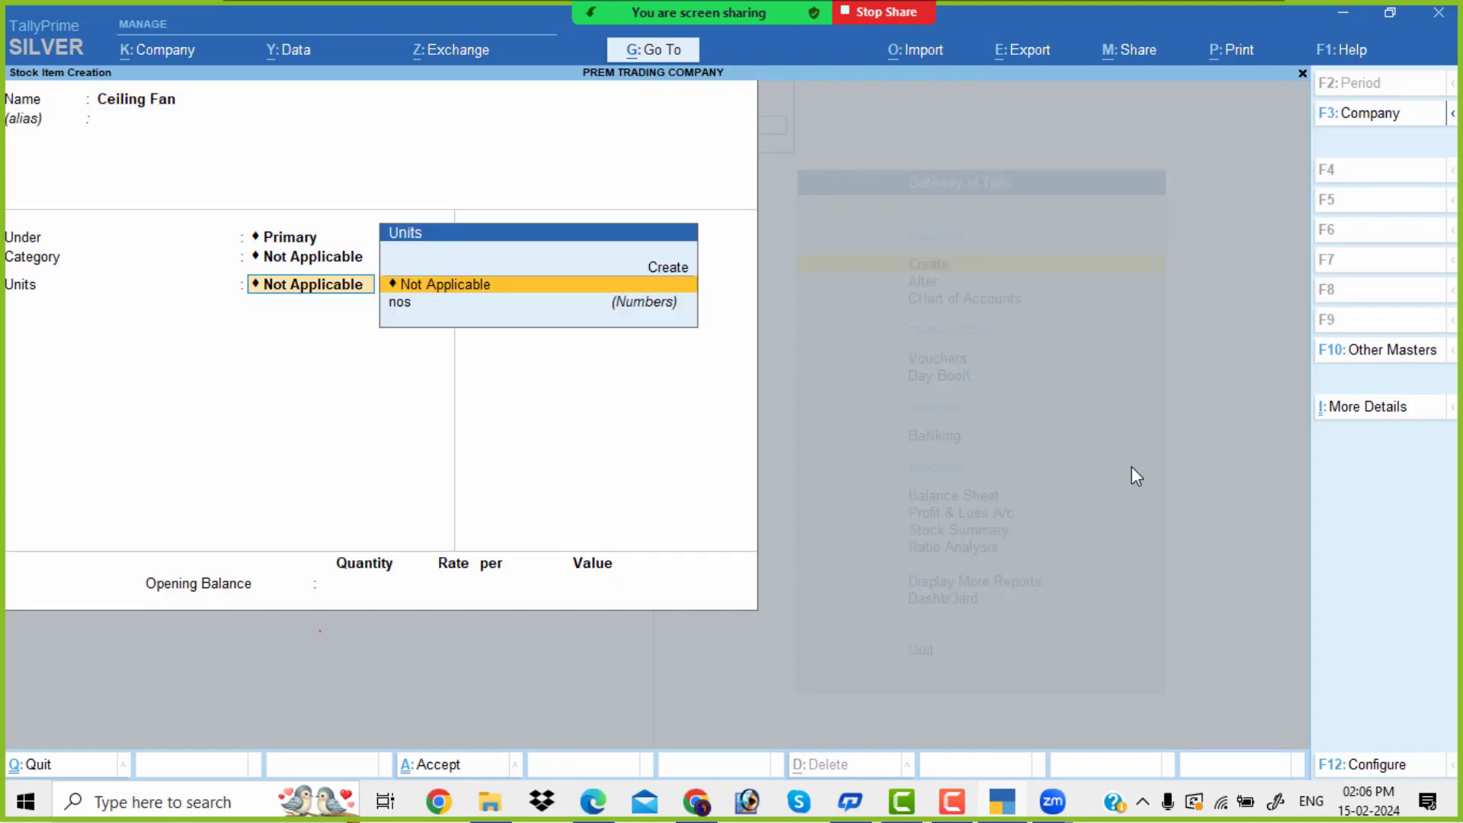
{"action": "key", "text": "Down"}
{"action": "key", "text": "Return"}
{"action": "key", "text": "Return"}
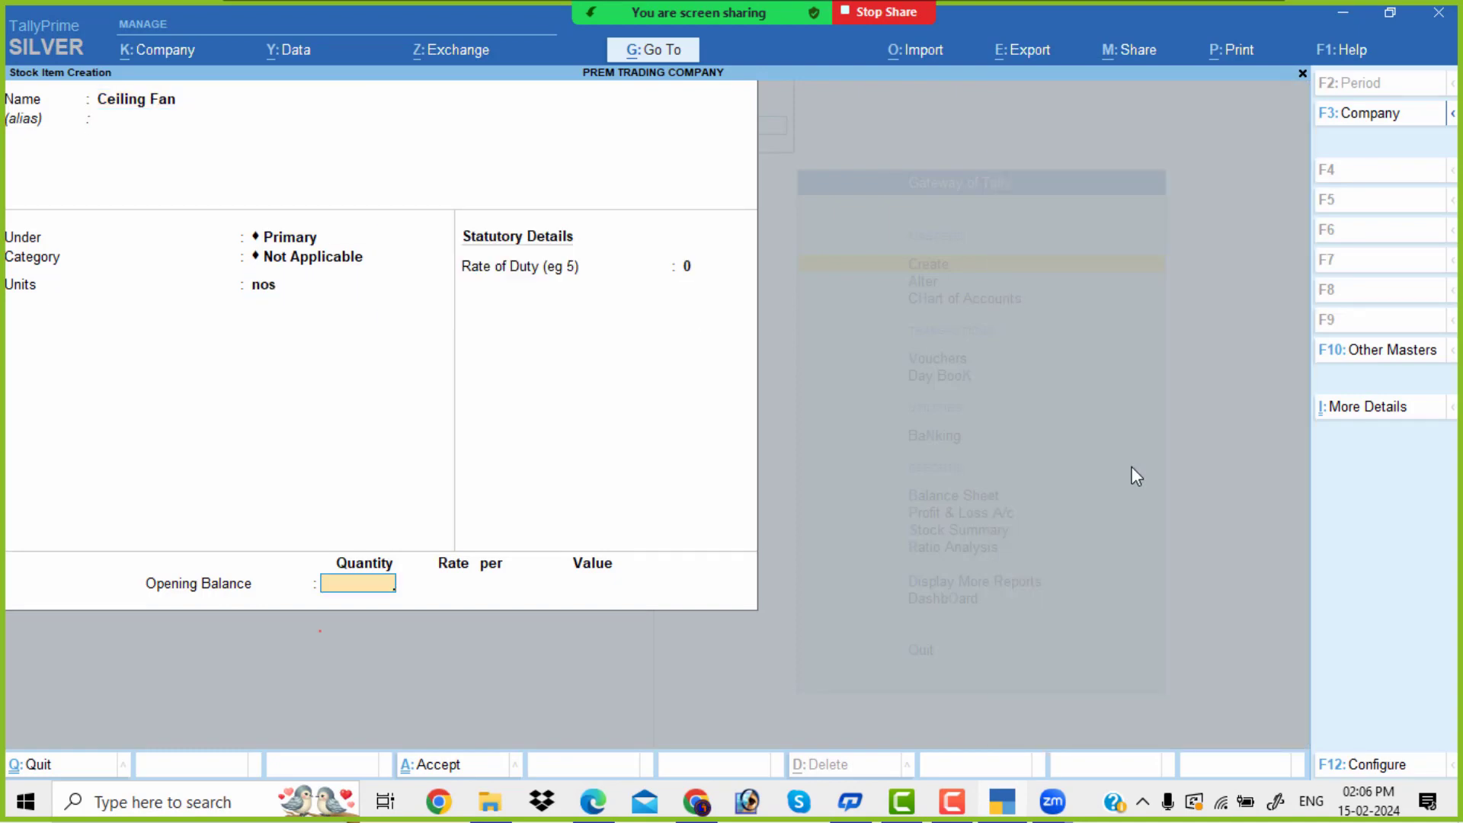
Check the ceiling fan stock in the PDF and set the item's opening balance to 2 nos at a rate of 800.
{"action": "key", "text": "alt+Tab"}
{"action": "key", "text": "alt+Tab"}
{"action": "type", "text": "2"}
{"action": "key", "text": "Return"}
{"action": "type", "text": "800"}
{"action": "key", "text": "Return"}
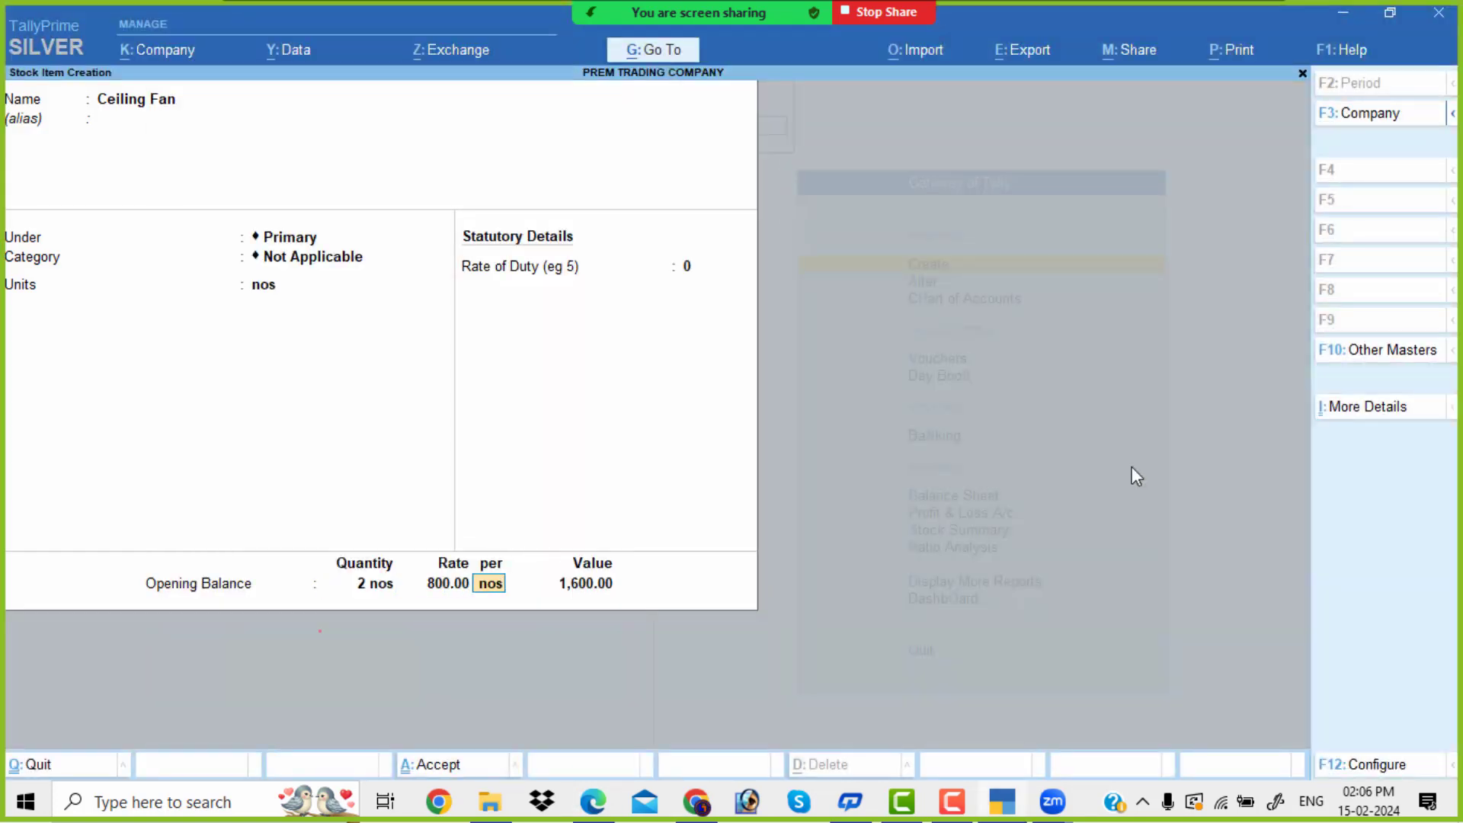
Save the Ceiling Fan stock item and check the PDF for the next item.
{"action": "key", "text": "Return"}
{"action": "key", "text": "Return"}
{"action": "key", "text": "Return"}
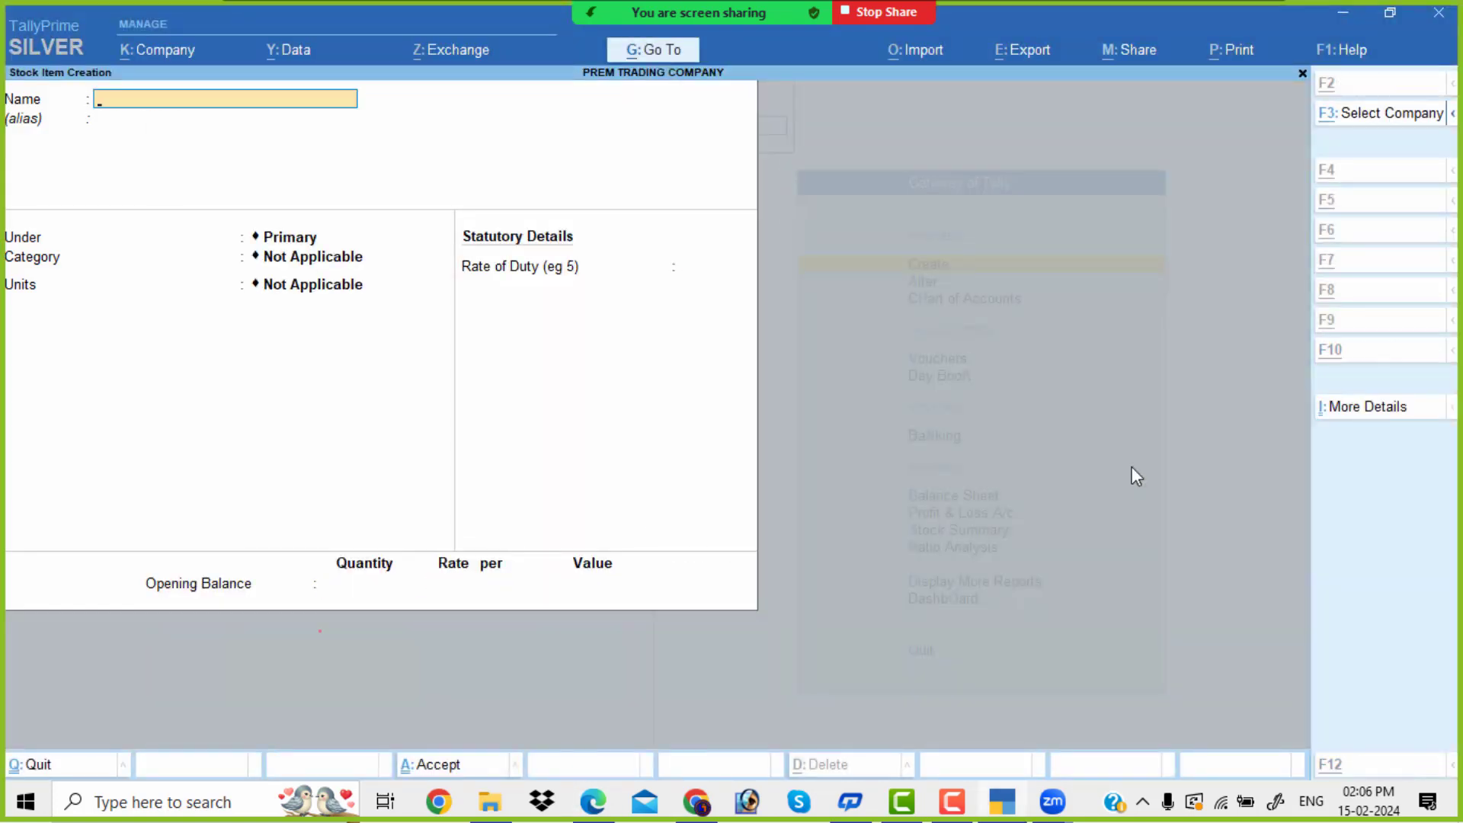
{"action": "key", "text": "alt+Tab"}
{"action": "key", "text": "alt+Tab"}
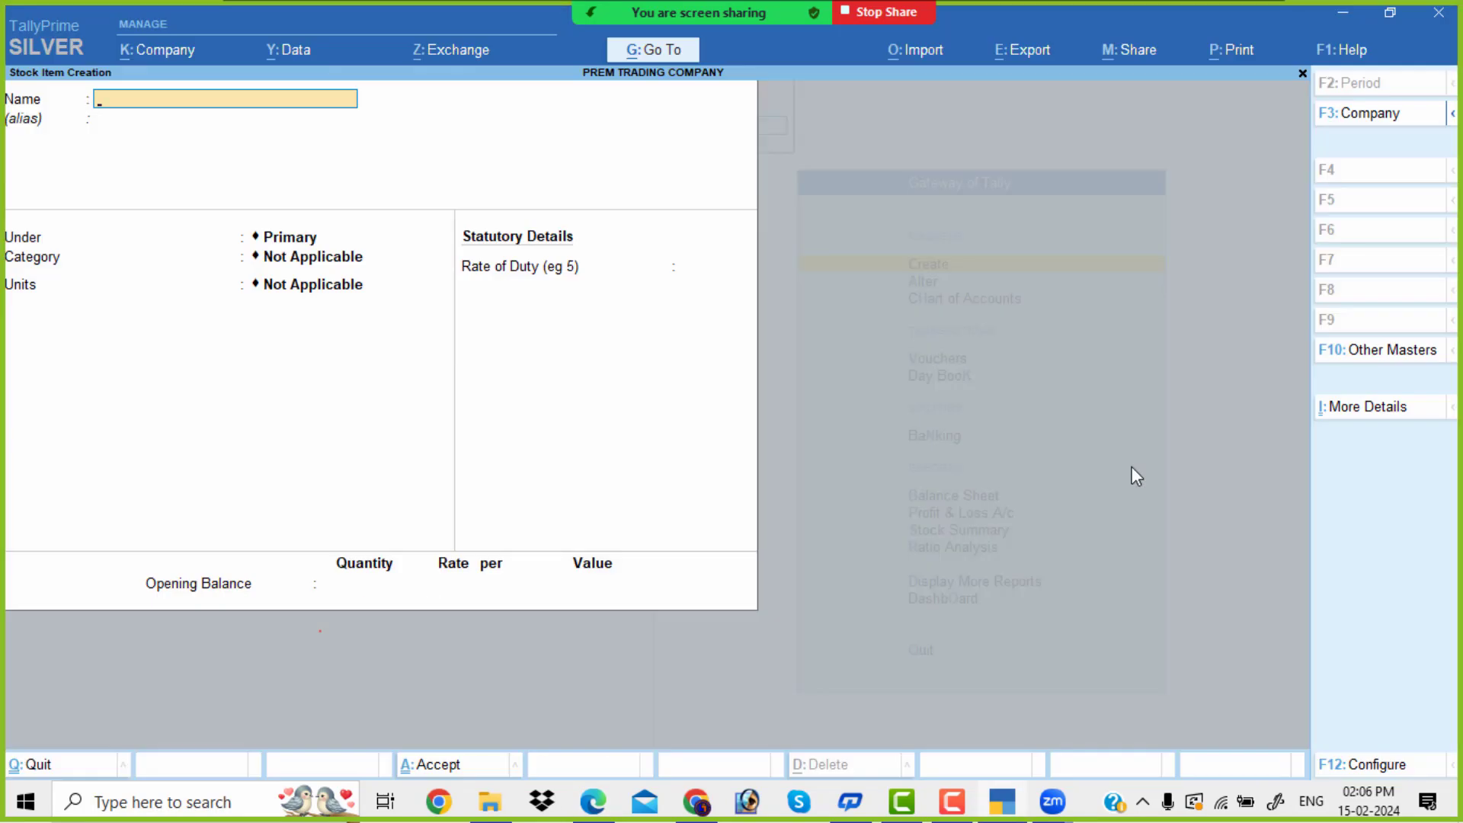
Start a stock item named Table Fan under Primary with nos as its unit.
{"action": "type", "text": "Table Fan"}
{"action": "key", "text": "Return"}
{"action": "key", "text": "Return"}
{"action": "key", "text": "Return"}
{"action": "key", "text": "Return"}
{"action": "key", "text": "Down"}
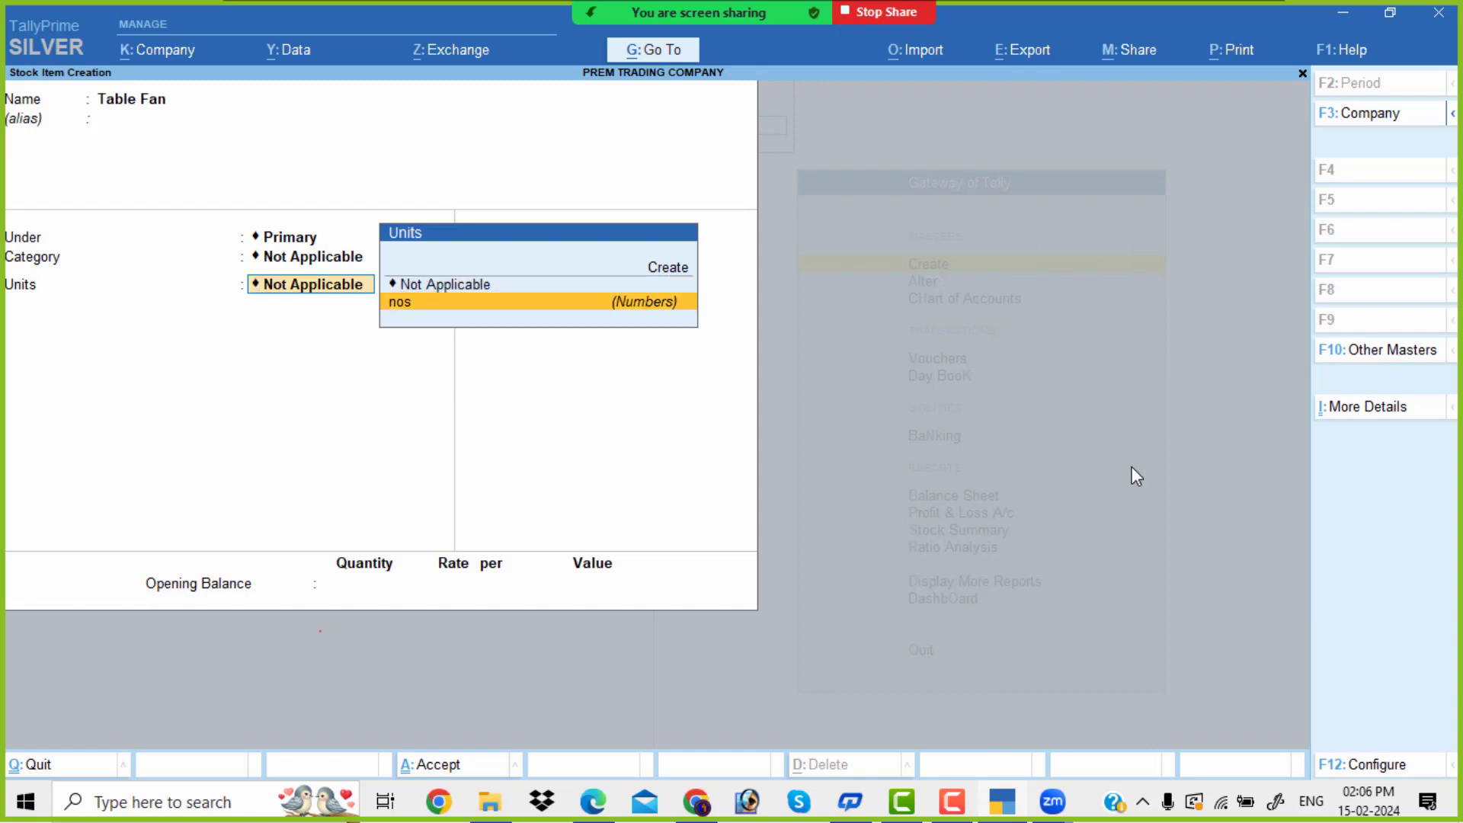
{"action": "key", "text": "Return"}
{"action": "key", "text": "Return"}
Set the Table Fan opening balance to 2 nos at a rate of 1,000, checking the PDF, and save the item.
{"action": "type", "text": "2"}
{"action": "key", "text": "Return"}
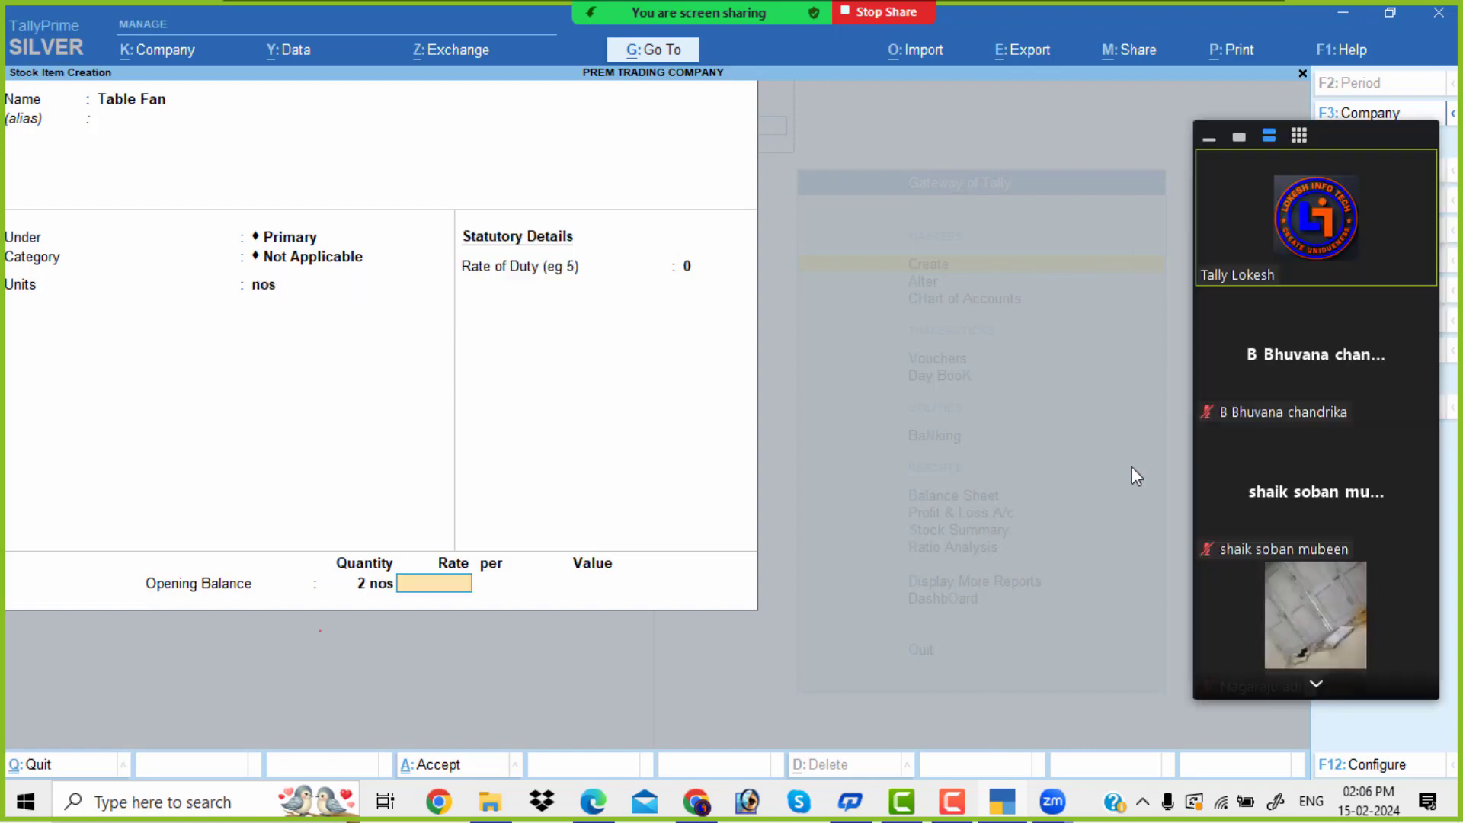
{"action": "key", "text": "alt+Tab"}
{"action": "key", "text": "alt+Tab"}
{"action": "type", "text": "1000"}
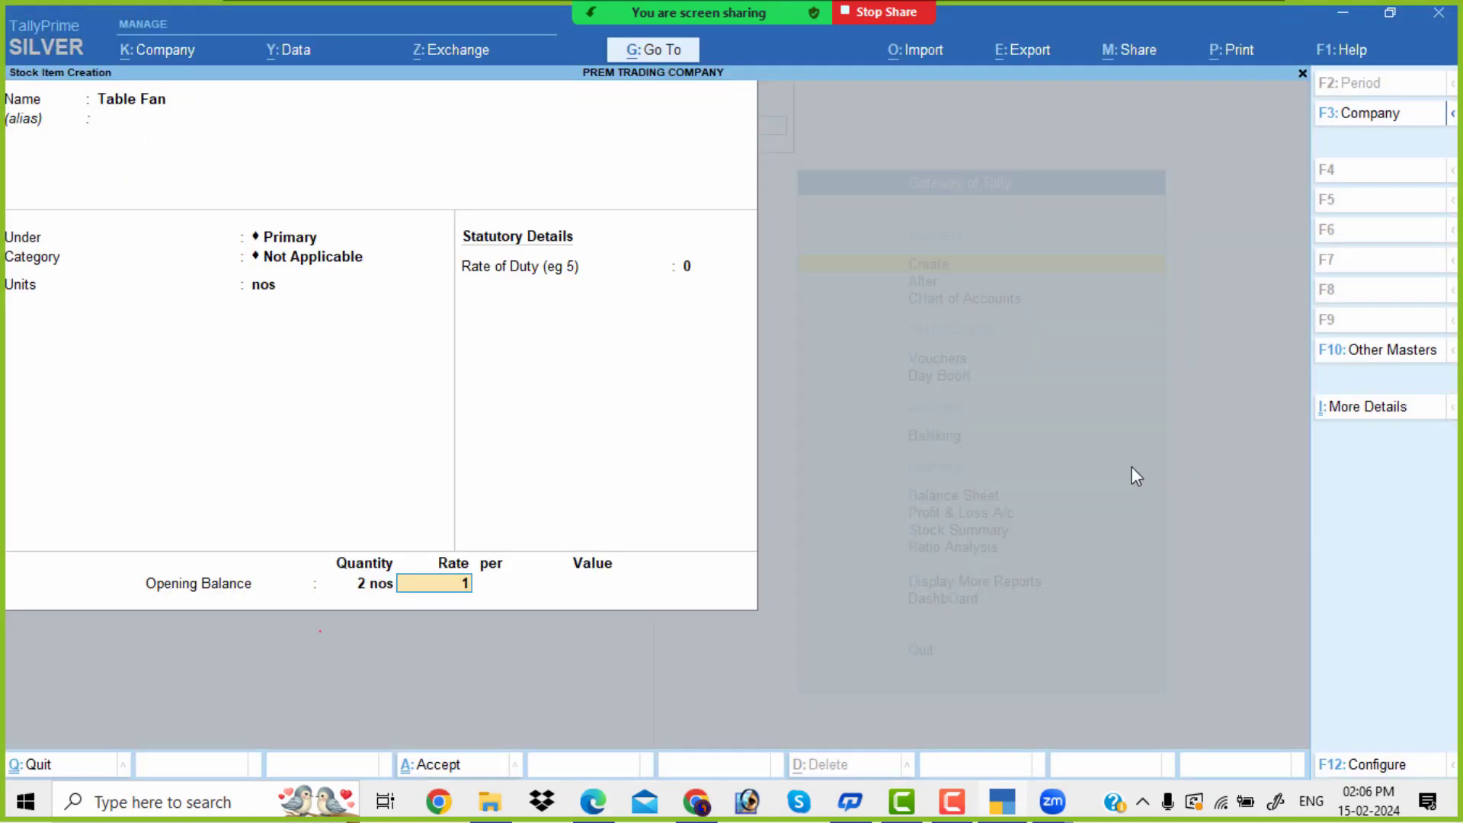
{"action": "key", "text": "Return"}
{"action": "key", "text": "Return"}
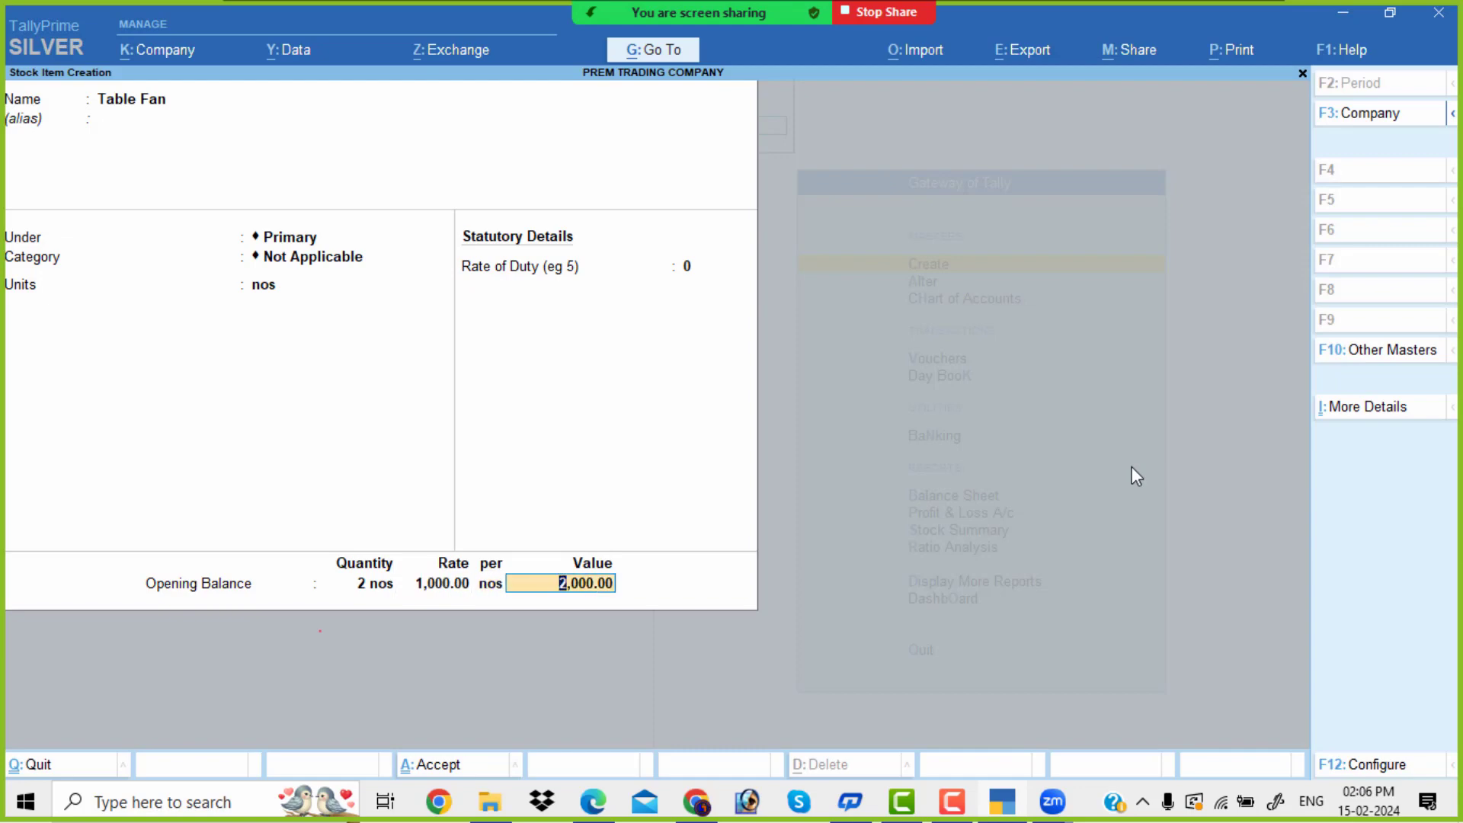
{"action": "key", "text": "Return"}
{"action": "key", "text": "Return"}
Check the PDF, name the new stock item Mixies and admit the waiting participant.
{"action": "key", "text": "alt+Tab"}
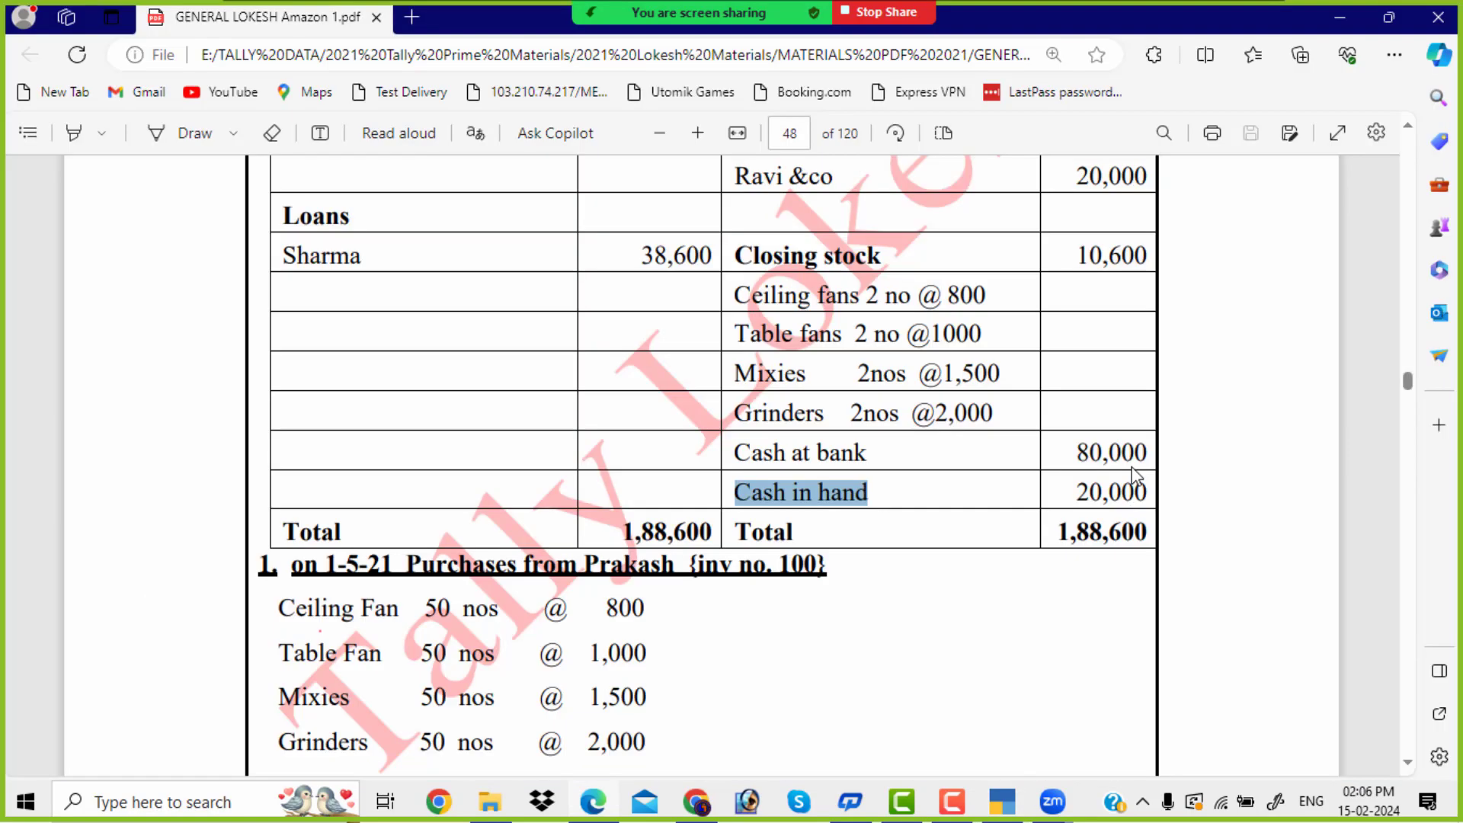
{"action": "key", "text": "alt+Tab"}
{"action": "type", "text": "M"}
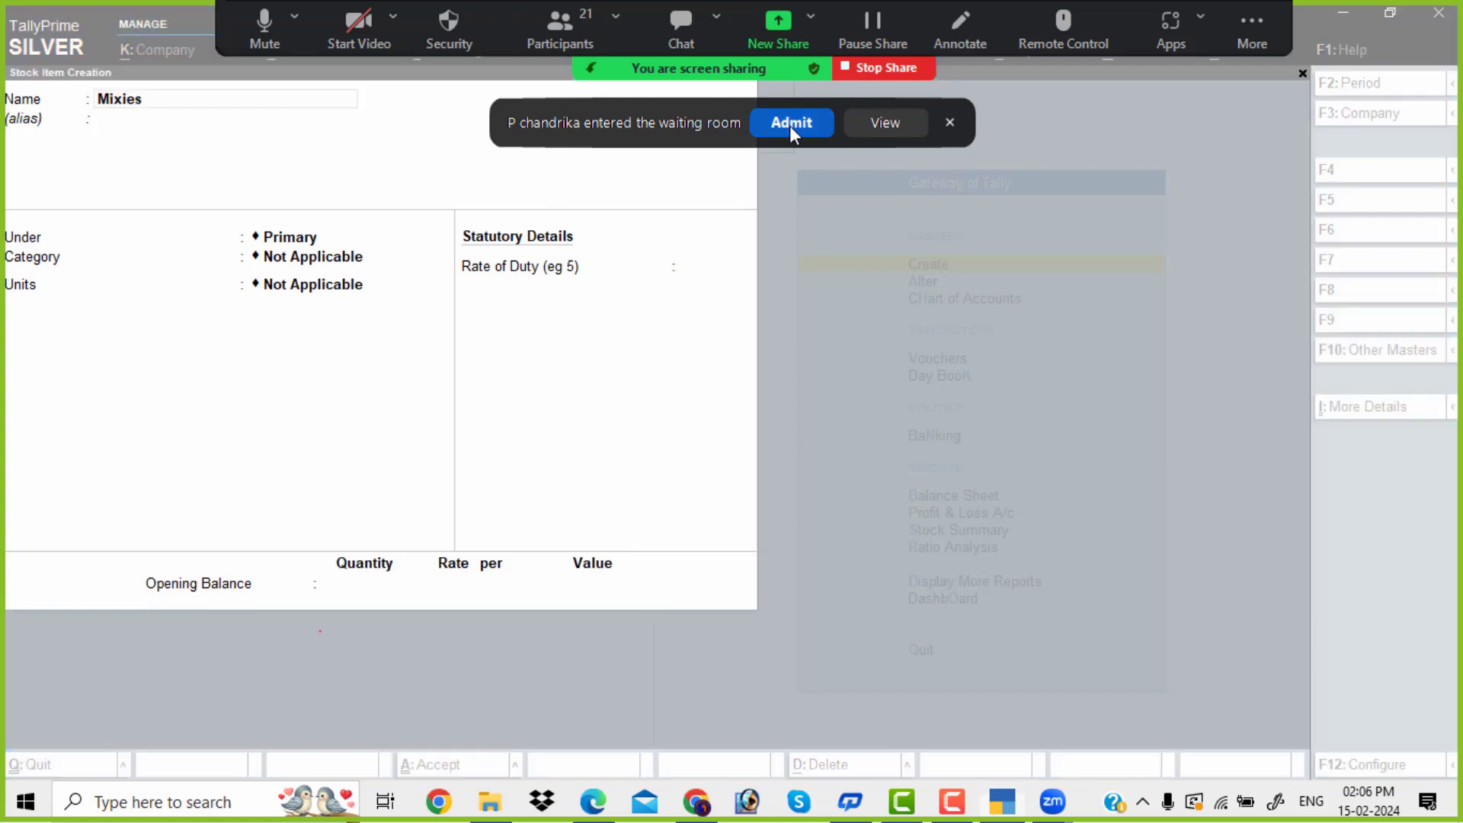
{"action": "left_click", "coordinate": [791, 123]}
{"action": "key", "text": "Return"}
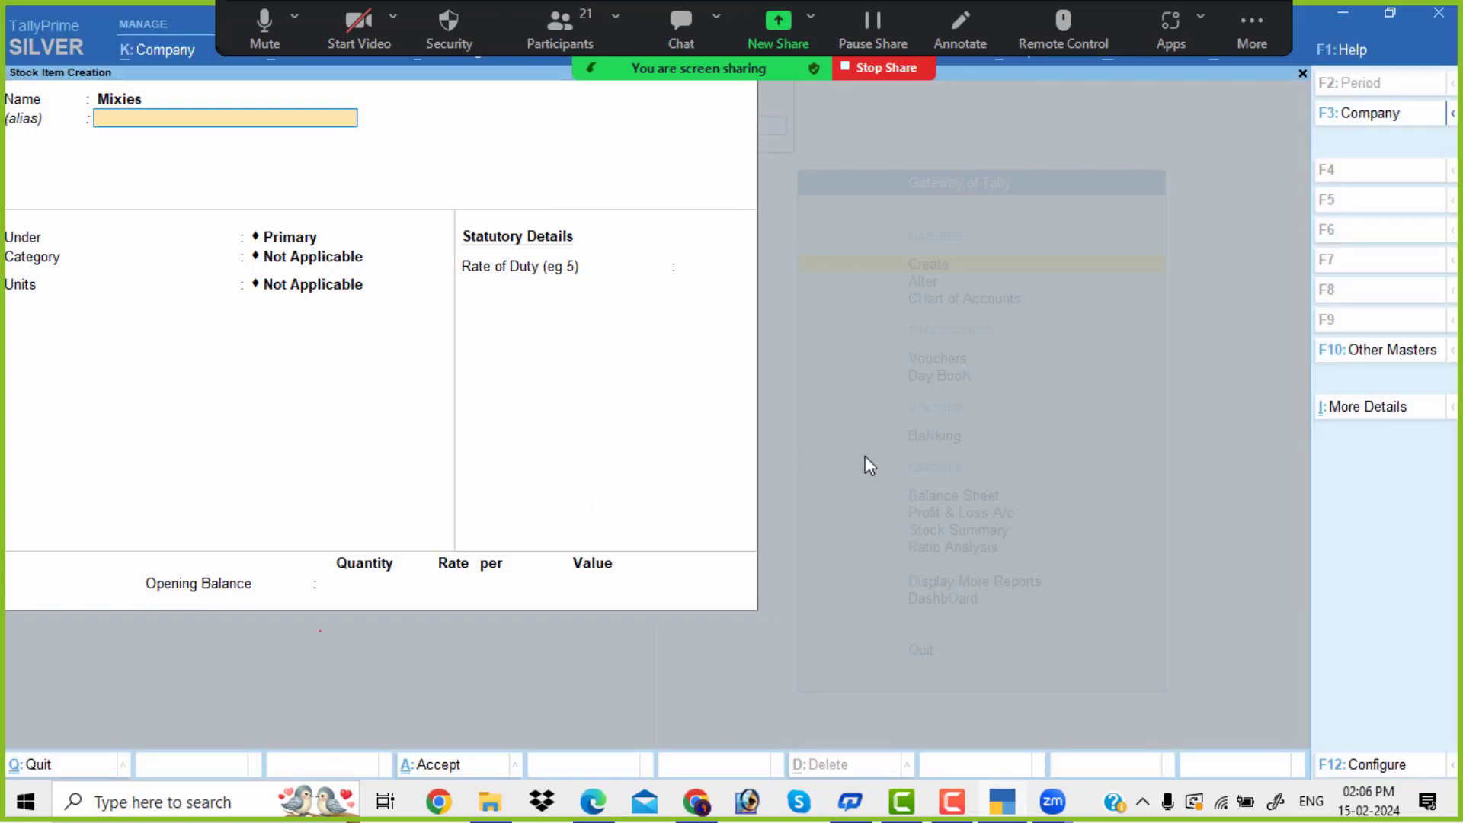
Keep Mixies under Primary with category Not Applicable and choose nos as its unit.
{"action": "key", "text": "Return"}
{"action": "key", "text": "Return"}
{"action": "key", "text": "Return"}
{"action": "key", "text": "Down"}
{"action": "key", "text": "Return"}
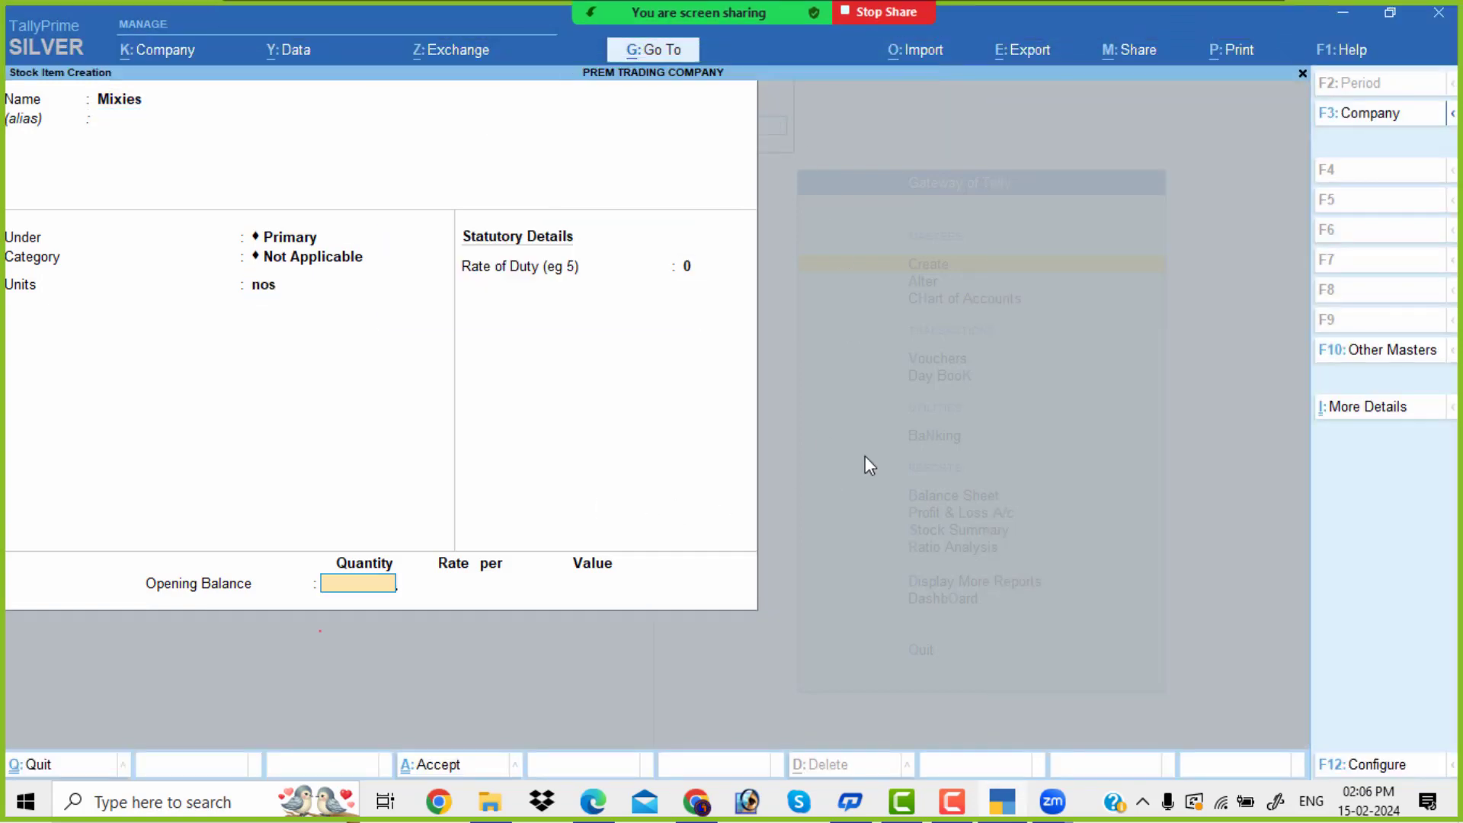
Set the Mixies opening balance to 2 nos at a rate of 1,500, checking the PDF, and save the item.
{"action": "type", "text": "2"}
{"action": "key", "text": "Return"}
{"action": "key", "text": "alt+Tab"}
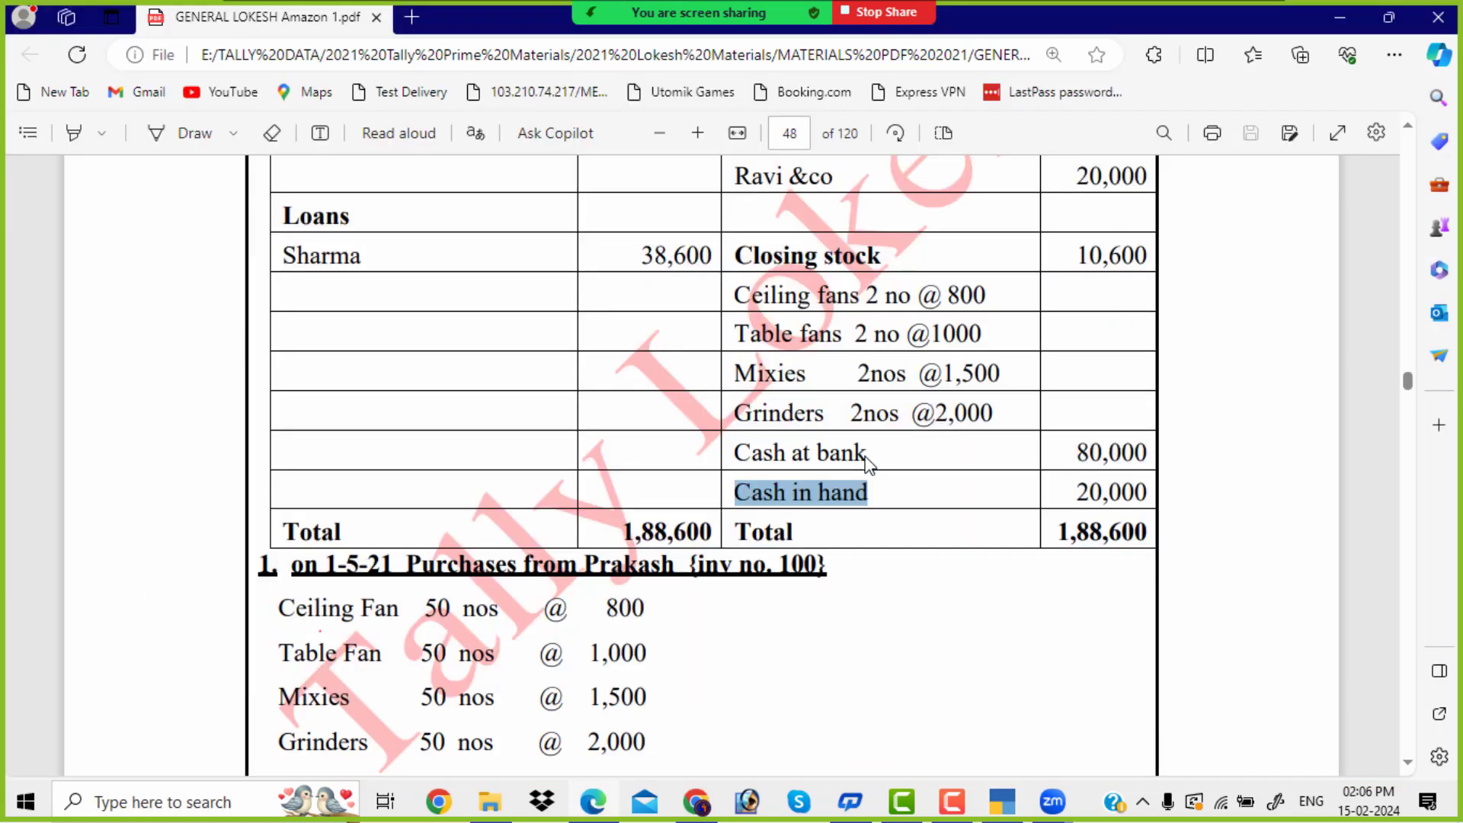
{"action": "key", "text": "alt+Tab"}
{"action": "type", "text": "1500"}
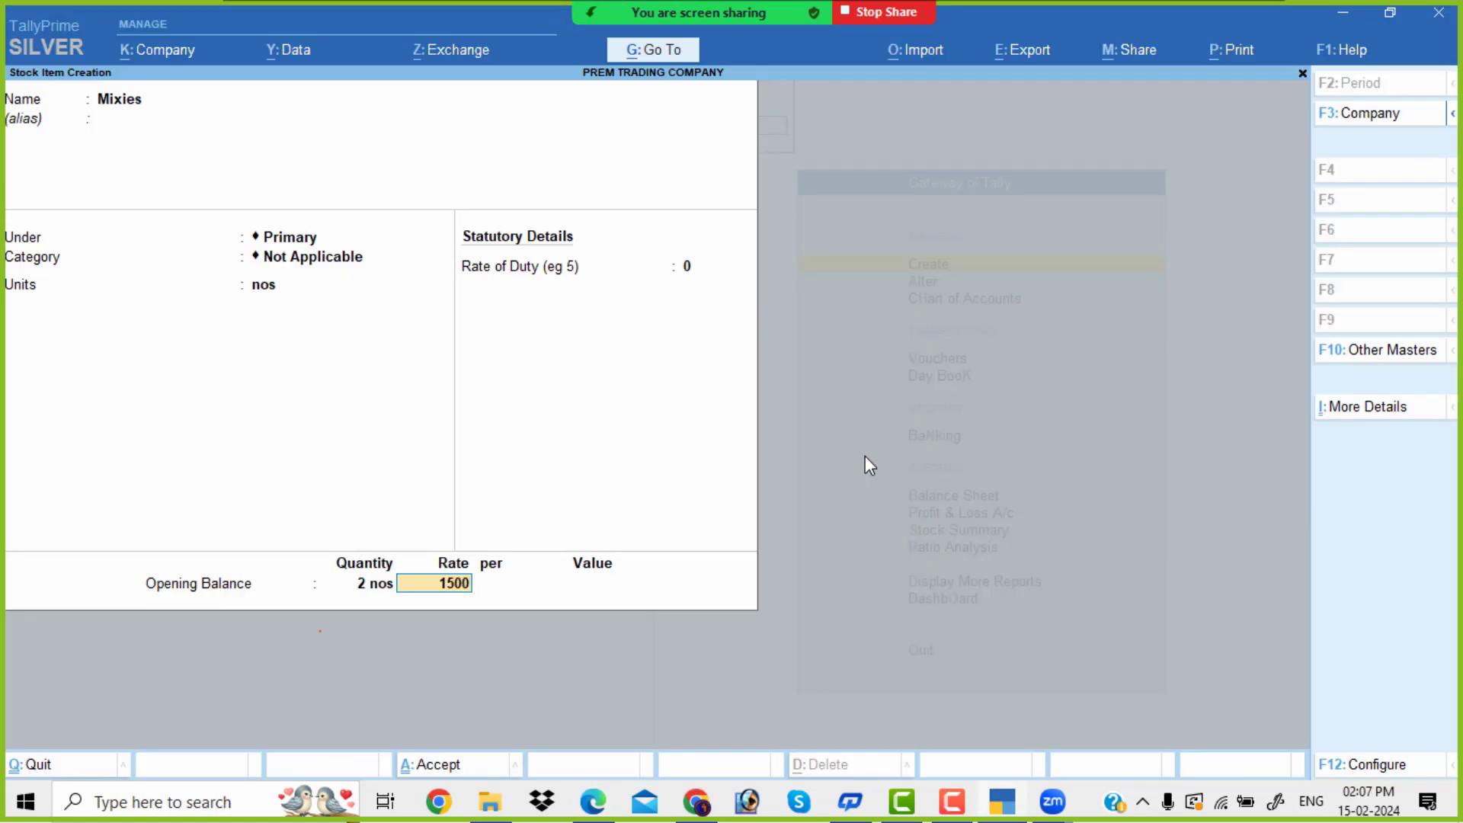
{"action": "key", "text": "Return"}
{"action": "key", "text": "Return"}
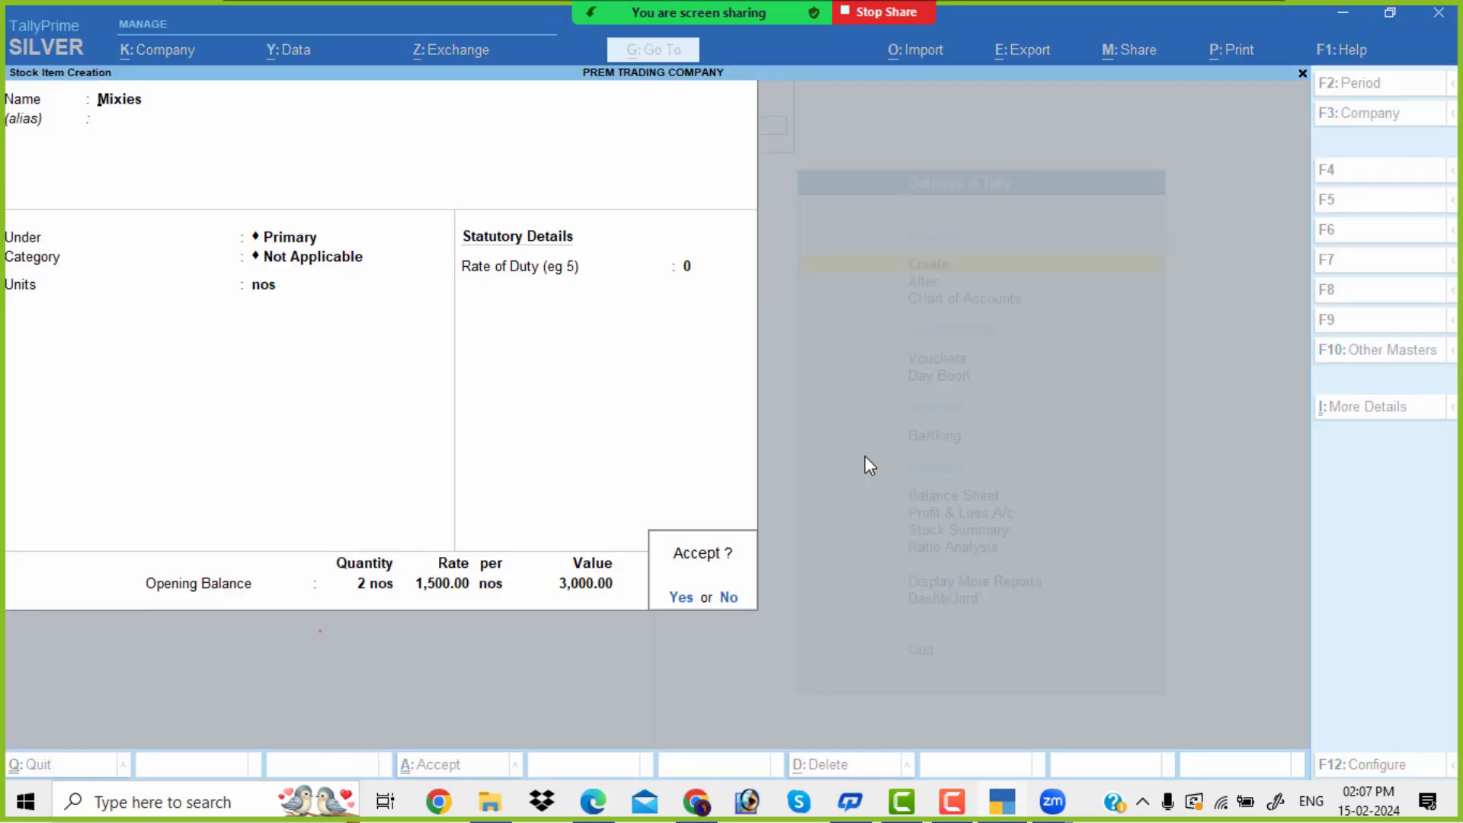
{"action": "key", "text": "Return"}
Check the next item in the PDF and start a stock item named Grinders under Primary with unit nos.
{"action": "key", "text": "alt+Tab"}
{"action": "key", "text": "alt+Tab"}
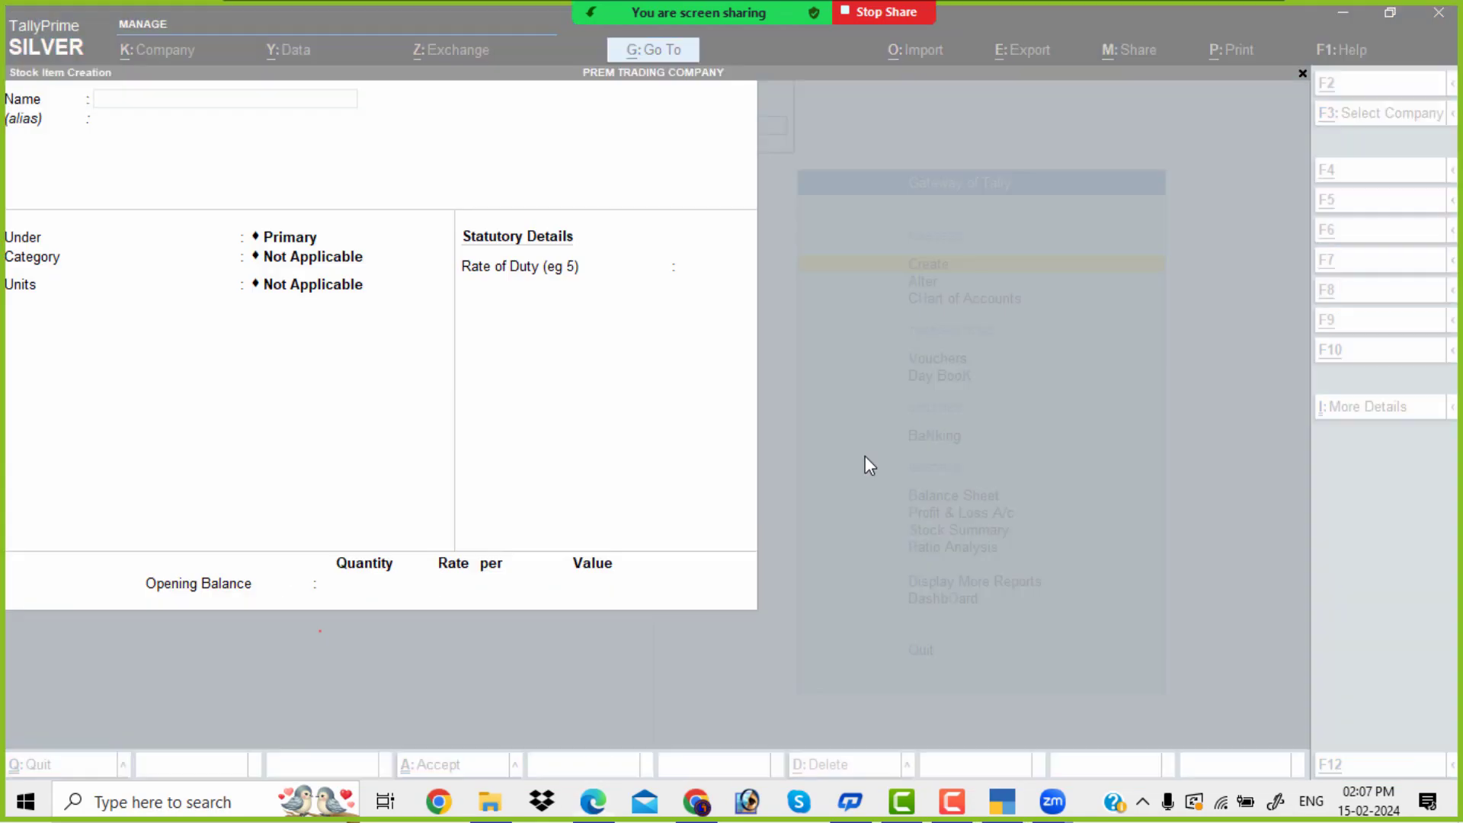
{"action": "type", "text": "Grinders"}
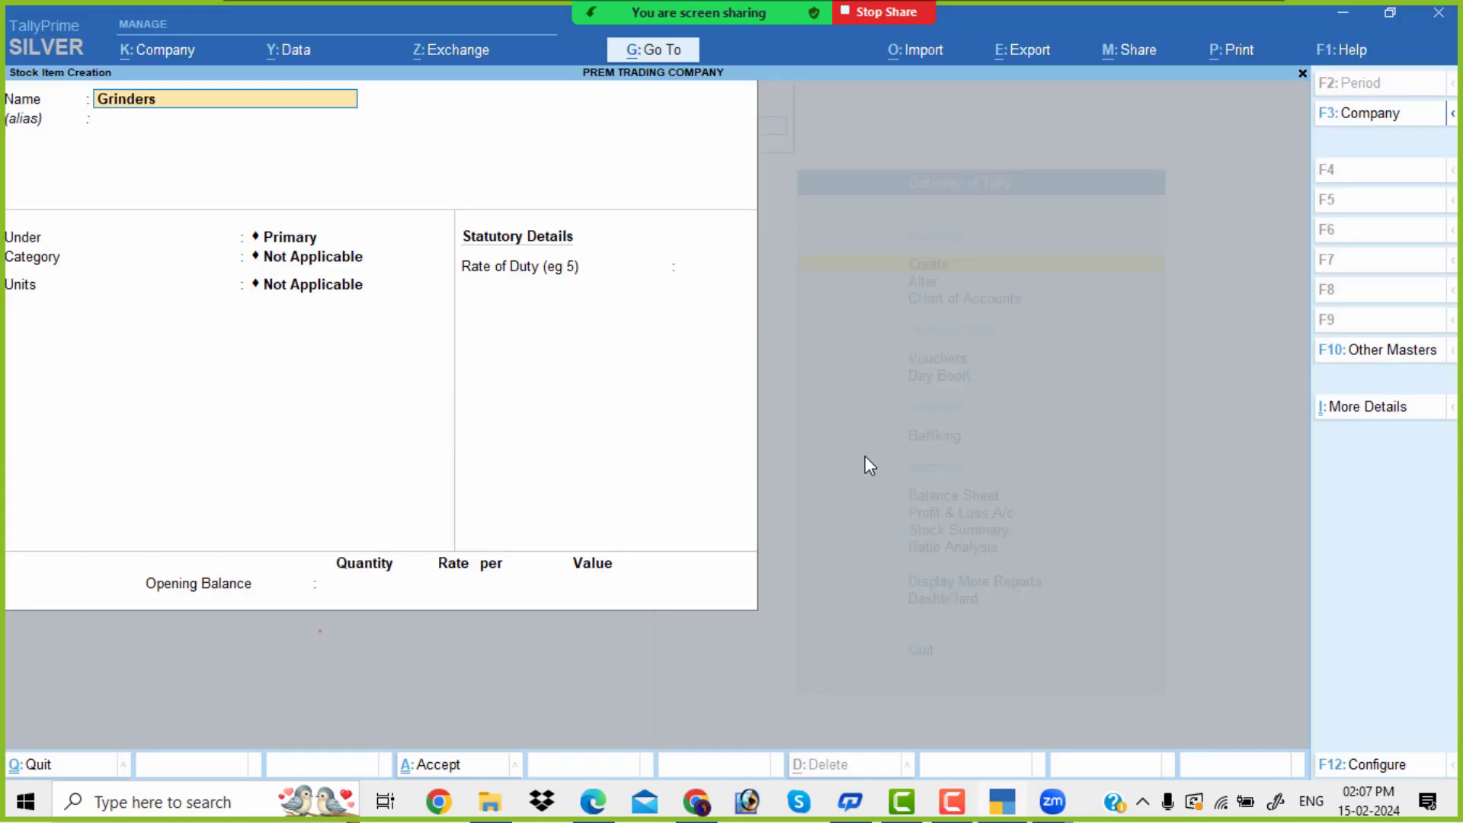
{"action": "key", "text": "Return"}
{"action": "key", "text": "Return"}
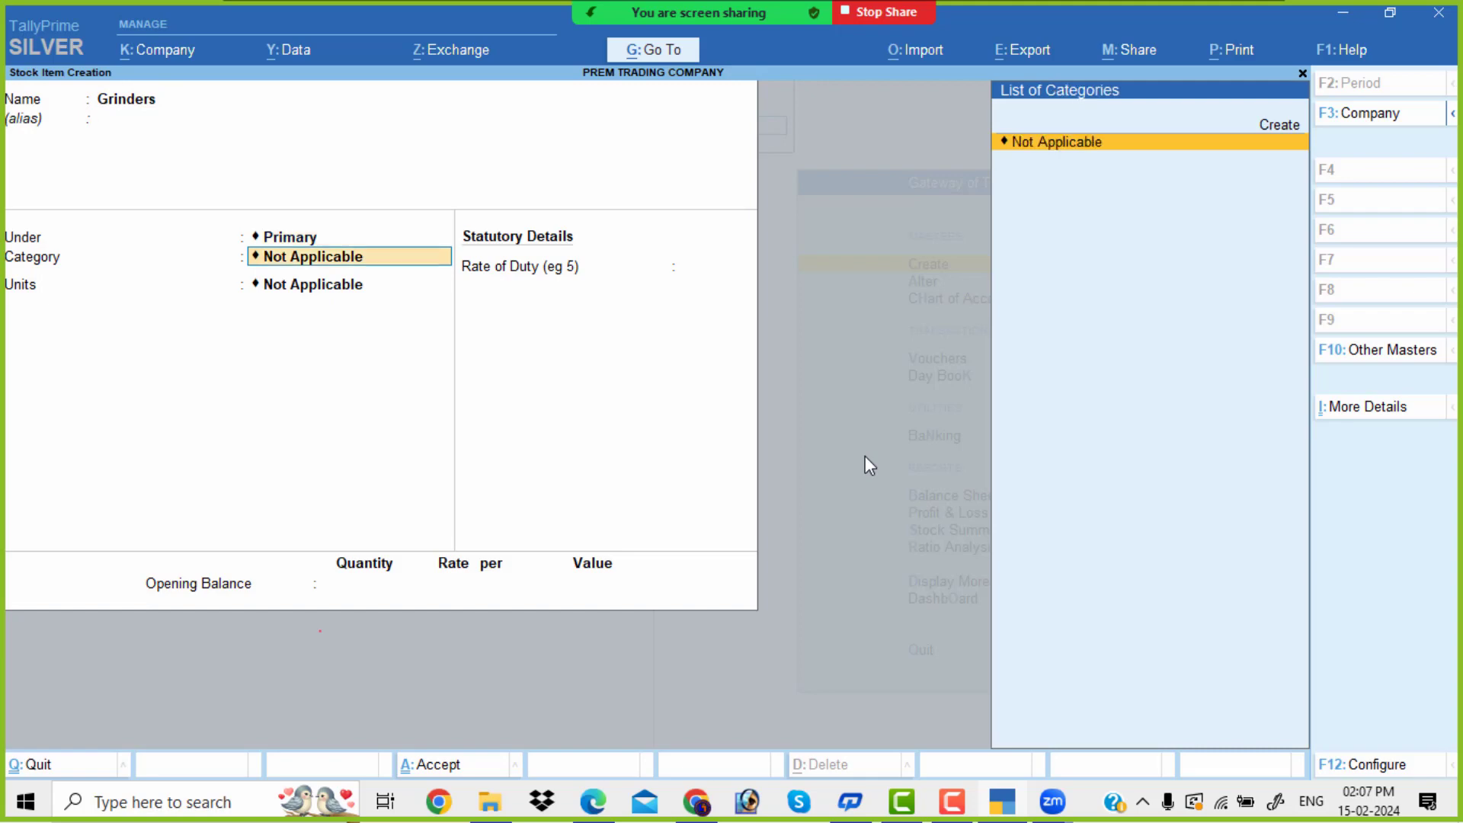
{"action": "key", "text": "Return"}
{"action": "key", "text": "Down"}
{"action": "key", "text": "Return"}
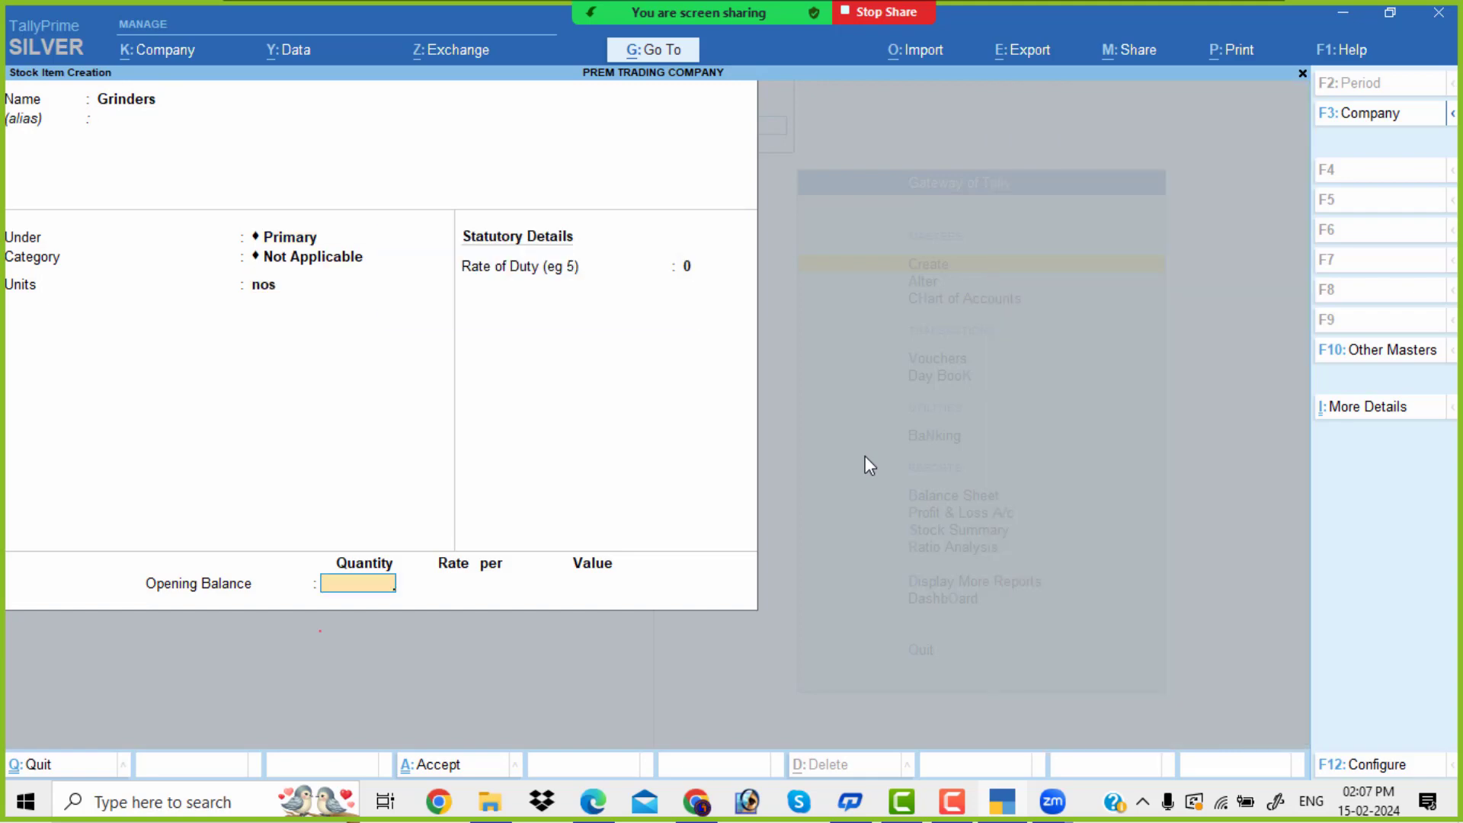
Set the Grinders opening balance to 2 nos at a rate of 2,000, checking the PDF, and save the item.
{"action": "type", "text": "2"}
{"action": "key", "text": "Return"}
{"action": "key", "text": "alt+Tab"}
{"action": "key", "text": "alt+Tab"}
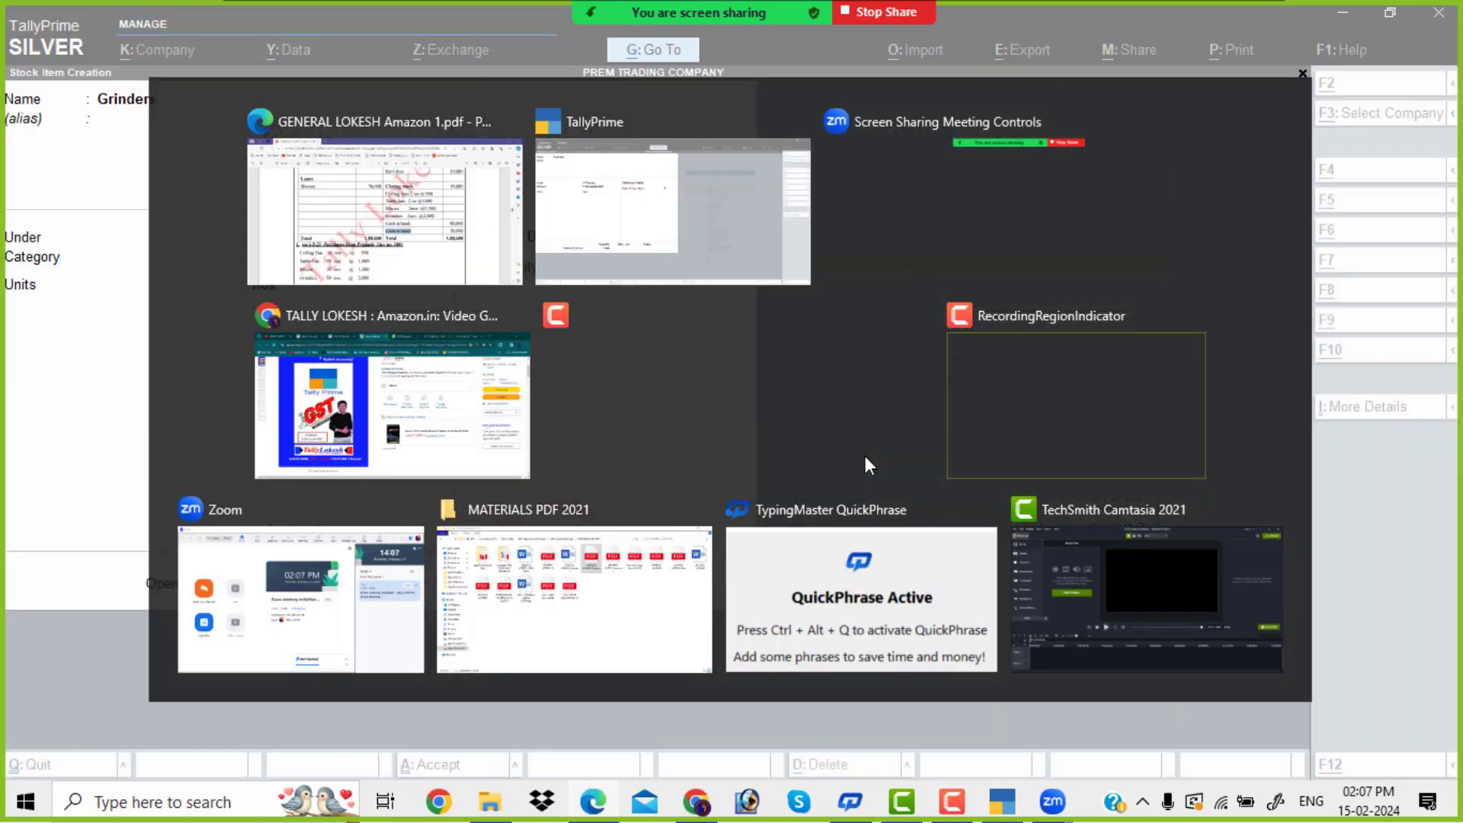
{"action": "type", "text": "2000"}
{"action": "key", "text": "Return"}
{"action": "key", "text": "Return"}
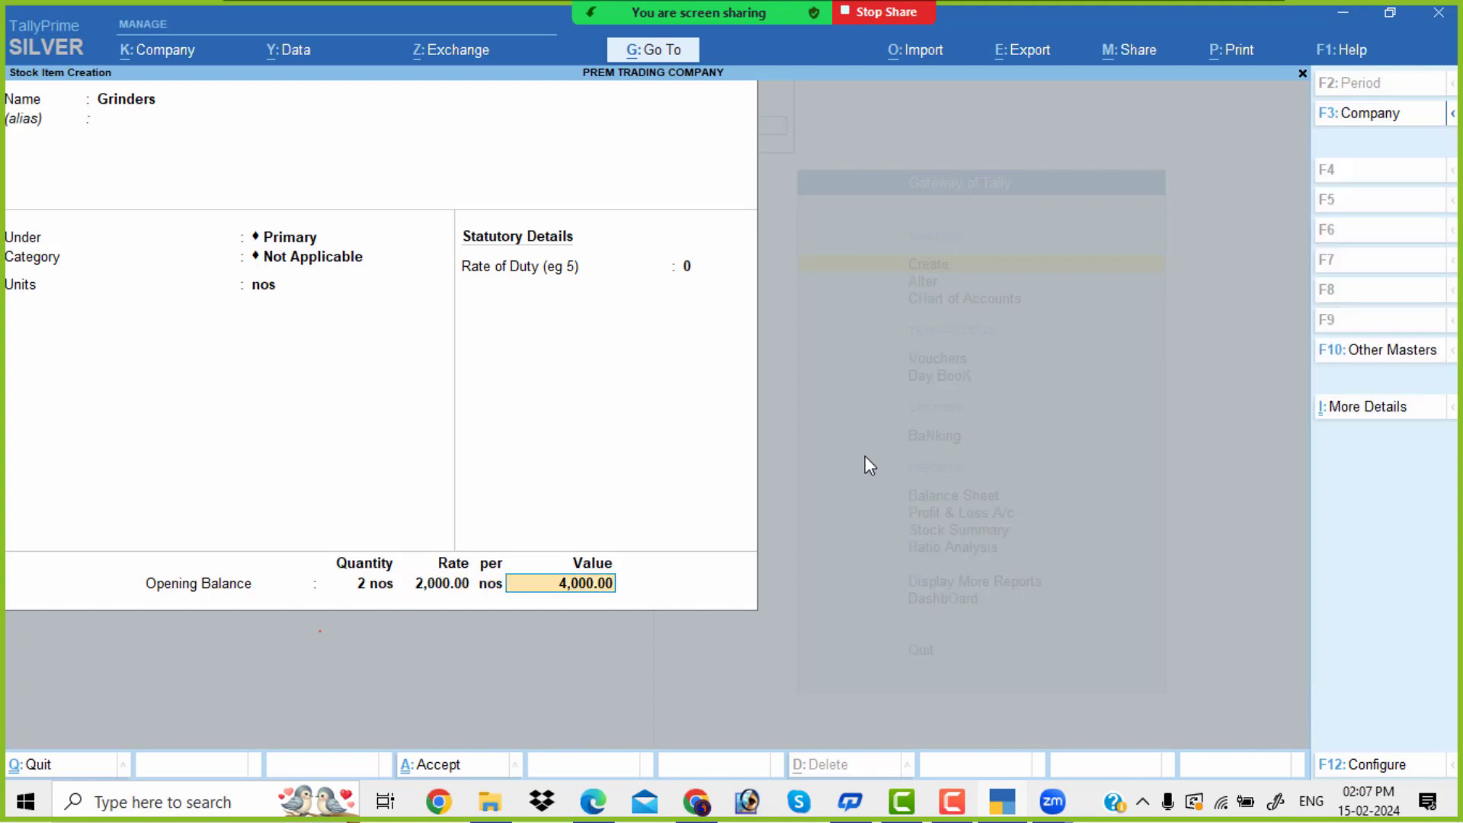
{"action": "key", "text": "Return"}
{"action": "key", "text": "y"}
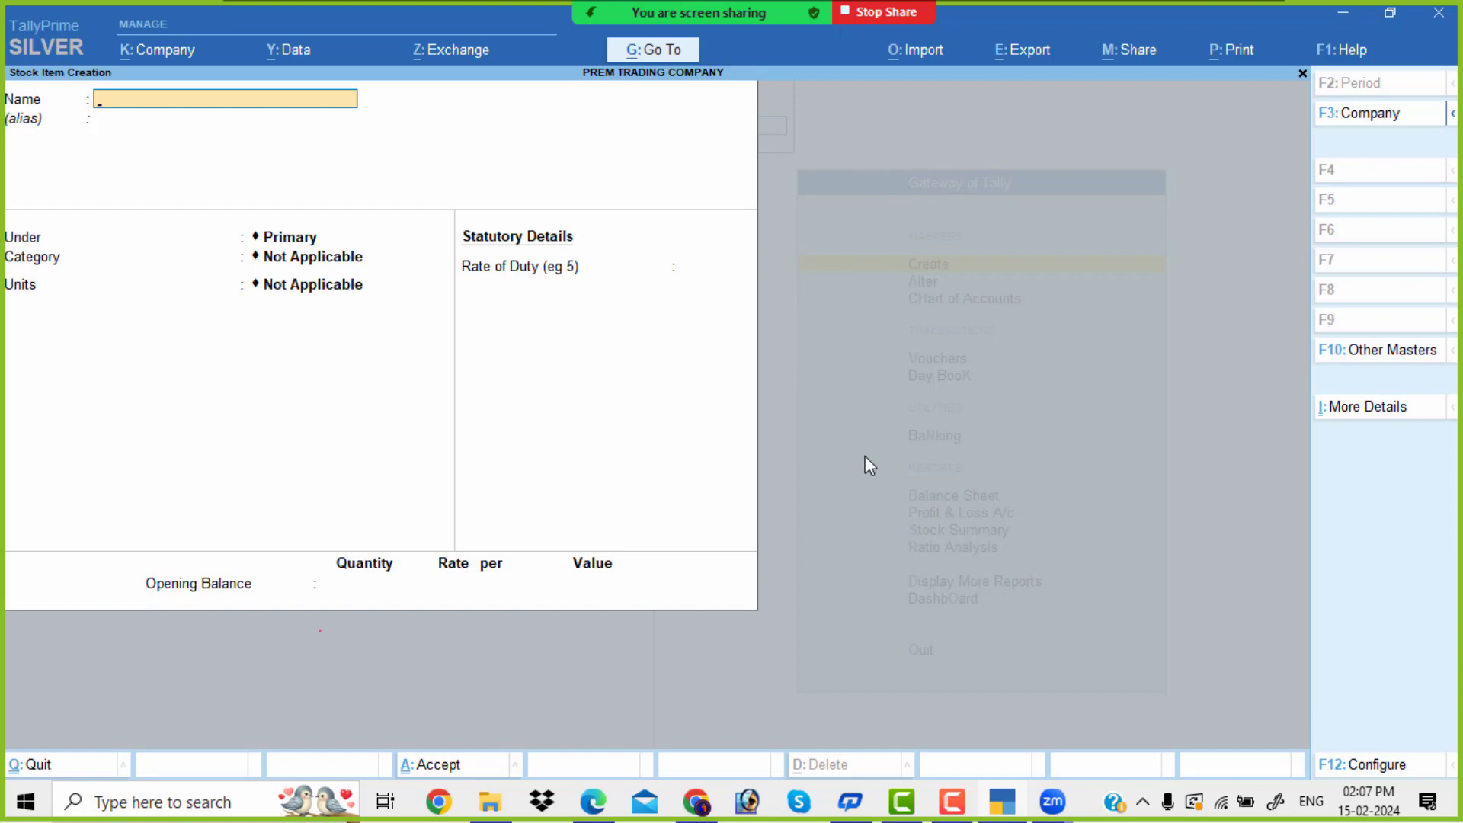
Leave stock item creation and open the Cash ledger for alteration.
{"action": "key", "text": "Escape"}
{"action": "key", "text": "Escape"}
{"action": "key", "text": "Escape"}
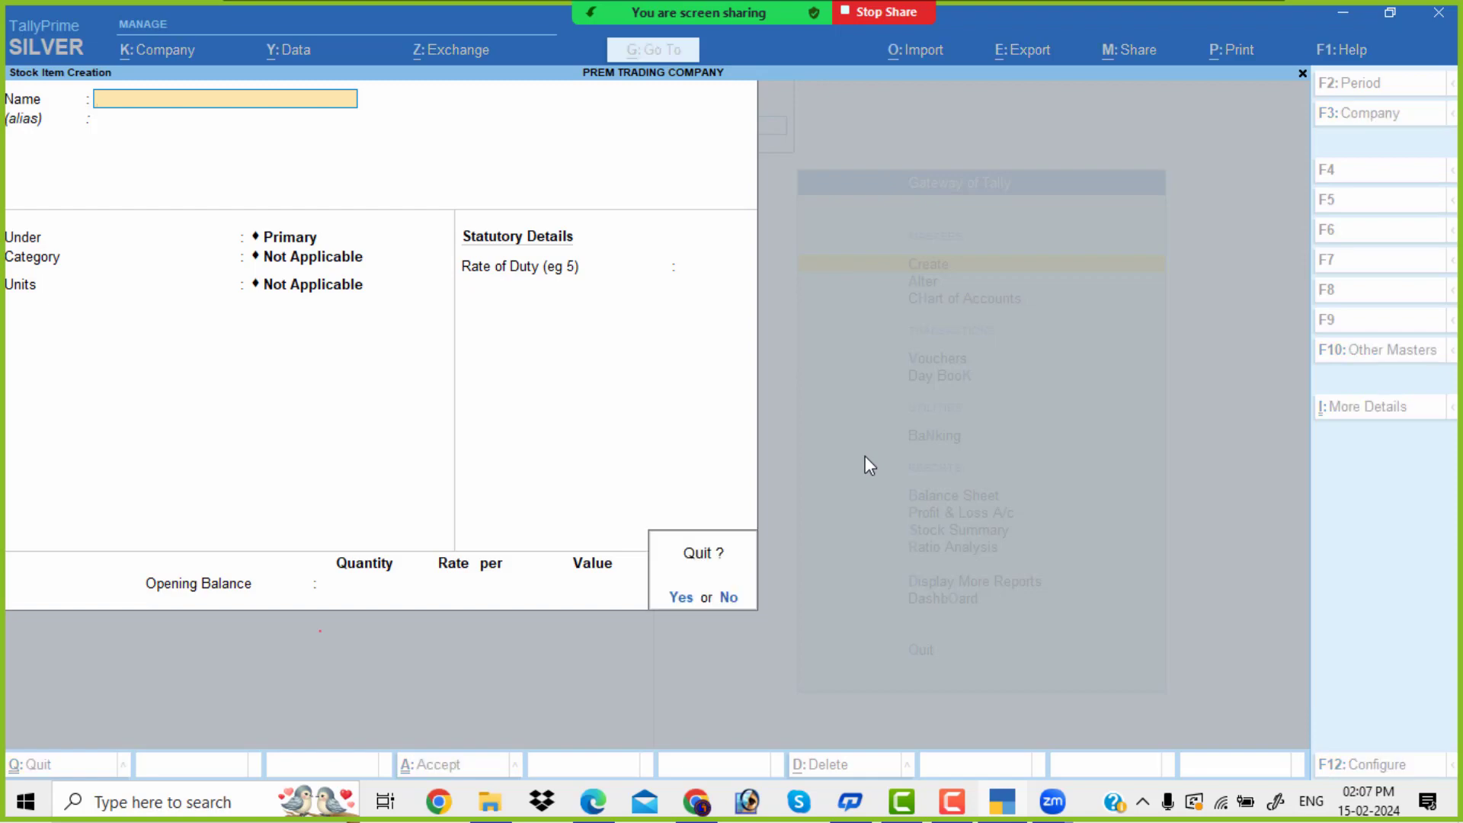
{"action": "key", "text": "Down"}
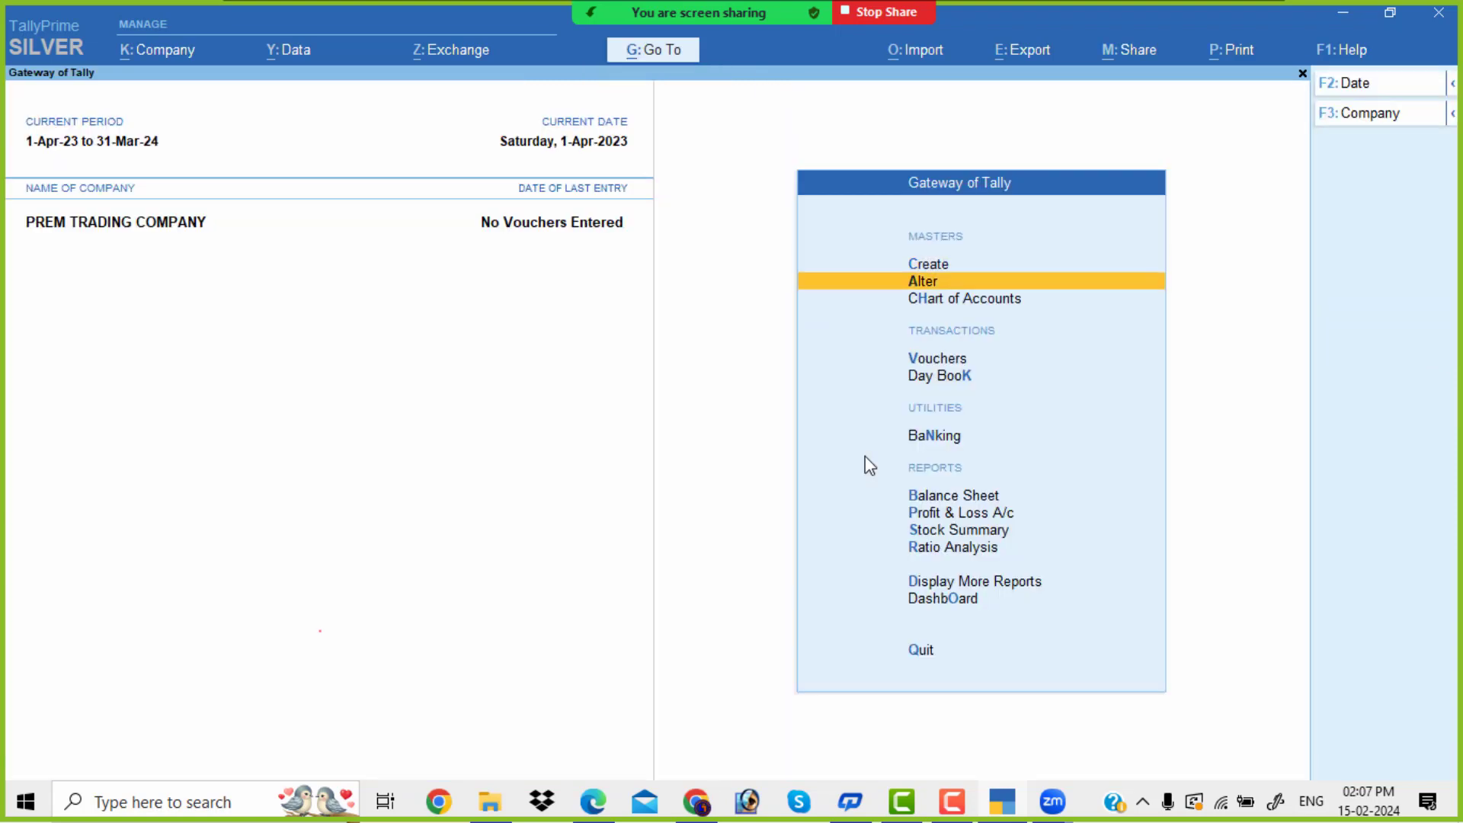
{"action": "key", "text": "Return"}
{"action": "key", "text": "Down"}
{"action": "key", "text": "Return"}
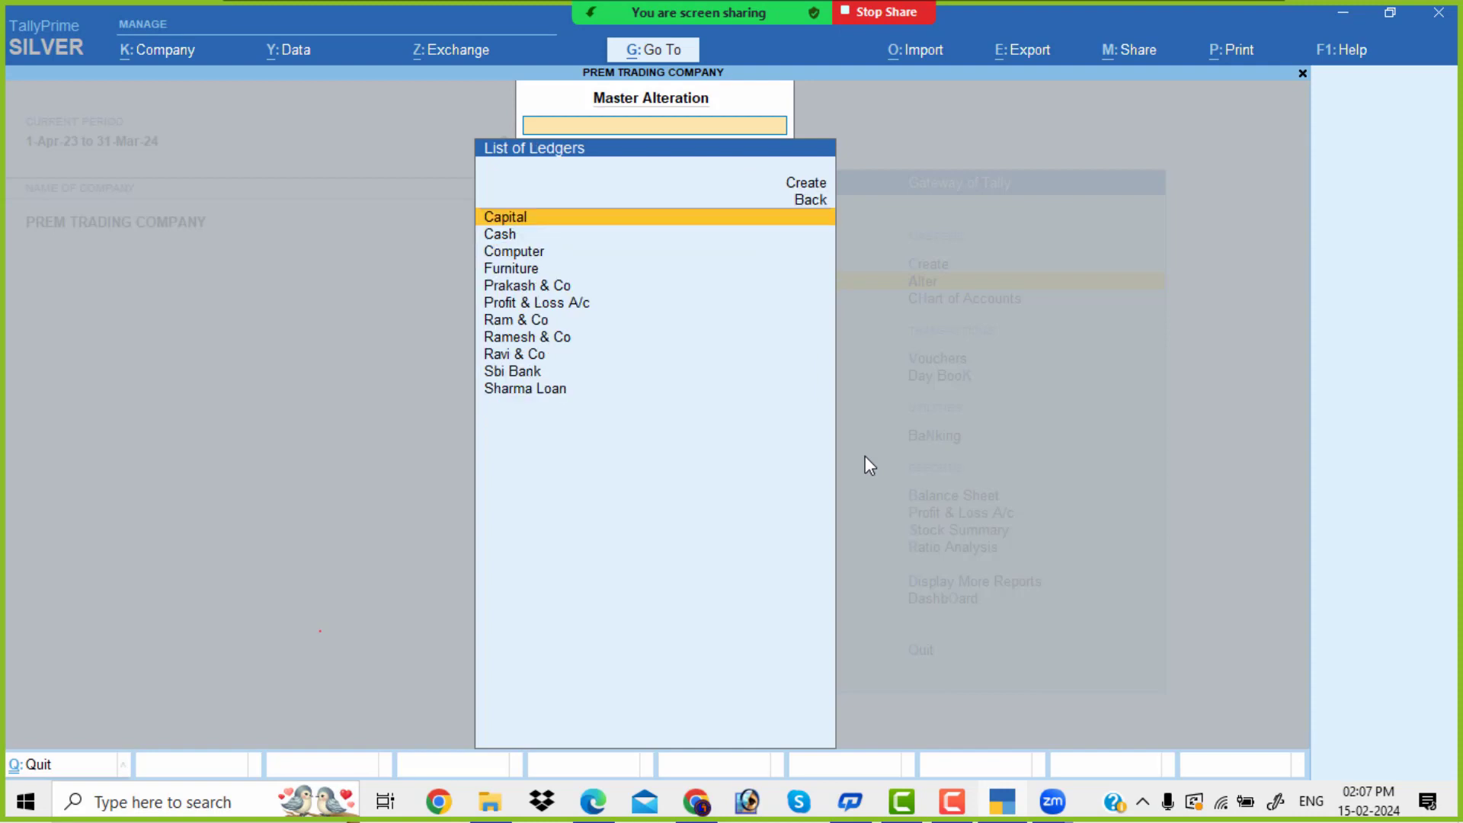
{"action": "key", "text": "Down"}
{"action": "key", "text": "Return"}
{"action": "key", "text": "Return"}
{"action": "key", "text": "Return"}
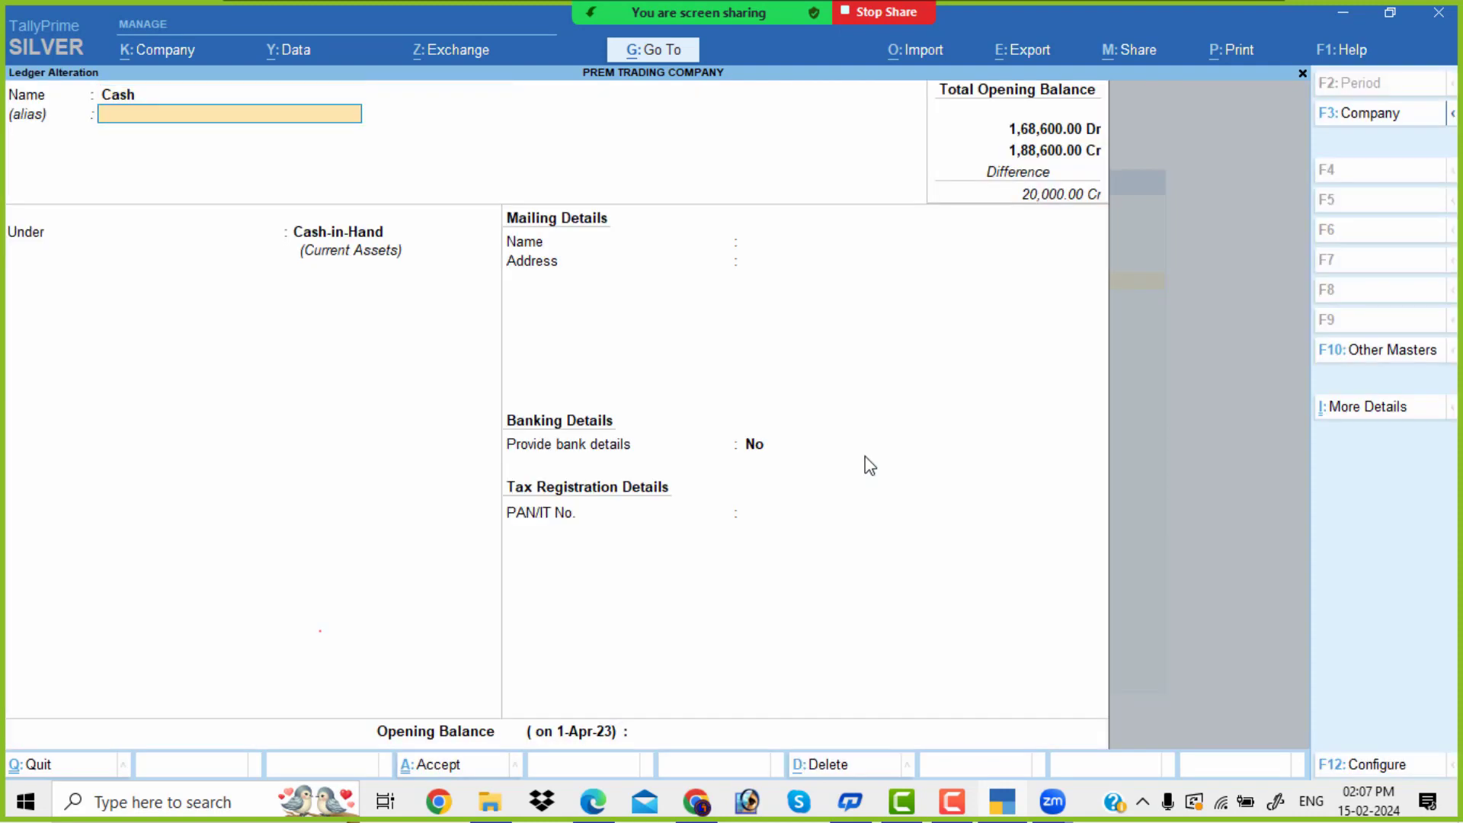
Check the cash in hand in the PDF, set the Cash ledger's opening balance to 20,000 Dr and save it.
{"action": "key", "text": "Return"}
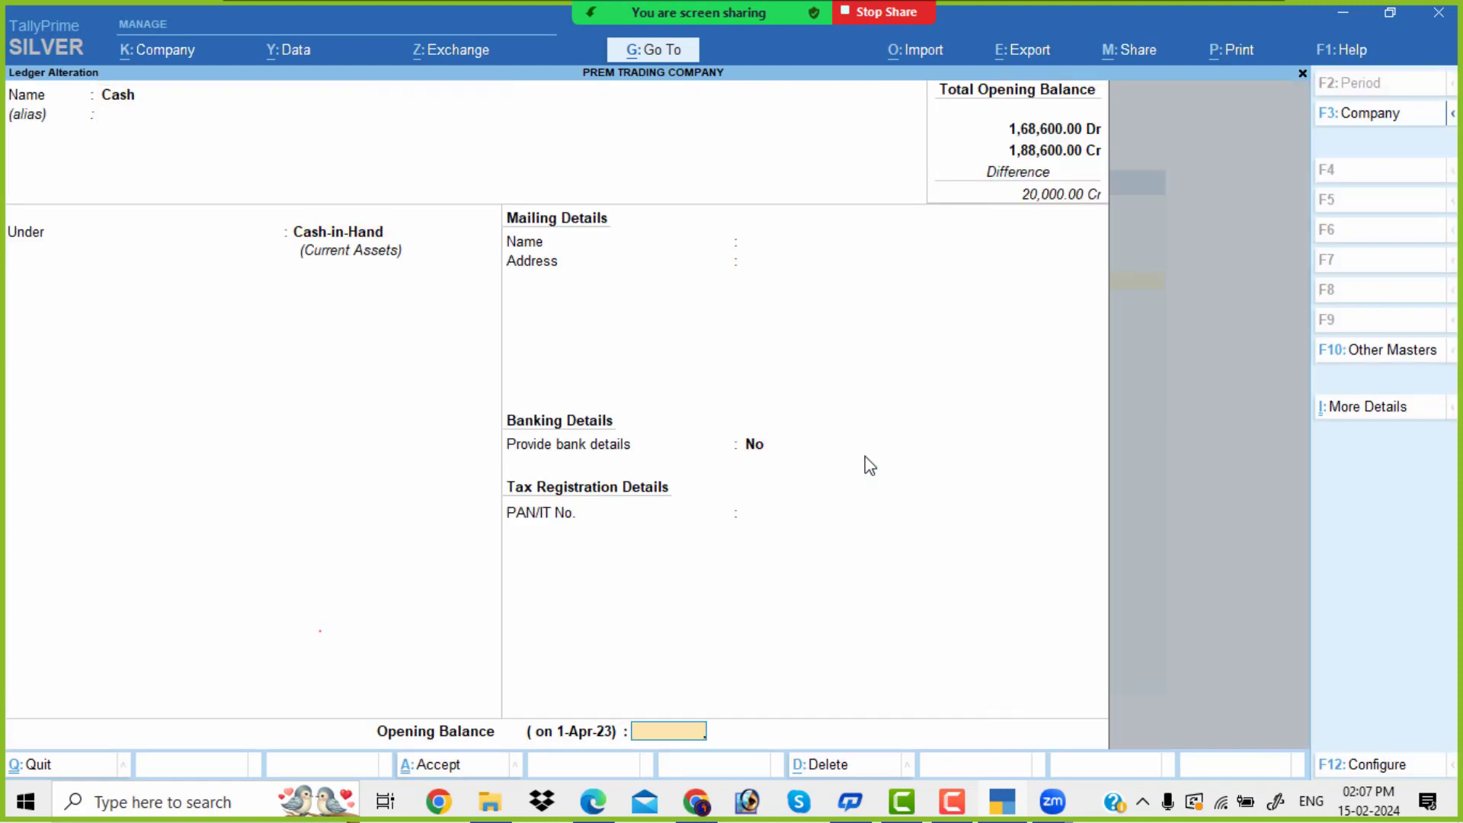
{"action": "key", "text": "alt+Tab"}
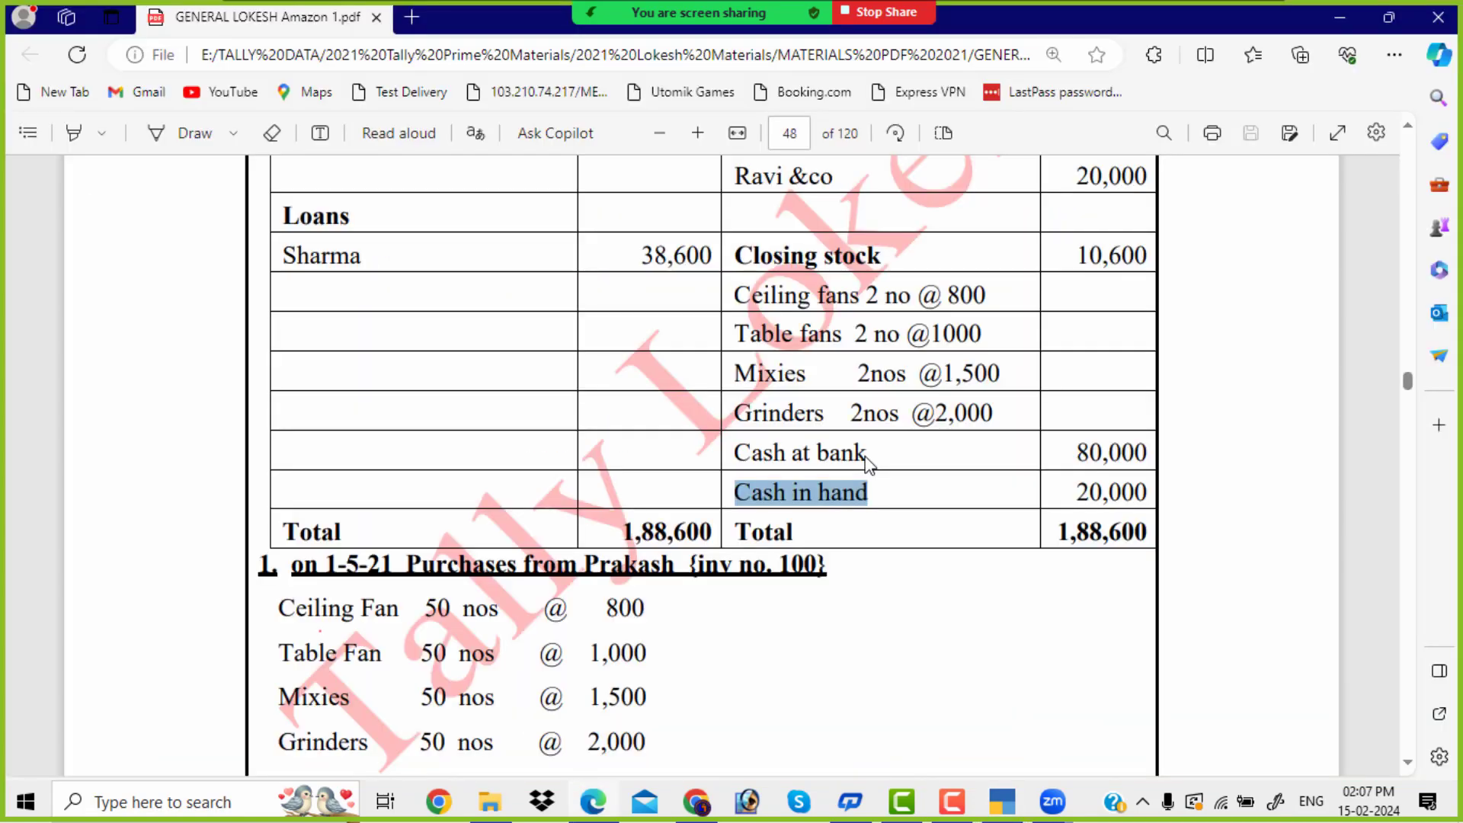
{"action": "scroll", "coordinate": [869, 461], "scroll_direction": "down", "scroll_amount": 2}
{"action": "left_click_drag", "start_coordinate": [1076, 392], "coordinate": [1148, 393]}
{"action": "key", "text": "alt+Tab"}
{"action": "type", "text": "200"}
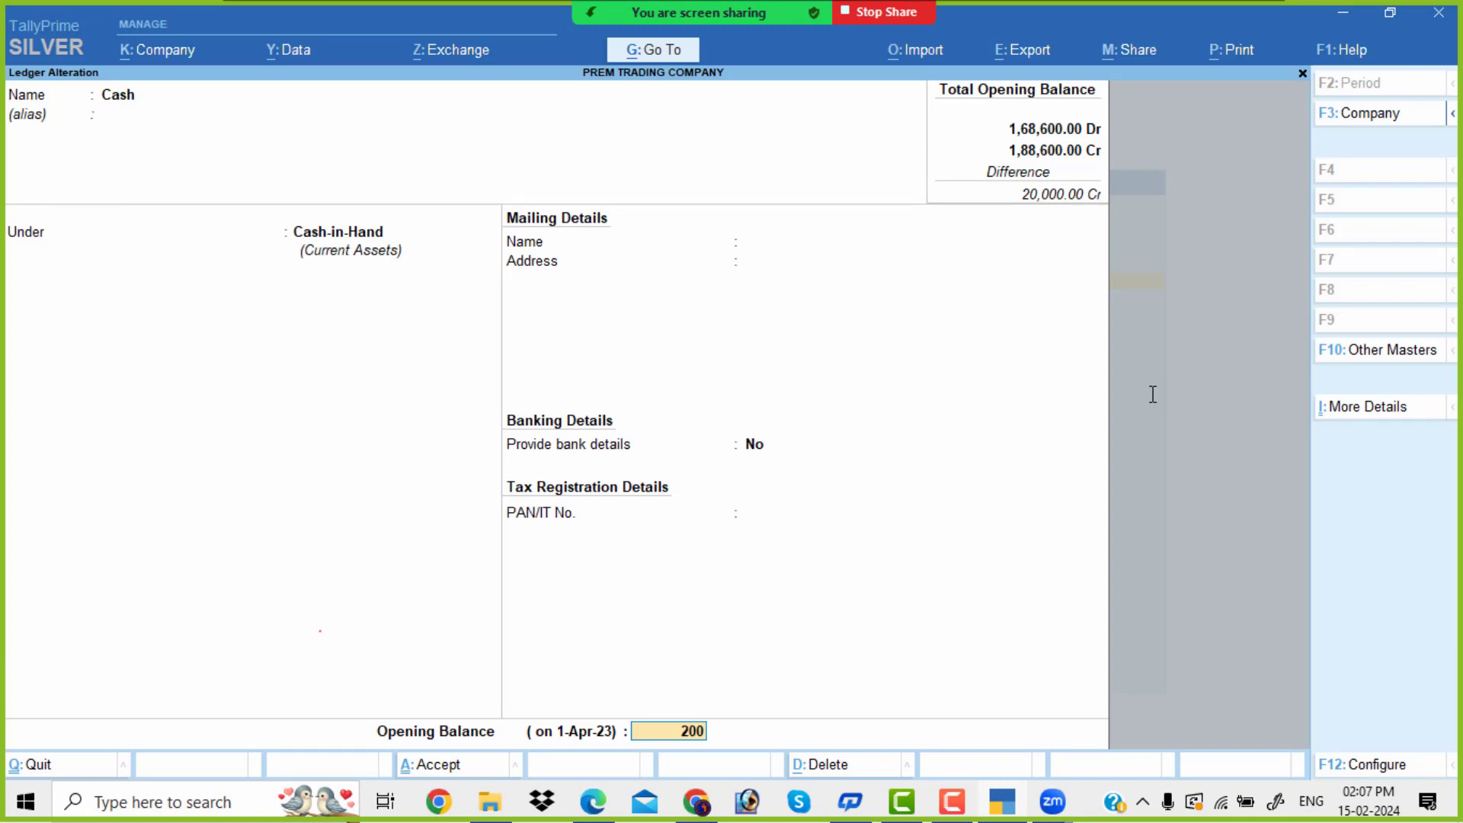
{"action": "type", "text": "00"}
{"action": "key", "text": "Return"}
{"action": "key", "text": "Return"}
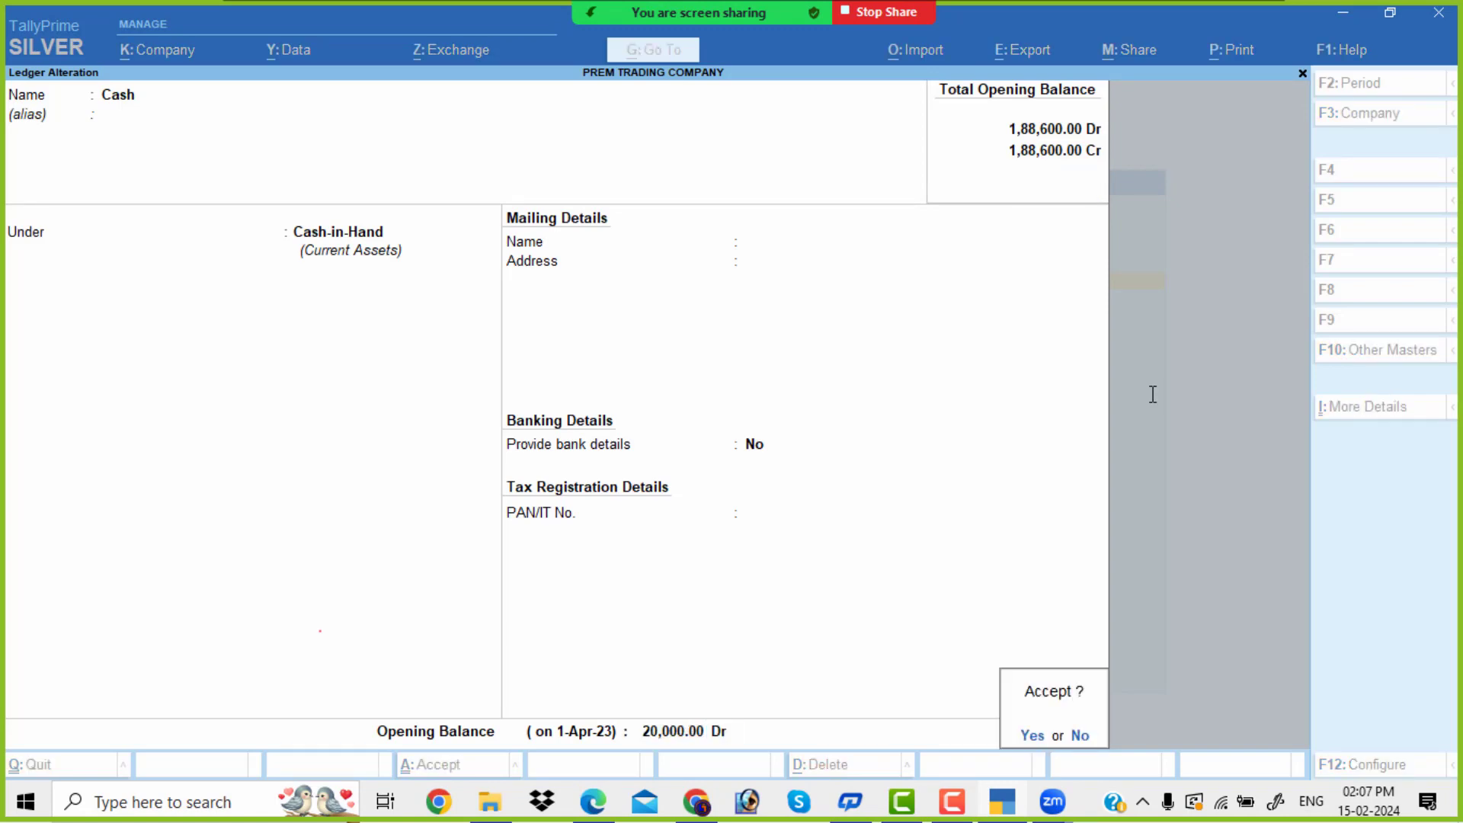
{"action": "key", "text": "Return"}
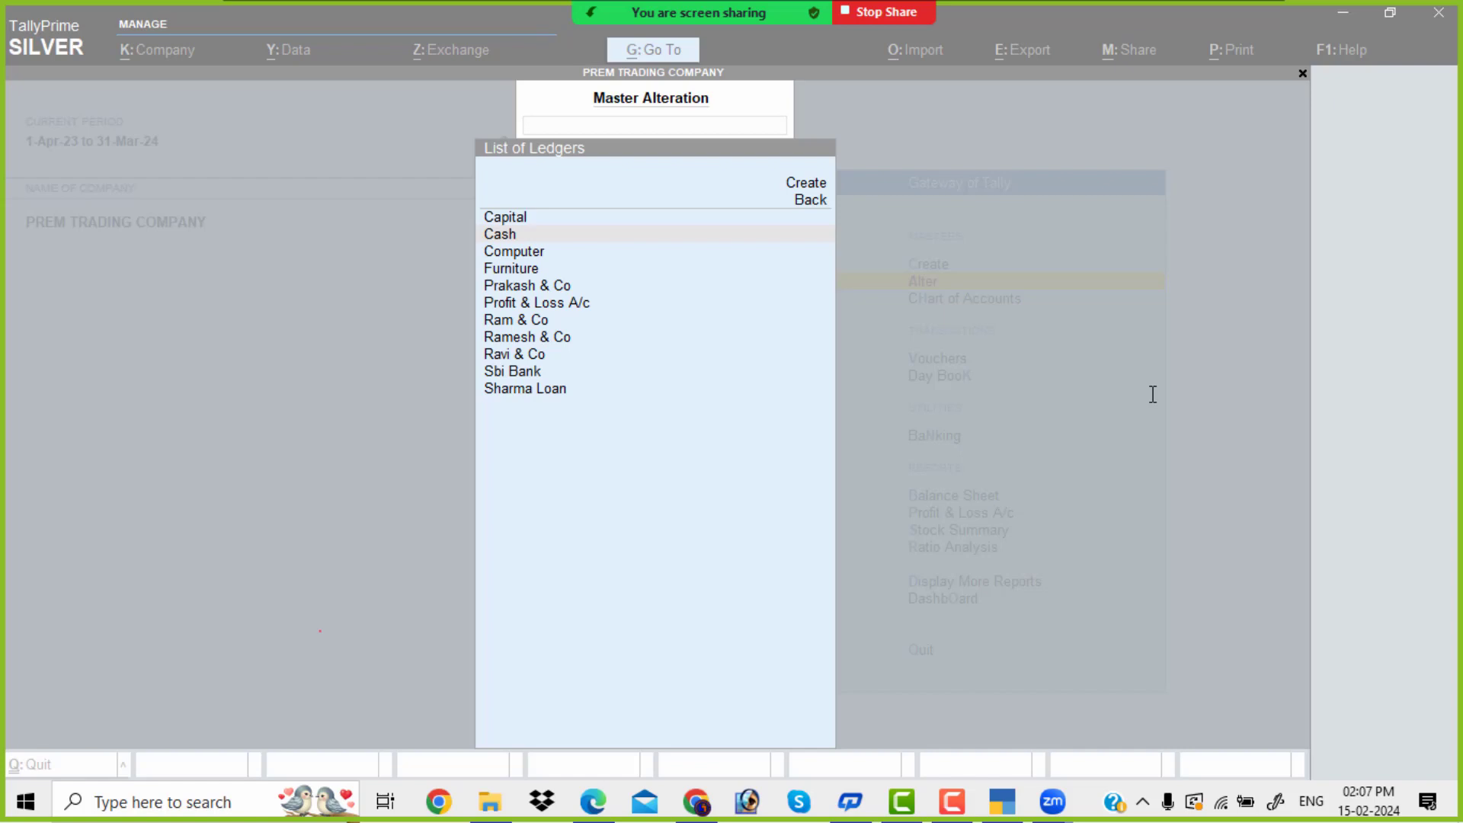
Leave ledger alteration and open the company's Balance Sheet in detailed view.
{"action": "key", "text": "Escape"}
{"action": "key", "text": "Escape"}
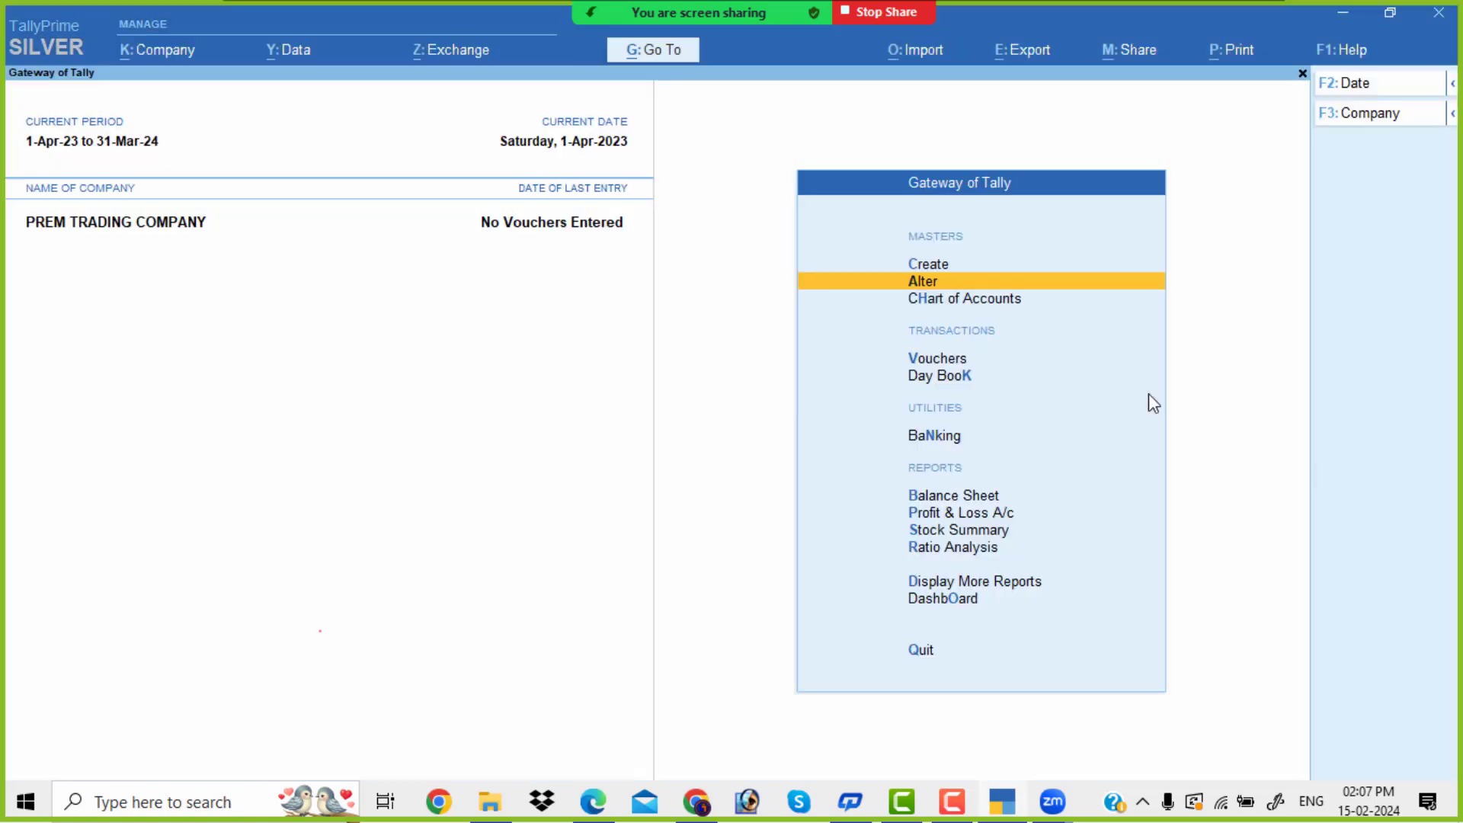
{"action": "key", "text": "Down"}
{"action": "key", "text": "Down"}
{"action": "key", "text": "Down"}
{"action": "key", "text": "Down"}
{"action": "key", "text": "Down"}
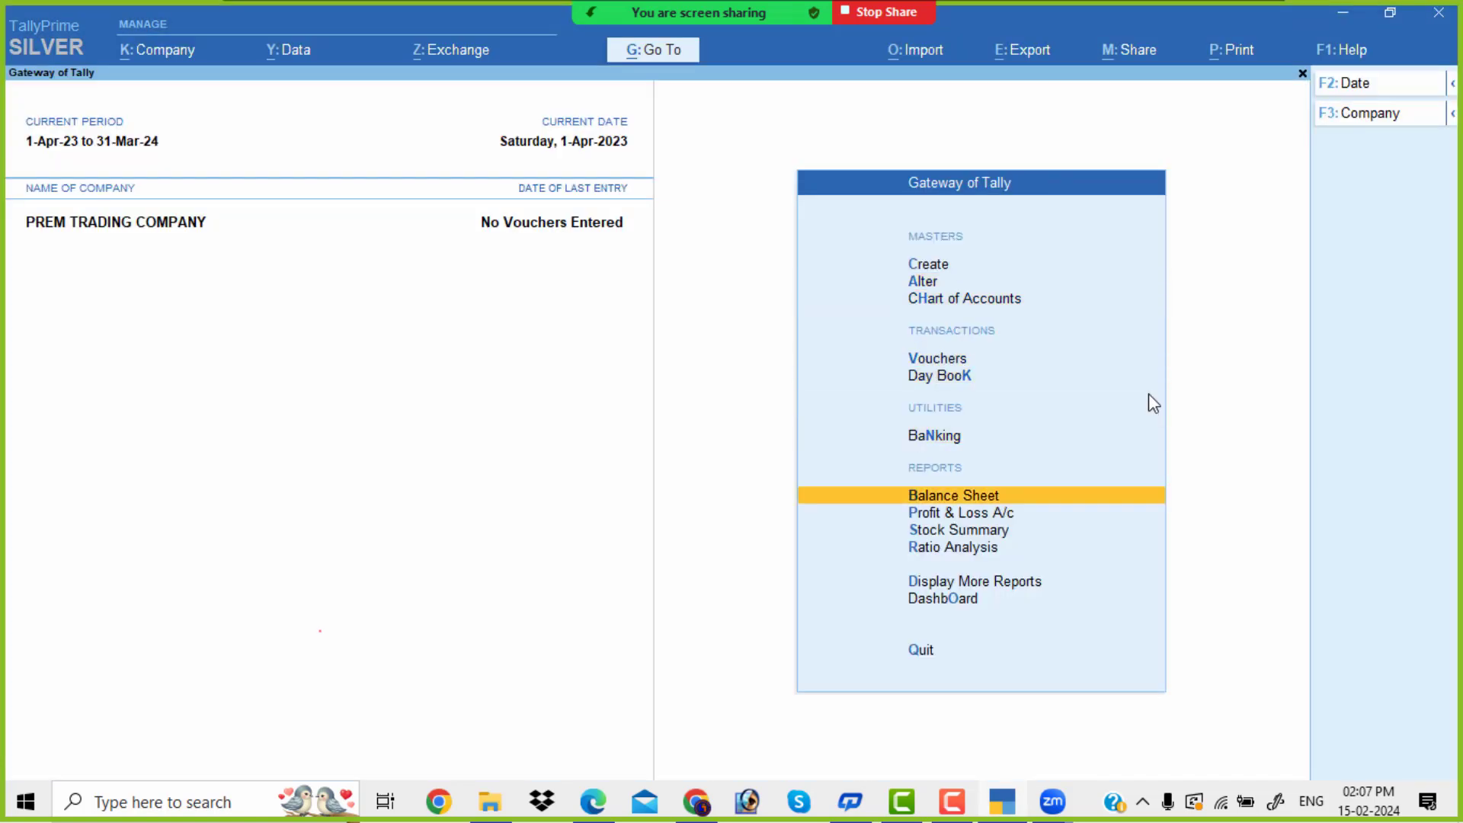
{"action": "key", "text": "Return"}
{"action": "key", "text": "alt+F5"}
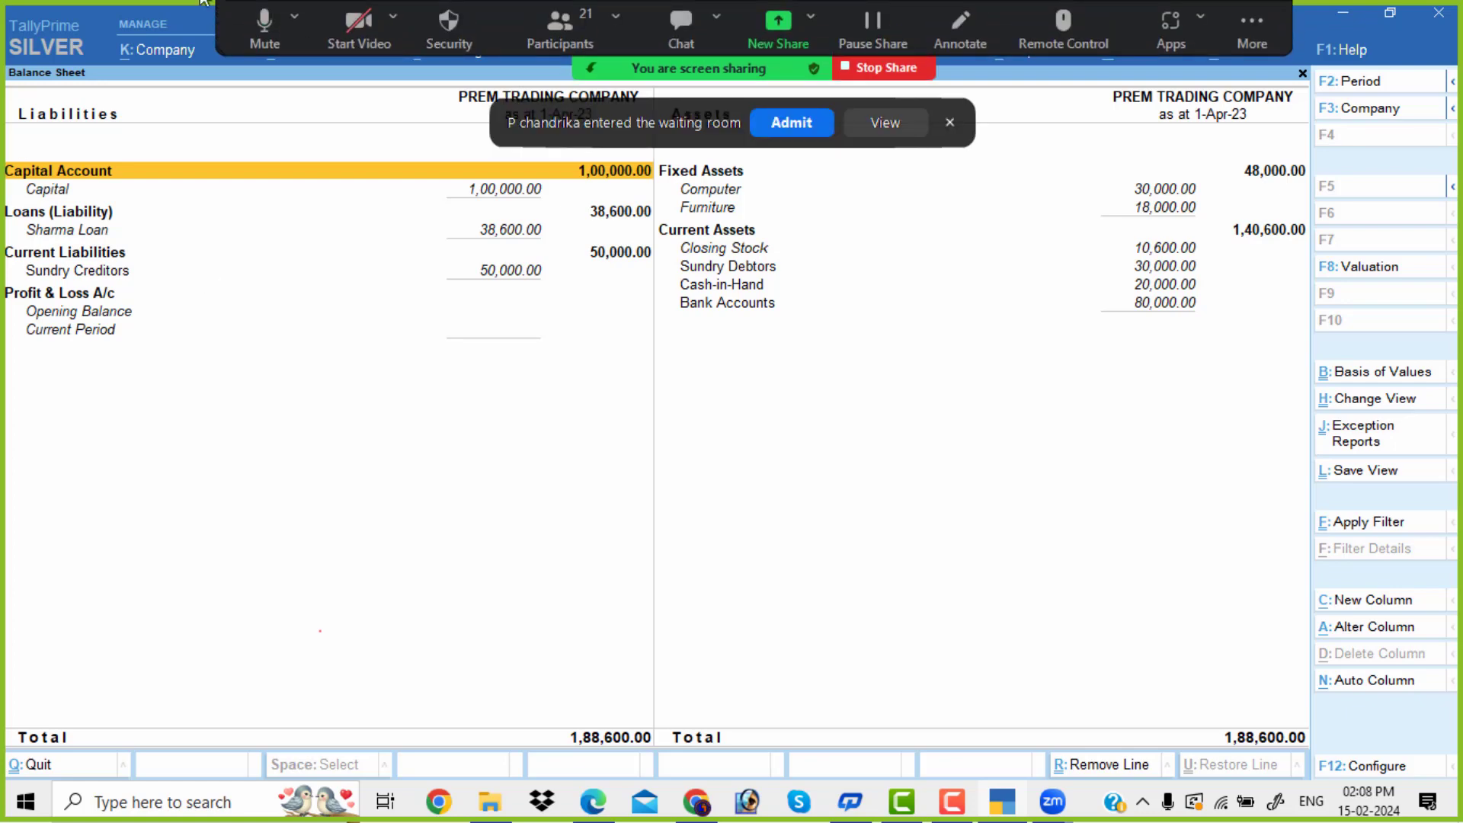
Admit the waiting participant, review the Fixed Assets side and close the Balance Sheet.
{"action": "left_click", "coordinate": [793, 123]}
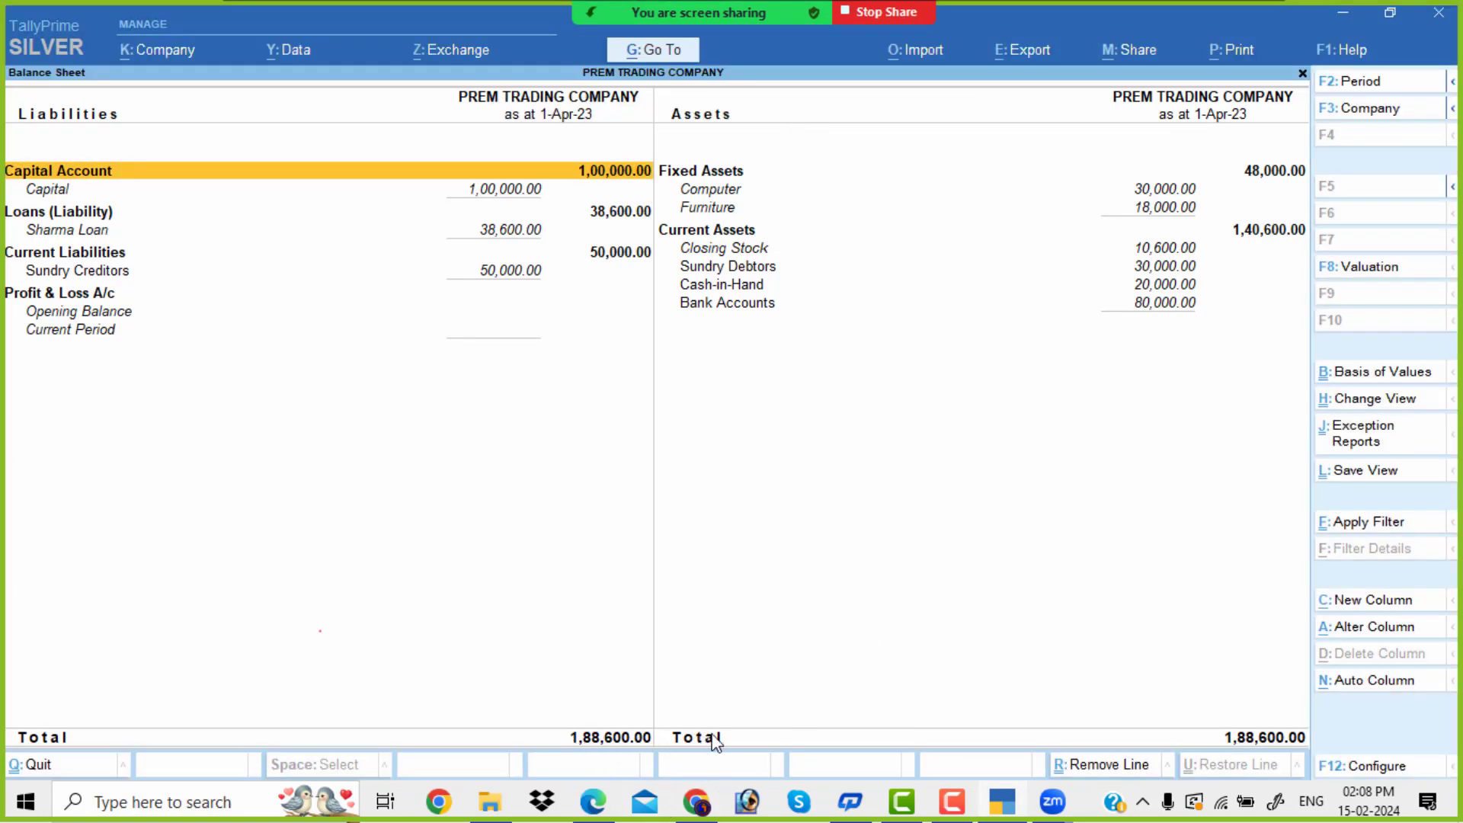
{"action": "left_click", "coordinate": [801, 180]}
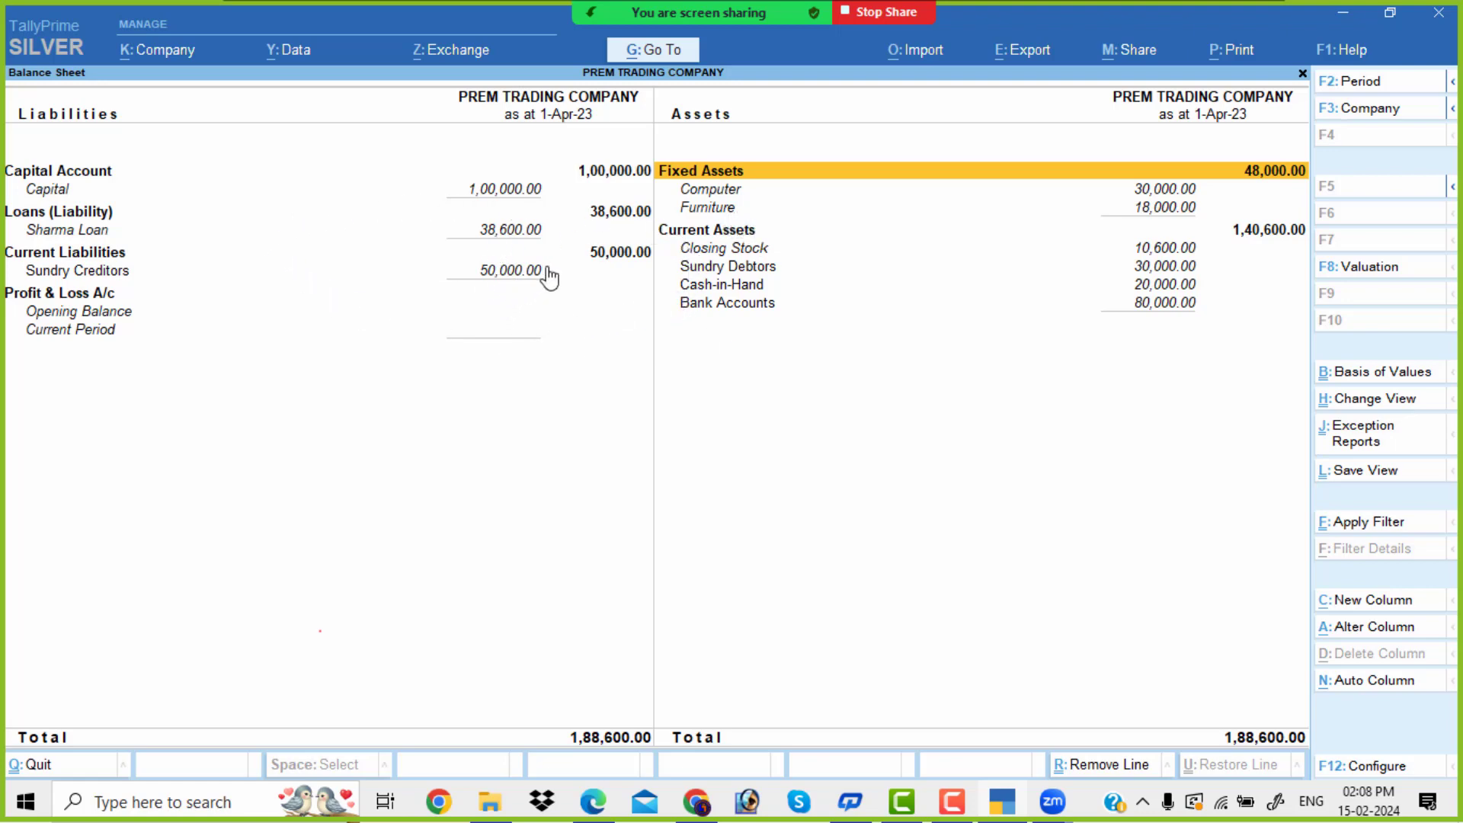
{"action": "key", "text": "Escape"}
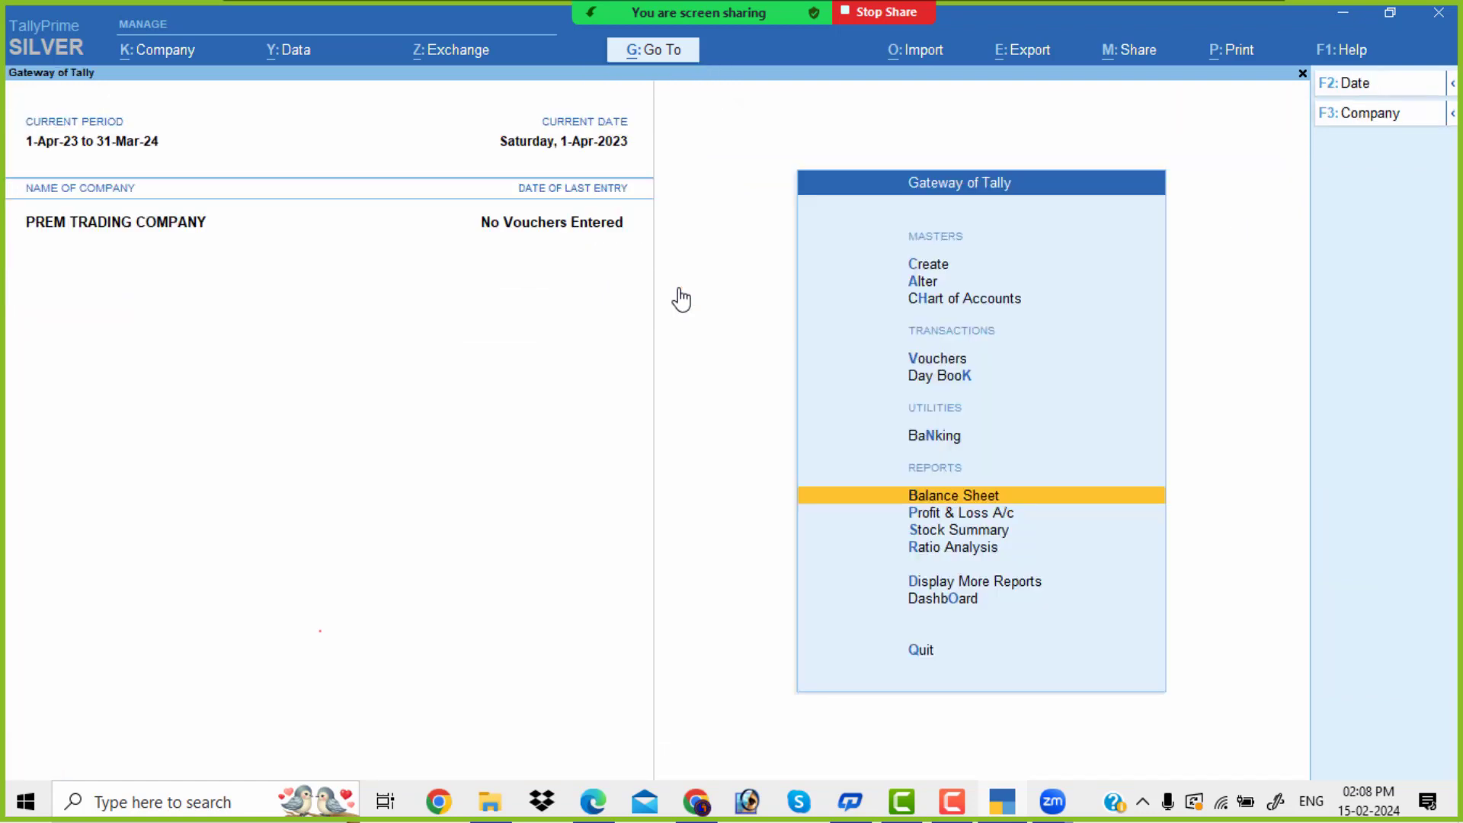
Open voucher entry from the Gateway of Tally and switch the new voucher to the Purchase type.
{"action": "key", "text": "Up"}
{"action": "key", "text": "Up"}
{"action": "key", "text": "Up"}
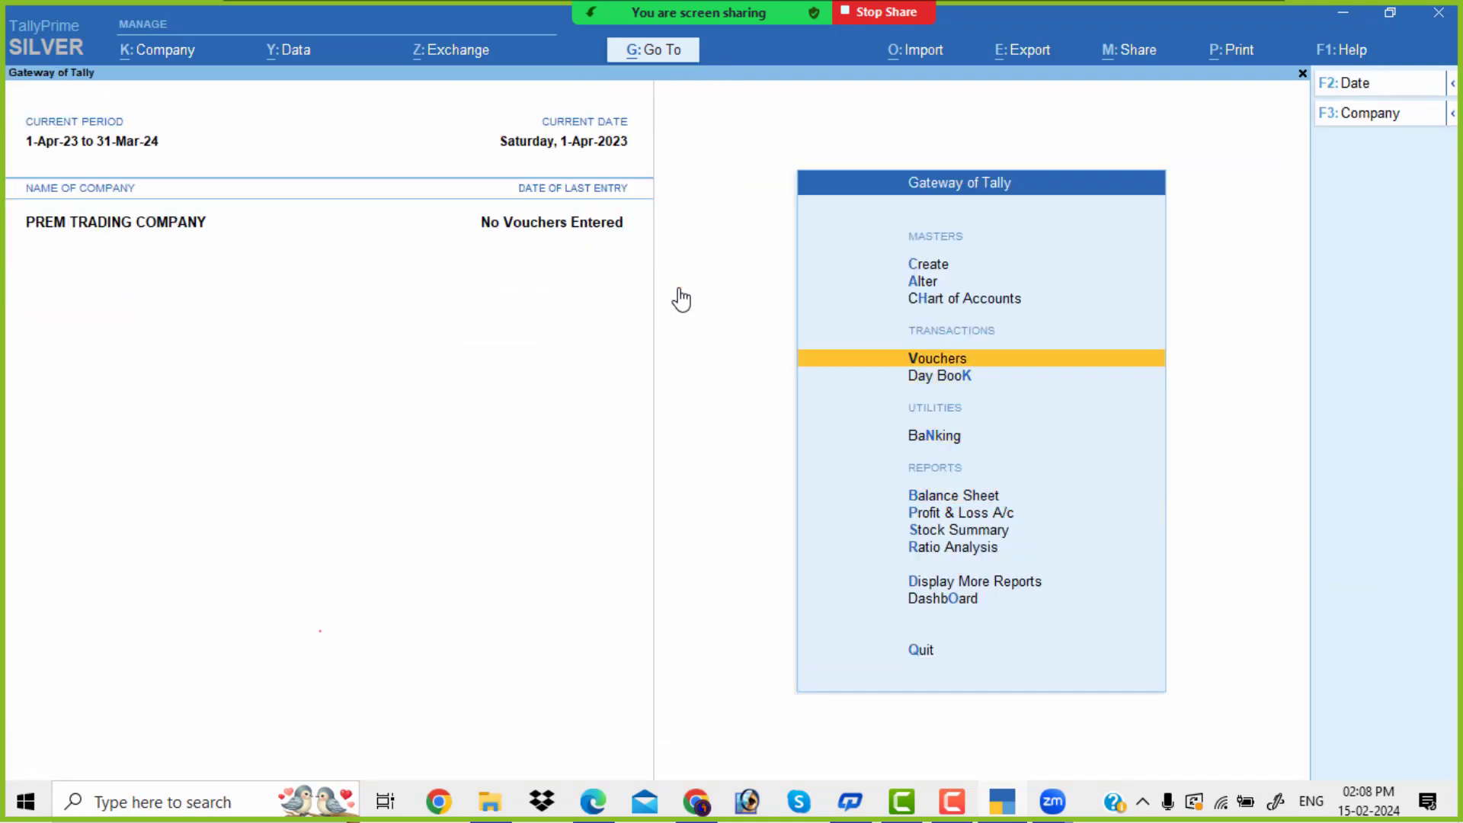
{"action": "key", "text": "Return"}
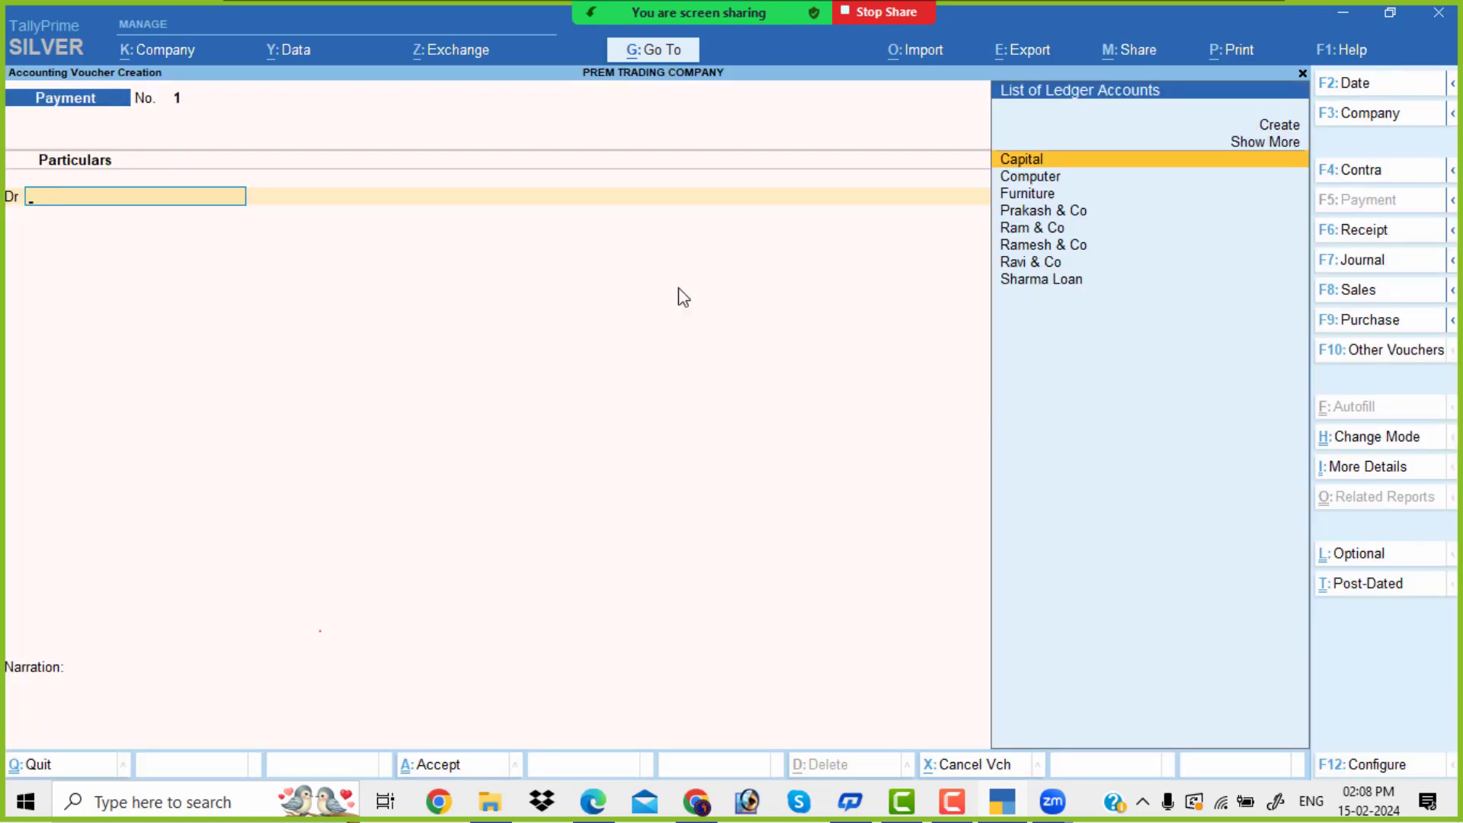
{"action": "left_click", "coordinate": [1383, 324]}
Check the first purchase transaction in the PDF and set the purchase voucher's date to 1-5-2023.
{"action": "left_click", "coordinate": [602, 804]}
{"action": "scroll", "coordinate": [653, 467], "scroll_direction": "down", "scroll_amount": 2}
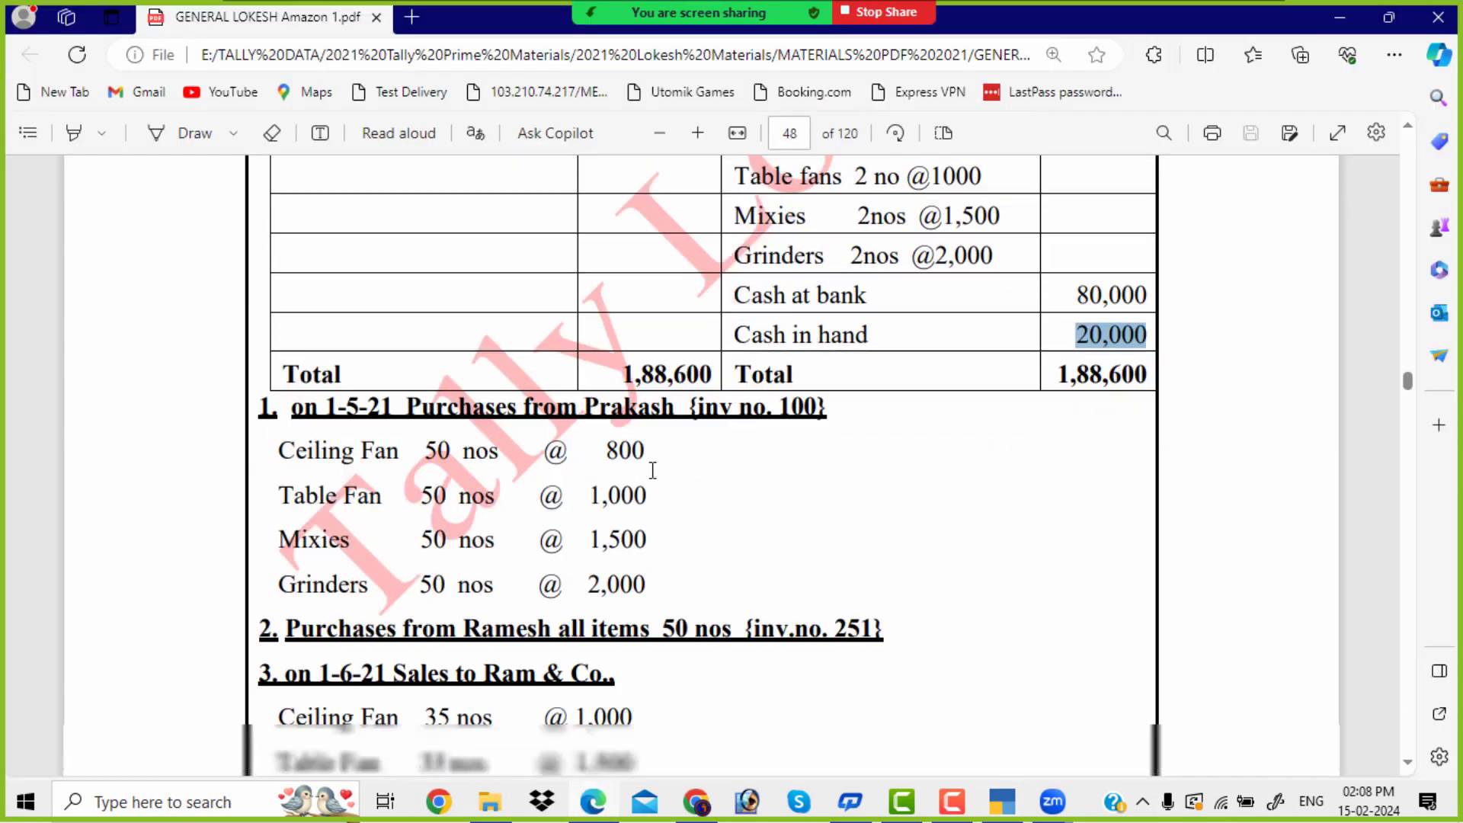
{"action": "left_click_drag", "start_coordinate": [323, 367], "coordinate": [827, 372]}
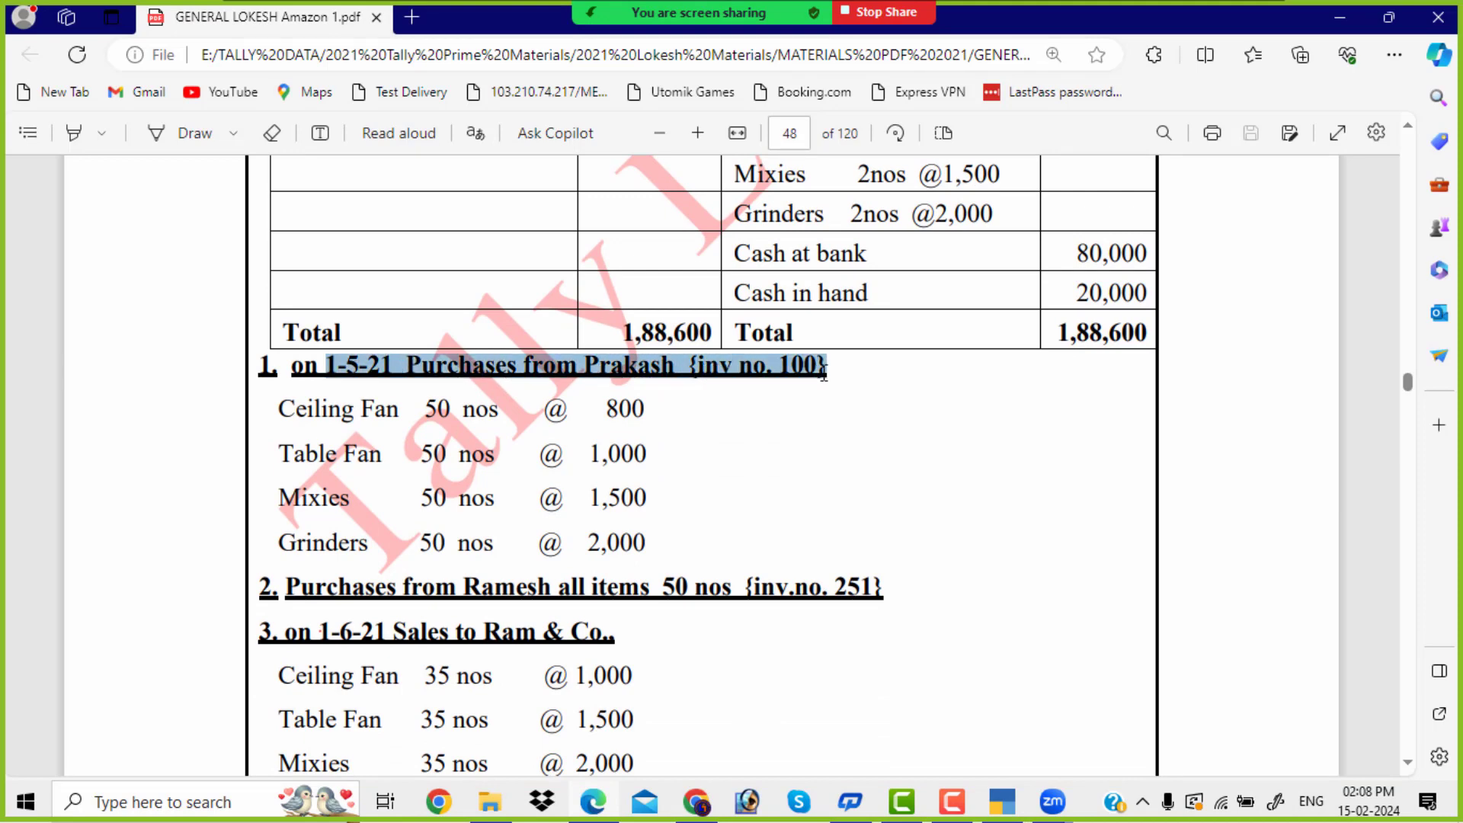
{"action": "left_click", "coordinate": [1001, 807]}
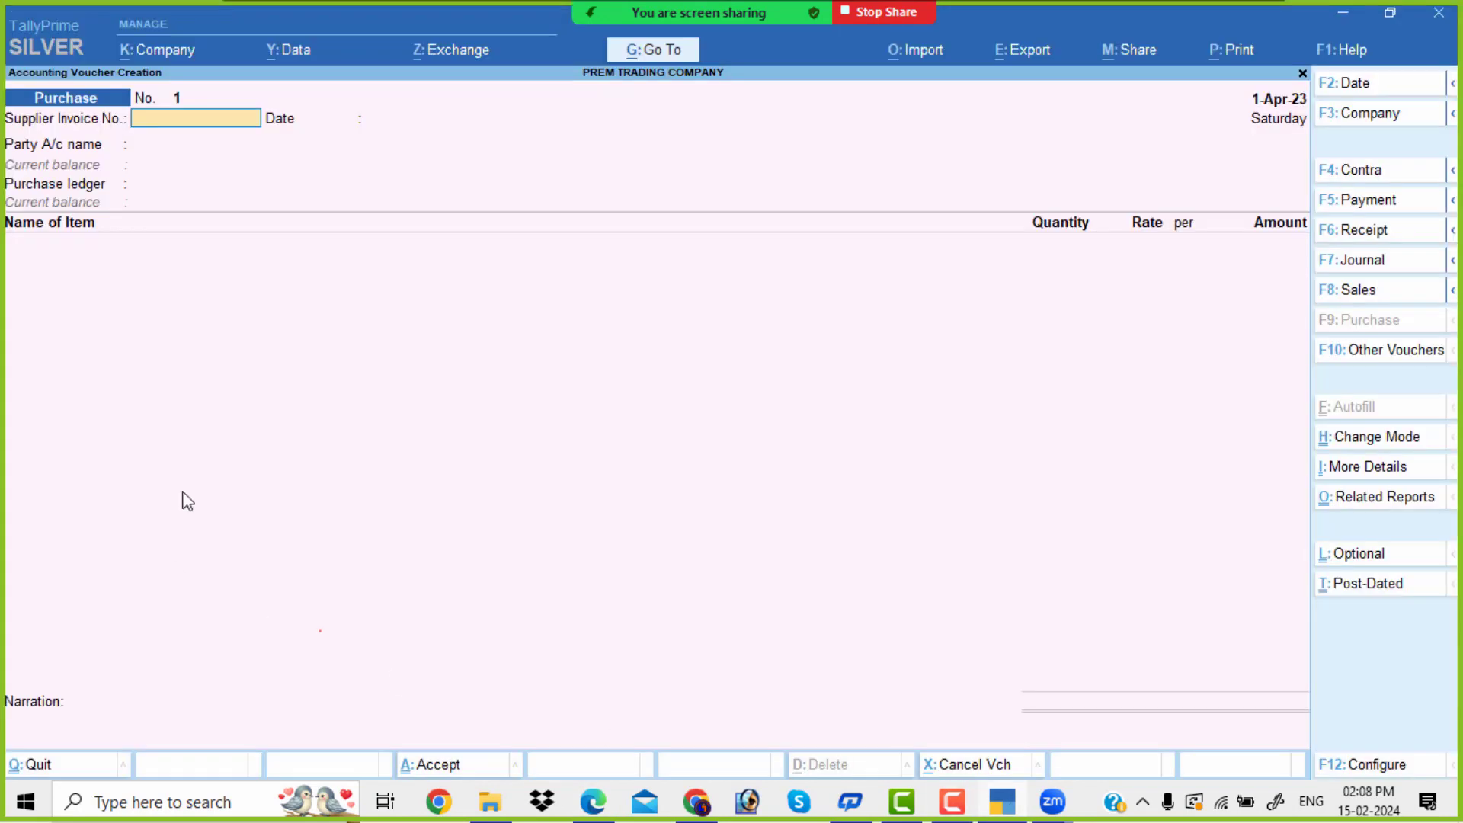
{"action": "left_click", "coordinate": [1357, 86]}
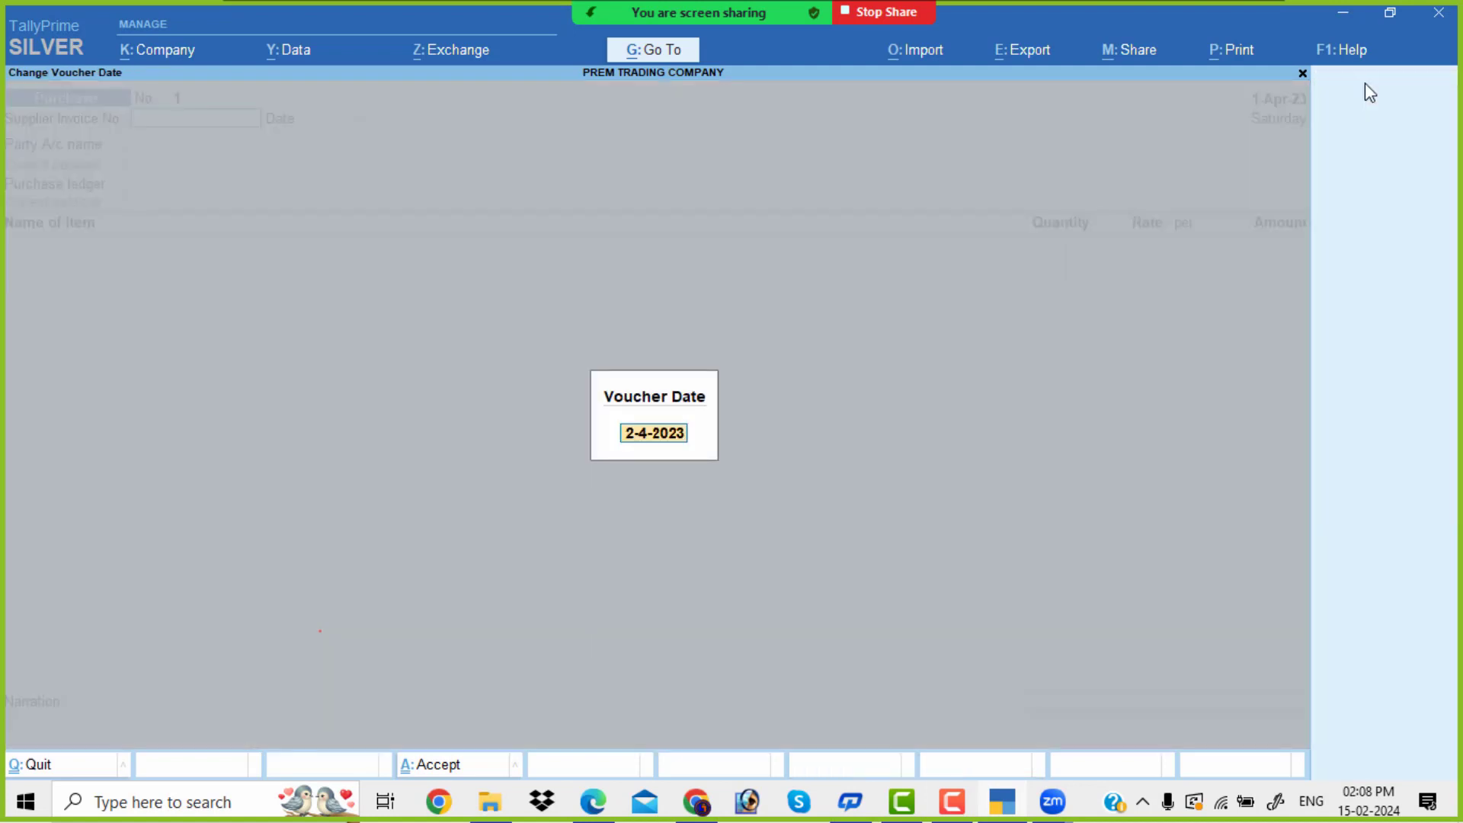
{"action": "type", "text": "1-5"}
{"action": "key", "text": "Return"}
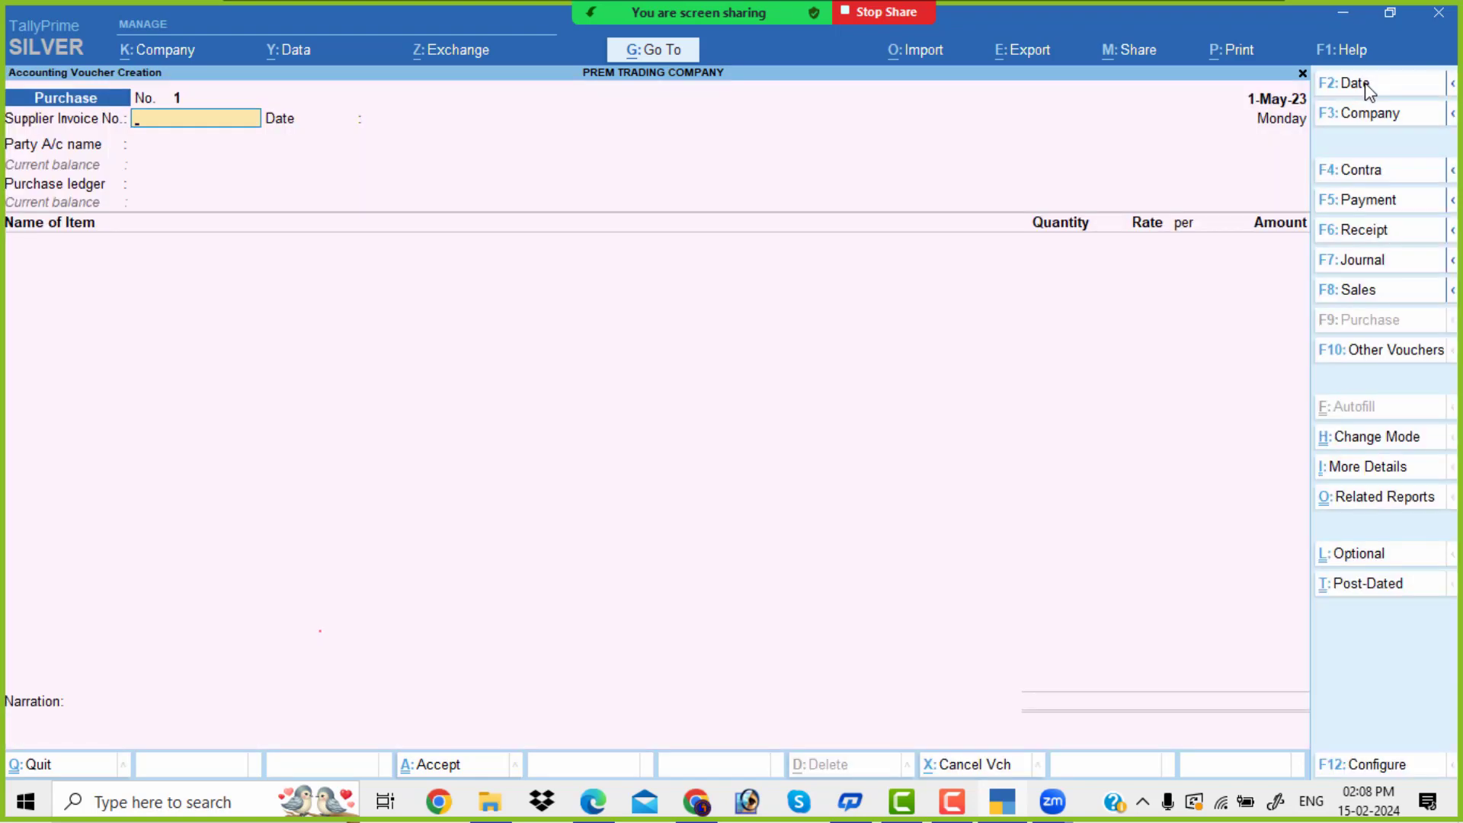
Look up the Prakash invoice number in the PDF, enter supplier invoice number 100 and accept 1-May-23 as the invoice date.
{"action": "key", "text": "alt+Tab"}
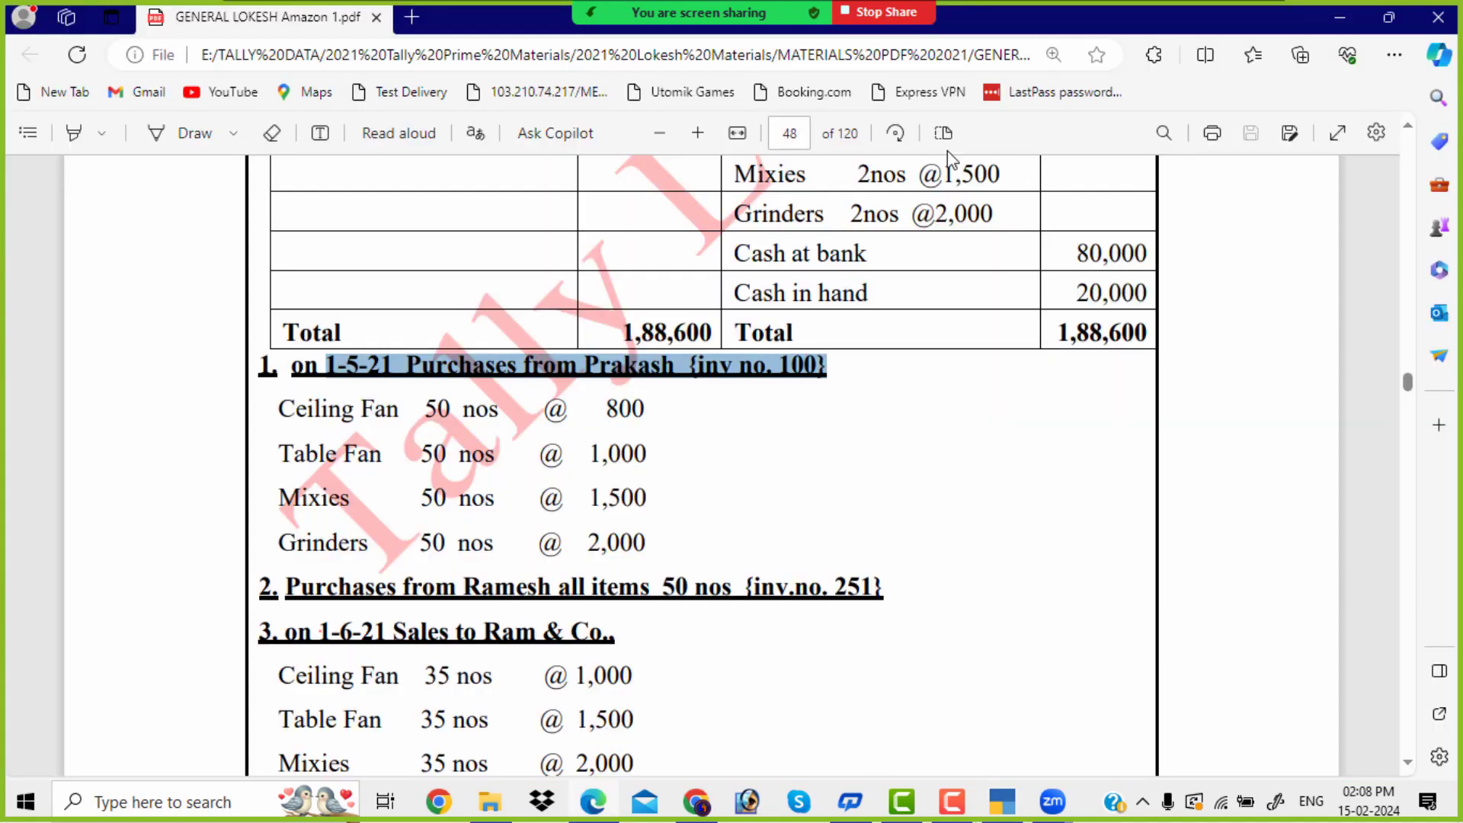
{"action": "left_click", "coordinate": [751, 364]}
{"action": "key", "text": "alt+Tab"}
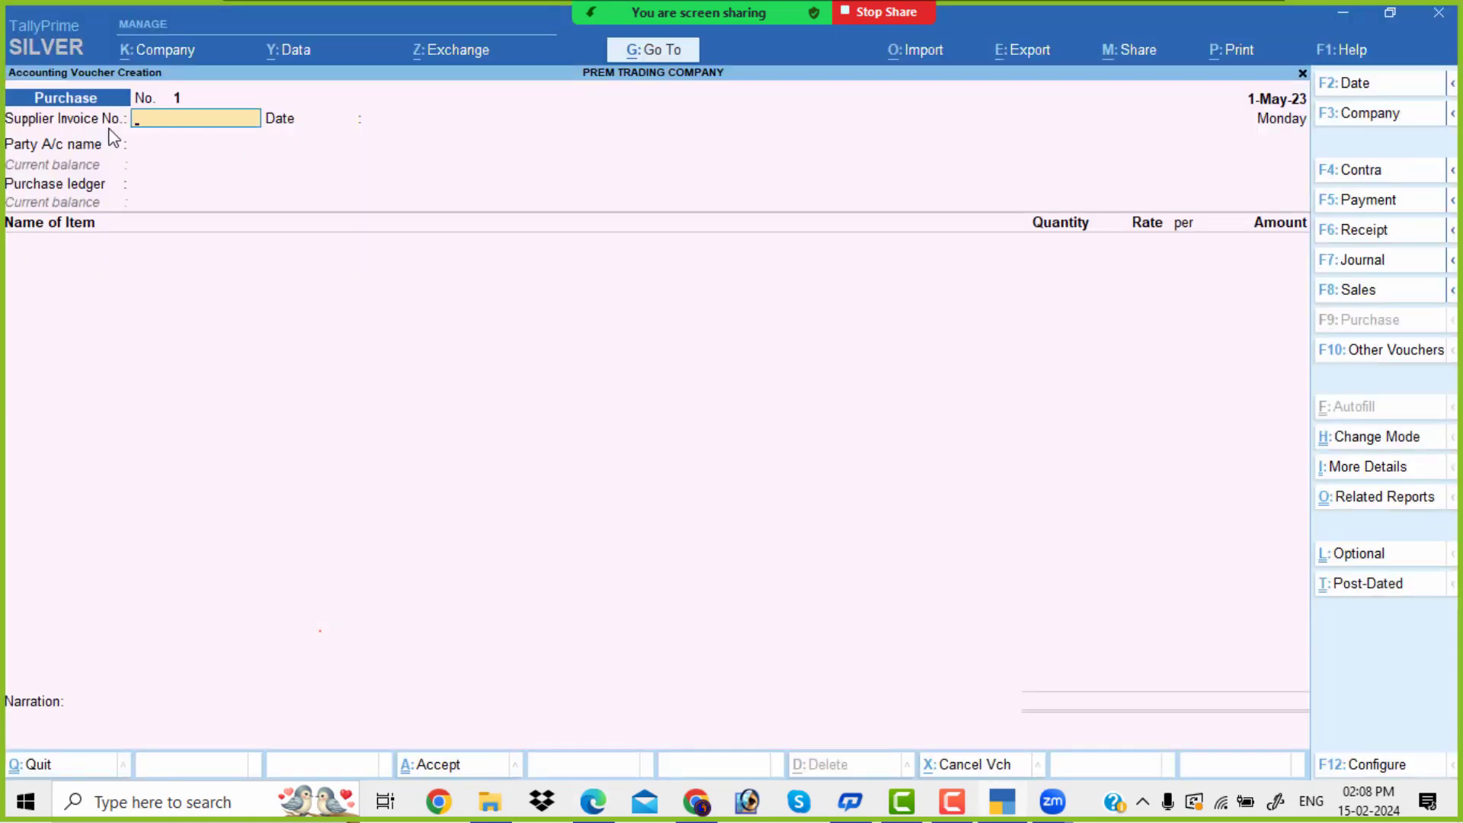
{"action": "type", "text": "100"}
{"action": "key", "text": "Return"}
{"action": "key", "text": "Return"}
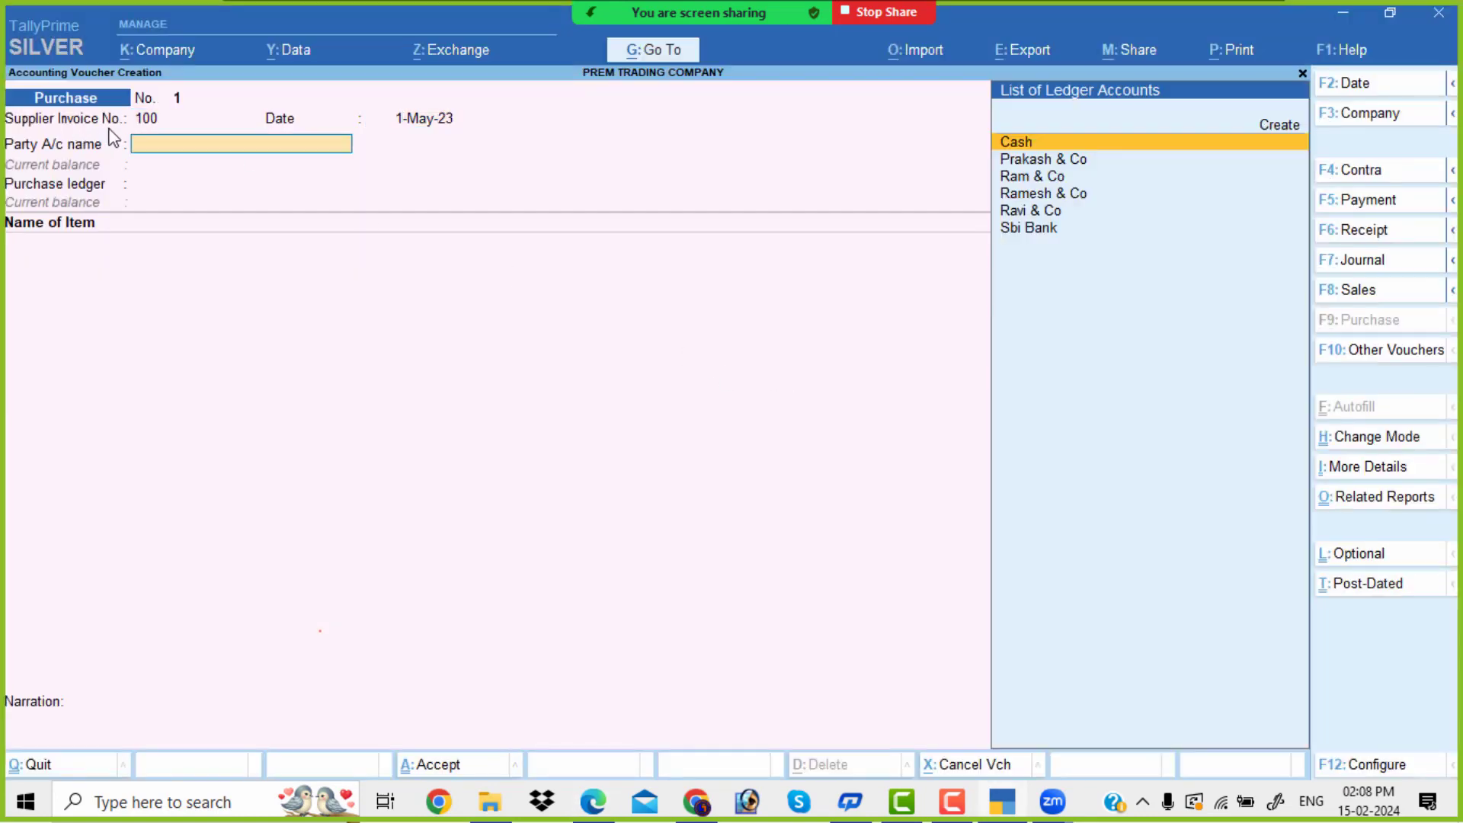
Choose Prakash & Co as the party account and accept its party details without changes.
{"action": "key", "text": "alt+Tab"}
{"action": "key", "text": "alt+Tab"}
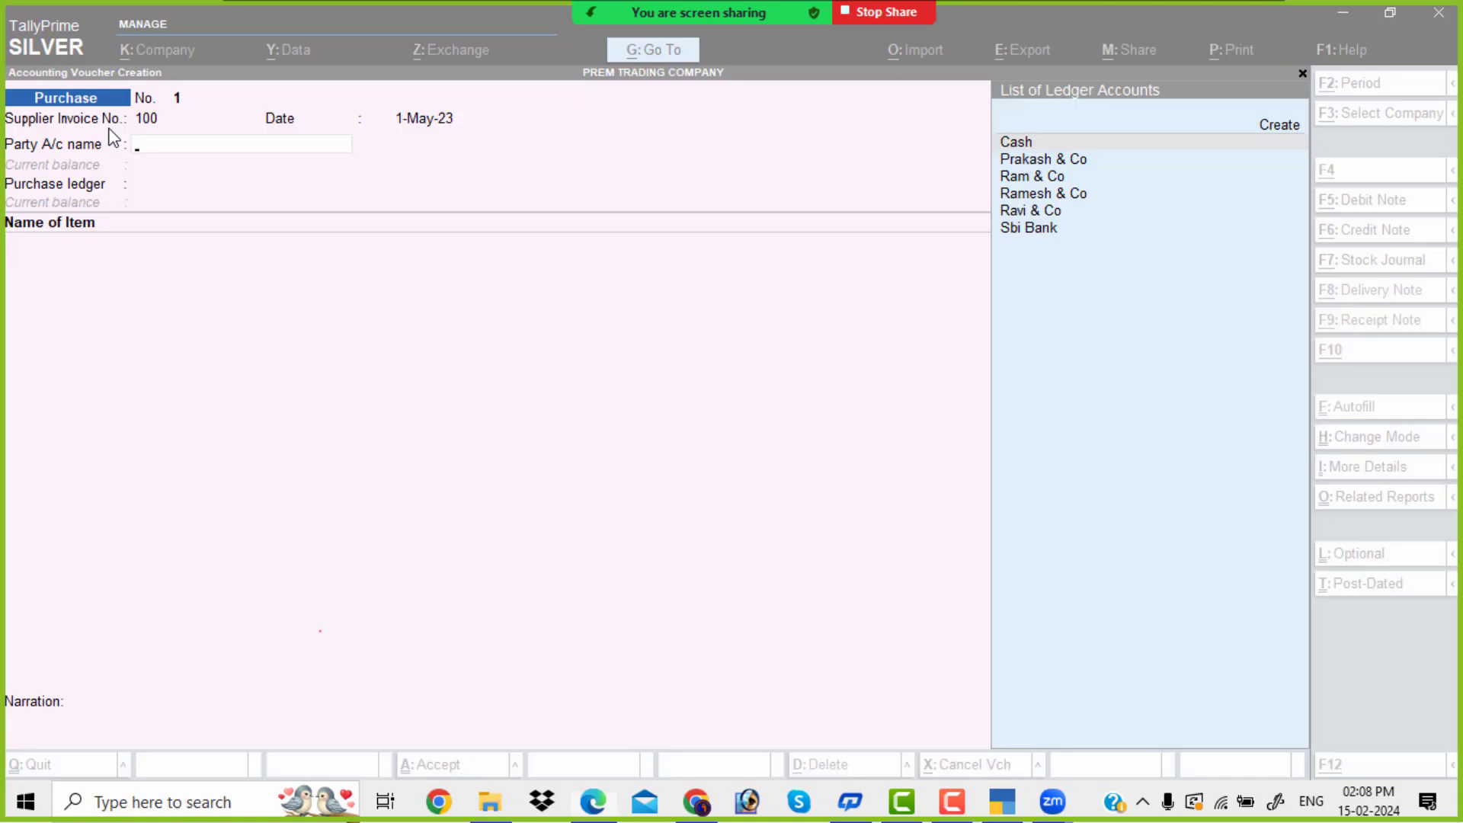
{"action": "type", "text": "Pra"}
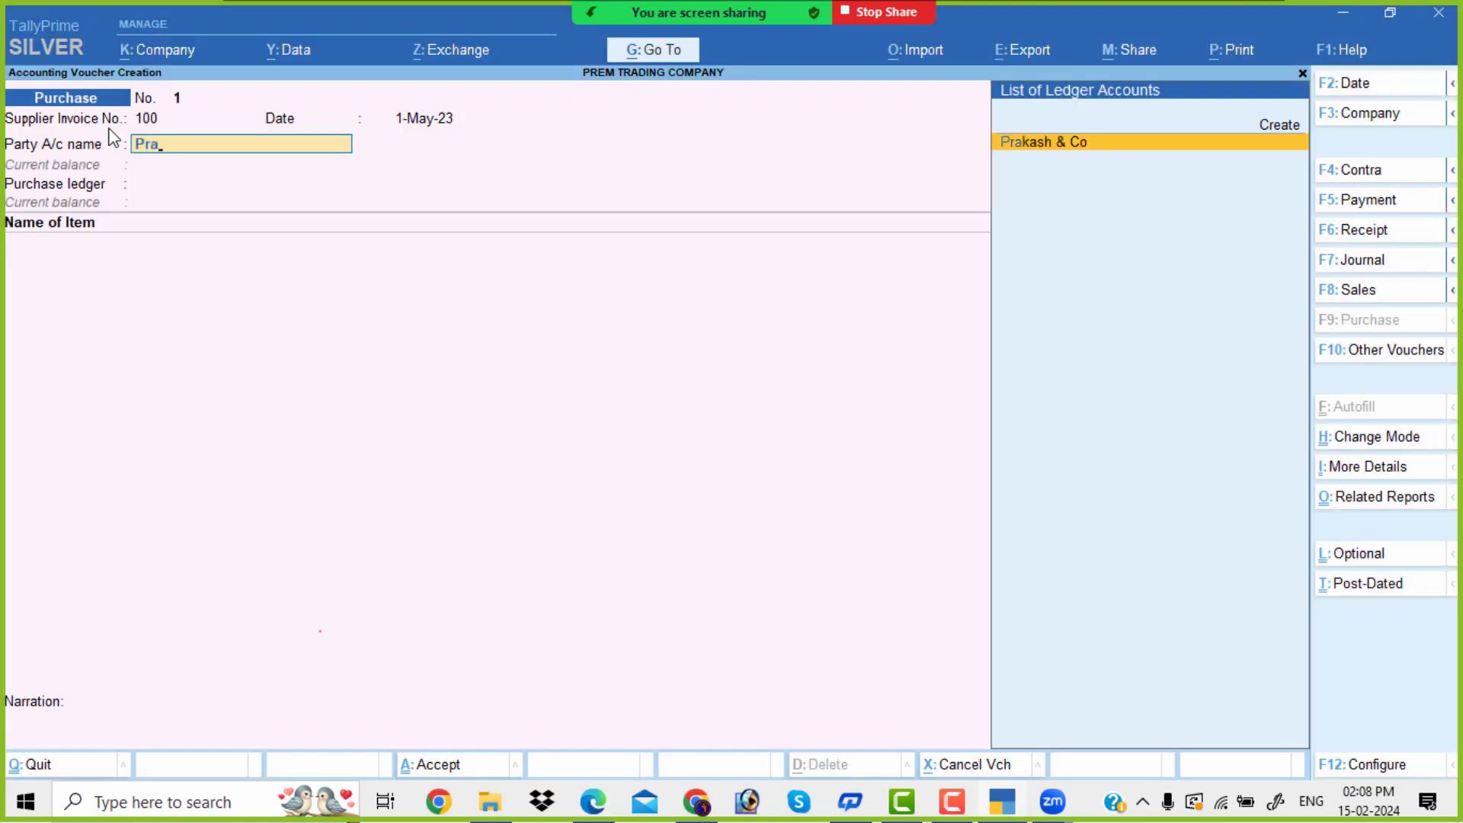
{"action": "key", "text": "Return"}
{"action": "key", "text": "Return"}
{"action": "key", "text": "Return"}
{"action": "key", "text": "Return"}
{"action": "key", "text": "Return"}
{"action": "key", "text": "Return"}
{"action": "key", "text": "Return"}
{"action": "key", "text": "Return"}
{"action": "key", "text": "Return"}
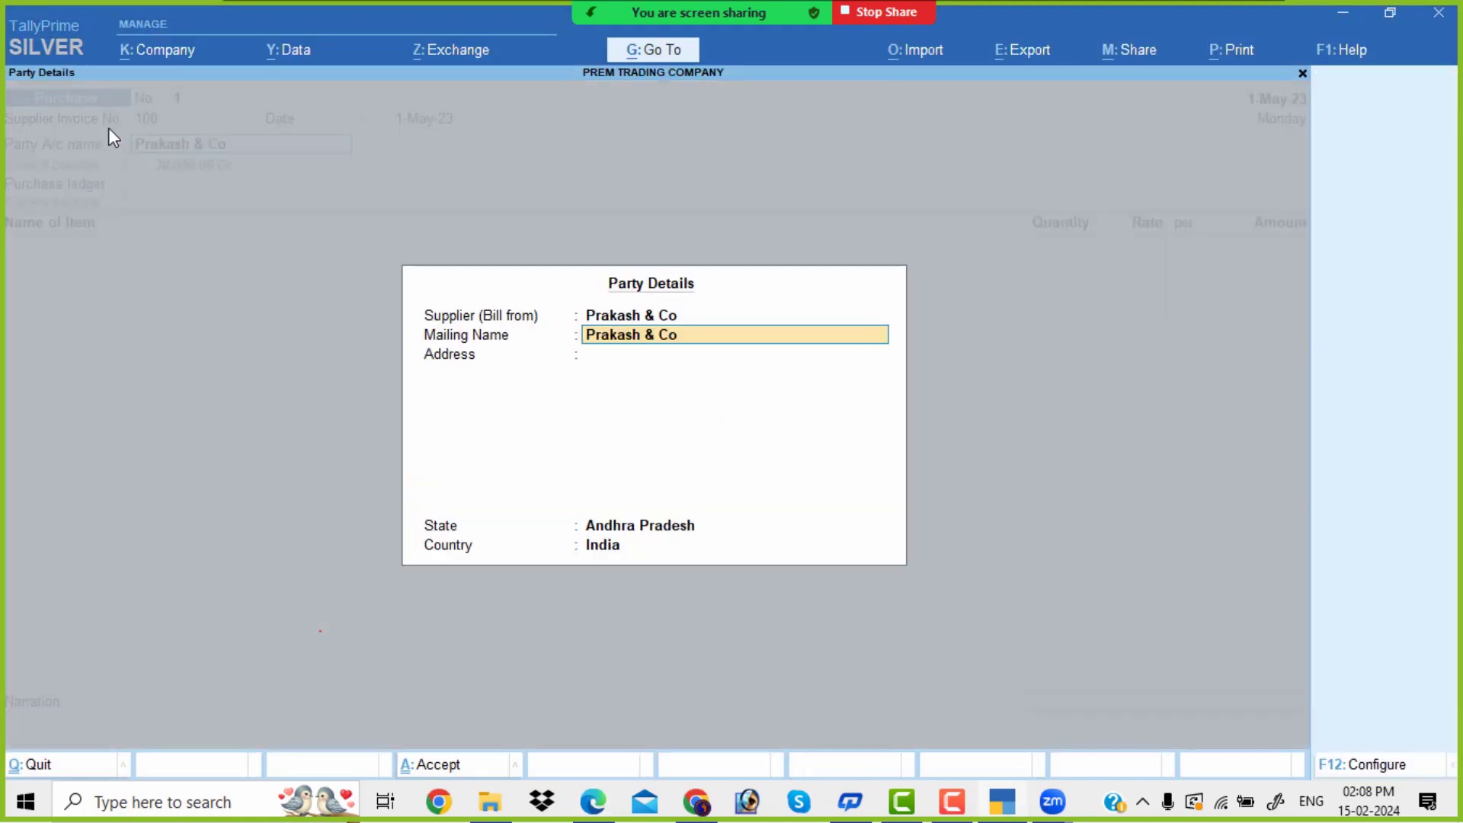
{"action": "key", "text": "Return"}
{"action": "key", "text": "Return"}
{"action": "key", "text": "Return"}
{"action": "key", "text": "Return"}
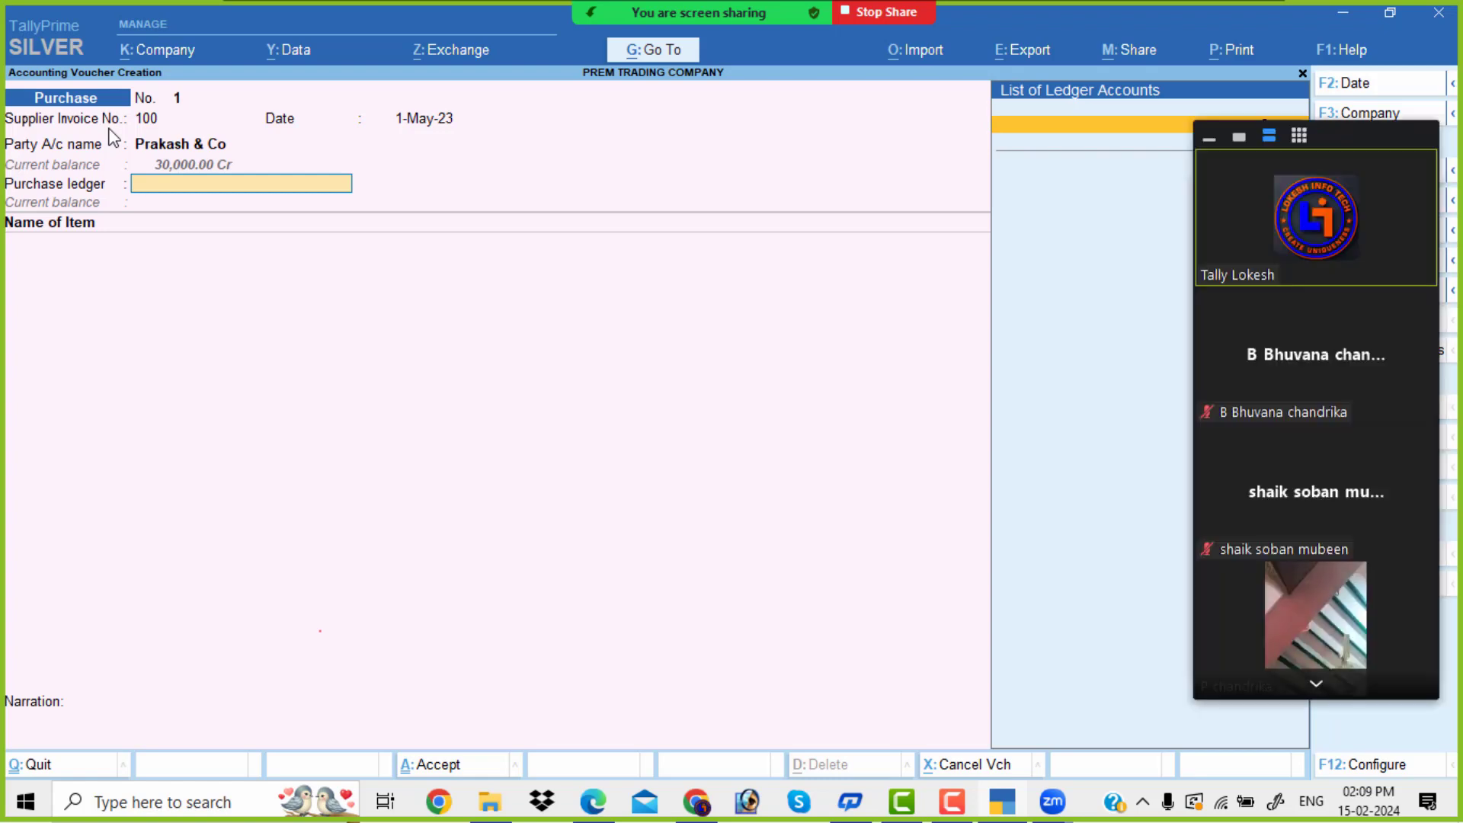
Create a ledger named Purchase under Purchase Accounts from within the voucher and use it as the purchase ledger.
{"action": "key", "text": "alt+c"}
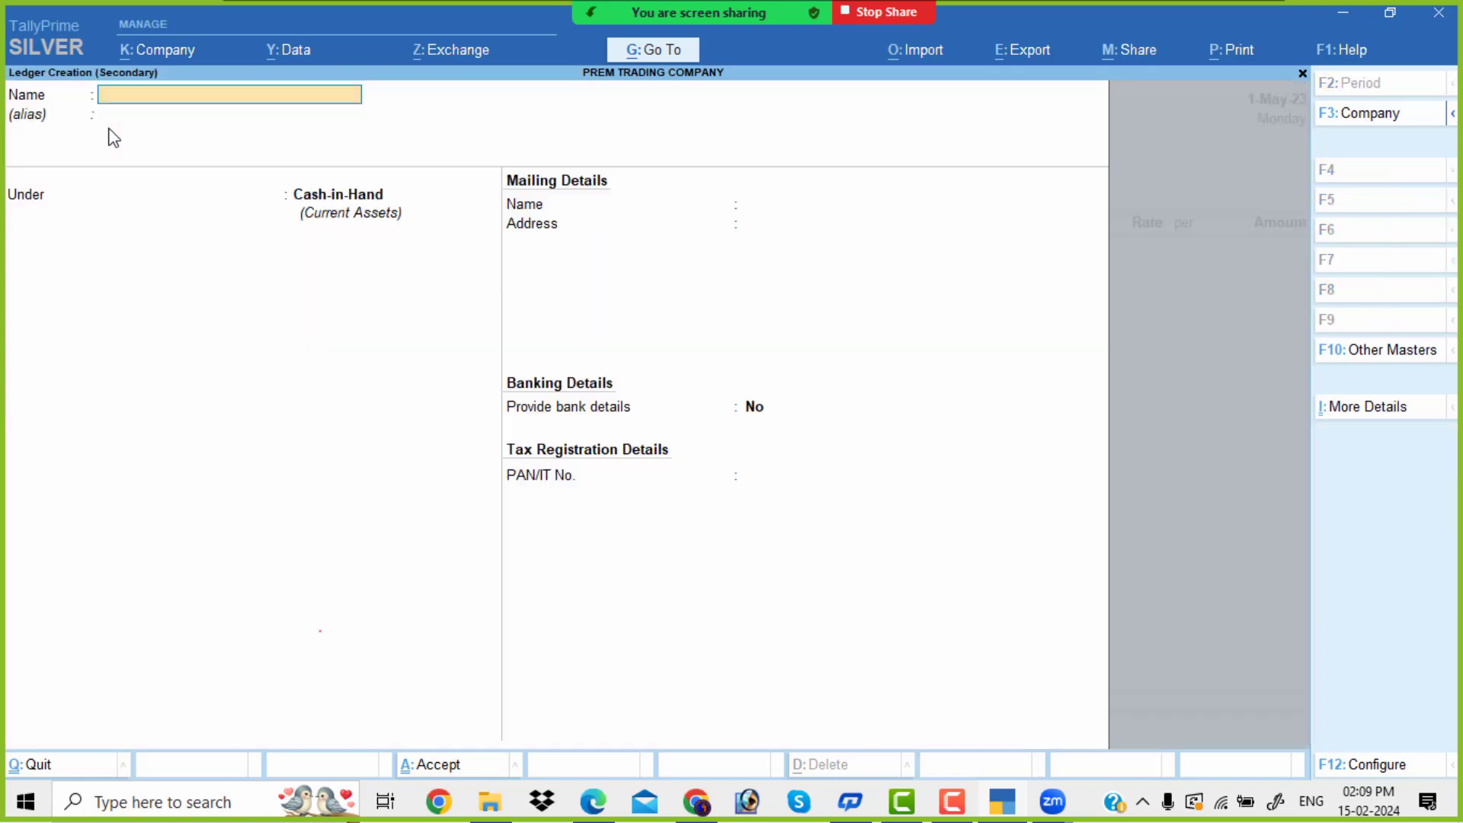
{"action": "type", "text": "Purchase"}
{"action": "key", "text": "Return"}
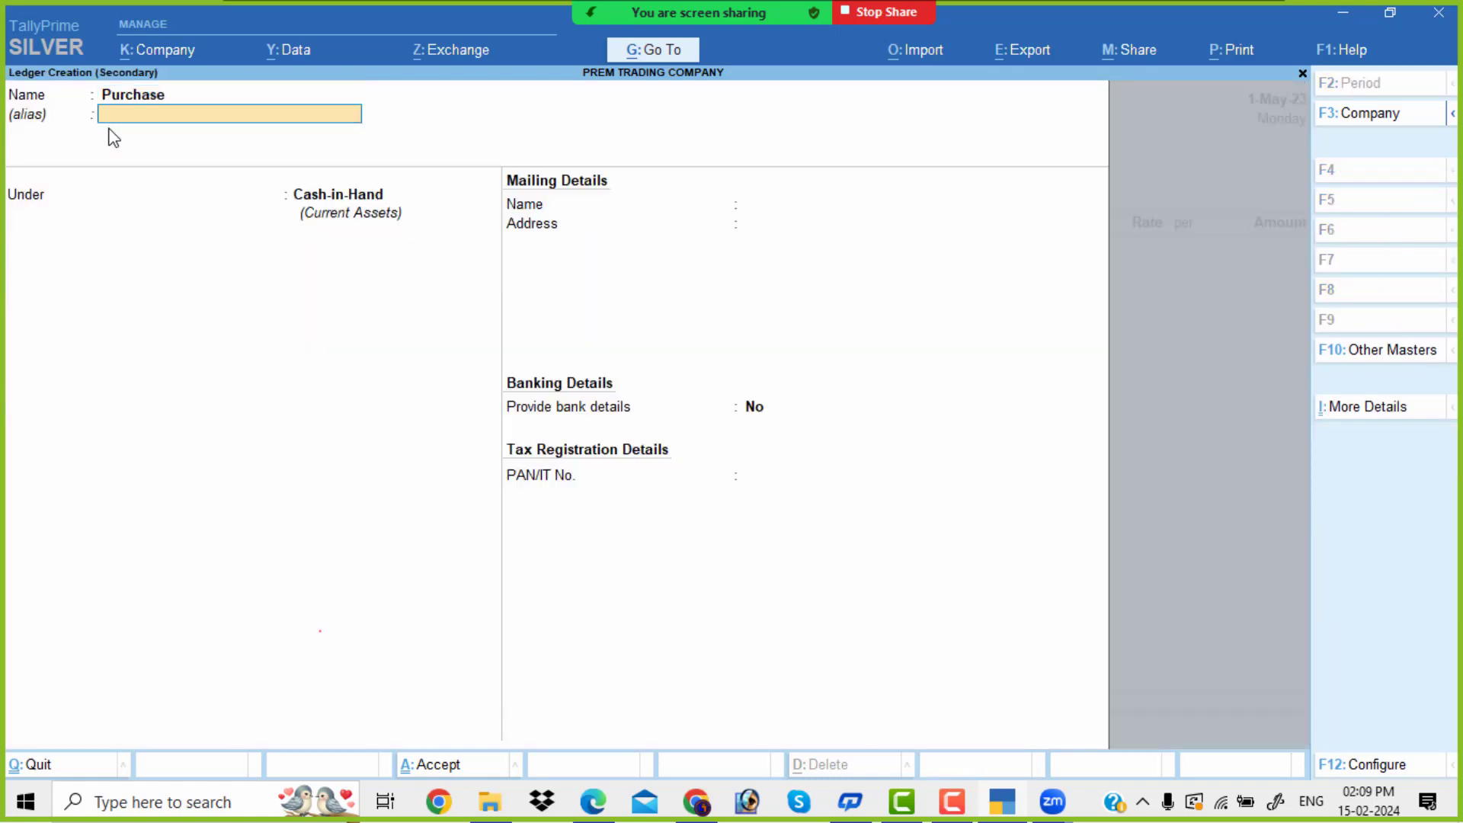
{"action": "key", "text": "Return"}
{"action": "type", "text": "Pu"}
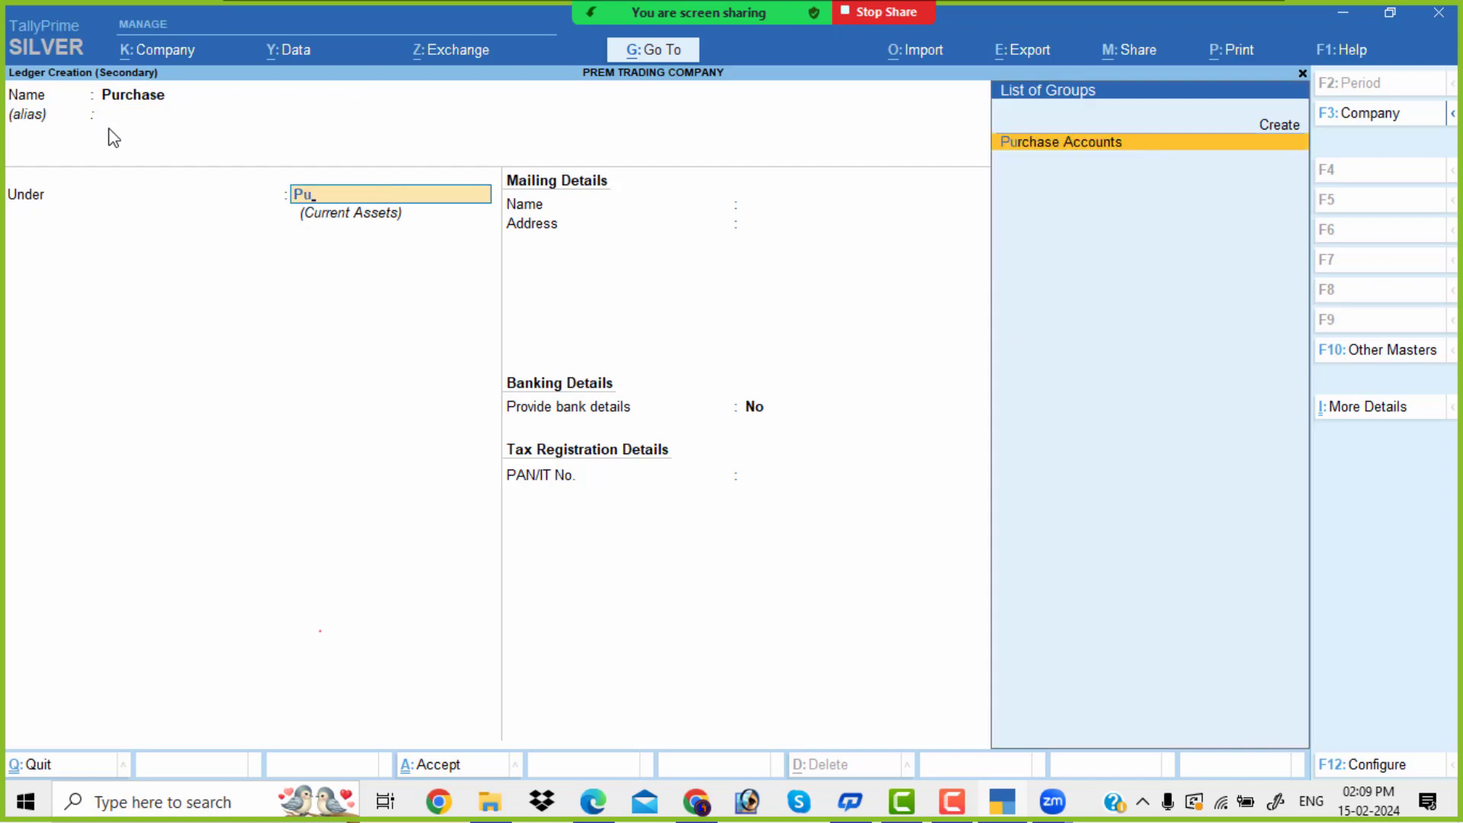
{"action": "key", "text": "Return"}
{"action": "key", "text": "Return"}
{"action": "key", "text": "Return"}
{"action": "key", "text": "Return"}
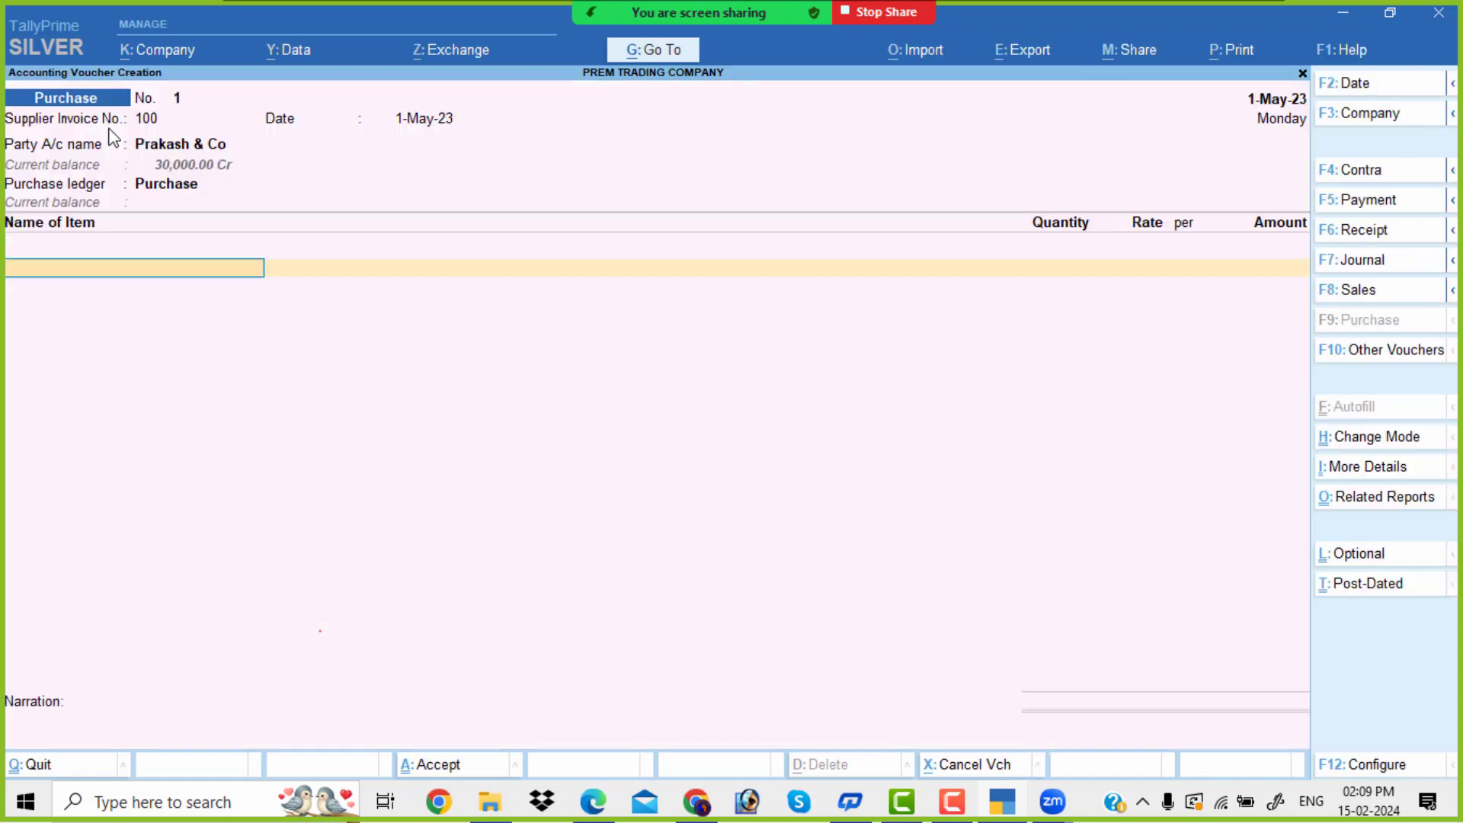
Add Ceiling Fan to the purchase voucher with a quantity of 50 nos at 800, checking the quantity in the PDF.
{"action": "type", "text": "C"}
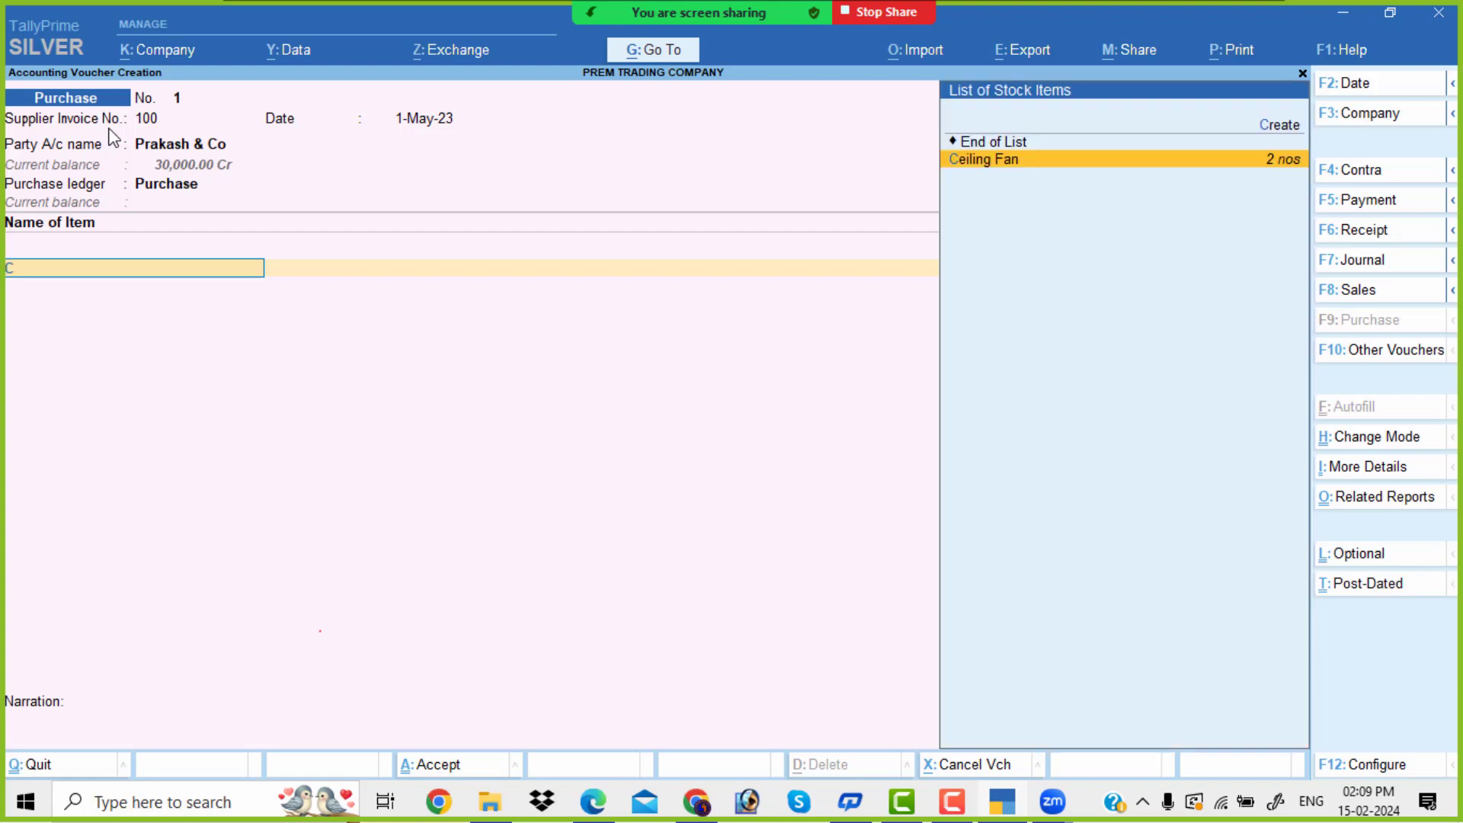
{"action": "key", "text": "Return"}
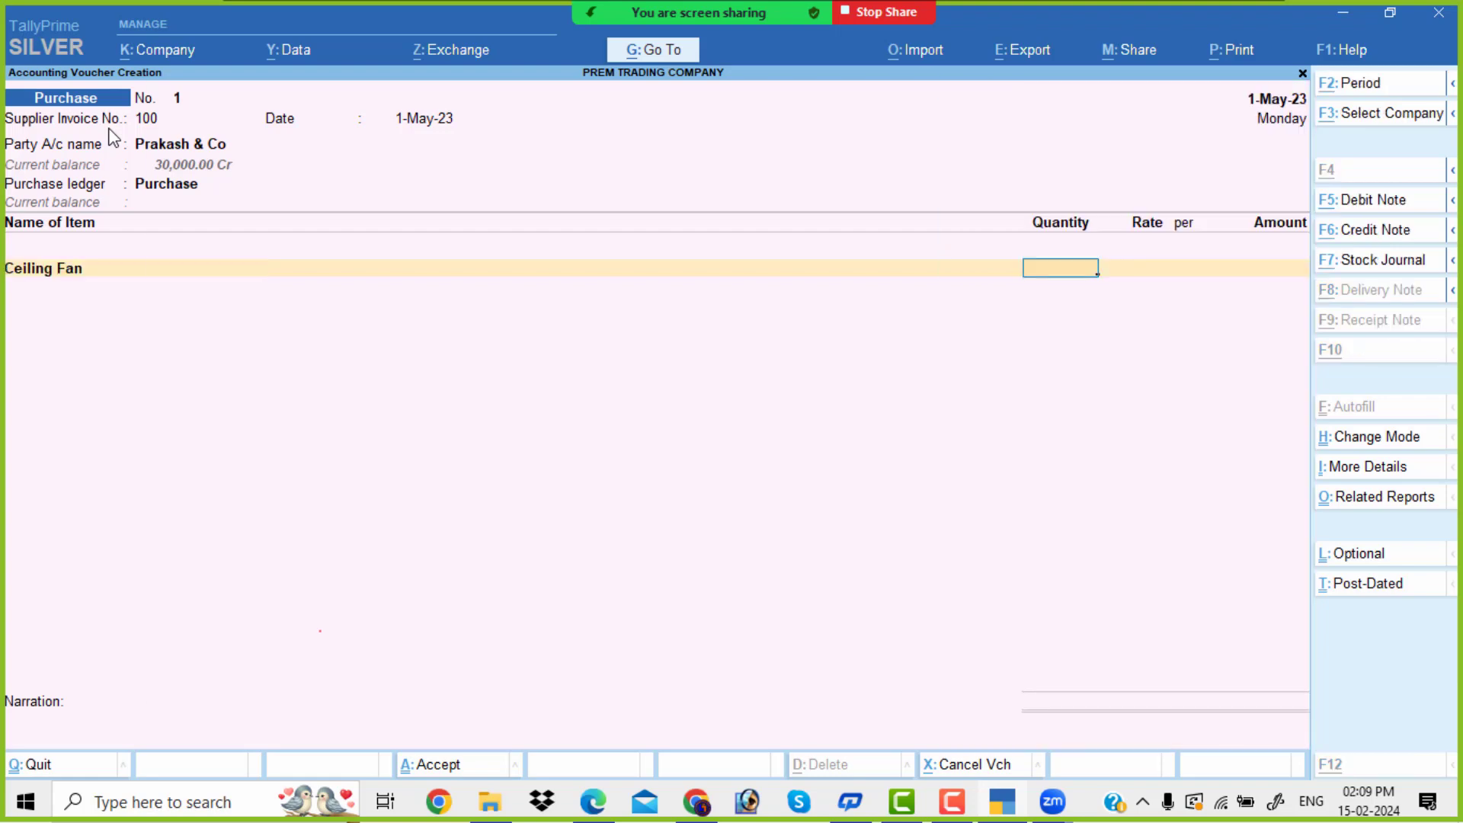
{"action": "key", "text": "alt+Tab"}
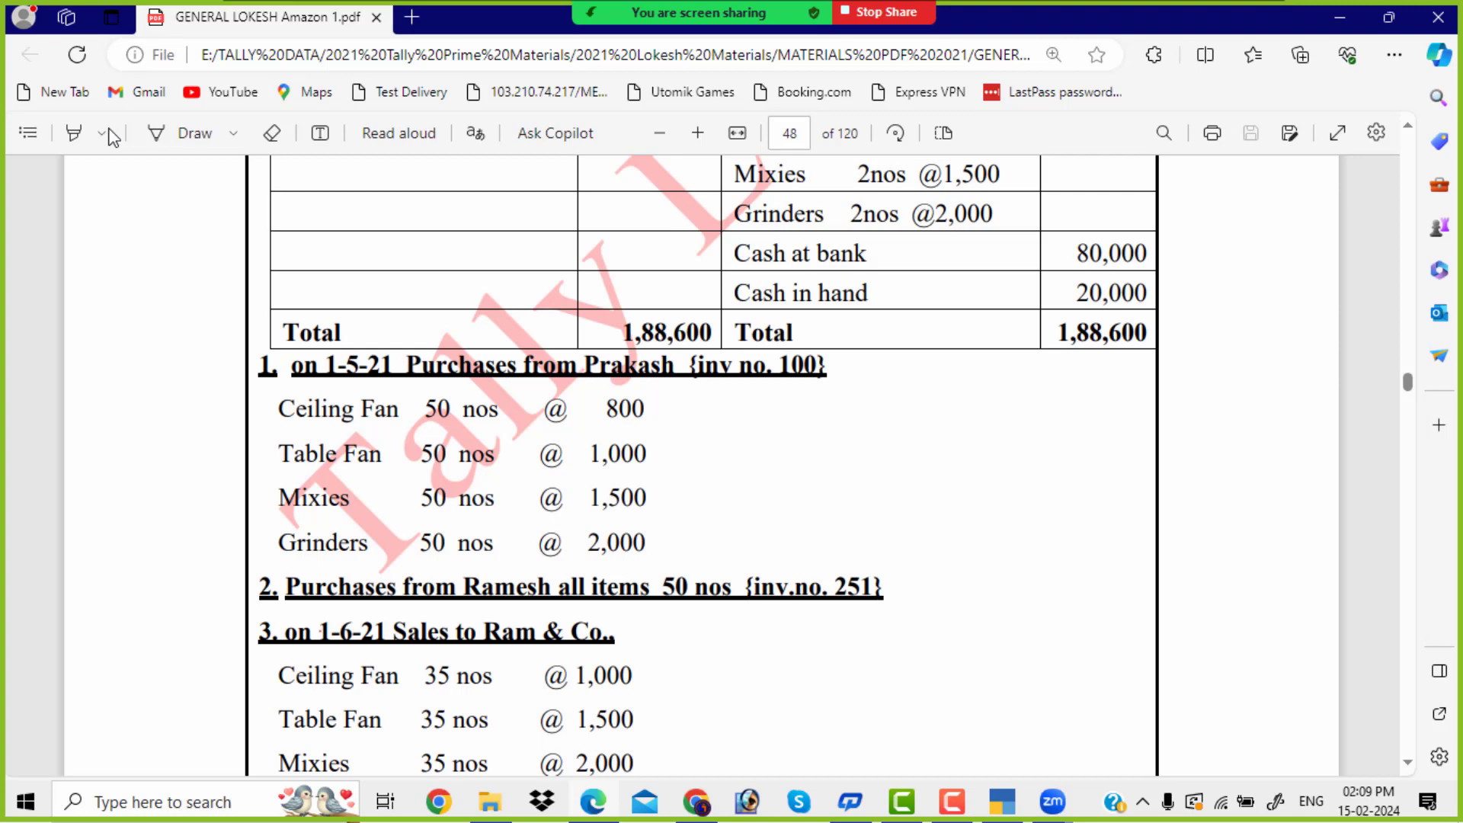
{"action": "key", "text": "alt+Tab"}
{"action": "type", "text": "50"}
{"action": "key", "text": "Return"}
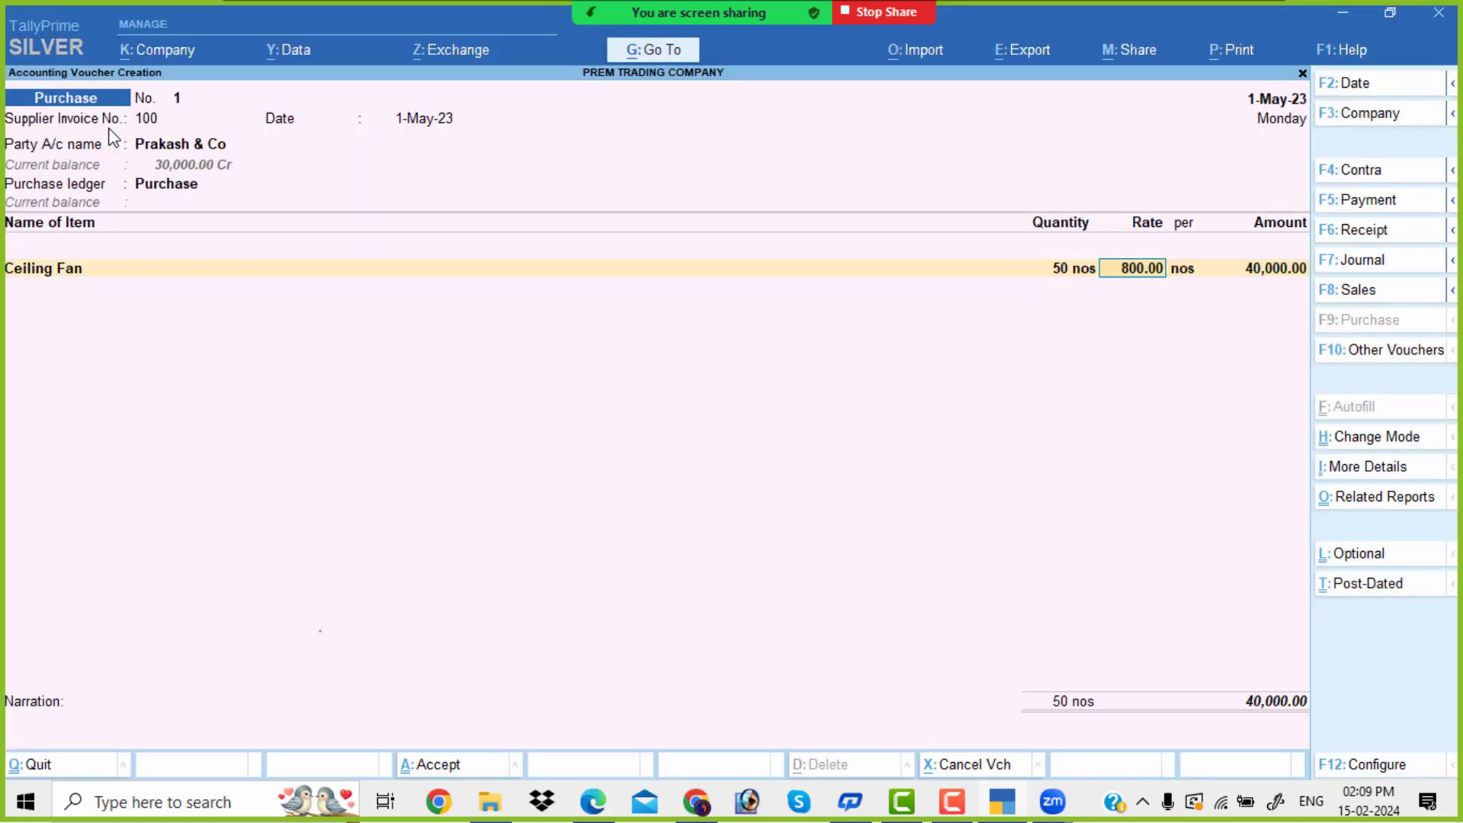
{"action": "key", "text": "Return"}
{"action": "key", "text": "Return"}
{"action": "key", "text": "Return"}
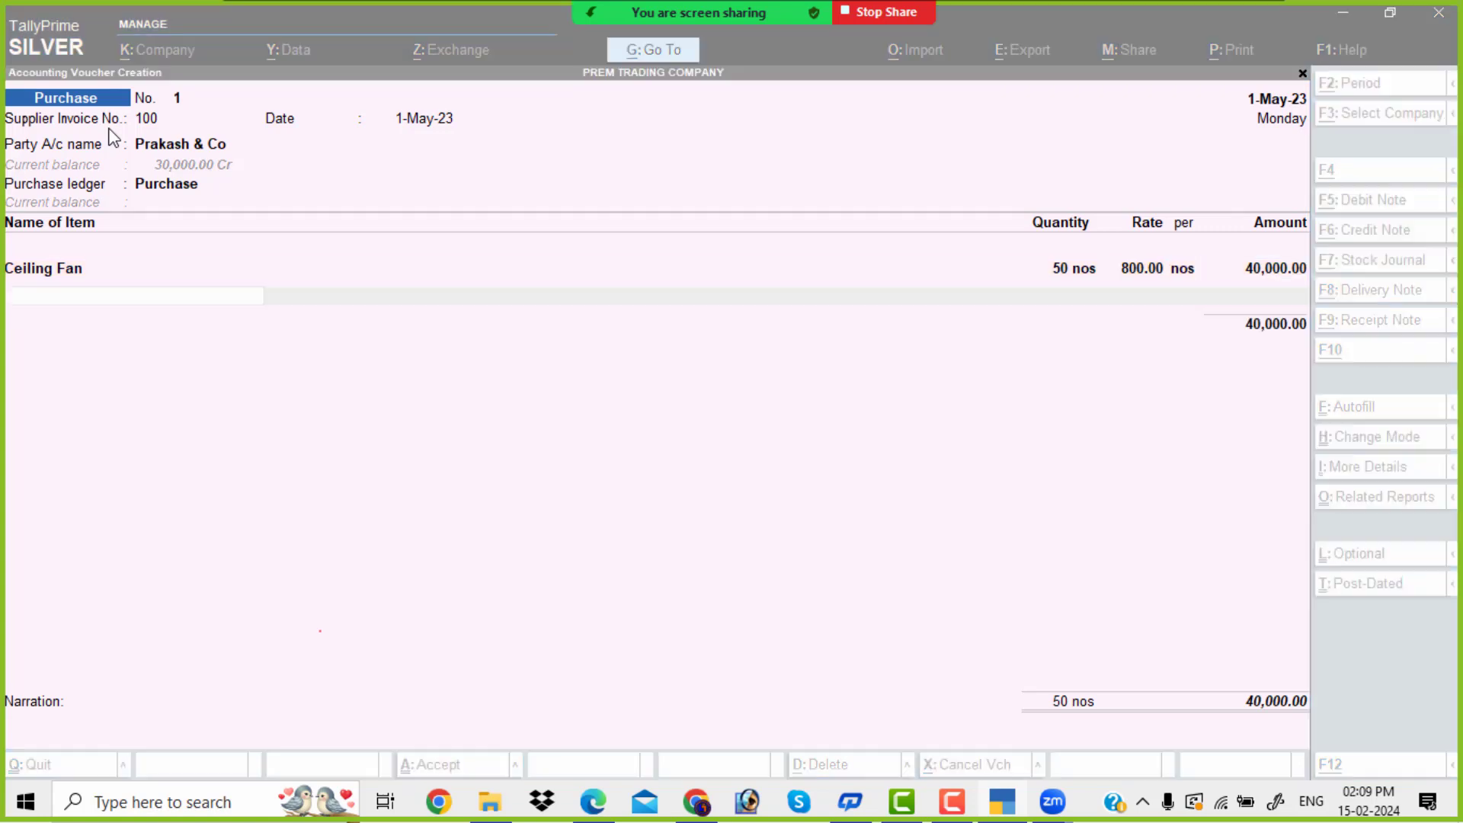
Add Table Fan to the purchase voucher with a quantity of 50 nos at 1,000.
{"action": "key", "text": "alt+Tab"}
{"action": "key", "text": "alt+Tab"}
{"action": "type", "text": "Ta"}
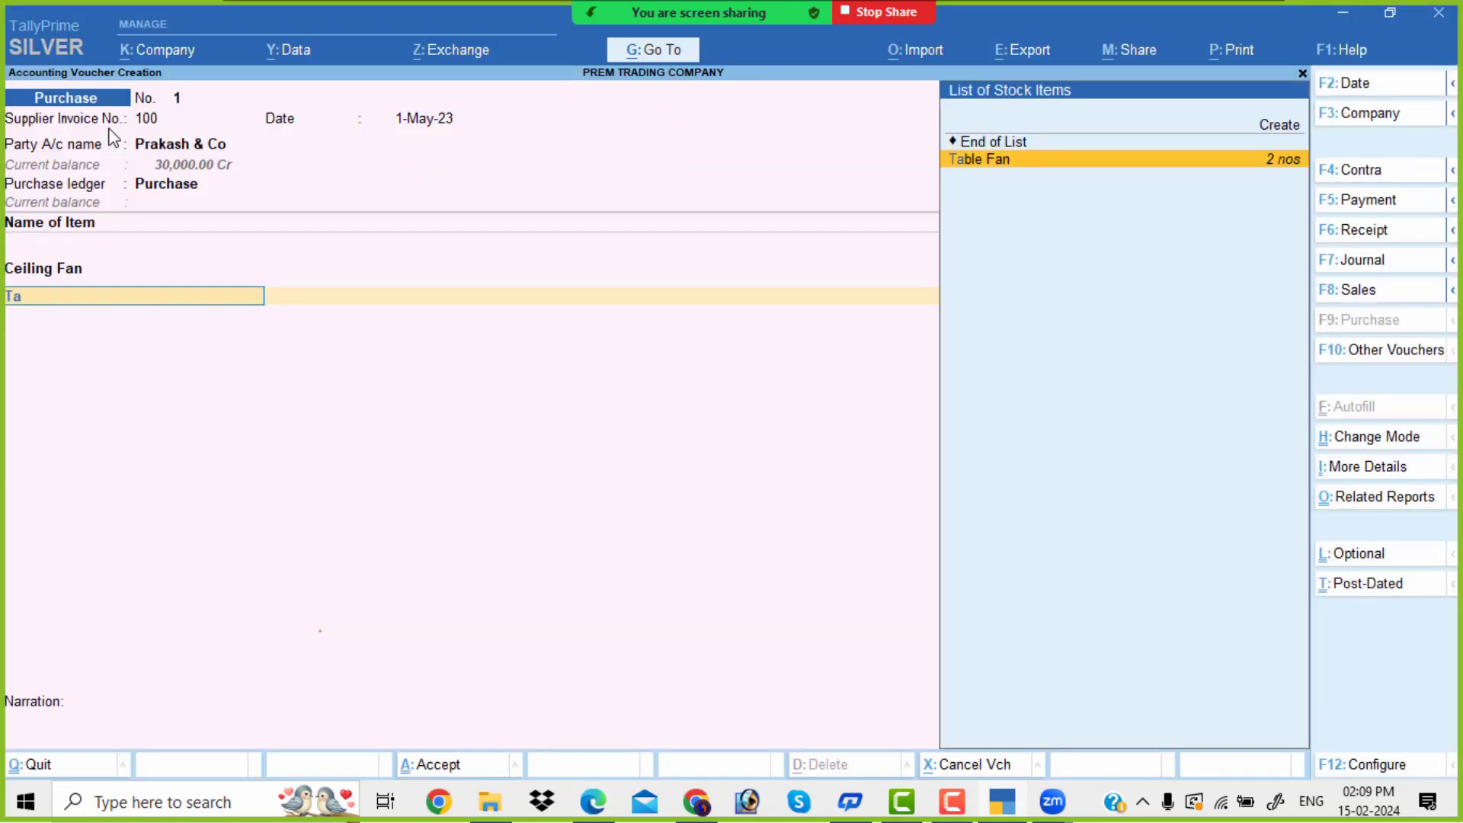
{"action": "key", "text": "Return"}
{"action": "type", "text": "50"}
{"action": "key", "text": "Return"}
{"action": "key", "text": "Return"}
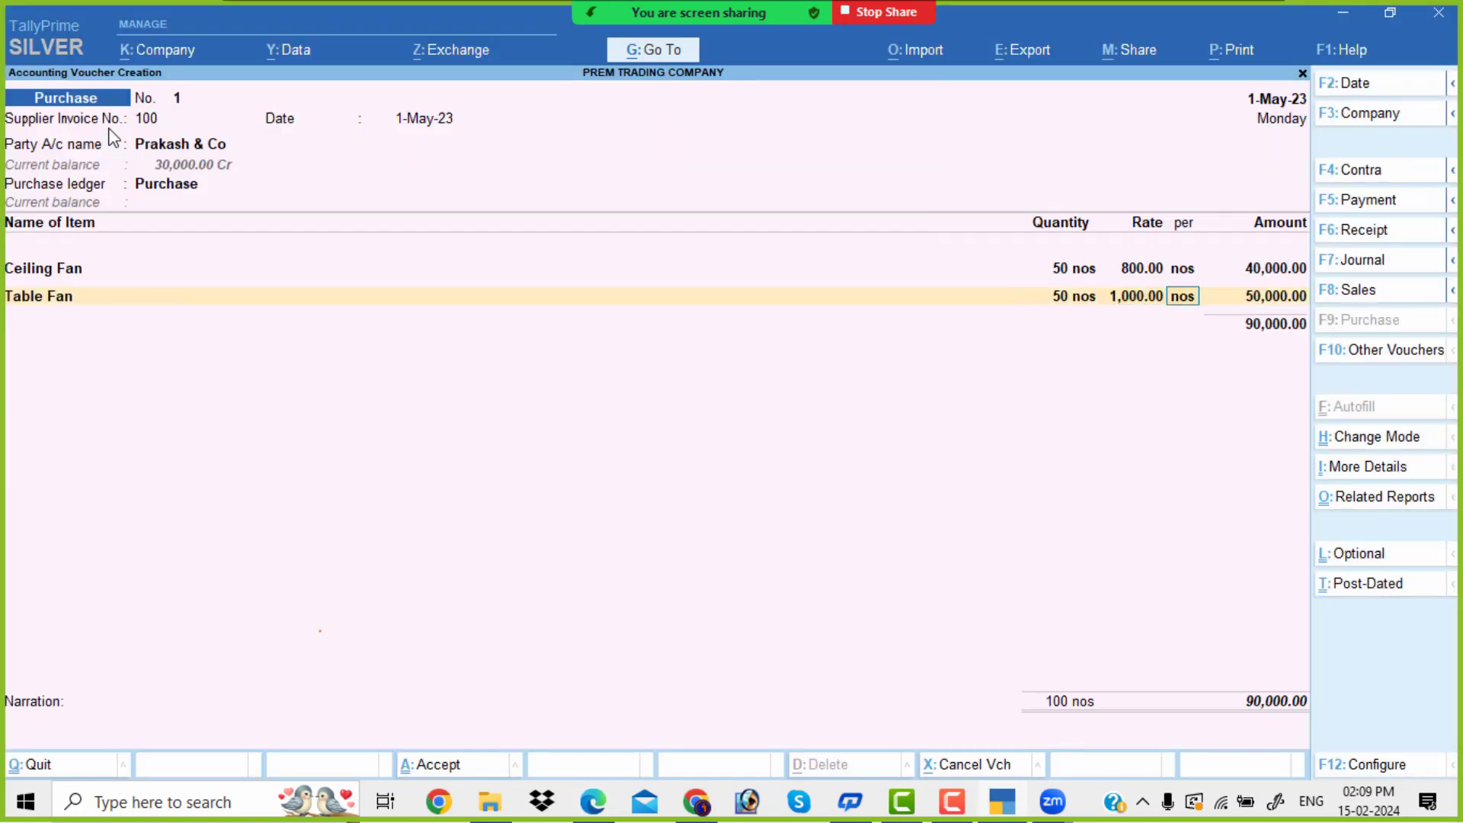
{"action": "key", "text": "Return"}
{"action": "key", "text": "Return"}
Add Mixies to the purchase voucher with a quantity of 50 nos at 1,500.
{"action": "type", "text": "M"}
{"action": "key", "text": "Return"}
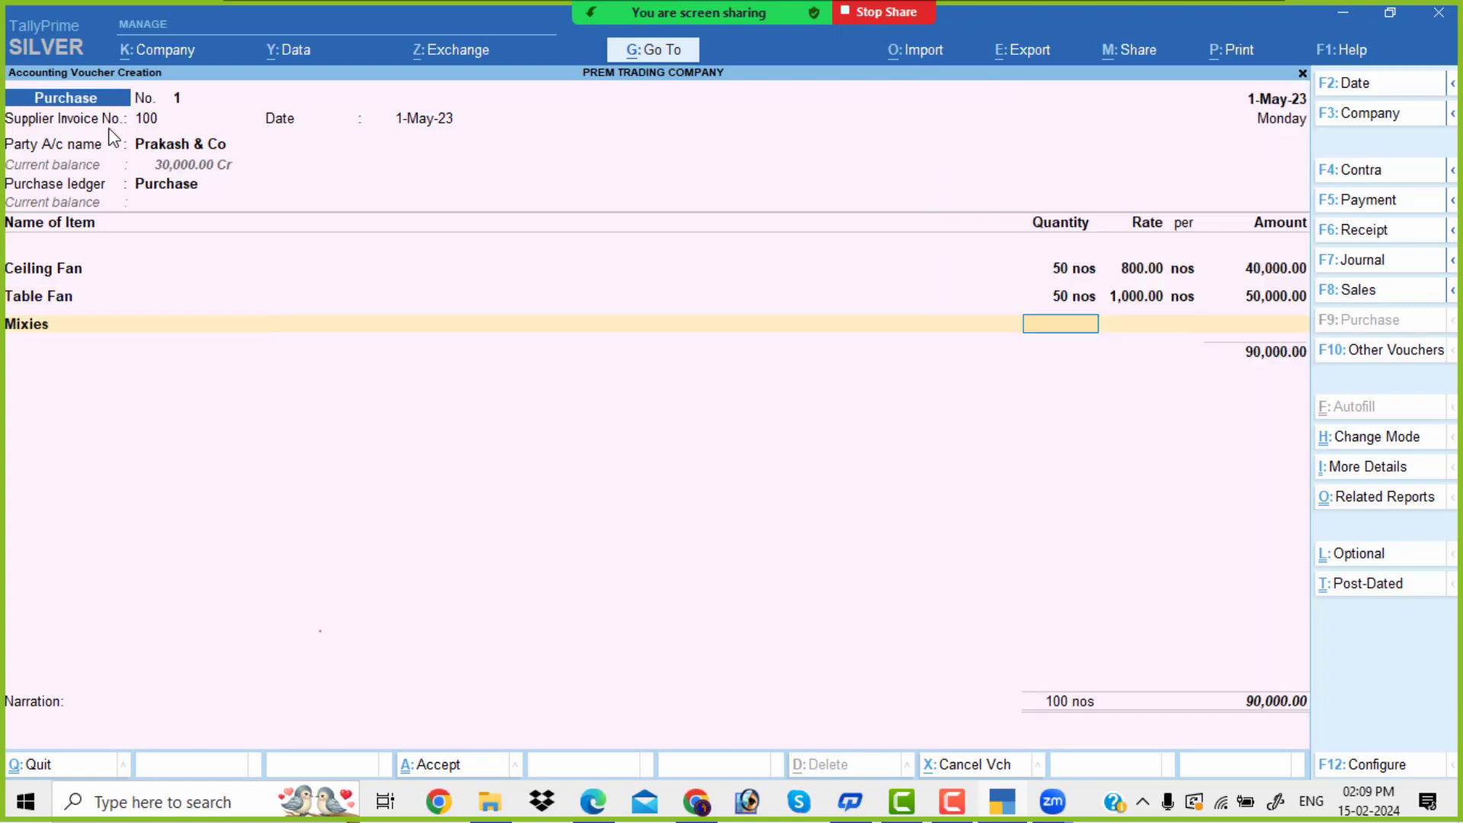
{"action": "type", "text": "50"}
{"action": "key", "text": "Return"}
{"action": "key", "text": "Return"}
{"action": "key", "text": "Return"}
{"action": "key", "text": "Return"}
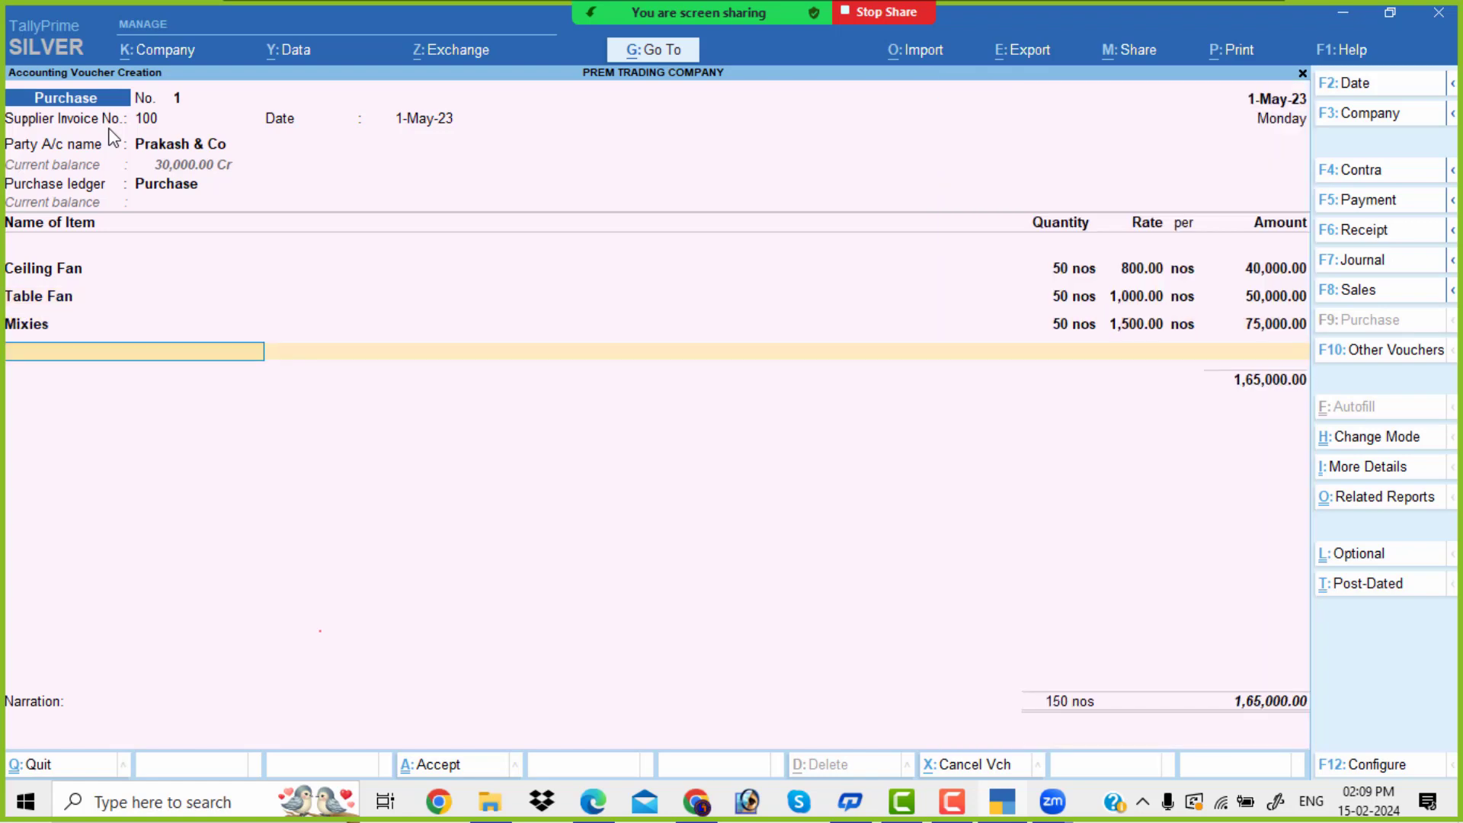
Add Grinders to the purchase voucher with a quantity of 50 nos at 2,000.
{"action": "type", "text": "G"}
{"action": "key", "text": "Return"}
{"action": "type", "text": "50"}
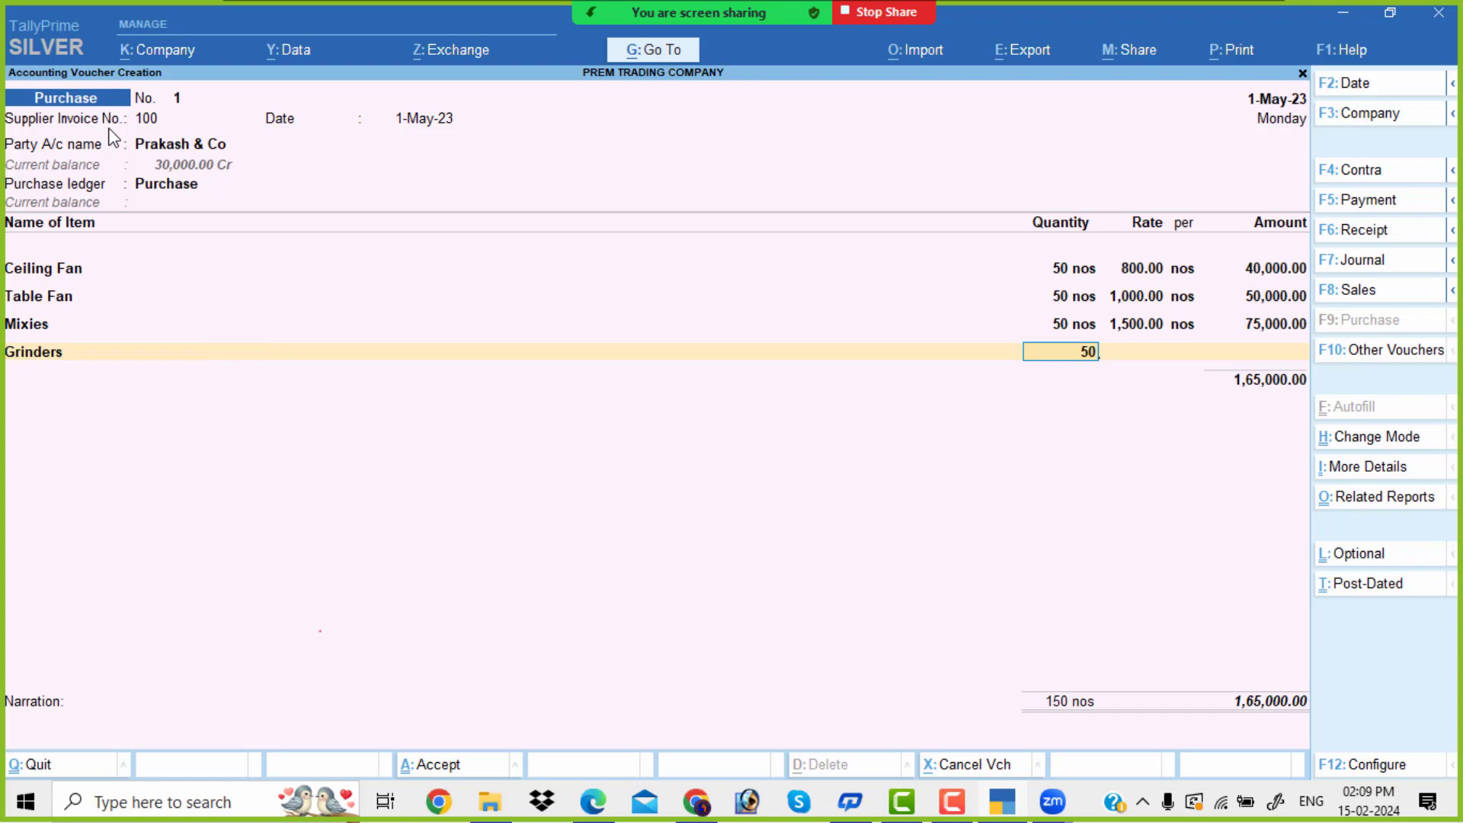
{"action": "key", "text": "Return"}
{"action": "key", "text": "Return"}
{"action": "key", "text": "Return"}
{"action": "key", "text": "Return"}
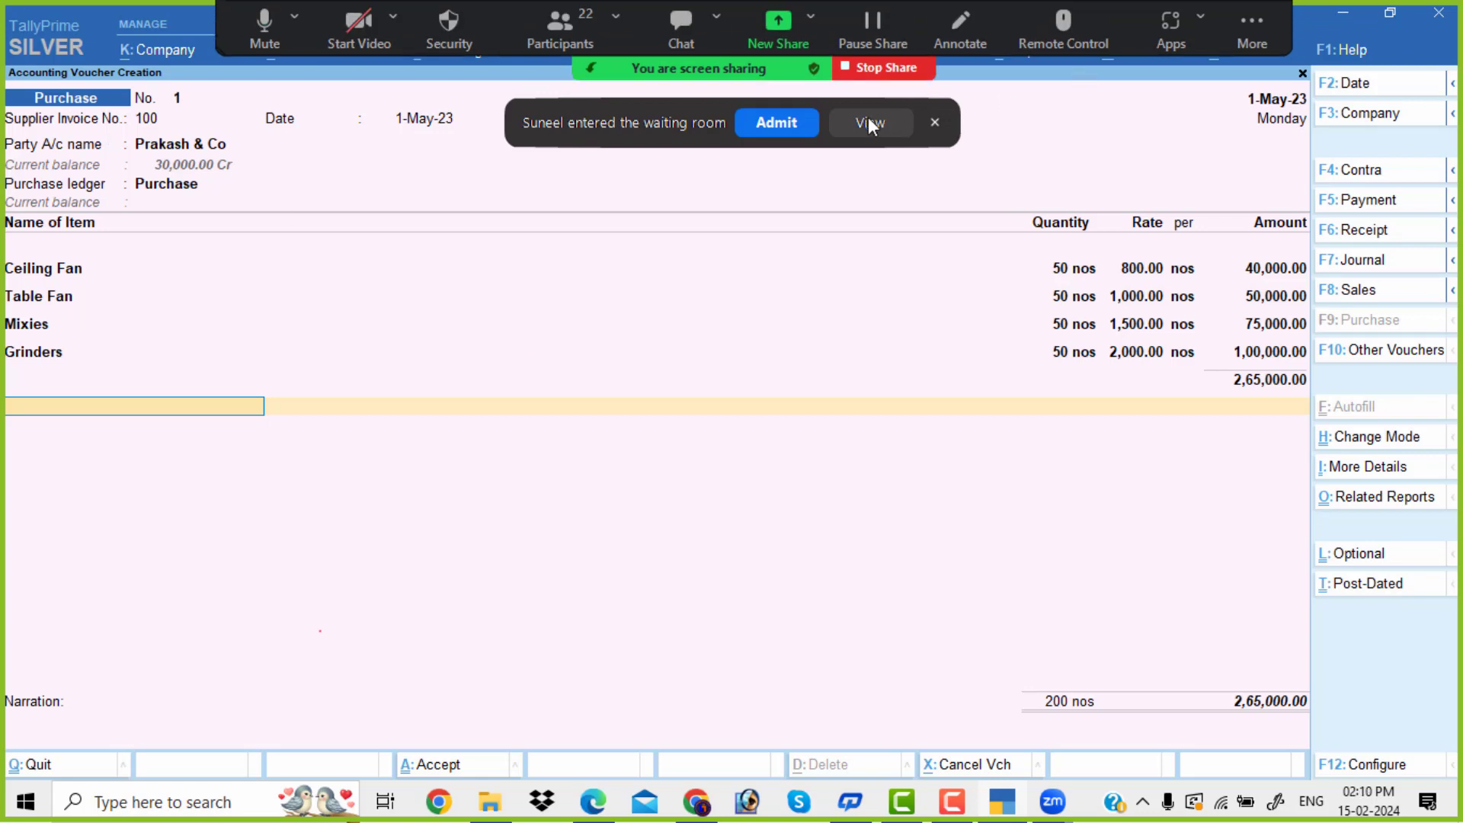
Admit the waiting participant, end the item list, leave the narration empty and save the purchase voucher.
{"action": "left_click", "coordinate": [784, 124]}
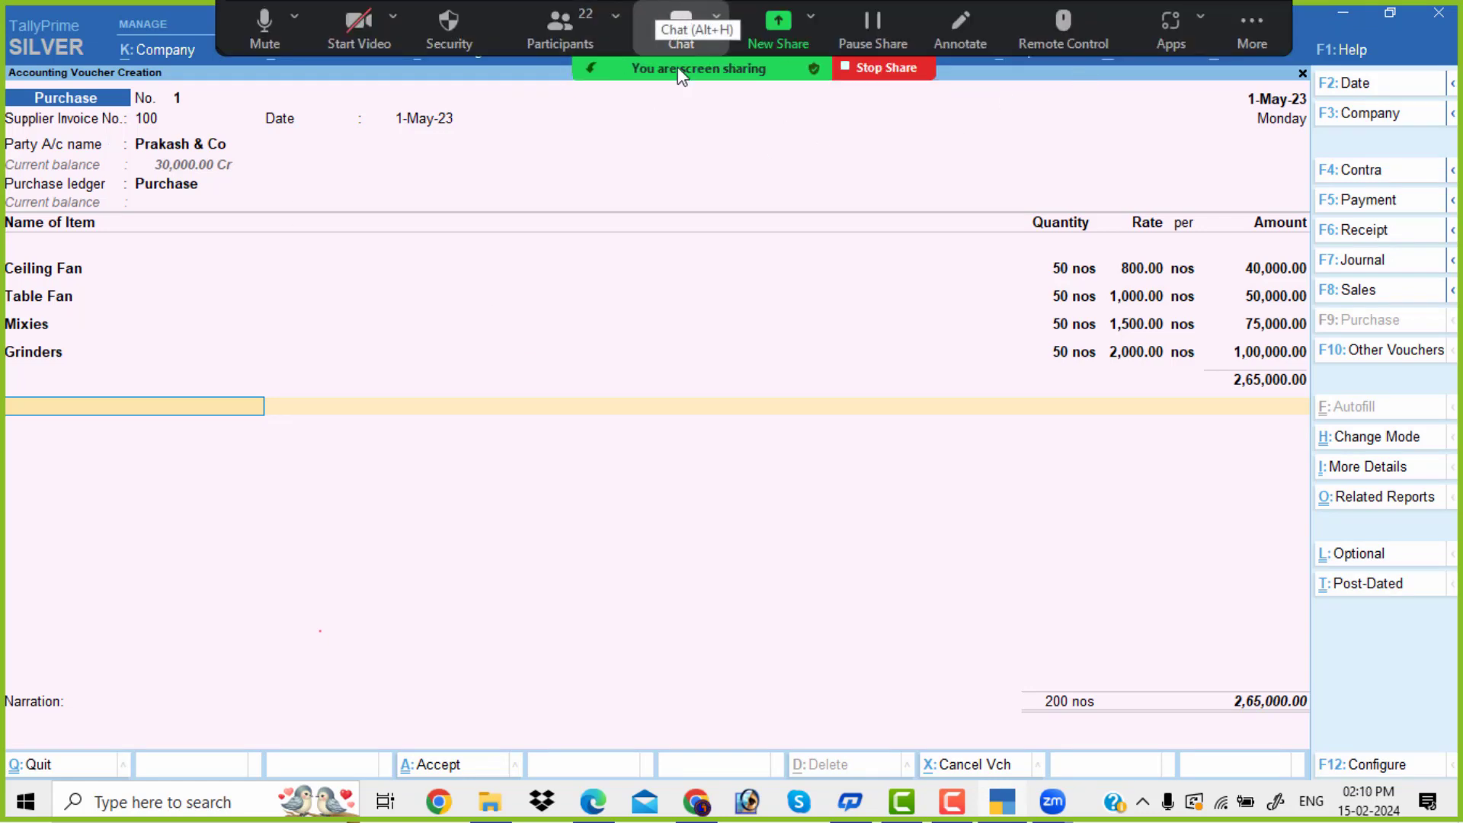
{"action": "key", "text": "Return"}
{"action": "key", "text": "Return"}
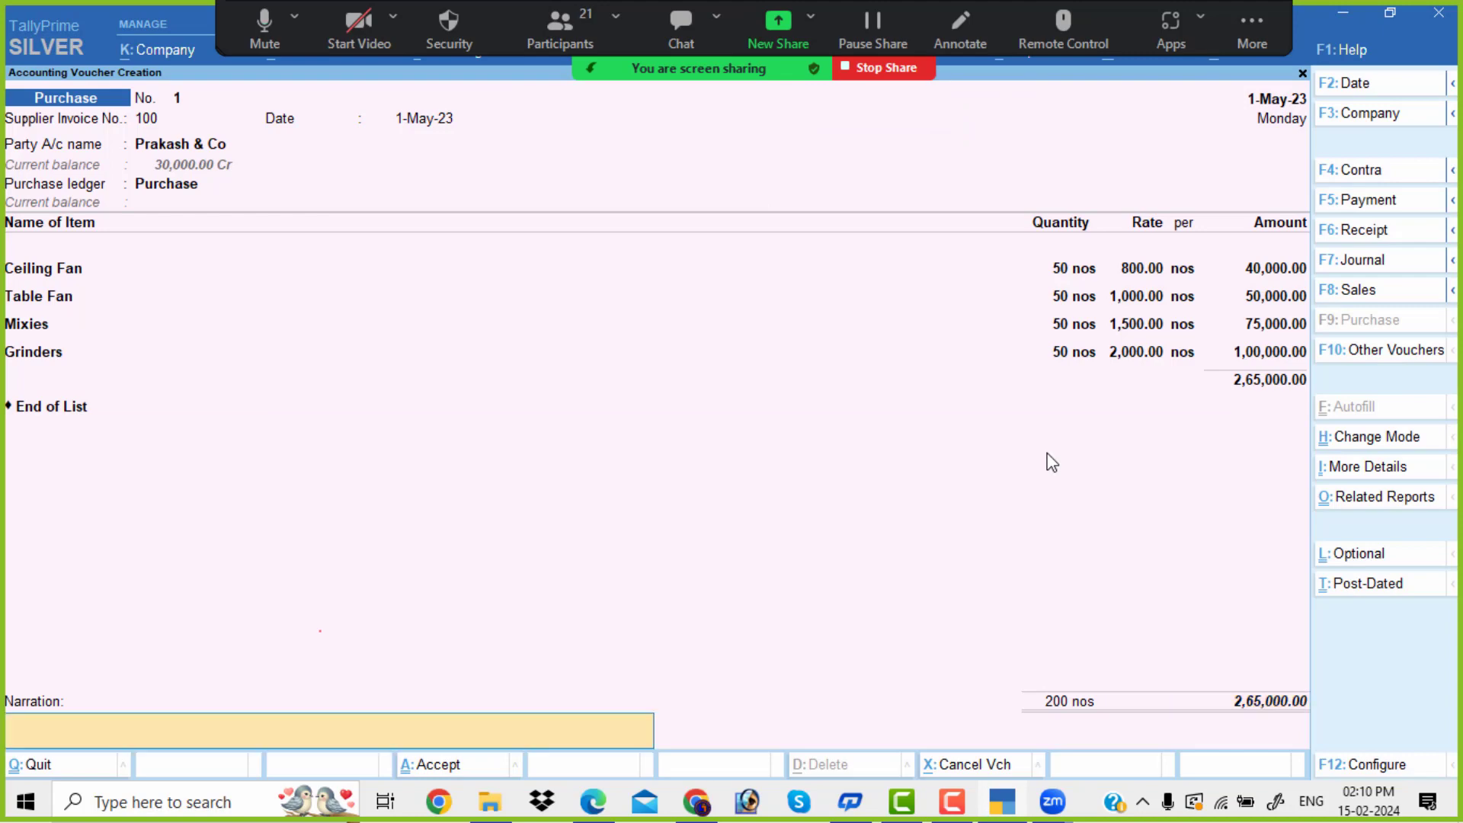
{"action": "key", "text": "Return"}
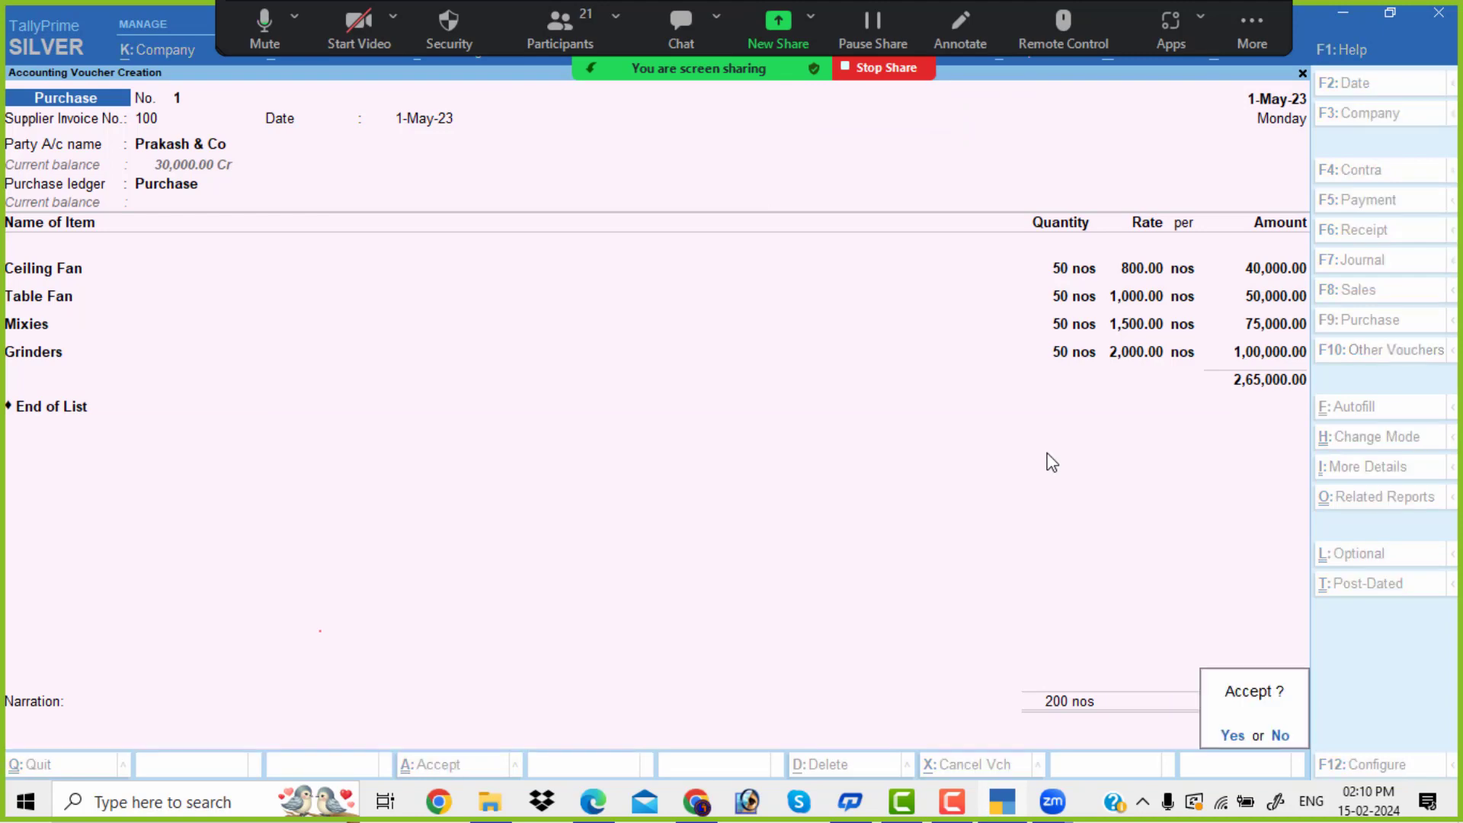
{"action": "key", "text": "Return"}
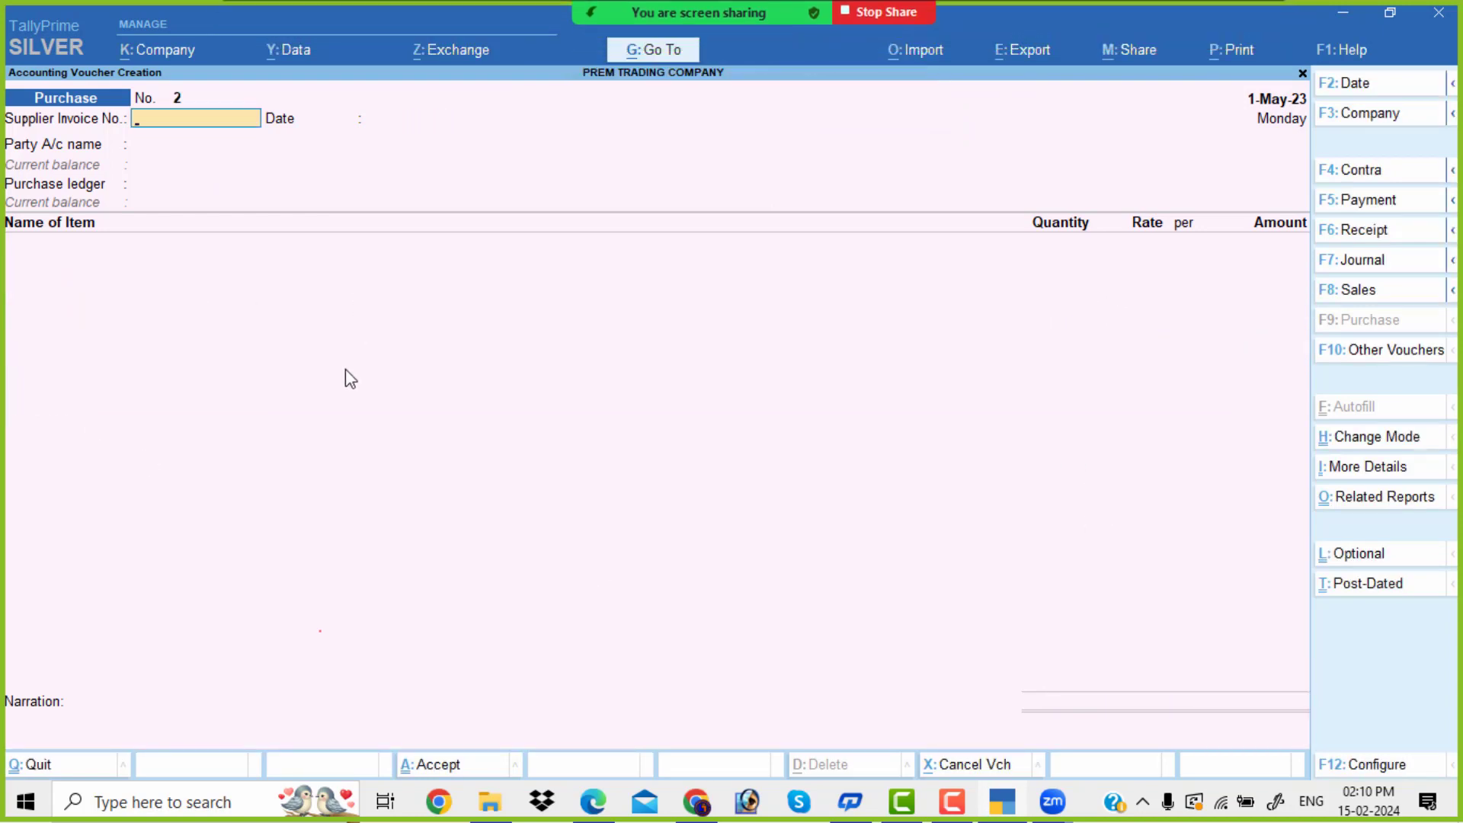
Look up the second purchase in the PDF and enter supplier invoice number 251 dated 1-May-23 in the TallyPrime purchase voucher.
{"action": "key", "text": "alt+Tab"}
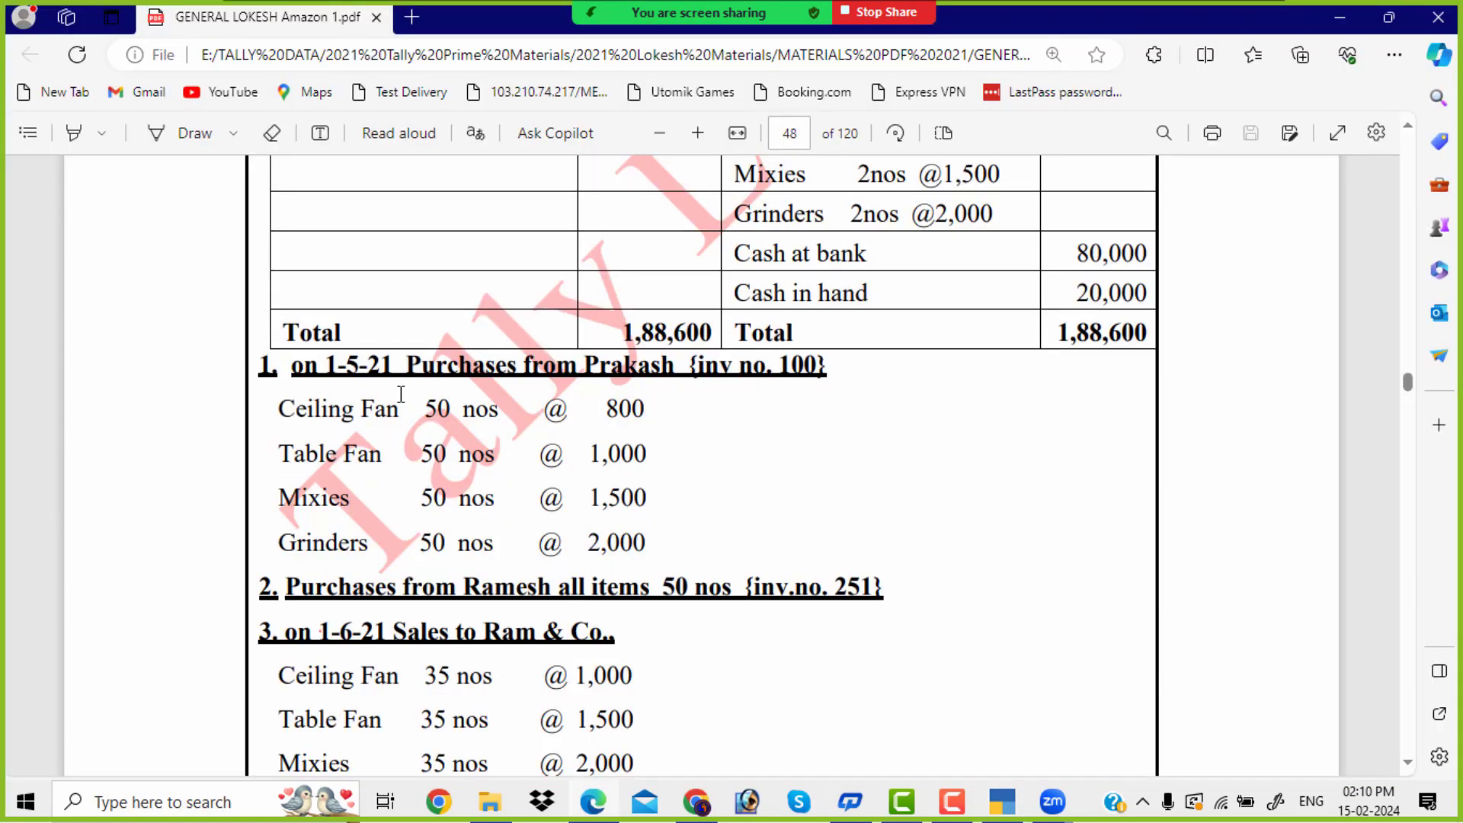
{"action": "scroll", "coordinate": [404, 402], "scroll_direction": "down", "scroll_amount": 3}
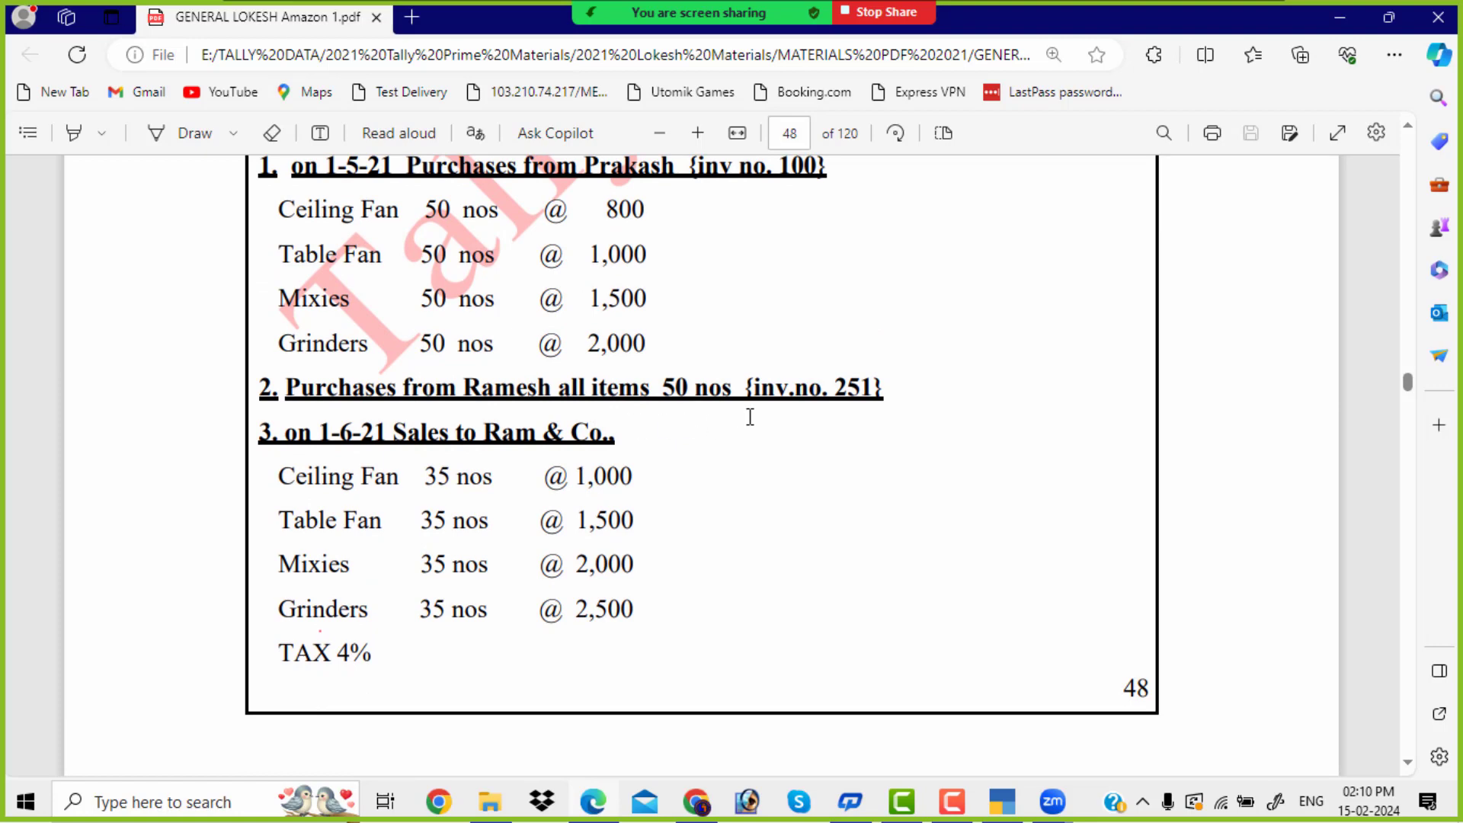
{"action": "left_click_drag", "start_coordinate": [753, 388], "coordinate": [883, 389]}
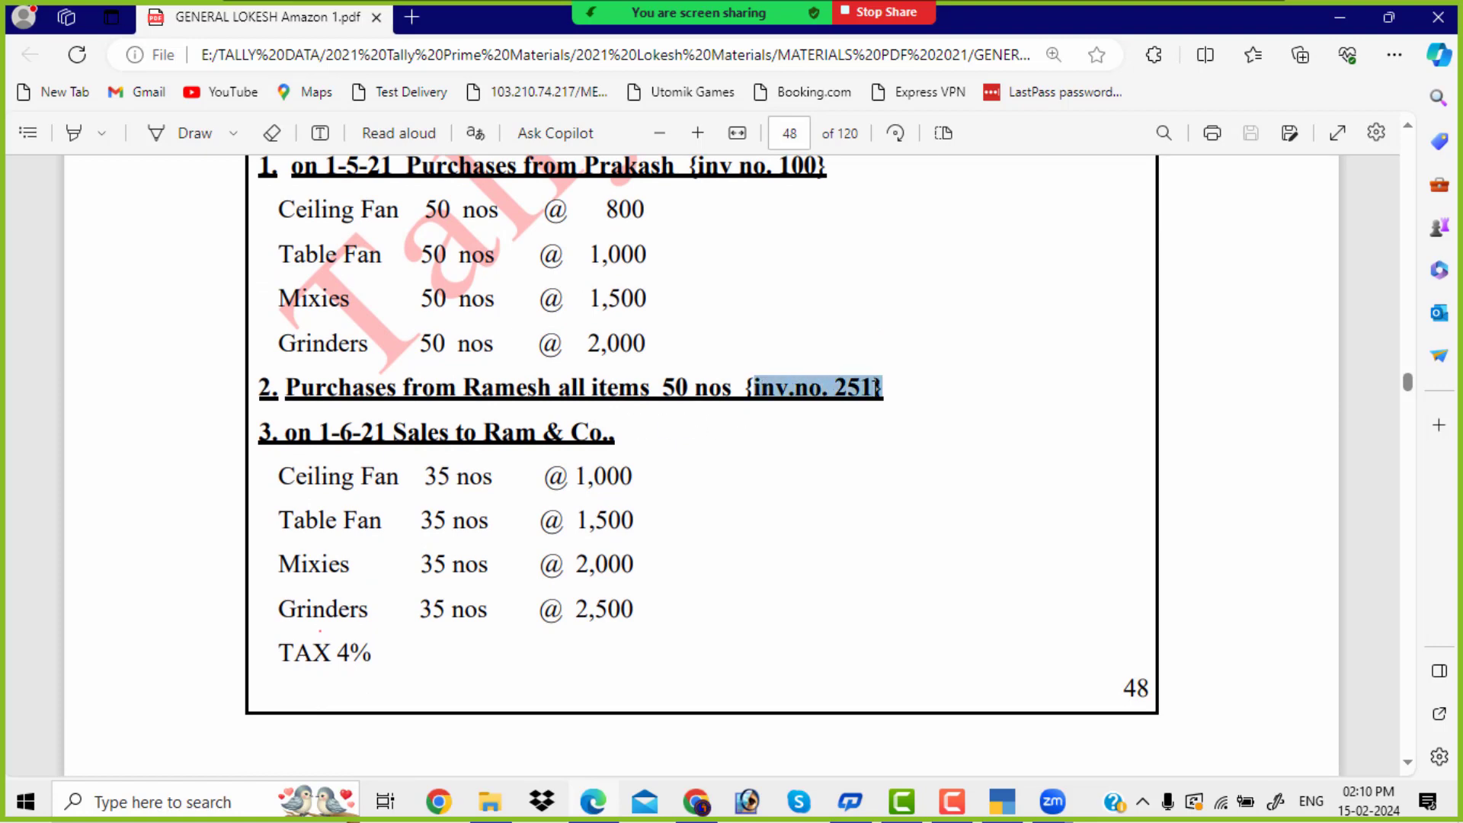
{"action": "key", "text": "alt+Tab"}
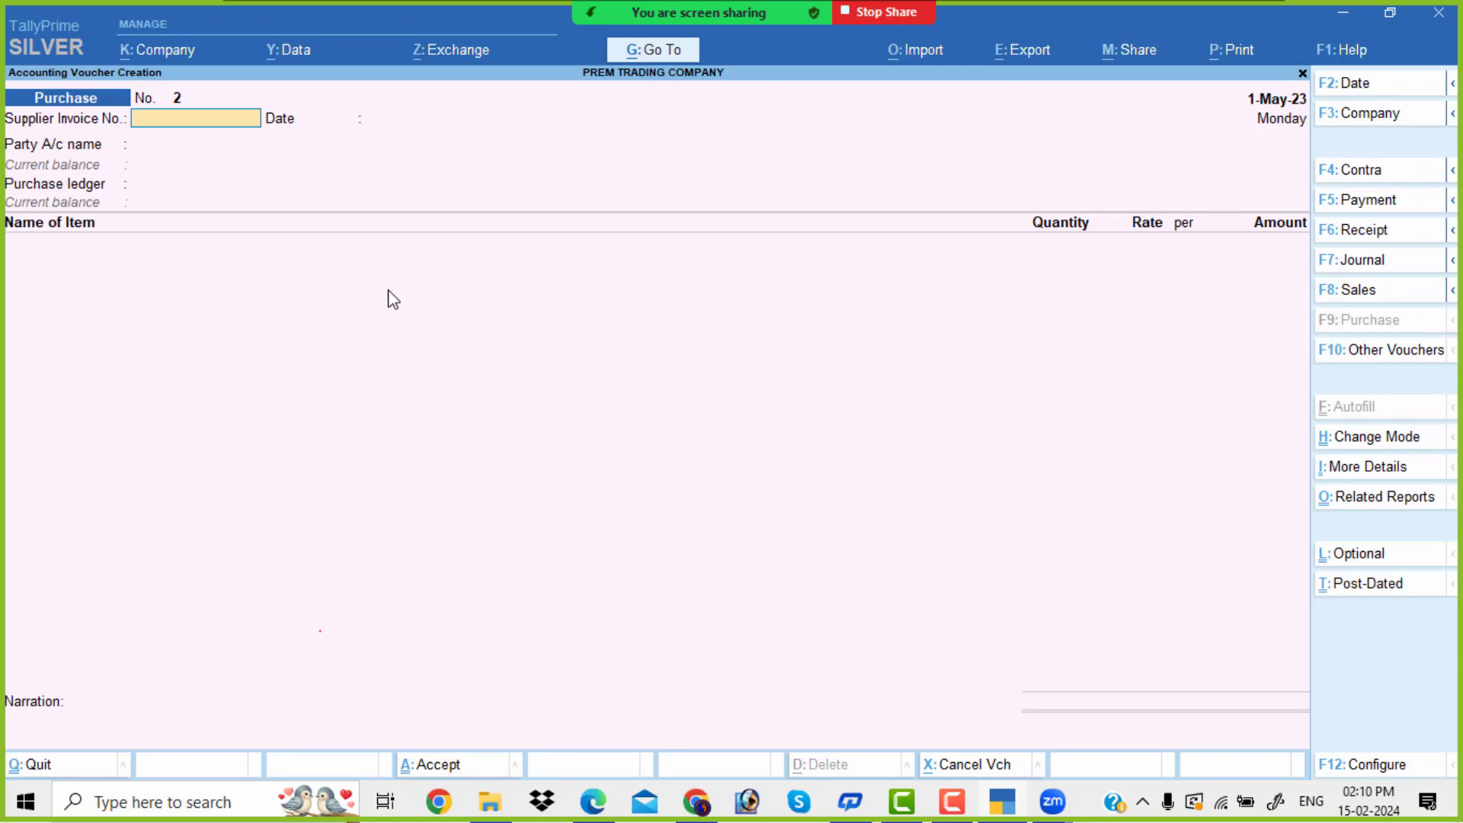
{"action": "type", "text": "25"}
{"action": "key", "text": "Return"}
{"action": "key", "text": "Return"}
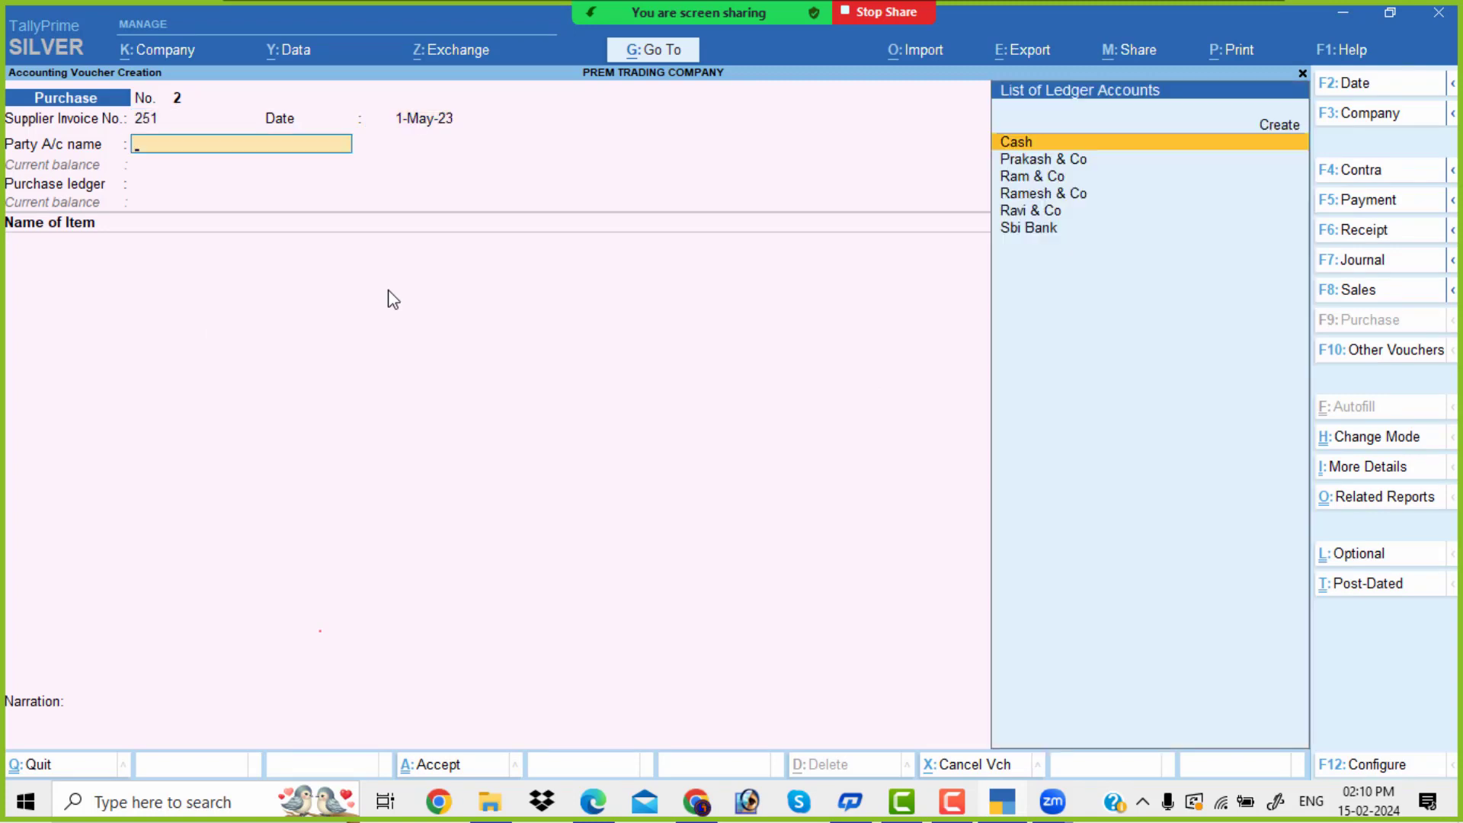
Choose Ramesh & Co as the party of the purchase voucher, leaving the receipt details blank and the party details unchanged.
{"action": "key", "text": "Down"}
{"action": "key", "text": "Down"}
{"action": "key", "text": "Down"}
{"action": "key", "text": "Return"}
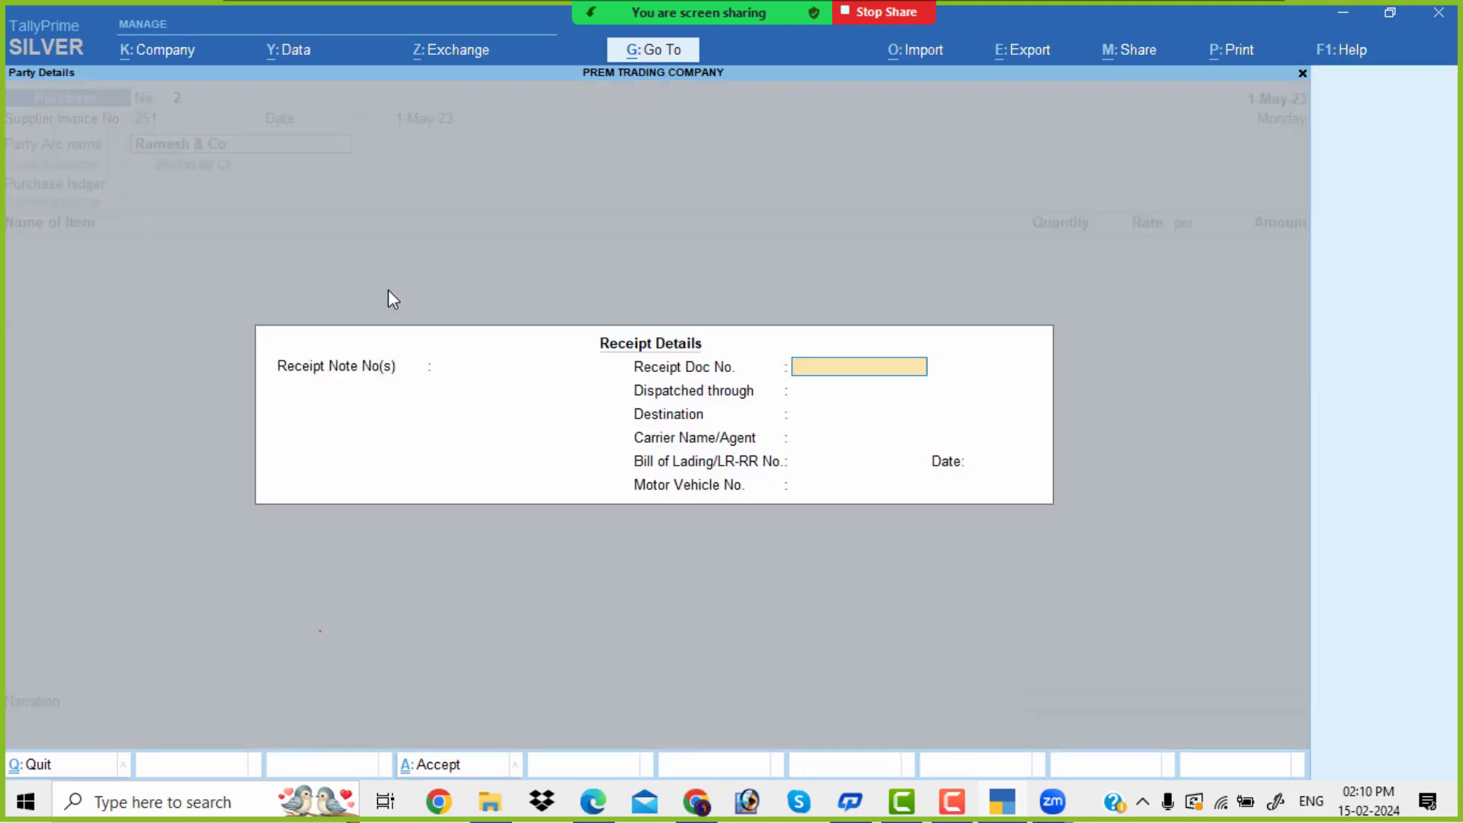
{"action": "key", "text": "Return"}
{"action": "key", "text": "Return"}
{"action": "key", "text": "Return"}
{"action": "key", "text": "Return"}
{"action": "key", "text": "Return"}
{"action": "key", "text": "Return"}
{"action": "key", "text": "Return"}
{"action": "key", "text": "Return"}
{"action": "key", "text": "Return"}
{"action": "key", "text": "Return"}
{"action": "key", "text": "Return"}
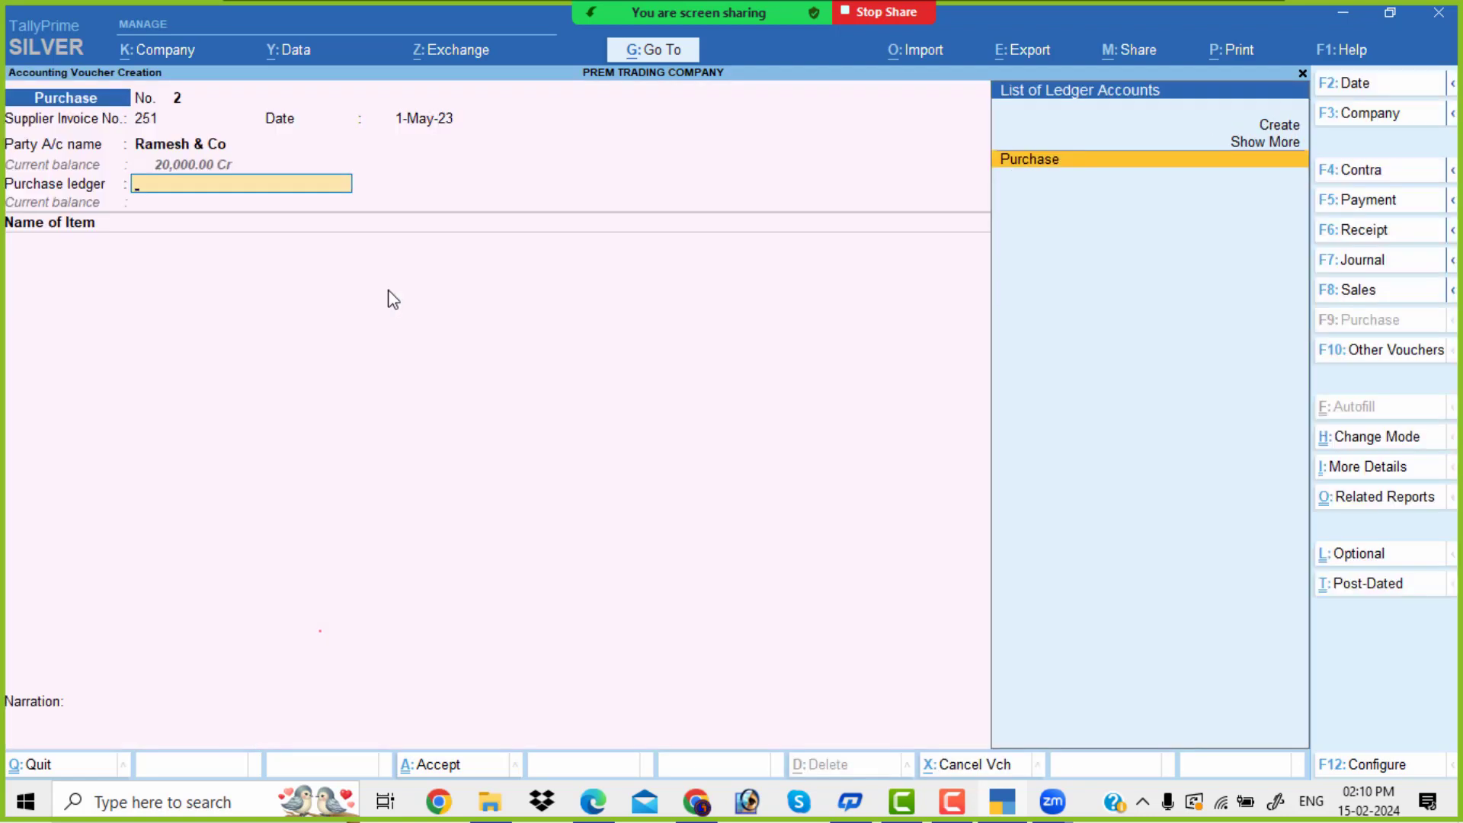
Choose the Purchase ledger and add Ceiling Fan with a quantity of 50 nos at 800.
{"action": "key", "text": "Return"}
{"action": "key", "text": "Return"}
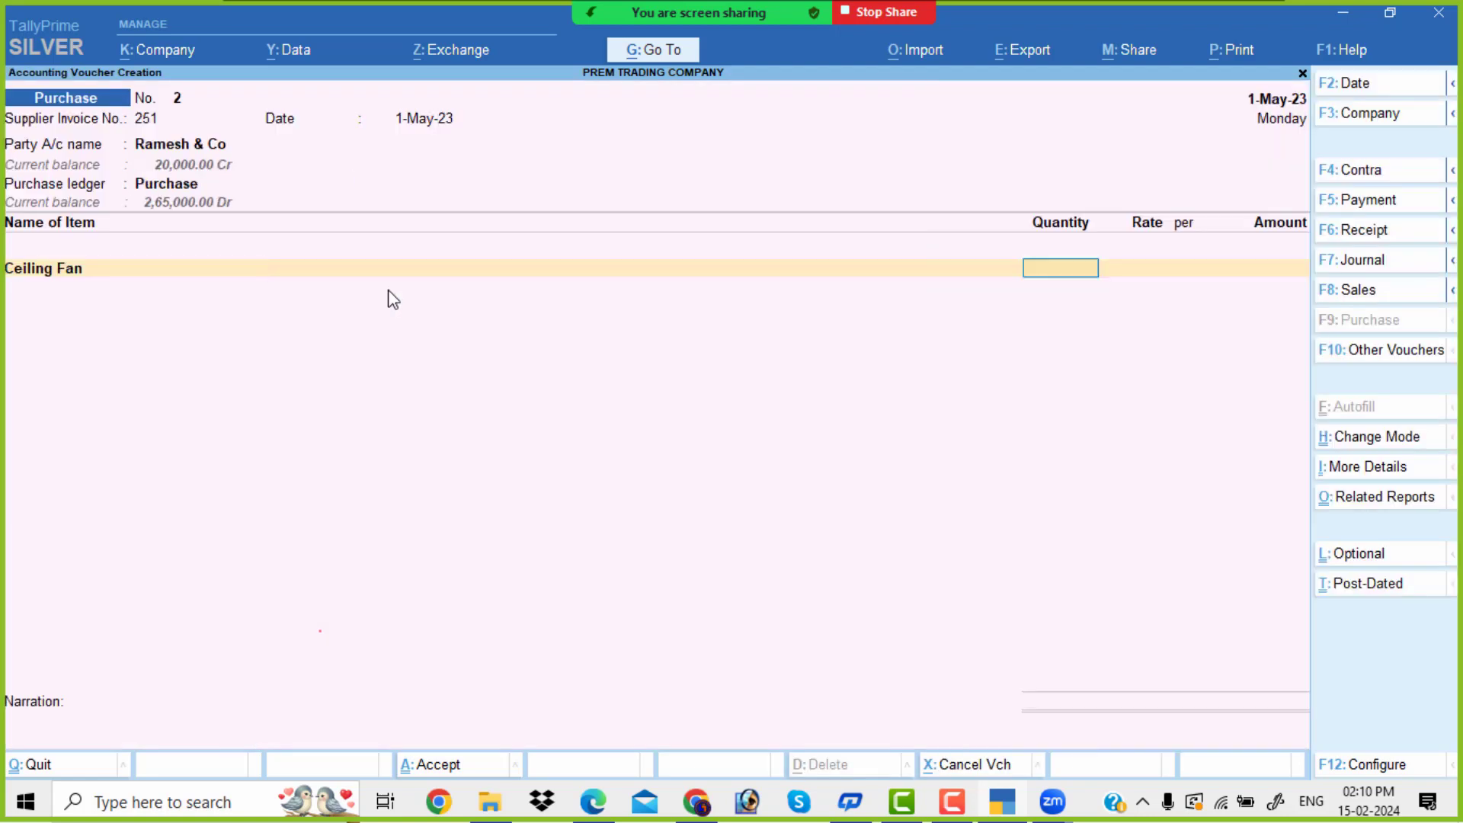
{"action": "type", "text": "50"}
{"action": "key", "text": "Return"}
{"action": "key", "text": "Return"}
{"action": "key", "text": "Return"}
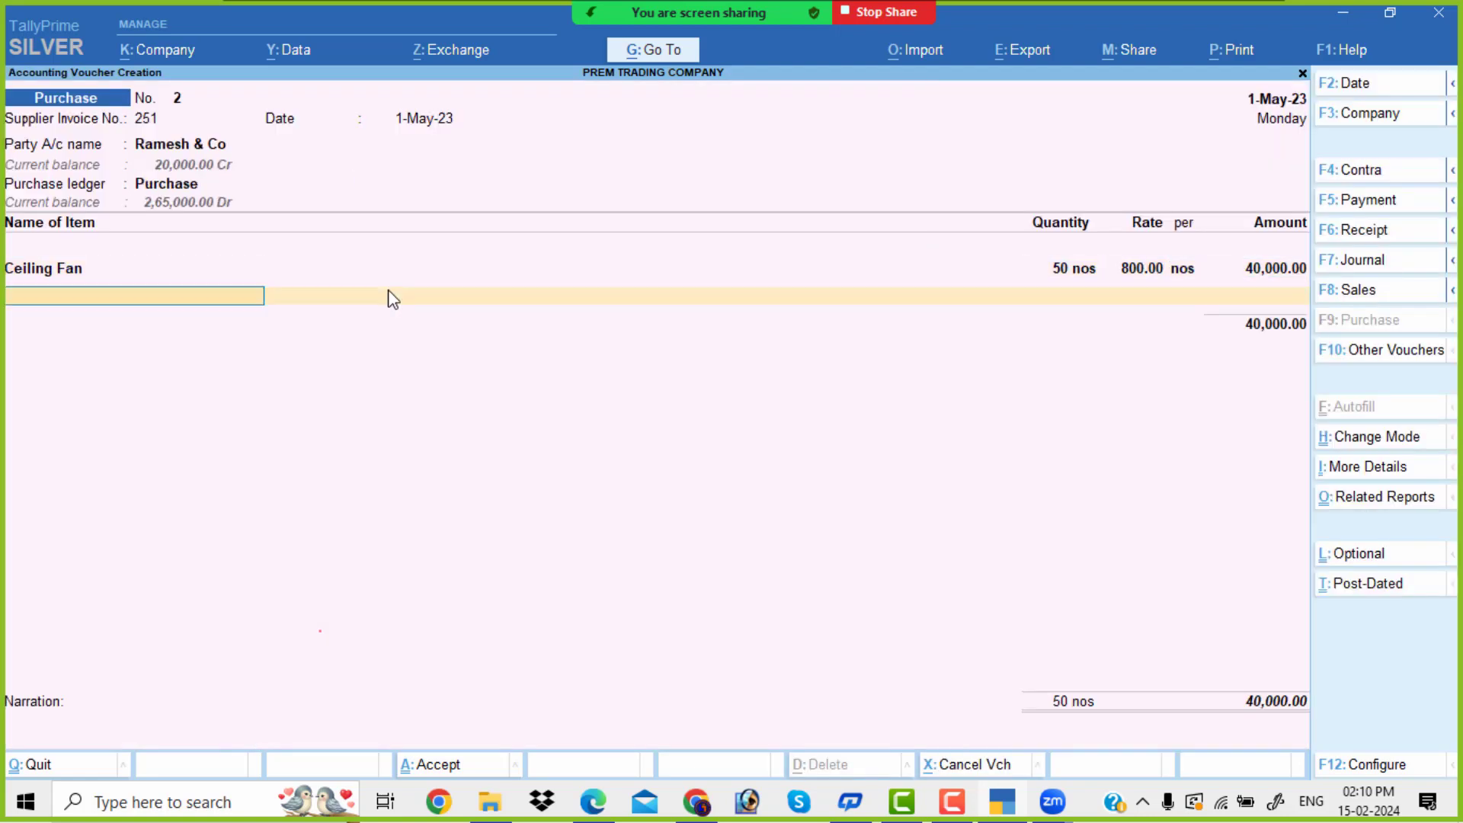
Add Table Fan to the Ramesh & Co purchase voucher with a quantity of 50 nos at 1,000.
{"action": "type", "text": "T"}
{"action": "key", "text": "Return"}
{"action": "type", "text": "50"}
{"action": "key", "text": "Return"}
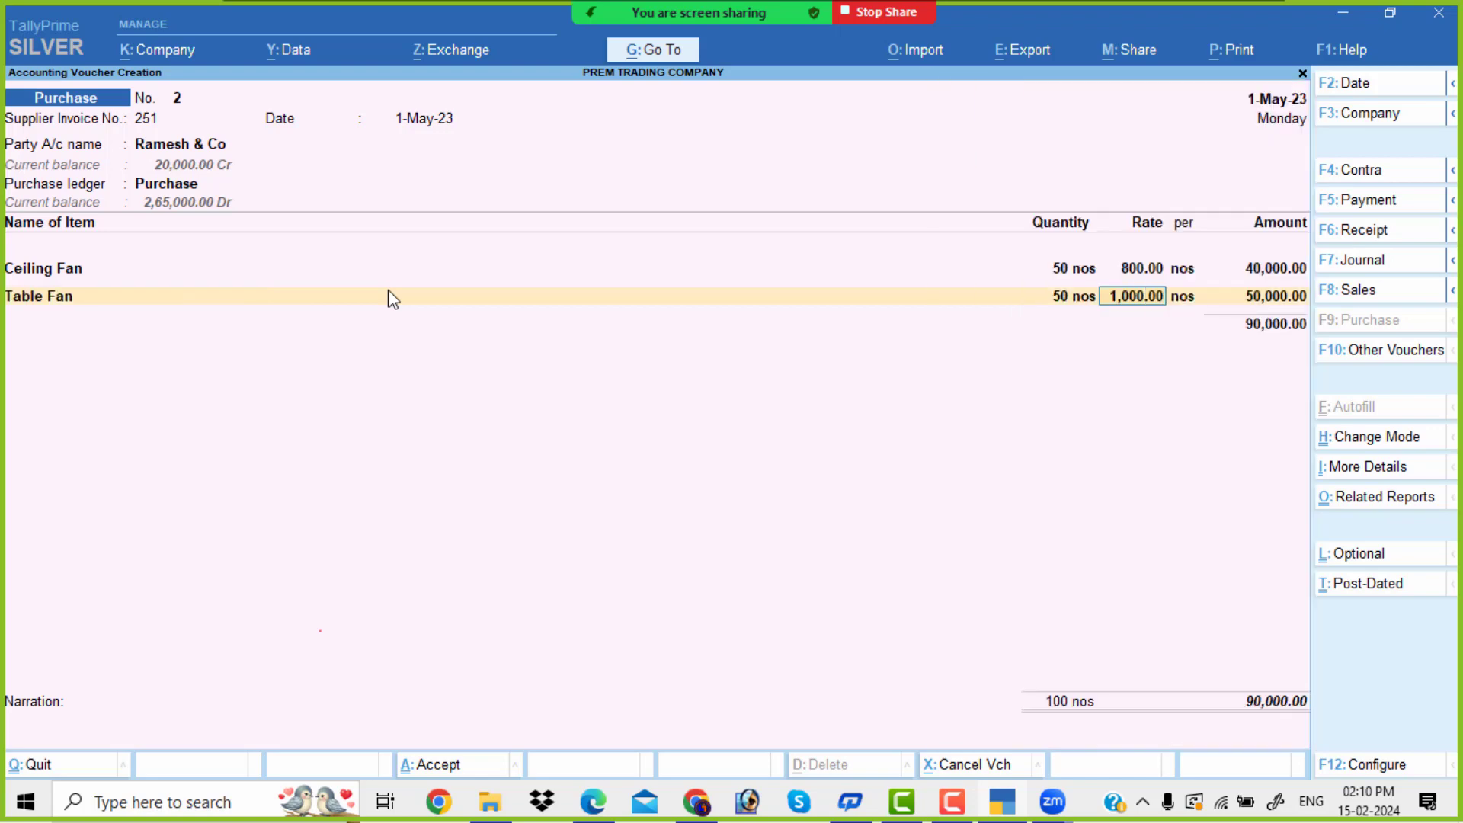
{"action": "key", "text": "Return"}
{"action": "key", "text": "Return"}
Add Mixies to the Ramesh & Co purchase voucher with a quantity of 50 nos at 1,500.
{"action": "type", "text": "M"}
{"action": "key", "text": "Return"}
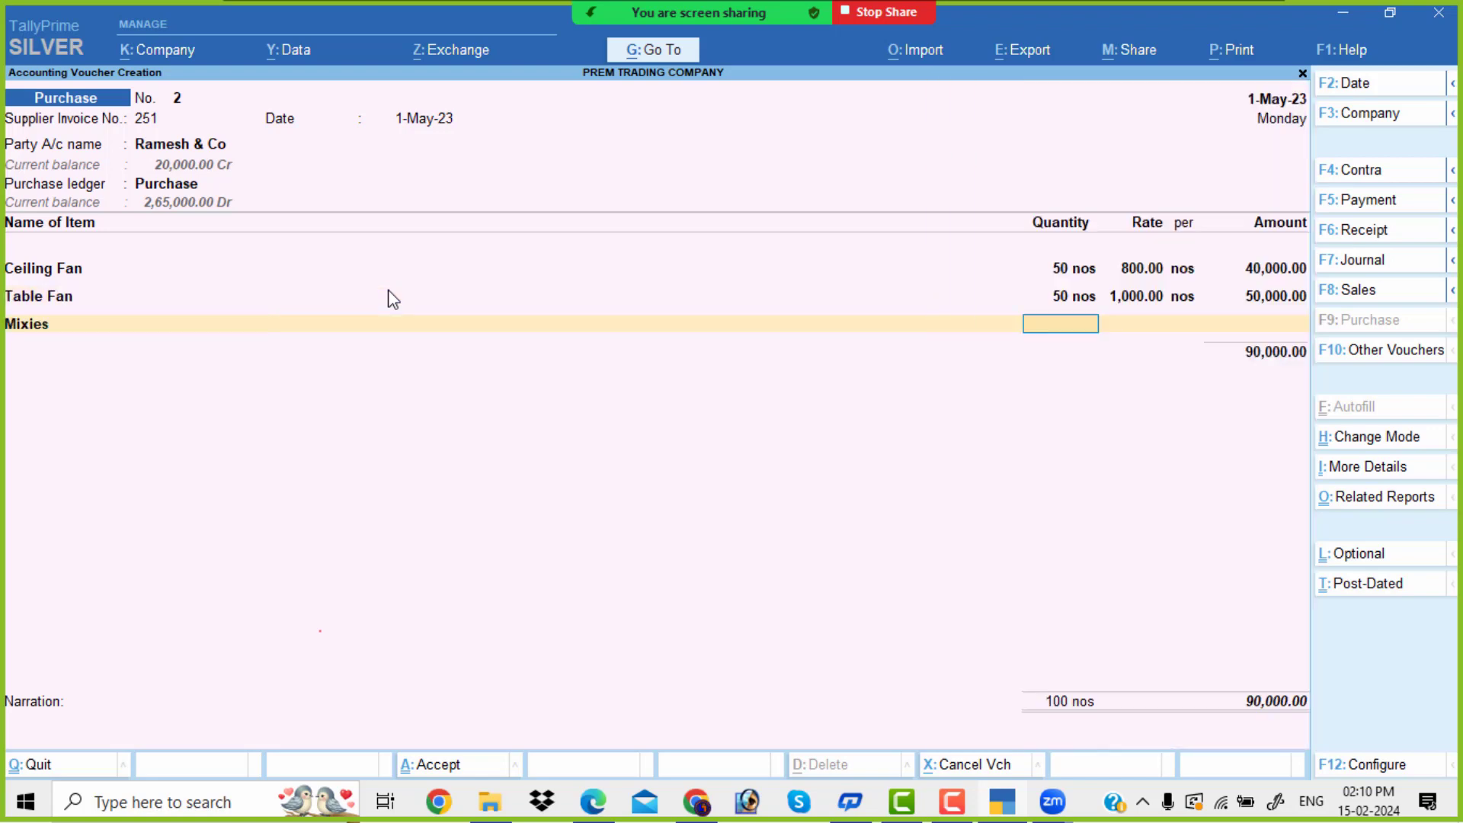
{"action": "type", "text": "50 nos"}
{"action": "key", "text": "Return"}
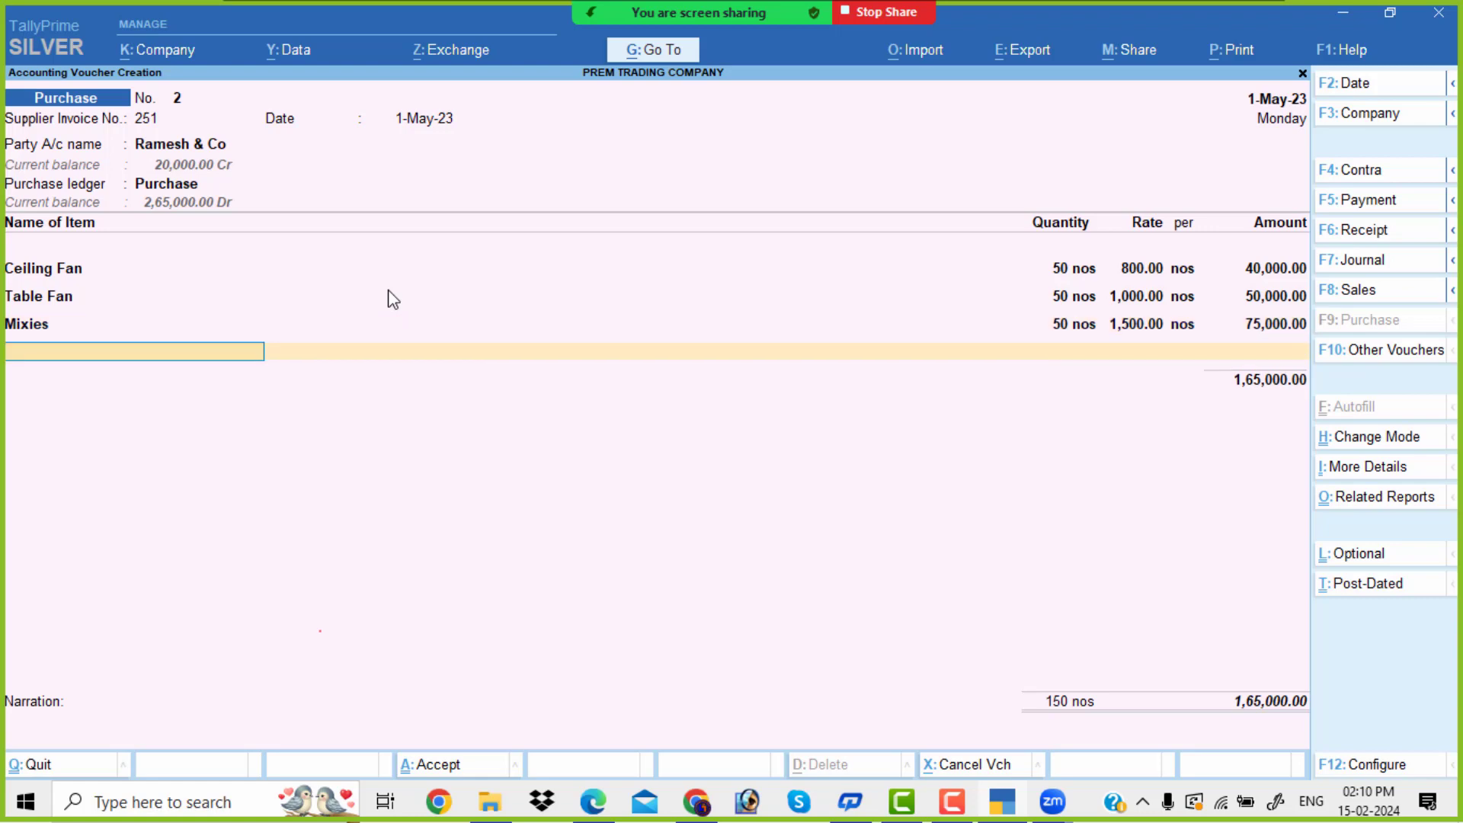
Add Grinders to the Ramesh & Co purchase voucher with a quantity of 50 nos at 2,000.
{"action": "type", "text": "g"}
{"action": "key", "text": "Return"}
{"action": "type", "text": "5"}
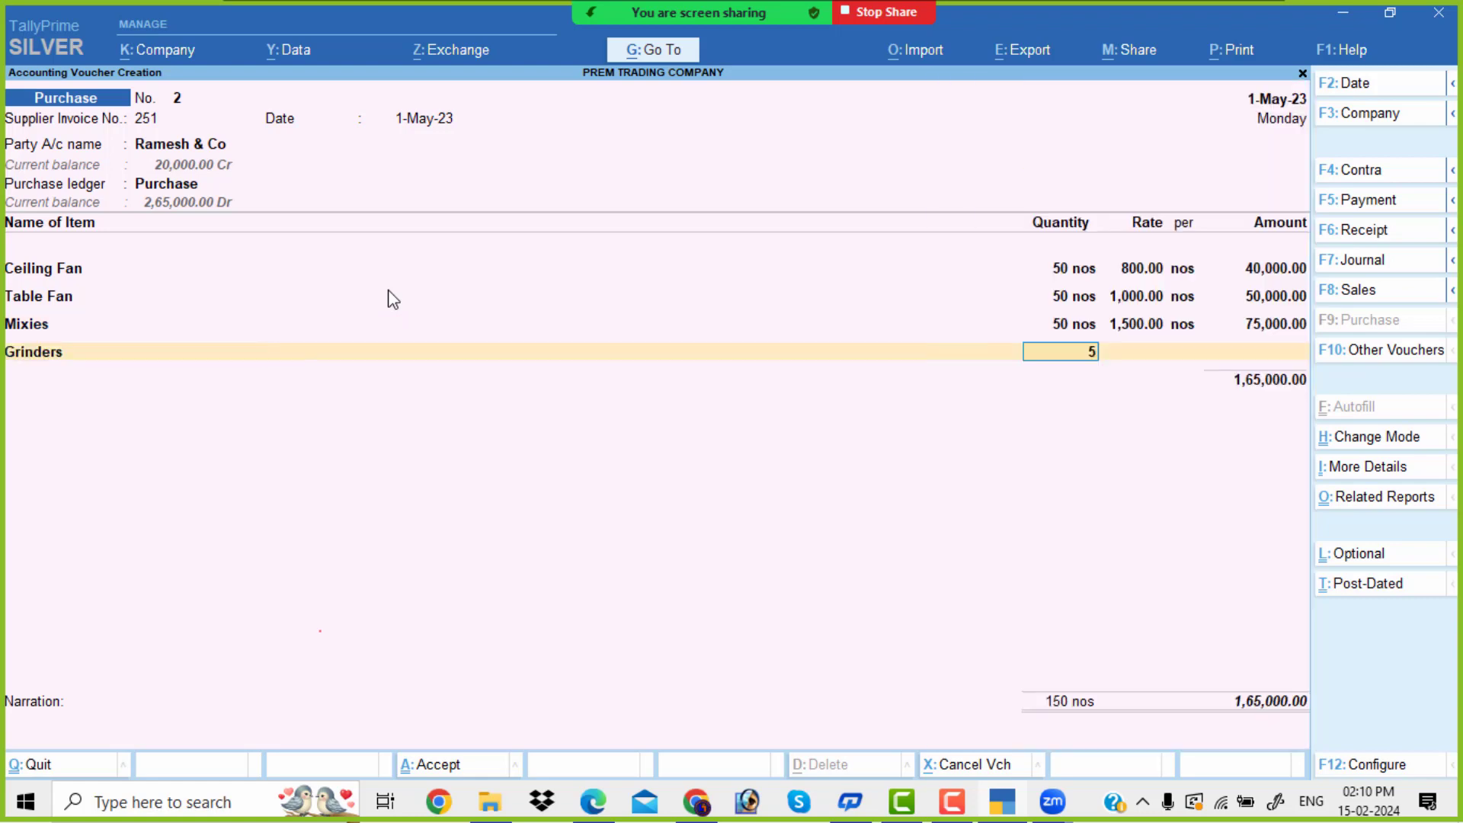
{"action": "type", "text": "0"}
{"action": "key", "text": "Return"}
{"action": "key", "text": "Return"}
{"action": "key", "text": "Return"}
End the item list, leave the narration empty and save the Ramesh & Co purchase voucher.
{"action": "key", "text": "Return"}
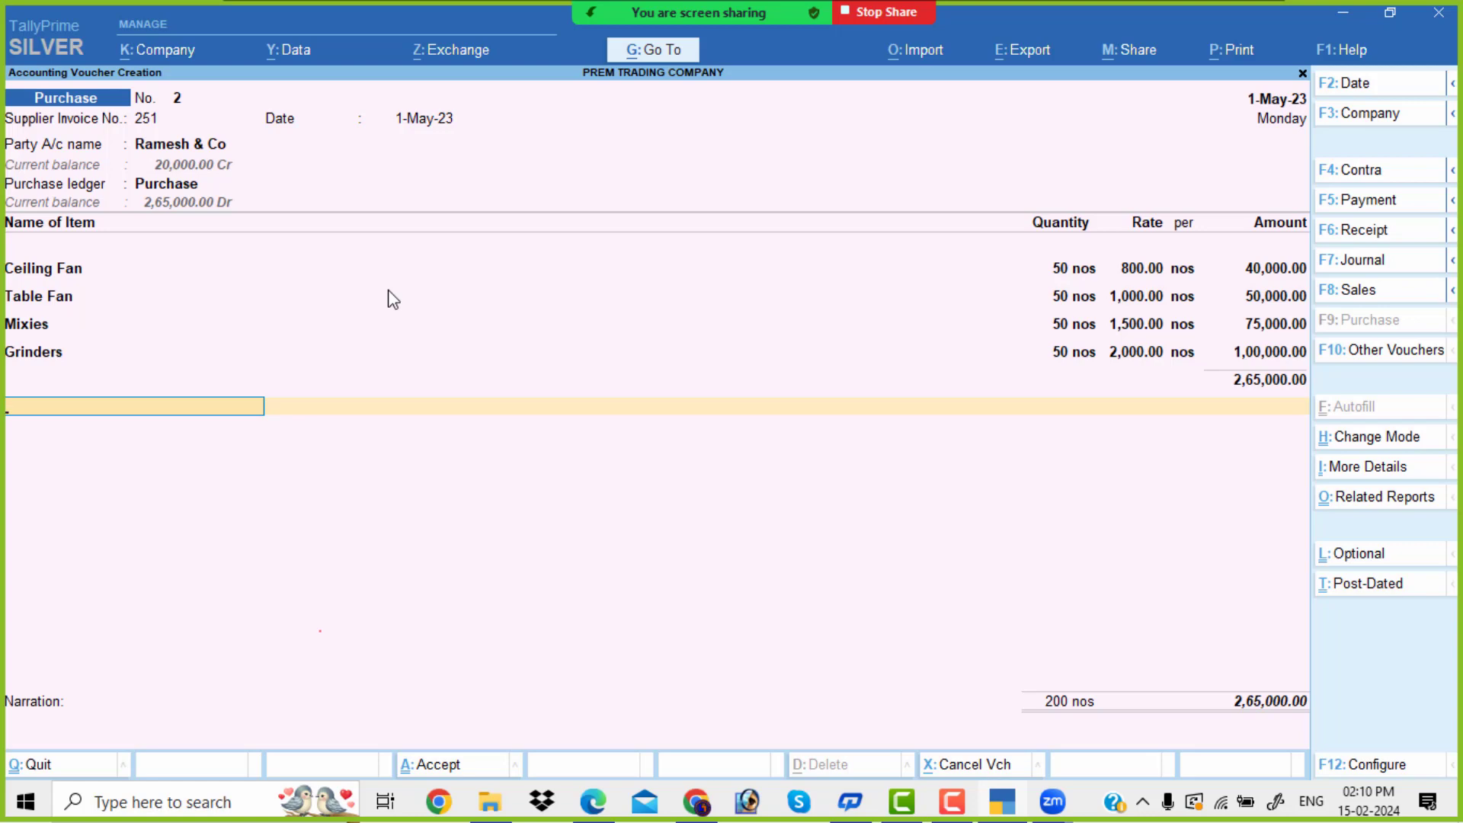
{"action": "key", "text": "Return"}
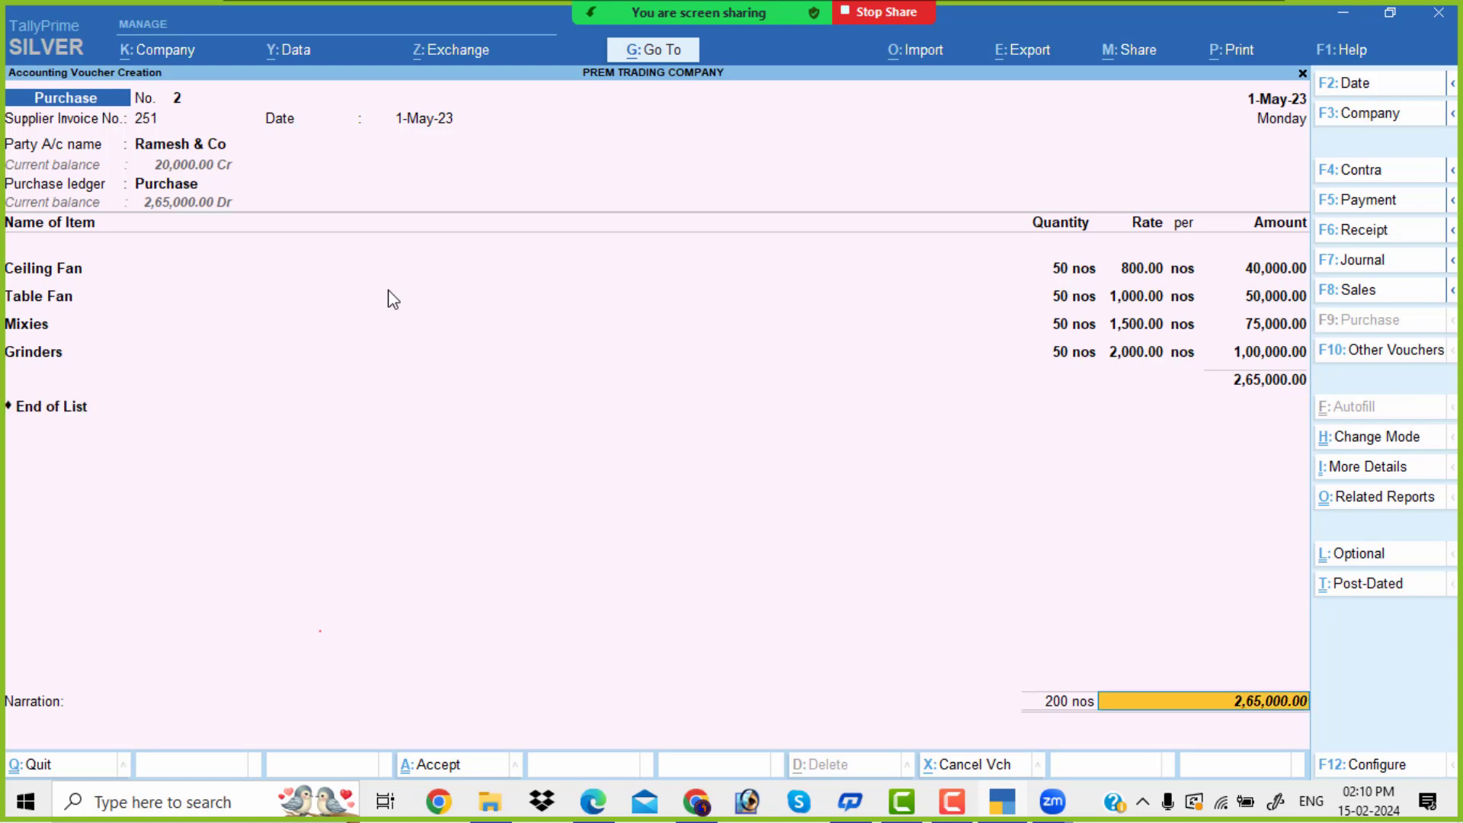
{"action": "key", "text": "Return"}
{"action": "key", "text": "Return"}
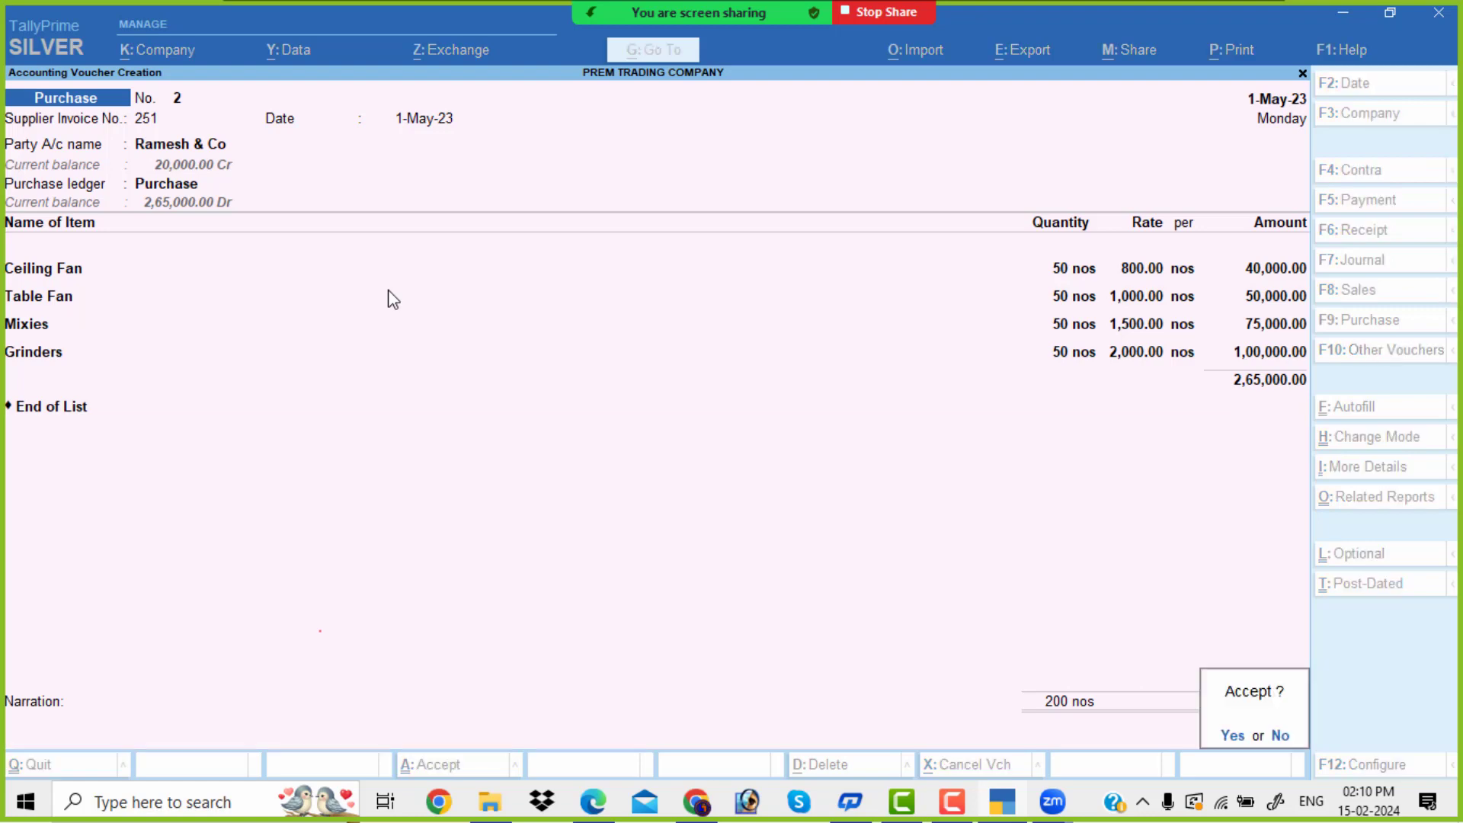
{"action": "key", "text": "Return"}
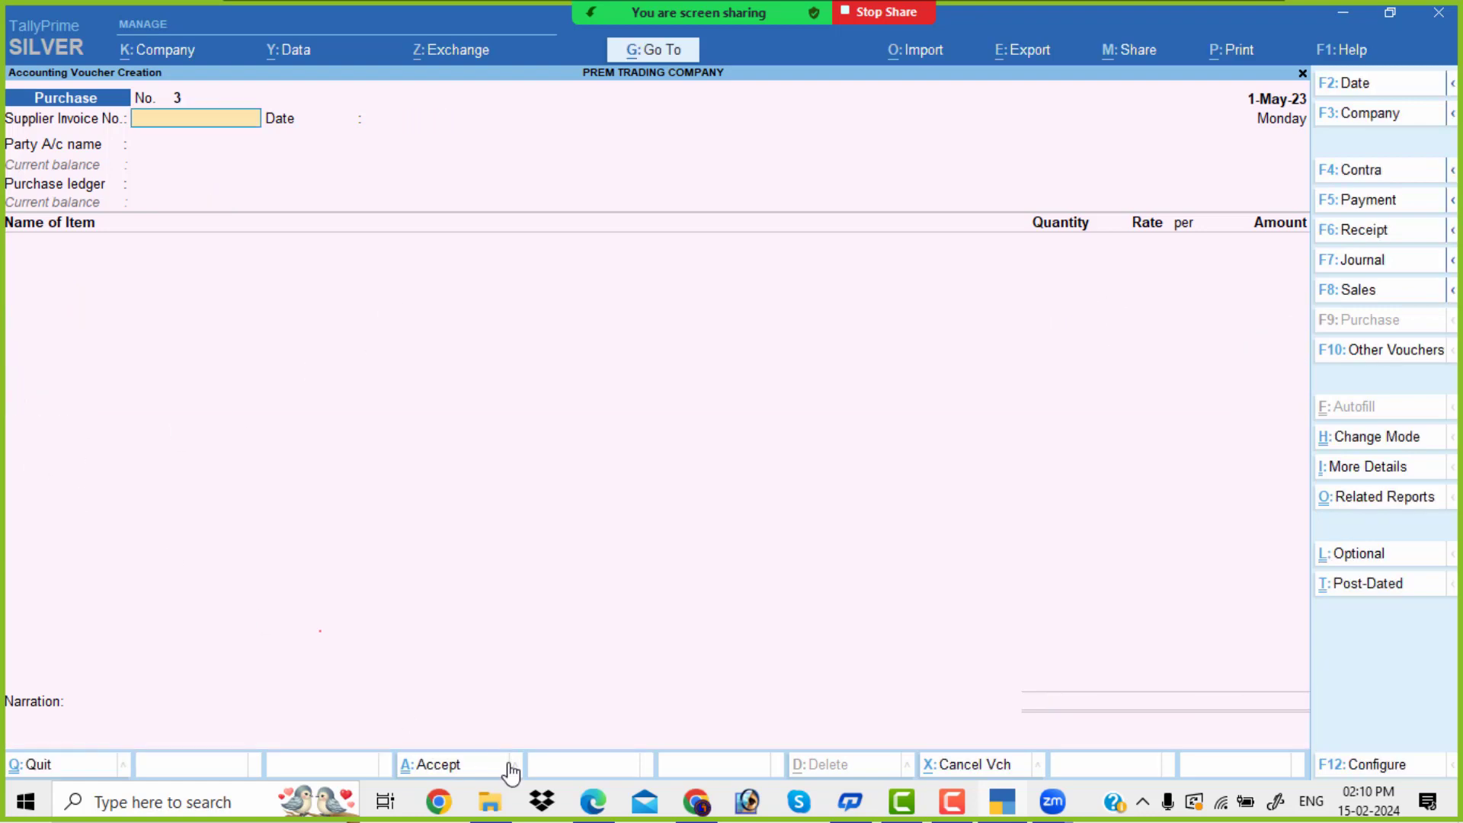
Check the third transaction in the PDF and start a TallyPrime sales voucher dated 1-6.
{"action": "left_click", "coordinate": [608, 813]}
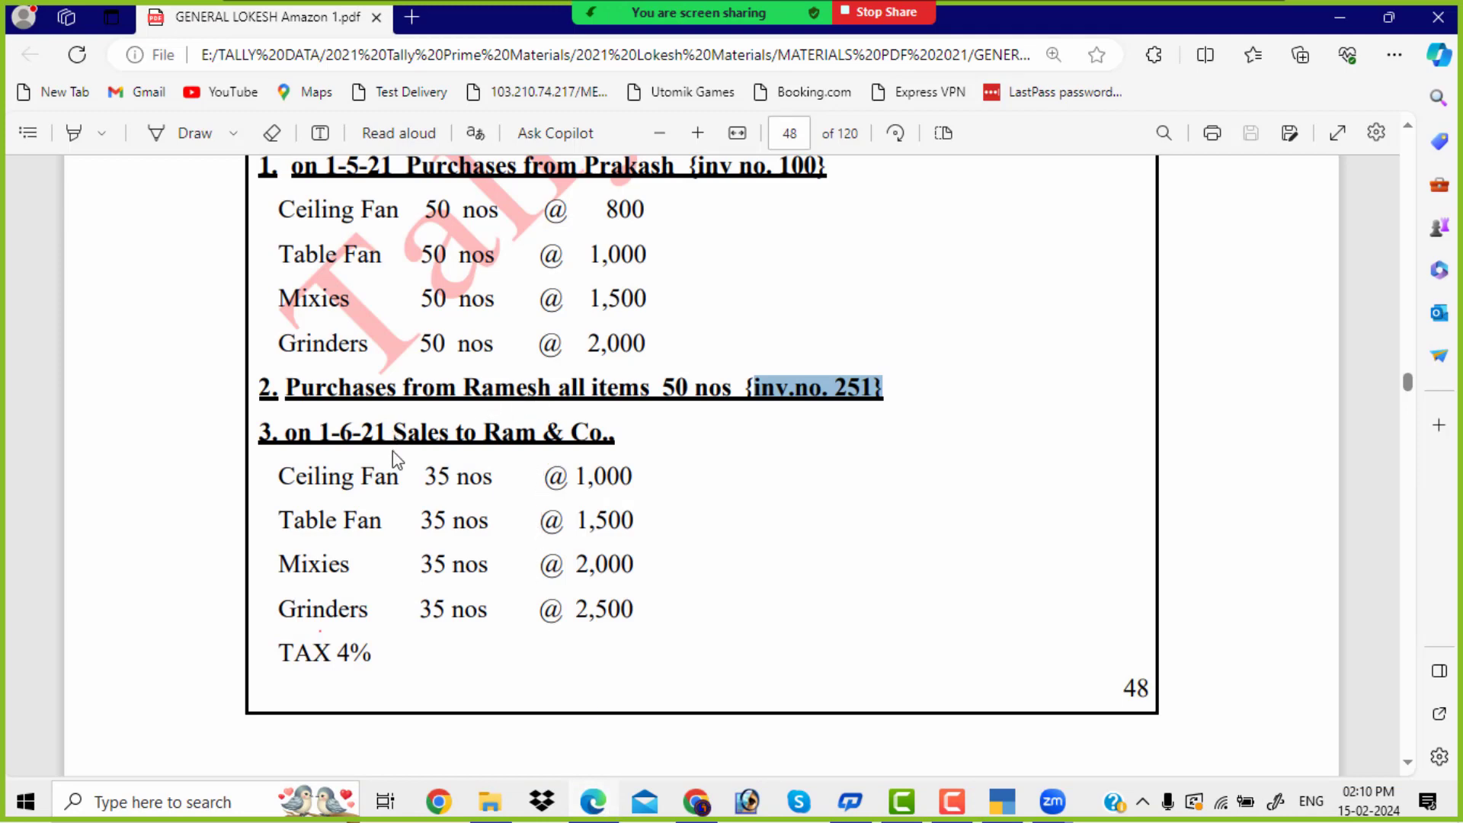
{"action": "scroll", "coordinate": [397, 461], "scroll_direction": "down", "scroll_amount": 1}
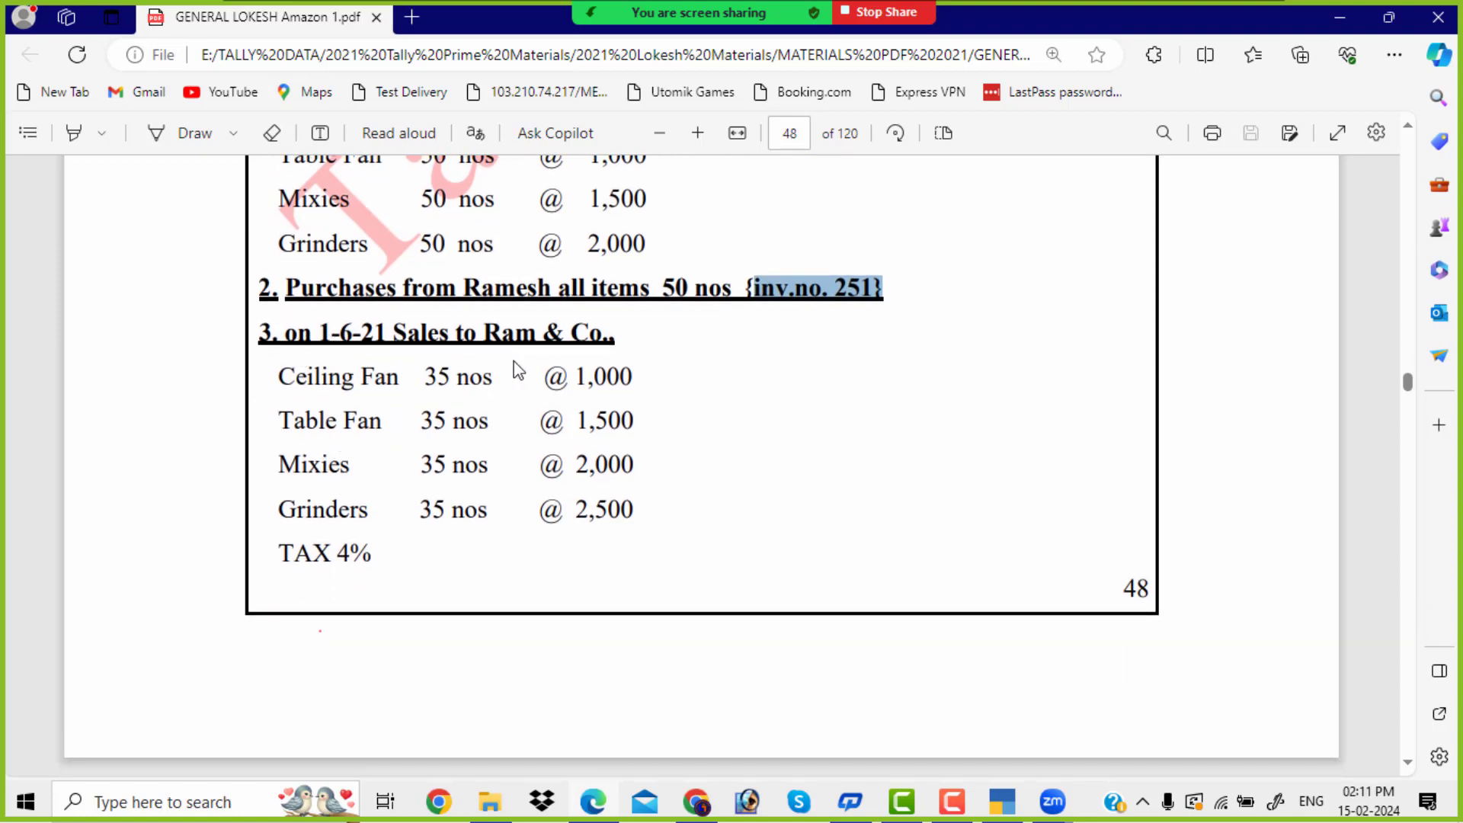
{"action": "key", "text": "alt+Tab"}
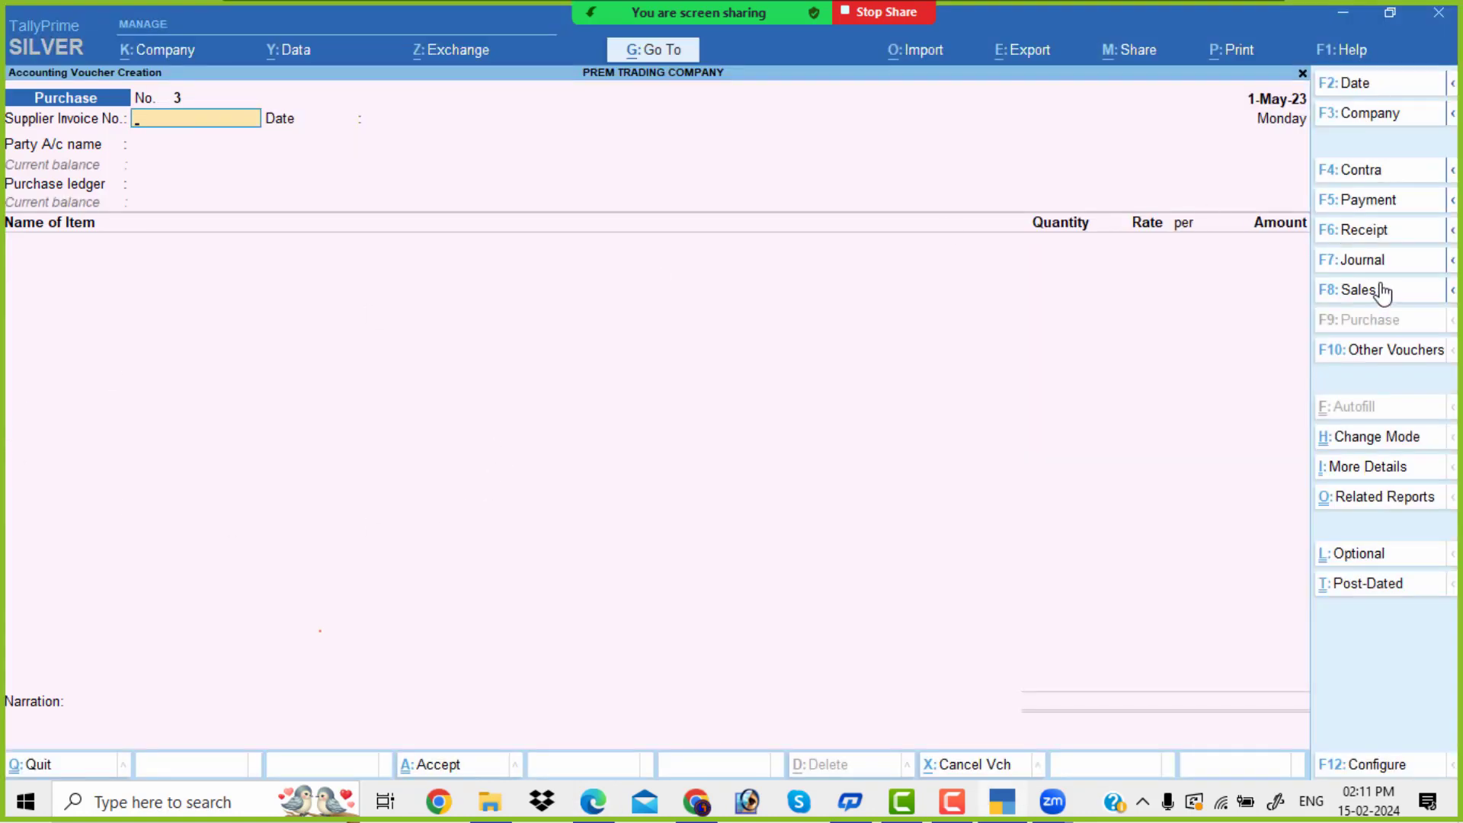
{"action": "left_click", "coordinate": [1382, 290]}
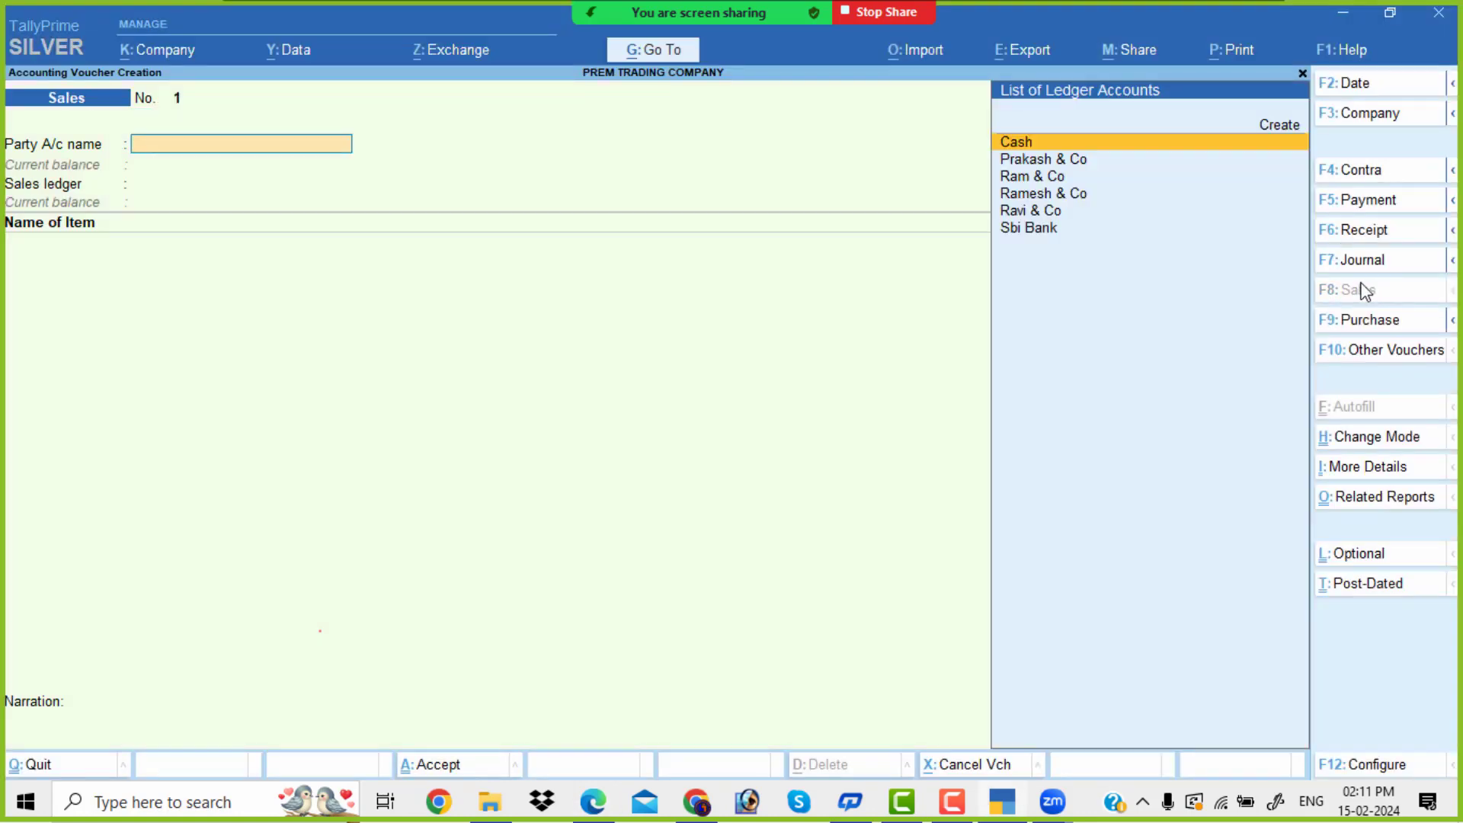
{"action": "left_click", "coordinate": [1394, 84]}
{"action": "type", "text": "1-5"}
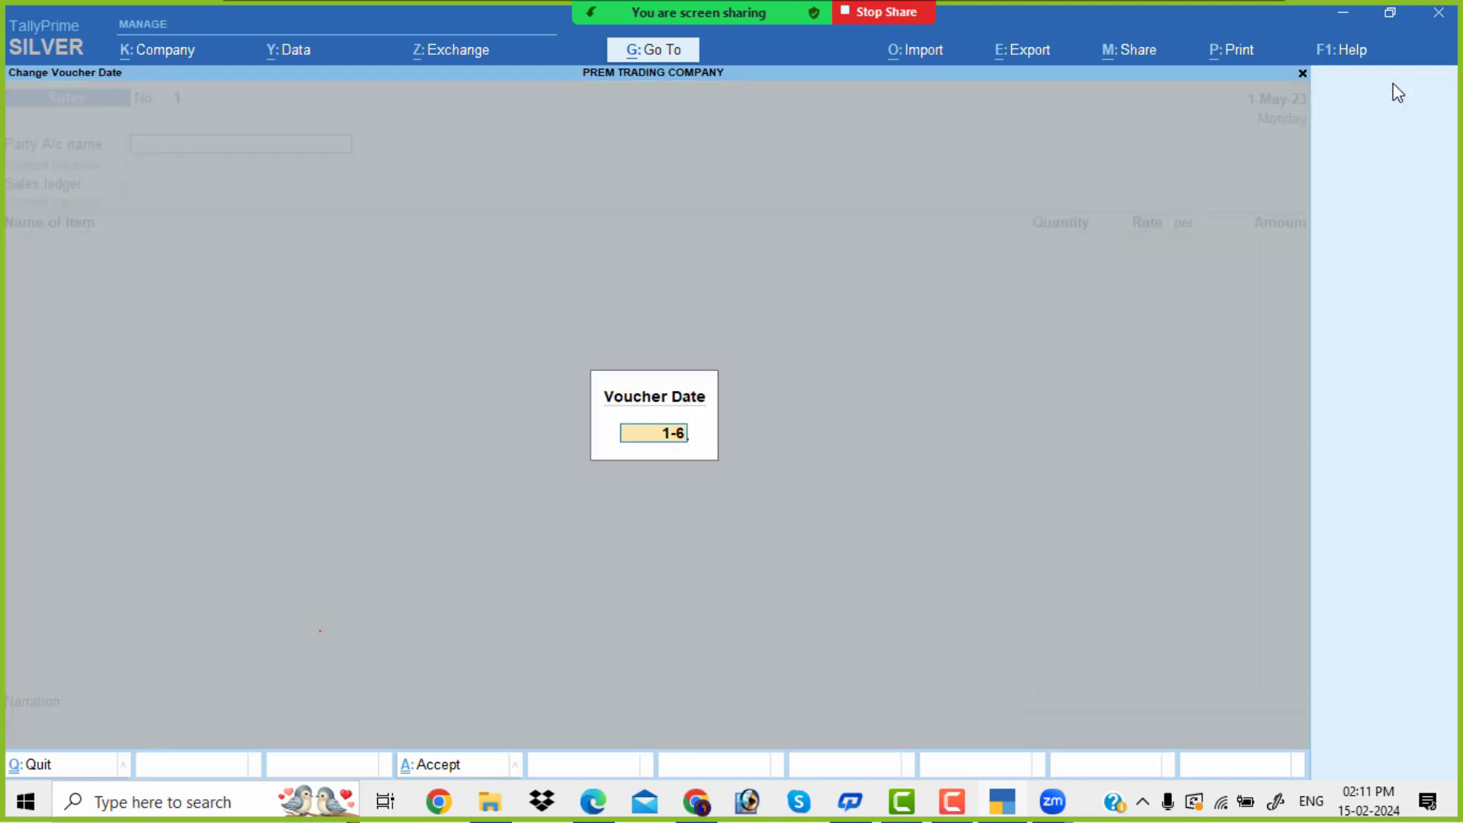
{"action": "key", "text": "Return"}
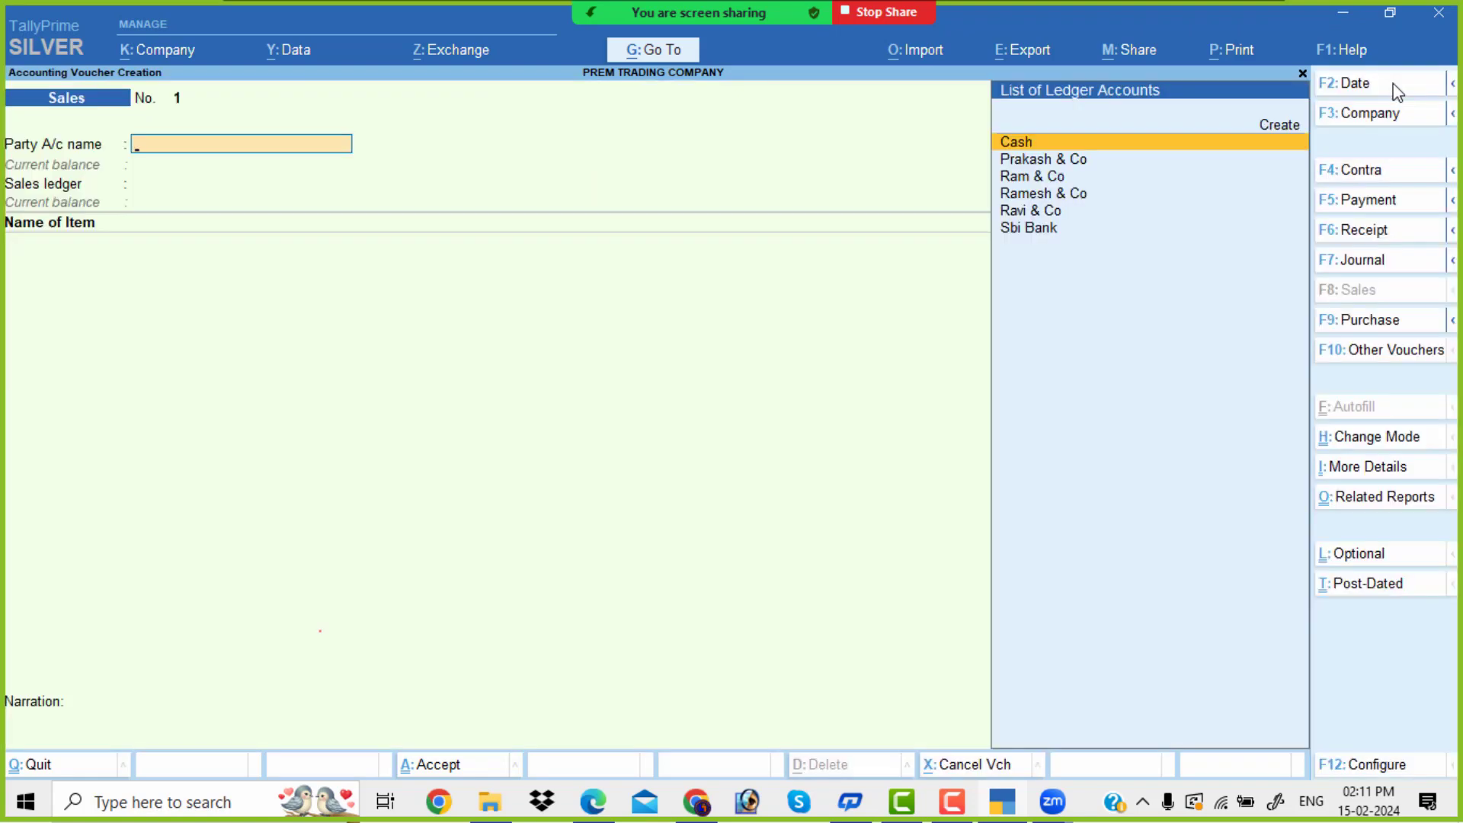
Choose Ram & Co as the party of the sales voucher, leaving the dispatch details blank and the party details unchanged.
{"action": "type", "text": "Ra"}
{"action": "key", "text": "Down"}
{"action": "key", "text": "Return"}
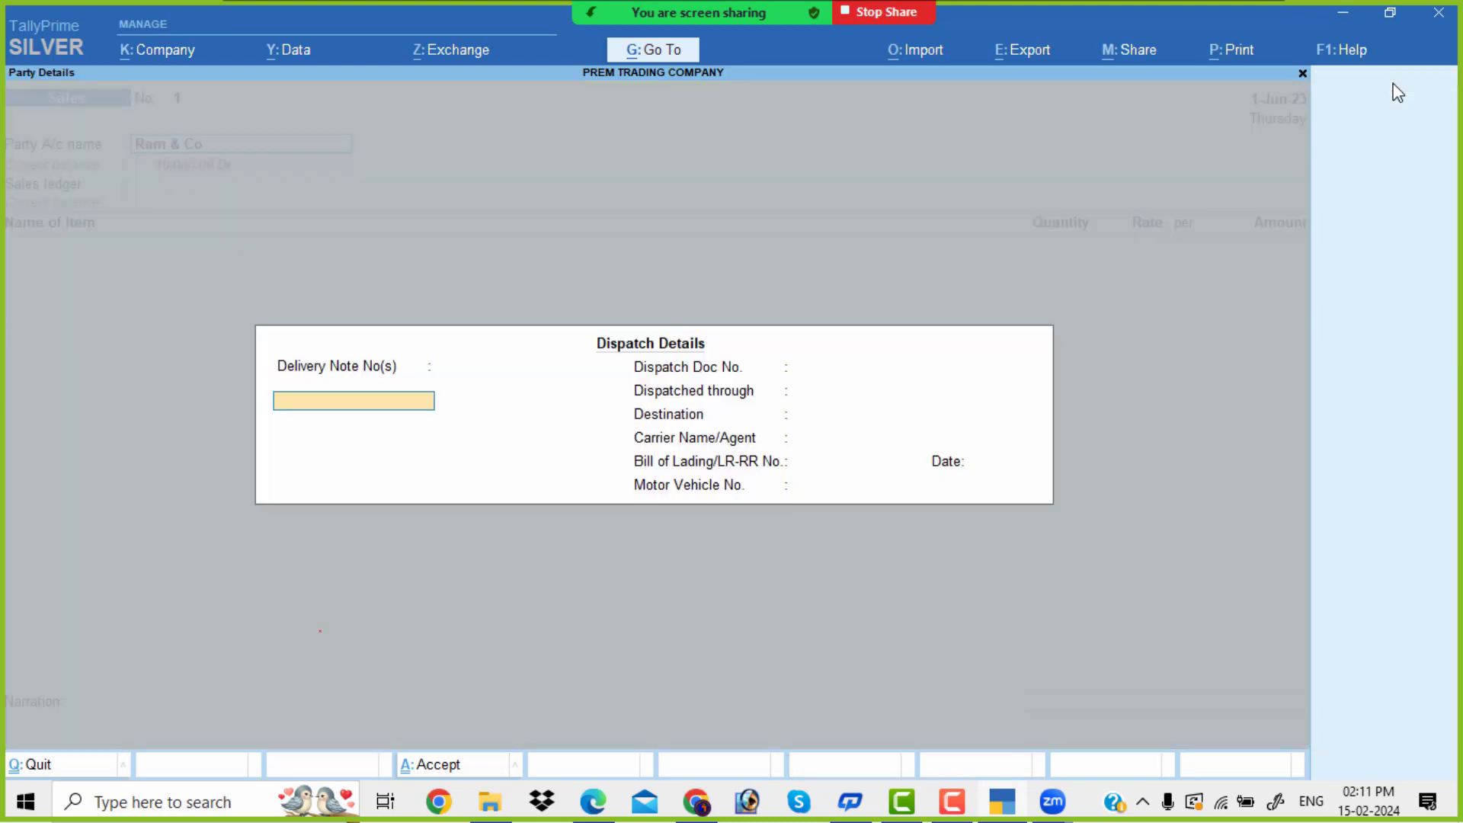
{"action": "key", "text": "Return"}
{"action": "key", "text": "Return"}
{"action": "key", "text": "Return"}
{"action": "key", "text": "Return"}
{"action": "key", "text": "Return"}
{"action": "key", "text": "Return"}
{"action": "key", "text": "Return"}
{"action": "key", "text": "Return"}
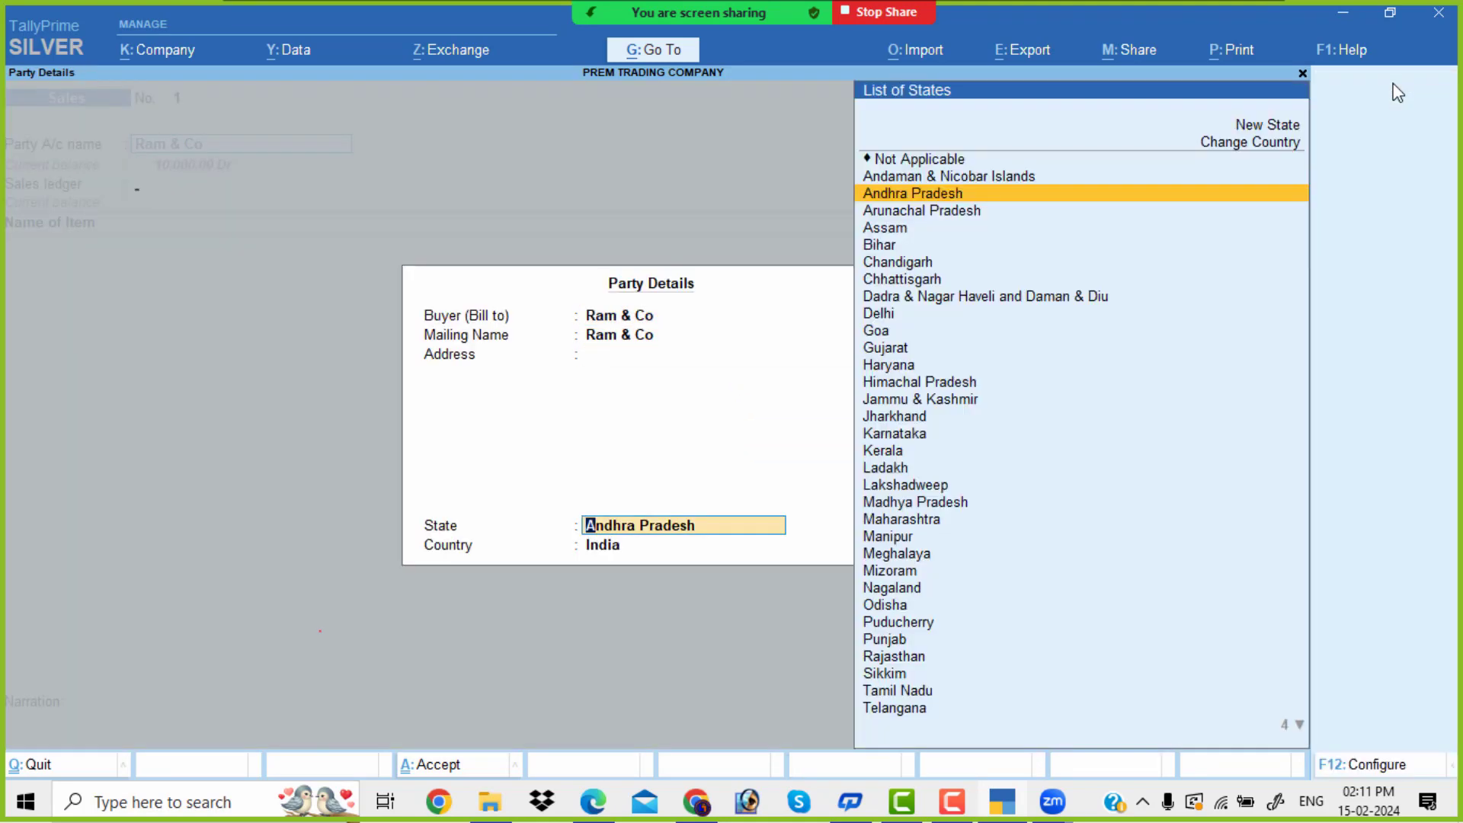
{"action": "key", "text": "Return"}
{"action": "key", "text": "Return"}
Create a ledger named Sales under Sales Accounts and use it as the voucher's sales ledger.
{"action": "key", "text": "Return"}
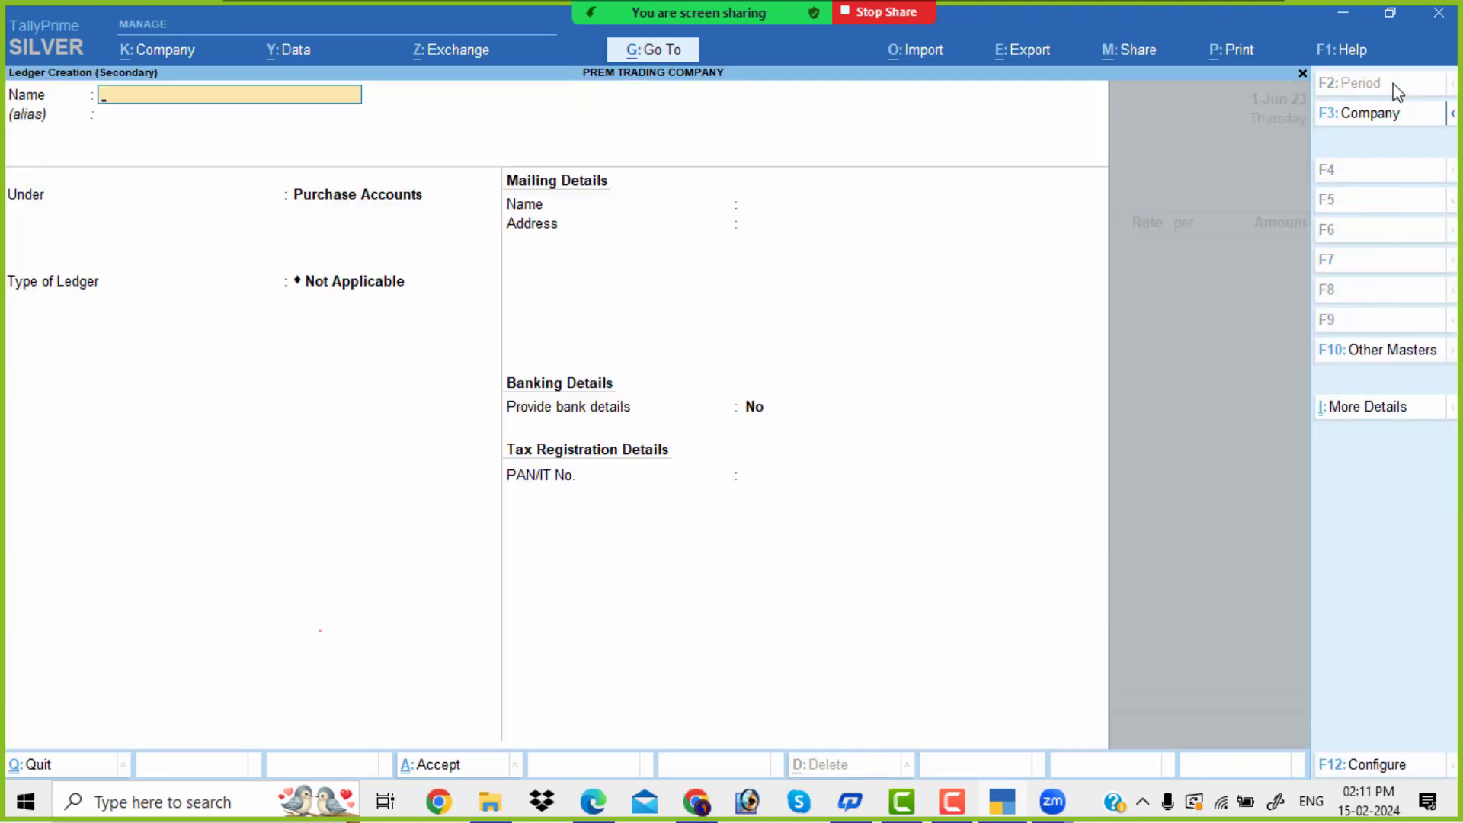
{"action": "type", "text": "Sales"}
{"action": "key", "text": "Return"}
{"action": "key", "text": "Return"}
{"action": "type", "text": "Sa"}
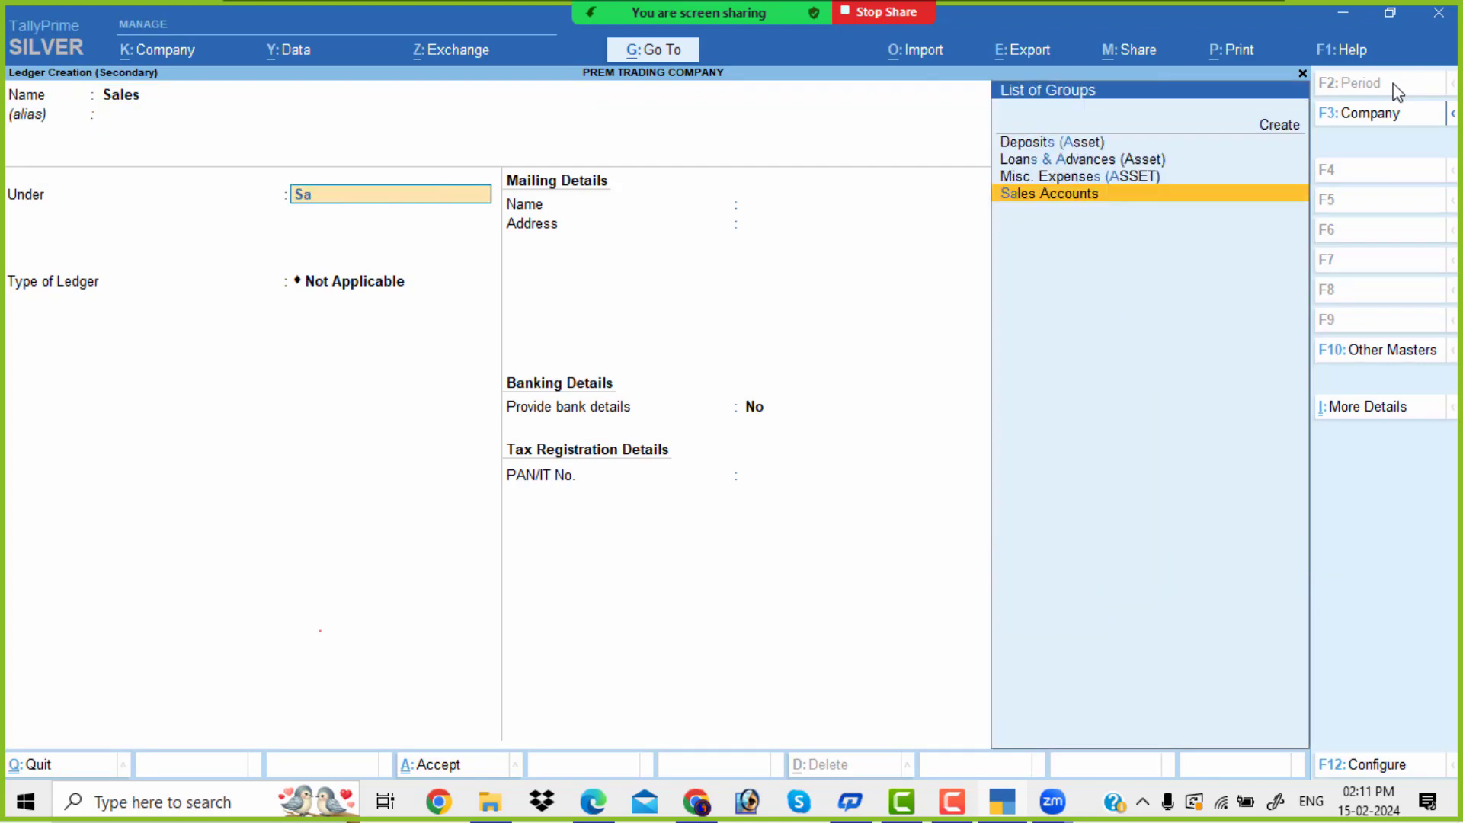
{"action": "key", "text": "Return"}
{"action": "key", "text": "Return"}
{"action": "key", "text": "Return"}
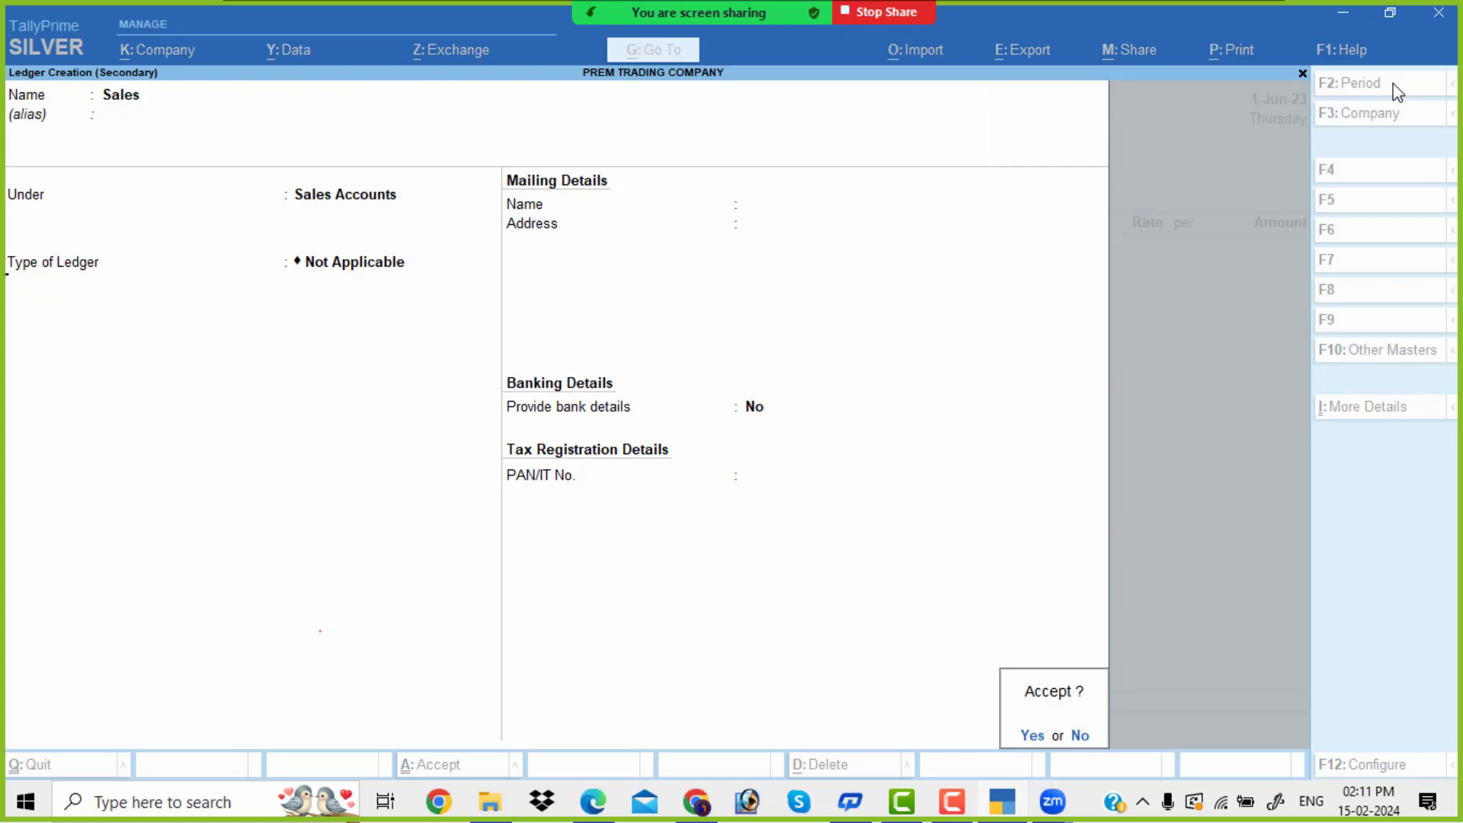
{"action": "key", "text": "Return"}
Add Ceiling Fan to the sales voucher with a quantity of 35 nos at 1,000, checking the rate in the PDF.
{"action": "type", "text": "c"}
{"action": "key", "text": "Return"}
{"action": "type", "text": "35"}
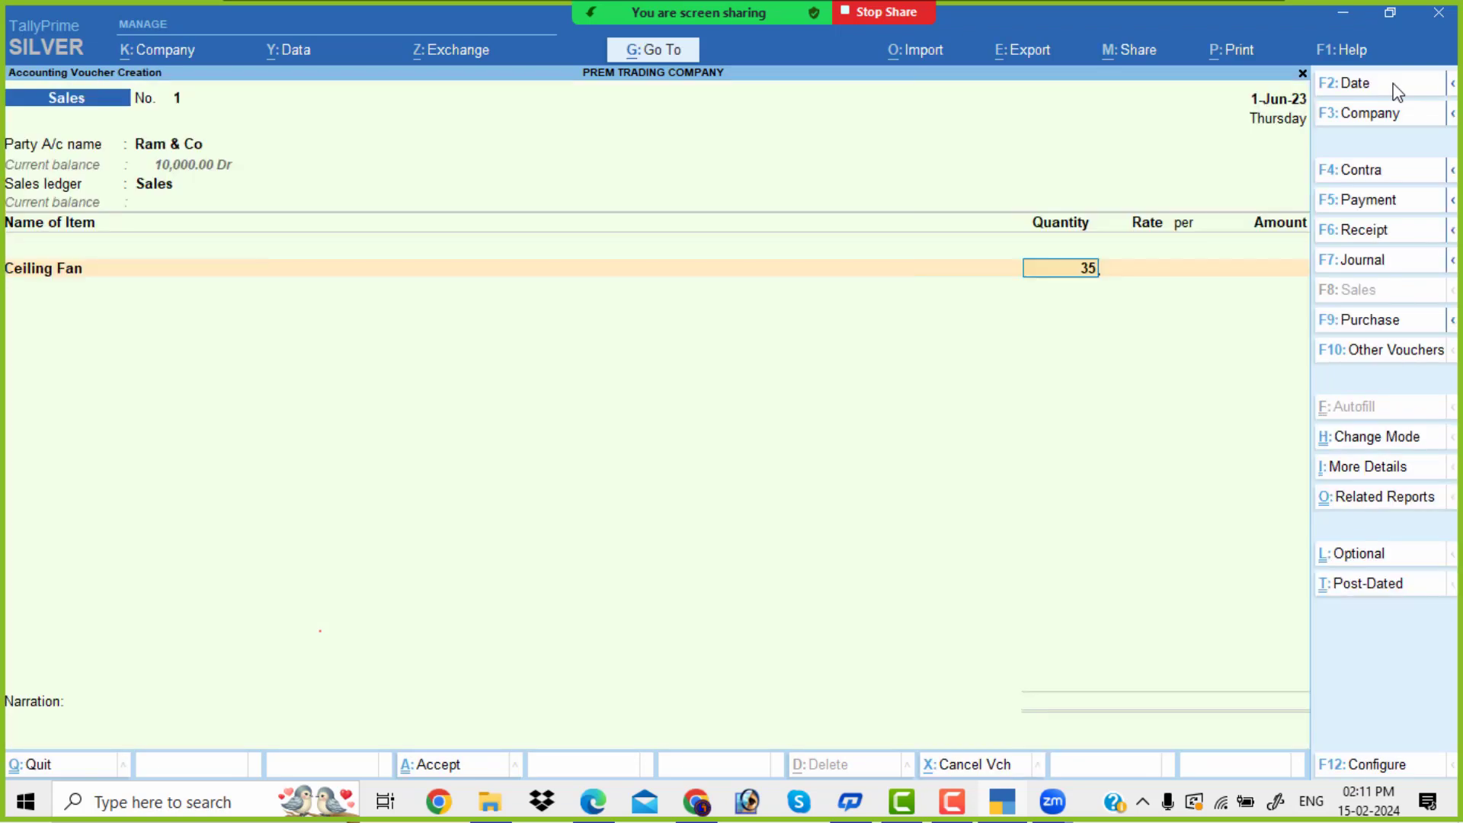
{"action": "key", "text": "Return"}
{"action": "key", "text": "alt+Tab"}
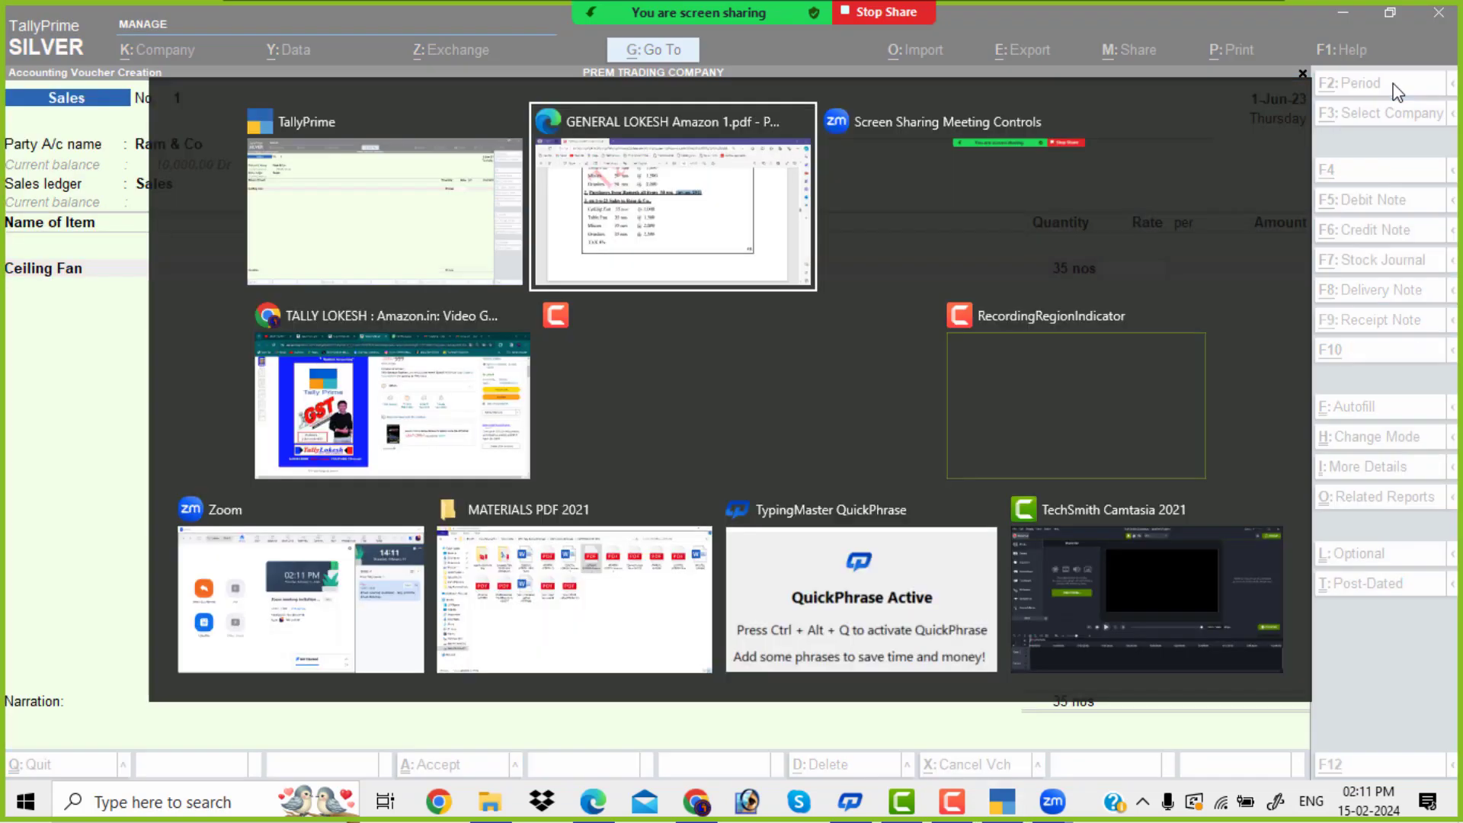
{"action": "key", "text": "alt+Tab"}
{"action": "type", "text": "1000"}
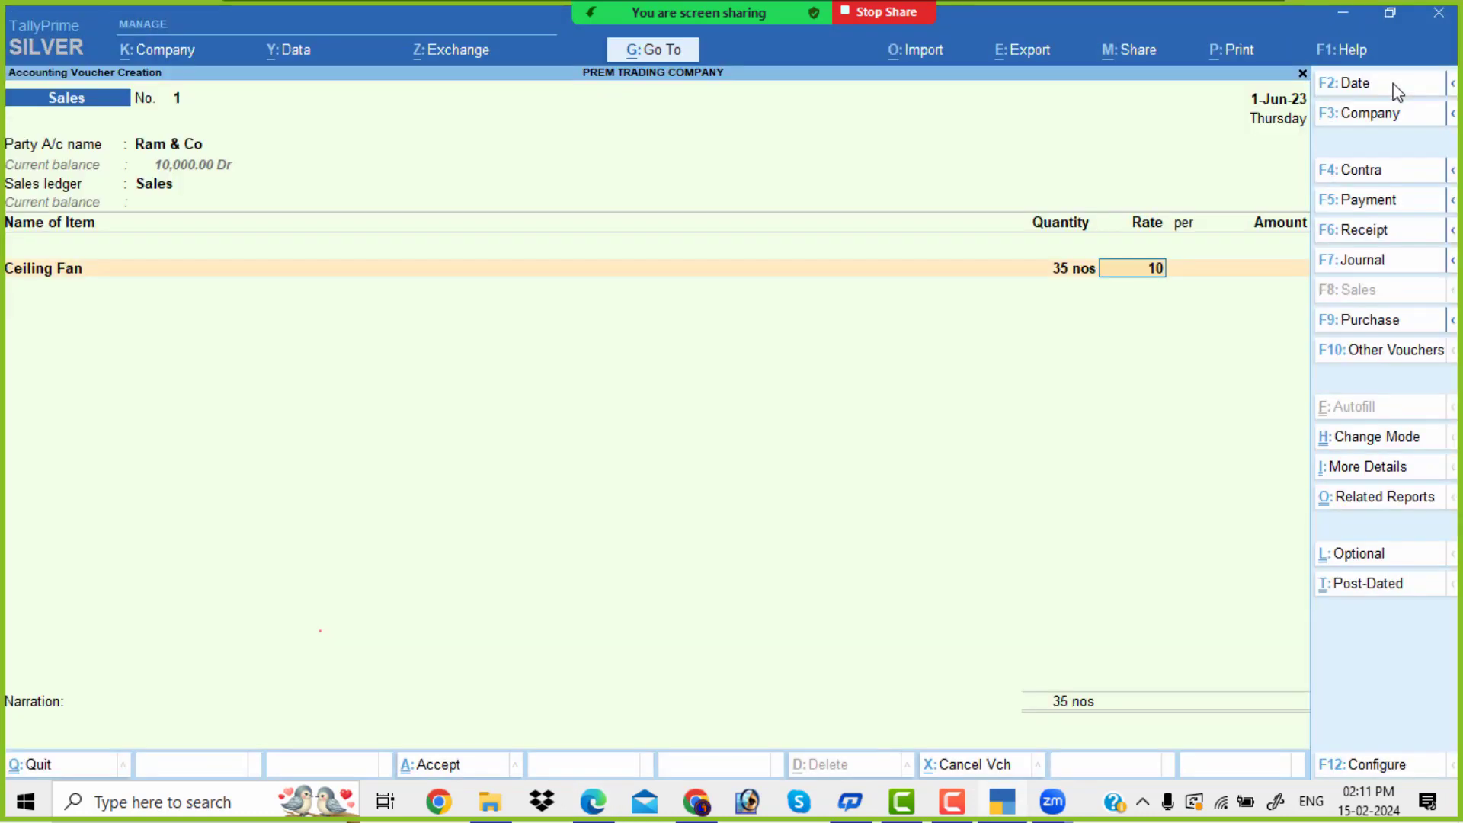
{"action": "key", "text": "Return"}
{"action": "key", "text": "Return"}
{"action": "key", "text": "Return"}
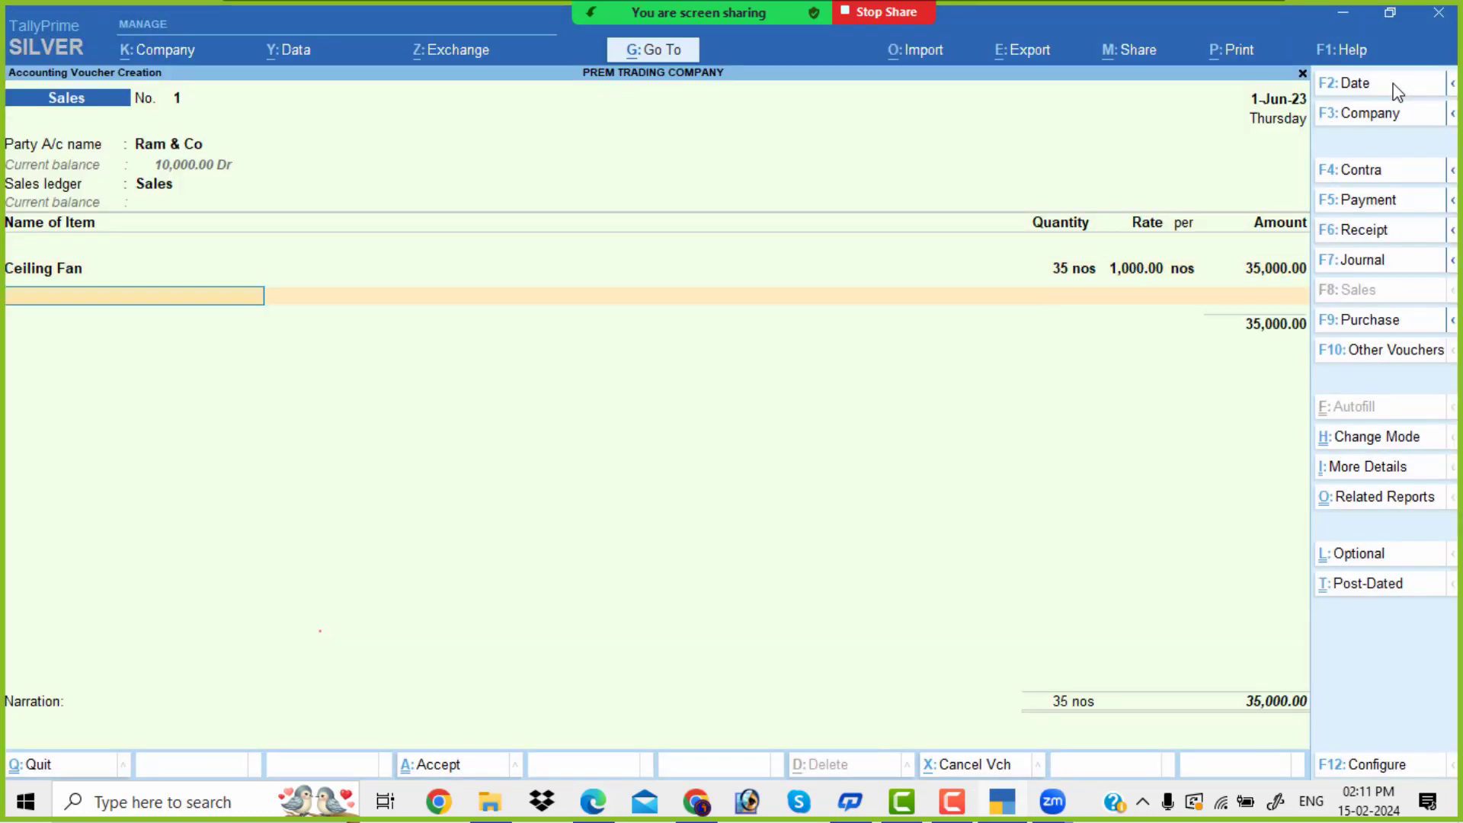
Add Table Fan to the sales voucher with a quantity of 35 nos at 1,500, checking the rate in the PDF.
{"action": "type", "text": "Ta"}
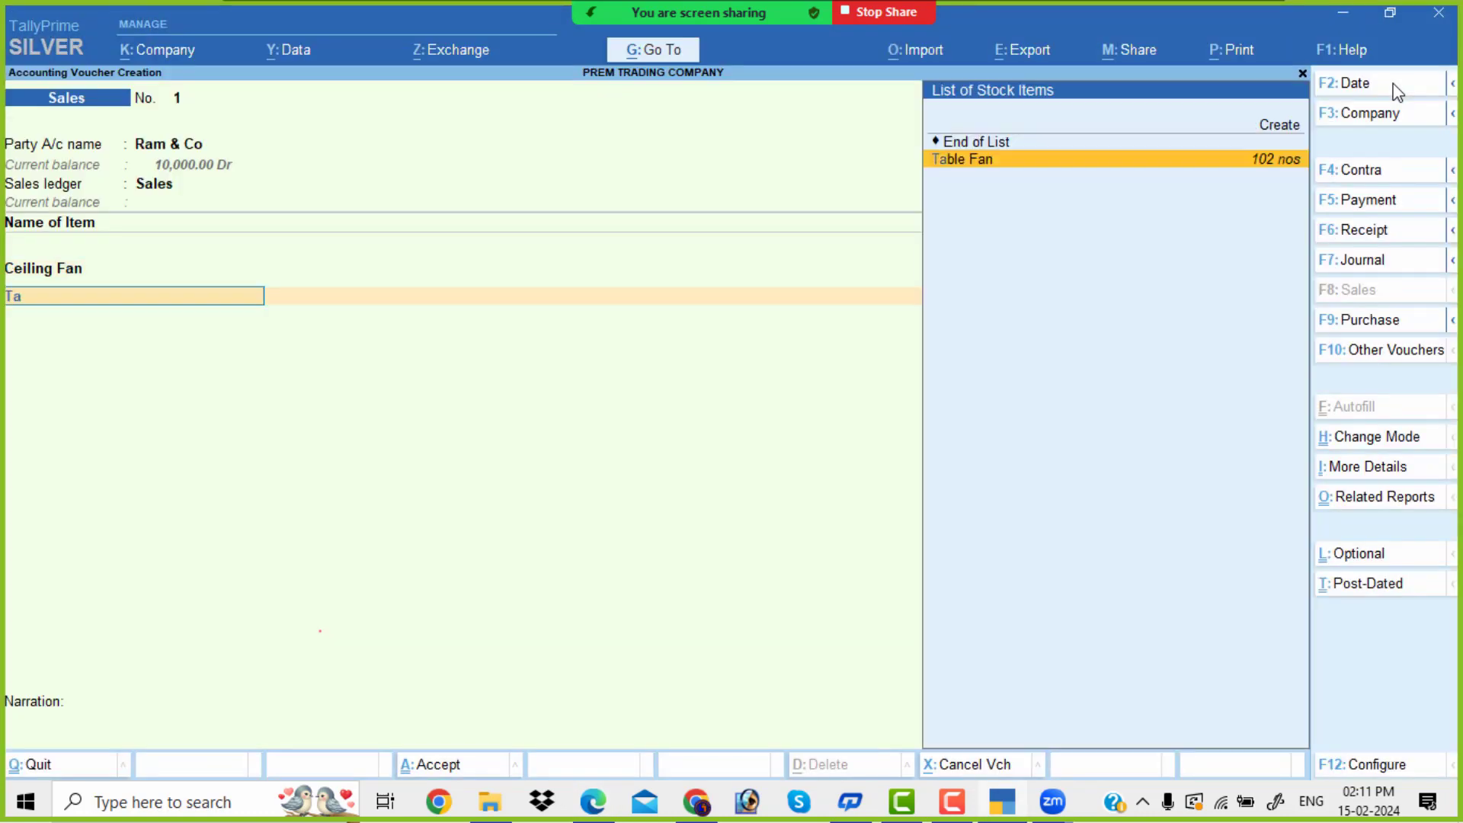
{"action": "key", "text": "Return"}
{"action": "type", "text": "35"}
{"action": "key", "text": "Return"}
{"action": "key", "text": "alt+Tab"}
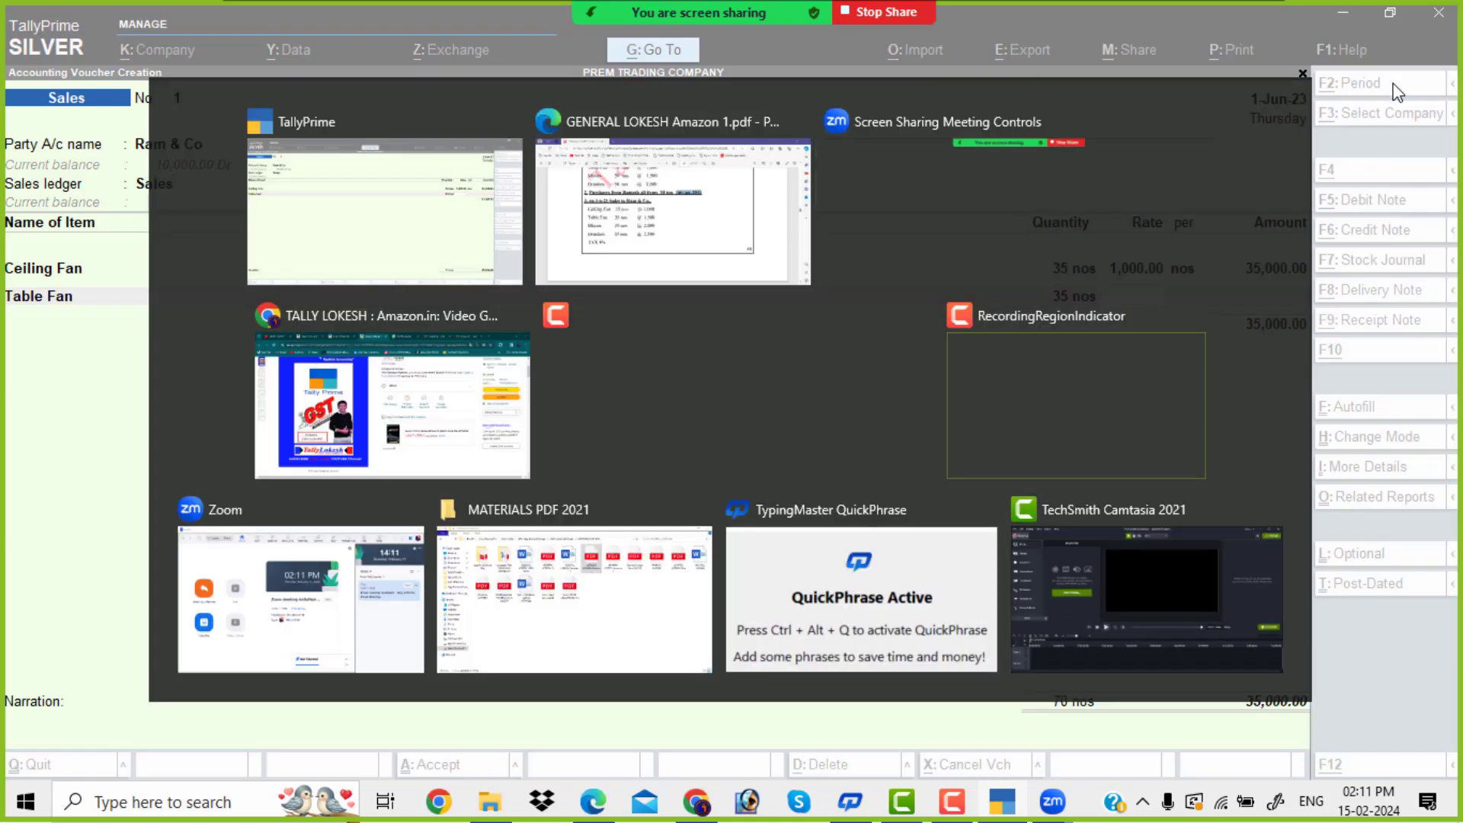
{"action": "key", "text": "alt+Tab"}
{"action": "type", "text": "1500"}
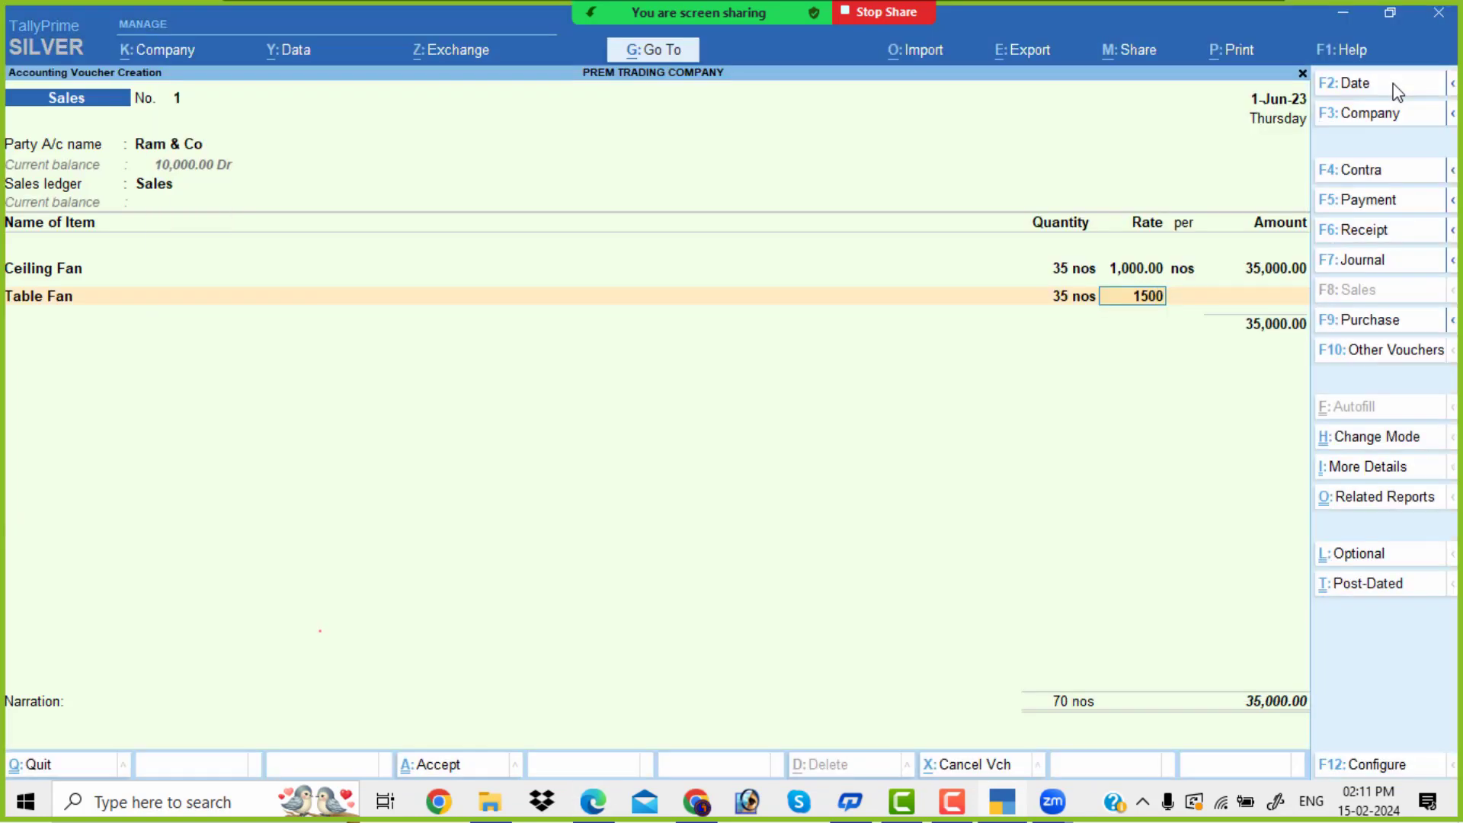
{"action": "key", "text": "Return"}
{"action": "key", "text": "Return"}
{"action": "key", "text": "Return"}
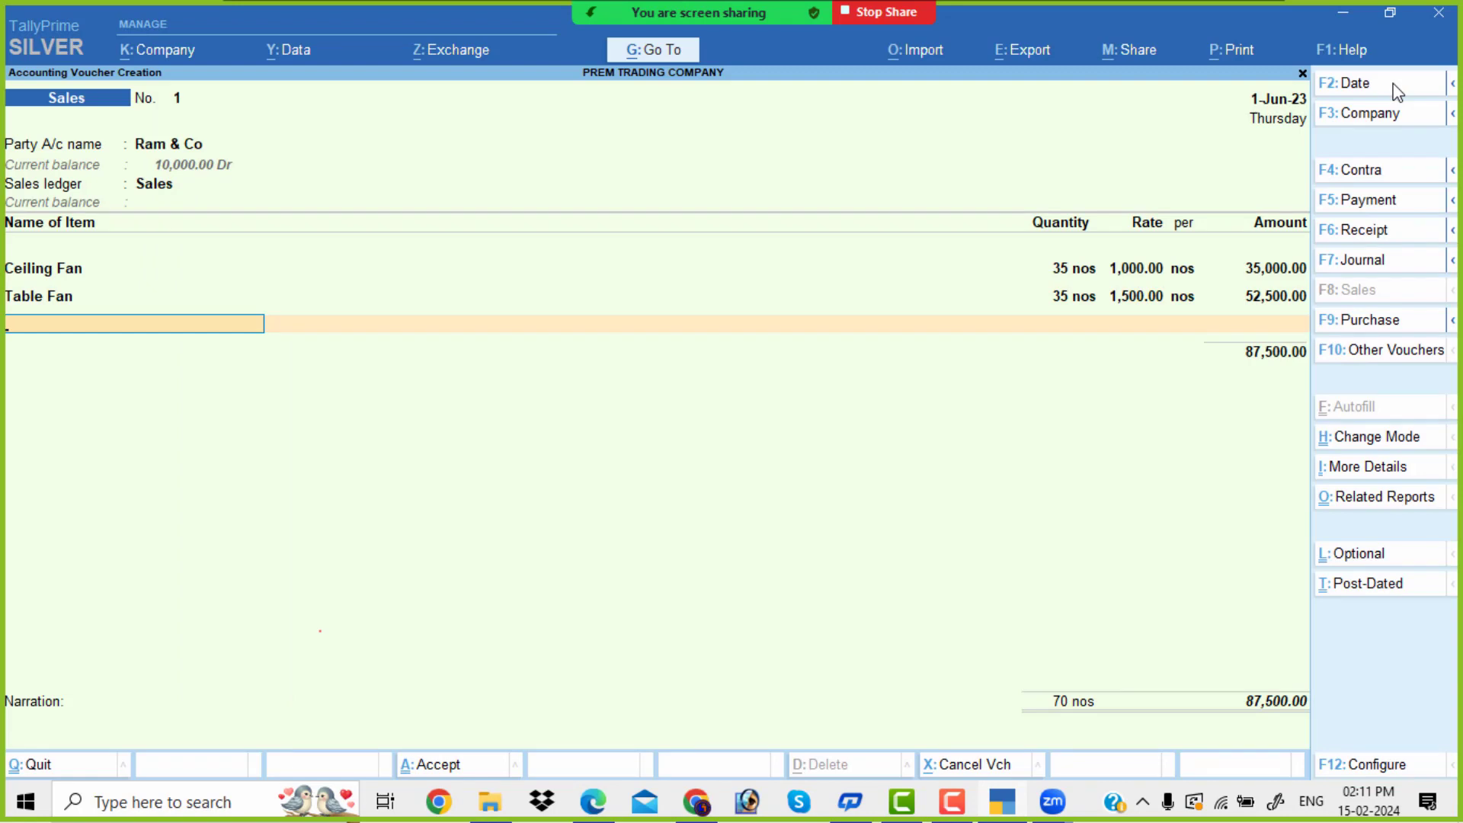
Add Mixies to the sales voucher with a quantity of 35 nos at 2,000, checking the rate in the PDF.
{"action": "type", "text": "m"}
{"action": "key", "text": "Return"}
{"action": "type", "text": "35"}
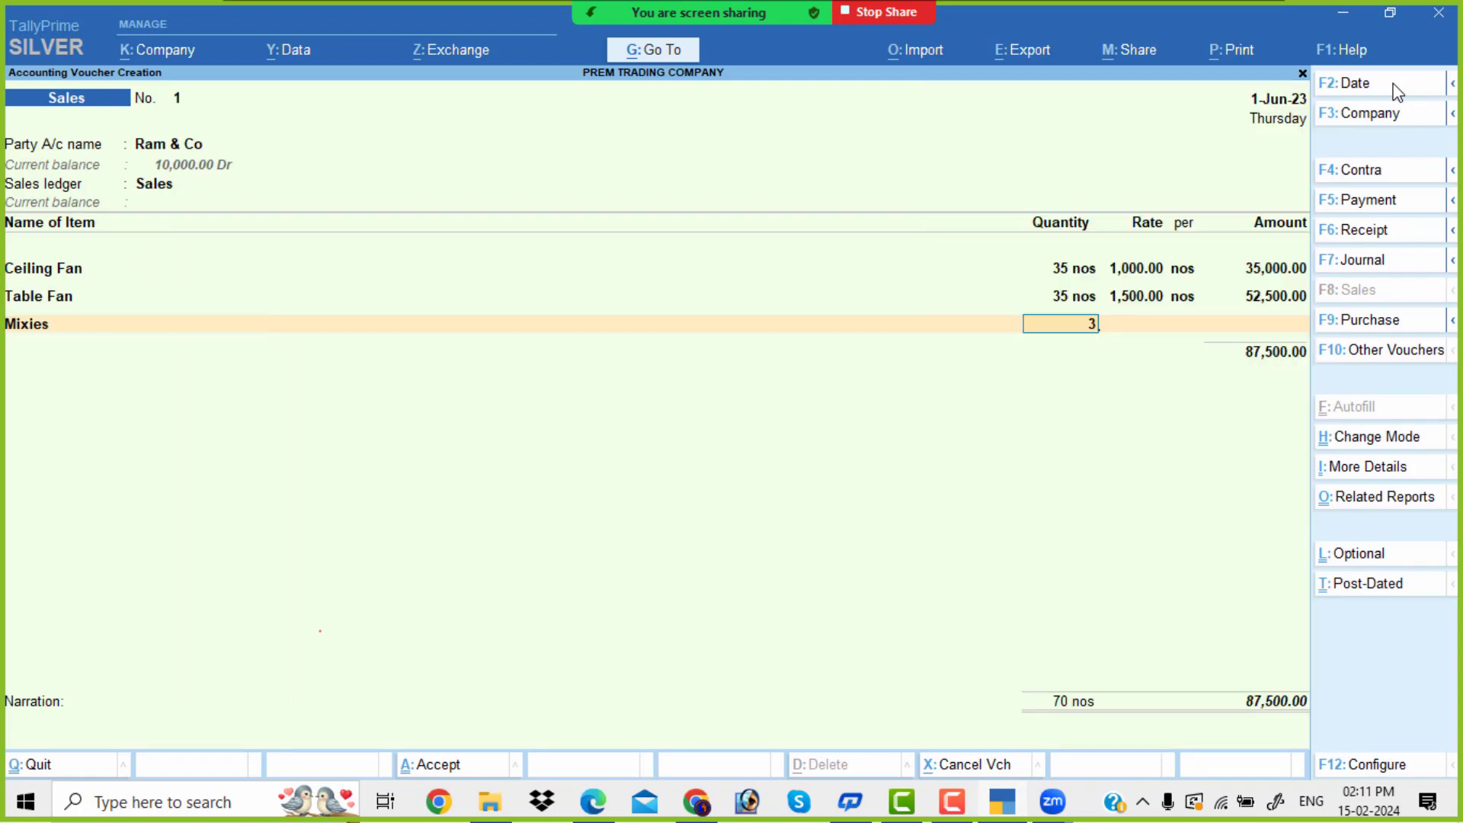
{"action": "key", "text": "Return"}
{"action": "key", "text": "alt+Tab"}
{"action": "key", "text": "alt+Tab"}
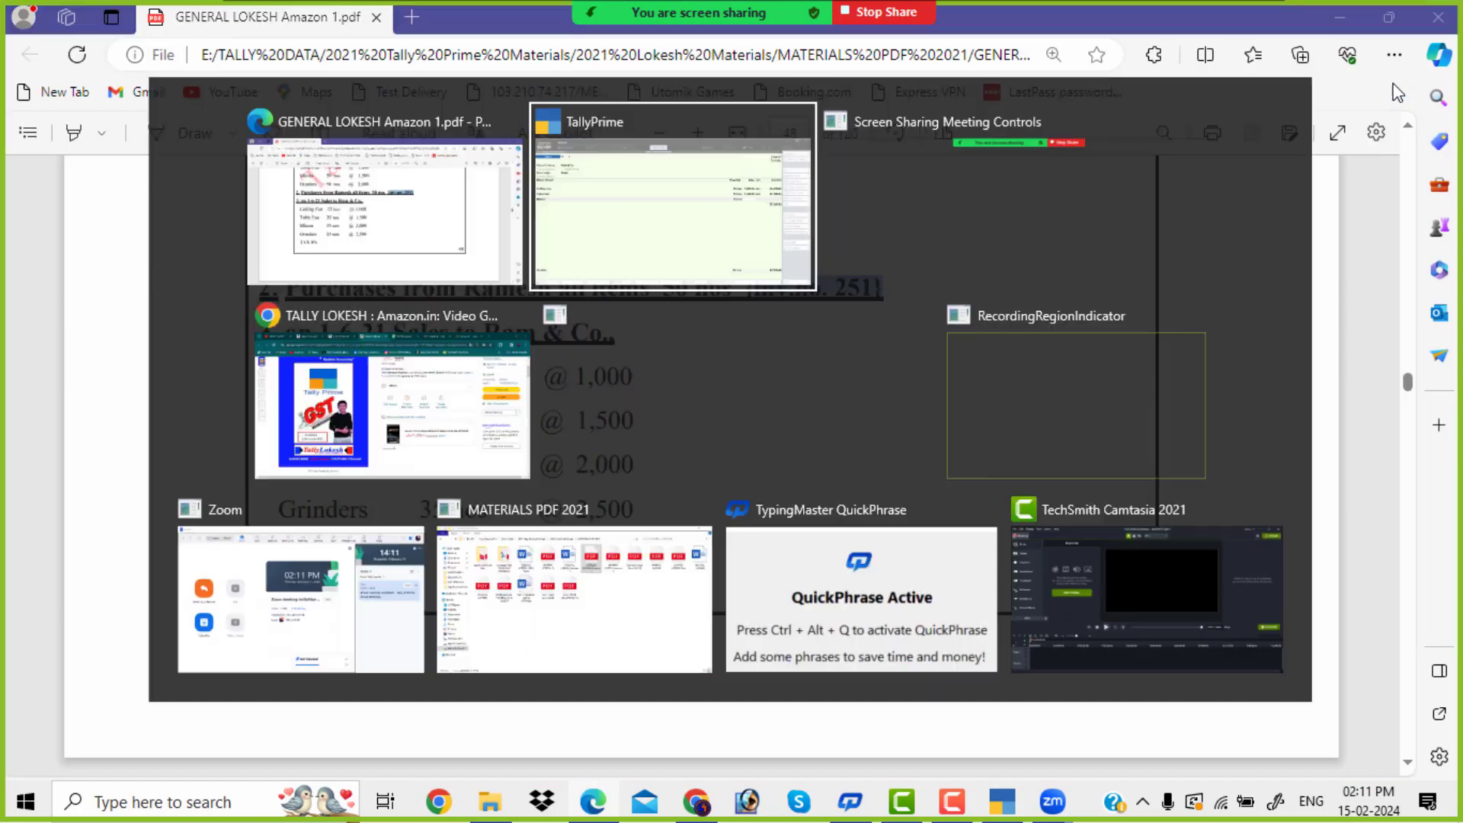
{"action": "type", "text": "2,000"}
{"action": "key", "text": "Return"}
{"action": "key", "text": "Return"}
{"action": "key", "text": "Return"}
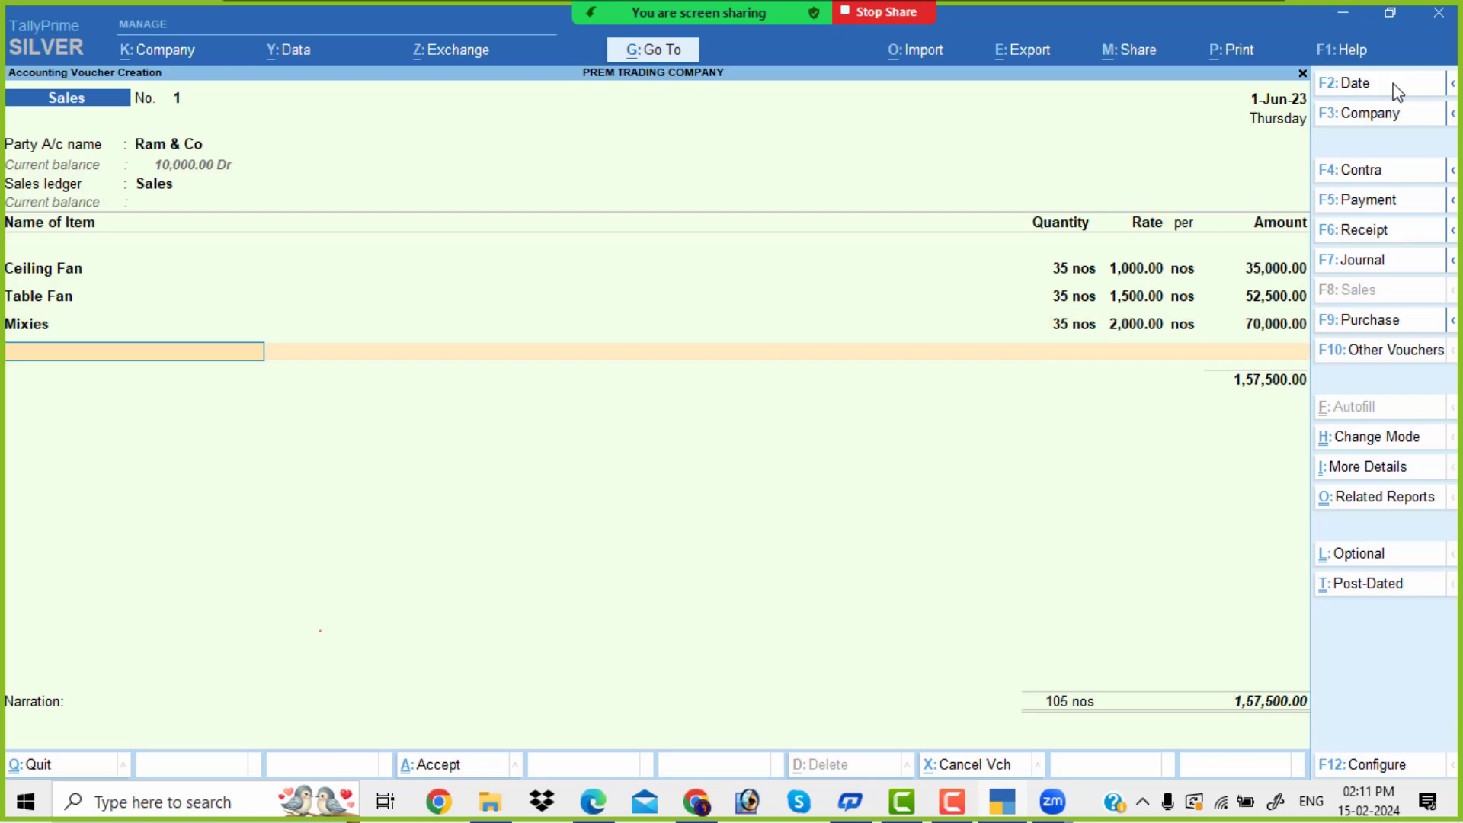
Add Grinders to the sales voucher with a quantity of 35 nos at 2,500, checking the item and rate in the PDF.
{"action": "key", "text": "alt+Tab"}
{"action": "key", "text": "alt+Tab"}
{"action": "type", "text": "Gr"}
{"action": "key", "text": "Return"}
{"action": "type", "text": "35"}
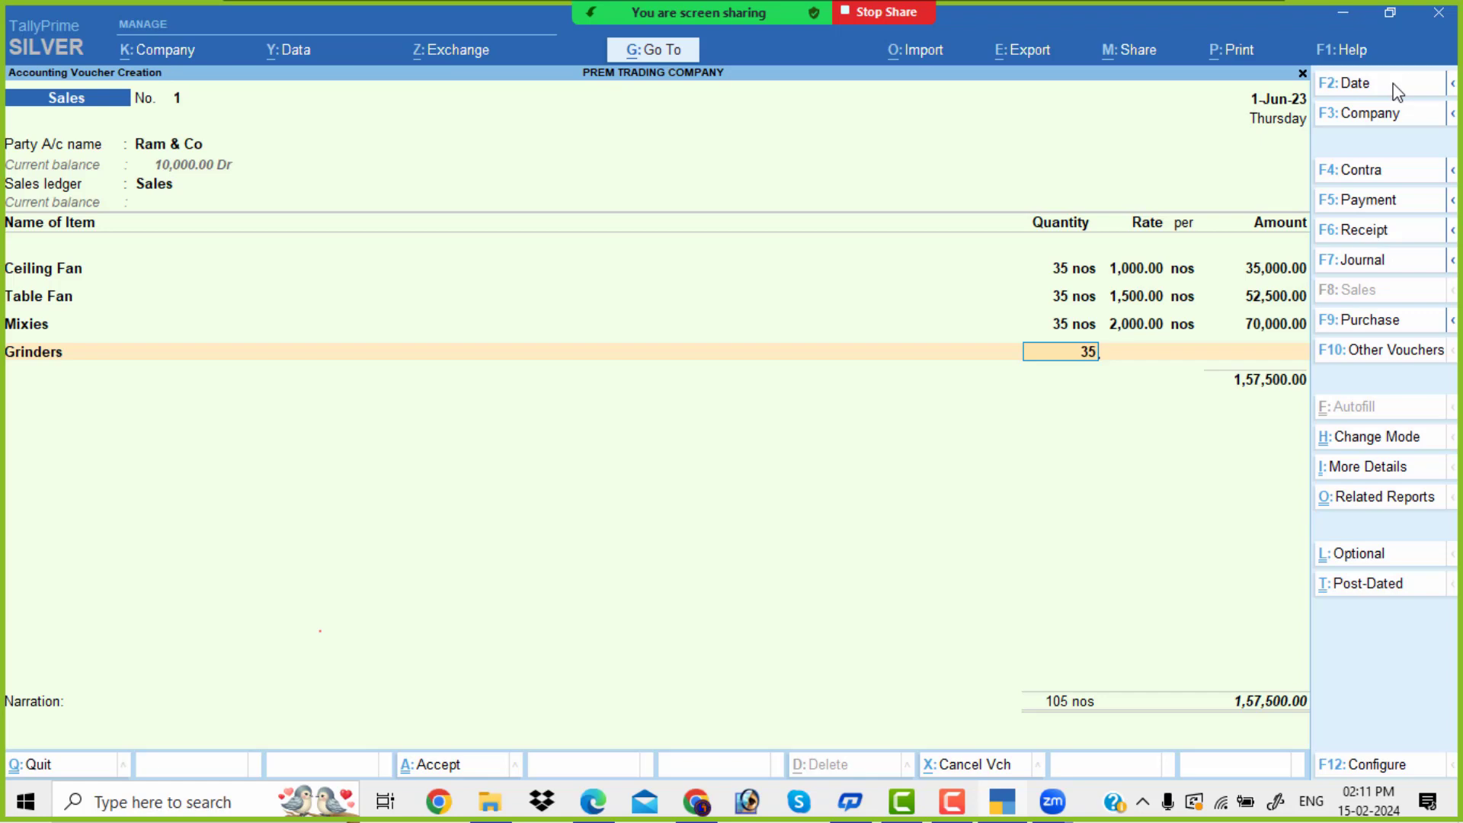
{"action": "key", "text": "Return"}
{"action": "key", "text": "alt+Tab"}
{"action": "key", "text": "alt+Tab"}
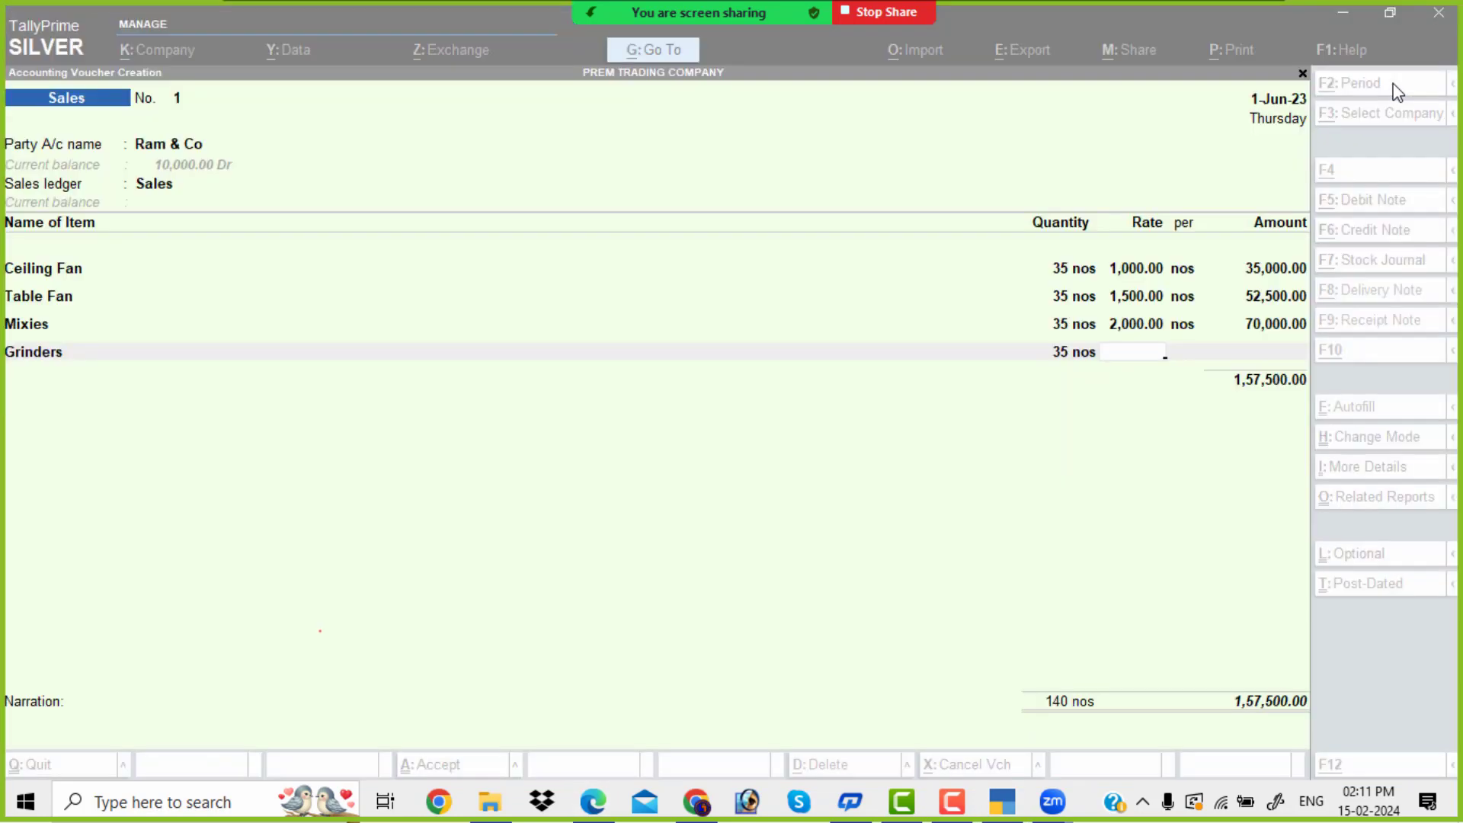
{"action": "type", "text": "2,500"}
{"action": "key", "text": "Return"}
{"action": "key", "text": "Return"}
{"action": "key", "text": "Return"}
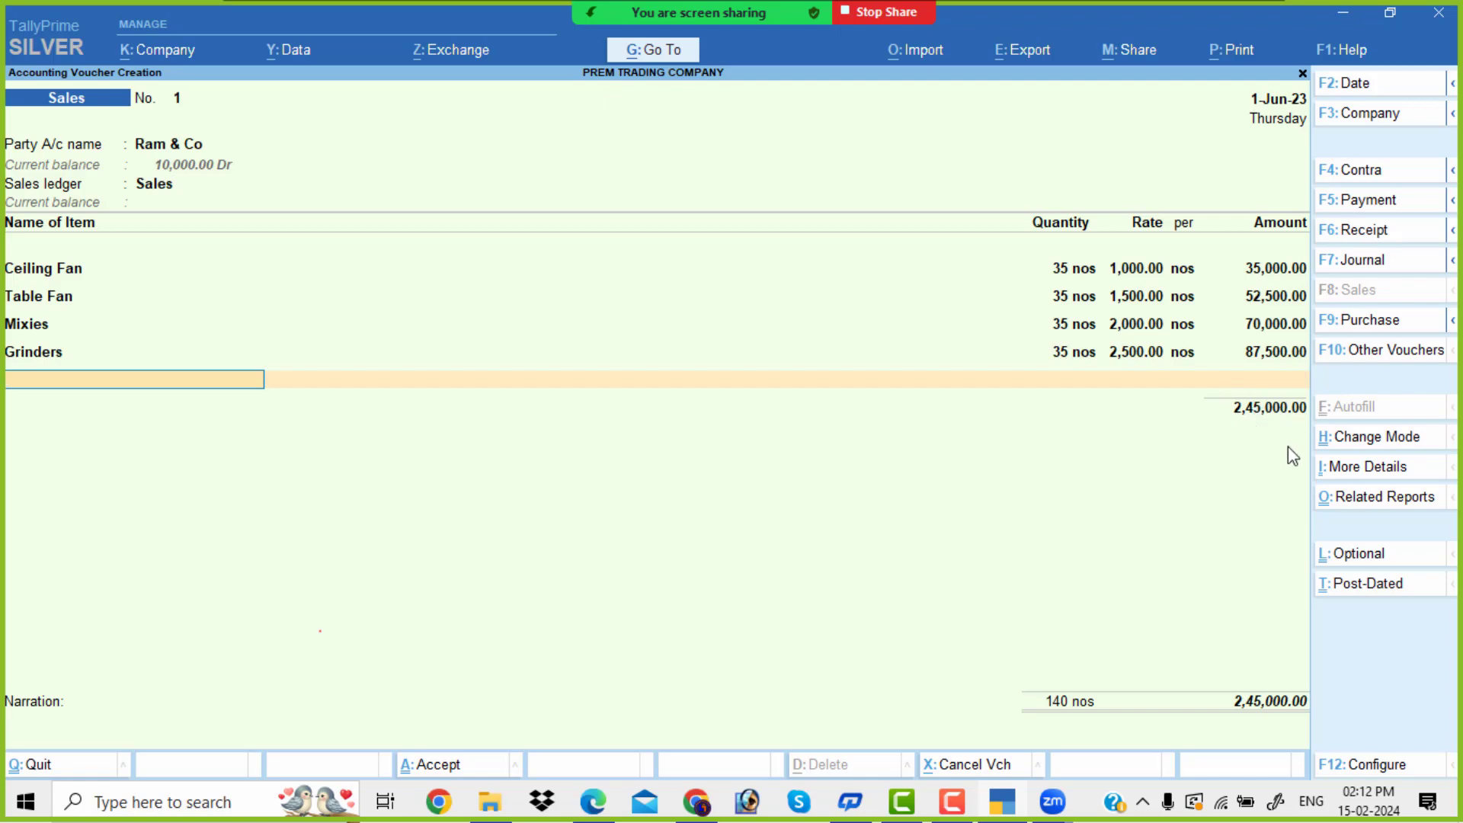
End the item list and create a ledger named Tax under Duties & Taxes, keeping duty type Others and no bank details.
{"action": "key", "text": "Return"}
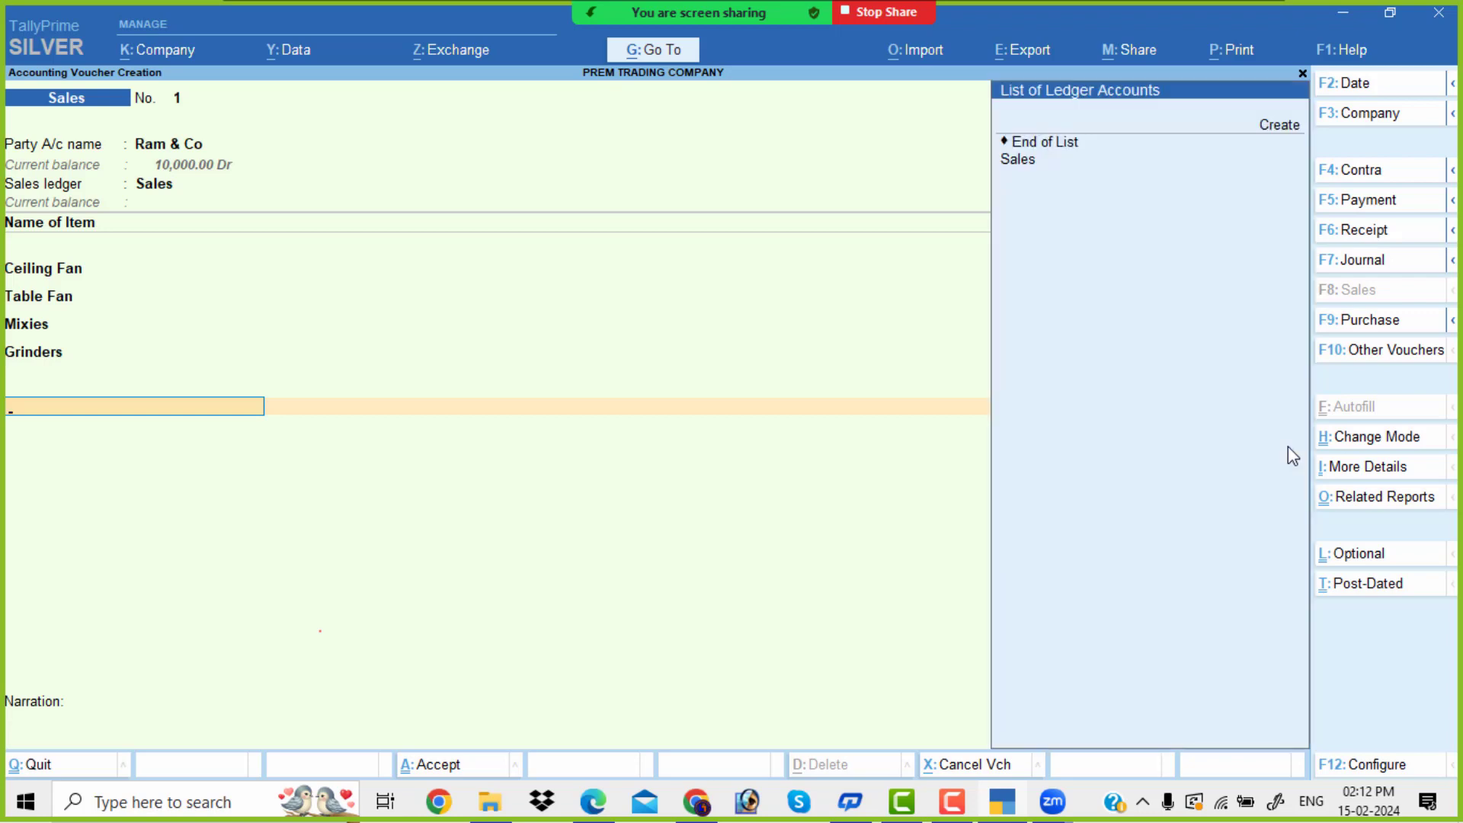
{"action": "key", "text": "Up"}
{"action": "key", "text": "Up"}
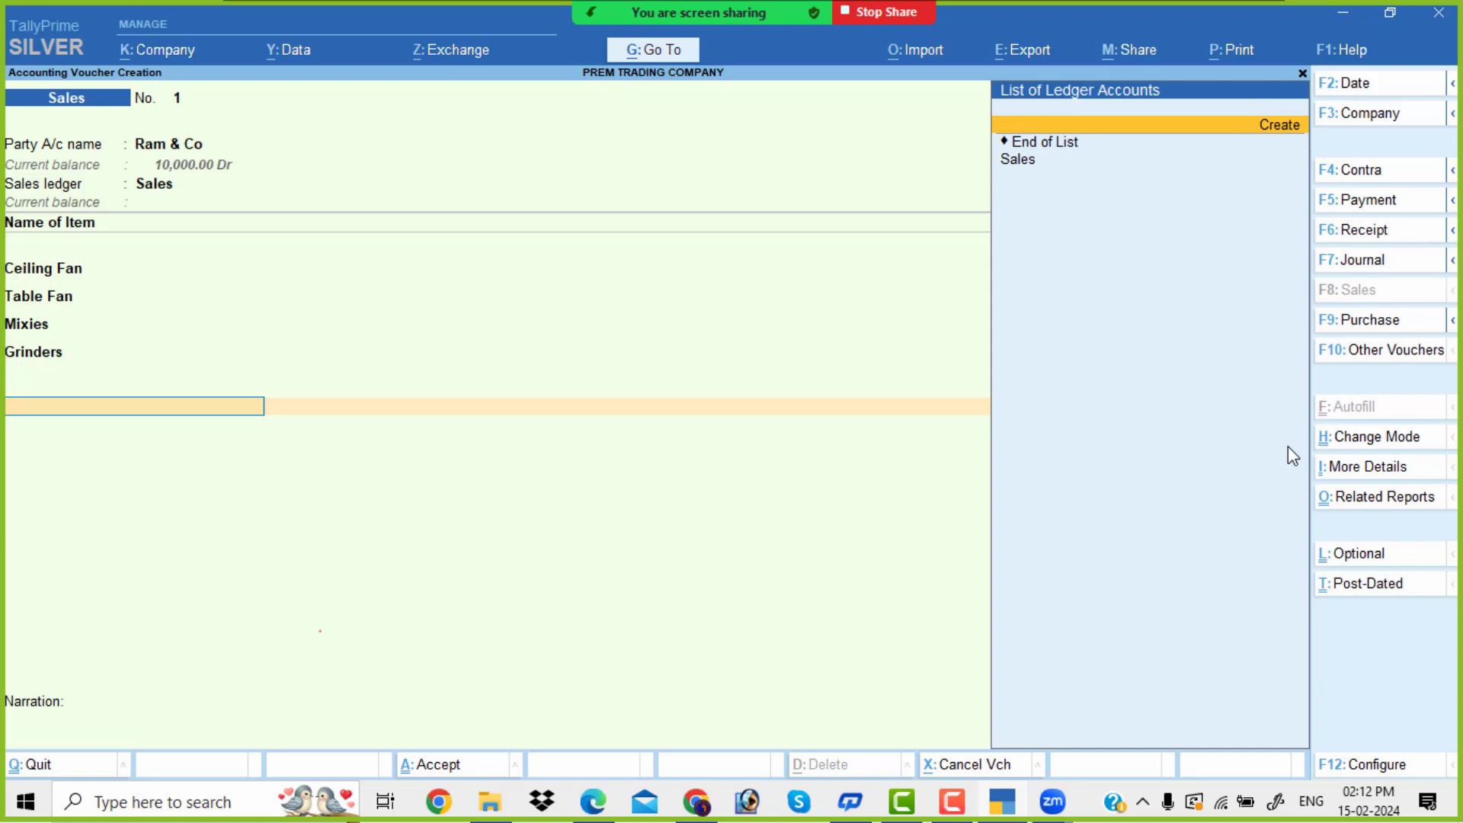
{"action": "key", "text": "Return"}
{"action": "type", "text": "Tax"}
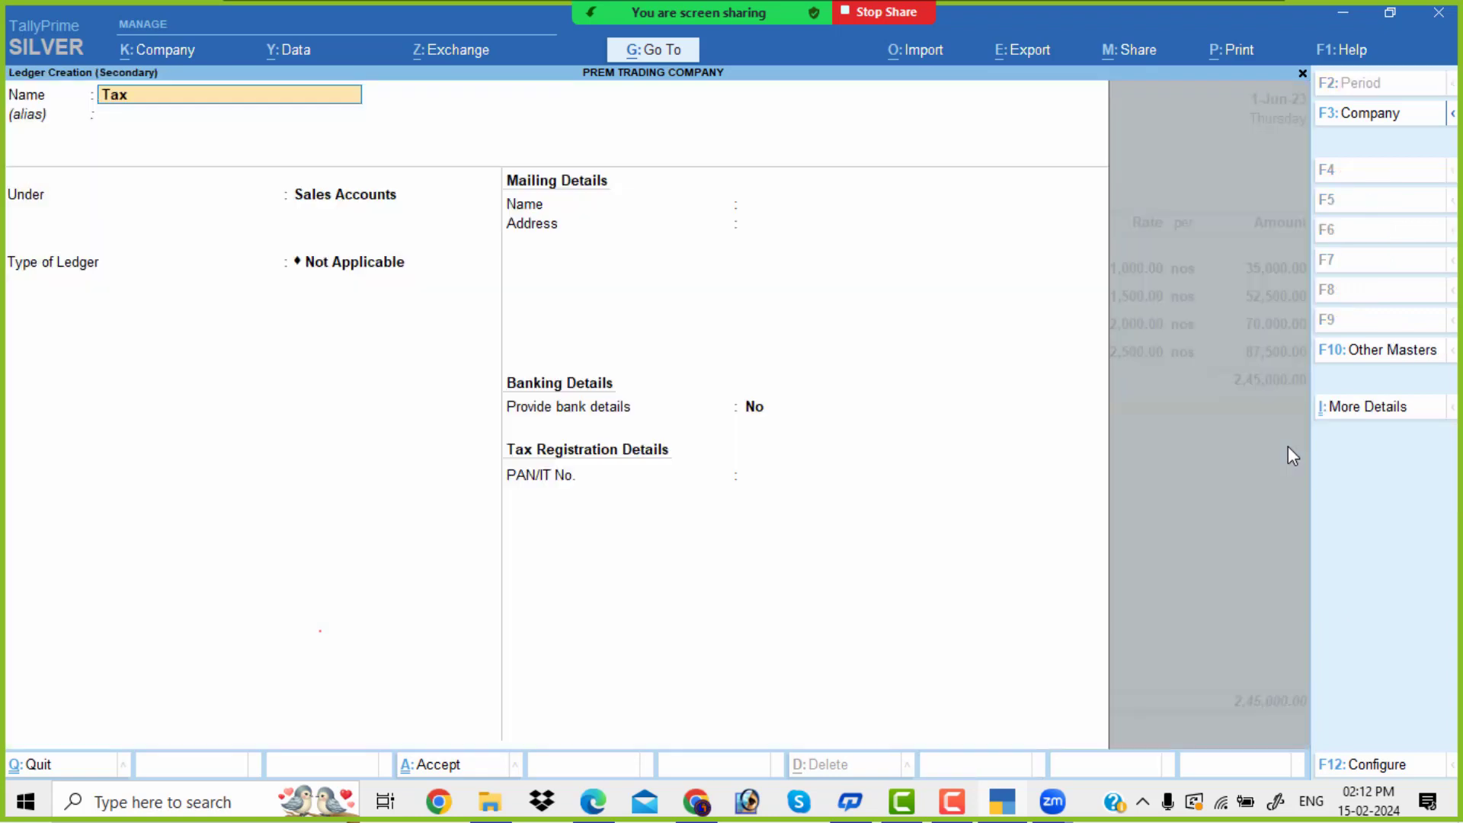
{"action": "key", "text": "Return"}
{"action": "key", "text": "Return"}
{"action": "type", "text": "Du"}
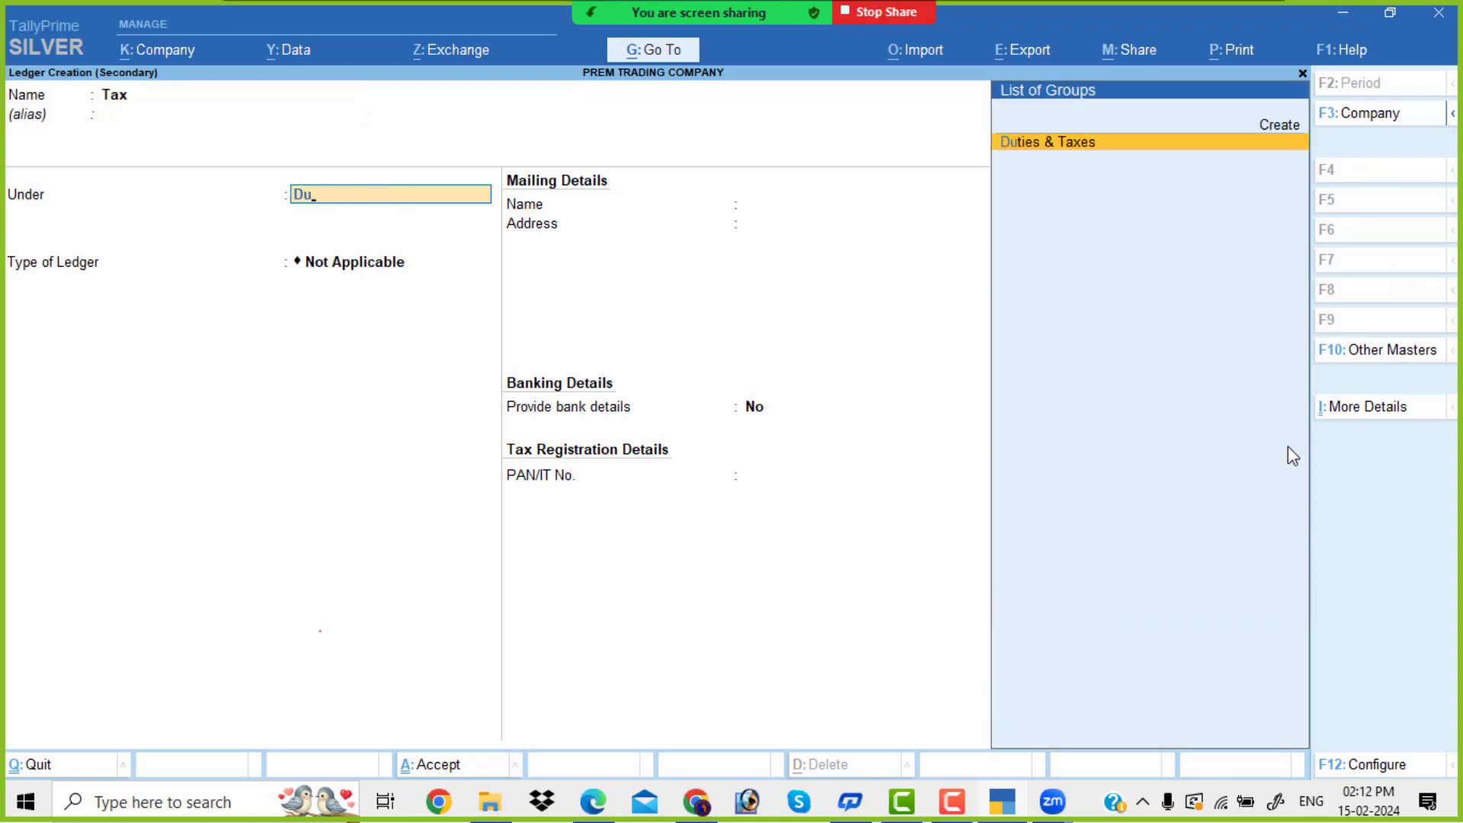
{"action": "key", "text": "Return"}
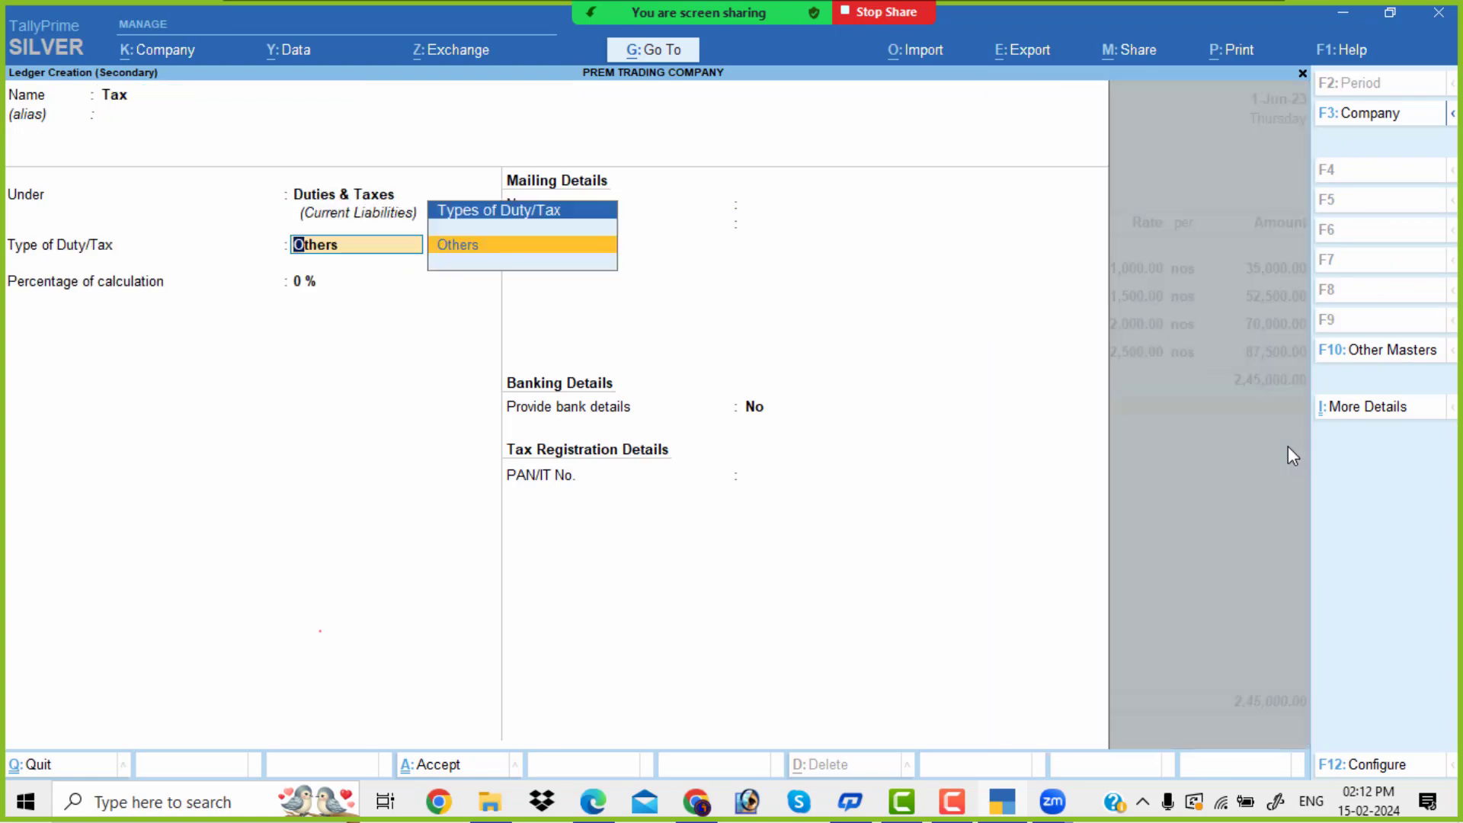
{"action": "key", "text": "Return"}
{"action": "key", "text": "Return"}
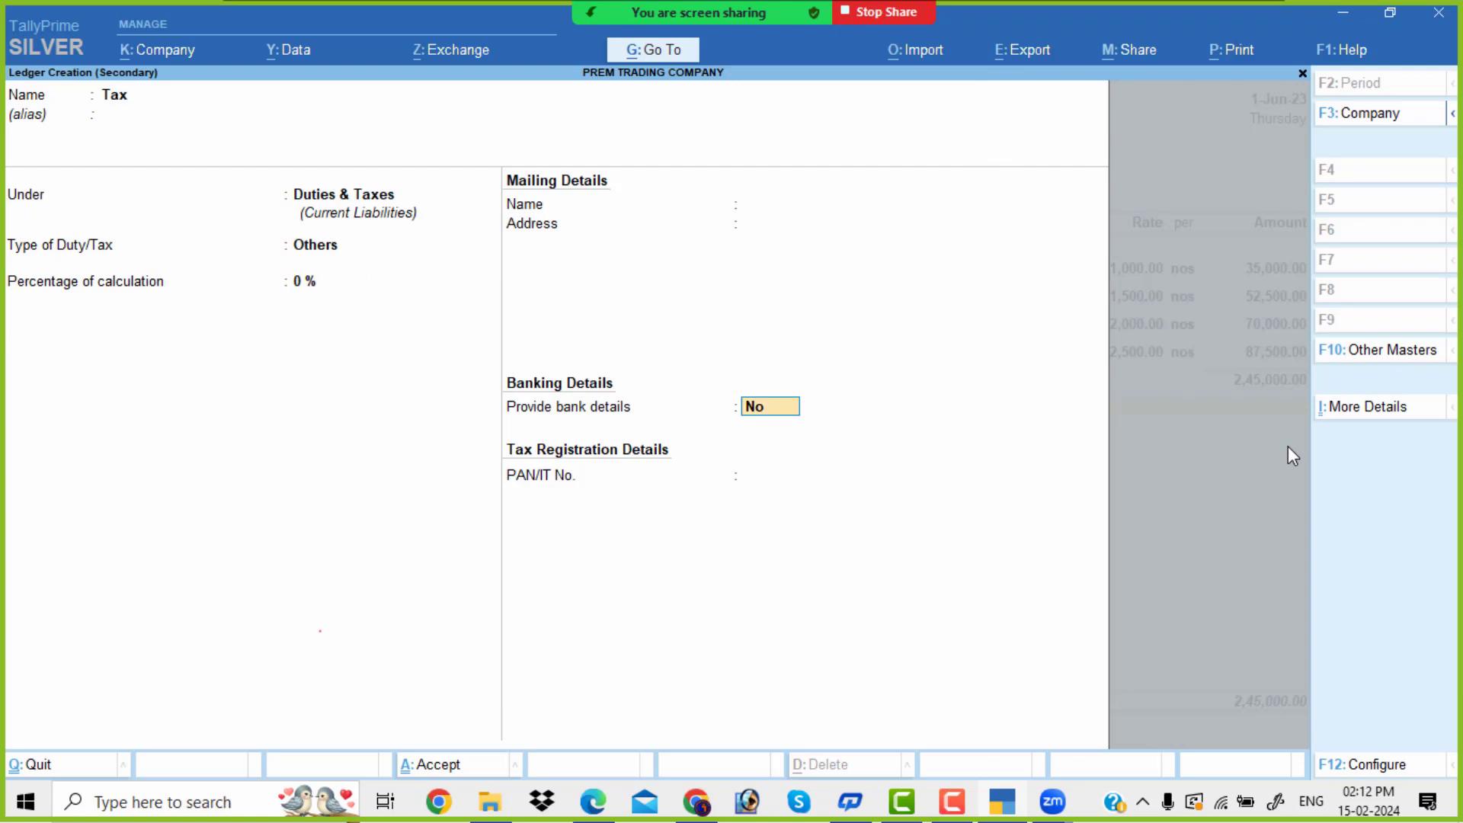
{"action": "key", "text": "Return"}
{"action": "key", "text": "Return"}
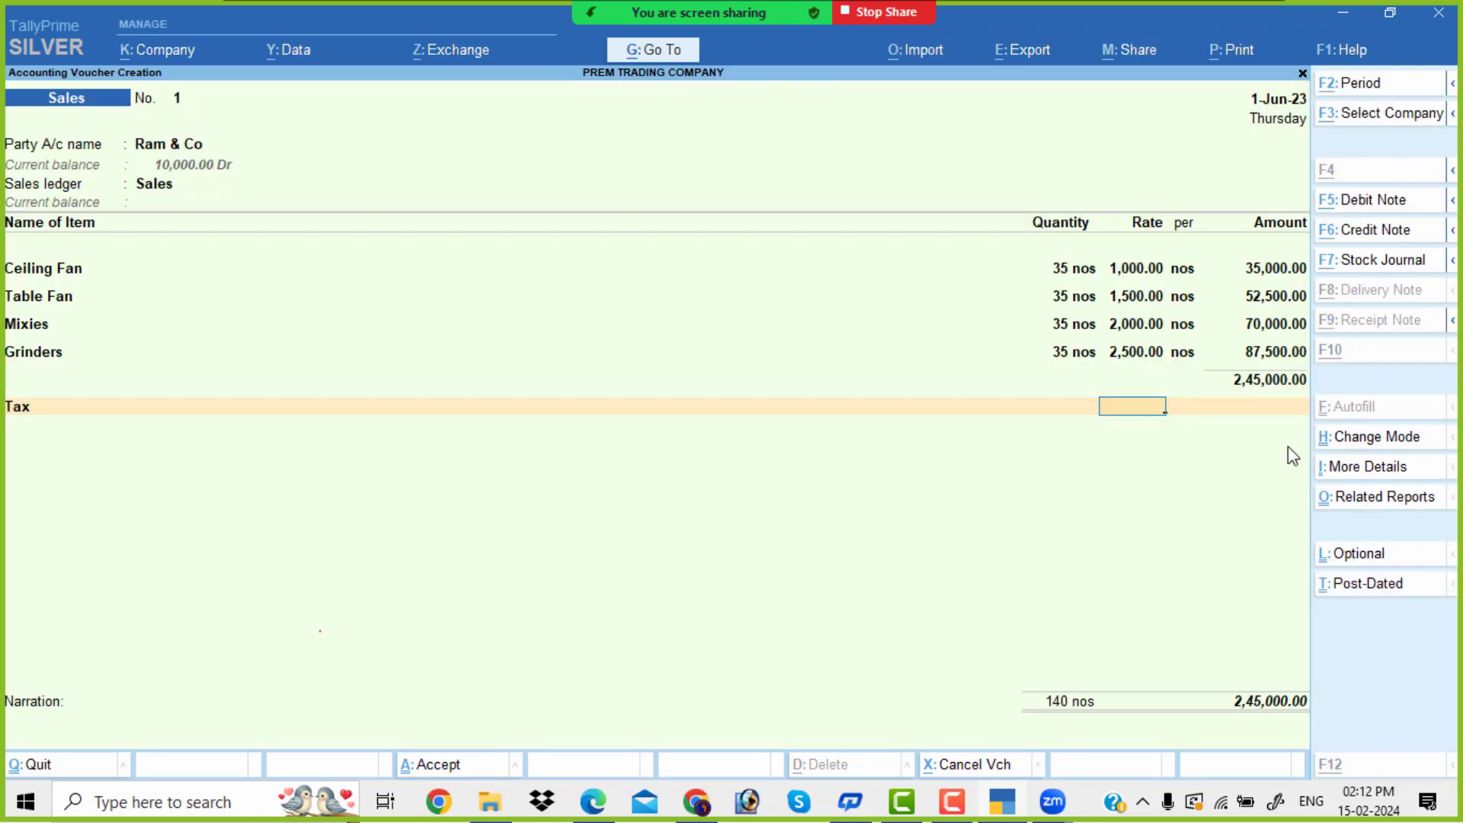
Check the tax rate in the PDF, apply Tax at 4% and save the Ram & Co sales voucher without a narration.
{"action": "key", "text": "alt+Tab"}
{"action": "key", "text": "alt+Tab"}
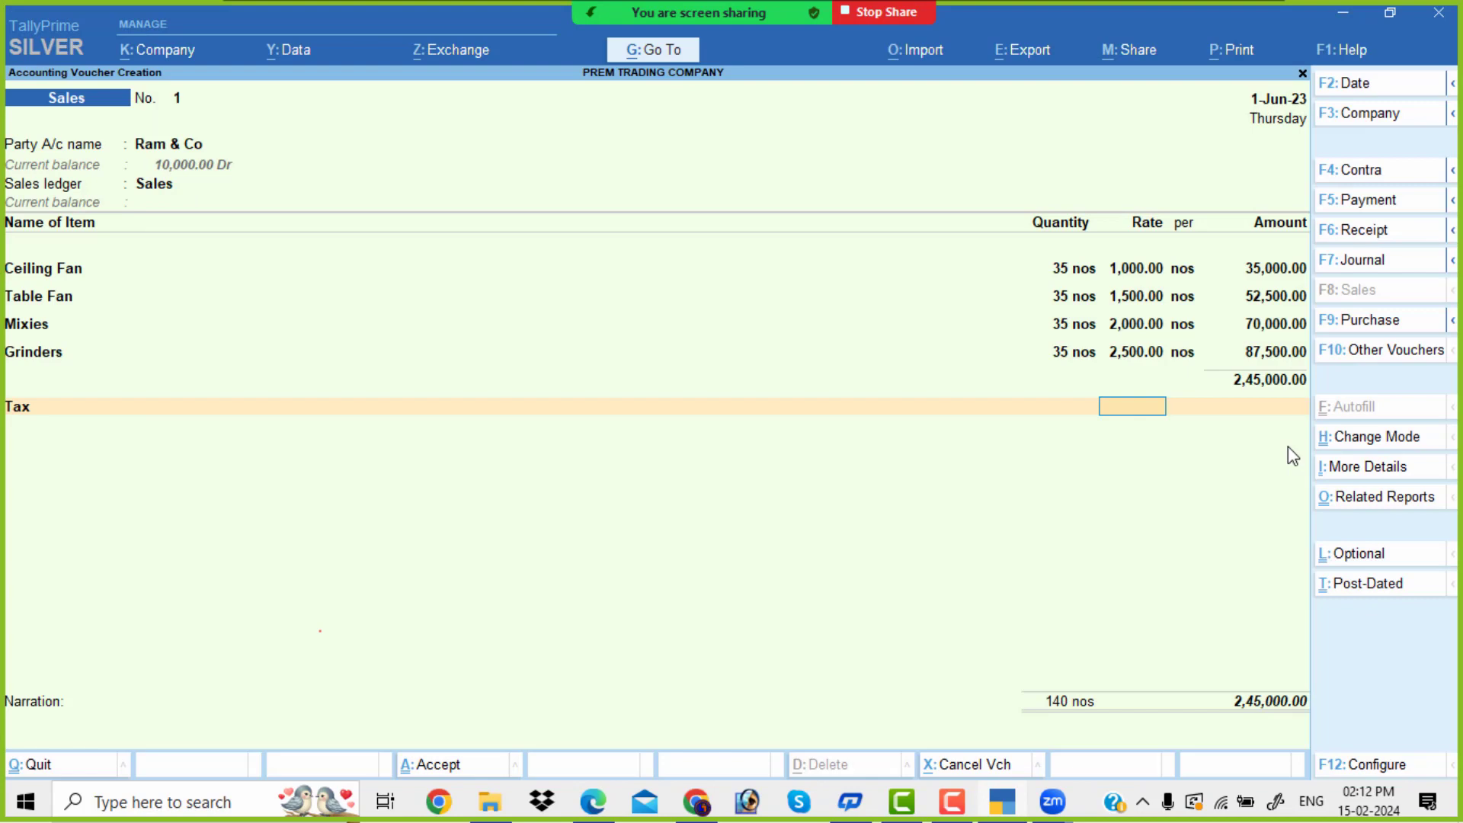
{"action": "type", "text": "4"}
{"action": "key", "text": "Return"}
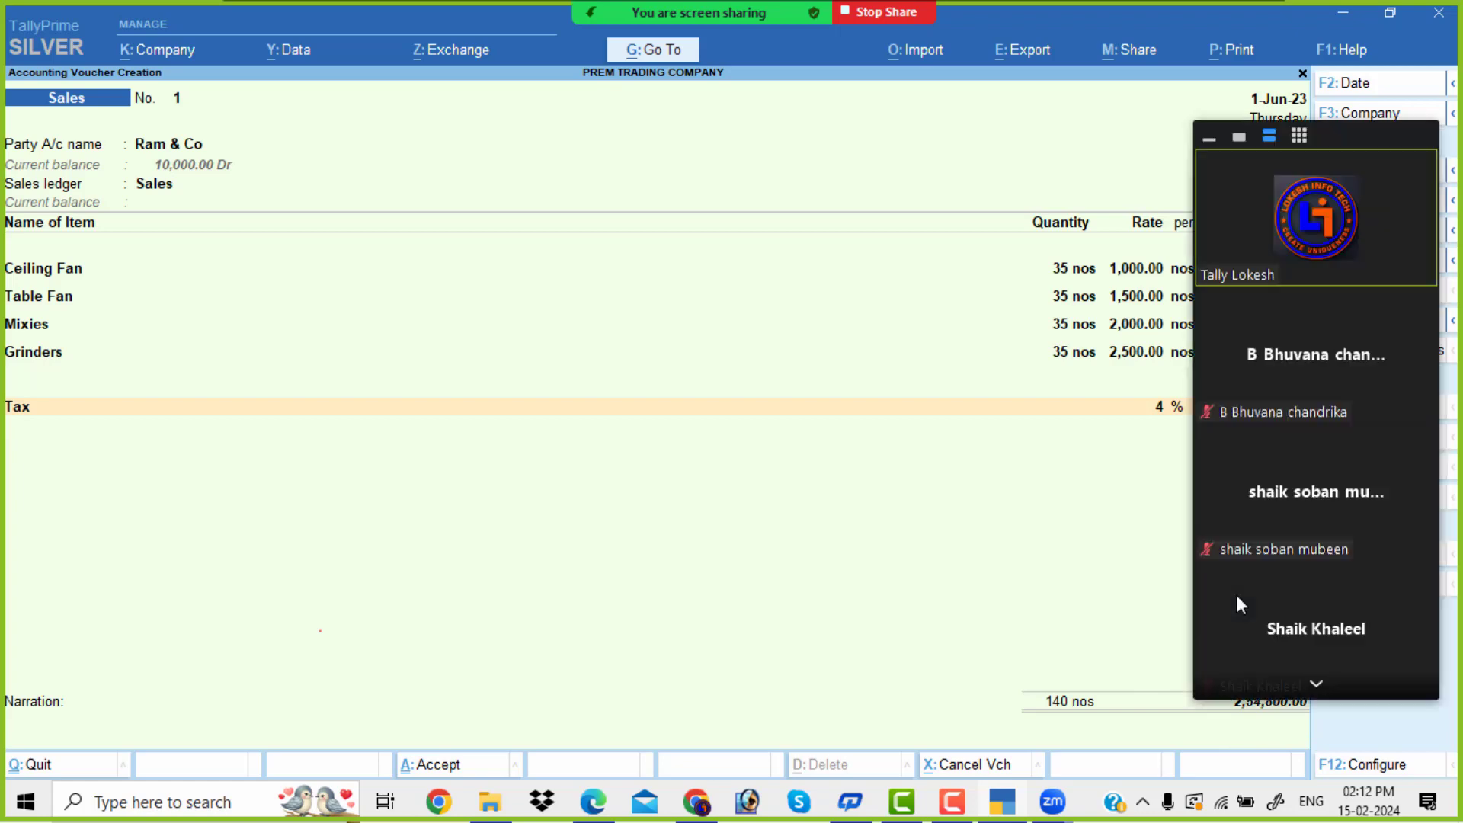
{"action": "key", "text": "Return"}
{"action": "key", "text": "Return"}
{"action": "key", "text": "Return"}
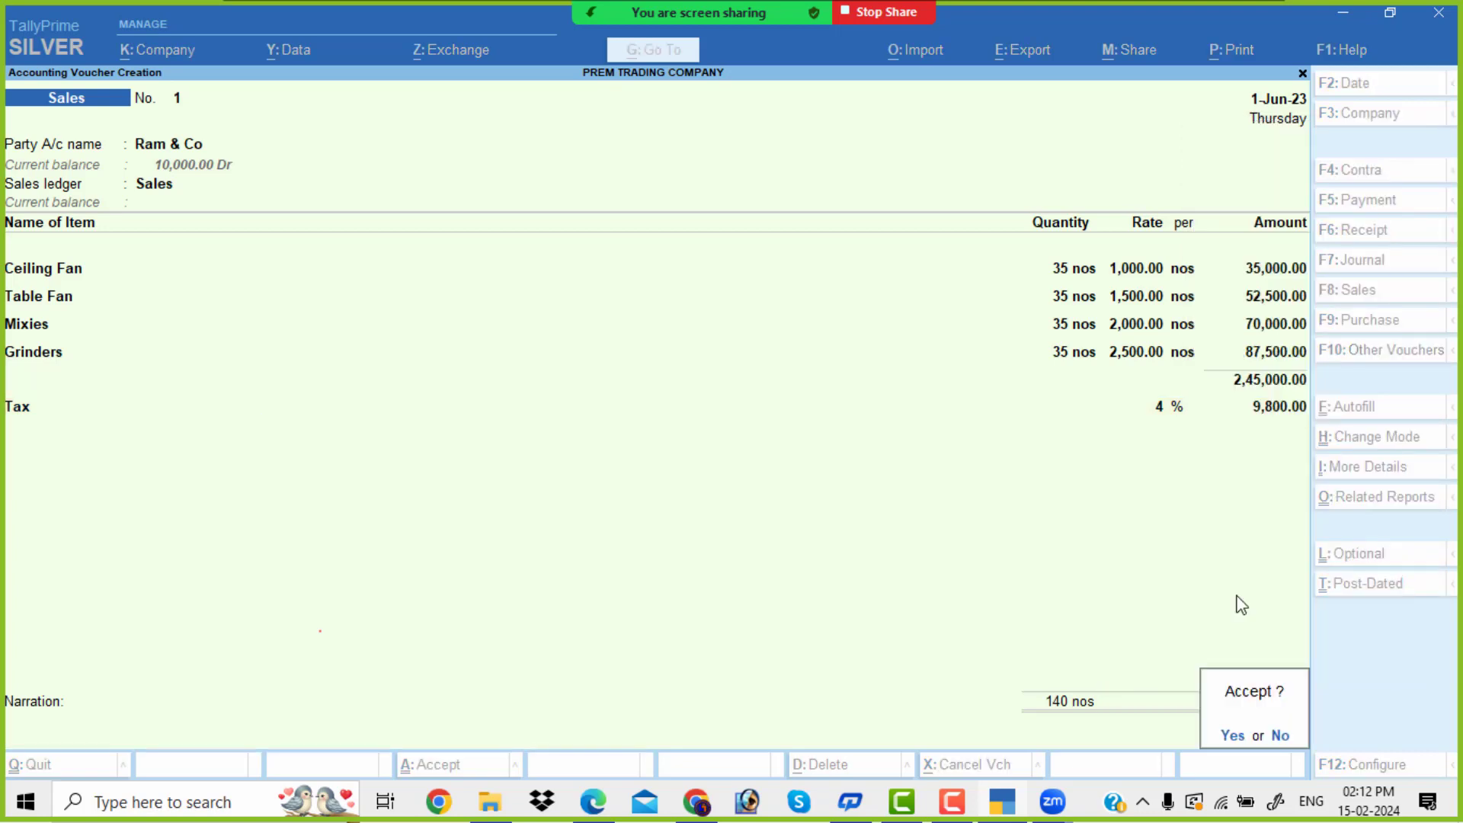
{"action": "key", "text": "Return"}
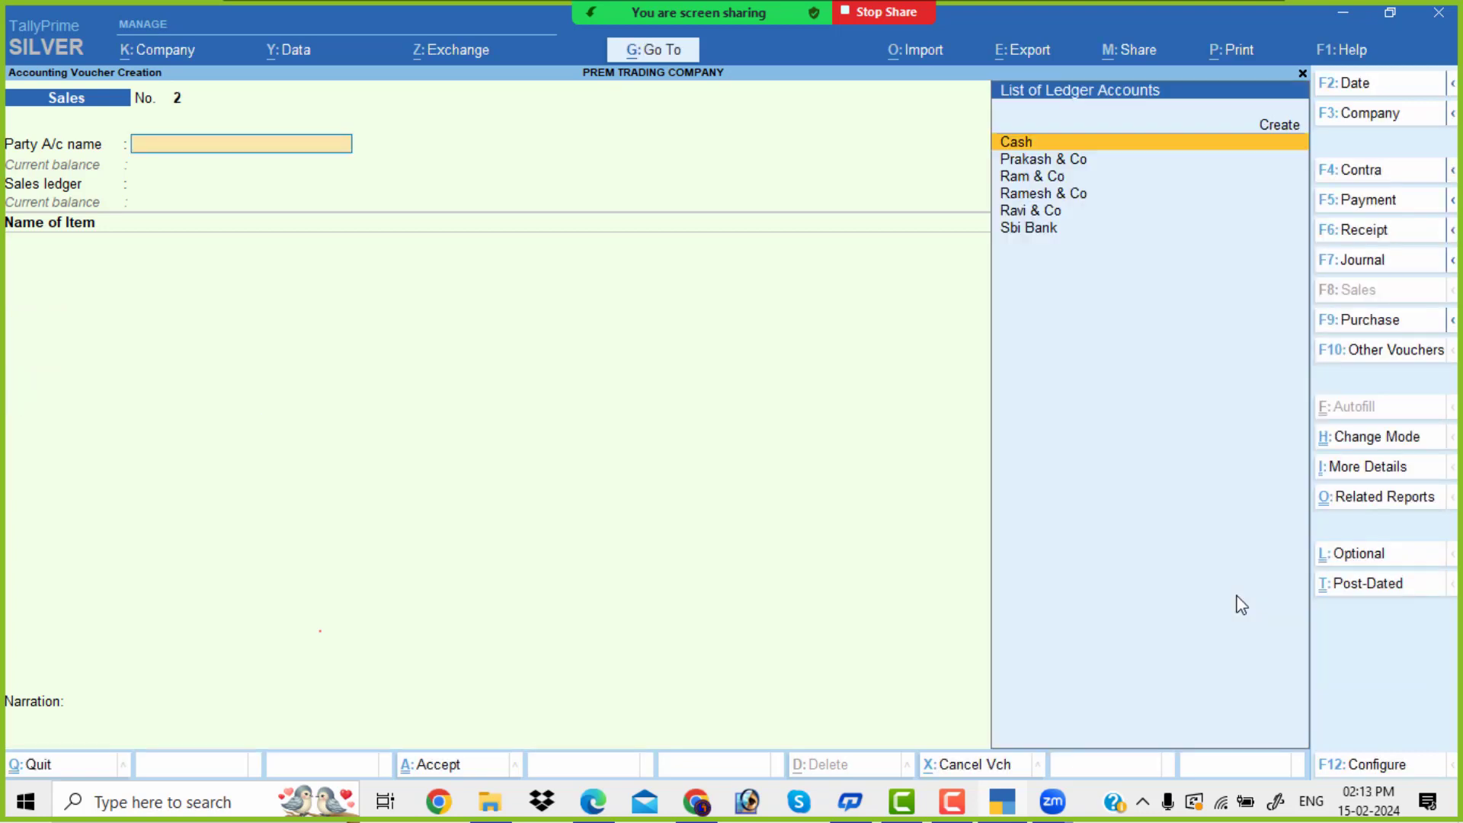
Check the fourth transaction in the PDF and set the new sales voucher's date to 2-6.
{"action": "left_click", "coordinate": [593, 801]}
{"action": "scroll", "coordinate": [418, 476], "scroll_direction": "down", "scroll_amount": 5}
{"action": "scroll", "coordinate": [420, 488], "scroll_direction": "down", "scroll_amount": 3}
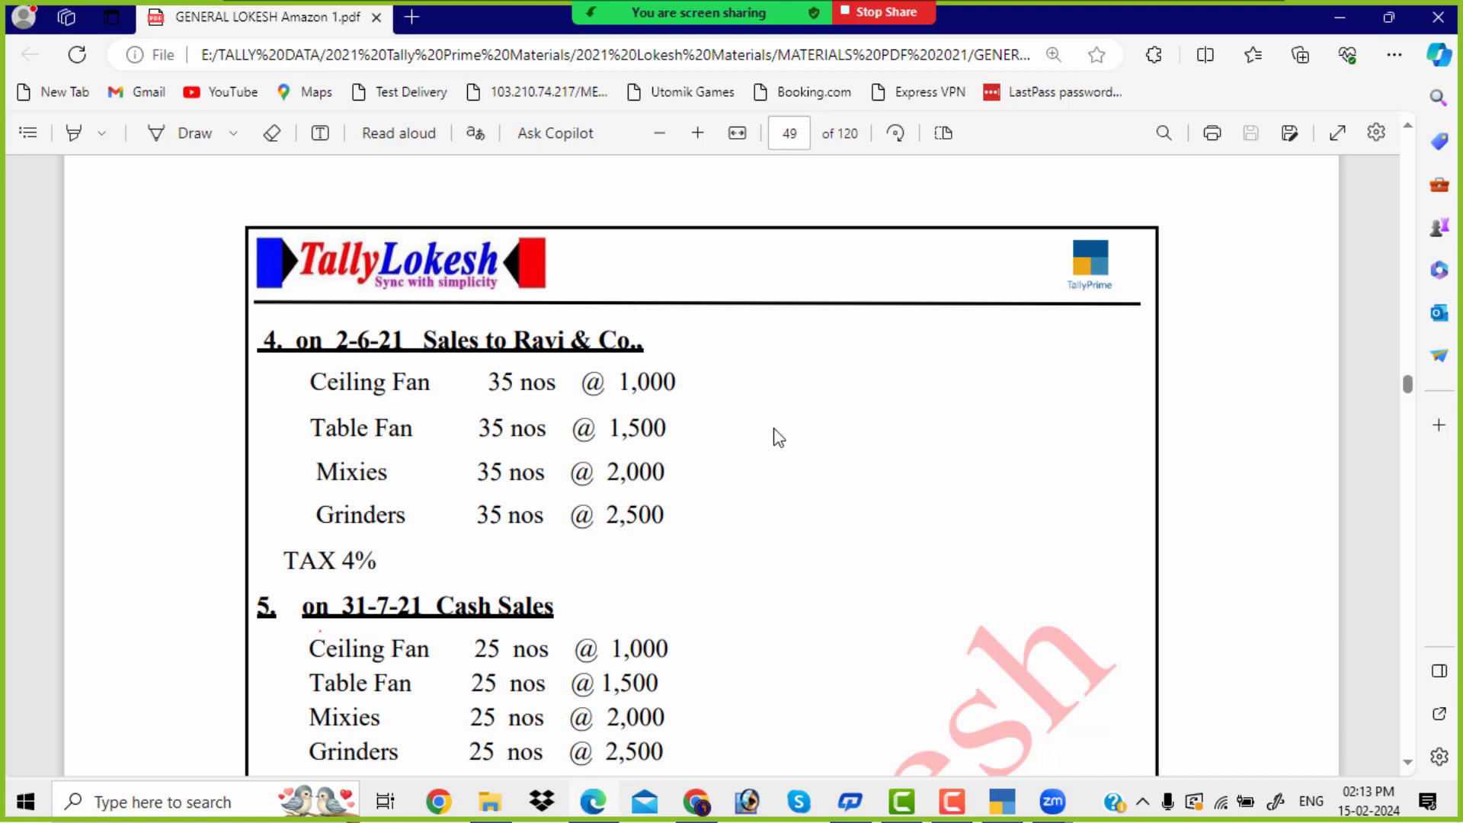
{"action": "key", "text": "alt+Tab"}
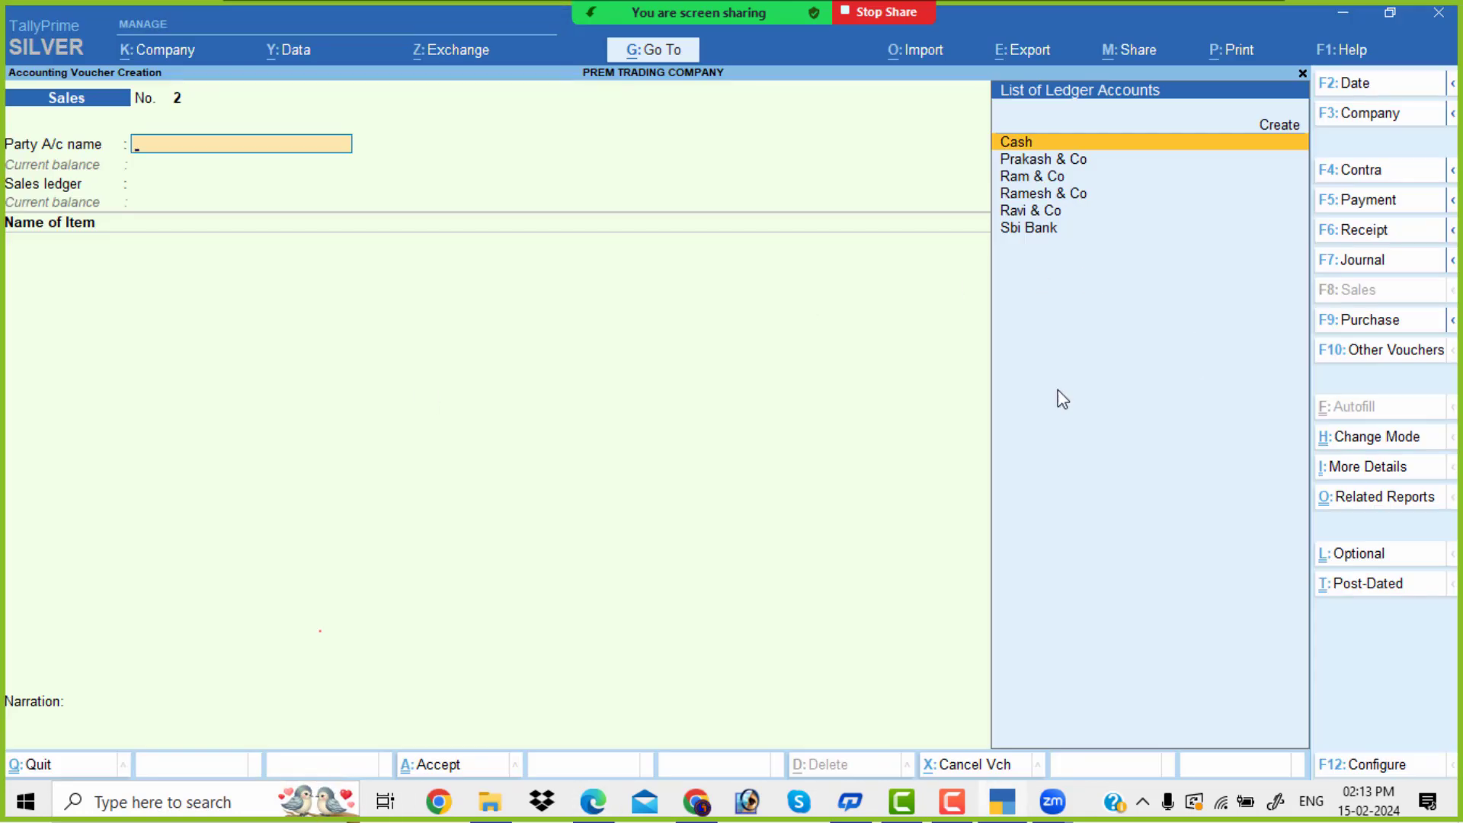
{"action": "left_click", "coordinate": [1365, 87]}
{"action": "type", "text": "2-6"}
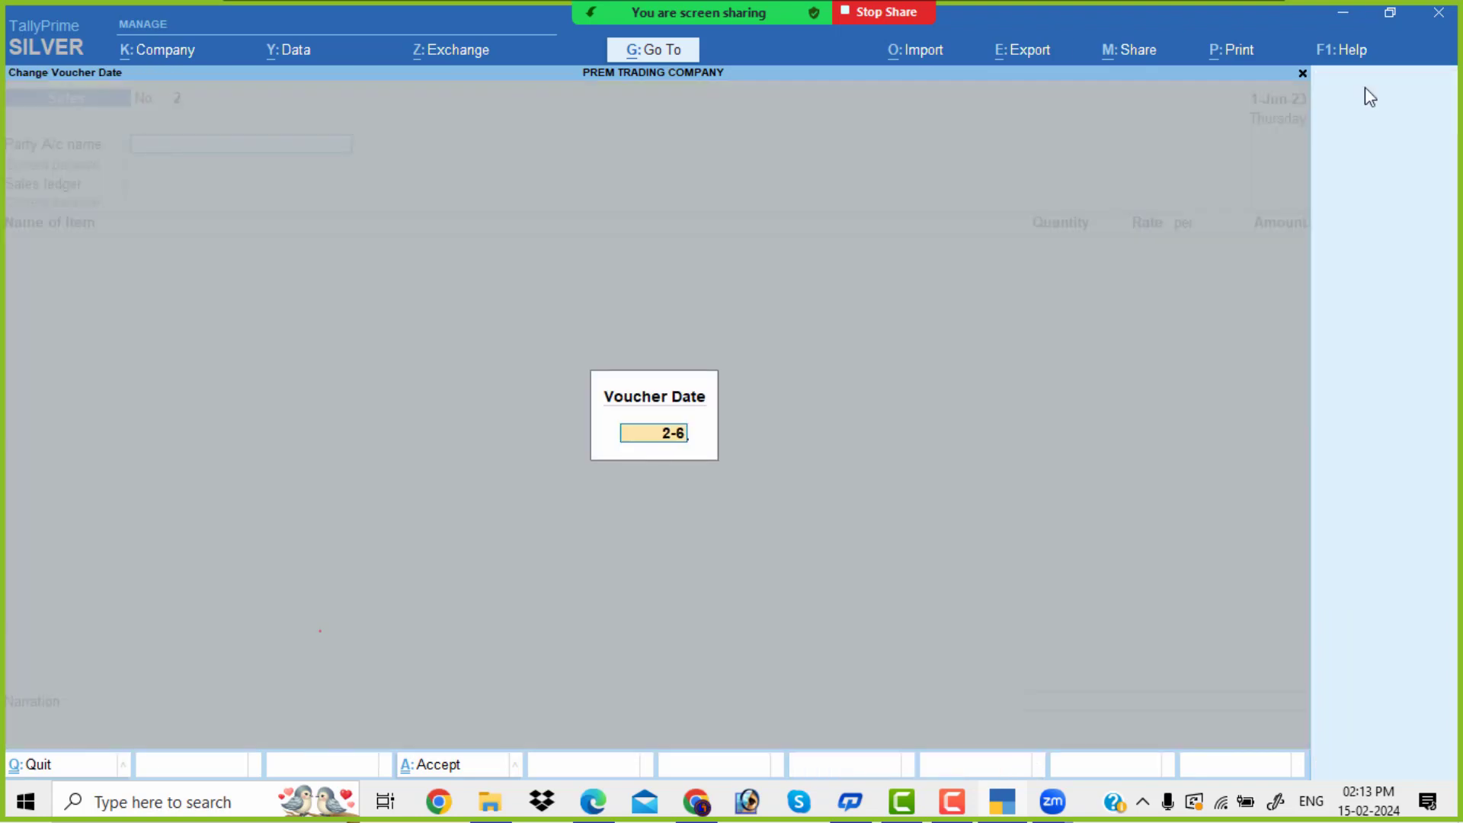
{"action": "key", "text": "Return"}
Mute the participant with the open microphone in the Zoom meeting, look through the participant list and minimize it.
{"action": "mouse_move", "coordinate": [706, 11]}
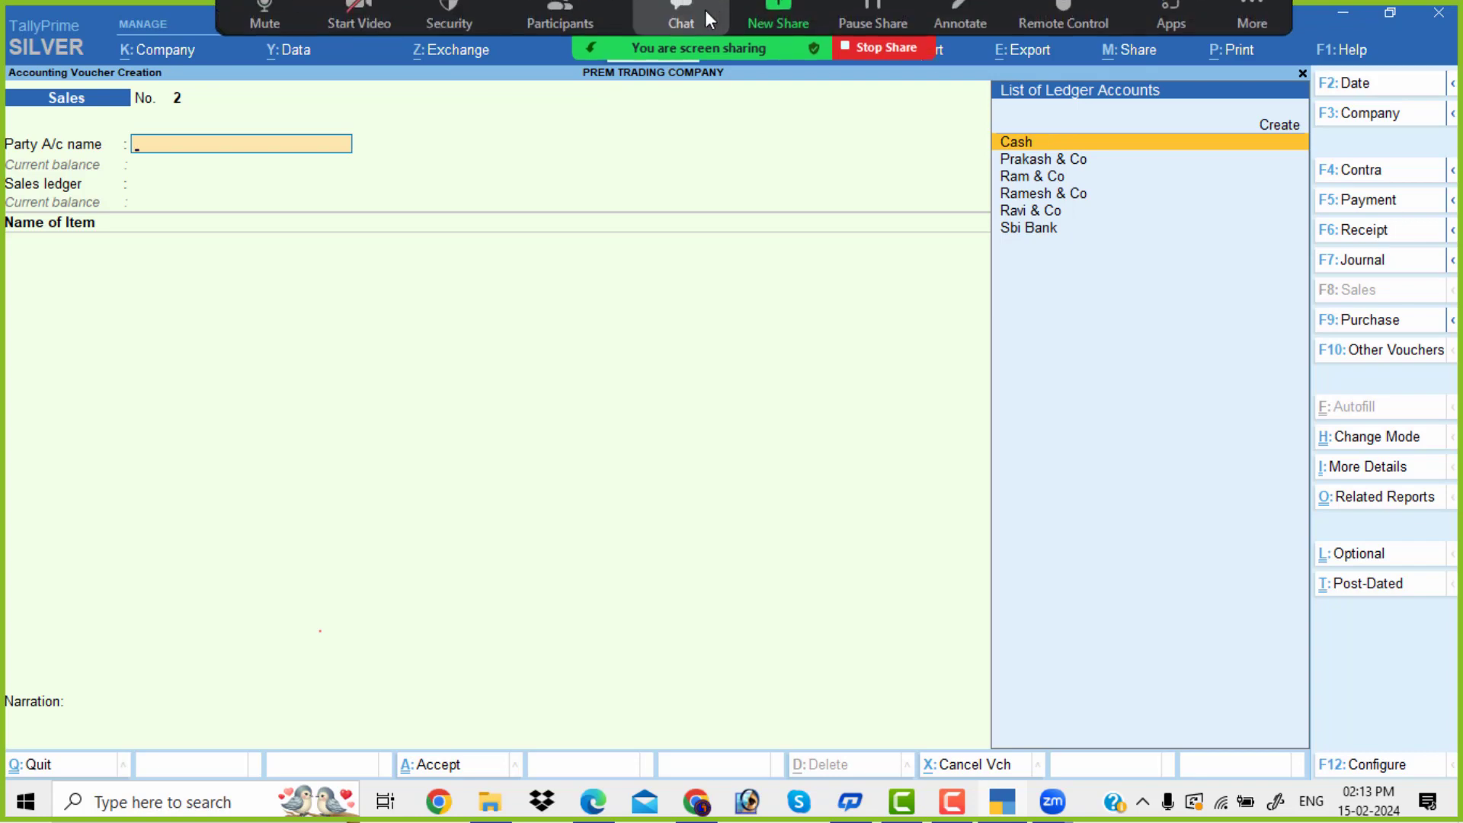
{"action": "left_click", "coordinate": [555, 28]}
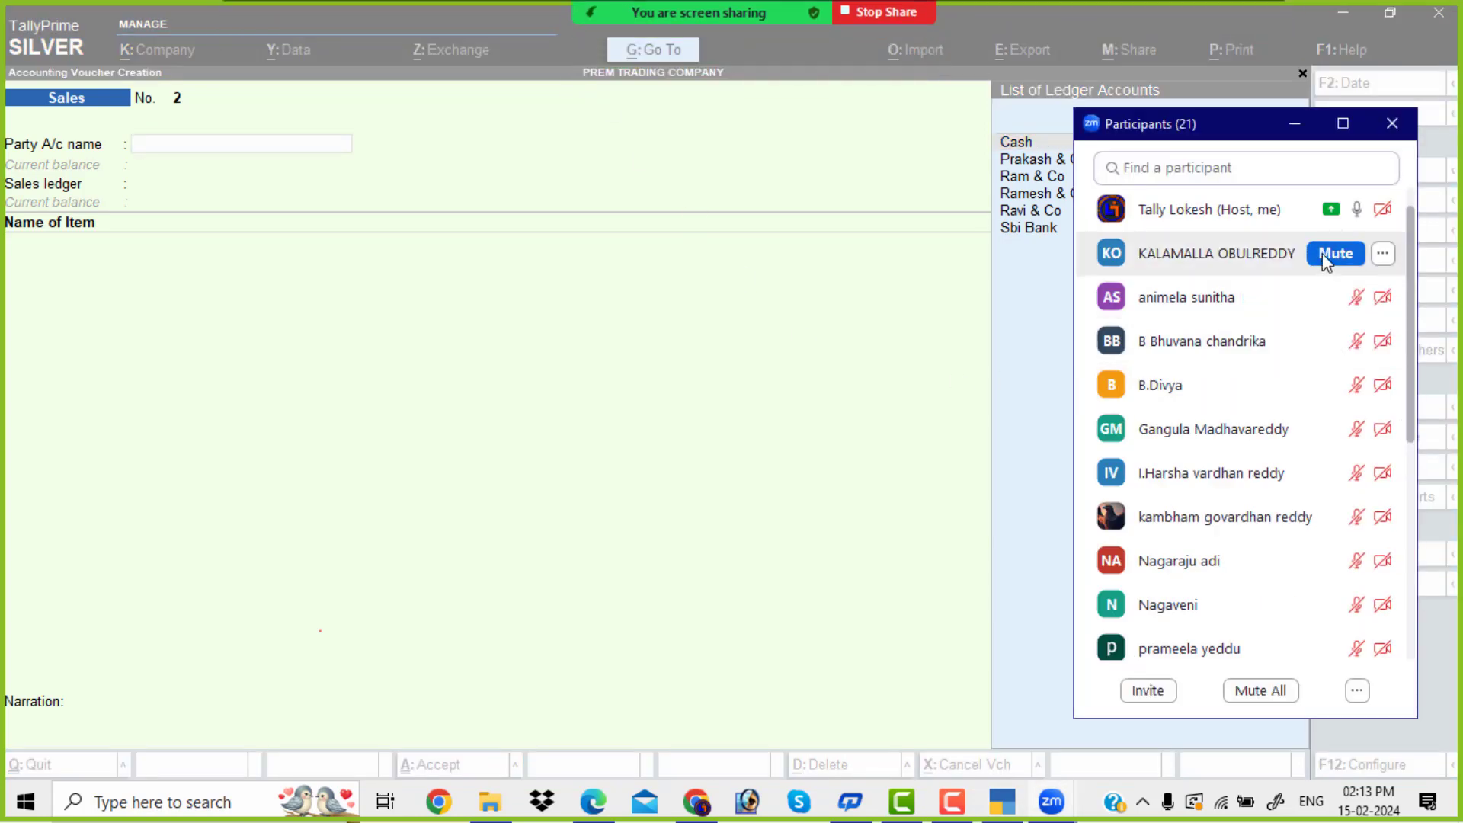
{"action": "left_click", "coordinate": [1324, 254]}
{"action": "scroll", "coordinate": [1269, 423], "scroll_direction": "down", "scroll_amount": 3}
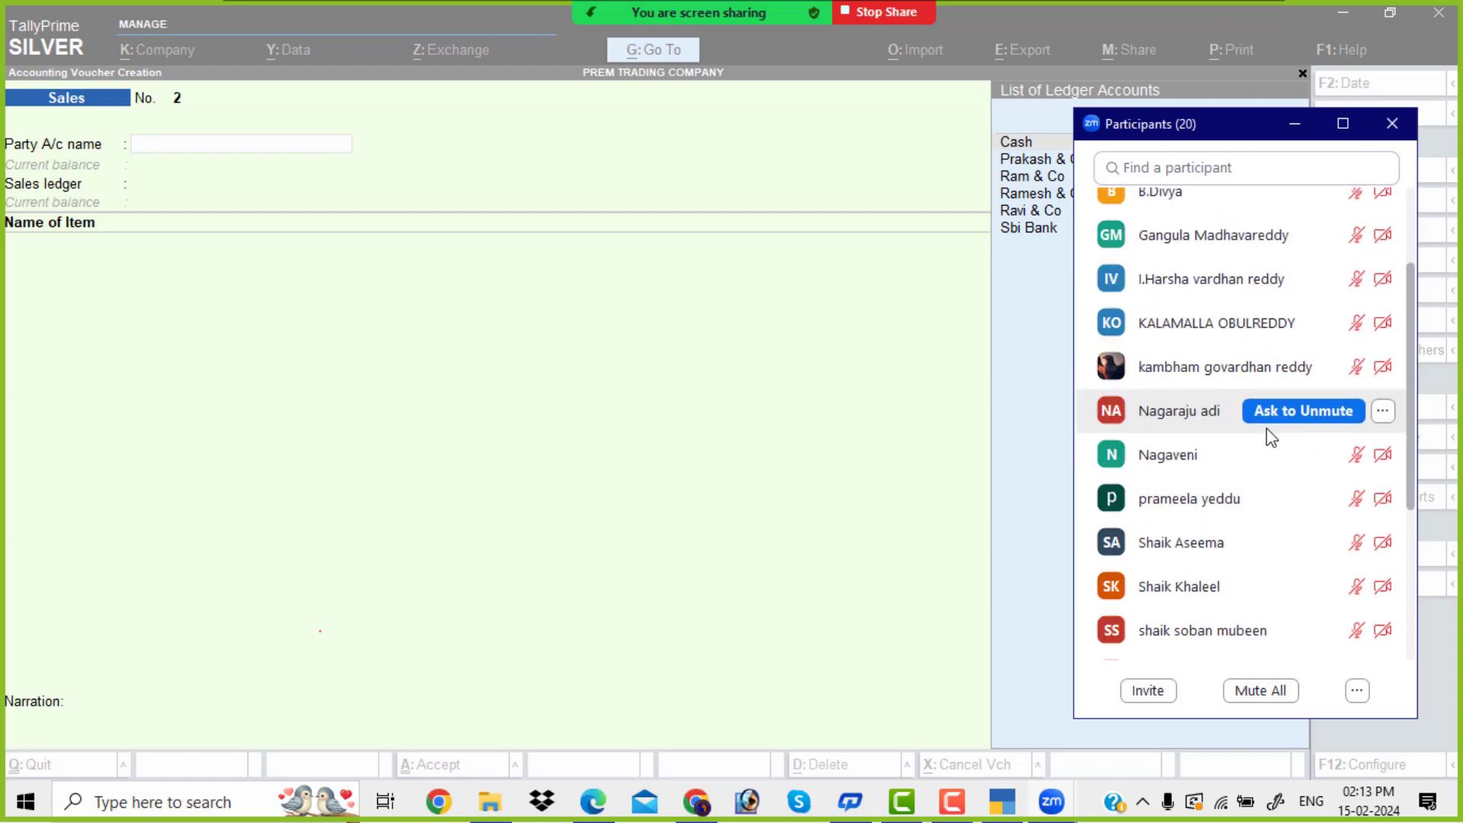
{"action": "scroll", "coordinate": [1267, 428], "scroll_direction": "down", "scroll_amount": 6}
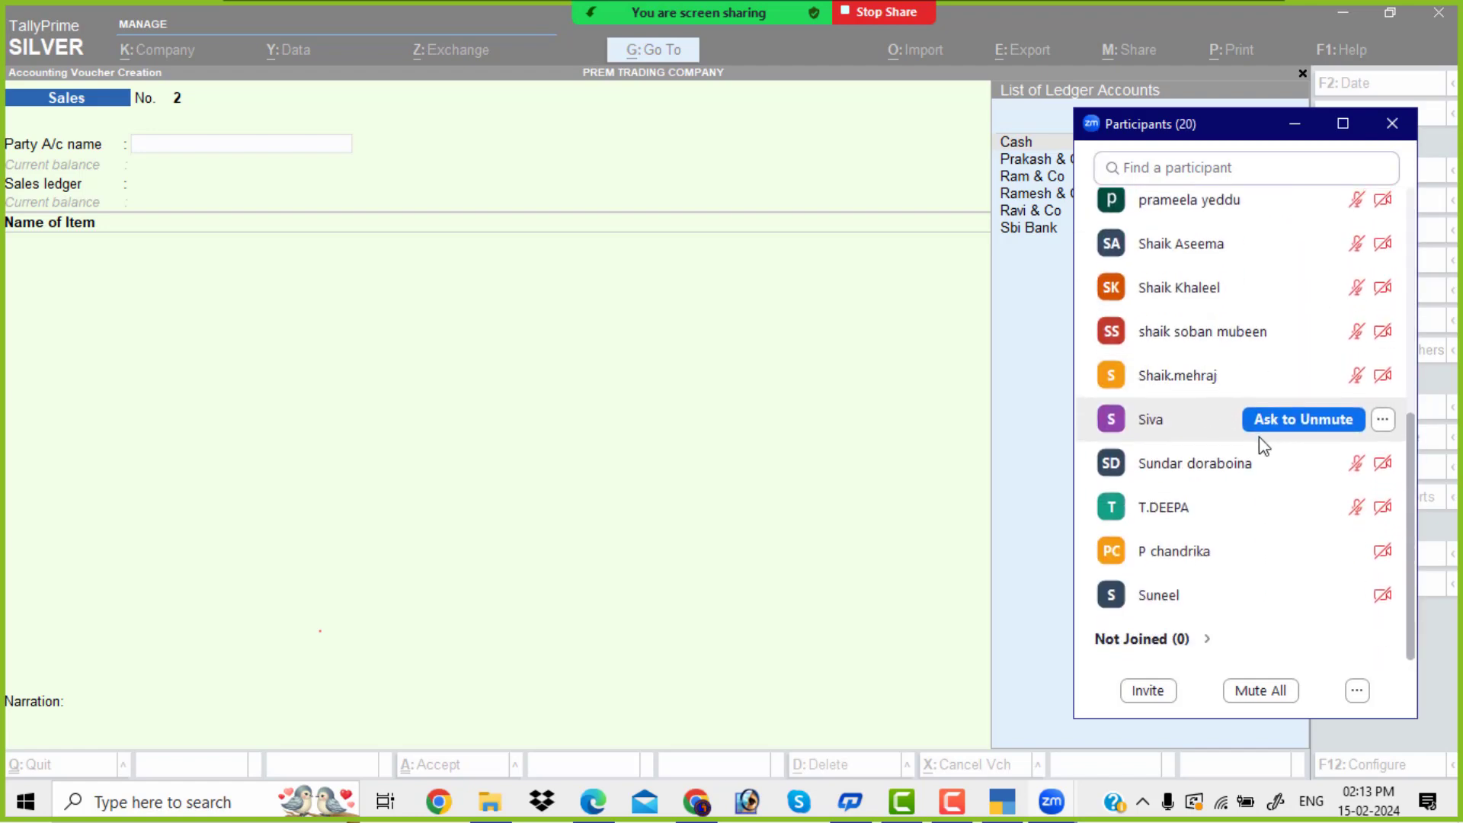
{"action": "scroll", "coordinate": [1259, 445], "scroll_direction": "up", "scroll_amount": 10}
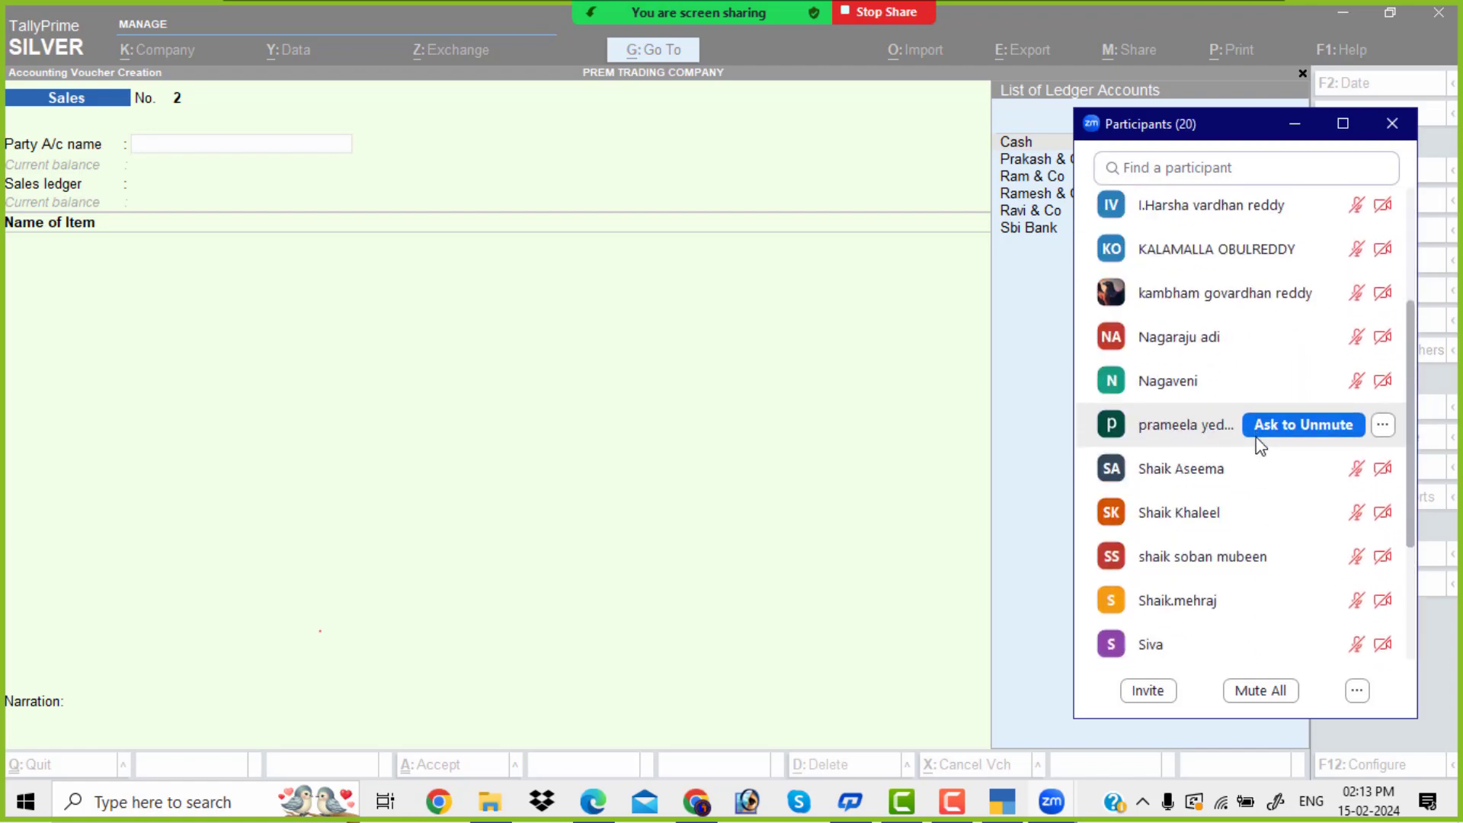
{"action": "left_click", "coordinate": [1295, 123]}
Return to TallyPrime, recheck the transaction date in the PDF and enter 2-6 again as the voucher date.
{"action": "left_click", "coordinate": [171, 157]}
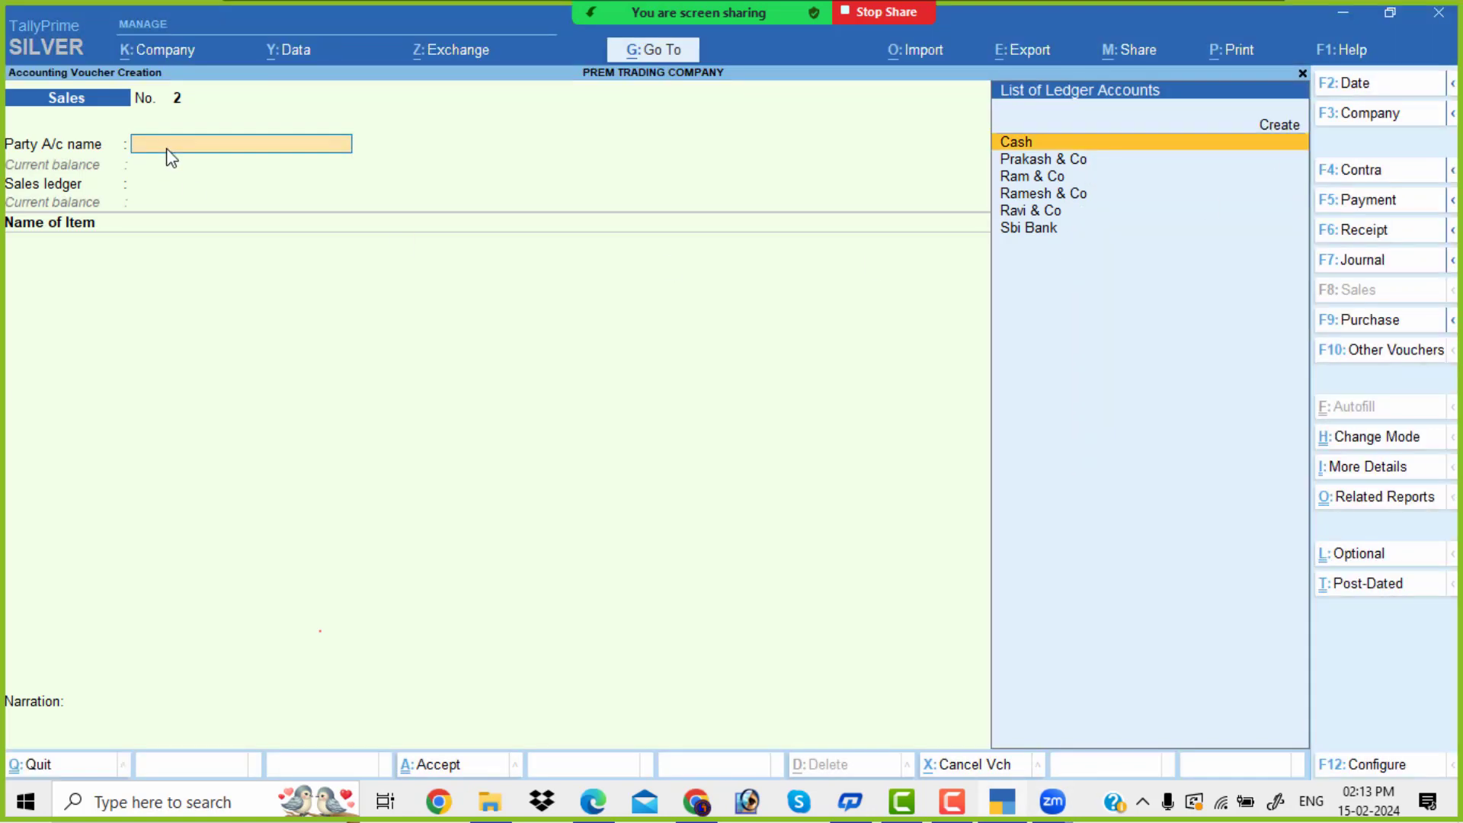
{"action": "left_click", "coordinate": [1364, 85]}
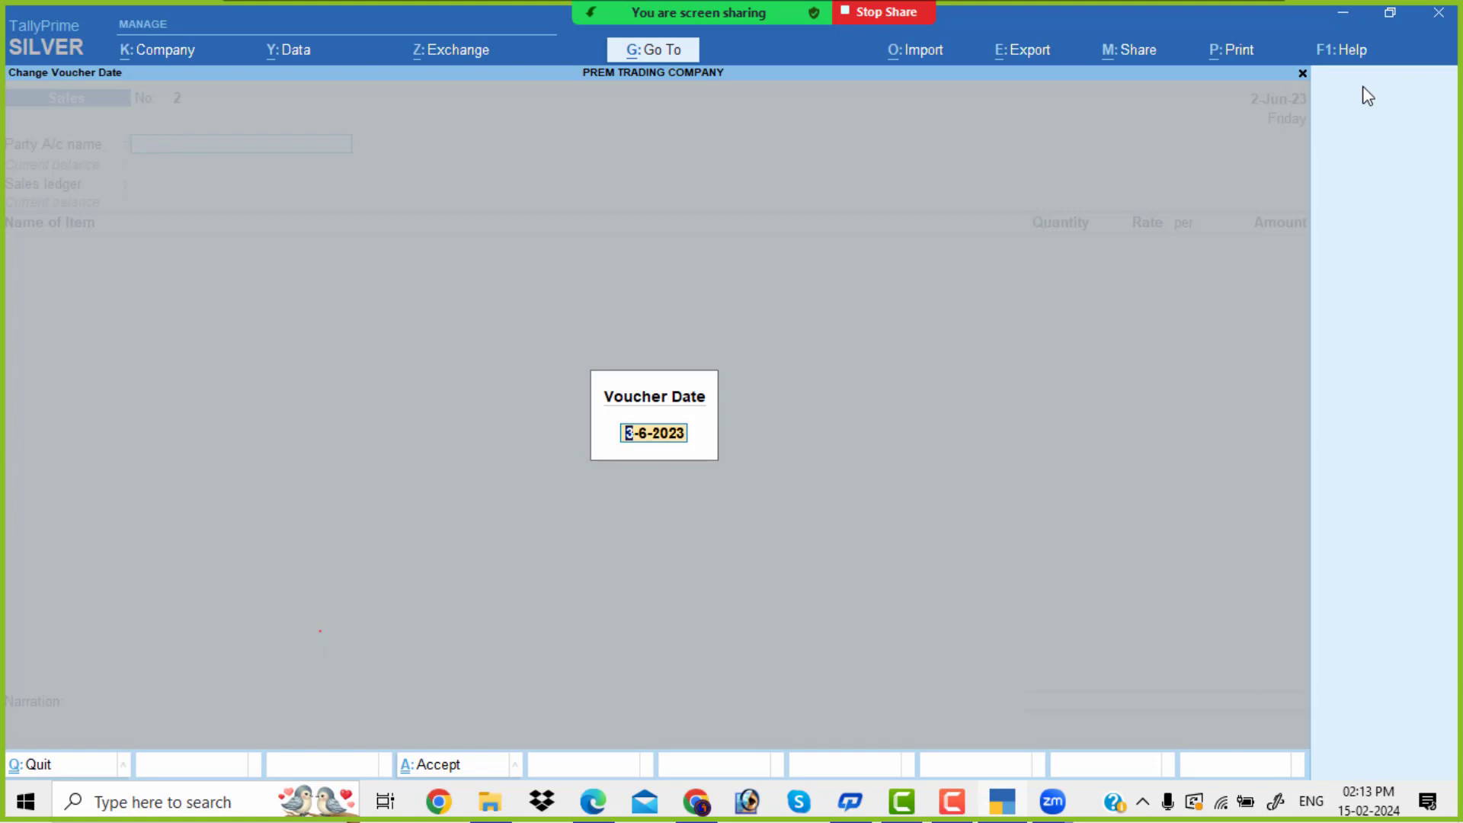
{"action": "key", "text": "alt+Tab"}
{"action": "key", "text": "alt+Tab"}
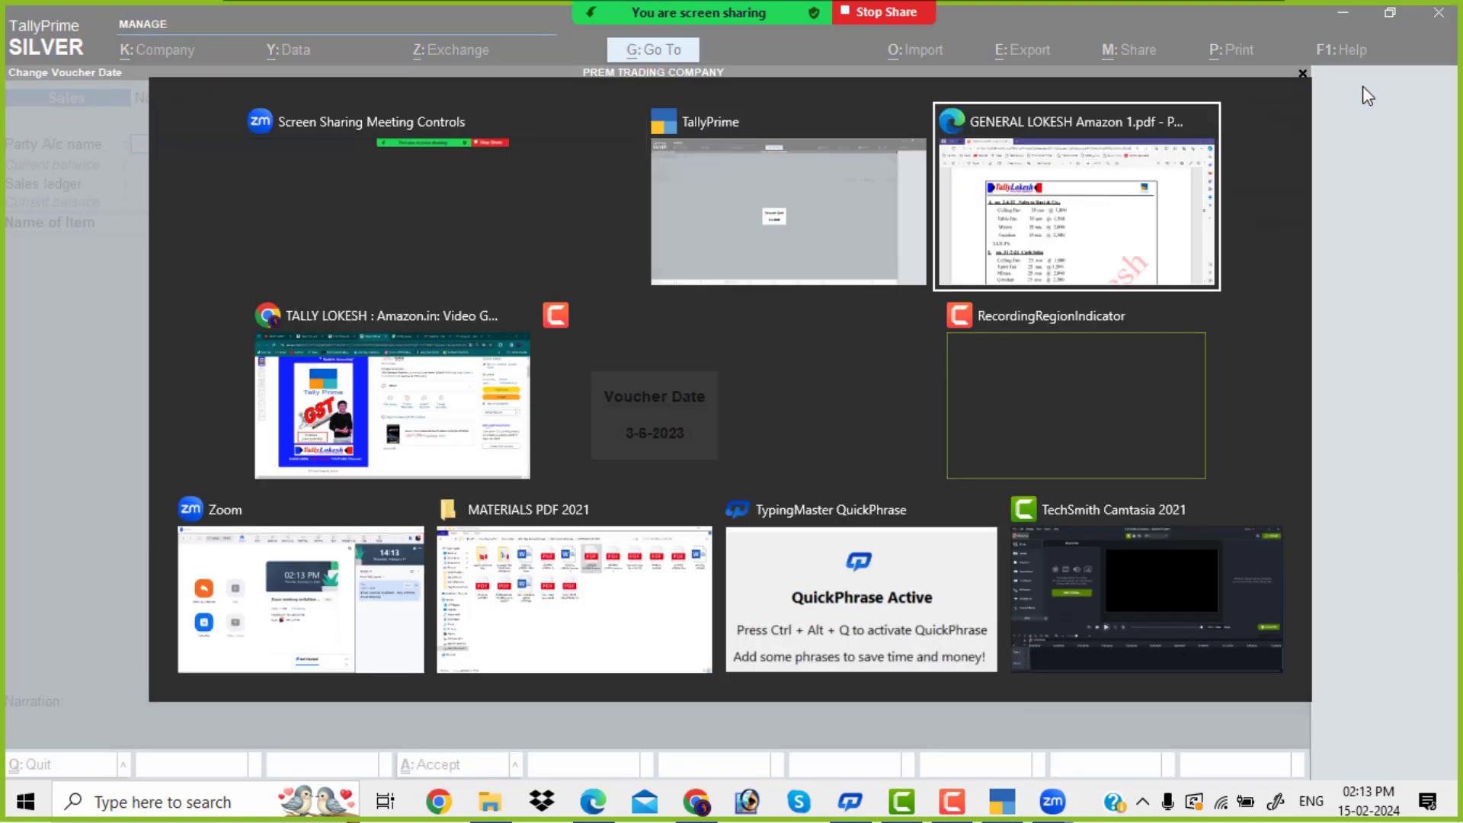
{"action": "key", "text": "alt+Tab"}
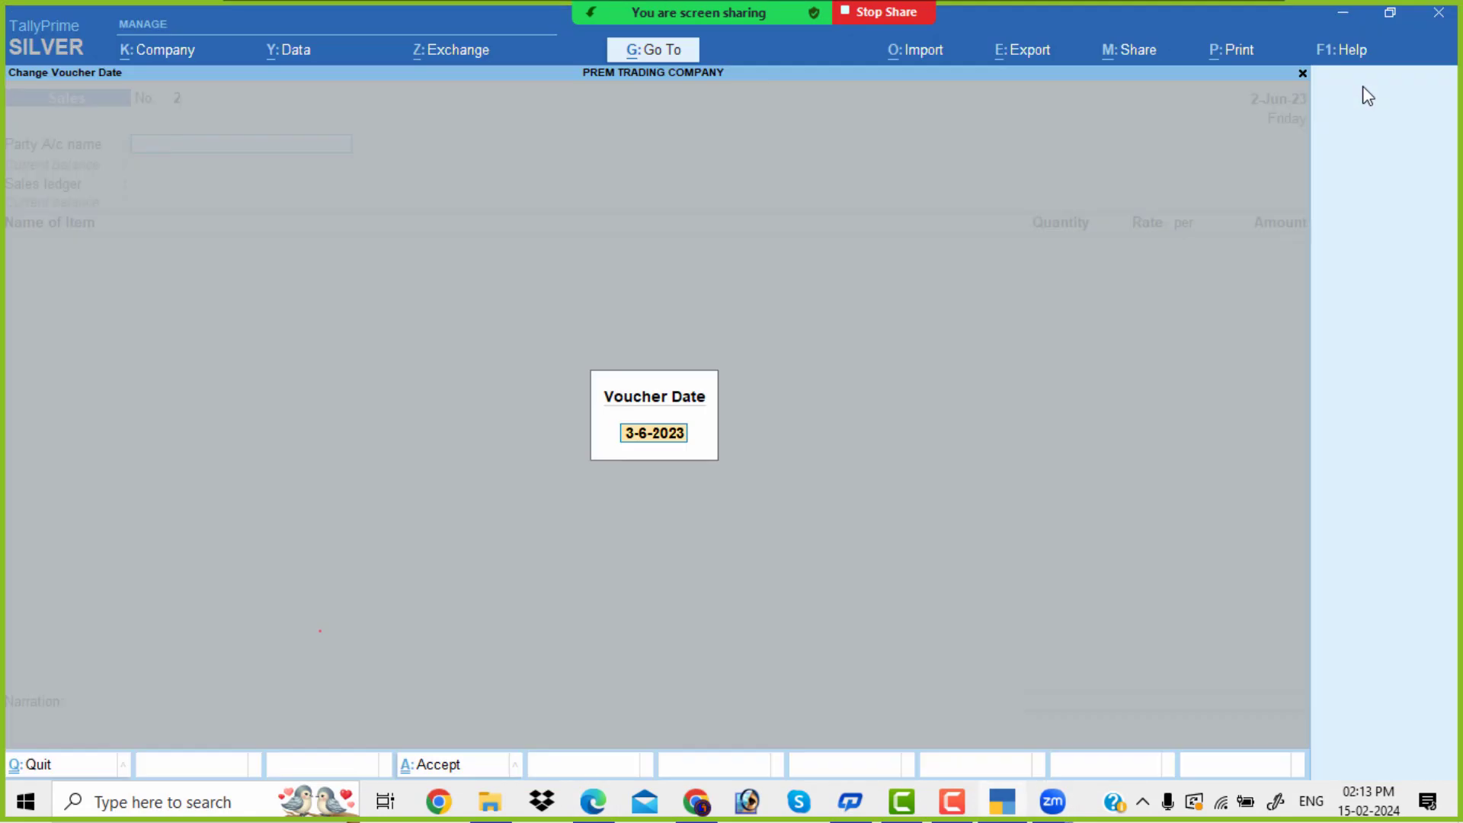
{"action": "type", "text": "2-6"}
{"action": "key", "text": "Return"}
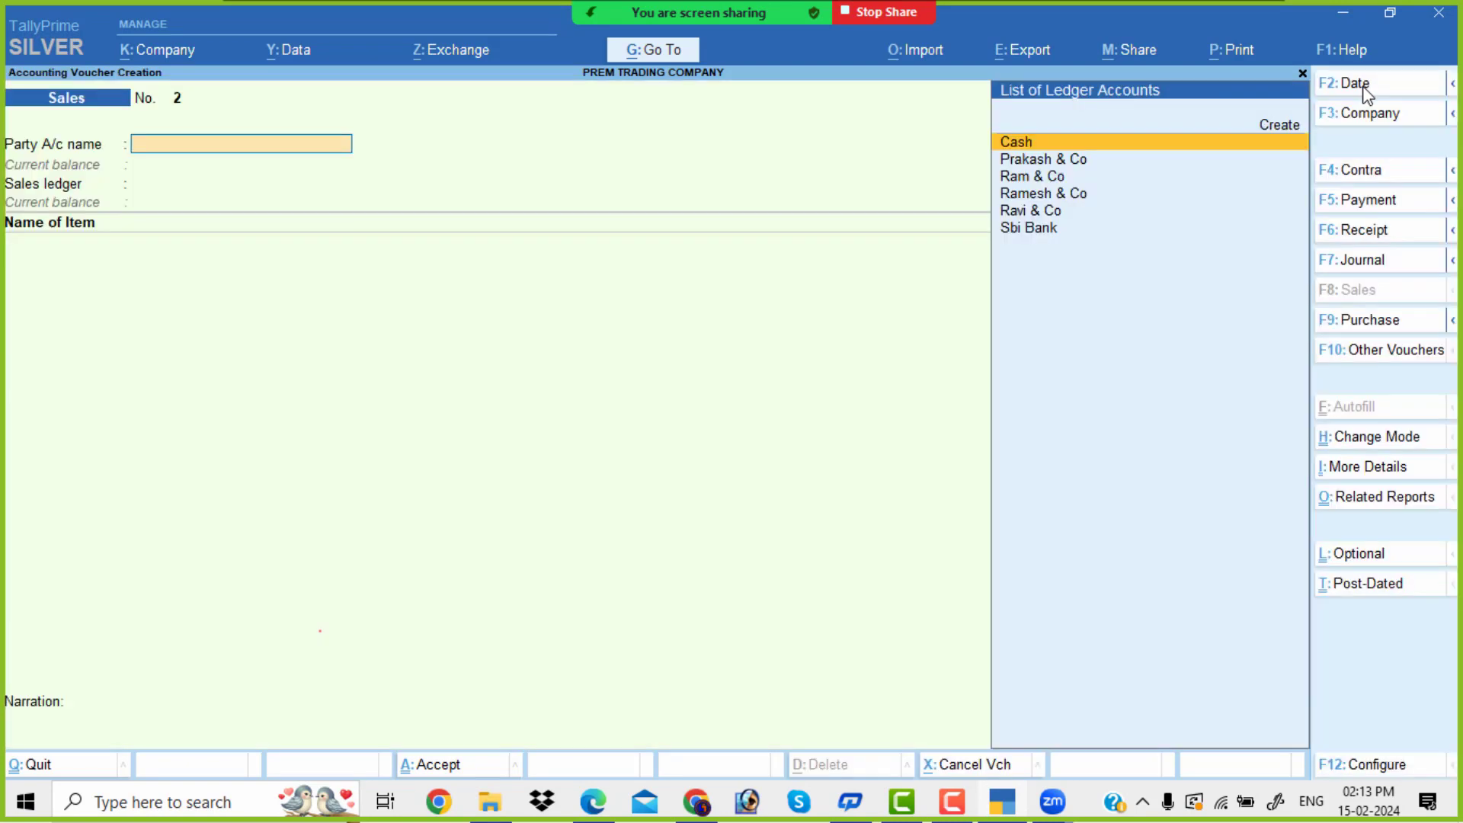
Choose Ravi & Co as the party of the sales voucher, leaving the dispatch details blank and the buyer details unchanged.
{"action": "type", "text": "Rav"}
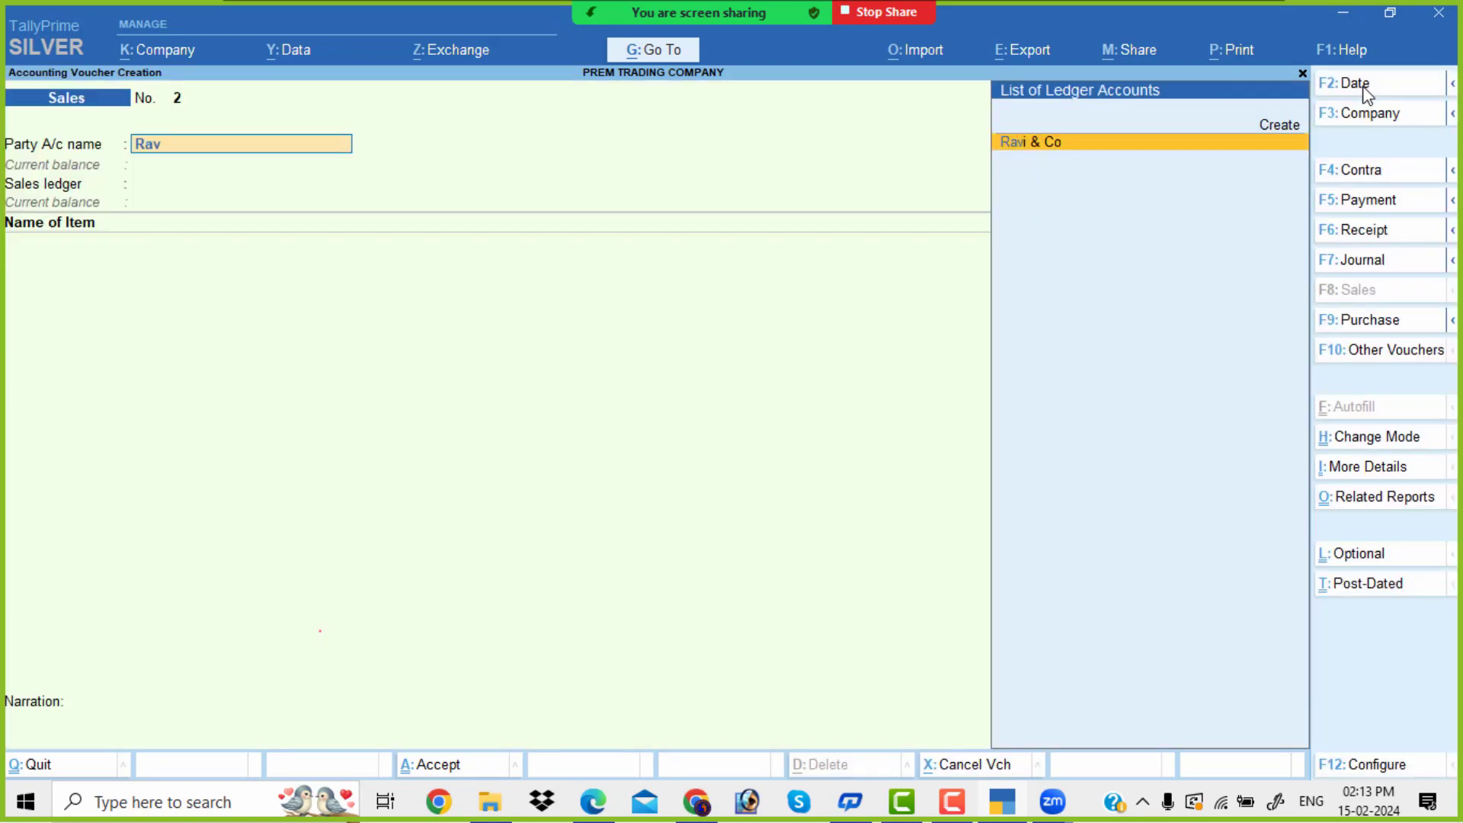
{"action": "key", "text": "Return"}
{"action": "key", "text": "Return"}
{"action": "key", "text": "Return"}
{"action": "key", "text": "Return"}
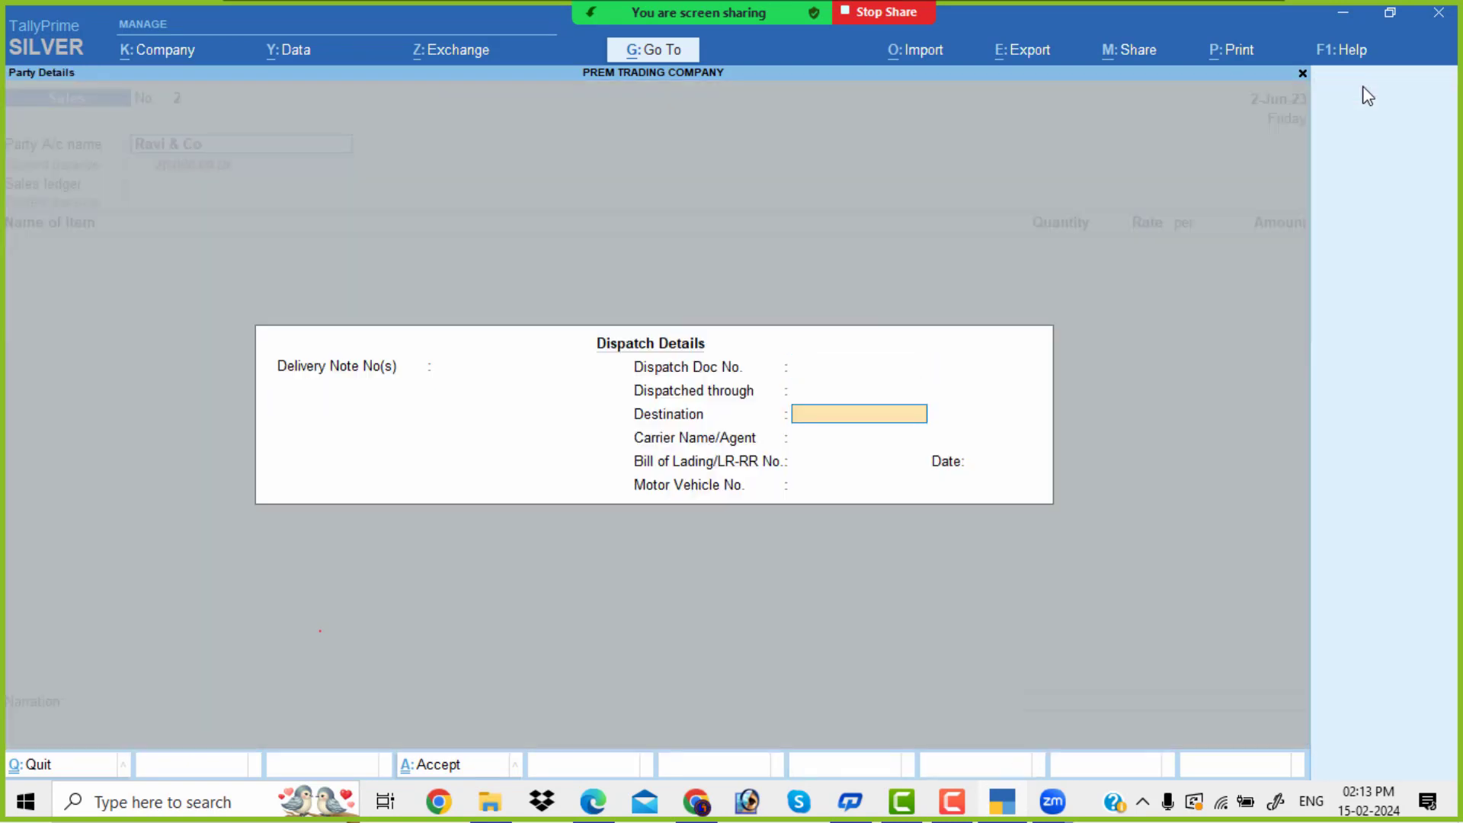
{"action": "key", "text": "Return"}
{"action": "key", "text": "Return"}
{"action": "key", "text": "Return"}
{"action": "key", "text": "Return"}
{"action": "key", "text": "Return"}
{"action": "key", "text": "Return"}
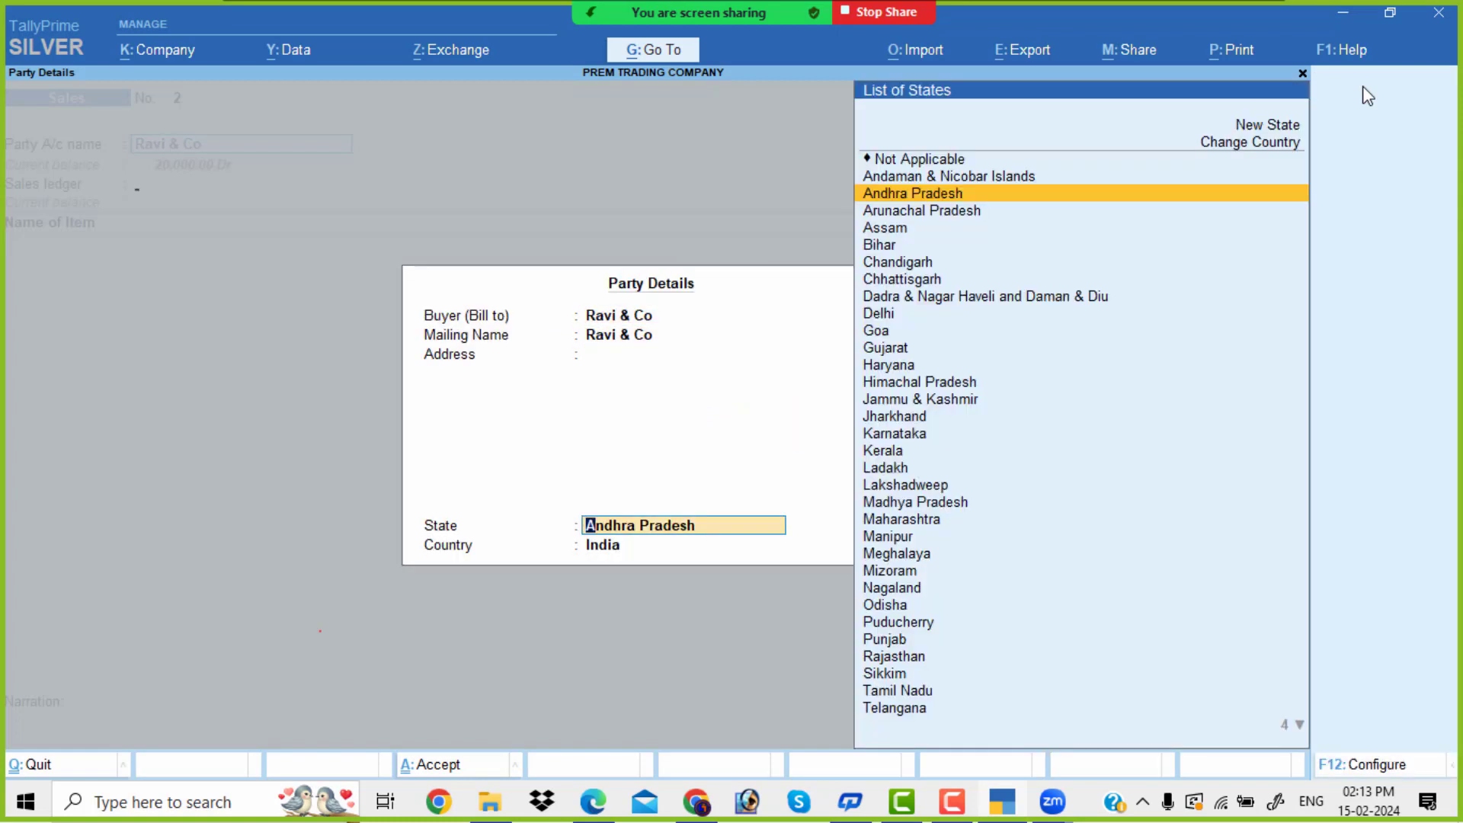
Accept the Ravi & Co party details and add 35 nos of Ceiling Fan at 1,000 under the Sales ledger.
{"action": "key", "text": "Return"}
{"action": "key", "text": "Return"}
{"action": "key", "text": "Return"}
{"action": "key", "text": "Return"}
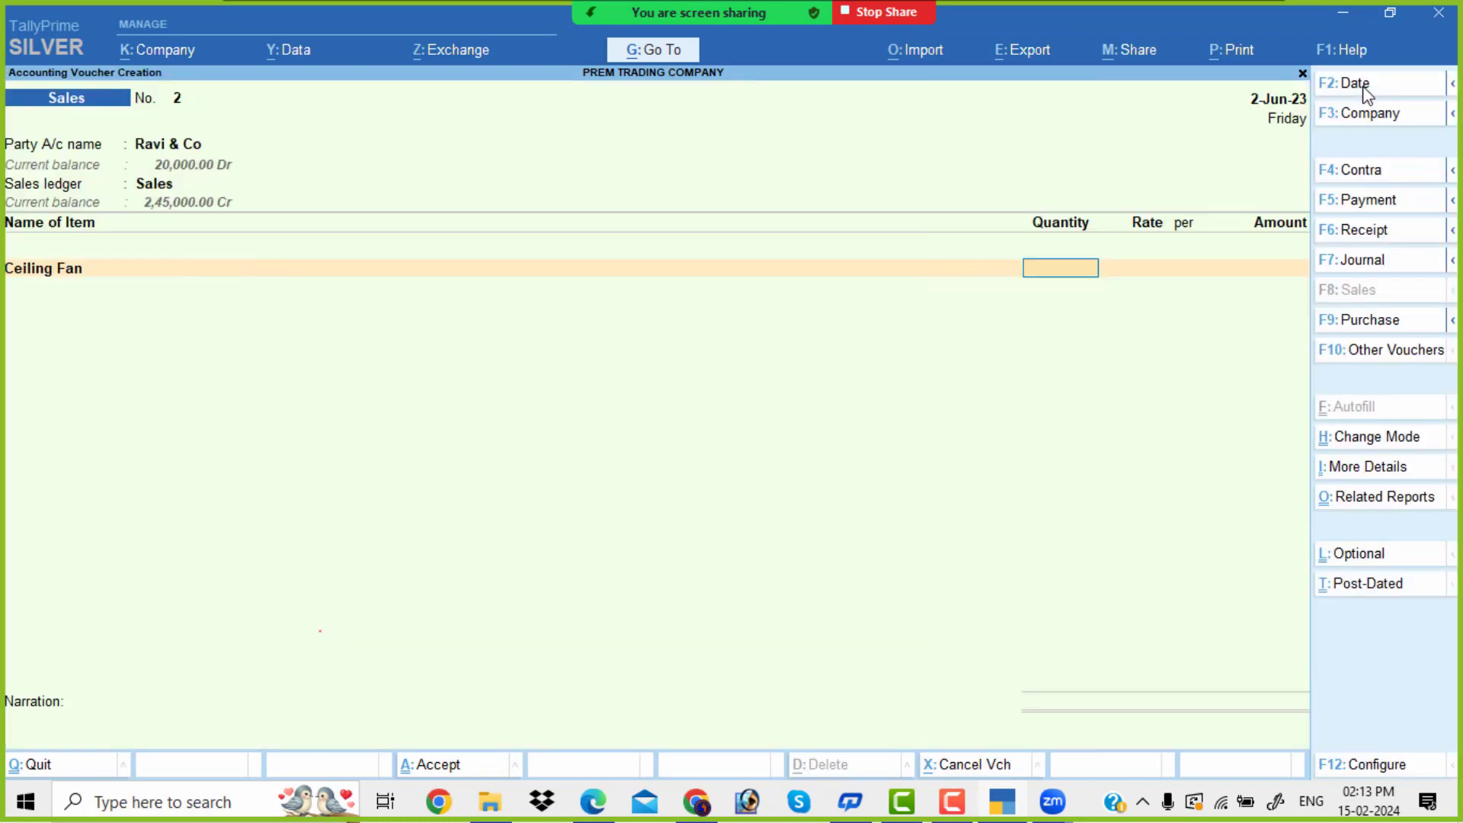
{"action": "type", "text": "35"}
{"action": "key", "text": "Return"}
{"action": "key", "text": "Return"}
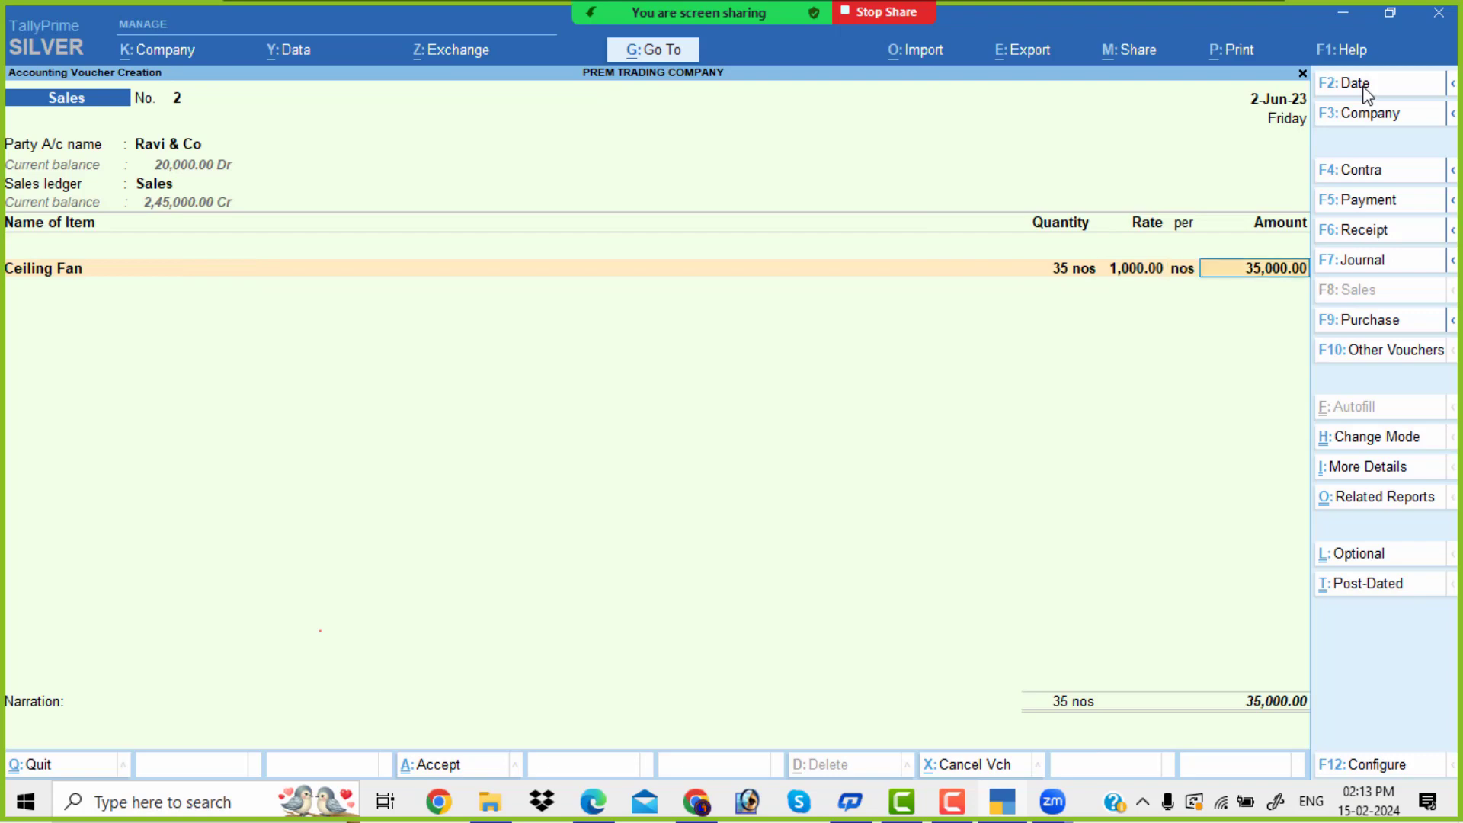
{"action": "key", "text": "Return"}
Add 35 nos of Table Fan at a rate of 1,500 to the Ravi & Co sales voucher.
{"action": "type", "text": "T"}
{"action": "key", "text": "Return"}
{"action": "type", "text": "35"}
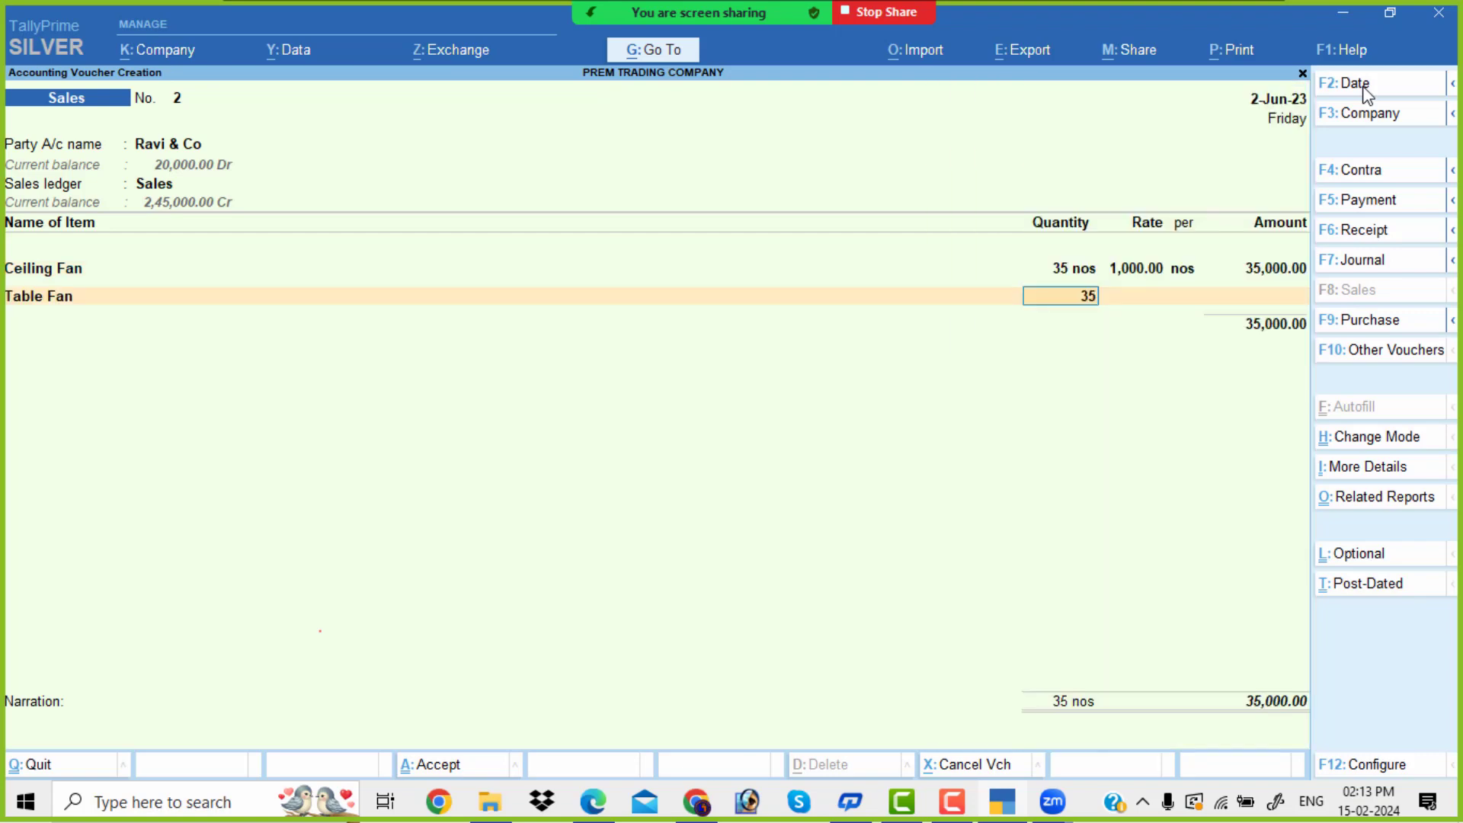
{"action": "key", "text": "Return"}
{"action": "key", "text": "Return"}
{"action": "key", "text": "Return"}
{"action": "key", "text": "Return"}
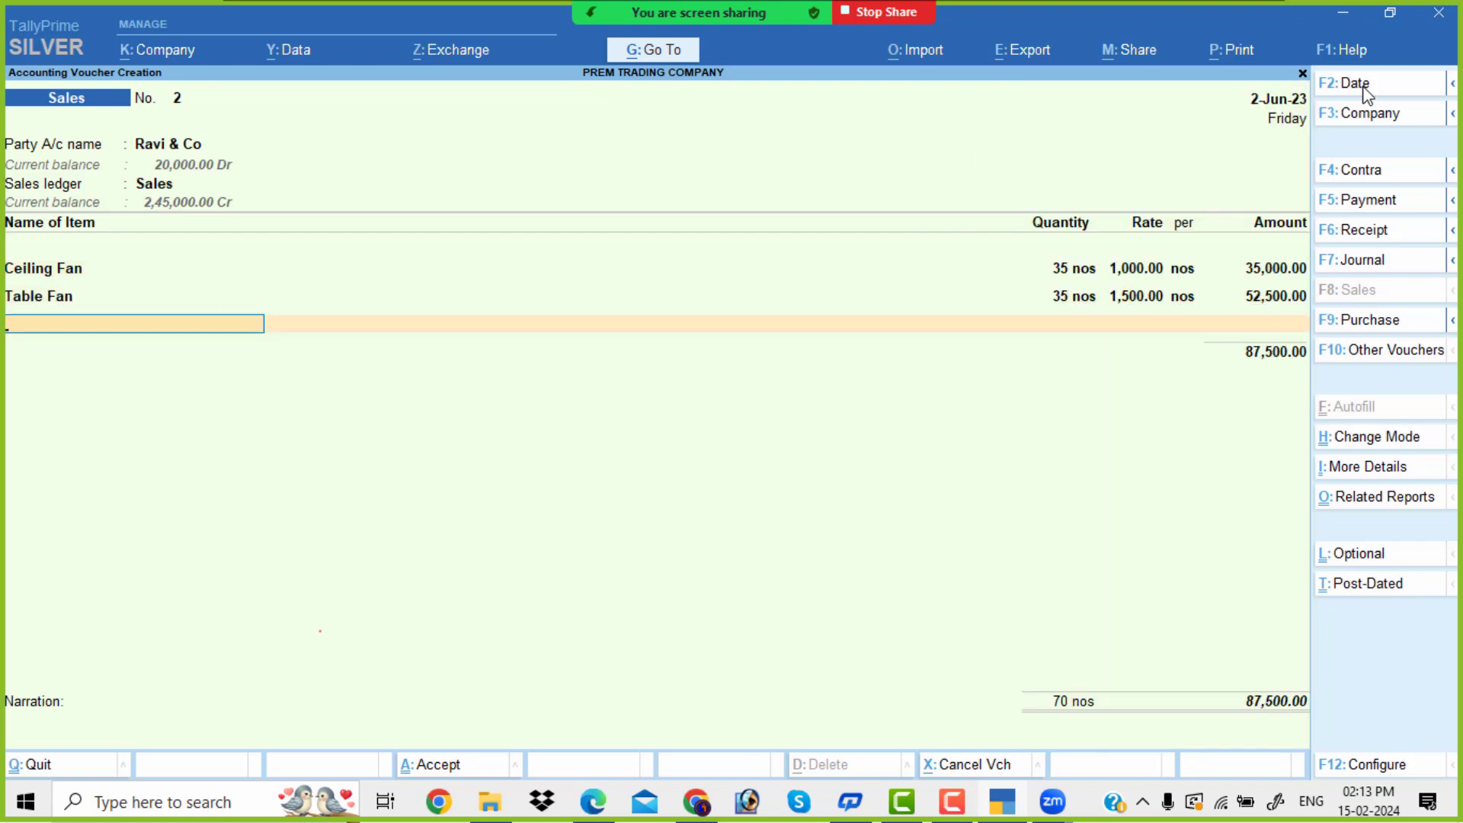
Add 35 nos of Mixies at a rate of 2,000 to the Ravi & Co sales voucher.
{"action": "type", "text": "Mi"}
{"action": "key", "text": "Return"}
{"action": "type", "text": "35"}
{"action": "key", "text": "Return"}
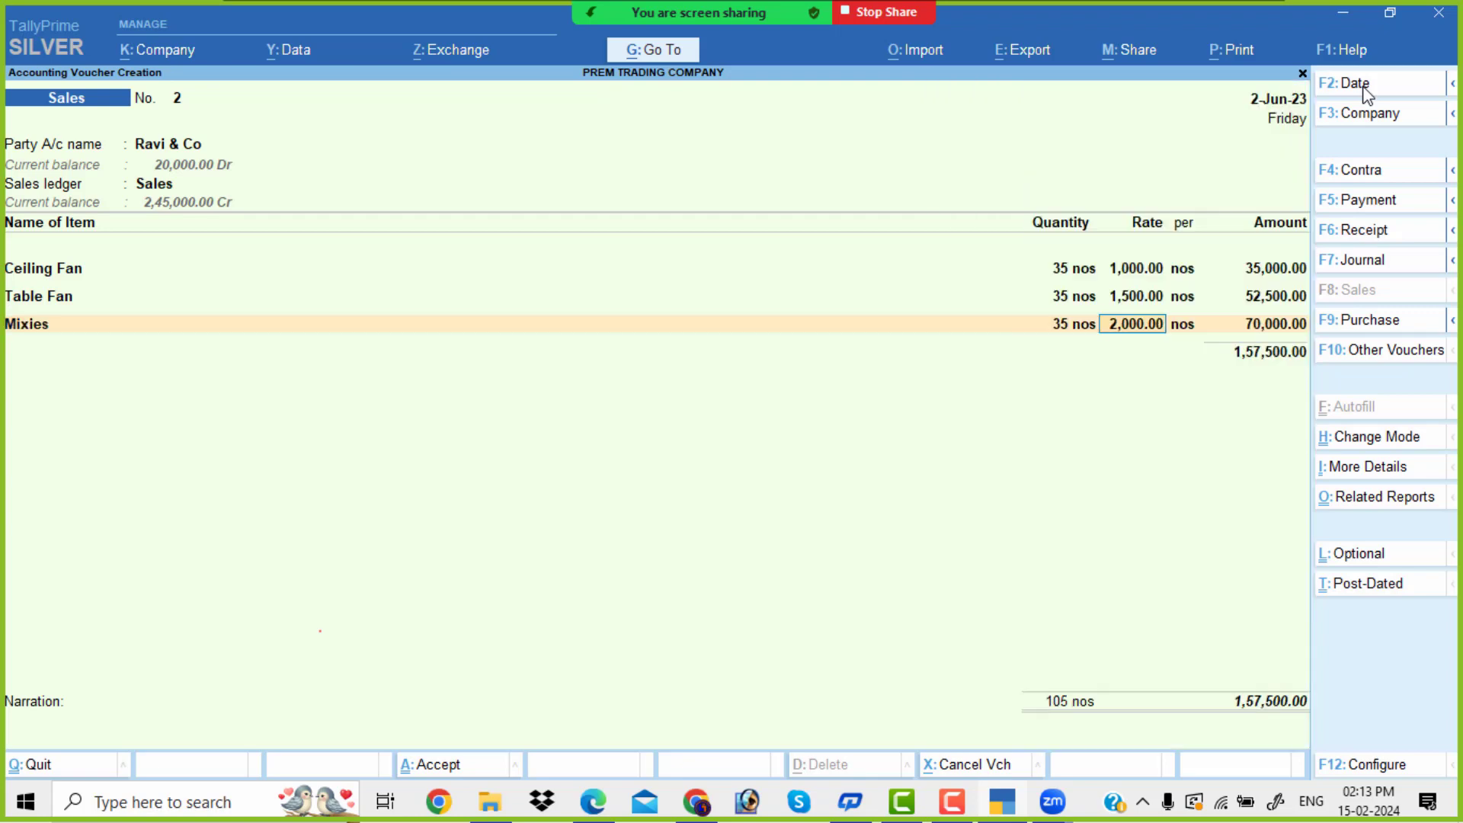
{"action": "key", "text": "Return"}
{"action": "key", "text": "Return"}
Add 35 nos of Grinders at a rate of 2,500 to the Ravi & Co sales voucher.
{"action": "type", "text": "gr"}
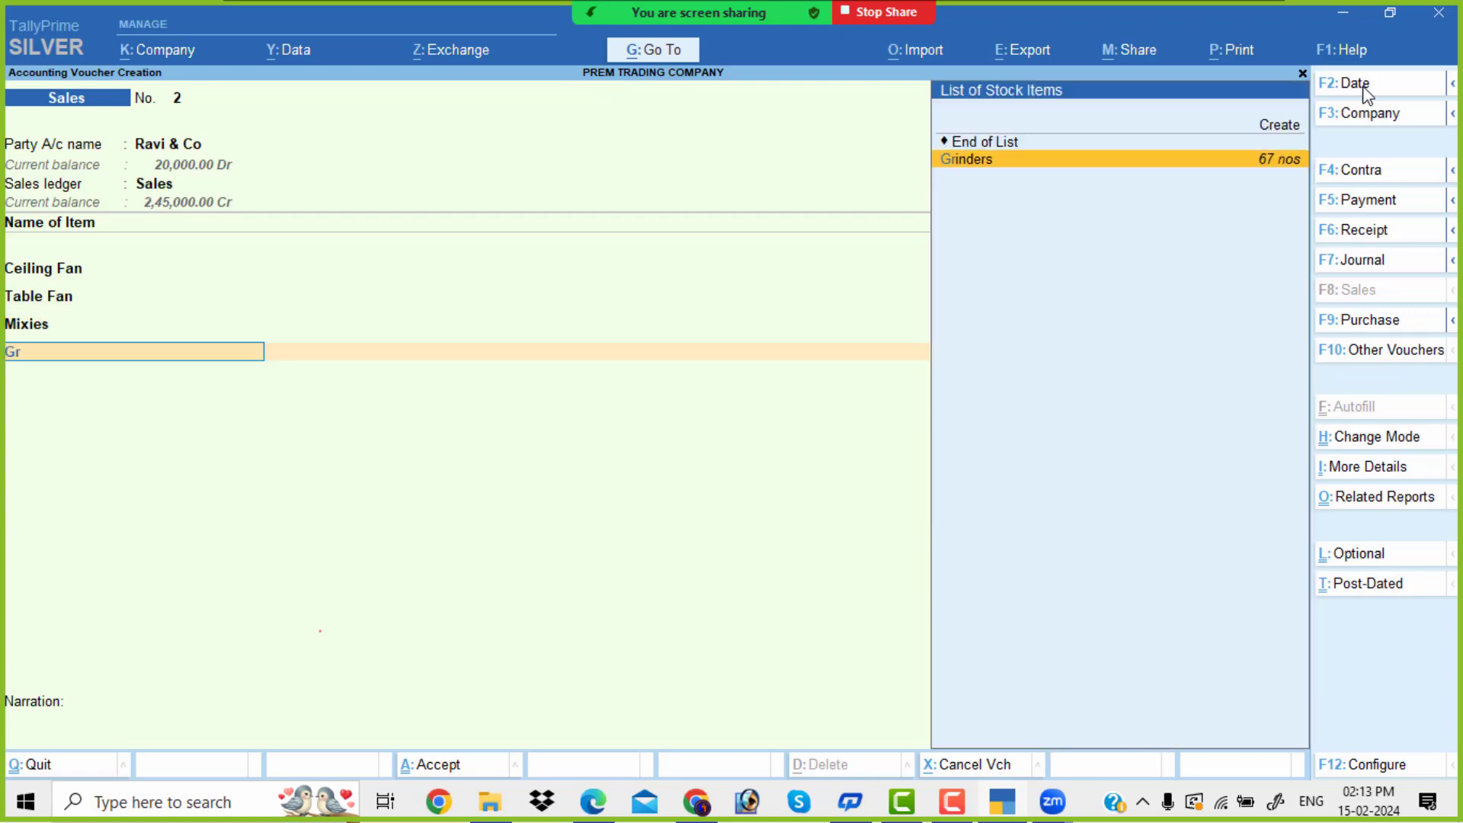
{"action": "key", "text": "Return"}
{"action": "type", "text": "35"}
{"action": "key", "text": "Return"}
{"action": "key", "text": "Return"}
{"action": "key", "text": "Return"}
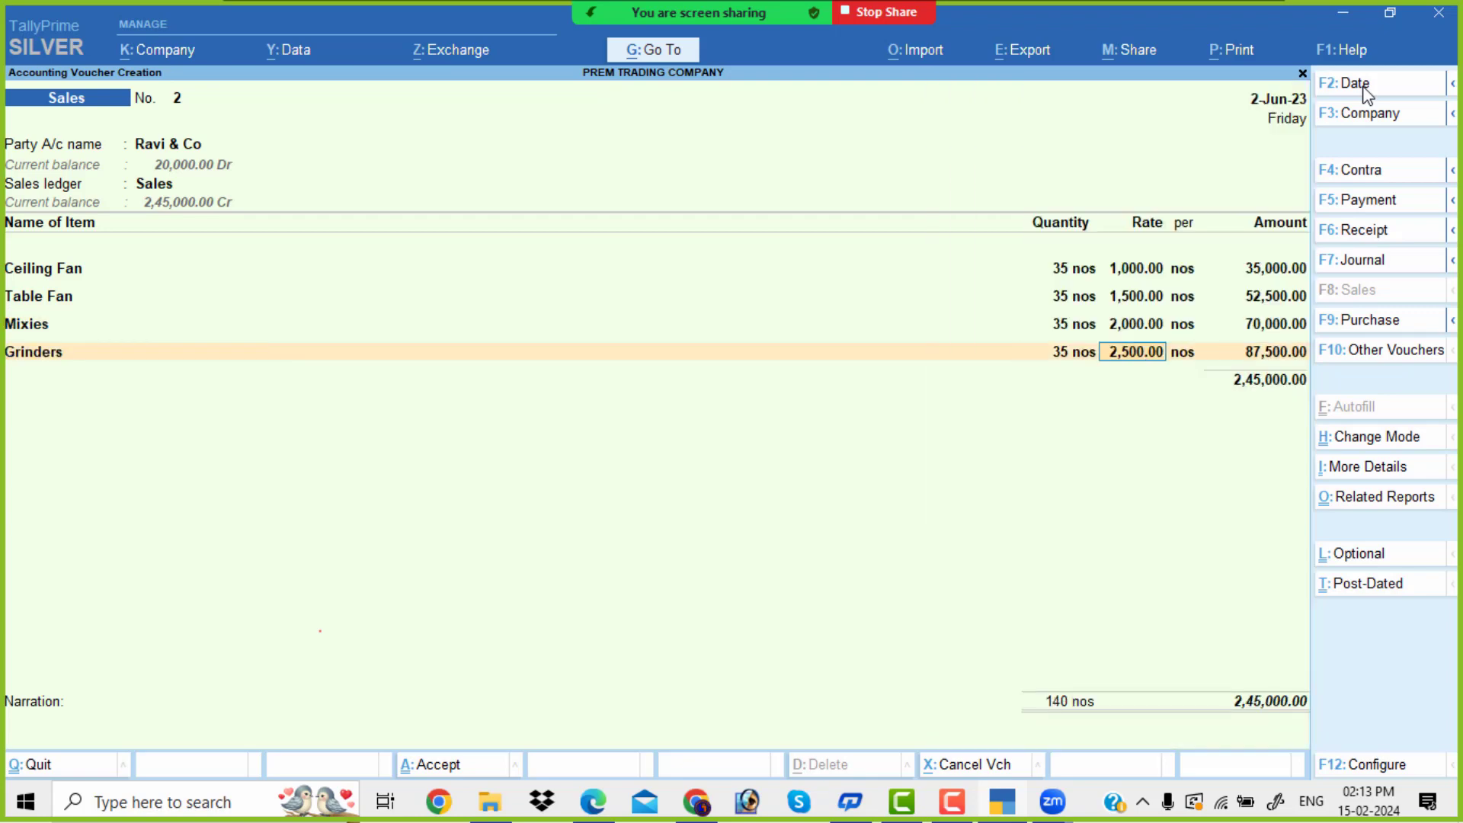
{"action": "key", "text": "Return"}
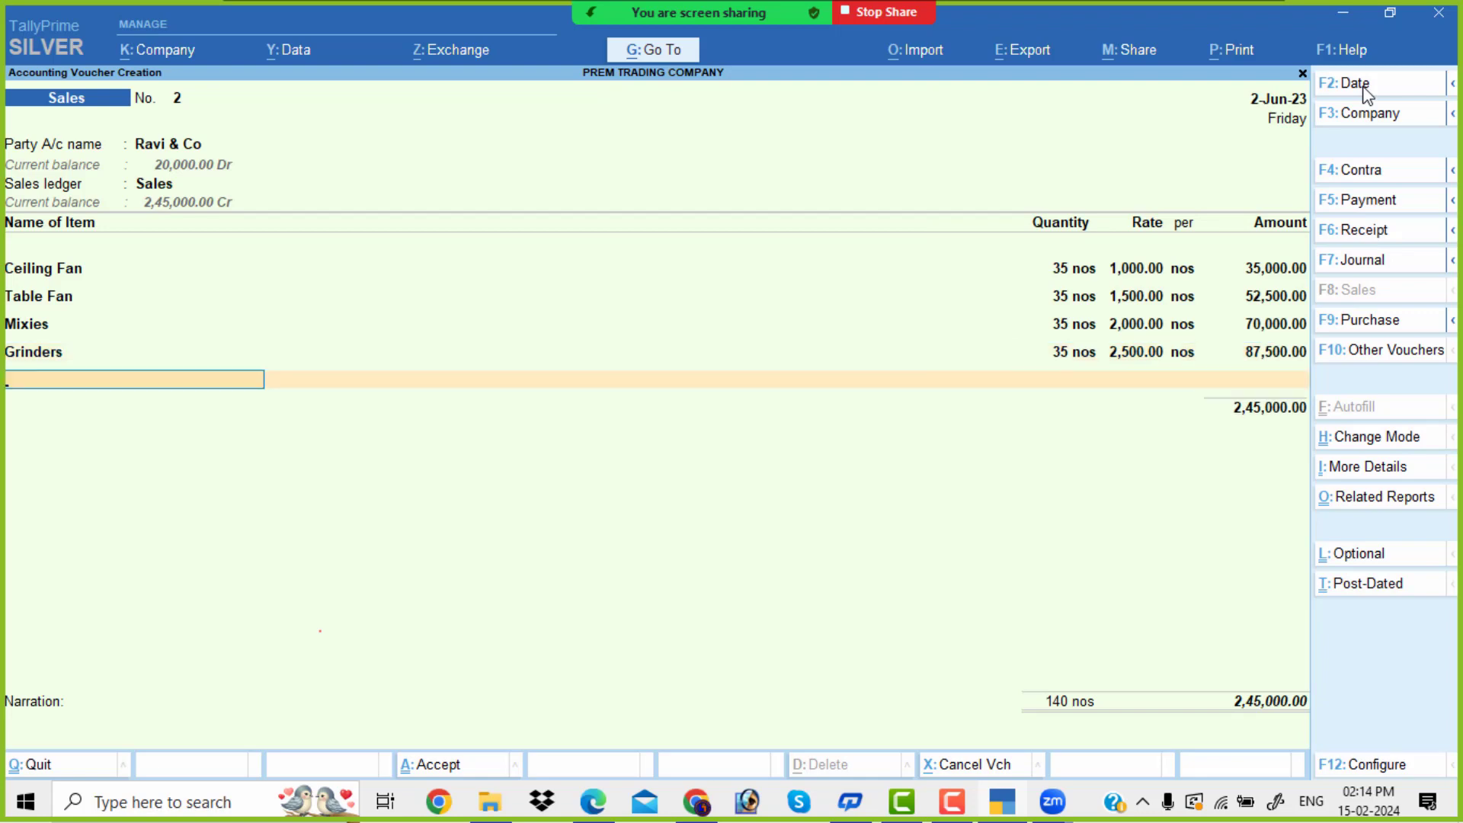
End the item list, add the Tax ledger at 4 %, and save the sales voucher with an empty narration.
{"action": "key", "text": "Return"}
{"action": "type", "text": "Tax"}
{"action": "key", "text": "Return"}
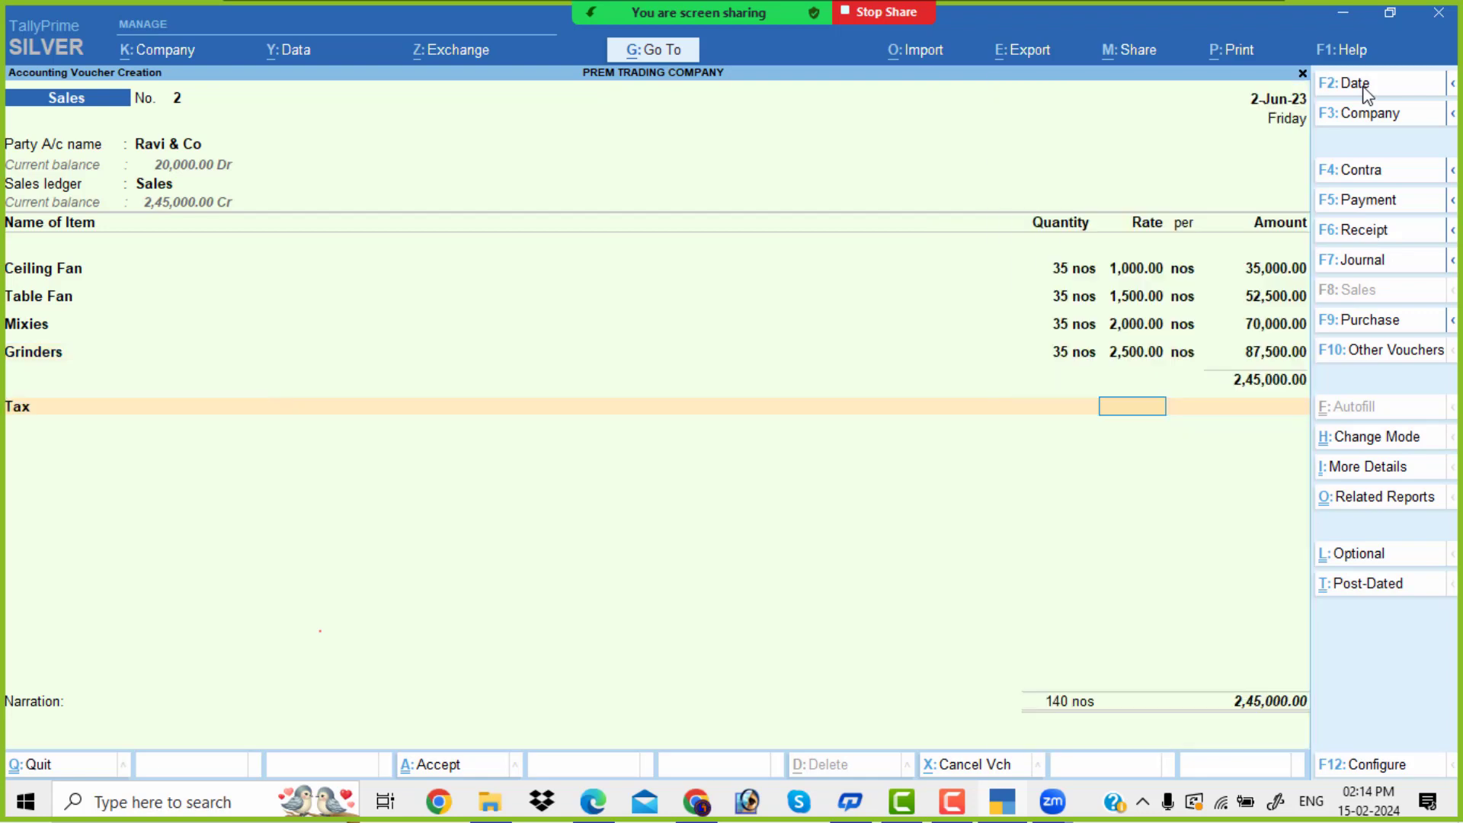
{"action": "key", "text": "Return"}
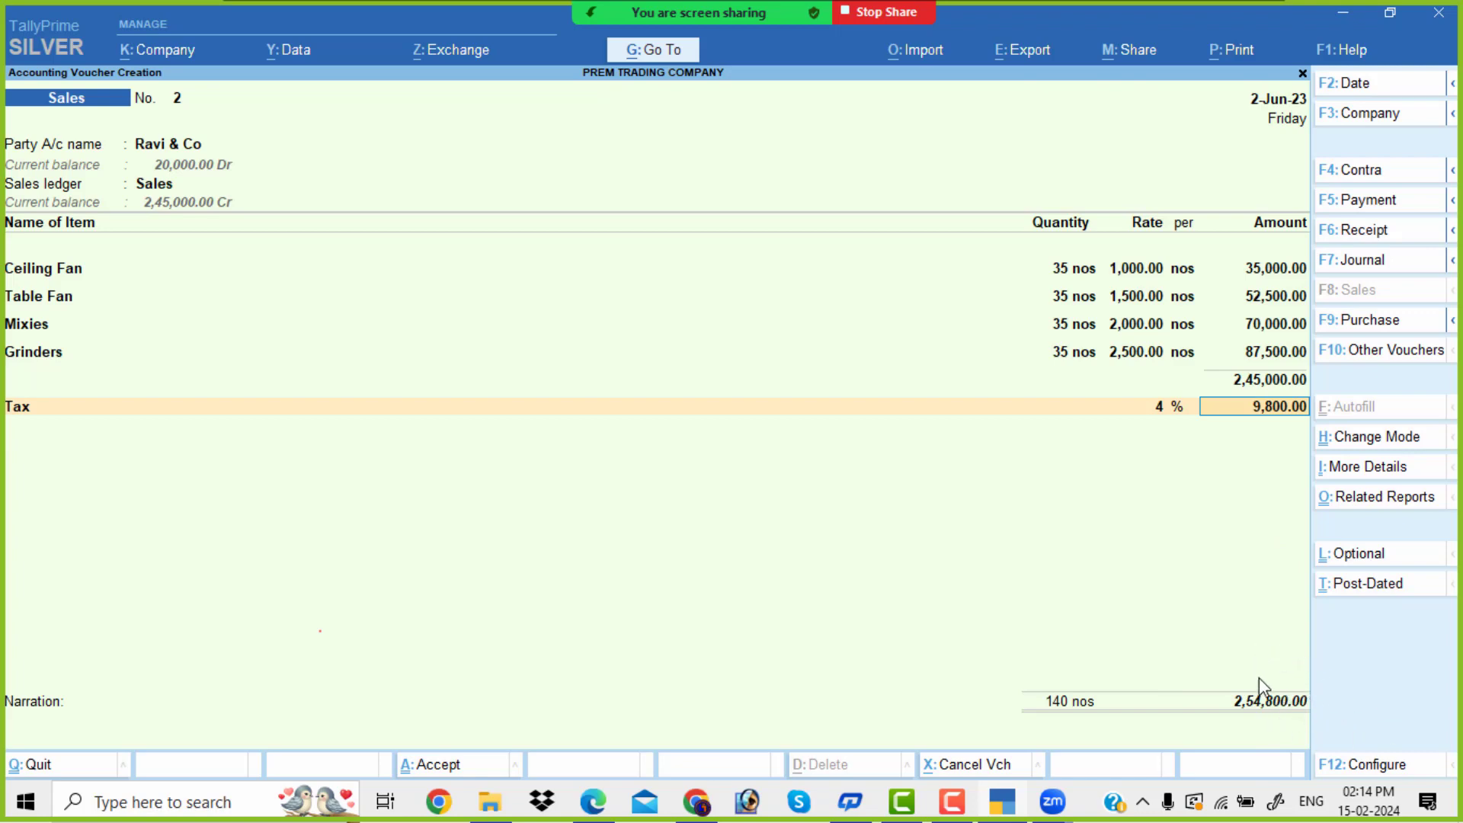
{"action": "key", "text": "Return"}
{"action": "key", "text": "Return"}
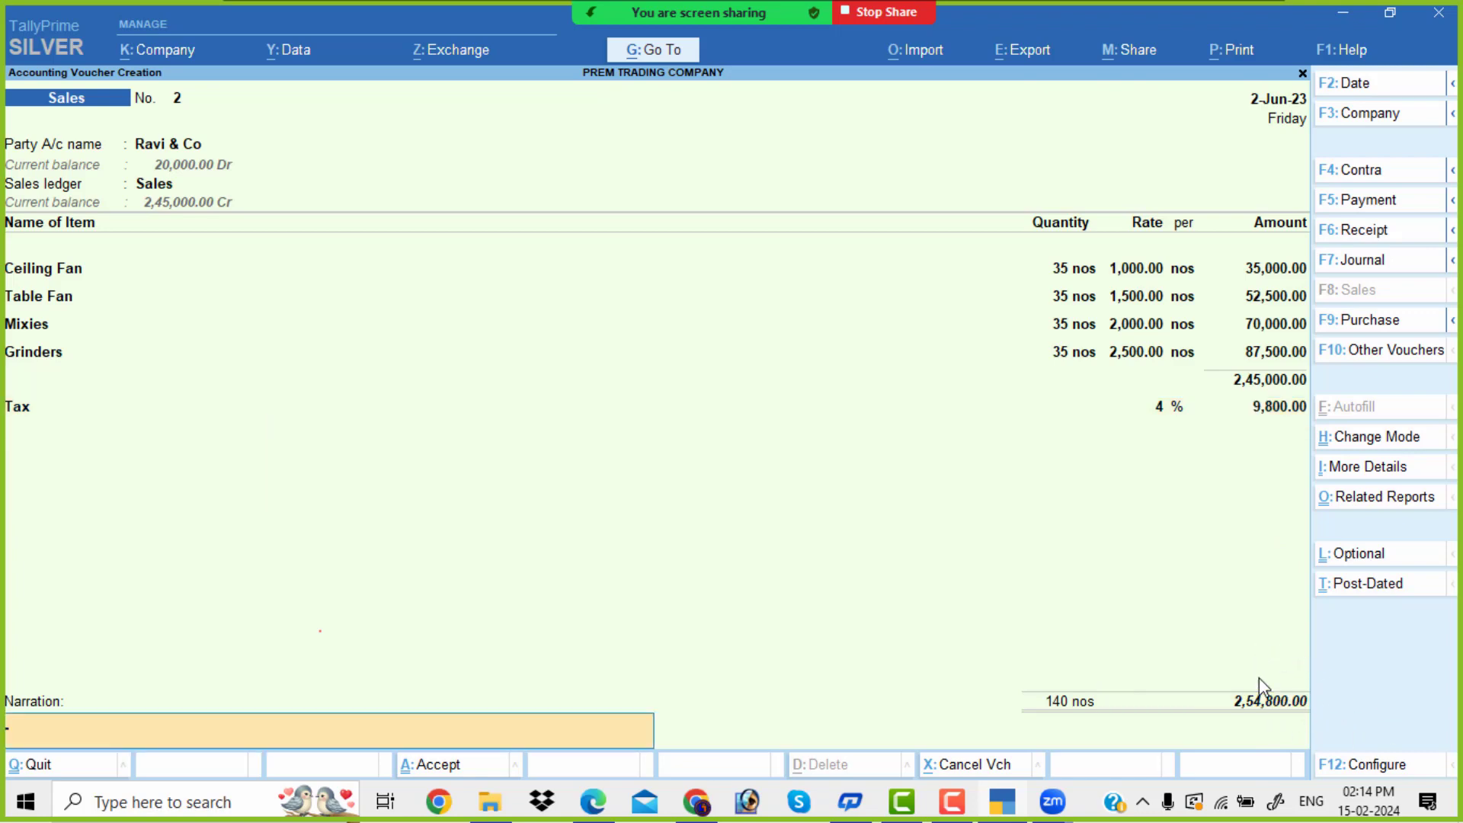
{"action": "key", "text": "Return"}
{"action": "key", "text": "Return"}
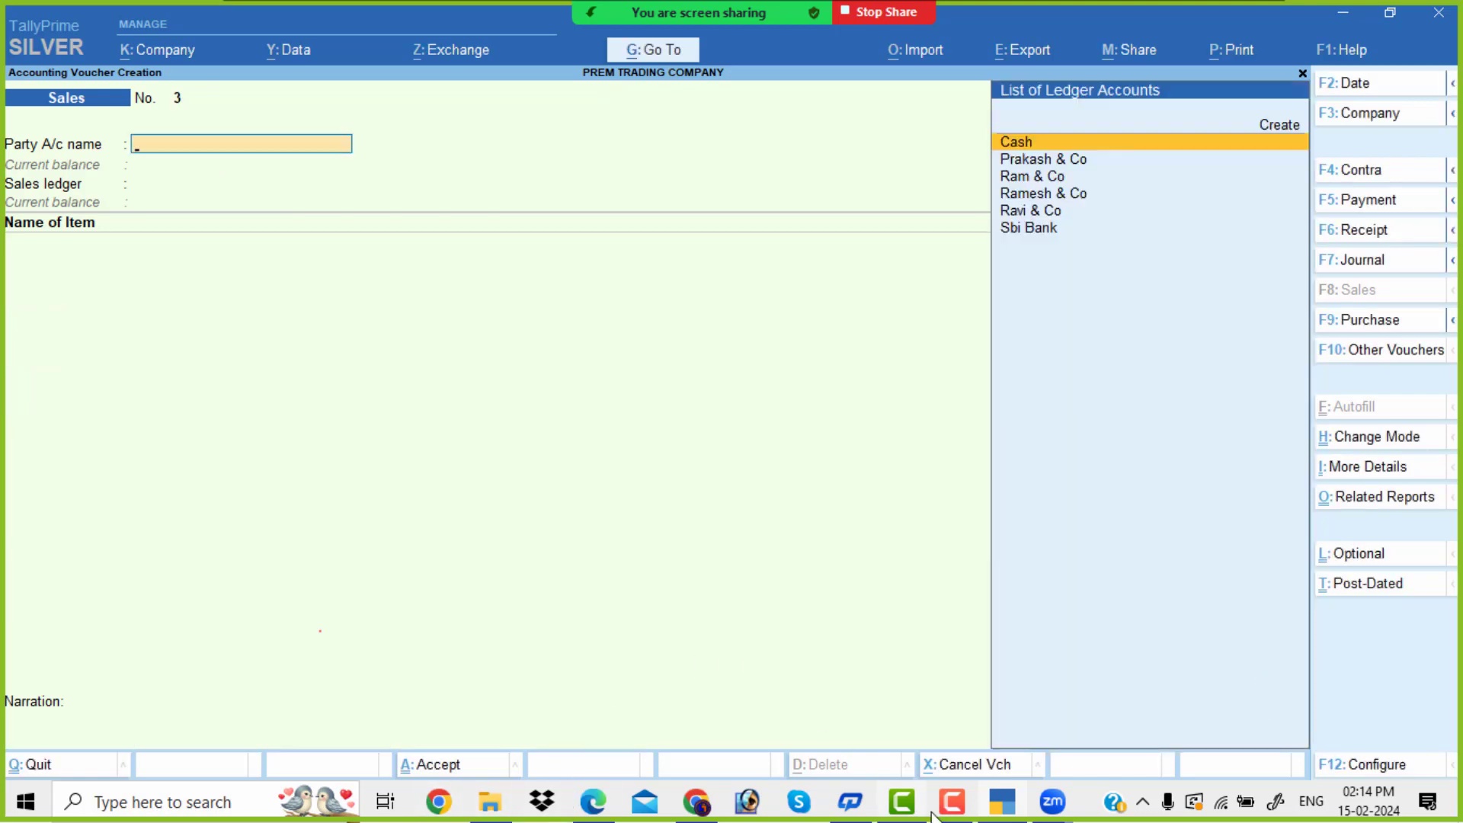
Switch to the exercise PDF in the browser and read the details of transaction 5, the cash sales.
{"action": "mouse_move", "coordinate": [997, 812]}
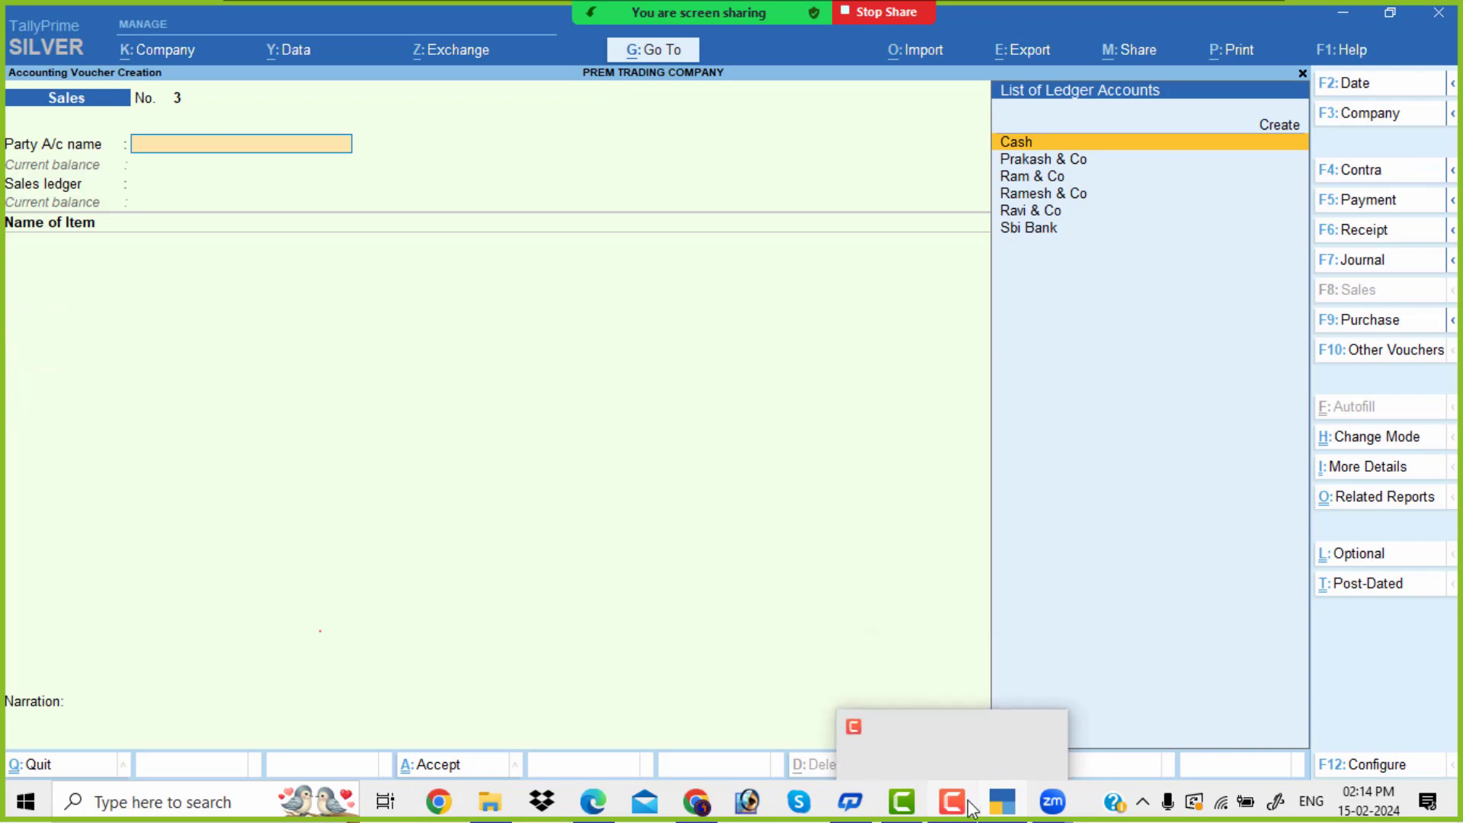
{"action": "left_click", "coordinate": [1000, 809]}
{"action": "scroll", "coordinate": [656, 621], "scroll_direction": "down", "scroll_amount": 5}
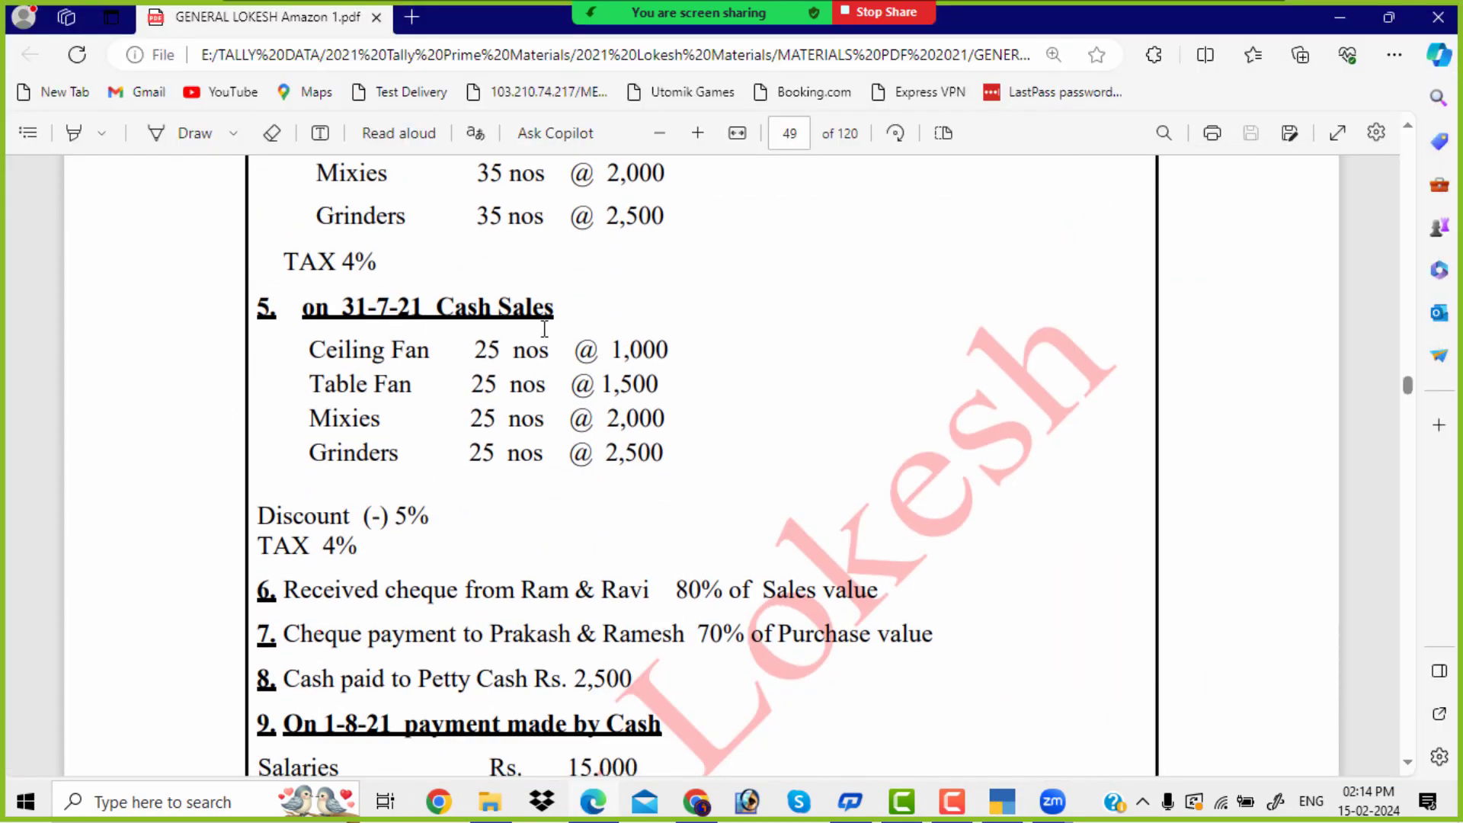
{"action": "key", "text": "alt+Tab"}
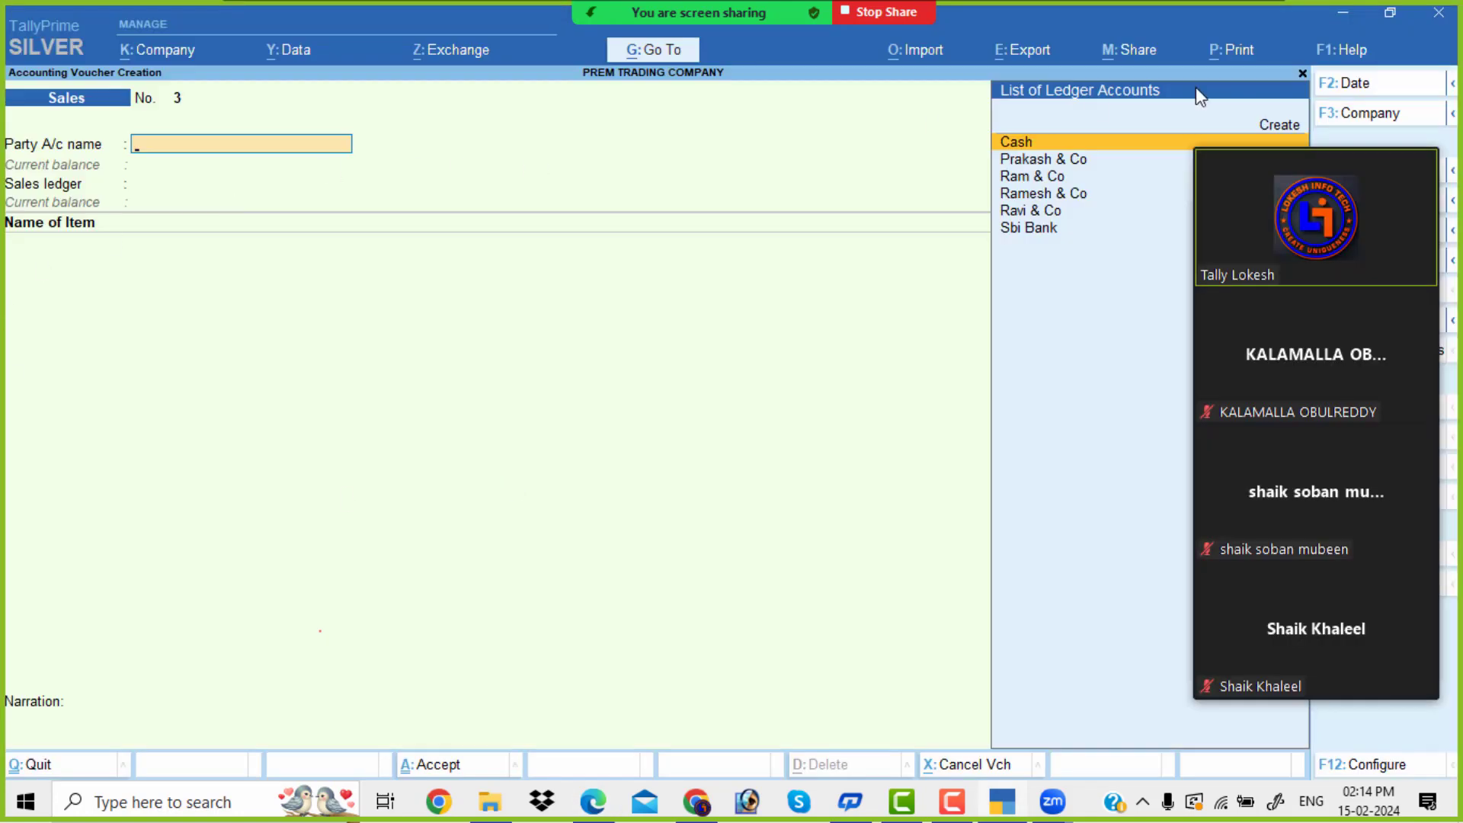
Admit the waiting meeting participant and set the date of the new sales voucher to 31-7.
{"action": "left_click", "coordinate": [1355, 82]}
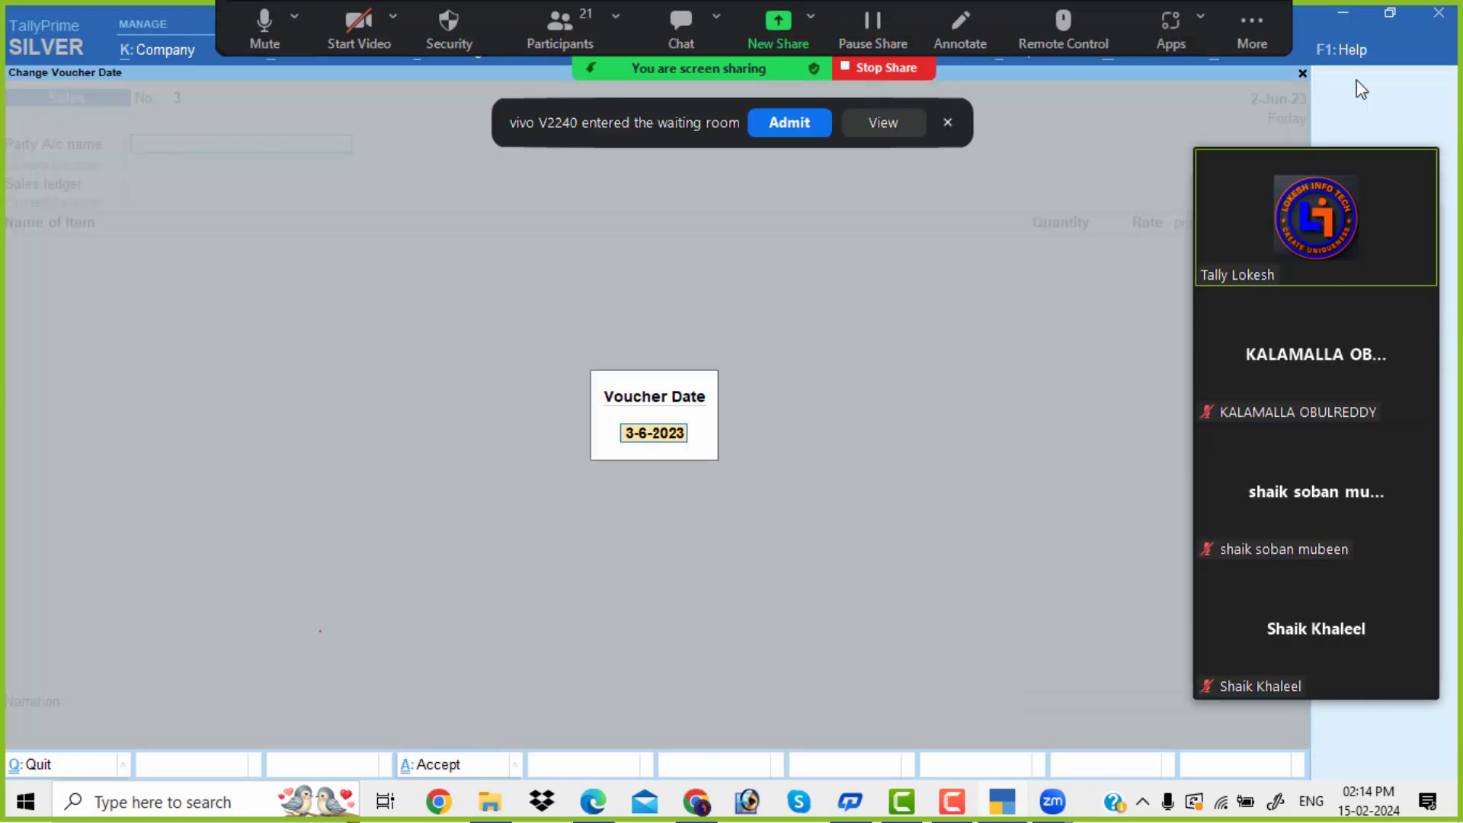
{"action": "left_click", "coordinate": [798, 122]}
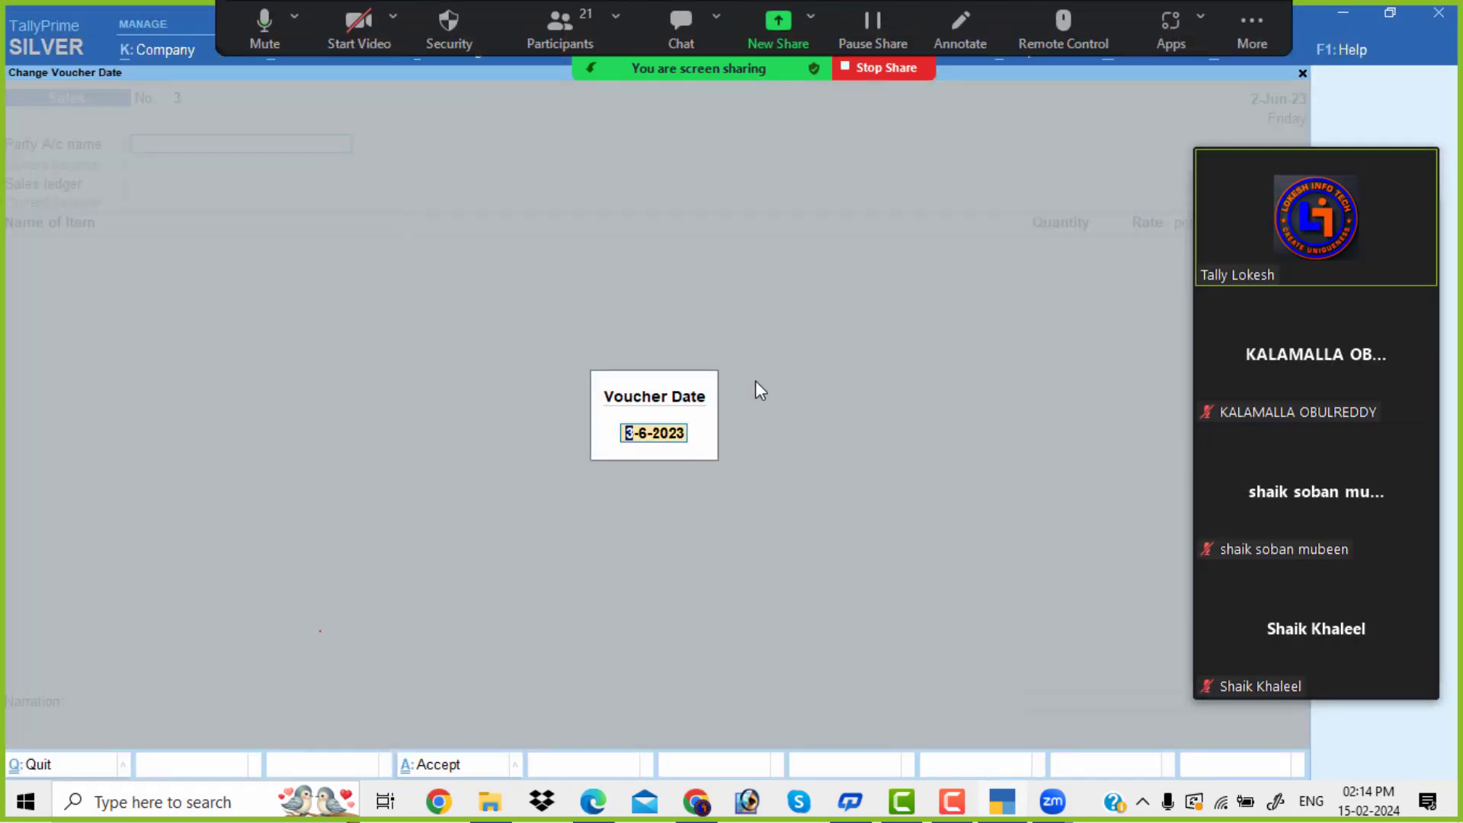
{"action": "type", "text": "31-7"}
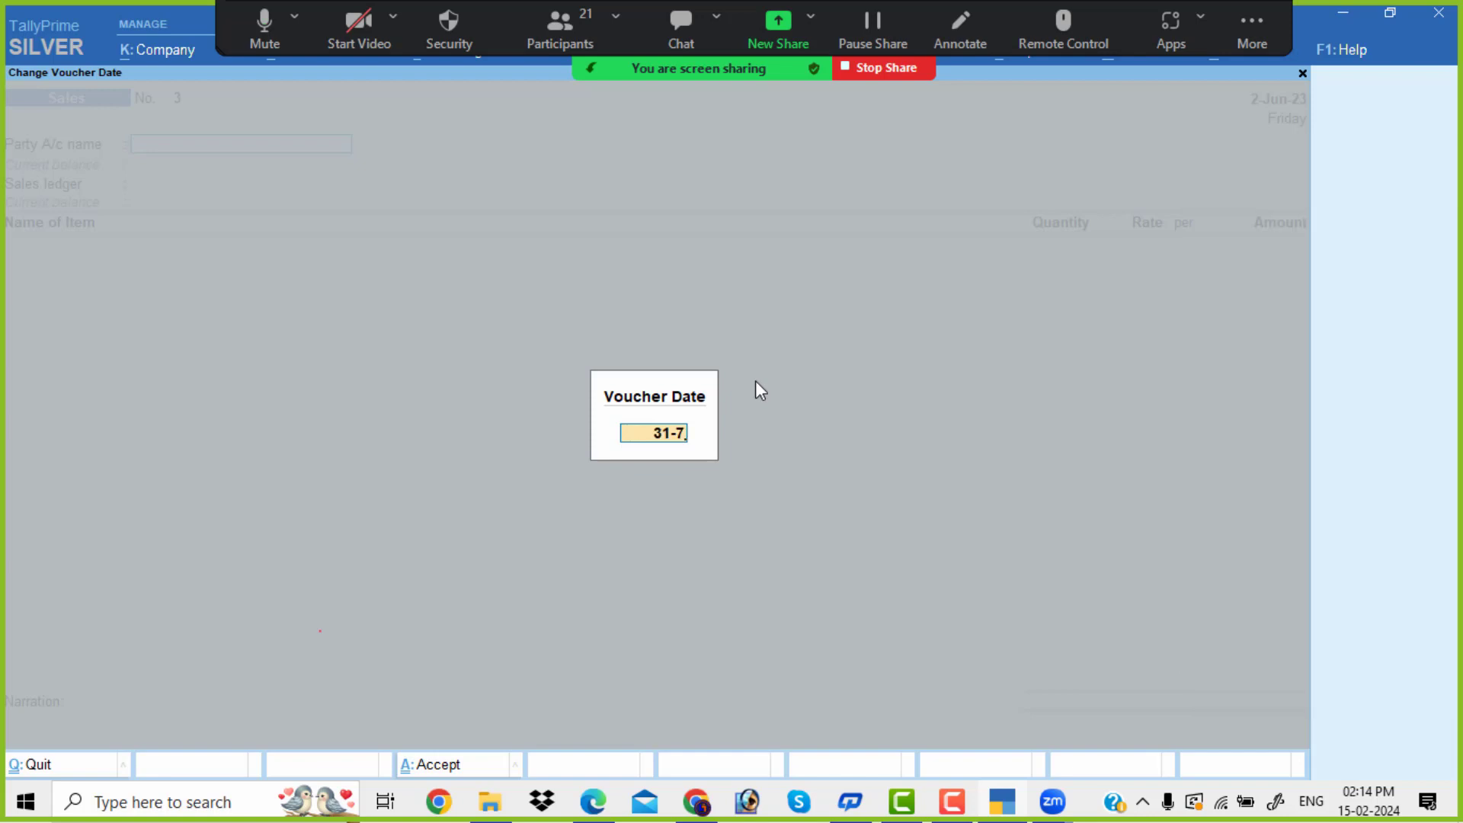
{"action": "key", "text": "Return"}
Select Cash as the party, leave the dispatch and party details at their defaults, and use Sales as the sales ledger.
{"action": "key", "text": "Return"}
{"action": "key", "text": "Return"}
{"action": "key", "text": "Return"}
{"action": "key", "text": "Return"}
{"action": "key", "text": "Return"}
{"action": "key", "text": "Return"}
{"action": "key", "text": "Return"}
{"action": "key", "text": "Return"}
{"action": "key", "text": "Return"}
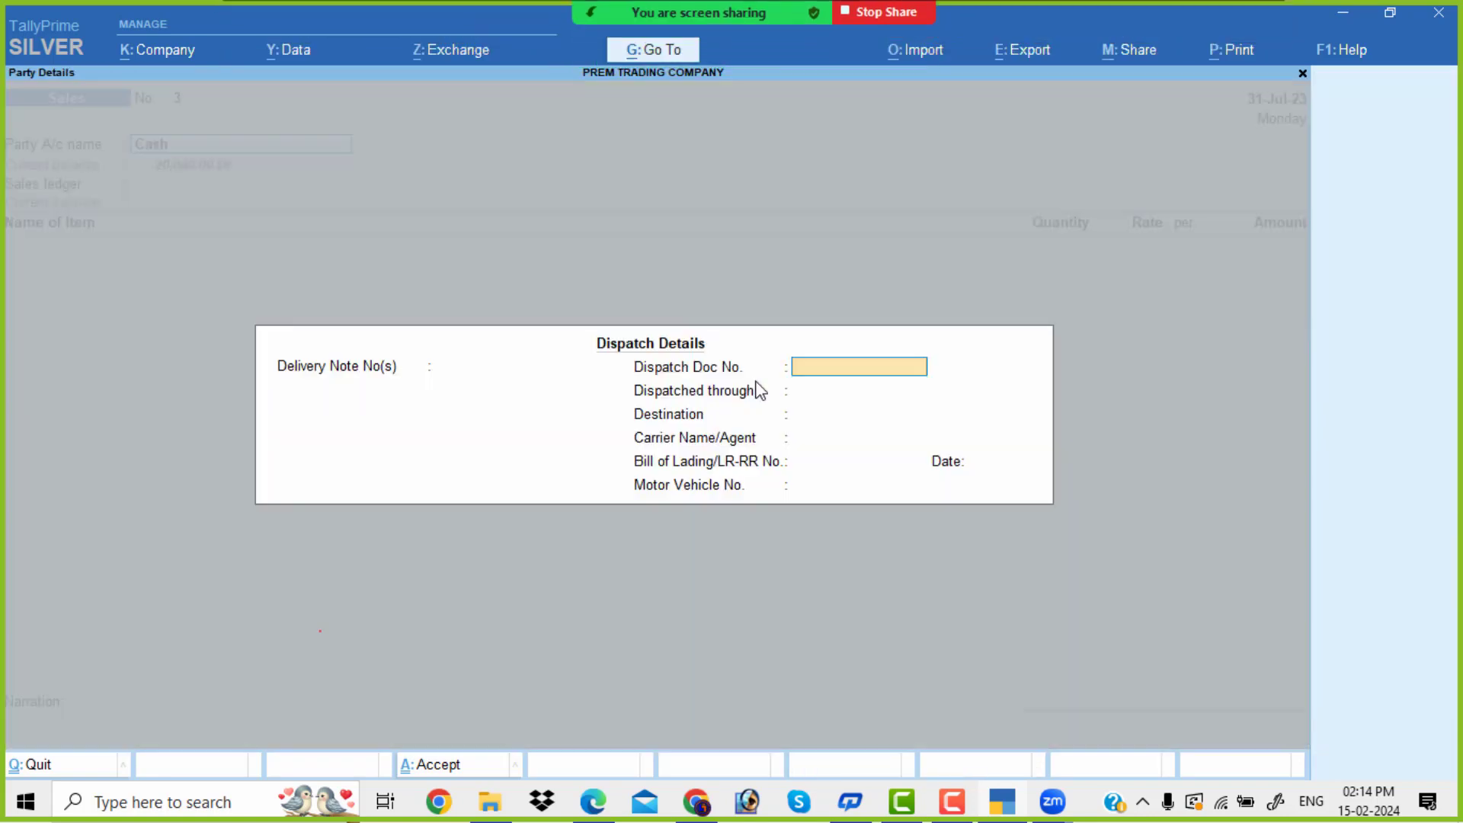
{"action": "key", "text": "Return"}
{"action": "key", "text": "Return"}
{"action": "key", "text": "Return"}
{"action": "key", "text": "Return"}
{"action": "key", "text": "Return"}
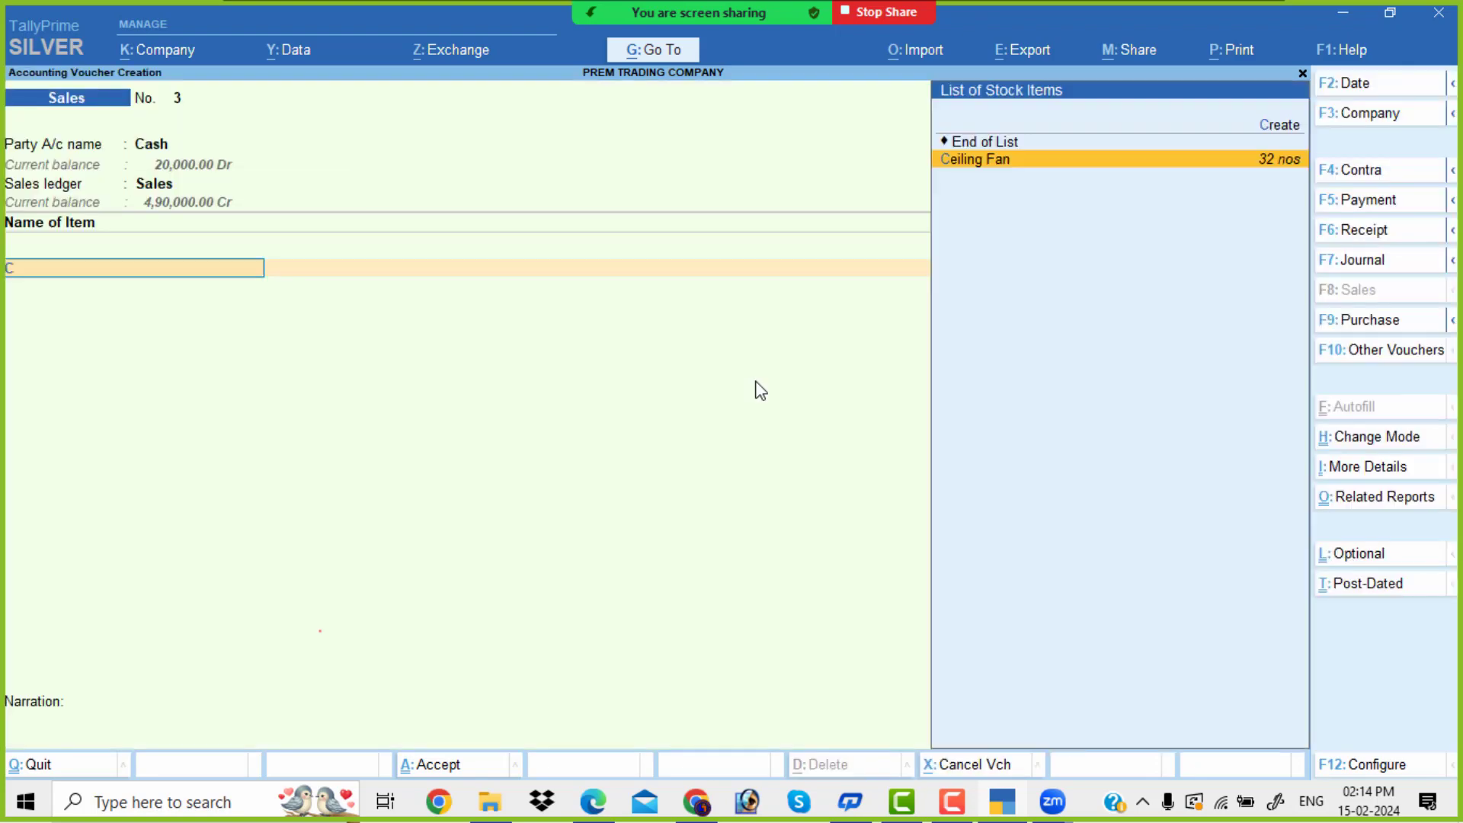
Add 25 nos of Ceiling Fan at 1,000 to the cash sales voucher, checking the quantity in the exercise PDF.
{"action": "key", "text": "Return"}
{"action": "key", "text": "alt+Tab"}
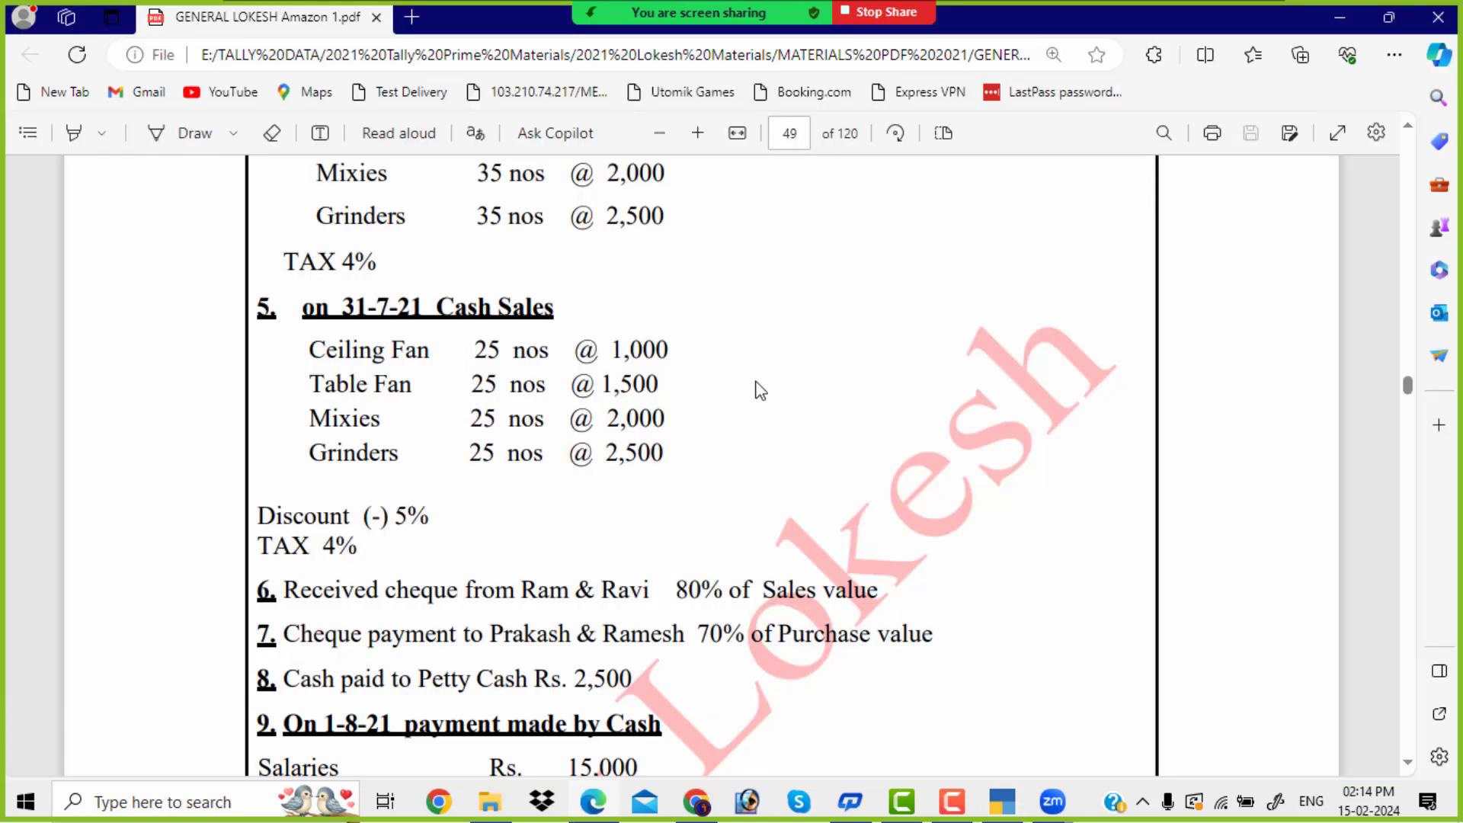
{"action": "key", "text": "alt+Tab"}
{"action": "type", "text": "25"}
{"action": "key", "text": "Return"}
{"action": "key", "text": "Return"}
{"action": "key", "text": "Return"}
{"action": "key", "text": "Return"}
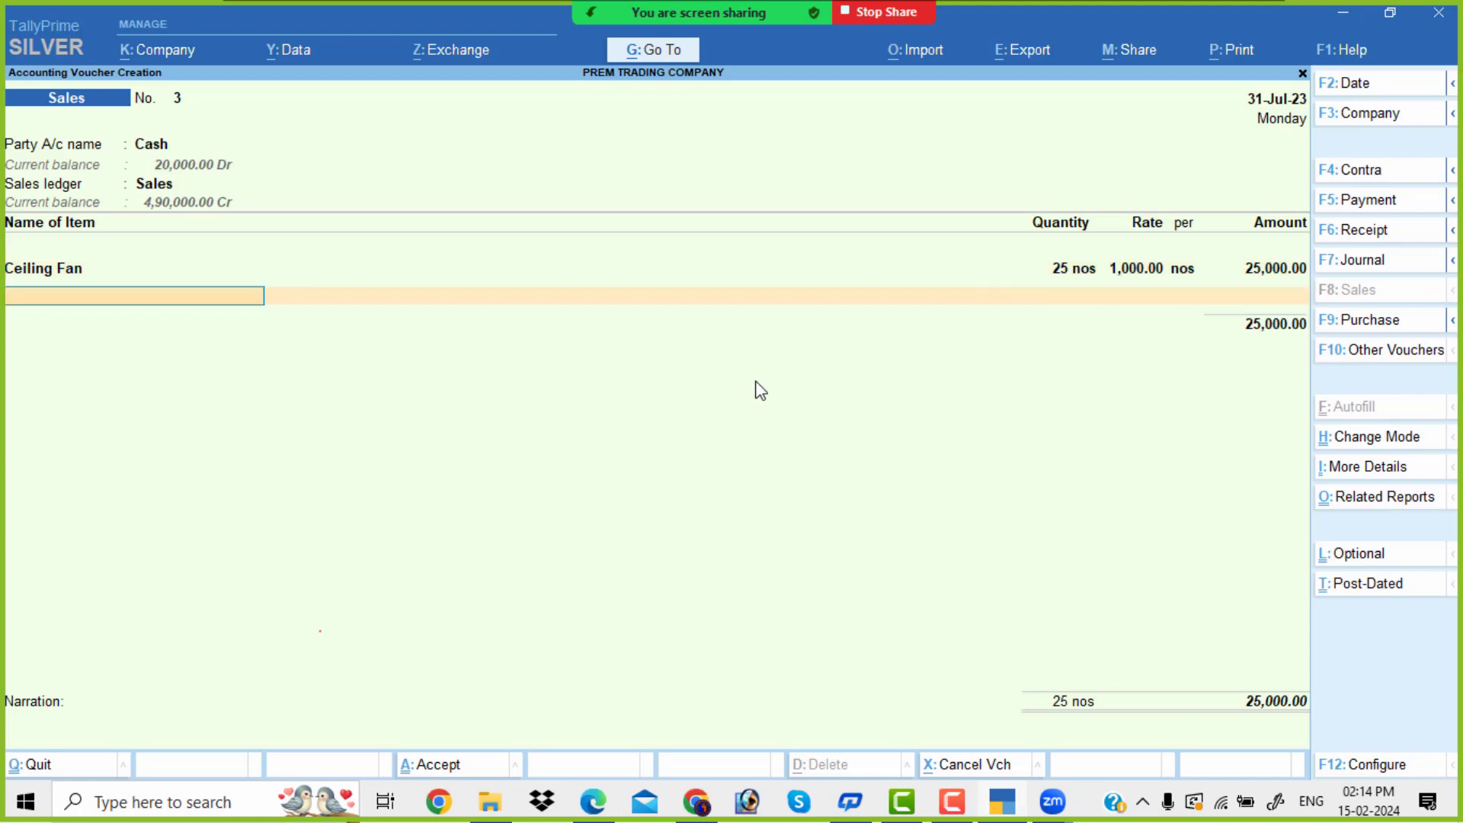
Add 25 nos of Table Fan at a rate of 1,500 to the cash sales voucher.
{"action": "type", "text": "t"}
{"action": "key", "text": "Return"}
{"action": "type", "text": "25"}
{"action": "key", "text": "Return"}
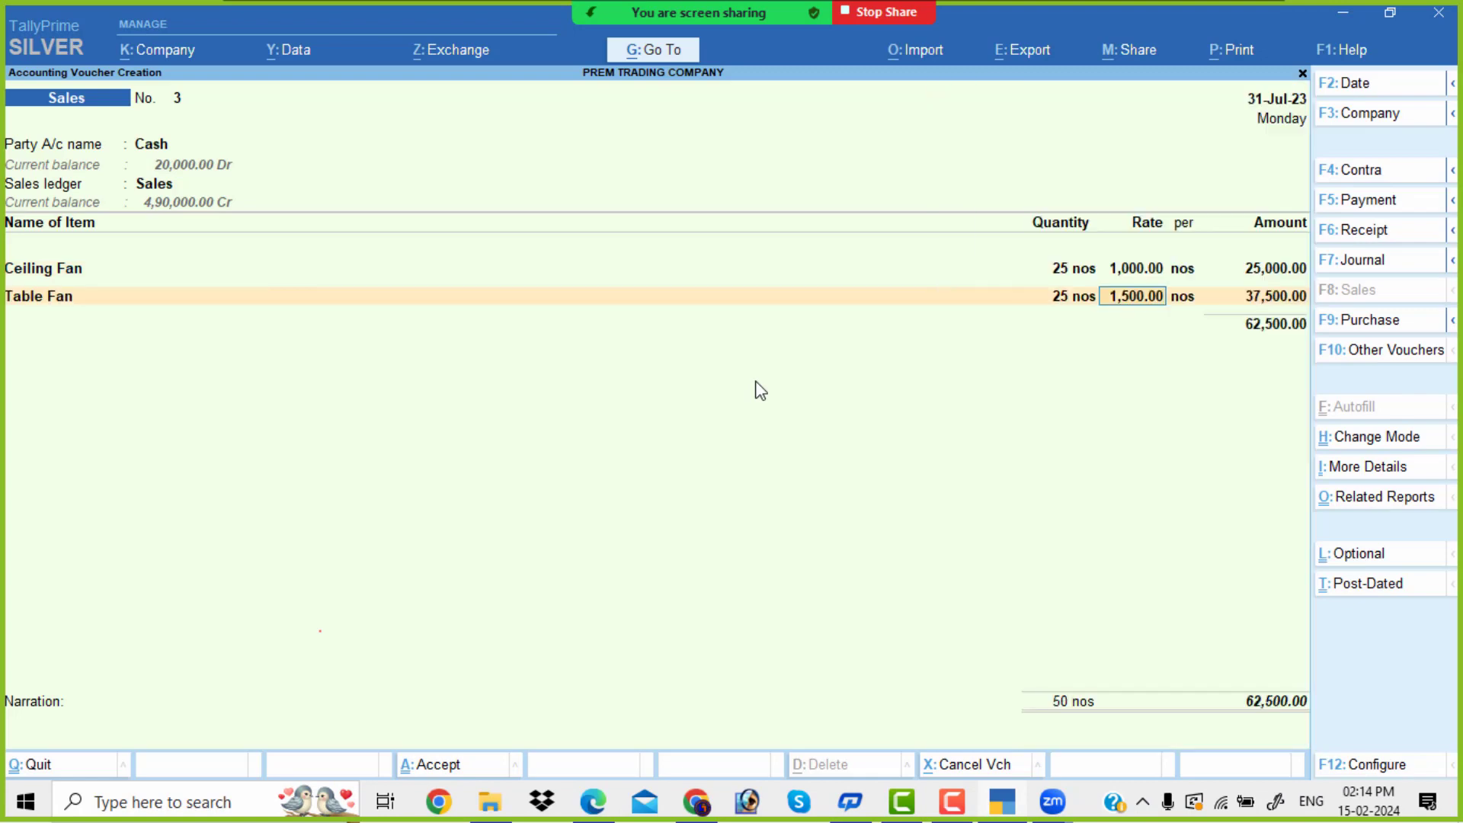
{"action": "key", "text": "Return"}
{"action": "key", "text": "Return"}
{"action": "key", "text": "Return"}
Add 25 nos of Mixies at a rate of 2,000 to the cash sales voucher.
{"action": "type", "text": "m"}
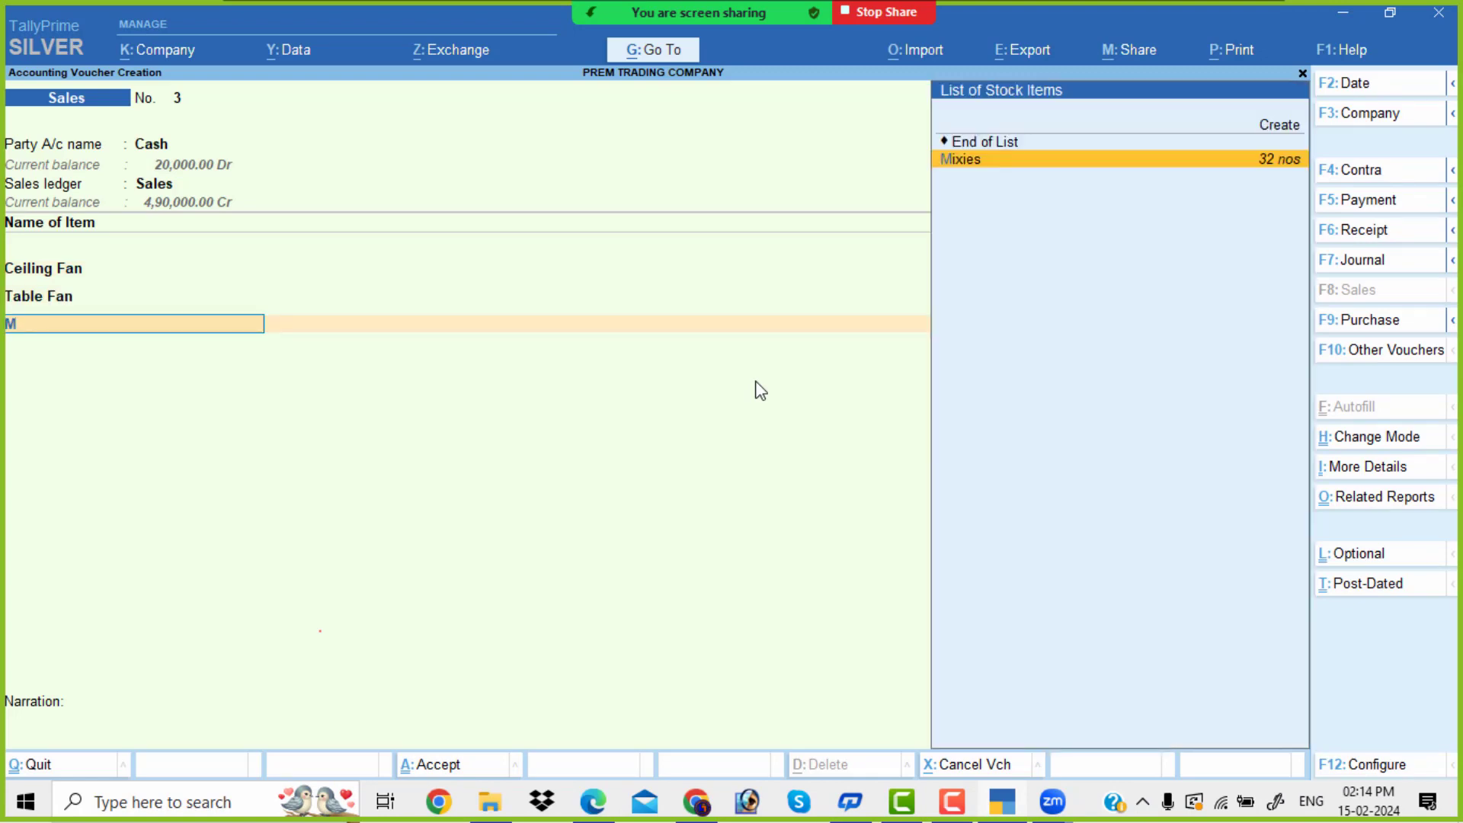
{"action": "key", "text": "Return"}
{"action": "type", "text": "25"}
{"action": "key", "text": "Return"}
{"action": "key", "text": "Return"}
{"action": "key", "text": "Return"}
{"action": "key", "text": "Return"}
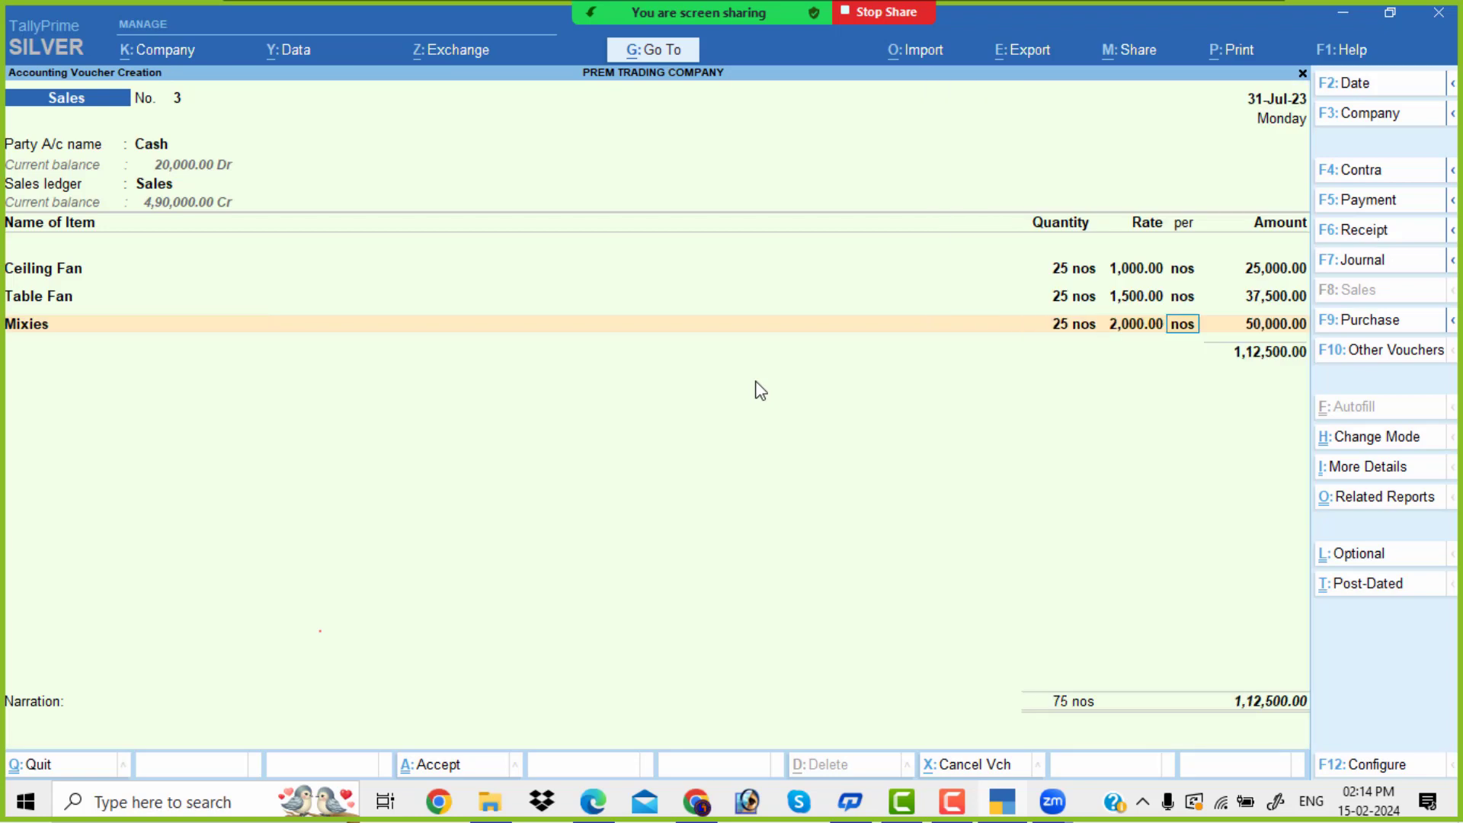
Add 25 nos of Grinders at a rate of 2,500 to the cash sales voucher.
{"action": "type", "text": "g"}
{"action": "key", "text": "Return"}
{"action": "type", "text": "2"}
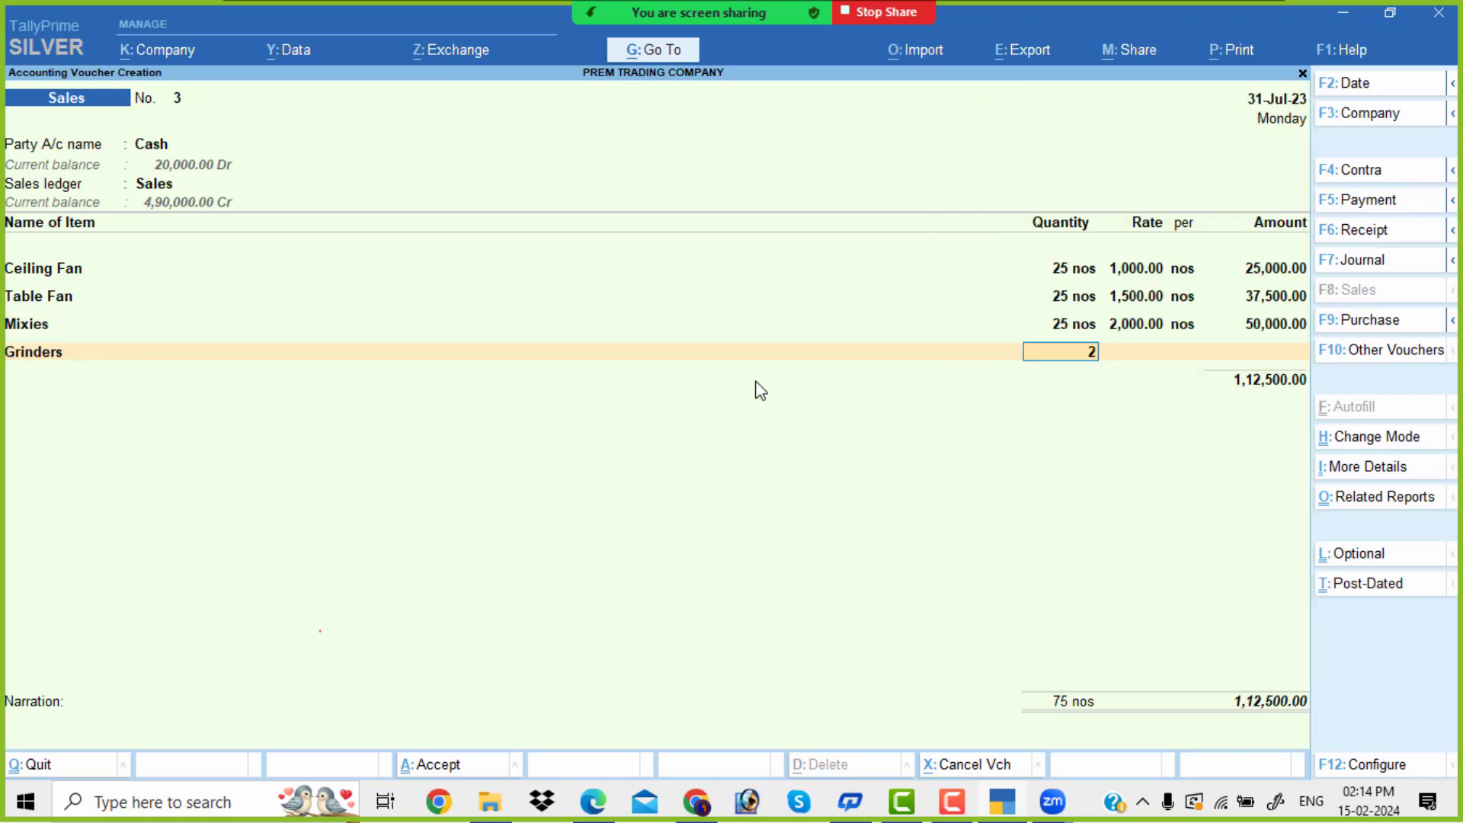
{"action": "type", "text": "5"}
{"action": "key", "text": "Return"}
{"action": "key", "text": "Return"}
{"action": "key", "text": "Return"}
{"action": "key", "text": "Return"}
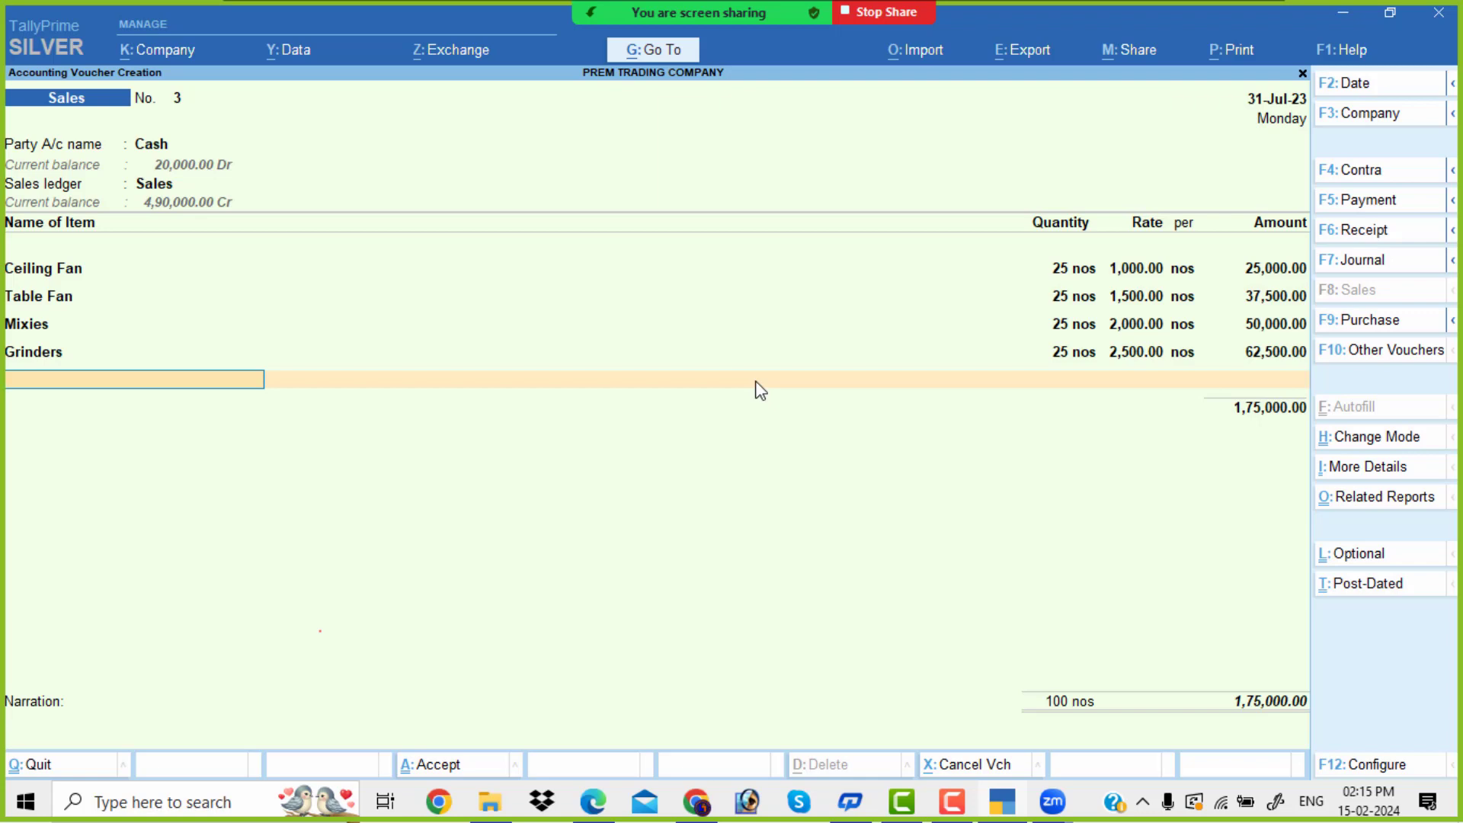
End the item list and create a Discount Allowed ledger under Indirect Expenses for the cash sales voucher.
{"action": "key", "text": "Return"}
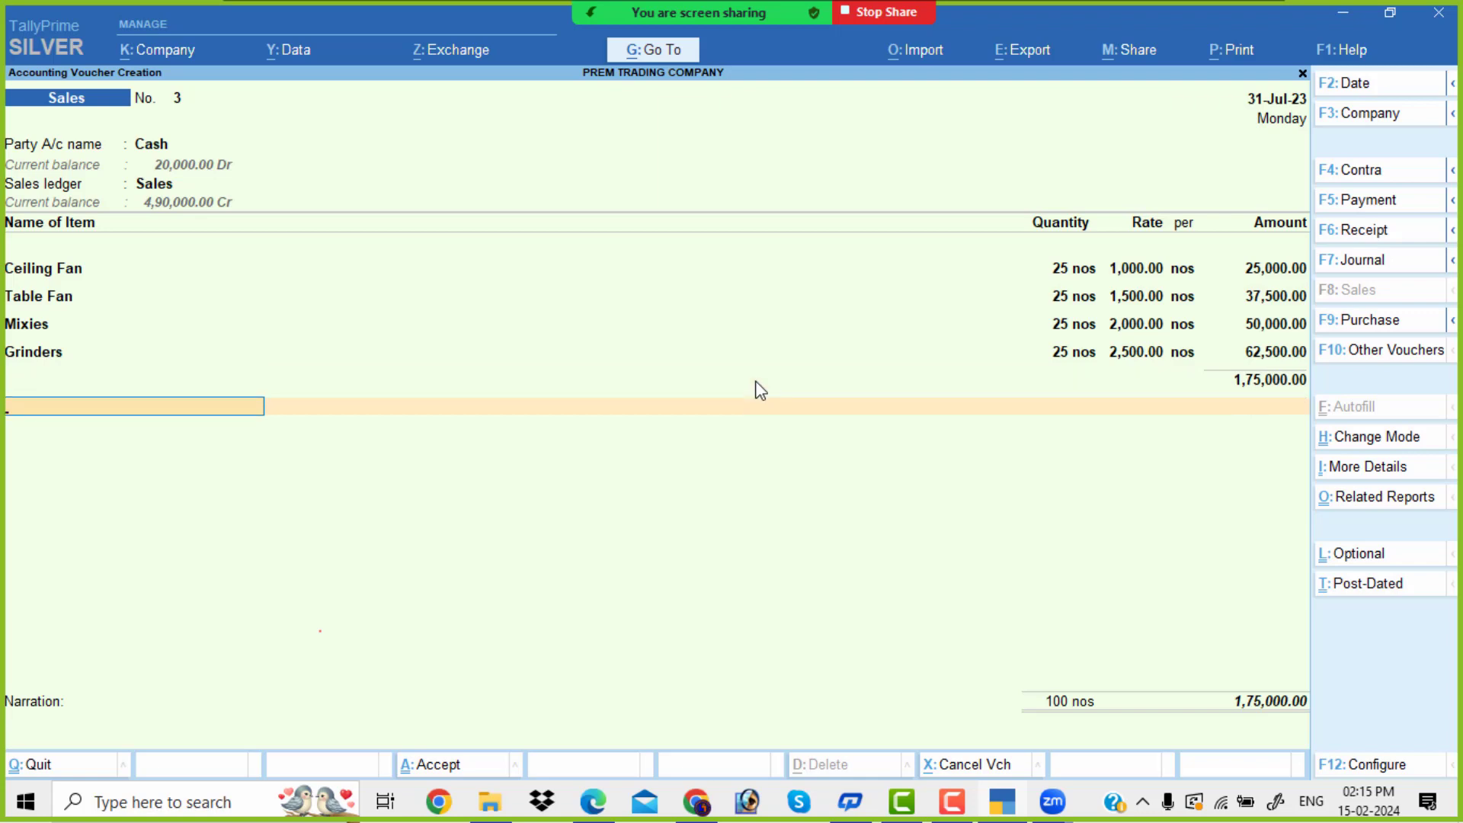
{"action": "key", "text": "alt+c"}
{"action": "type", "text": "D"}
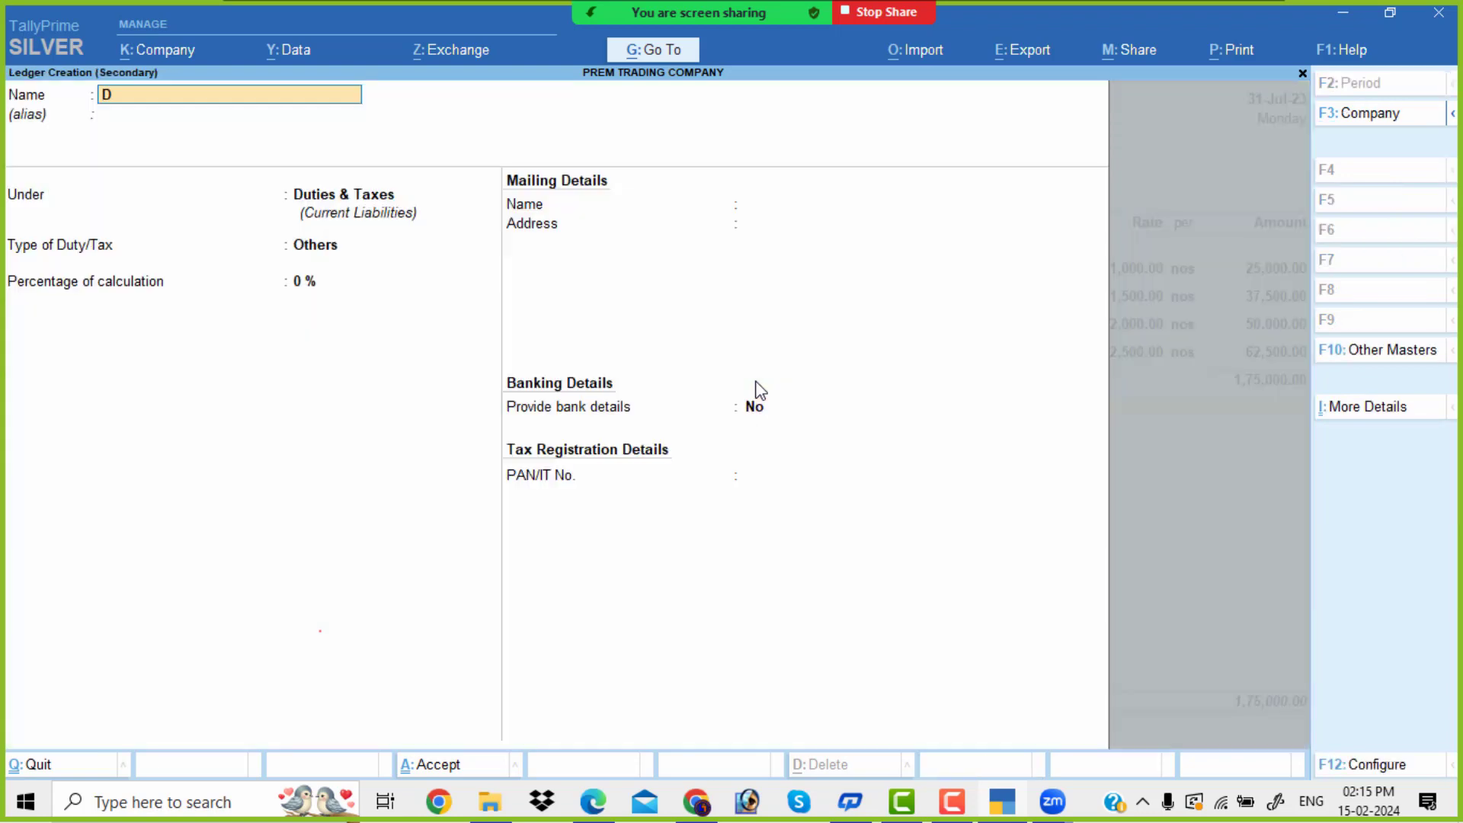
{"action": "type", "text": "iscount allowe"}
{"action": "key", "text": "Return"}
{"action": "key", "text": "Return"}
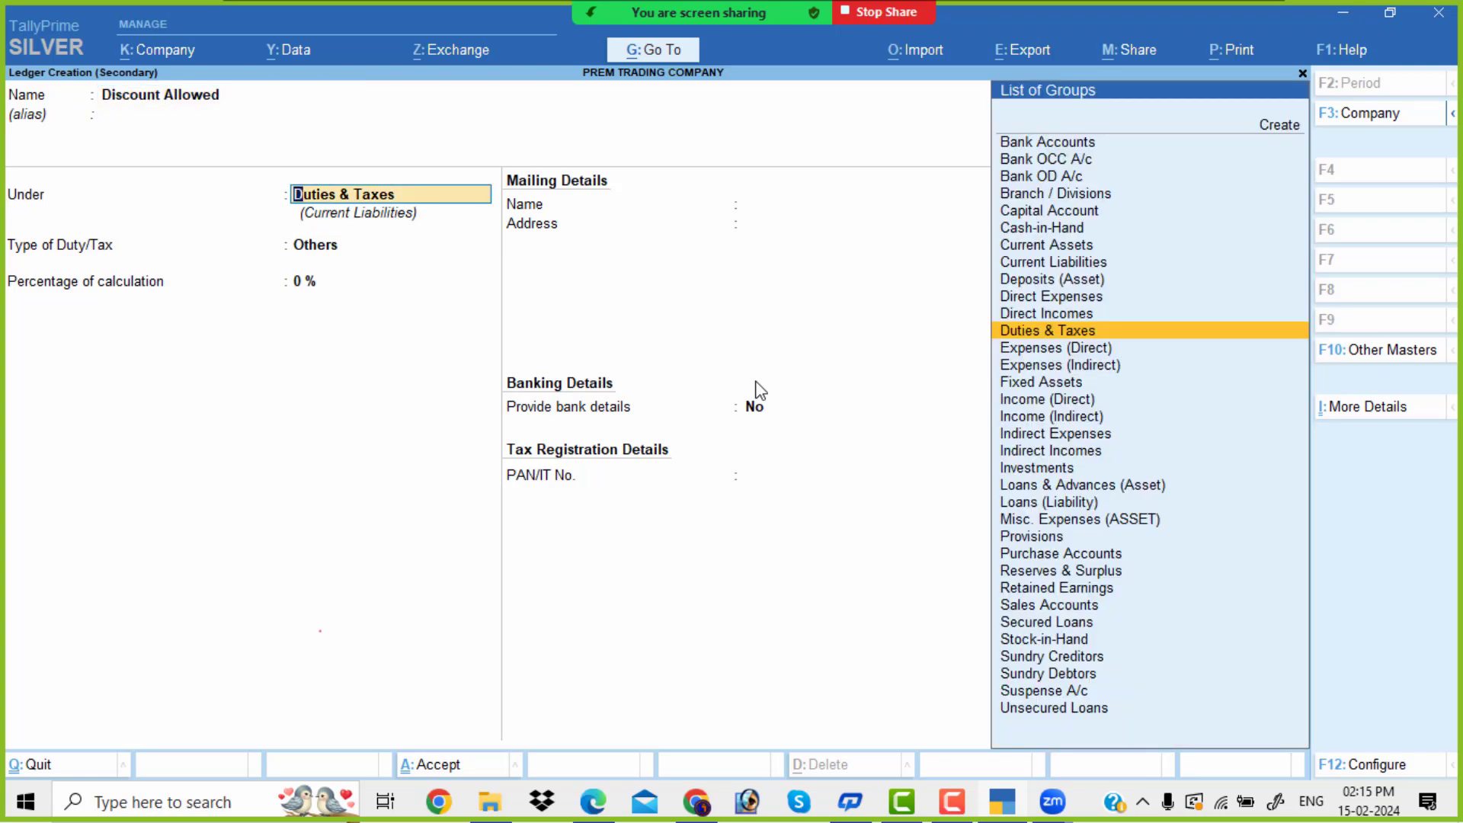
{"action": "type", "text": "Ind"}
{"action": "key", "text": "Return"}
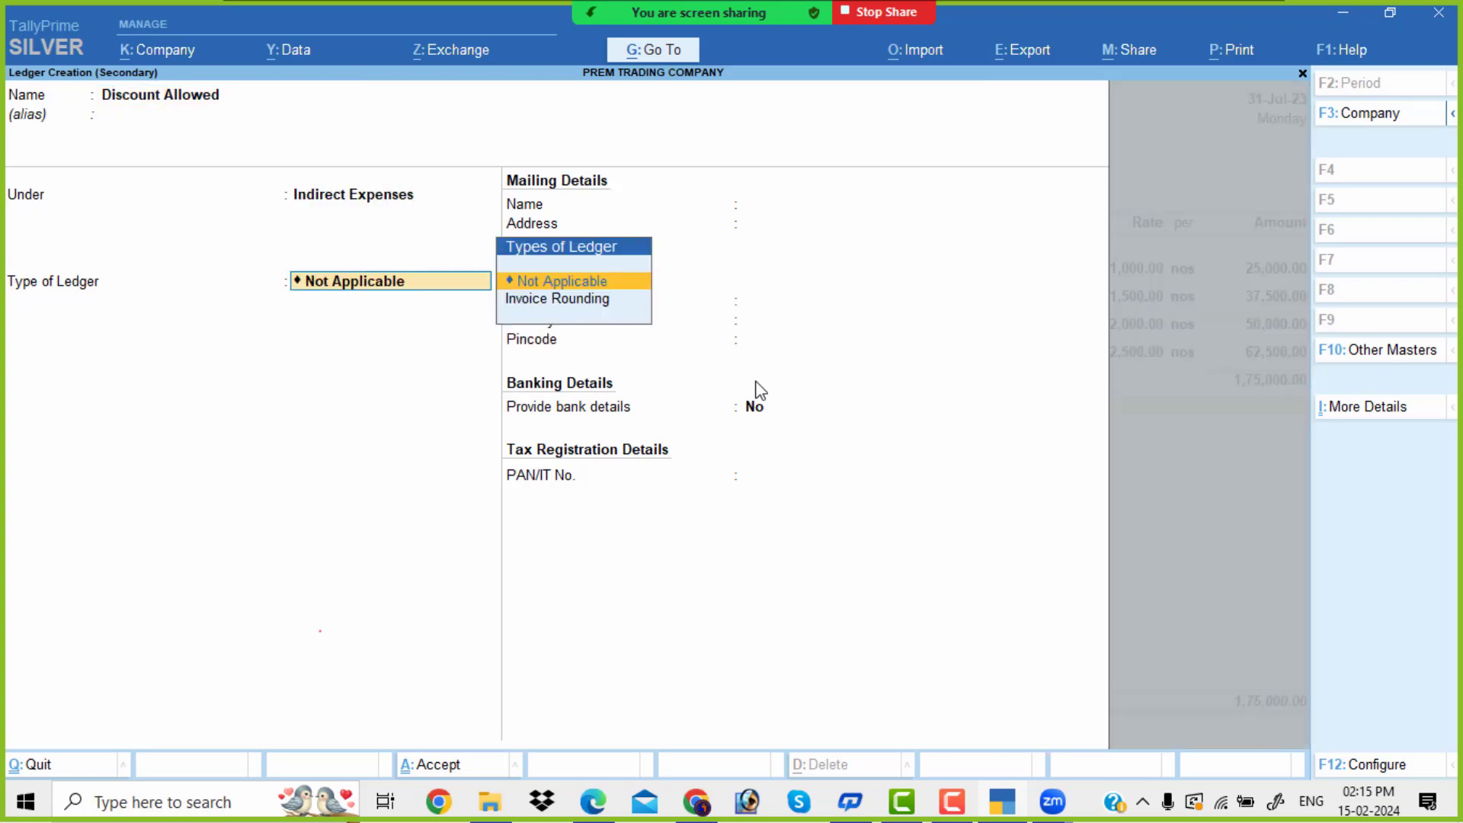
{"action": "key", "text": "Return"}
{"action": "key", "text": "Return"}
{"action": "key", "text": "Return"}
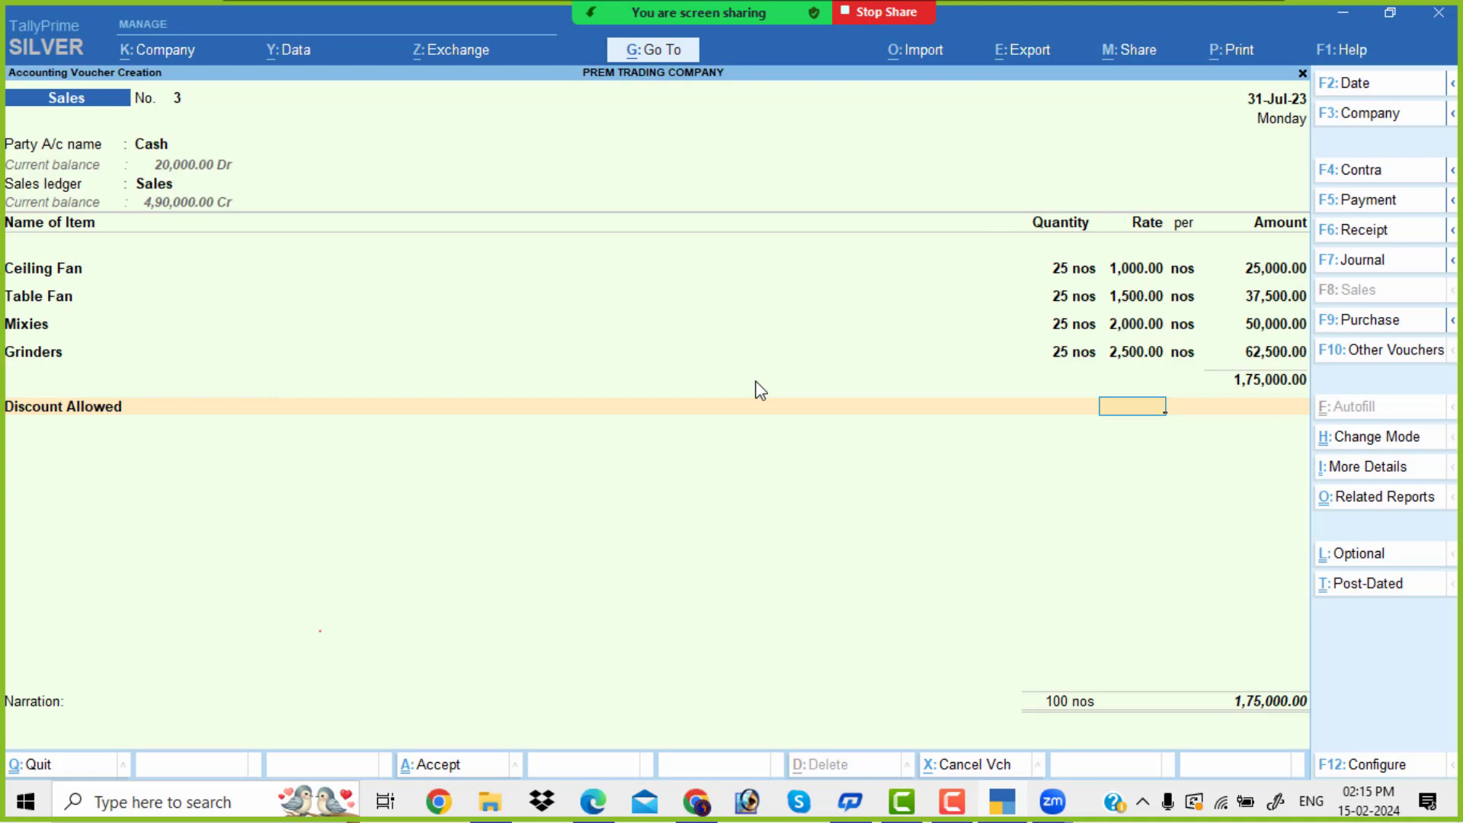
Check the discount and tax rates for the cash sales in the exercise PDF, and return to TallyPrime.
{"action": "key", "text": "alt+Tab"}
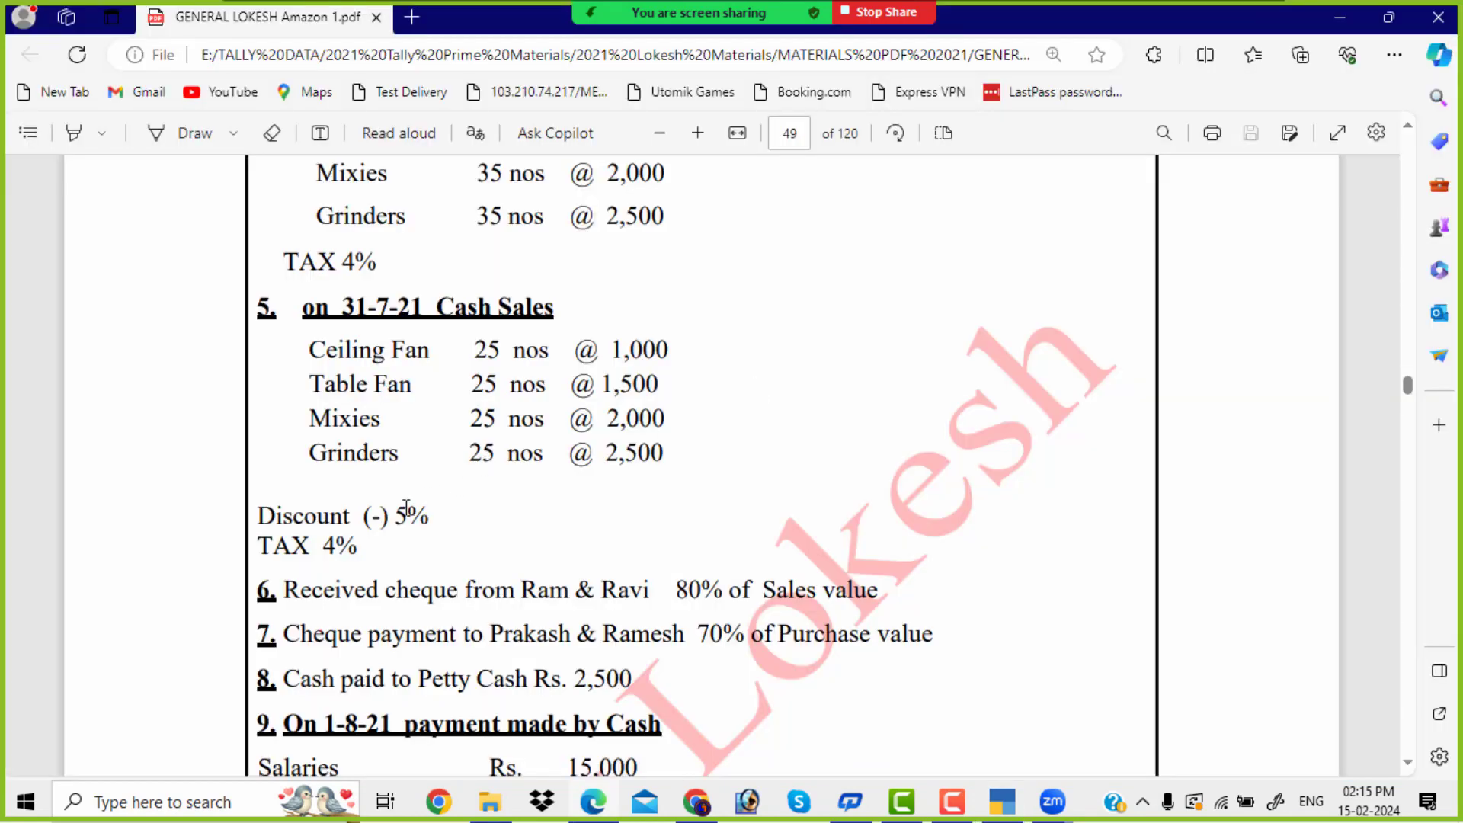
{"action": "scroll", "coordinate": [407, 508], "scroll_direction": "down", "scroll_amount": 1}
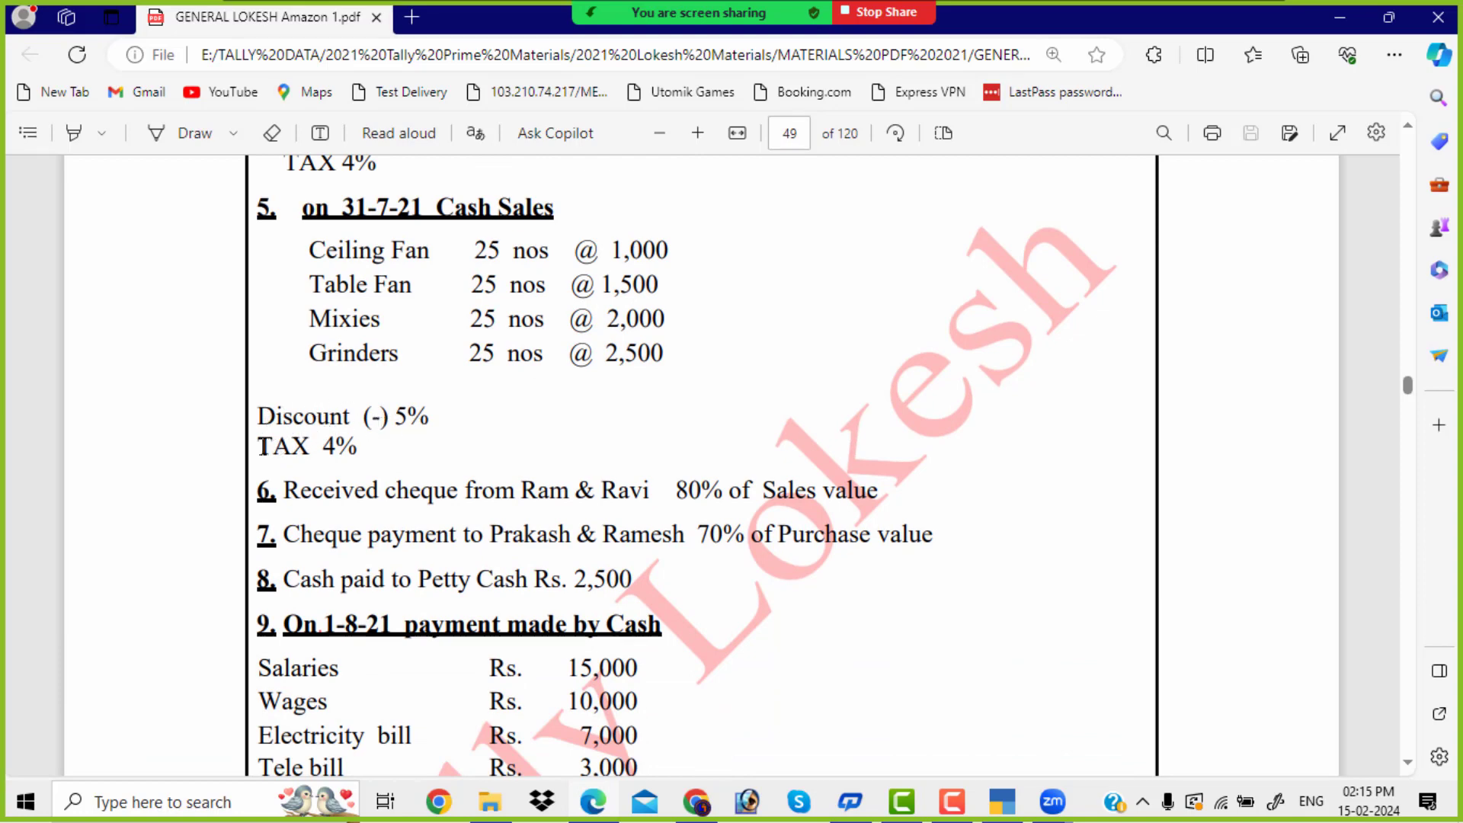
{"action": "left_click_drag", "start_coordinate": [261, 446], "coordinate": [359, 447]}
{"action": "key", "text": "alt+Tab"}
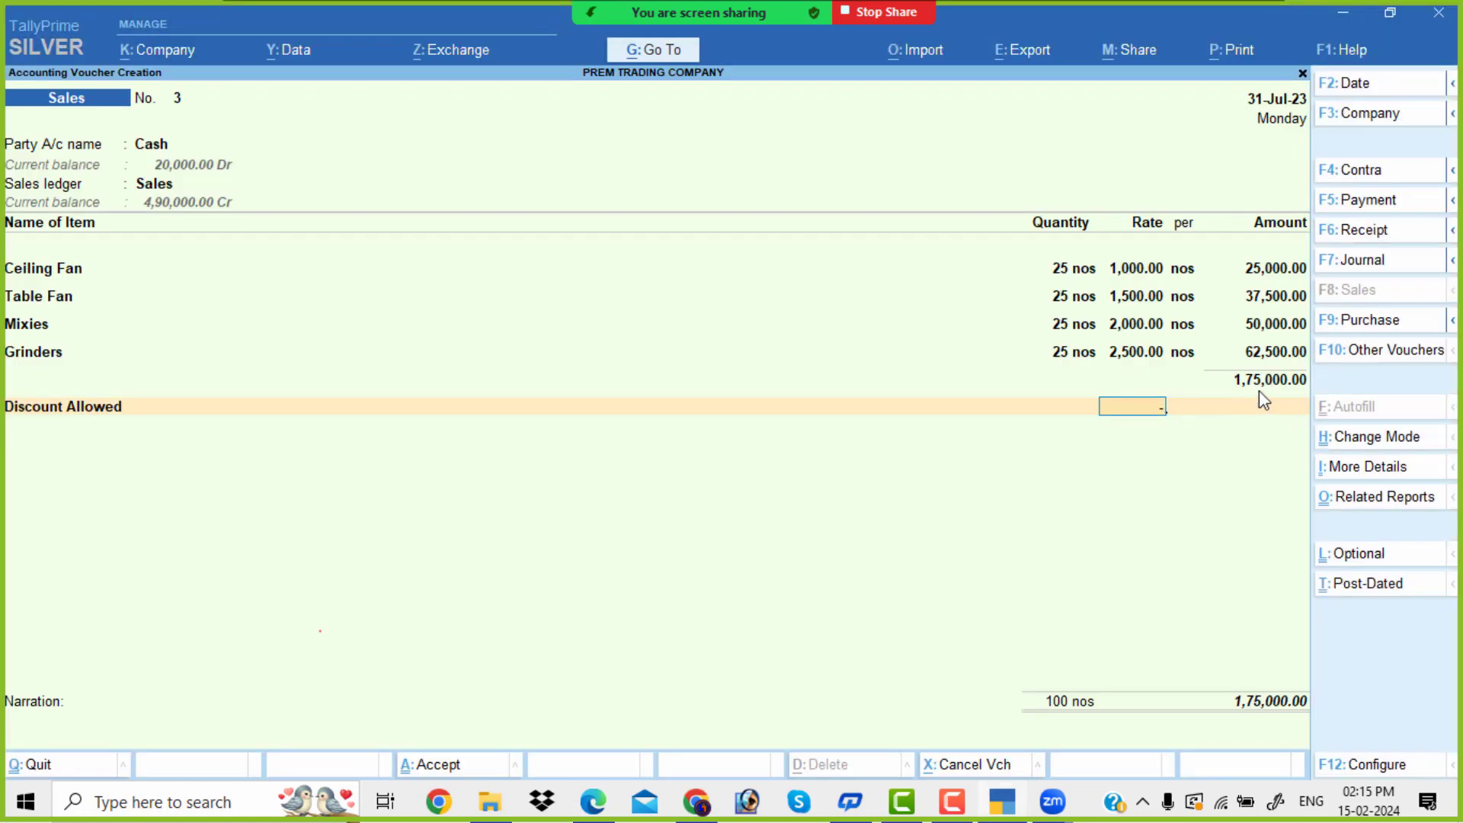
Apply a discount rate of -5% on the Discount Allowed line of the cash sales voucher.
{"action": "type", "text": "5"}
{"action": "key", "text": "Return"}
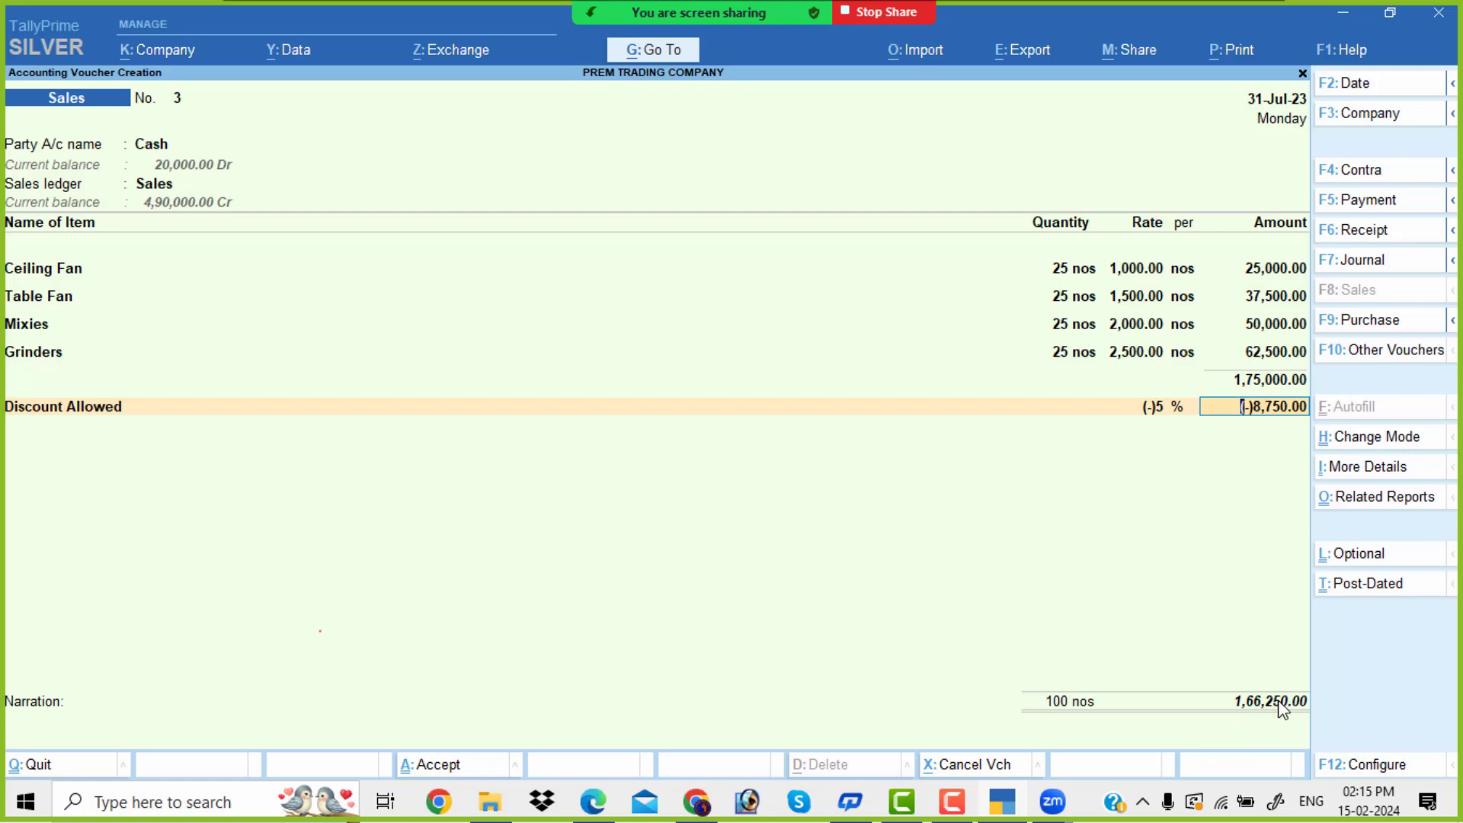
{"action": "key", "text": "Return"}
Add the Tax ledger at 4% to the cash sales voucher and save it without a narration.
{"action": "type", "text": "Tax"}
{"action": "key", "text": "Return"}
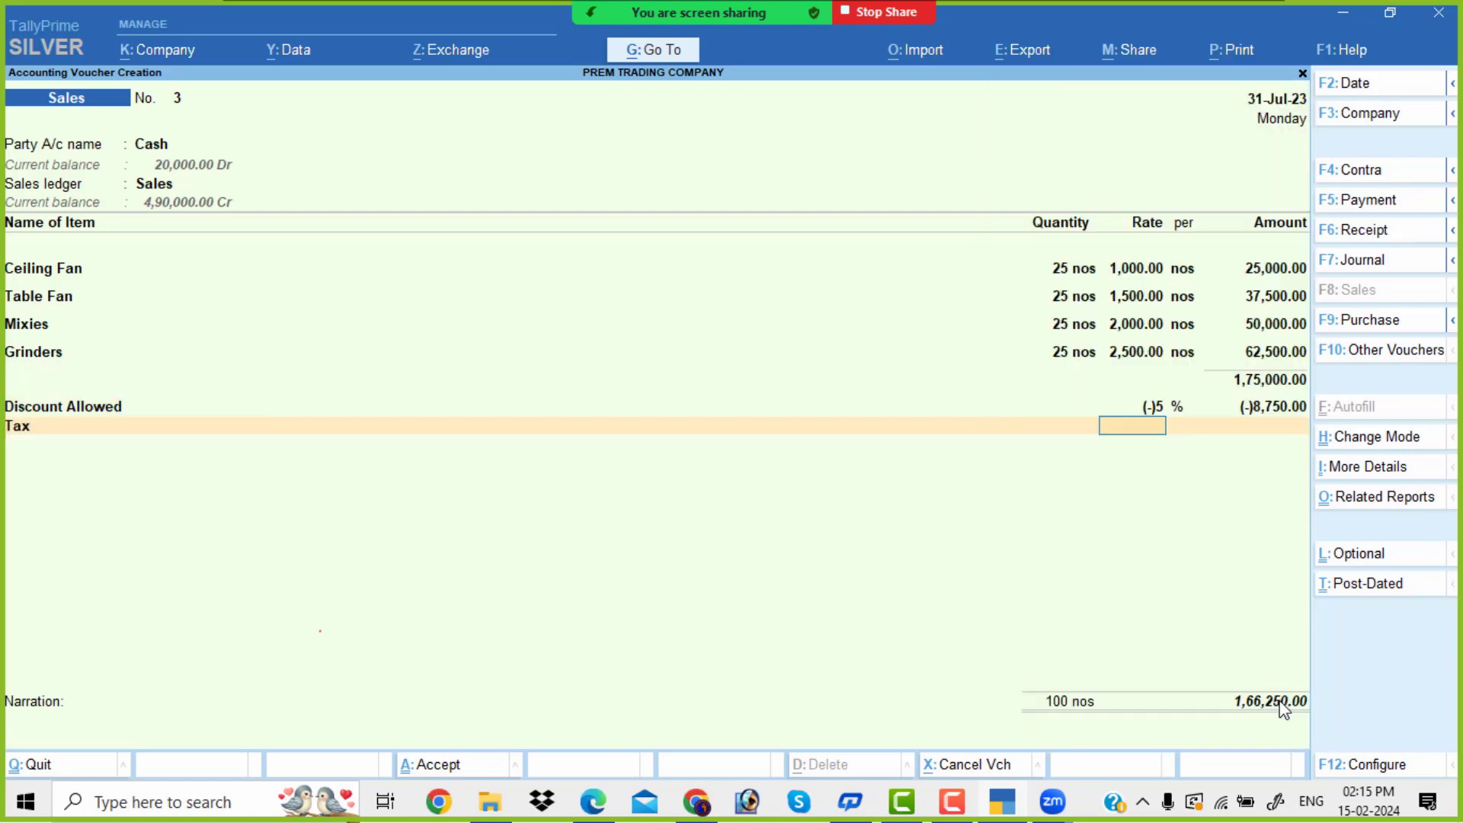
{"action": "key", "text": "Return"}
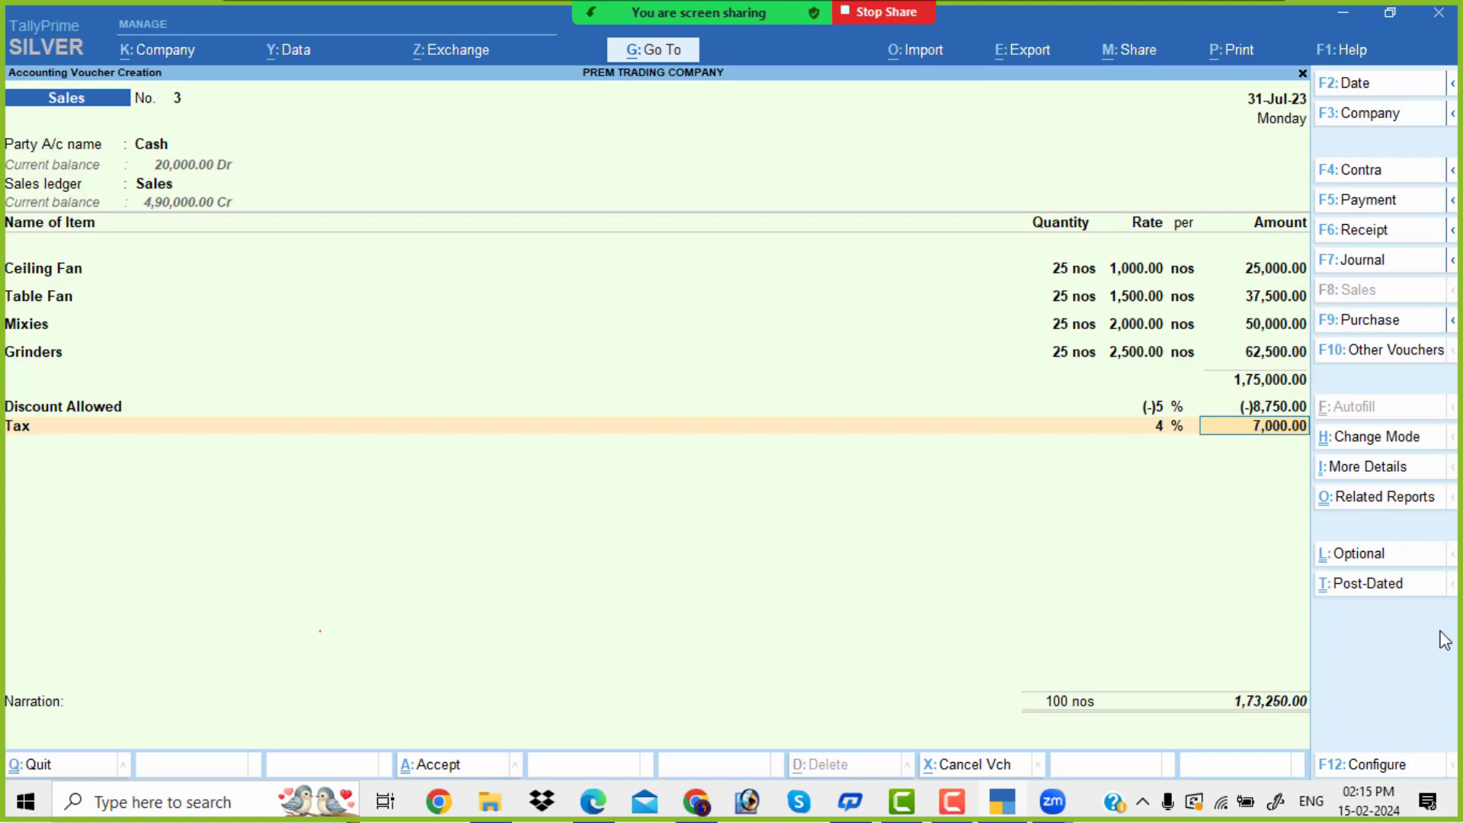
{"action": "key", "text": "Return"}
{"action": "key", "text": "Return"}
{"action": "key", "text": "Return"}
{"action": "key", "text": "Return"}
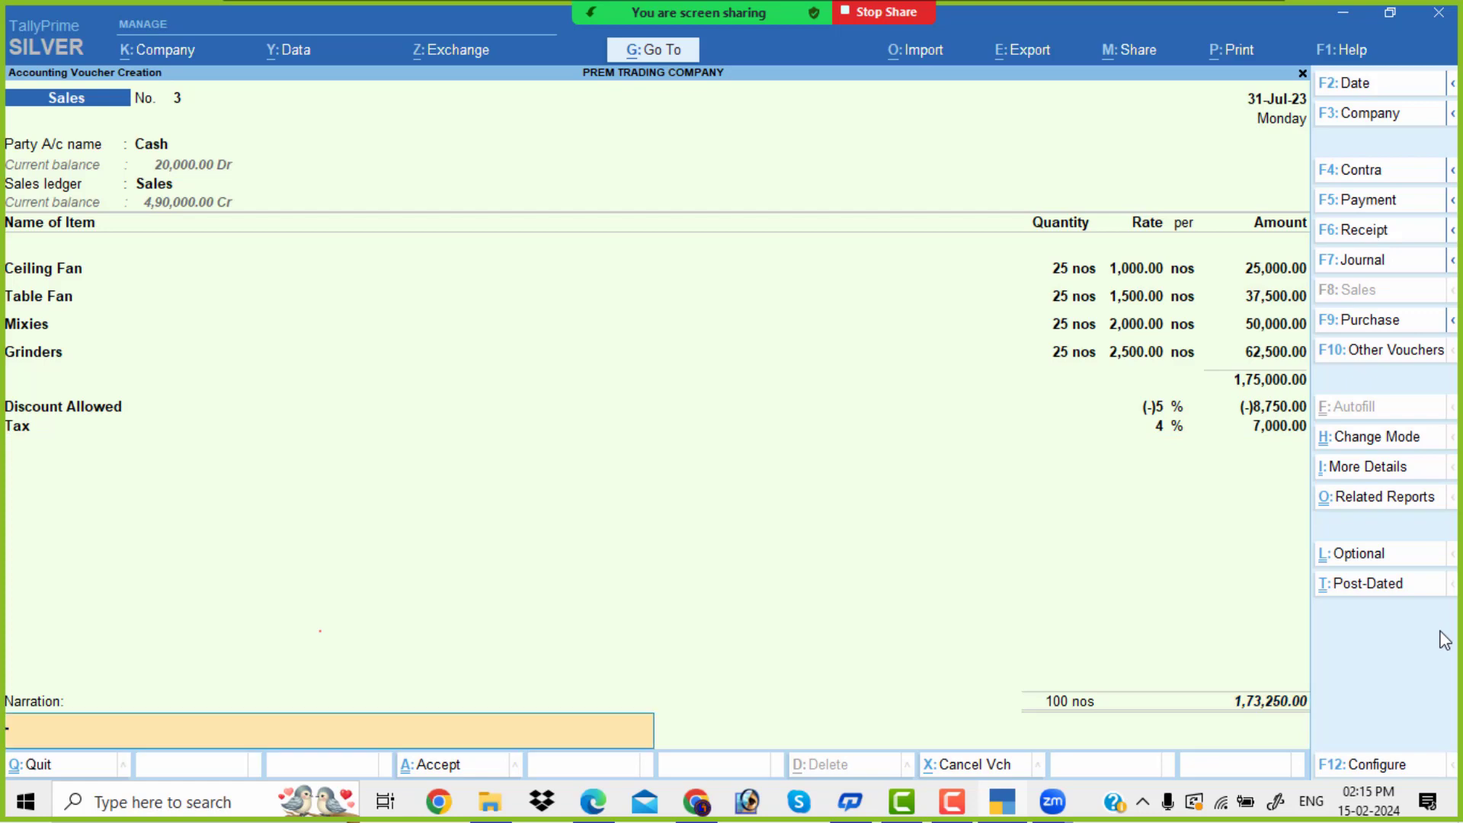
{"action": "key", "text": "Return"}
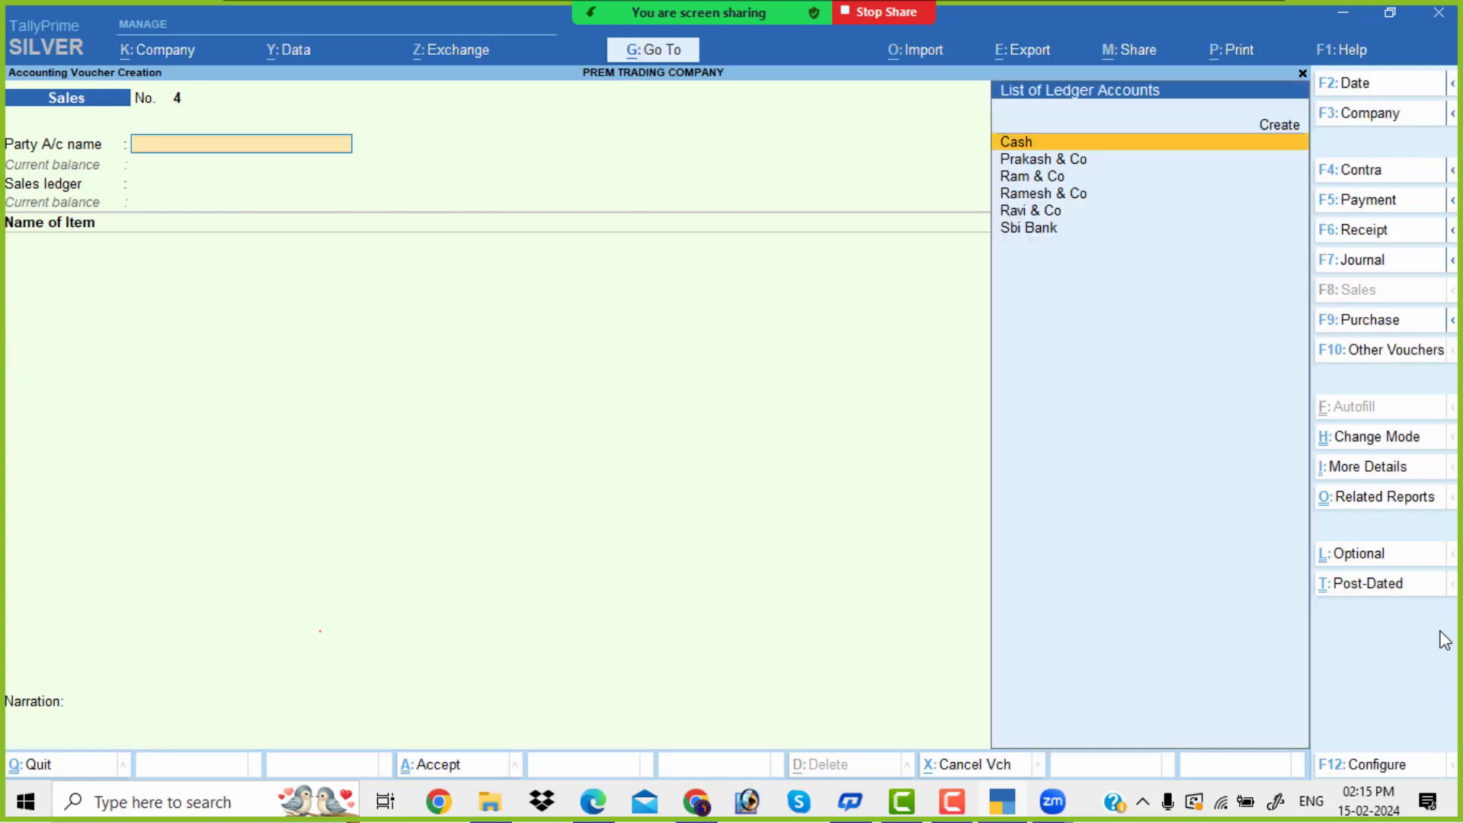
Check the exercise PDF for the cheque receipt from Ram & Ravi and the cheque payment to Prakash & Ramesh.
{"action": "key", "text": "alt+Tab"}
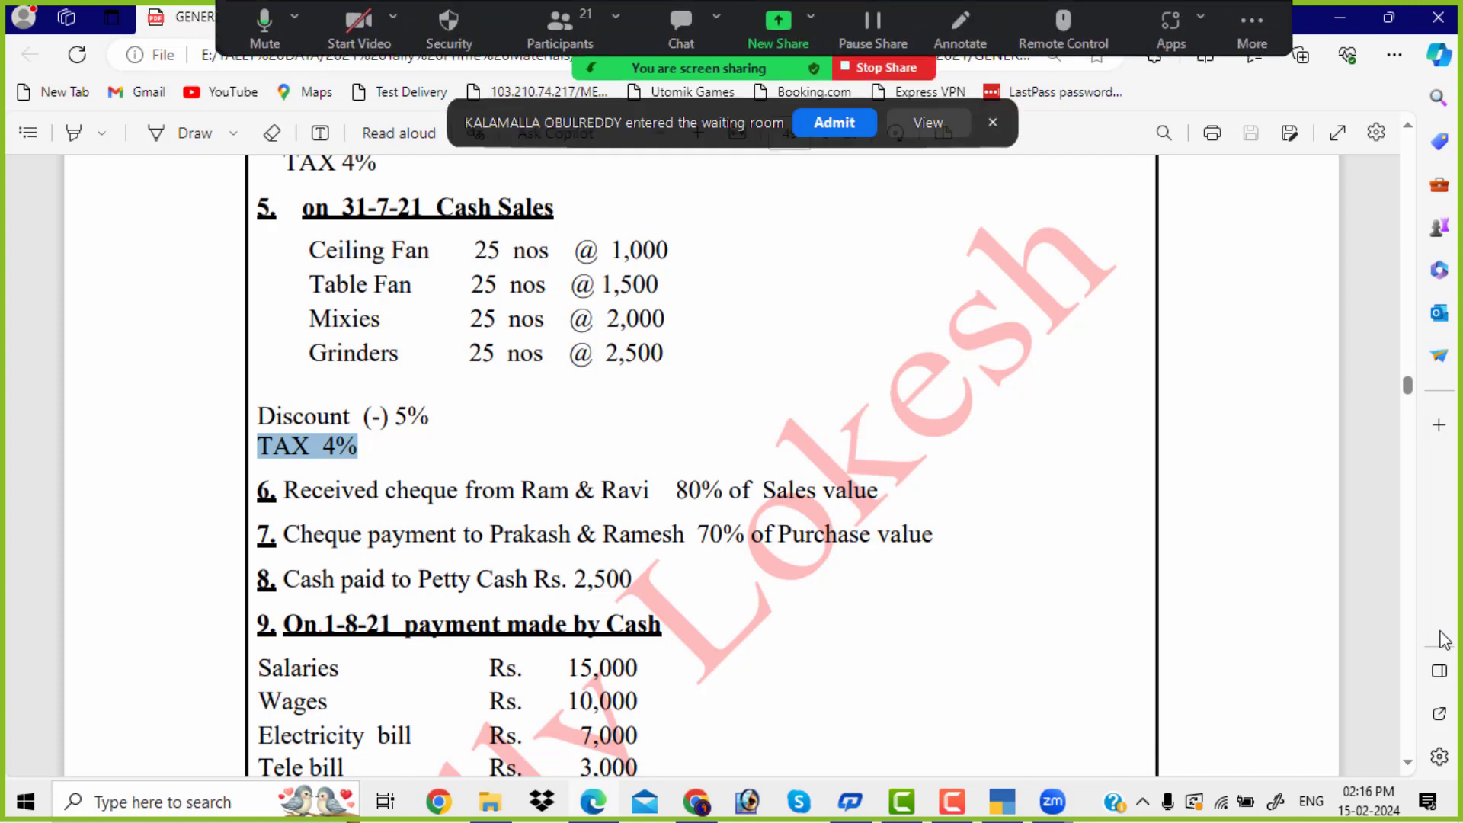
{"action": "left_click", "coordinate": [831, 123]}
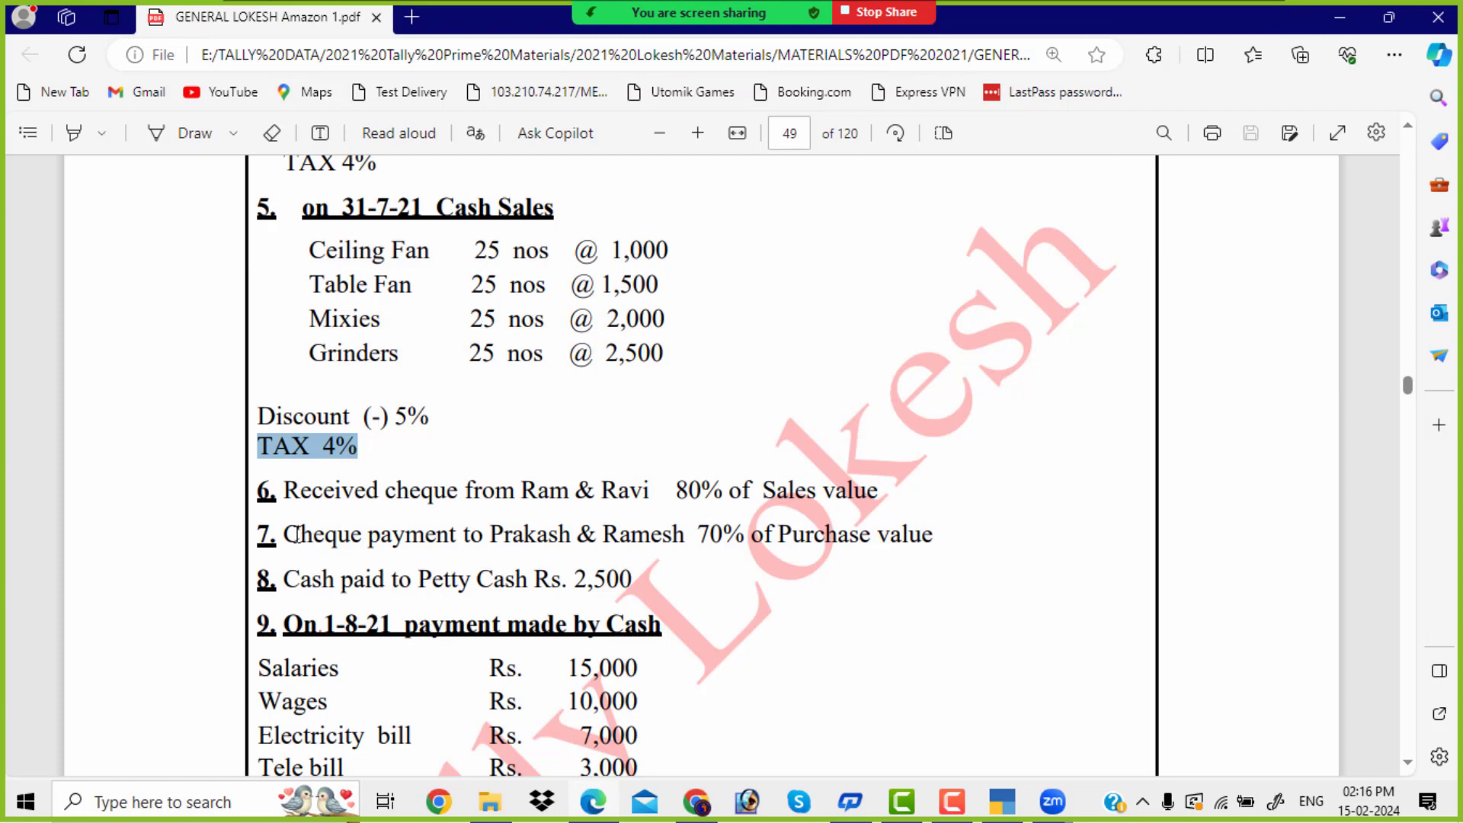
{"action": "left_click_drag", "start_coordinate": [285, 535], "coordinate": [959, 538]}
{"action": "left_click", "coordinate": [525, 496]}
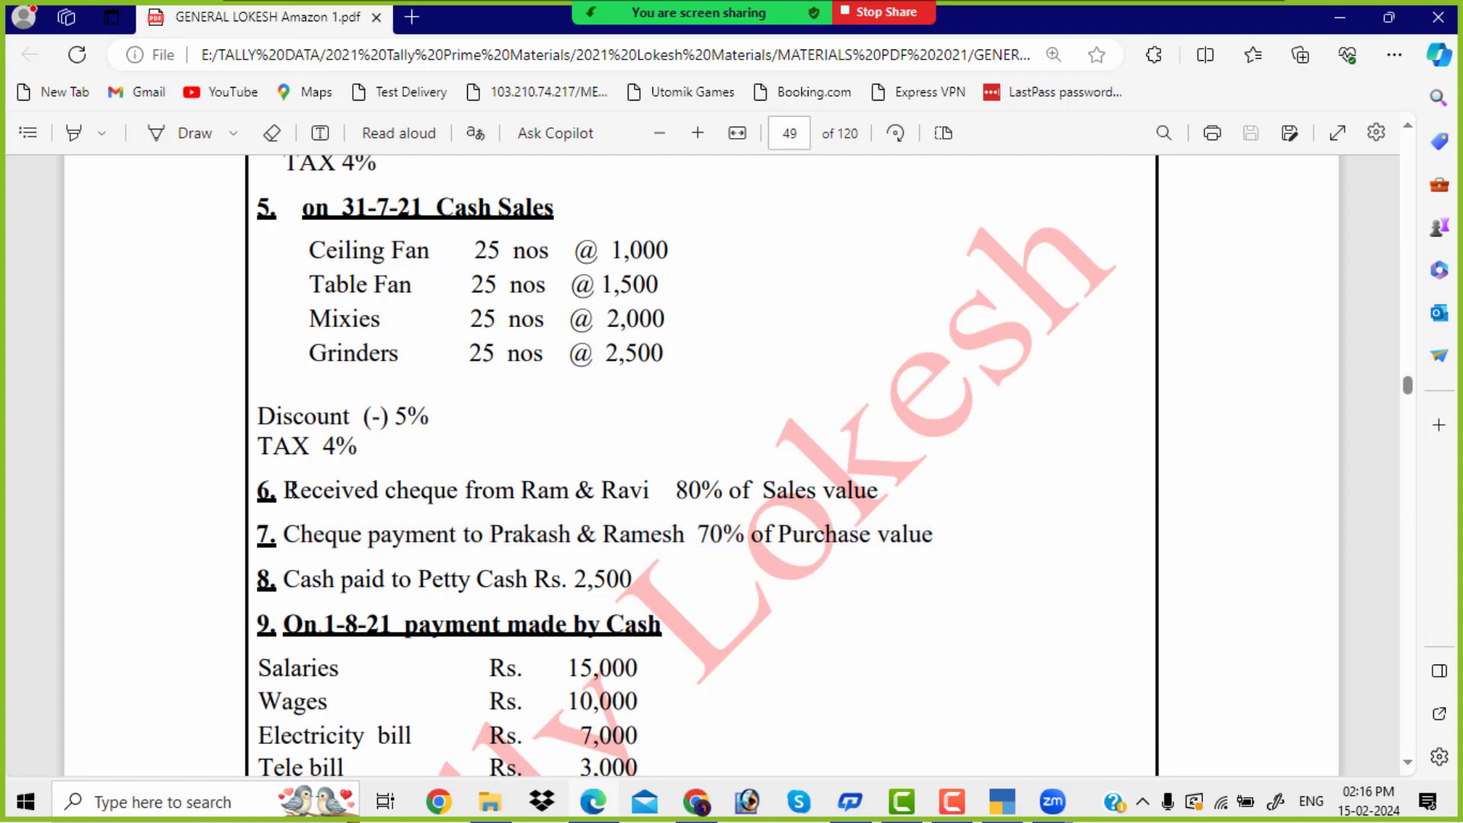
{"action": "left_click_drag", "start_coordinate": [292, 489], "coordinate": [928, 529]}
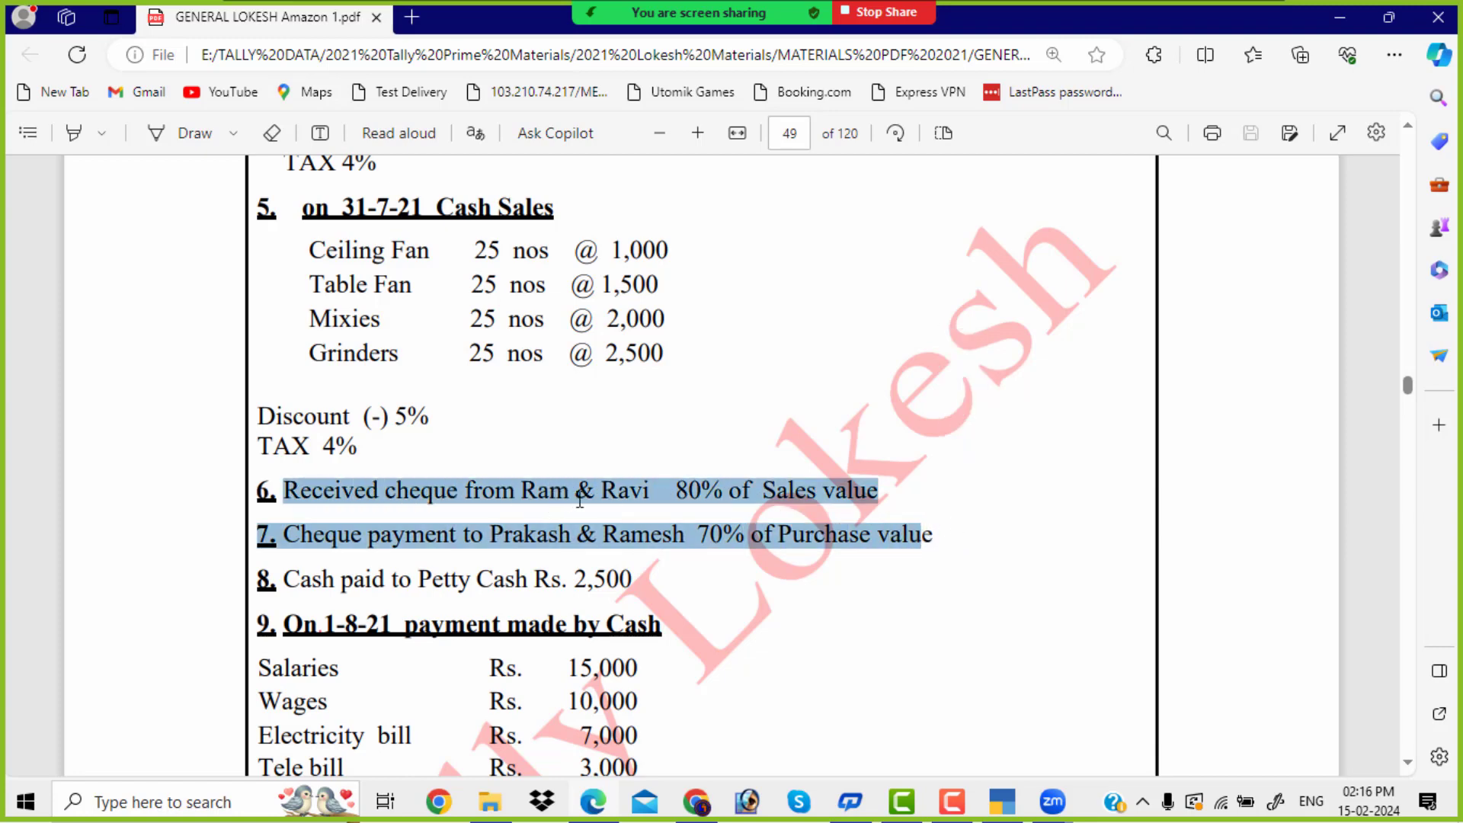
{"action": "left_click", "coordinate": [602, 494]}
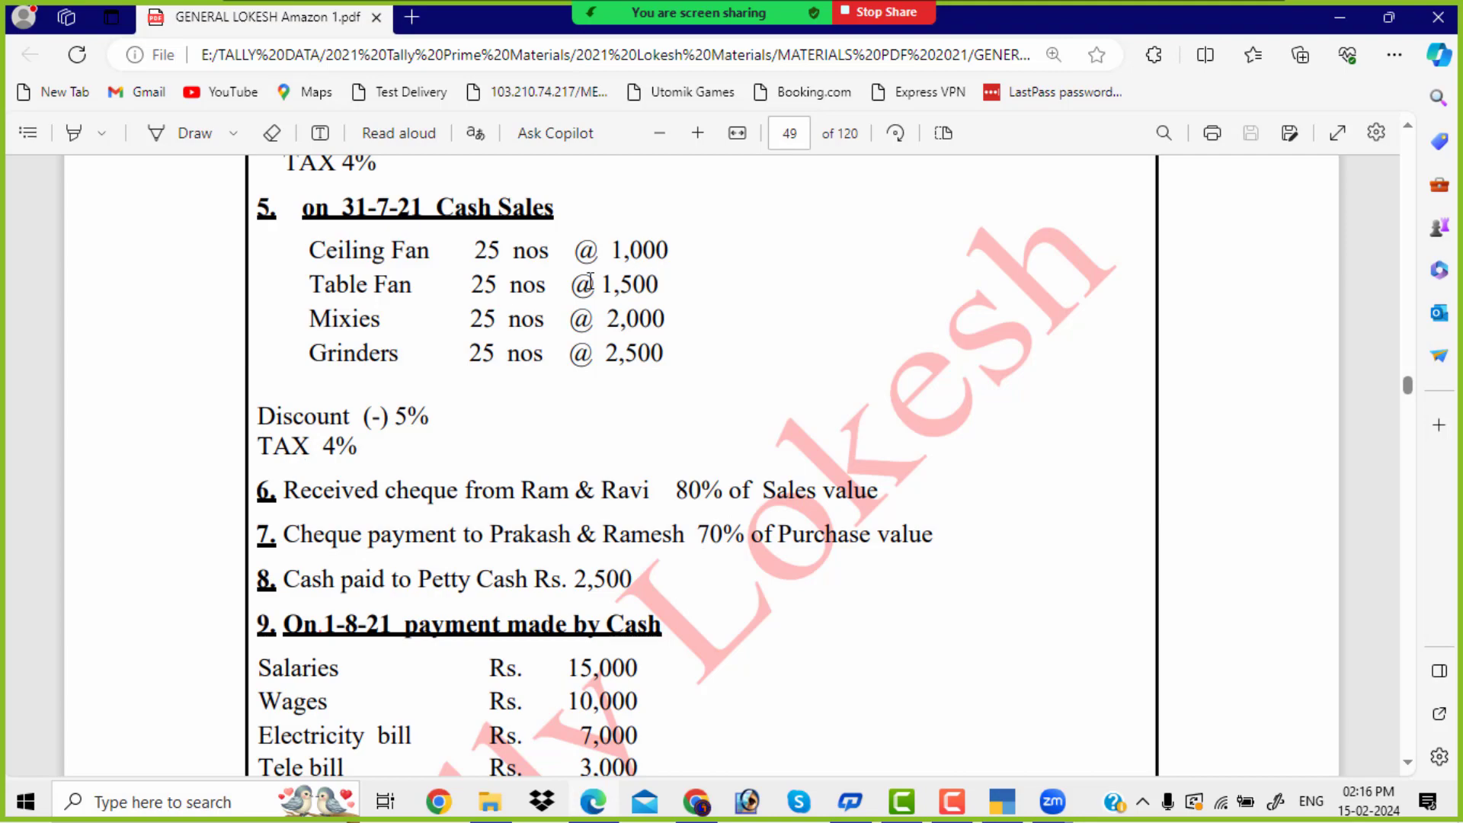
{"action": "left_click", "coordinate": [705, 806]}
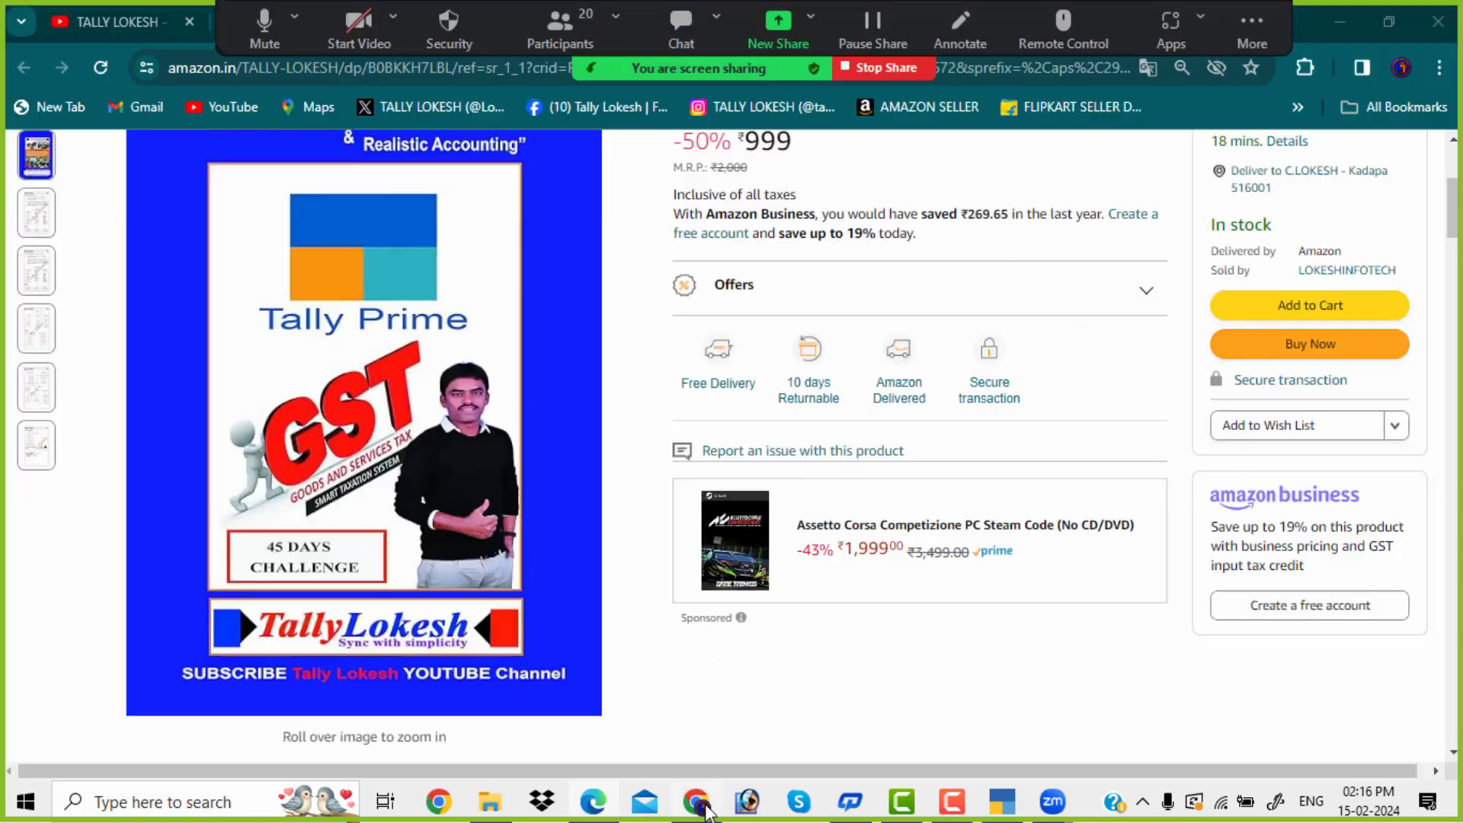
{"action": "scroll", "coordinate": [600, 270], "scroll_direction": "up", "scroll_amount": 4}
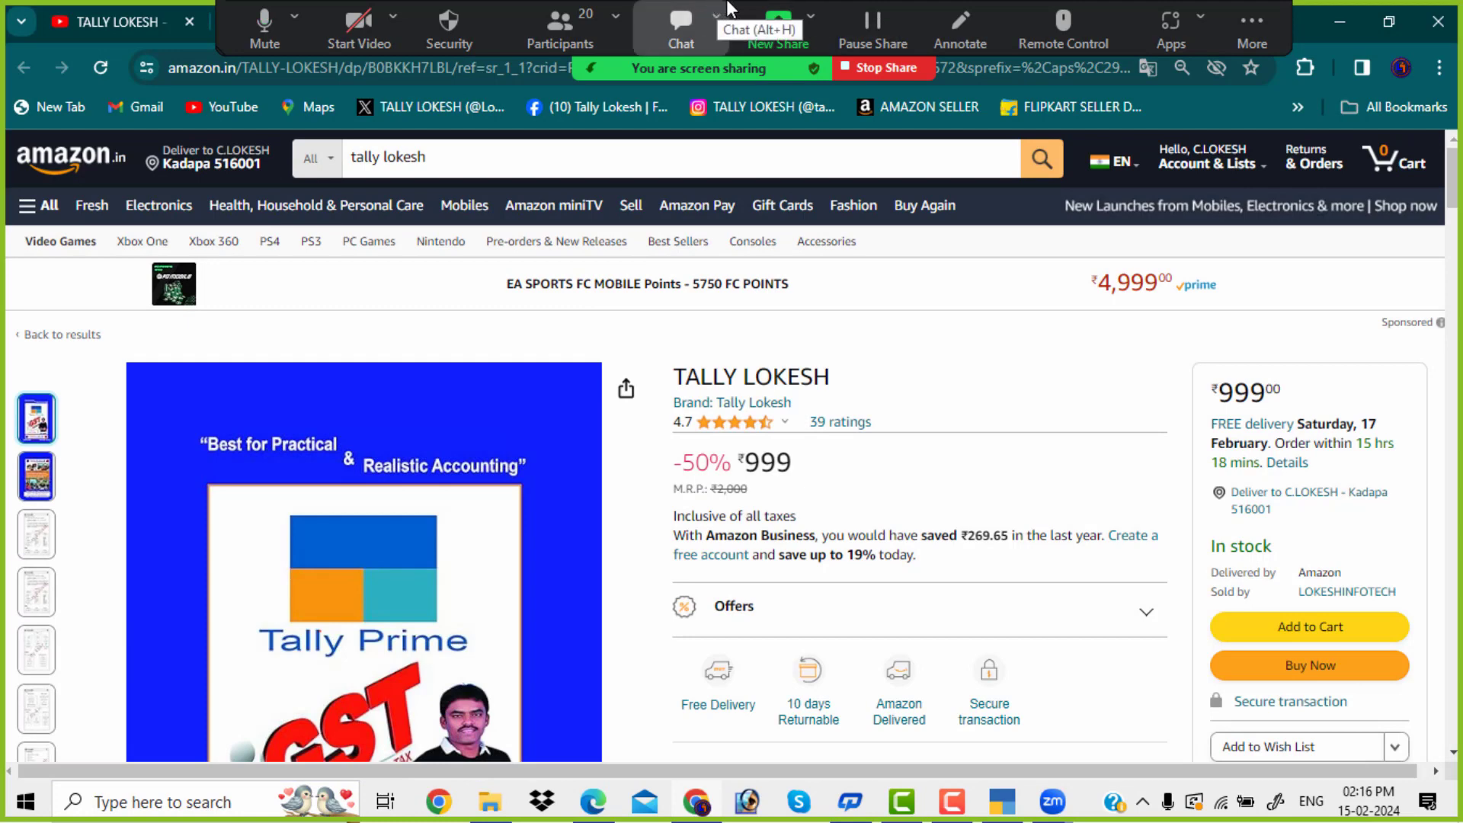
{"action": "left_click_drag", "start_coordinate": [719, 2], "coordinate": [749, 806]}
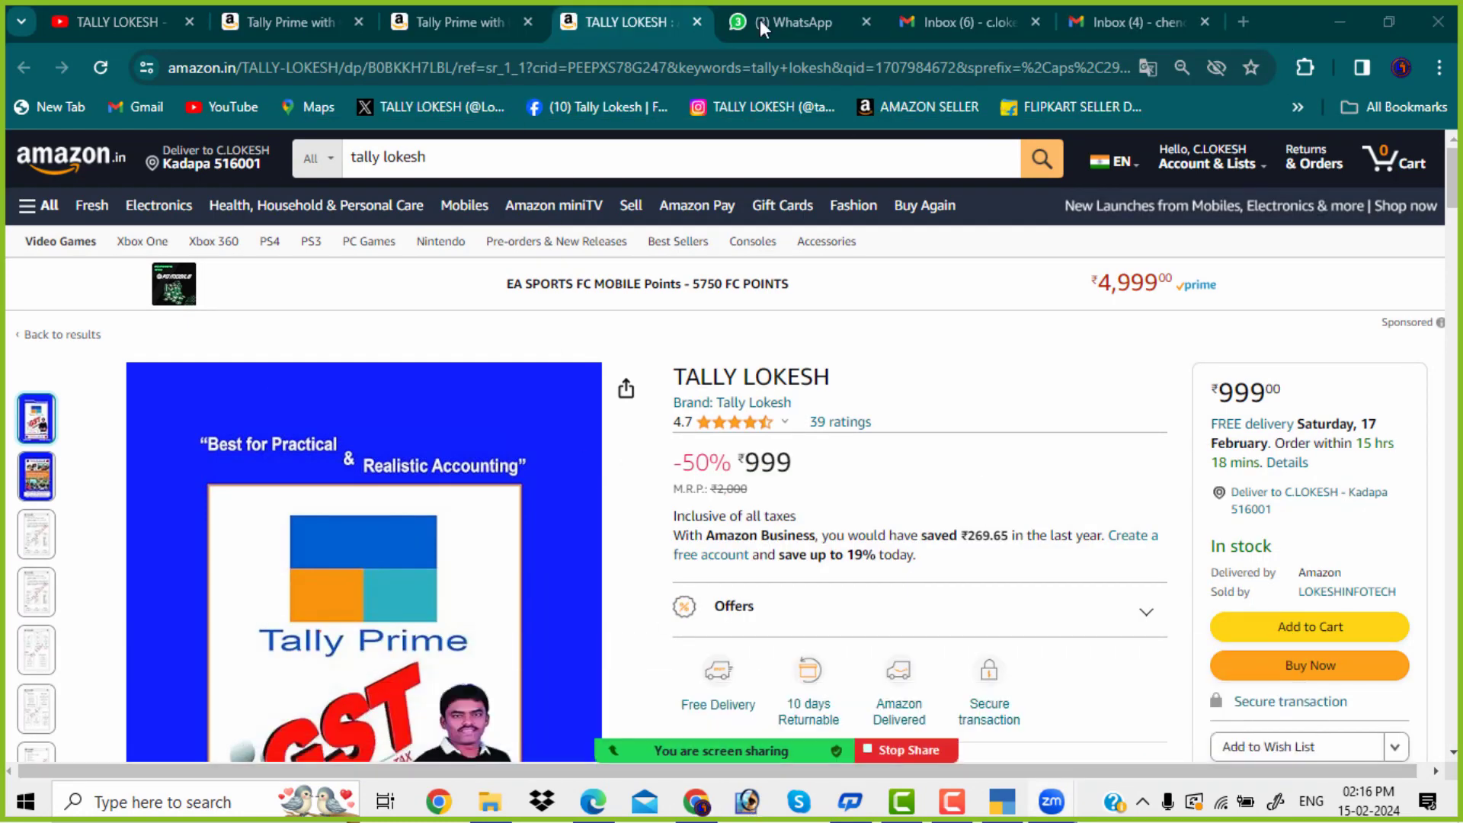
{"action": "left_click", "coordinate": [477, 17]}
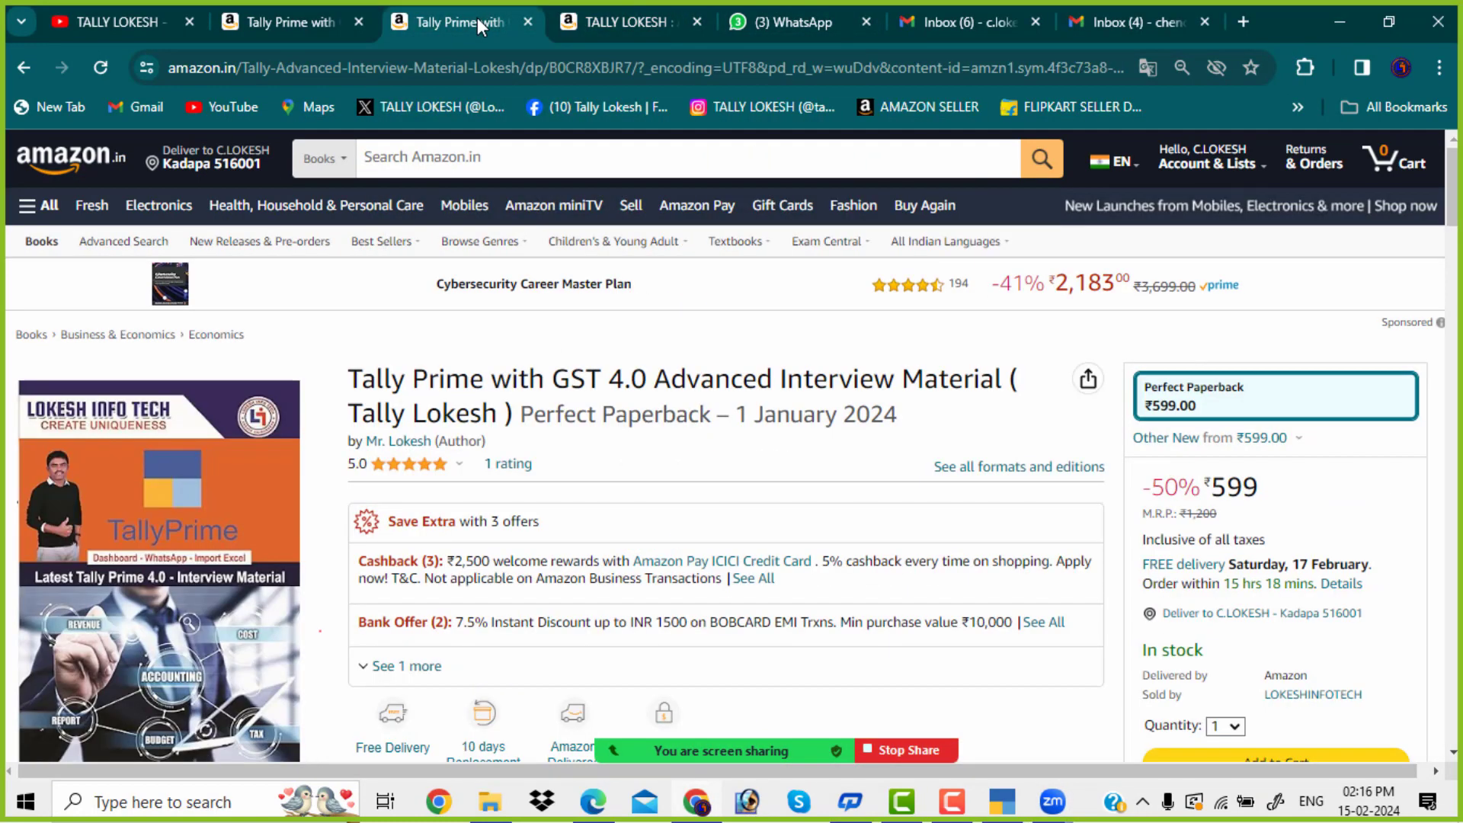
{"action": "left_click", "coordinate": [98, 18]}
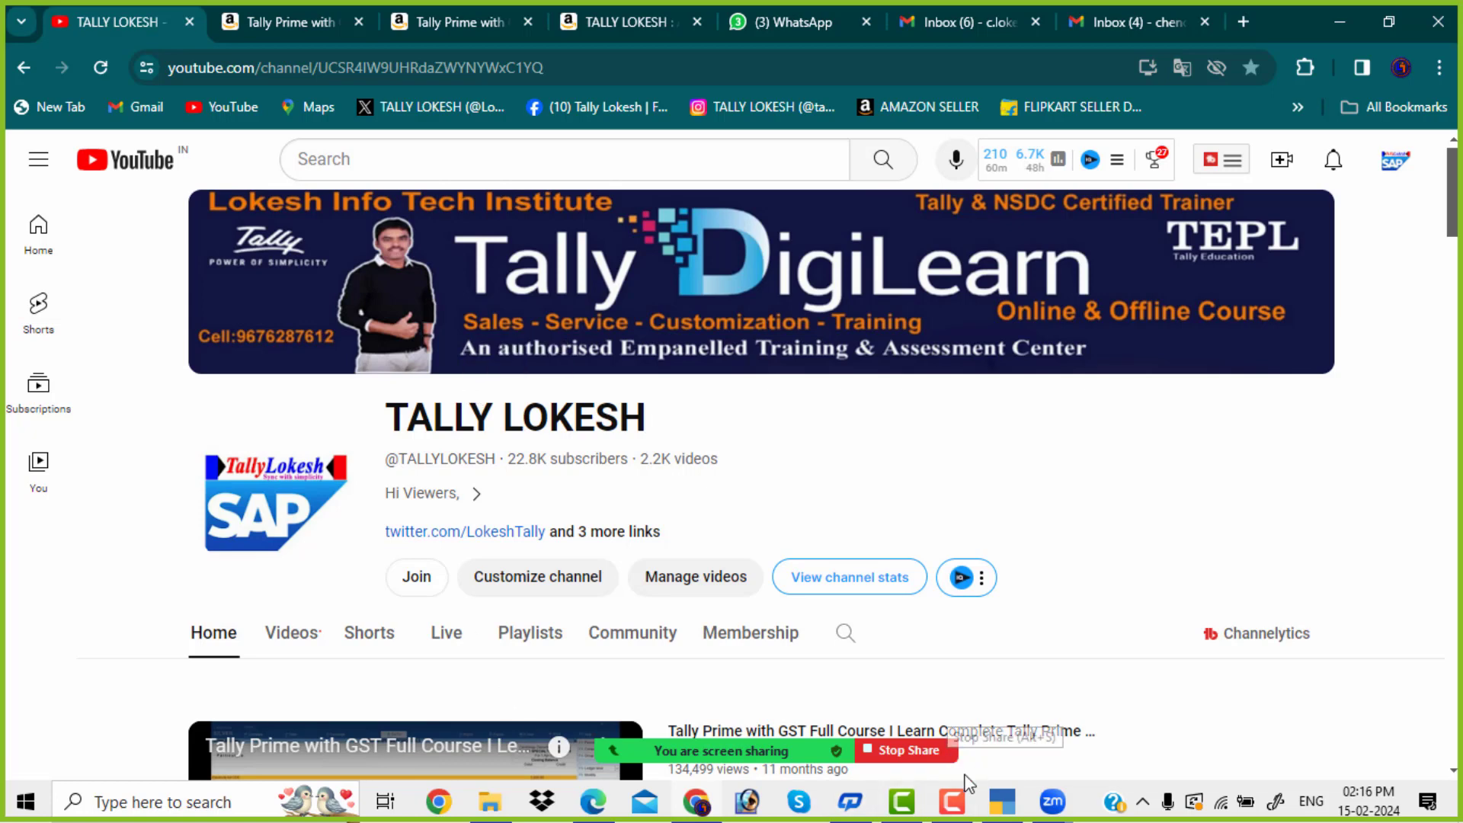
Return to TallyPrime, quit the blank sales voucher and open the Day Book.
{"action": "left_click", "coordinate": [1005, 808]}
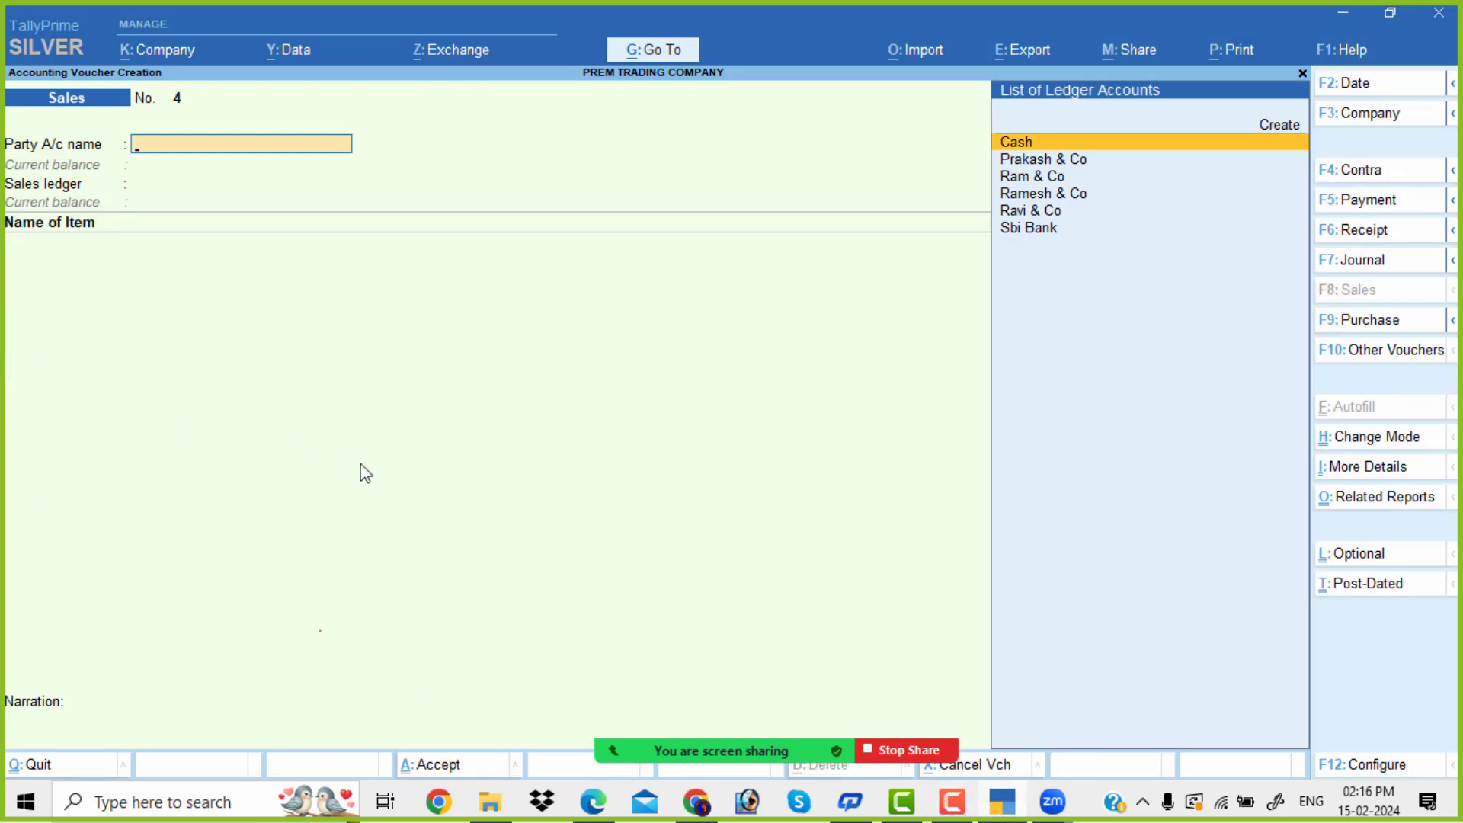
{"action": "key", "text": "Escape"}
{"action": "key", "text": "y"}
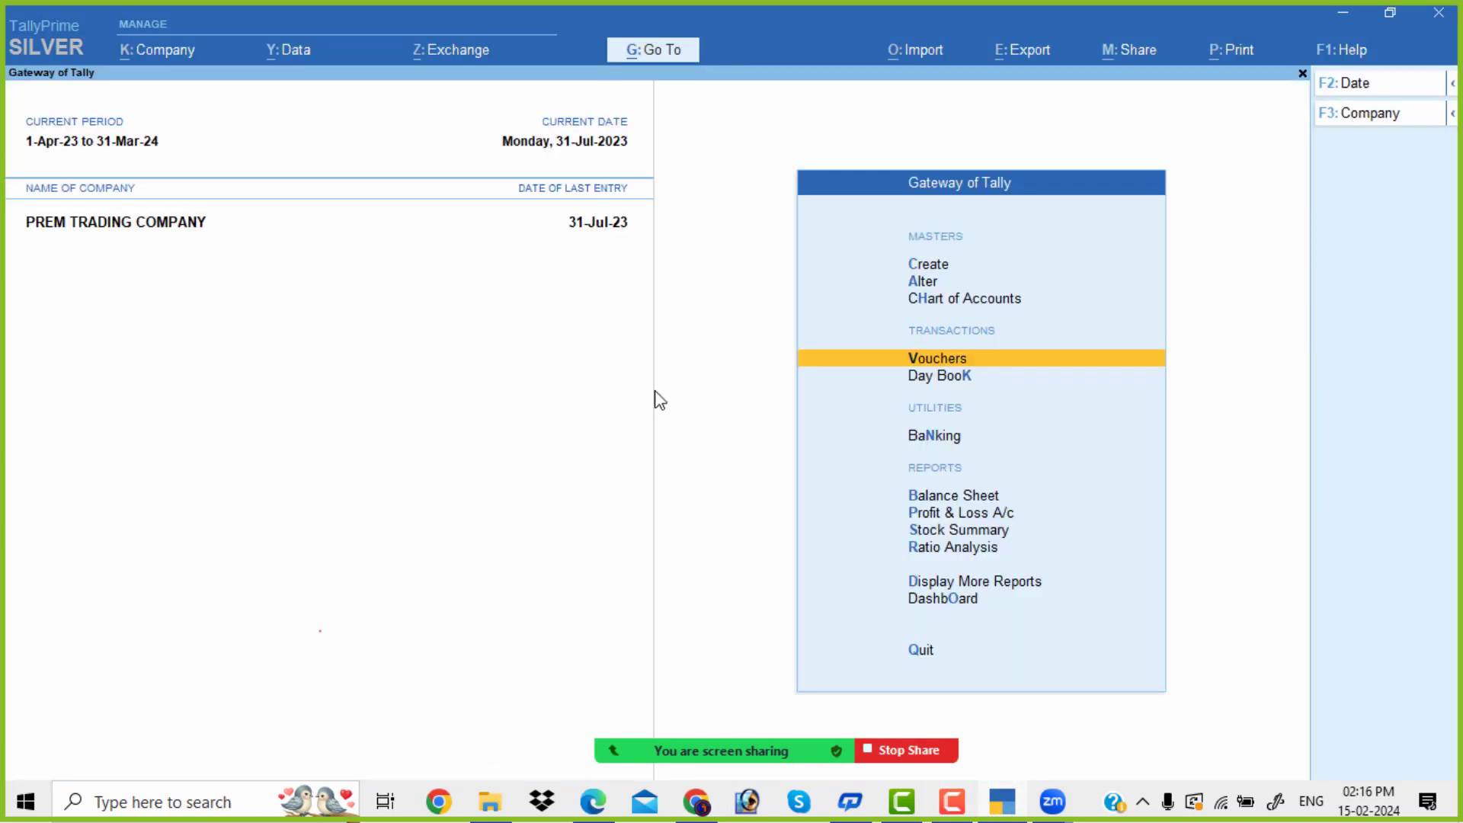
{"action": "key", "text": "Down"}
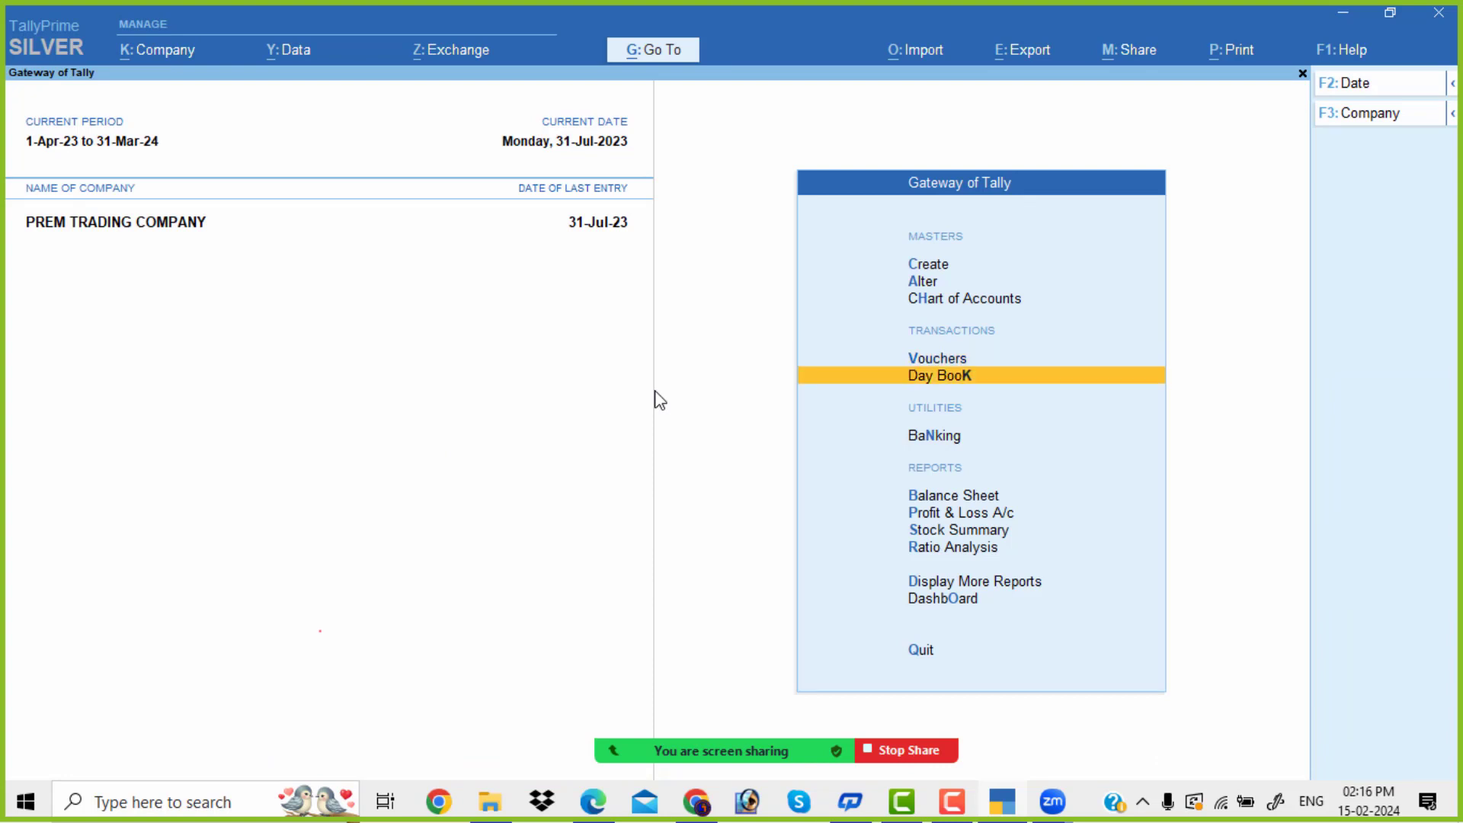
{"action": "key", "text": "Return"}
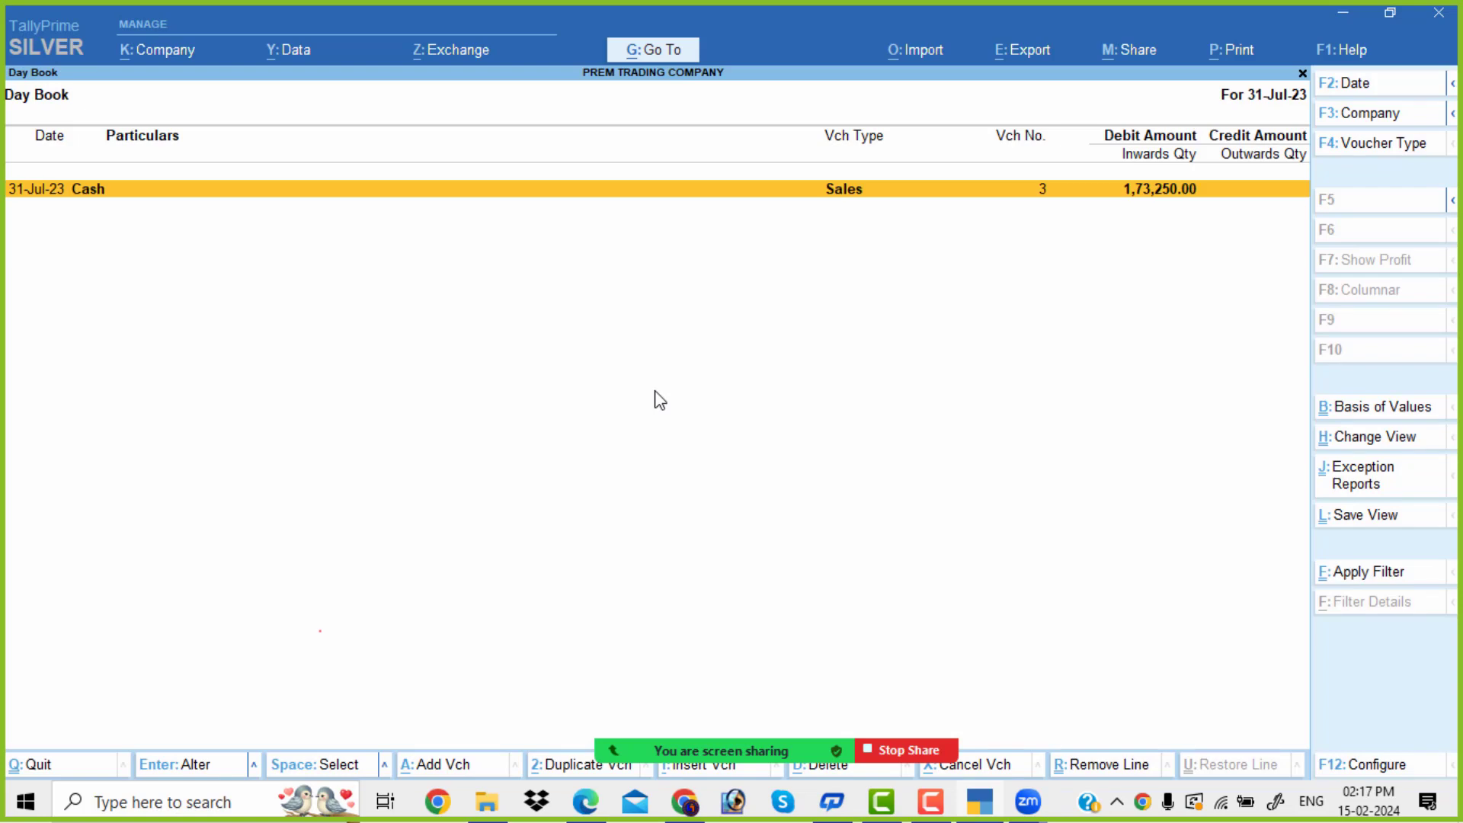
Change the Day Book period to 1-Apr-23 to 31-Jul-23.
{"action": "key", "text": "alt+F2"}
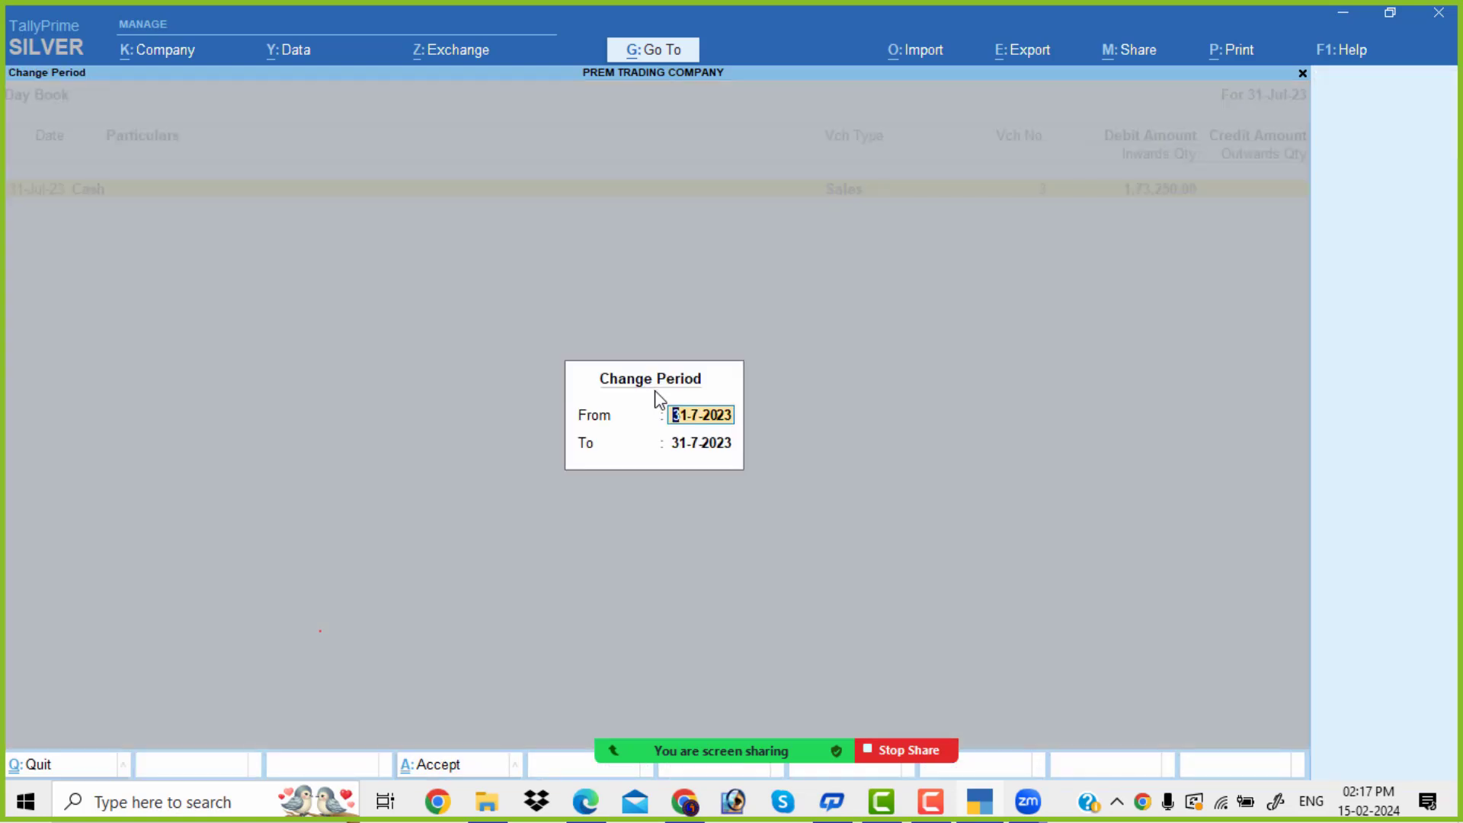
{"action": "key", "text": "BackSpace"}
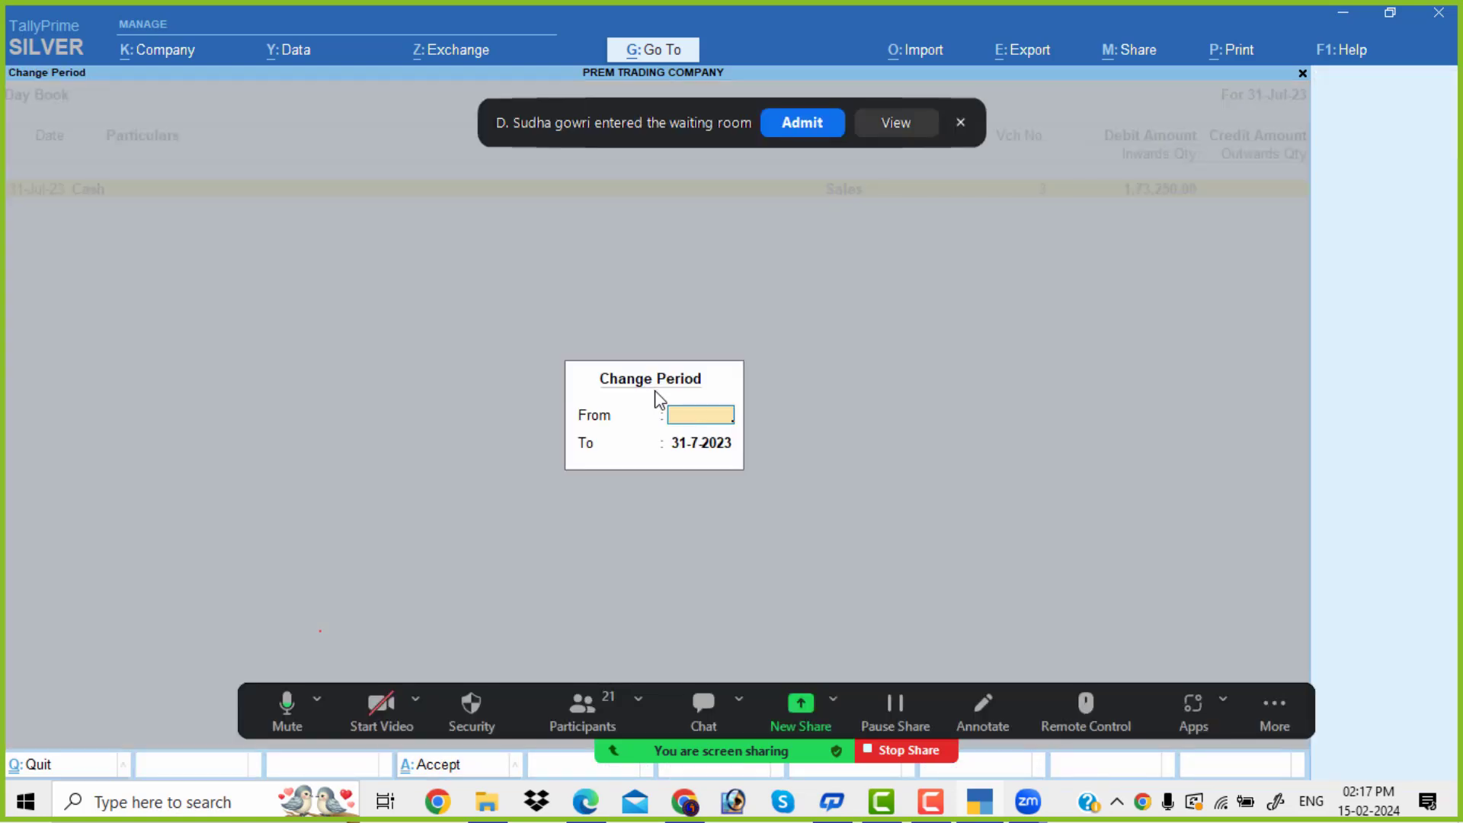
{"action": "key", "text": "Return"}
{"action": "key", "text": "BackSpace"}
{"action": "key", "text": "Return"}
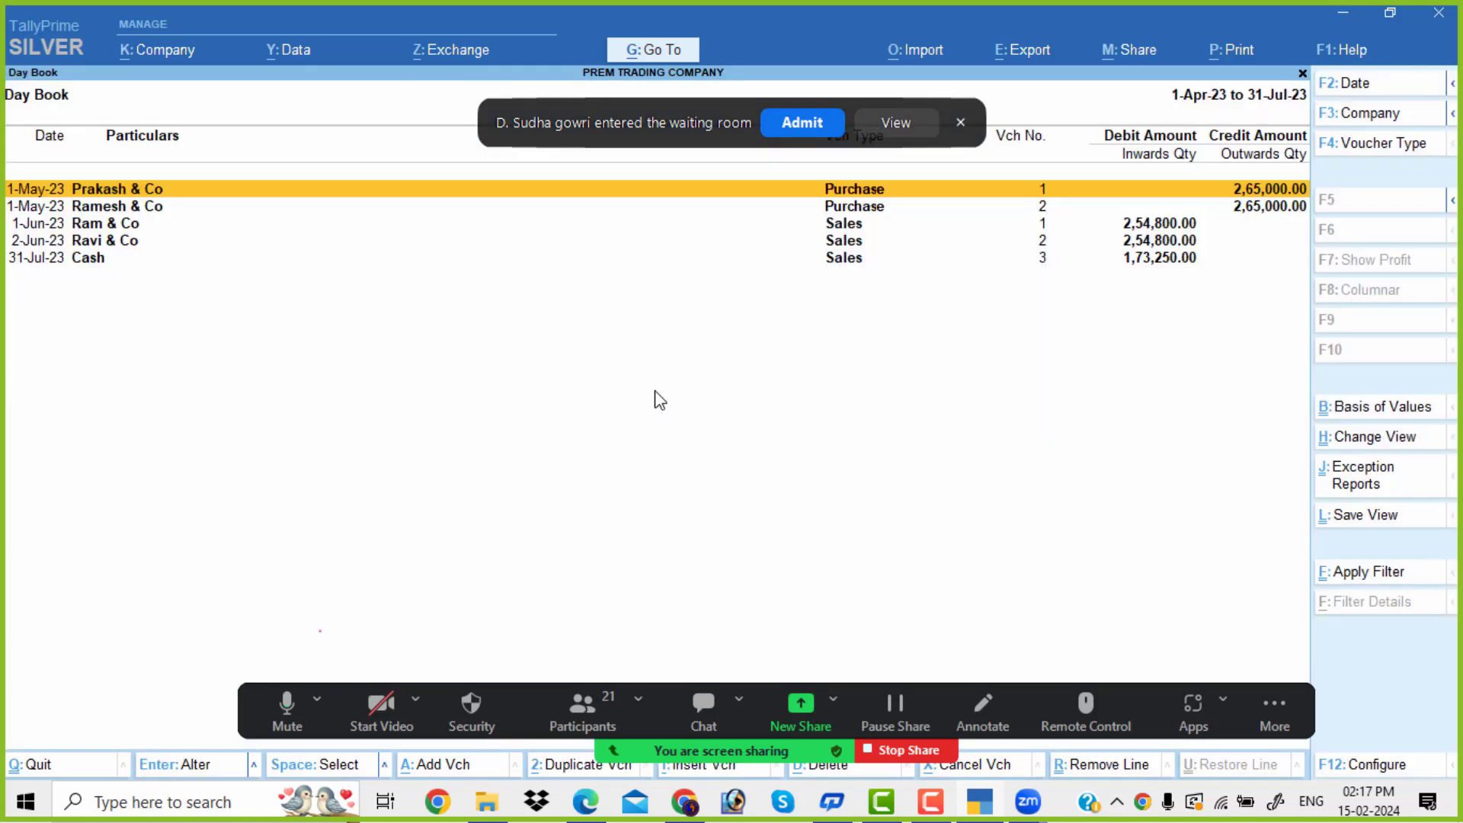
{"action": "left_click", "coordinate": [807, 131]}
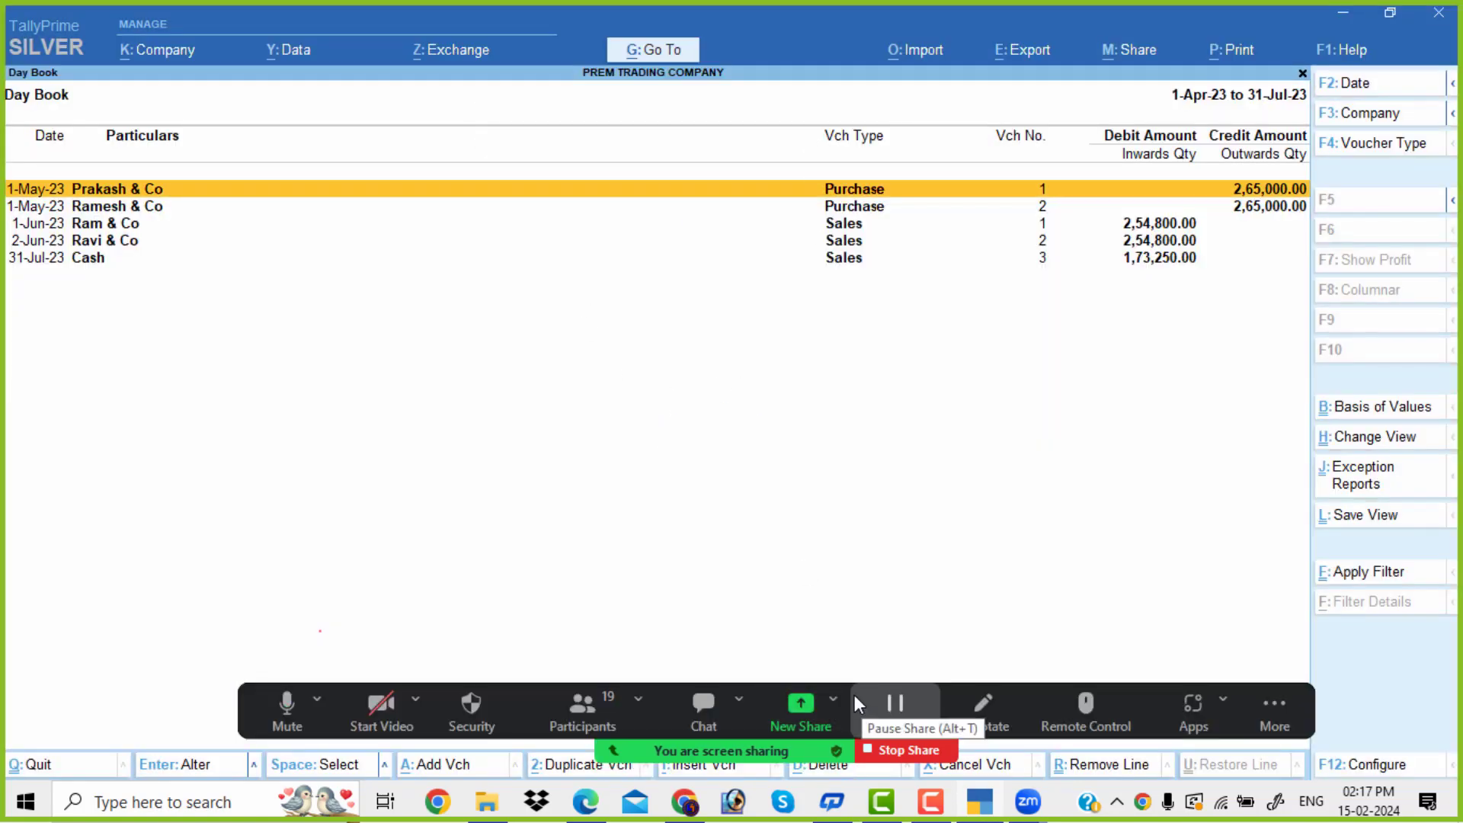
{"action": "left_click_drag", "start_coordinate": [852, 692], "coordinate": [798, 5]}
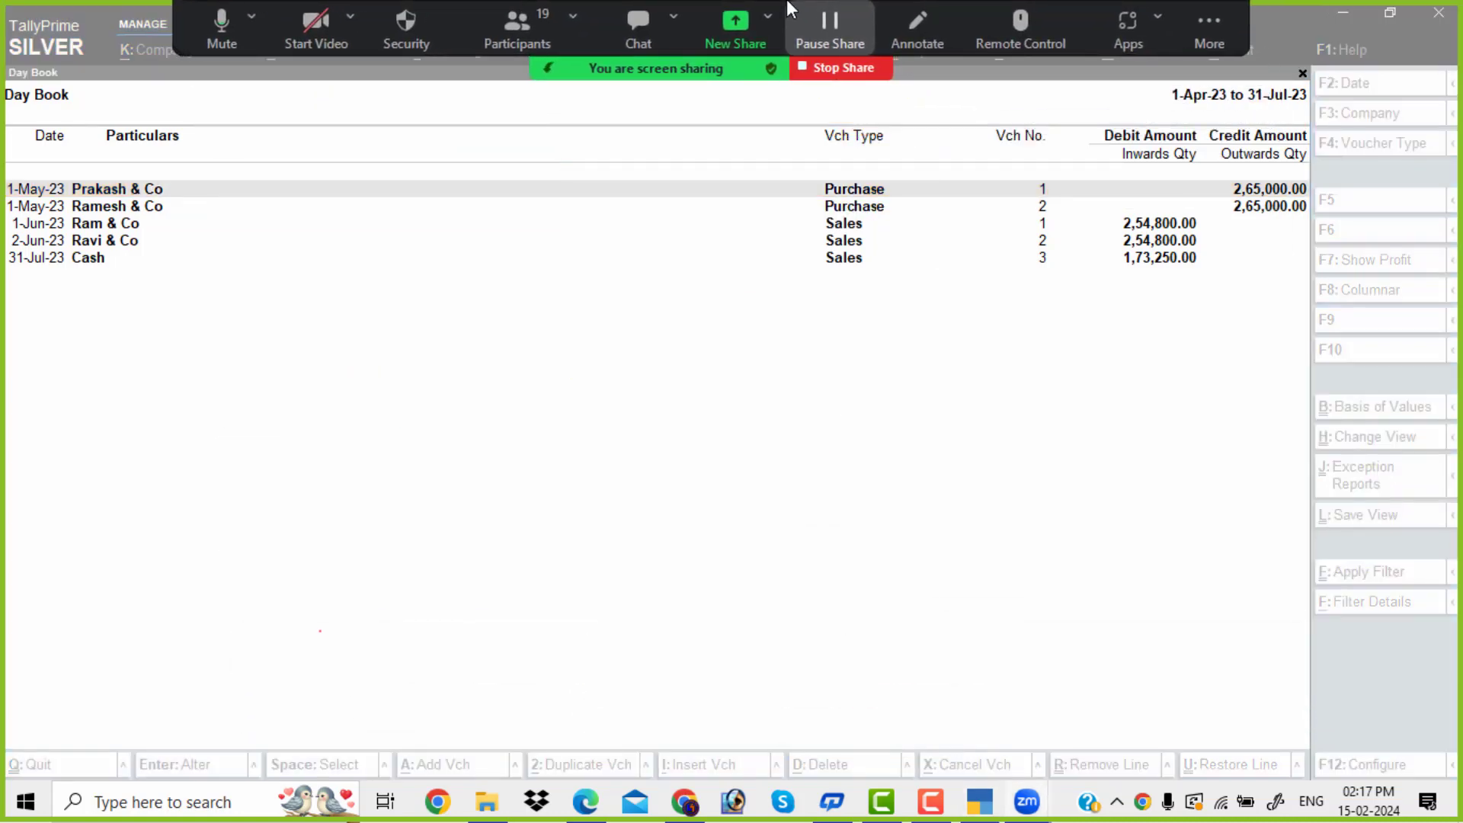
{"action": "left_click", "coordinate": [260, 466]}
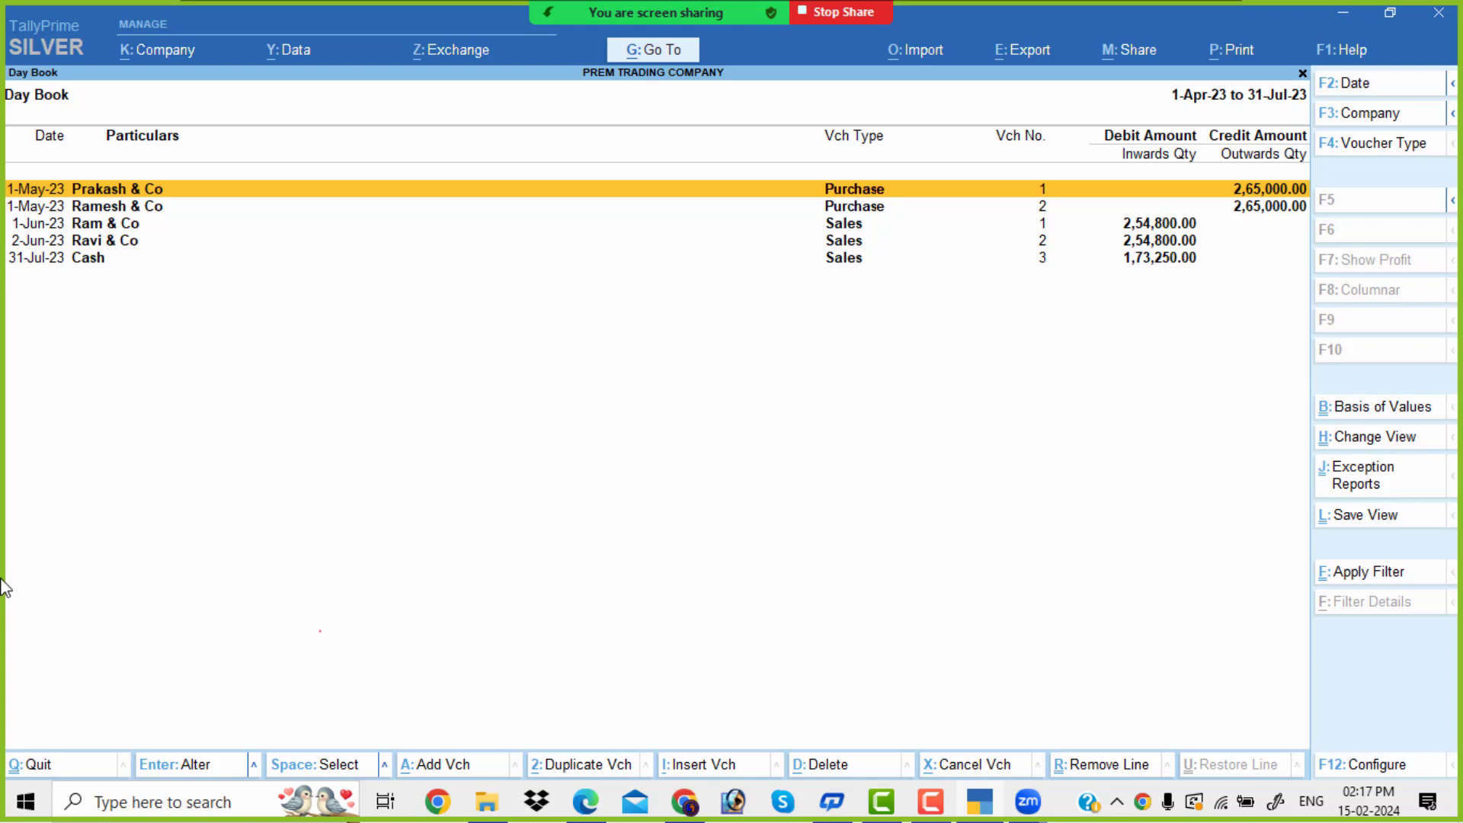
Open the calculator and review the Ramesh & Co purchase and the Ram & Co and Ravi & Co sales amounts.
{"action": "key", "text": "ctrl+n"}
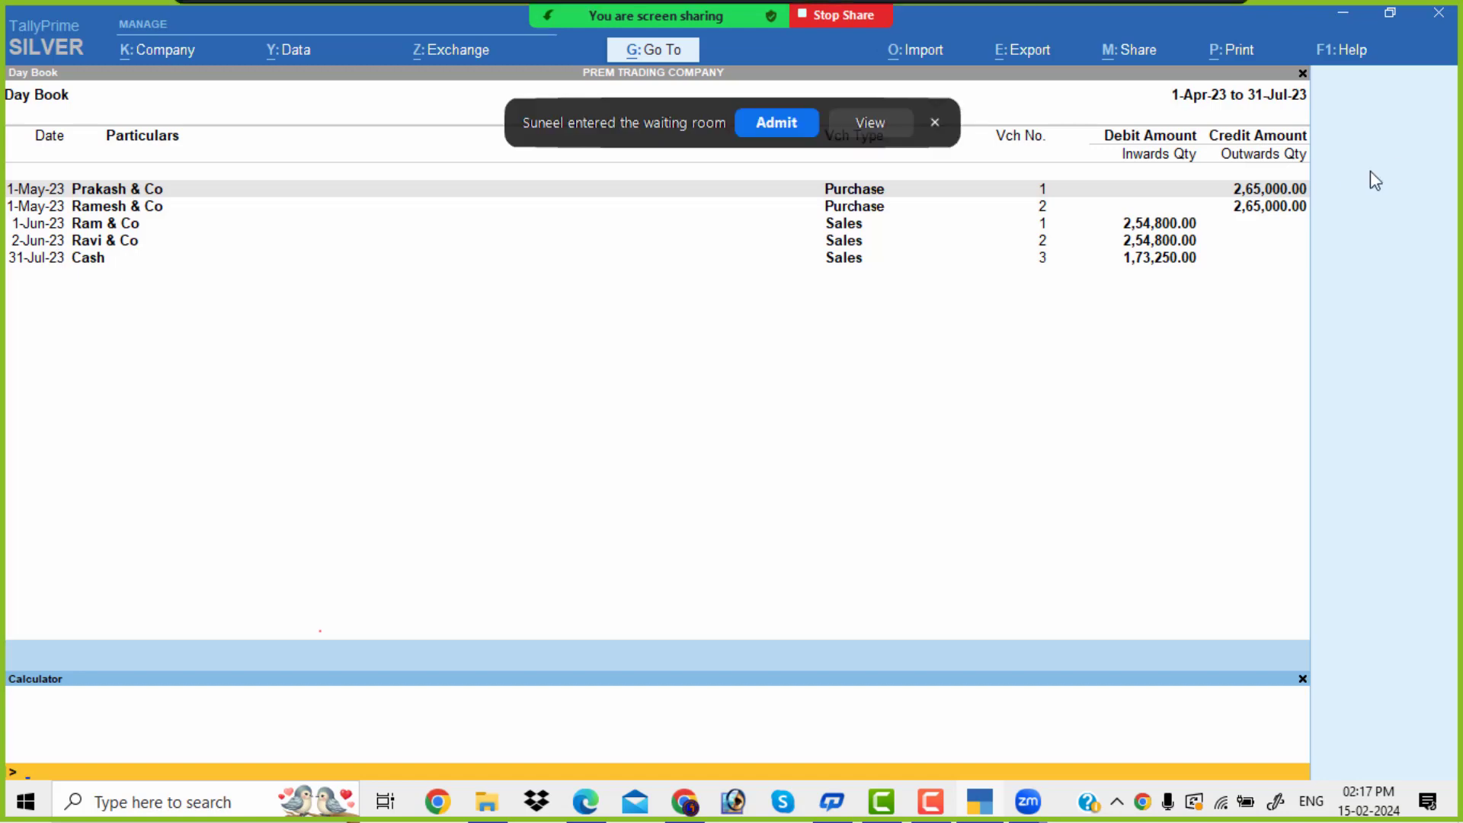
{"action": "left_click", "coordinate": [766, 124]}
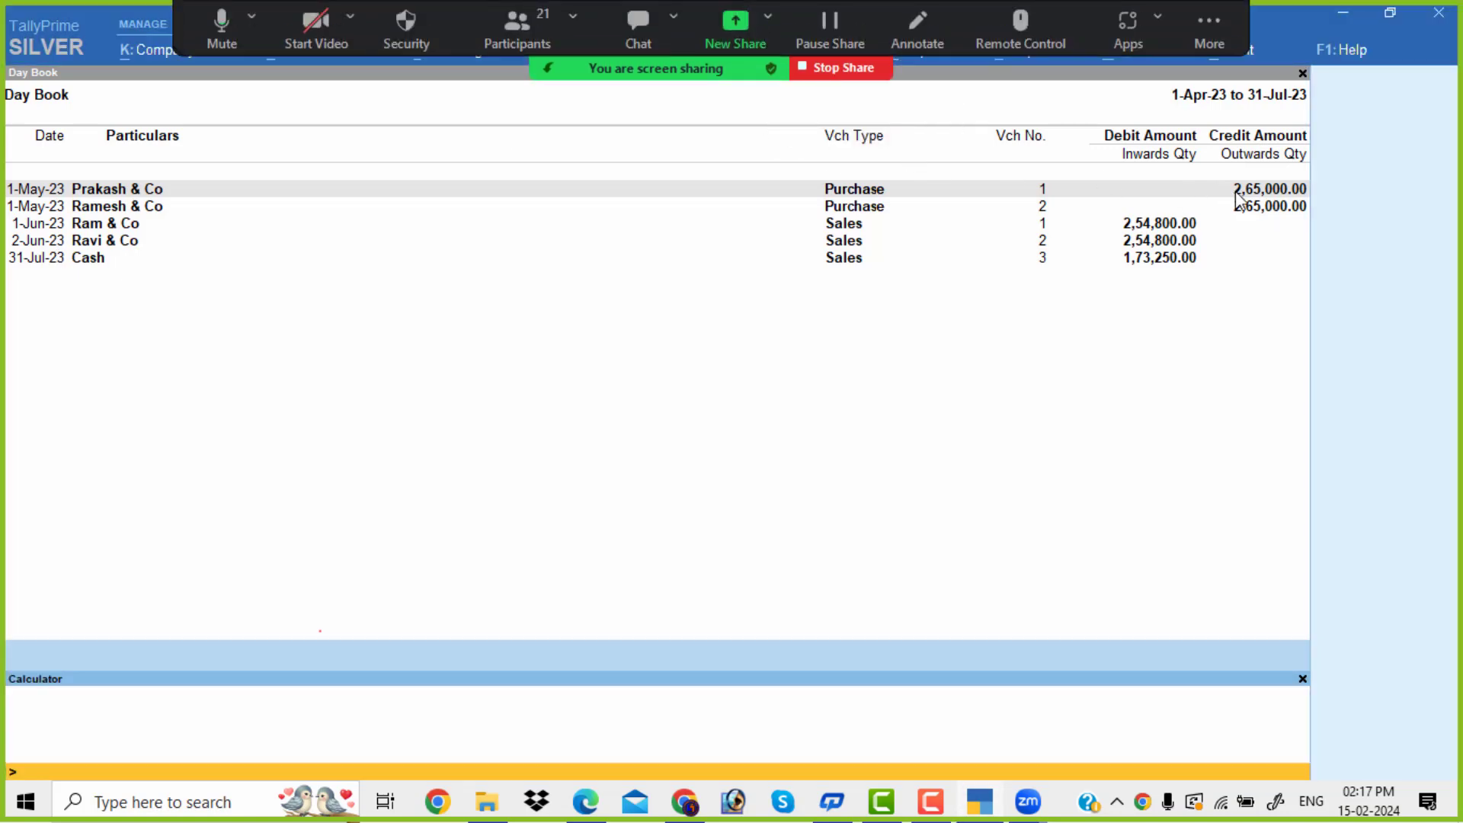
{"action": "left_click", "coordinate": [1262, 213]}
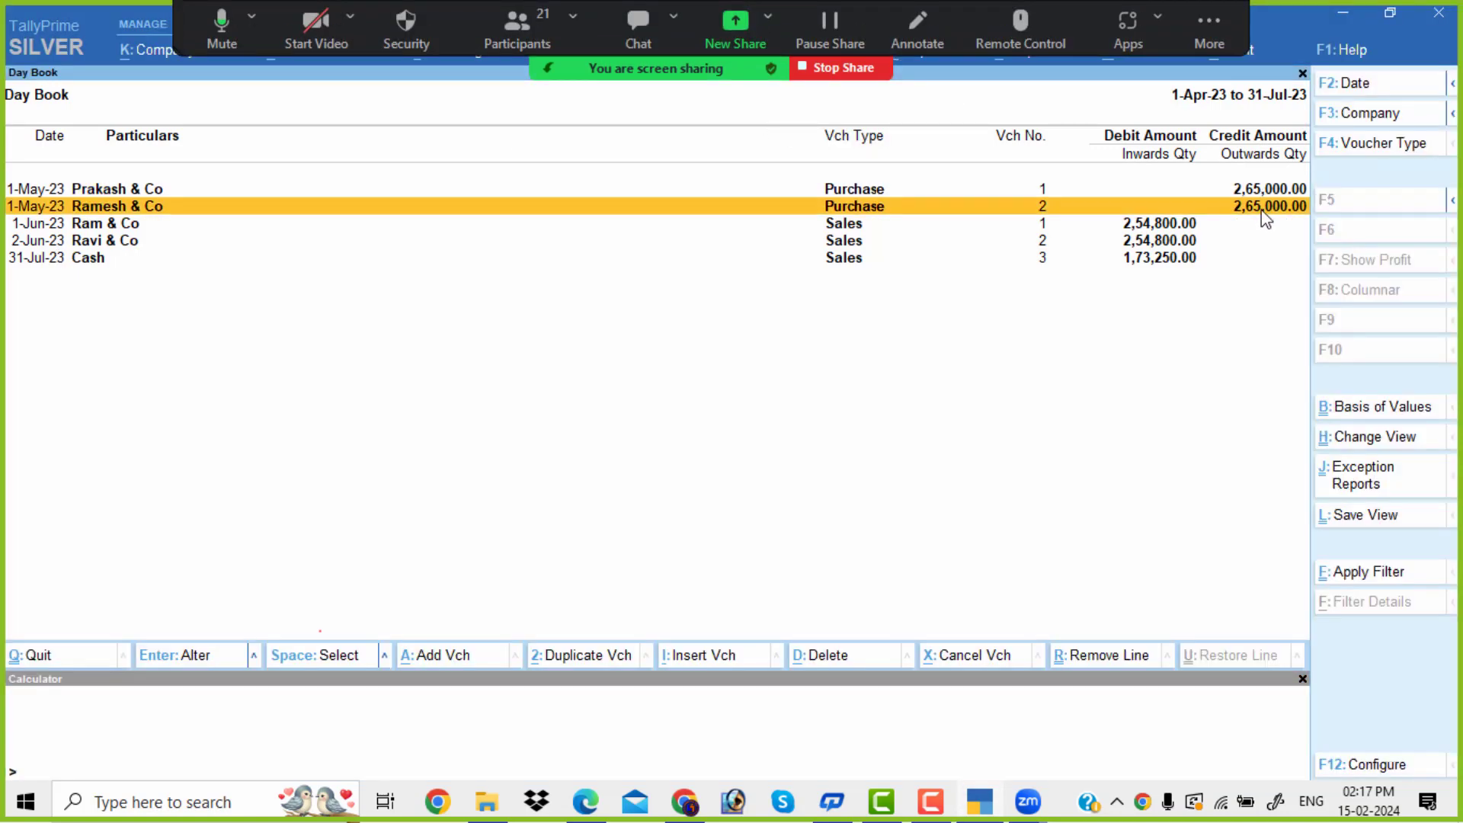
{"action": "left_click", "coordinate": [1138, 224]}
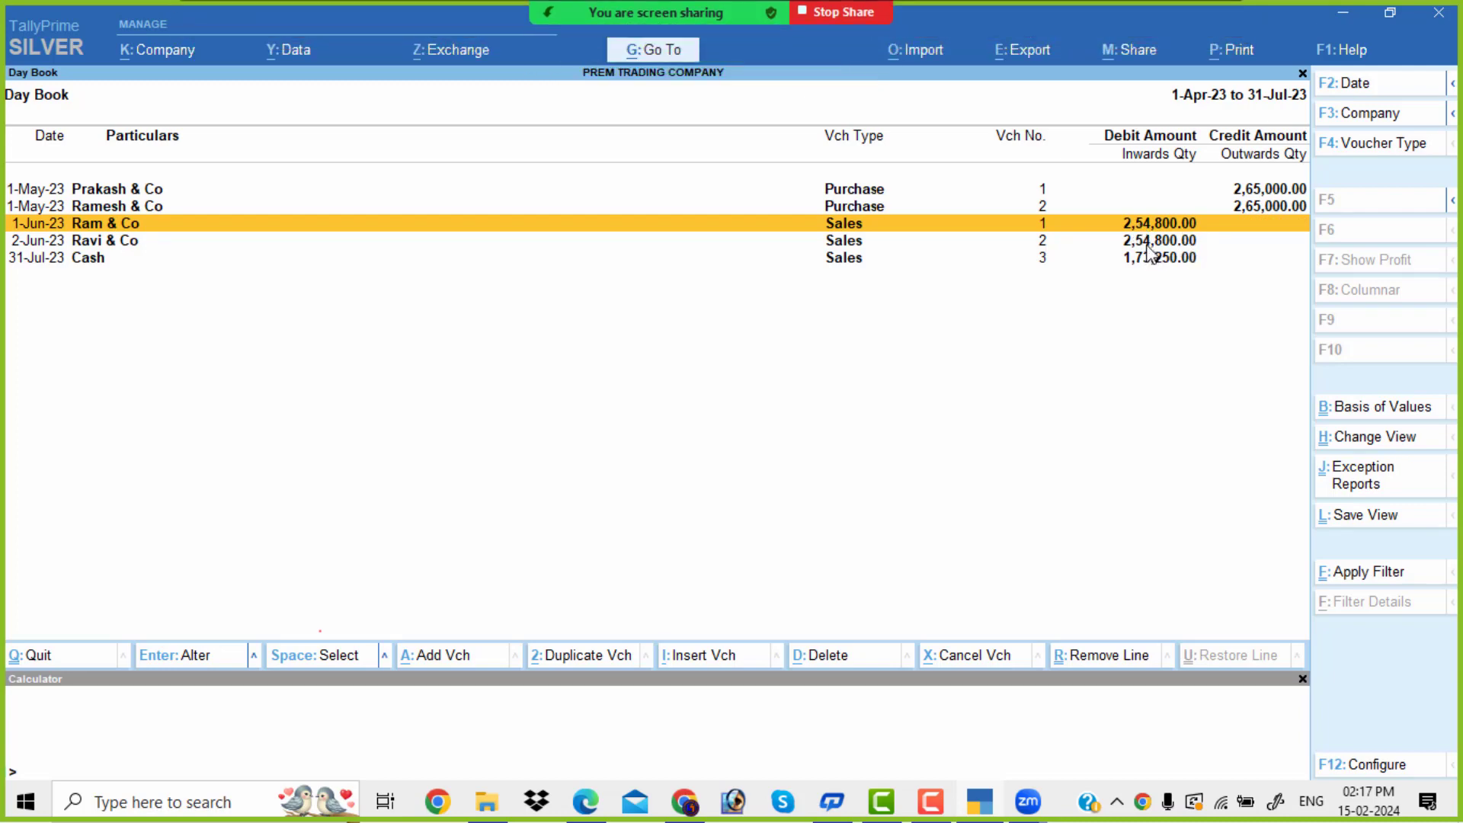
{"action": "left_click", "coordinate": [1197, 243]}
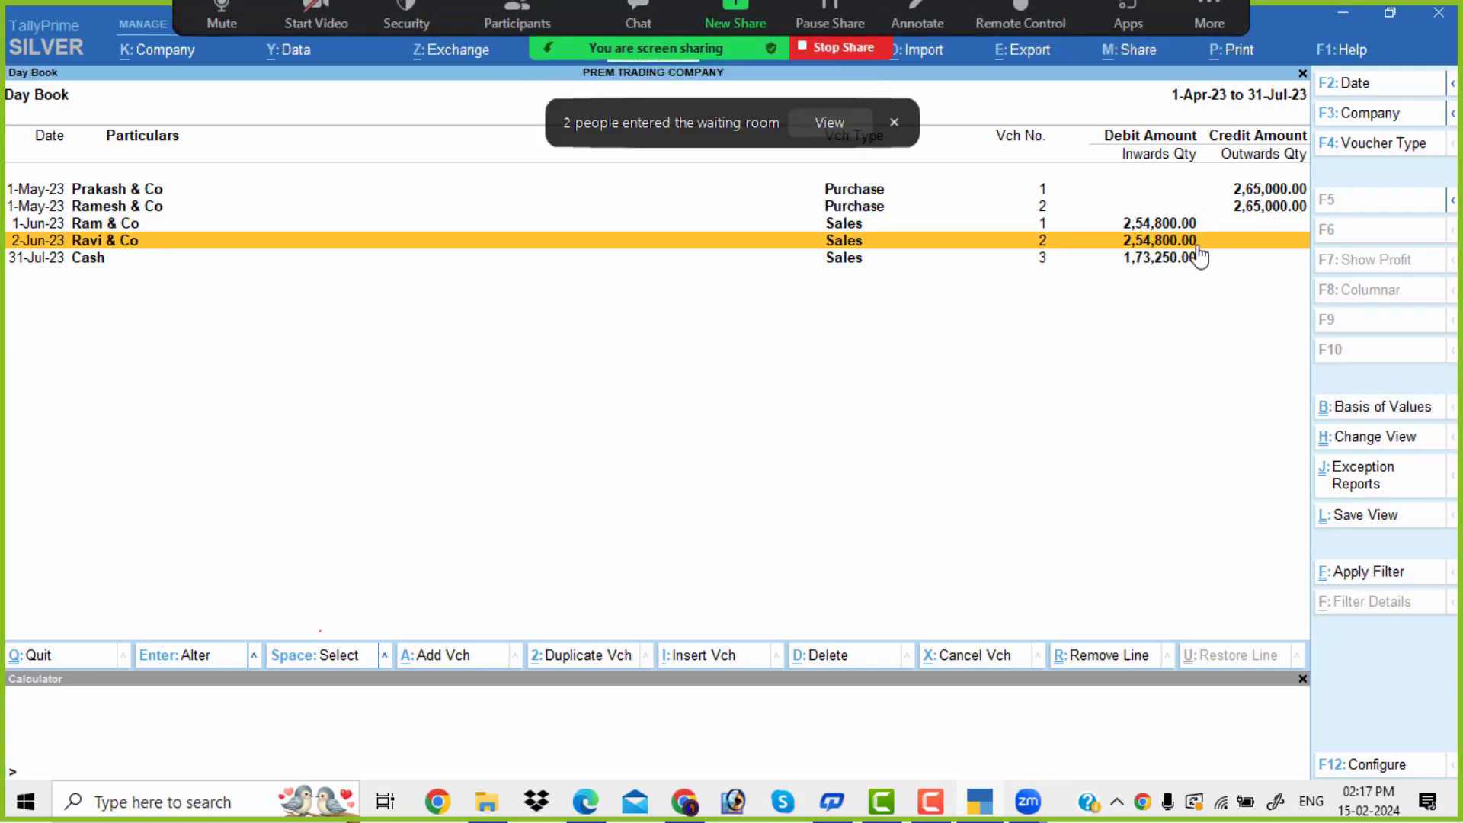
{"action": "left_click", "coordinate": [831, 121]}
{"action": "left_click", "coordinate": [1358, 209]}
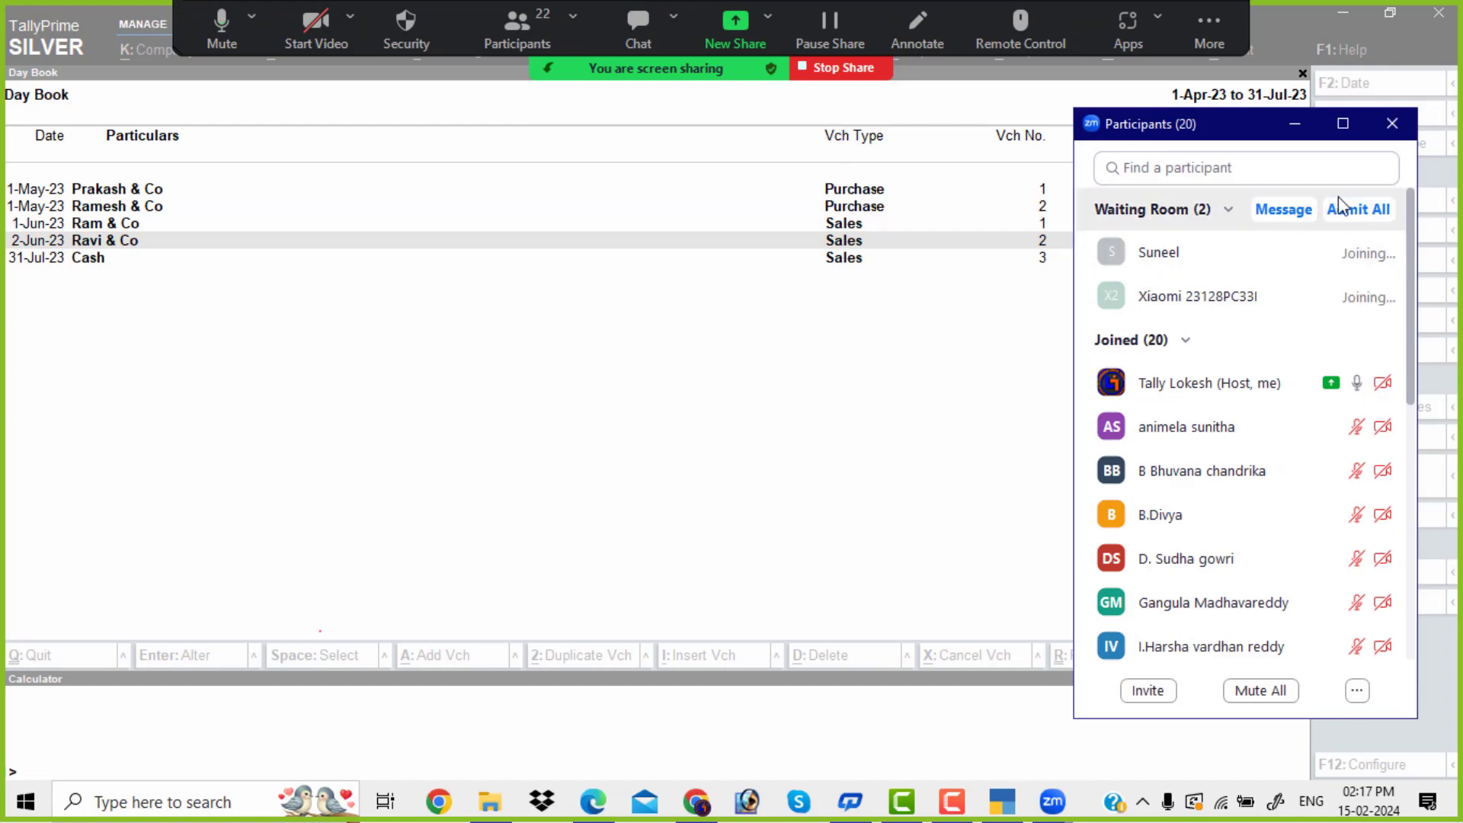
{"action": "left_click", "coordinate": [1296, 127]}
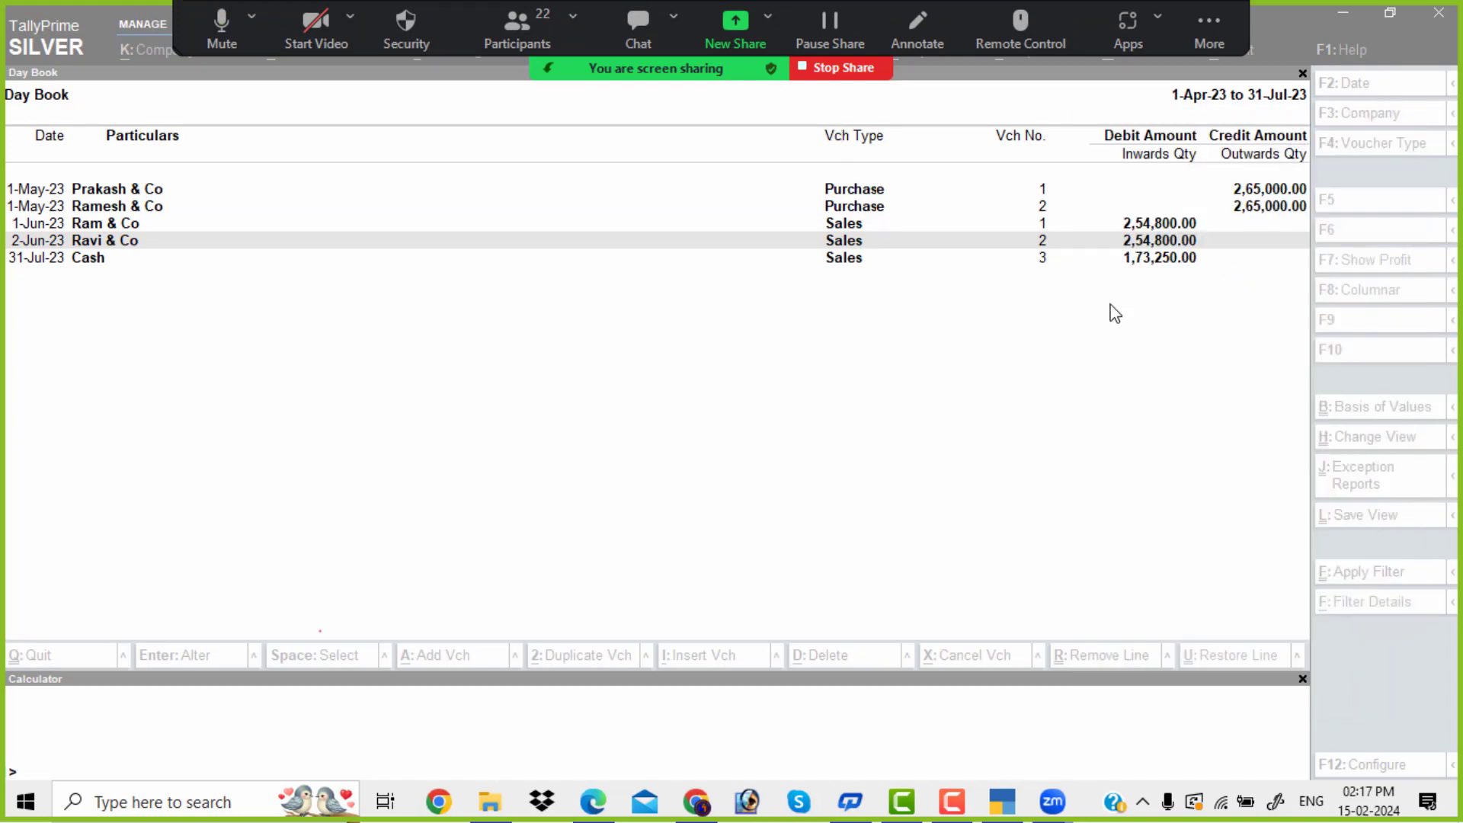
{"action": "left_click", "coordinate": [1032, 299]}
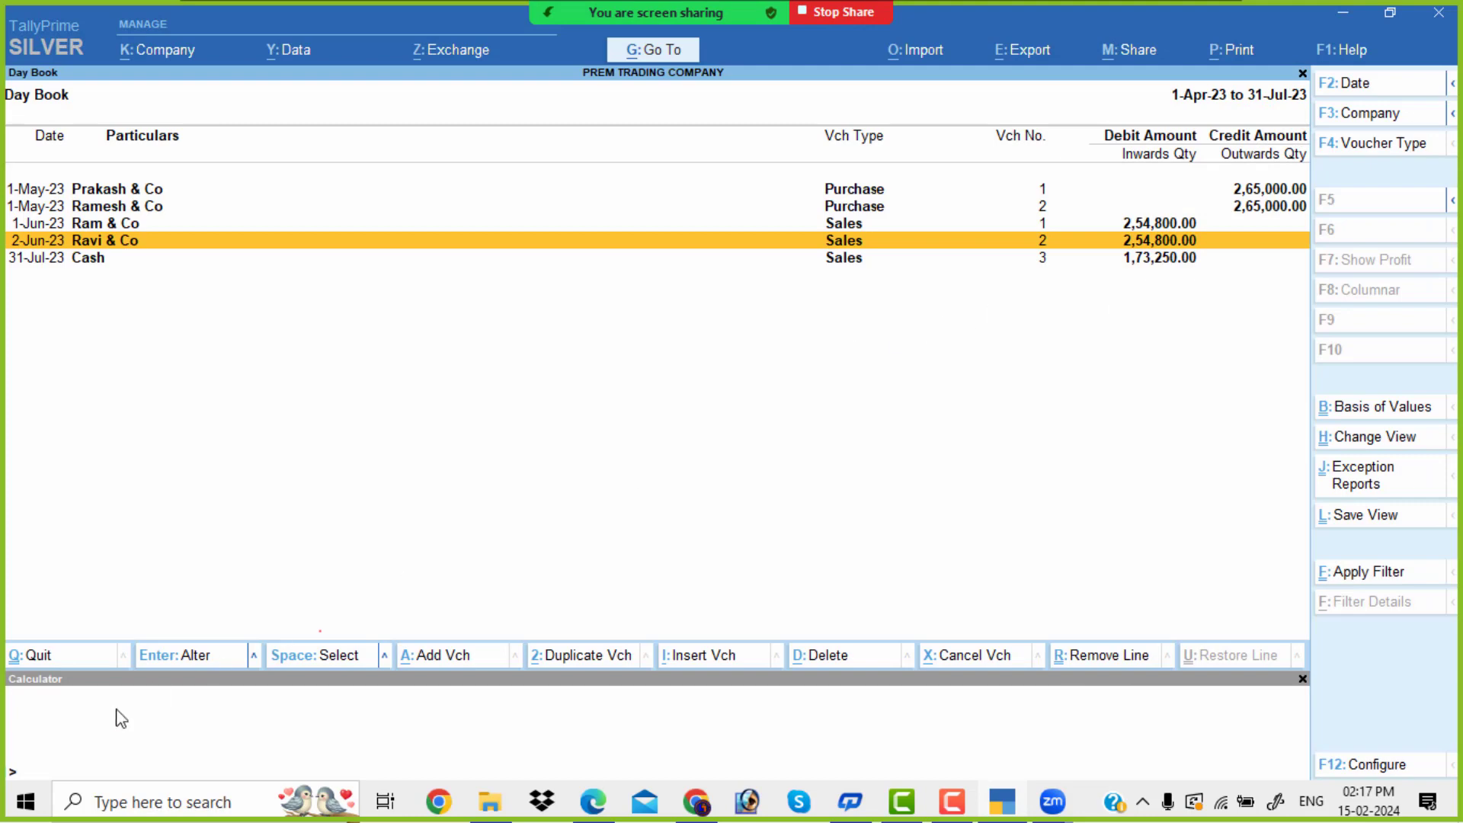
Calculate 80% of the Ravi & Co sales value with 254800*80/100 in the calculator.
{"action": "left_click", "coordinate": [58, 763]}
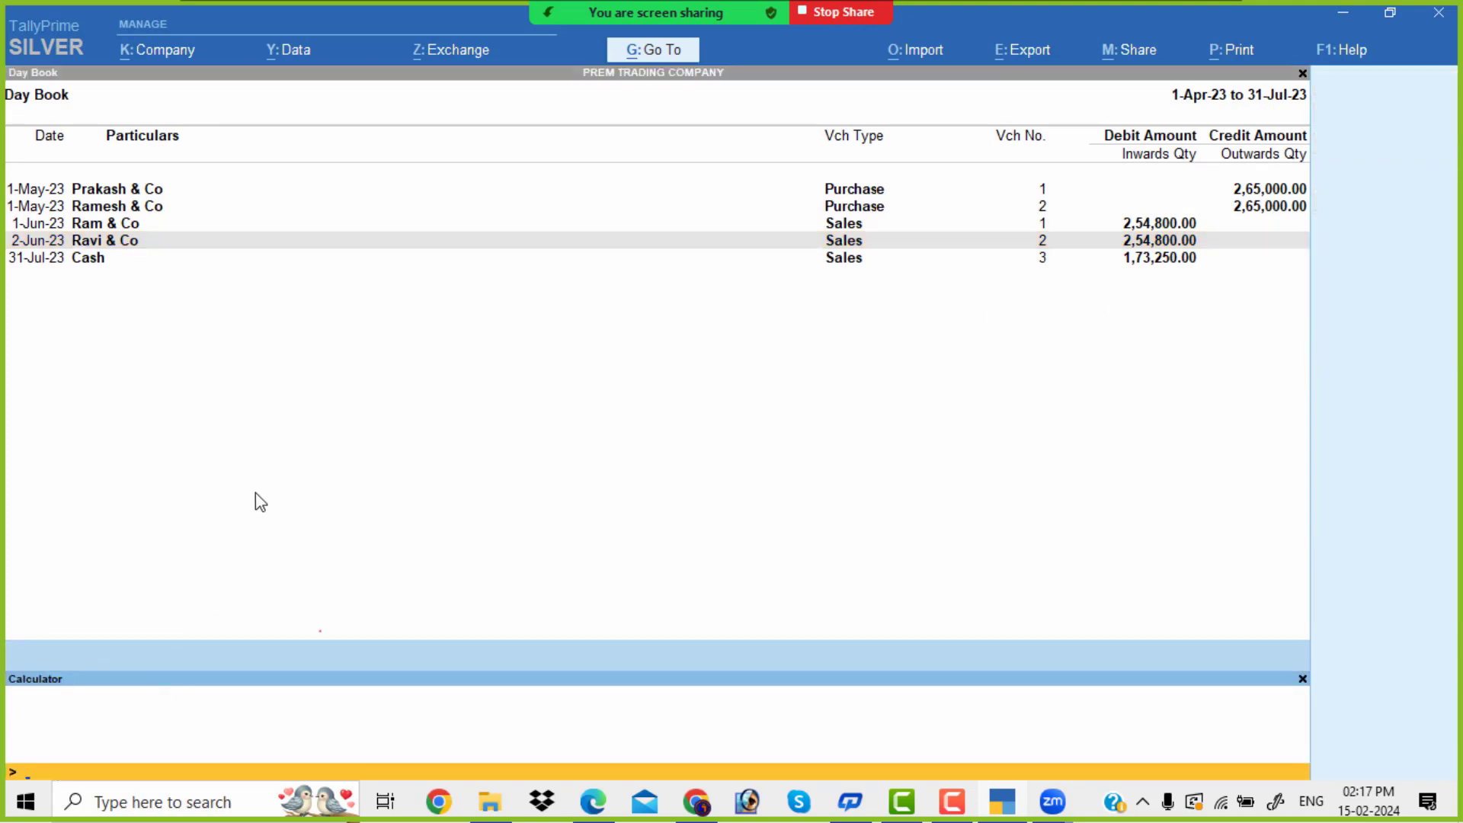
{"action": "type", "text": "254800*80/100"}
{"action": "key", "text": "Return"}
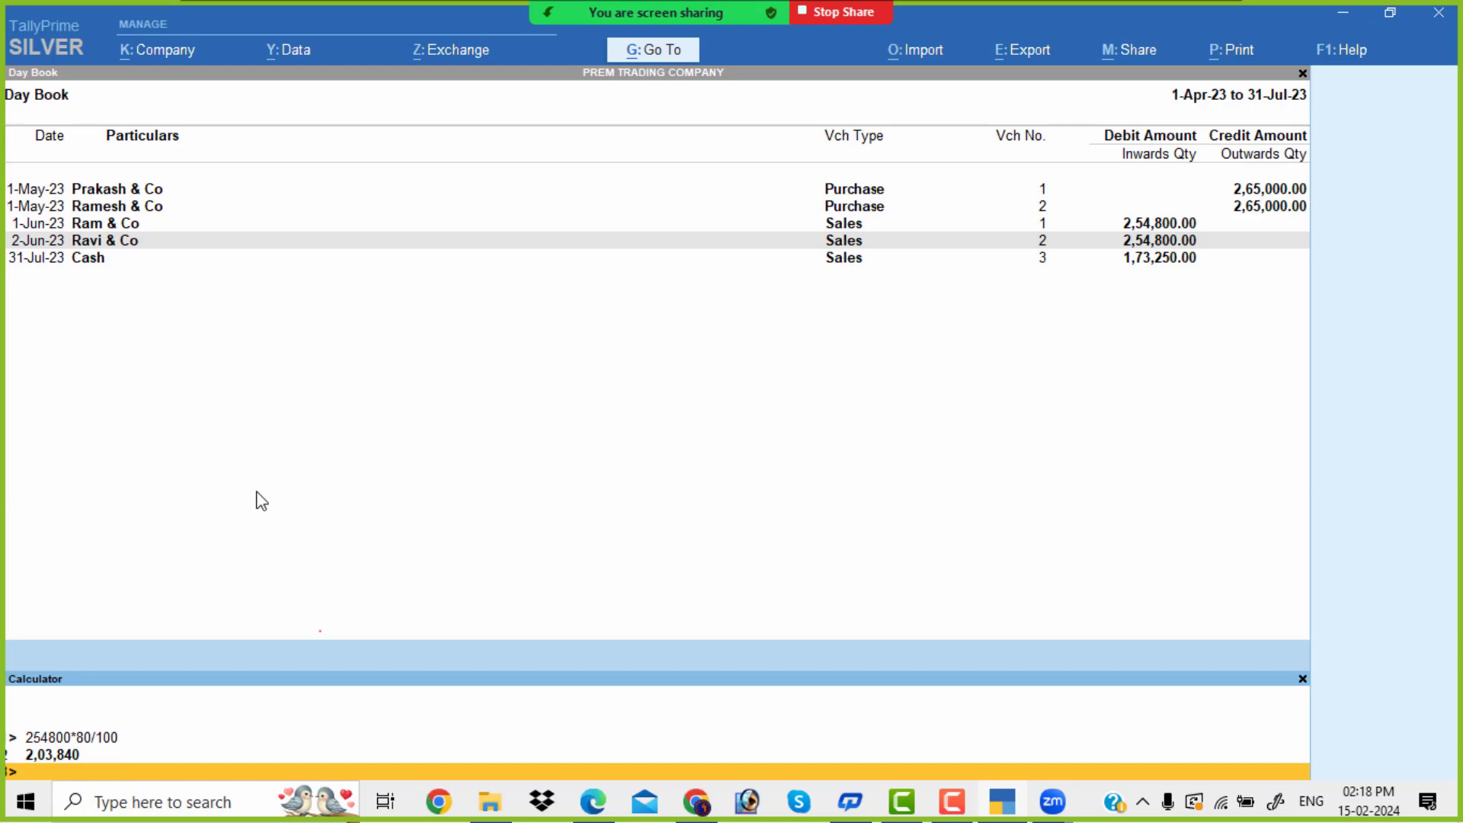
Calculate 70% of the purchase value with 265000*70/100 in the calculator and close the Day Book.
{"action": "type", "text": "265000*70/100"}
{"action": "key", "text": "Return"}
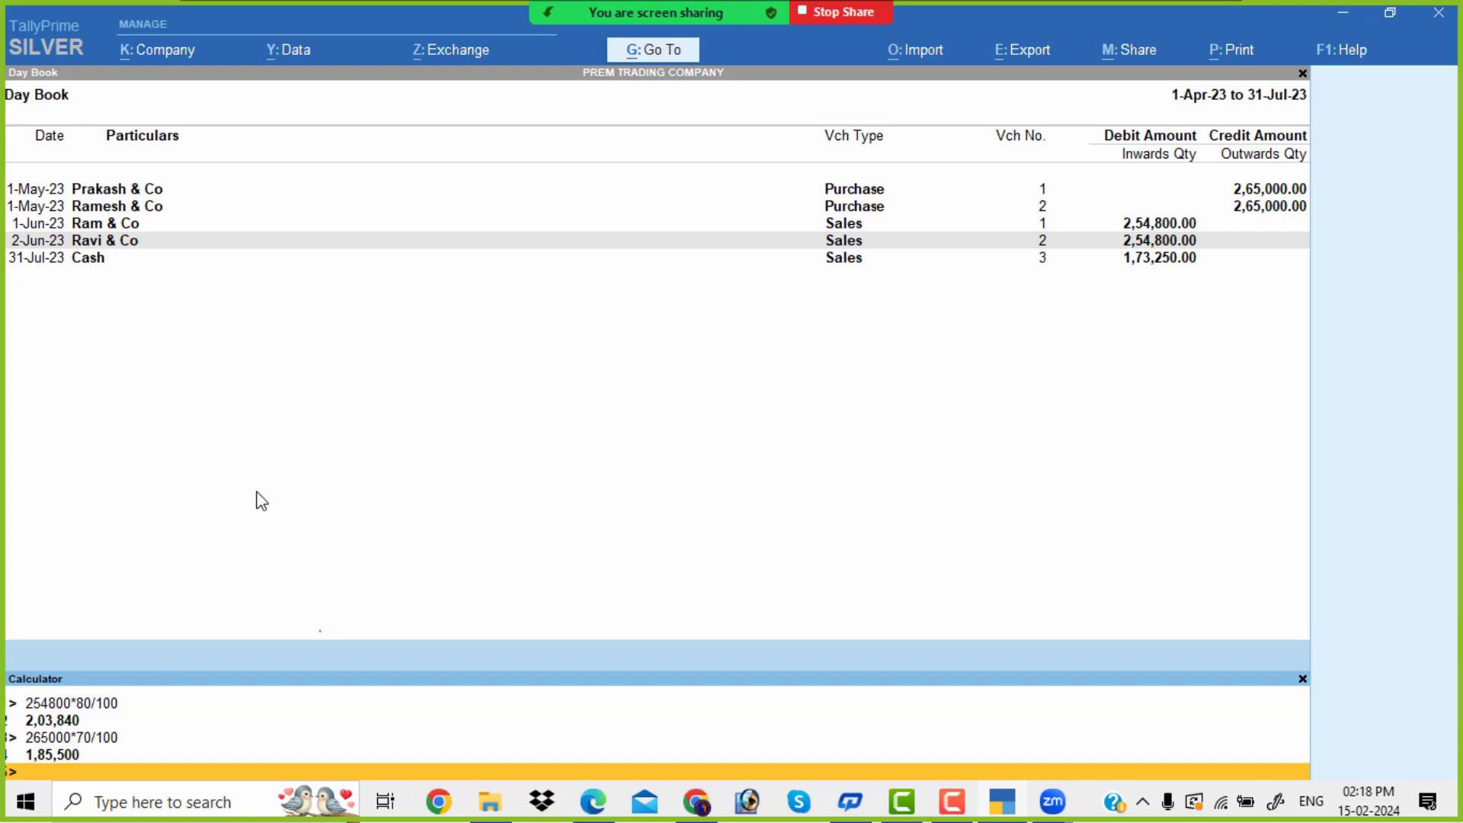
{"action": "left_click", "coordinate": [923, 383]}
{"action": "key", "text": "Escape"}
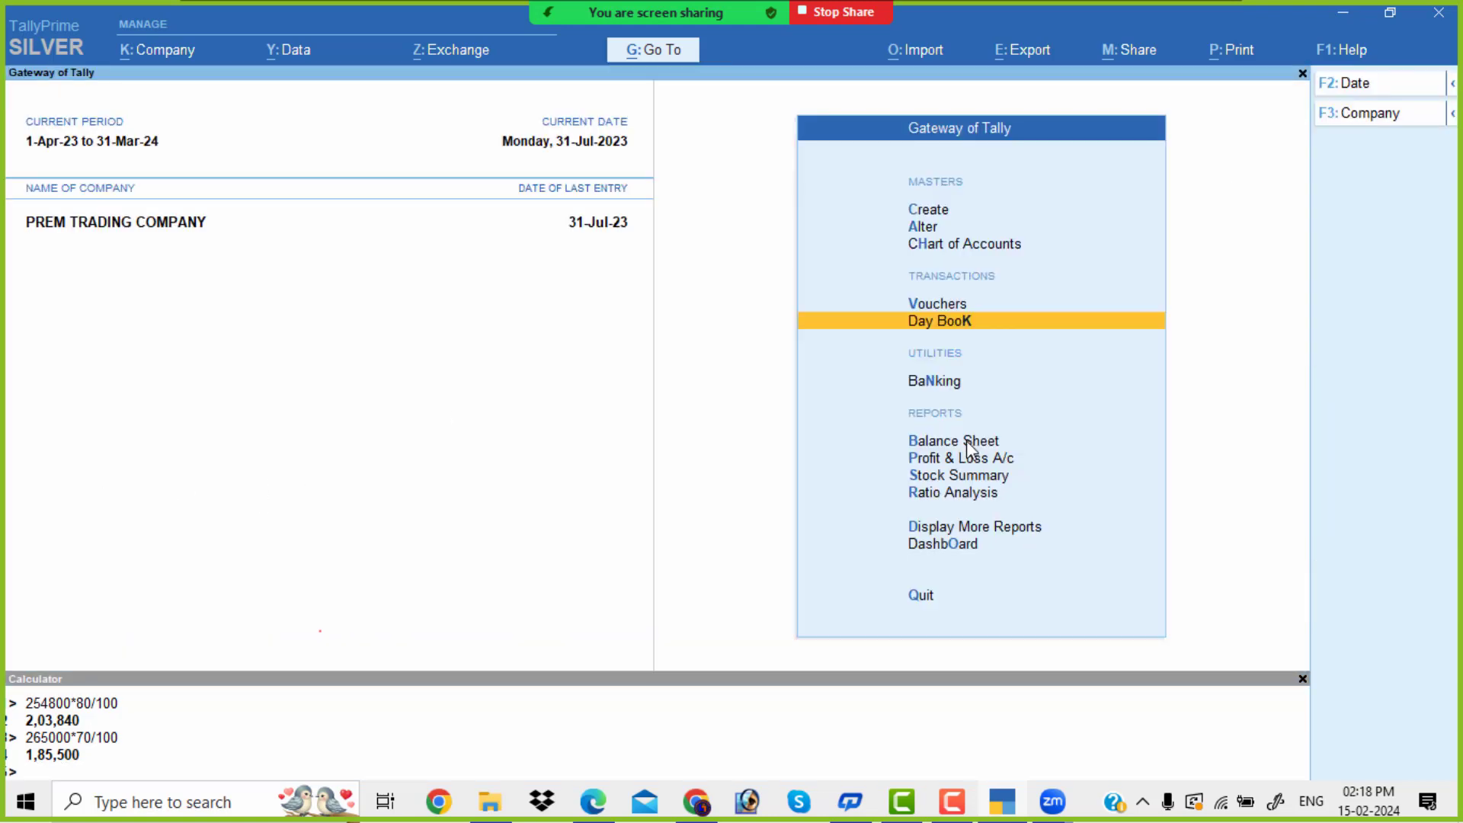
Open a new Receipt voucher and check the cheque receipt transaction for Ram and Ravi in the exercise PDF.
{"action": "key", "text": "Up"}
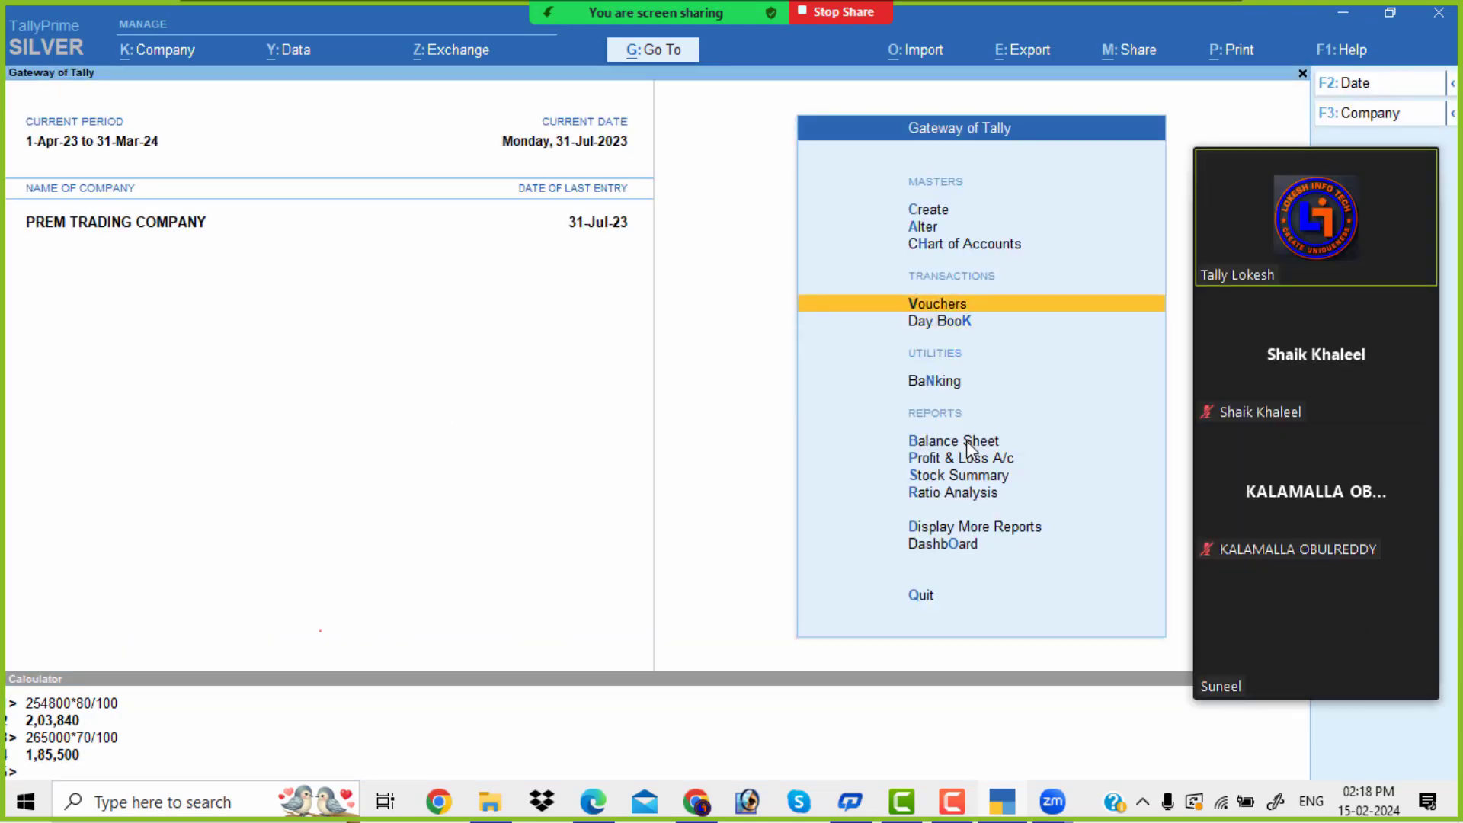
{"action": "key", "text": "Return"}
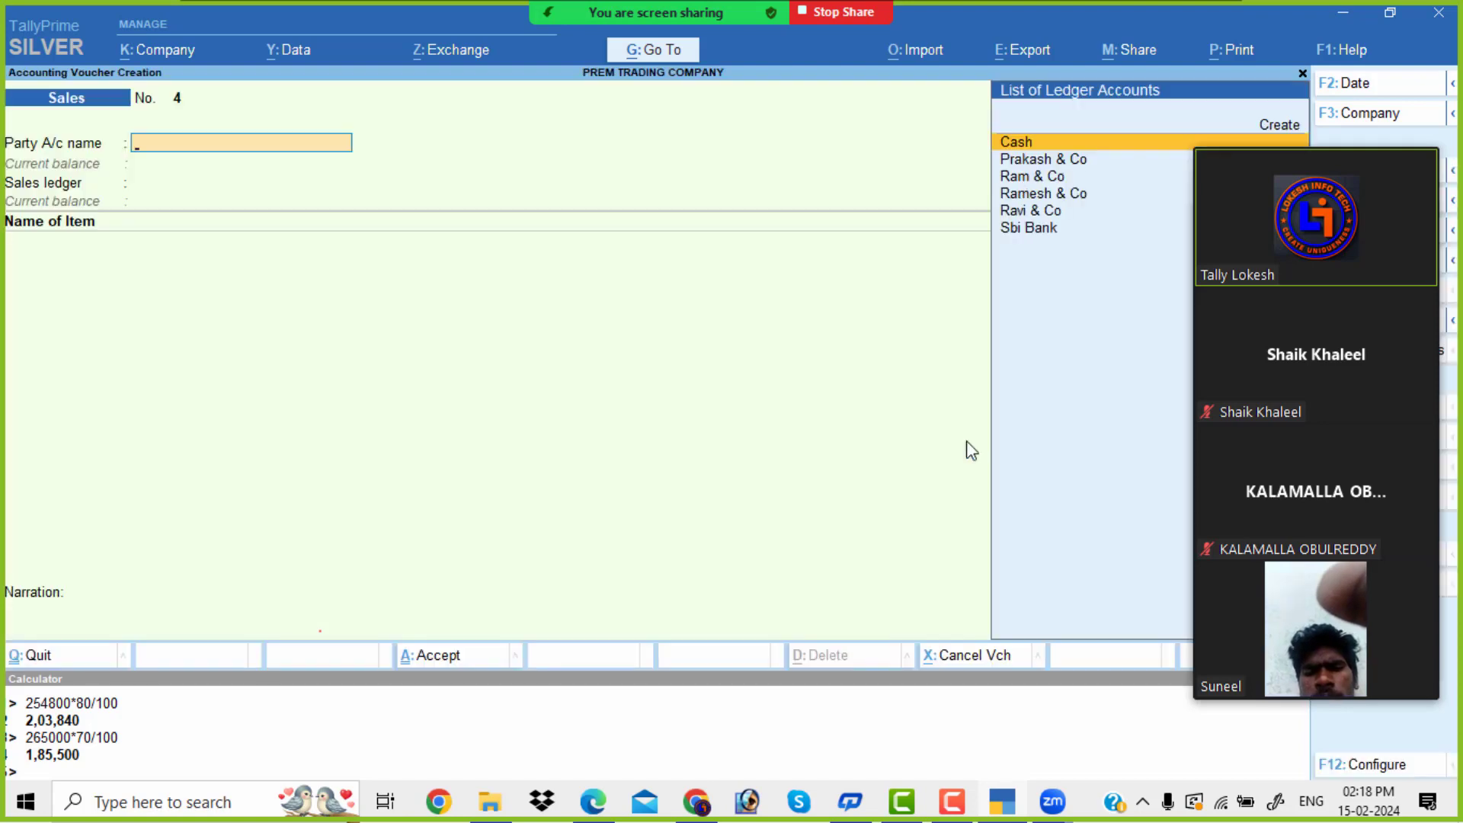
{"action": "left_click", "coordinate": [1210, 139]}
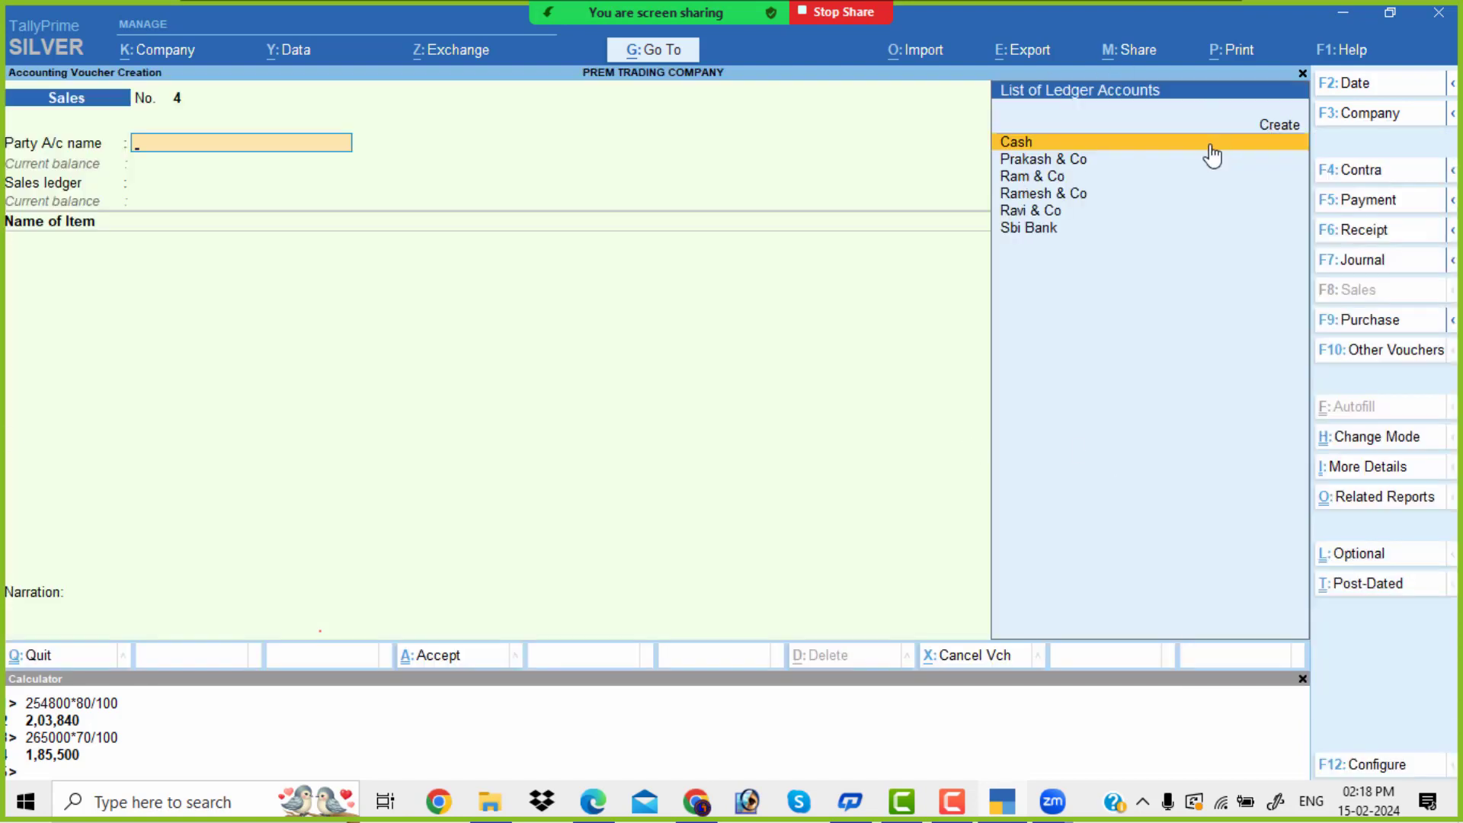
{"action": "left_click", "coordinate": [1391, 237]}
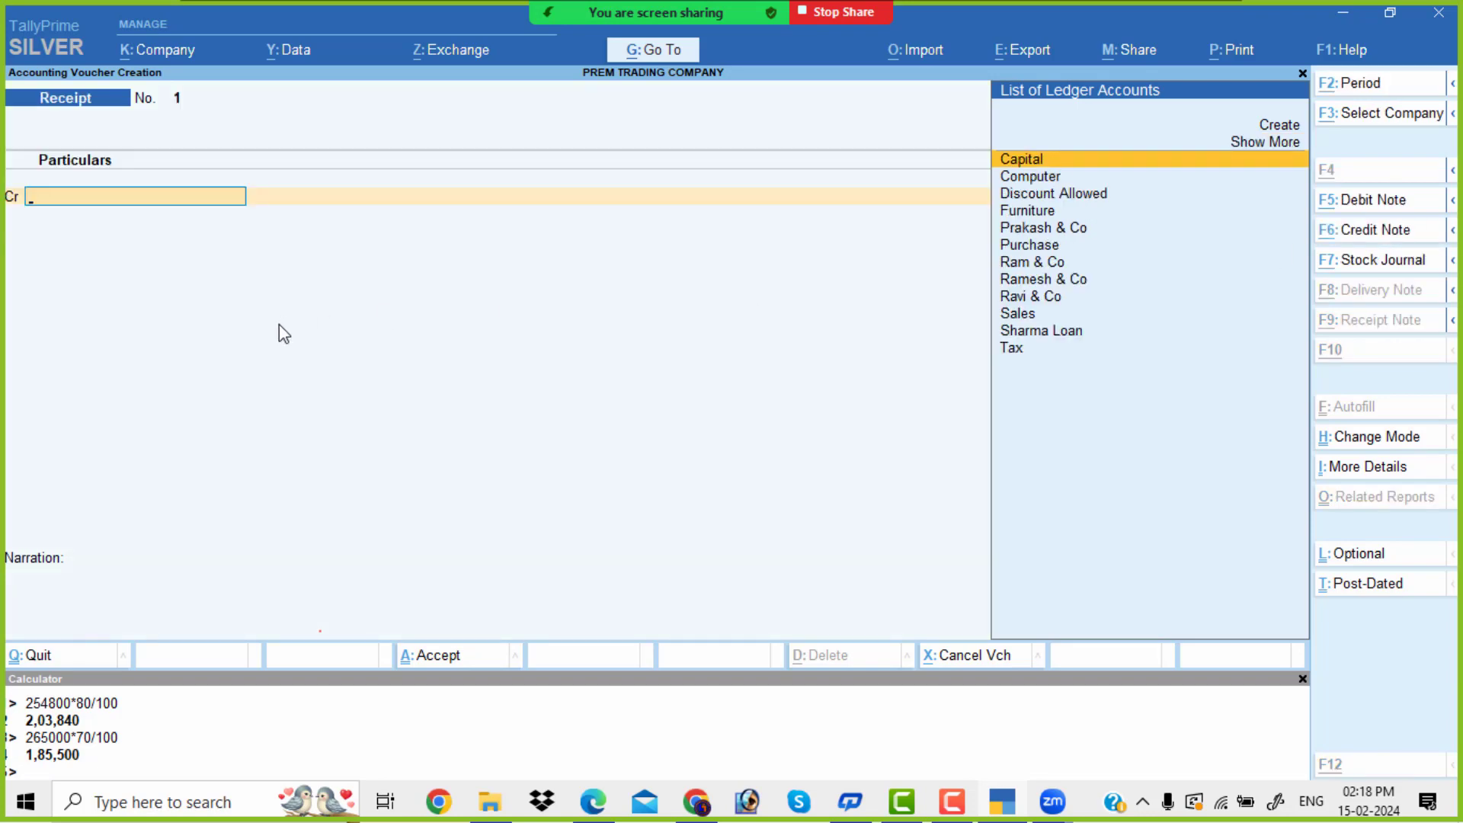
{"action": "key", "text": "alt+Tab"}
{"action": "key", "text": "alt+Tab"}
{"action": "key", "text": "alt+Tab"}
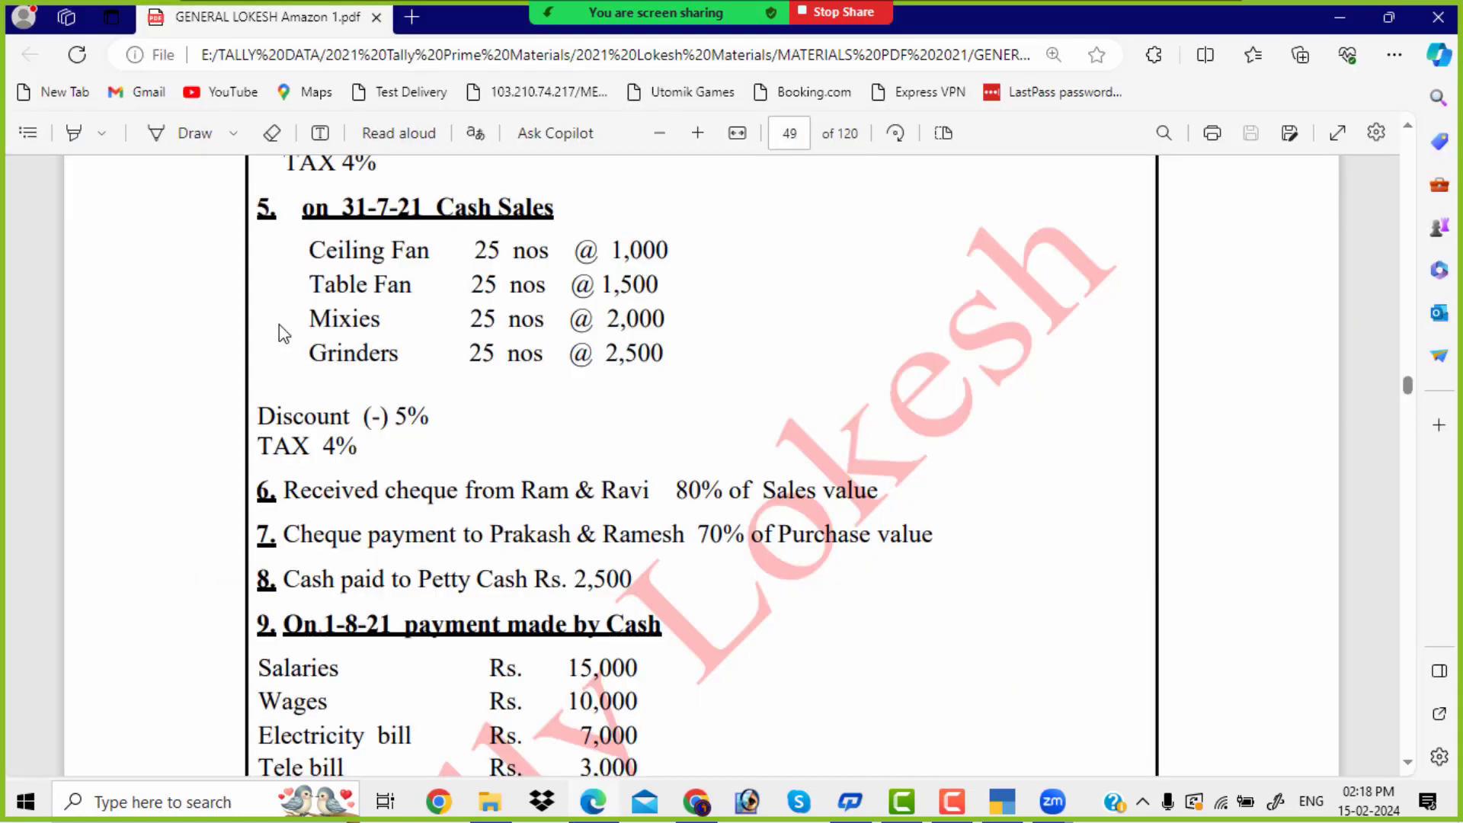
{"action": "key", "text": "alt+Tab"}
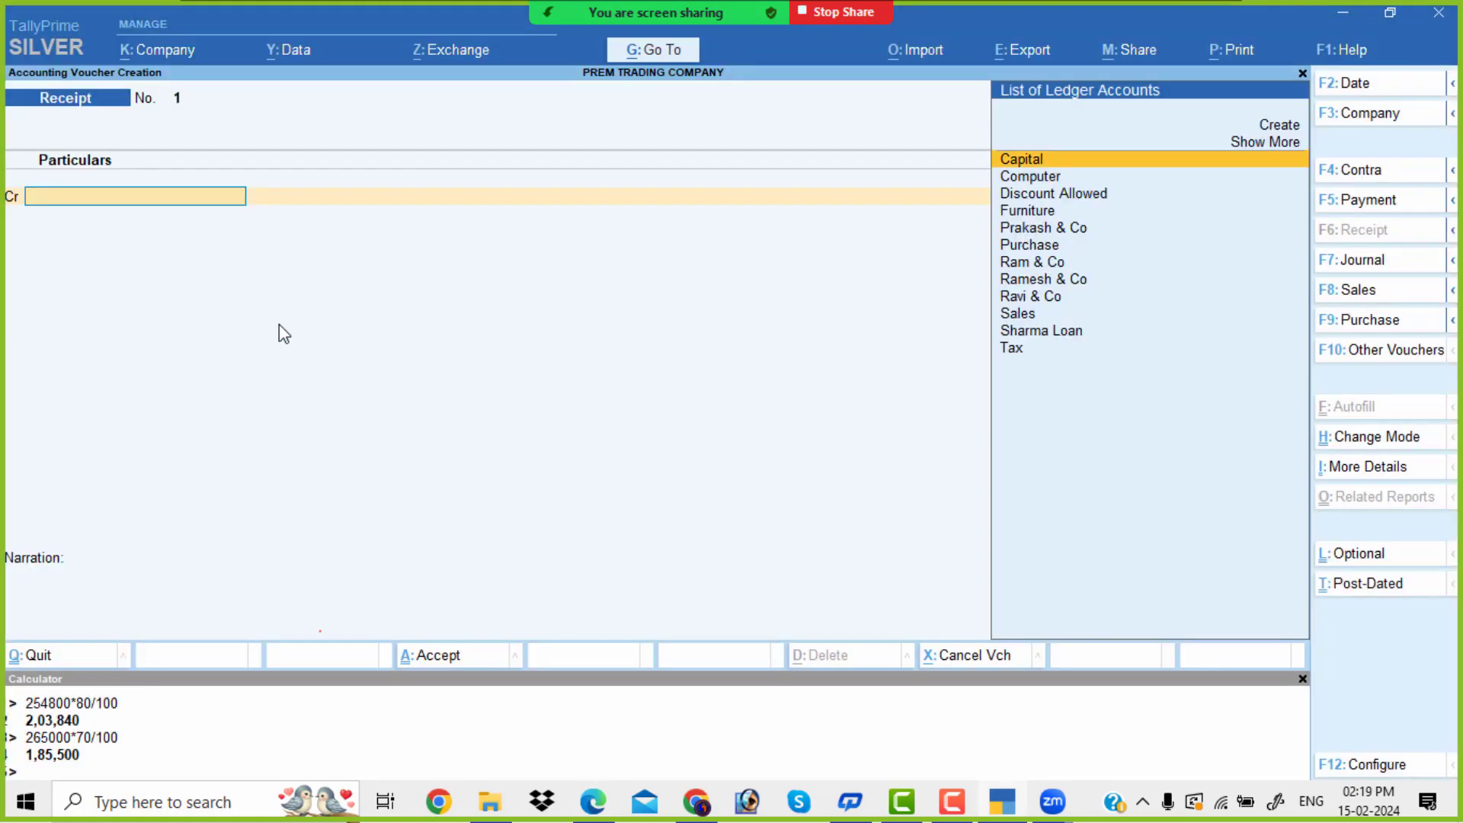
Credit Ram & Co with 2,03,840 on the first line of the Receipt voucher.
{"action": "type", "text": "Ra"}
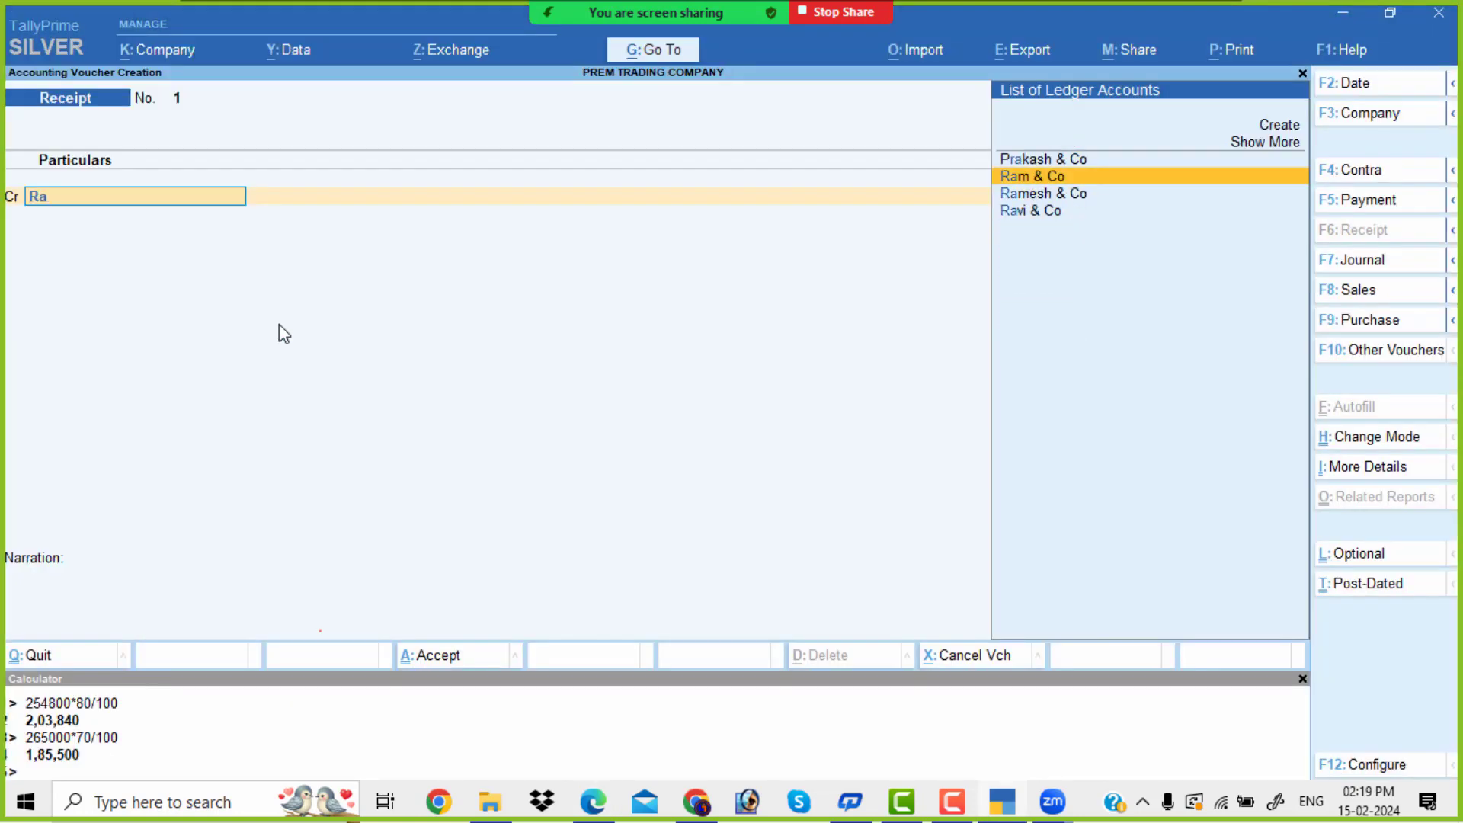
{"action": "key", "text": "Return"}
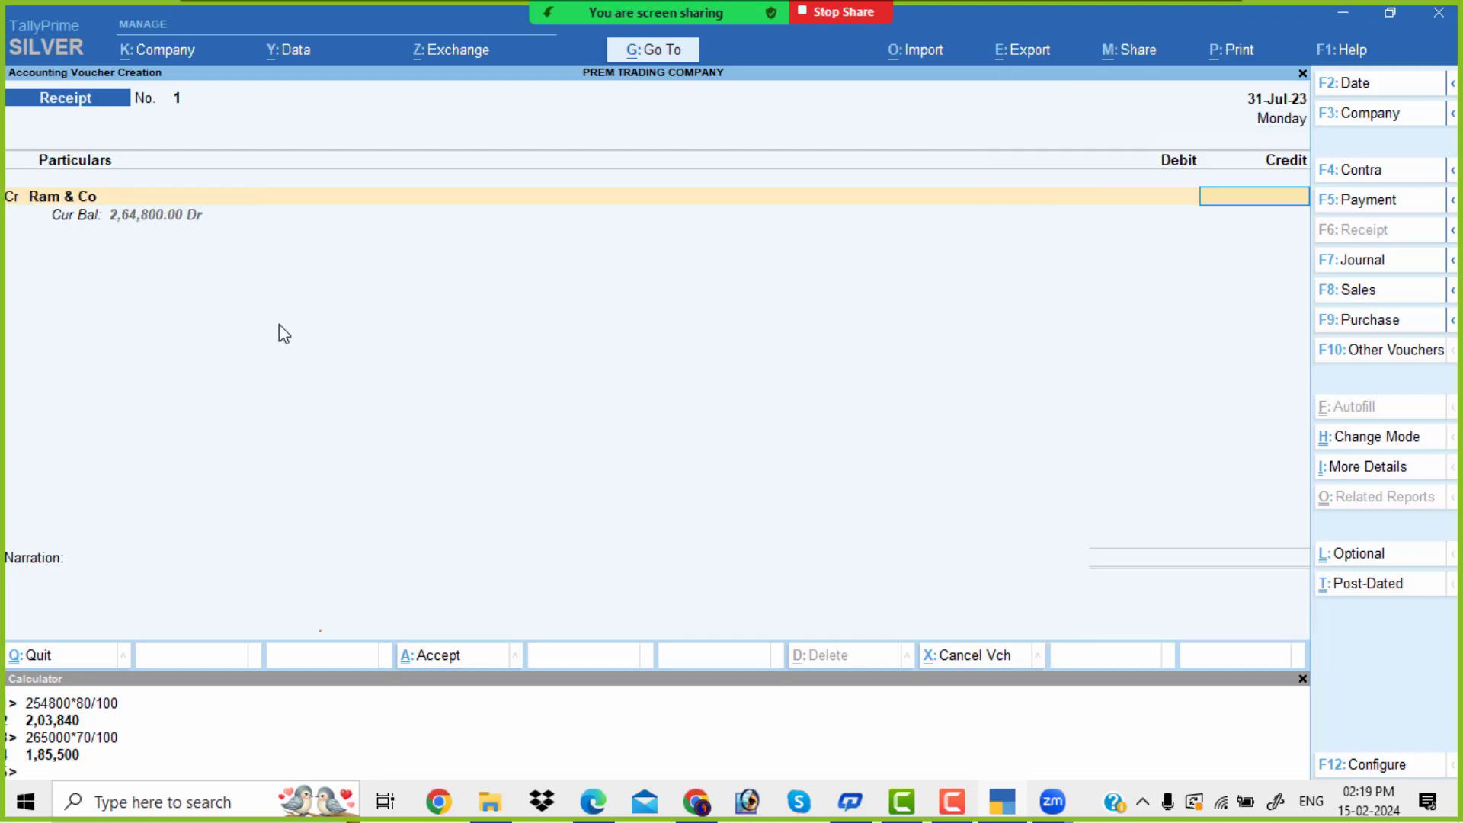
{"action": "type", "text": "2,03,"}
{"action": "type", "text": "840"}
{"action": "key", "text": "Return"}
Add a second credit line to the Receipt voucher for Ravi & Co with 2,03,840.
{"action": "key", "text": "c"}
{"action": "key", "text": "Return"}
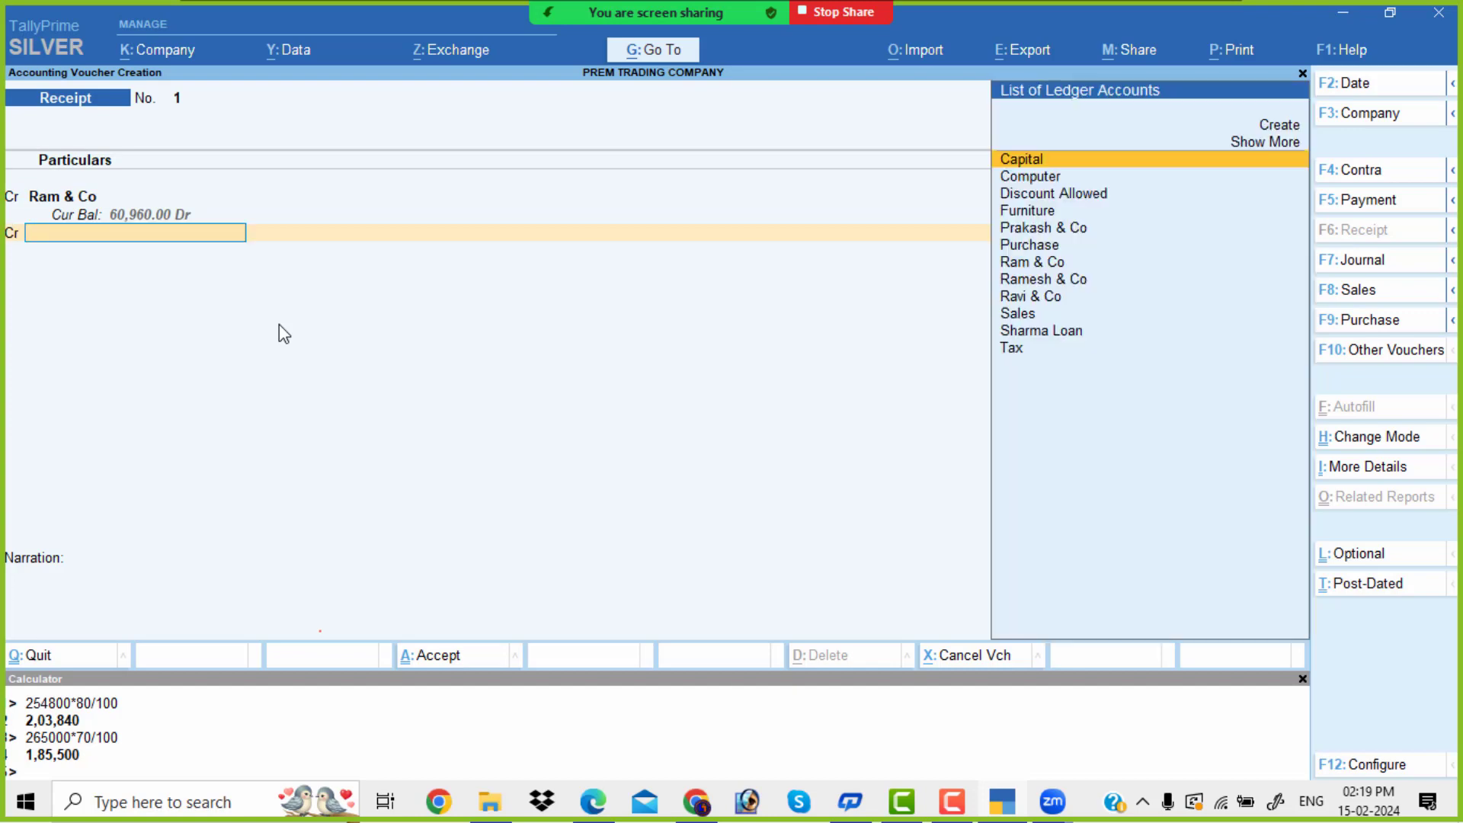
{"action": "type", "text": "Rav"}
{"action": "key", "text": "Return"}
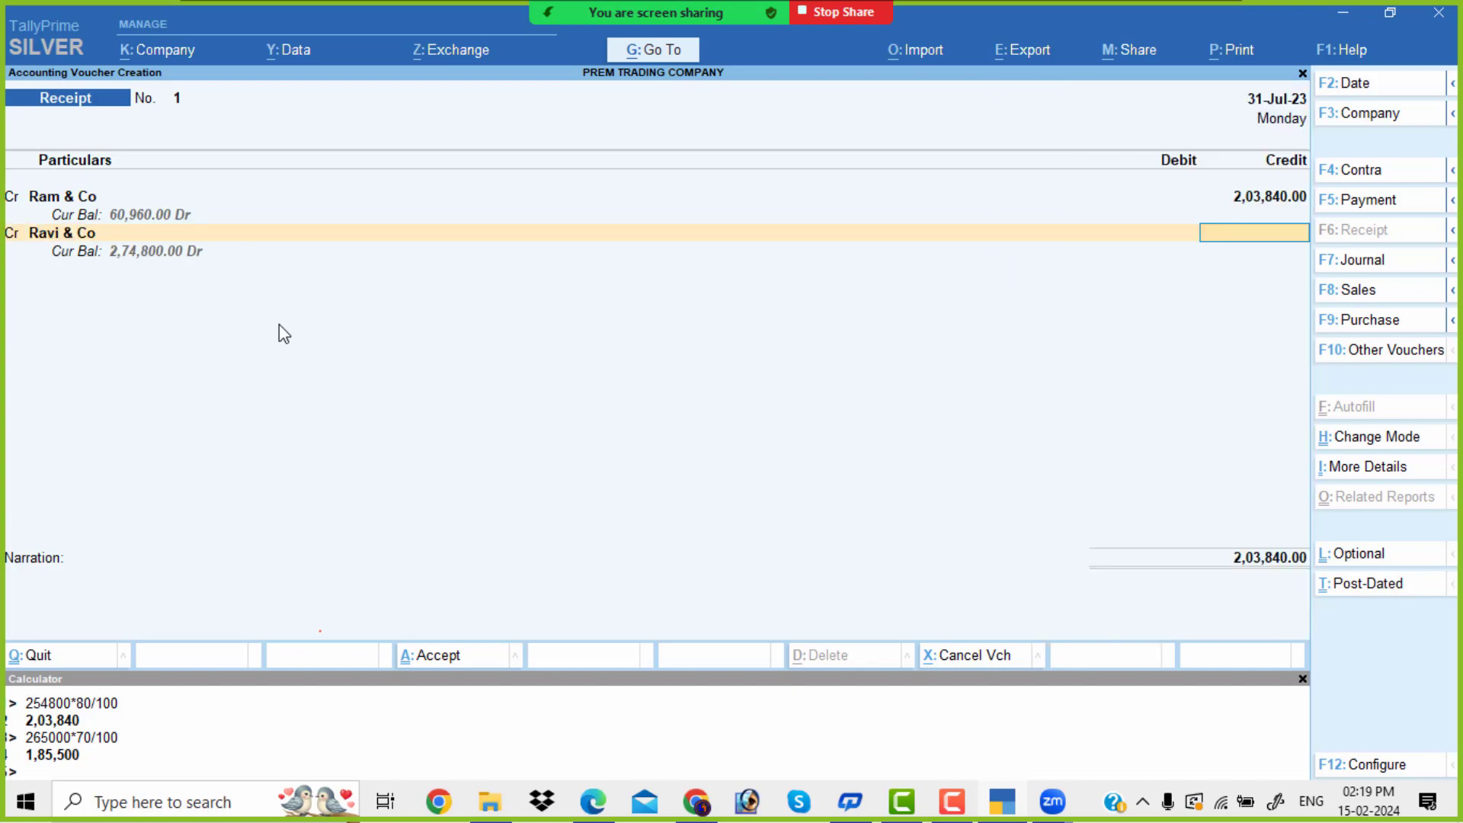
{"action": "type", "text": "2,03,840"}
{"action": "key", "text": "Return"}
Debit Sbi Bank with 4,07,680, keep the Cheque/DD bank allocation dated 31-Jul-23, and save the Receipt voucher.
{"action": "key", "text": "Return"}
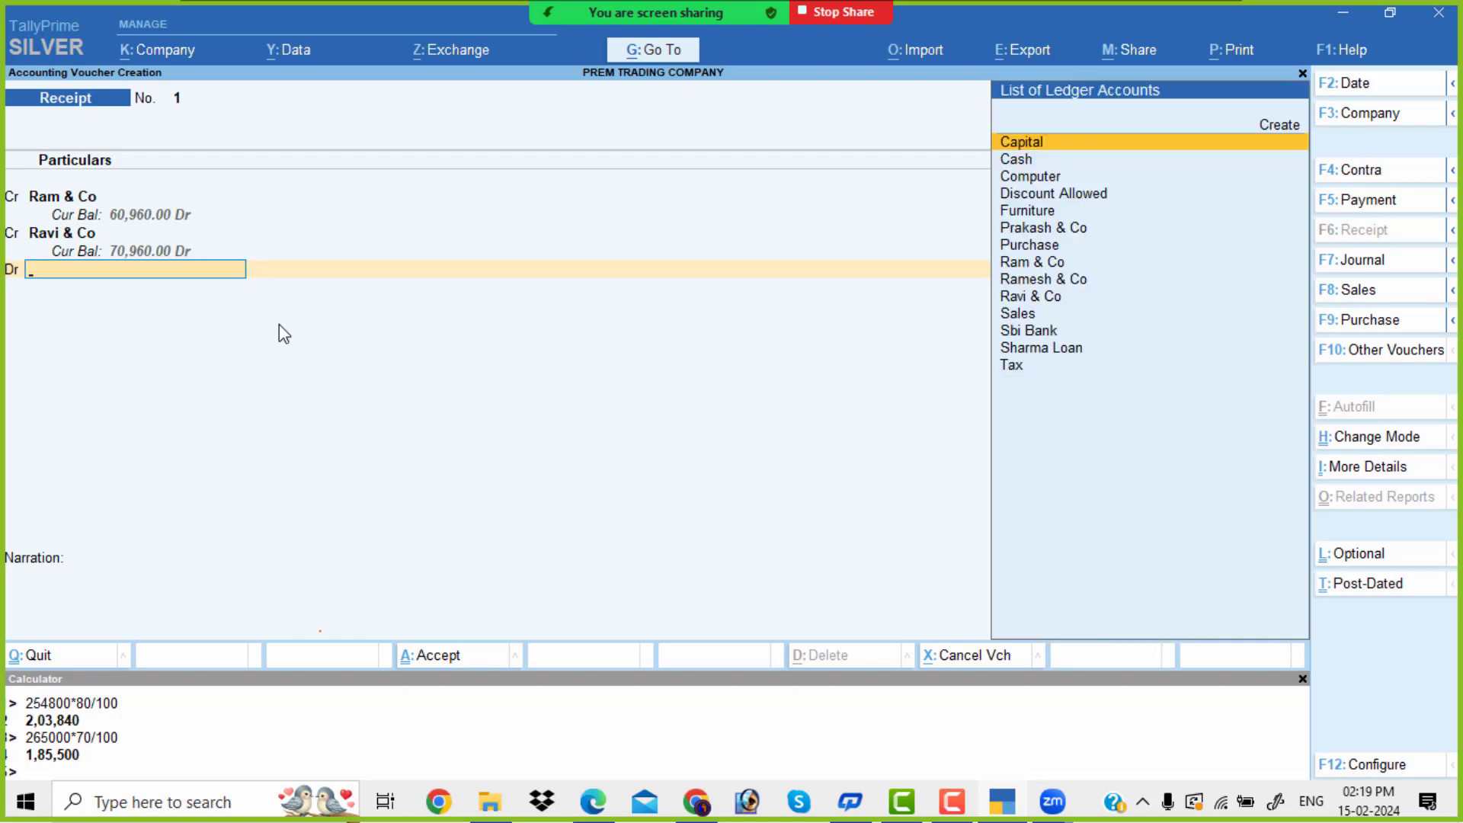
{"action": "type", "text": "Sbi"}
{"action": "key", "text": "Return"}
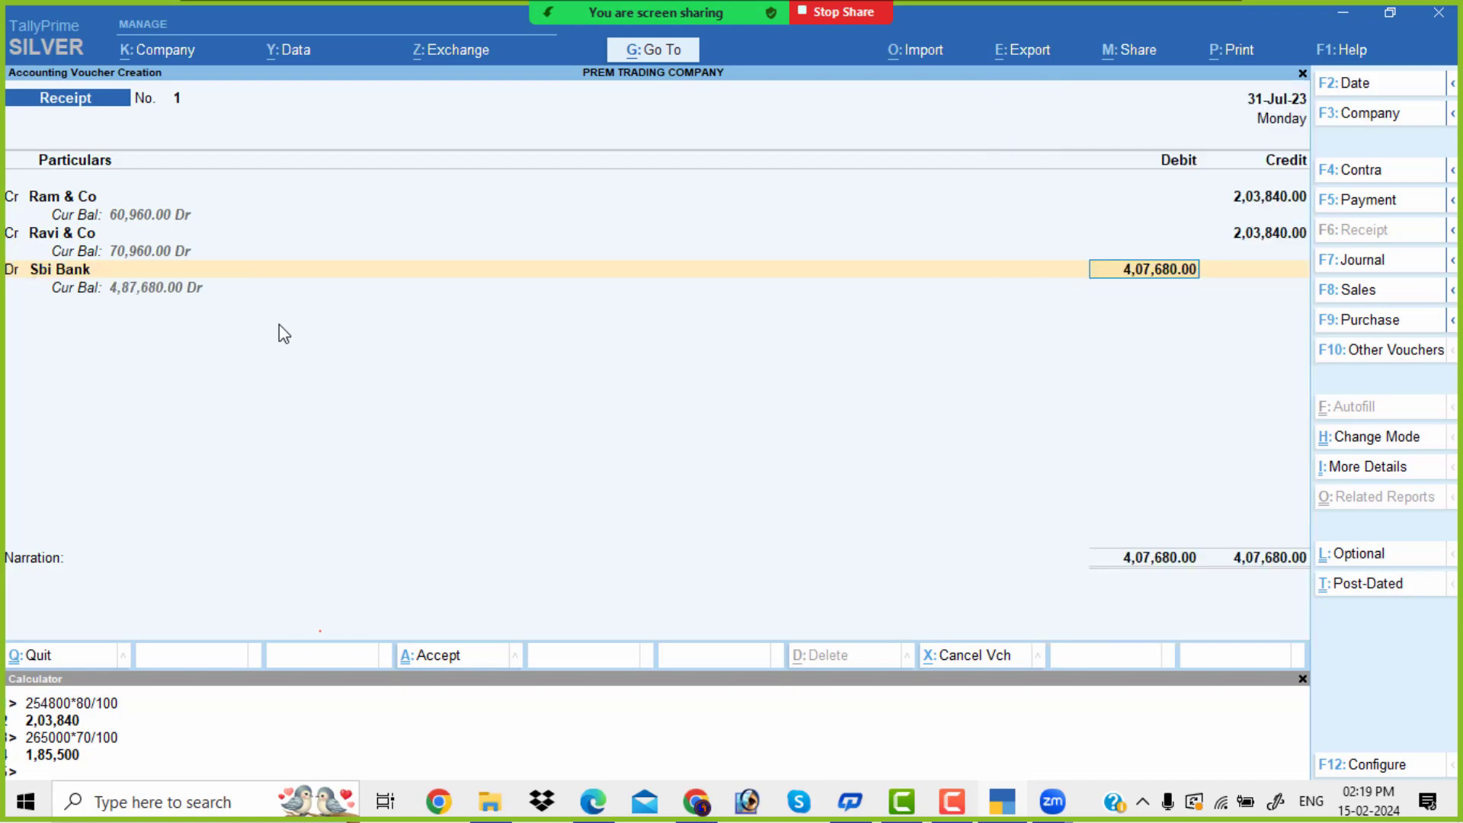
{"action": "key", "text": "Return"}
{"action": "key", "text": "Return"}
{"action": "key", "text": "Return"}
{"action": "key", "text": "Return"}
{"action": "key", "text": "Return"}
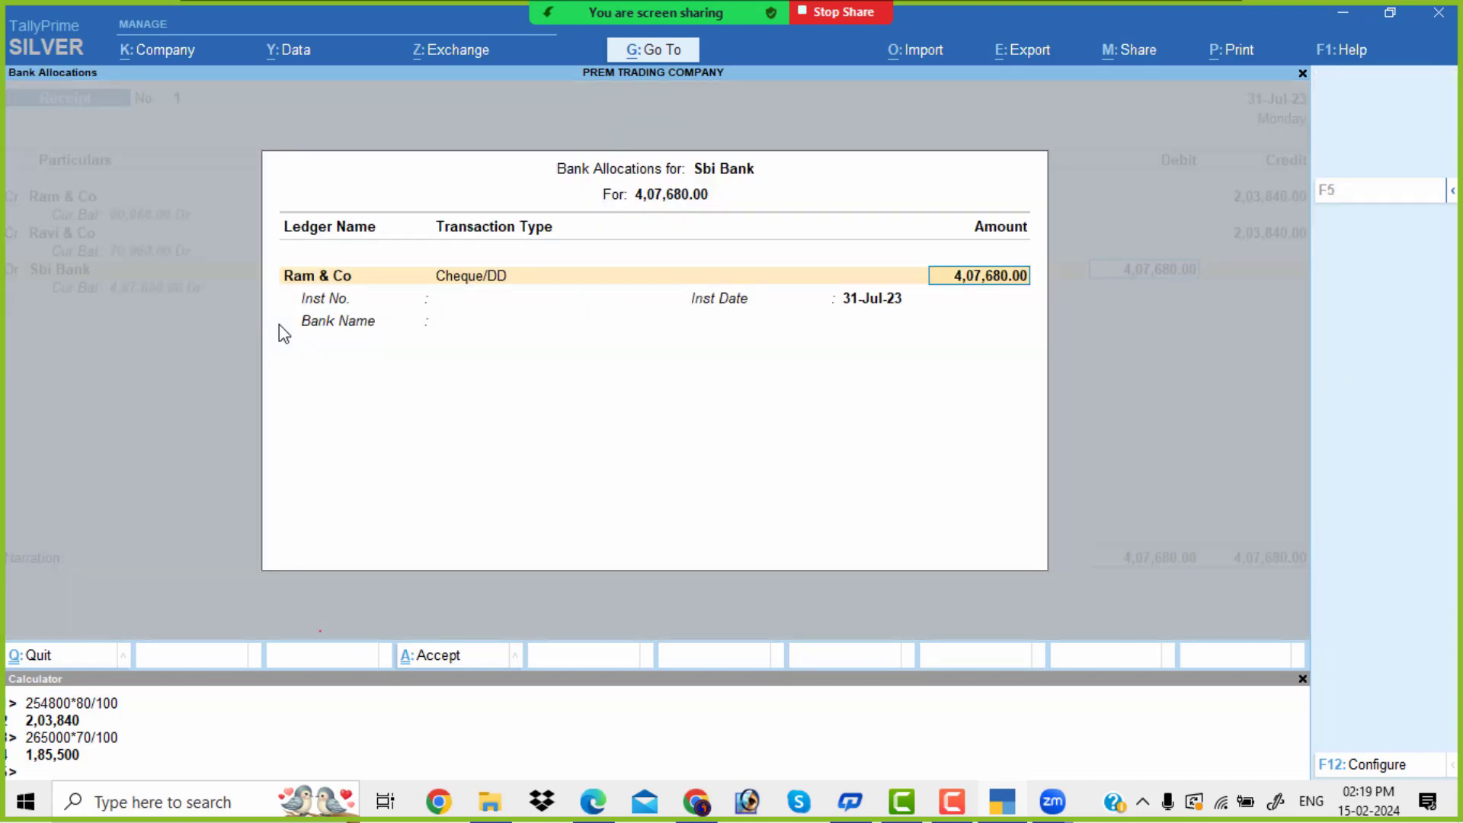
{"action": "key", "text": "Return"}
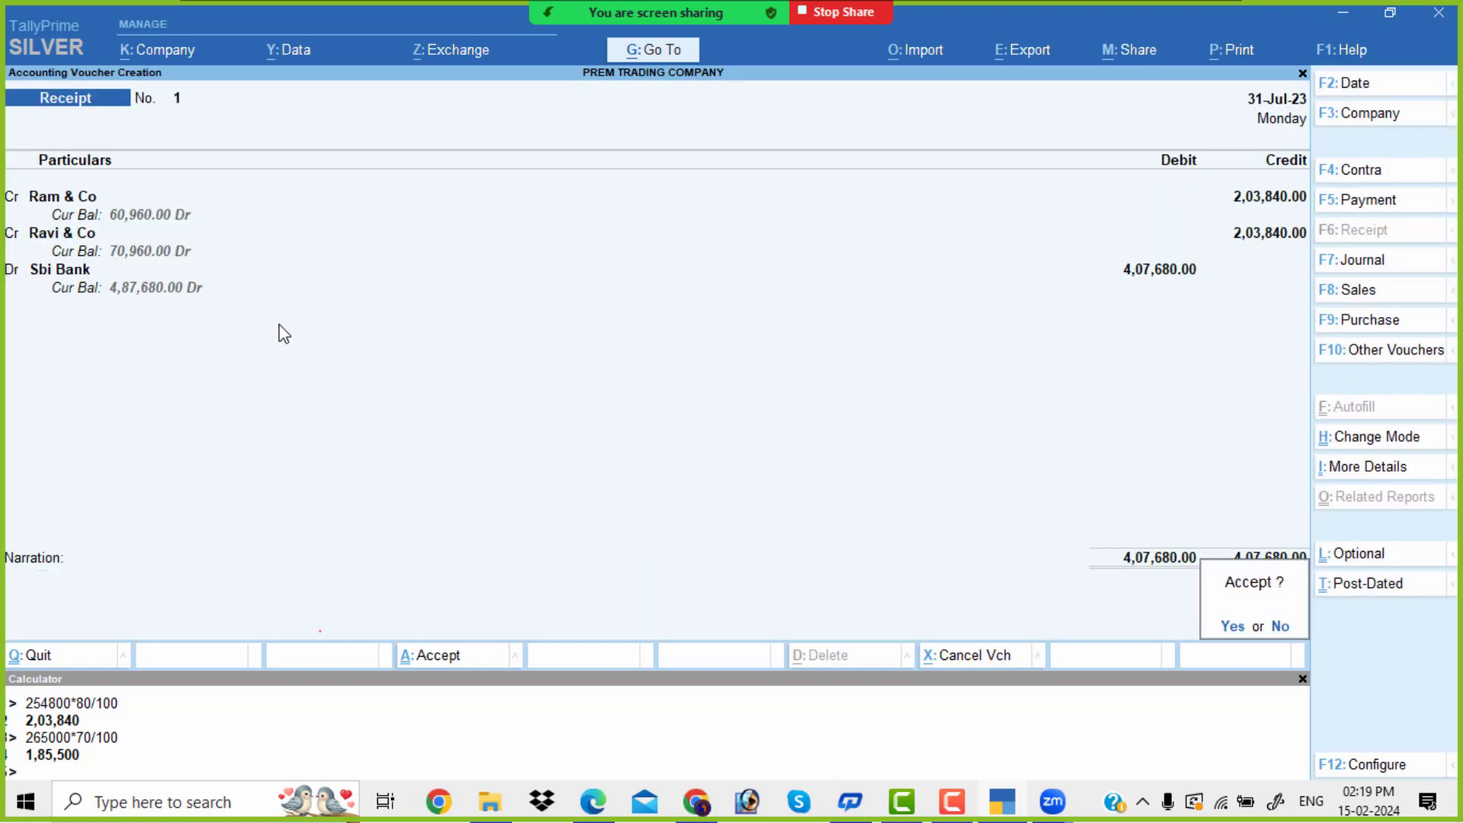
{"action": "key", "text": "y"}
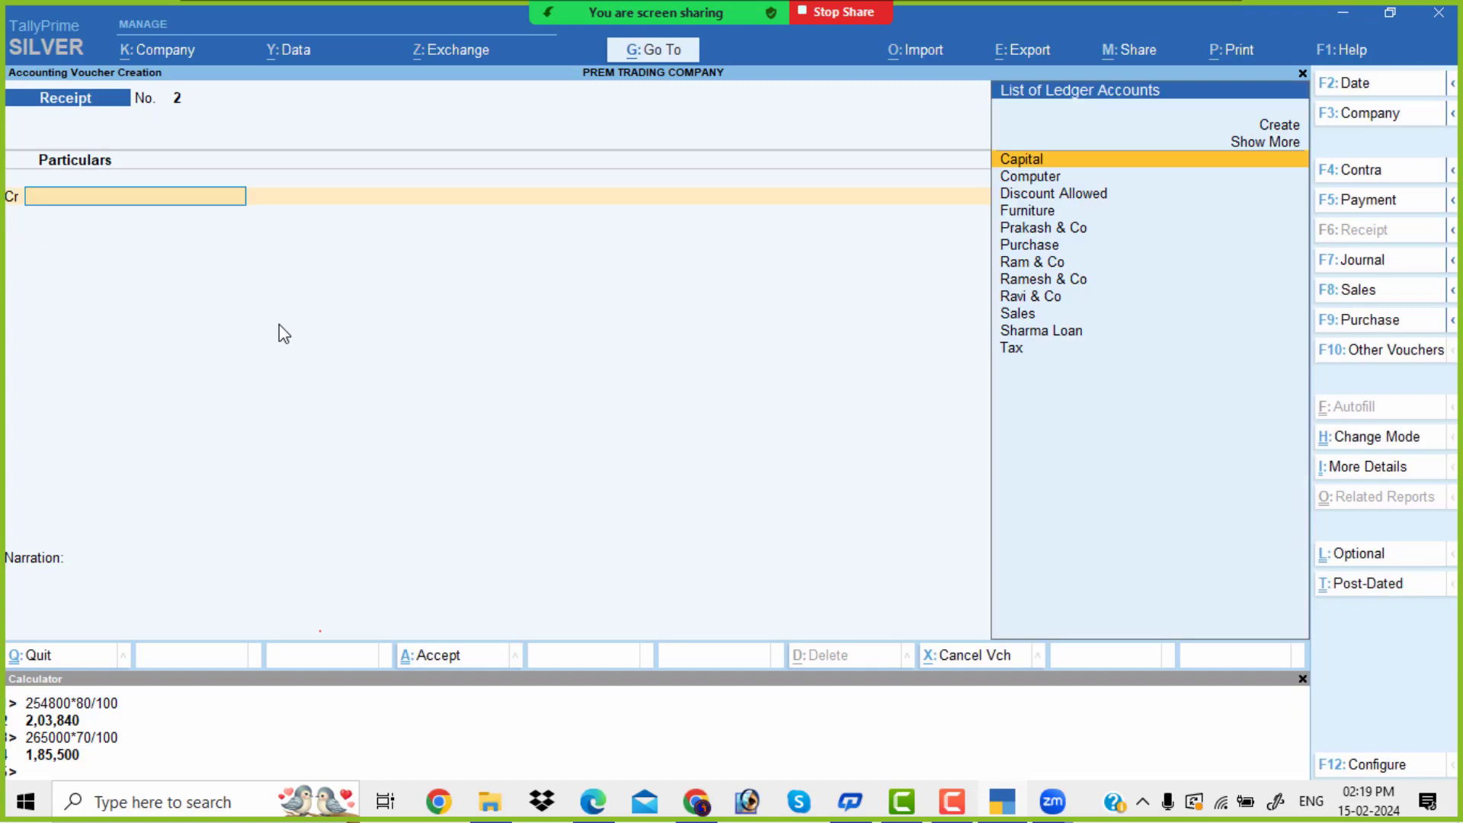
Start a Payment voucher and check the cheque payment transaction for Prakash and Ramesh in the exercise PDF.
{"action": "left_click", "coordinate": [1361, 199]}
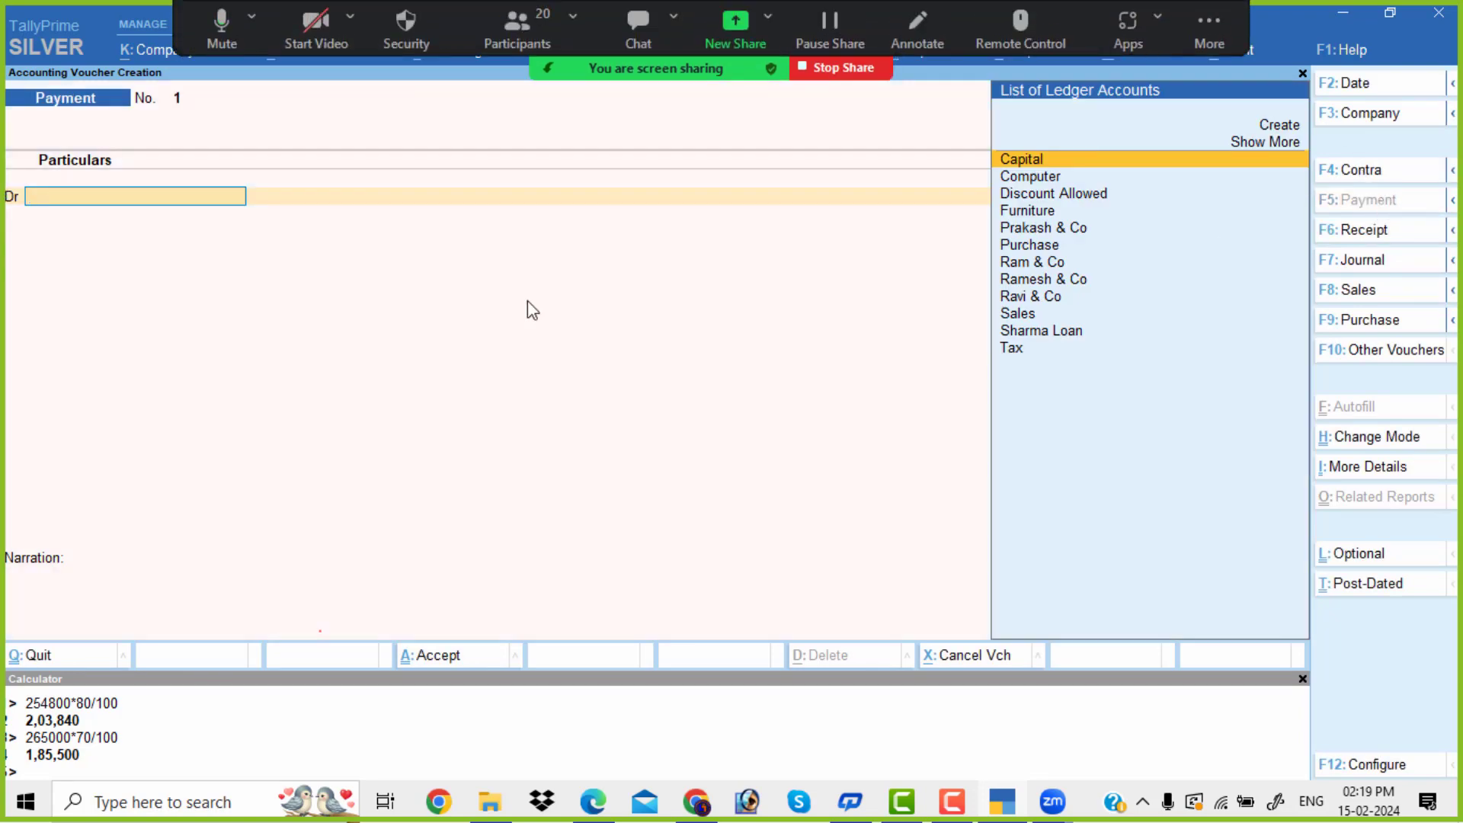
{"action": "key", "text": "alt+Tab"}
{"action": "scroll", "coordinate": [470, 499], "scroll_direction": "down", "scroll_amount": 2}
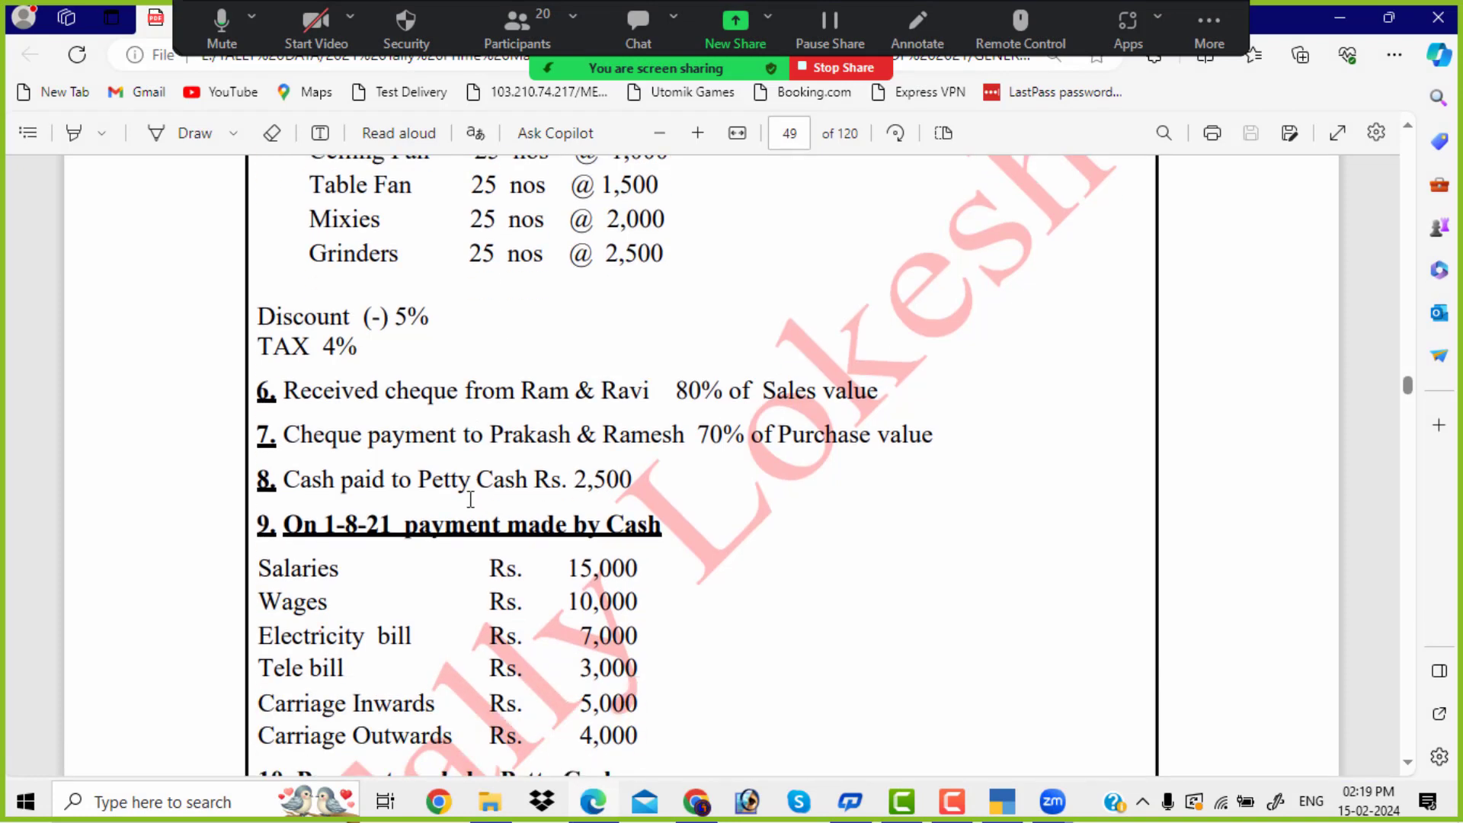
{"action": "left_click_drag", "start_coordinate": [284, 434], "coordinate": [652, 442]}
{"action": "key", "text": "alt+Tab"}
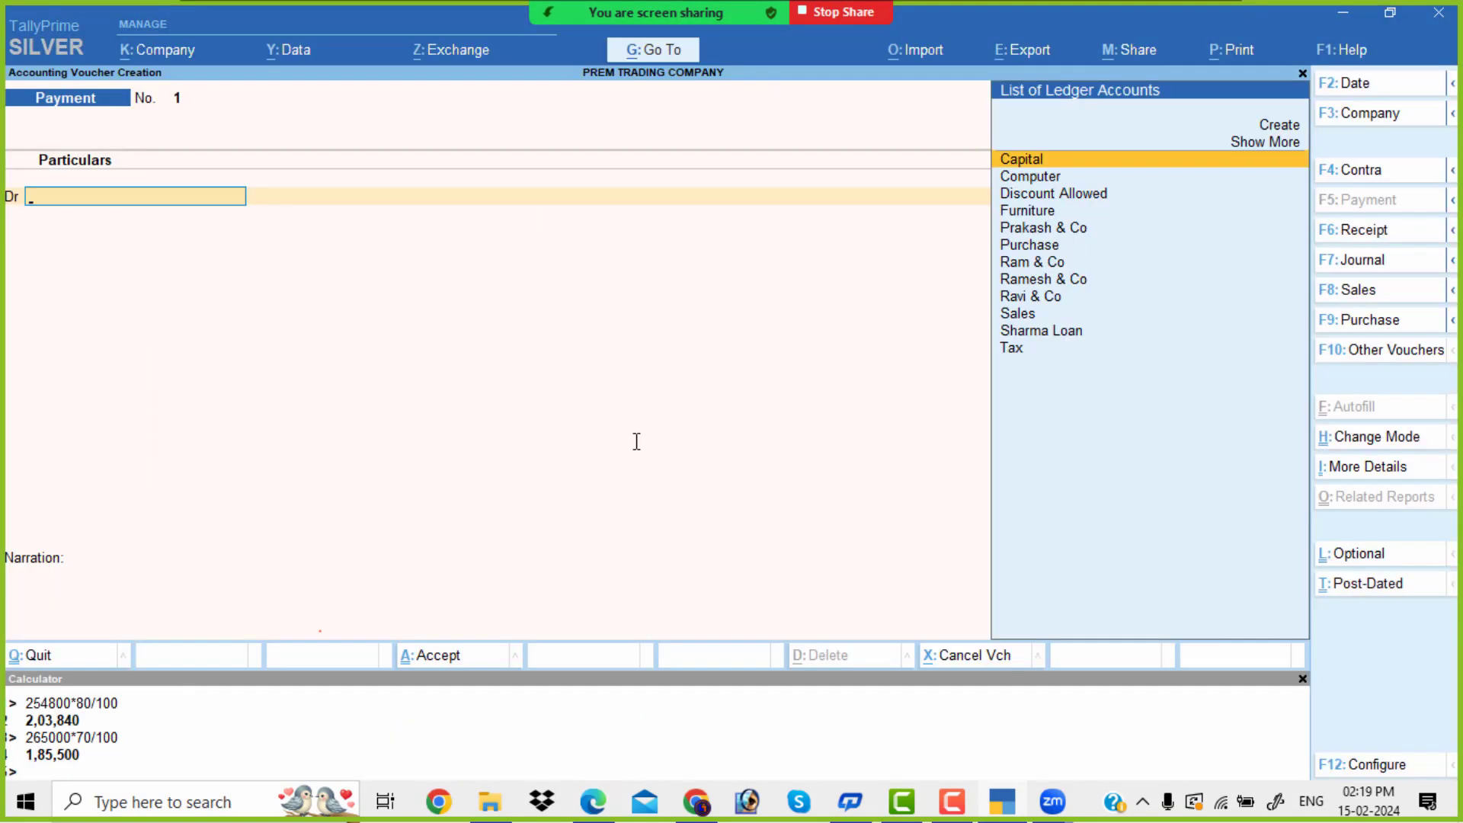
Debit Prakash & Co with 1,85,500 on the first line of the Payment voucher.
{"action": "type", "text": "Pra"}
{"action": "key", "text": "Return"}
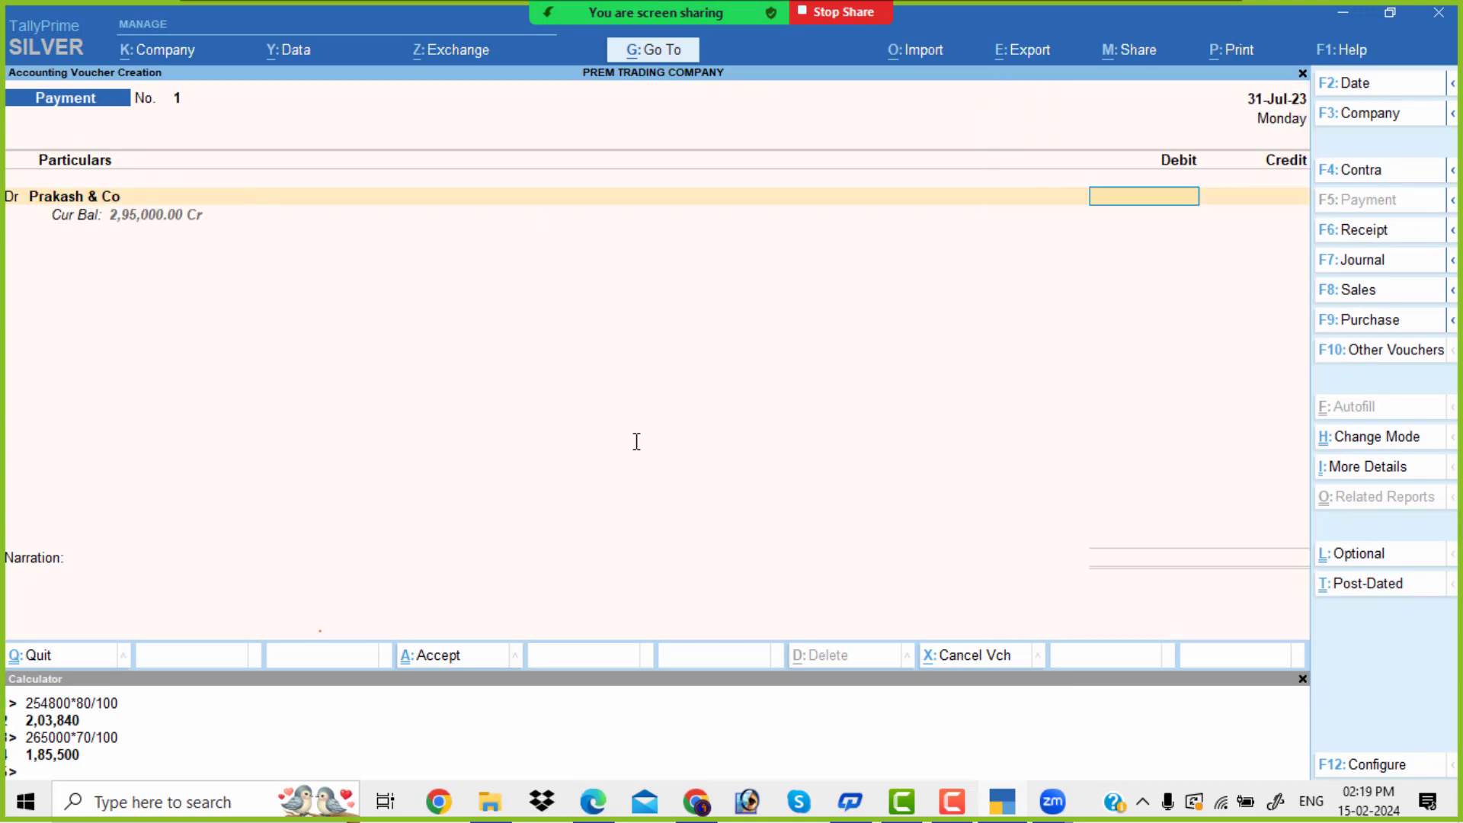
{"action": "type", "text": "180"}
{"action": "key", "text": "BackSpace"}
{"action": "type", "text": "5500"}
{"action": "key", "text": "Return"}
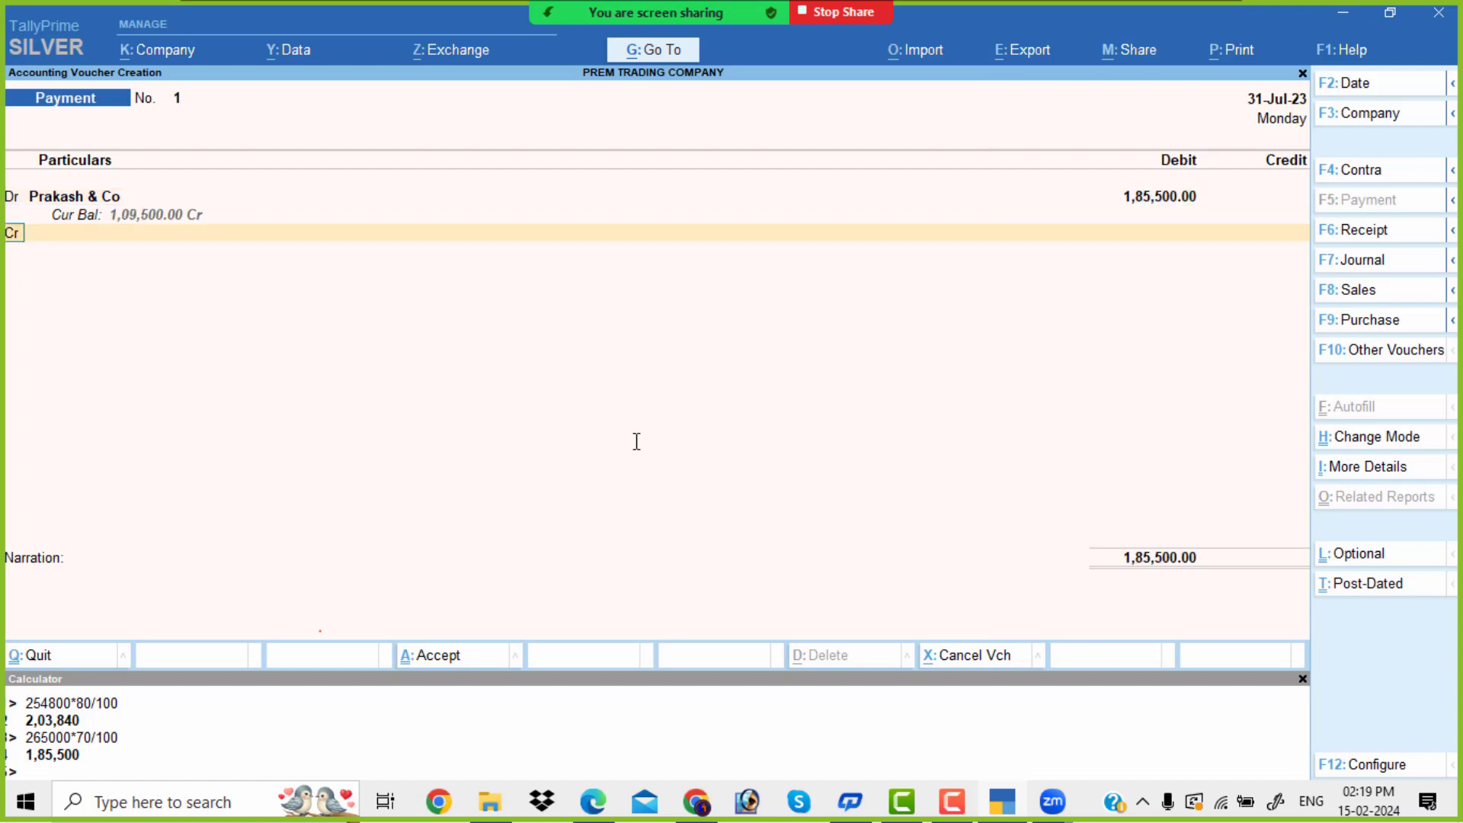
Add a second debit line to the Payment voucher for Ramesh & Co with 1,85,500.
{"action": "key", "text": "d"}
{"action": "key", "text": "Return"}
{"action": "type", "text": "Ram"}
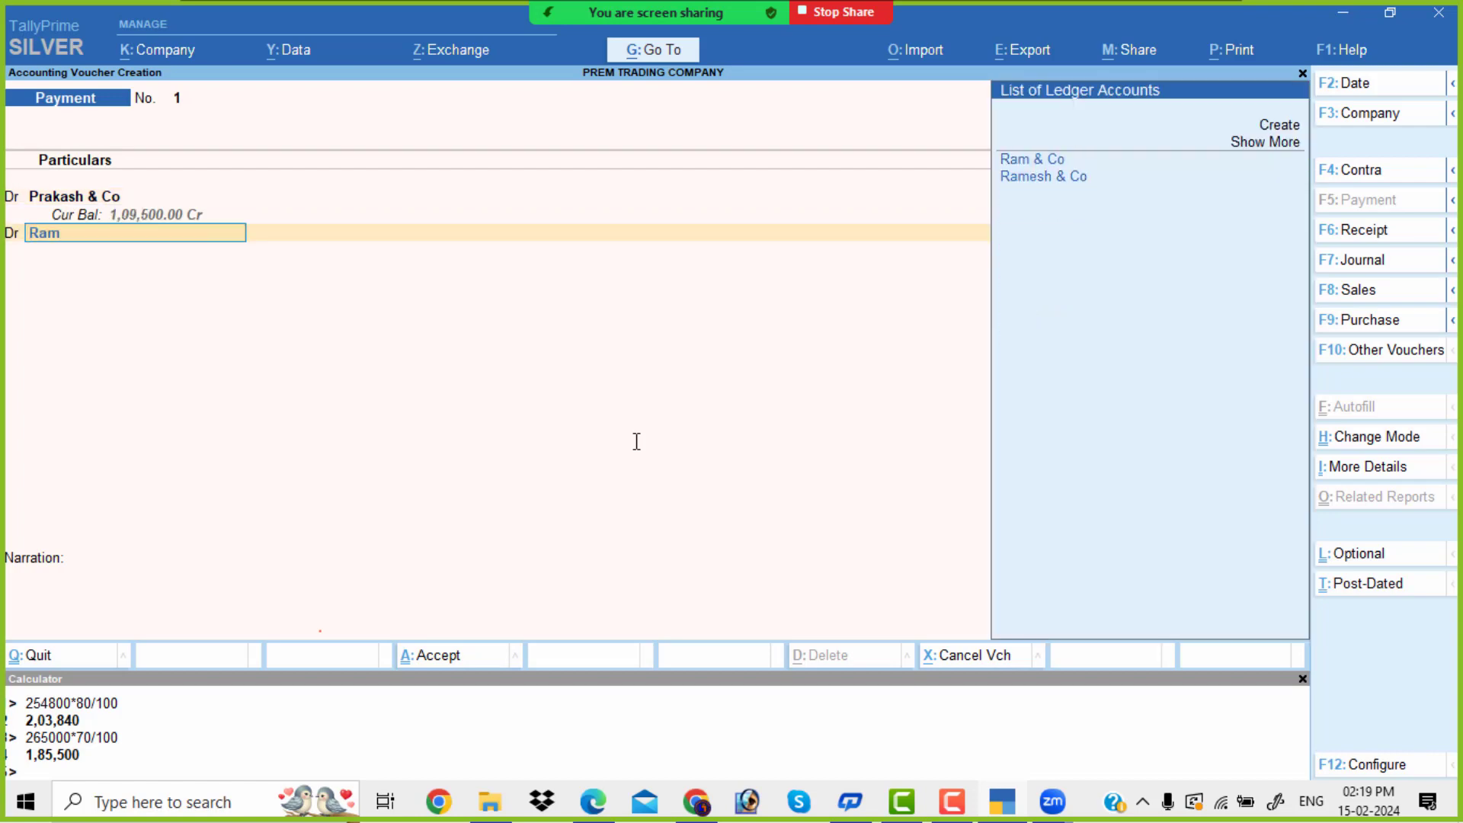
{"action": "key", "text": "Down"}
{"action": "key", "text": "Return"}
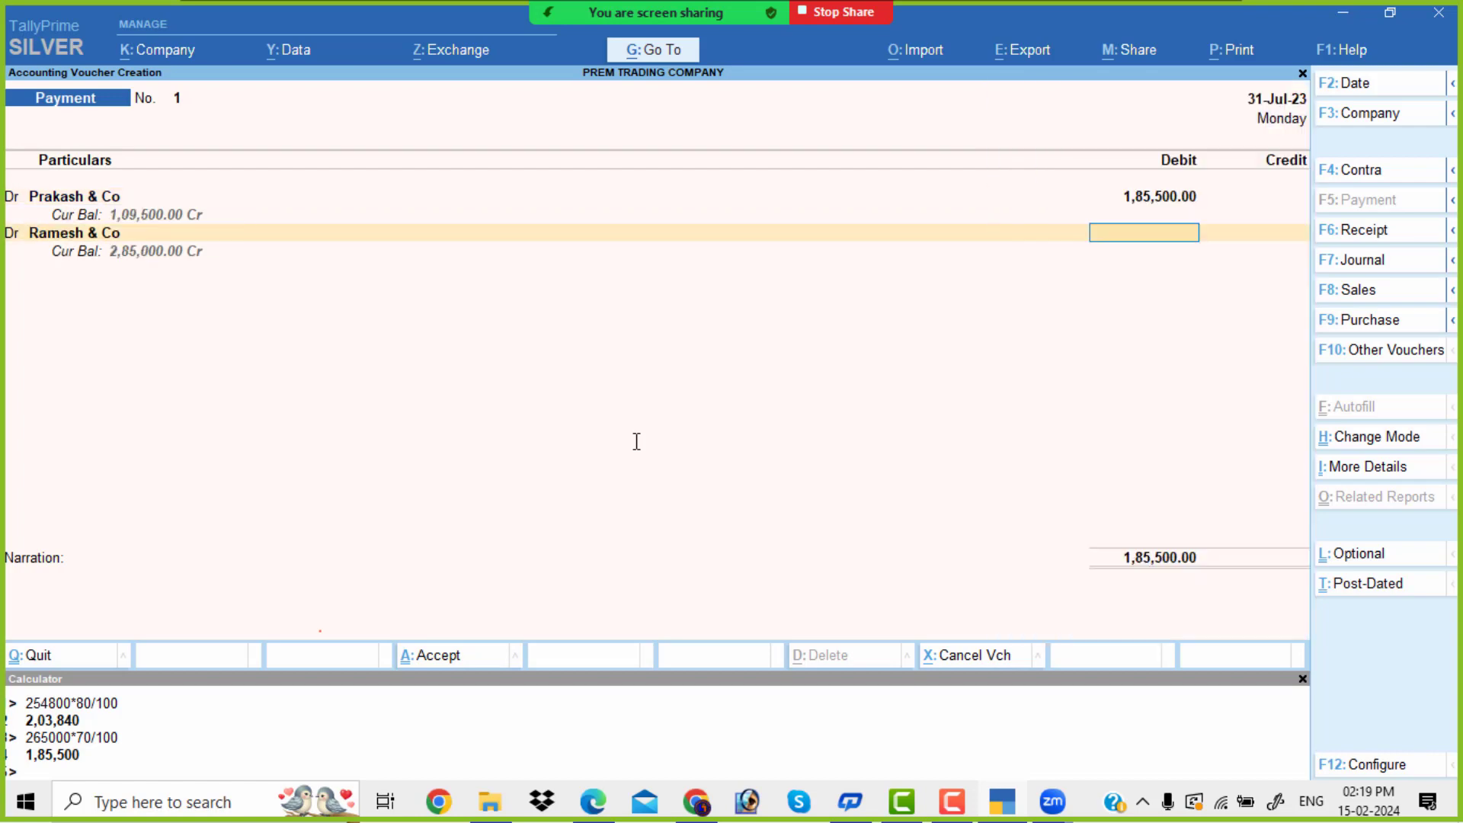
{"action": "type", "text": "185500"}
{"action": "key", "text": "Return"}
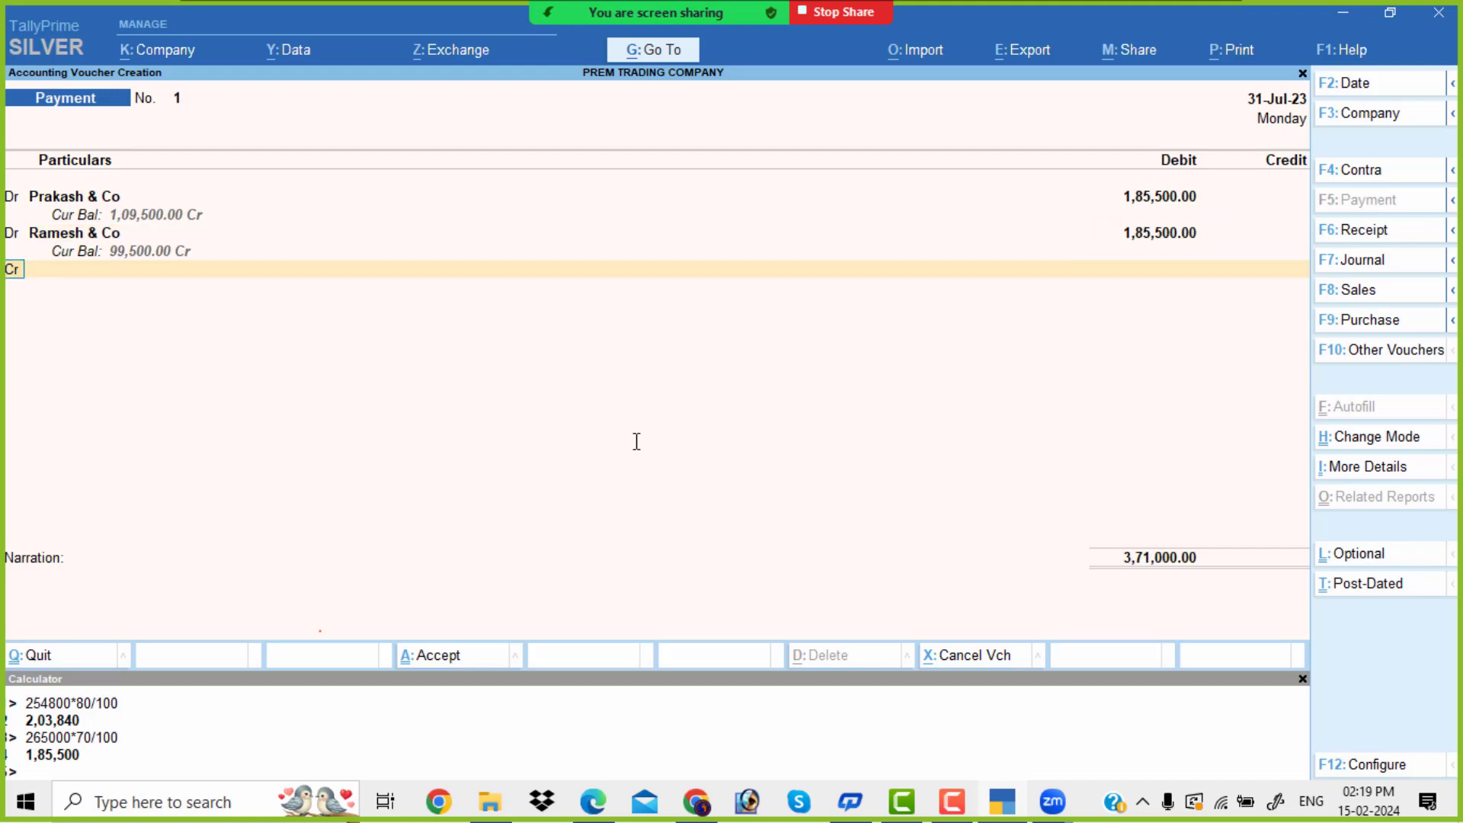
Credit Sbi Bank with 3,71,000, allocate it as Cheque with cheque range Not Applicable, and save the Payment voucher.
{"action": "key", "text": "Return"}
{"action": "type", "text": "Sb"}
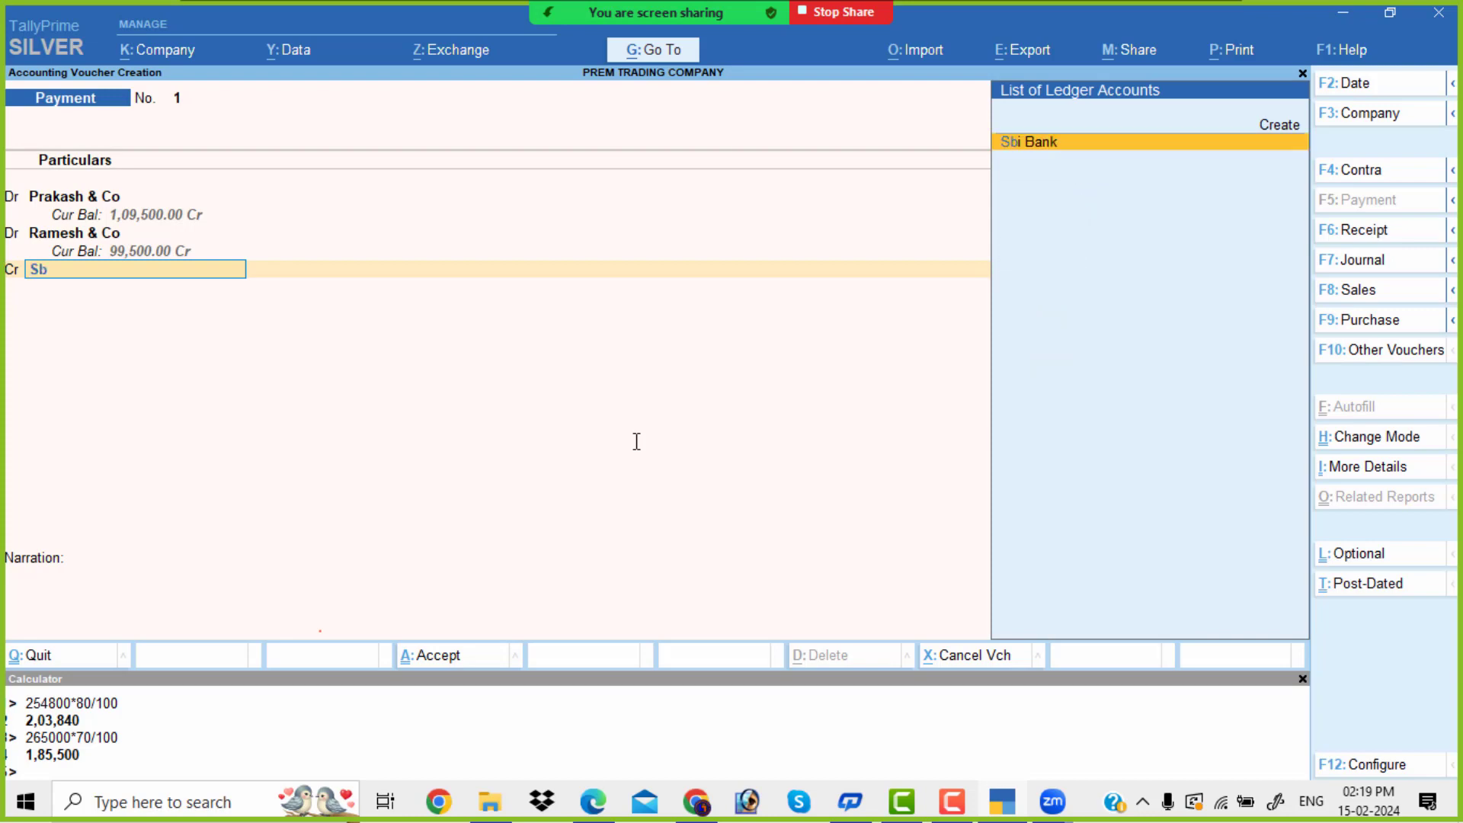
{"action": "type", "text": "i"}
{"action": "key", "text": "Return"}
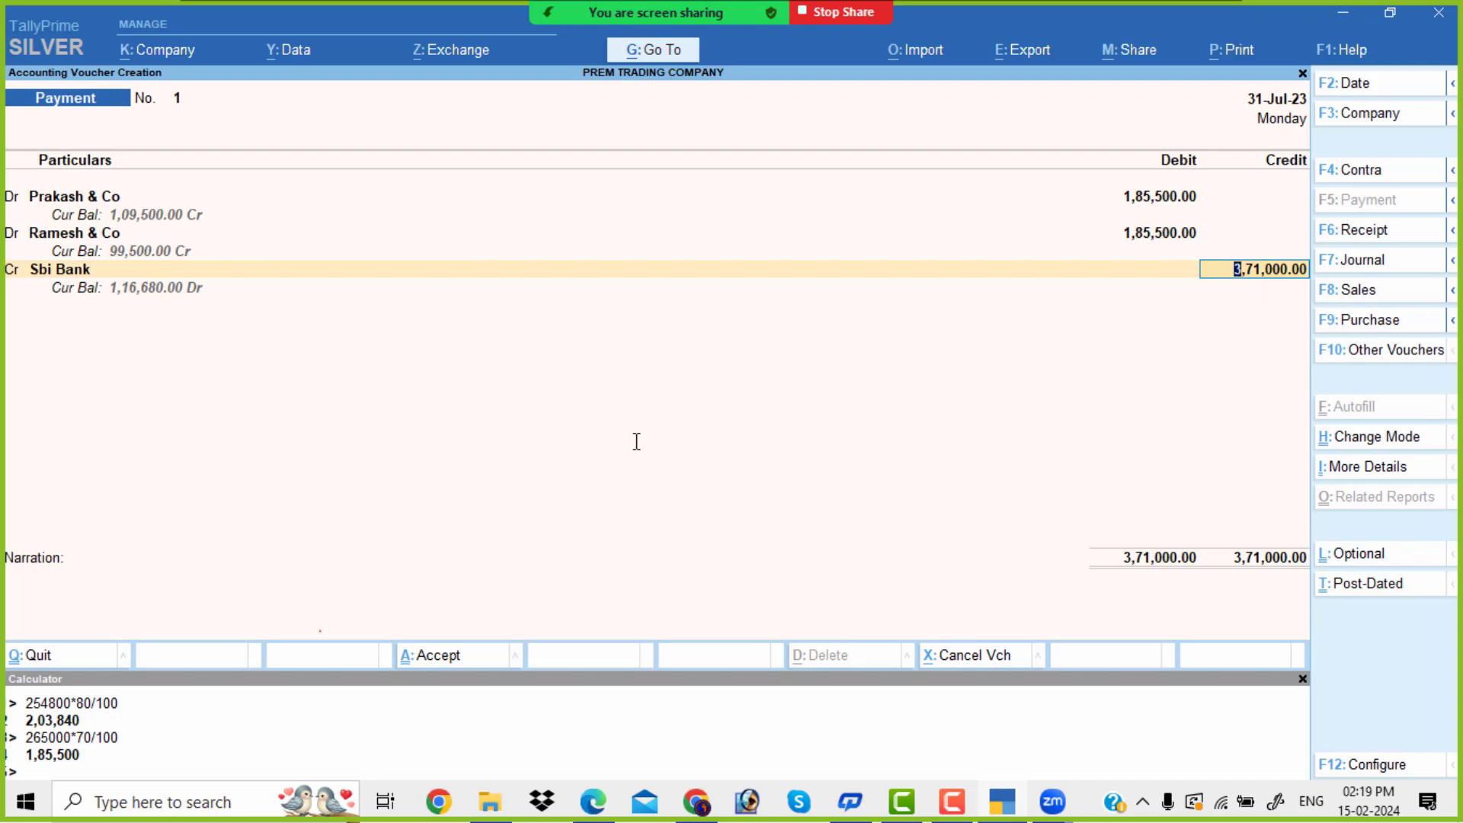
{"action": "key", "text": "Return"}
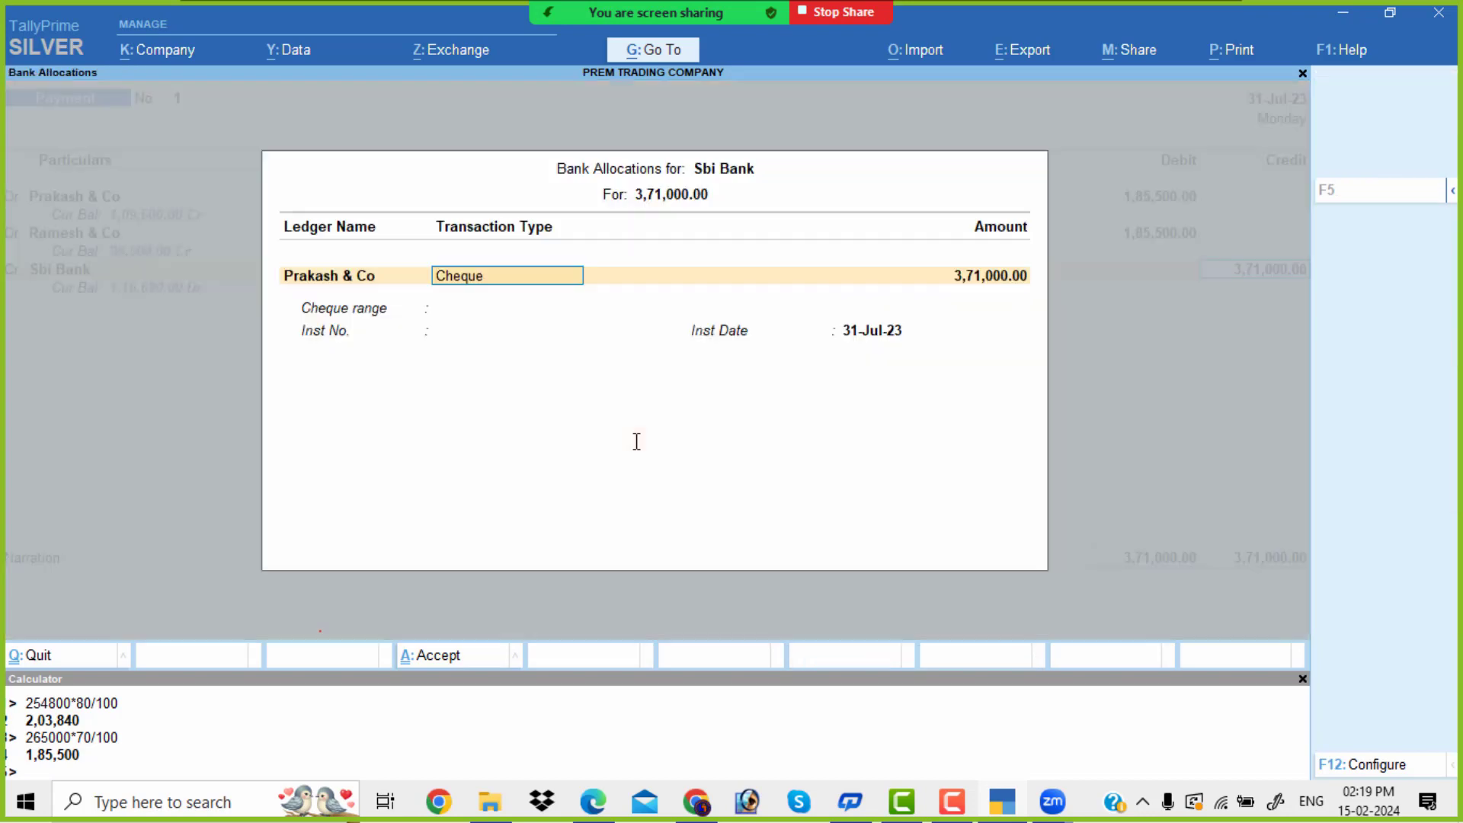
{"action": "key", "text": "Return"}
{"action": "key", "text": "Return"}
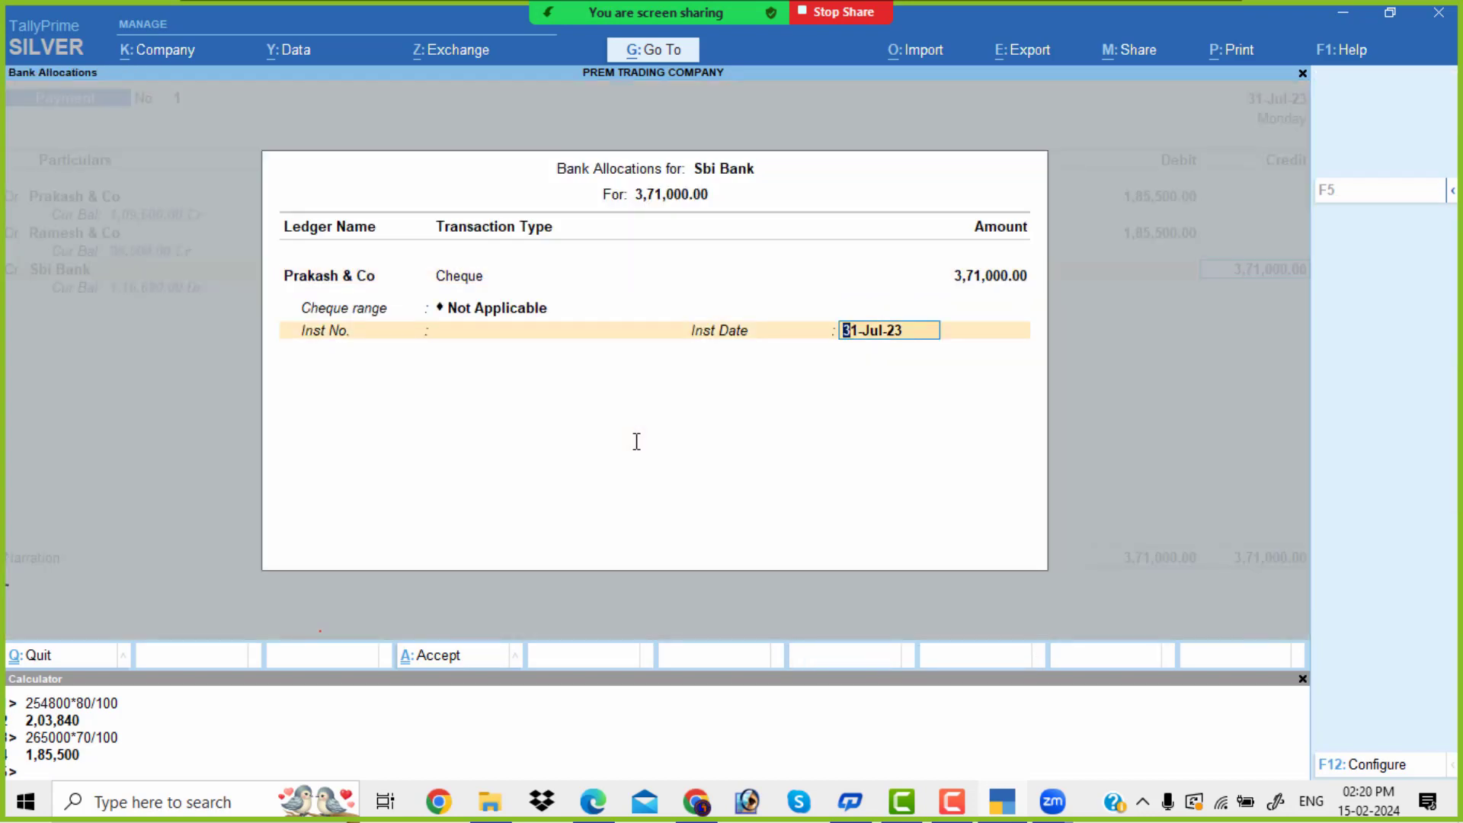
{"action": "key", "text": "Return"}
{"action": "key", "text": "Return"}
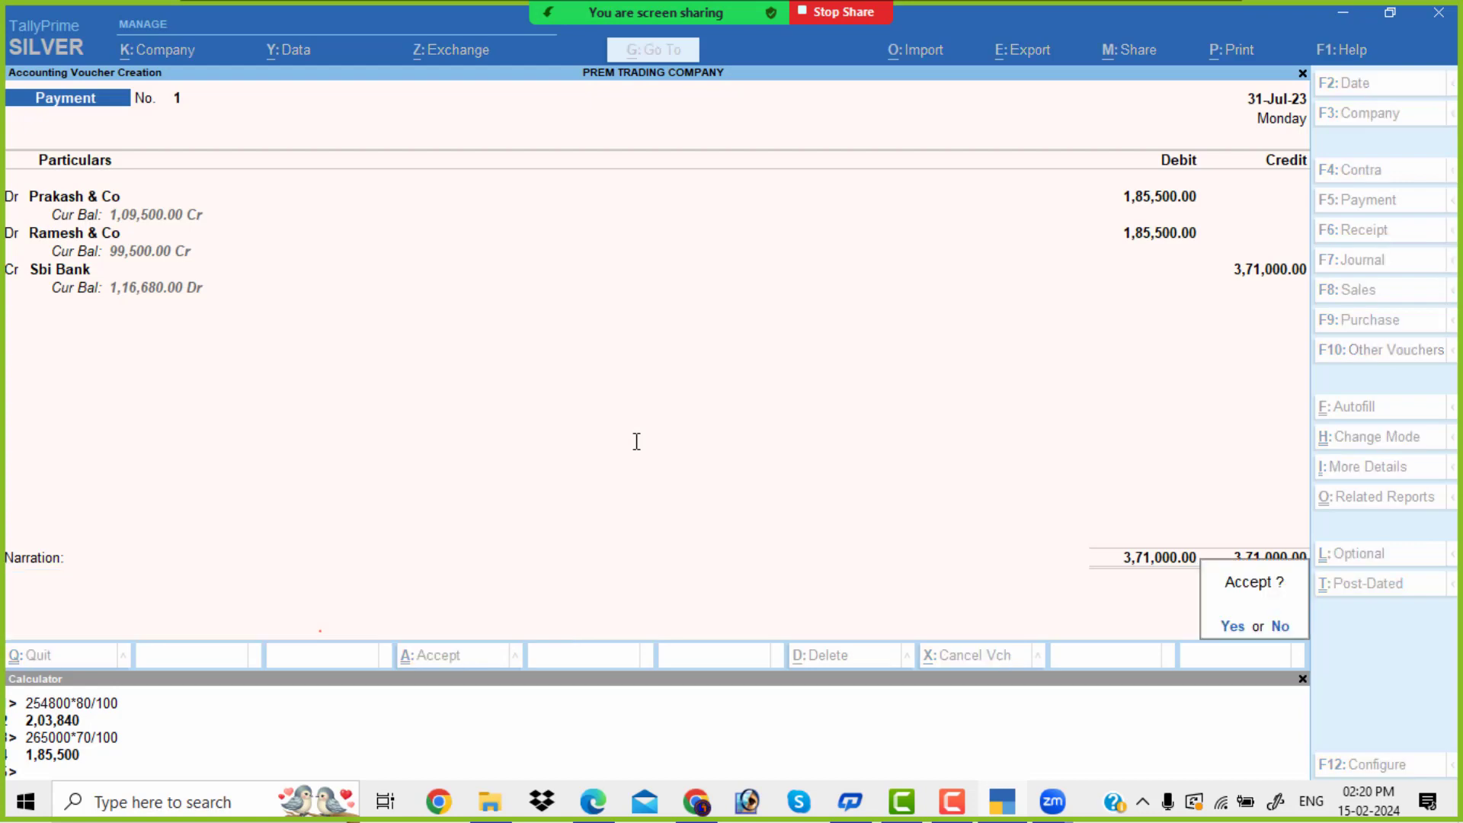
{"action": "key", "text": "Return"}
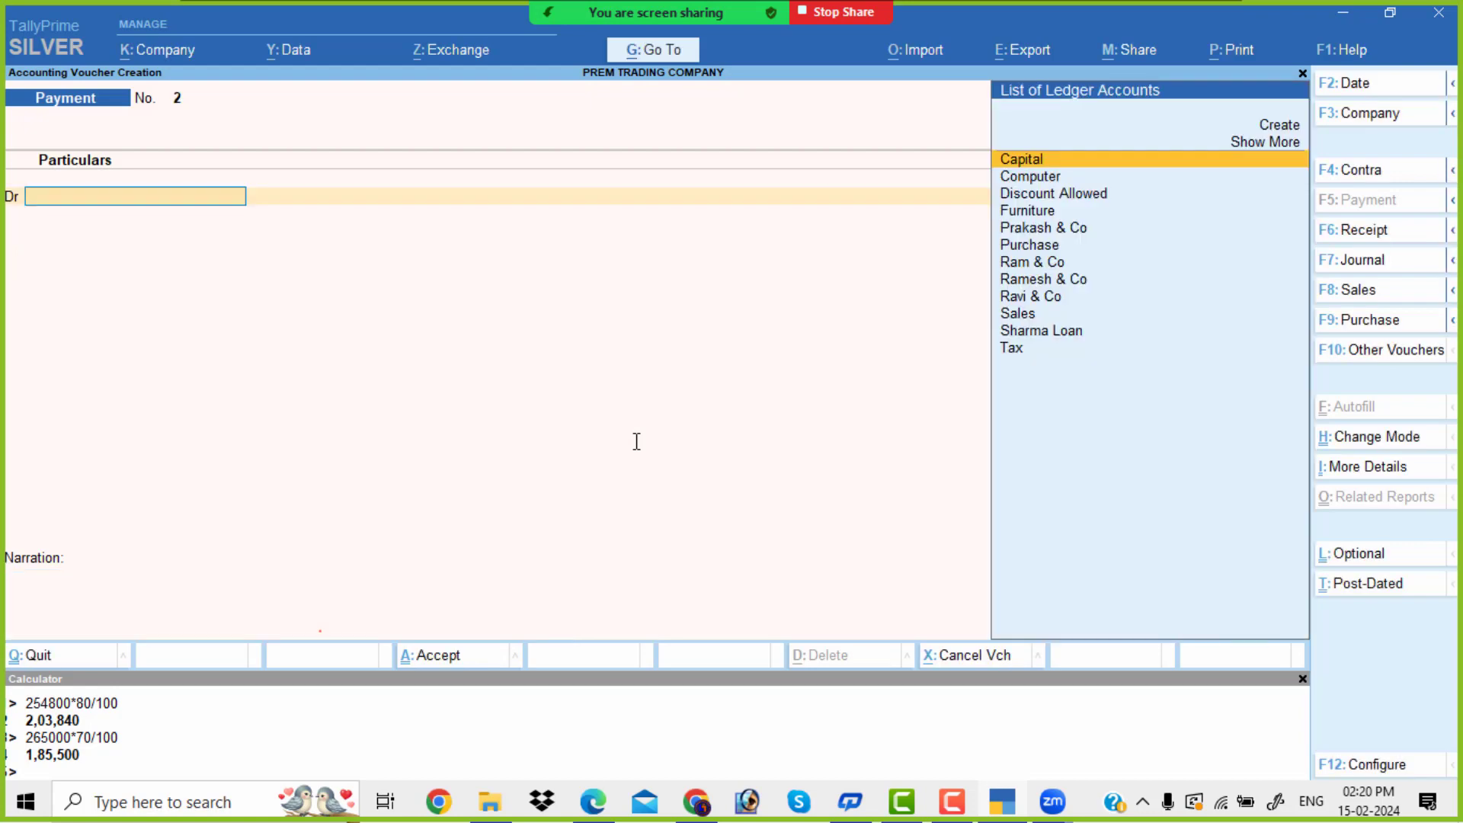
Check the Petty Cash transaction in the exercise PDF, then return to TallyPrime and open a Contra voucher.
{"action": "key", "text": "alt+Tab"}
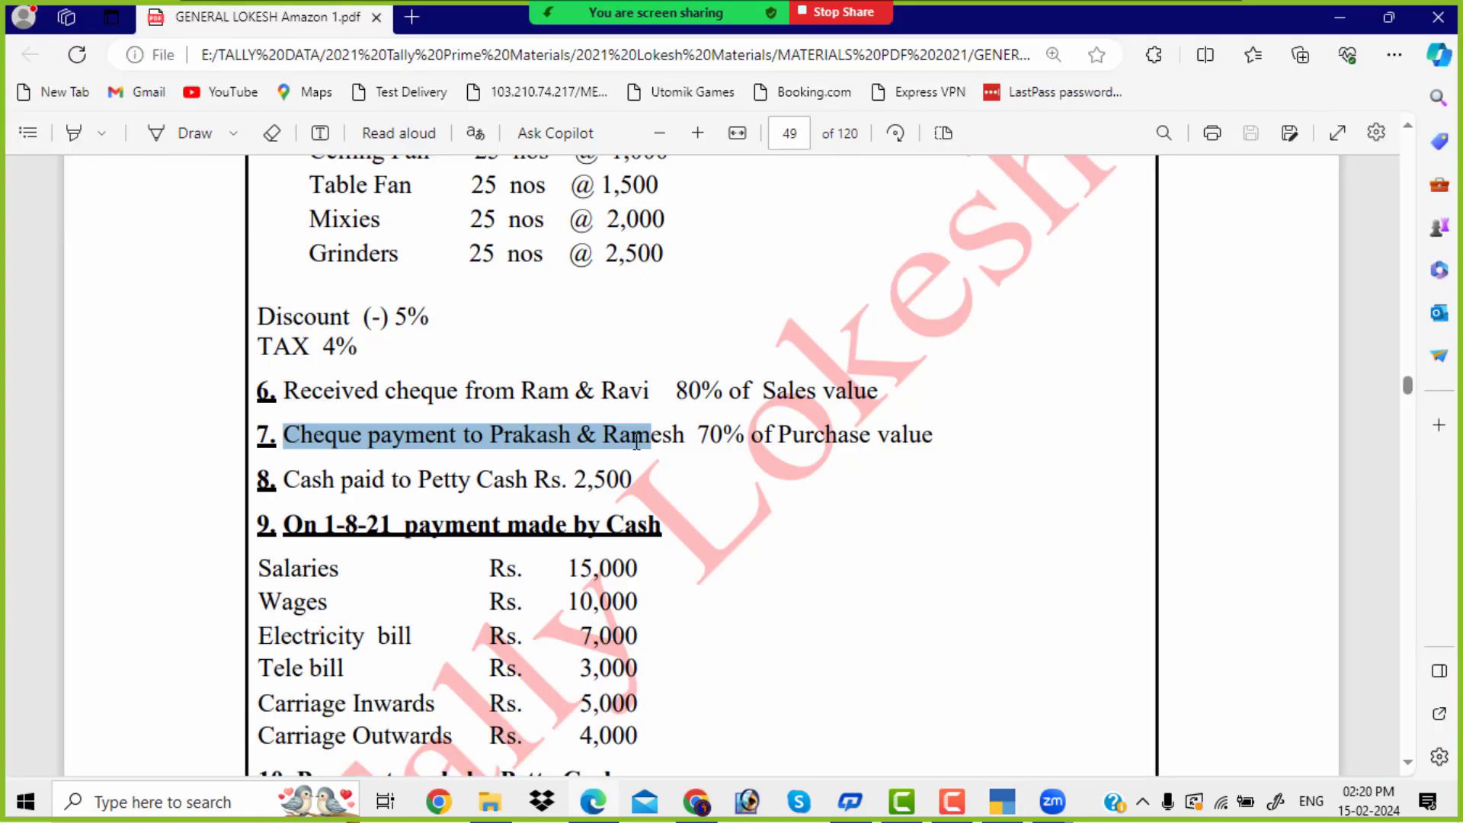
{"action": "scroll", "coordinate": [637, 442], "scroll_direction": "down", "scroll_amount": 3}
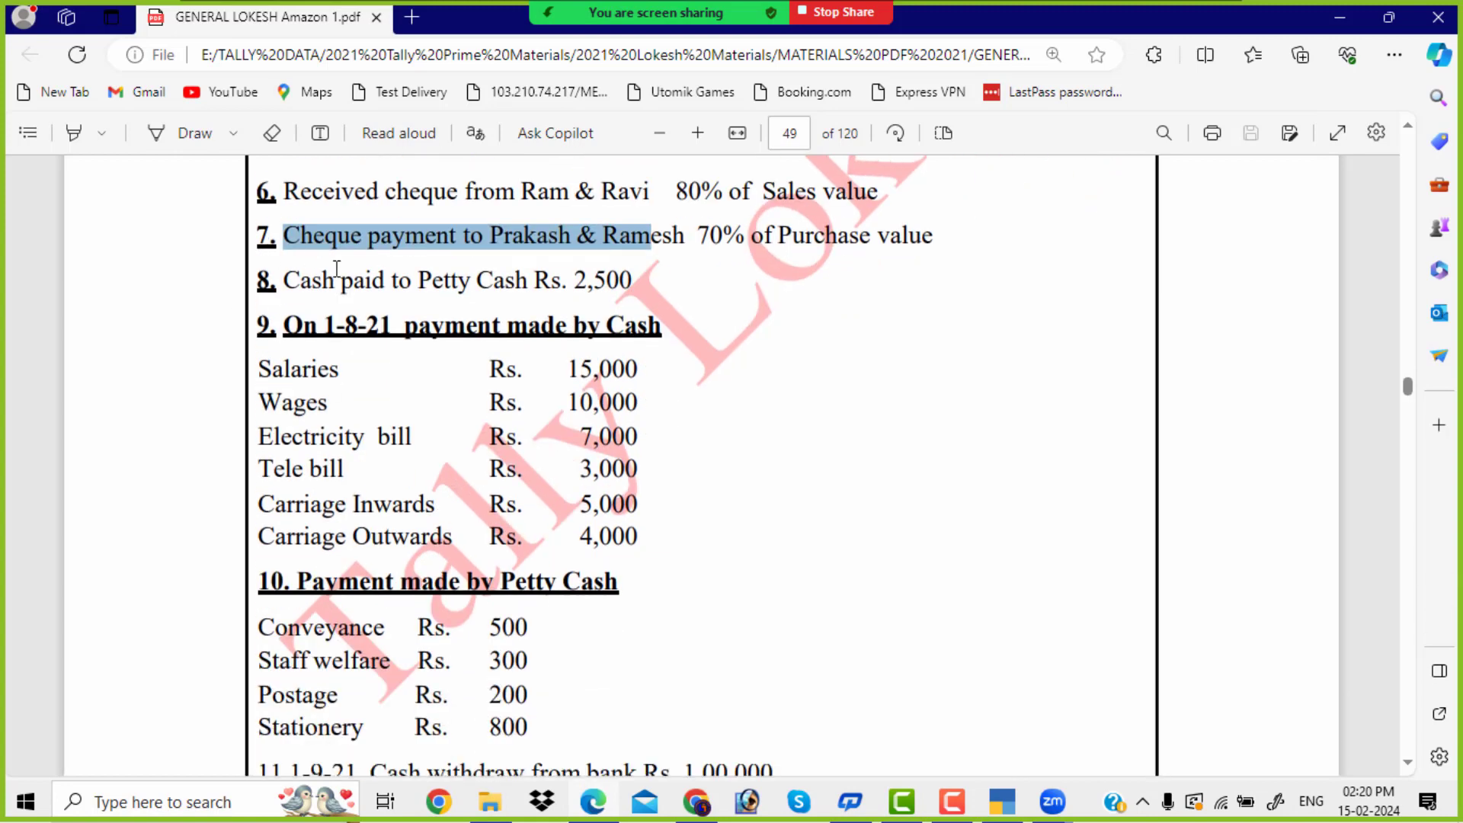
{"action": "key", "text": "alt+Tab"}
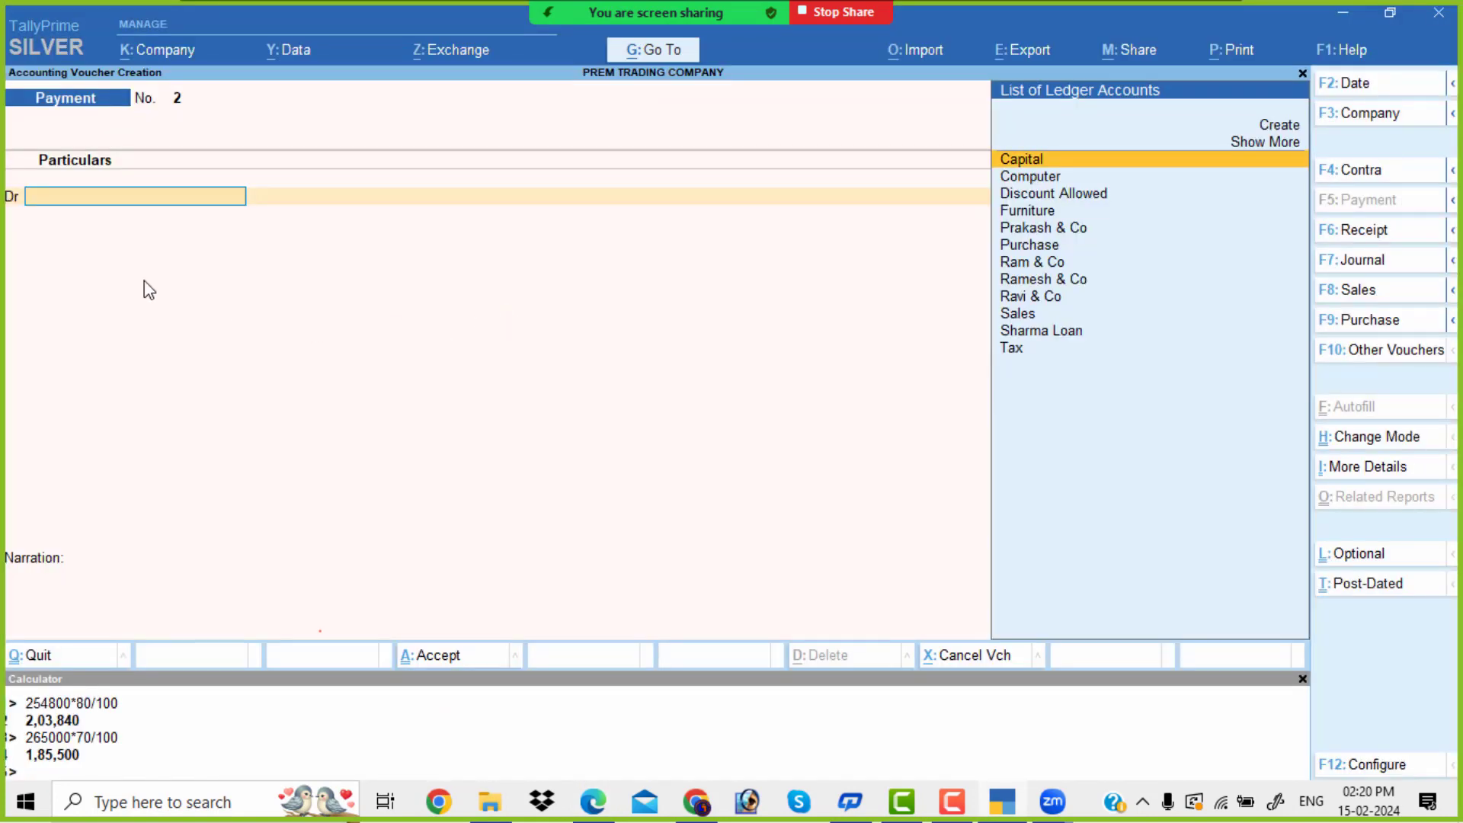
{"action": "left_click", "coordinate": [1384, 171]}
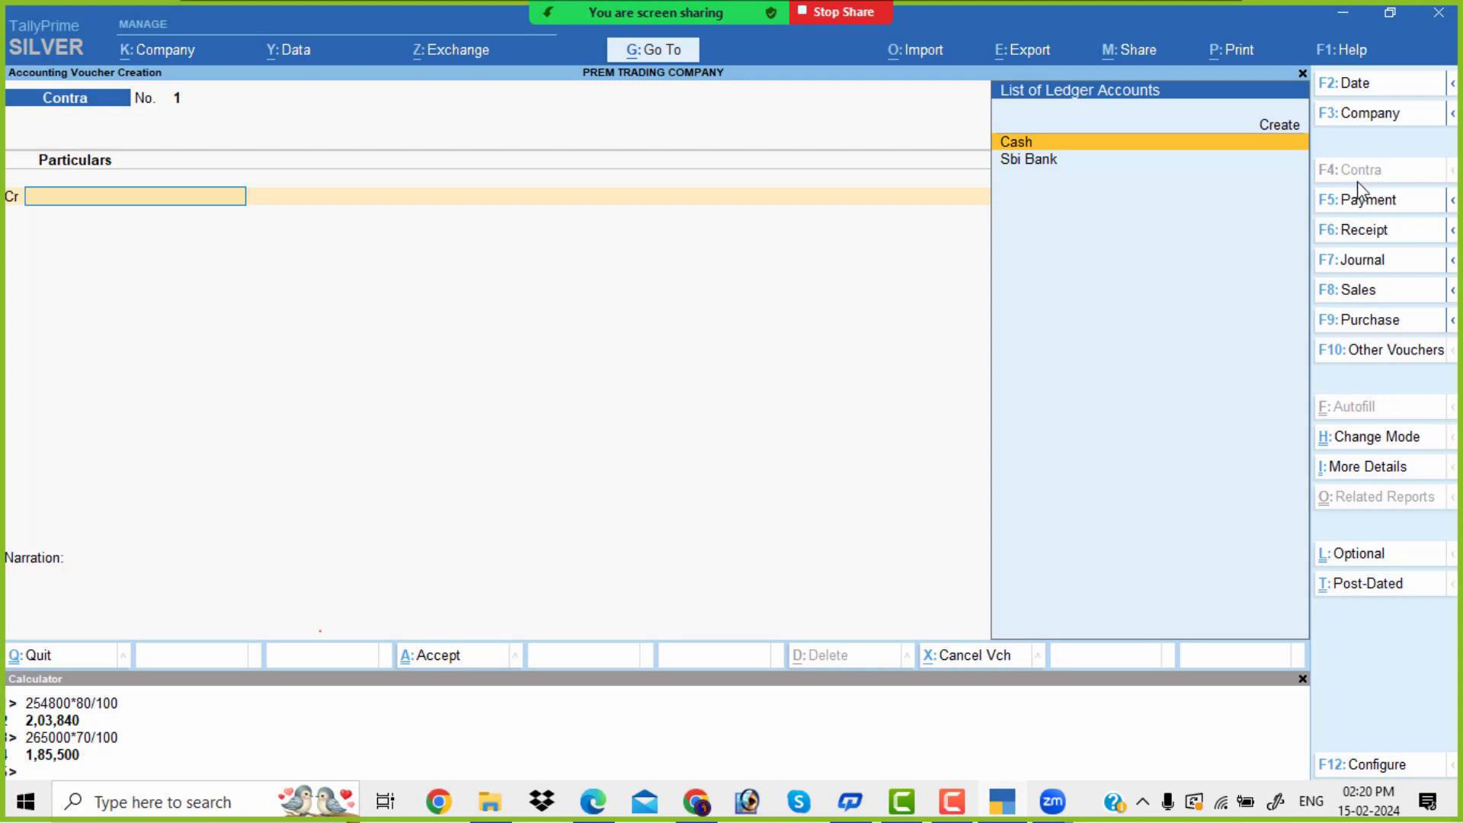
Credit Cash with 2,500 on the first line of the Contra voucher, checking the amount in the exercise PDF.
{"action": "key", "text": "Return"}
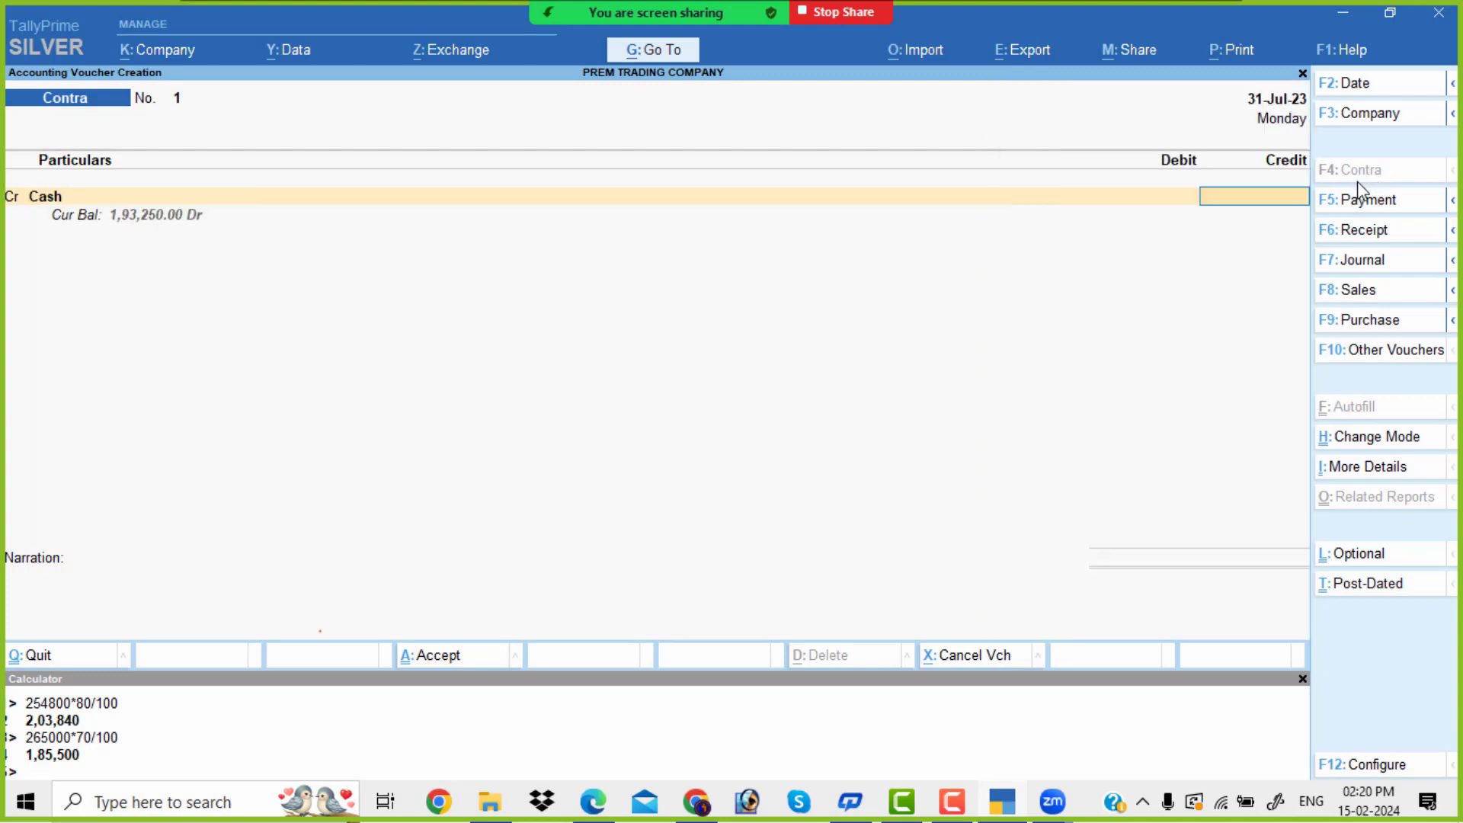
{"action": "key", "text": "alt+Tab"}
{"action": "key", "text": "alt+Tab"}
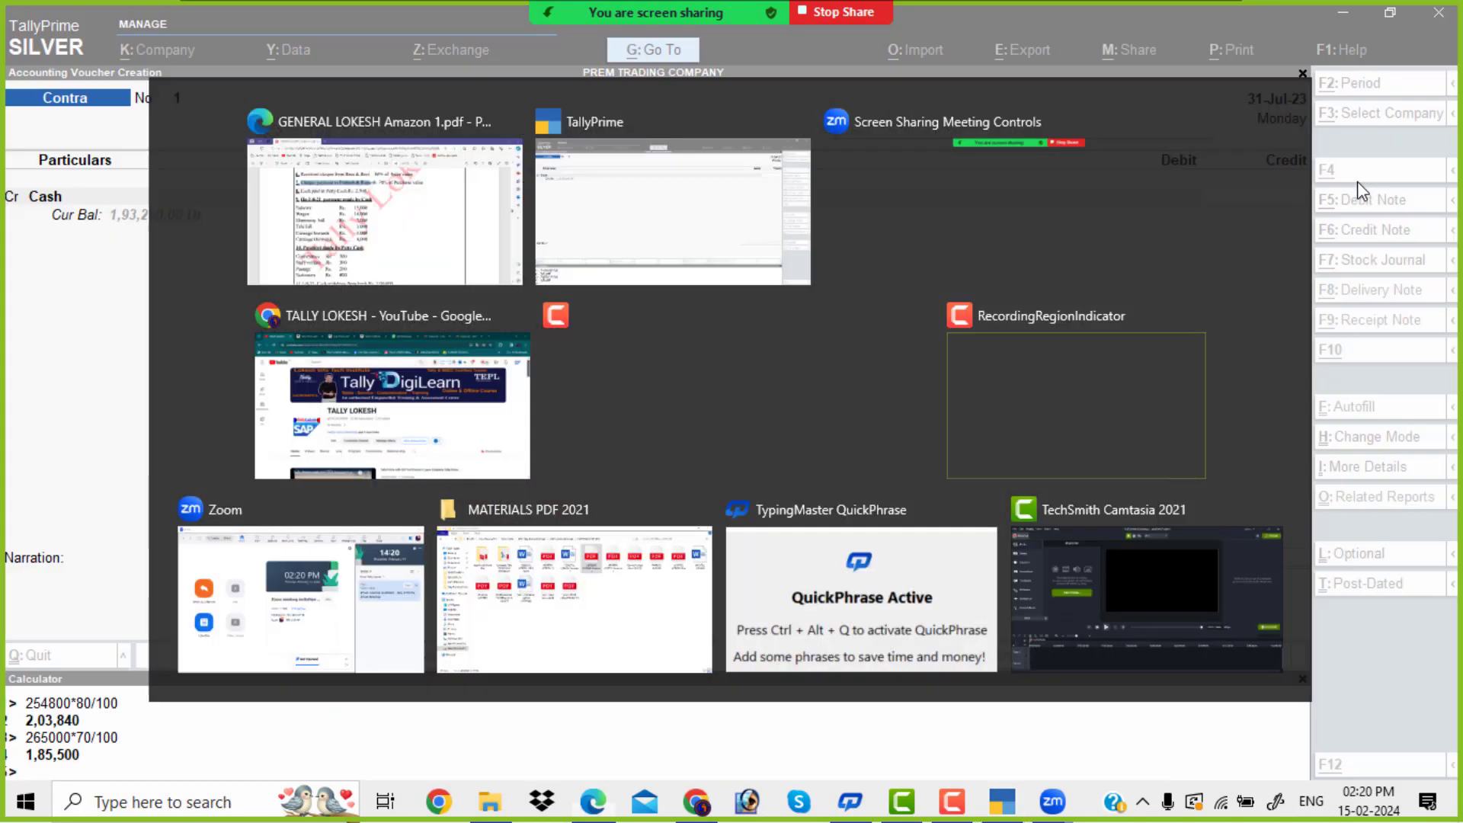
{"action": "type", "text": "254800"}
{"action": "key", "text": "Return"}
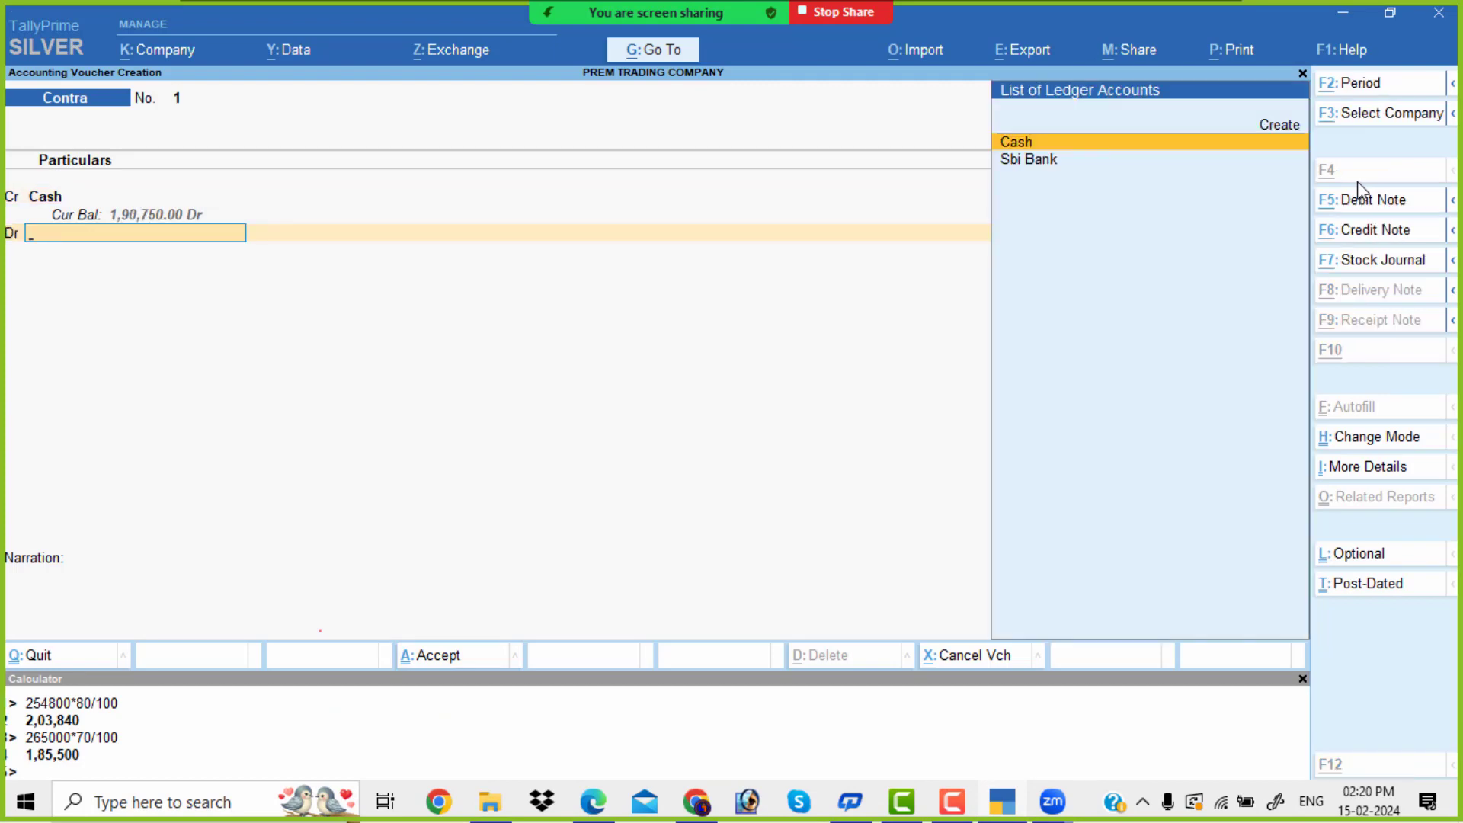
Create a Petty Cash ledger under Cash-in-Hand for the debit line of the Contra voucher.
{"action": "key", "text": "alt+c"}
{"action": "type", "text": "Pett"}
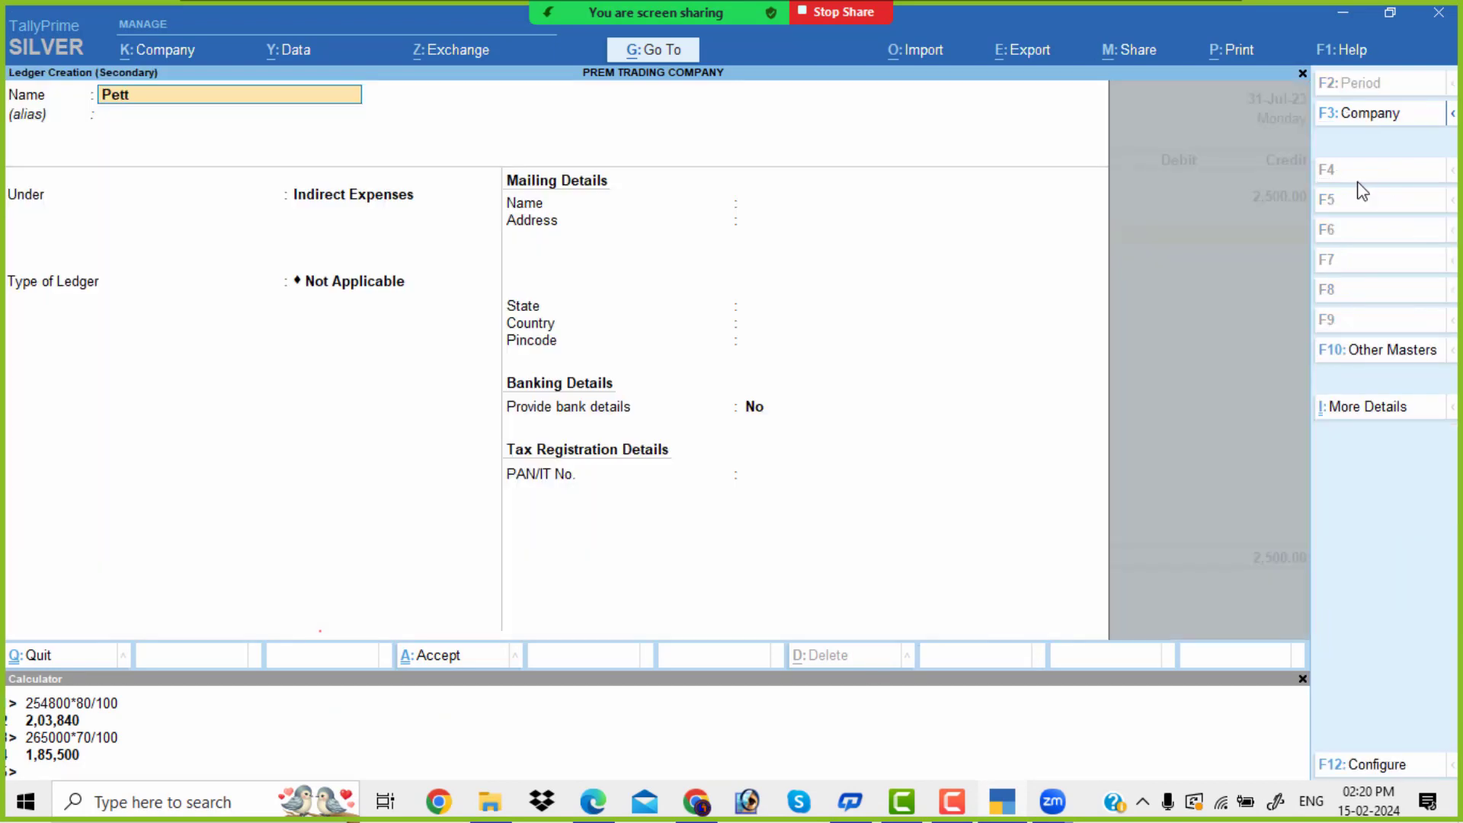
{"action": "type", "text": "y Cash"}
{"action": "key", "text": "Return"}
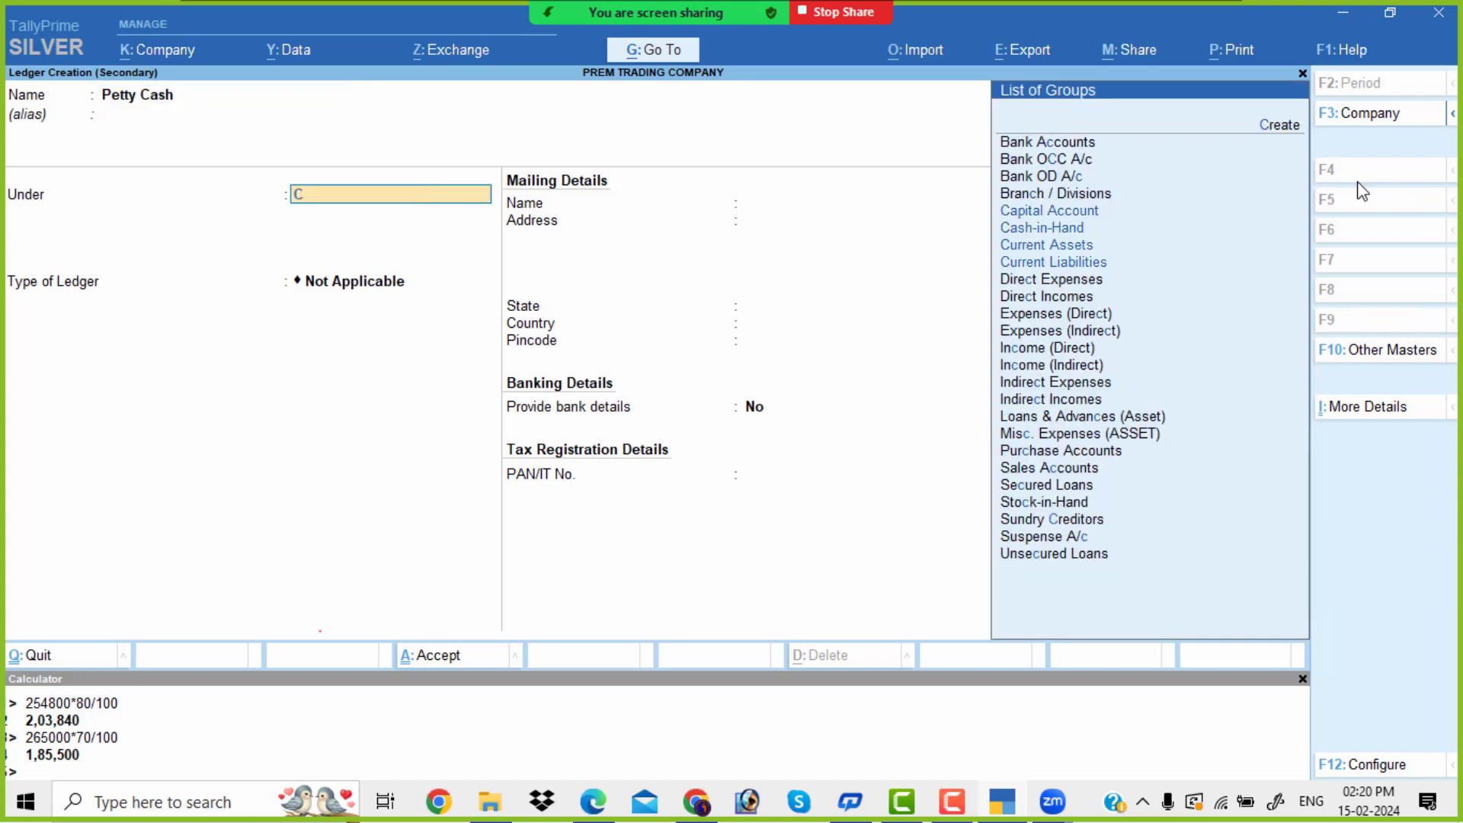
{"action": "type", "text": "Cas"}
{"action": "key", "text": "Return"}
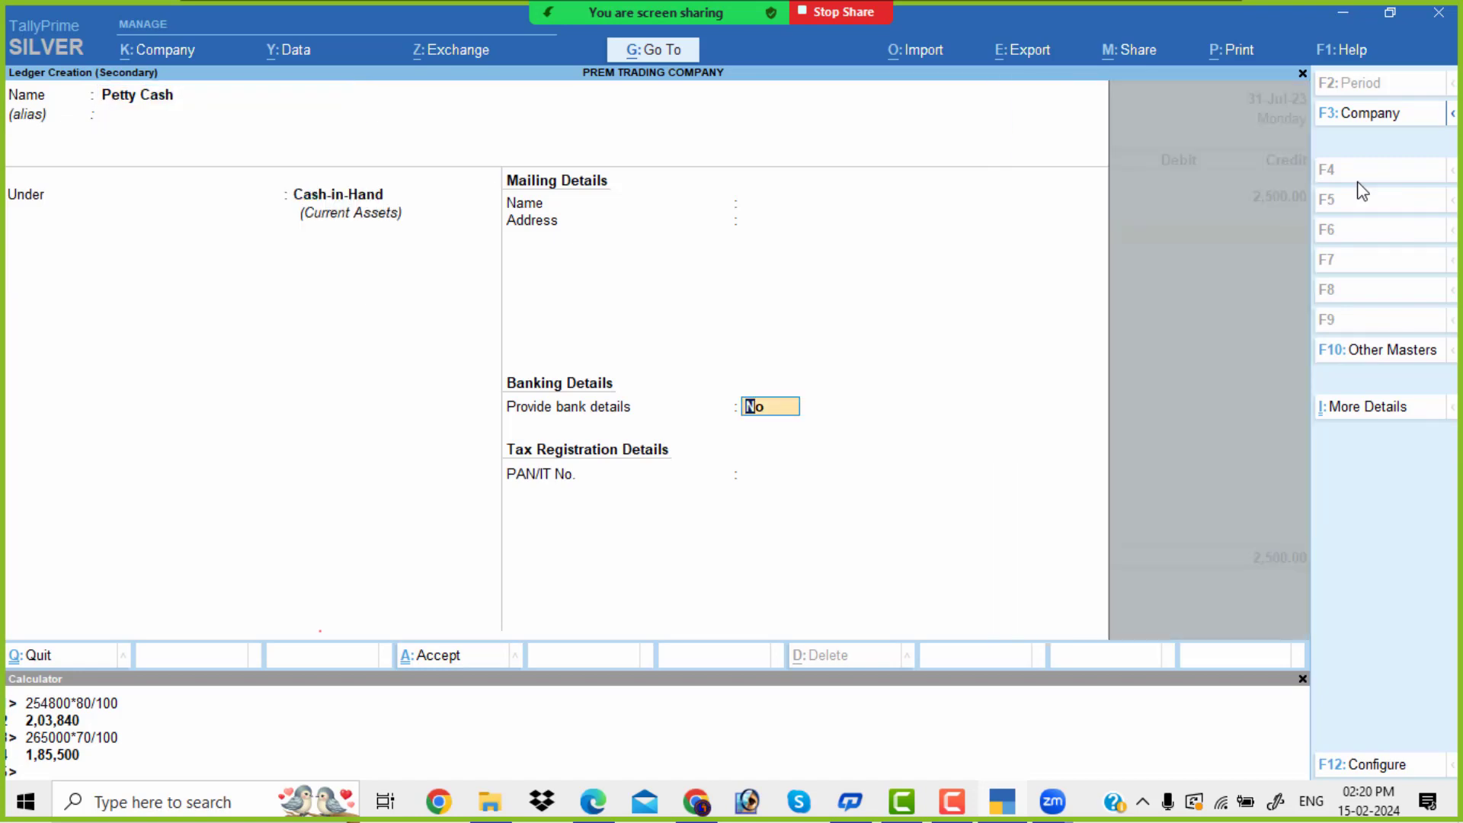
{"action": "key", "text": "Return"}
{"action": "key", "text": "Return"}
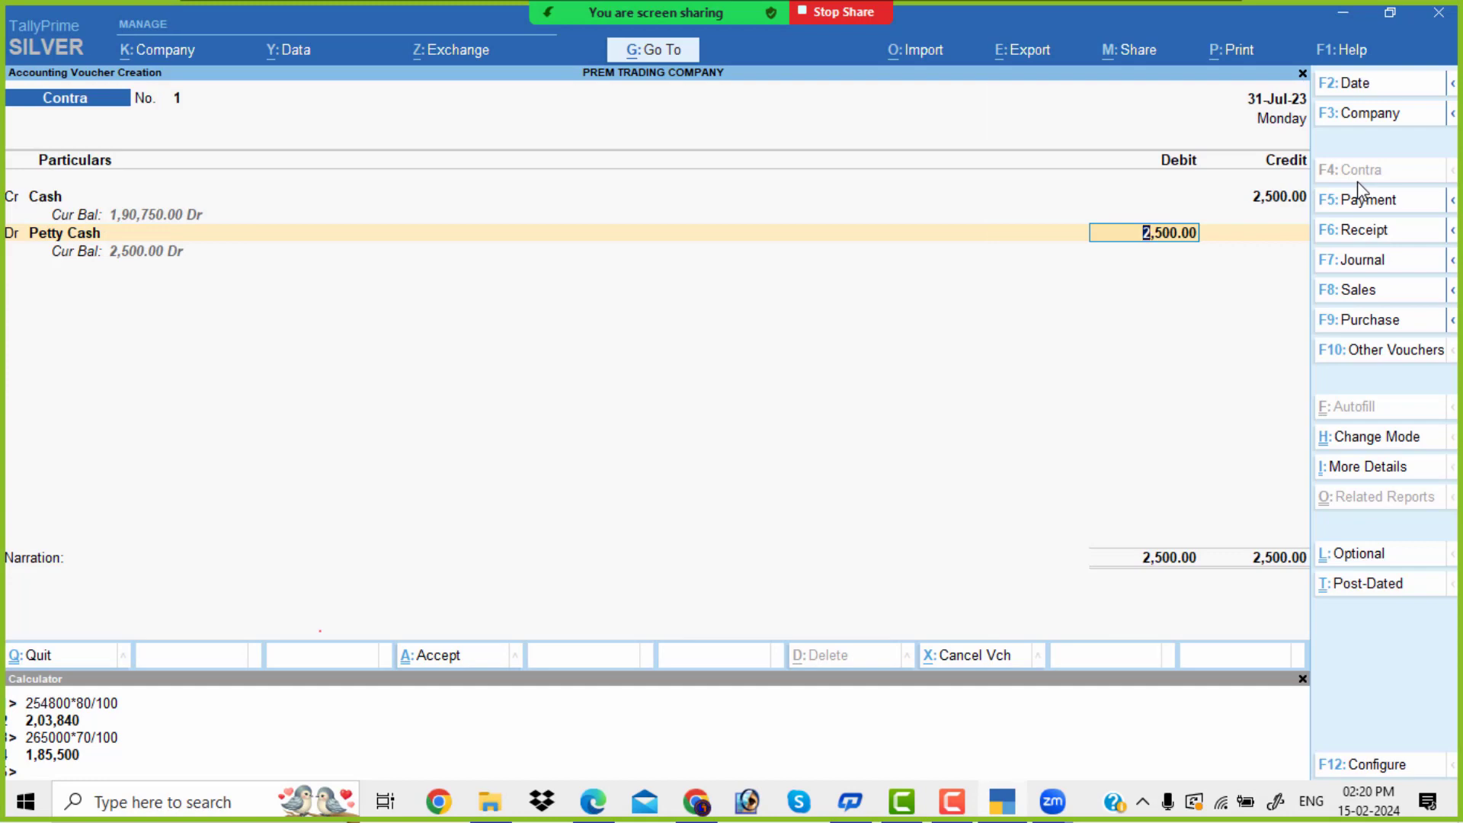
Debit Petty Cash with 2,500 and save the Contra voucher.
{"action": "key", "text": "Return"}
{"action": "key", "text": "Return"}
{"action": "key", "text": "Return"}
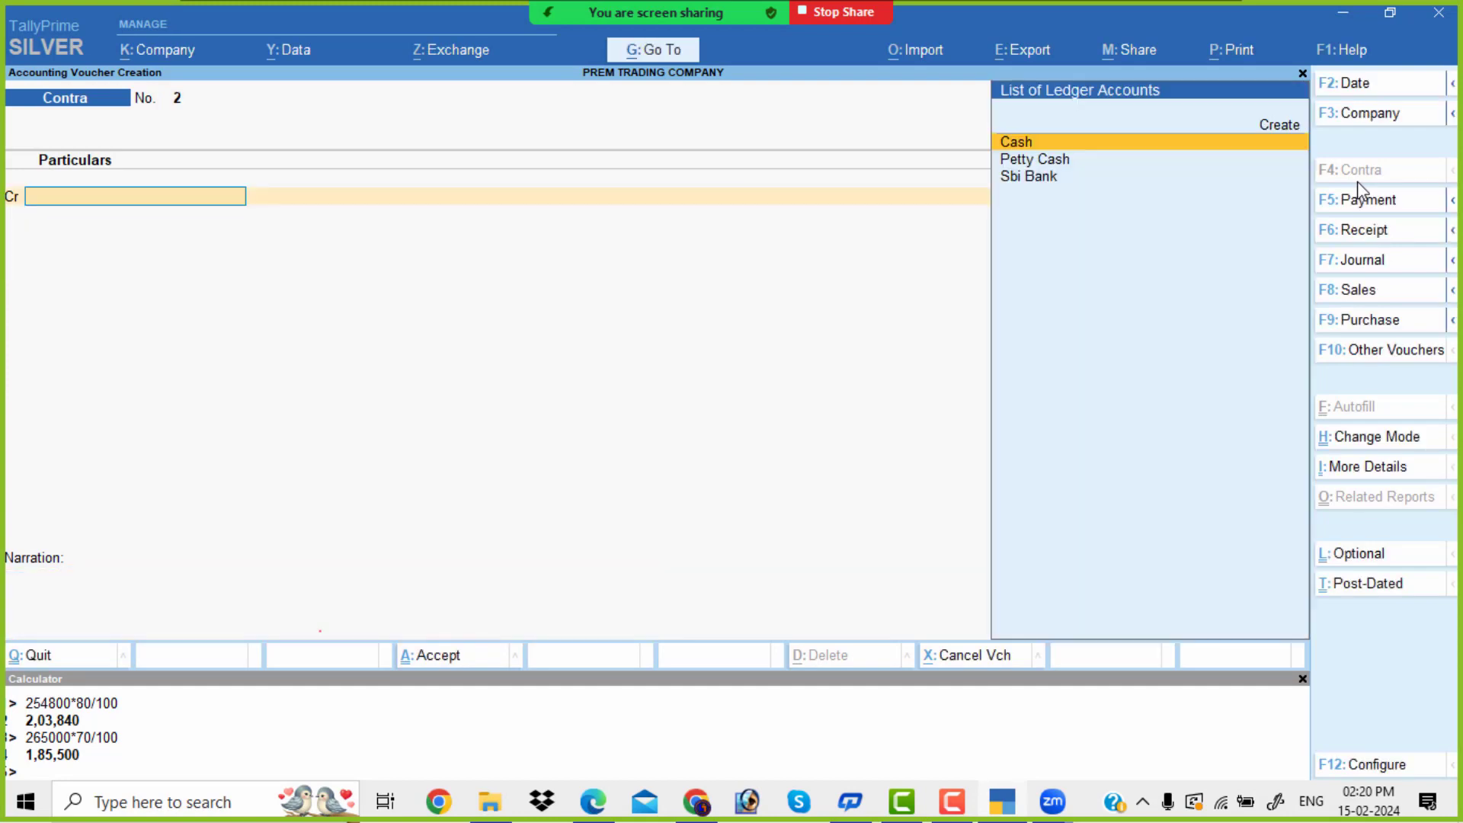
Check the cash payments in the exercise PDF, return to TallyPrime, and open a Payment voucher dated 1-8.
{"action": "key", "text": "alt+Tab"}
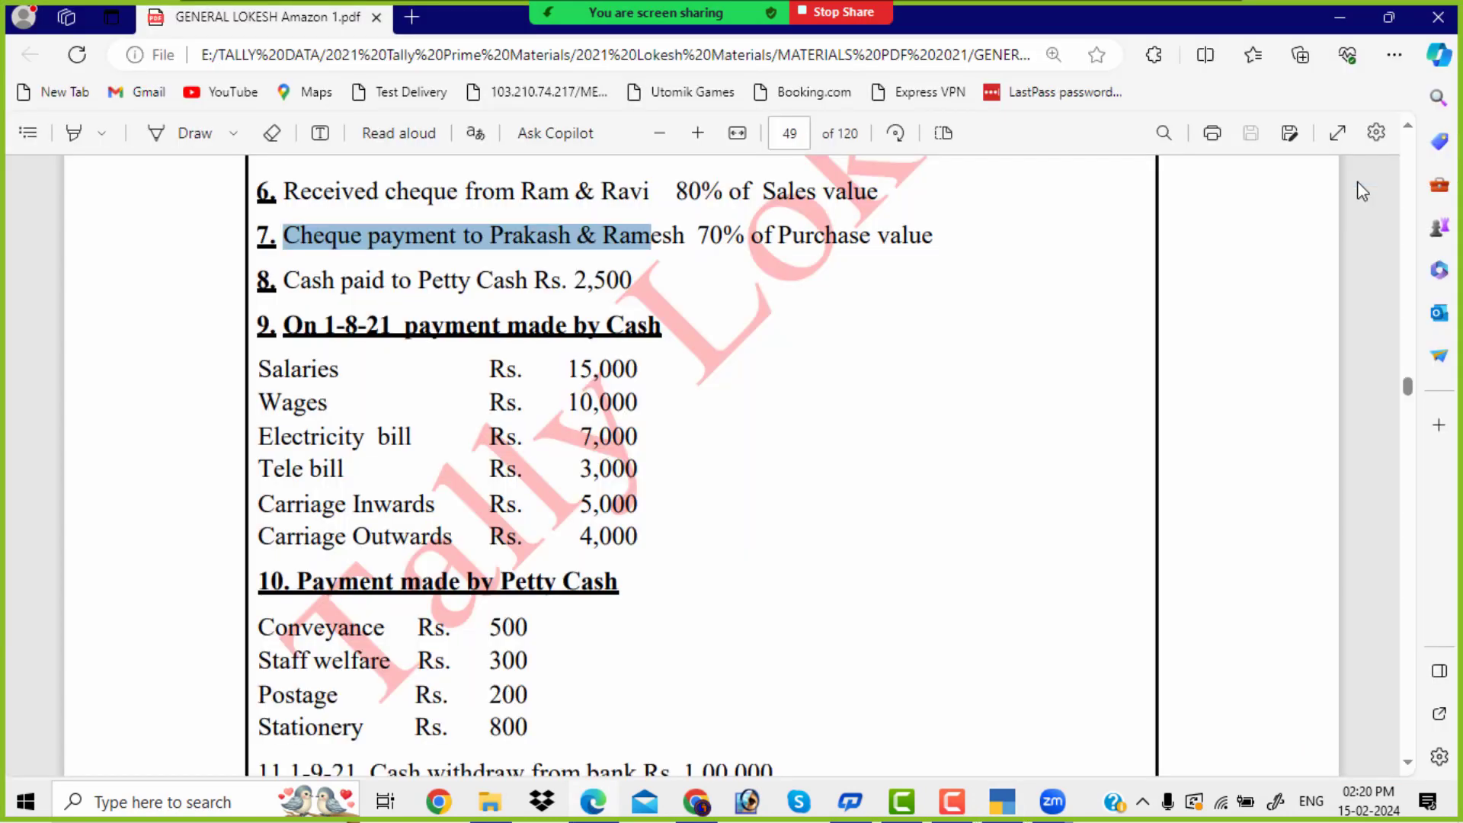
{"action": "scroll", "coordinate": [1357, 181], "scroll_direction": "down", "scroll_amount": 1}
{"action": "scroll", "coordinate": [1363, 191], "scroll_direction": "down", "scroll_amount": 1}
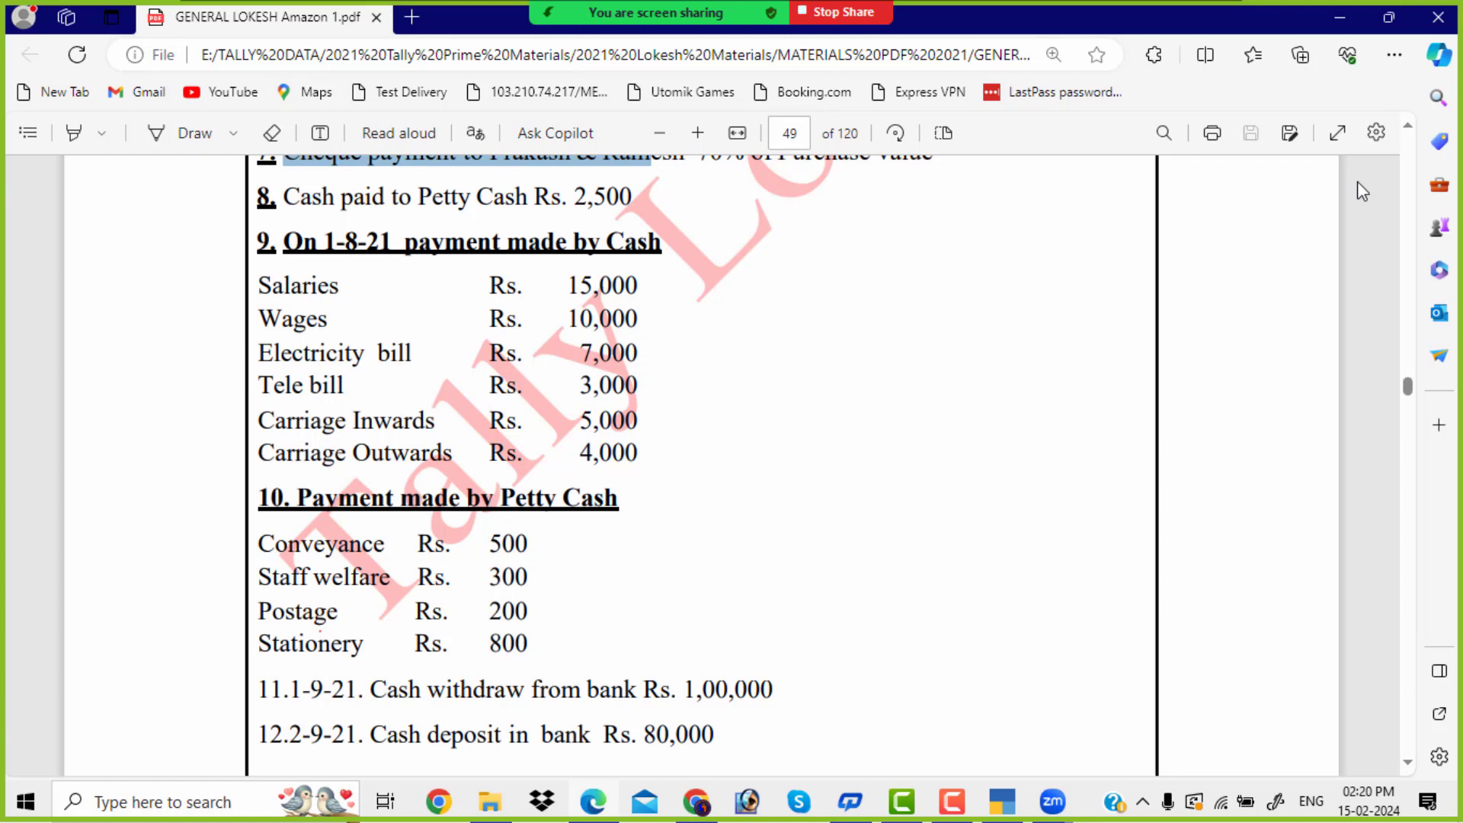
{"action": "key", "text": "alt+Tab"}
{"action": "left_click", "coordinate": [1392, 203]}
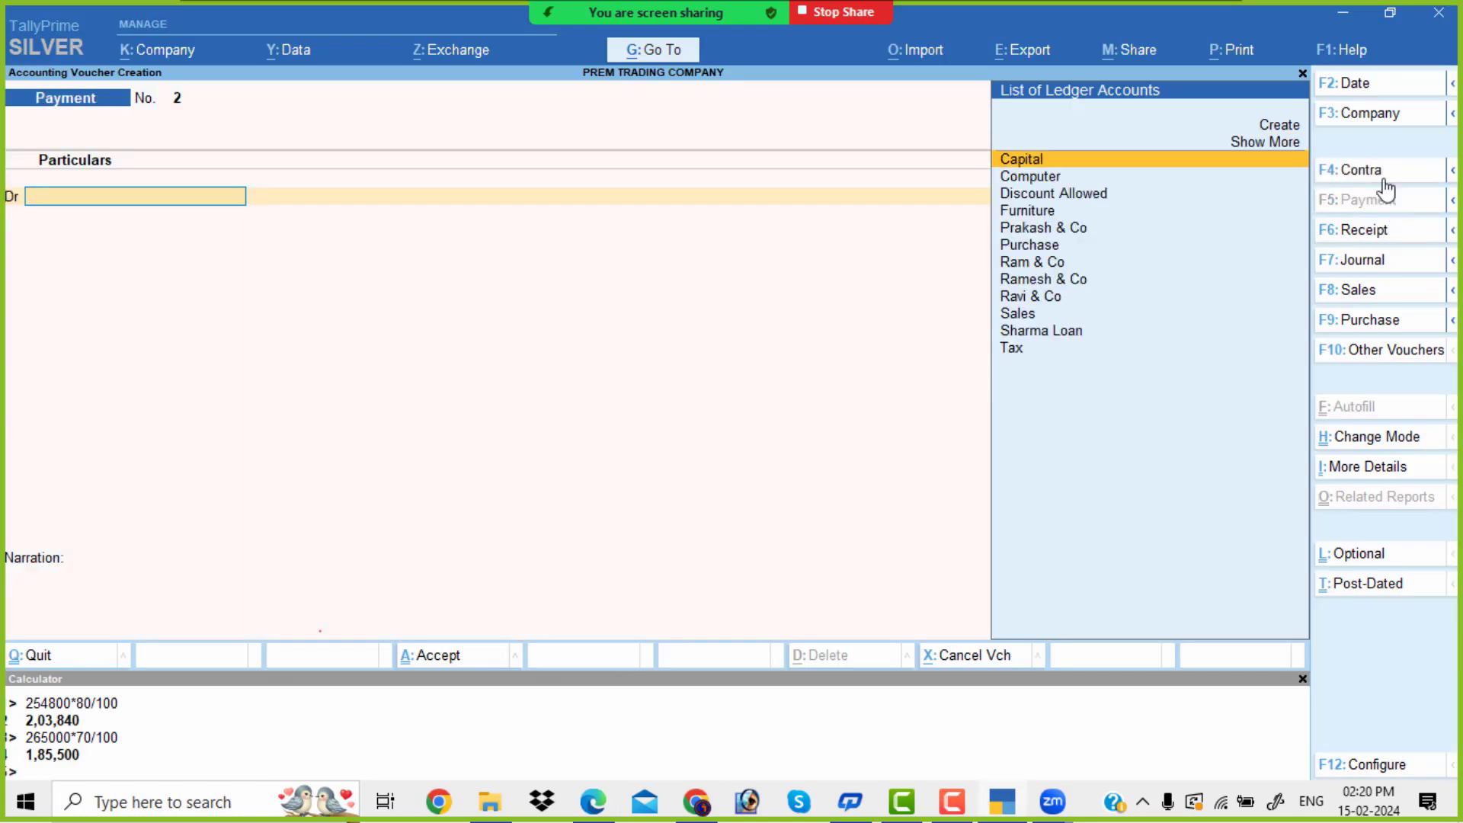
{"action": "left_click", "coordinate": [1383, 85]}
{"action": "type", "text": "1-8"}
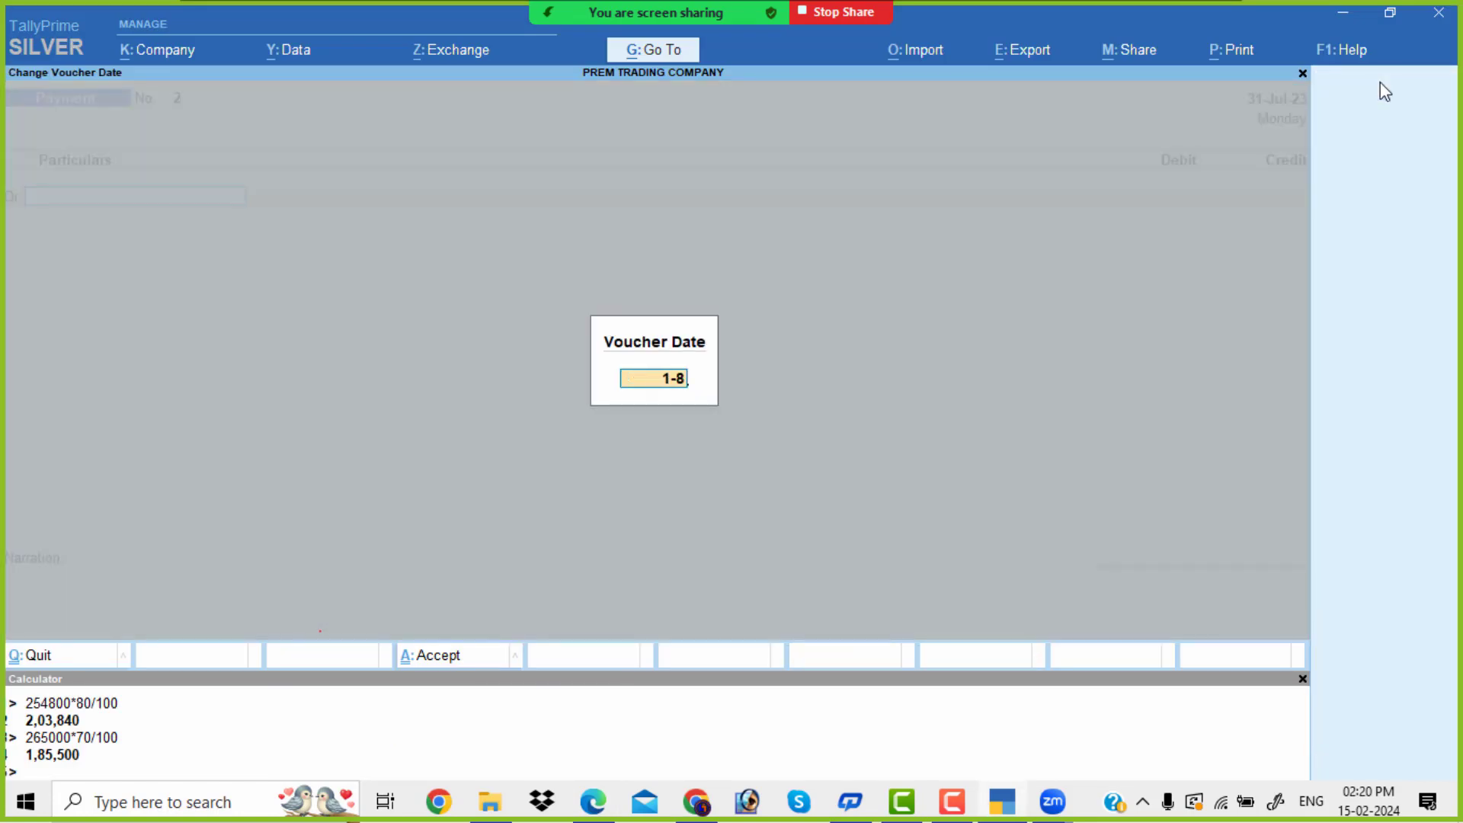
{"action": "key", "text": "Return"}
Create a Salaries ledger under Indirect Expenses, type Not Applicable, for the first debit line of the Payment voucher.
{"action": "key", "text": "alt+Tab"}
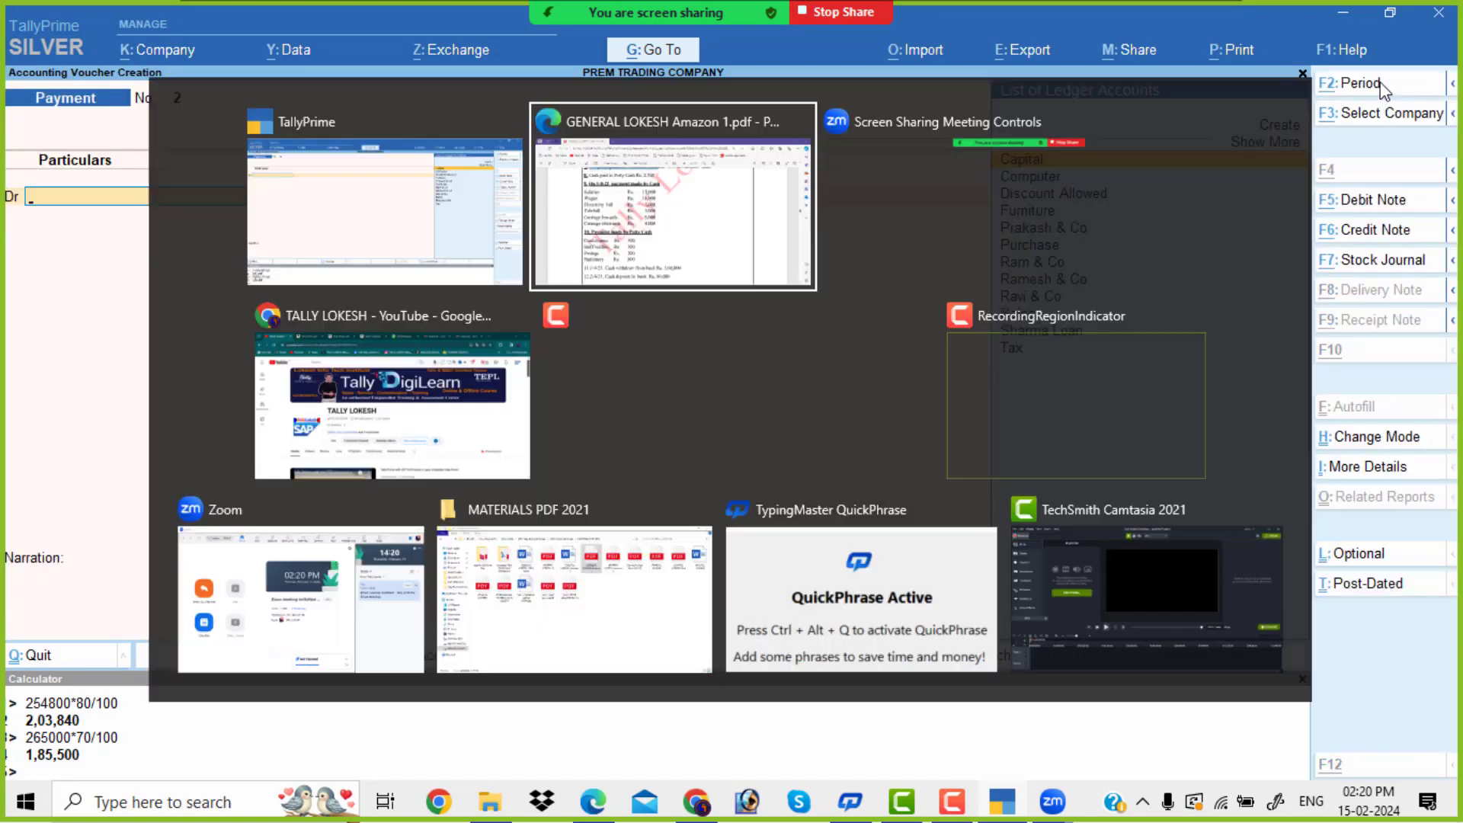
{"action": "key", "text": "alt+Tab"}
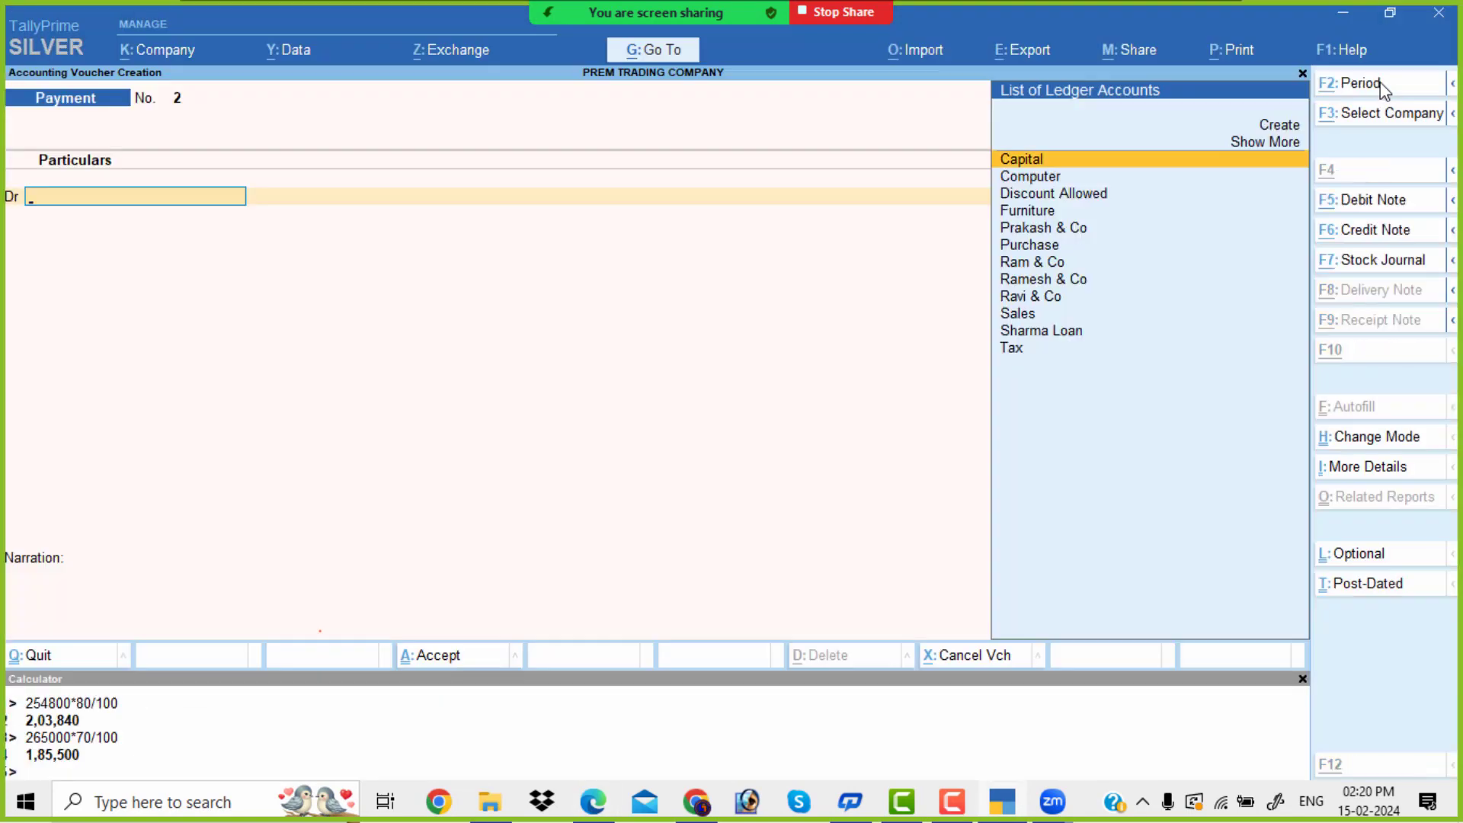
{"action": "key", "text": "alt+c"}
{"action": "type", "text": "Salaries"}
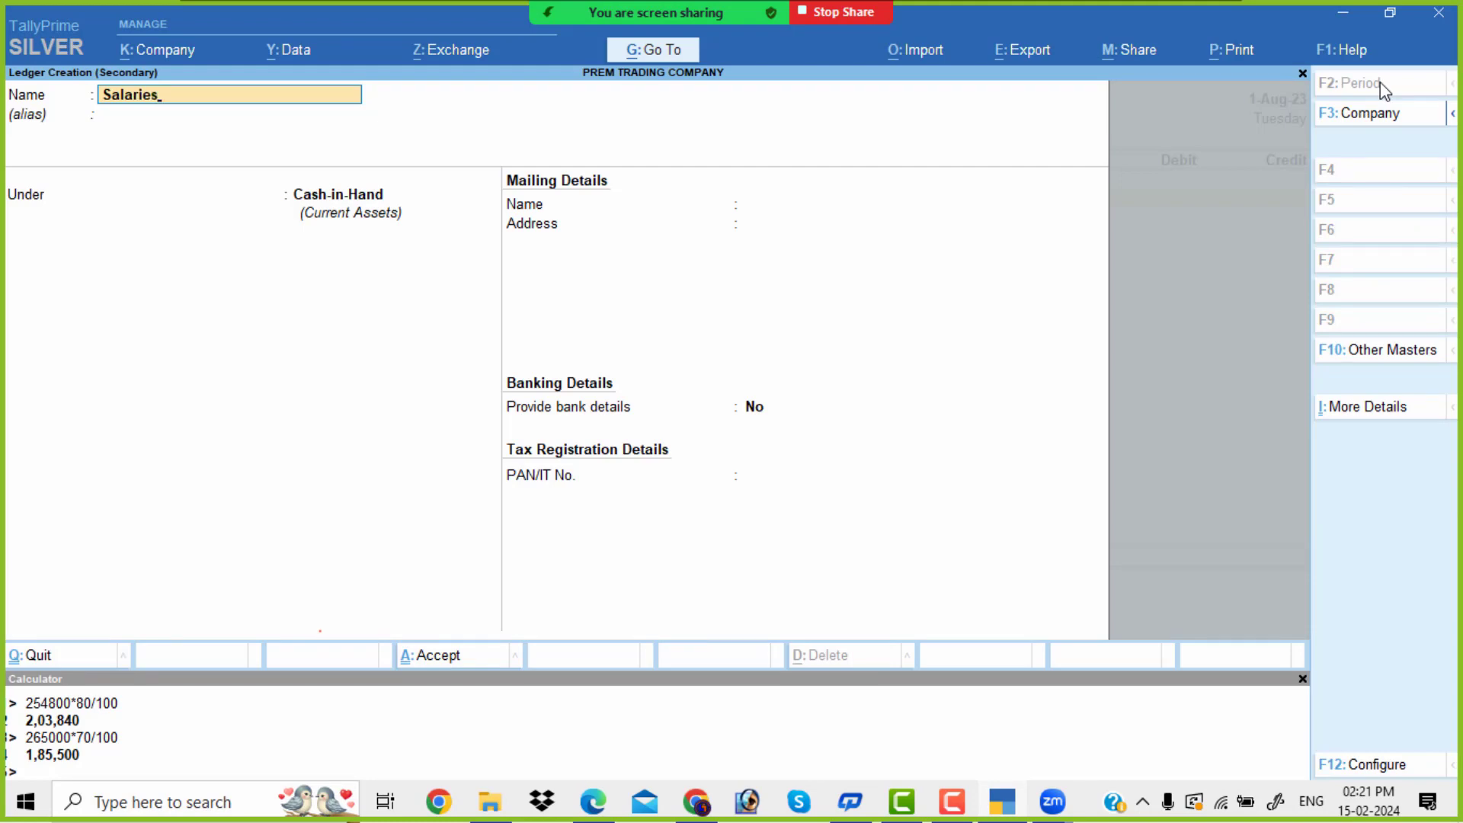
{"action": "key", "text": "Return"}
{"action": "type", "text": "Ind"}
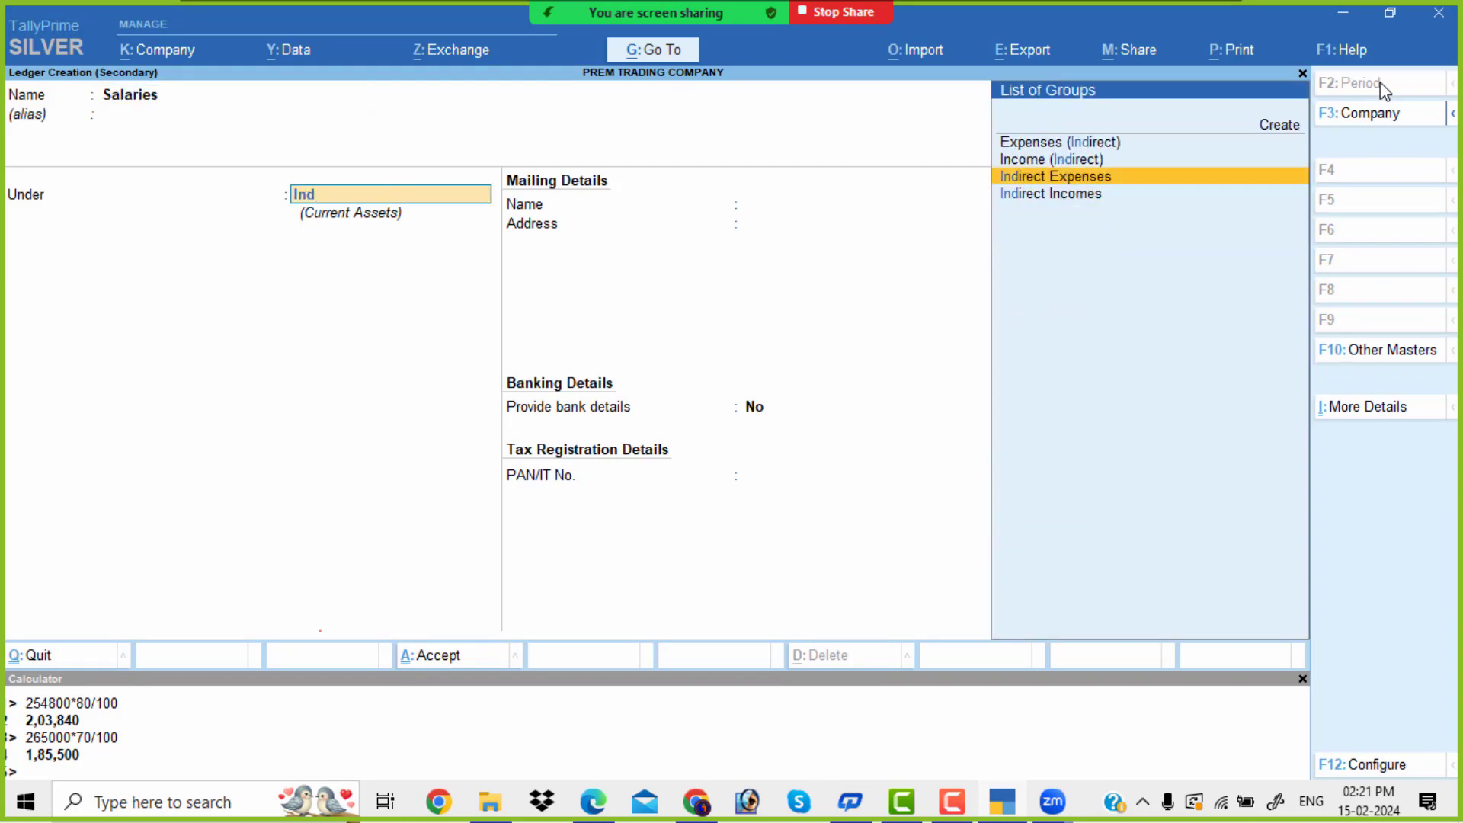
{"action": "key", "text": "Return"}
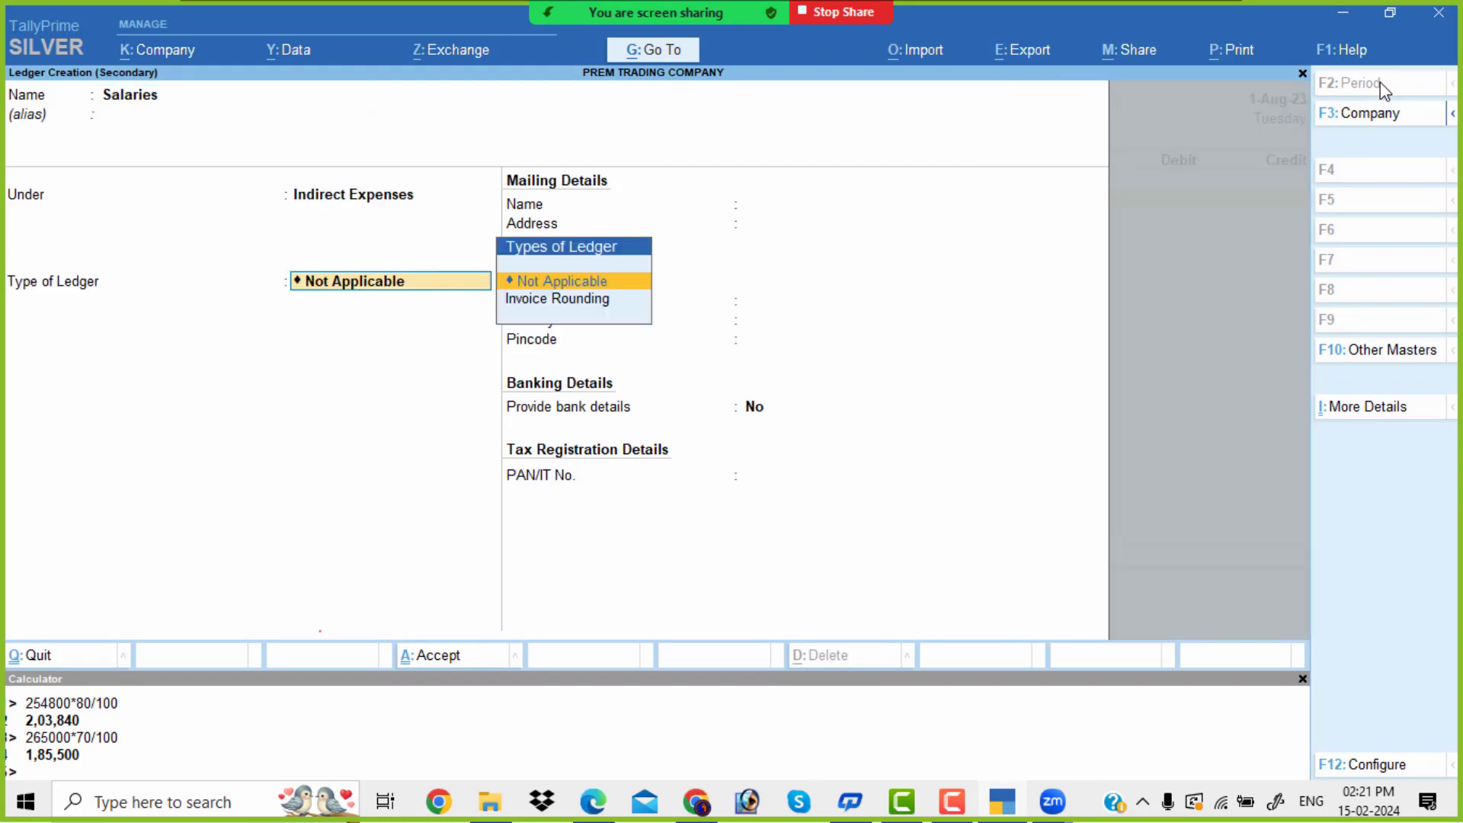
{"action": "key", "text": "Return"}
{"action": "key", "text": "Return"}
{"action": "key", "text": "Return"}
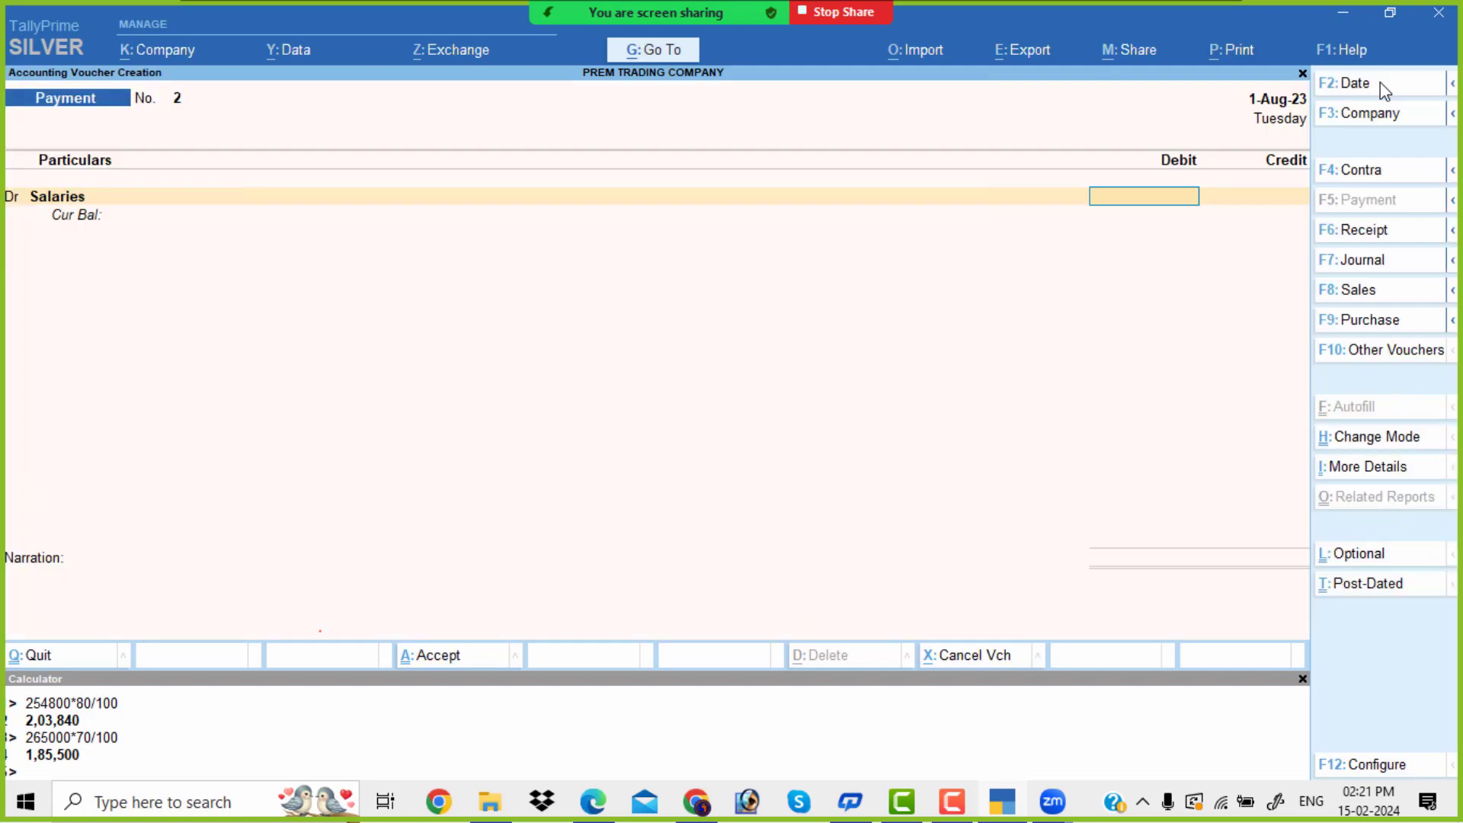
Check the salaries amount in the exercise PDF and debit Salaries with 15,000 in the Payment voucher.
{"action": "key", "text": "alt+Tab"}
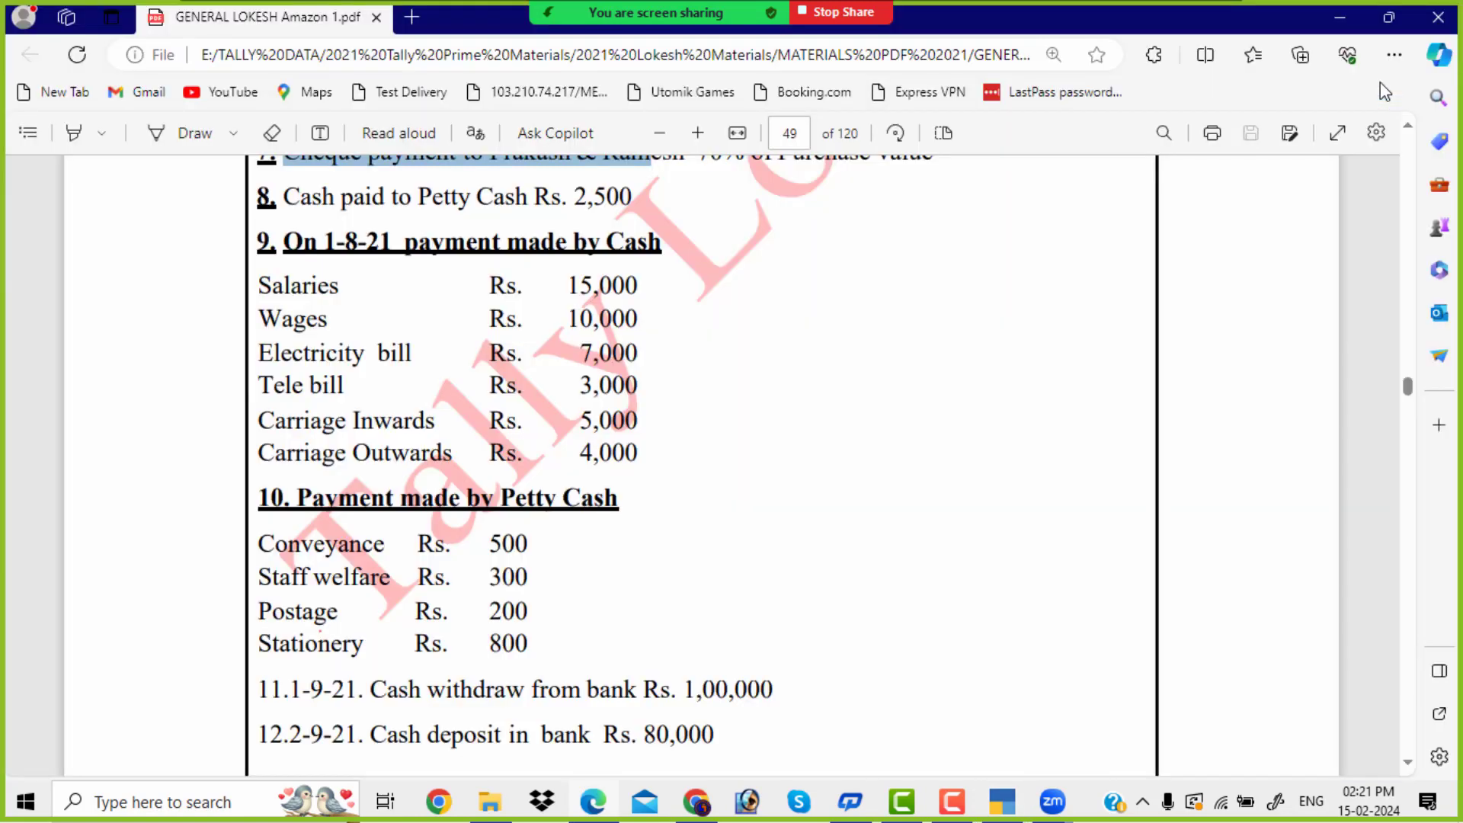
{"action": "key", "text": "alt+Tab"}
{"action": "type", "text": "15000"}
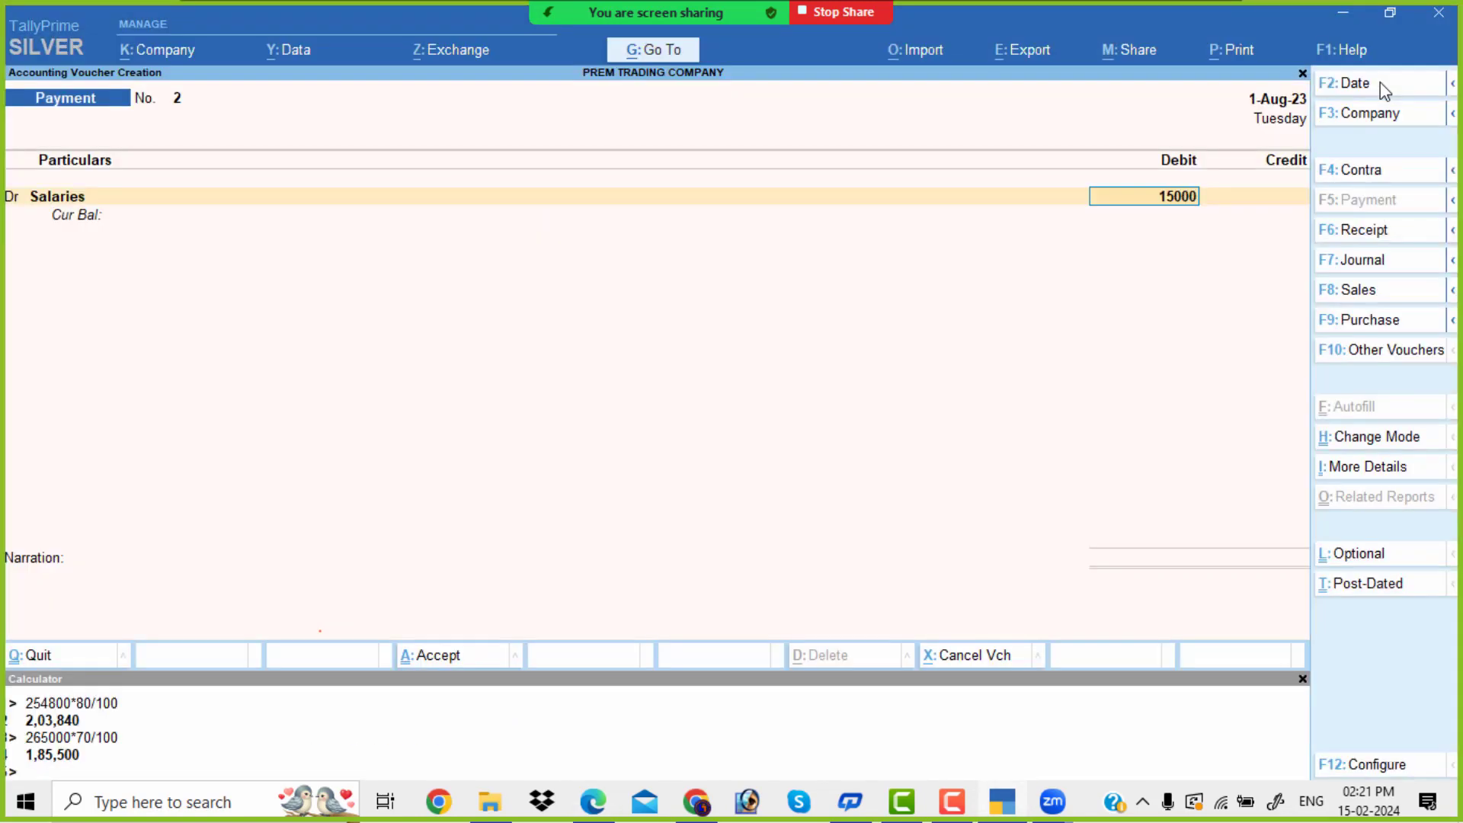
{"action": "key", "text": "Return"}
Add a second debit line with a new Wages ledger under Direct Expenses, type Not Applicable.
{"action": "key", "text": "d"}
{"action": "key", "text": "Return"}
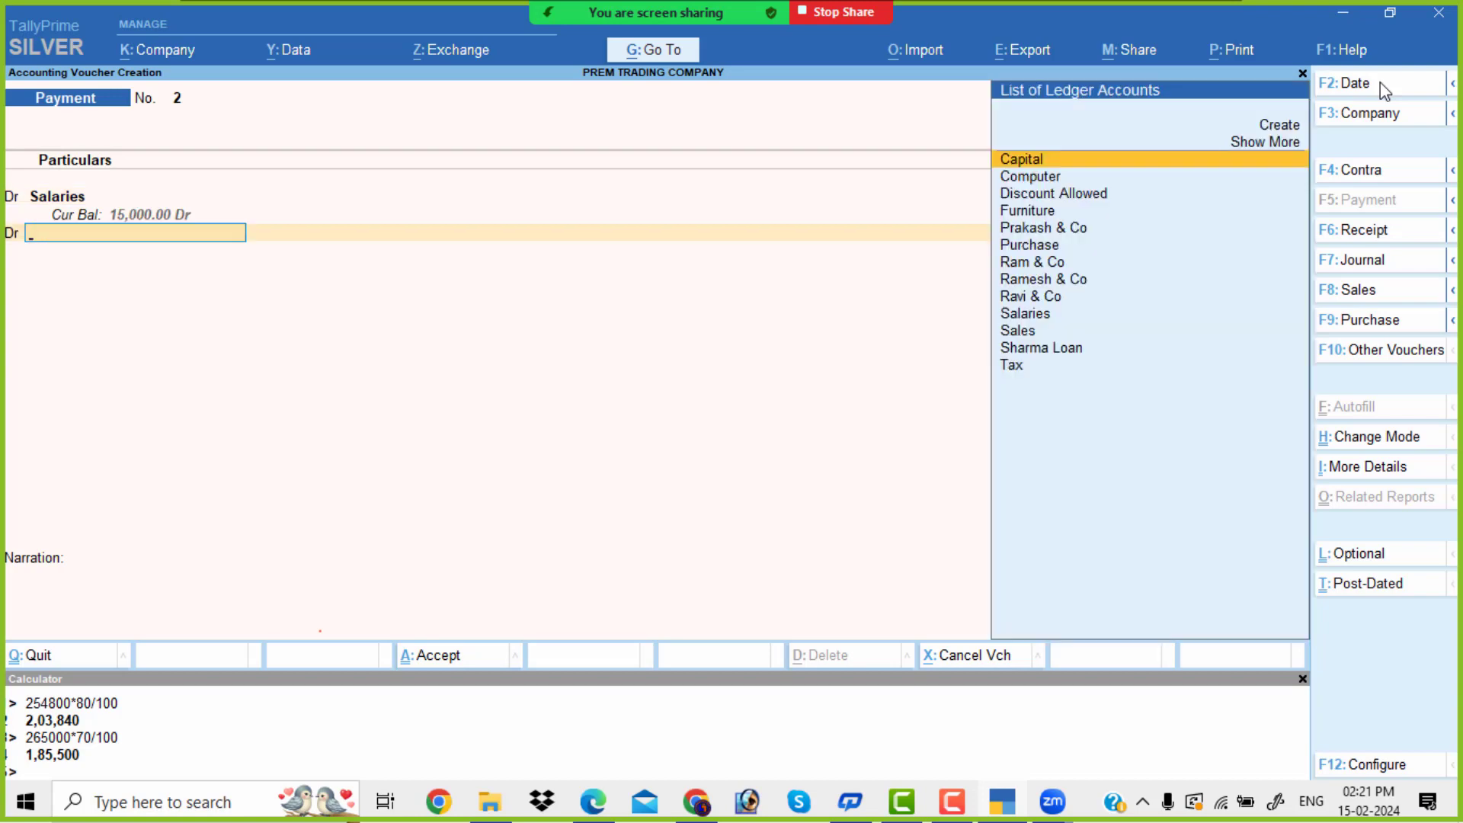
{"action": "key", "text": "alt+c"}
{"action": "key", "text": "alt+Tab"}
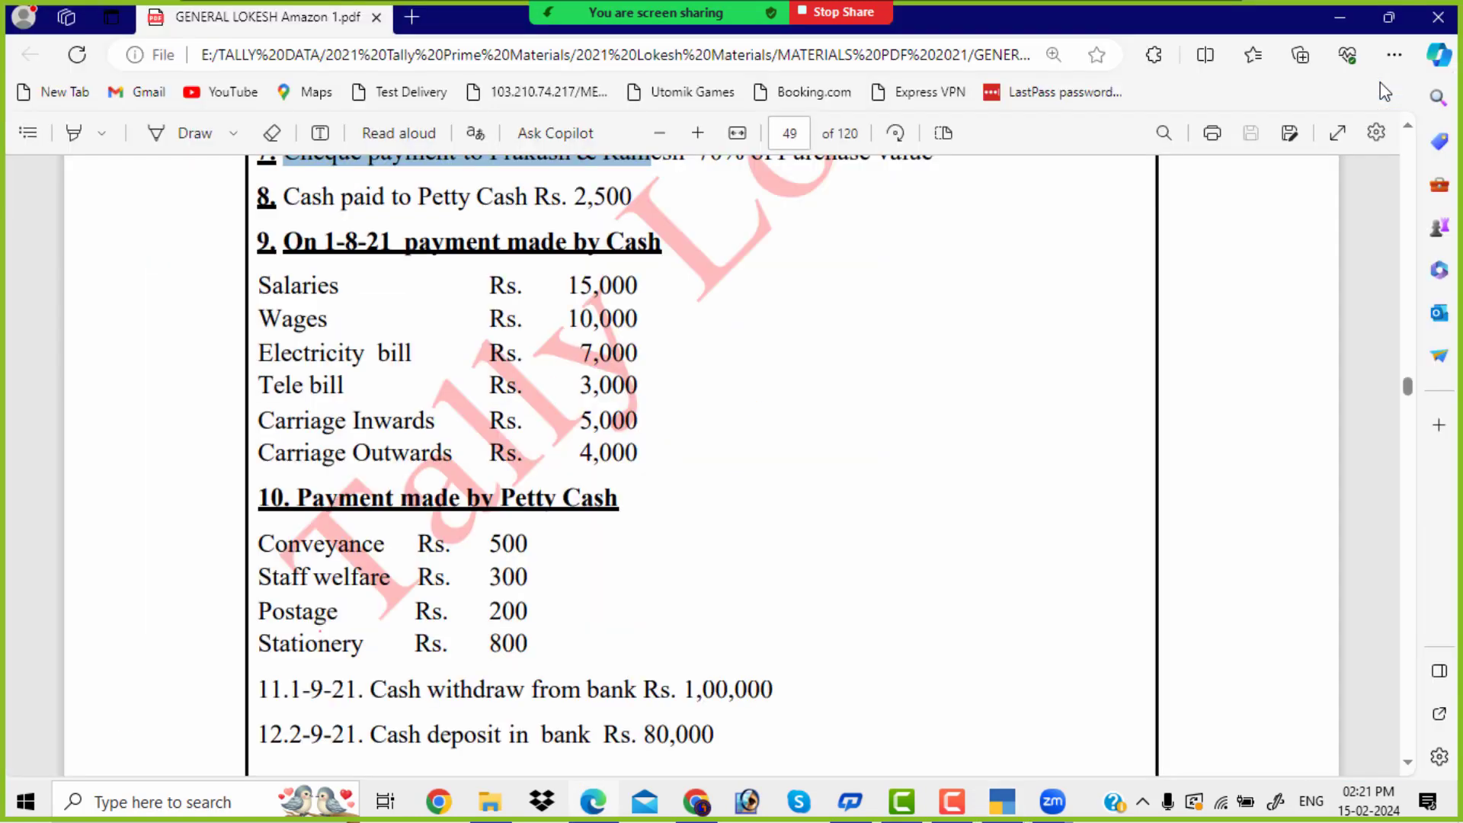
{"action": "key", "text": "alt+Tab"}
{"action": "type", "text": "Wages"}
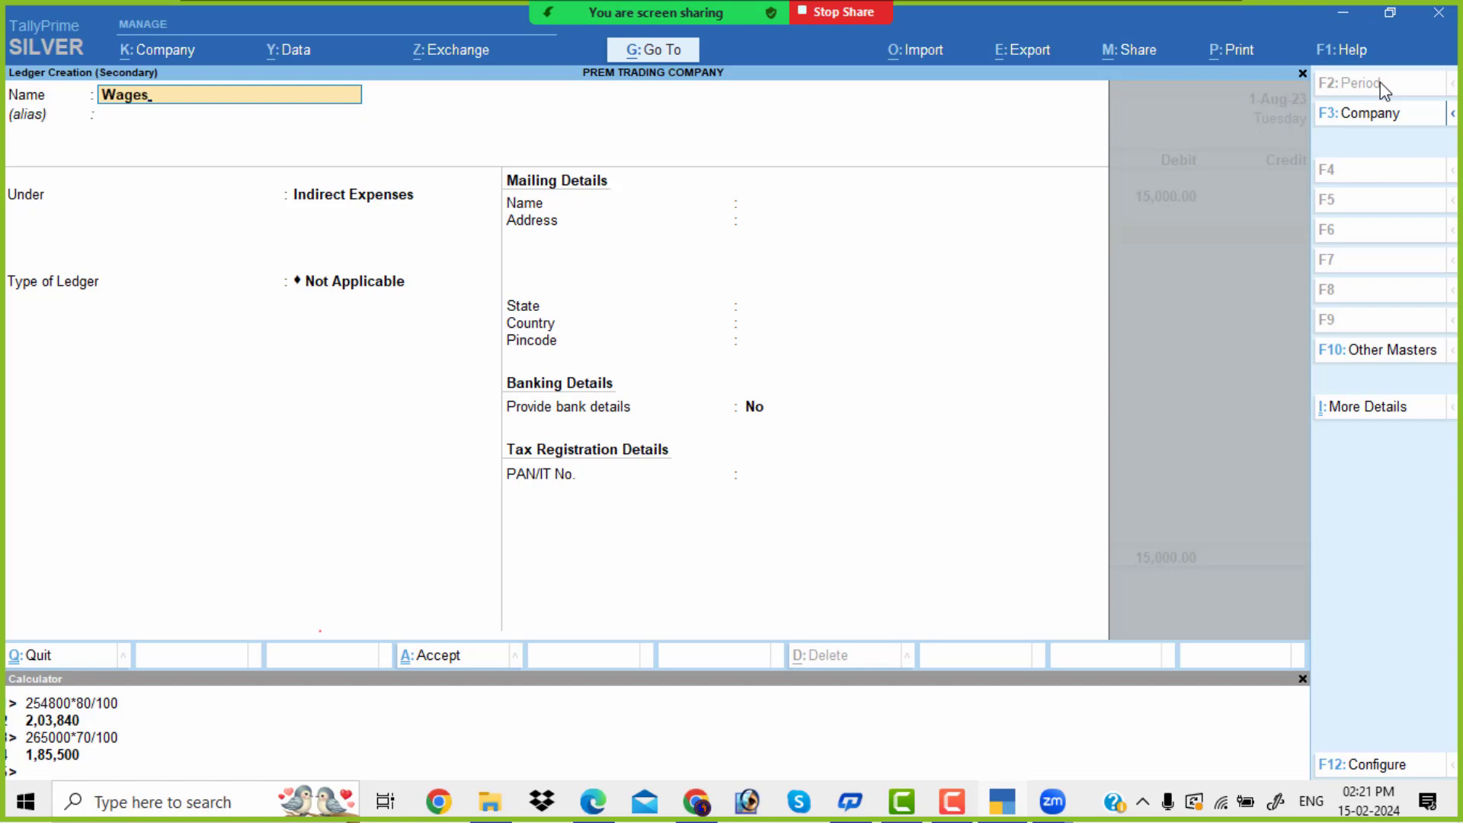
{"action": "key", "text": "Return"}
{"action": "type", "text": "Dir"}
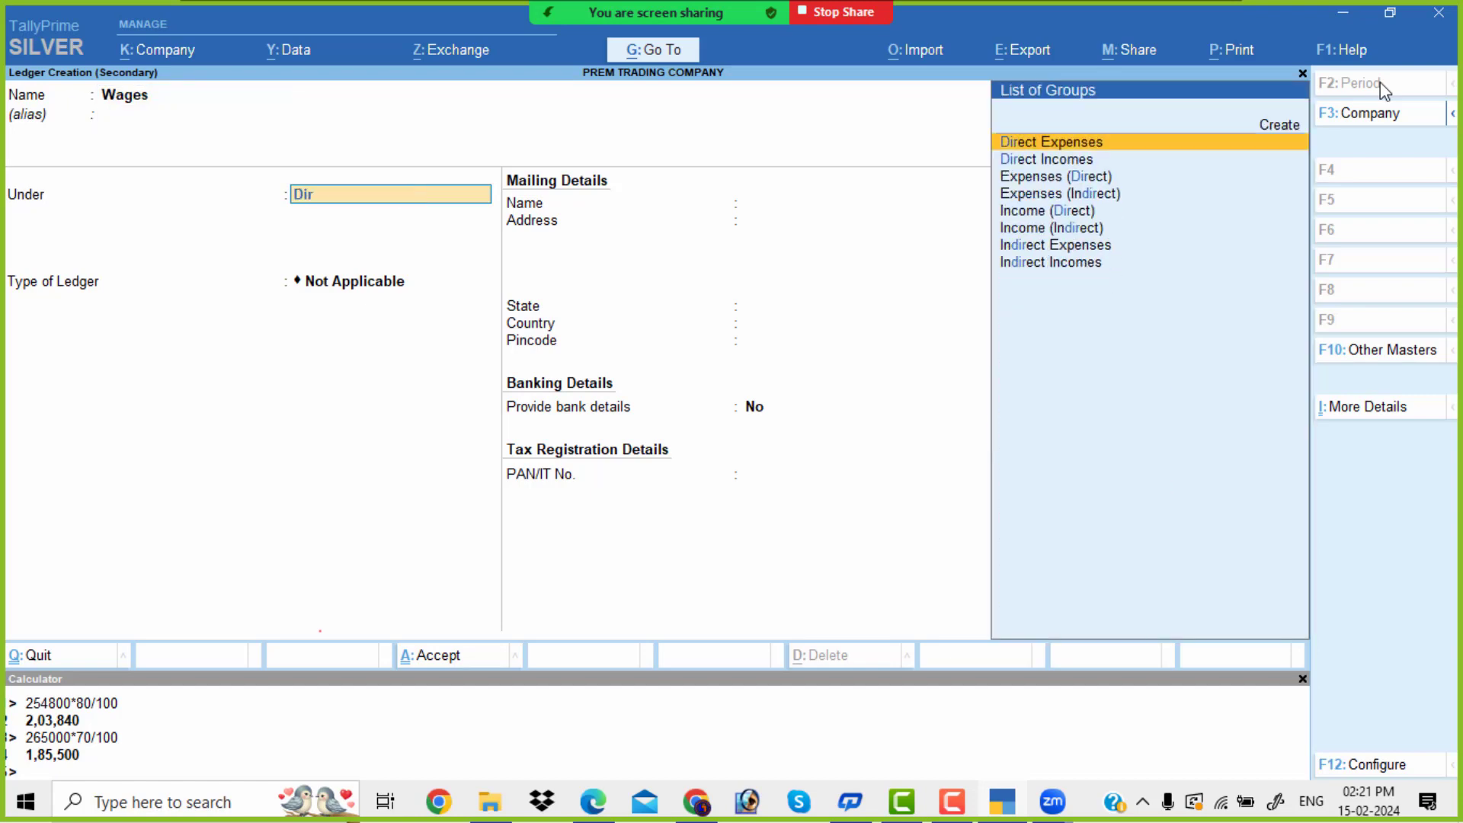
{"action": "key", "text": "Return"}
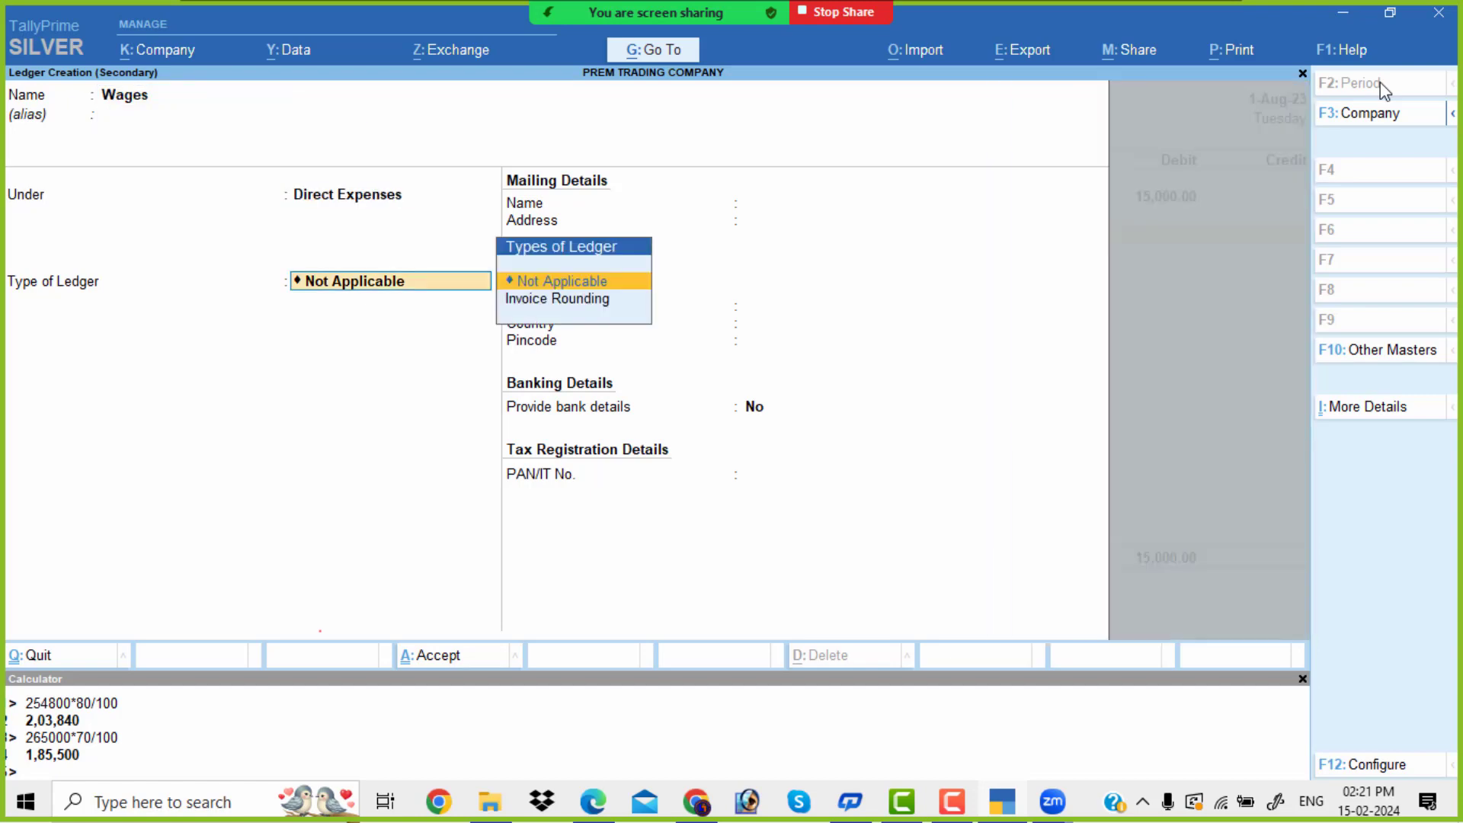
{"action": "key", "text": "Return"}
{"action": "key", "text": "Return"}
{"action": "key", "text": "Return"}
Check the wages amount in the exercise PDF and debit Wages with 10,000.
{"action": "key", "text": "alt+Tab"}
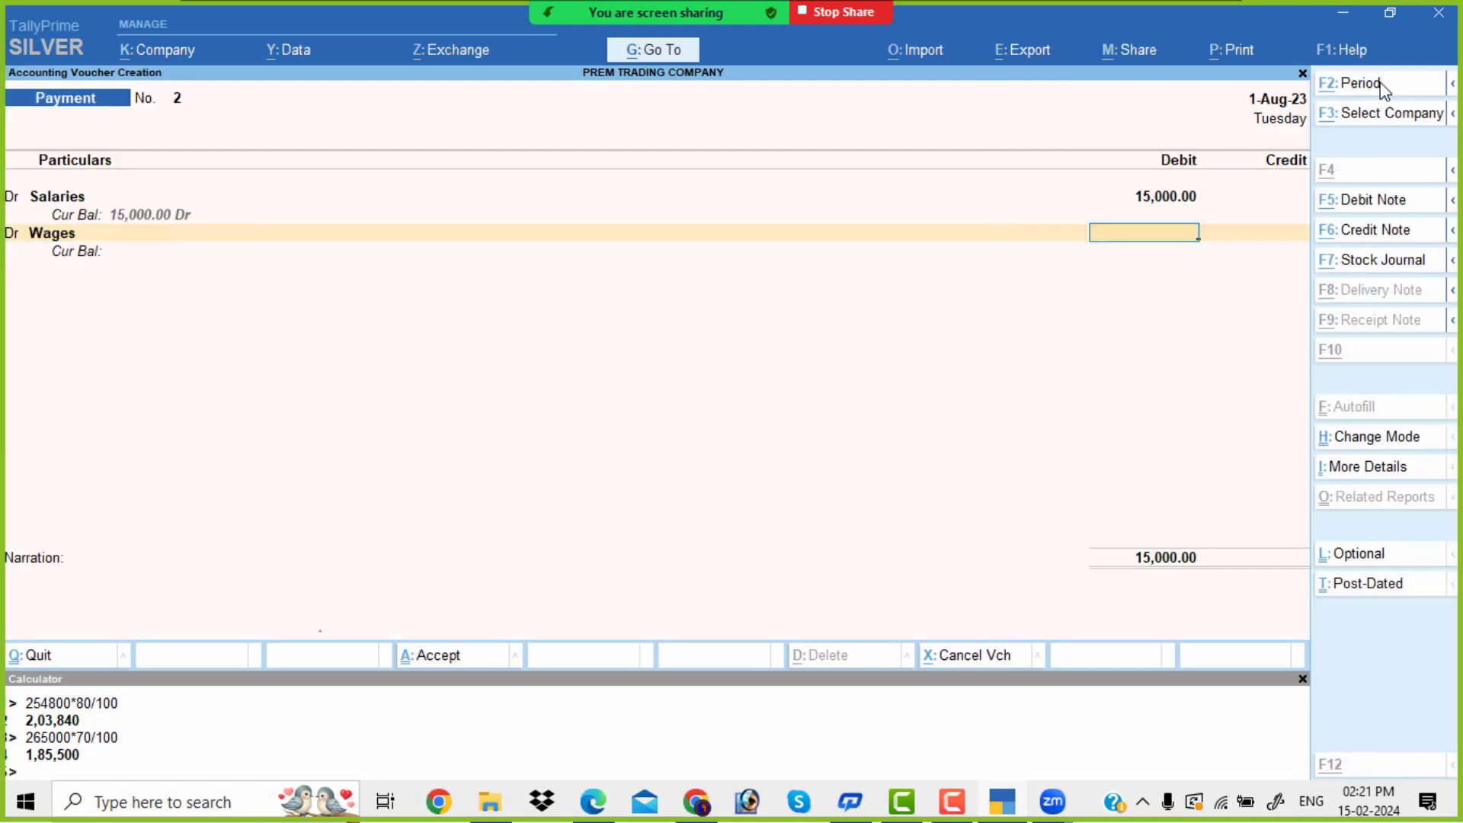
{"action": "key", "text": "alt+Tab"}
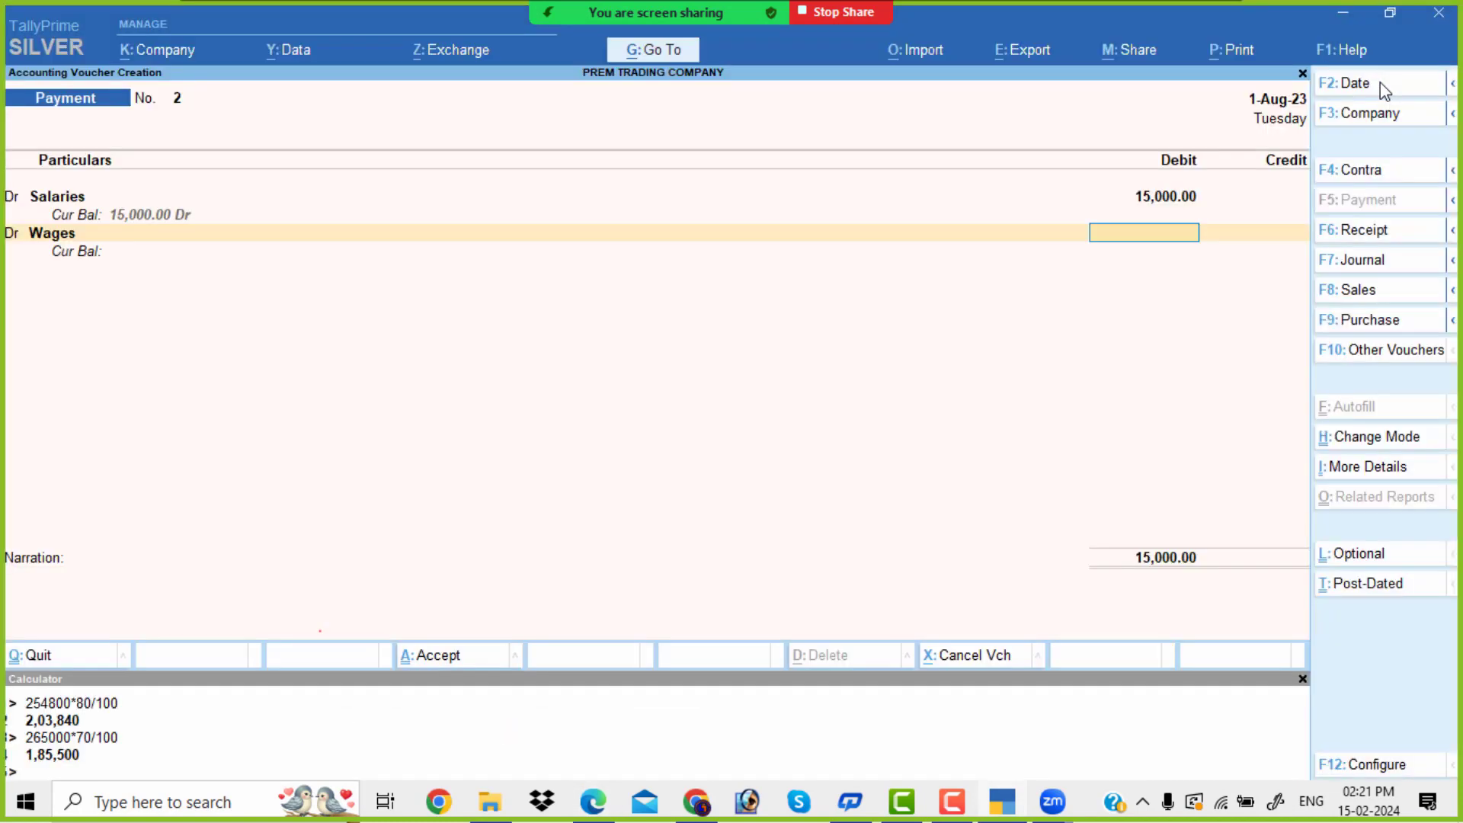
{"action": "type", "text": "10000"}
{"action": "key", "text": "Return"}
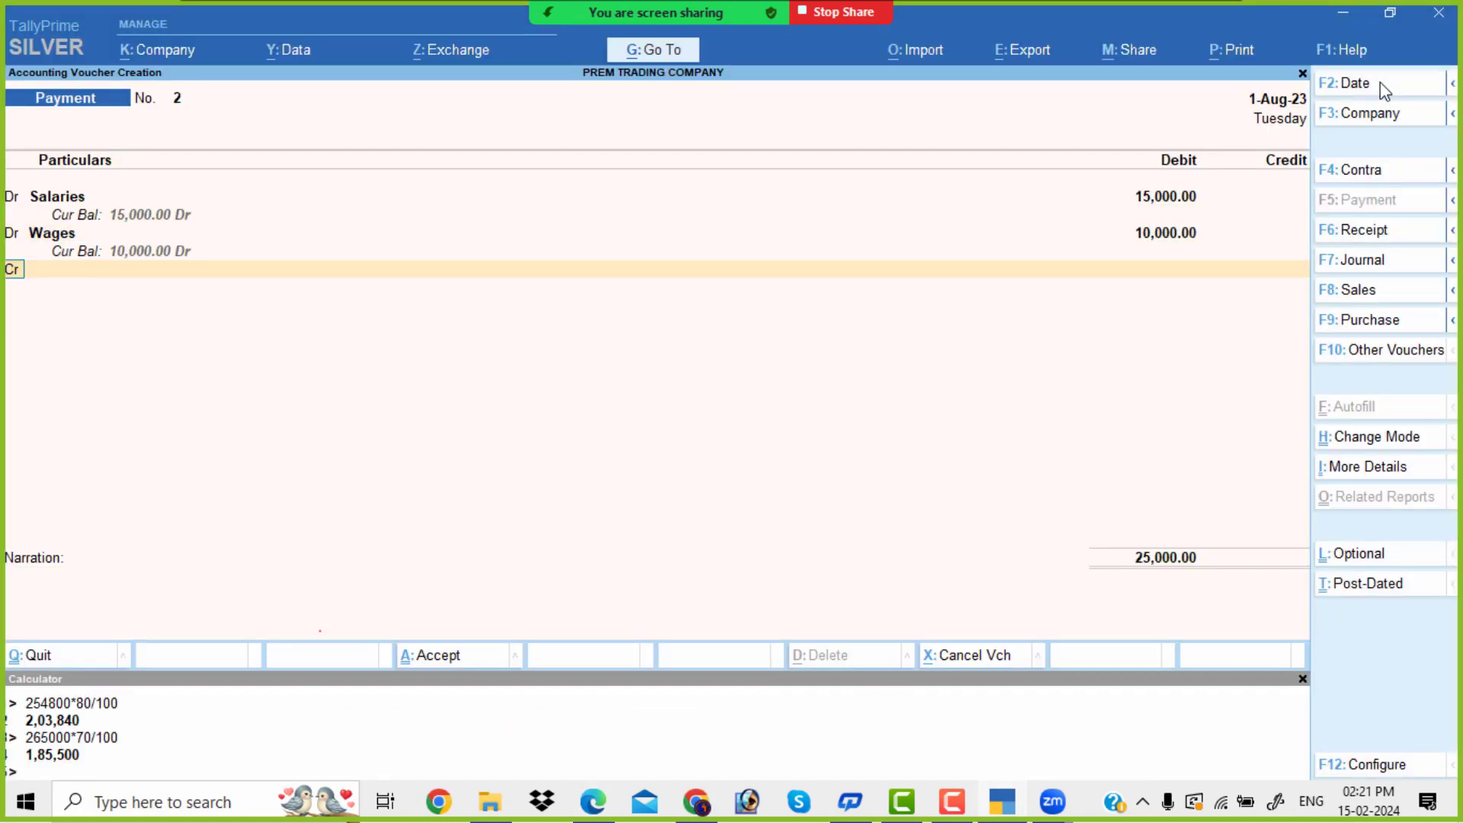
Add a third debit line with a new Electricity Bill ledger under Indirect Expenses, checking the item in the exercise PDF.
{"action": "key", "text": "Return"}
{"action": "key", "text": "alt+c"}
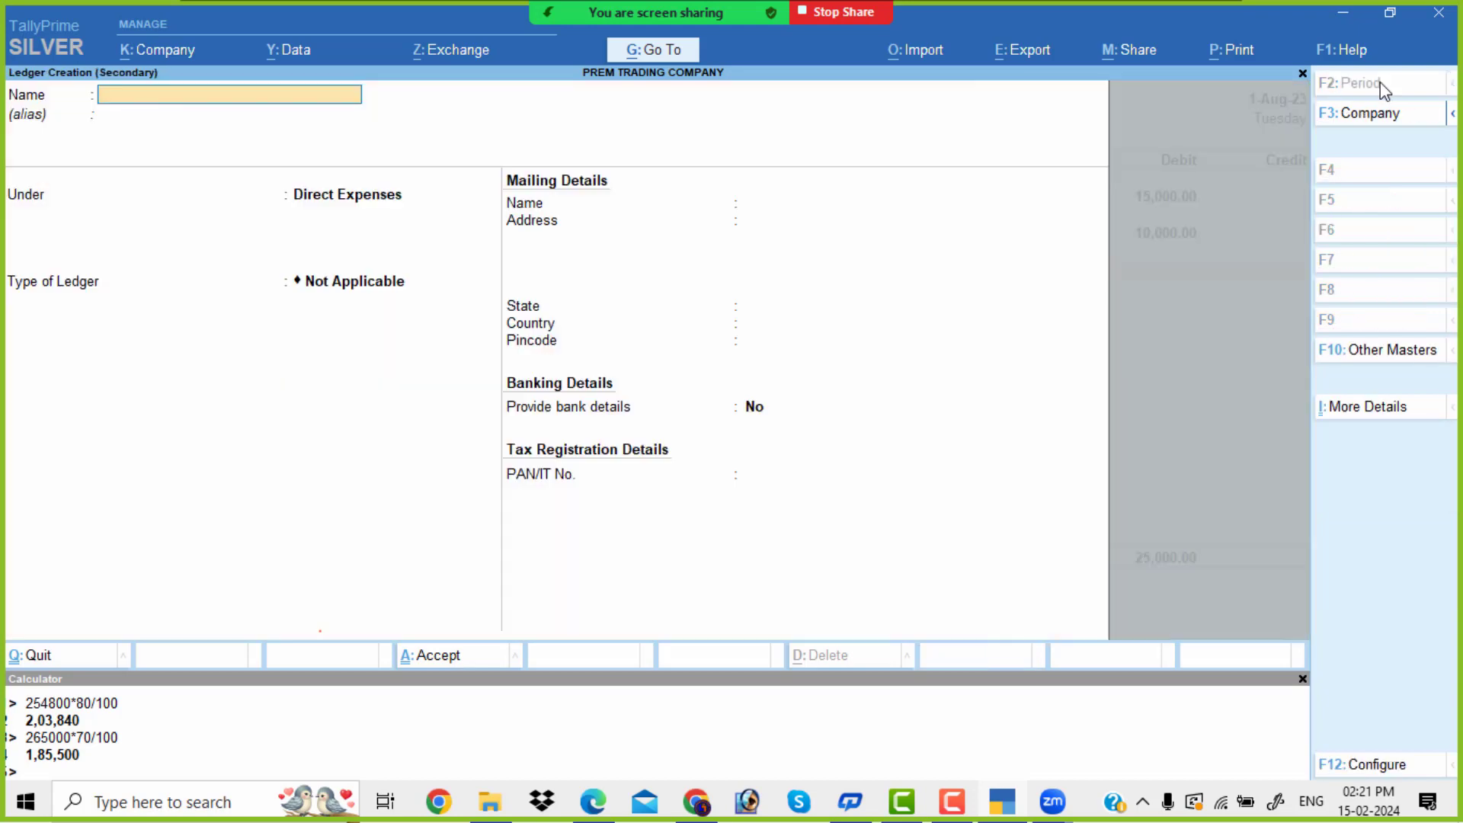
{"action": "key", "text": "alt+Tab"}
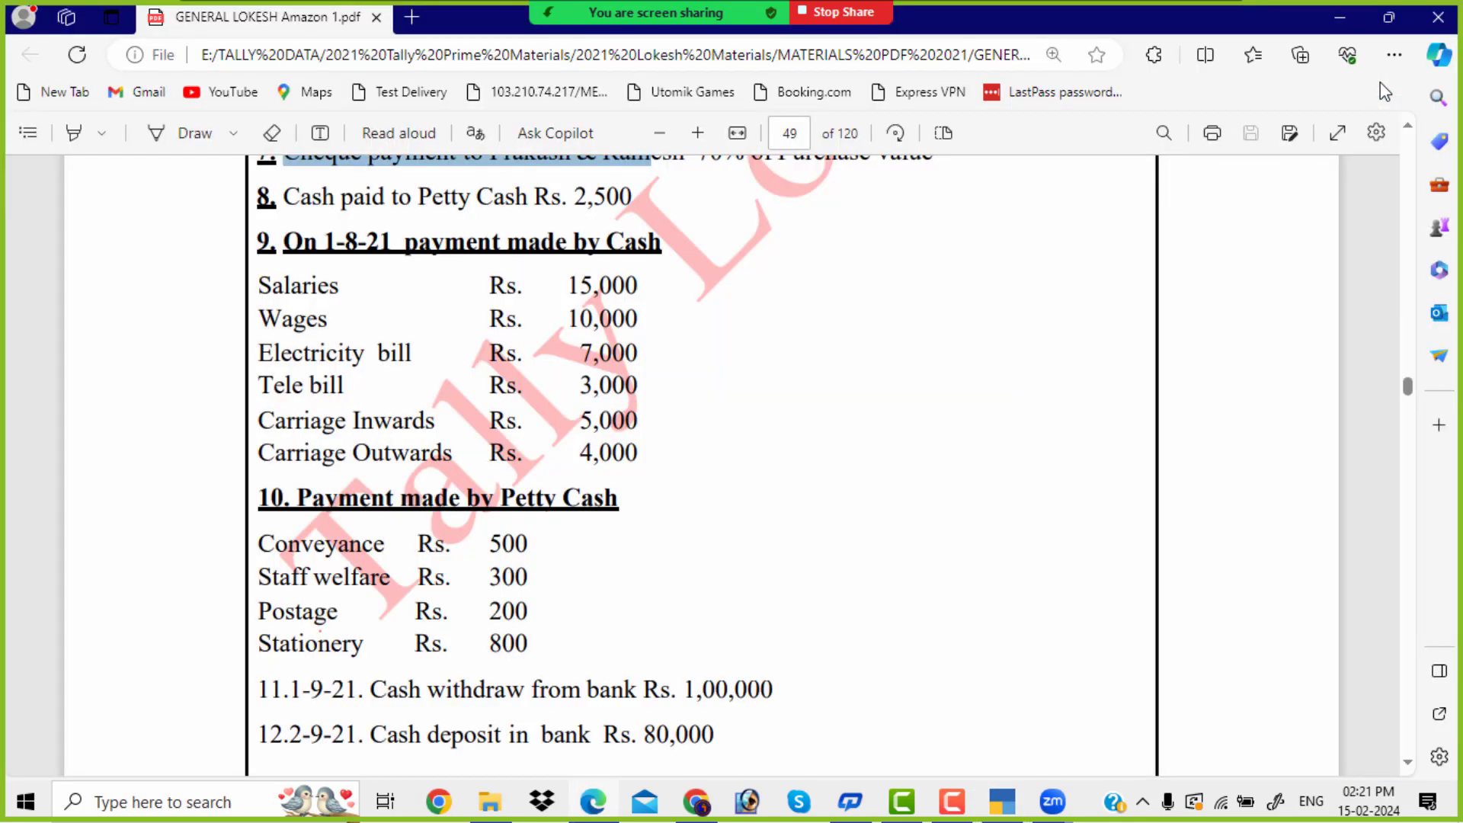
{"action": "key", "text": "alt+Tab"}
{"action": "type", "text": "Ele"}
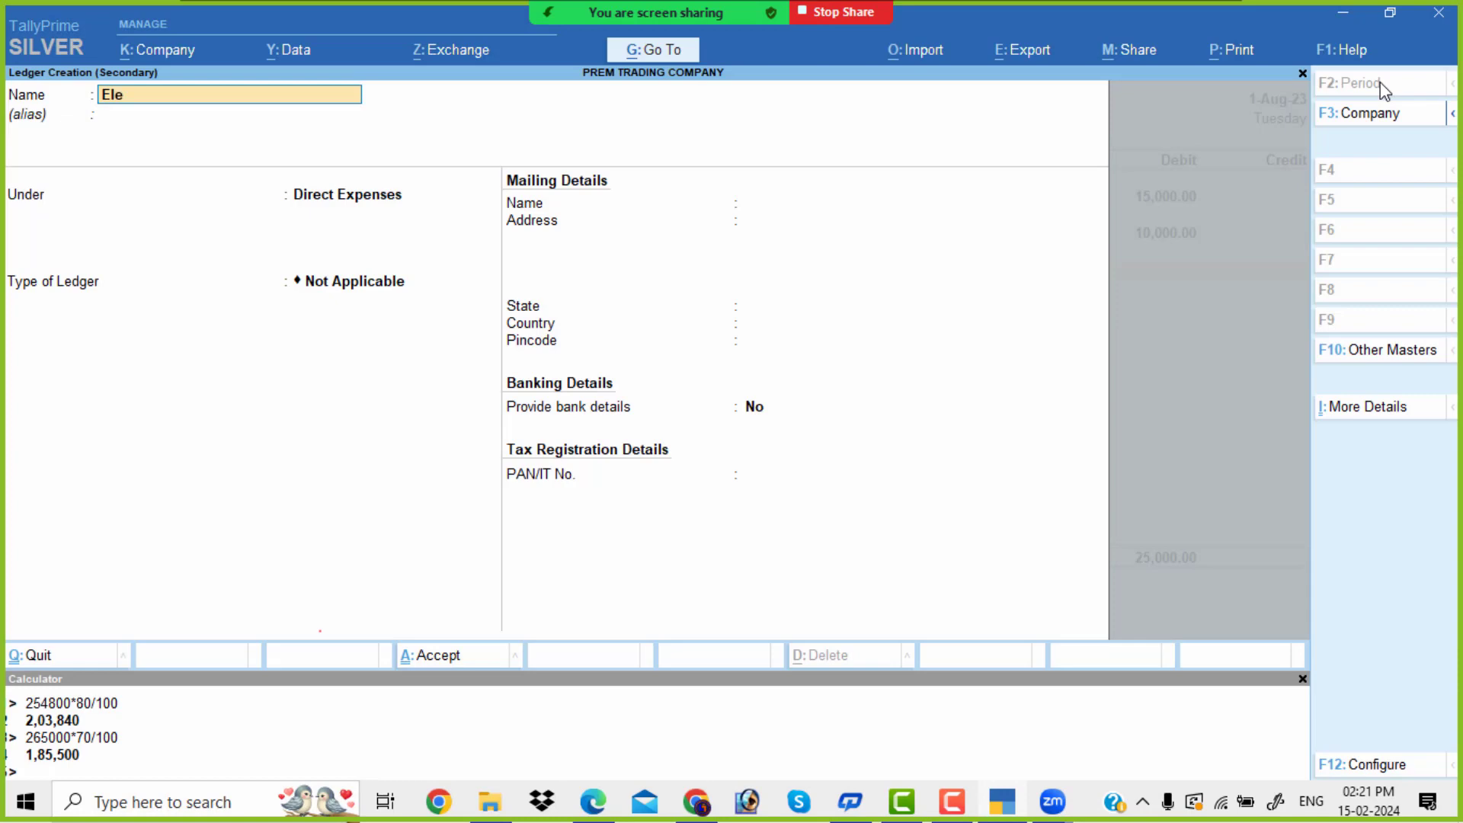
{"action": "type", "text": "ctricity Bill"}
{"action": "key", "text": "Return"}
{"action": "key", "text": "Return"}
{"action": "type", "text": "Ind"}
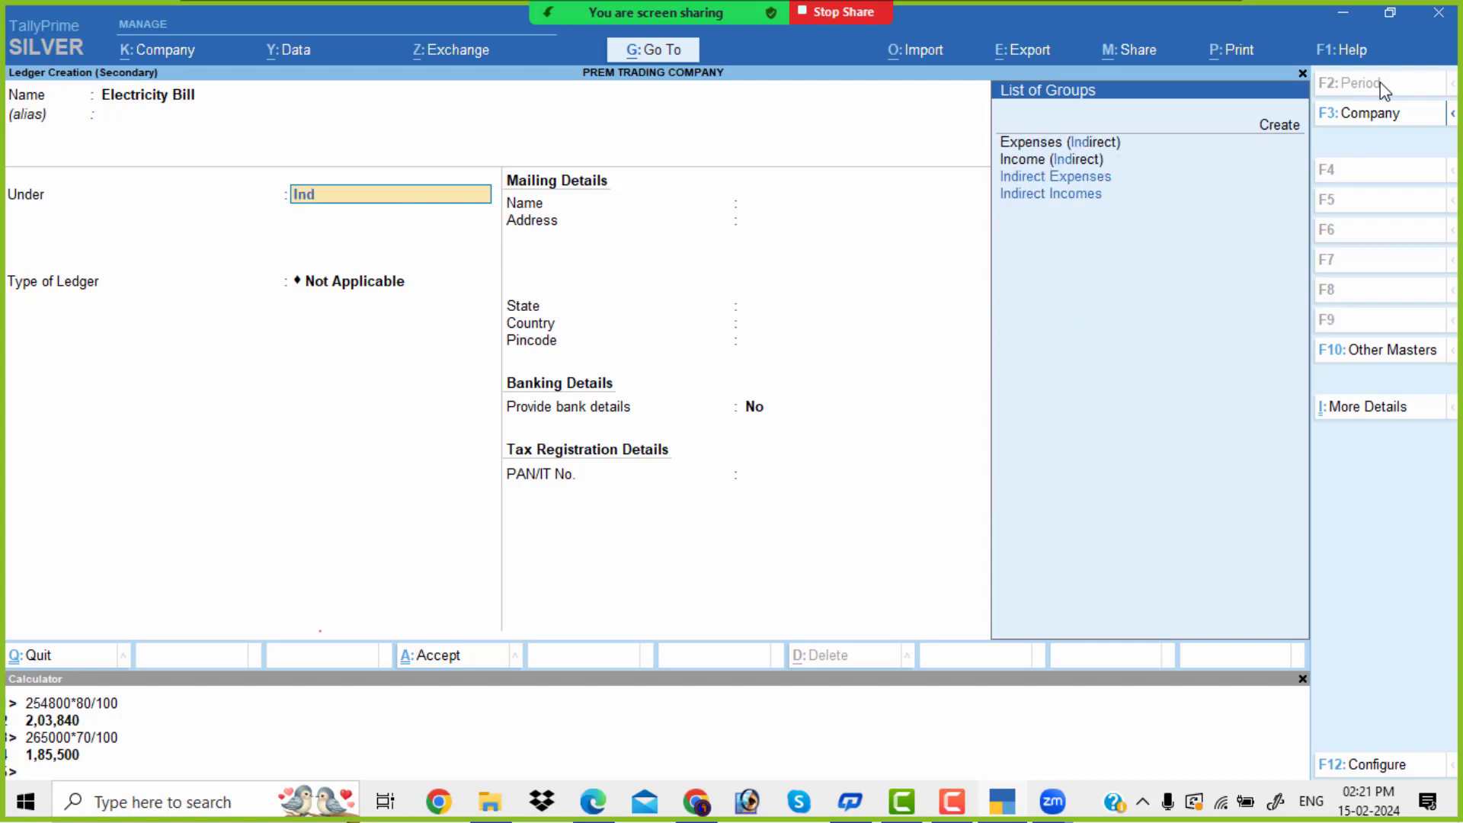
{"action": "key", "text": "Down"}
{"action": "key", "text": "Down"}
{"action": "key", "text": "Return"}
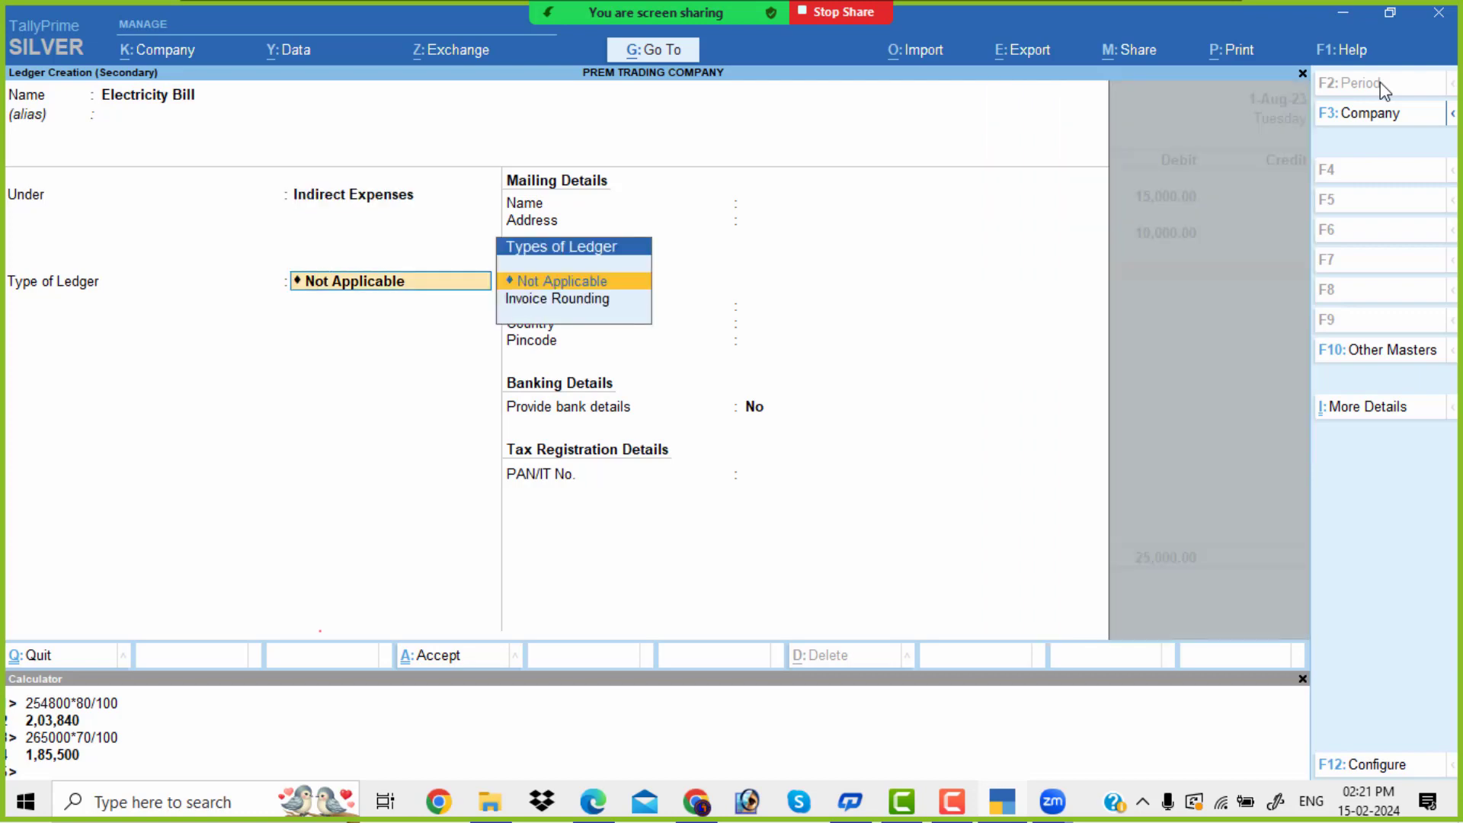
{"action": "key", "text": "ctrl+a"}
Check the electricity bill amount in the exercise PDF and debit Electricity Bill with 7,000 in the Payment voucher.
{"action": "key", "text": "alt+Tab"}
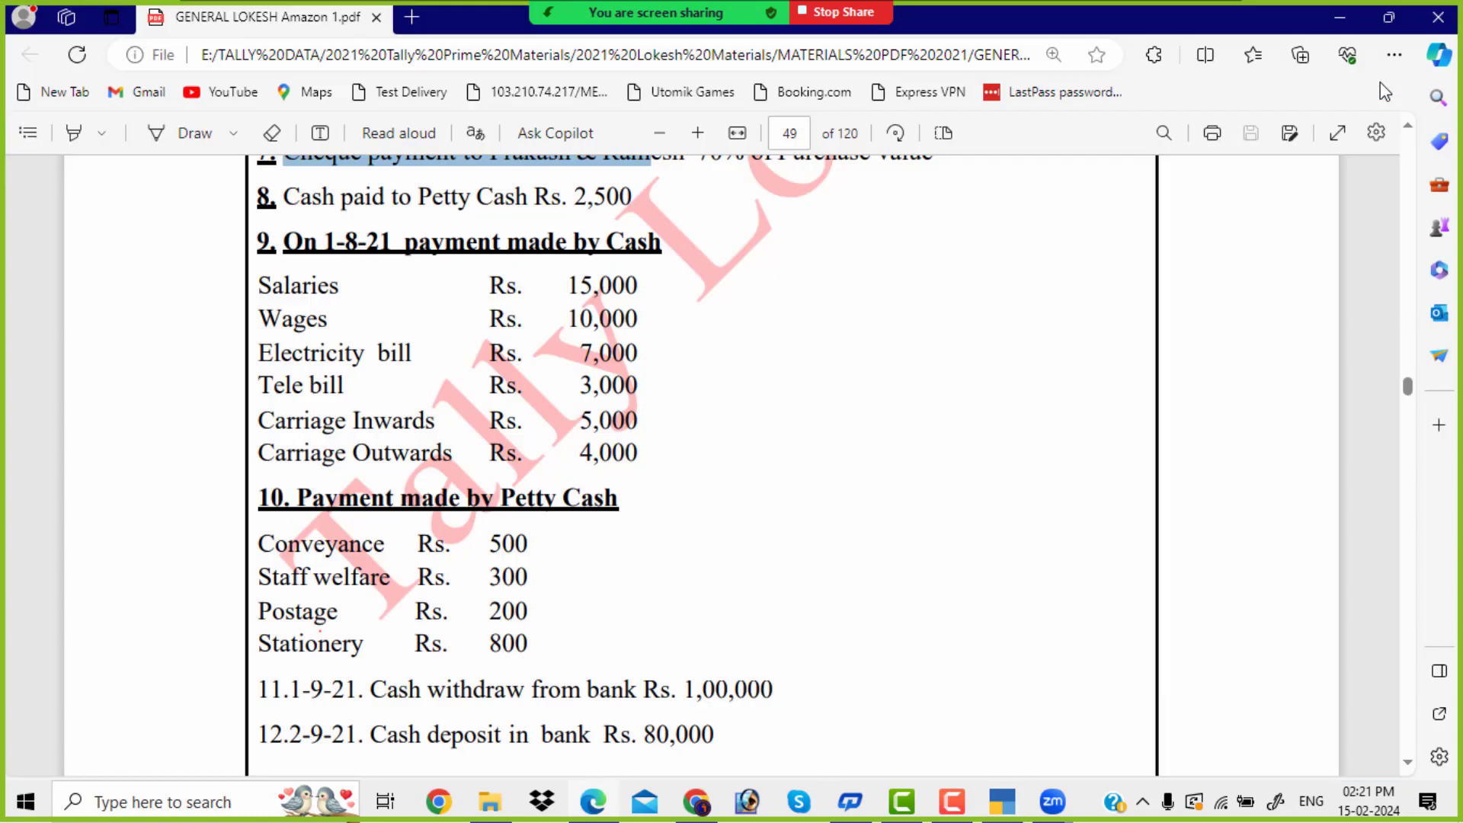
{"action": "key", "text": "alt+Tab"}
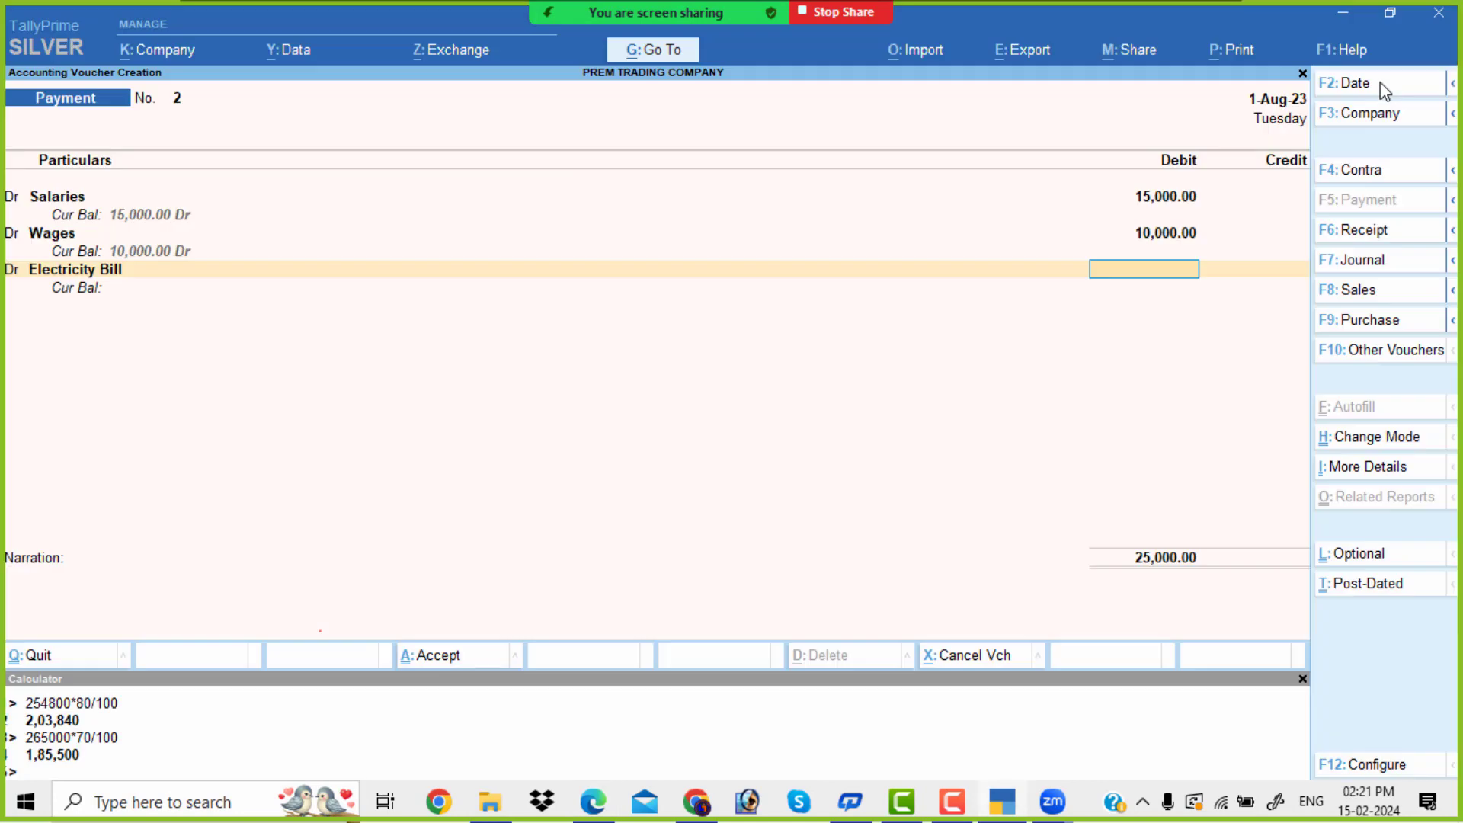
{"action": "type", "text": "7000"}
{"action": "key", "text": "Return"}
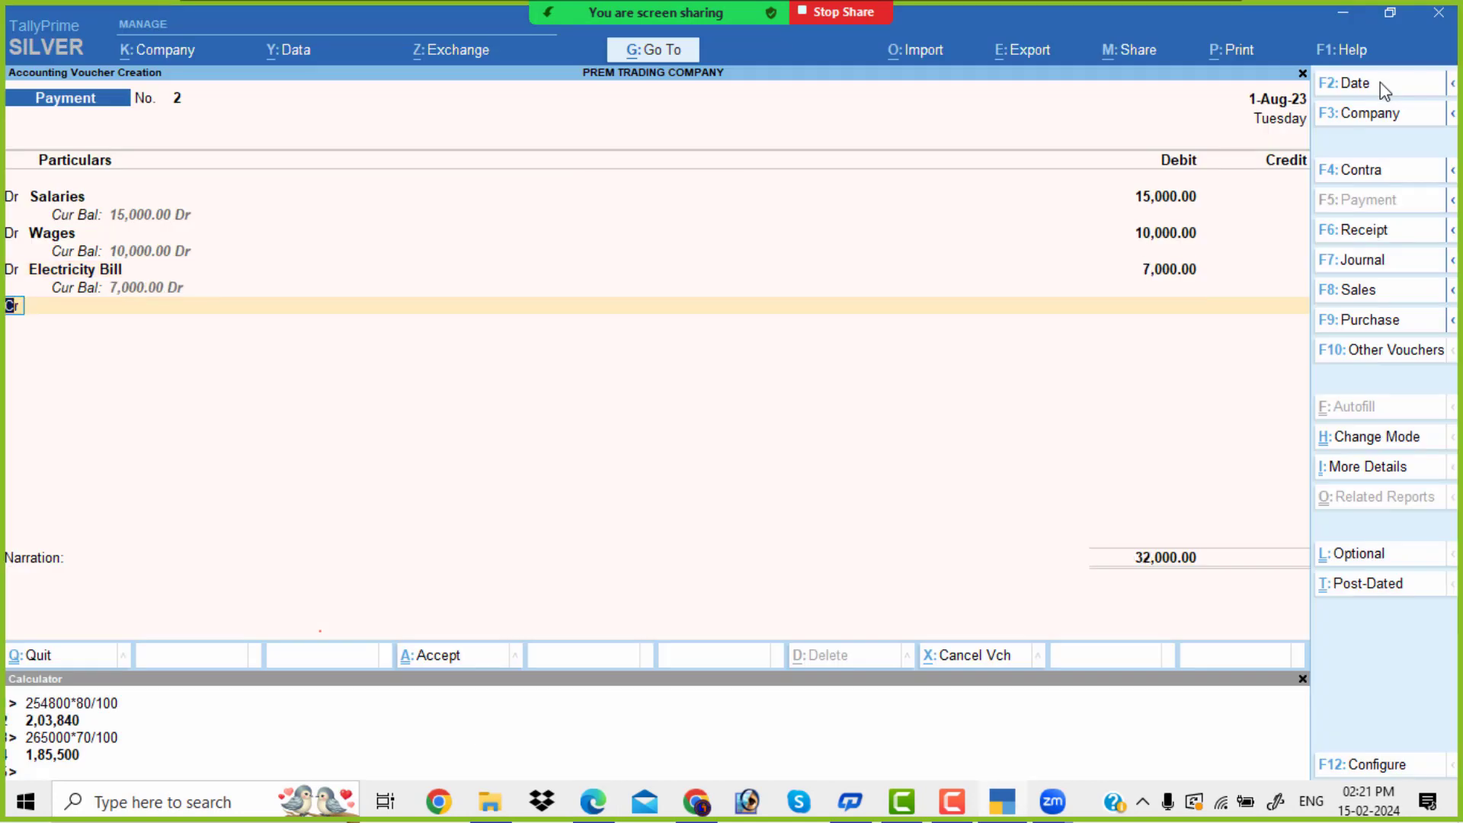
Add a fourth debit line with a new Tele Bill ledger under Indirect Expenses, checking the item in the exercise PDF.
{"action": "key", "text": "Return"}
{"action": "key", "text": "alt+c"}
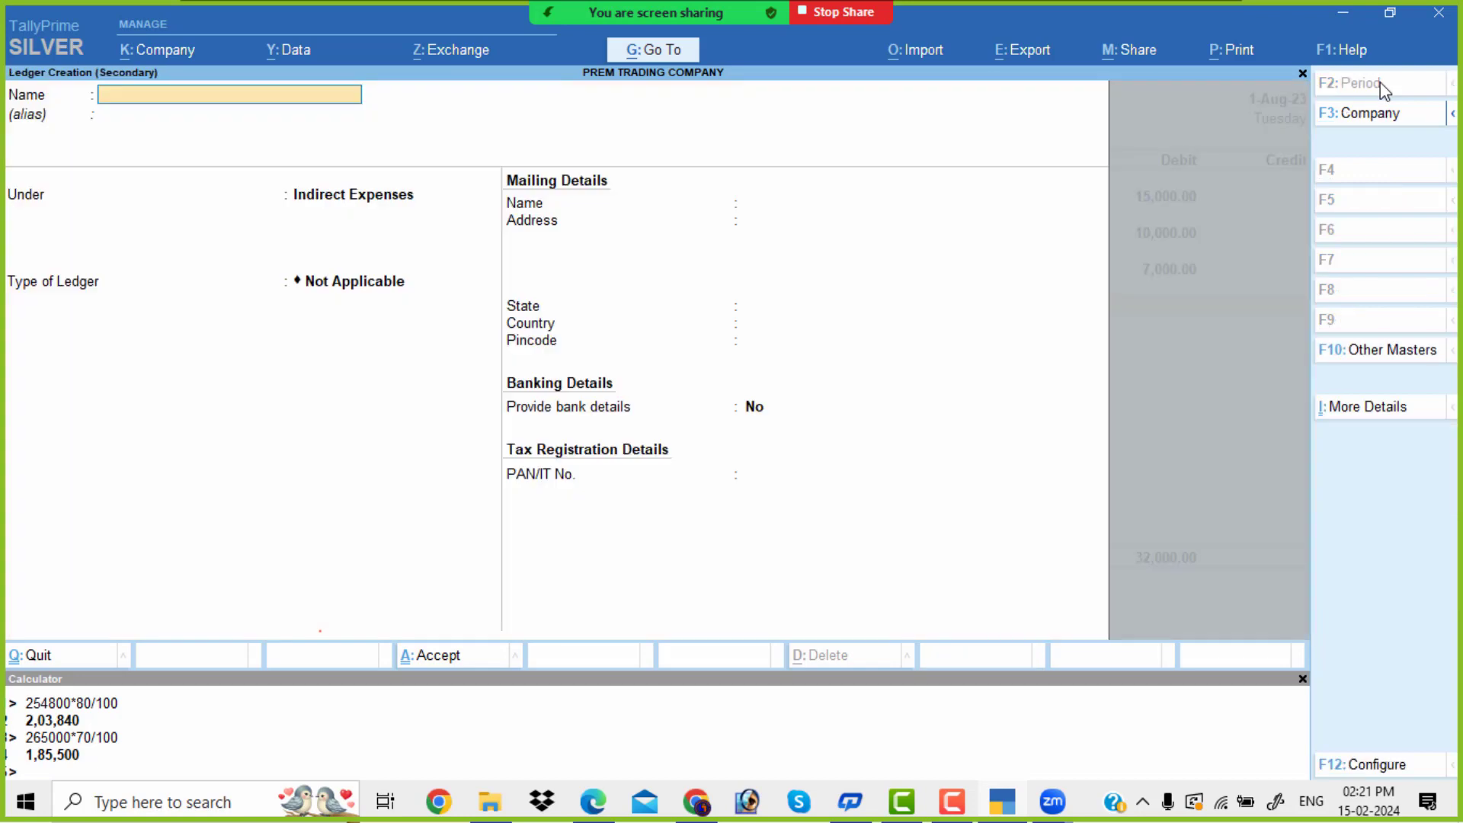
{"action": "key", "text": "alt+Tab"}
{"action": "key", "text": "alt+Tab"}
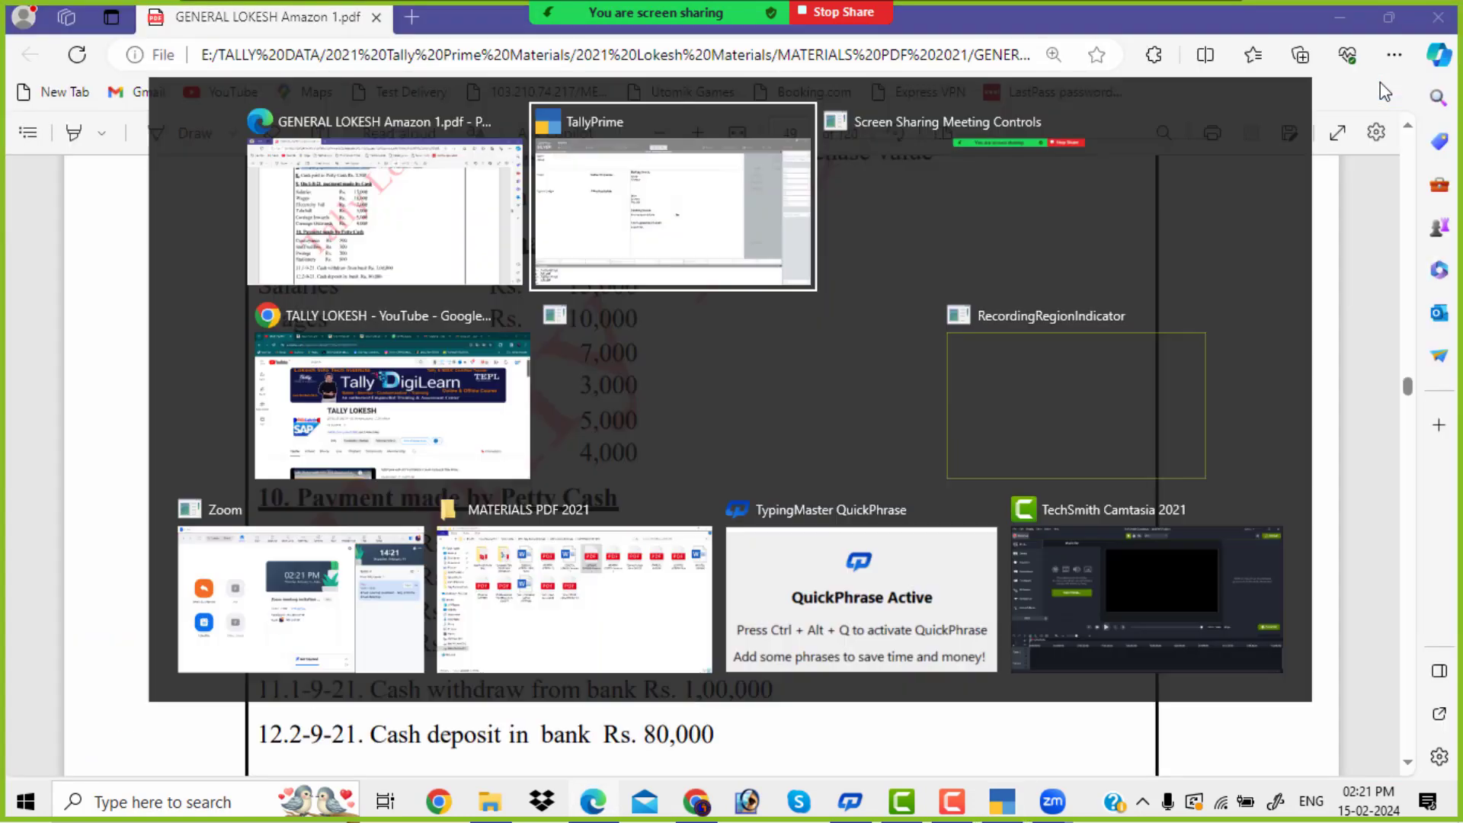
{"action": "type", "text": "Tele"}
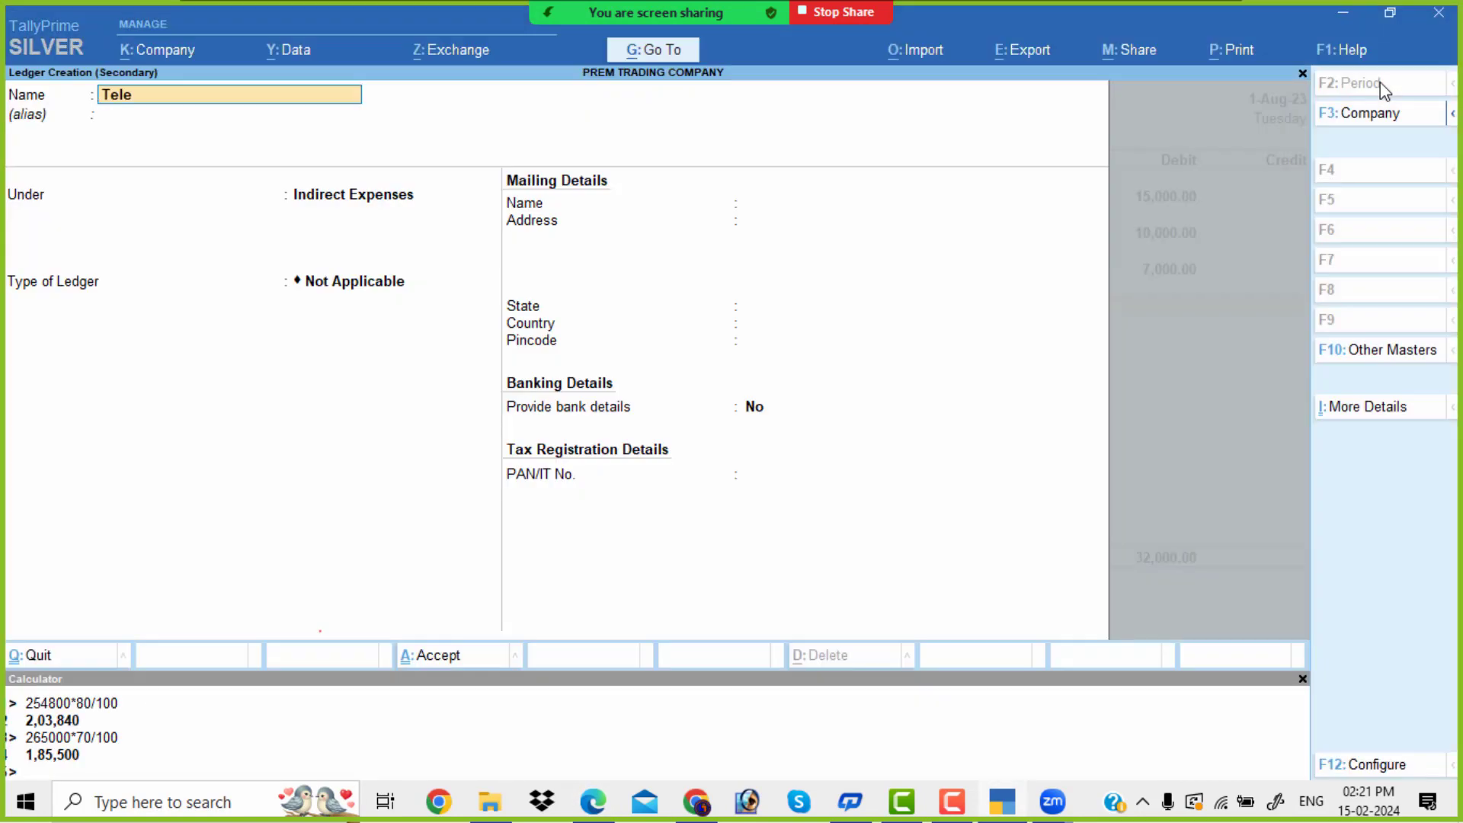
{"action": "type", "text": " Bill"}
{"action": "key", "text": "Return"}
{"action": "key", "text": "Return"}
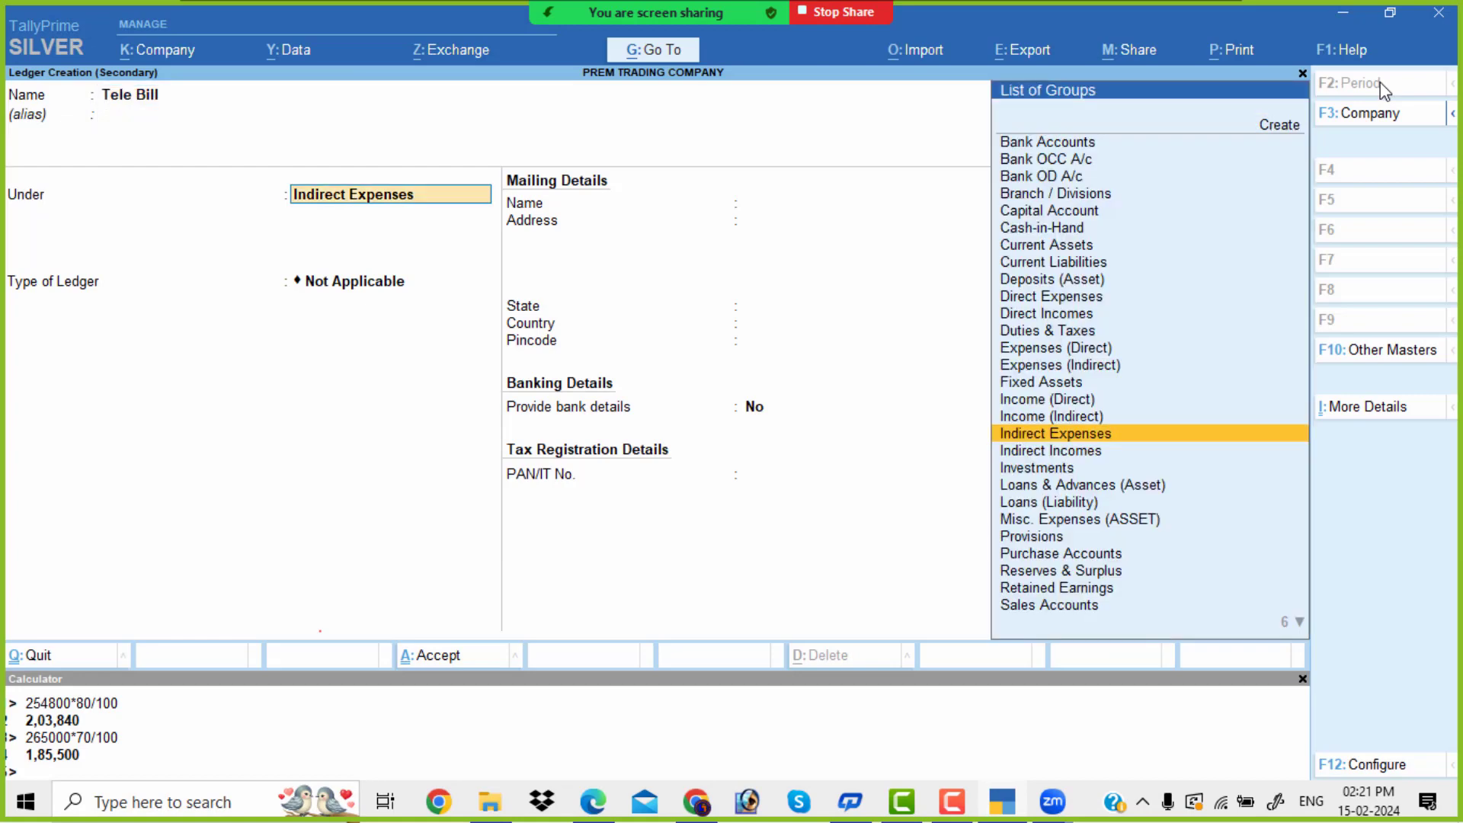
{"action": "key", "text": "Return"}
{"action": "key", "text": "Return"}
{"action": "key", "text": "ctrl+a"}
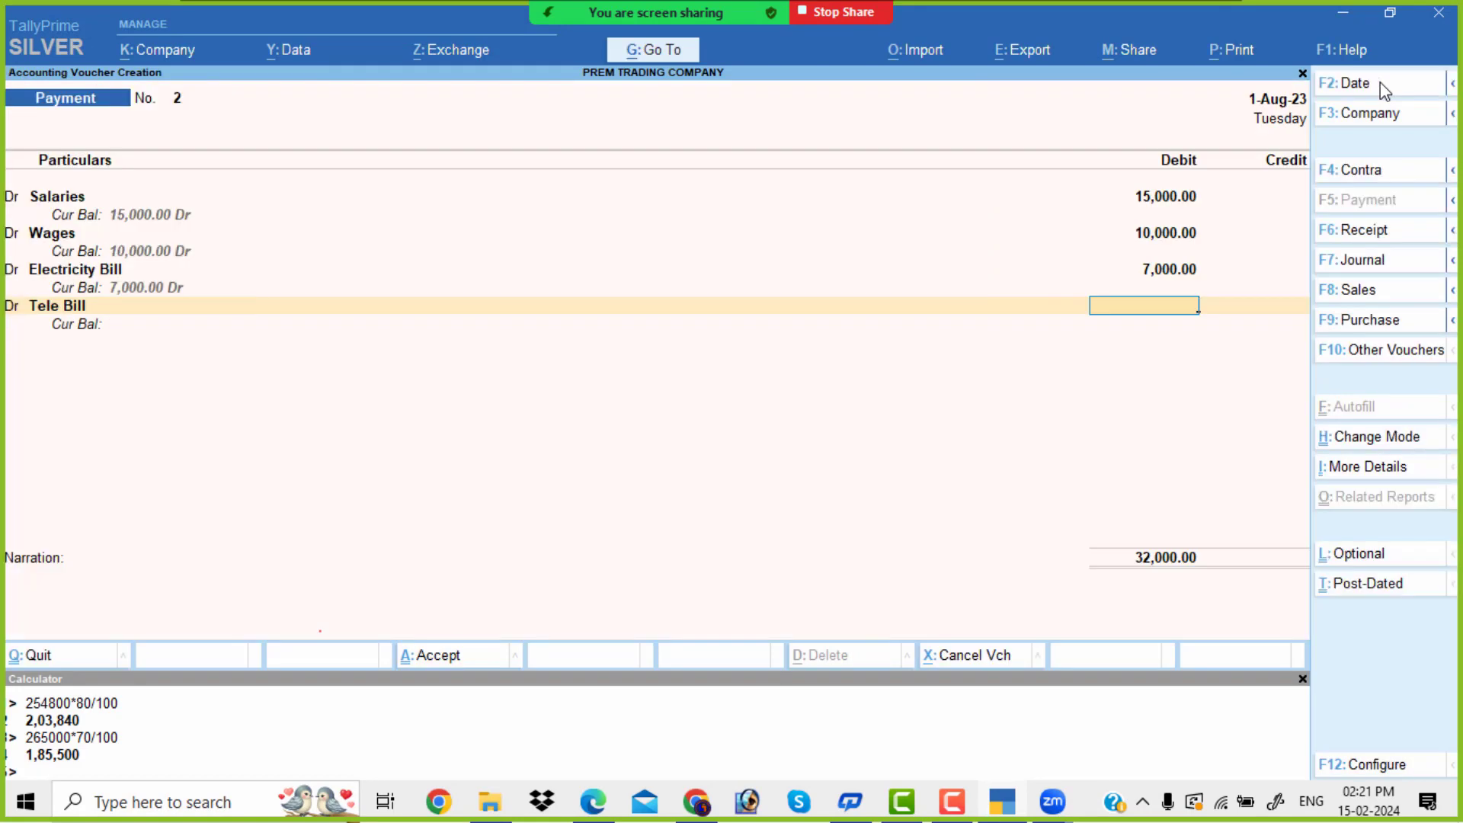
Check the telephone bill amount in the exercise PDF and debit Tele Bill with 3,000.
{"action": "key", "text": "alt+Tab"}
{"action": "key", "text": "alt+Tab"}
{"action": "type", "text": "3,000"}
{"action": "key", "text": "Return"}
Add a fifth debit line with a new Carriage Inwards ledger under Direct Expenses, checking the item in the exercise PDF.
{"action": "type", "text": "d"}
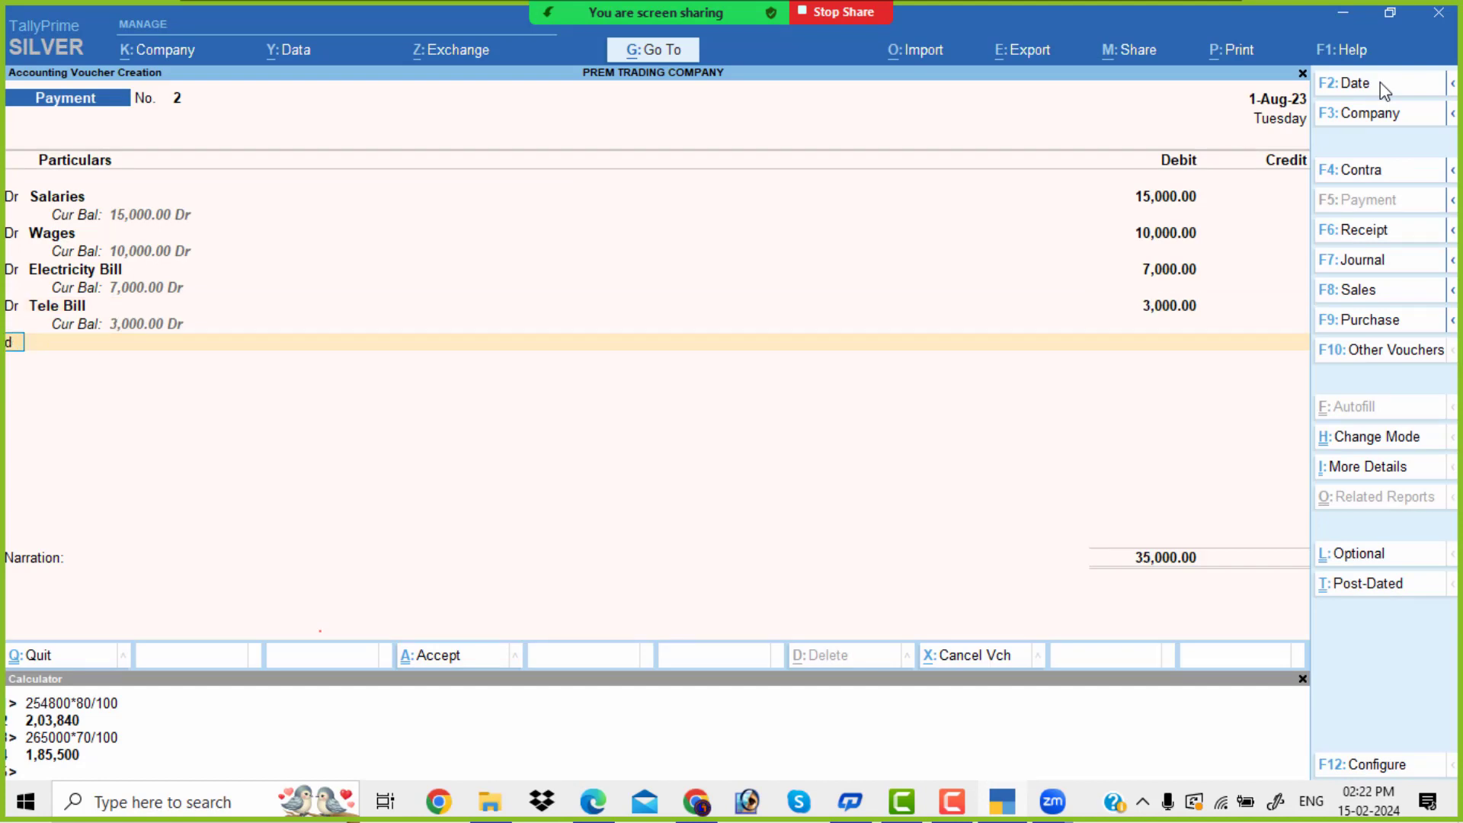
{"action": "key", "text": "Return"}
{"action": "key", "text": "alt+c"}
{"action": "key", "text": "alt+Tab"}
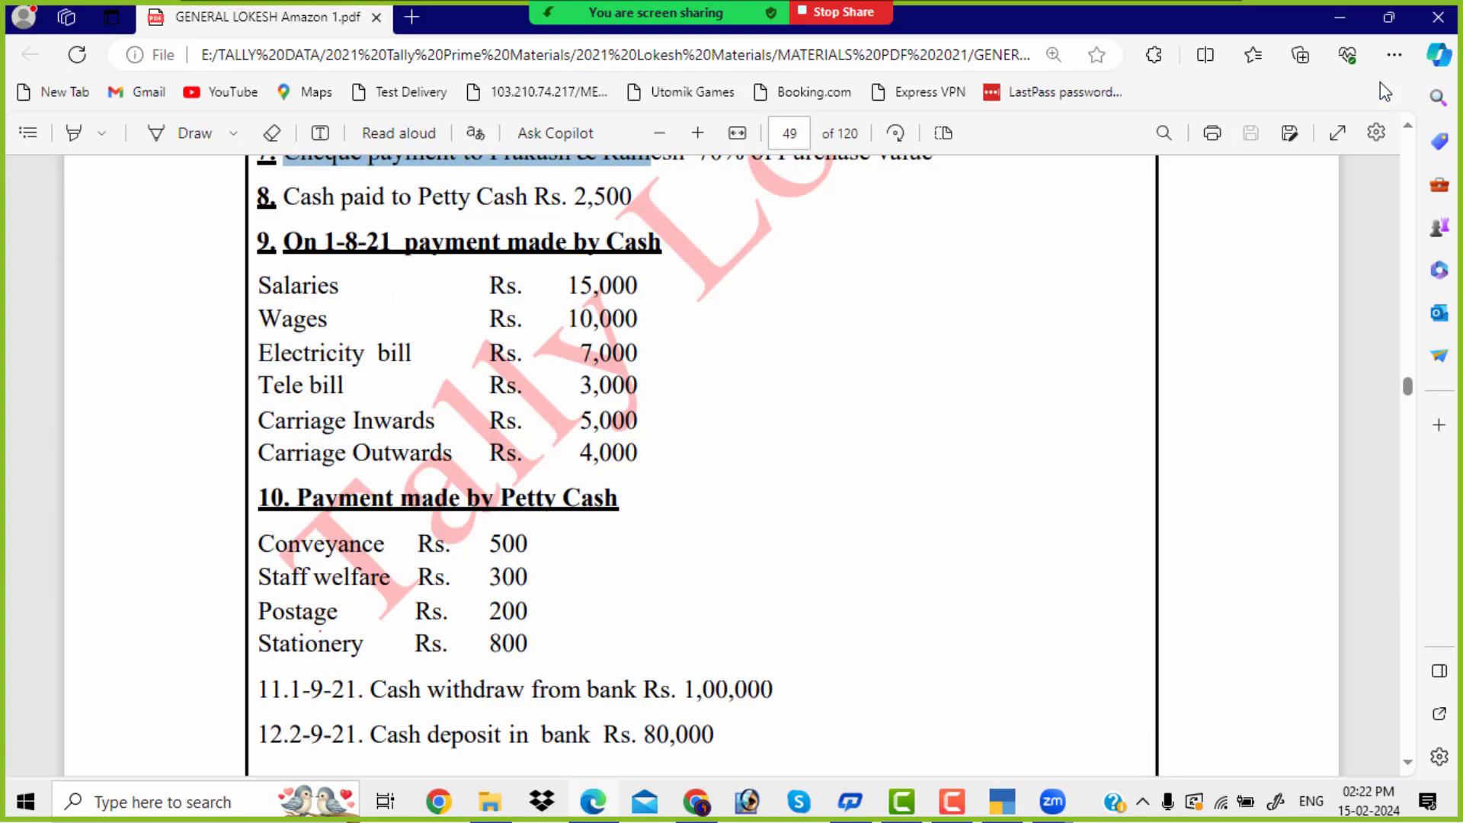
{"action": "key", "text": "alt+Tab"}
{"action": "type", "text": "Car"}
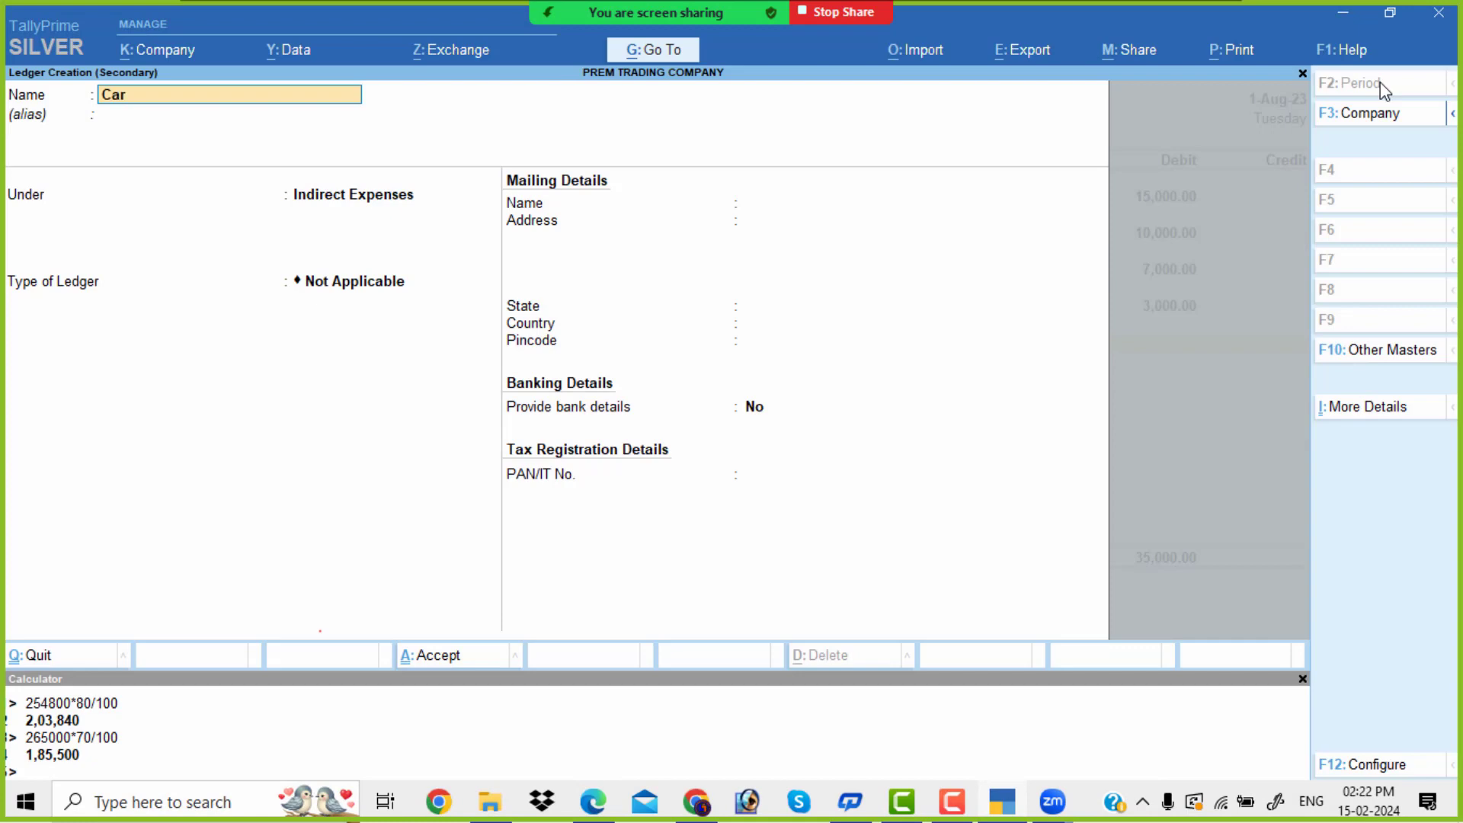
{"action": "type", "text": "riage Inwards"}
{"action": "key", "text": "Return"}
{"action": "key", "text": "Return"}
{"action": "type", "text": "Di"}
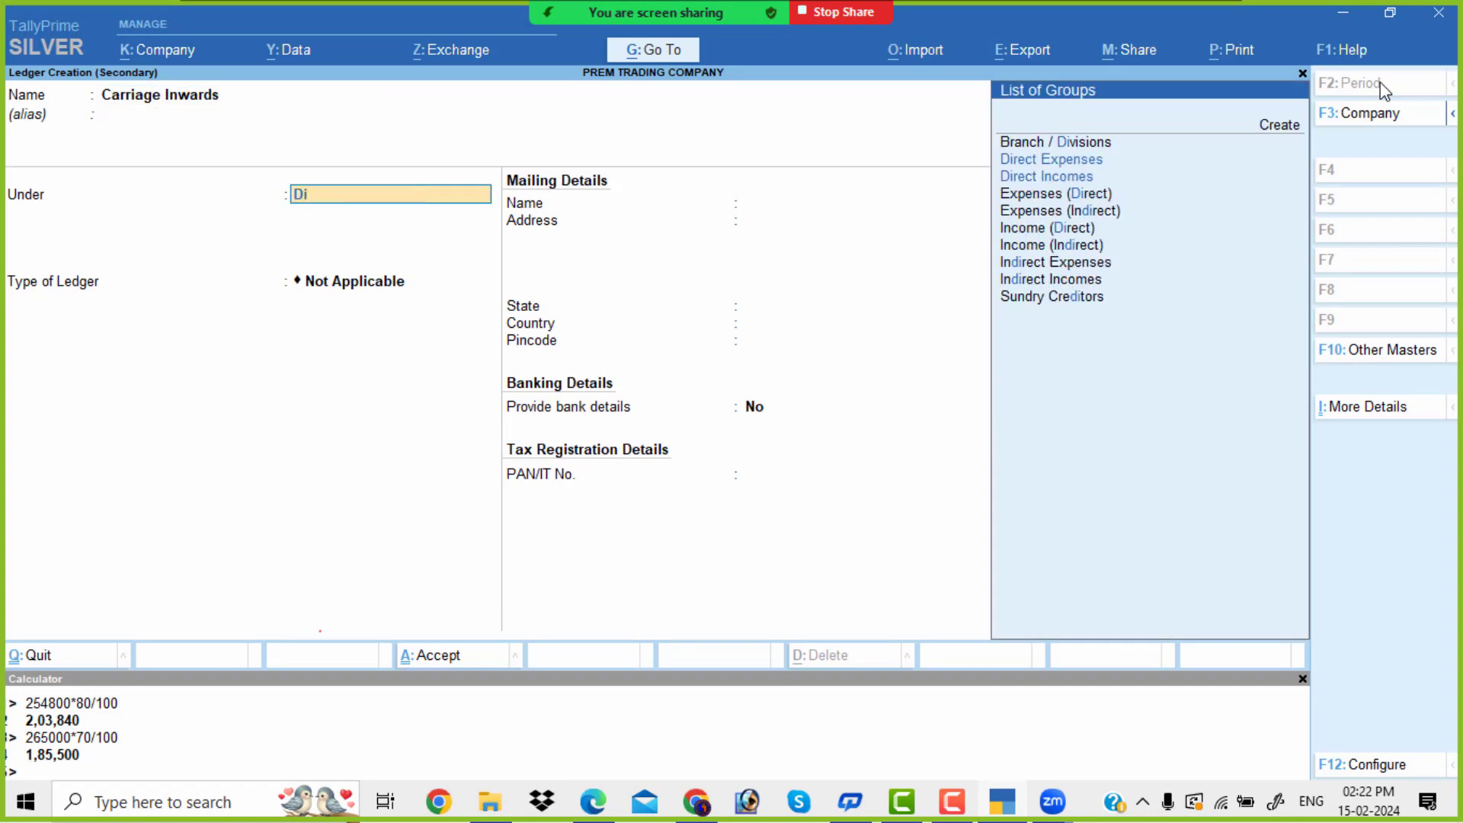
{"action": "type", "text": "r"}
{"action": "key", "text": "Return"}
{"action": "key", "text": "Return"}
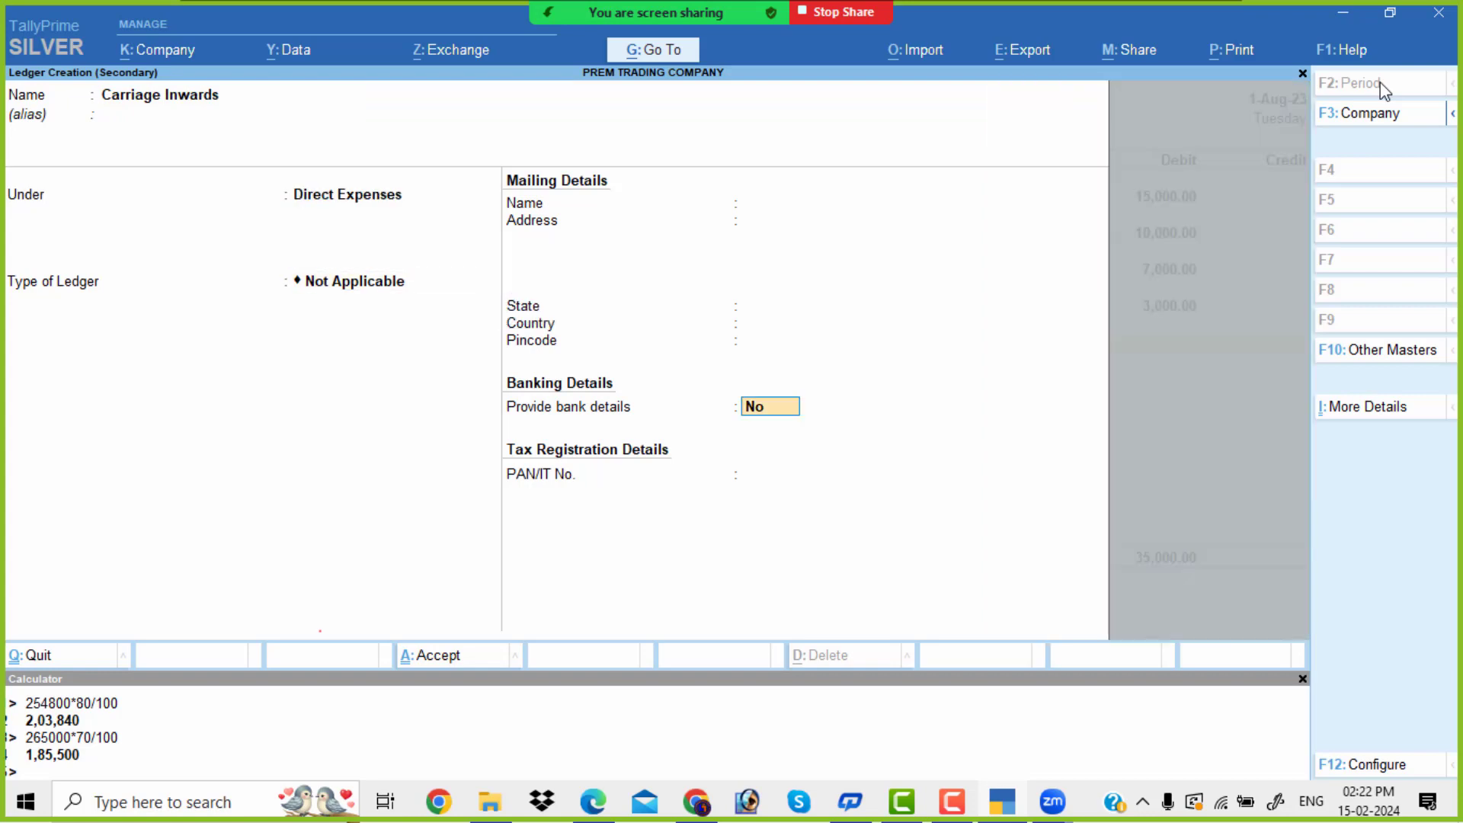
{"action": "key", "text": "Return"}
{"action": "key", "text": "Return"}
Check the carriage inwards amount in the exercise PDF and debit Carriage Inwards with 5,000.
{"action": "key", "text": "alt+Tab"}
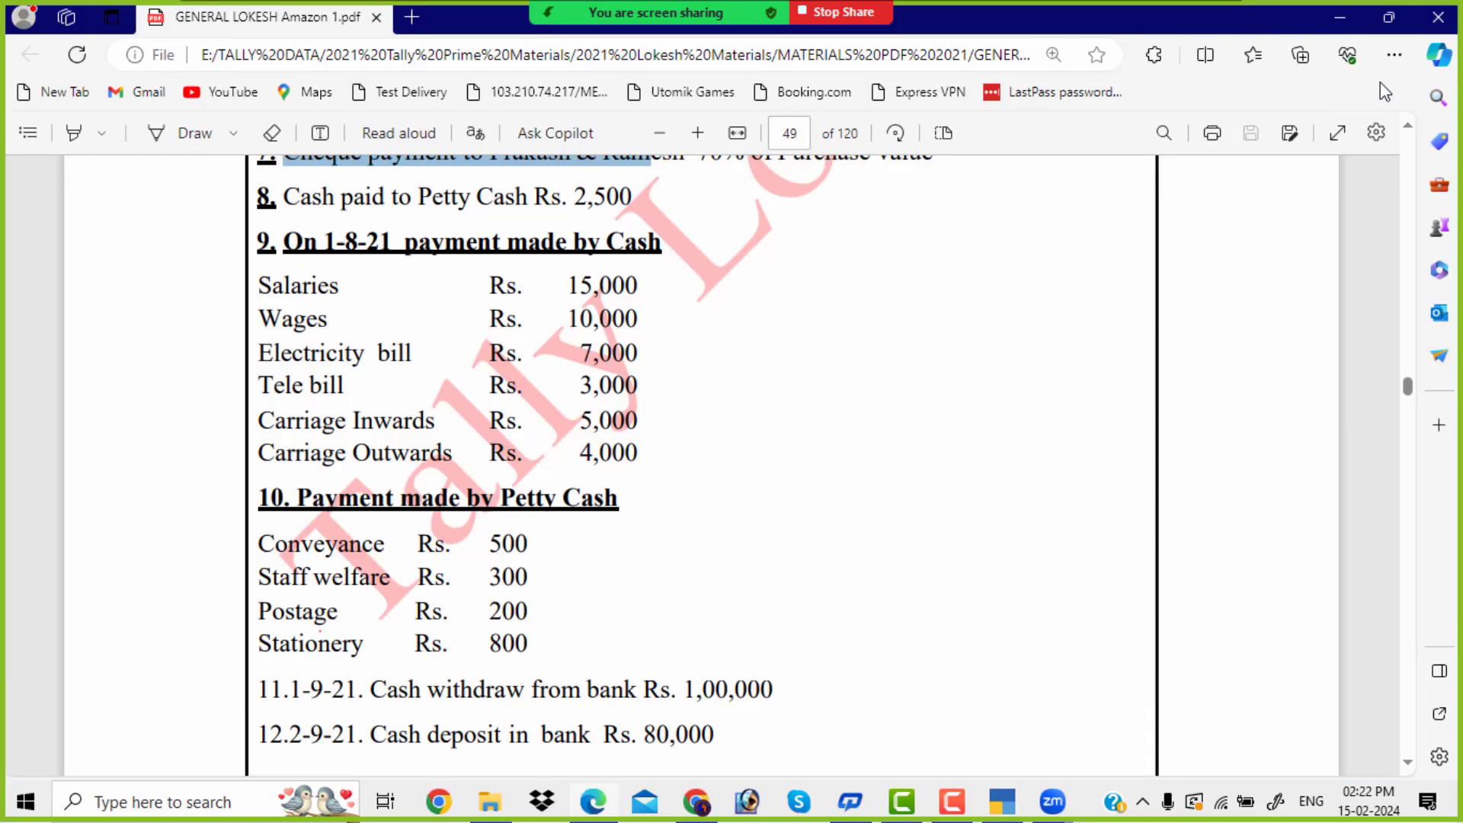
{"action": "key", "text": "alt+Tab"}
{"action": "type", "text": "5000"}
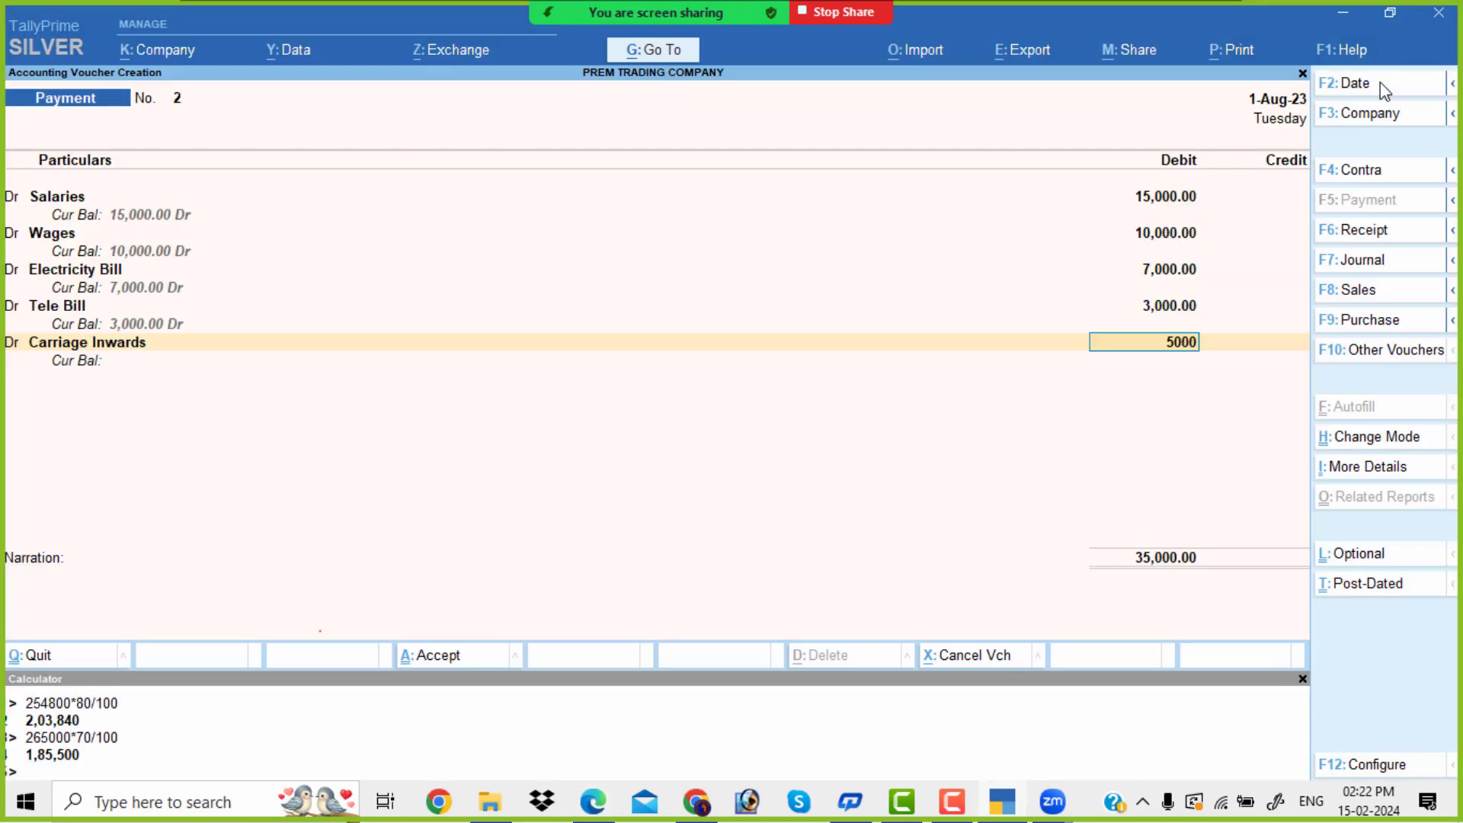
{"action": "key", "text": "Return"}
Add a sixth debit line with a new ledger named Carraige Outwards under Indirect Expenses, type Not Applicable.
{"action": "key", "text": "Return"}
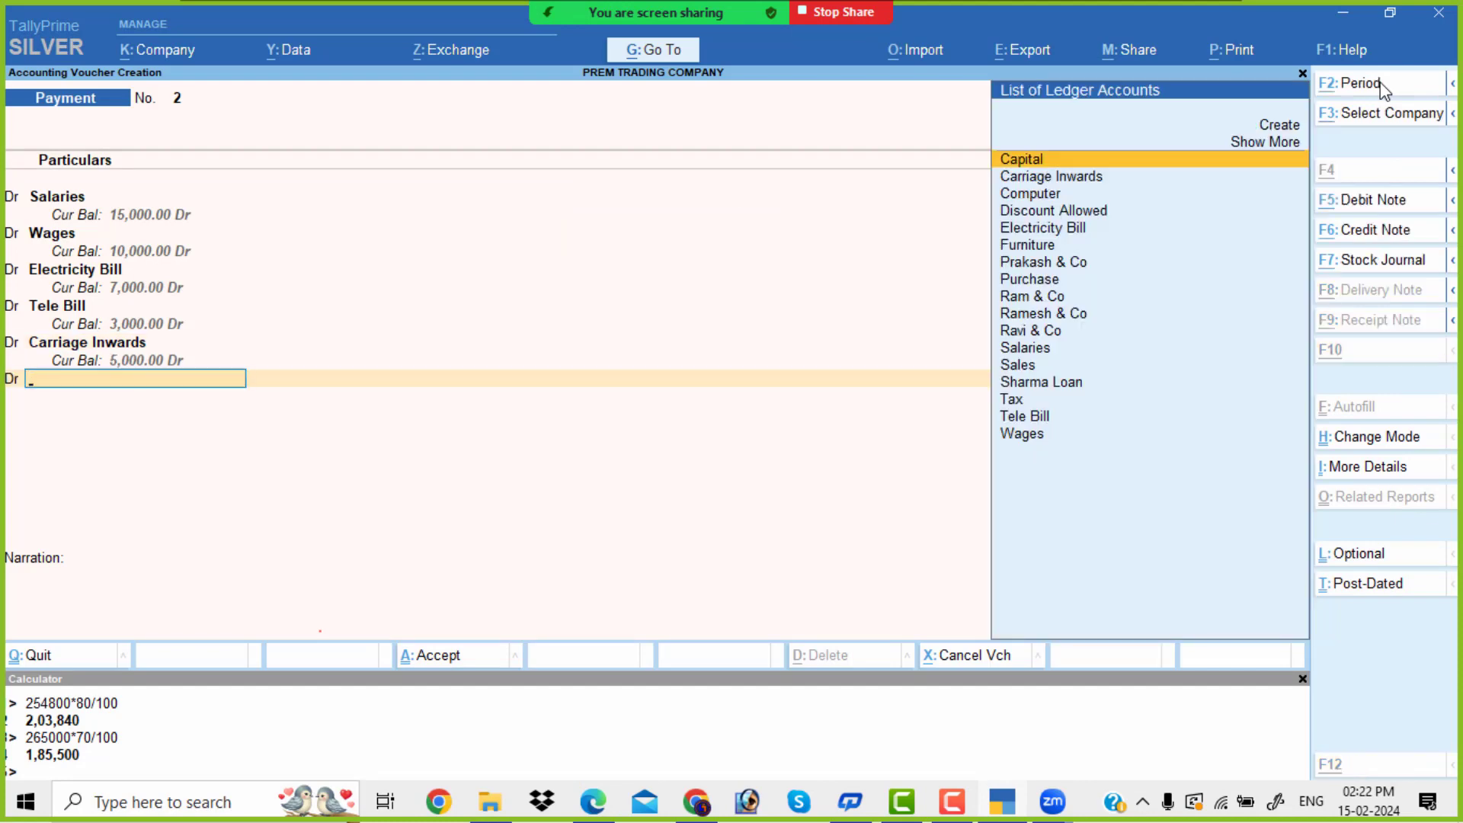
{"action": "key", "text": "alt+c"}
{"action": "type", "text": "Carrai"}
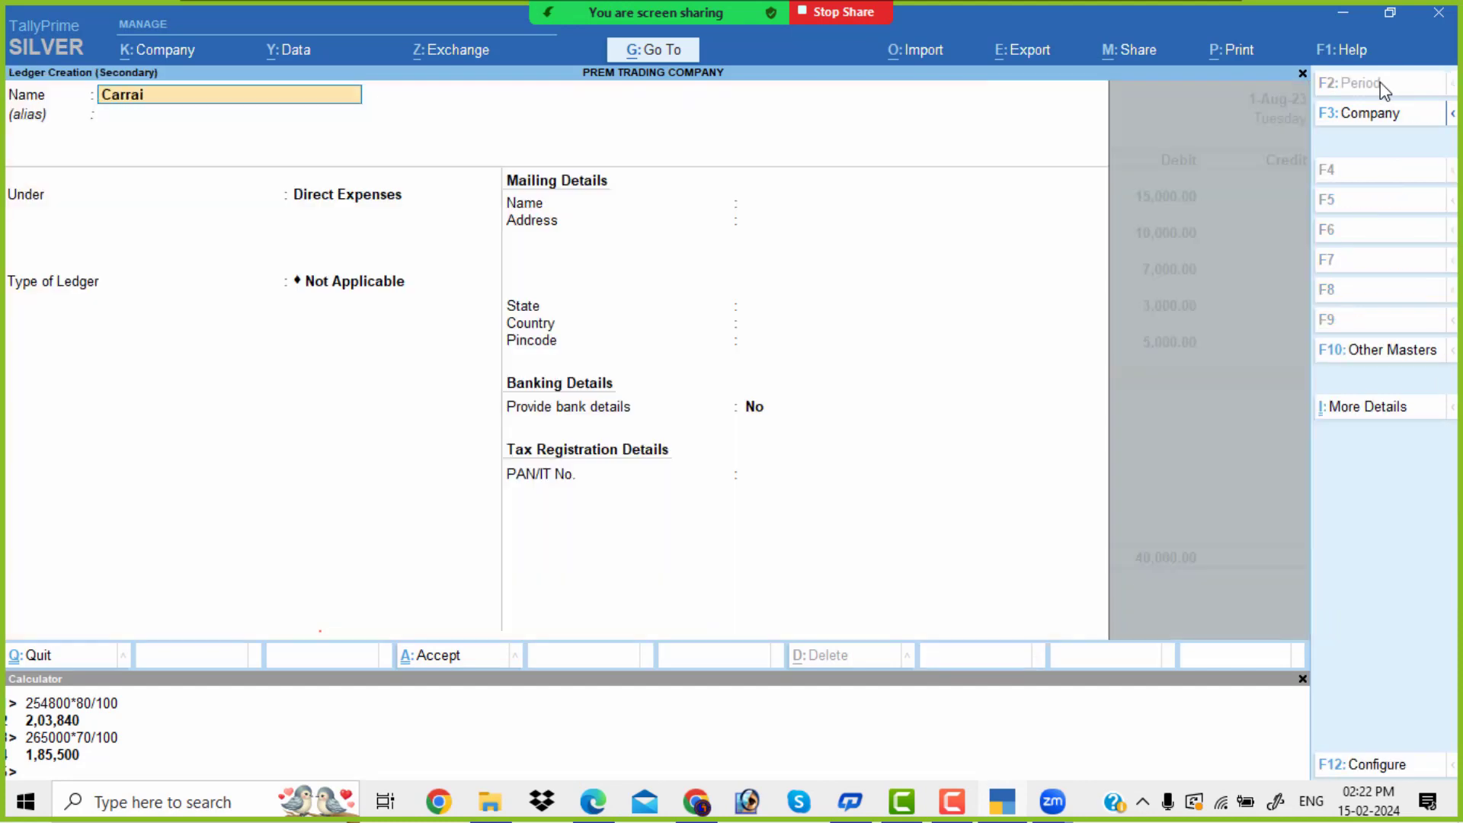
{"action": "type", "text": "ge Outwards"}
{"action": "key", "text": "Return"}
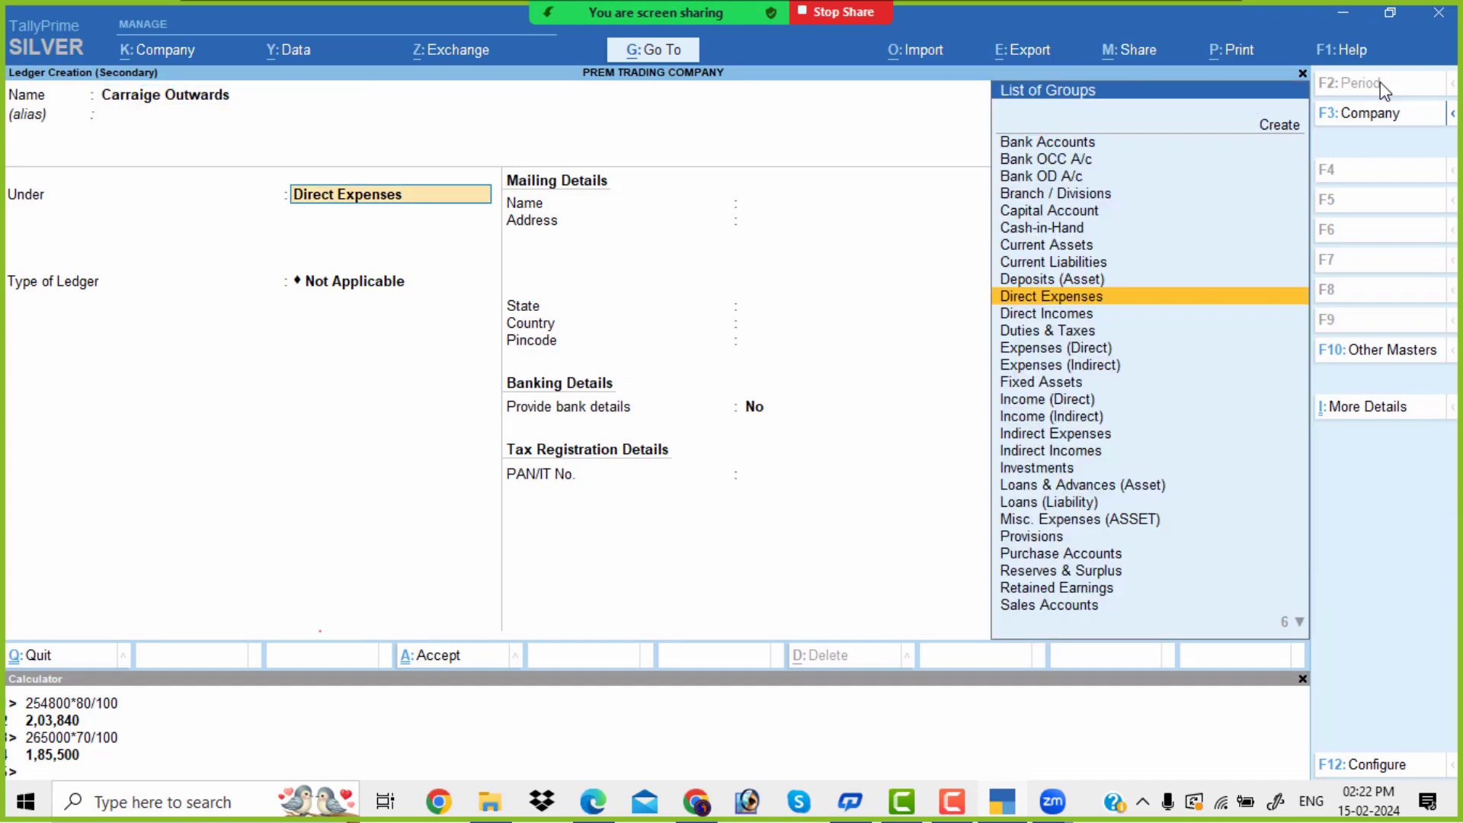
{"action": "type", "text": "Ind"}
{"action": "key", "text": "Down"}
{"action": "key", "text": "Down"}
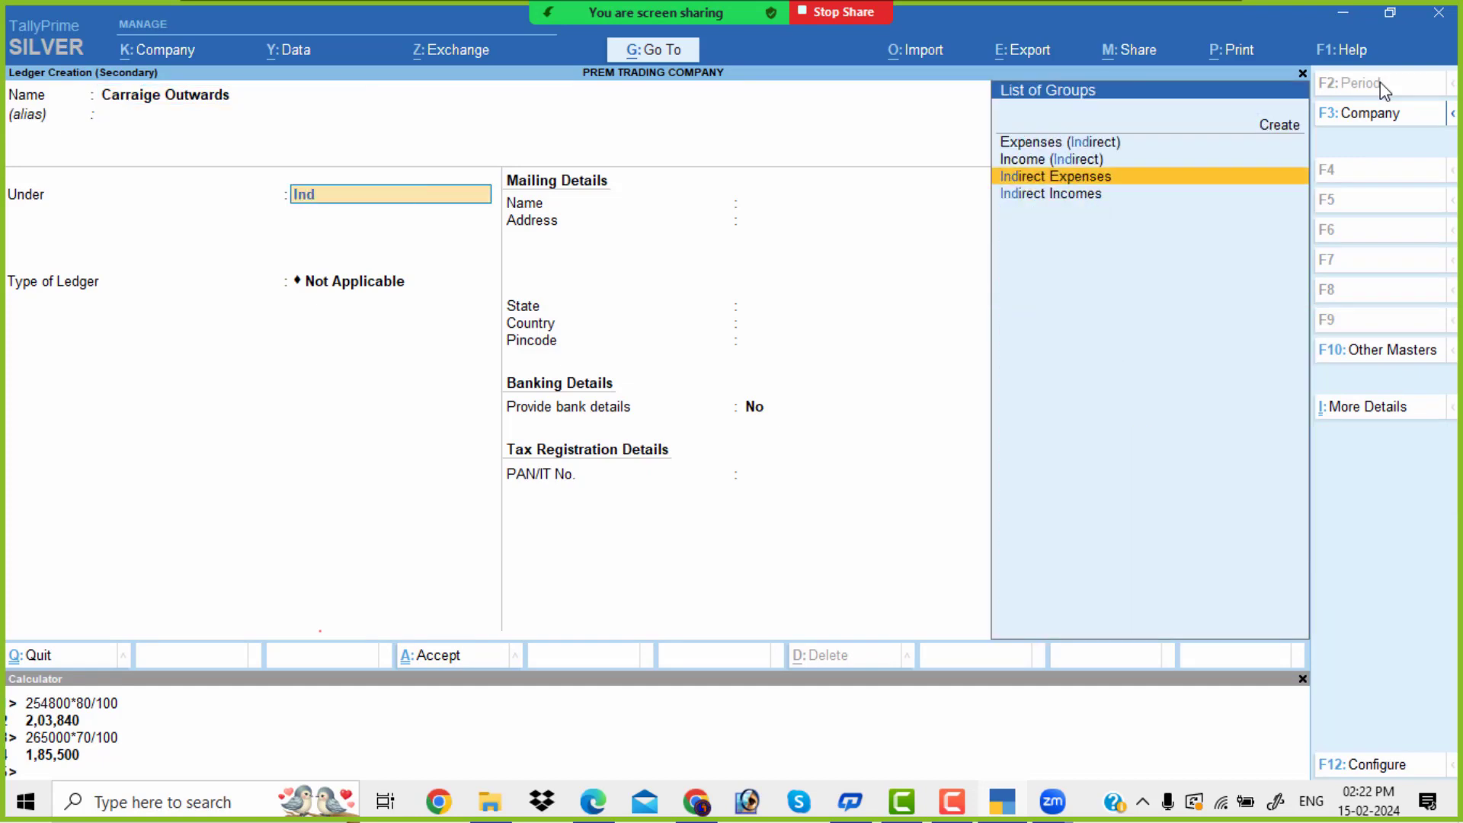
{"action": "key", "text": "Return"}
{"action": "key", "text": "Return"}
{"action": "key", "text": "Return"}
{"action": "key", "text": "Return"}
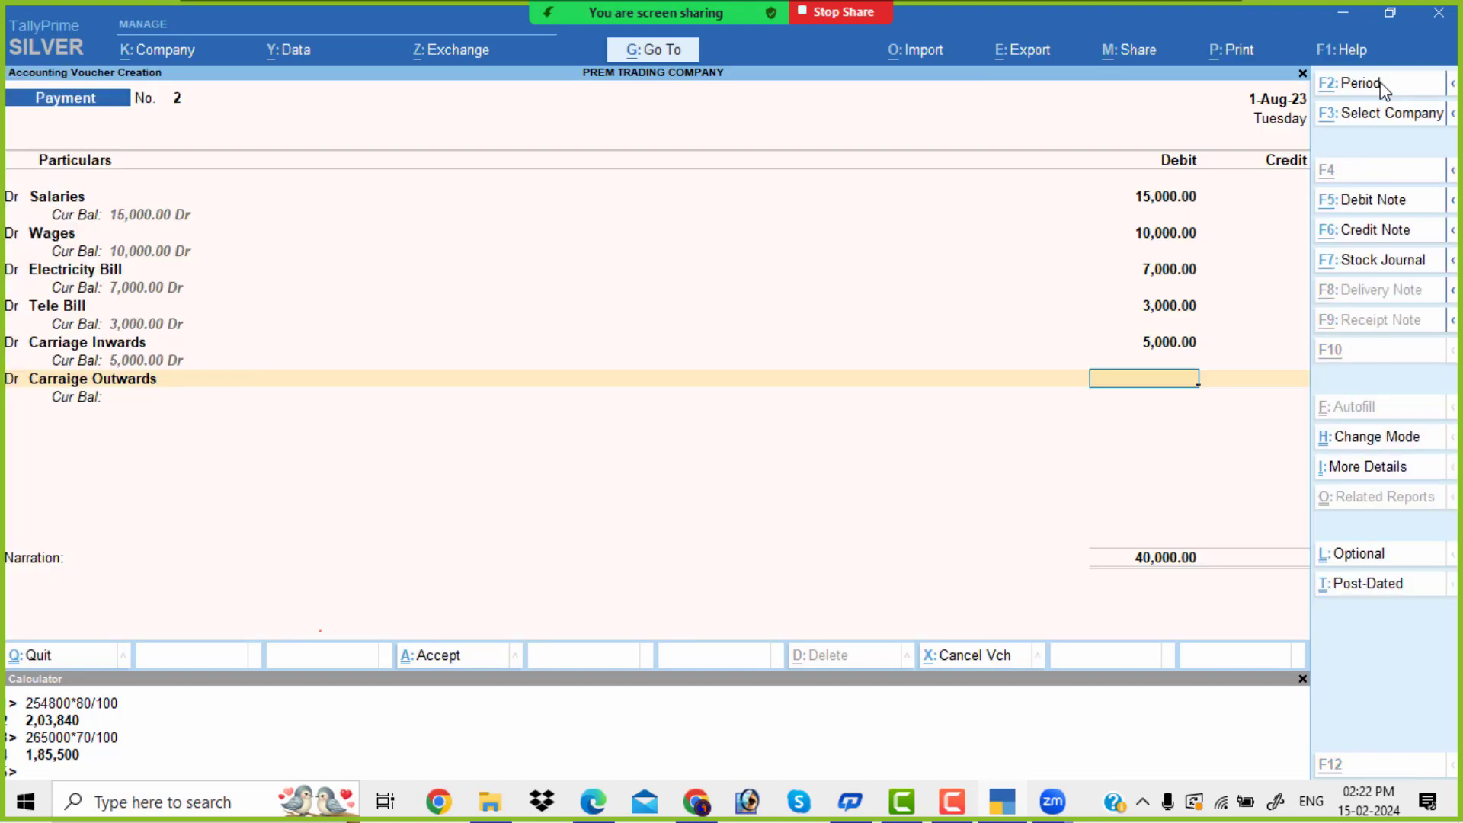
Check the carriage outwards amount in the exercise PDF and debit Carraige Outwards with 4,000.
{"action": "key", "text": "alt+Tab"}
{"action": "key", "text": "alt+Tab"}
{"action": "type", "text": "4000"}
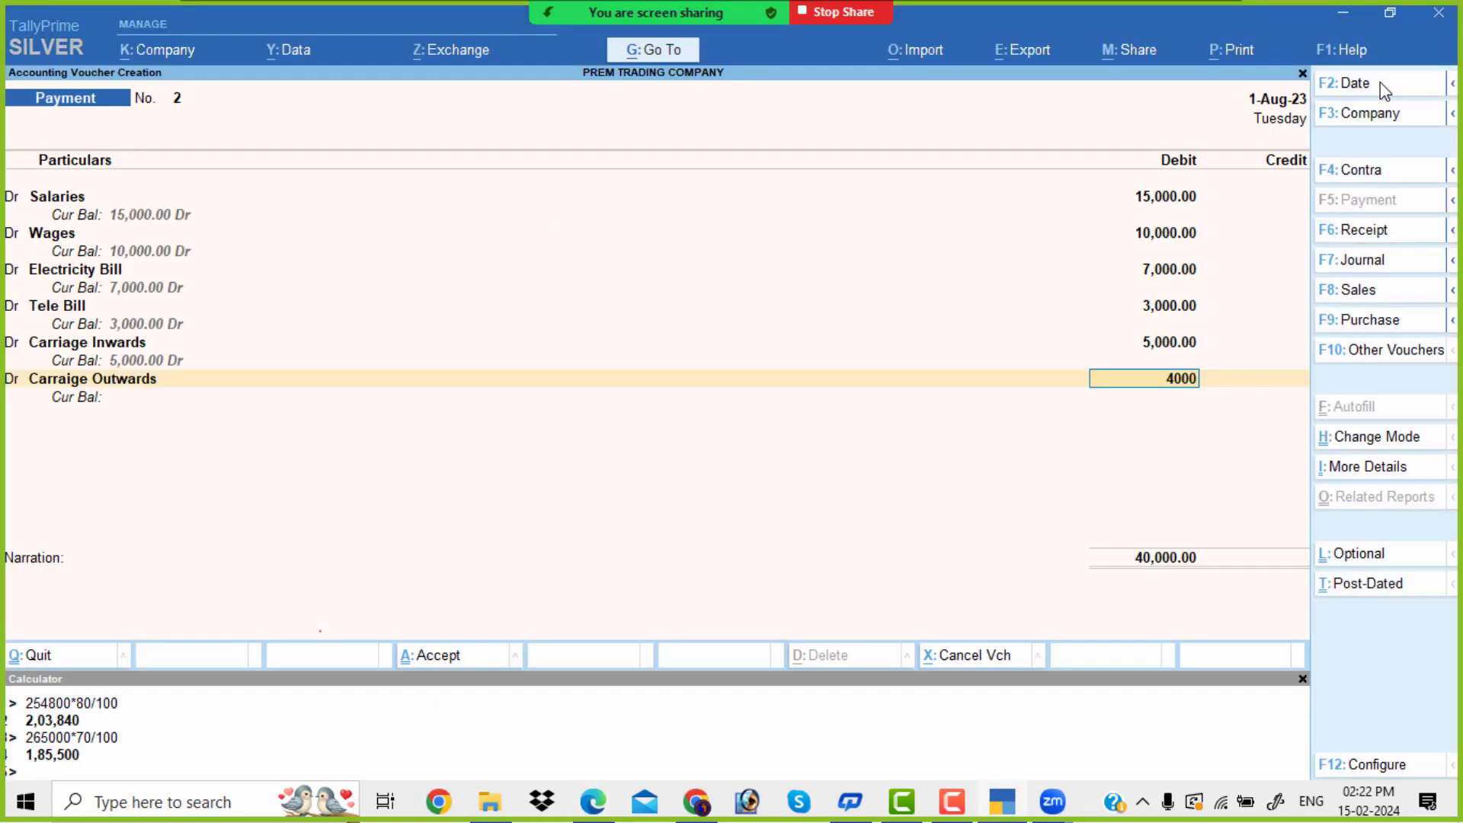
{"action": "key", "text": "Return"}
Credit the Cash ledger with the full 44,000 to balance the Payment voucher.
{"action": "key", "text": "Down"}
{"action": "key", "text": "Down"}
{"action": "key", "text": "Down"}
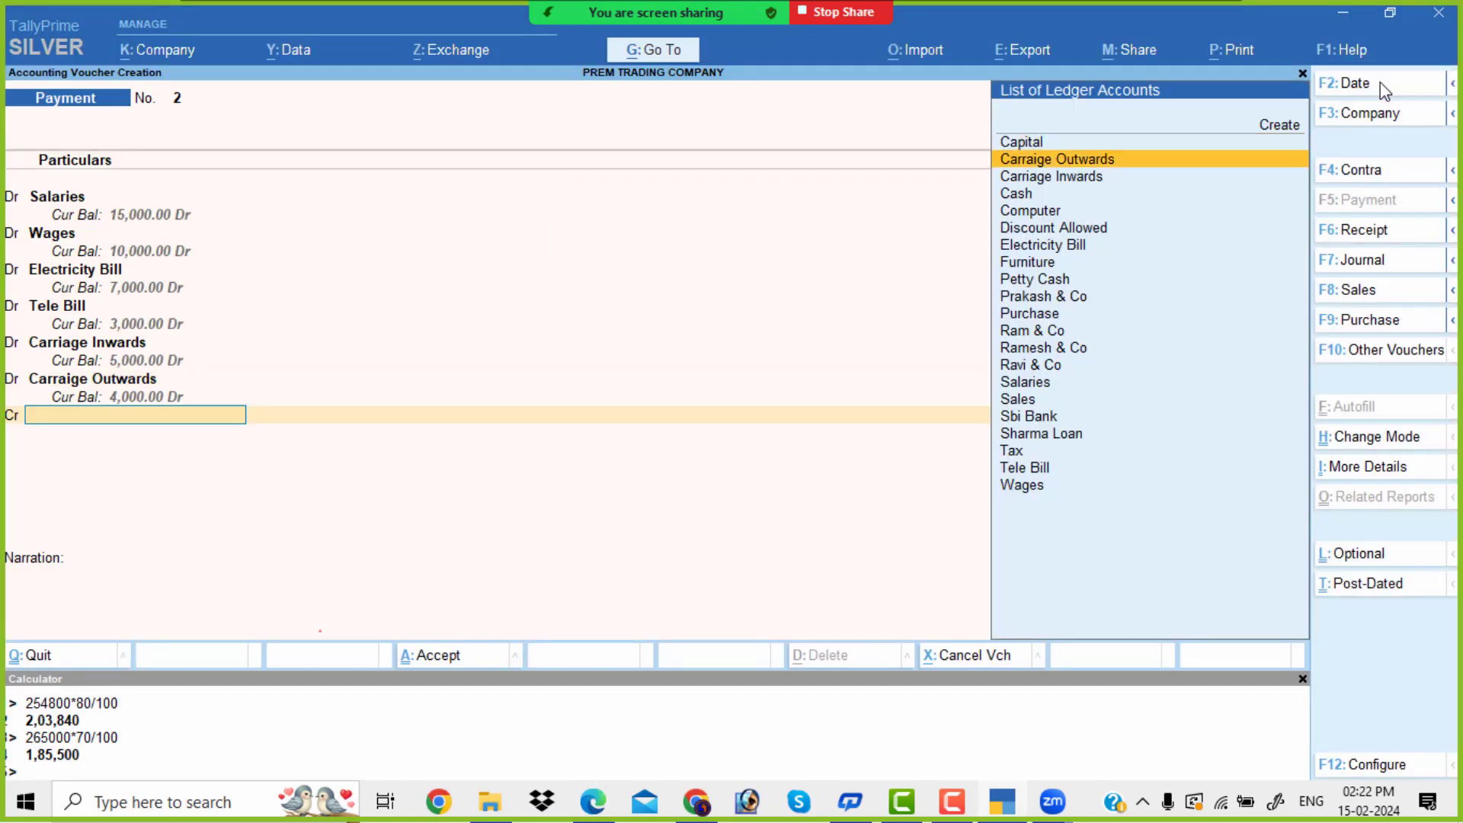
{"action": "key", "text": "Return"}
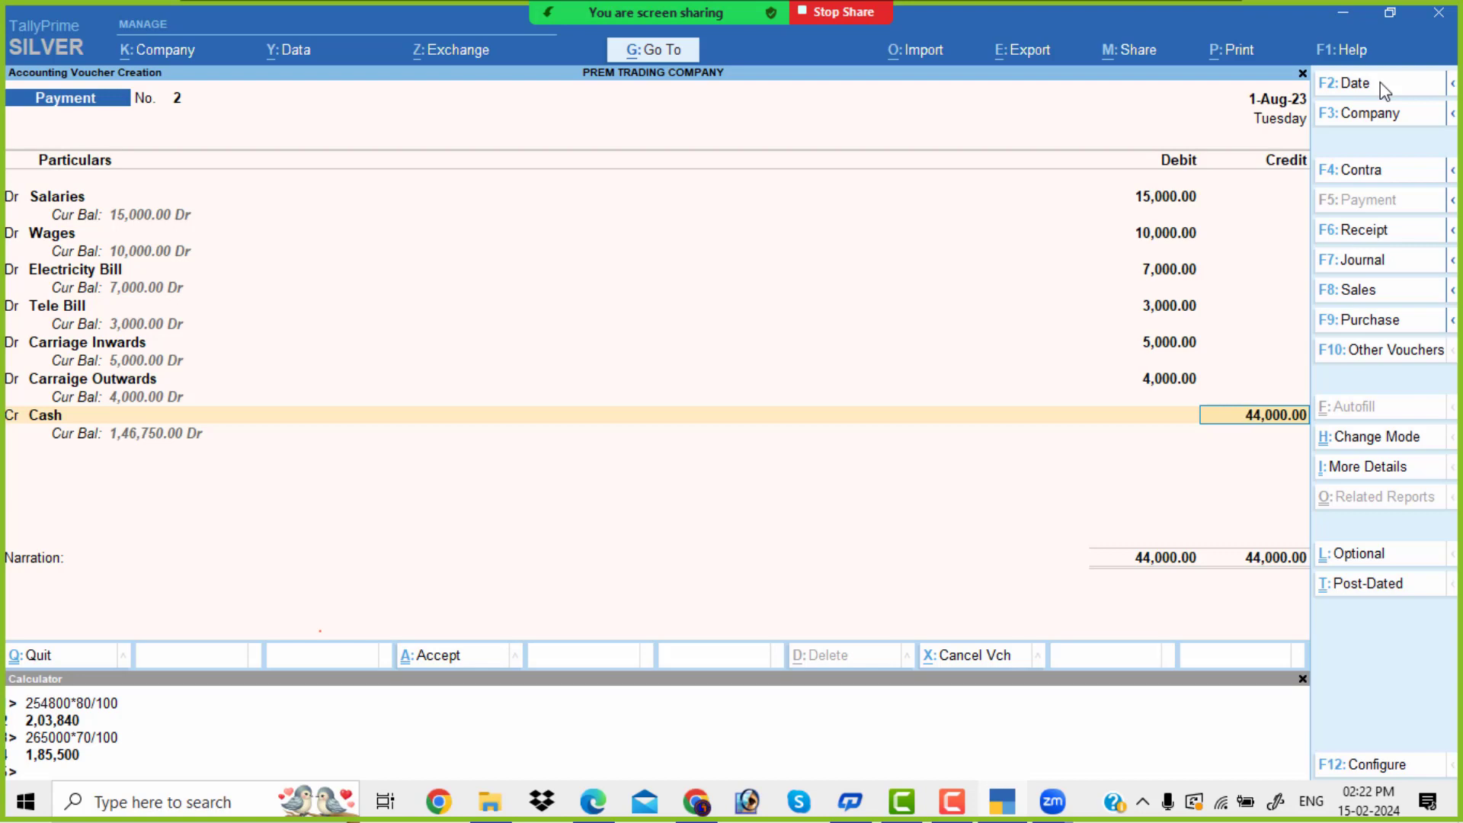
Close the calculator pane and save the 1 August Payment voucher without a narration.
{"action": "left_click", "coordinate": [1303, 679]}
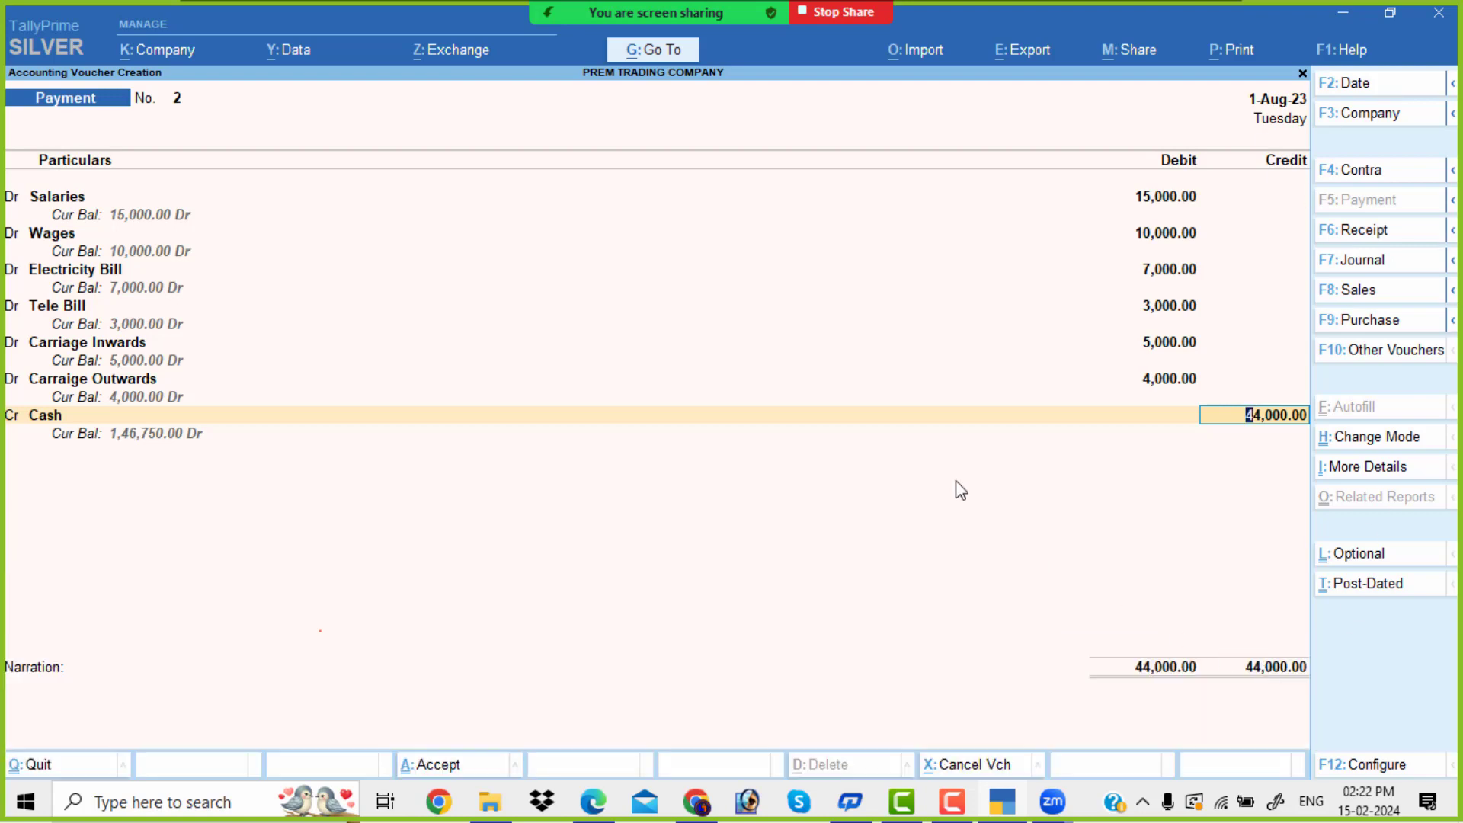
{"action": "key", "text": "Return"}
{"action": "key", "text": "Return"}
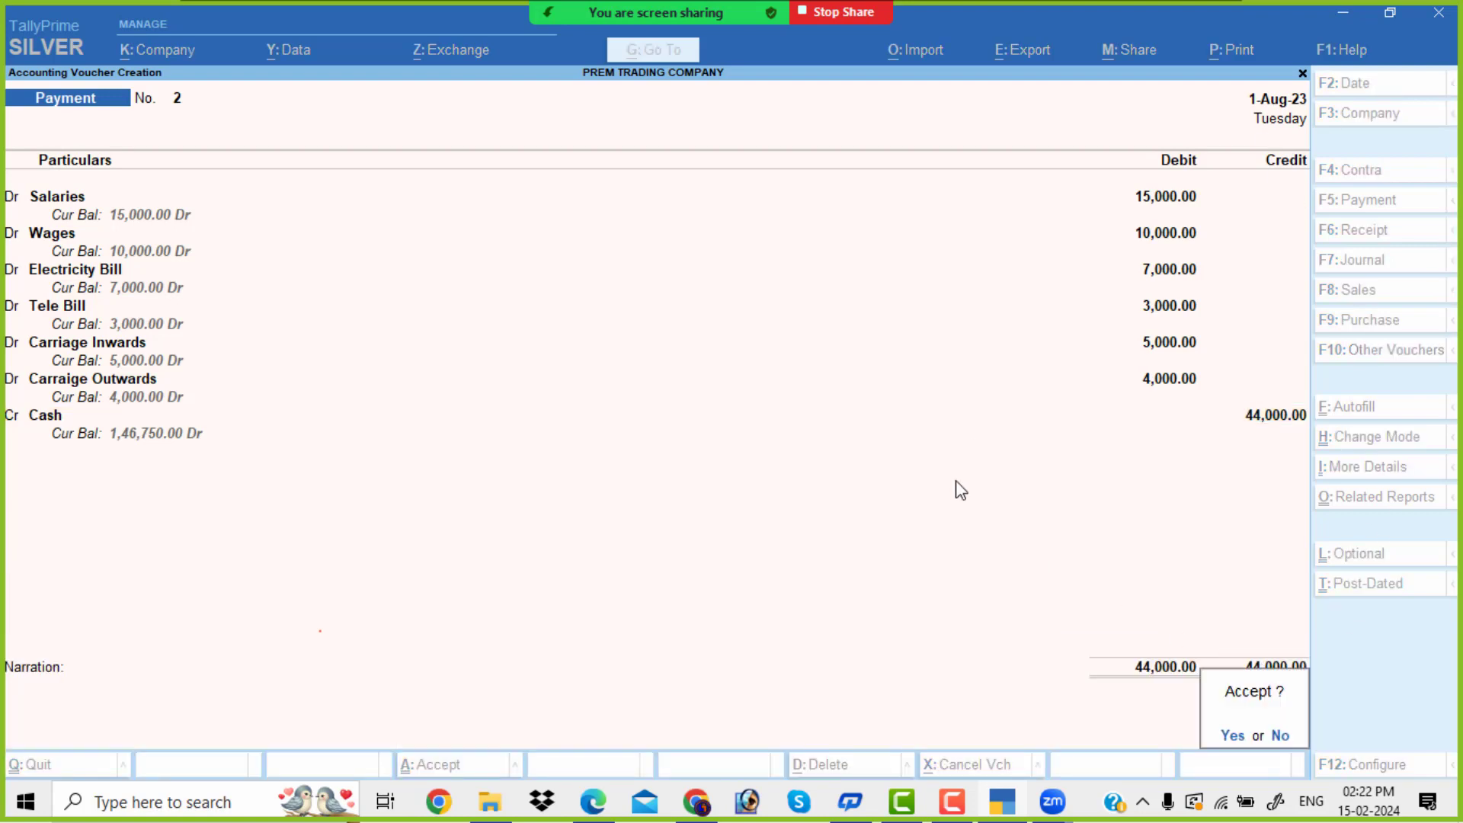
{"action": "key", "text": "Return"}
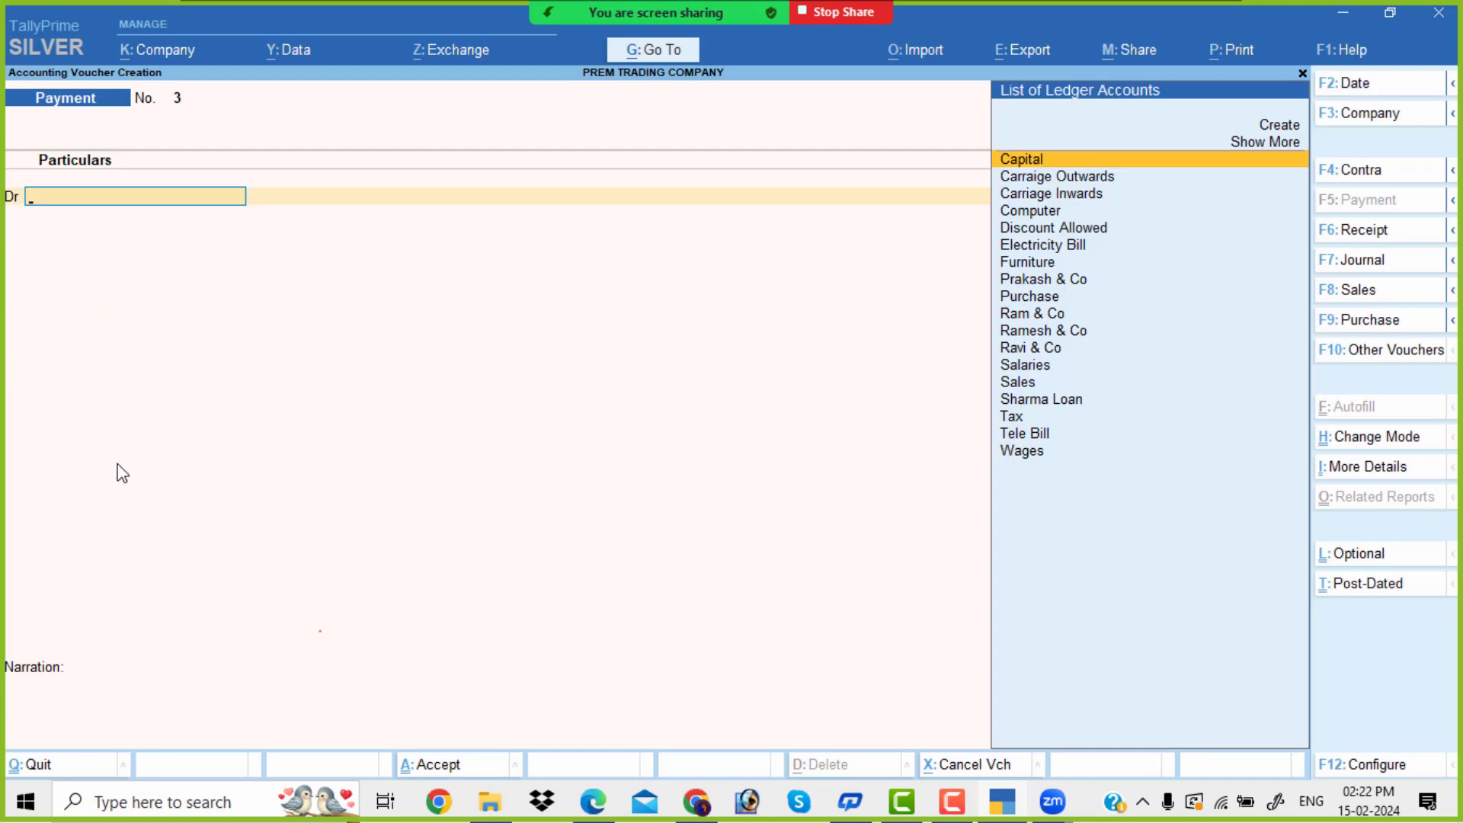
Check the petty cash payments in the exercise PDF and debit a new Conveyance ledger under Indirect Expenses with 500 in a new Payment voucher.
{"action": "key", "text": "alt+Tab"}
{"action": "scroll", "coordinate": [206, 465], "scroll_direction": "down", "scroll_amount": 2}
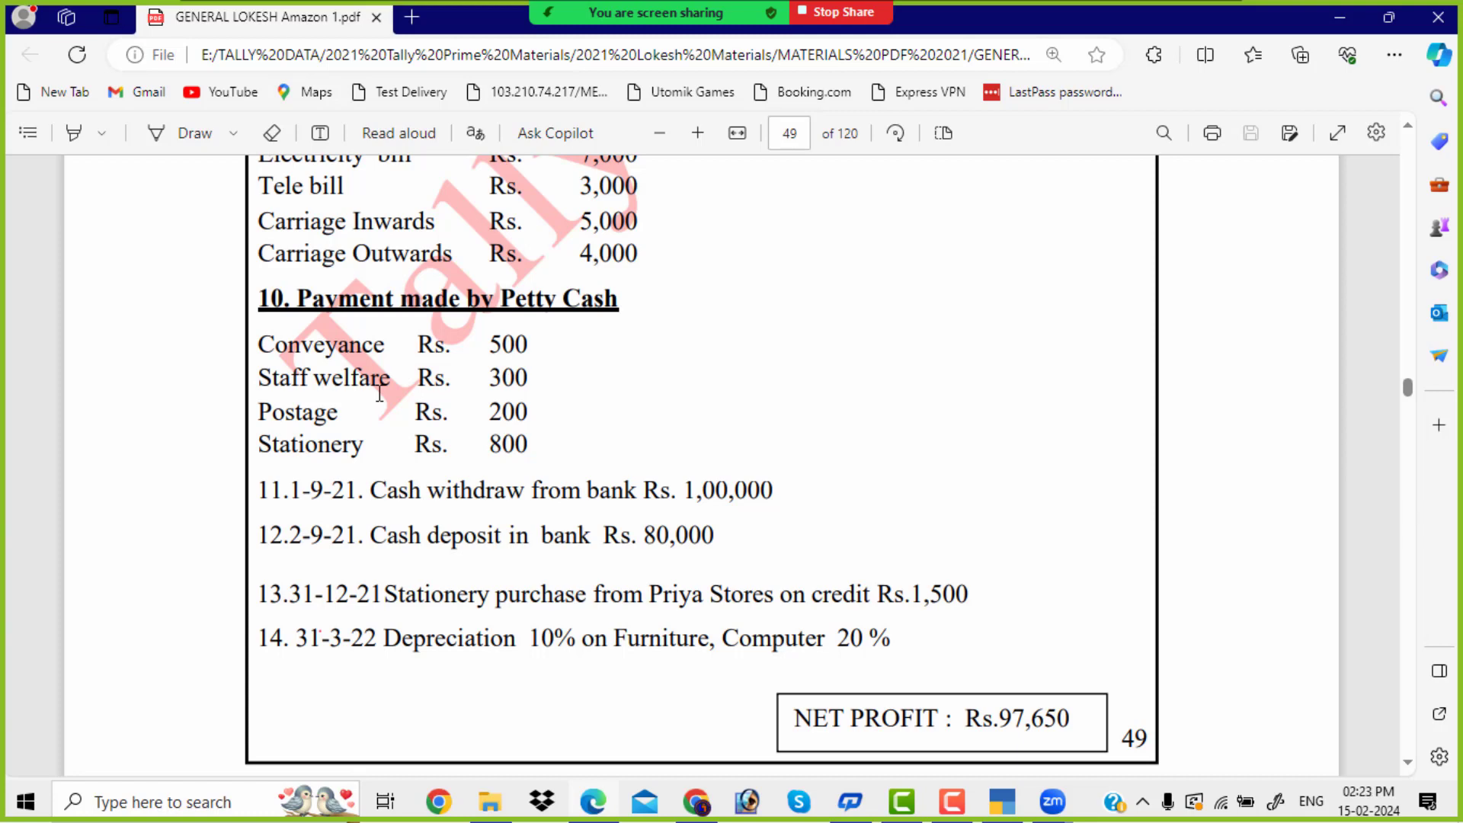
{"action": "key", "text": "alt+Tab"}
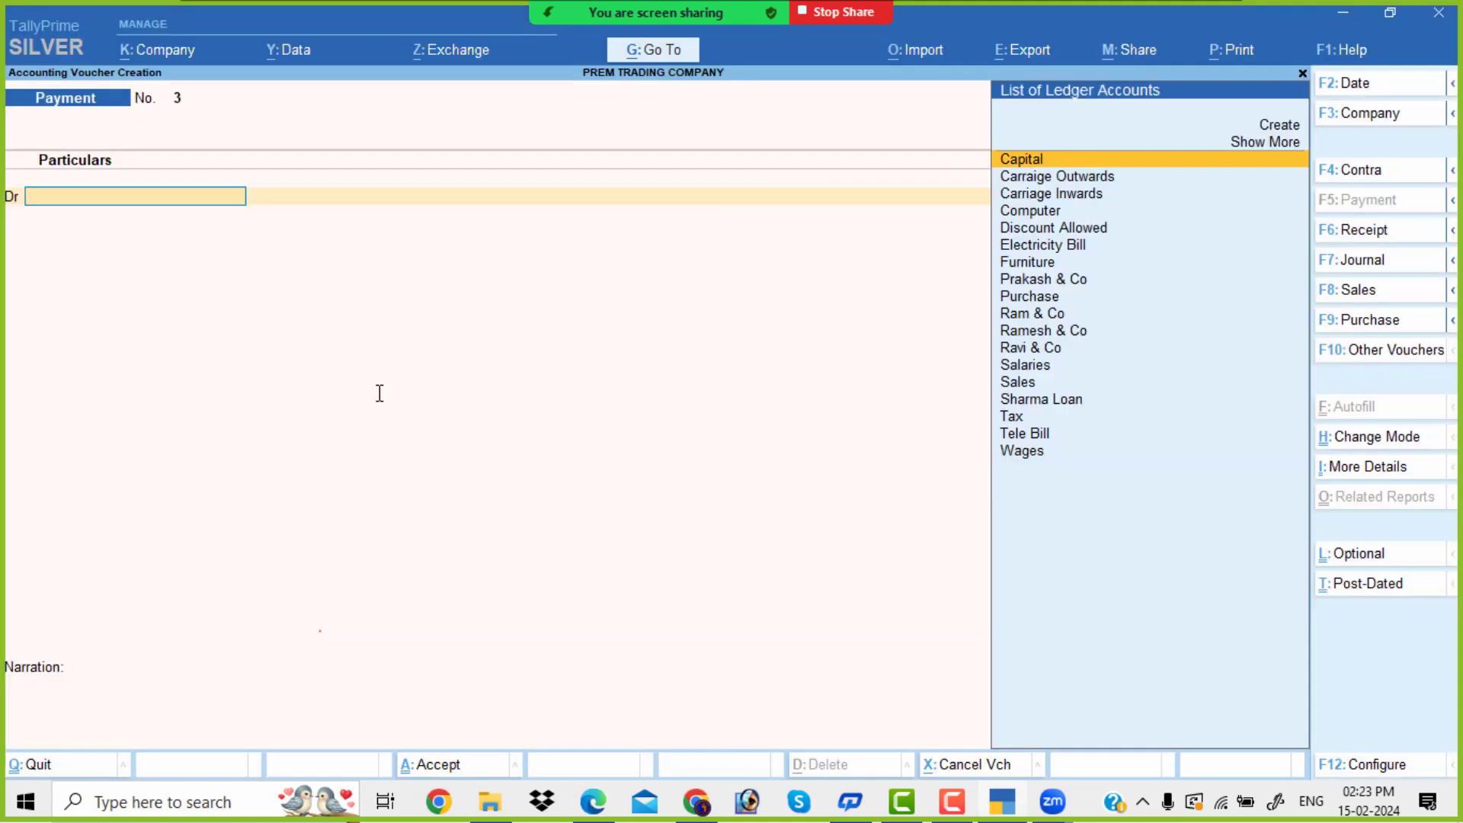
{"action": "key", "text": "alt+c"}
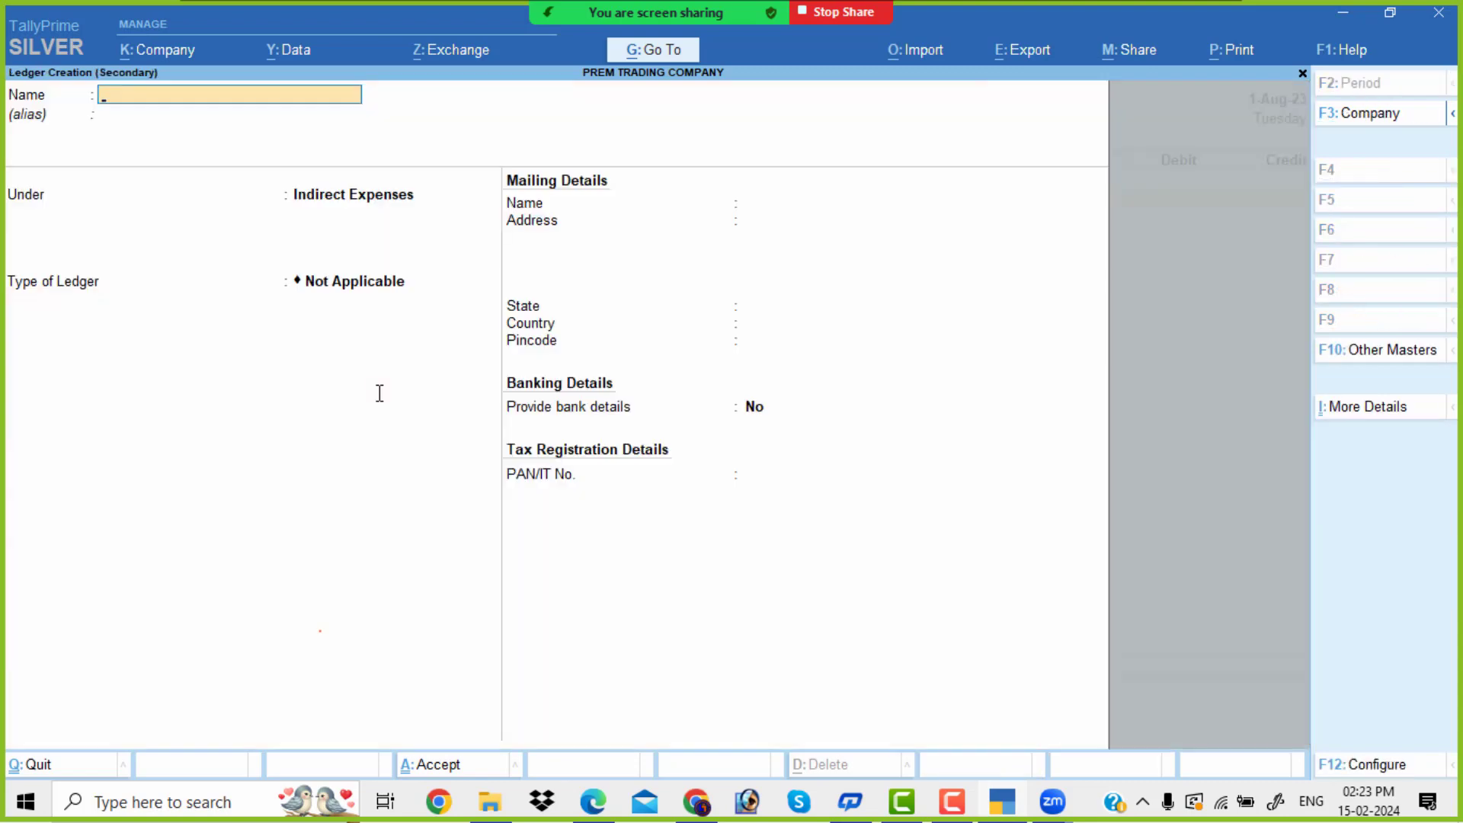
{"action": "type", "text": "Conveyance"}
{"action": "key", "text": "Return"}
{"action": "key", "text": "Return"}
{"action": "key", "text": "Return"}
{"action": "key", "text": "Return"}
{"action": "key", "text": "Return"}
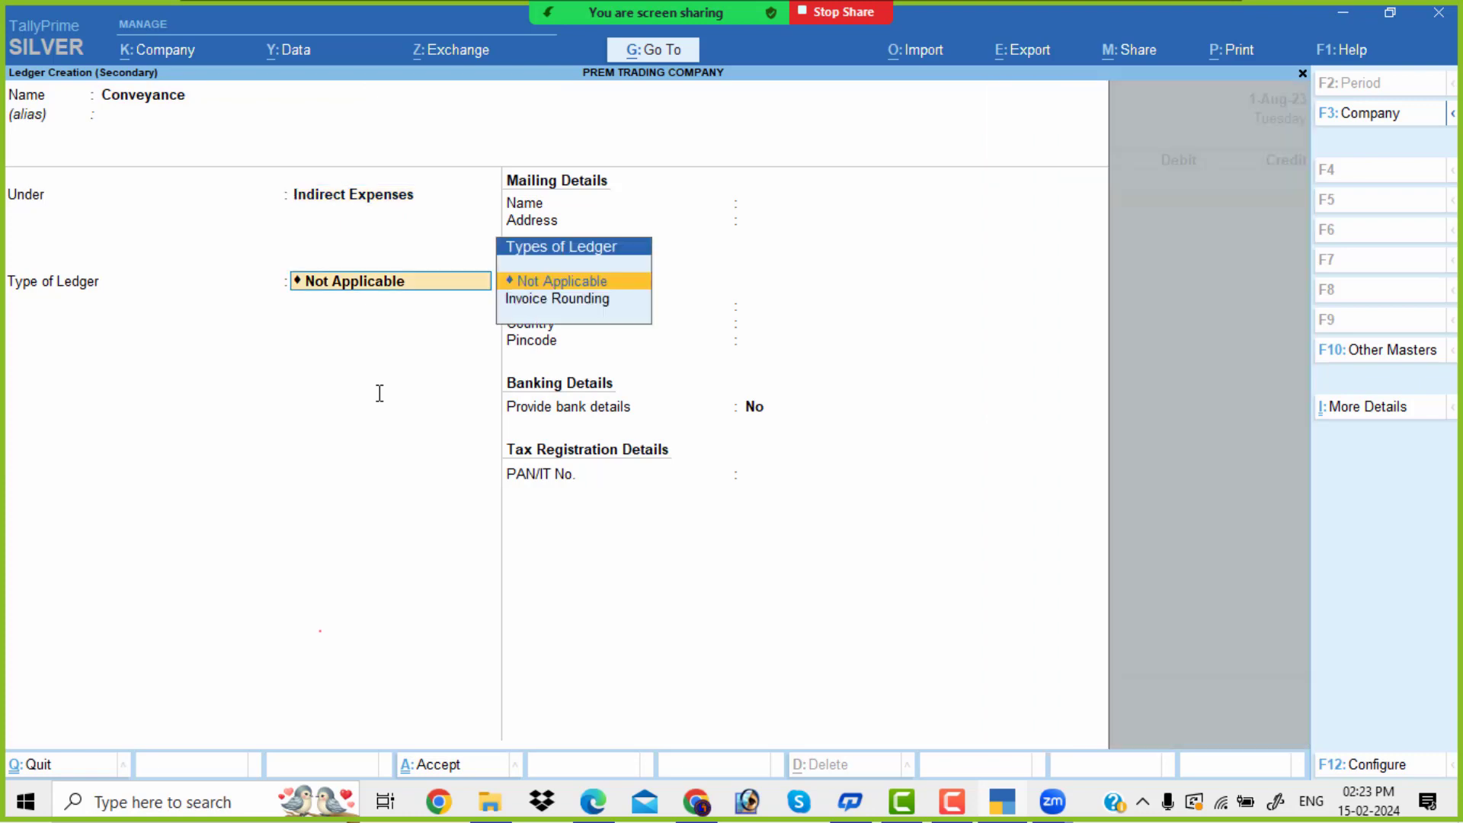
{"action": "type", "text": "500"}
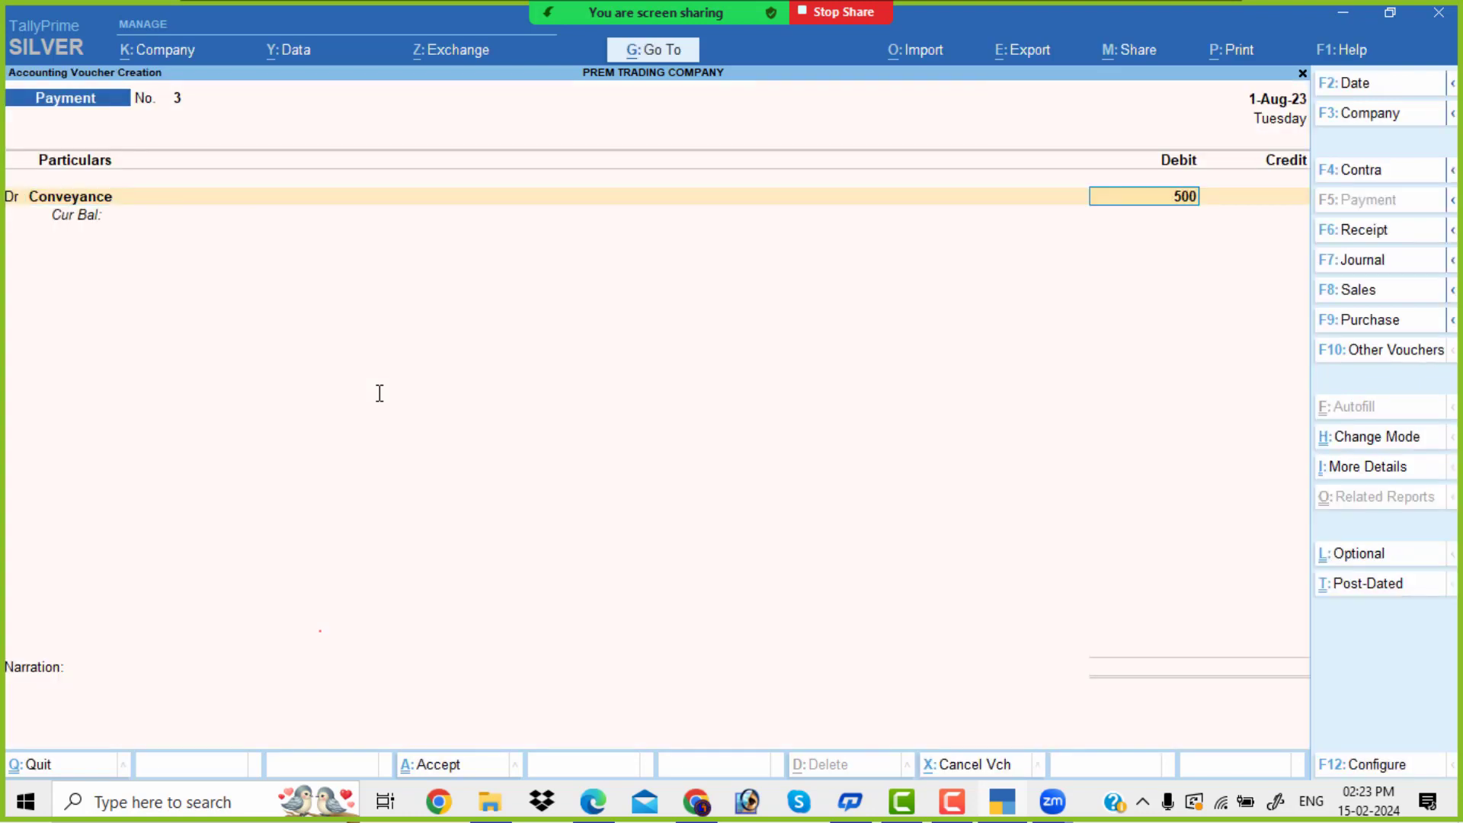
{"action": "key", "text": "Return"}
Add a second debit line and create a Staff Welfare ledger under Indirect Expenses for it, checking the name in the exercise PDF.
{"action": "type", "text": "d"}
{"action": "key", "text": "Return"}
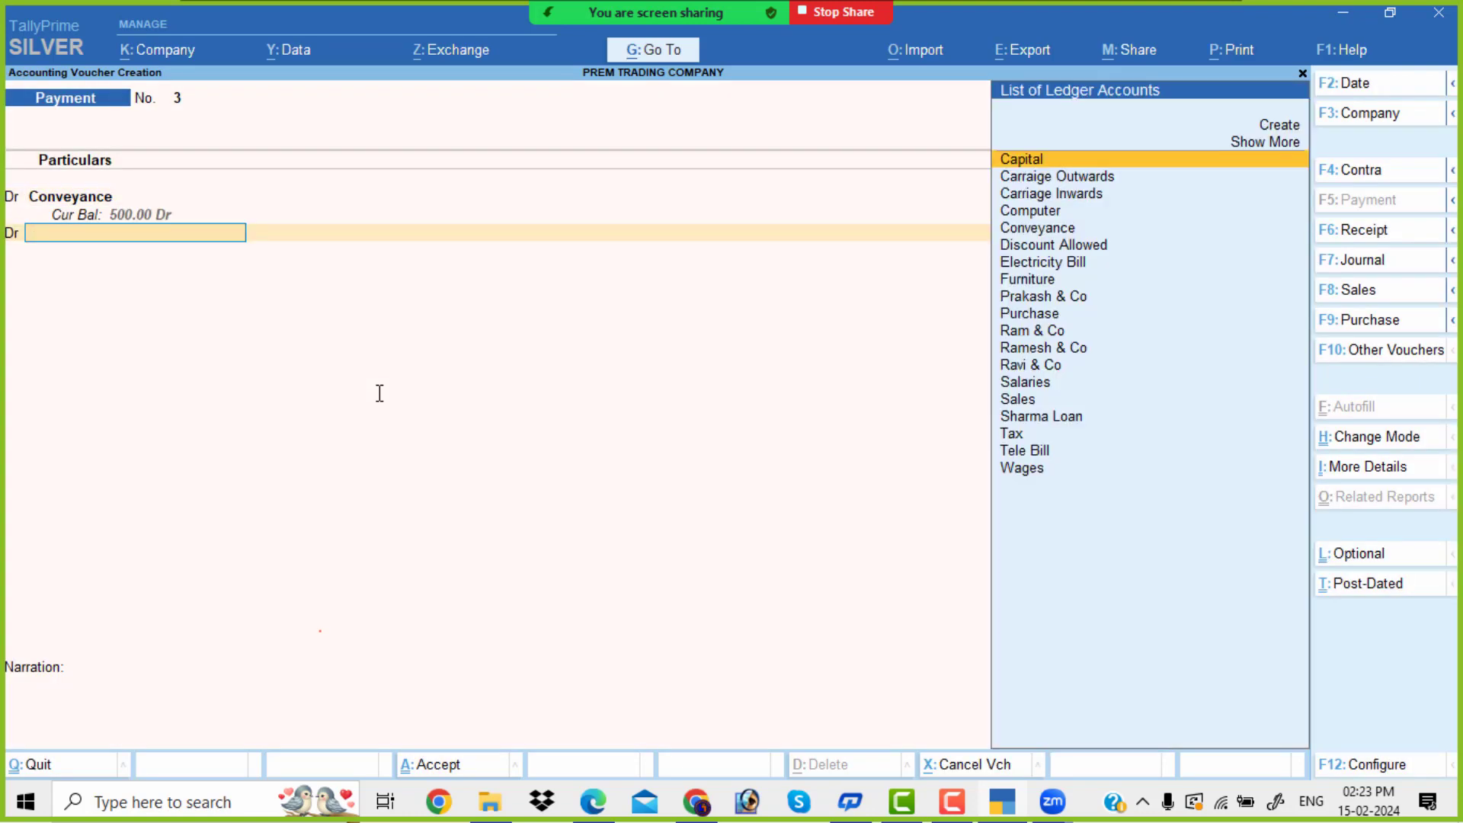
{"action": "key", "text": "alt+c"}
{"action": "key", "text": "alt+Tab"}
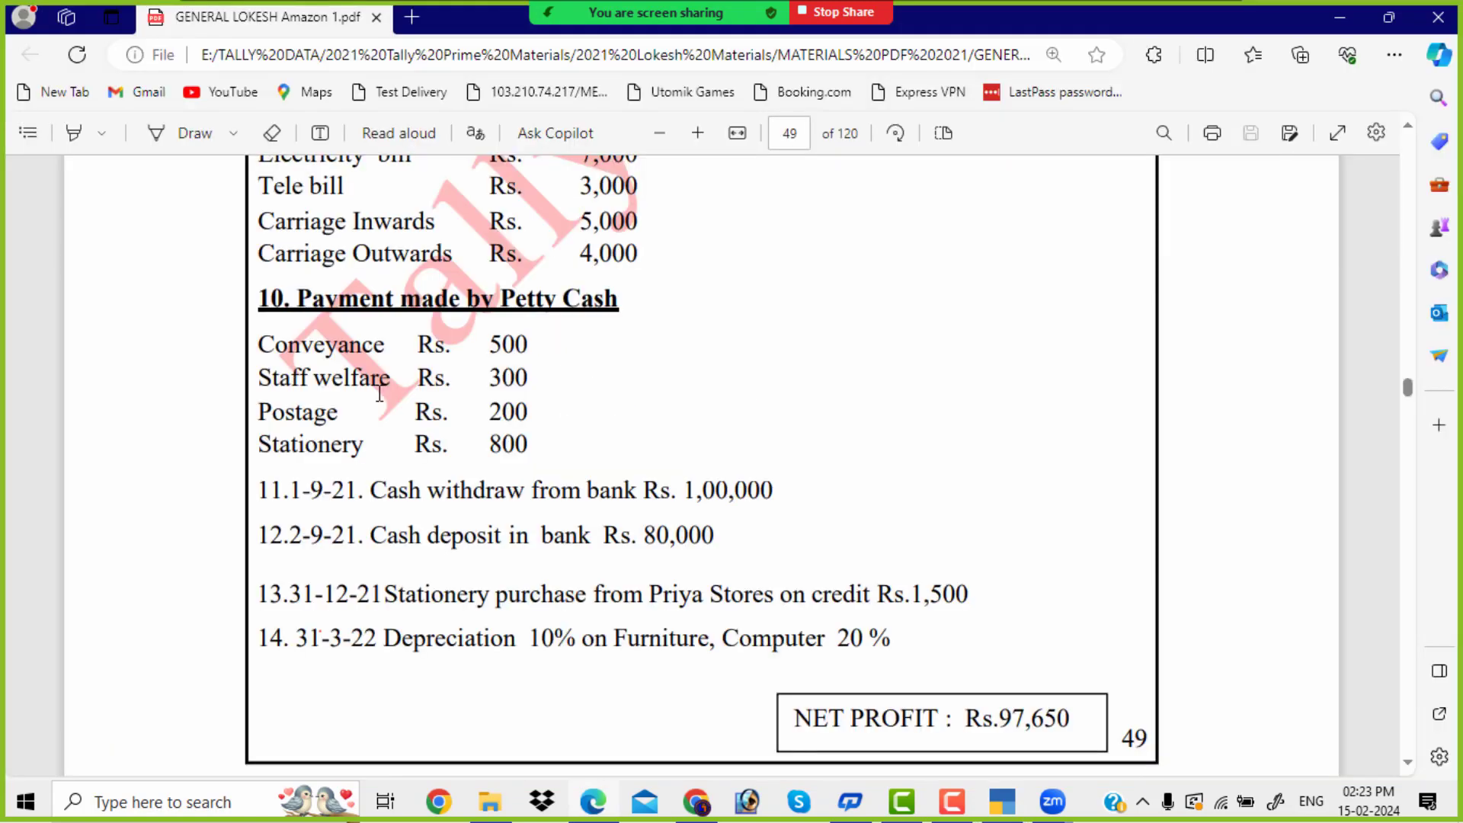
{"action": "key", "text": "alt+Tab"}
{"action": "type", "text": "Sa"}
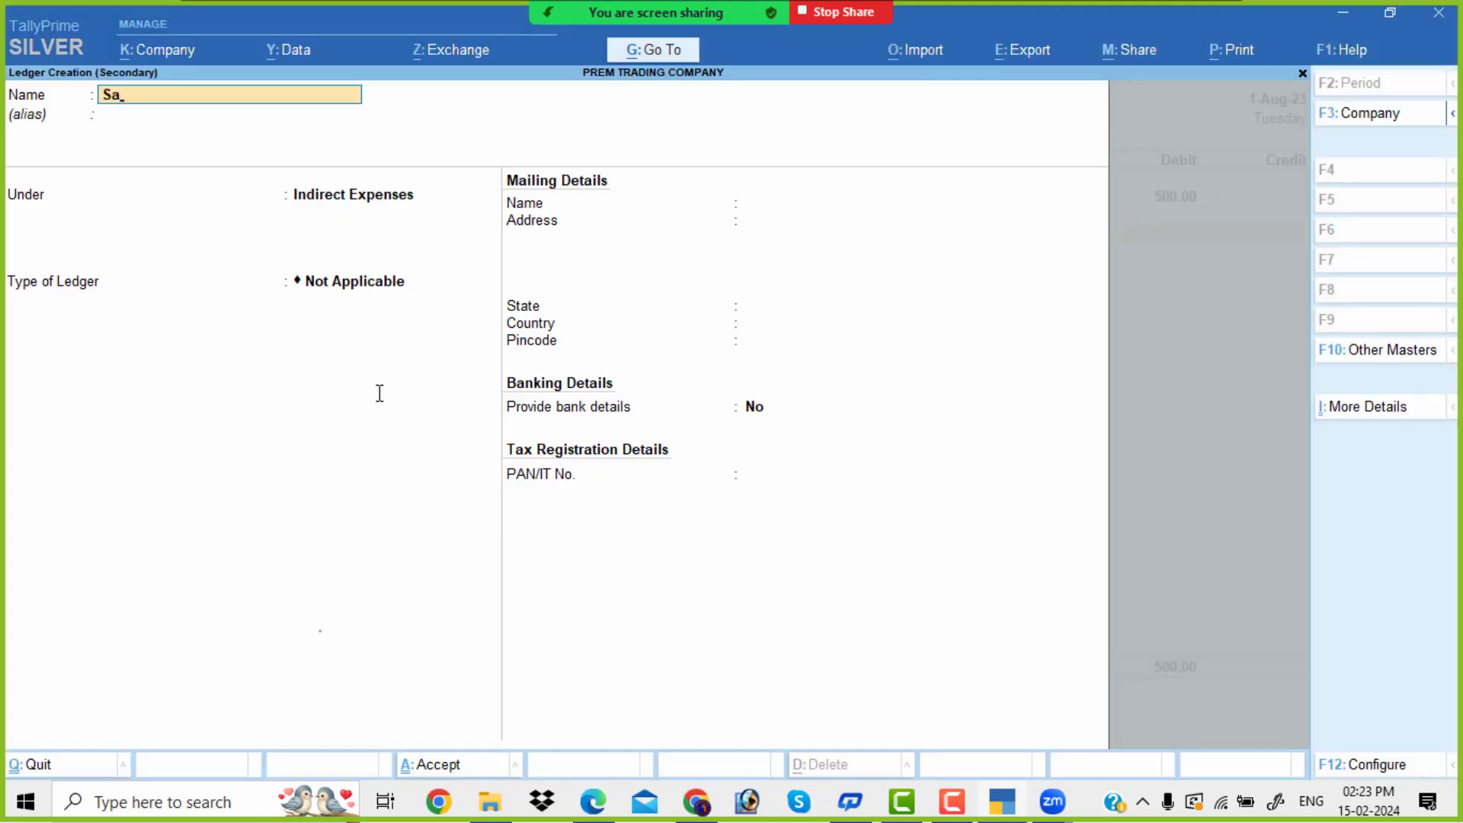
{"action": "key", "text": "BackSpace"}
{"action": "type", "text": "taff We"}
{"action": "type", "text": "ld"}
{"action": "key", "text": "BackSpace"}
{"action": "type", "text": "fare"}
{"action": "key", "text": "Return"}
{"action": "key", "text": "Return"}
{"action": "key", "text": "Return"}
{"action": "key", "text": "Return"}
{"action": "key", "text": "Return"}
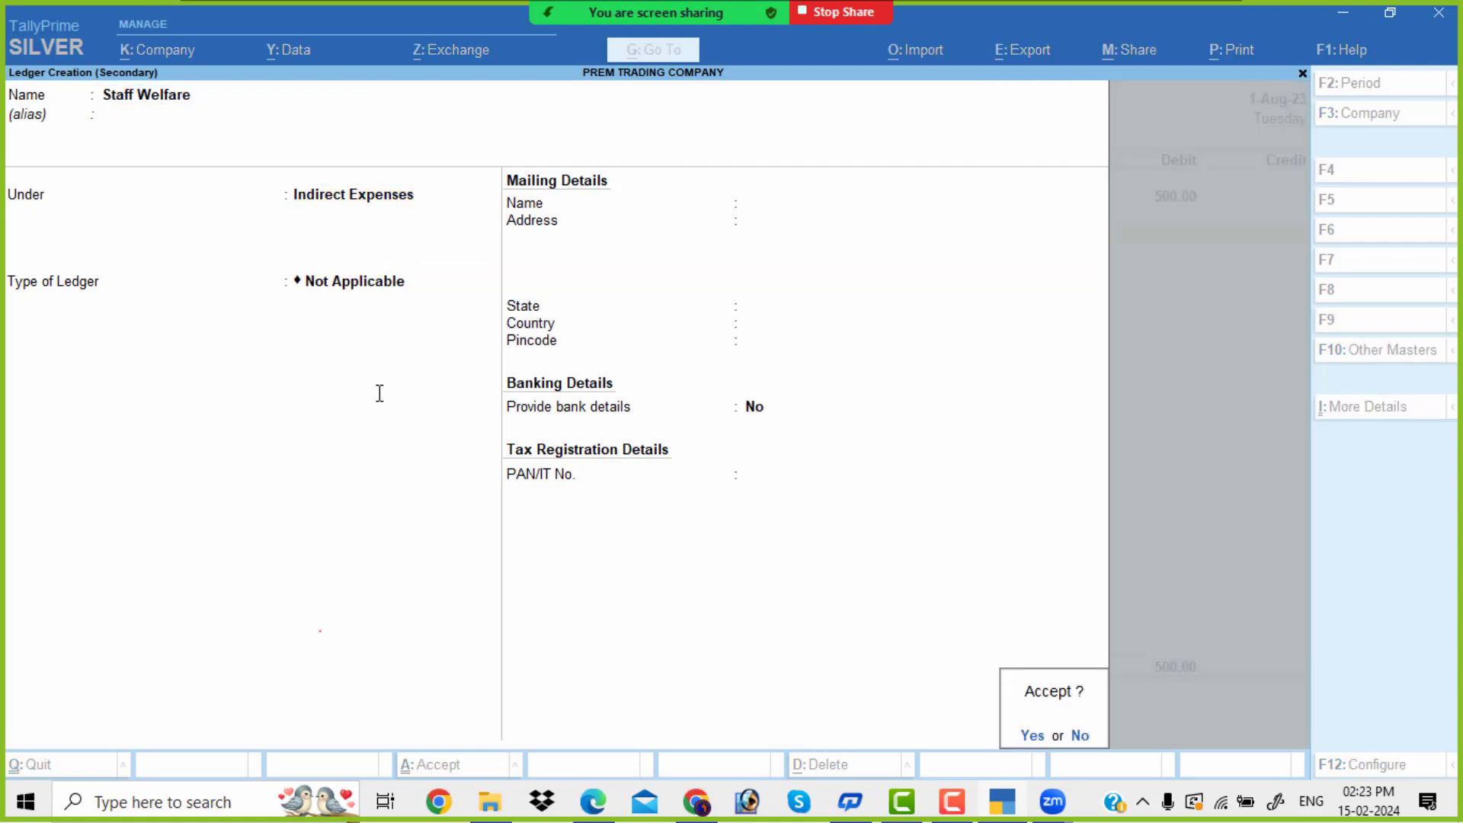
{"action": "key", "text": "Return"}
Check the staff welfare amount in the exercise PDF and debit Staff Welfare with 300.
{"action": "key", "text": "alt+Tab"}
{"action": "key", "text": "alt+Tab"}
{"action": "type", "text": "3"}
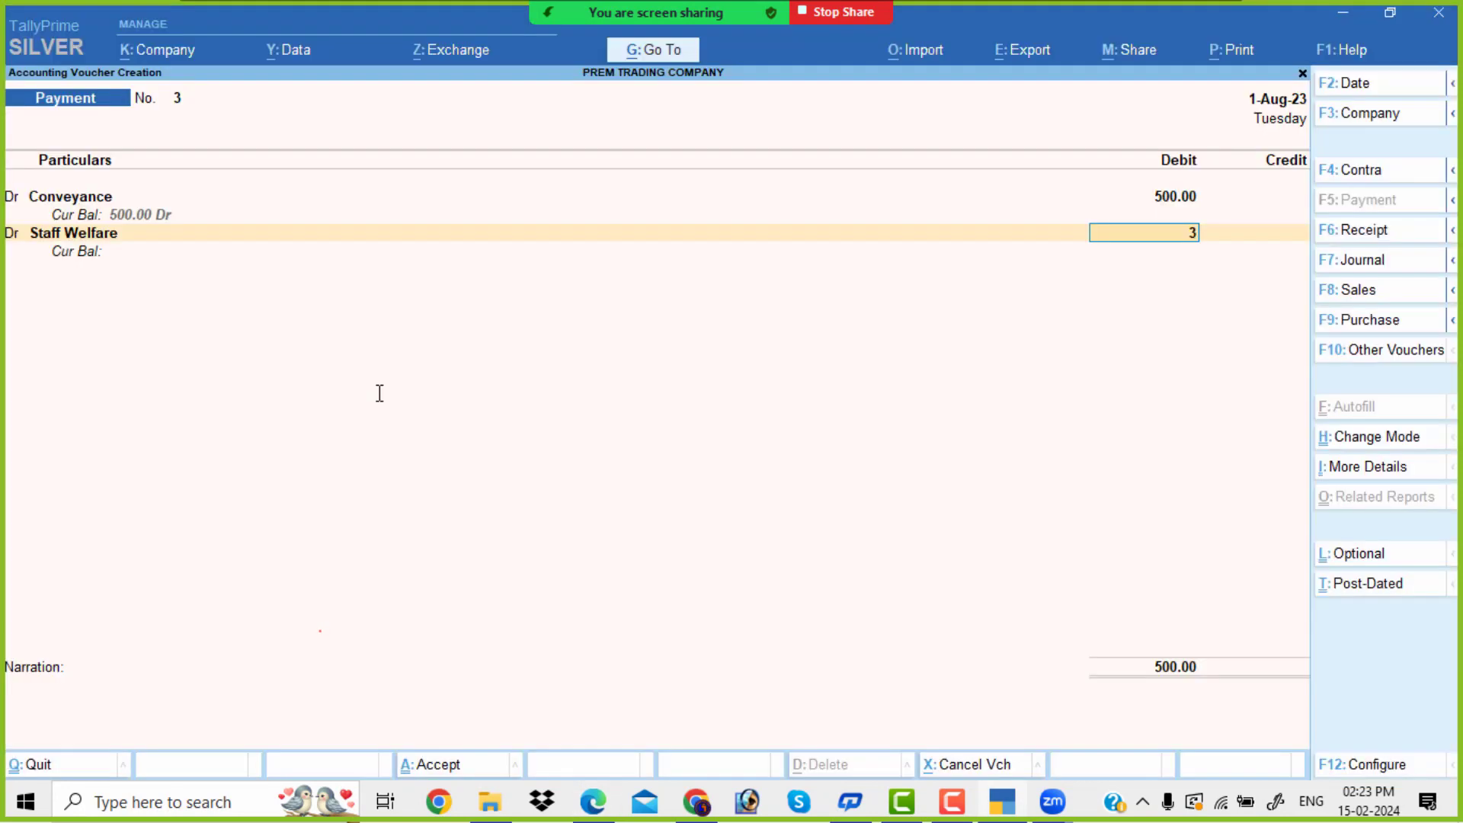
{"action": "type", "text": "00"}
{"action": "key", "text": "Return"}
Add a third debit line and create a Postage ledger under Indirect Expenses, checking the name in the exercise PDF.
{"action": "type", "text": "d"}
{"action": "key", "text": "Return"}
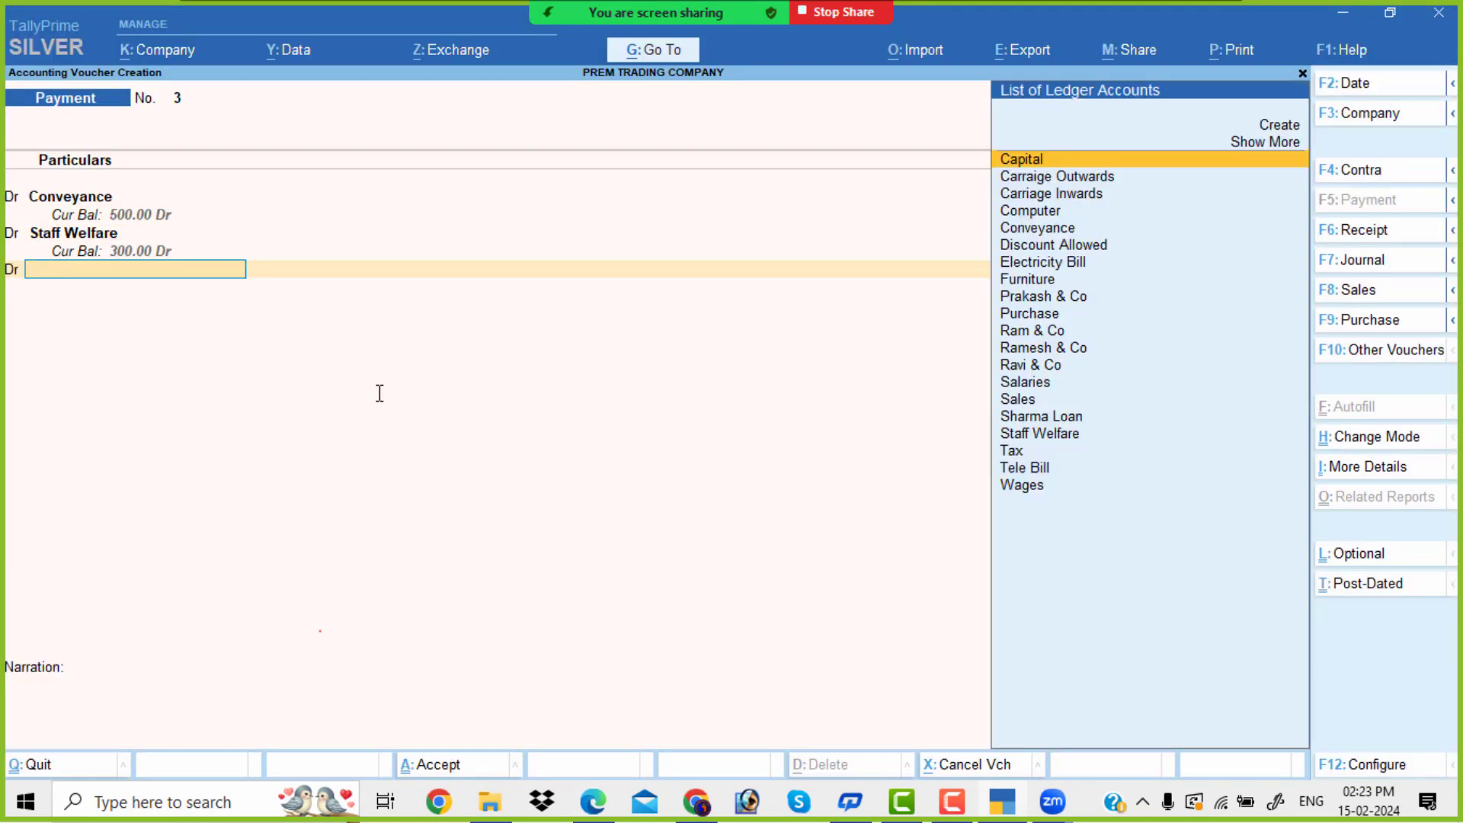
{"action": "key", "text": "alt+c"}
{"action": "key", "text": "alt+Tab"}
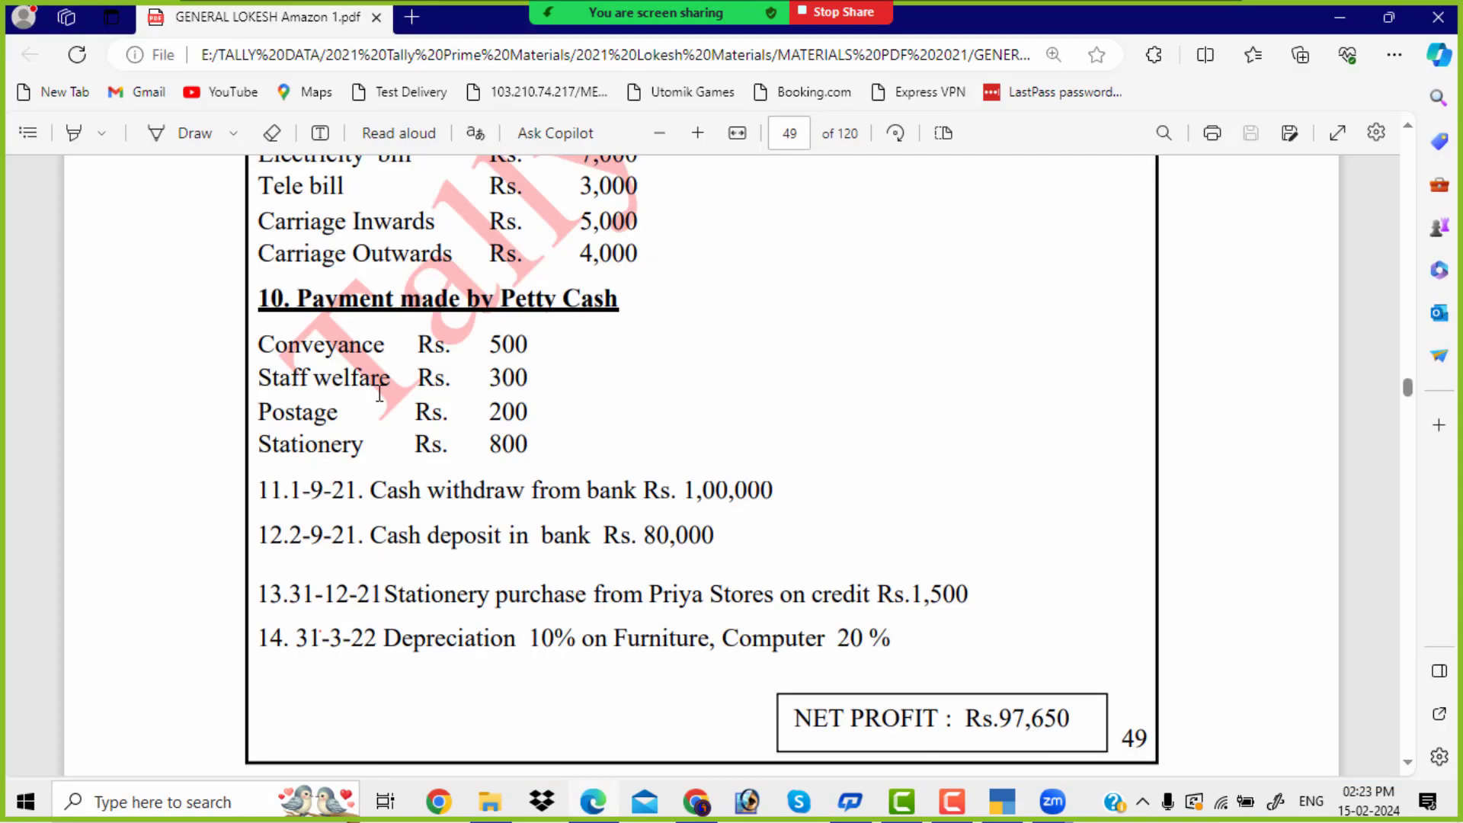
{"action": "key", "text": "alt+Tab"}
{"action": "type", "text": "Postage"}
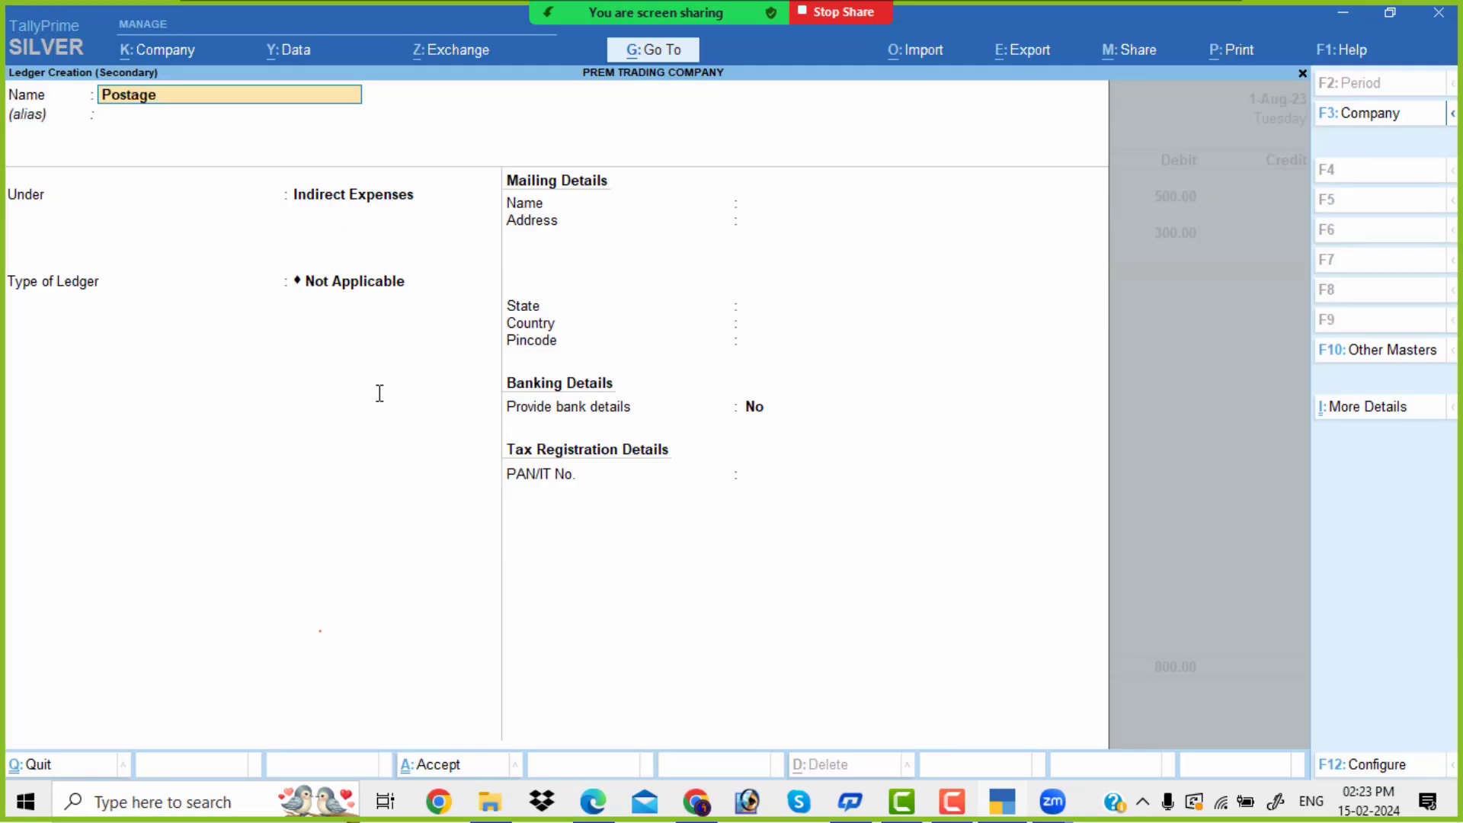
{"action": "key", "text": "Return"}
{"action": "key", "text": "Return"}
{"action": "key", "text": "Return"}
{"action": "key", "text": "Return"}
{"action": "key", "text": "Return"}
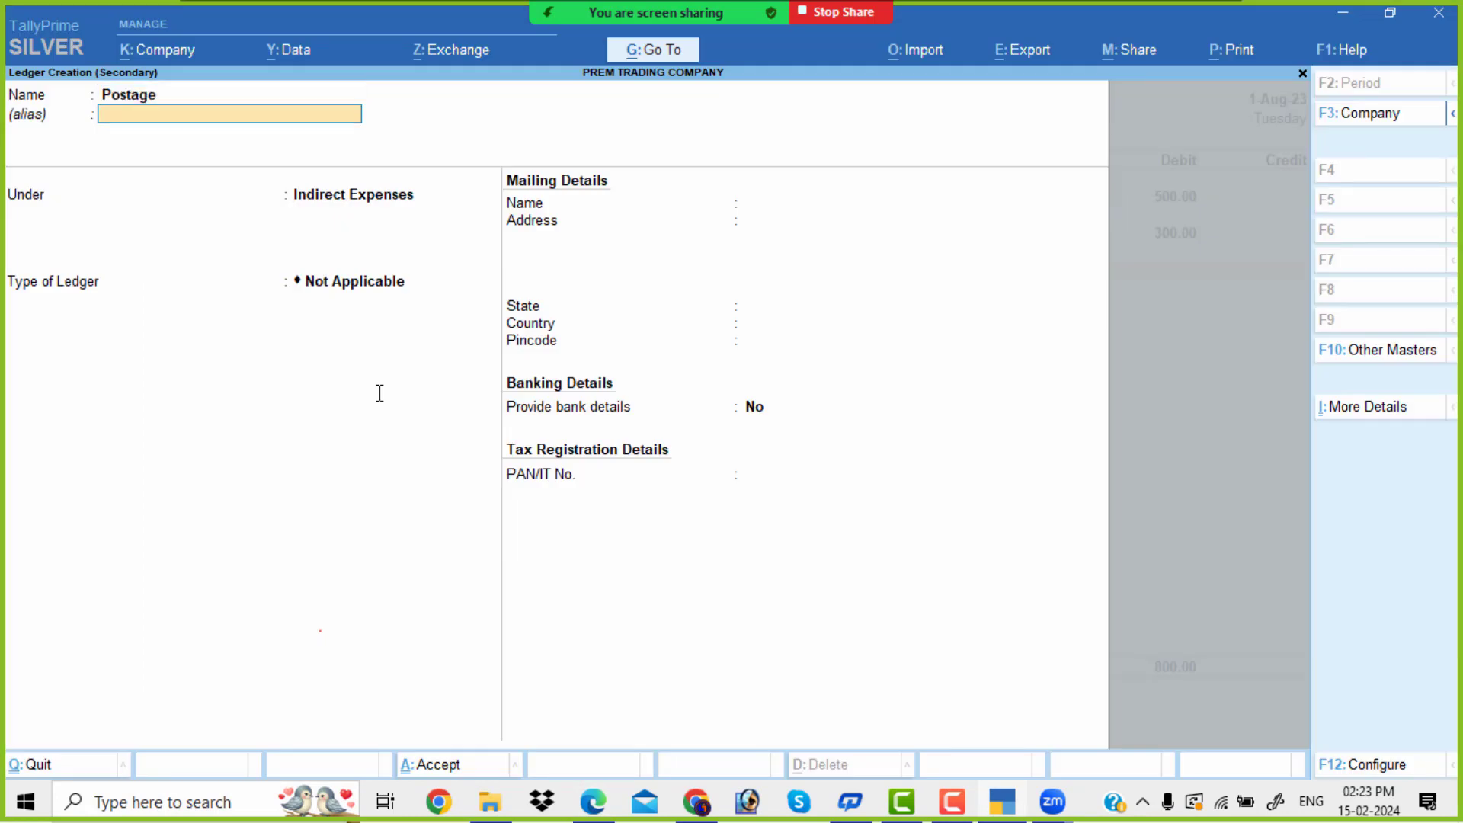
{"action": "key", "text": "Return"}
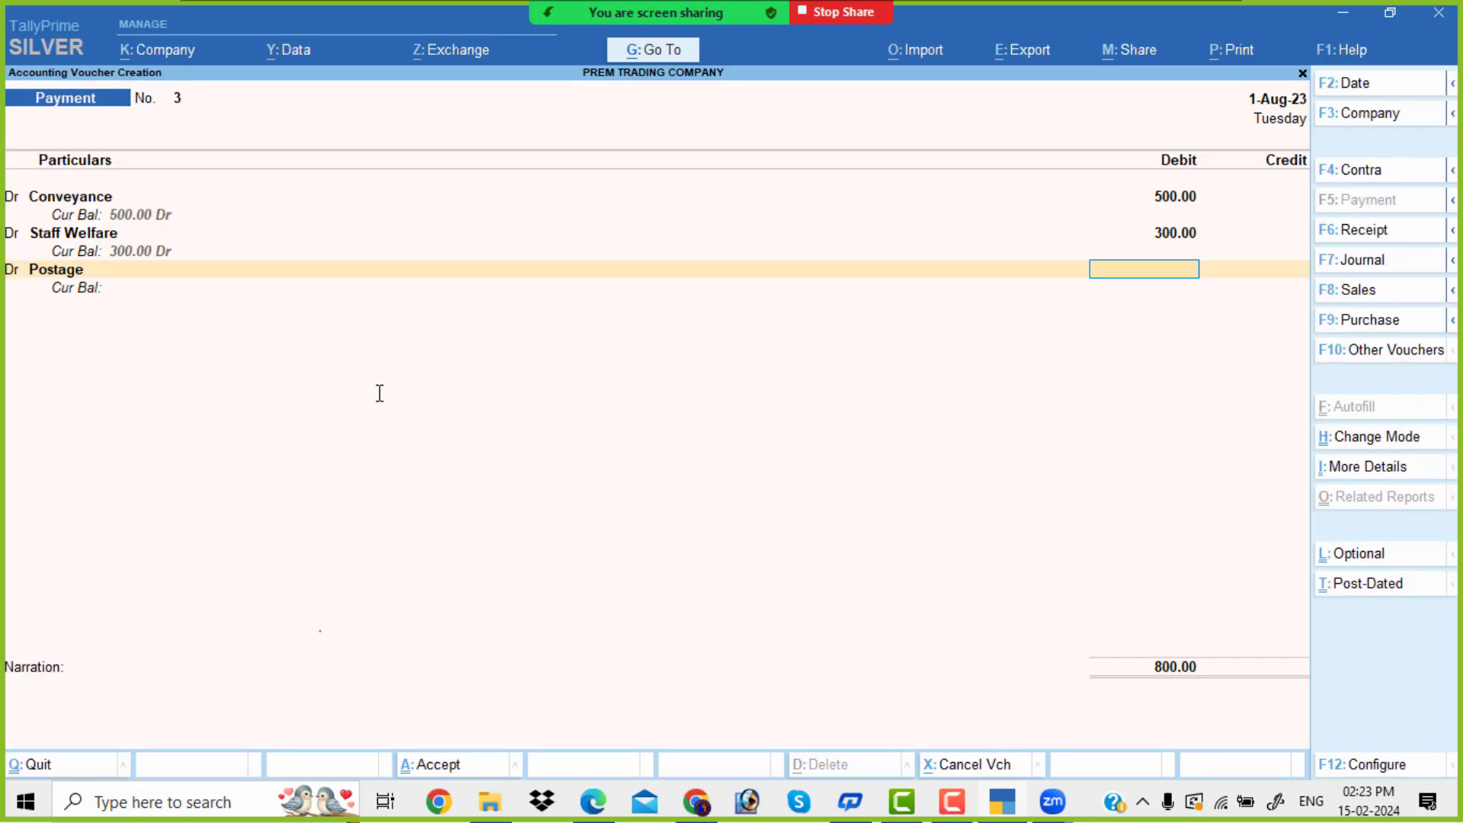
Check the postage amount in the exercise PDF and debit Postage with 200.
{"action": "key", "text": "alt+Tab"}
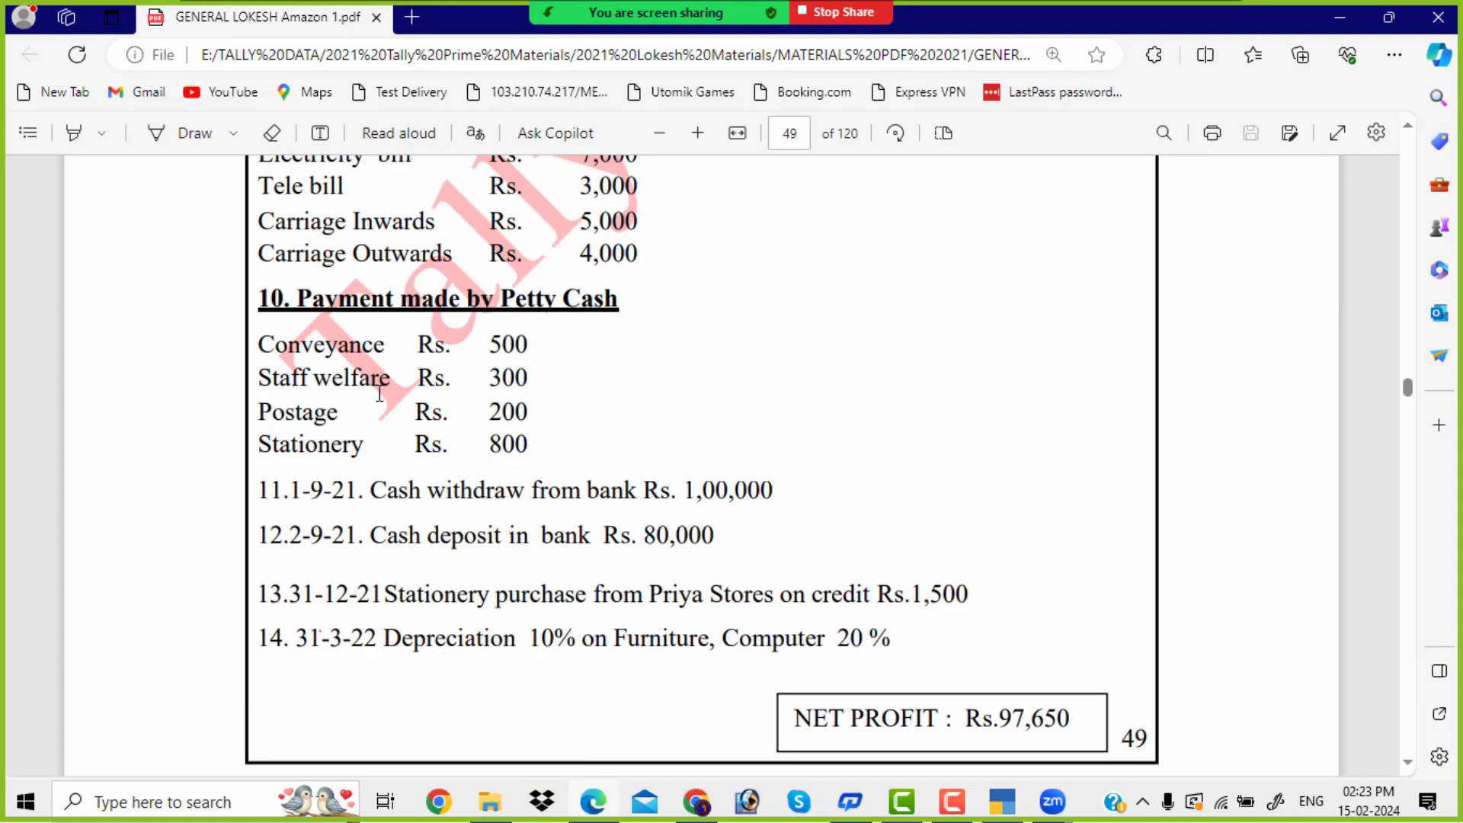
{"action": "key", "text": "alt+Tab"}
{"action": "type", "text": "200"}
{"action": "key", "text": "Return"}
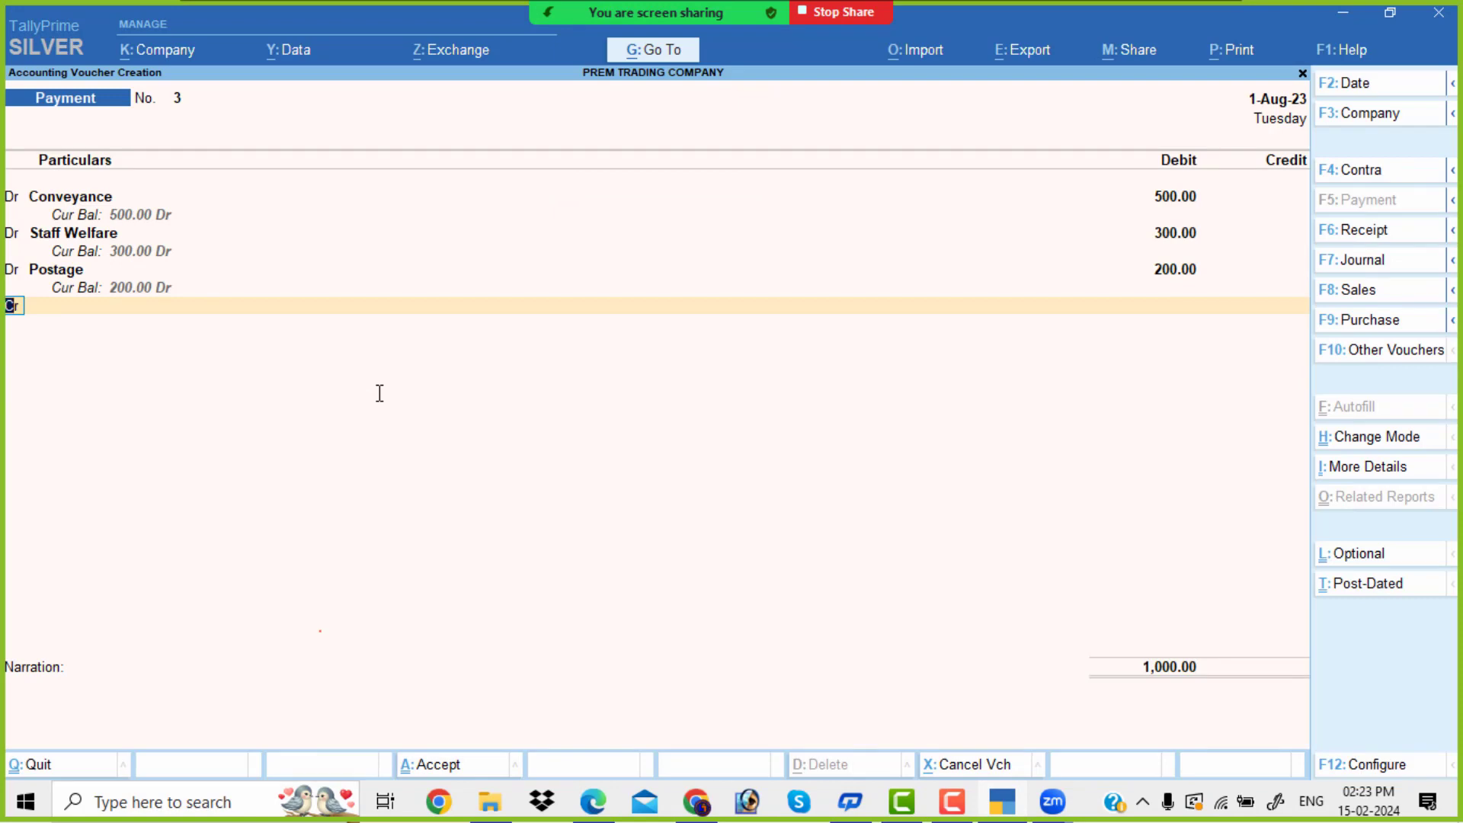
Add a fourth debit line and create a Stationery ledger under Indirect Expenses, checking the name in the exercise PDF.
{"action": "key", "text": "Return"}
{"action": "key", "text": "alt+c"}
{"action": "key", "text": "alt+Tab"}
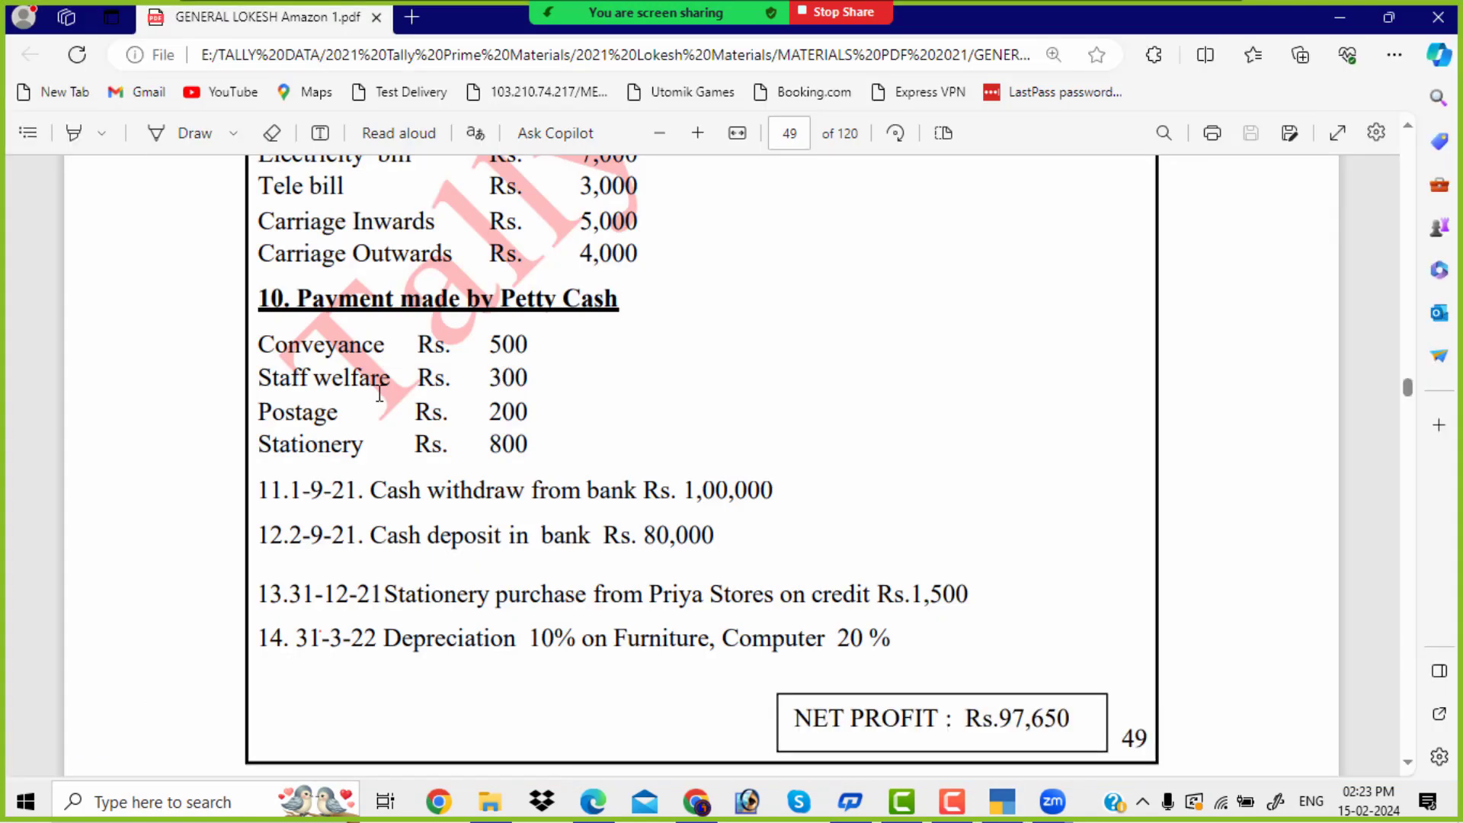
{"action": "key", "text": "alt+Tab"}
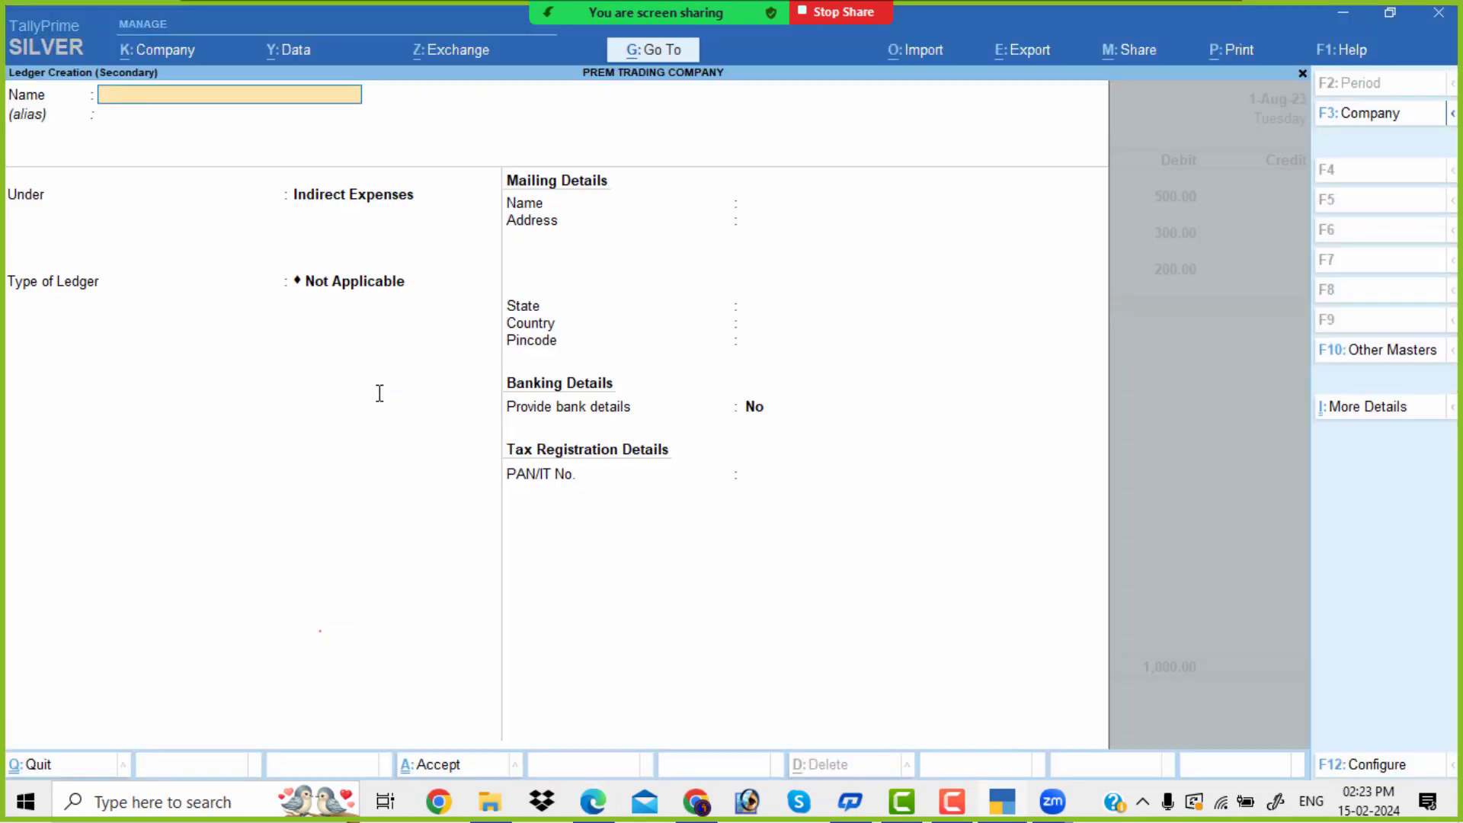
{"action": "type", "text": "Stationery"}
{"action": "key", "text": "Return"}
{"action": "key", "text": "Return"}
{"action": "key", "text": "Return"}
{"action": "key", "text": "Return"}
{"action": "key", "text": "Return"}
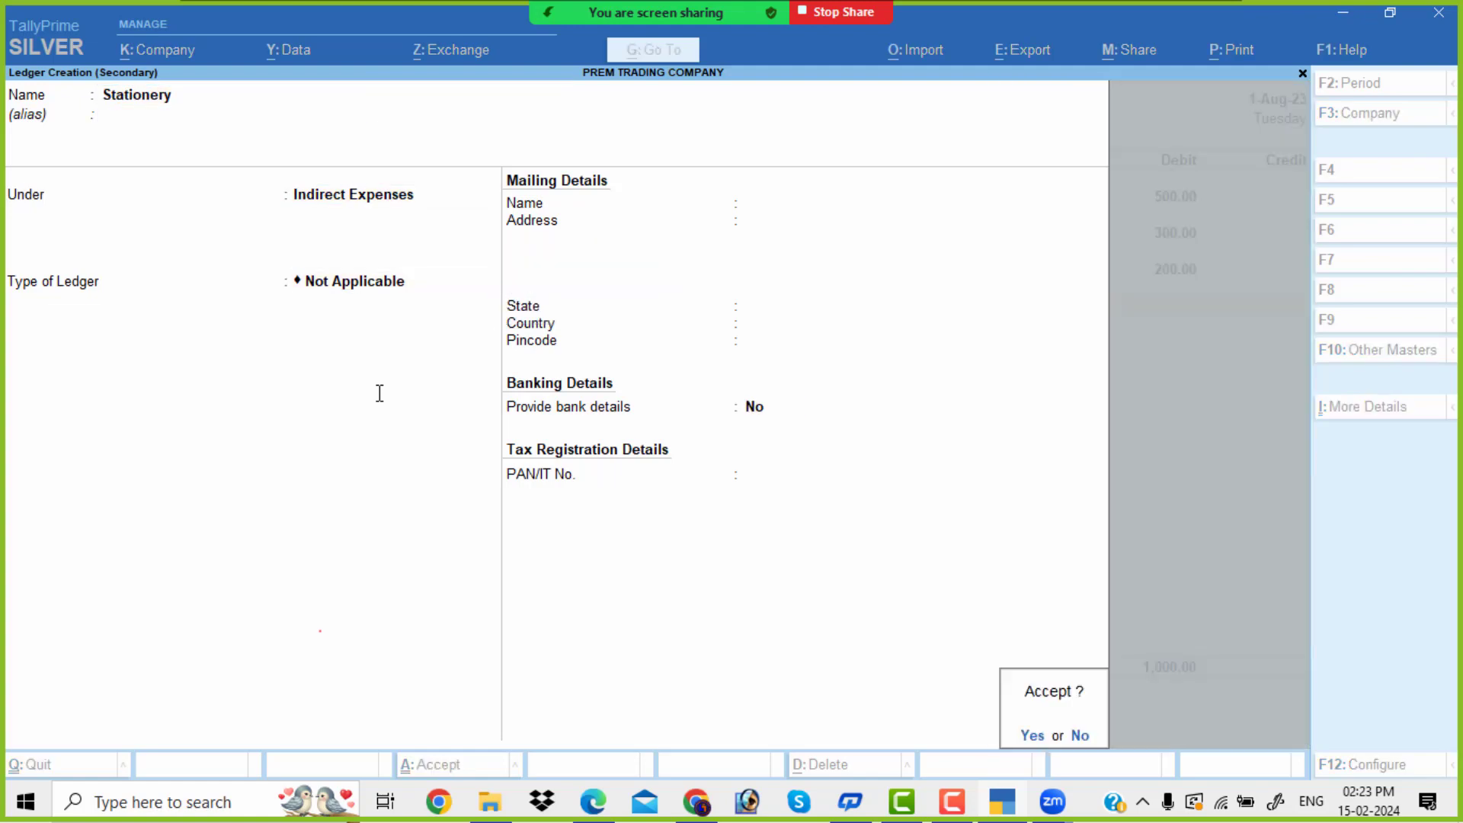
{"action": "key", "text": "Return"}
Check the stationery amount in the exercise PDF and debit Stationery with 800.
{"action": "key", "text": "alt+Tab"}
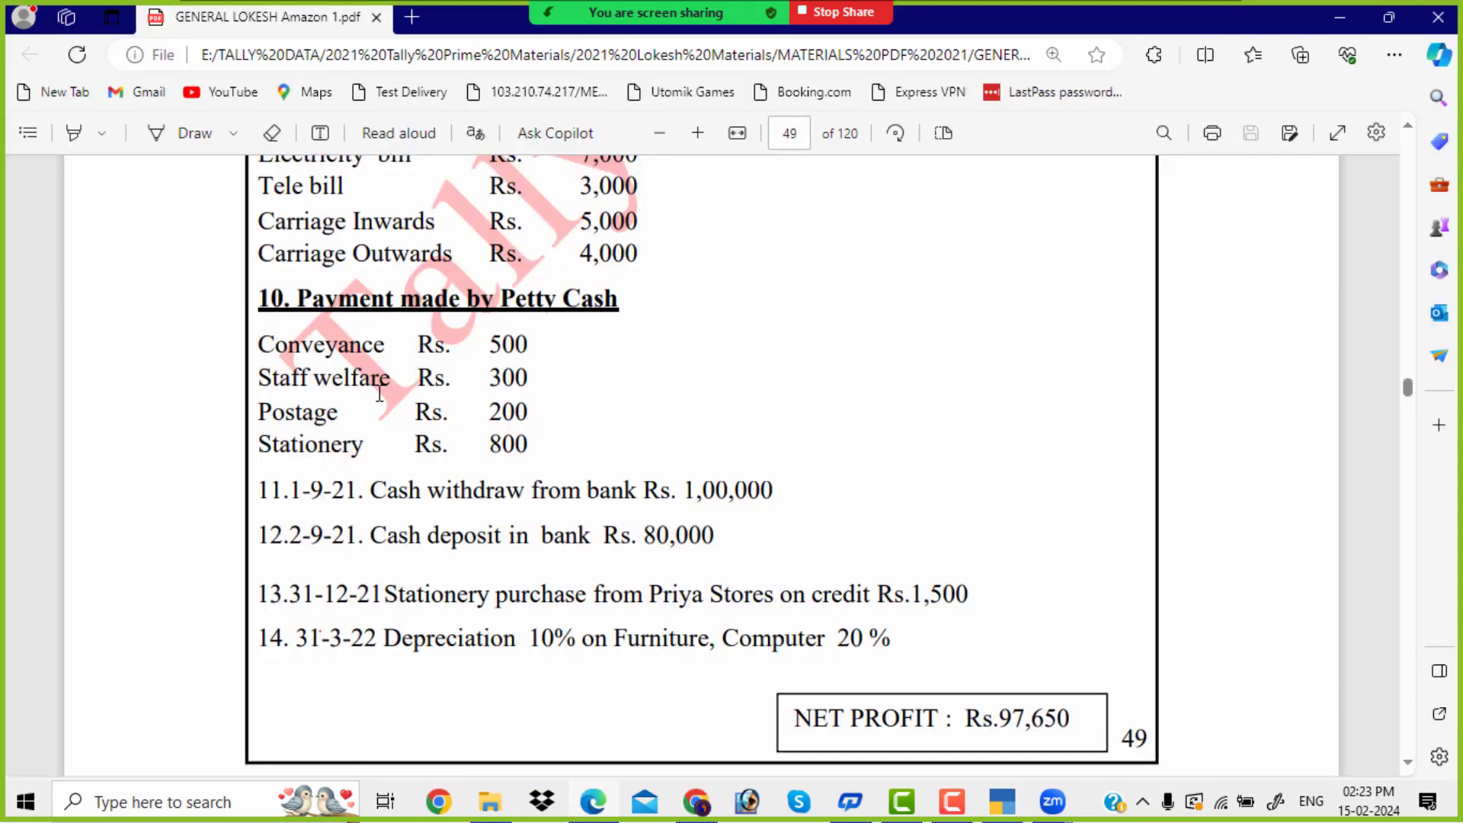
{"action": "key", "text": "alt+Tab"}
{"action": "type", "text": "800"}
{"action": "key", "text": "Return"}
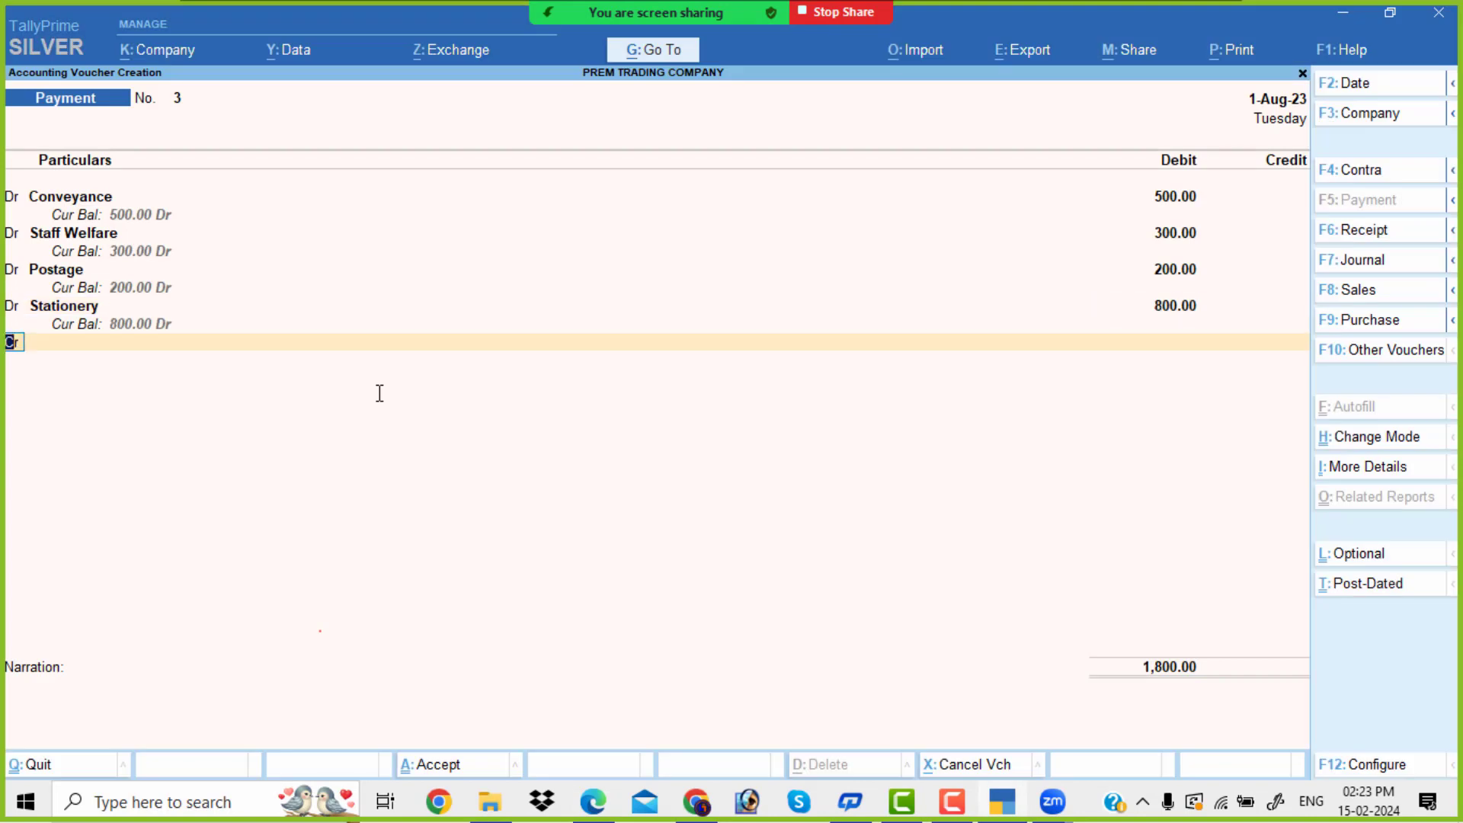
Credit Petty Cash with the full 1,800 and save the Payment voucher without a narration.
{"action": "type", "text": "c"}
{"action": "key", "text": "Return"}
{"action": "type", "text": "Pe"}
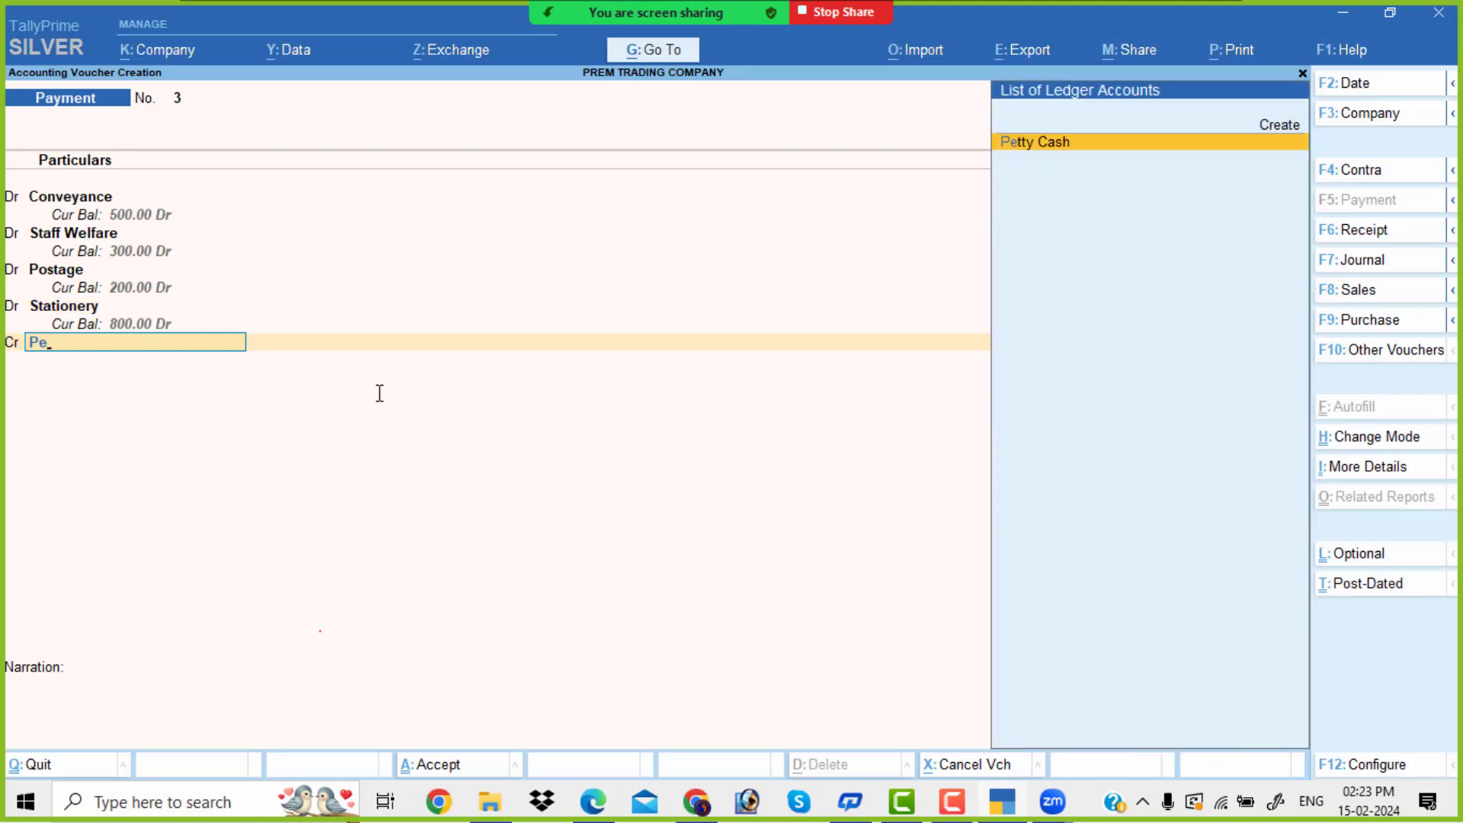
{"action": "key", "text": "Return"}
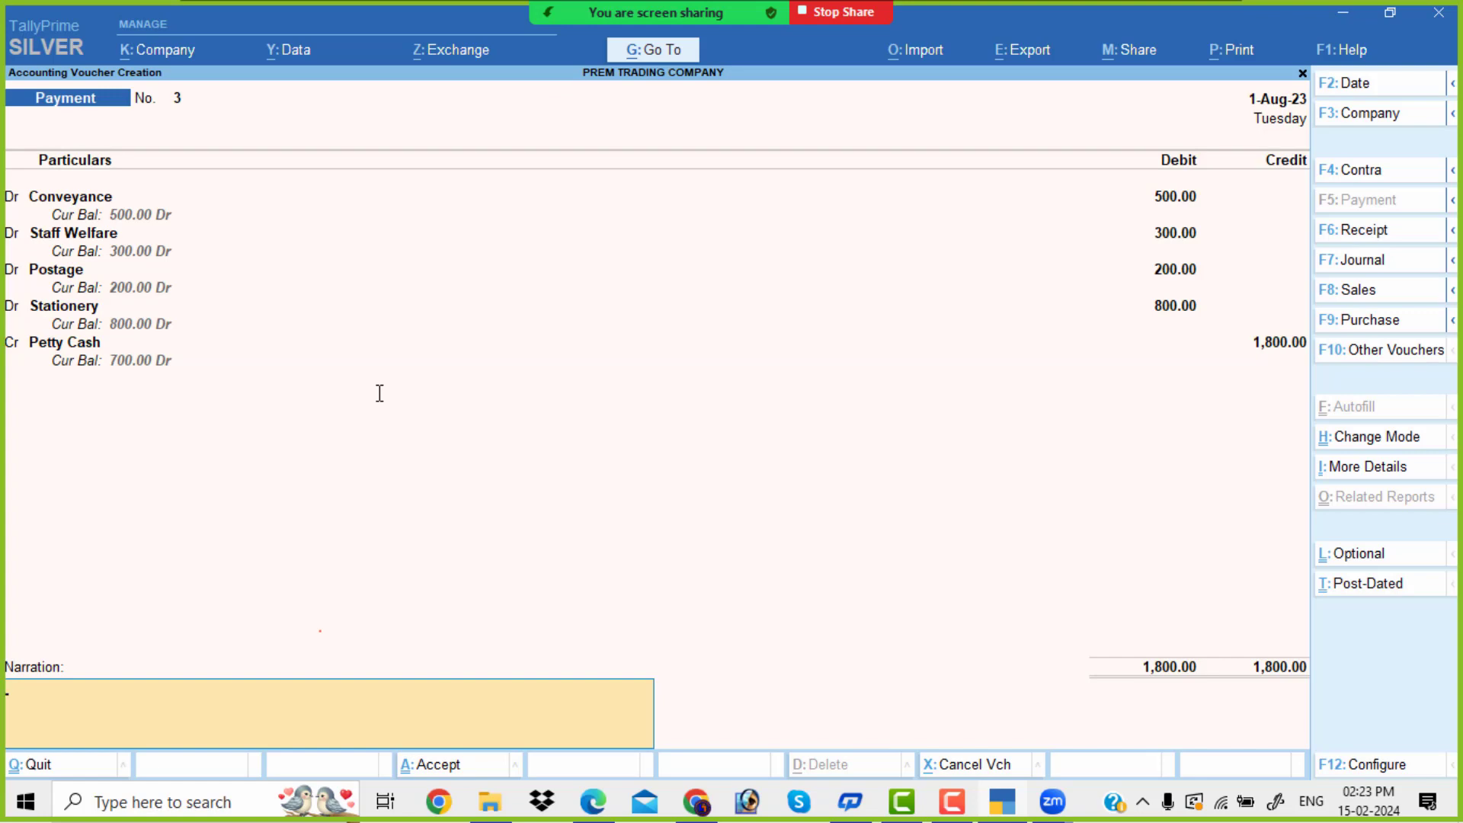
{"action": "key", "text": "Return"}
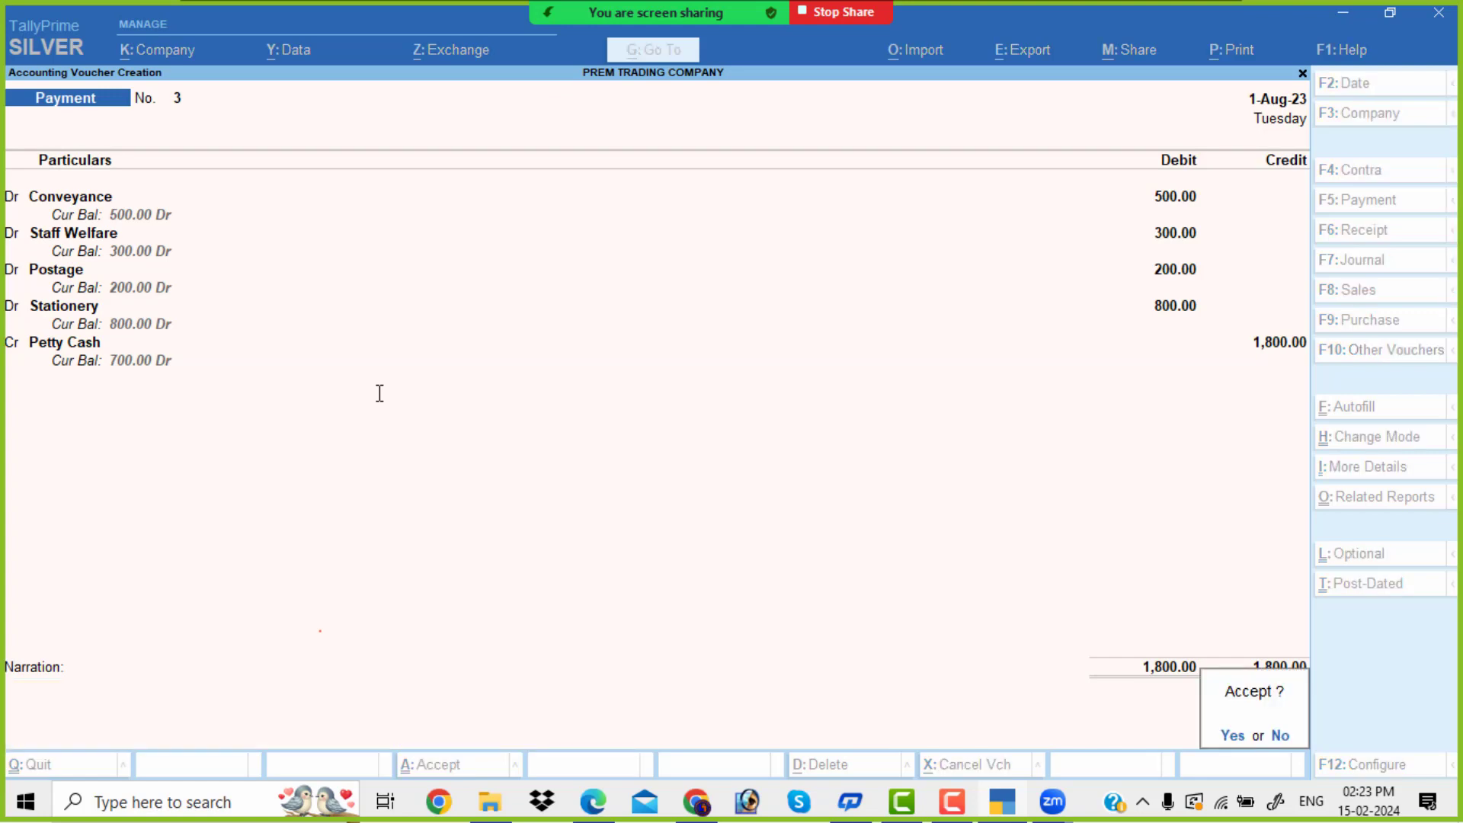
{"action": "key", "text": "Return"}
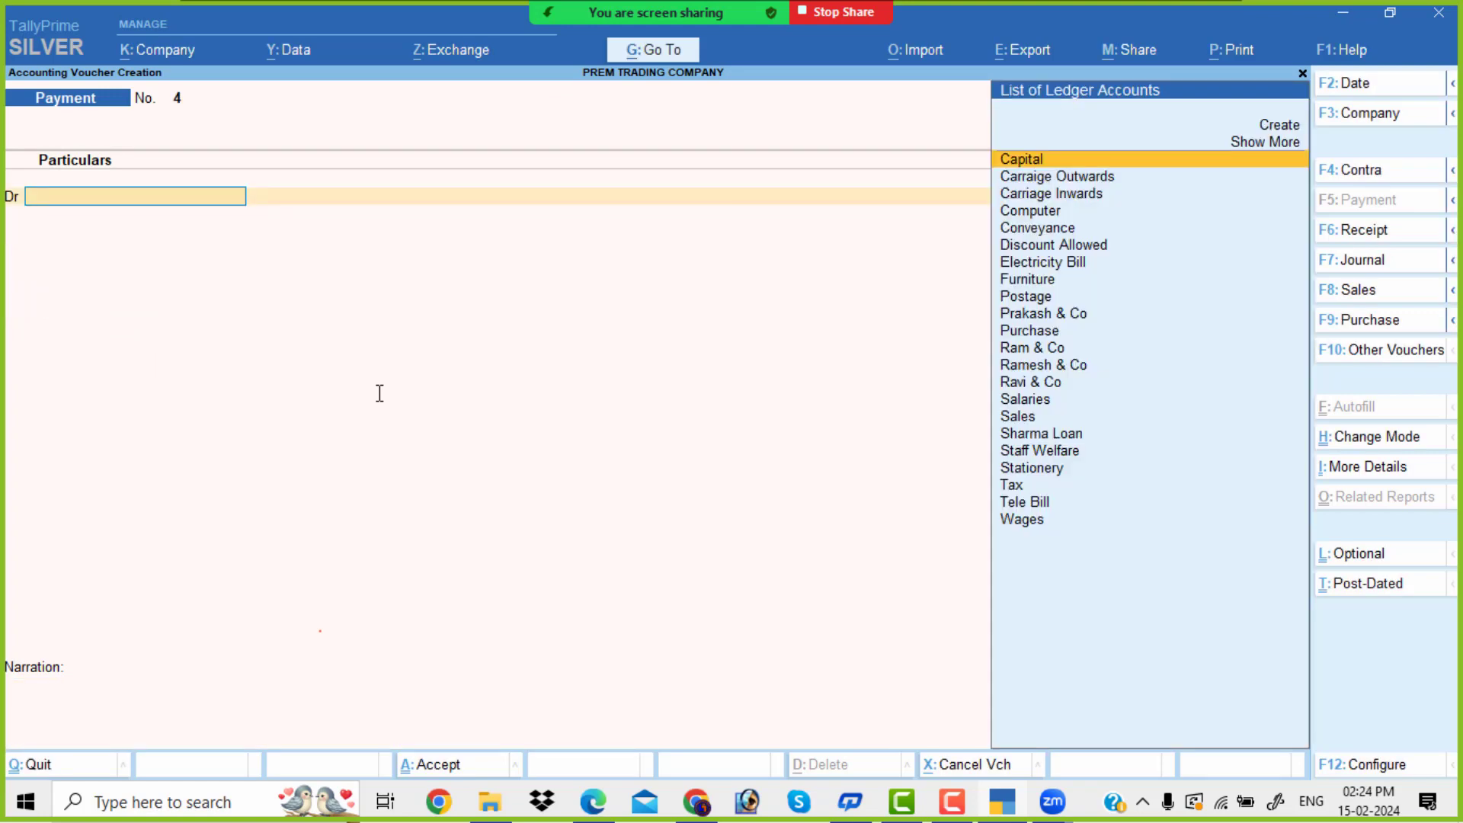
Switch to a Contra voucher, check the bank withdrawal entry in the exercise PDF, and date the voucher 1-Sep-23.
{"action": "left_click", "coordinate": [1378, 174]}
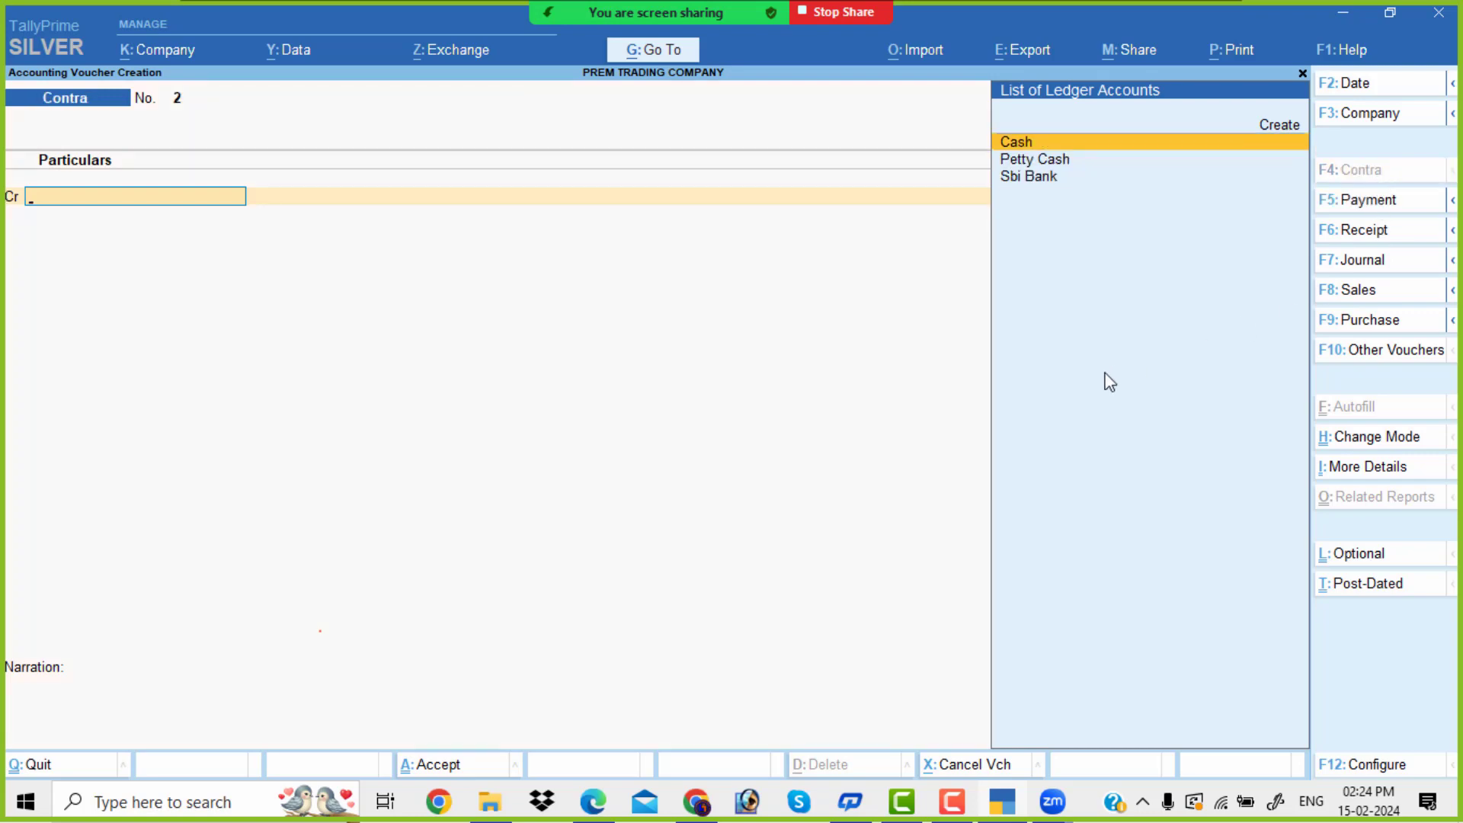
{"action": "key", "text": "alt+Tab"}
{"action": "scroll", "coordinate": [869, 473], "scroll_direction": "down", "scroll_amount": 2}
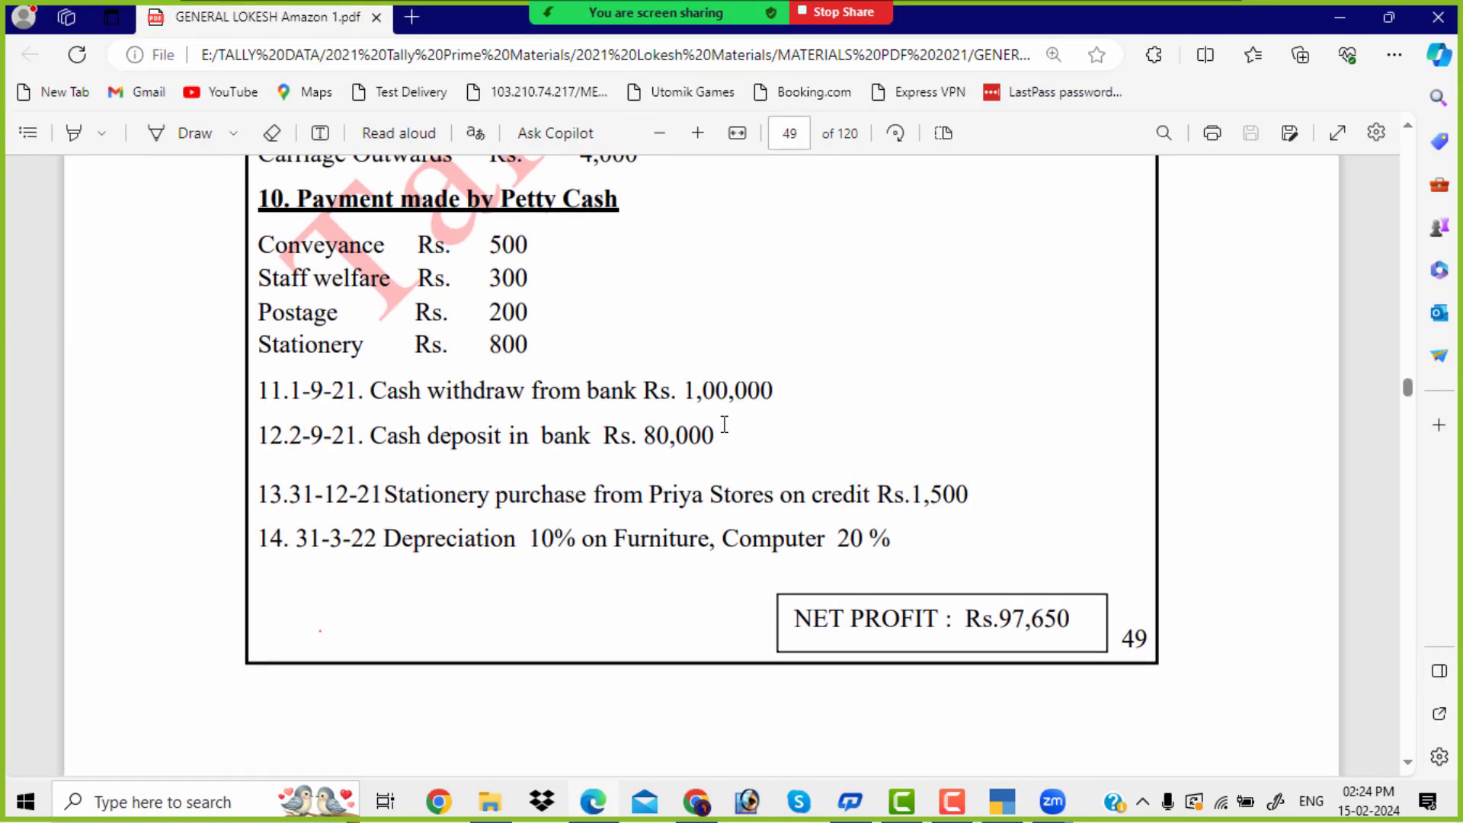
{"action": "key", "text": "alt+Tab"}
{"action": "left_click", "coordinate": [1359, 85]}
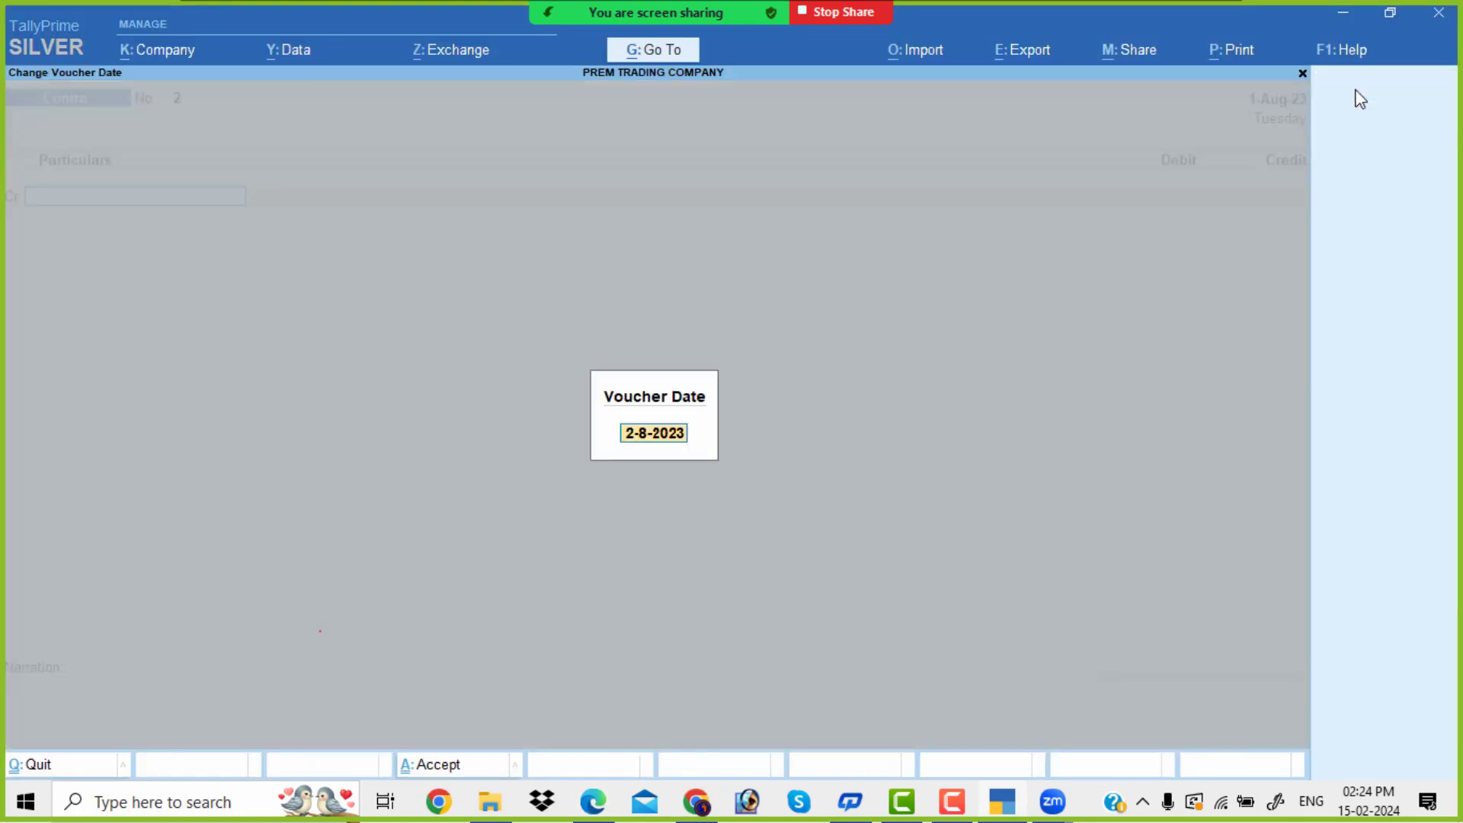
{"action": "type", "text": "1-8"}
{"action": "key", "text": "Return"}
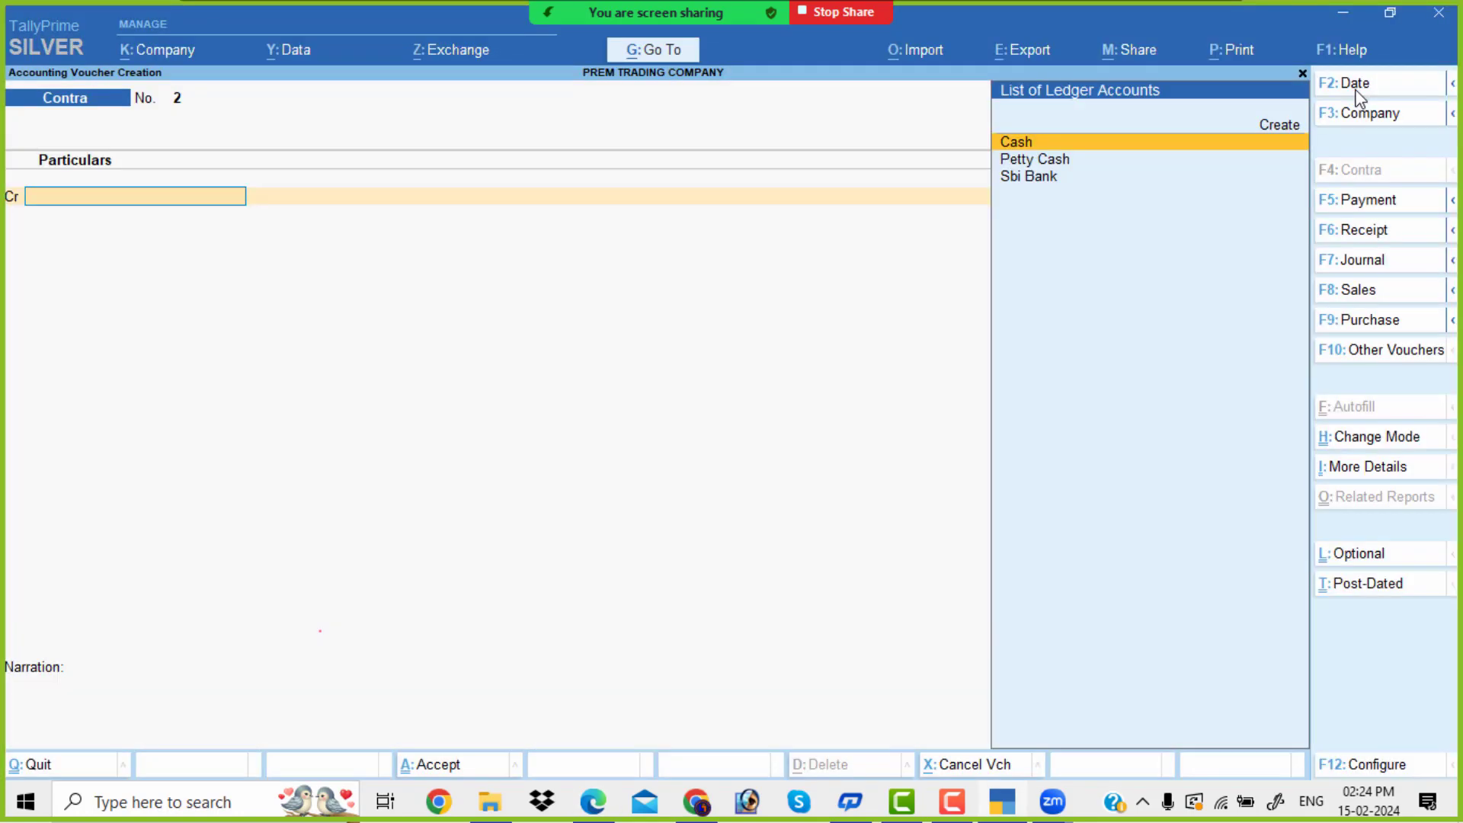
Credit Sbi Bank with 1,00,000 and accept the Cheque bank allocation without an instrument number.
{"action": "key", "text": "Down"}
{"action": "key", "text": "Return"}
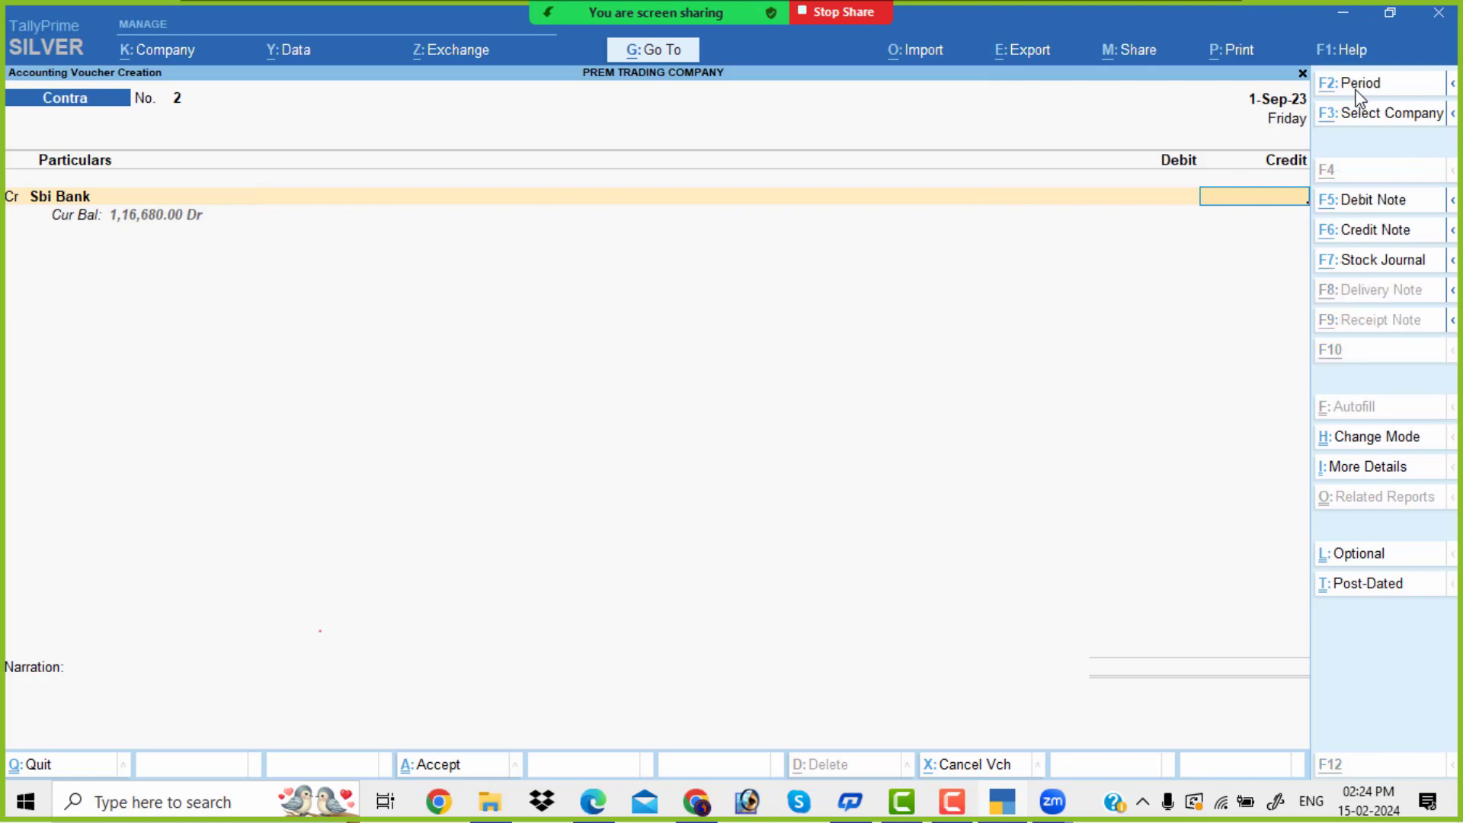
{"action": "key", "text": "alt+Tab"}
{"action": "key", "text": "alt+Tab"}
{"action": "type", "text": "100000"}
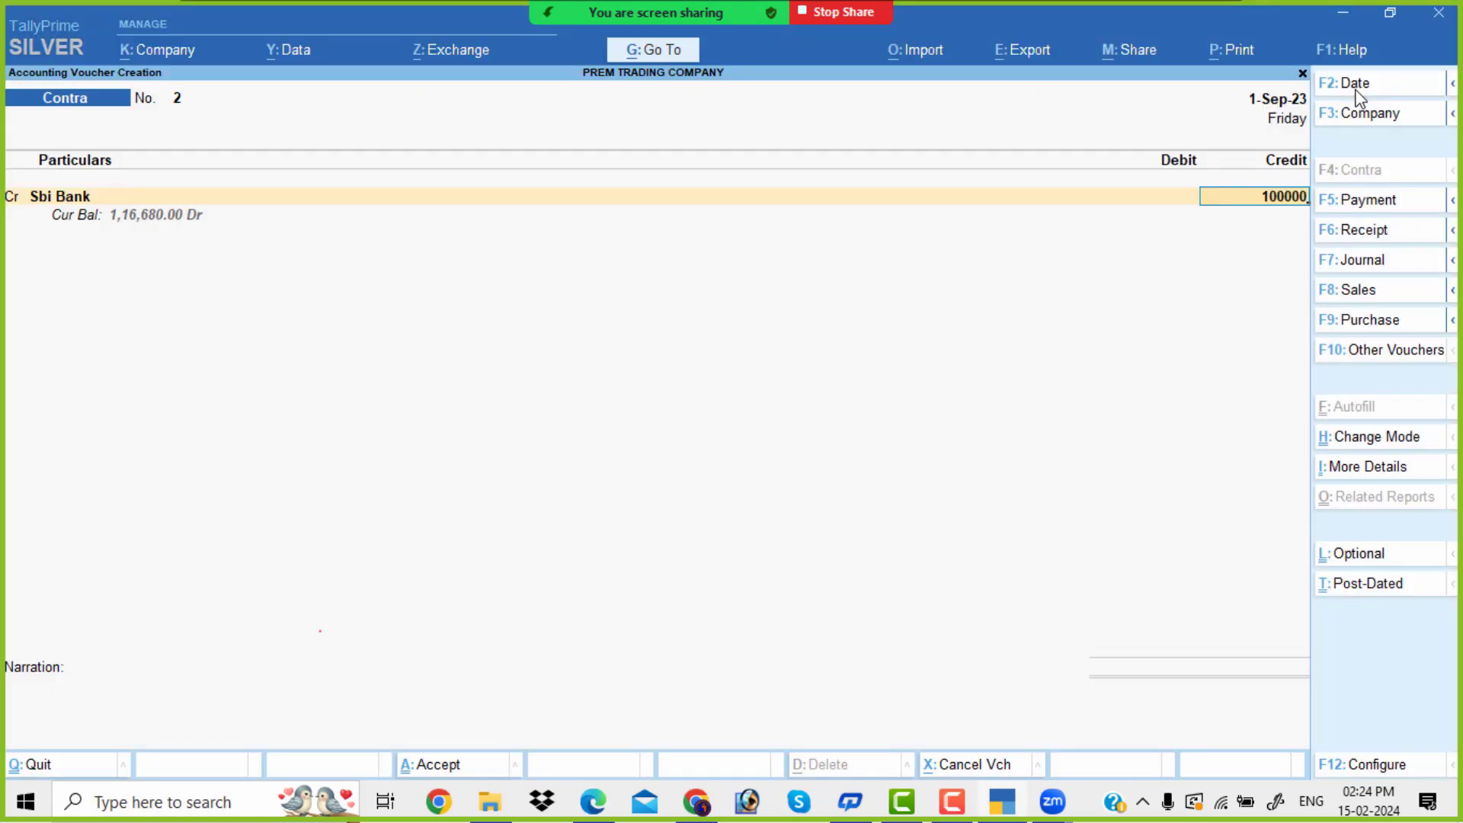
{"action": "key", "text": "Return"}
{"action": "key", "text": "Return"}
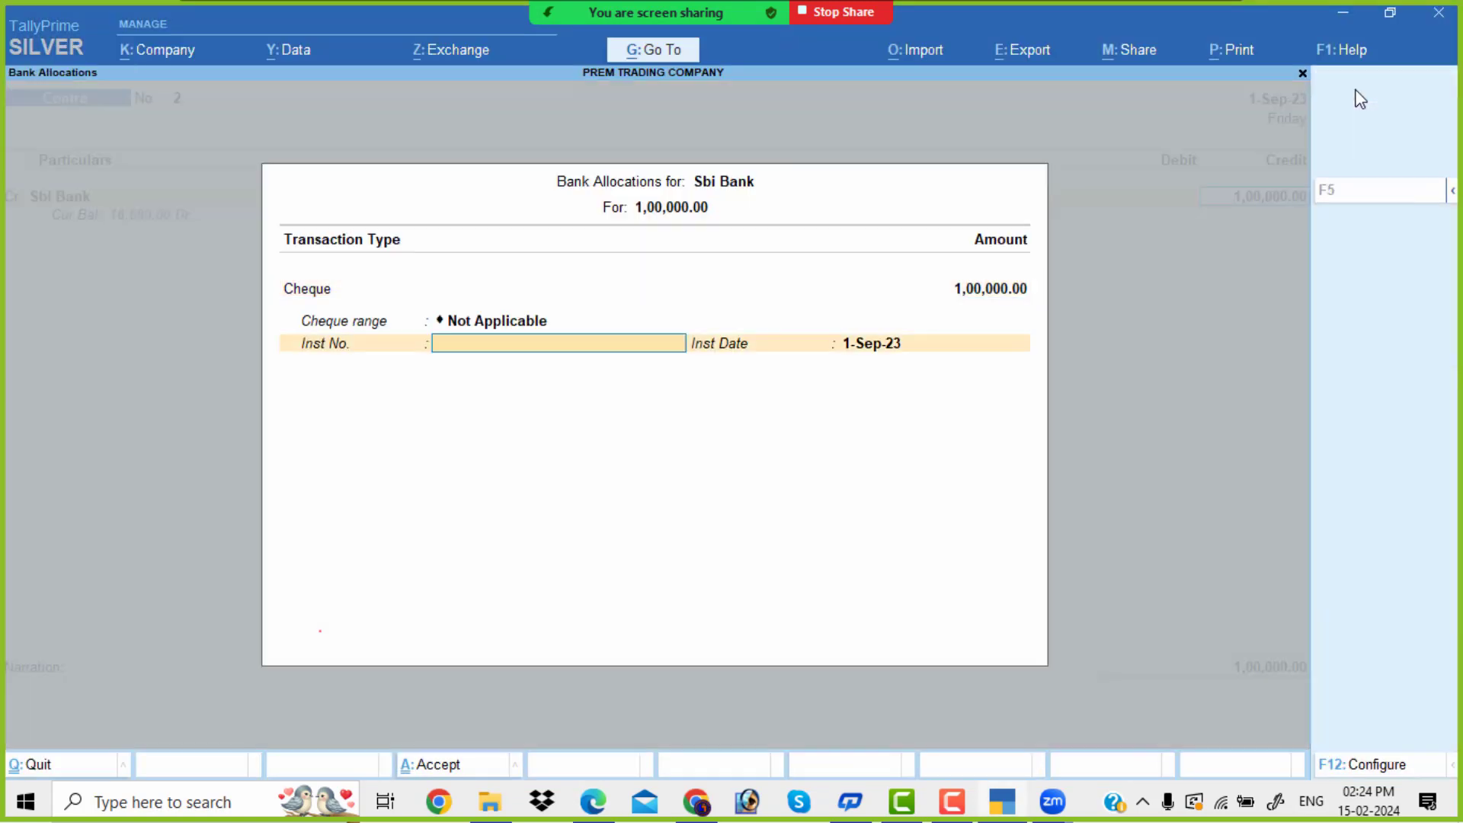
{"action": "key", "text": "Return"}
{"action": "key", "text": "Return"}
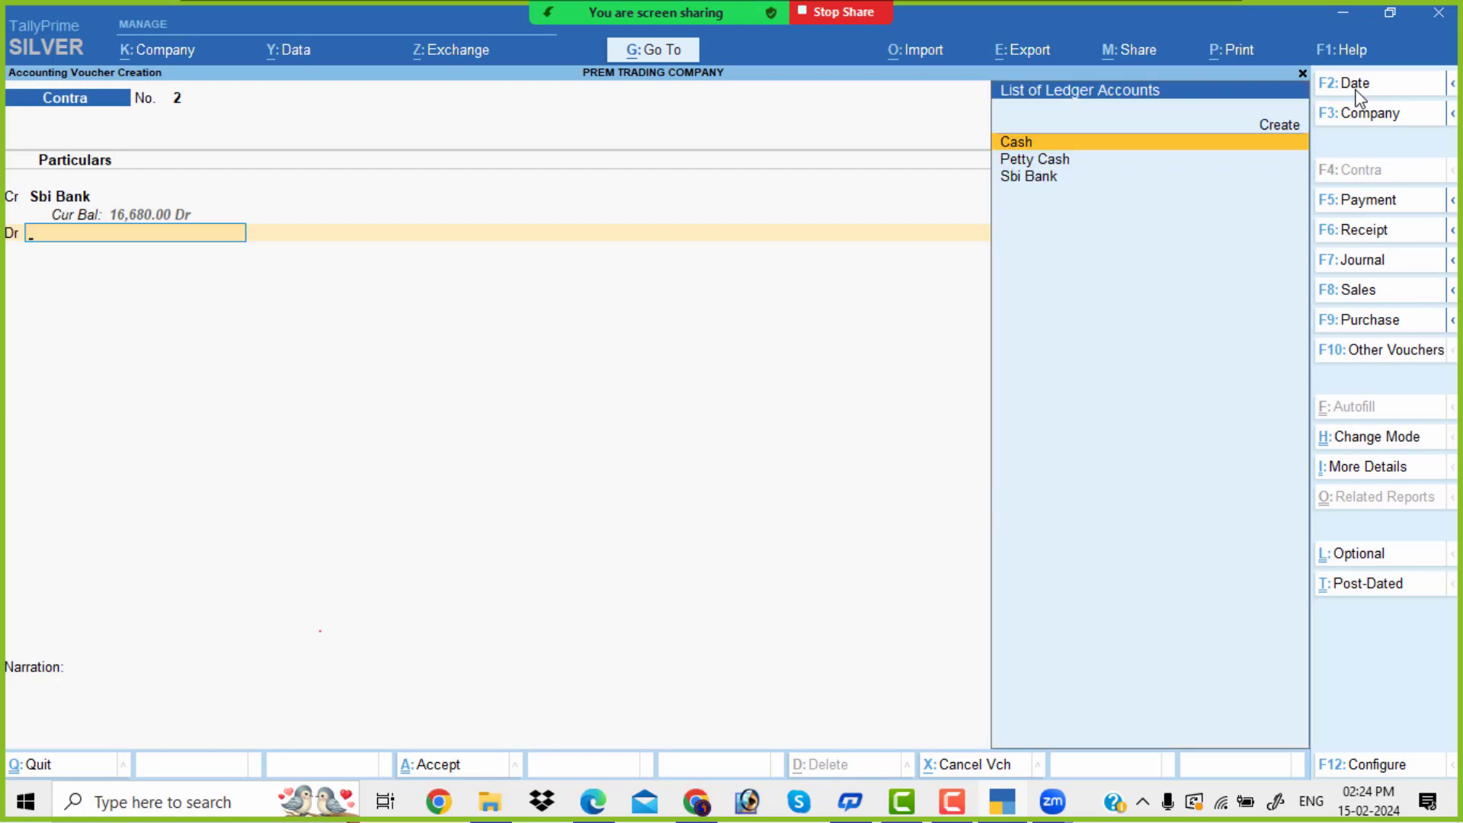
Debit Cash with 1,00,000 and save the bank withdrawal Contra voucher without a narration.
{"action": "key", "text": "Down"}
{"action": "key", "text": "Up"}
{"action": "key", "text": "Return"}
{"action": "key", "text": "Return"}
{"action": "key", "text": "Return"}
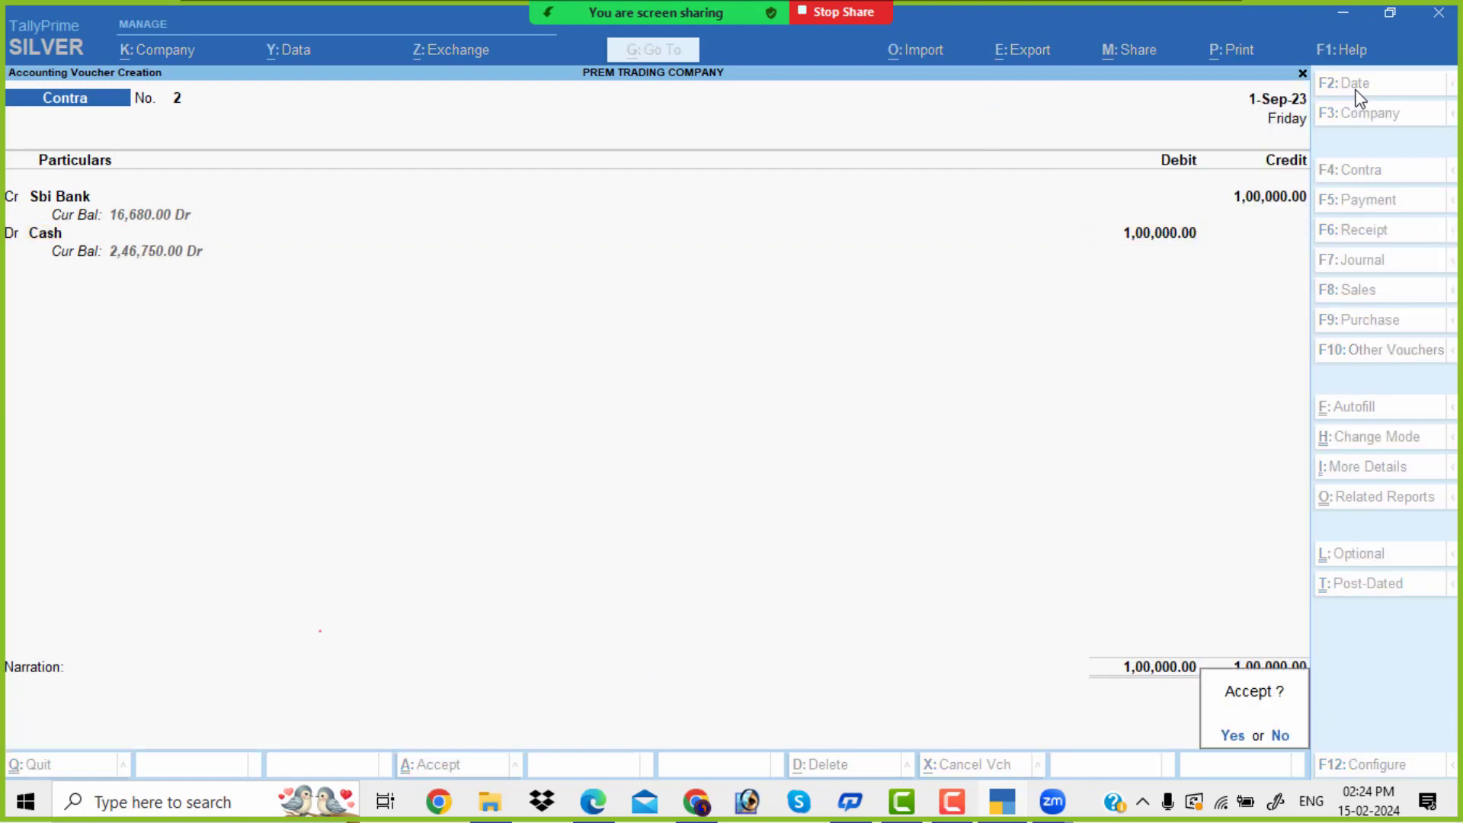
{"action": "key", "text": "Return"}
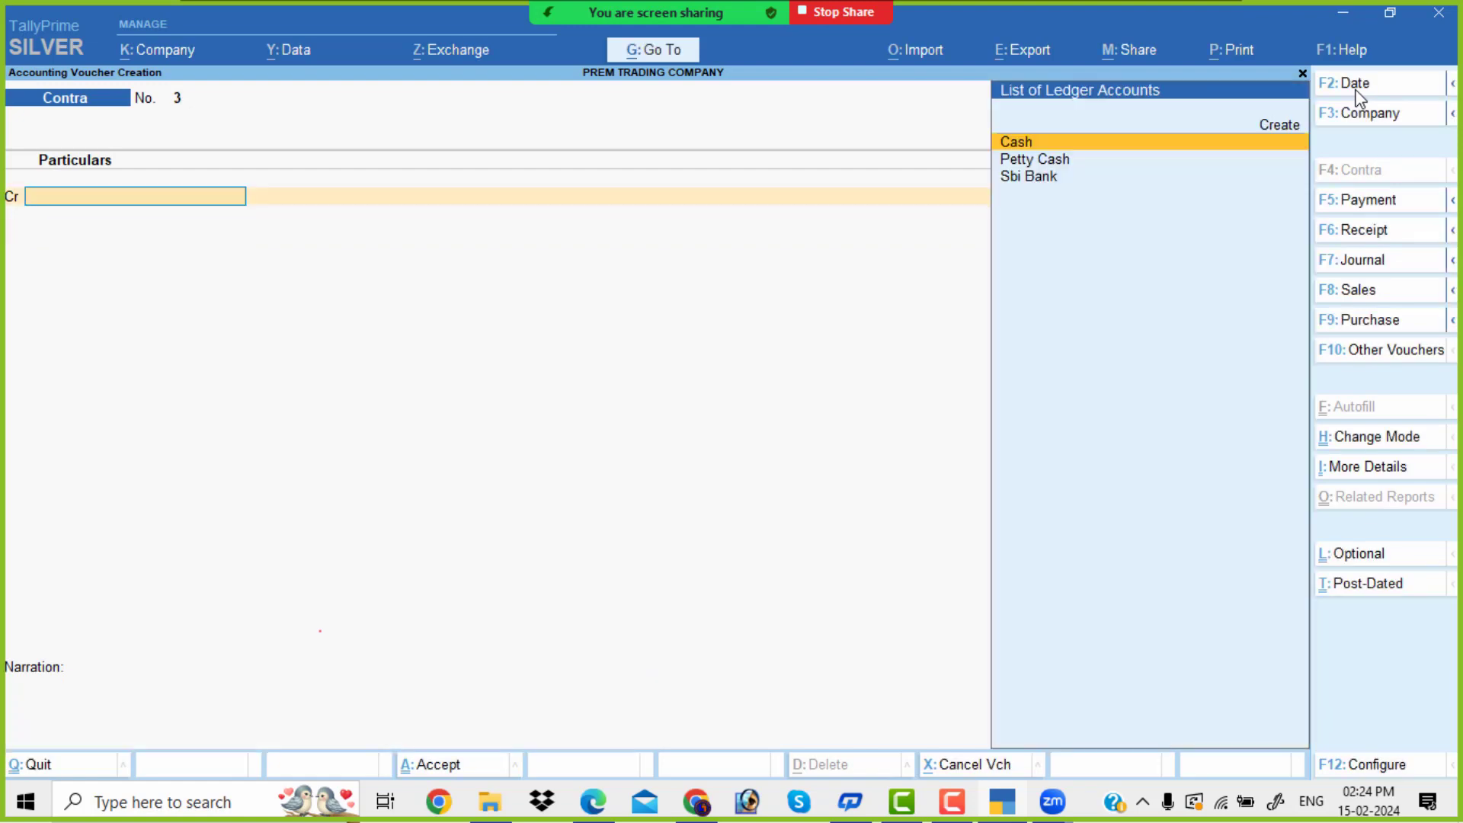
Check the bank deposit entry in the exercise PDF and date the new Contra voucher 2-Sep-23.
{"action": "key", "text": "alt+Tab"}
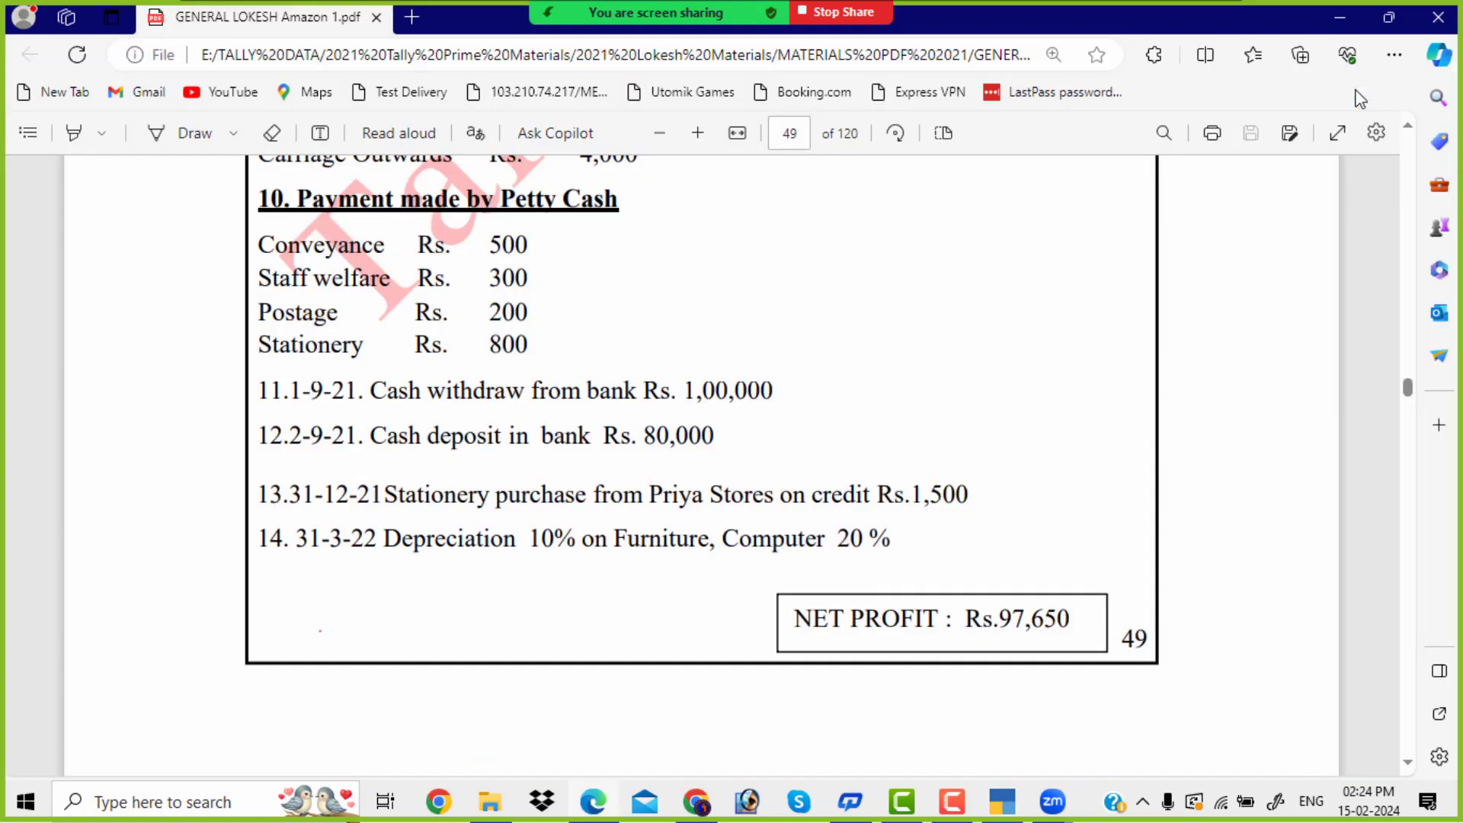
{"action": "key", "text": "alt+Tab"}
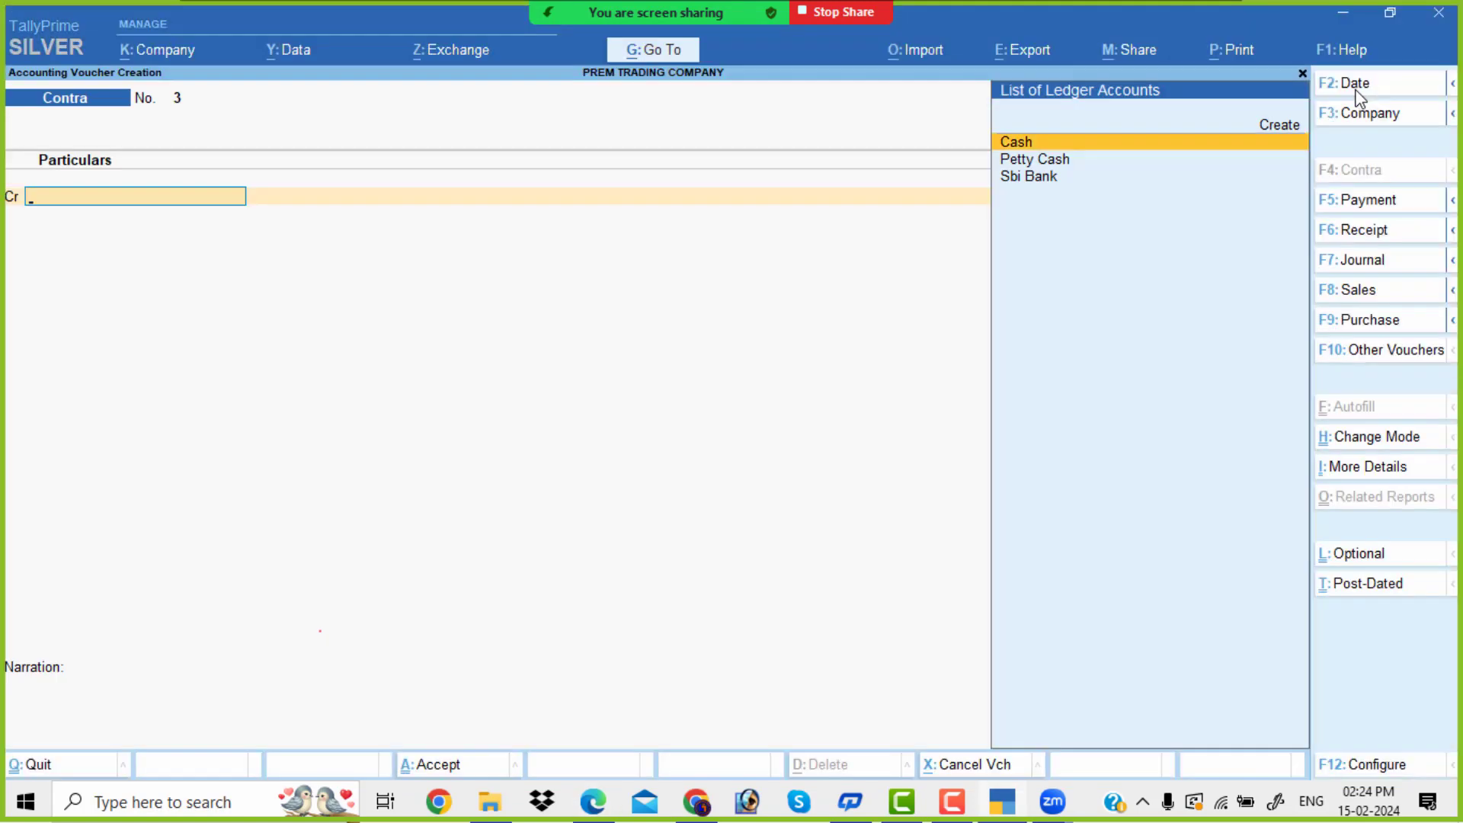
{"action": "key", "text": "F2"}
{"action": "type", "text": "2-9"}
{"action": "key", "text": "Return"}
Credit Cash with 80,000 in the bank deposit Contra voucher.
{"action": "key", "text": "Return"}
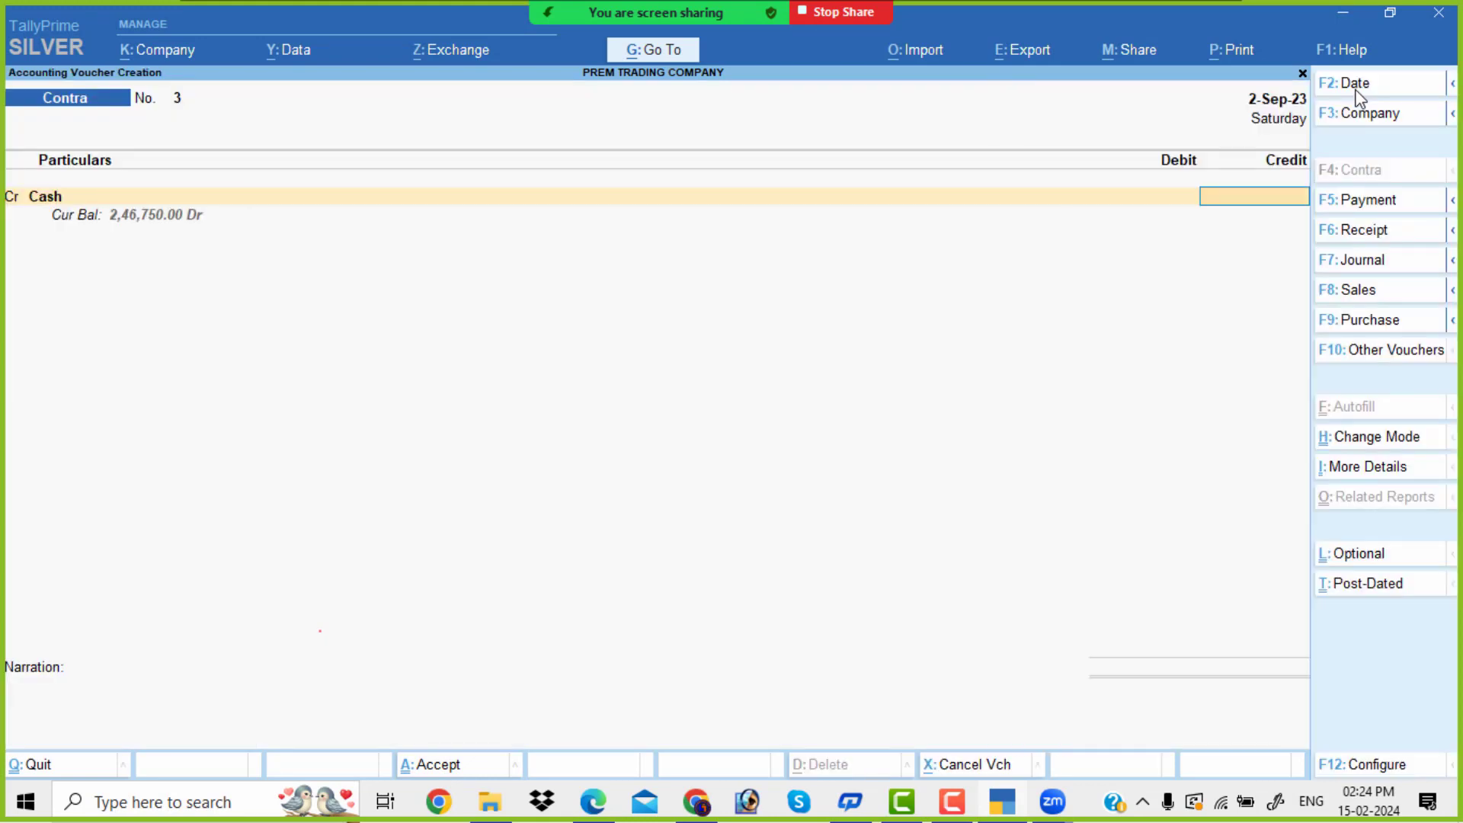
{"action": "type", "text": "80000"}
{"action": "key", "text": "Return"}
{"action": "key", "text": "Return"}
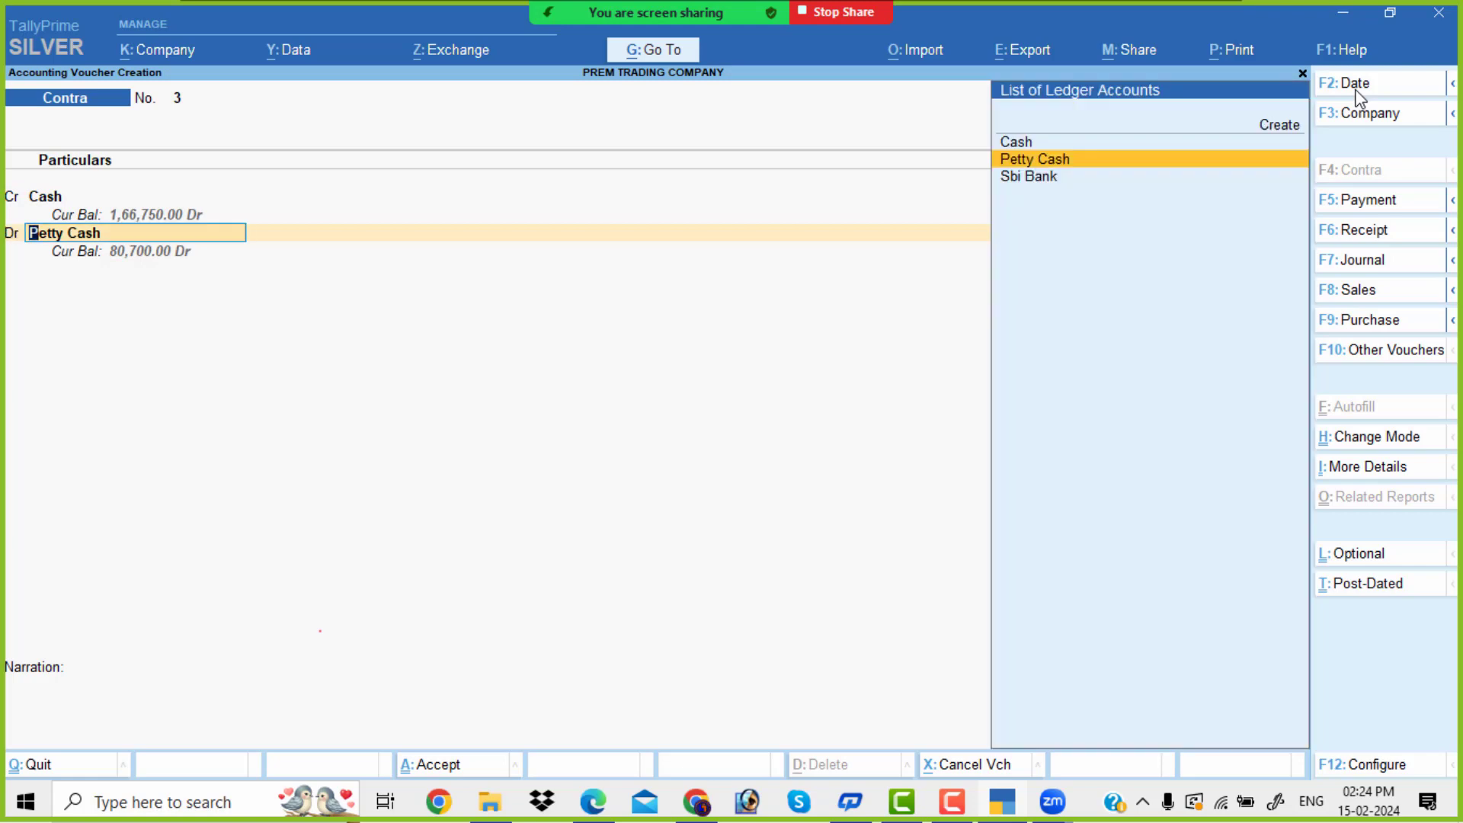
Debit Sbi Bank with 80,000, leave the cash denominations blank, and save the Contra voucher without a narration.
{"action": "key", "text": "Down"}
{"action": "key", "text": "Return"}
{"action": "key", "text": "Return"}
{"action": "key", "text": "Return"}
{"action": "key", "text": "Return"}
{"action": "key", "text": "Return"}
{"action": "key", "text": "Return"}
{"action": "key", "text": "Return"}
{"action": "key", "text": "Return"}
{"action": "key", "text": "Return"}
{"action": "key", "text": "Return"}
{"action": "key", "text": "Return"}
{"action": "key", "text": "Return"}
{"action": "key", "text": "Return"}
{"action": "key", "text": "Return"}
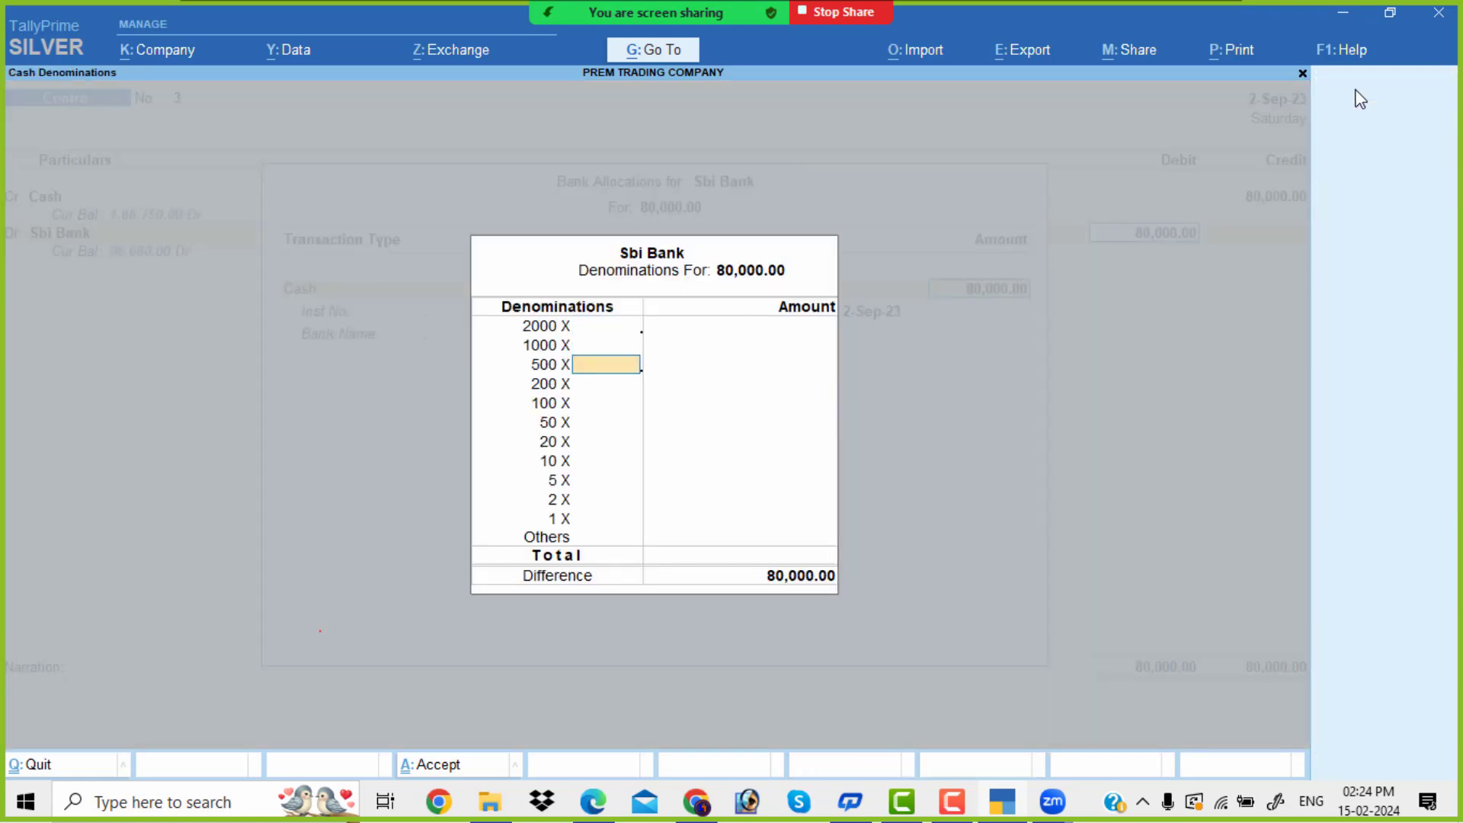
{"action": "key", "text": "Return"}
{"action": "key", "text": "Return"}
{"action": "key", "text": "Return"}
{"action": "key", "text": "Return"}
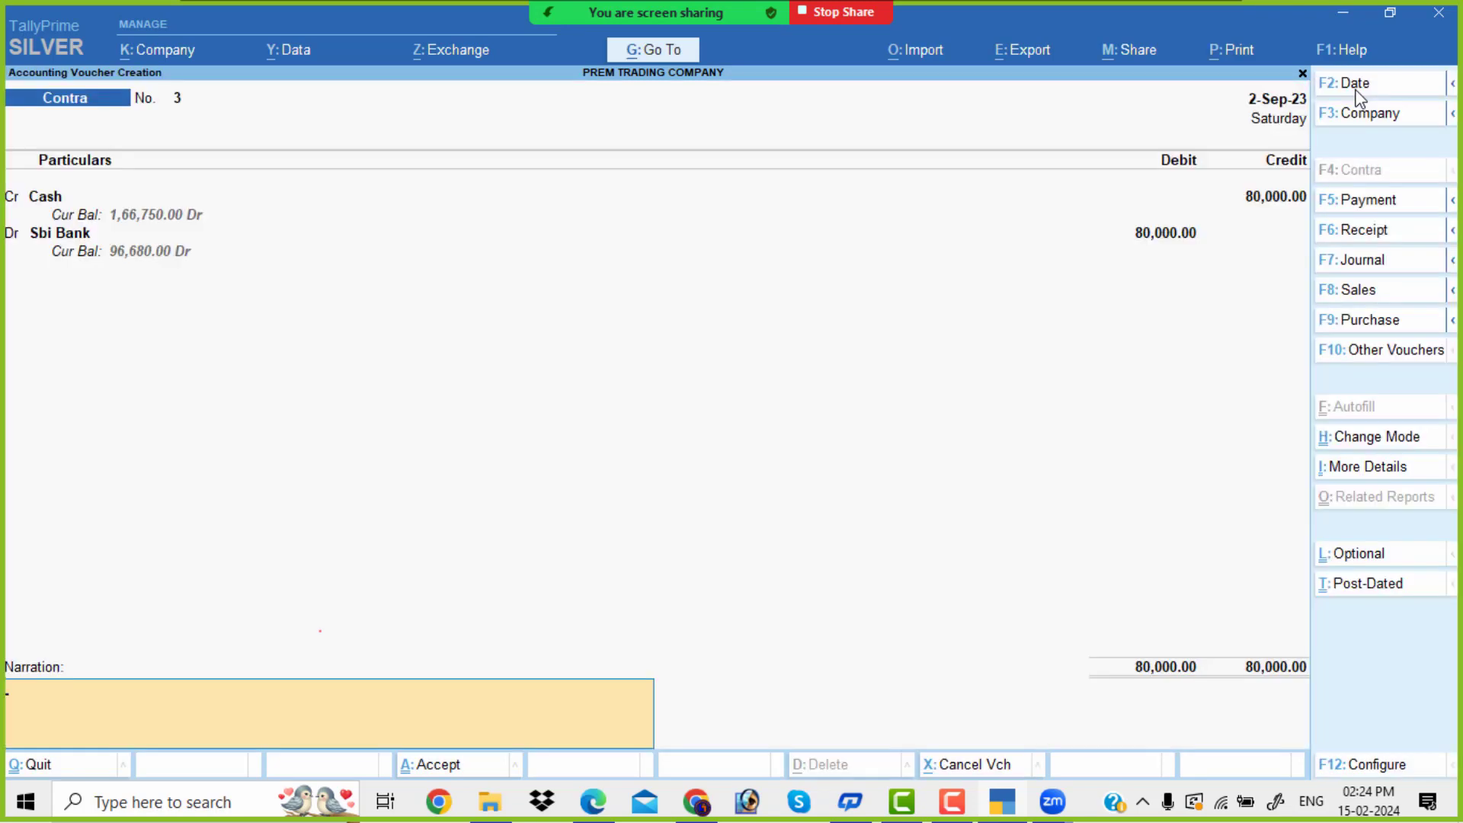
{"action": "key", "text": "Return"}
Dismiss the meeting notice over the exercise PDF to check the credit stationery purchase, and switch to a Journal voucher.
{"action": "key", "text": "alt+Tab"}
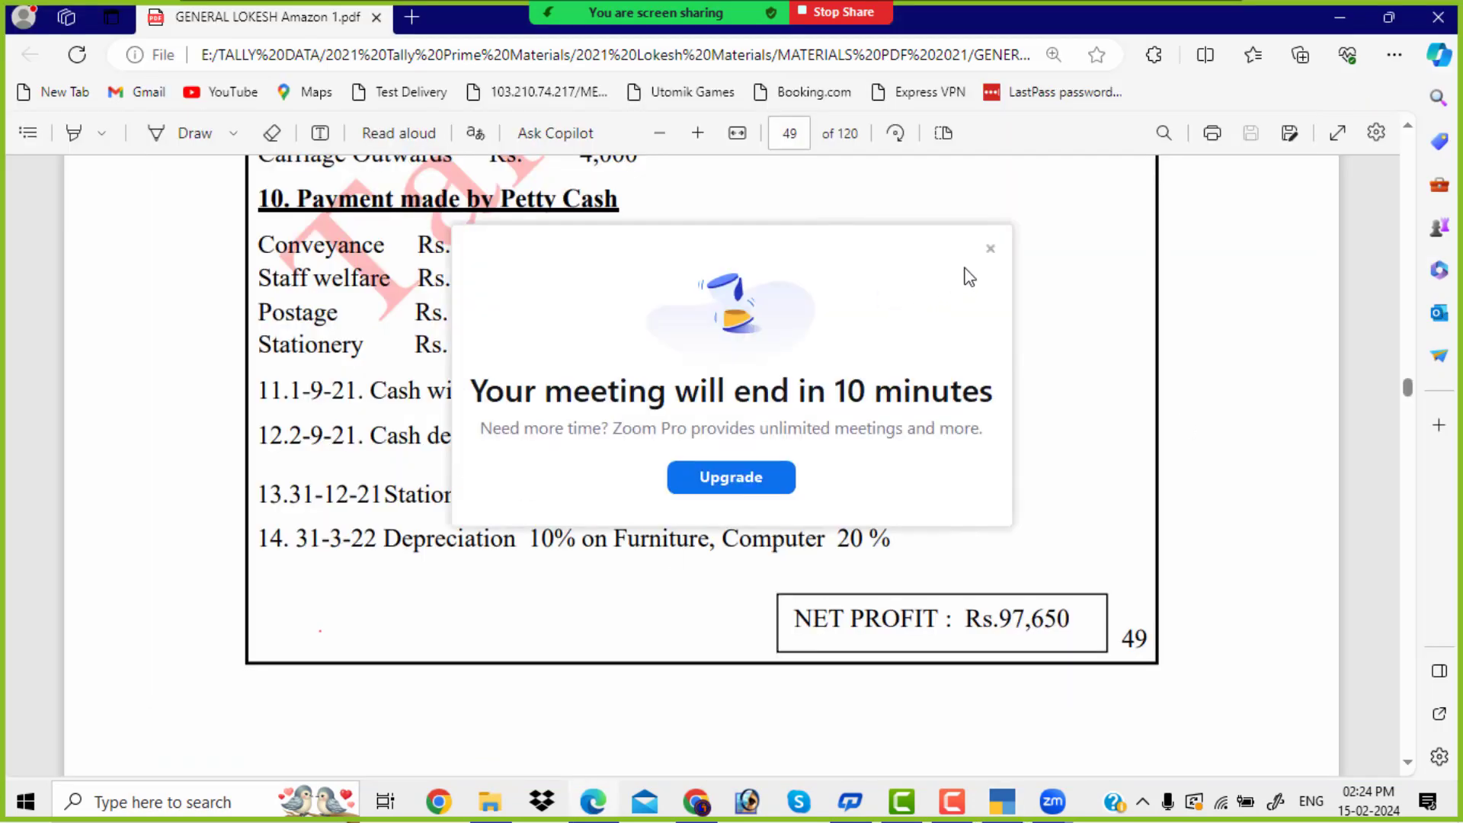
{"action": "left_click", "coordinate": [990, 249]}
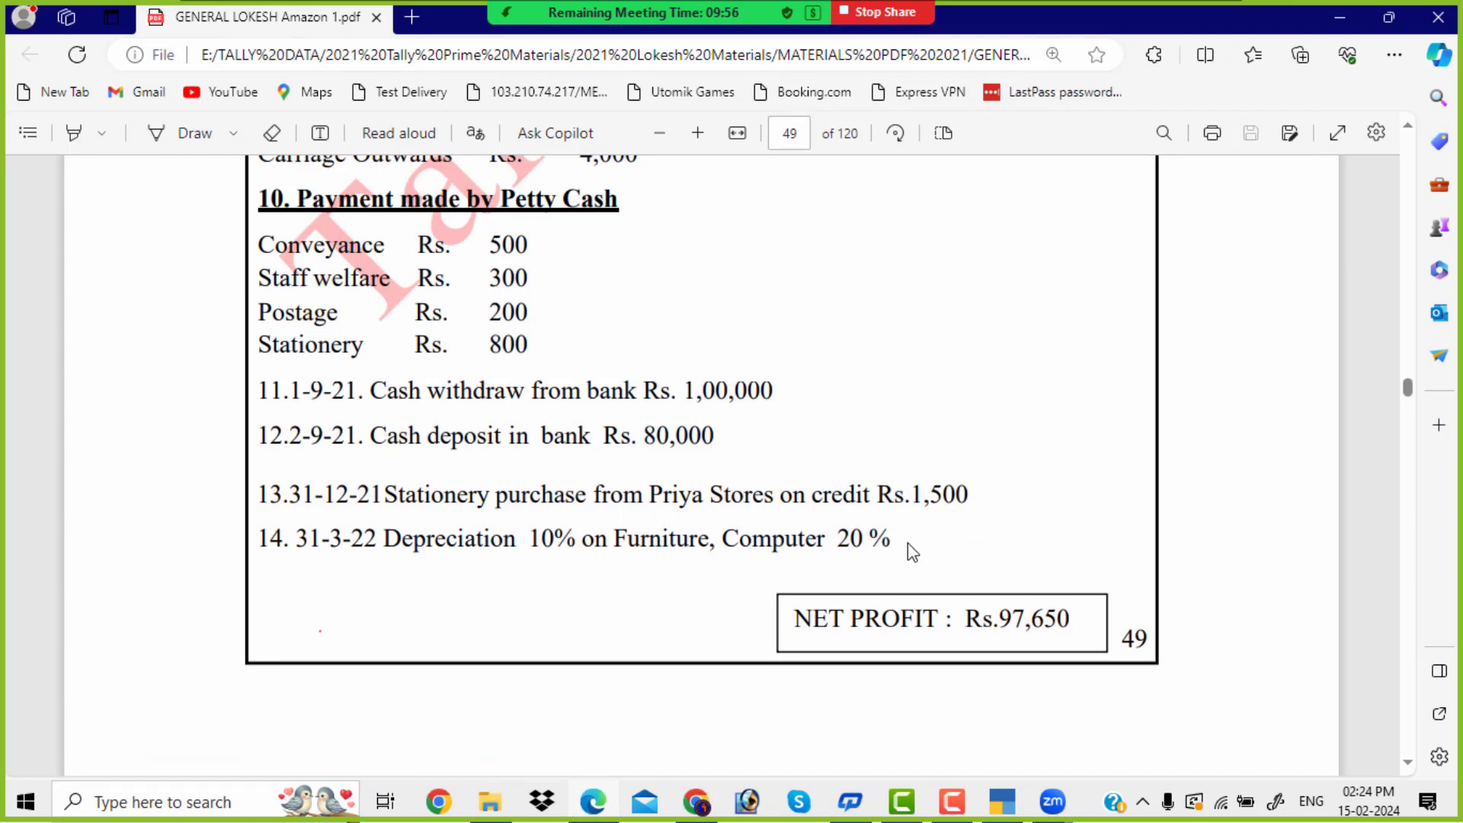
{"action": "key", "text": "alt+Tab"}
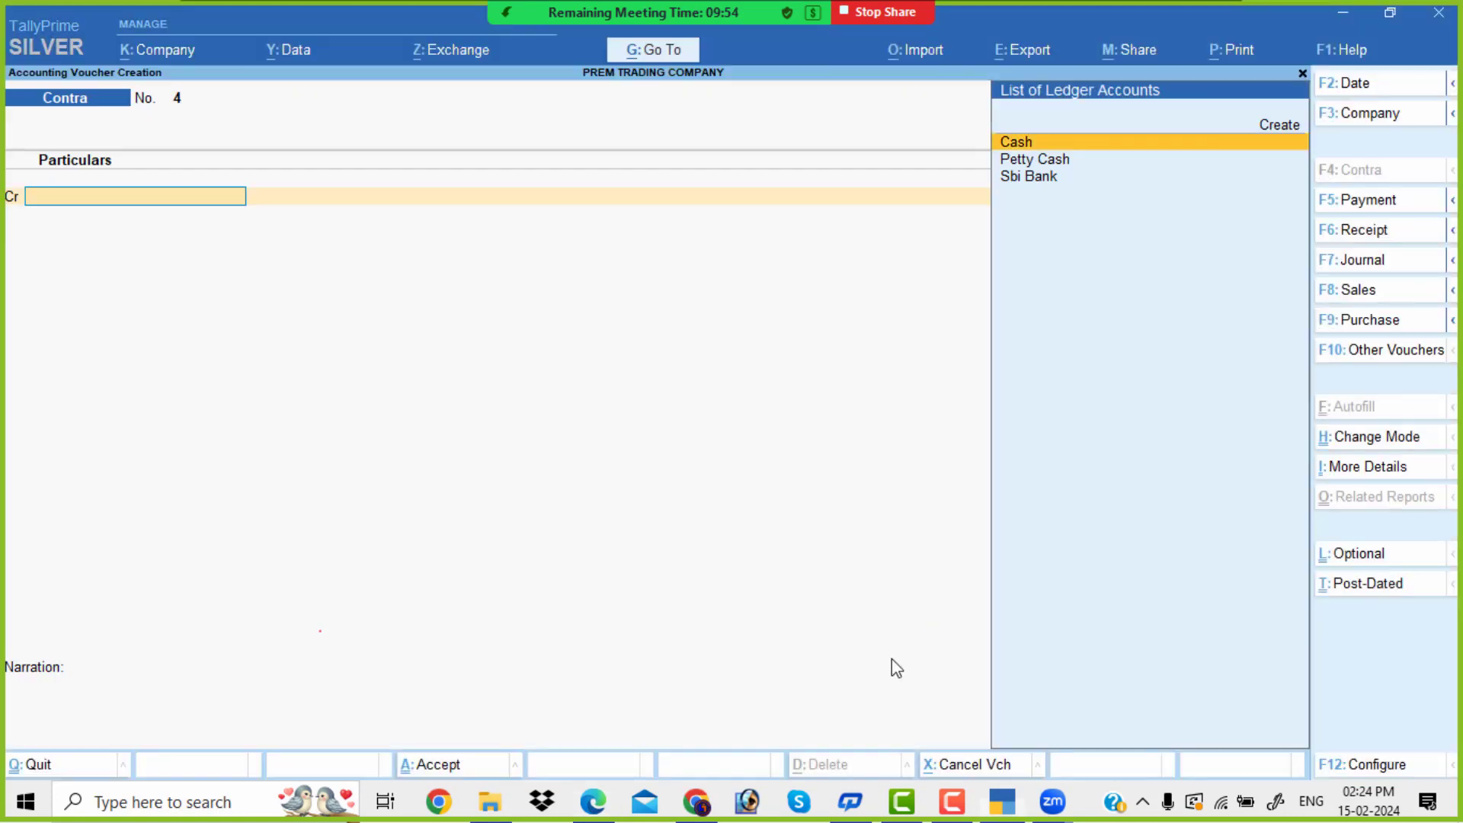
{"action": "left_click", "coordinate": [1385, 265]}
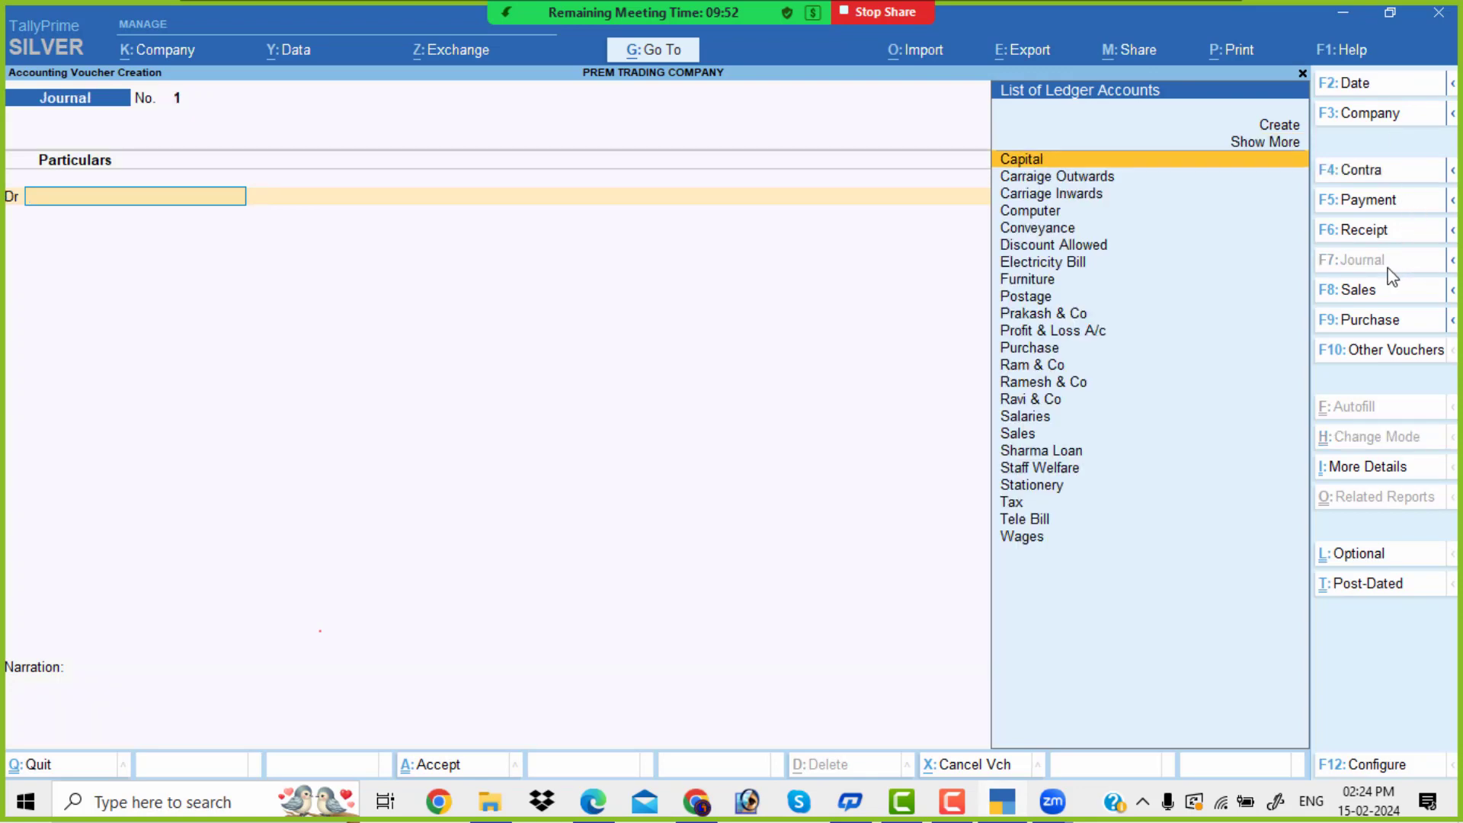
Date the Journal voucher 31-Dec-23 for the stationery purchase in the exercise PDF.
{"action": "left_click", "coordinate": [1377, 84]}
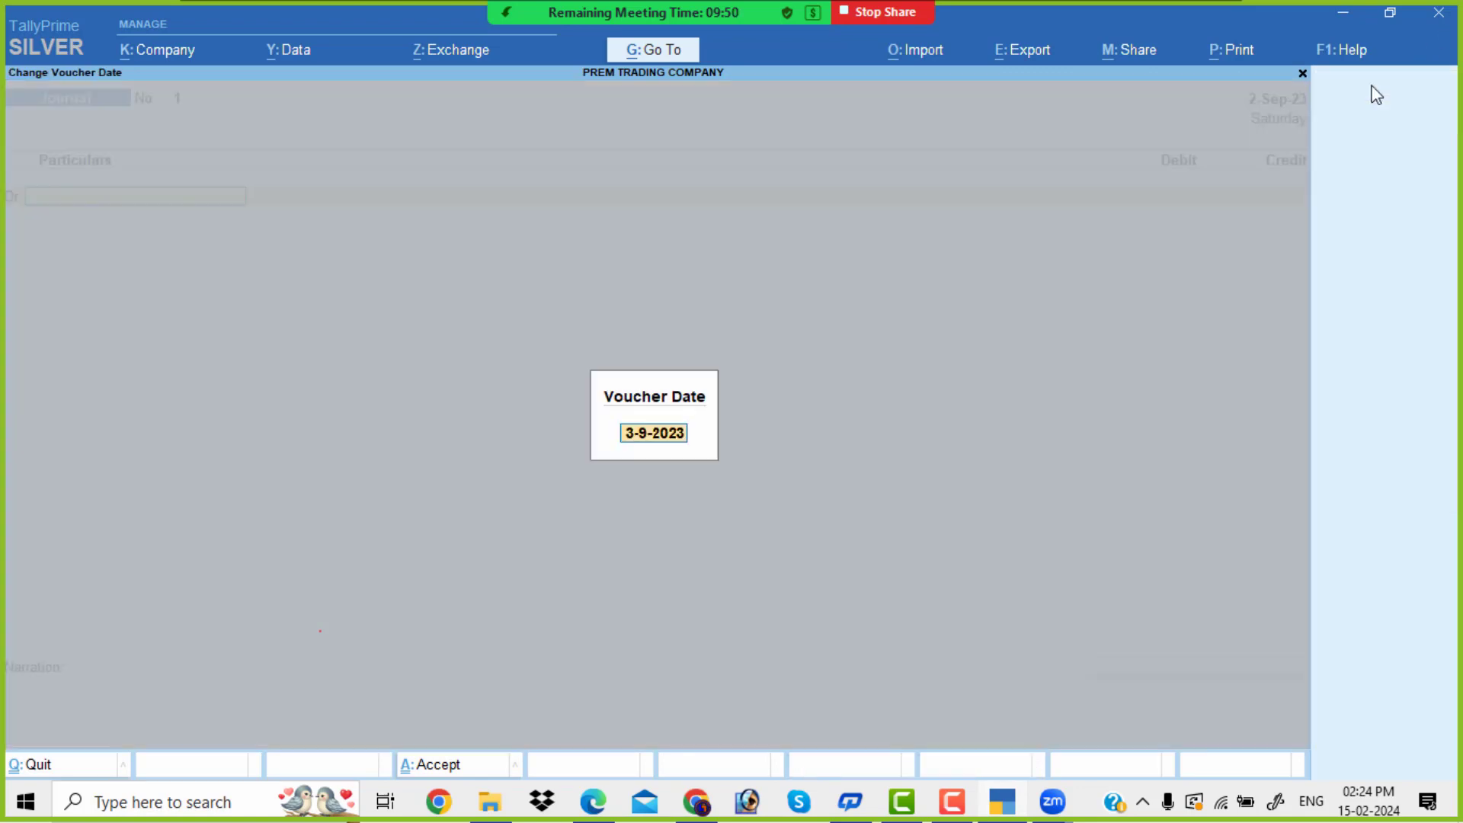
{"action": "key", "text": "alt+Tab"}
{"action": "key", "text": "alt+Tab"}
{"action": "type", "text": "31-12-21"}
{"action": "key", "text": "Return"}
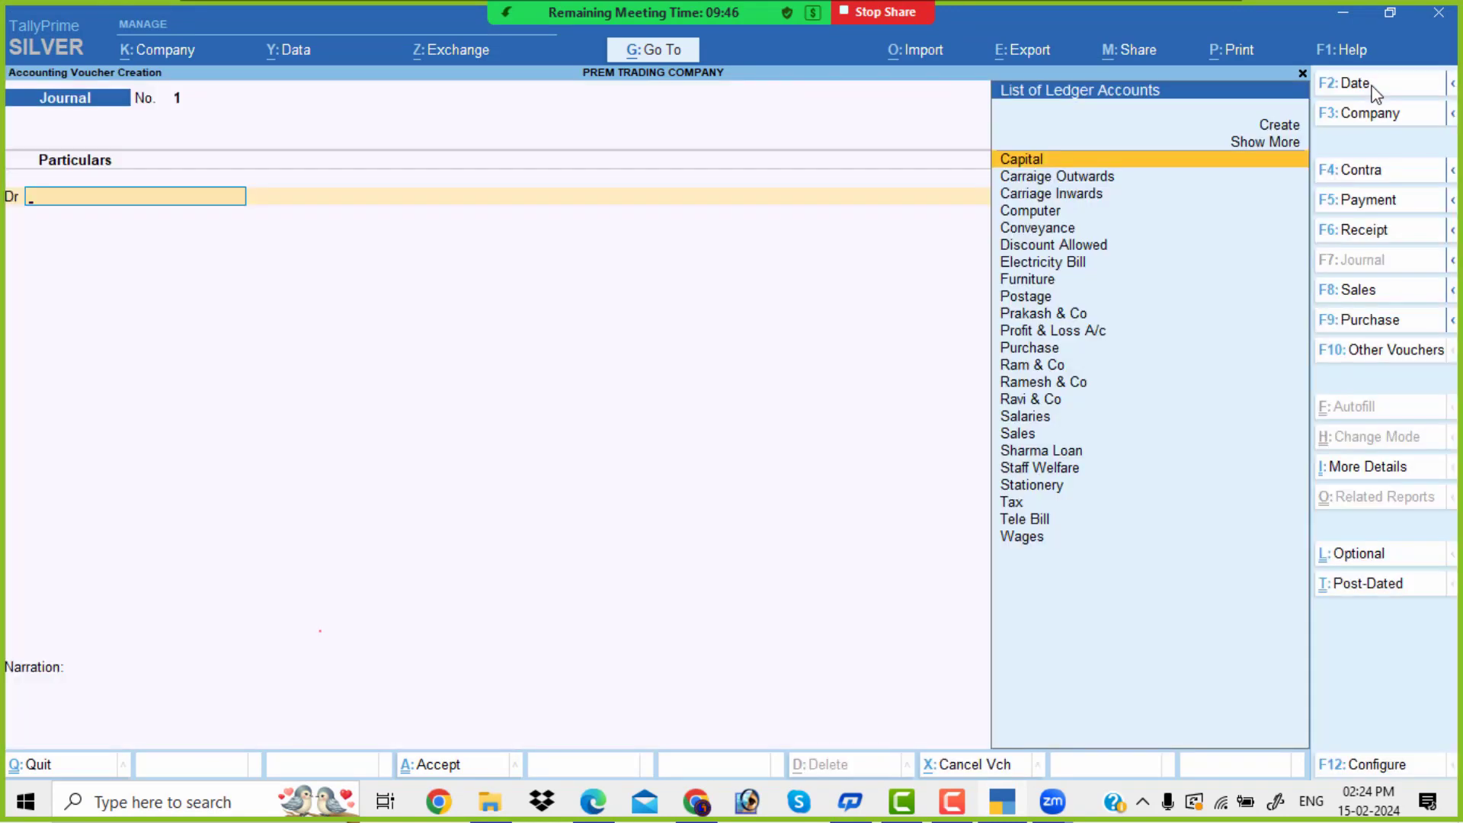
{"action": "key", "text": "alt+c"}
{"action": "type", "text": "Sta"}
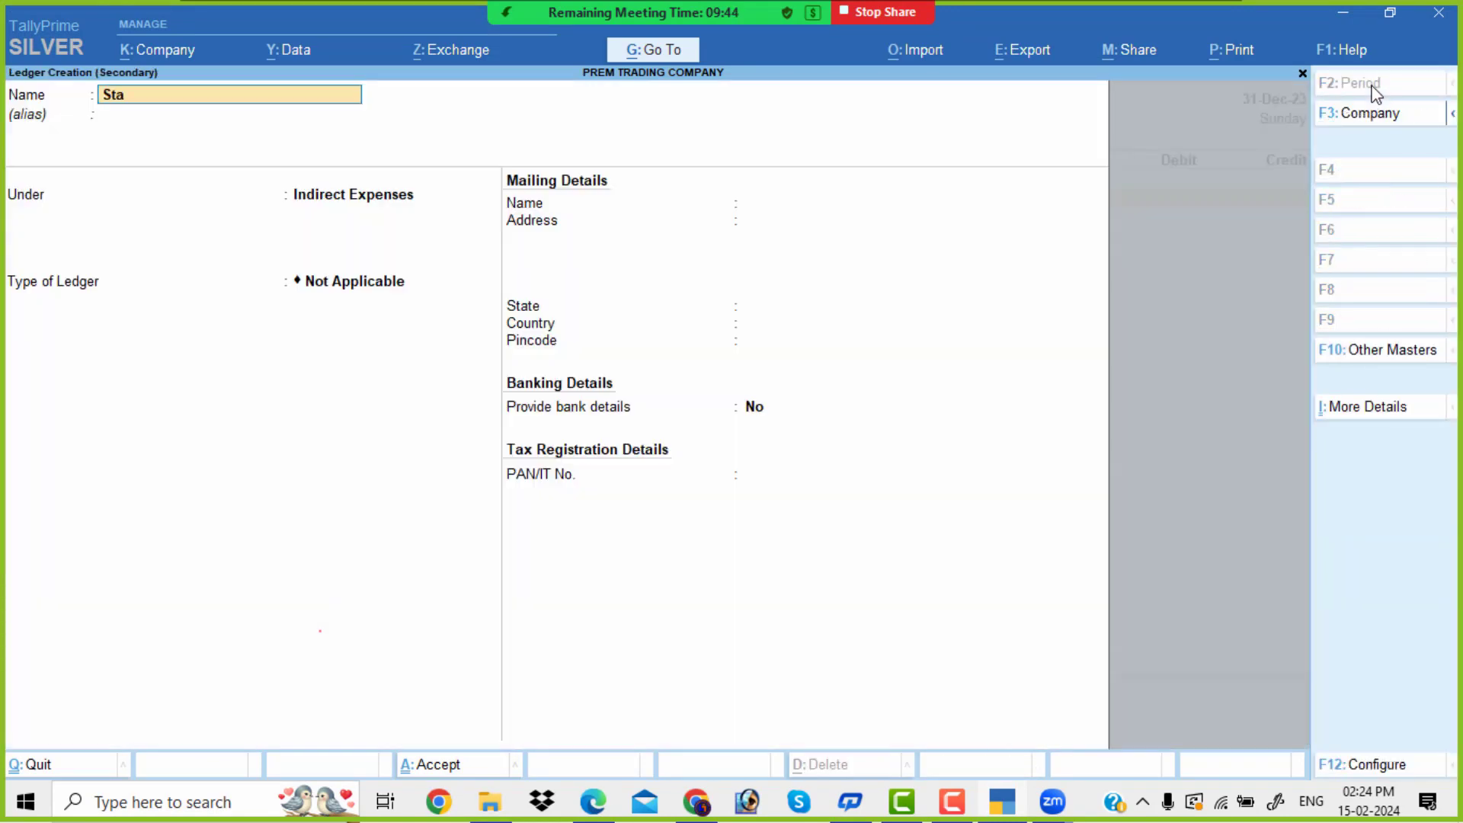
{"action": "type", "text": "tionery"}
{"action": "key", "text": "Return"}
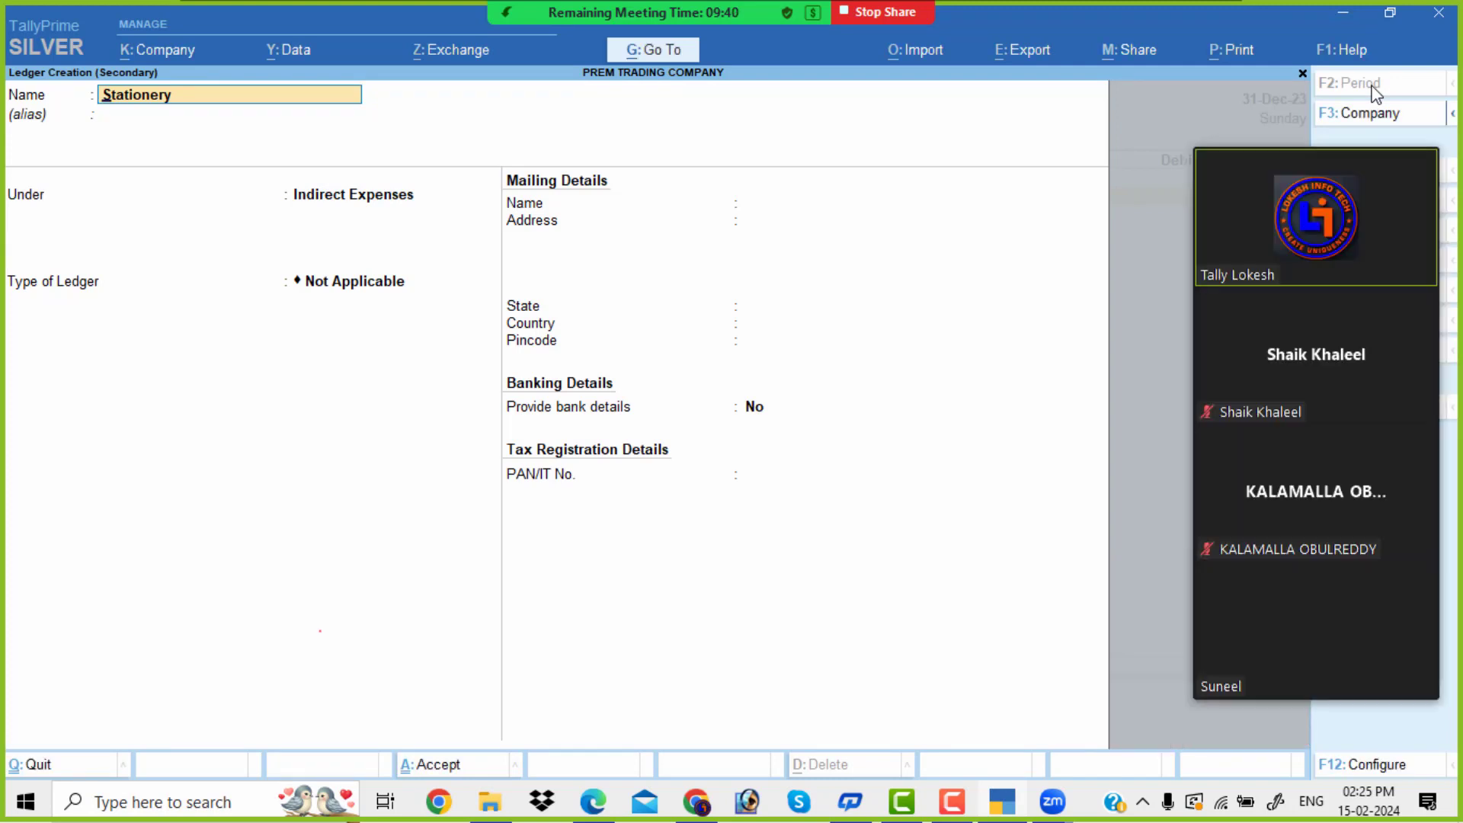
{"action": "key", "text": "BackSpace"}
{"action": "key", "text": "Escape"}
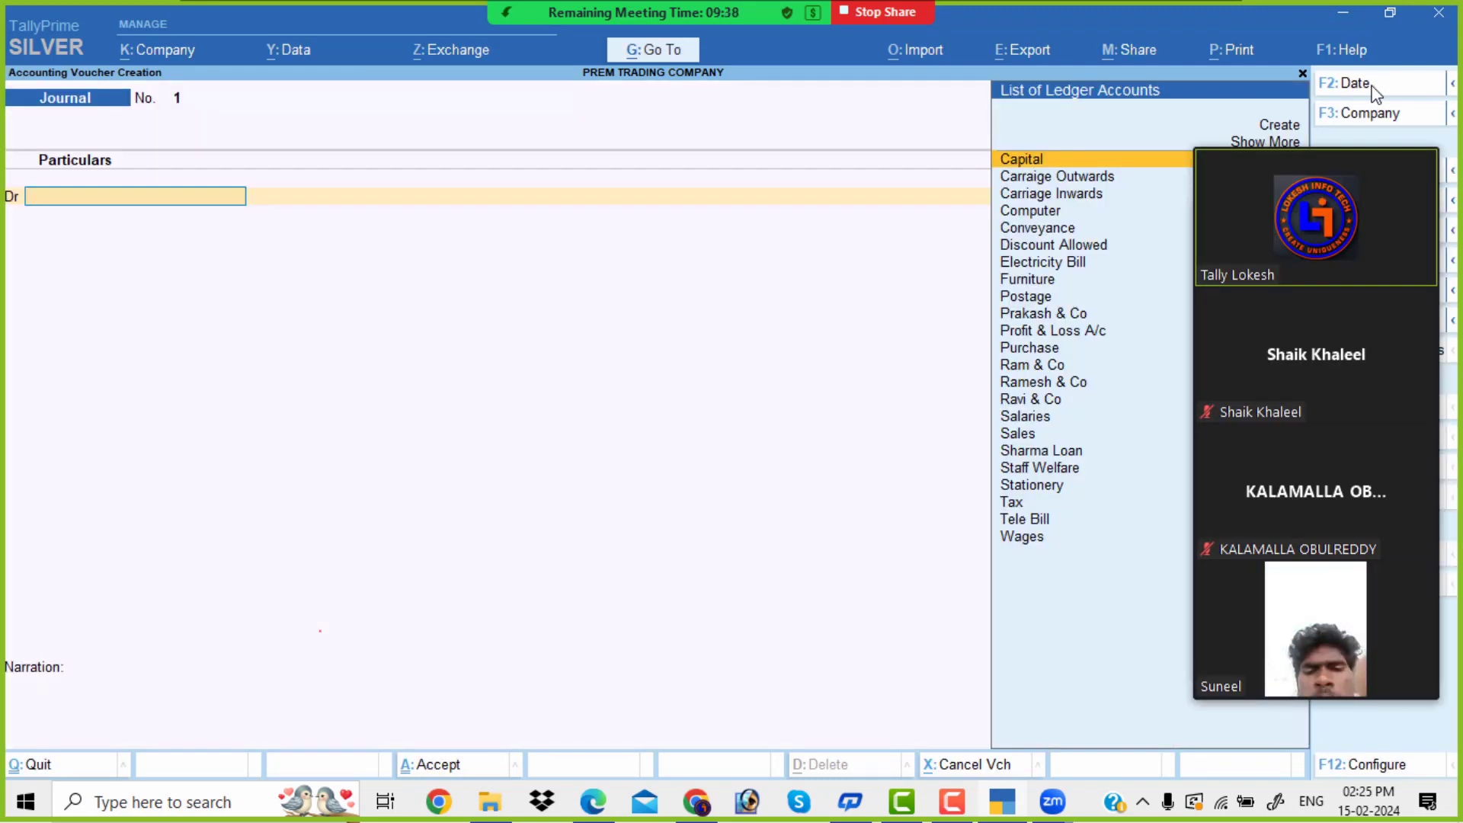
Debit the existing Stationery ledger with 1,500, checking the amount in the exercise PDF.
{"action": "type", "text": "St"}
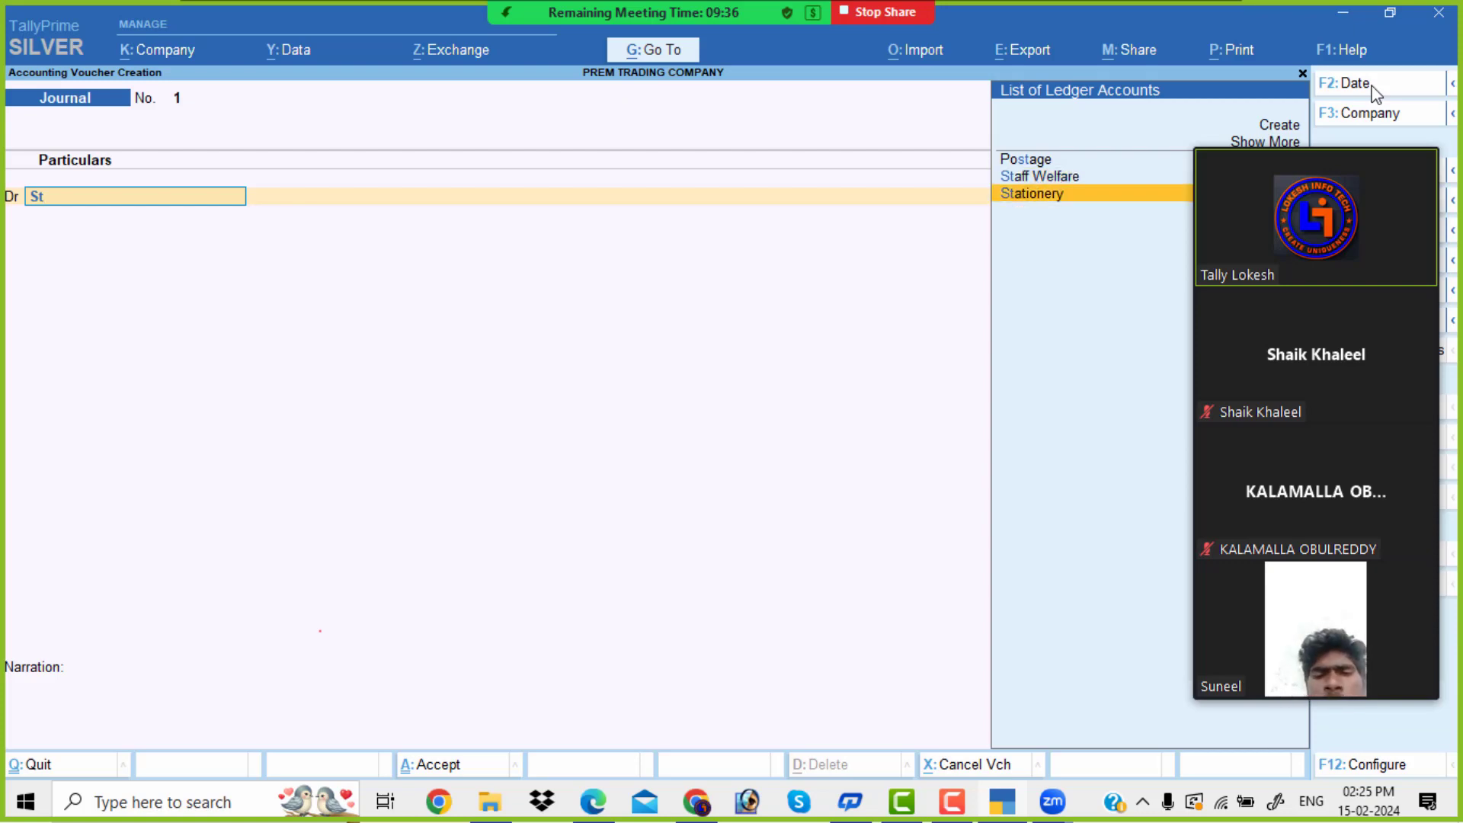
{"action": "key", "text": "Return"}
{"action": "key", "text": "alt+Tab"}
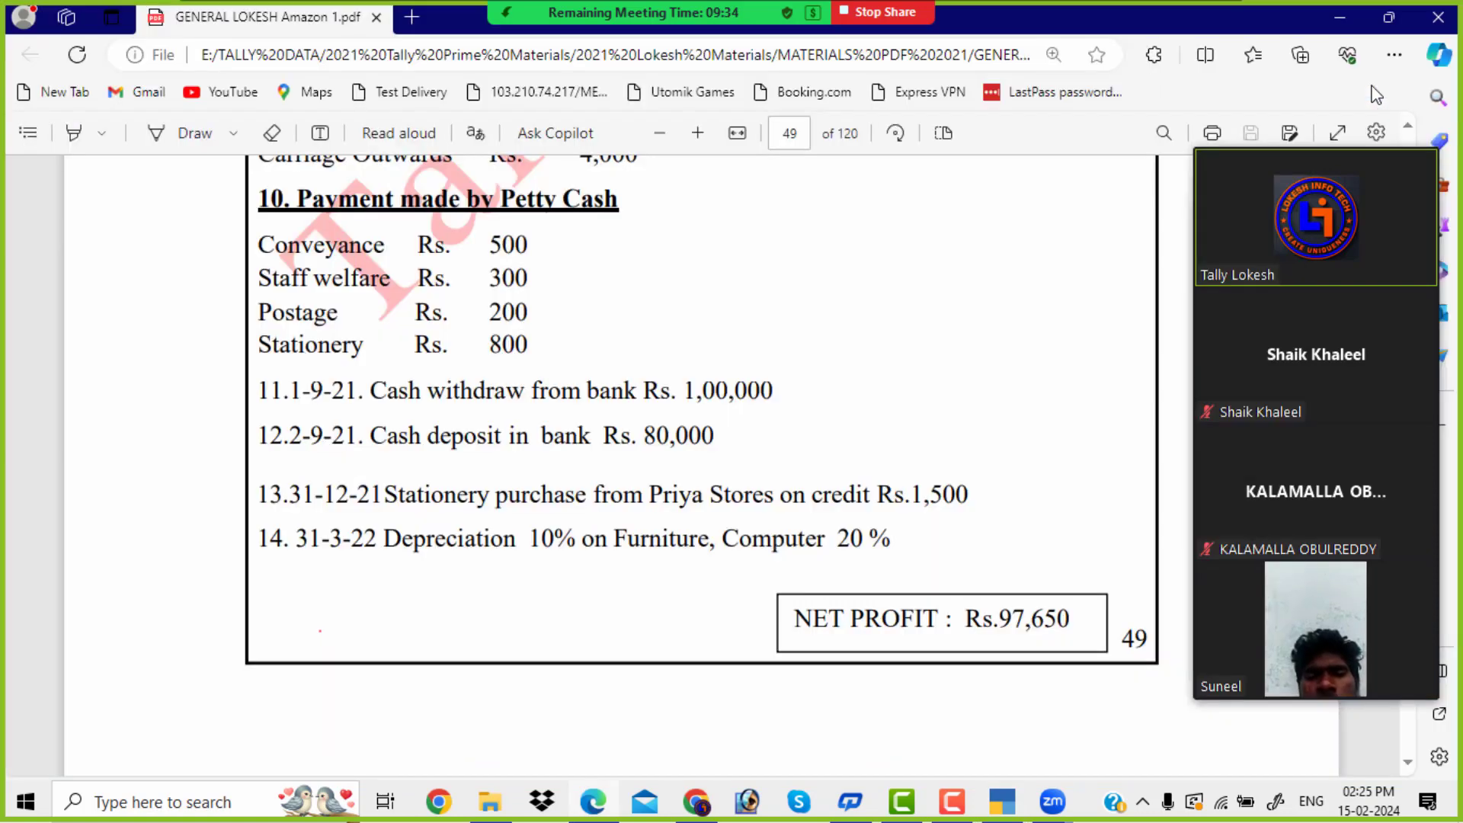
{"action": "key", "text": "alt+Tab"}
{"action": "type", "text": "1500"}
{"action": "key", "text": "Return"}
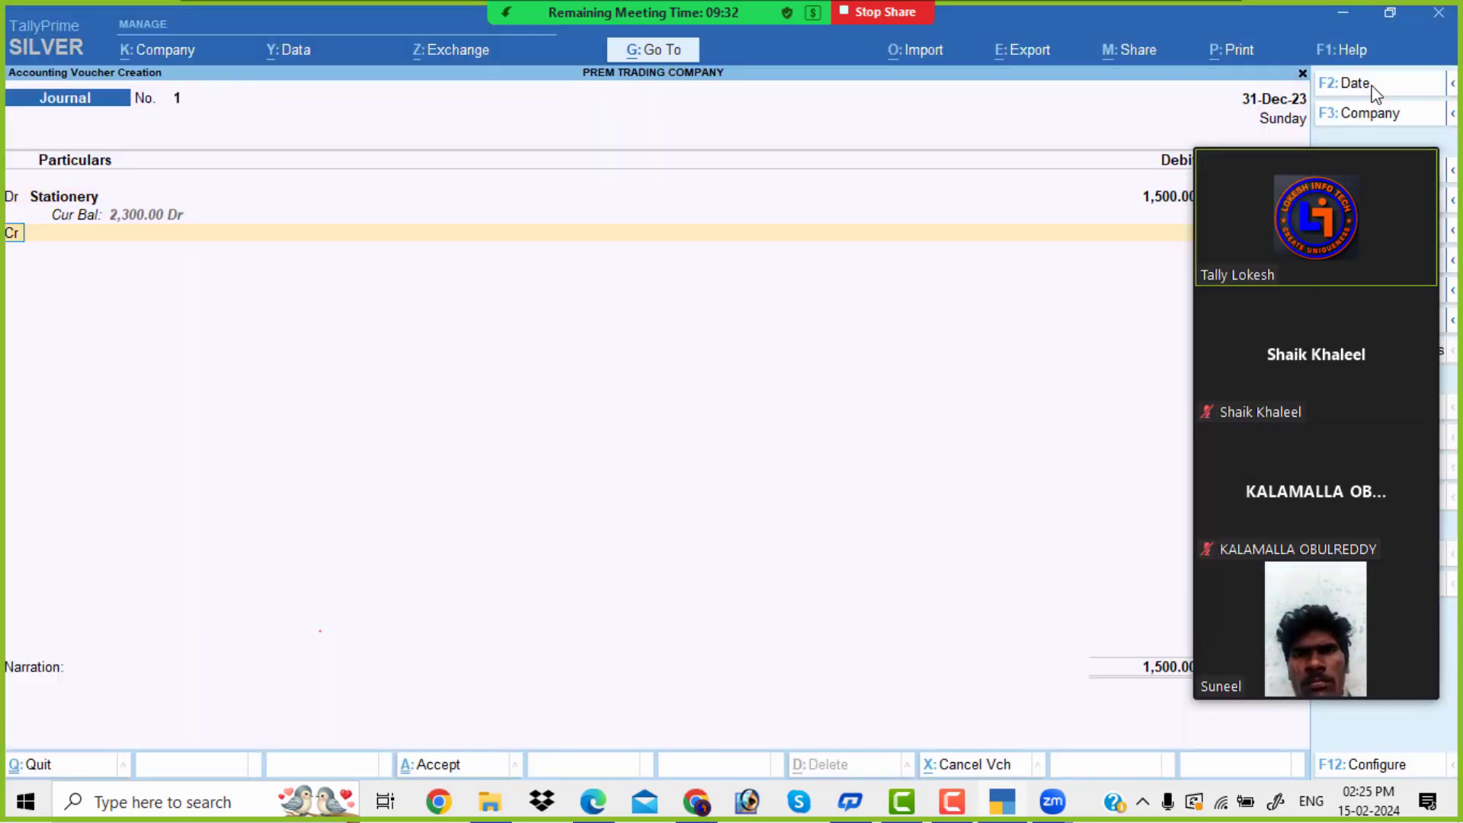
Create a Priya Stores ledger under Sundry Creditors for the Journal voucher's credit line, keeping the default mailing and banking details.
{"action": "key", "text": "Return"}
{"action": "key", "text": "alt+c"}
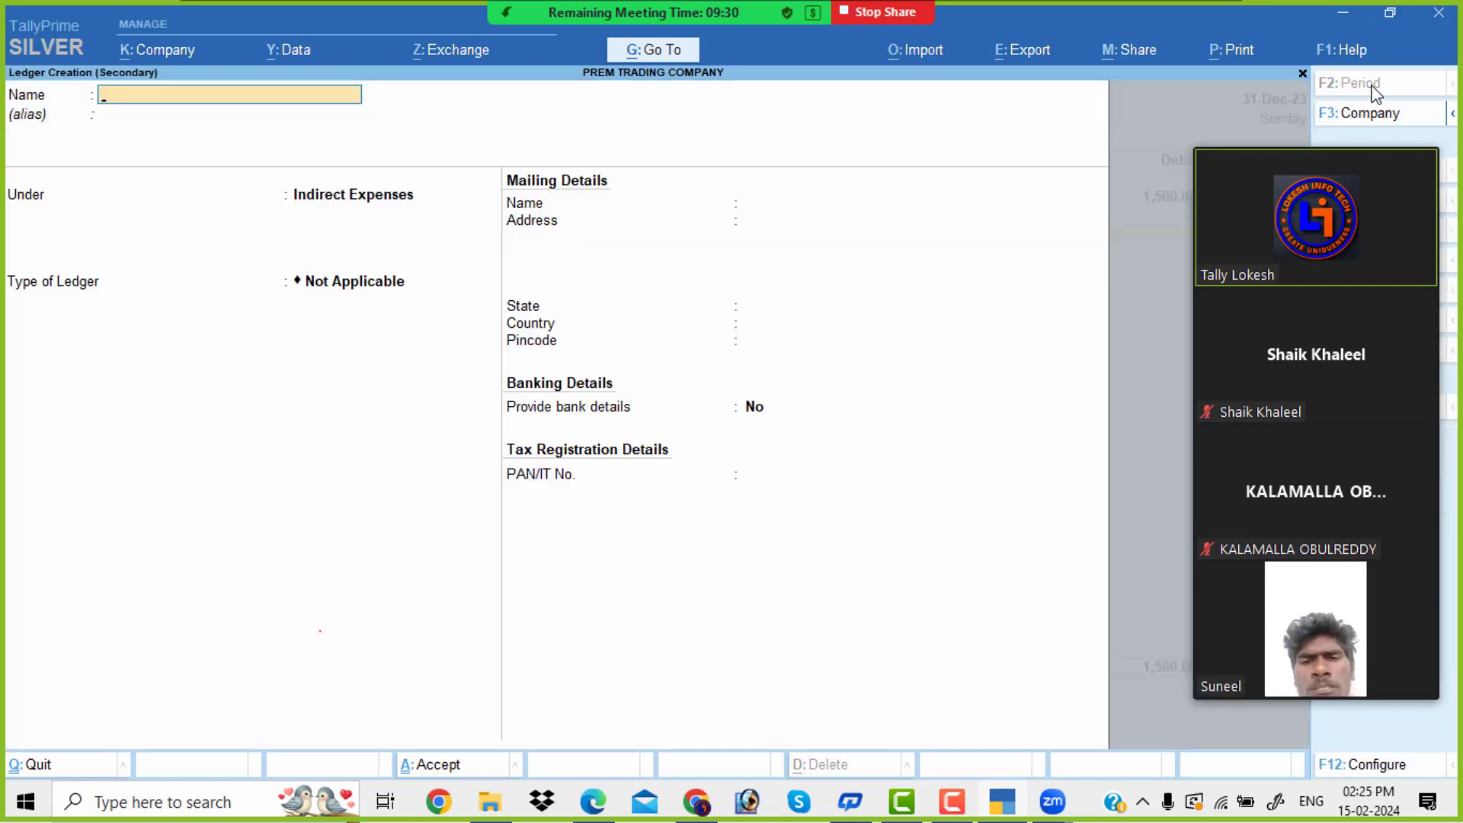
{"action": "type", "text": "Priya St"}
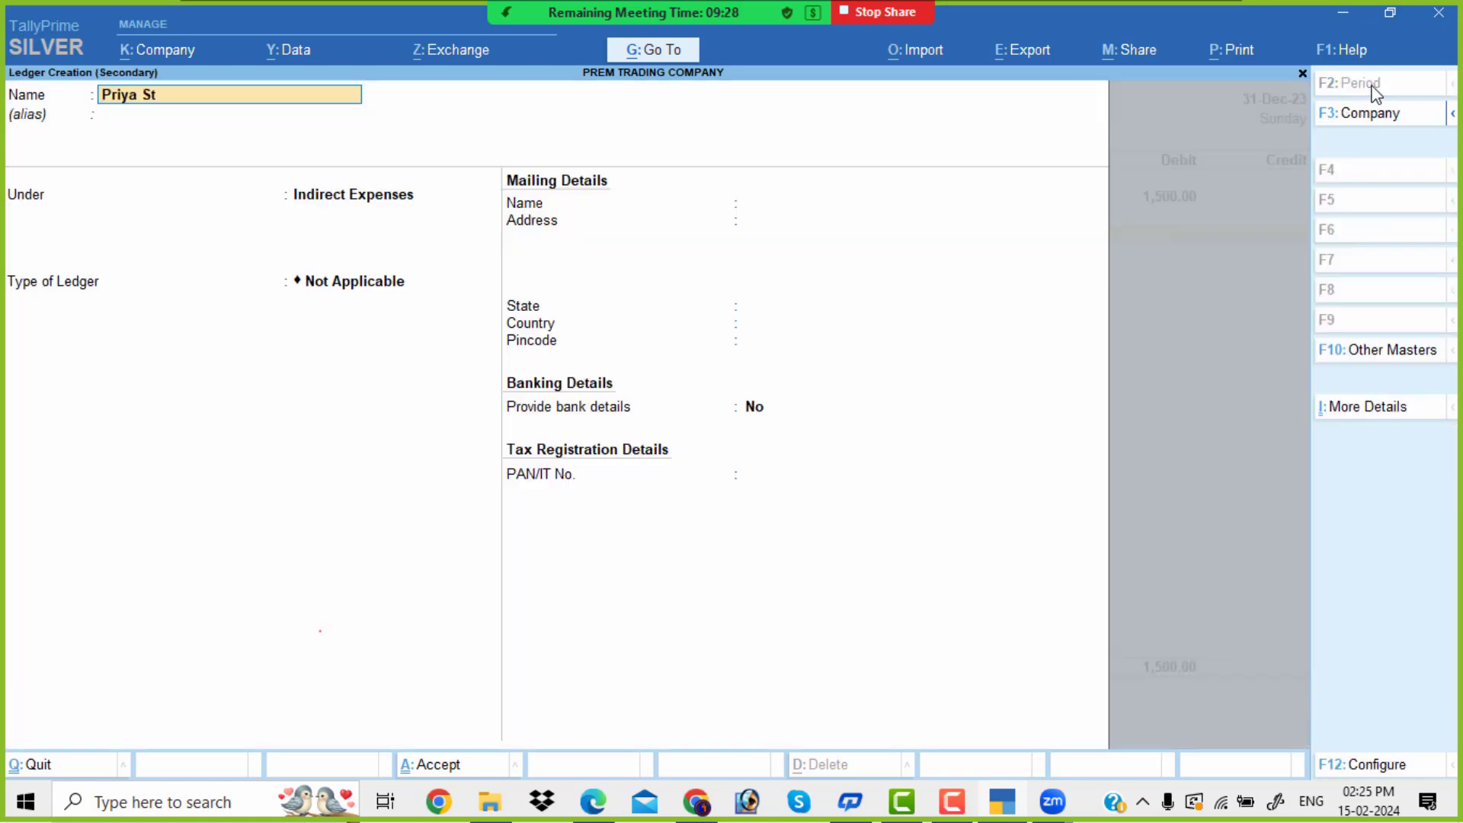
{"action": "type", "text": "ores"}
{"action": "key", "text": "Return"}
{"action": "key", "text": "Return"}
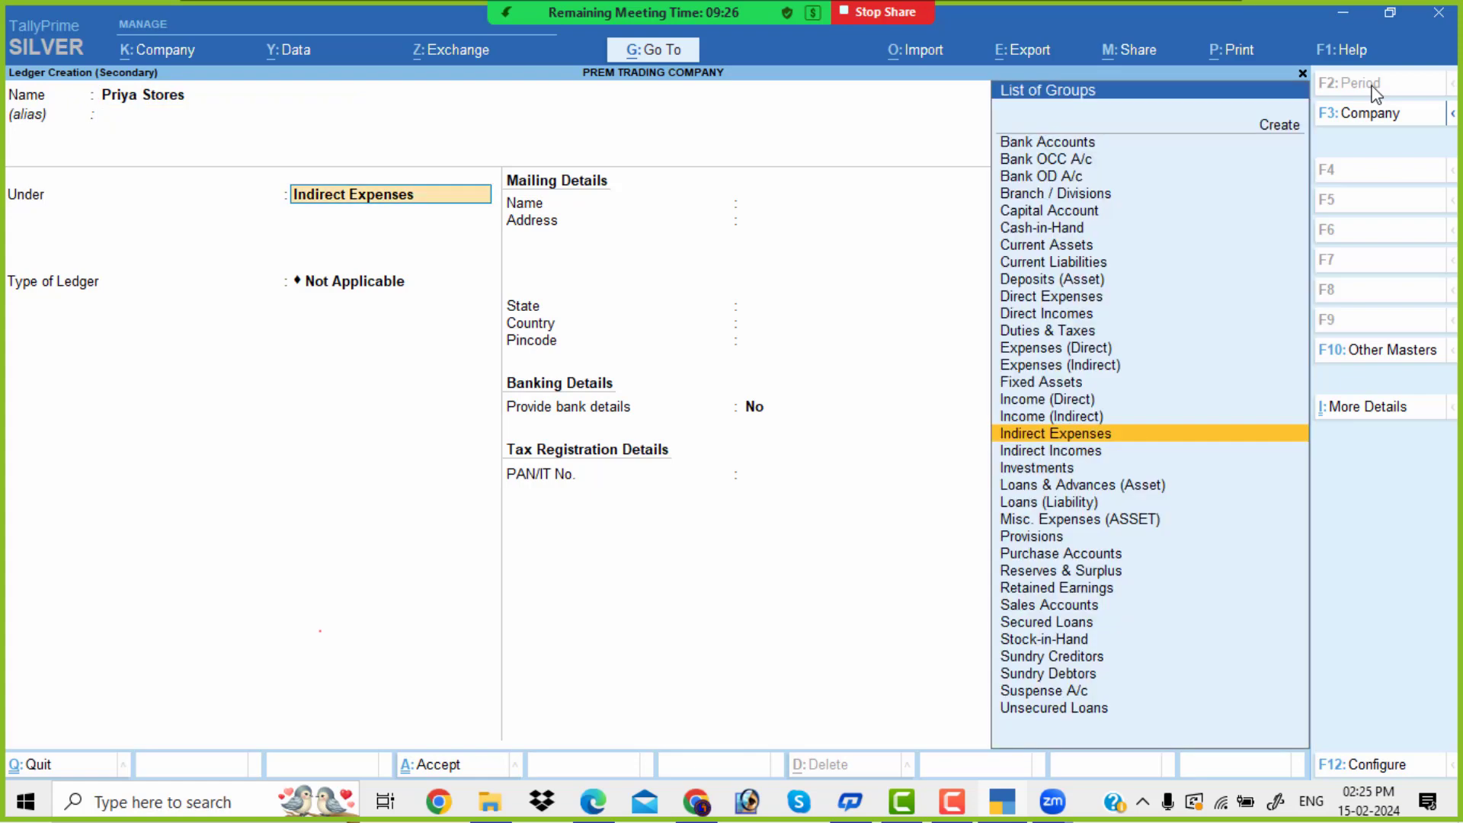
{"action": "type", "text": "Sun"}
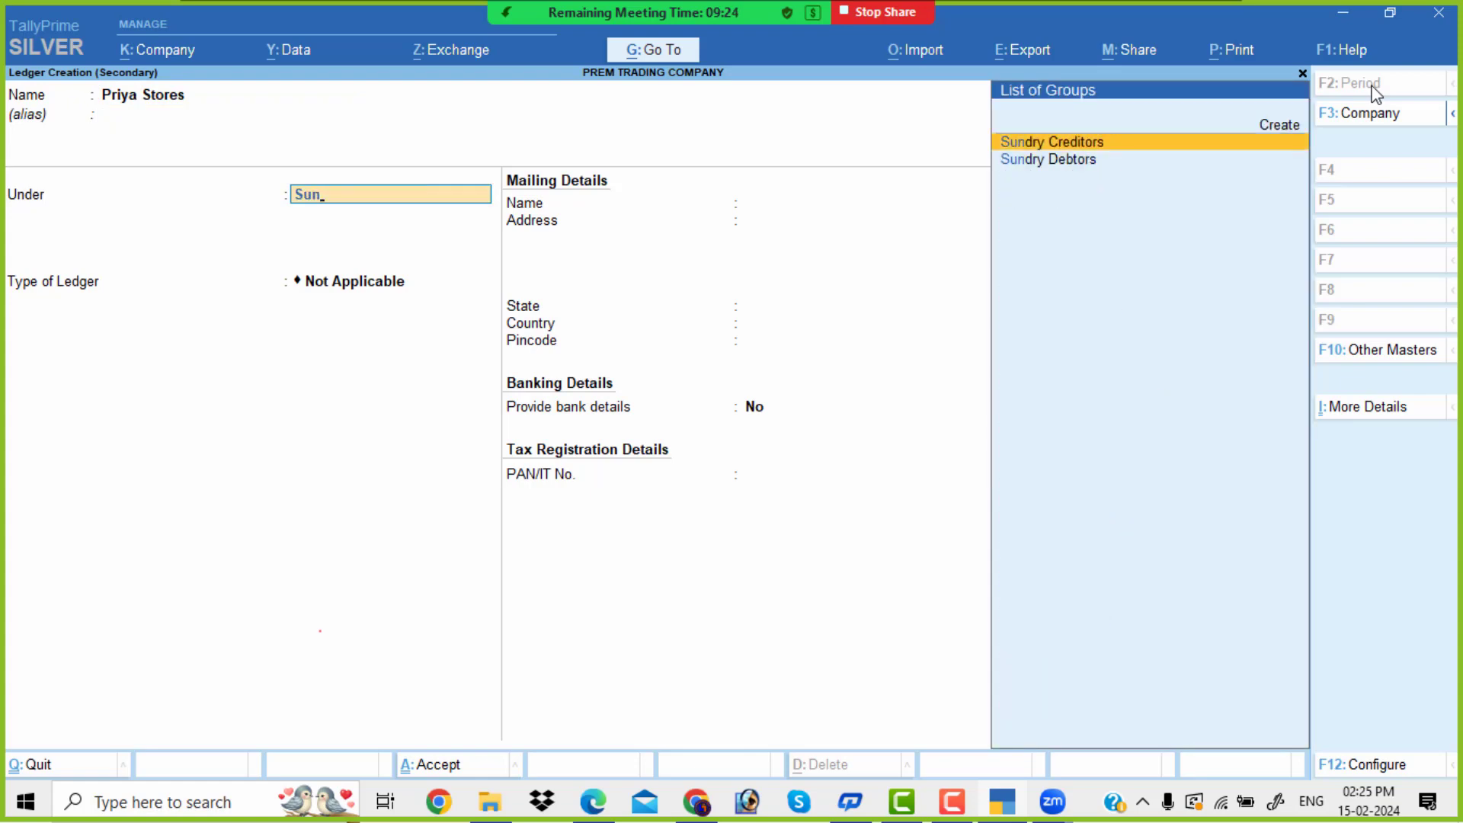
{"action": "key", "text": "Return"}
{"action": "key", "text": "Return"}
{"action": "key", "text": "Return"}
{"action": "key", "text": "Return"}
{"action": "key", "text": "Return"}
{"action": "key", "text": "Return"}
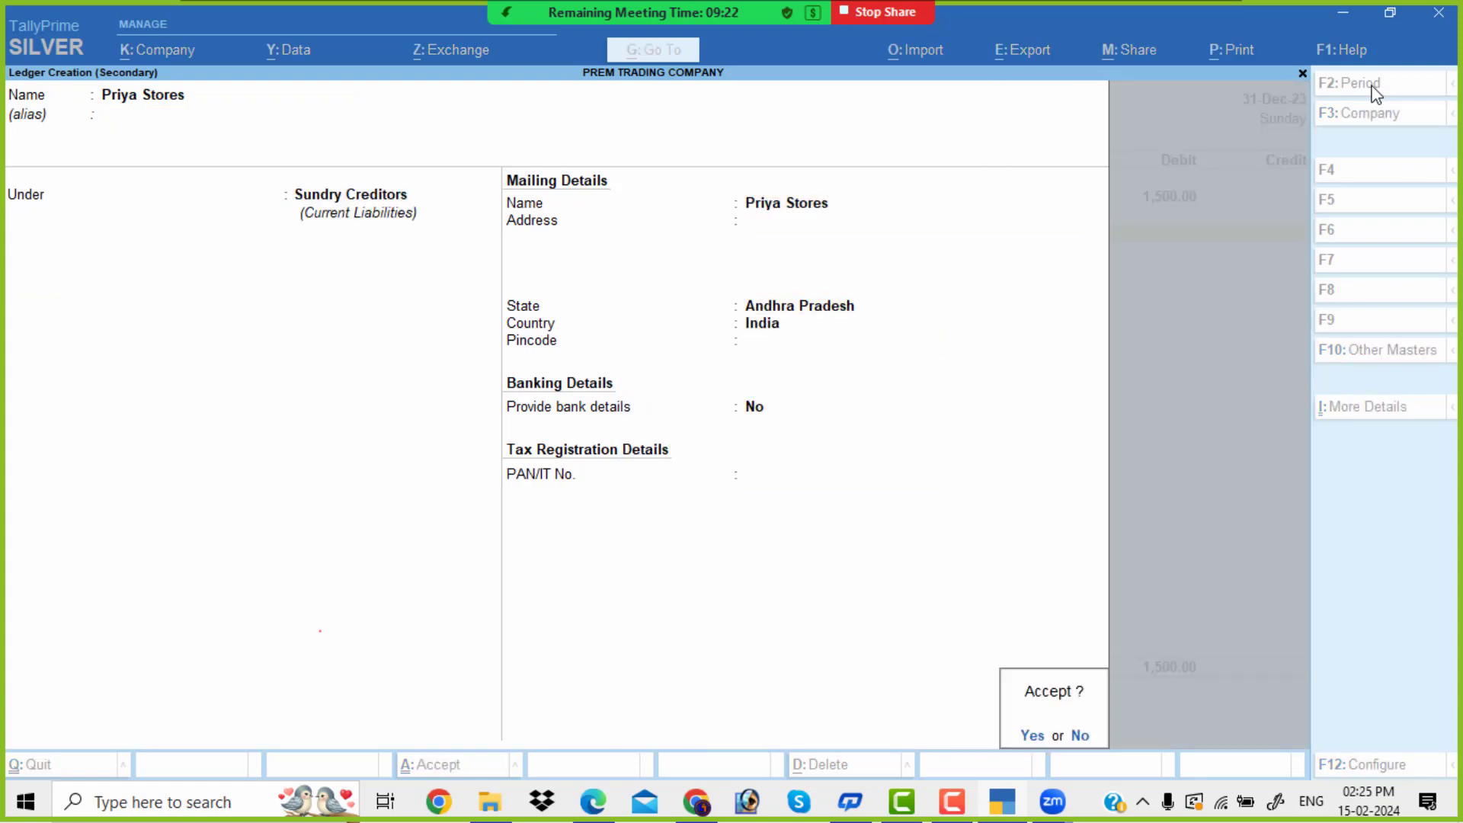
{"action": "key", "text": "Return"}
Credit Priya Stores with 1,500 and save the stationery purchase Journal voucher without a narration.
{"action": "key", "text": "Return"}
{"action": "key", "text": "Return"}
{"action": "key", "text": "Return"}
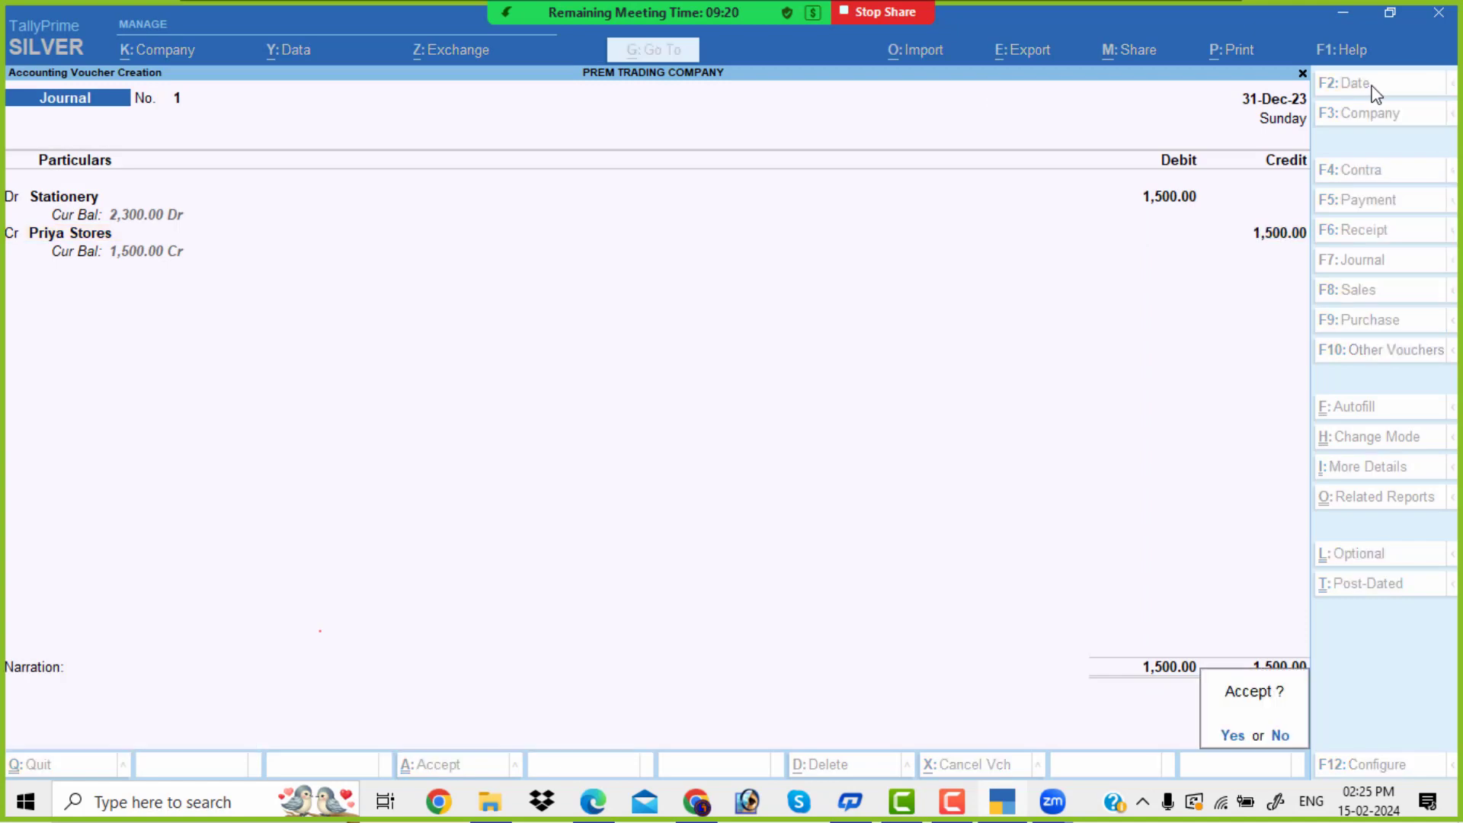
{"action": "key", "text": "Return"}
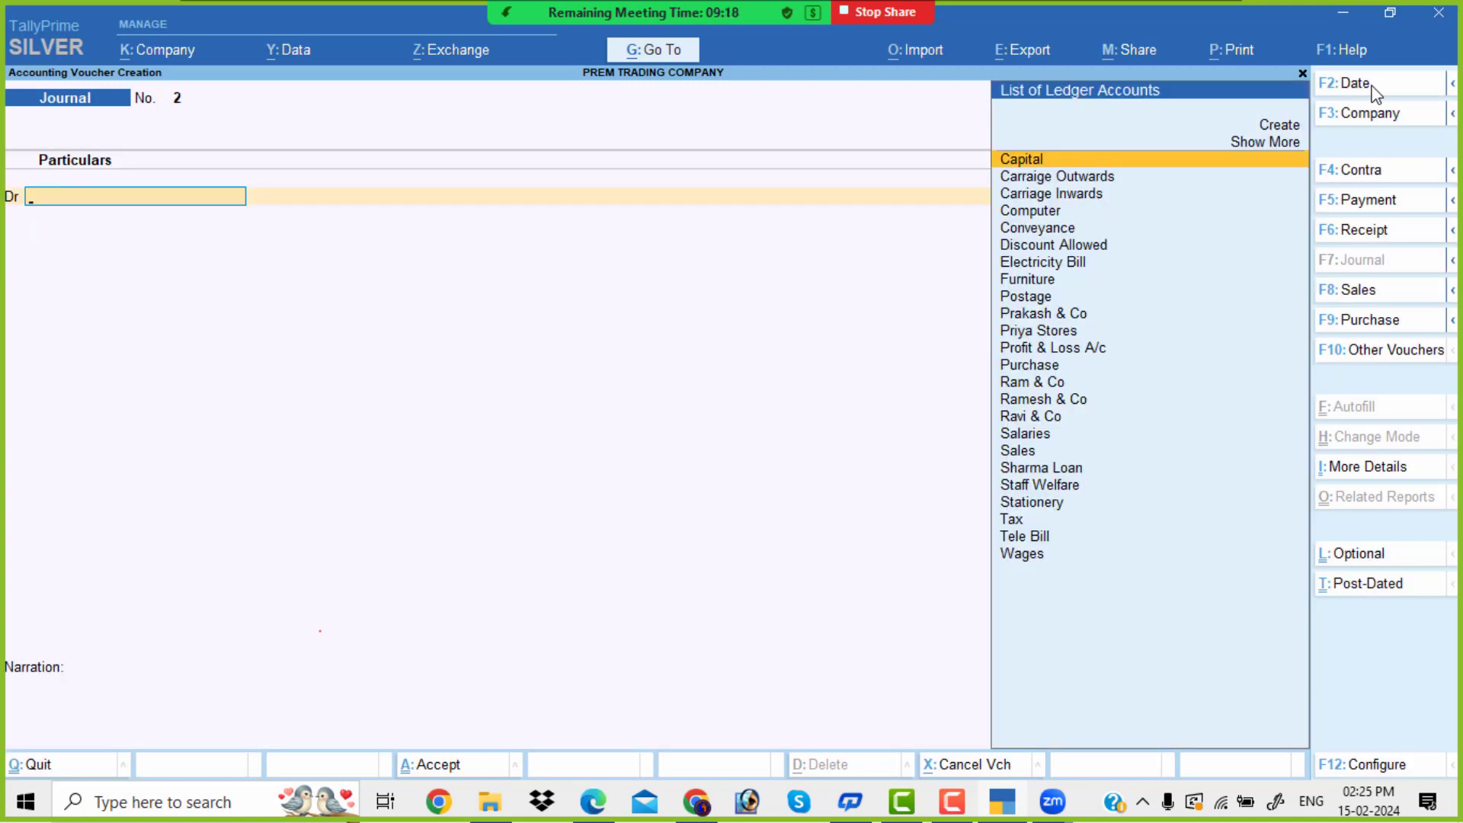
Check the depreciation entry in the exercise PDF and create a Depreciation ledger under Indirect Expenses for the new Journal voucher's debit line.
{"action": "key", "text": "alt+Tab"}
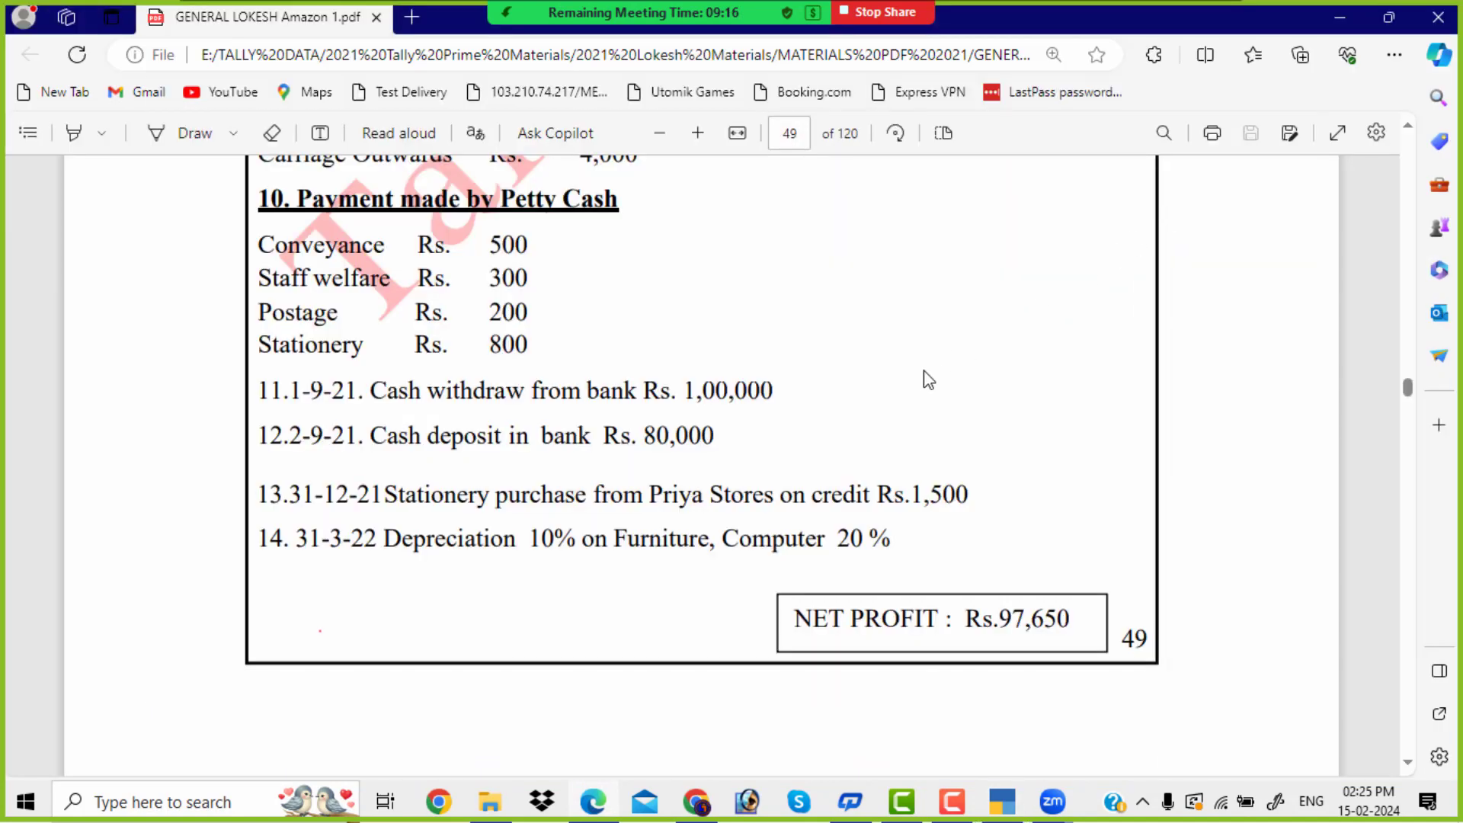
{"action": "key", "text": "alt+Tab"}
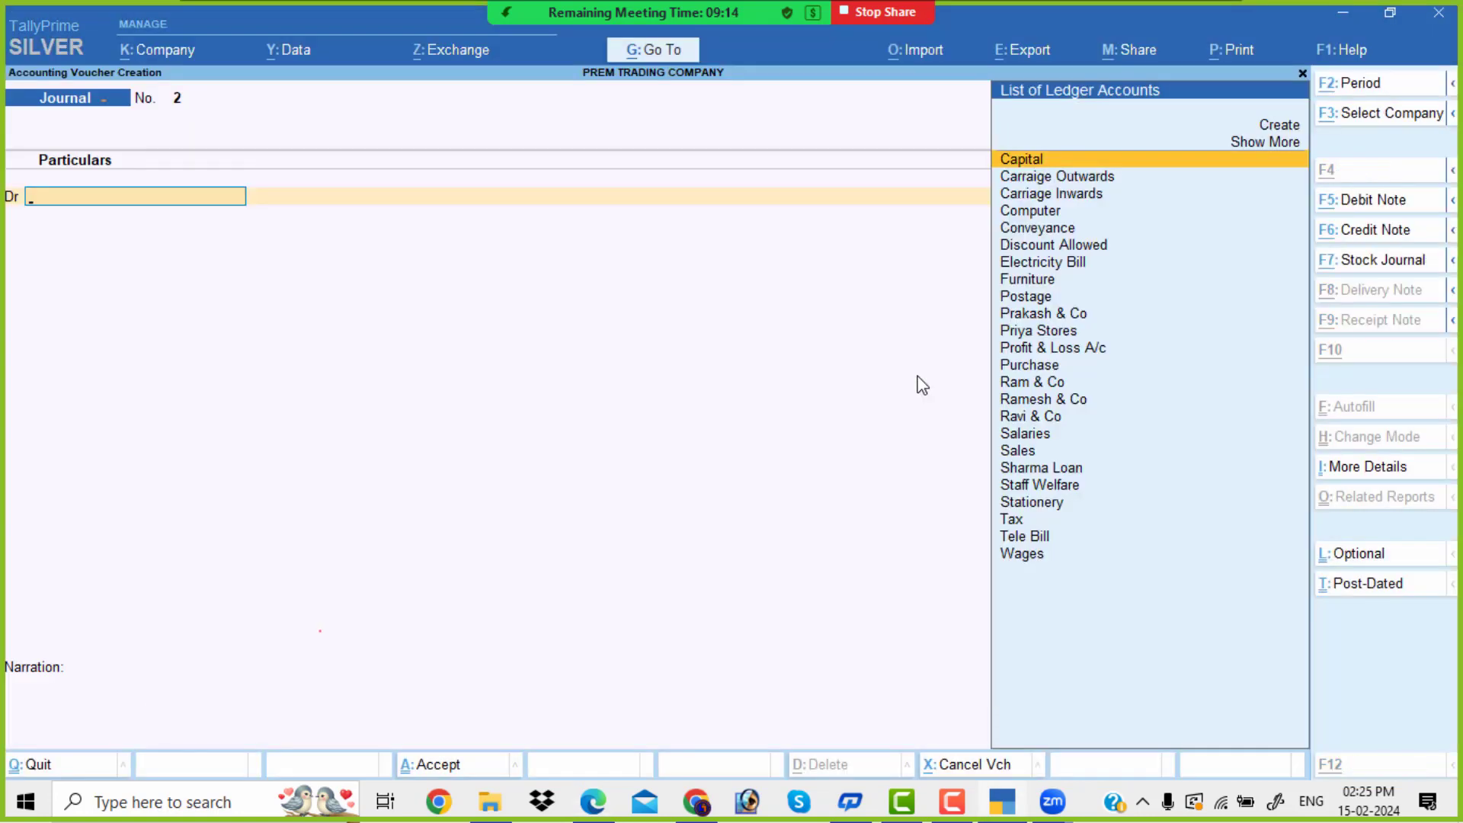
{"action": "key", "text": "alt+c"}
{"action": "type", "text": "Depreciation"}
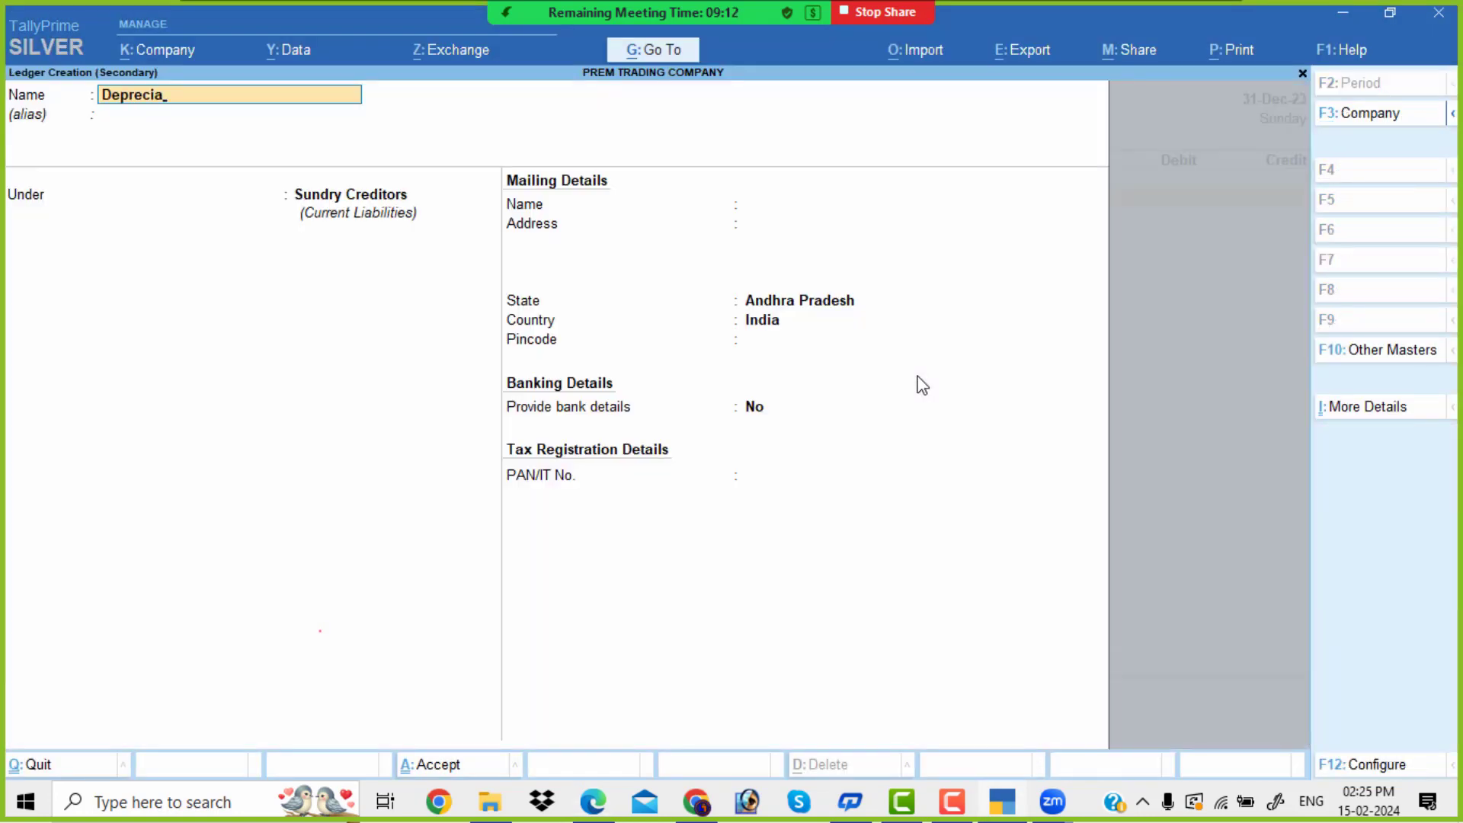
{"action": "key", "text": "Return"}
{"action": "key", "text": "Return"}
{"action": "type", "text": "Ind"}
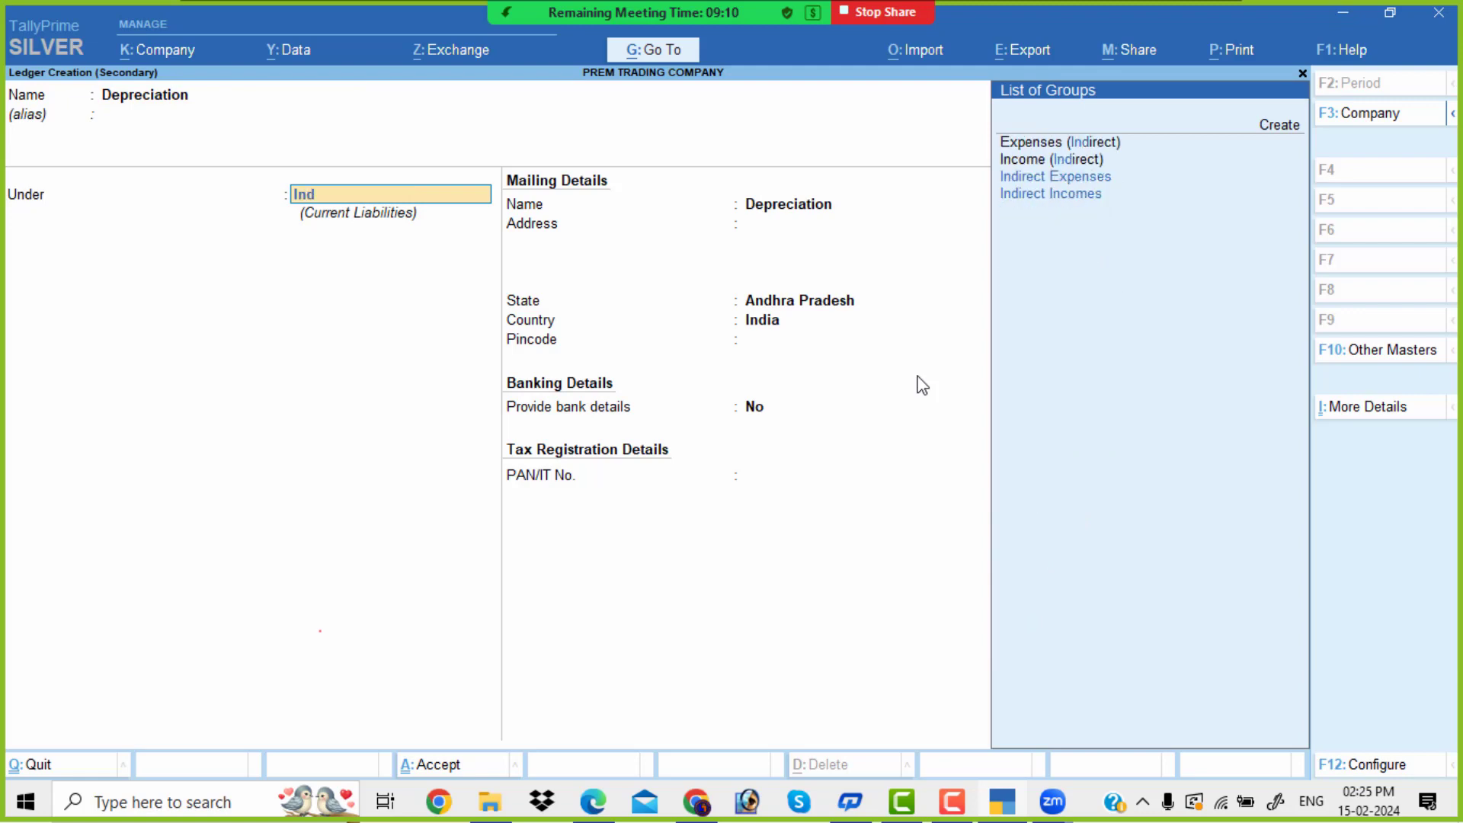
{"action": "key", "text": "Return"}
{"action": "key", "text": "Return"}
{"action": "key", "text": "Return"}
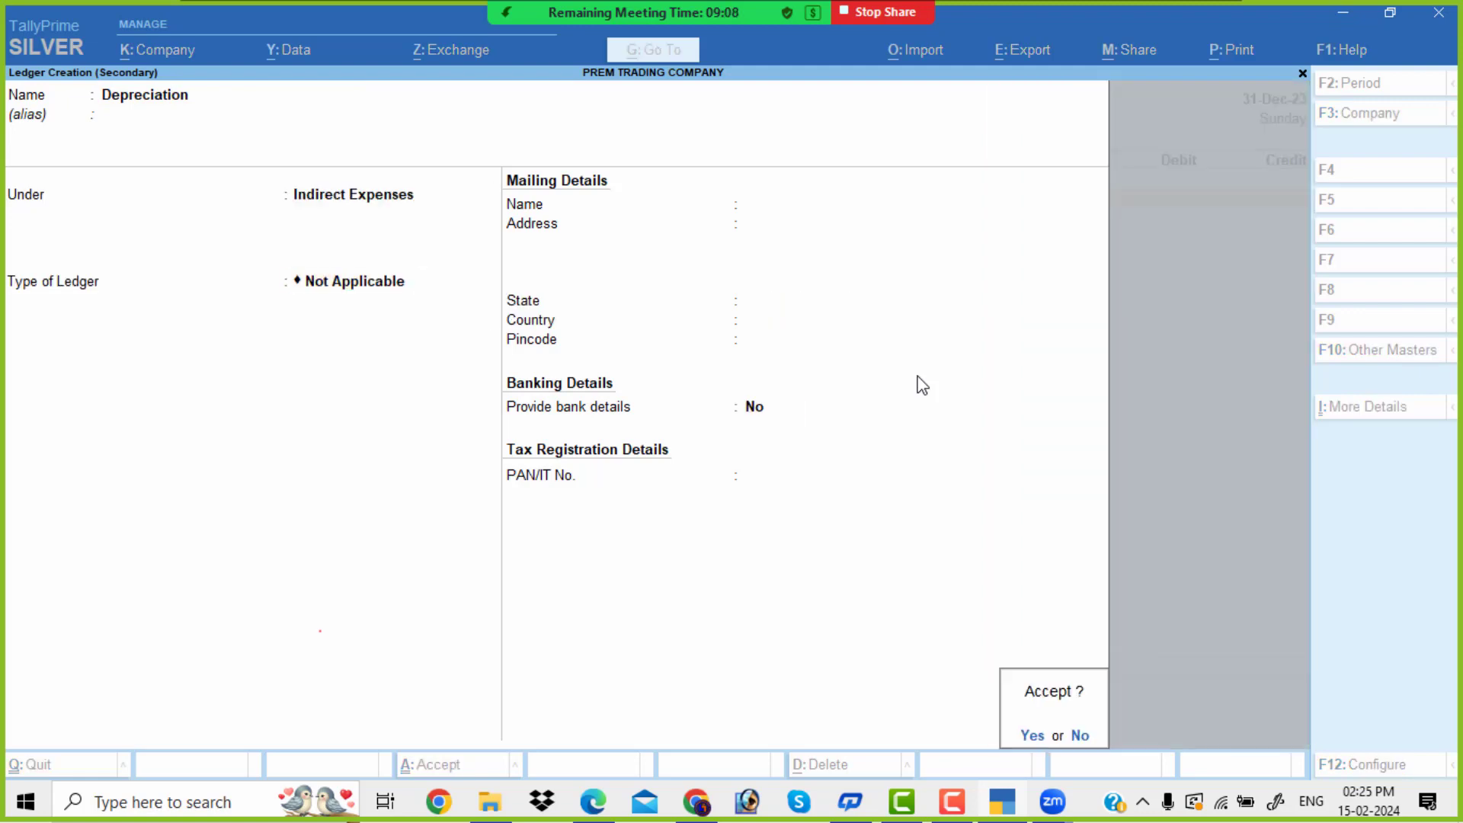
{"action": "key", "text": "Return"}
Check the Furniture and Computers balances and their depreciation rates in the exercise PDF, and return to the Journal voucher.
{"action": "key", "text": "alt+Tab"}
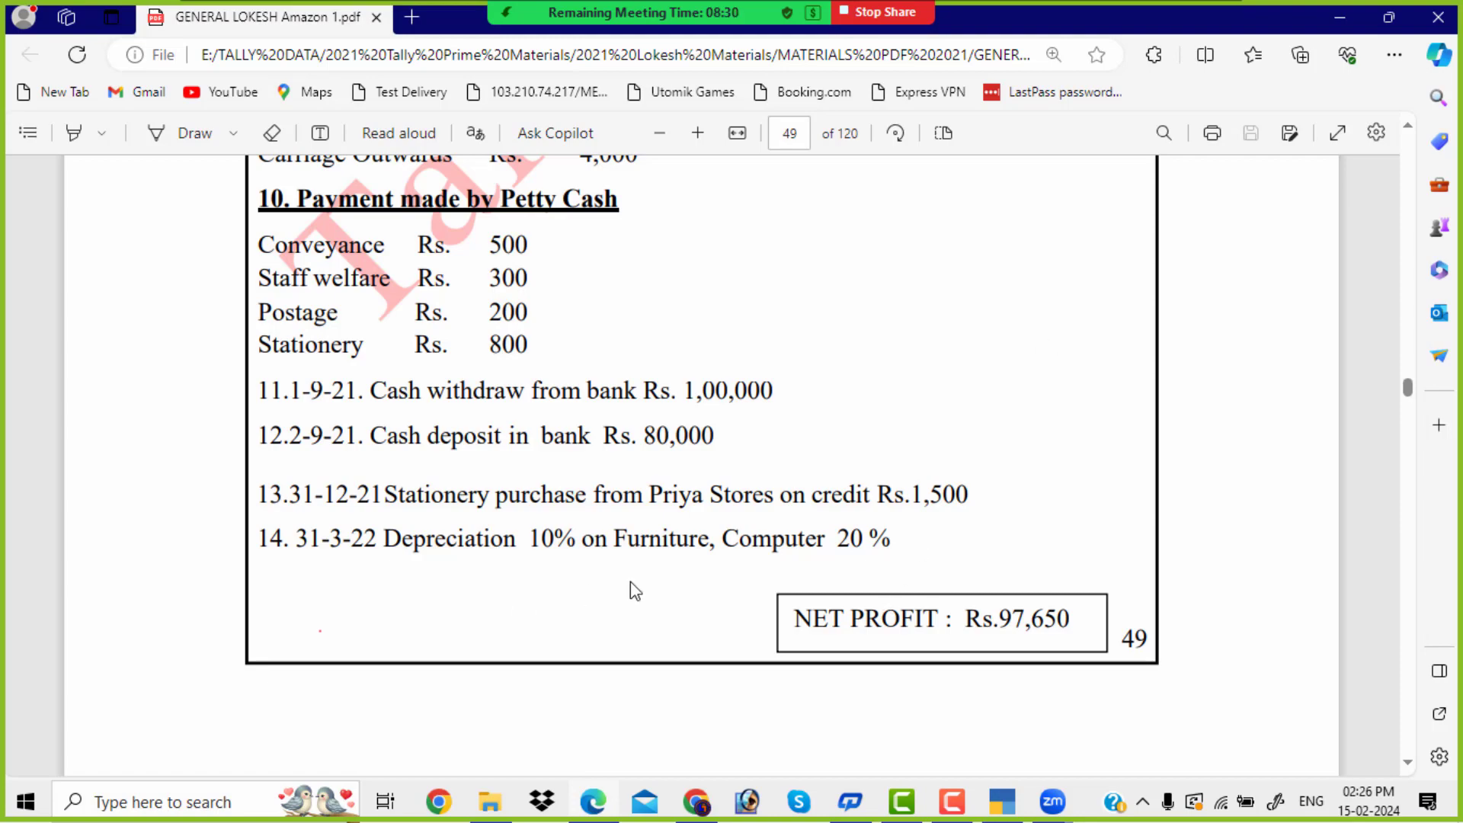
{"action": "scroll", "coordinate": [823, 535], "scroll_direction": "up", "scroll_amount": 15}
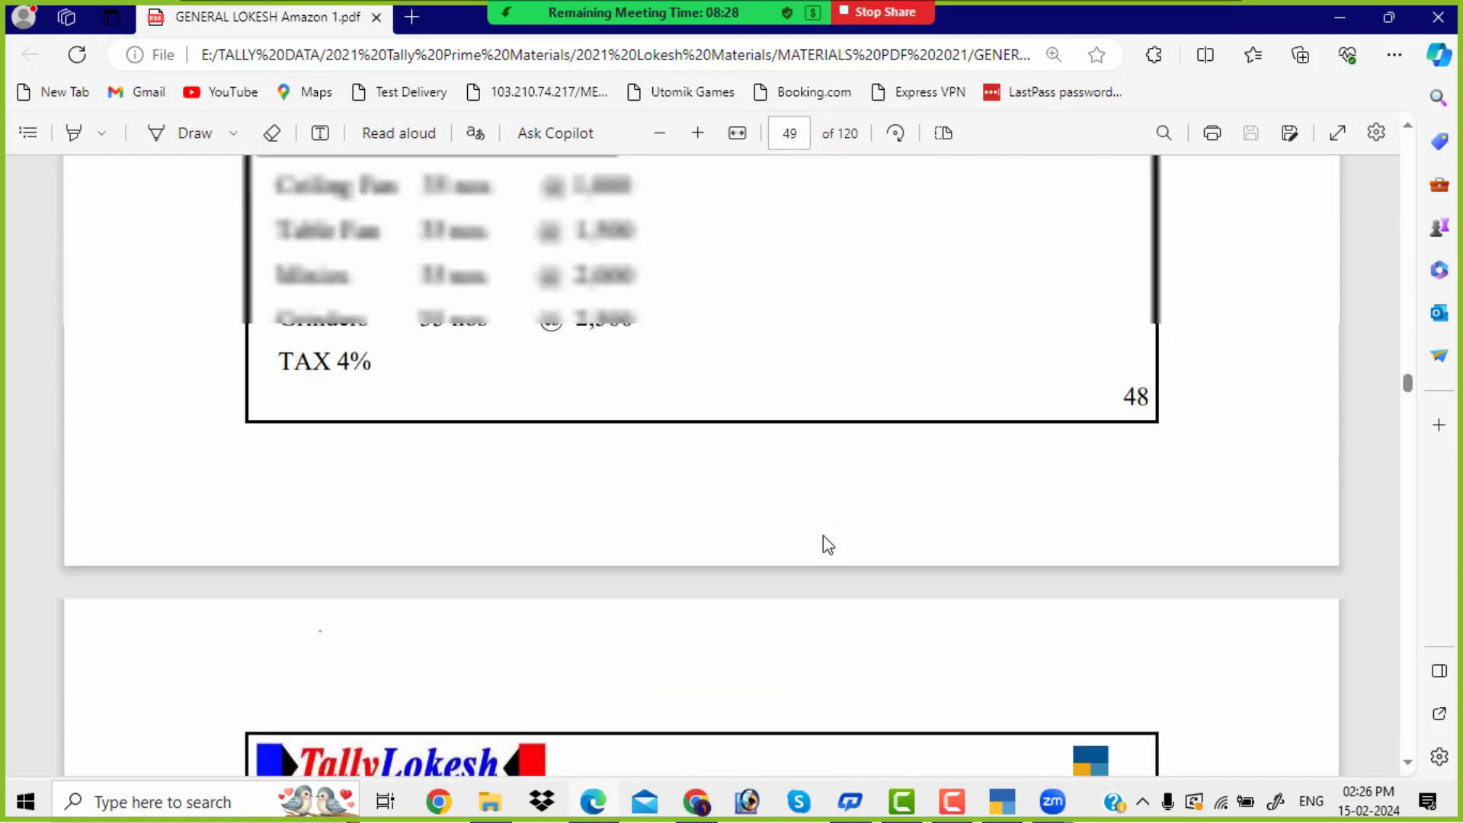
{"action": "scroll", "coordinate": [826, 537], "scroll_direction": "up", "scroll_amount": 4}
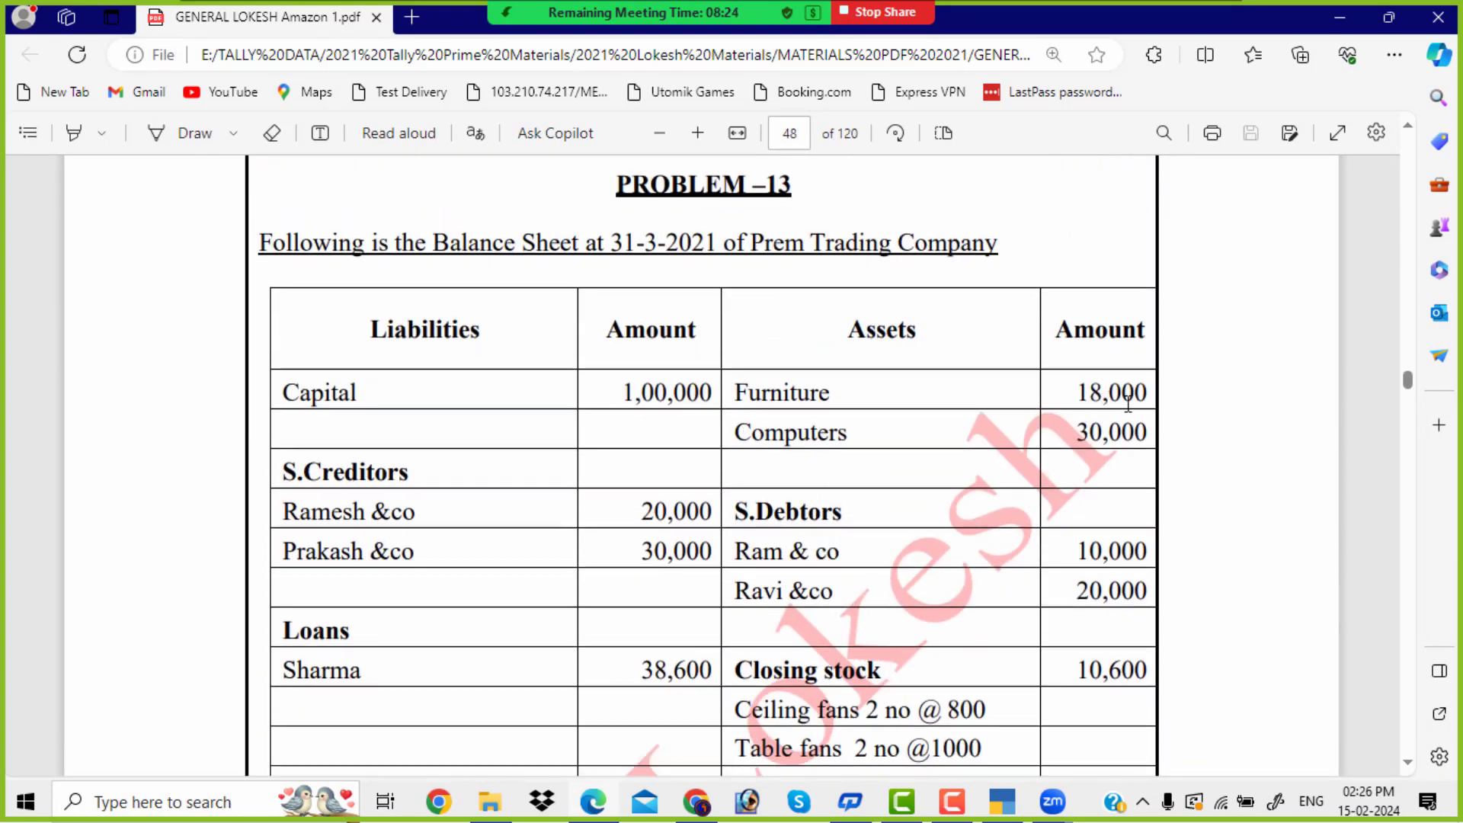
{"action": "scroll", "coordinate": [1078, 455], "scroll_direction": "down", "scroll_amount": 5}
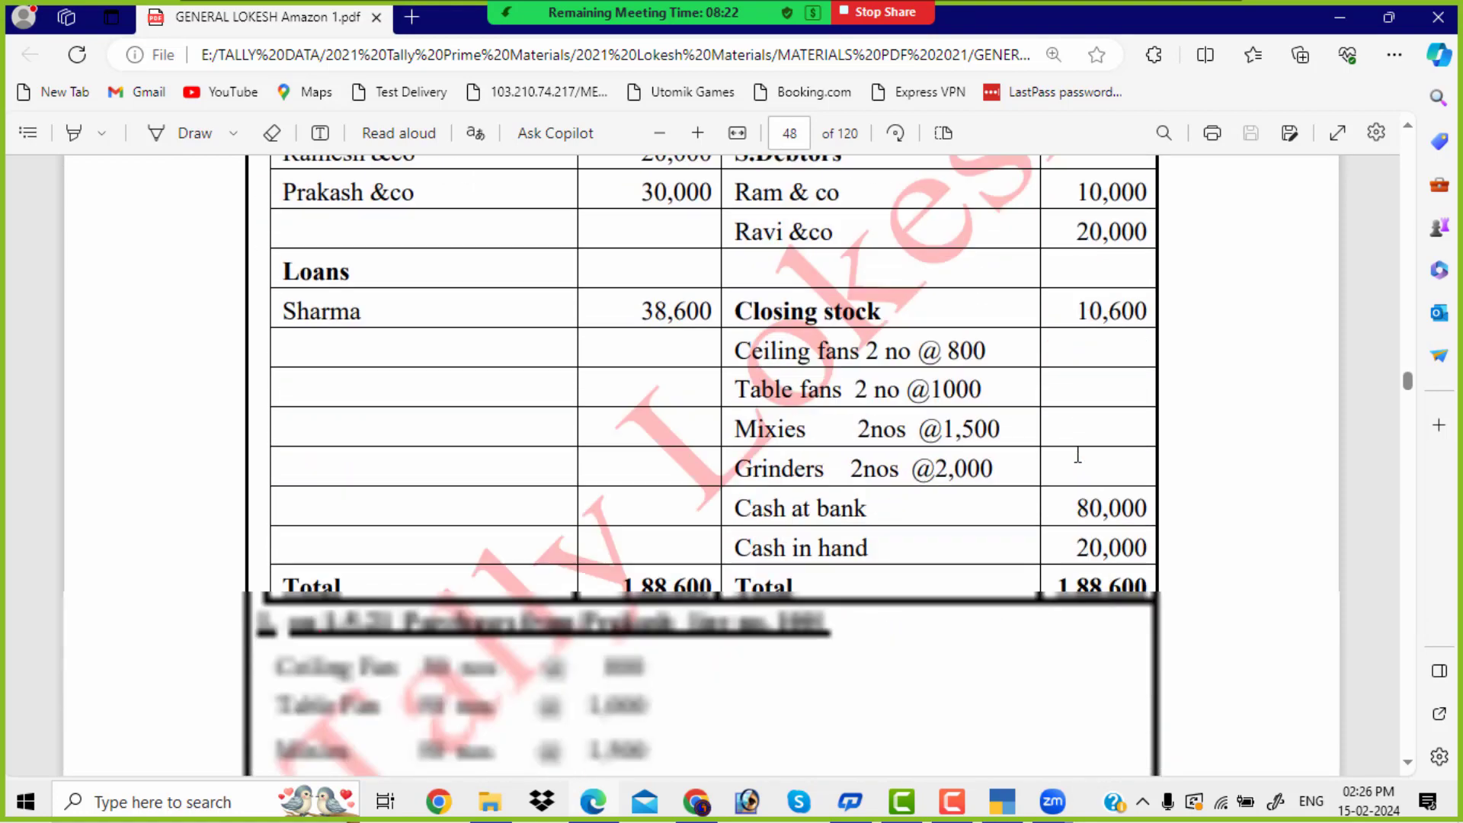
{"action": "scroll", "coordinate": [1077, 456], "scroll_direction": "down", "scroll_amount": 15}
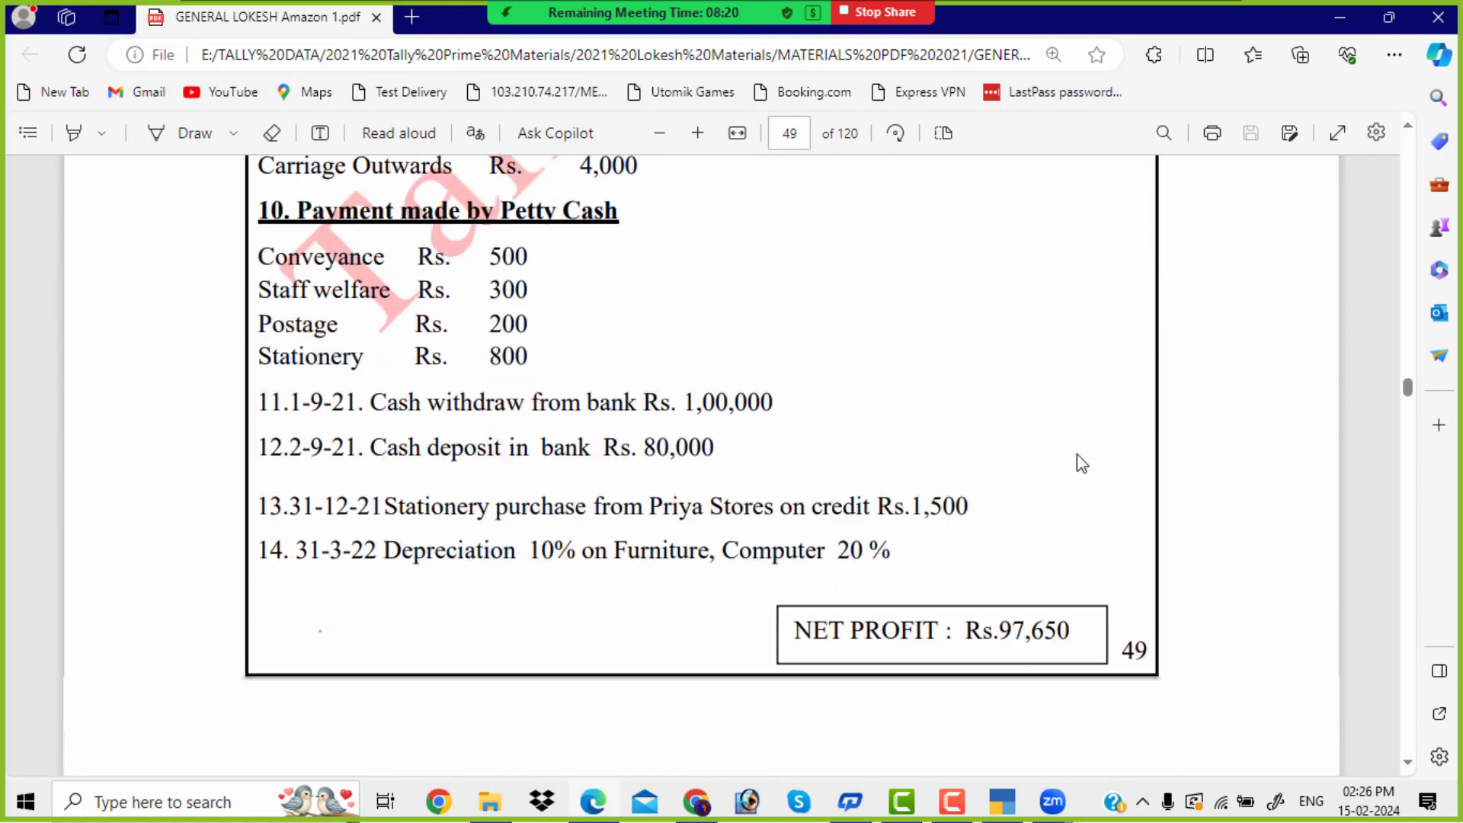
{"action": "scroll", "coordinate": [1082, 463], "scroll_direction": "down", "scroll_amount": 3}
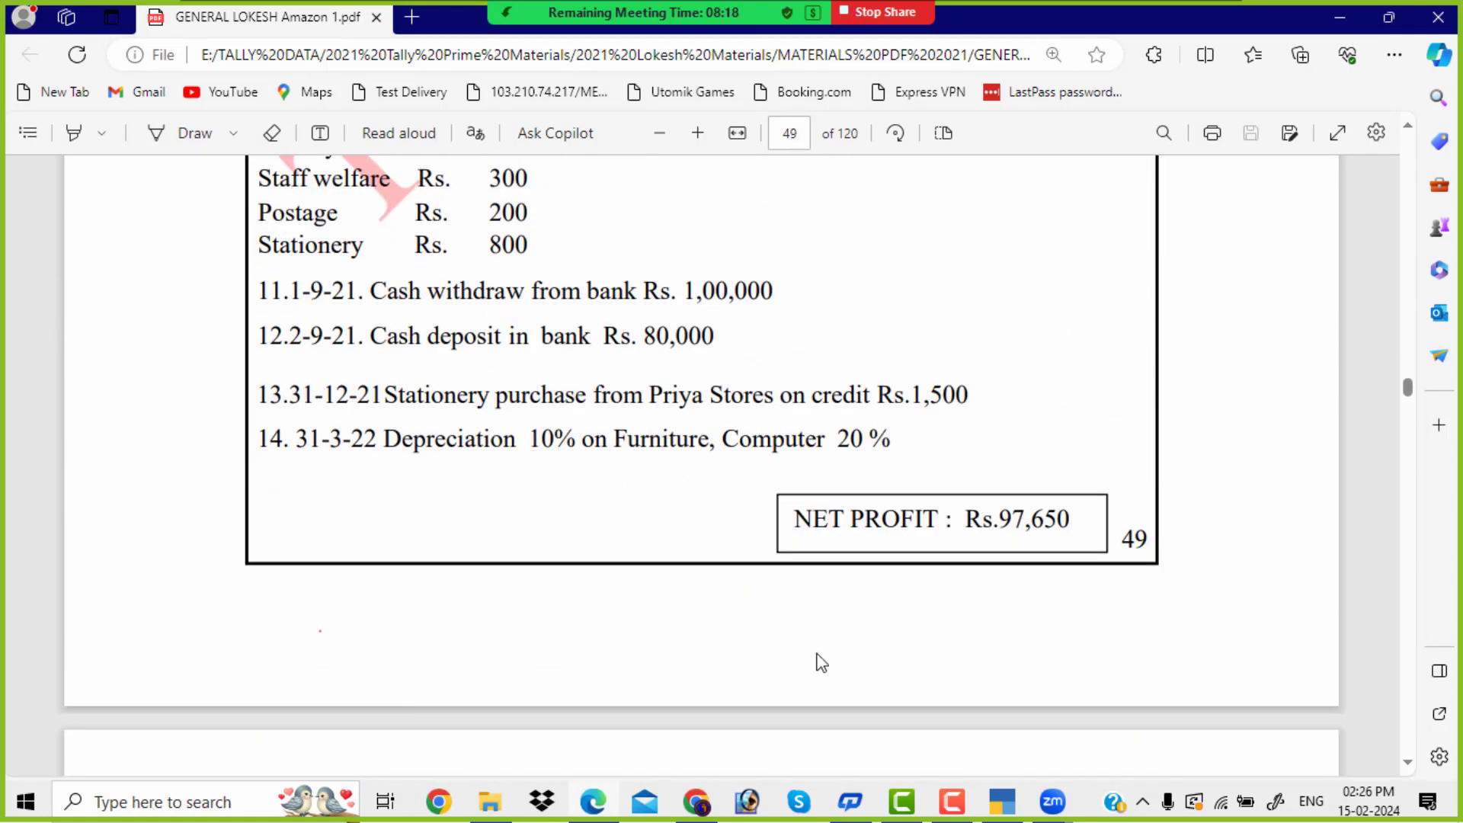
{"action": "left_click", "coordinate": [1003, 802]}
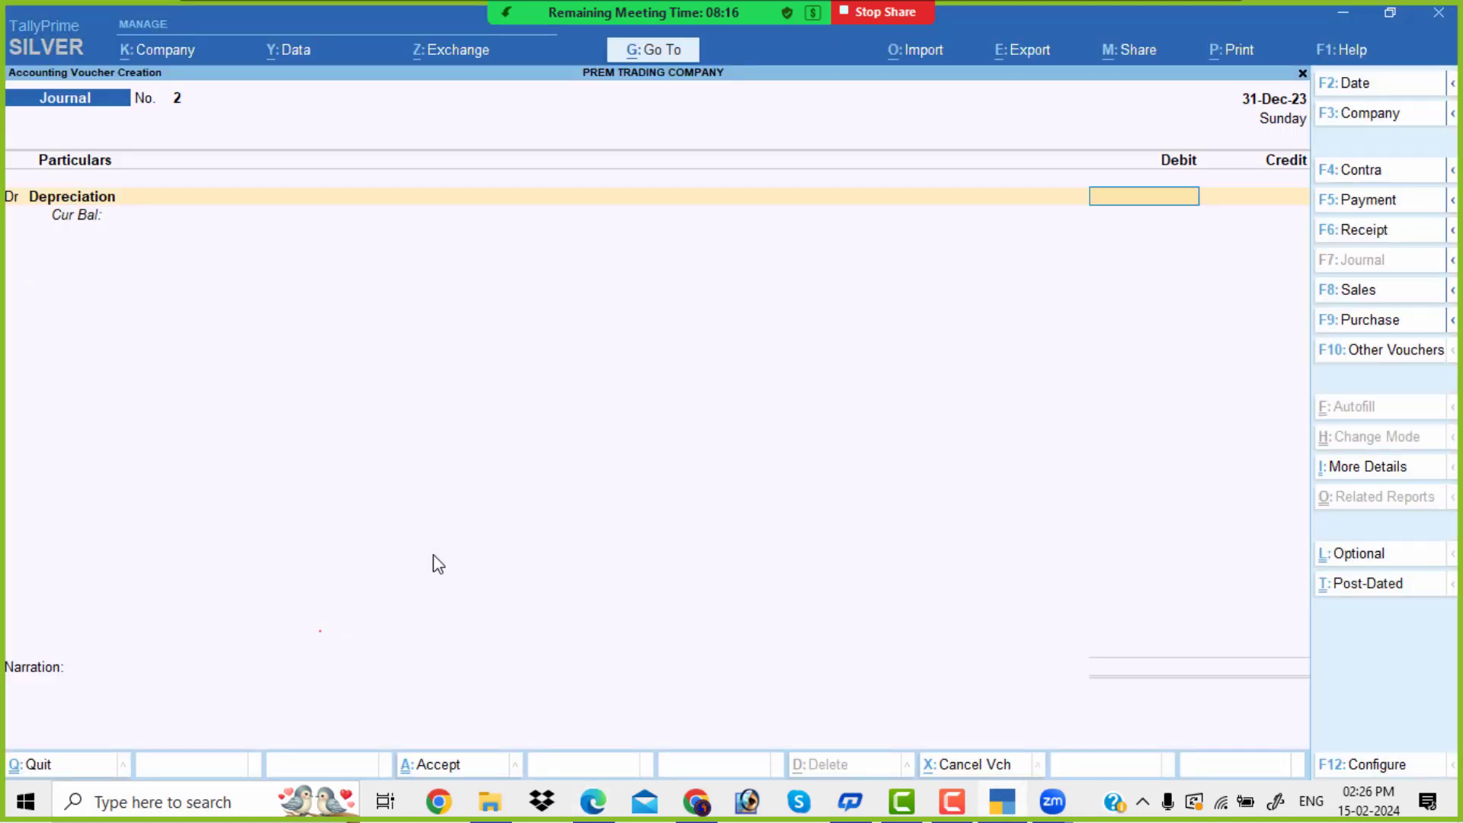
Calculate 10% of 18000 for Furniture and 20% of 30000 for Computer in the built-in calculator, rechecking the rate in the exercise PDF.
{"action": "key", "text": "ctrl+n"}
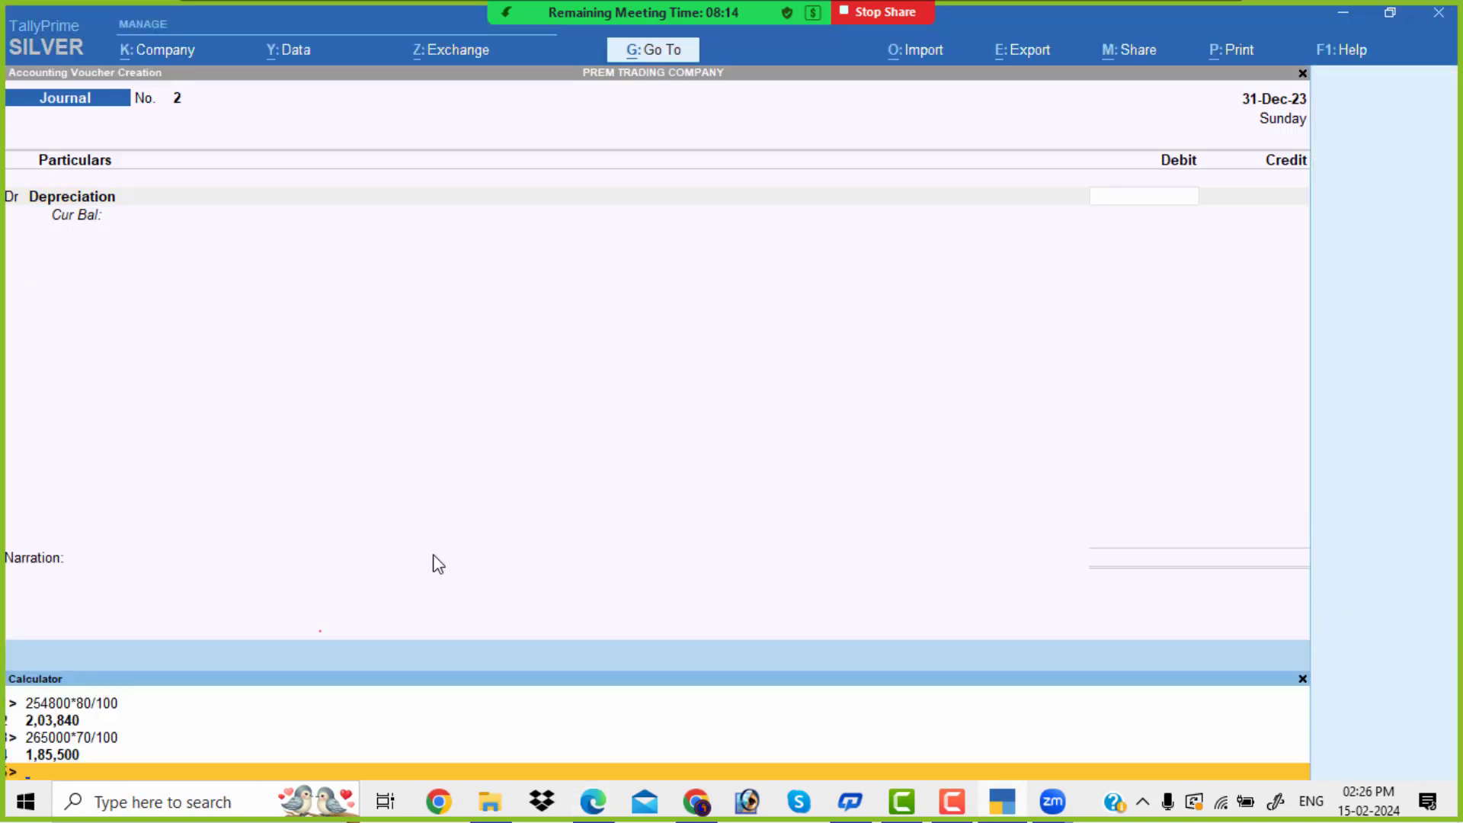
{"action": "type", "text": "18000*10/100"}
{"action": "key", "text": "Return"}
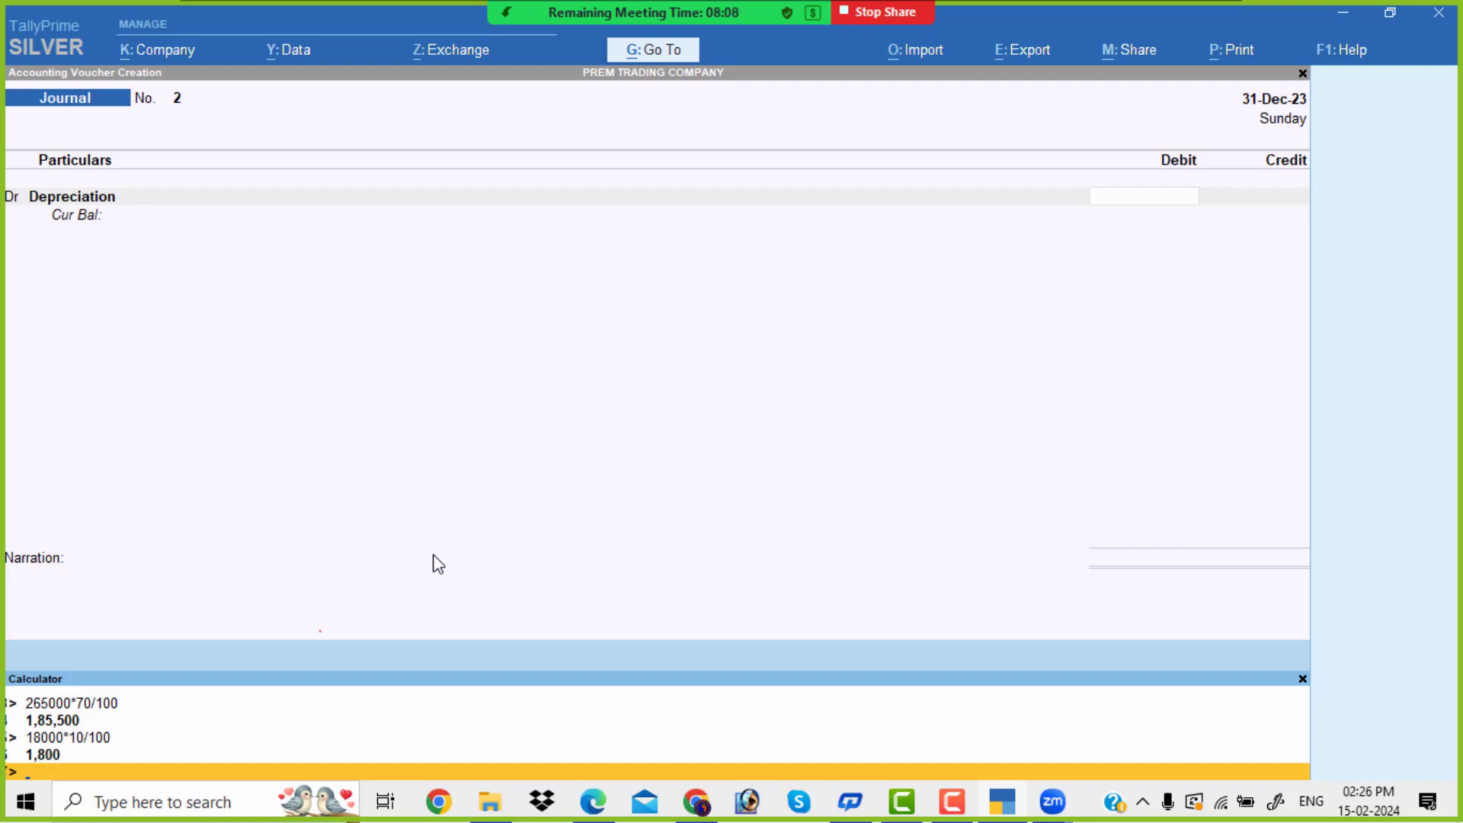
{"action": "type", "text": "30000*30/100"}
{"action": "key", "text": "Return"}
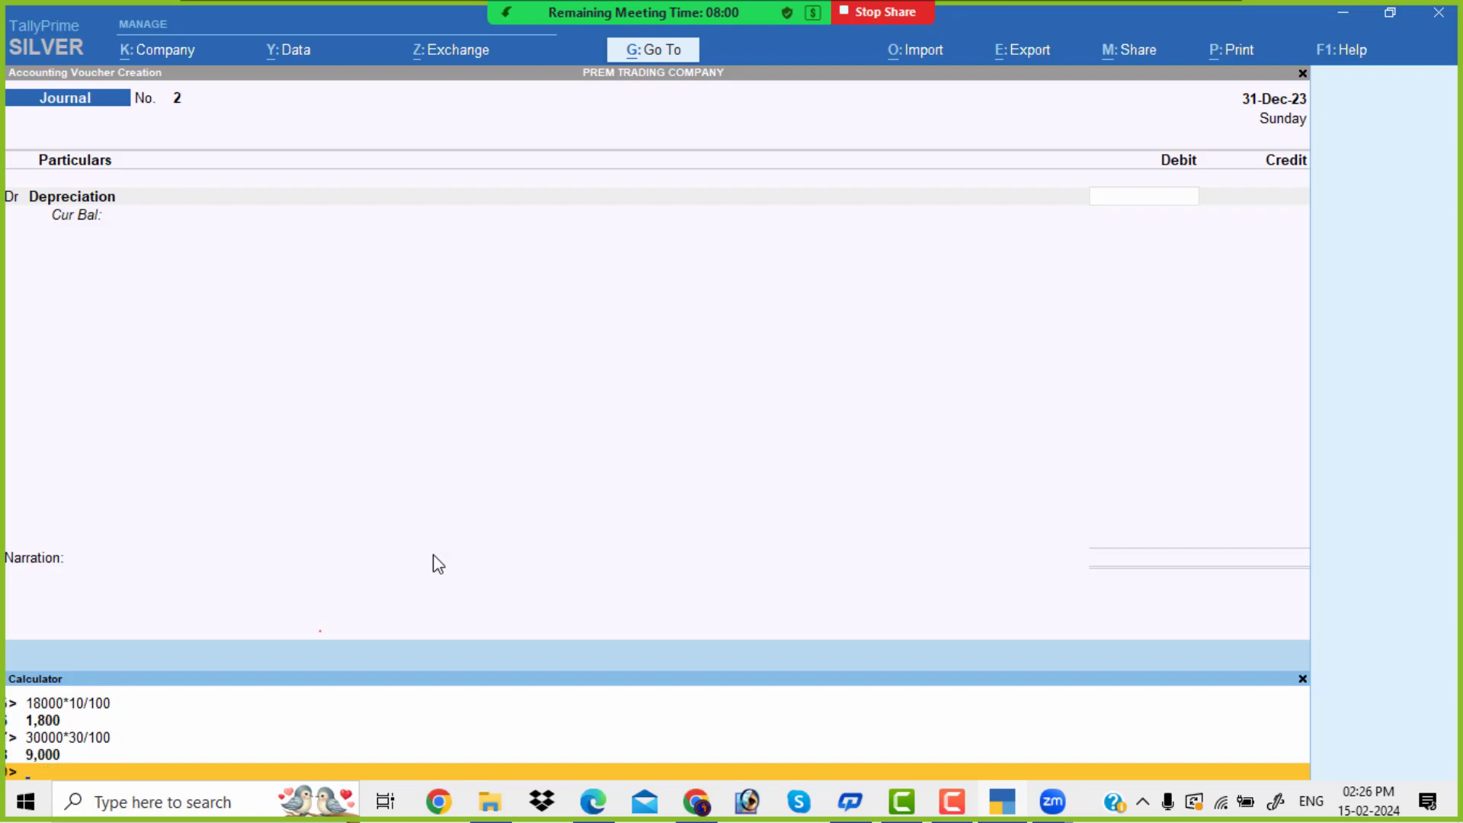
{"action": "key", "text": "alt+Tab"}
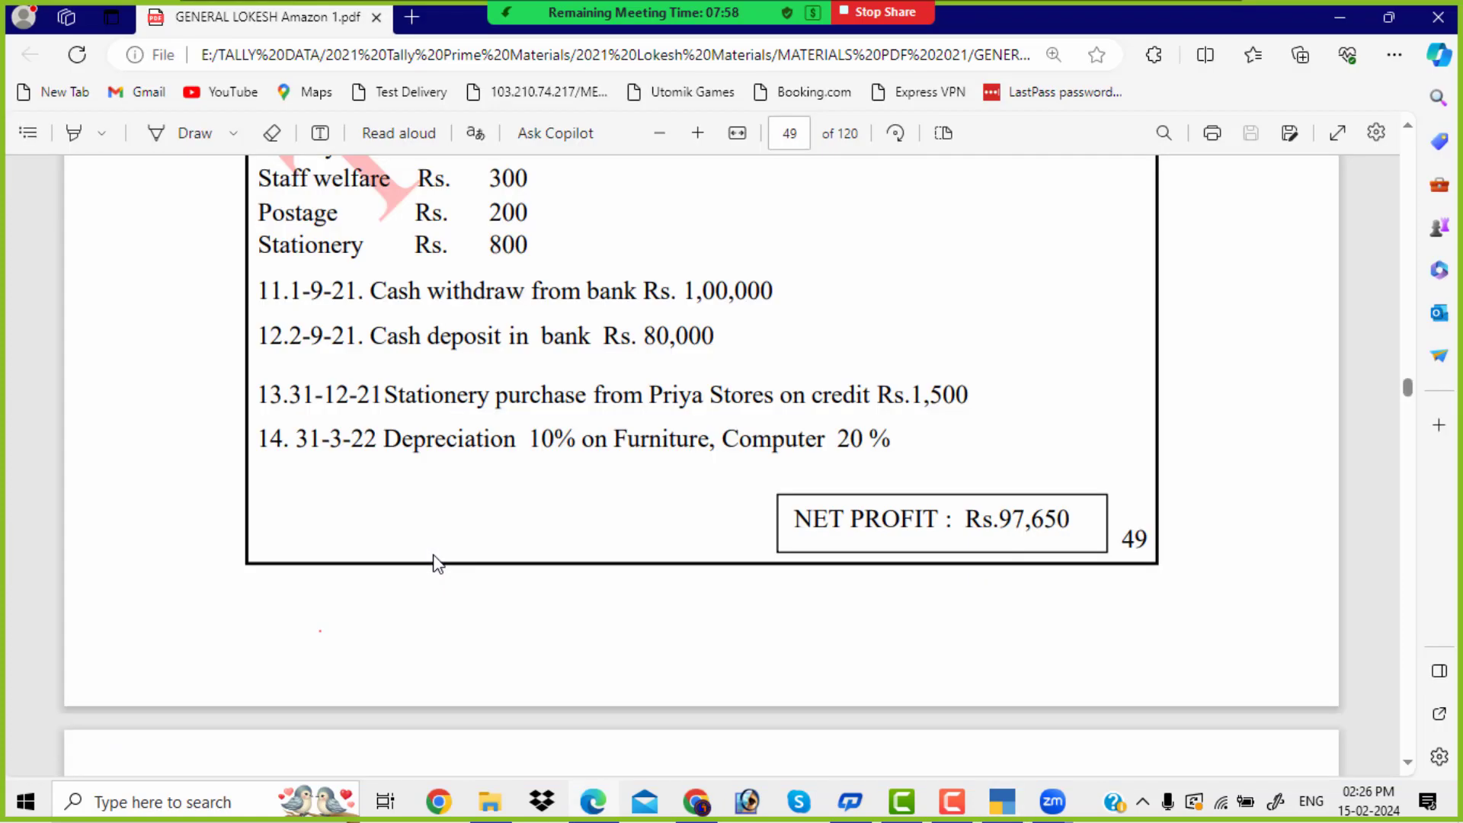
{"action": "key", "text": "alt+Tab"}
{"action": "type", "text": "3000"}
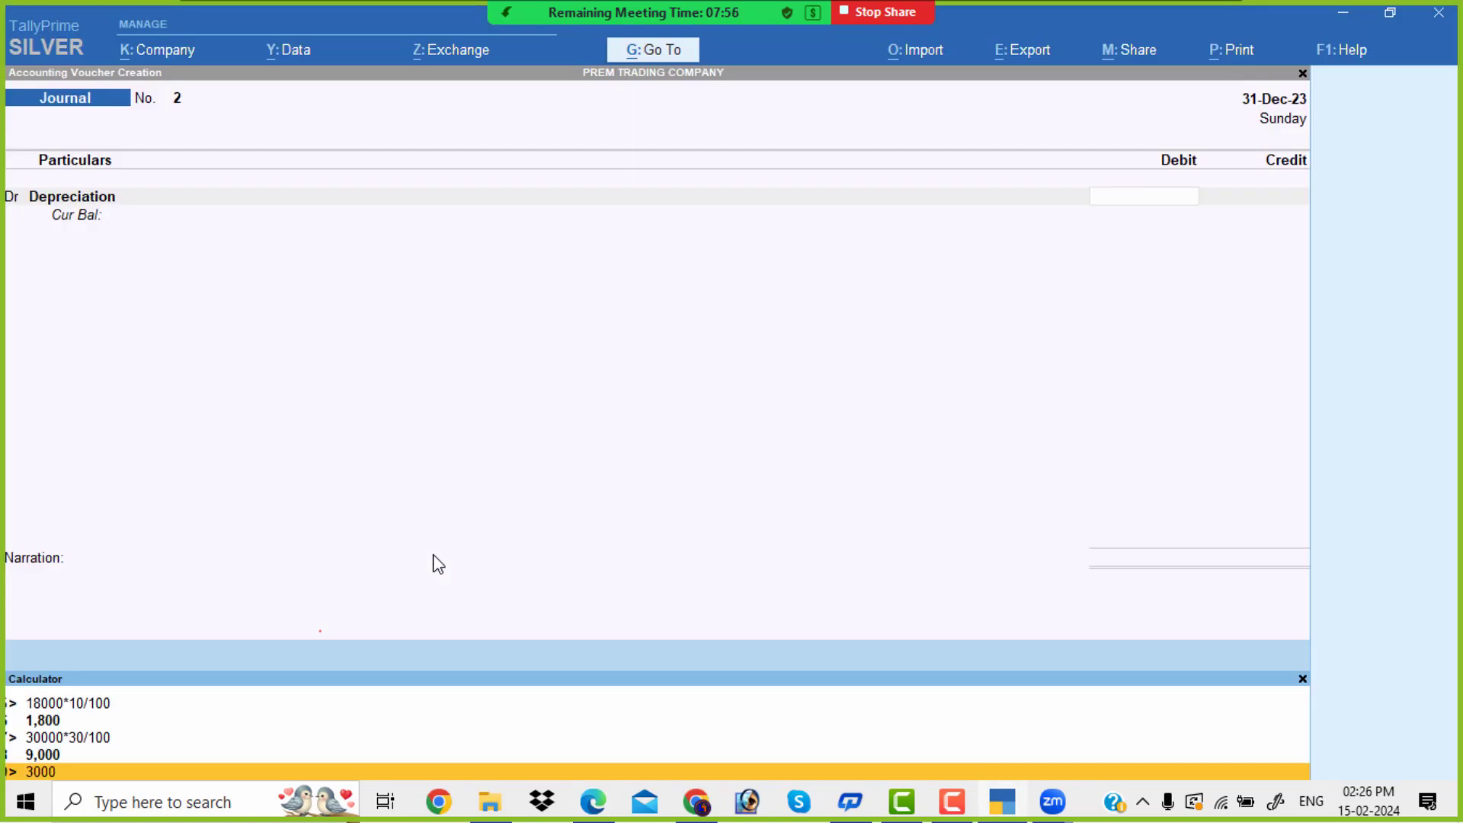
{"action": "type", "text": "0*20/100"}
{"action": "key", "text": "Return"}
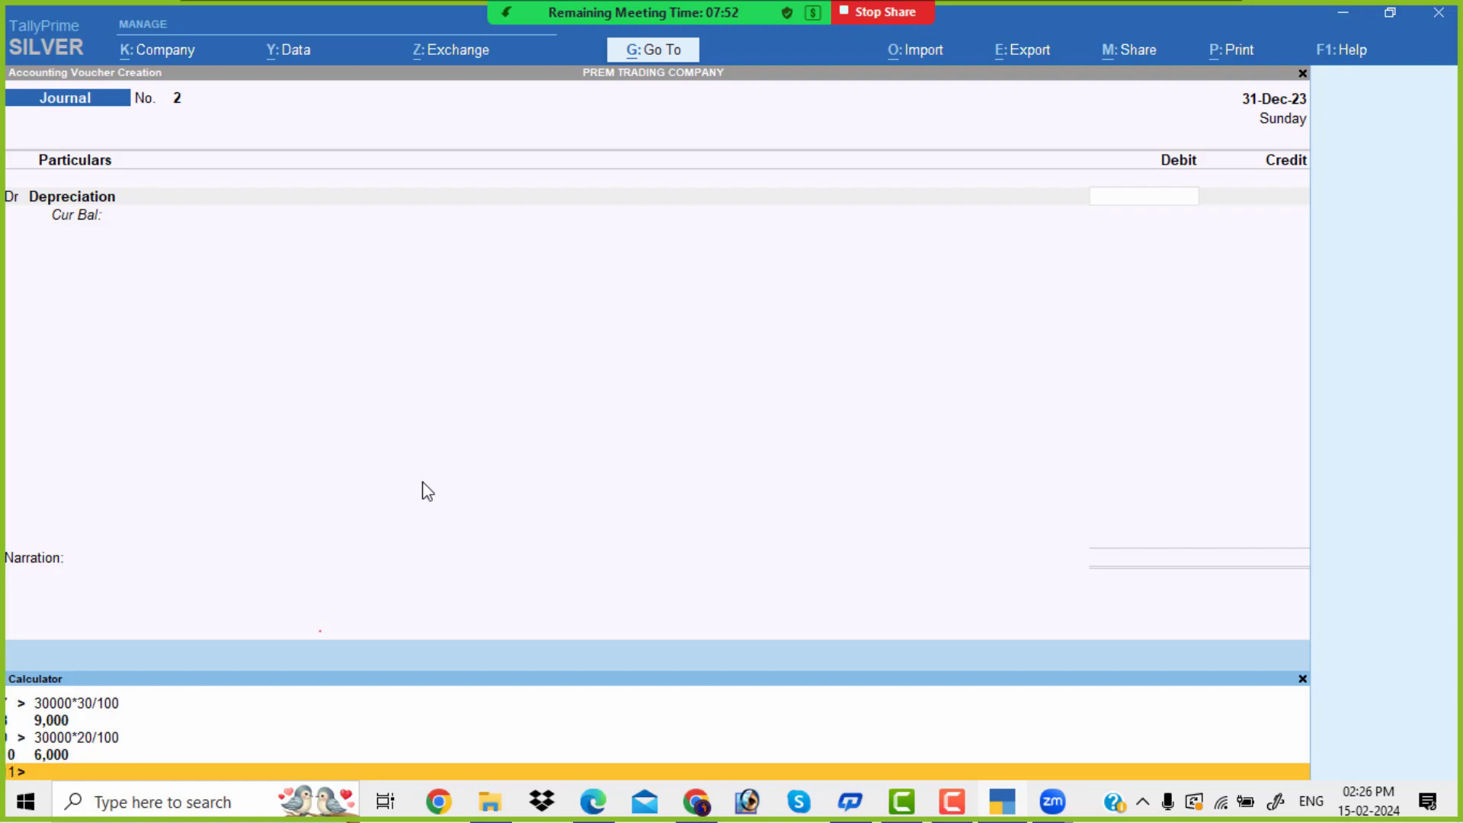
Debit Depreciation with 7,600 and credit Furniture with 1,800 in the Journal voucher.
{"action": "left_click", "coordinate": [1162, 204]}
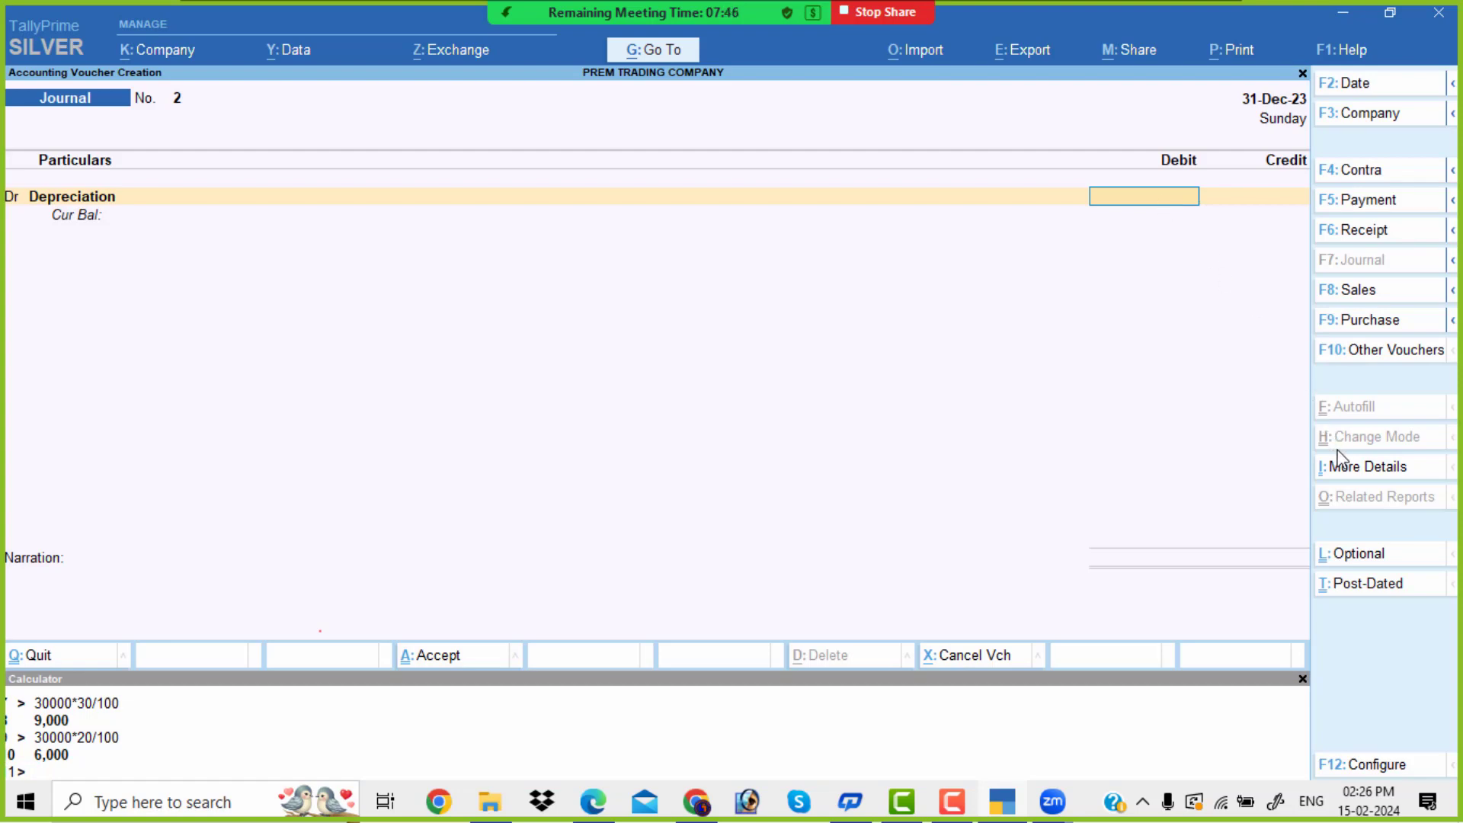
{"action": "type", "text": "7600"}
{"action": "key", "text": "Return"}
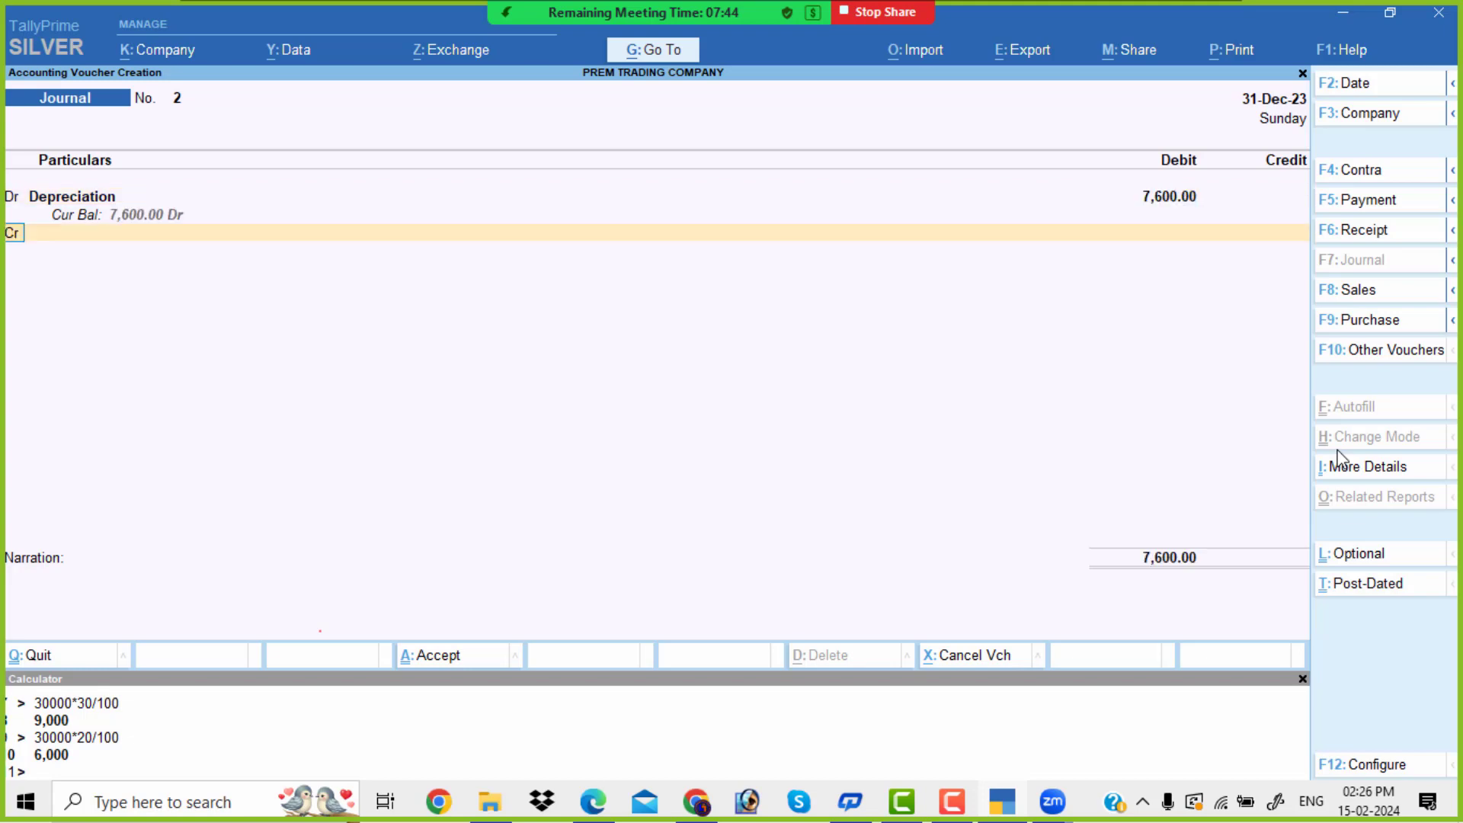
{"action": "type", "text": "F"}
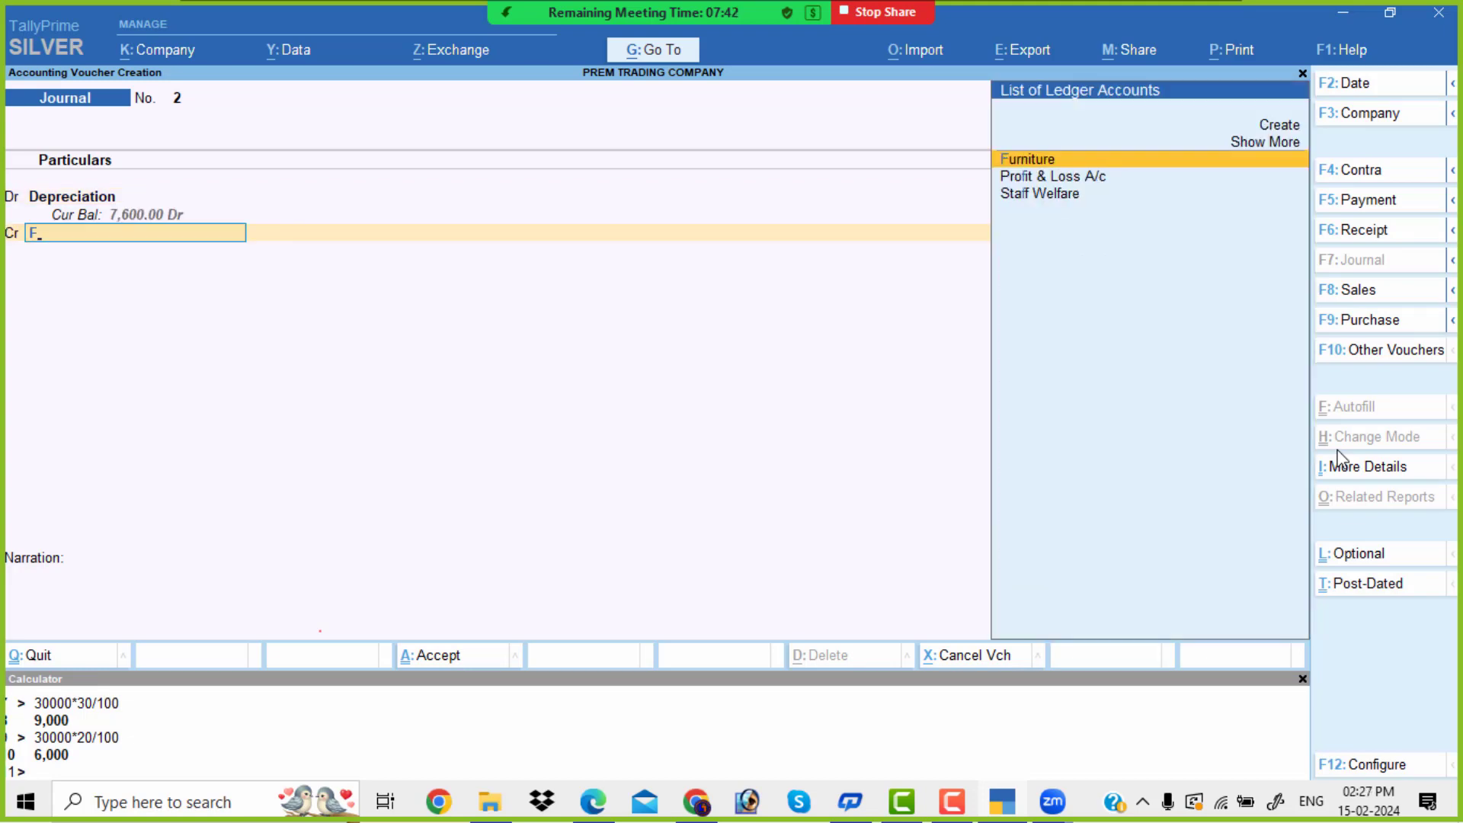
{"action": "key", "text": "Return"}
{"action": "key", "text": "BackSpace"}
{"action": "type", "text": "18000"}
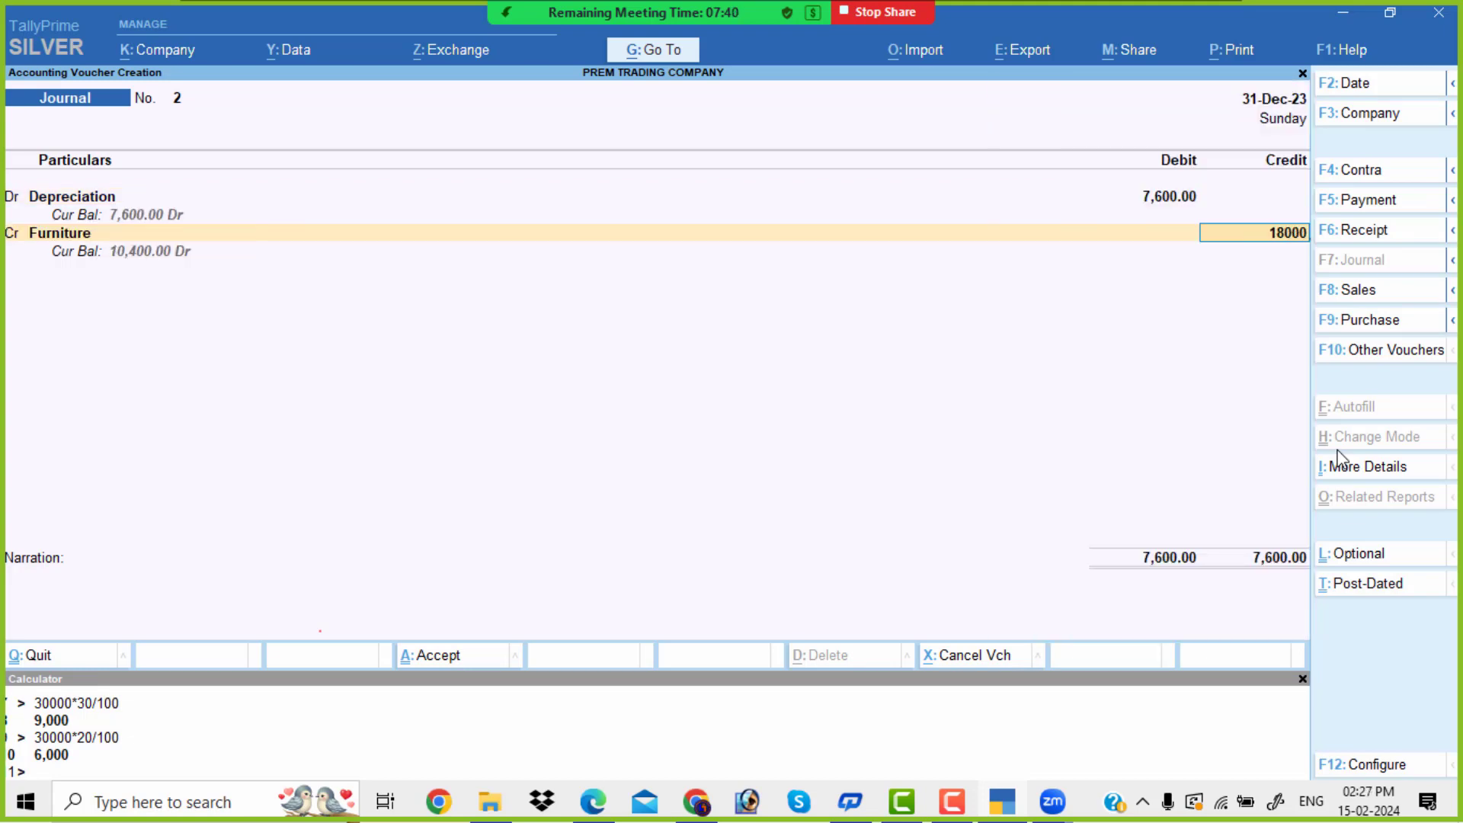
{"action": "key", "text": "Return"}
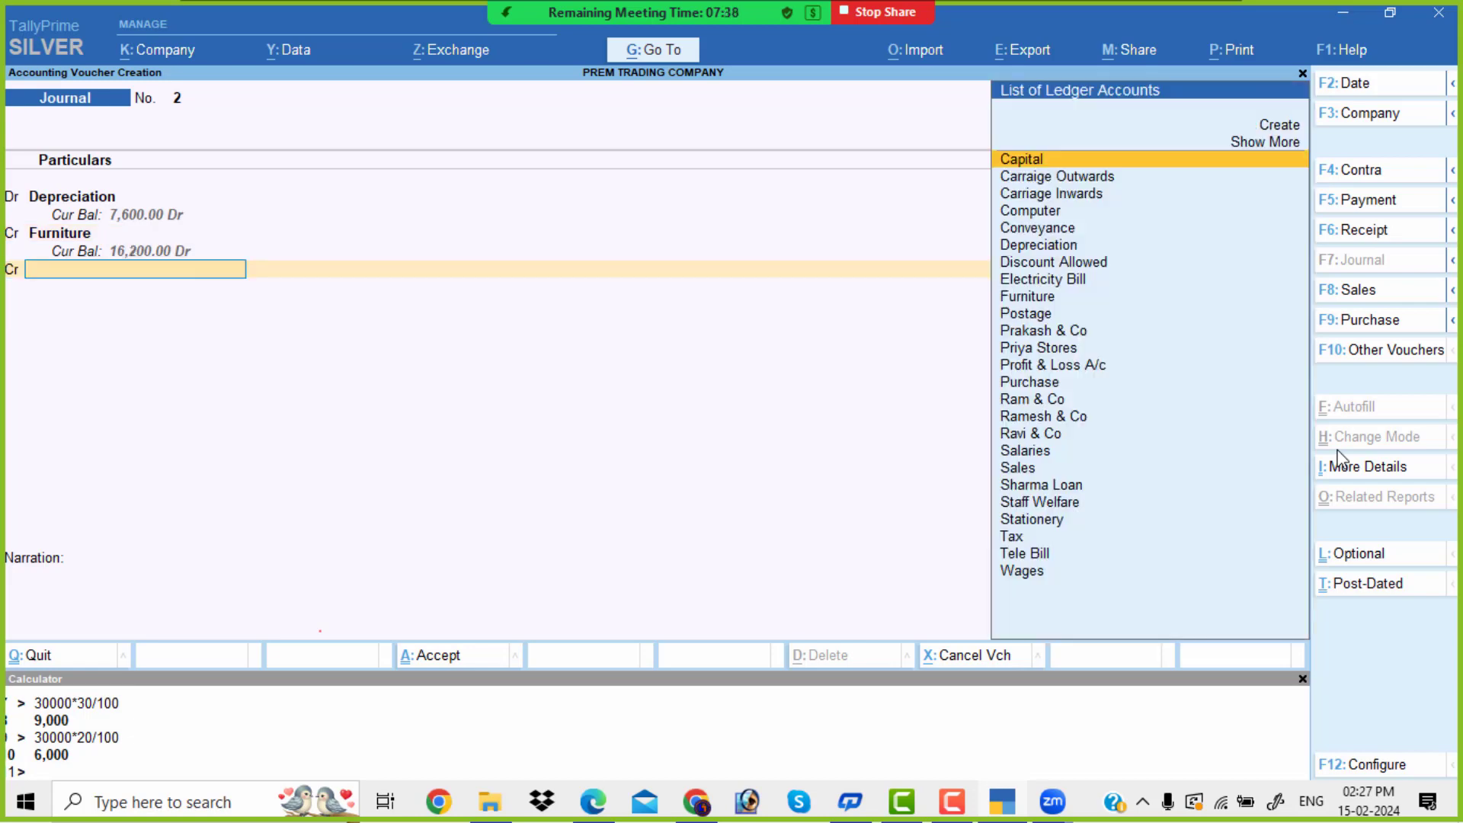
Add Computer as the second credit line and recheck its depreciation rate in the exercise PDF.
{"action": "type", "text": "Co"}
{"action": "key", "text": "Return"}
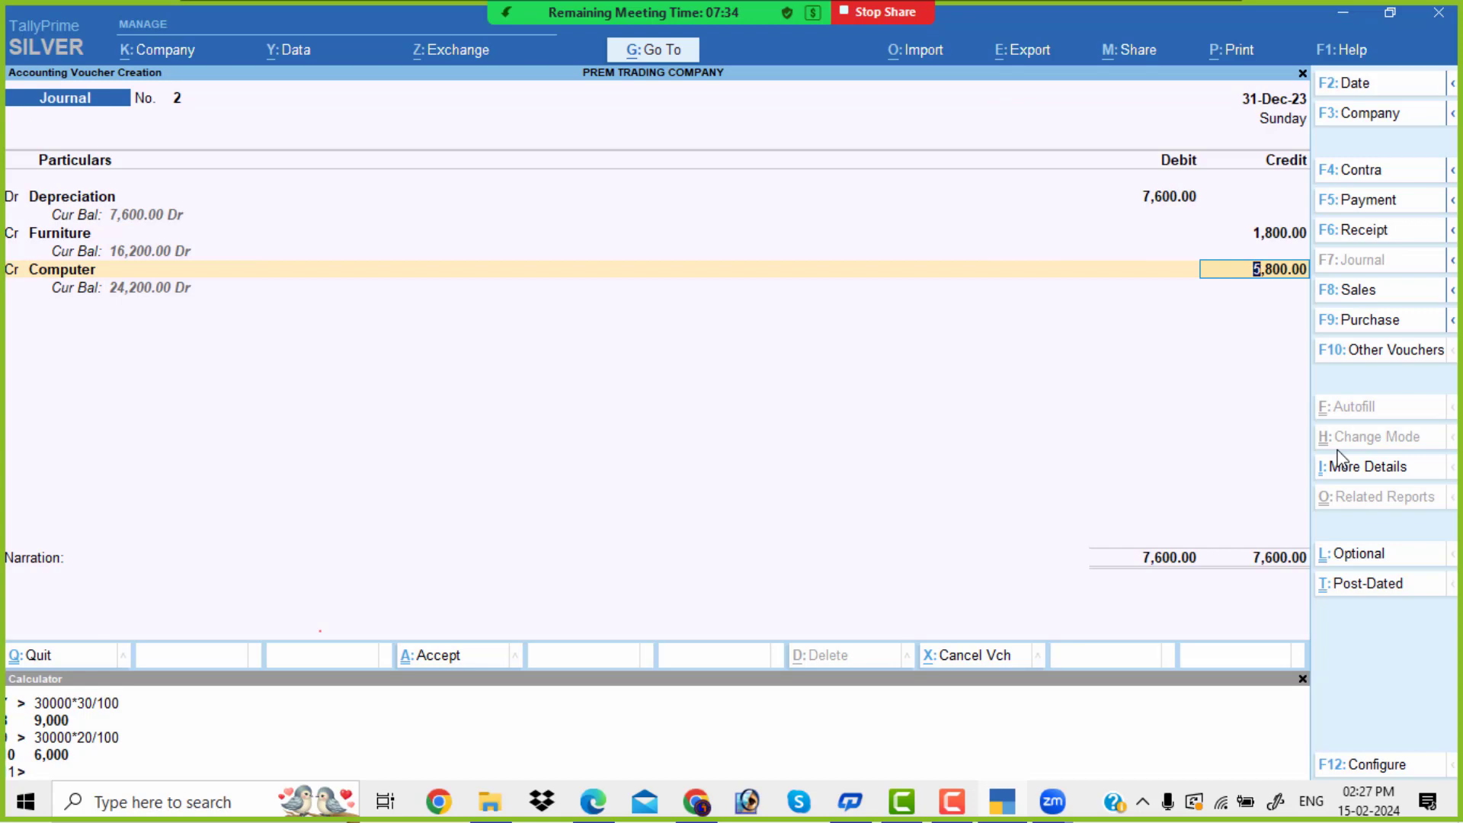
{"action": "key", "text": "alt+Tab"}
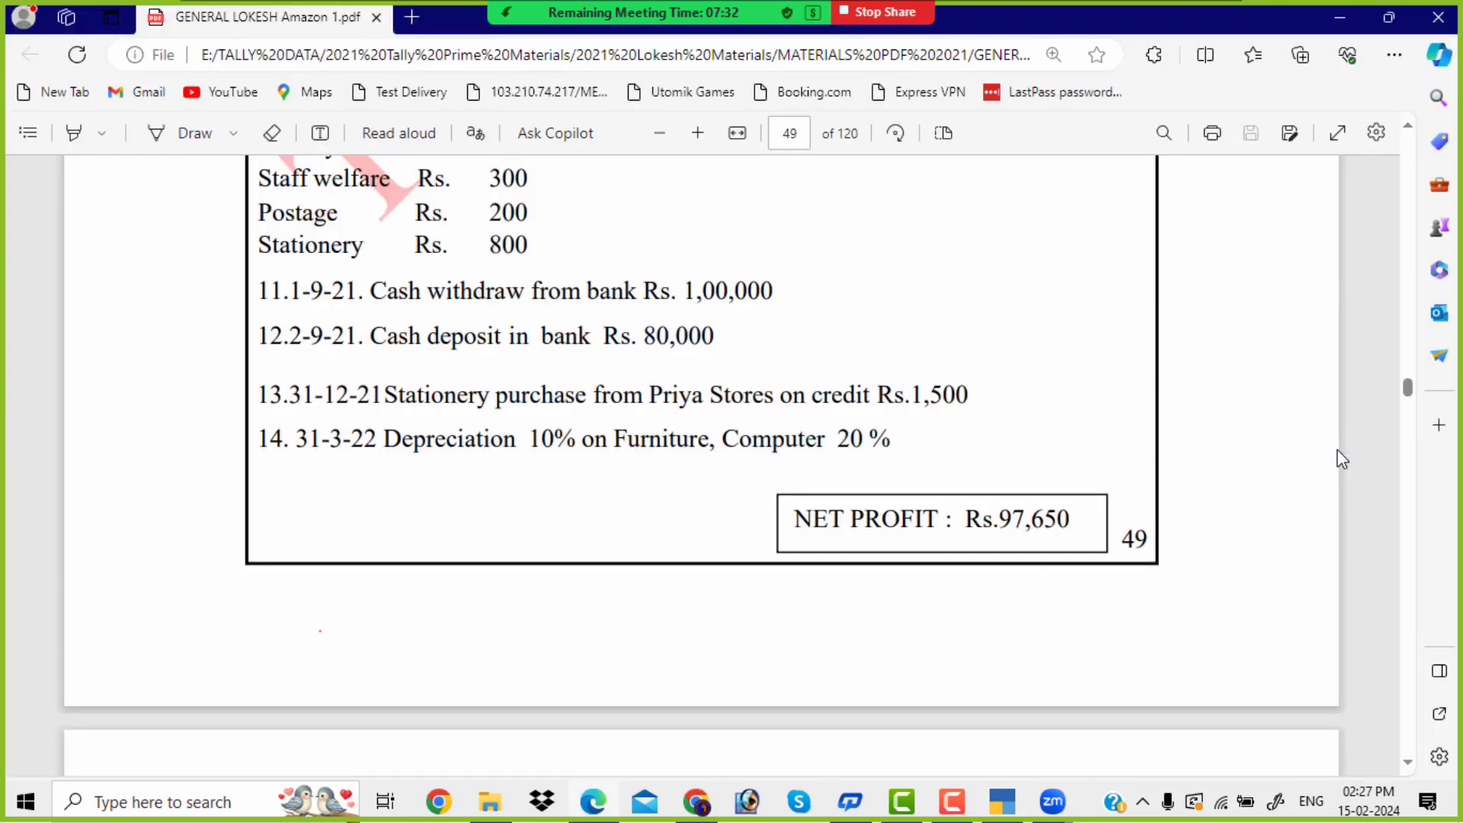
{"action": "key", "text": "alt+Tab"}
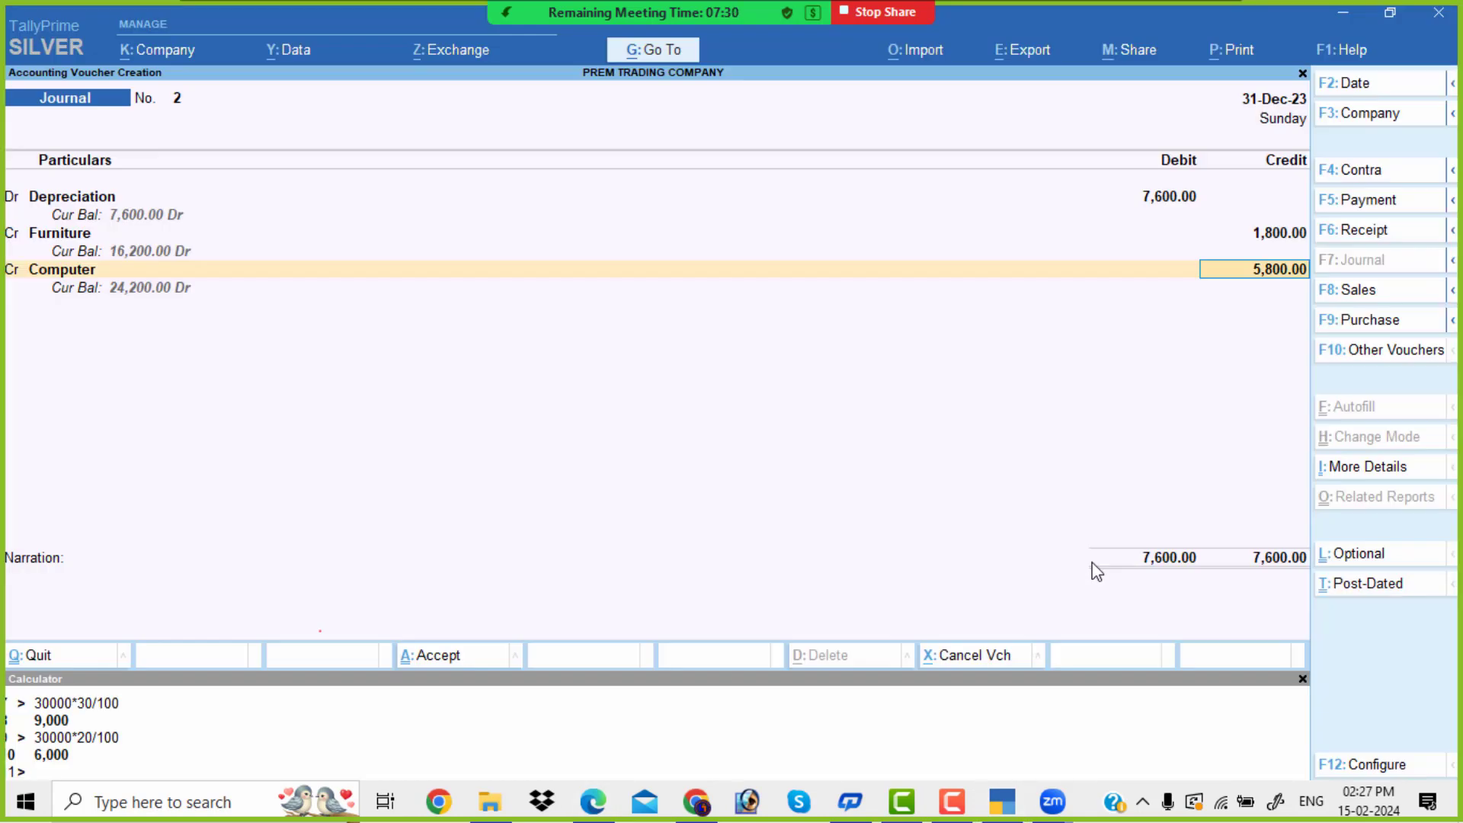
Correct the Depreciation debit to 7,800 and the Computer credit to 6,000, and save the Journal voucher without a narration.
{"action": "left_click", "coordinate": [1166, 200]}
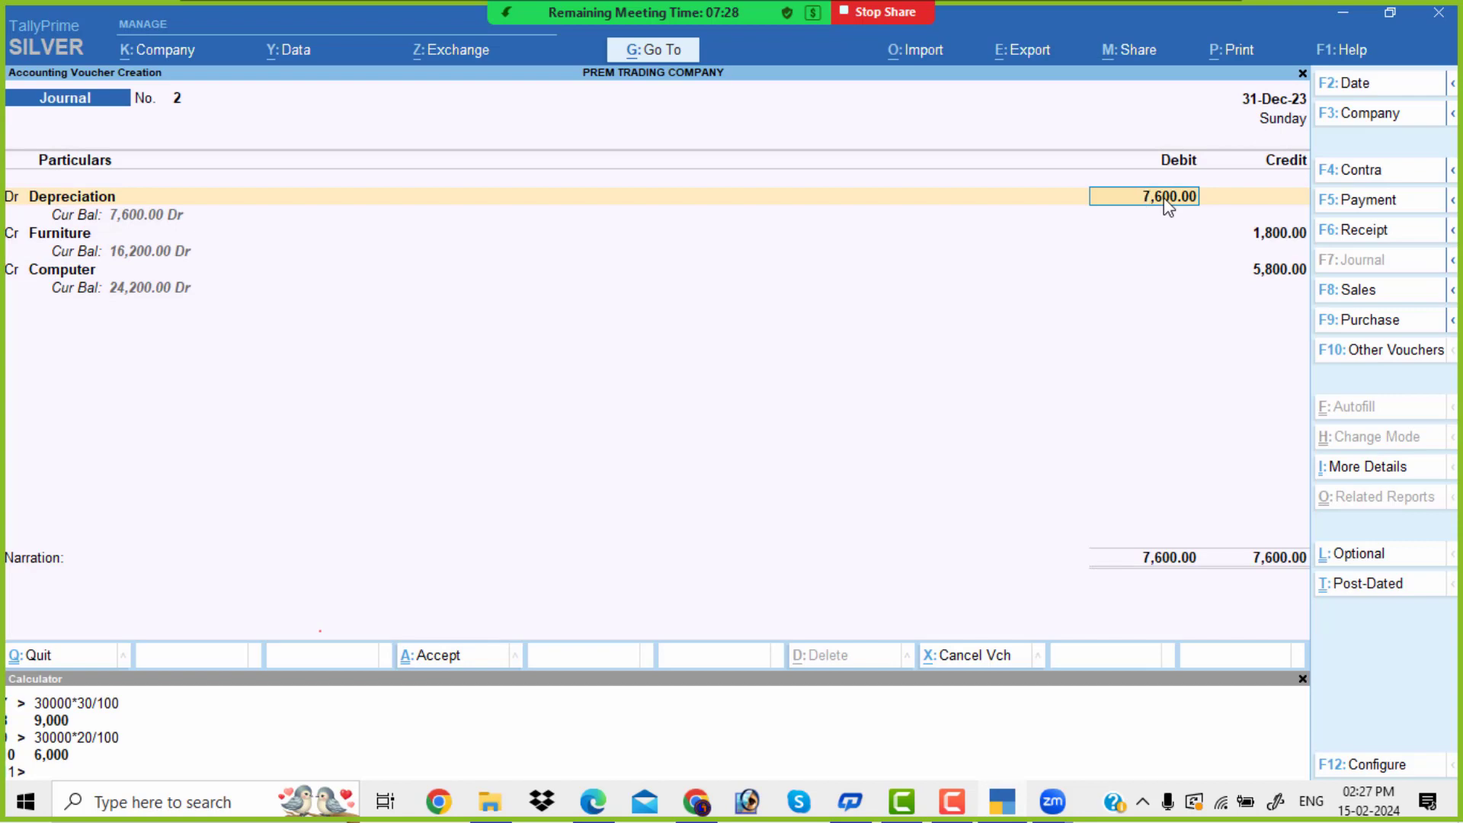
{"action": "type", "text": "00"}
{"action": "key", "text": "Return"}
{"action": "key", "text": "Return"}
{"action": "key", "text": "Return"}
{"action": "key", "text": "Return"}
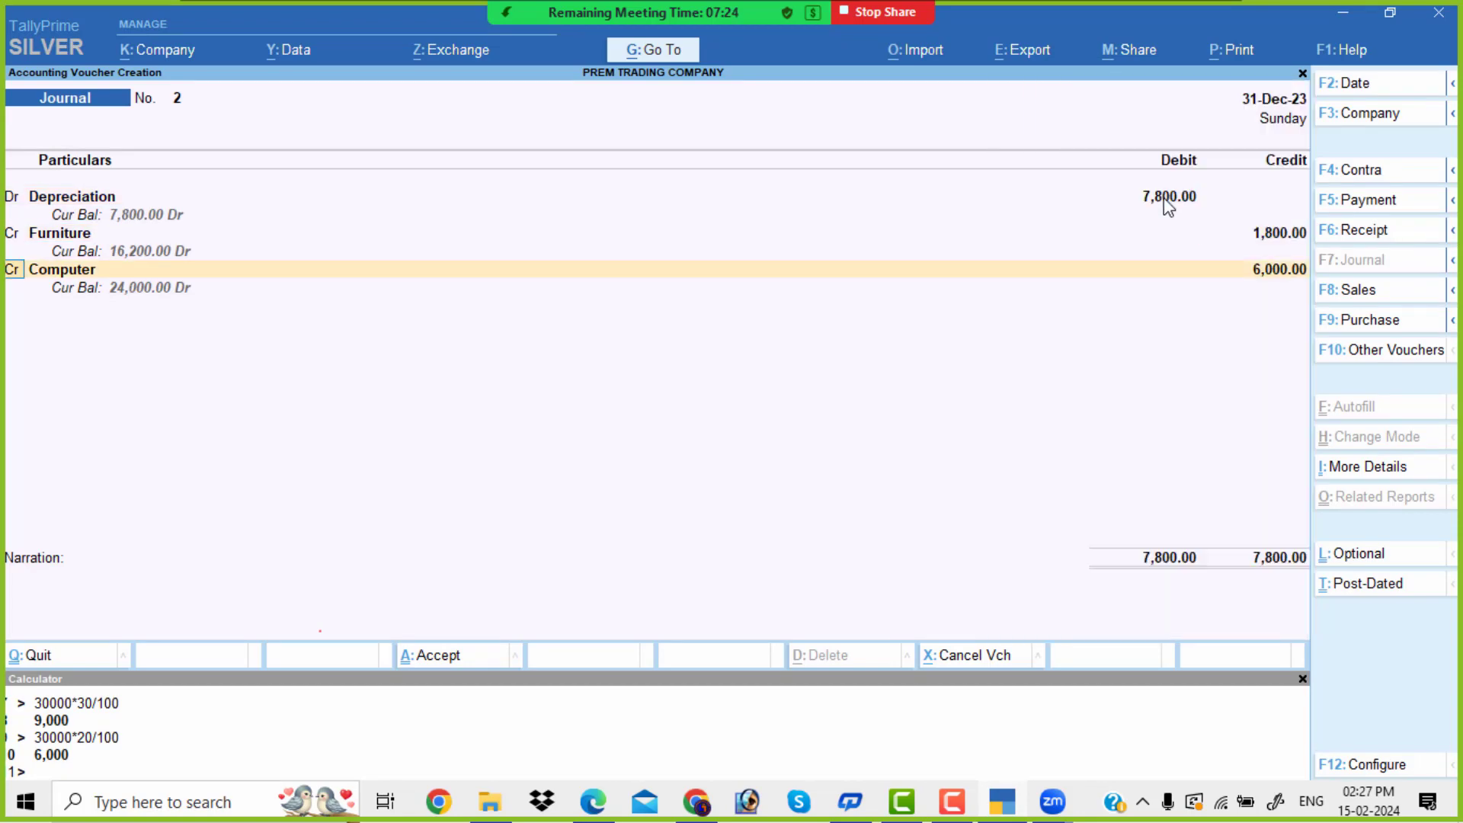
{"action": "key", "text": "Return"}
{"action": "key", "text": "Return"}
{"action": "key", "text": "Return"}
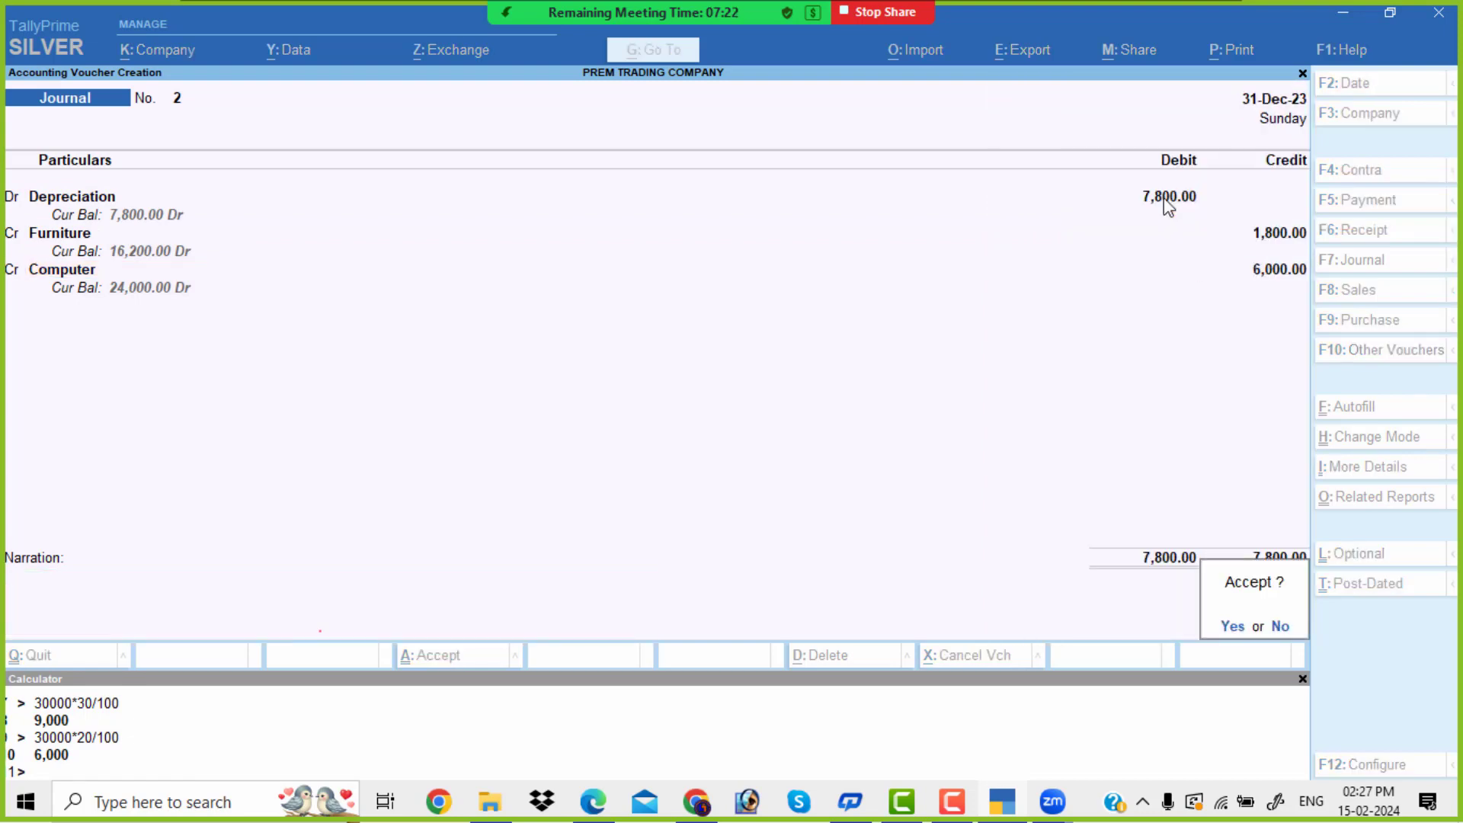
{"action": "key", "text": "y"}
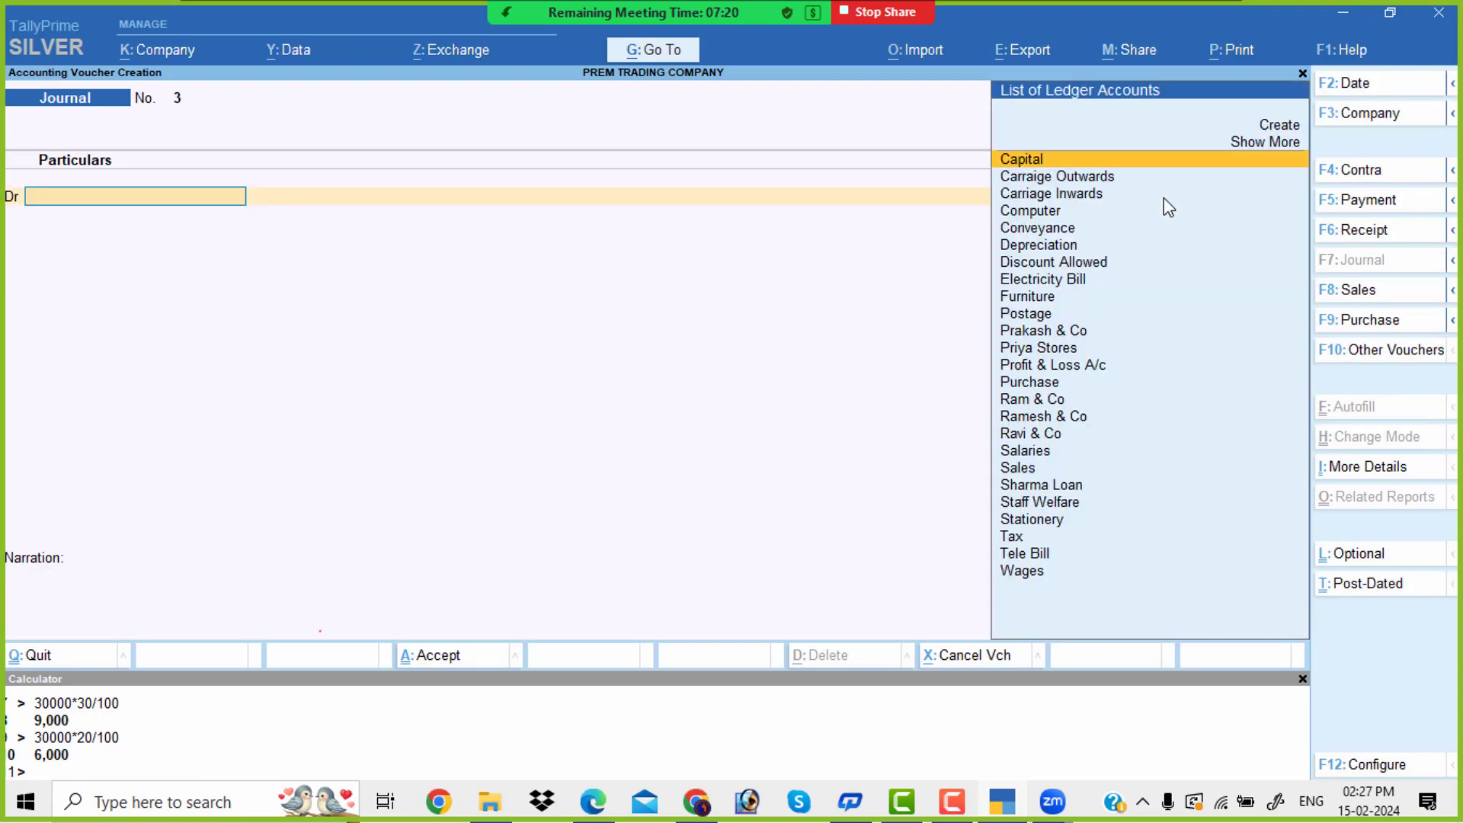
Close the calculator and voucher entry, and open the Day Book for the period 1-Apr-23 to 31-Dec-23.
{"action": "left_click", "coordinate": [1304, 680]}
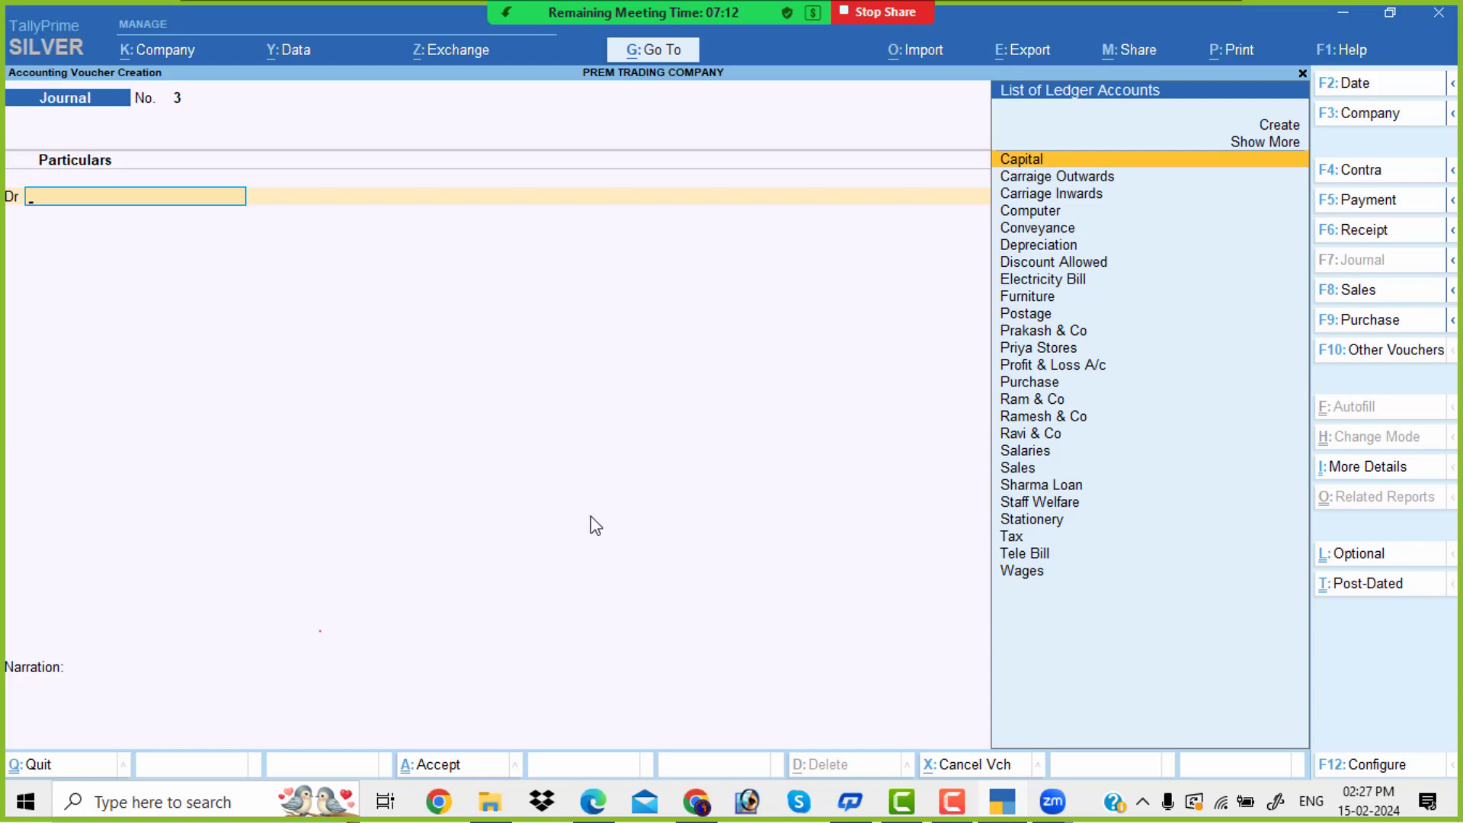
{"action": "key", "text": "Escape"}
{"action": "key", "text": "Return"}
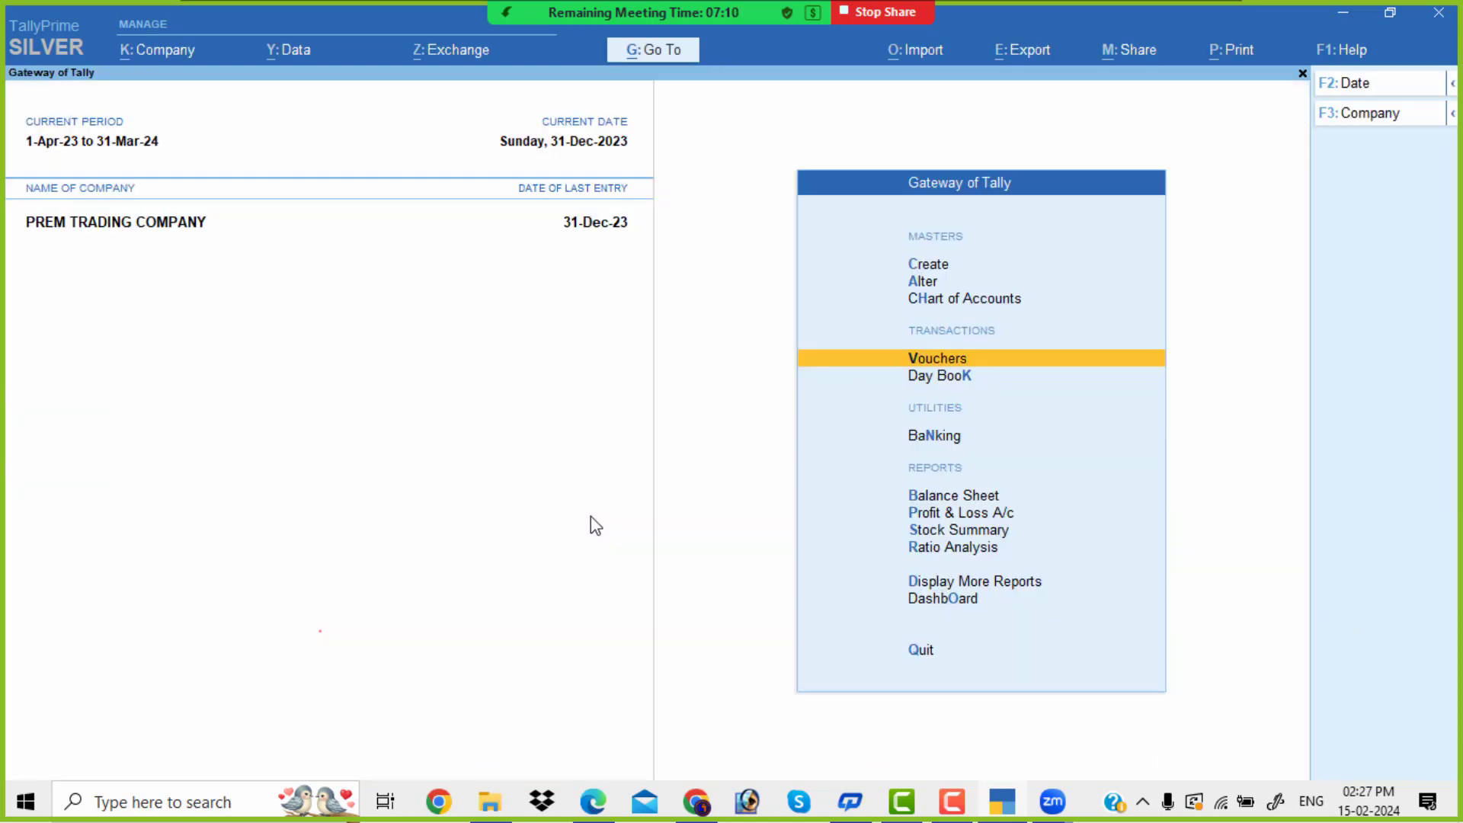
{"action": "key", "text": "Down"}
{"action": "key", "text": "Return"}
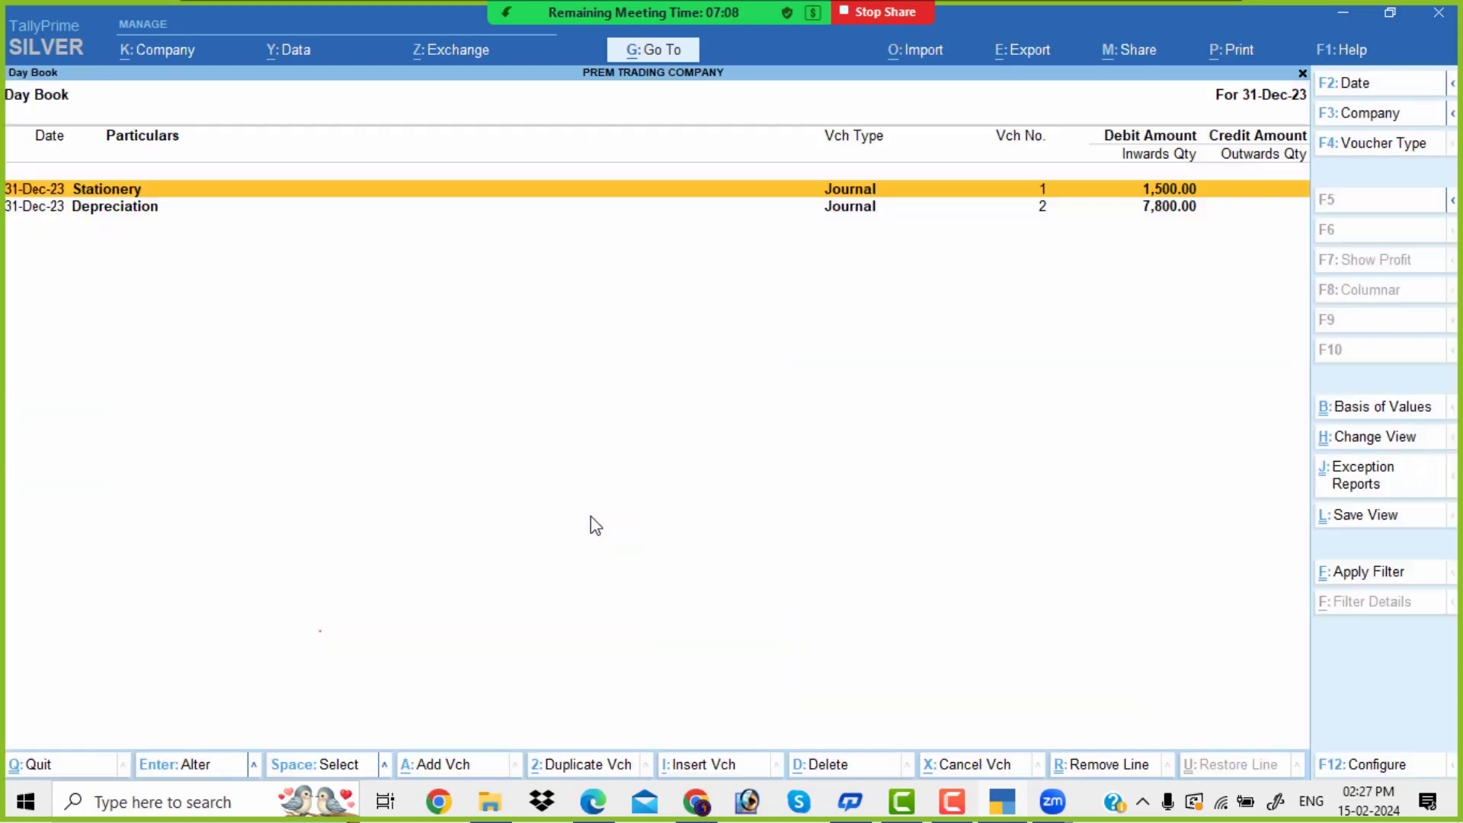
{"action": "key", "text": "alt+F2"}
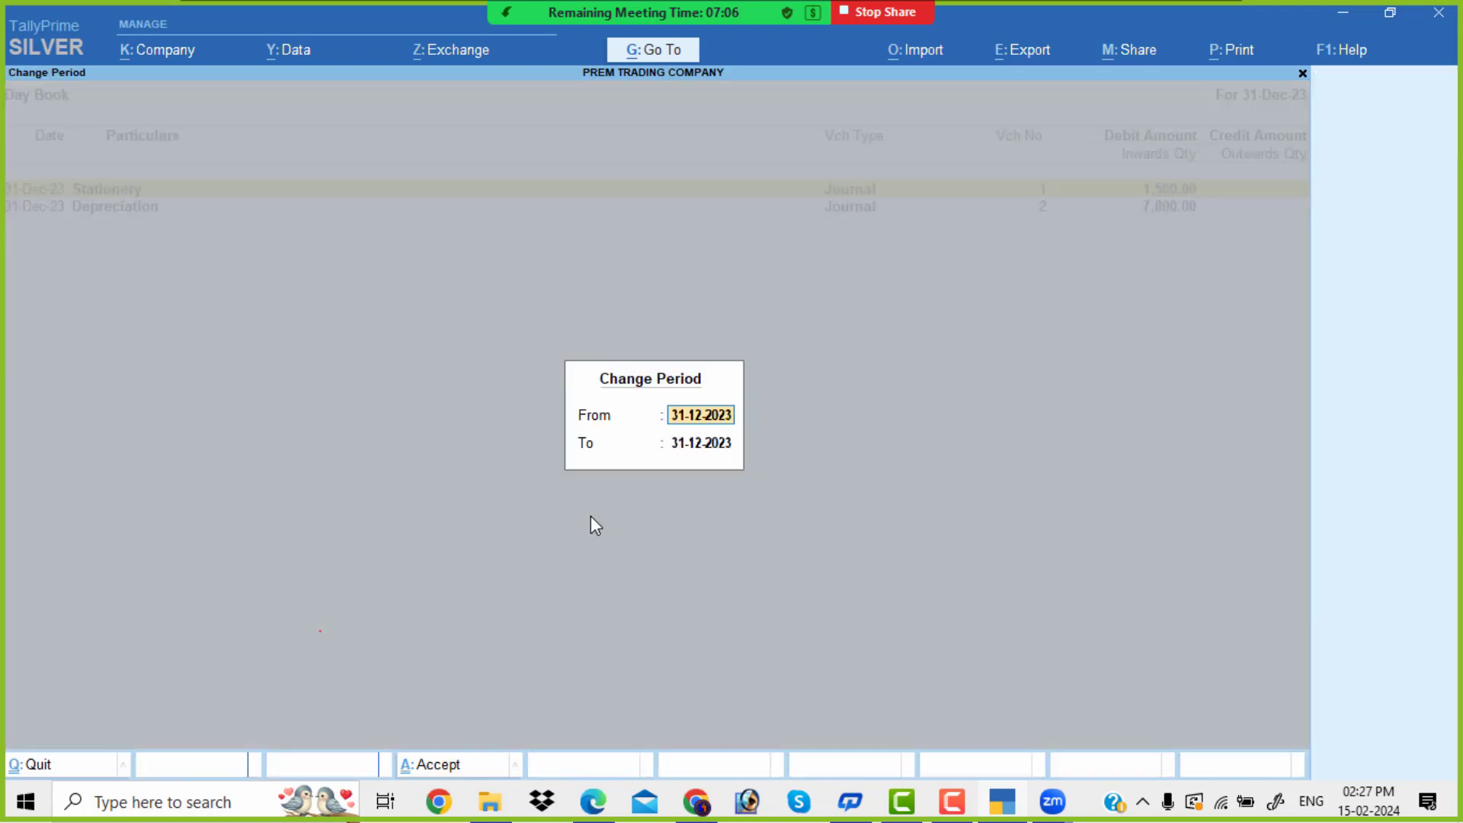
{"action": "key", "text": "BackSpace"}
{"action": "key", "text": "Return"}
{"action": "key", "text": "Return"}
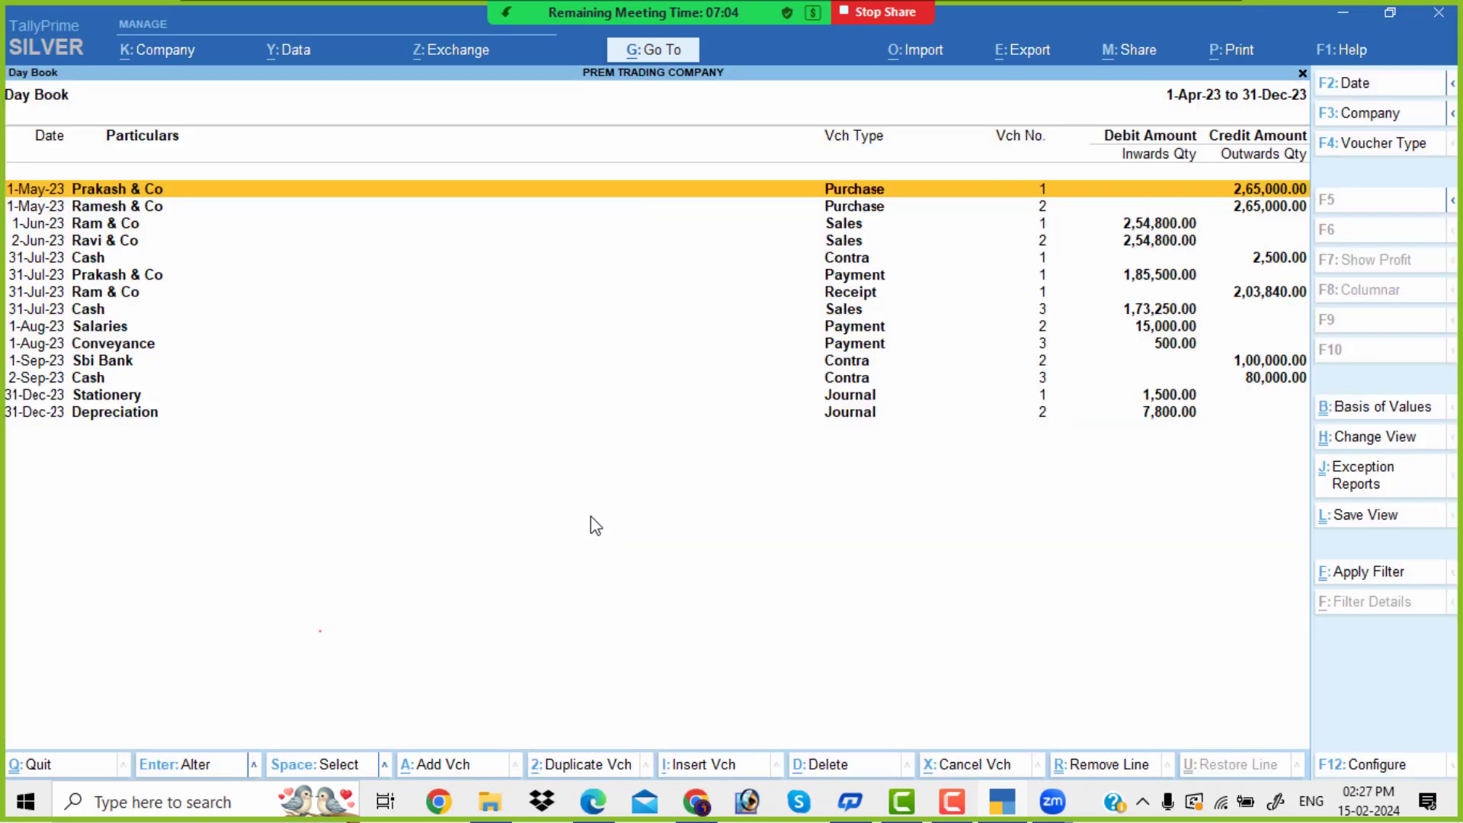
Review the vouchers listed in the Day Book from the May purchases through the September cash deposit.
{"action": "key", "text": "Down"}
{"action": "key", "text": "Down"}
{"action": "key", "text": "Down"}
{"action": "key", "text": "Down"}
{"action": "key", "text": "Down"}
{"action": "key", "text": "Down"}
{"action": "key", "text": "Down"}
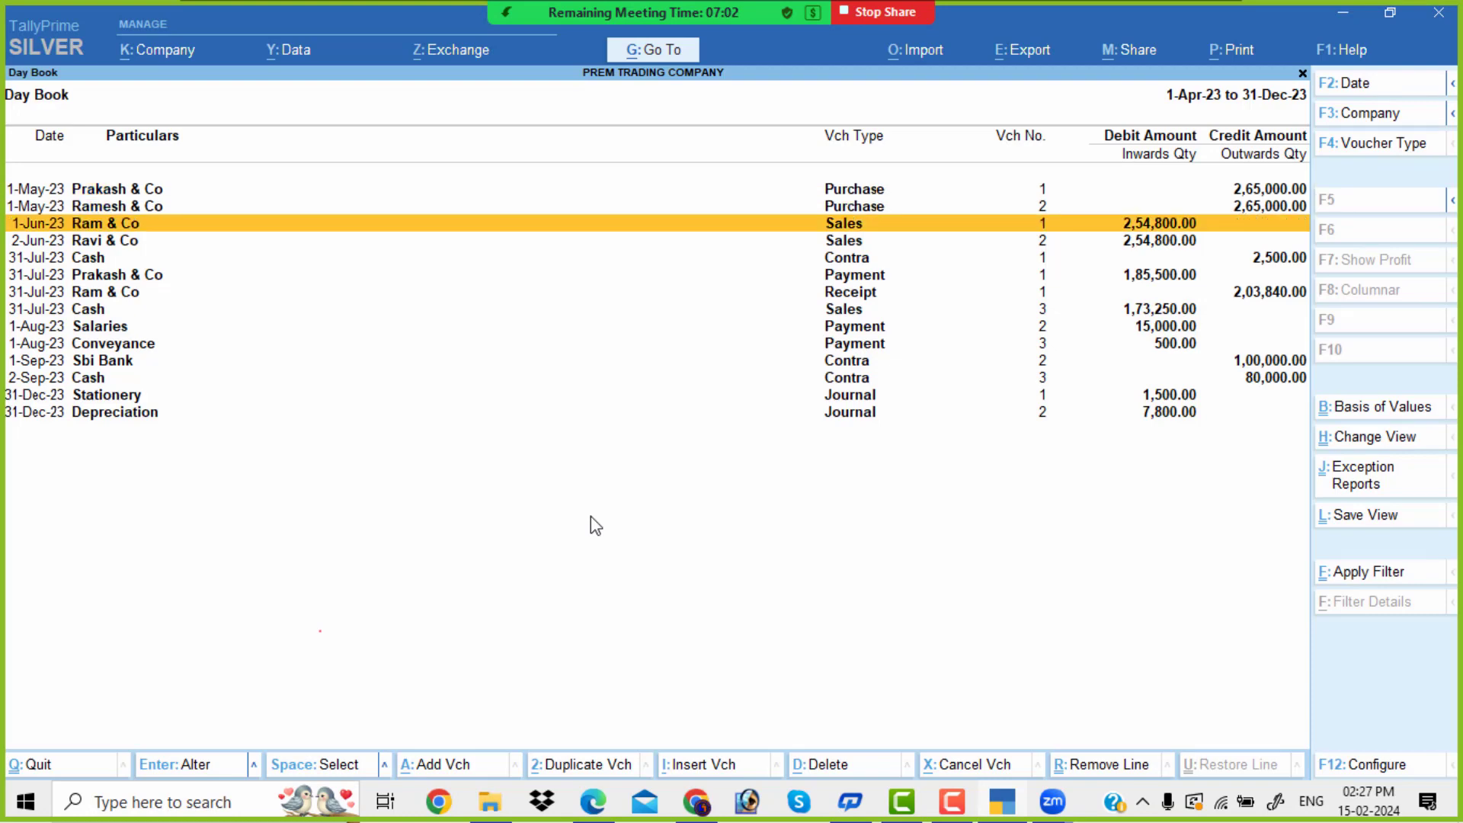
{"action": "key", "text": "Down"}
{"action": "key", "text": "Down"}
{"action": "key", "text": "Down"}
{"action": "key", "text": "Down"}
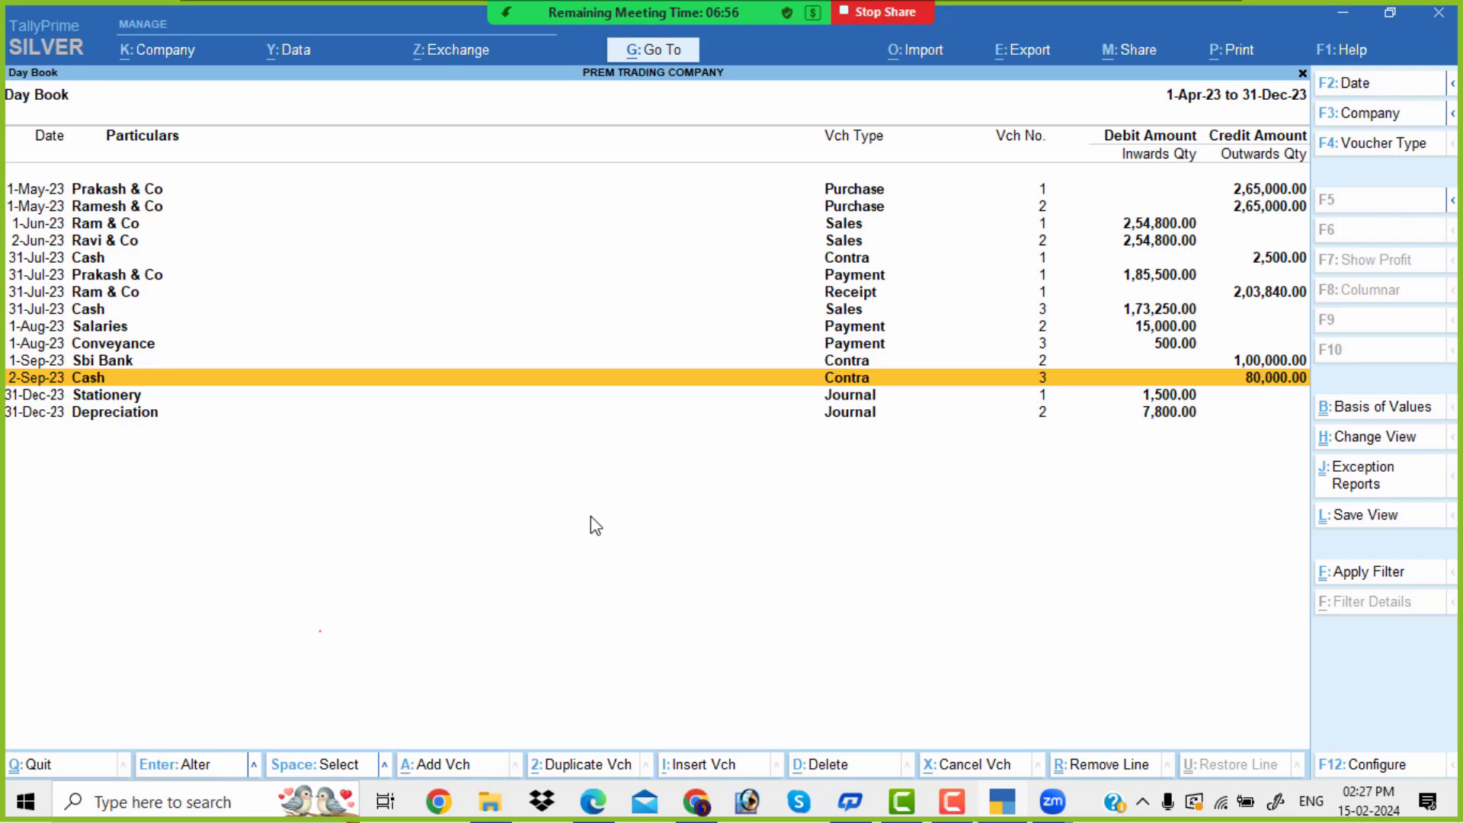
Leave the Day Book and open the Profit & Loss A/c in detailed view.
{"action": "key", "text": "Escape"}
{"action": "key", "text": "Down"}
{"action": "key", "text": "Down"}
{"action": "key", "text": "Down"}
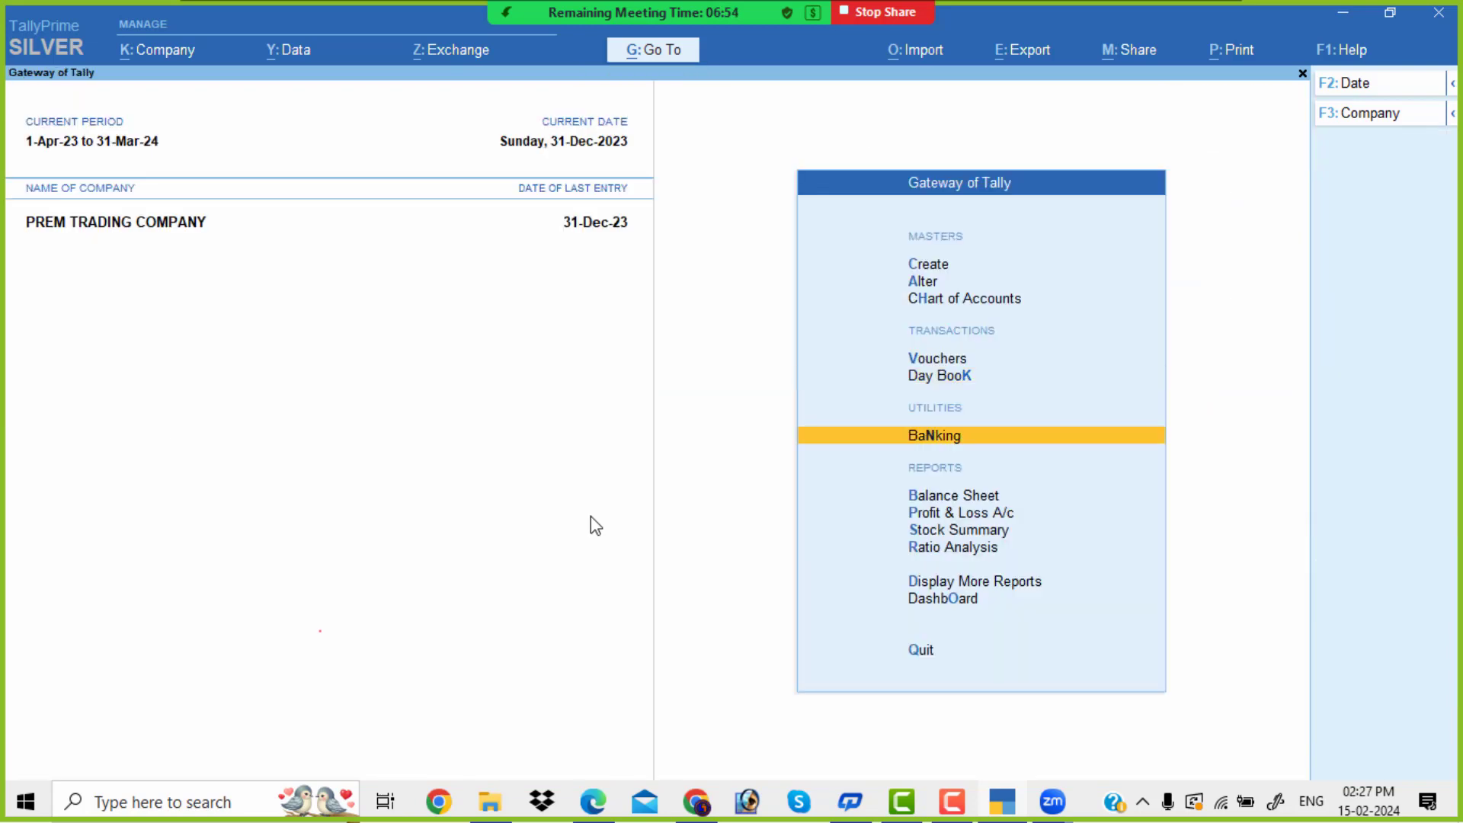
{"action": "key", "text": "Return"}
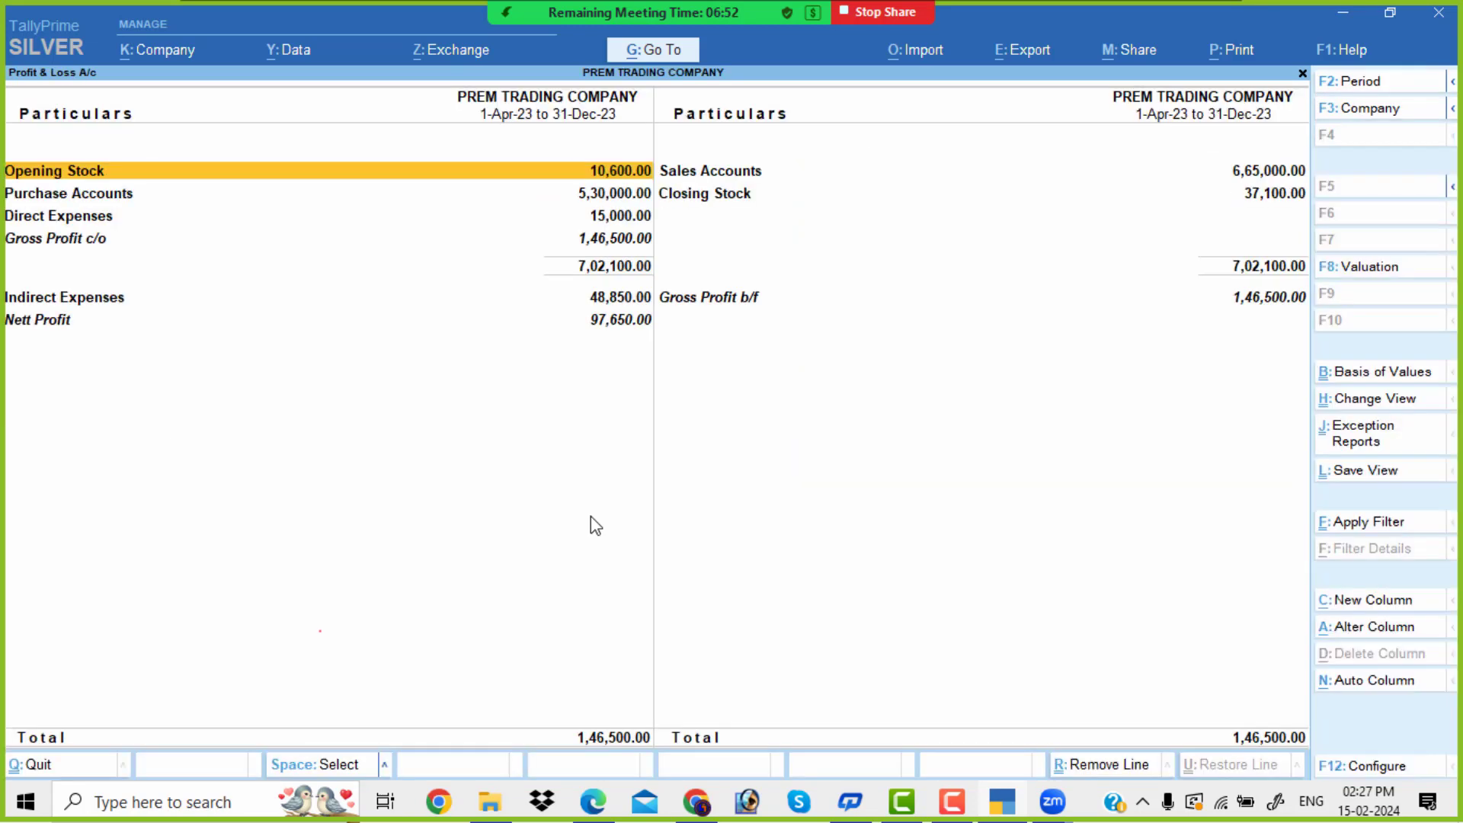
{"action": "key", "text": "alt+F5"}
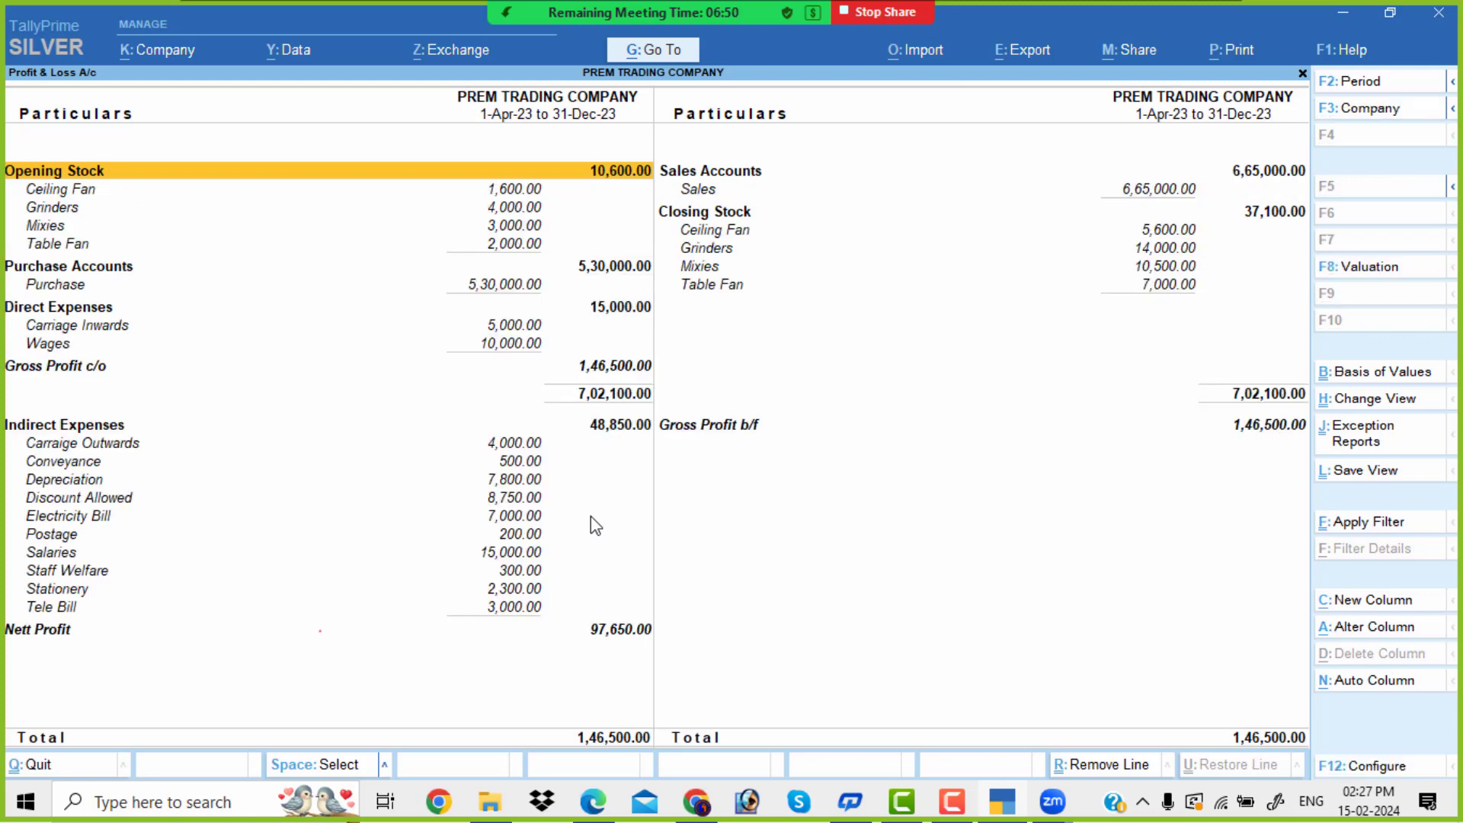
Go through the Profit & Loss lines from Opening Stock down to Nett Profit.
{"action": "key", "text": "Down"}
{"action": "key", "text": "Down"}
{"action": "key", "text": "Down"}
{"action": "key", "text": "Down"}
{"action": "key", "text": "Down"}
{"action": "key", "text": "Down"}
{"action": "key", "text": "Down"}
{"action": "key", "text": "Down"}
{"action": "key", "text": "Down"}
{"action": "key", "text": "Down"}
{"action": "key", "text": "Down"}
{"action": "key", "text": "Down"}
{"action": "key", "text": "Down"}
{"action": "key", "text": "Down"}
{"action": "key", "text": "Down"}
{"action": "key", "text": "Down"}
{"action": "key", "text": "Down"}
{"action": "key", "text": "Down"}
{"action": "key", "text": "Down"}
{"action": "key", "text": "Down"}
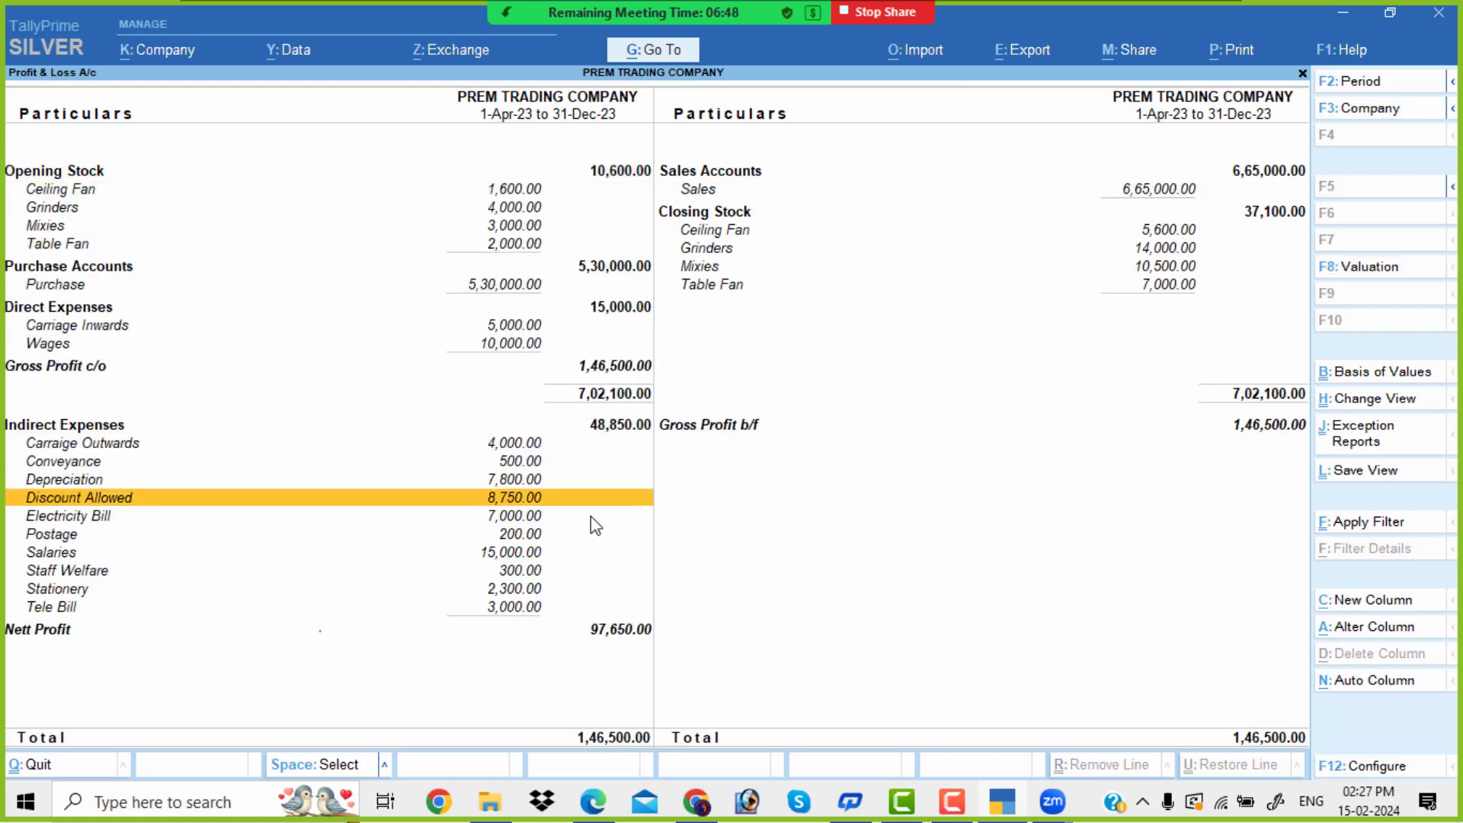
{"action": "key", "text": "Down"}
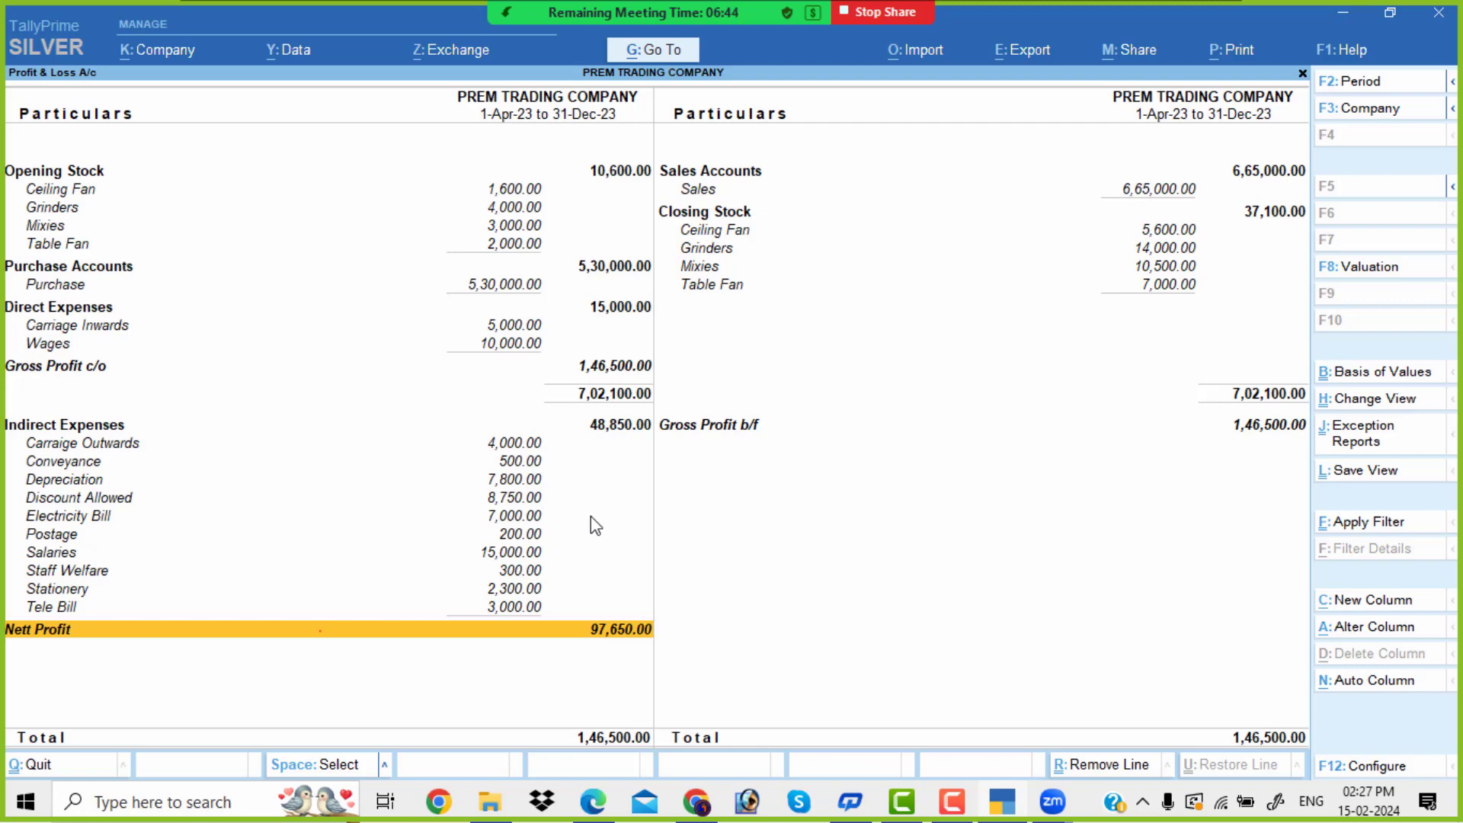
Check the expected net profit in the exercise PDF against the Profit & Loss result, and return to TallyPrime.
{"action": "key", "text": "alt+Tab"}
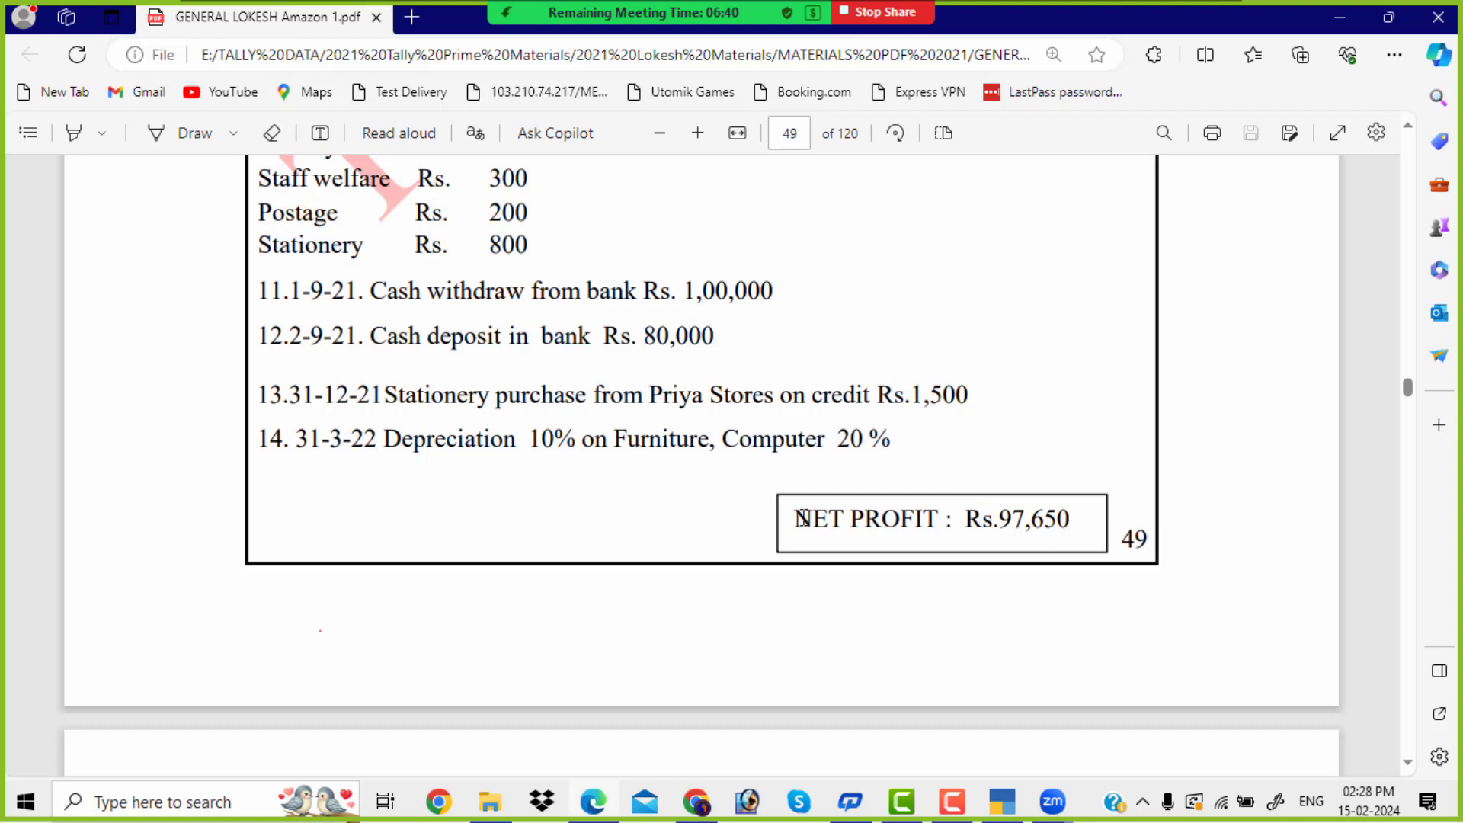
{"action": "left_click_drag", "start_coordinate": [804, 519], "coordinate": [1079, 526]}
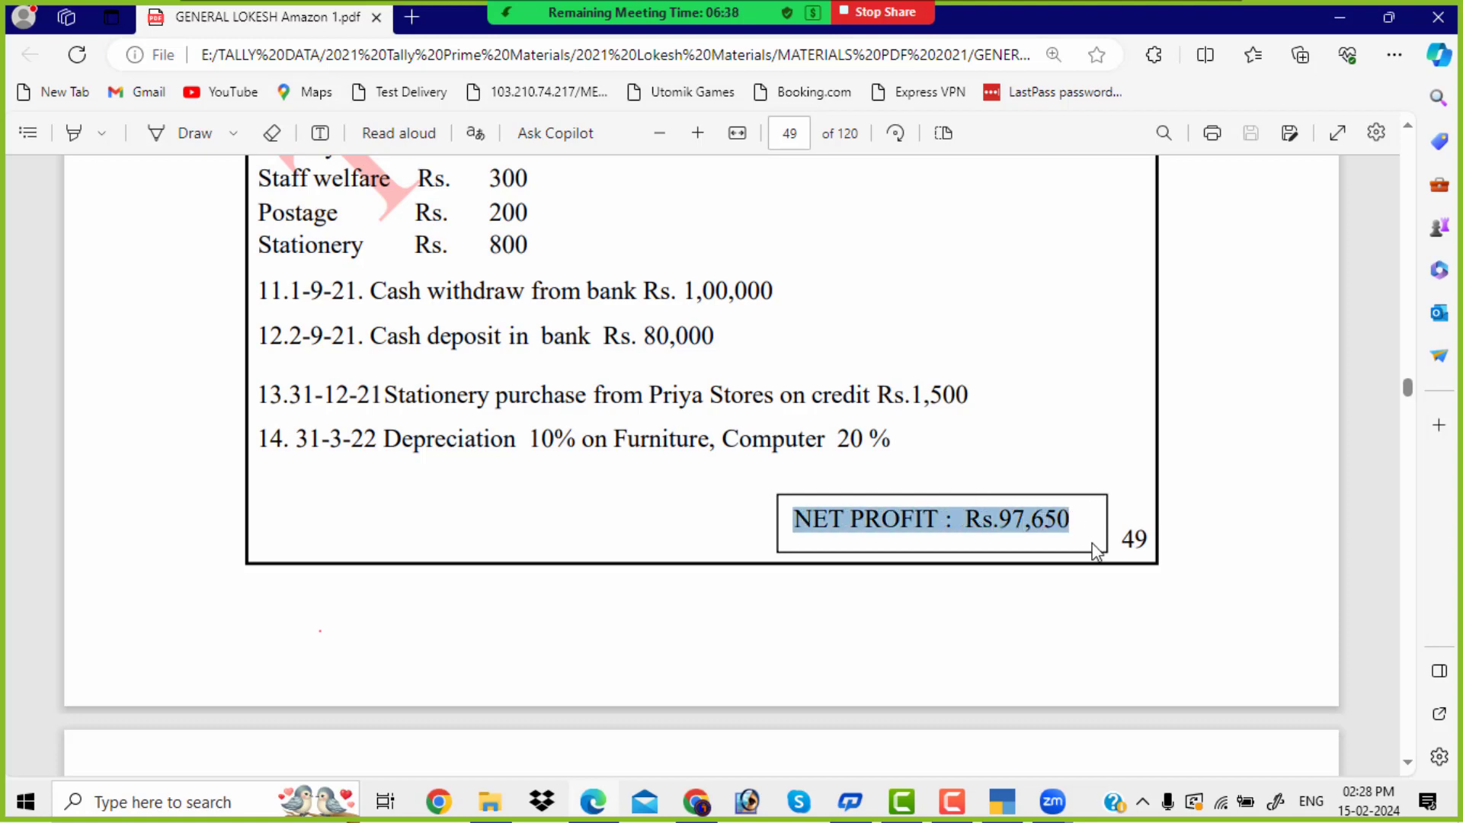
{"action": "key", "text": "alt+Tab"}
Close the Profit & Loss A/c and open the Stock Summary report.
{"action": "key", "text": "Escape"}
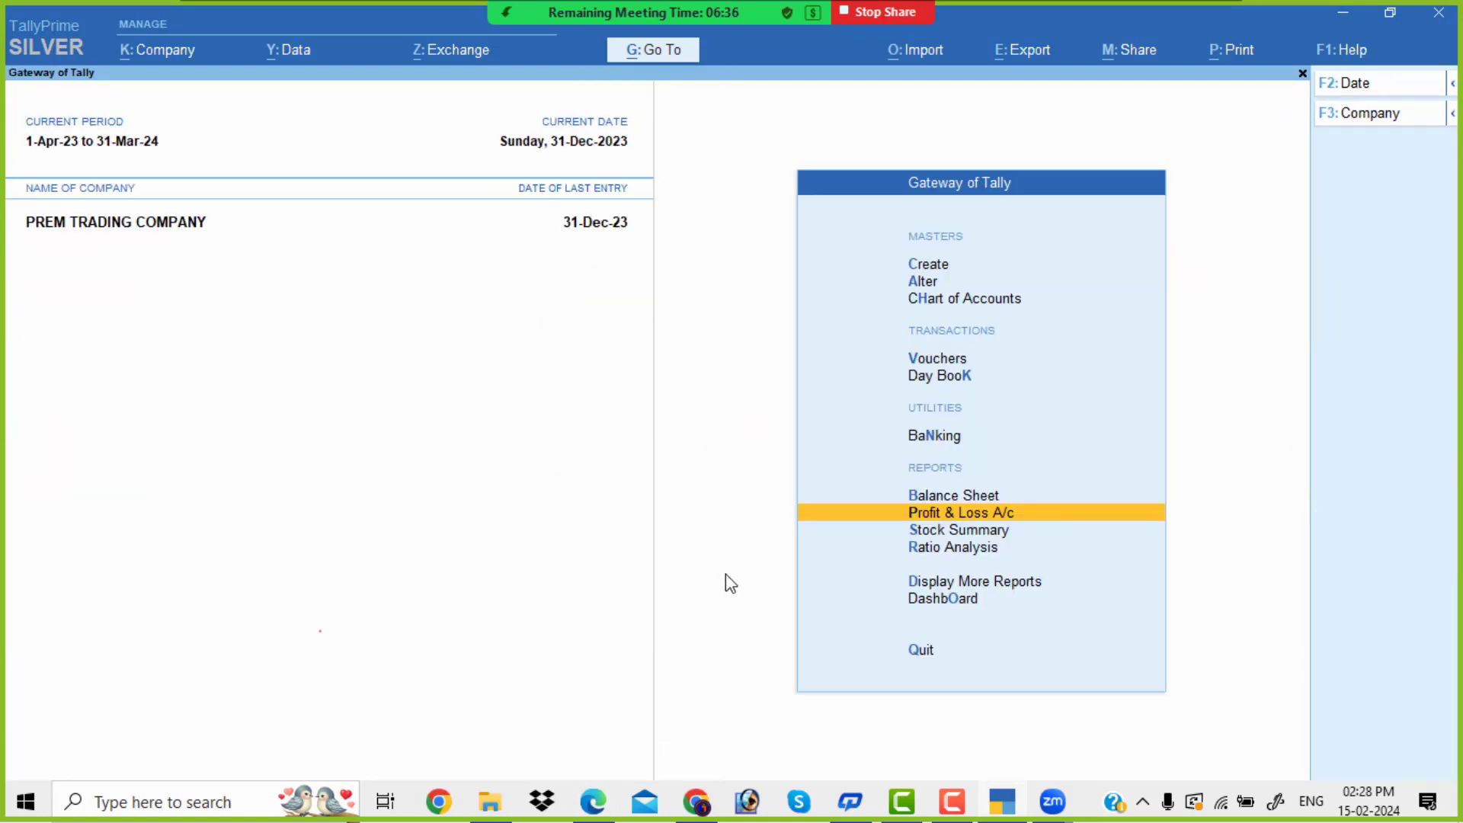
{"action": "key", "text": "Down"}
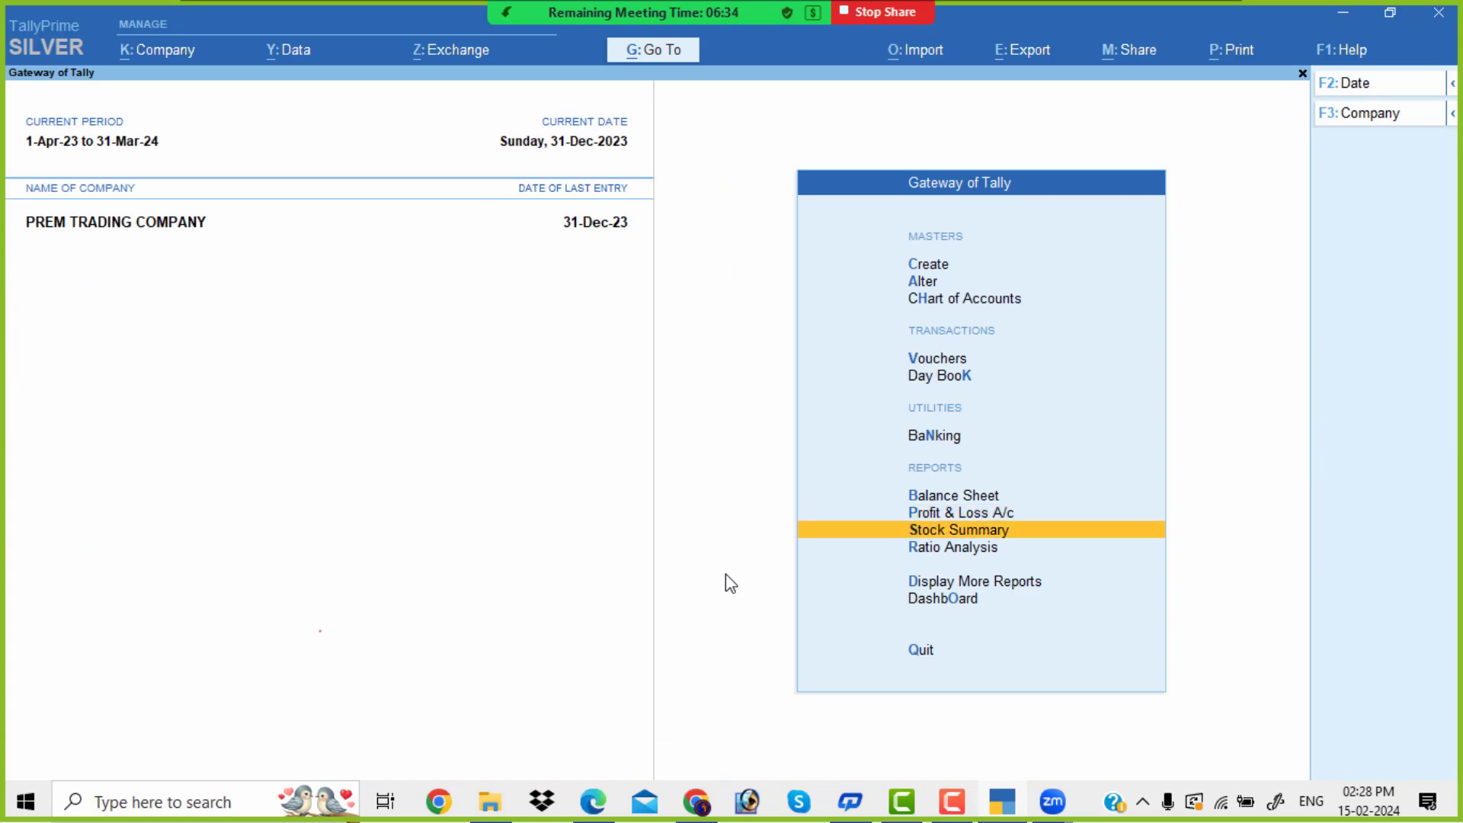
{"action": "key", "text": "Return"}
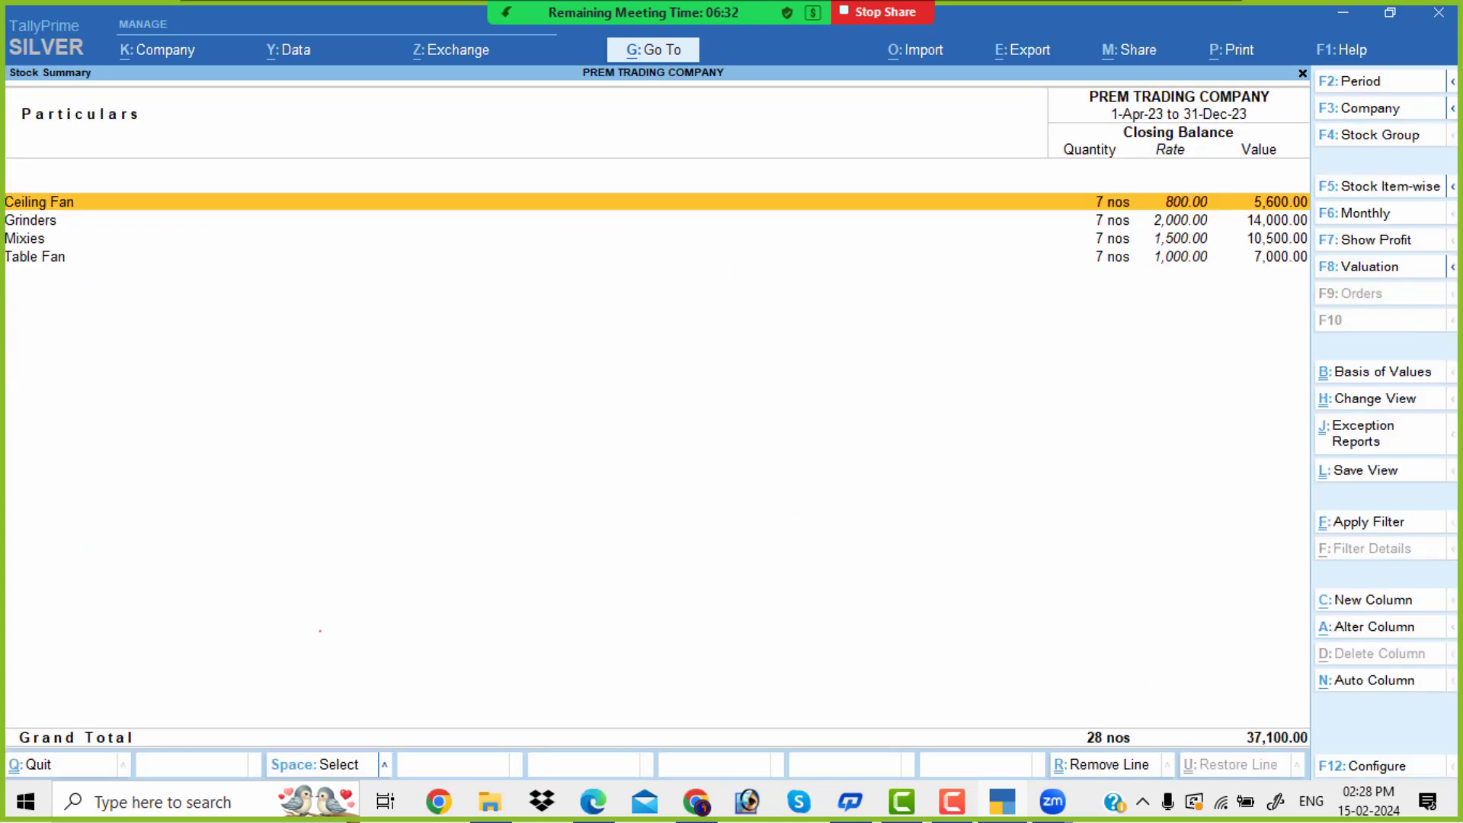
Open the Stock Summary configuration and set Show Opening Balance to Yes.
{"action": "left_click", "coordinate": [1393, 769]}
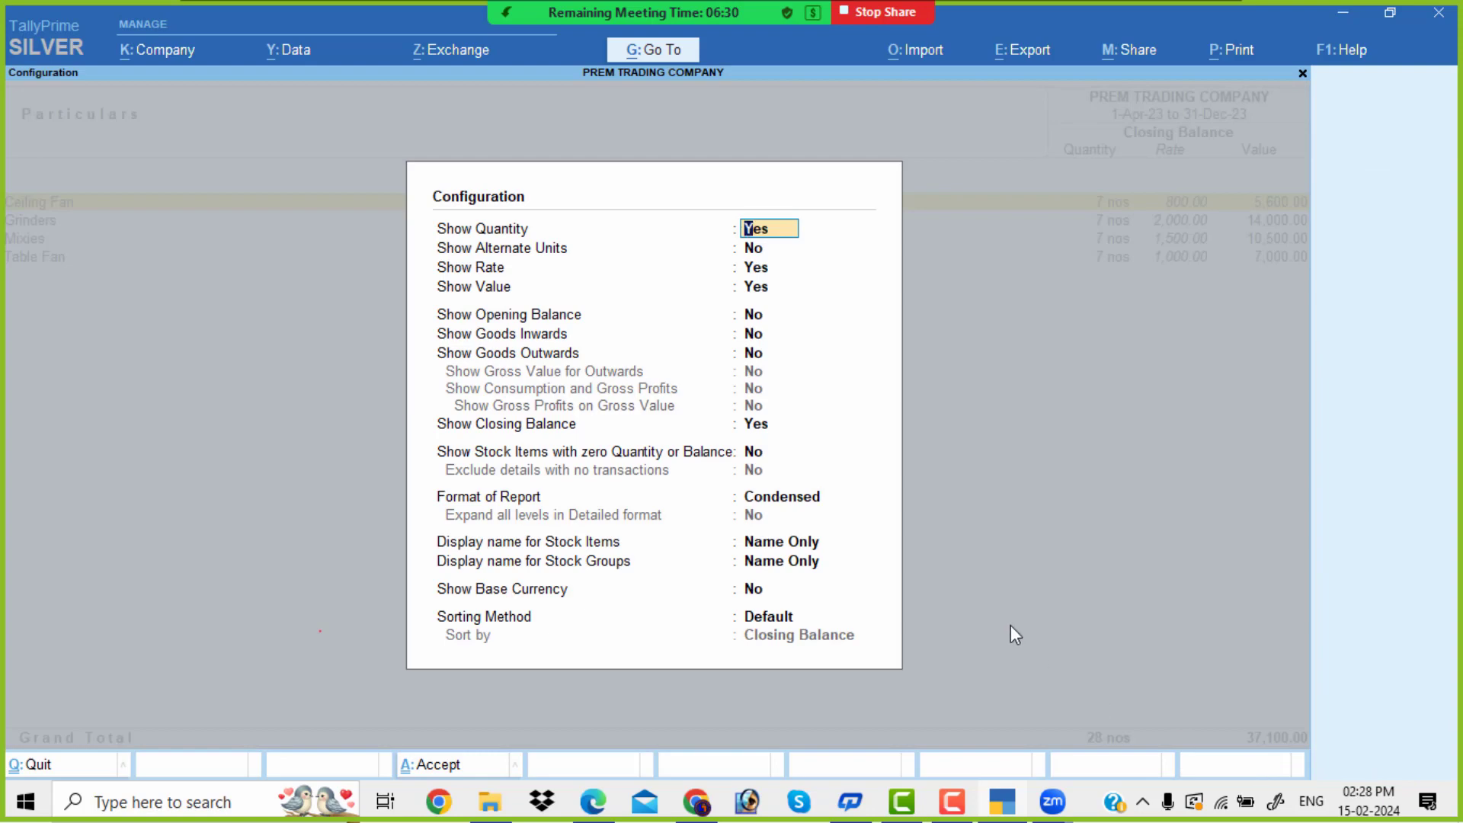
{"action": "key", "text": "Down"}
{"action": "key", "text": "Down"}
{"action": "key", "text": "Down"}
{"action": "key", "text": "Down"}
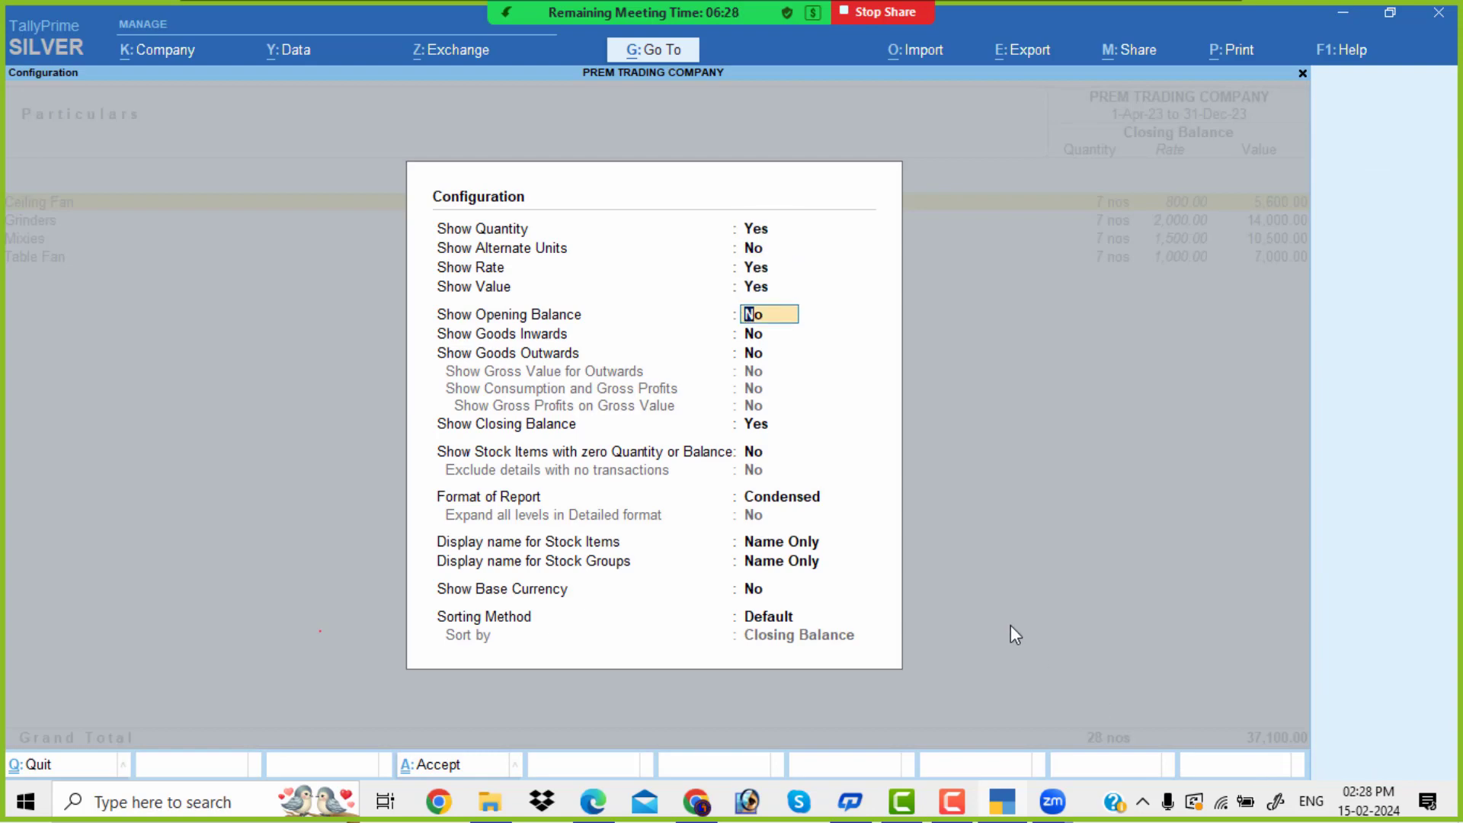
{"action": "type", "text": "y"}
{"action": "key", "text": "Return"}
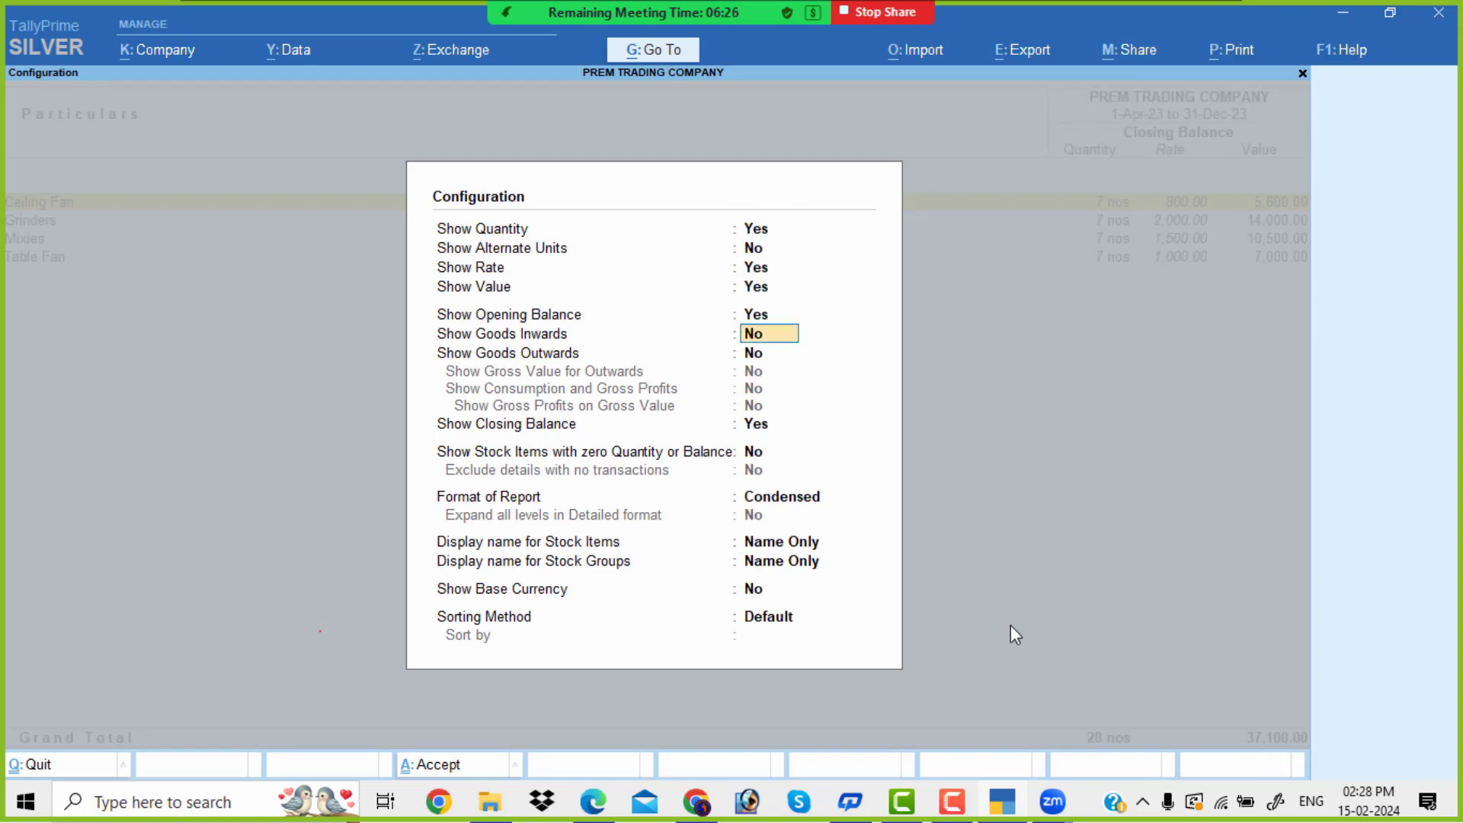
Set Show Goods Inwards and Show Goods Outwards to Yes, and apply the Stock Summary configuration with the remaining options as they are.
{"action": "type", "text": "y"}
{"action": "key", "text": "Return"}
{"action": "type", "text": "y"}
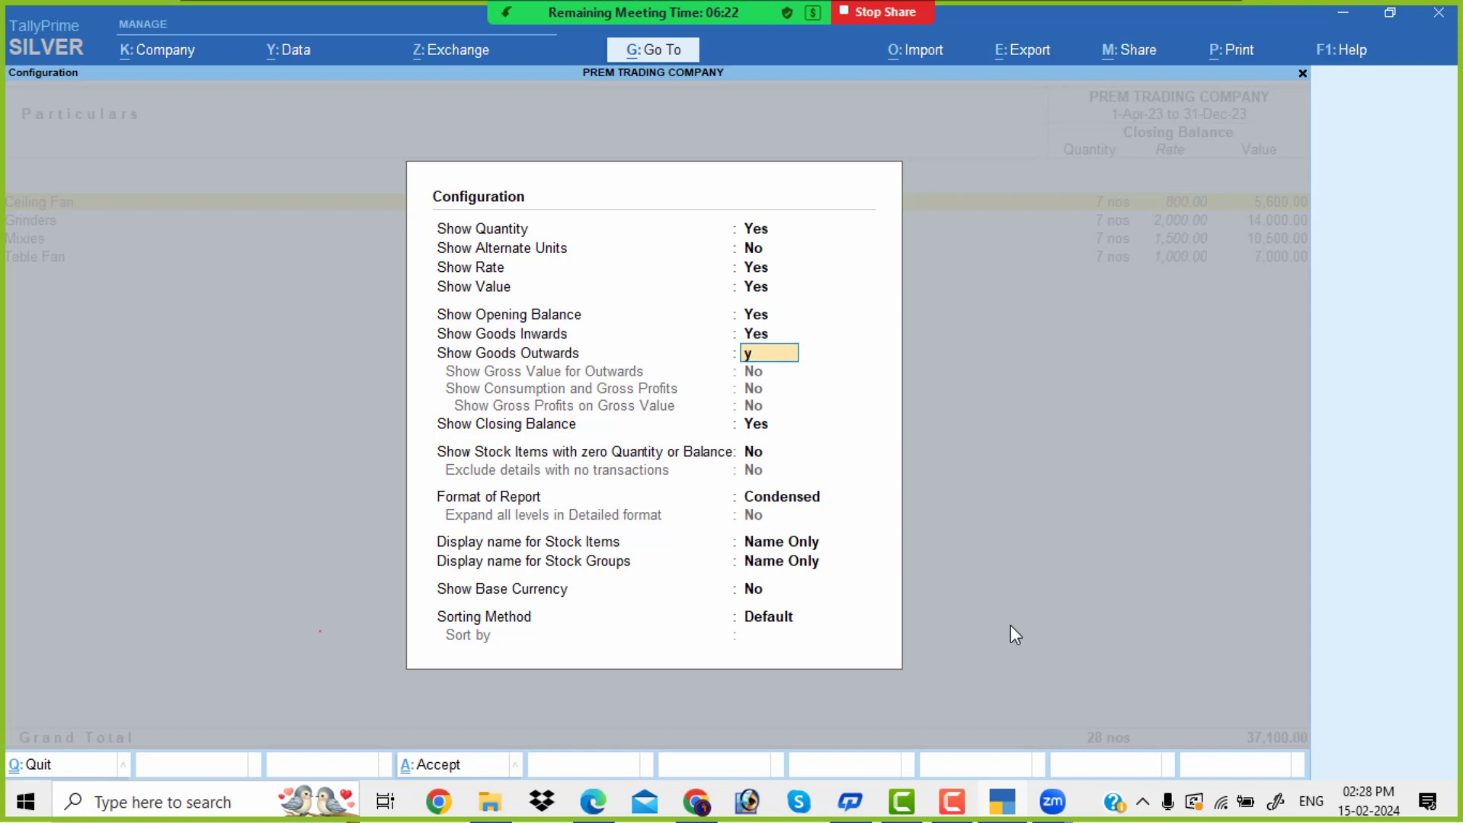
{"action": "key", "text": "Return"}
{"action": "key", "text": "Return"}
{"action": "key", "text": "Return"}
{"action": "key", "text": "Return"}
{"action": "key", "text": "Return"}
{"action": "key", "text": "Return"}
{"action": "key", "text": "Return"}
{"action": "key", "text": "Return"}
{"action": "key", "text": "Return"}
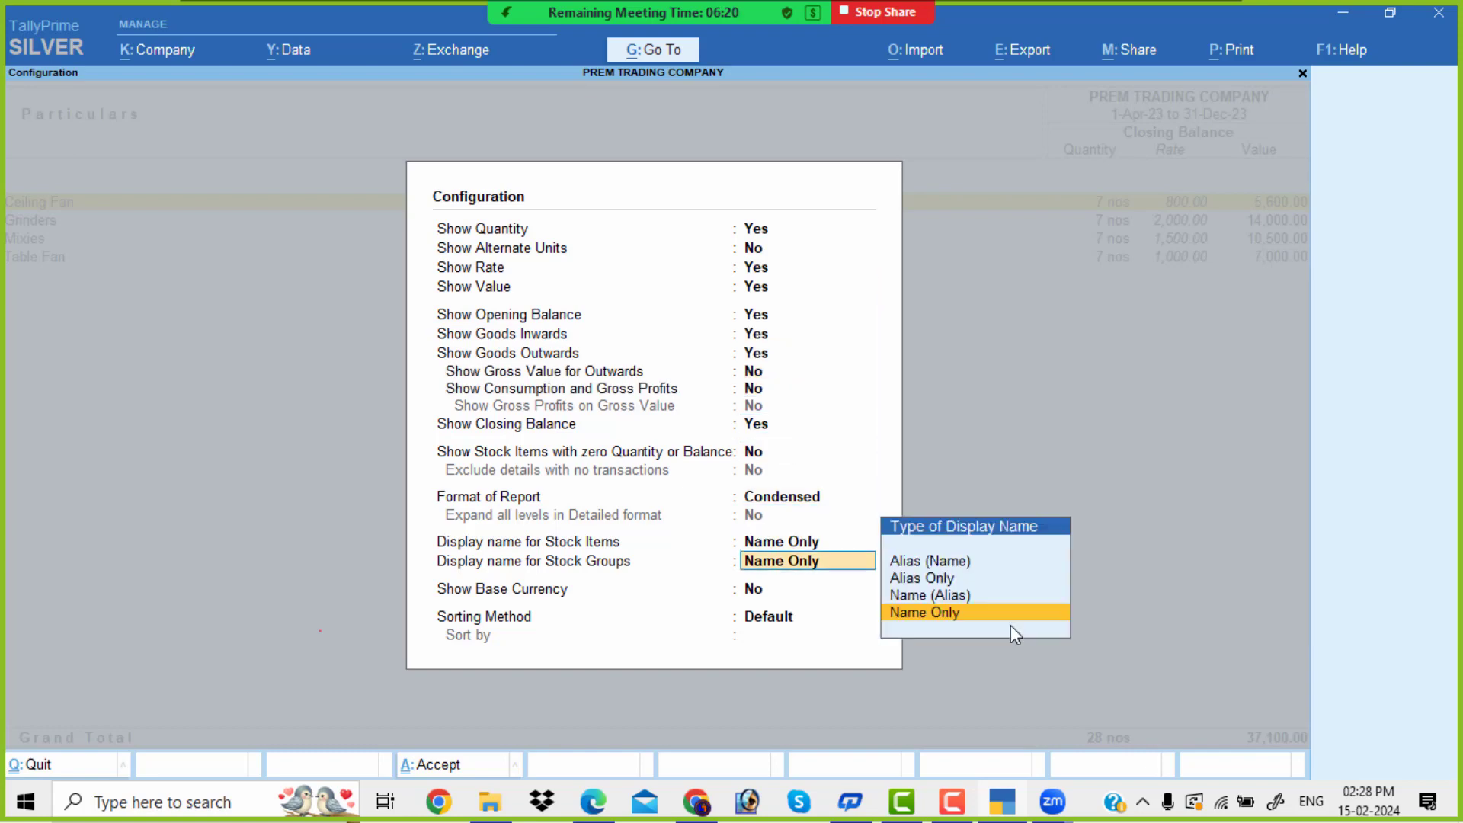
{"action": "key", "text": "Return"}
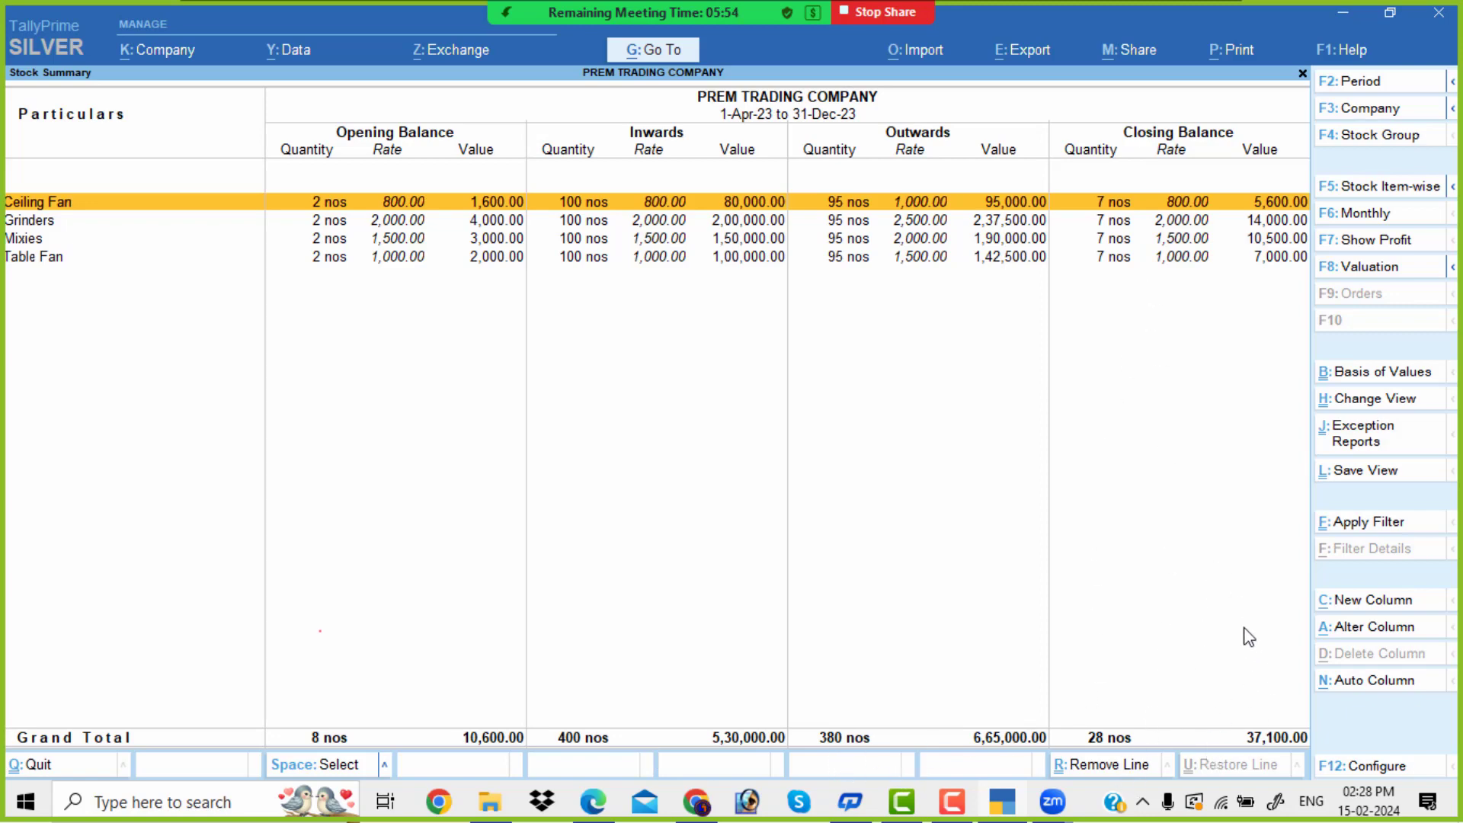
Close the Stock Summary and view the company Dashboard tiles down to Inventory Details.
{"action": "key", "text": "Escape"}
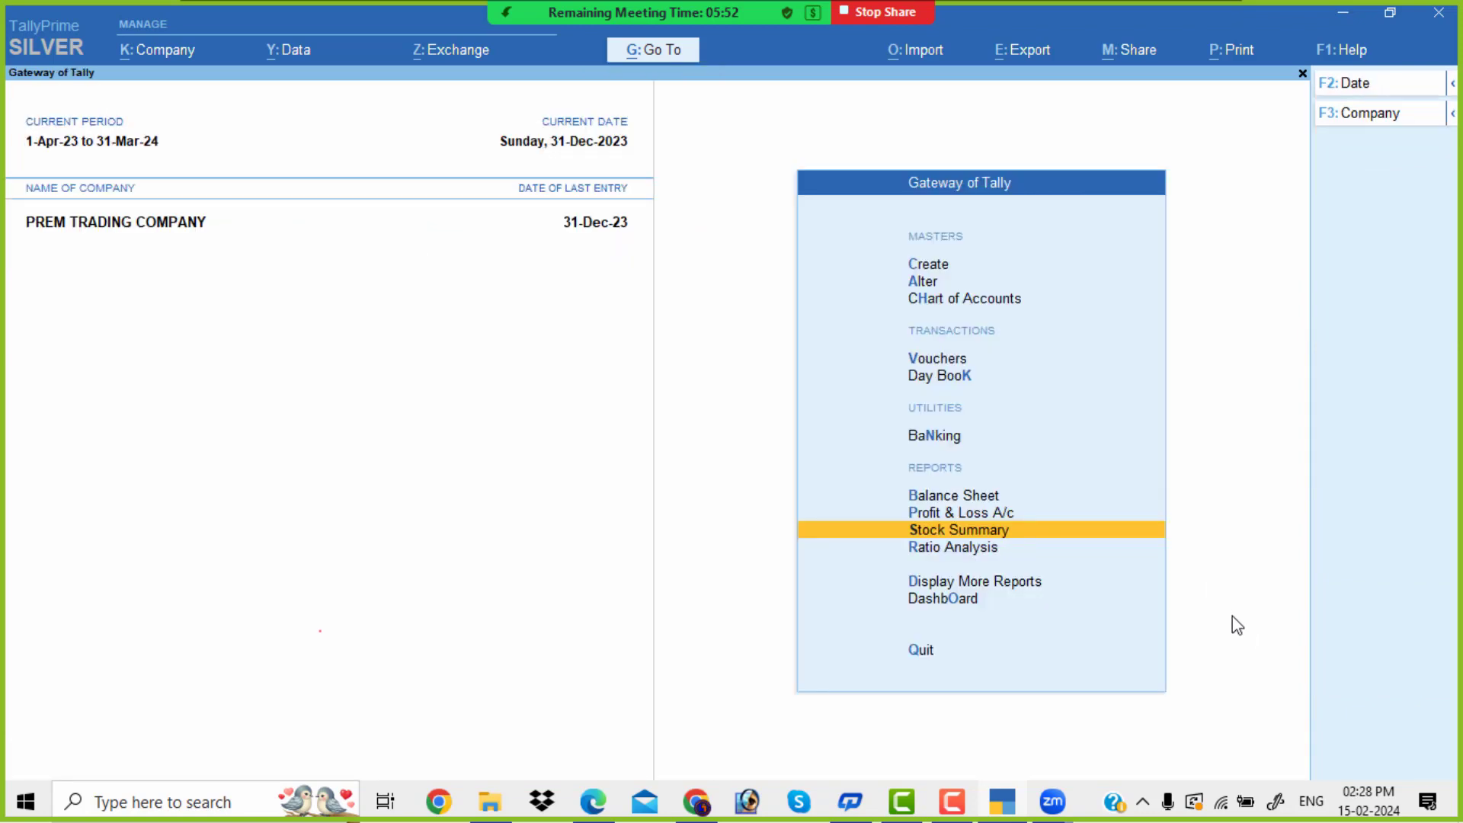
{"action": "key", "text": "Down"}
{"action": "key", "text": "Down"}
{"action": "key", "text": "Down"}
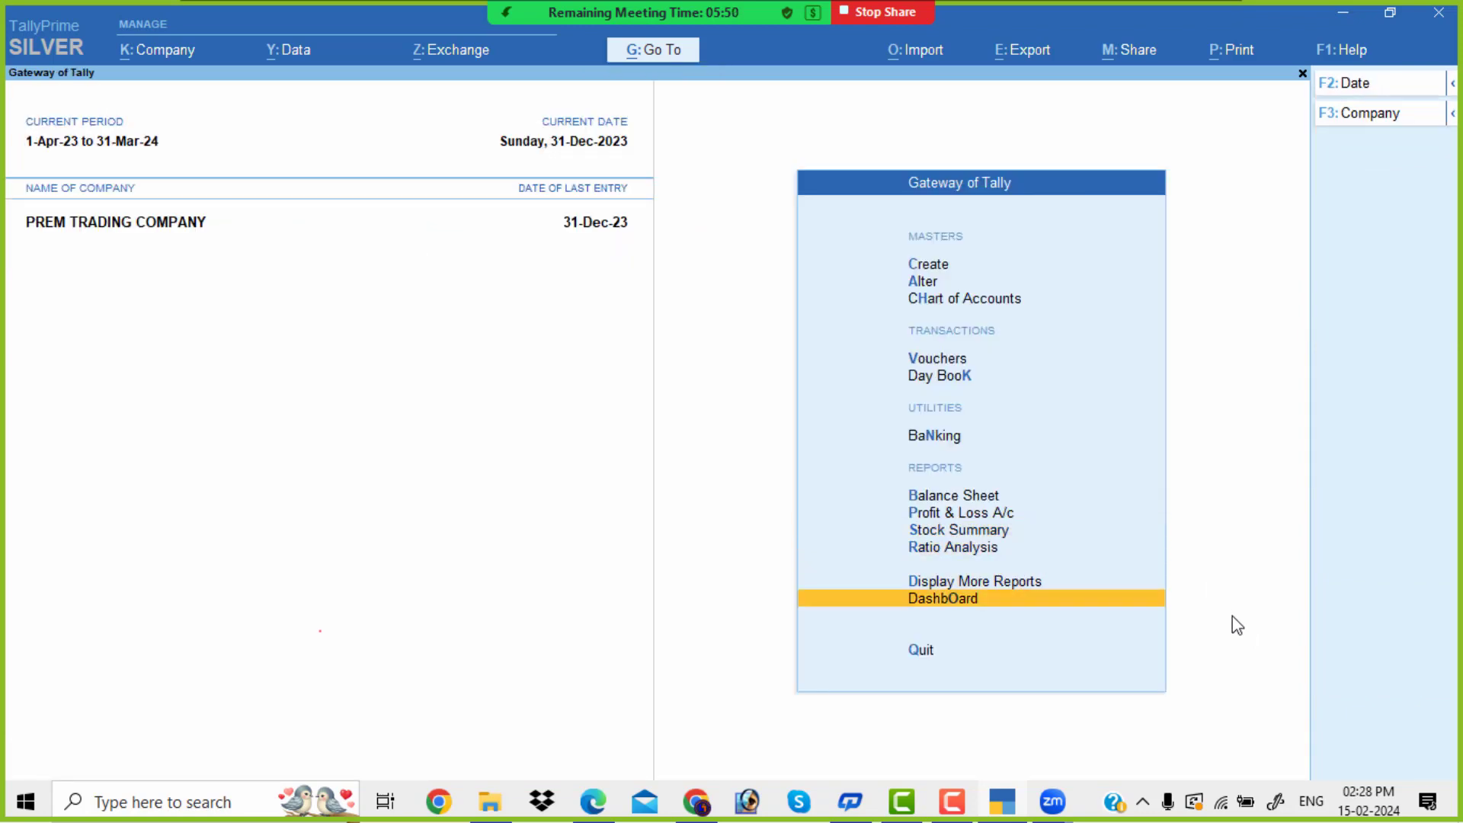
{"action": "key", "text": "Return"}
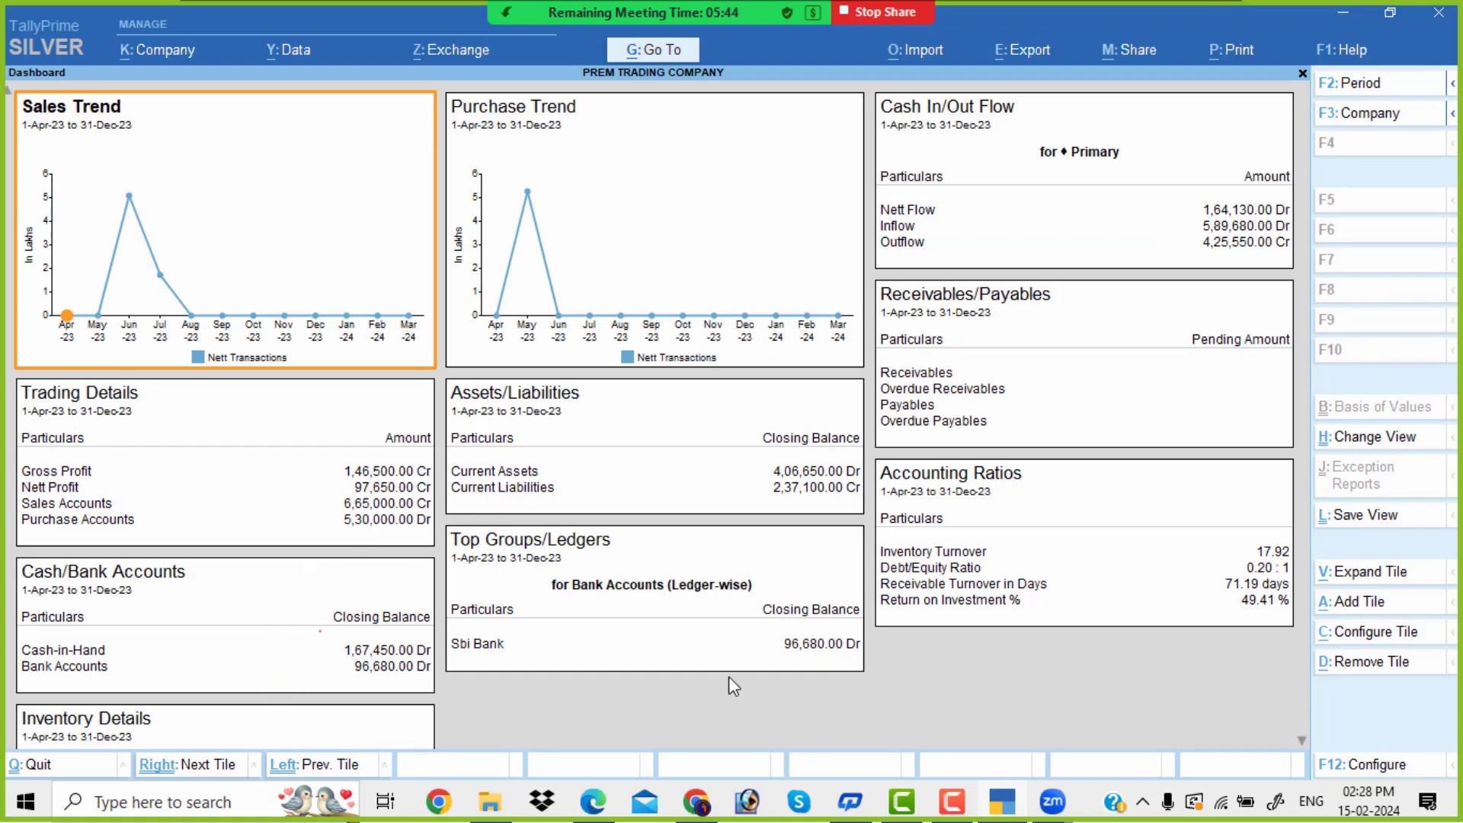
{"action": "scroll", "coordinate": [1296, 747], "scroll_direction": "down", "scroll_amount": 2}
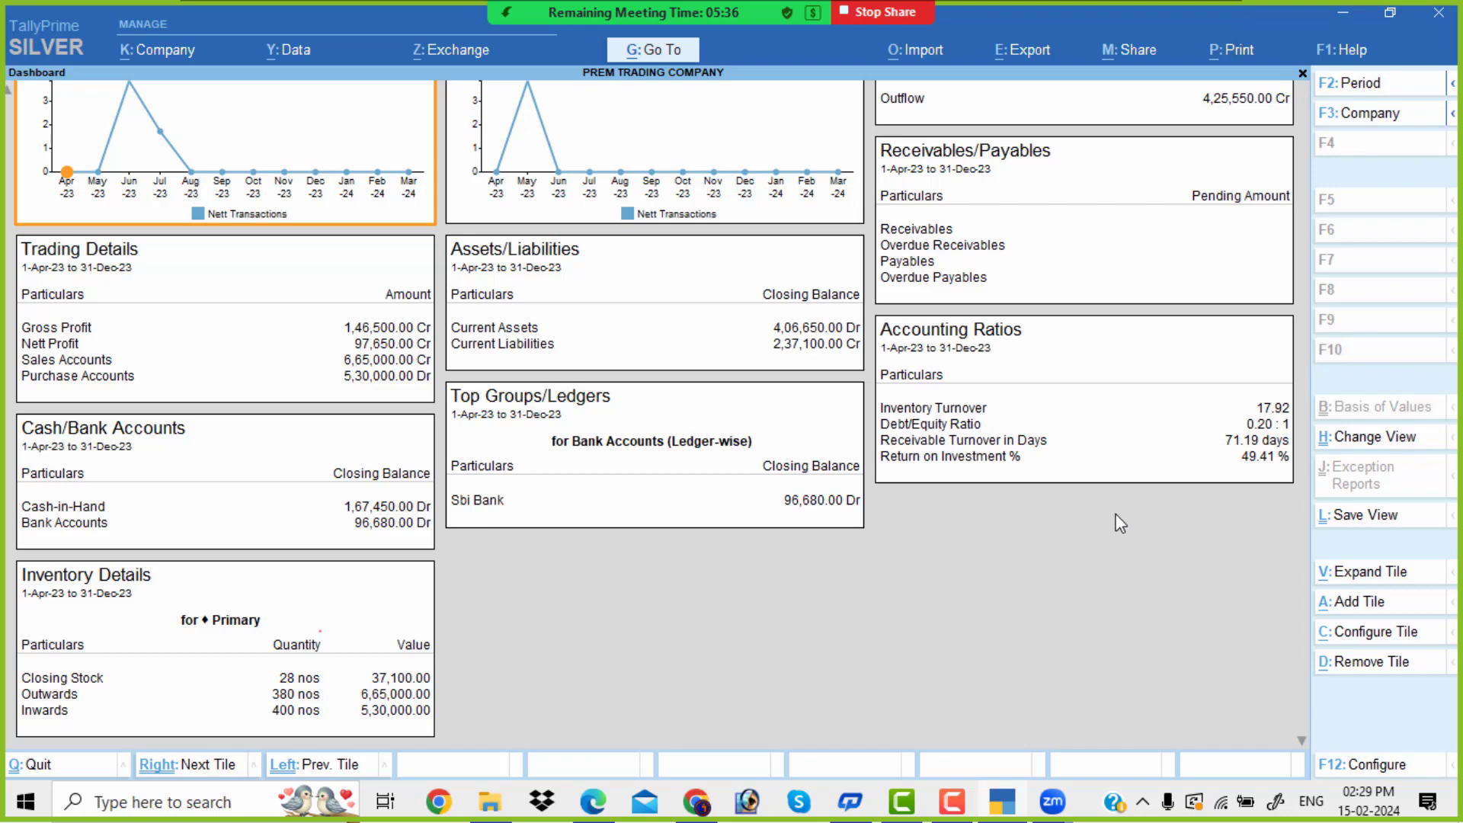
Leave the Dashboard and open the Balance Sheet in detailed view.
{"action": "key", "text": "Escape"}
{"action": "key", "text": "Up"}
{"action": "key", "text": "Up"}
{"action": "key", "text": "Up"}
{"action": "key", "text": "Up"}
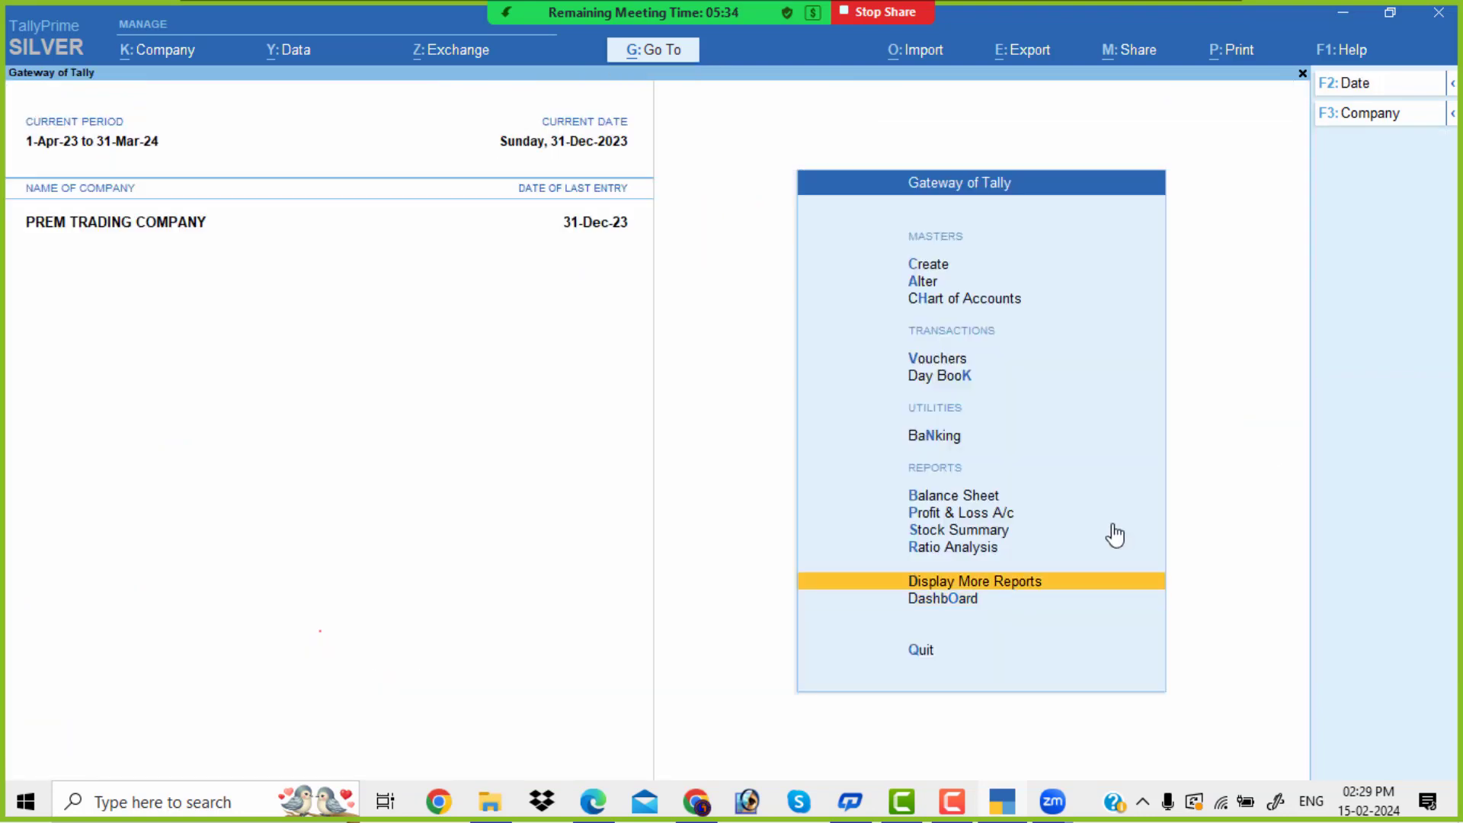
{"action": "key", "text": "Up"}
{"action": "key", "text": "Return"}
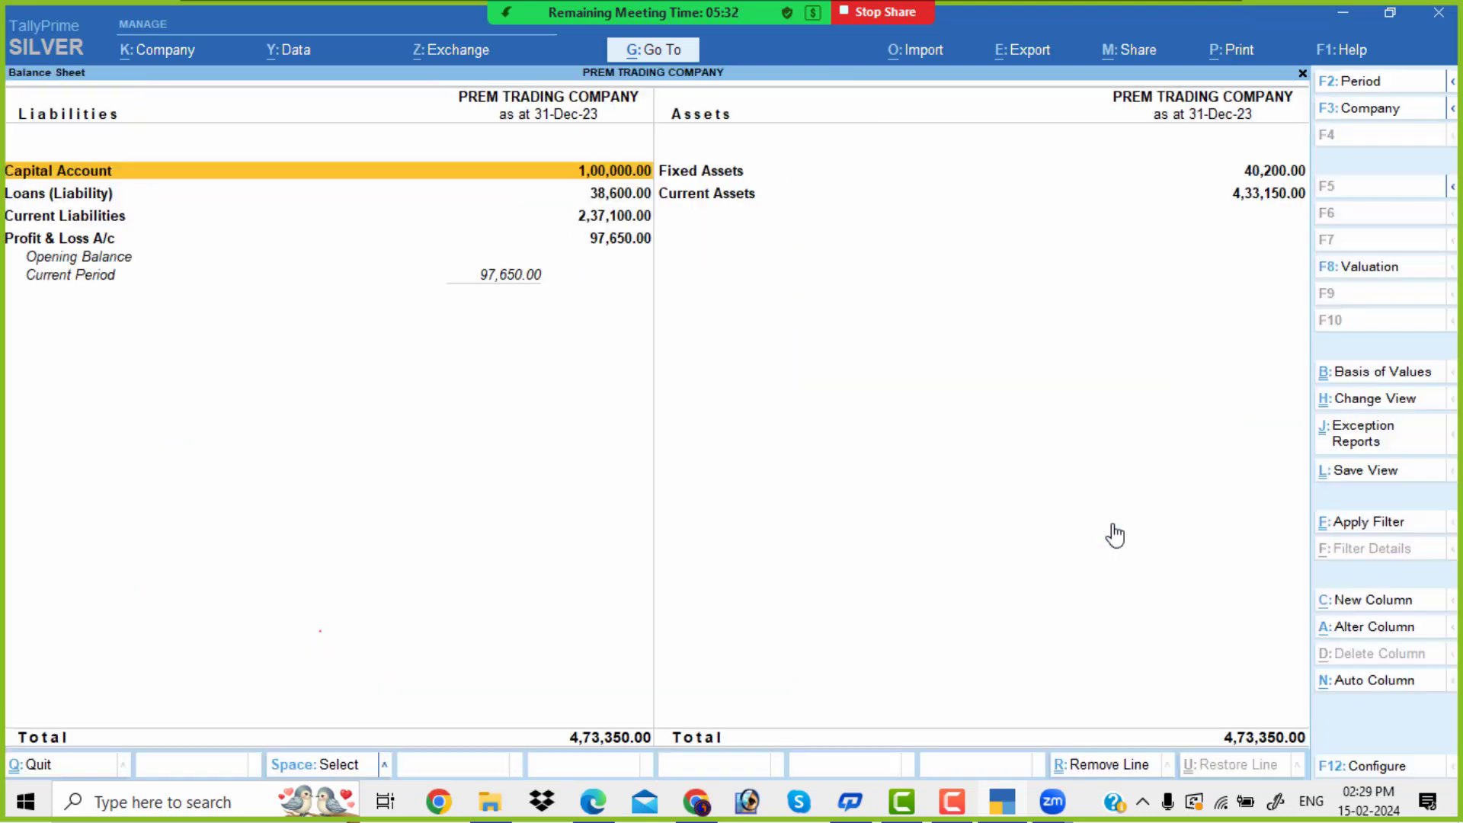
{"action": "key", "text": "alt+F5"}
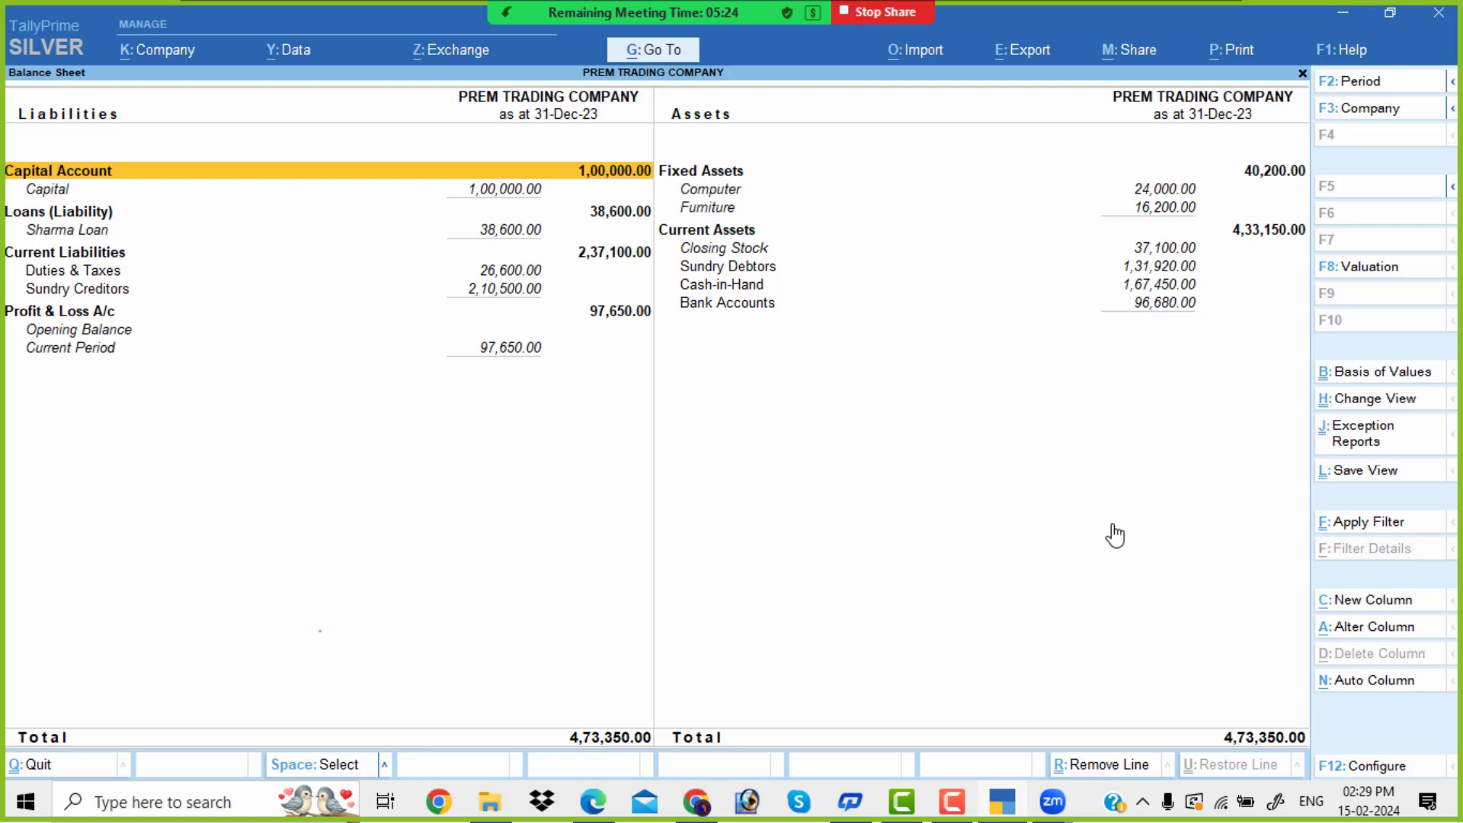
Close the Balance Sheet and go to Account Books under Display More Reports.
{"action": "key", "text": "Escape"}
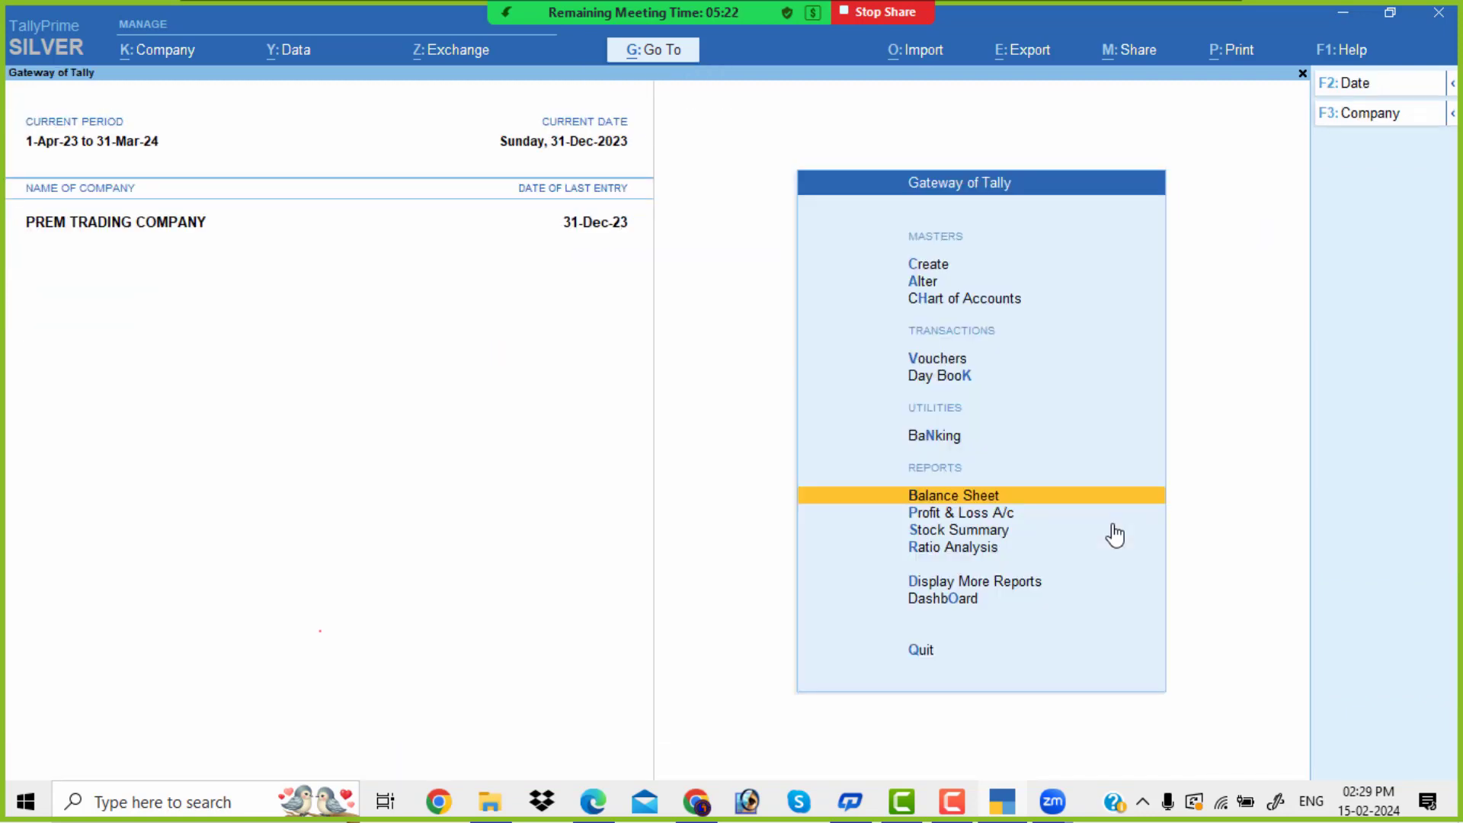
{"action": "key", "text": "Down"}
{"action": "key", "text": "Down"}
{"action": "key", "text": "Down"}
{"action": "key", "text": "Down"}
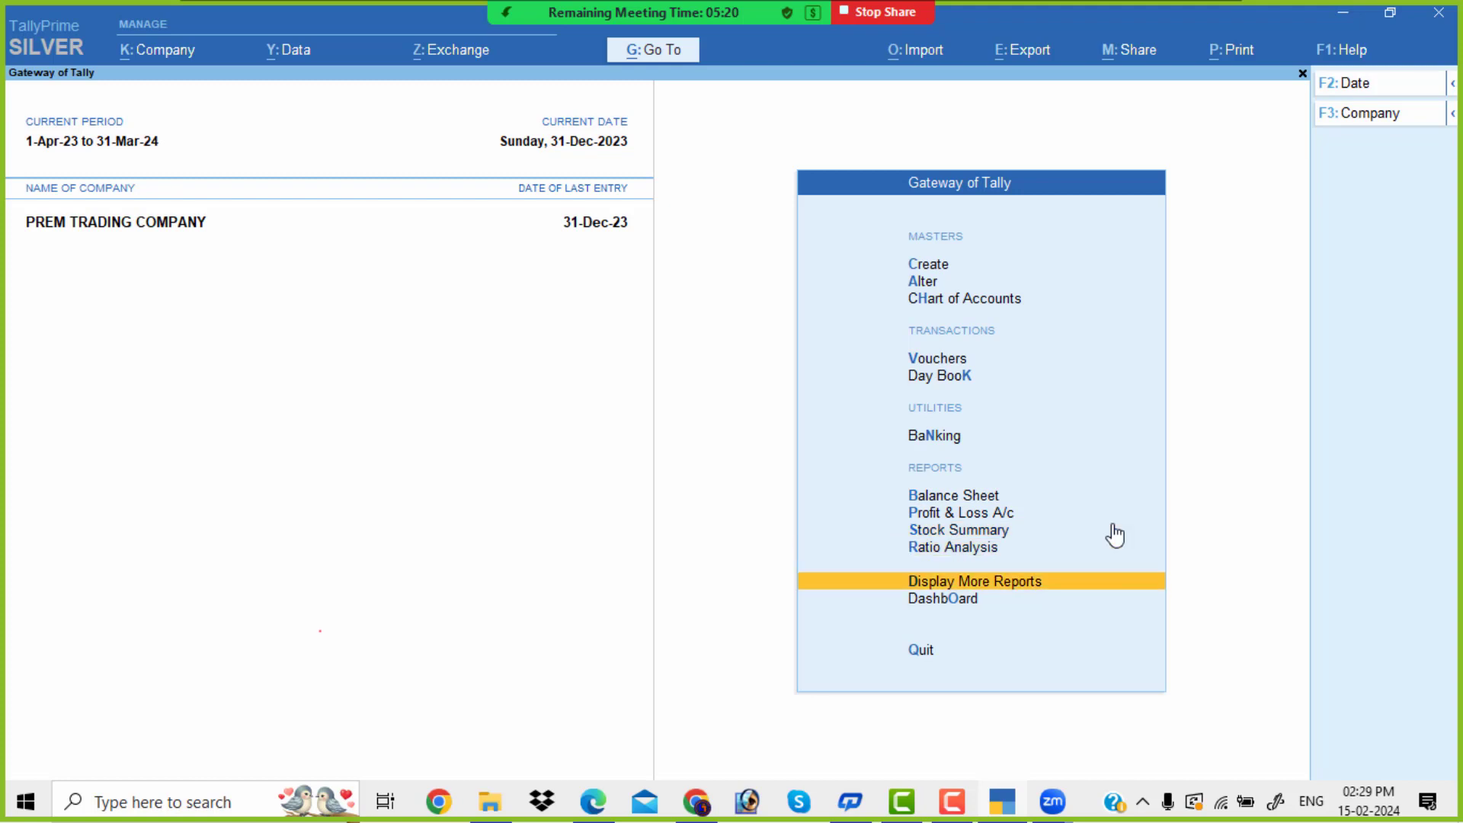
{"action": "key", "text": "Return"}
{"action": "key", "text": "Down"}
{"action": "key", "text": "Down"}
{"action": "key", "text": "Down"}
{"action": "key", "text": "Down"}
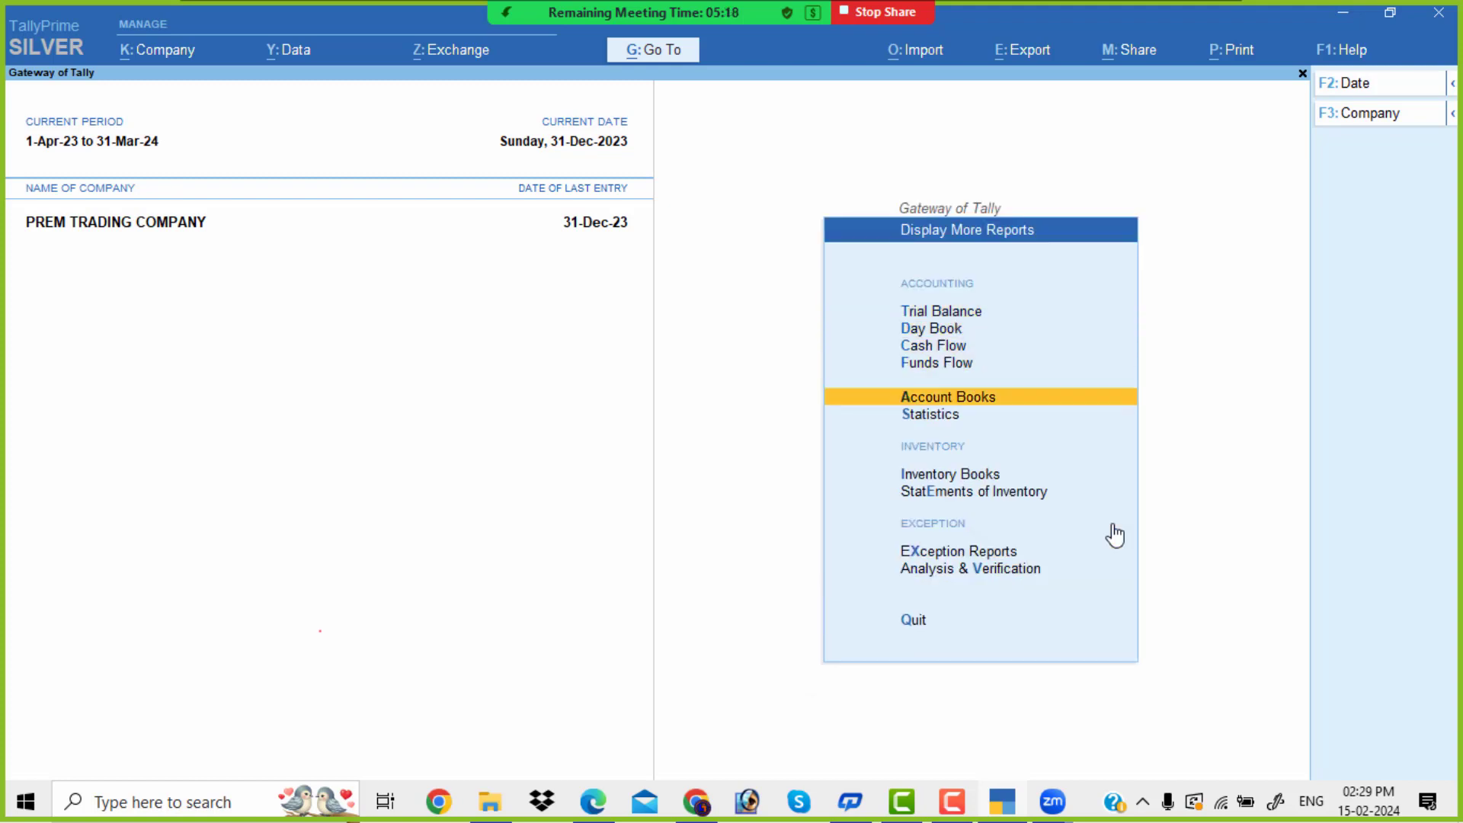
{"action": "key", "text": "Return"}
Open the Purchase Register to view the monthly purchase totals.
{"action": "key", "text": "Down"}
{"action": "key", "text": "Down"}
{"action": "key", "text": "Down"}
{"action": "key", "text": "Down"}
{"action": "key", "text": "Down"}
{"action": "key", "text": "Down"}
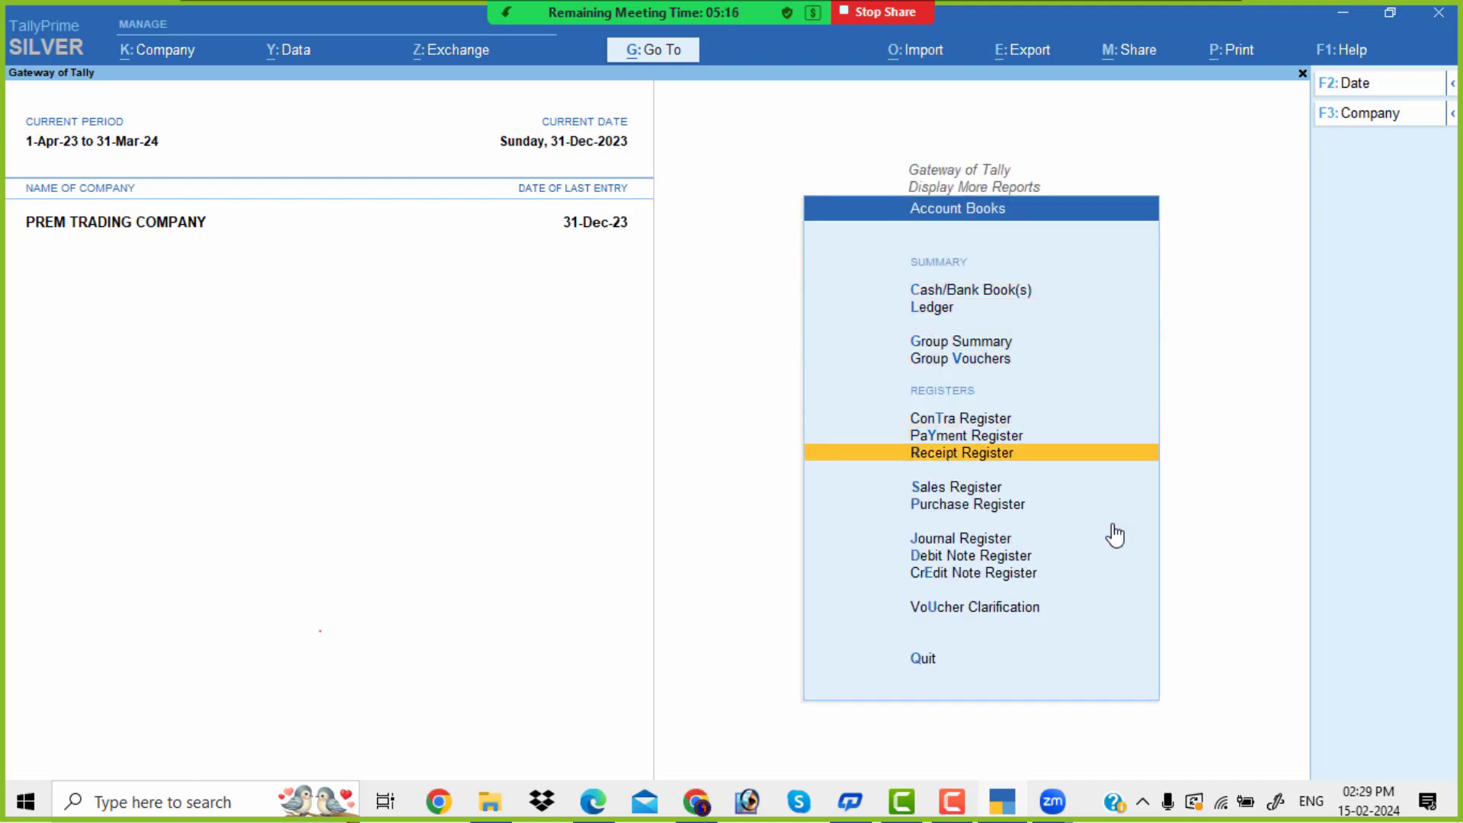
{"action": "key", "text": "Down"}
{"action": "key", "text": "Down"}
{"action": "key", "text": "Return"}
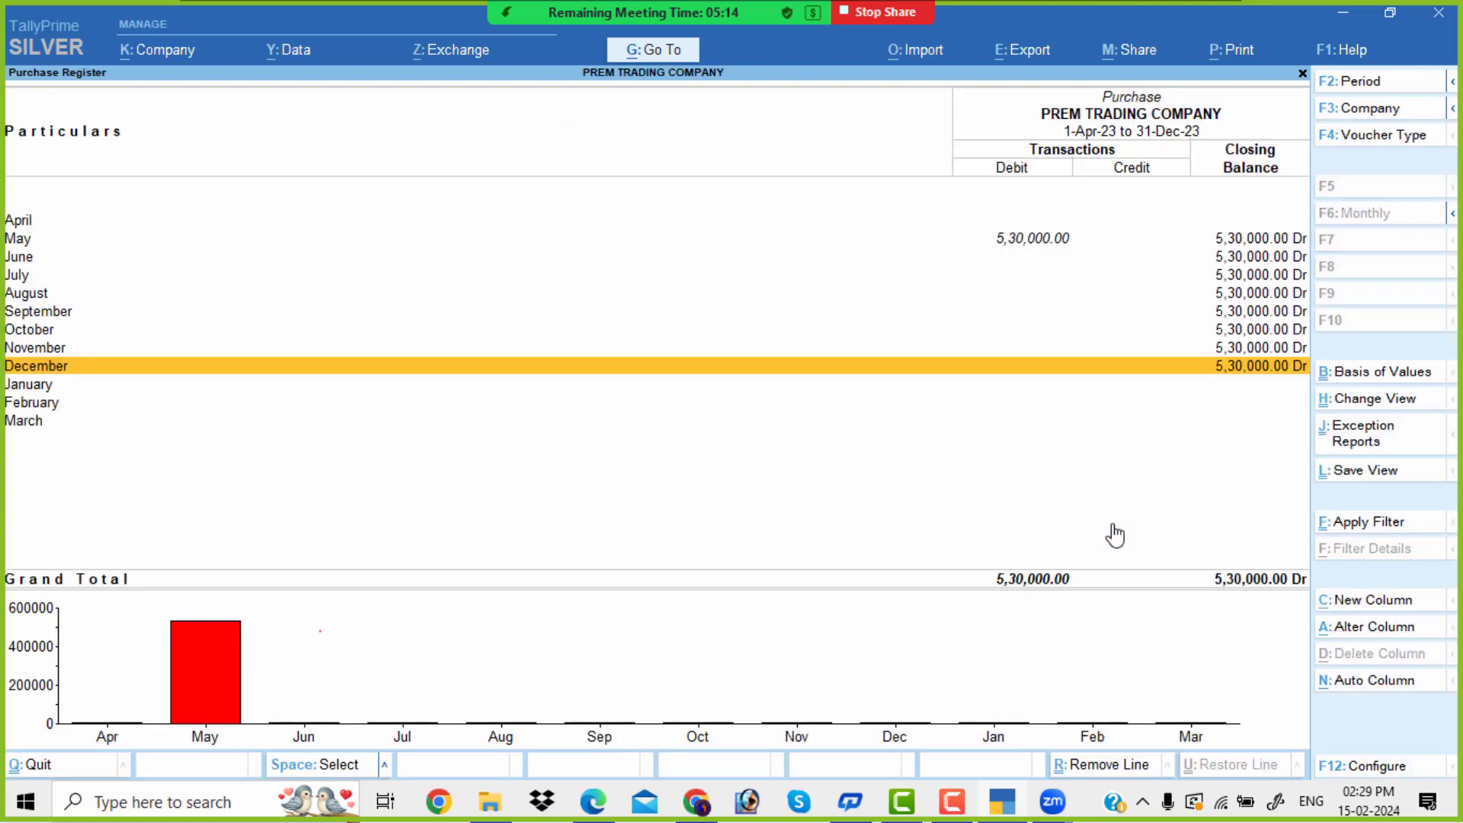
Leave the Purchase Register and open the Sales Register to view the monthly sales totals.
{"action": "key", "text": "Escape"}
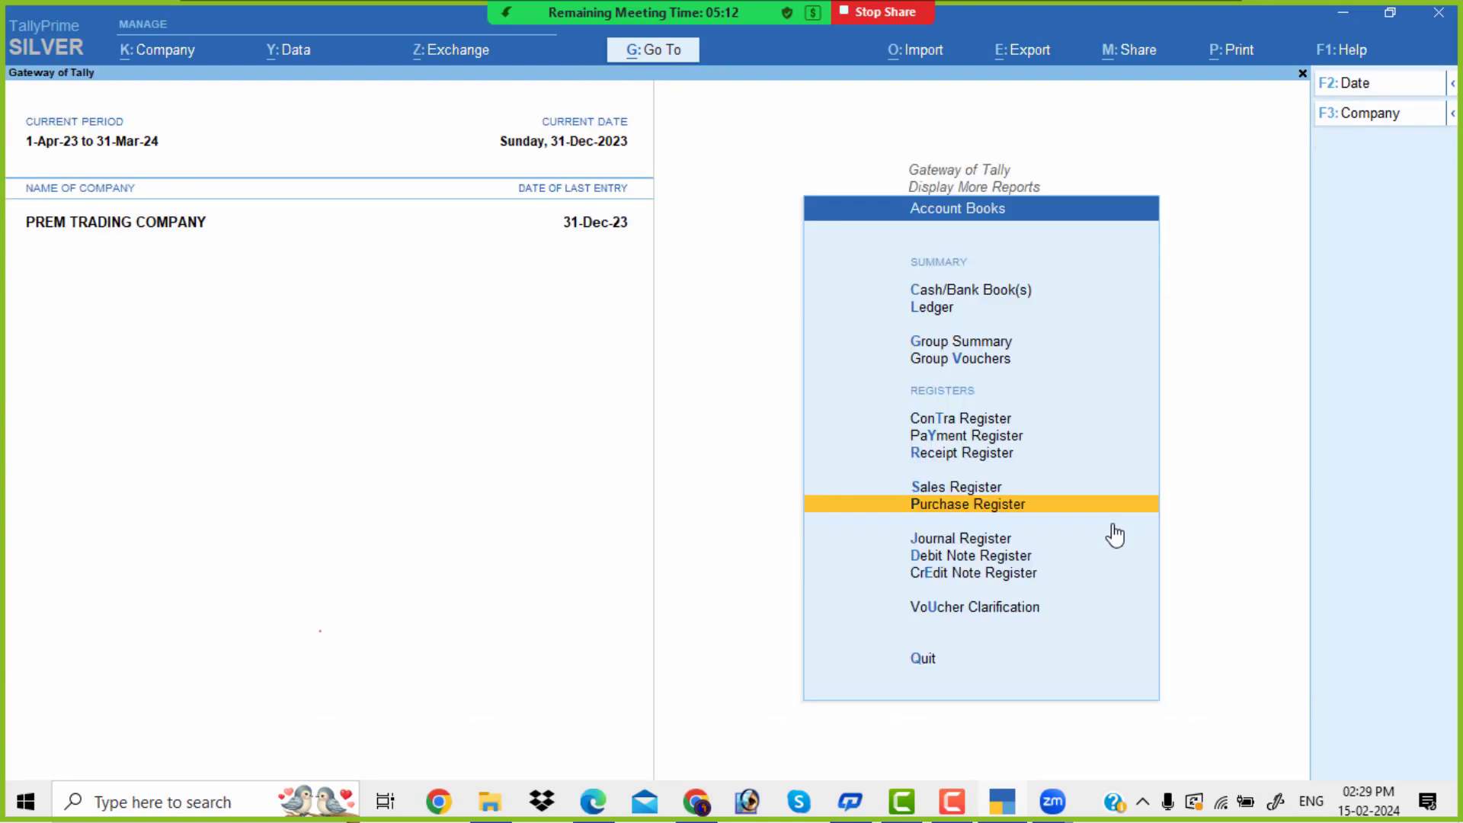
{"action": "key", "text": "Up"}
{"action": "key", "text": "Return"}
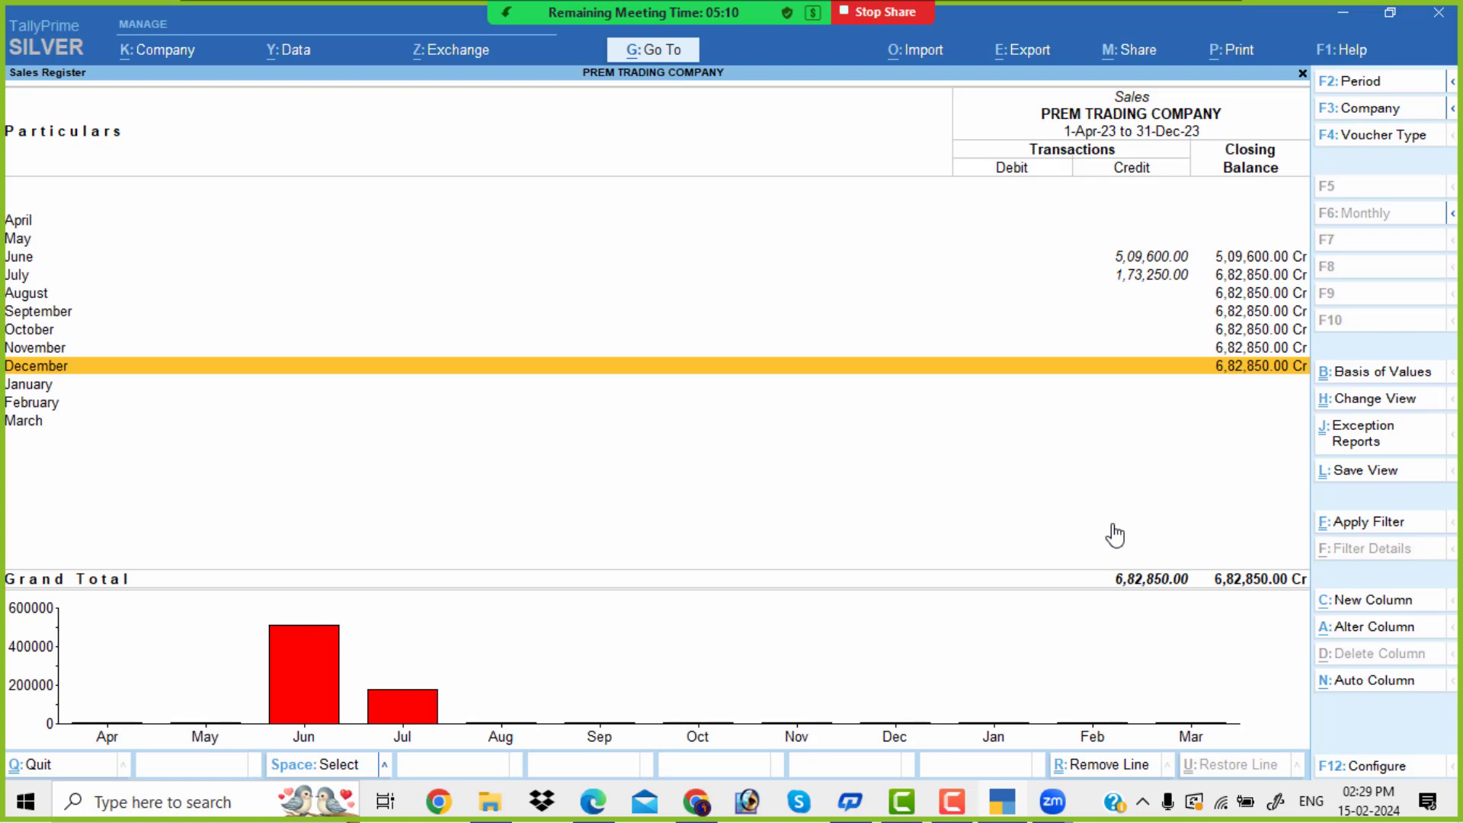
Leave the Sales Register, look up July's vouchers in the Receipt Register, and return to Account Books.
{"action": "key", "text": "Escape"}
{"action": "key", "text": "Up"}
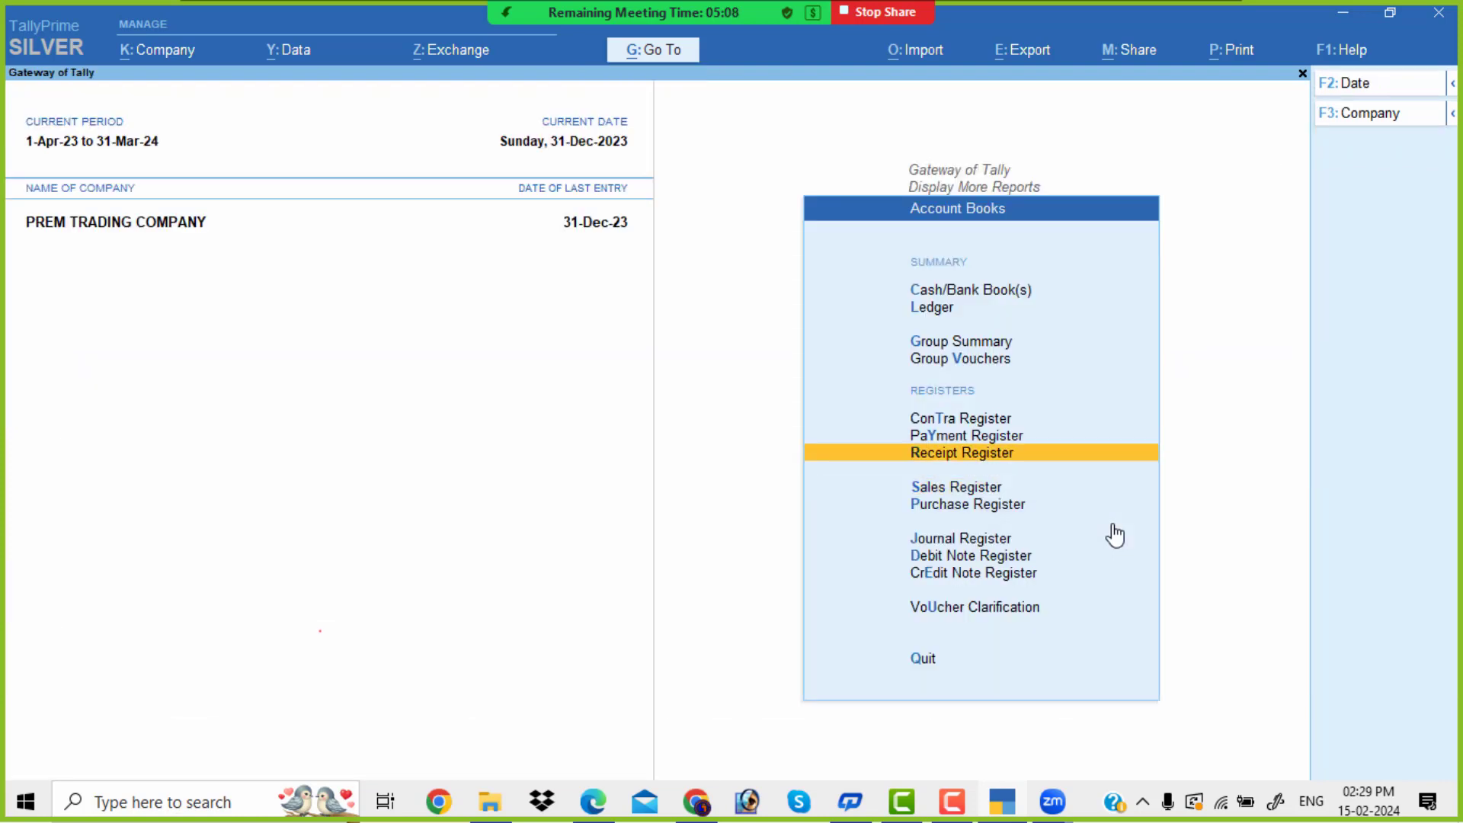
{"action": "key", "text": "Return"}
{"action": "key", "text": "Up"}
{"action": "key", "text": "Up"}
{"action": "key", "text": "Up"}
{"action": "key", "text": "Up"}
{"action": "key", "text": "Up"}
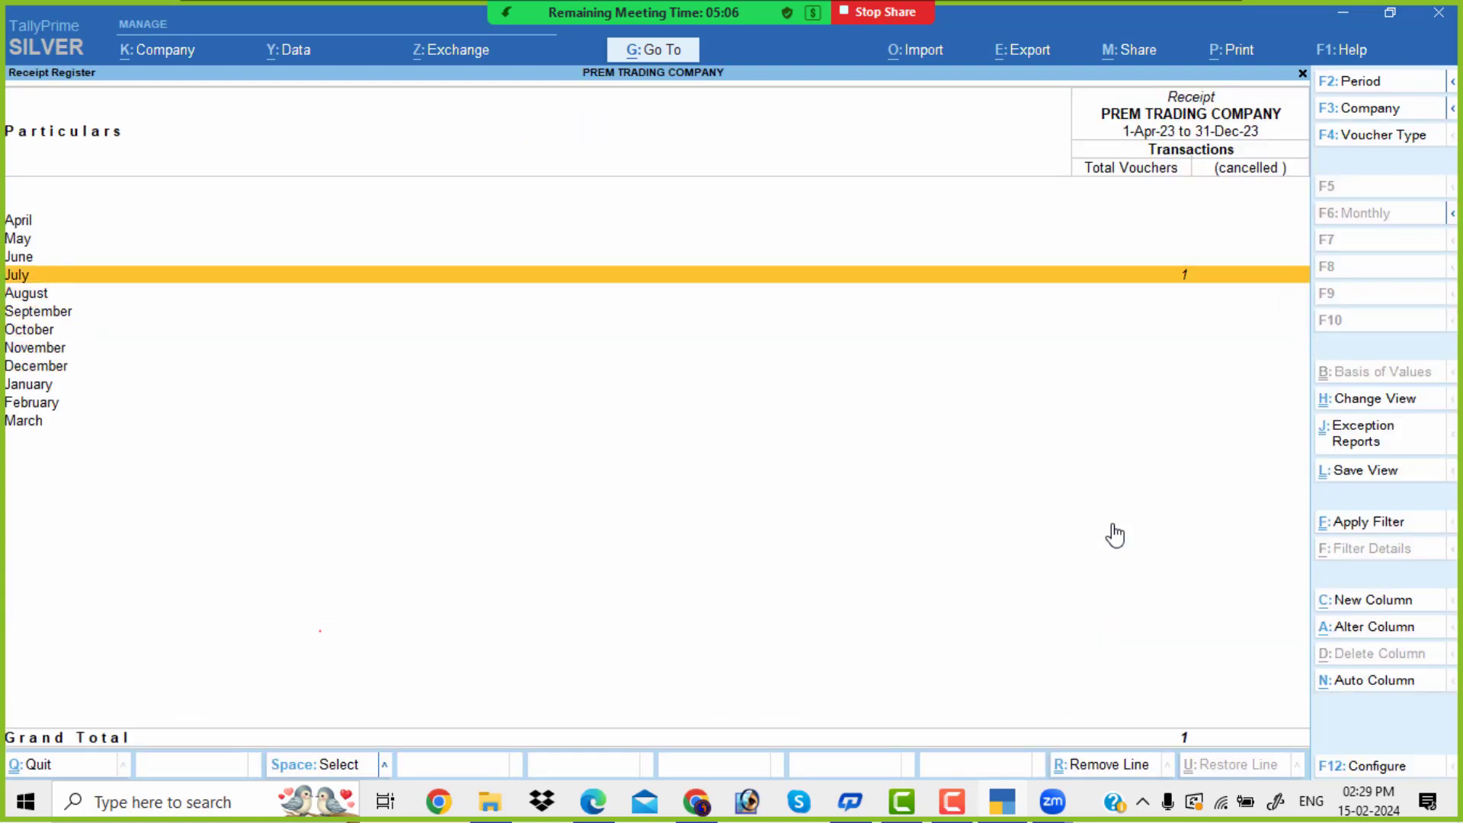
{"action": "key", "text": "Return"}
{"action": "key", "text": "Escape"}
{"action": "key", "text": "Escape"}
View the July and August voucher lists in the Payment Register and return to Account Books.
{"action": "key", "text": "Up"}
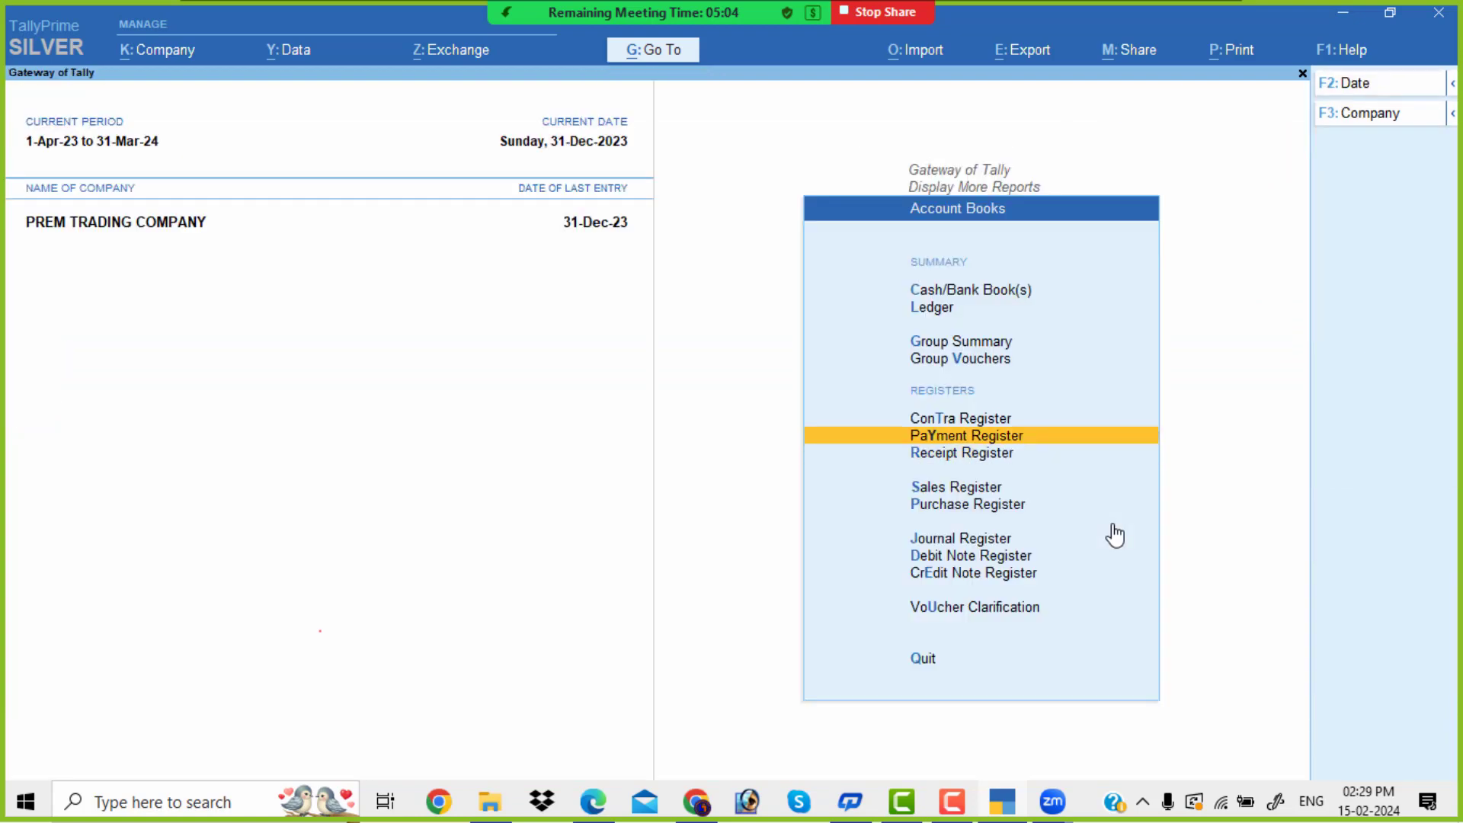
{"action": "key", "text": "Return"}
{"action": "key", "text": "Up"}
{"action": "key", "text": "Up"}
{"action": "key", "text": "Up"}
{"action": "key", "text": "Up"}
{"action": "key", "text": "Up"}
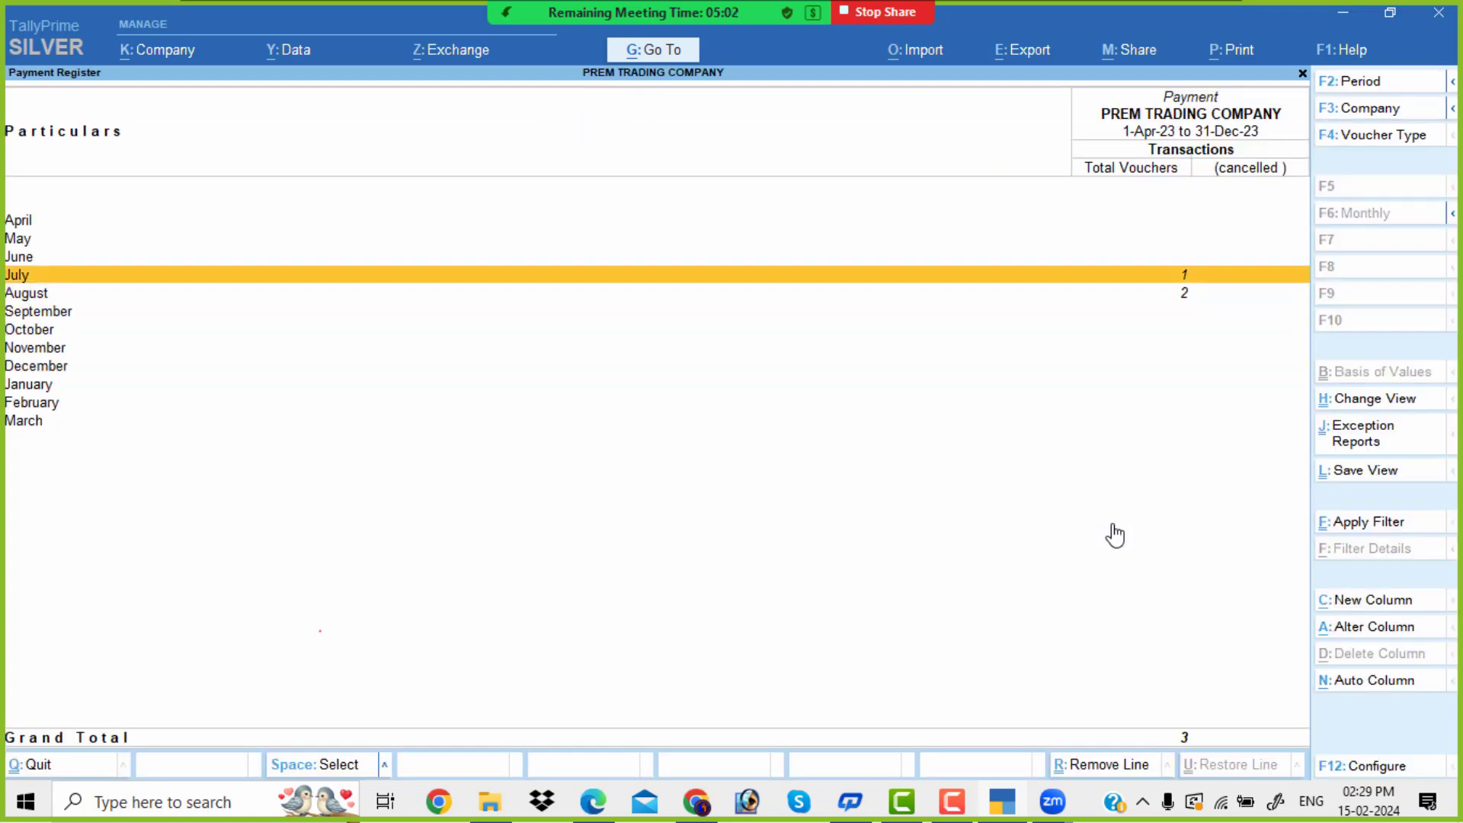
{"action": "key", "text": "Return"}
{"action": "key", "text": "Escape"}
{"action": "key", "text": "Down"}
{"action": "key", "text": "Return"}
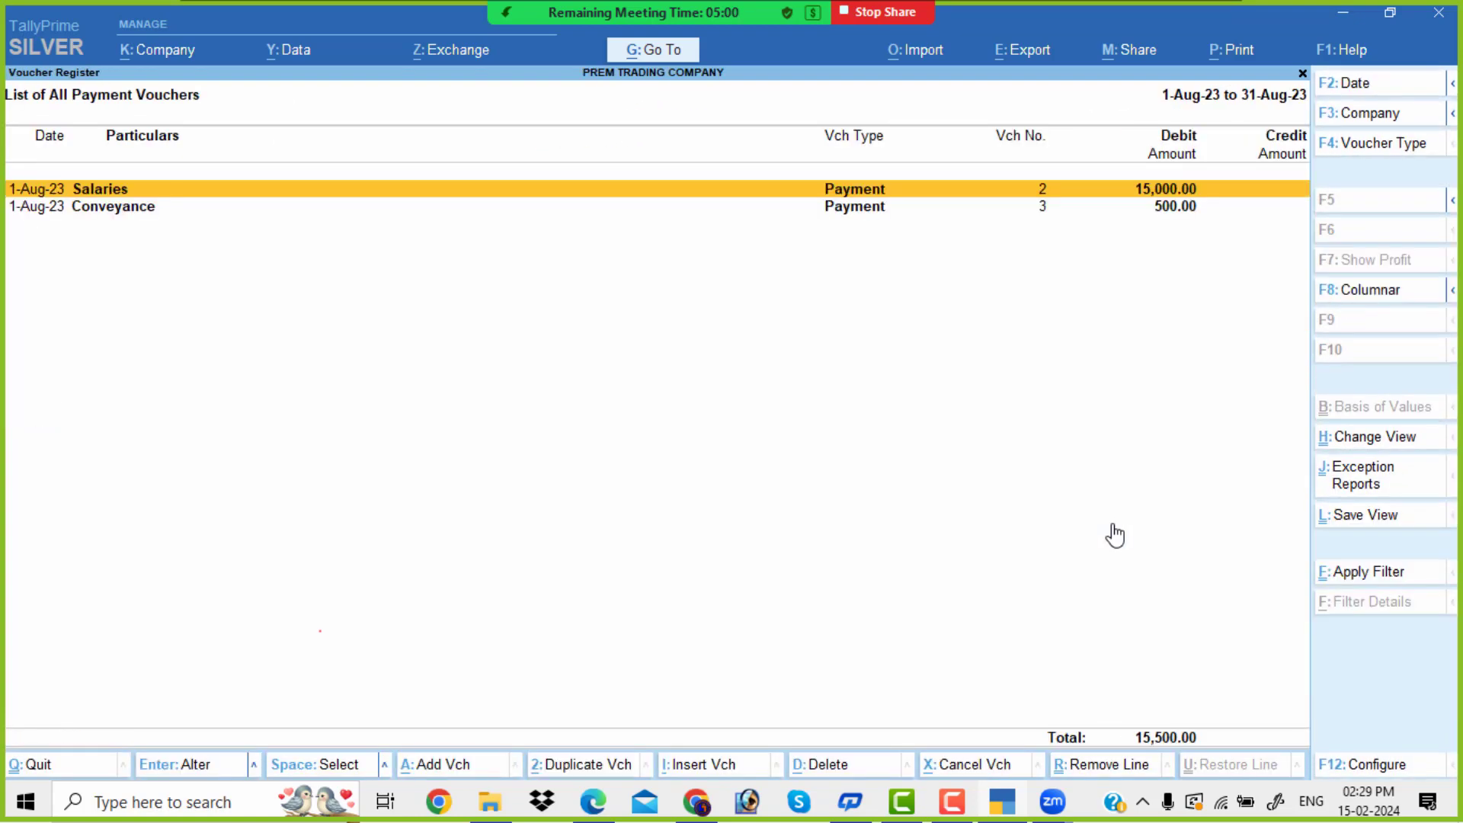
{"action": "key", "text": "Escape"}
{"action": "key", "text": "Escape"}
Check September's and the earlier month's vouchers in the Contra Register, and return to the Gateway of Tally.
{"action": "key", "text": "Up"}
{"action": "key", "text": "Return"}
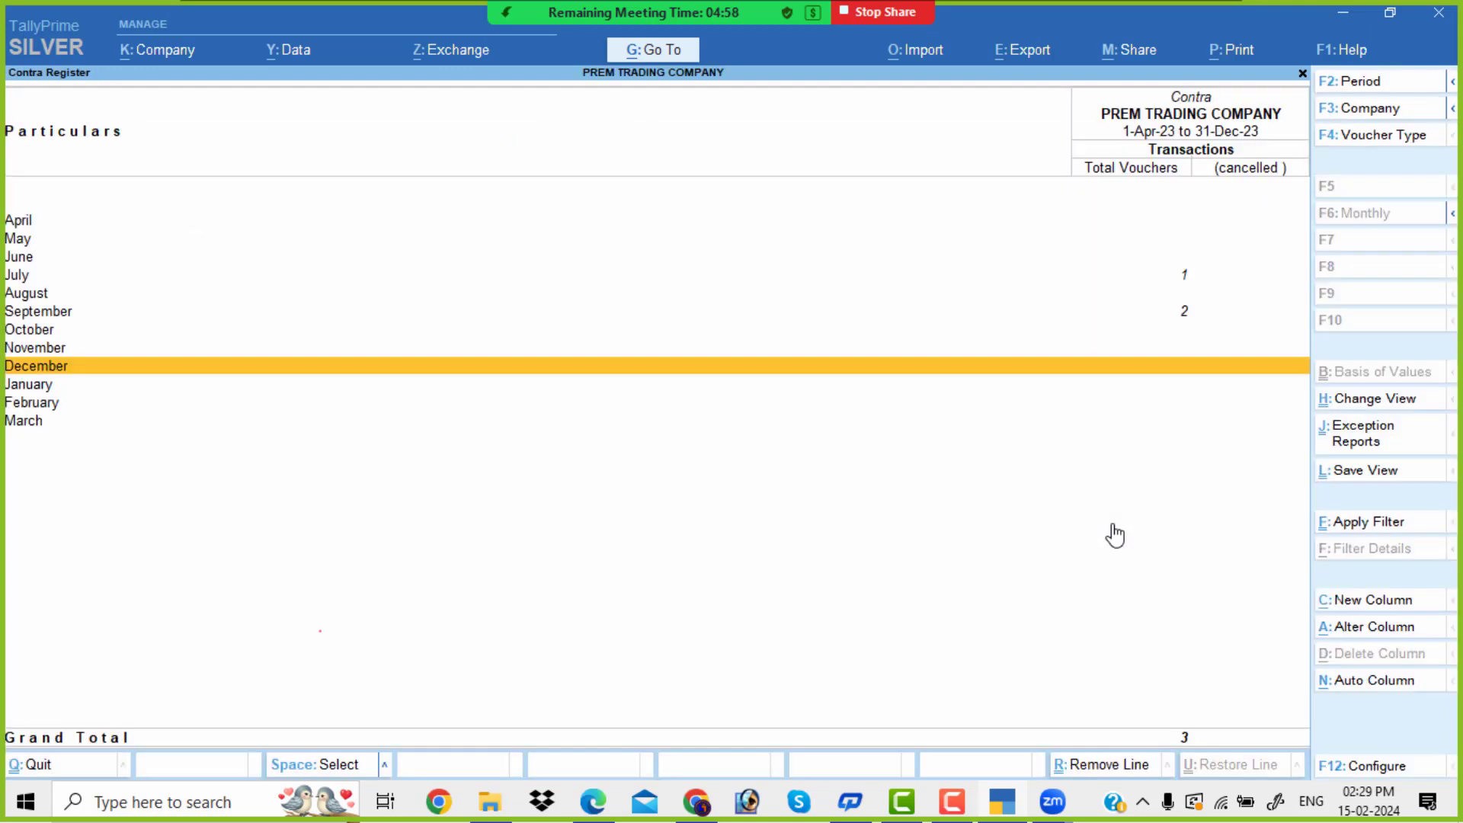
{"action": "key", "text": "Up"}
{"action": "key", "text": "Up"}
{"action": "key", "text": "Up"}
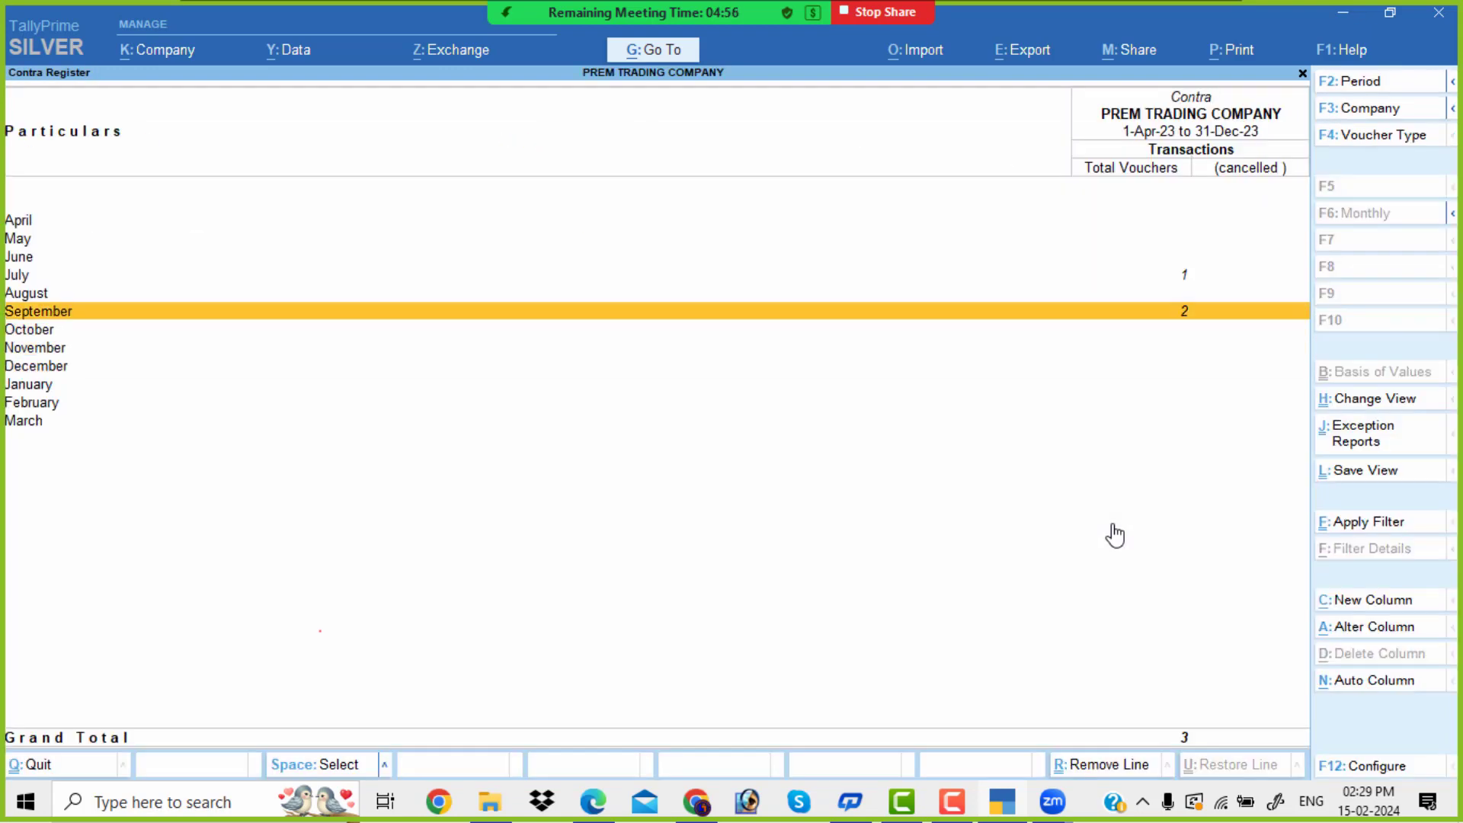
{"action": "key", "text": "Return"}
{"action": "key", "text": "Escape"}
{"action": "key", "text": "Up"}
{"action": "key", "text": "Up"}
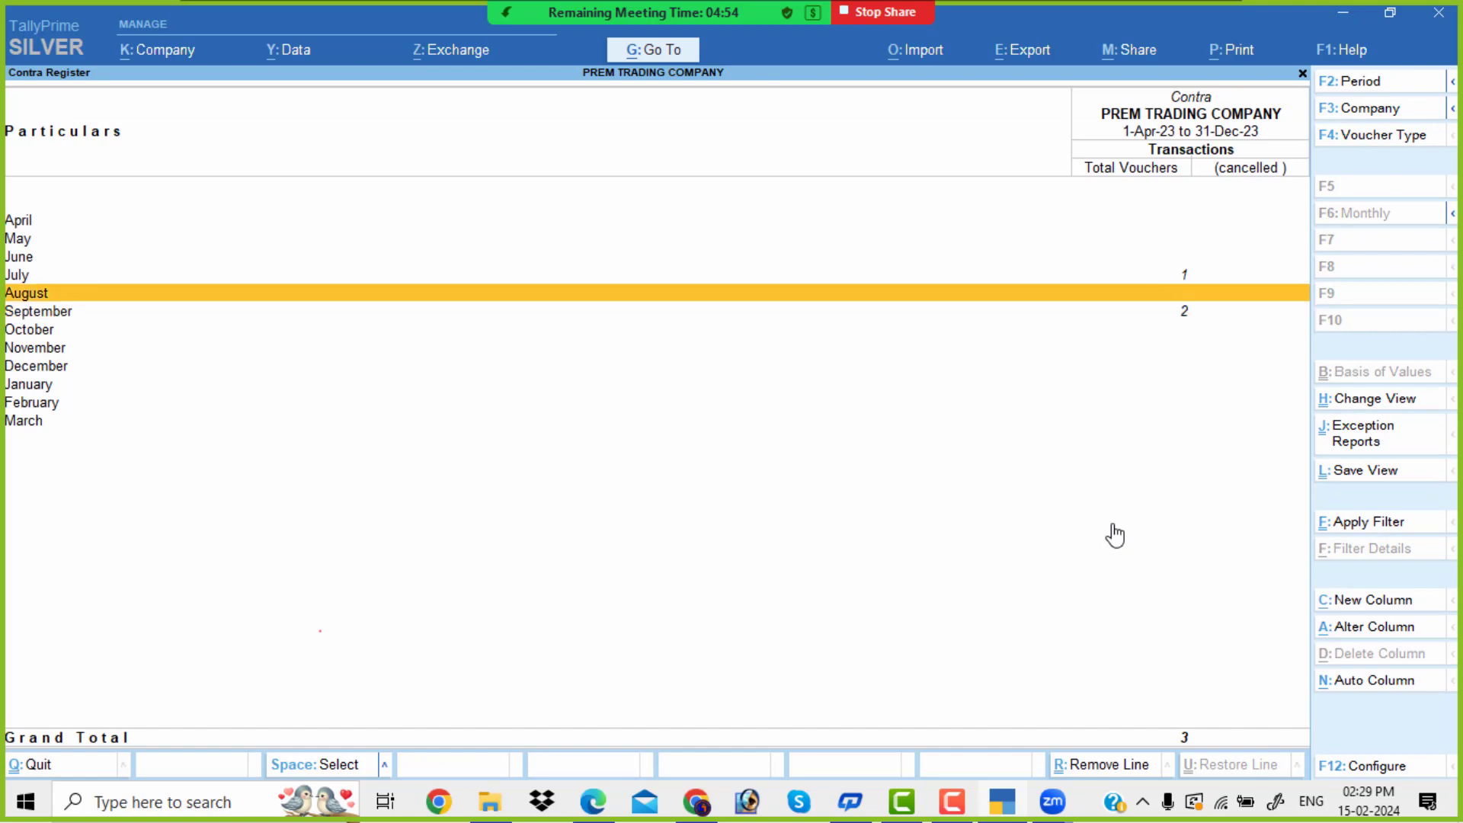
{"action": "key", "text": "Return"}
{"action": "key", "text": "Escape"}
{"action": "key", "text": "Escape"}
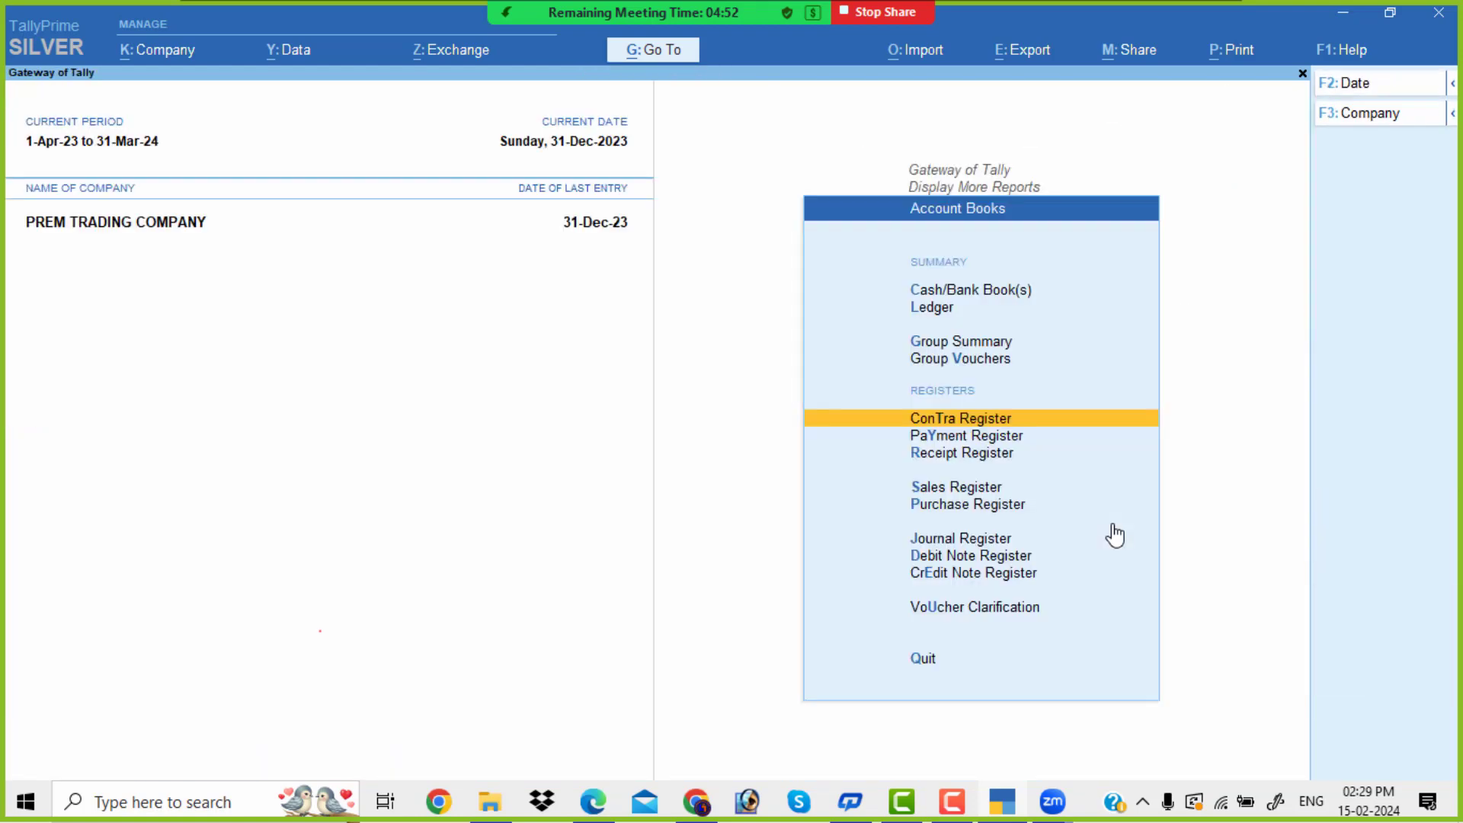
{"action": "key", "text": "Escape"}
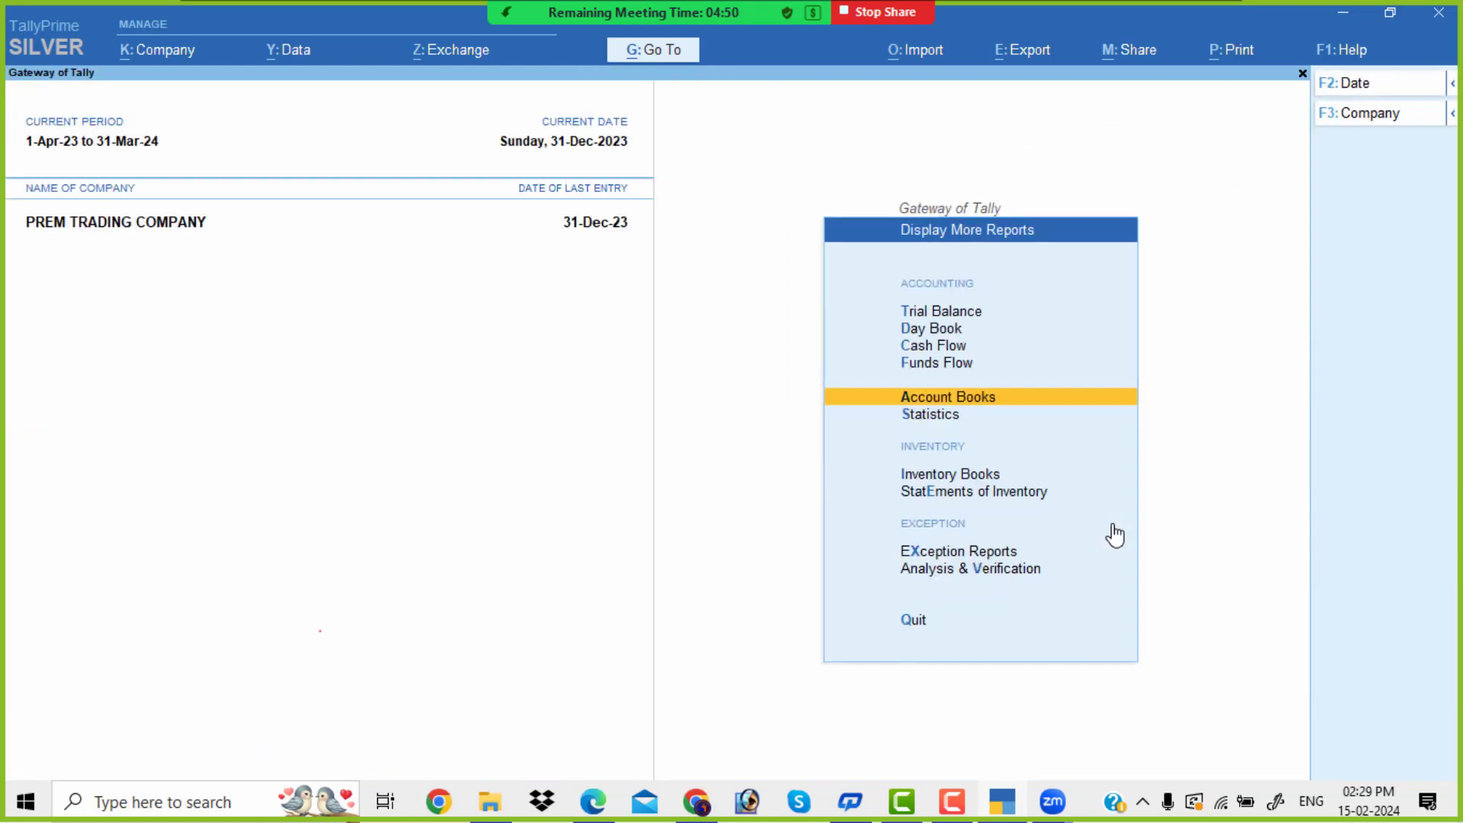
{"action": "key", "text": "Escape"}
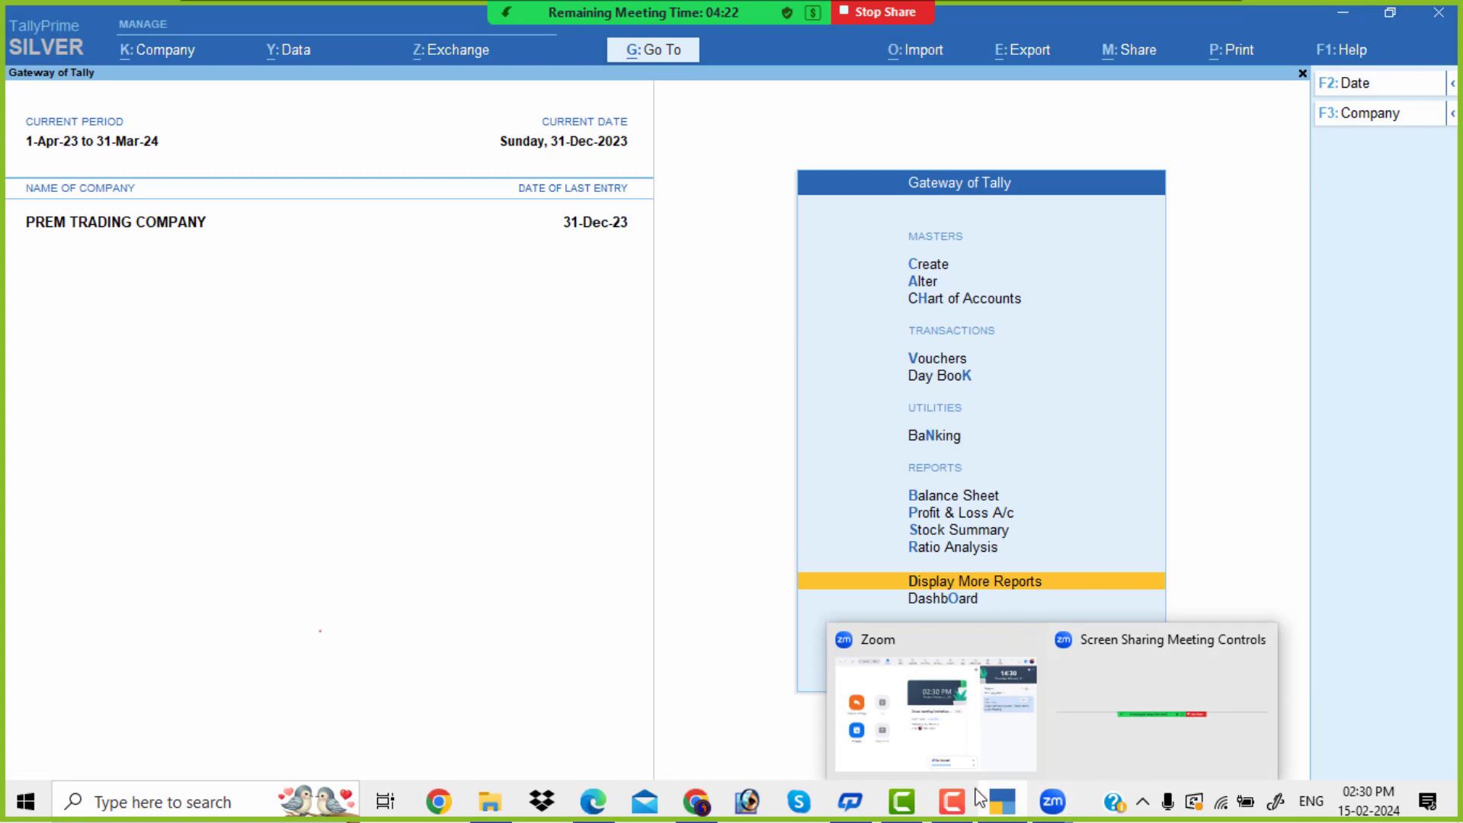
Show the Zoom meeting's participant list and stretch its window to the full screen height.
{"action": "mouse_move", "coordinate": [642, 21]}
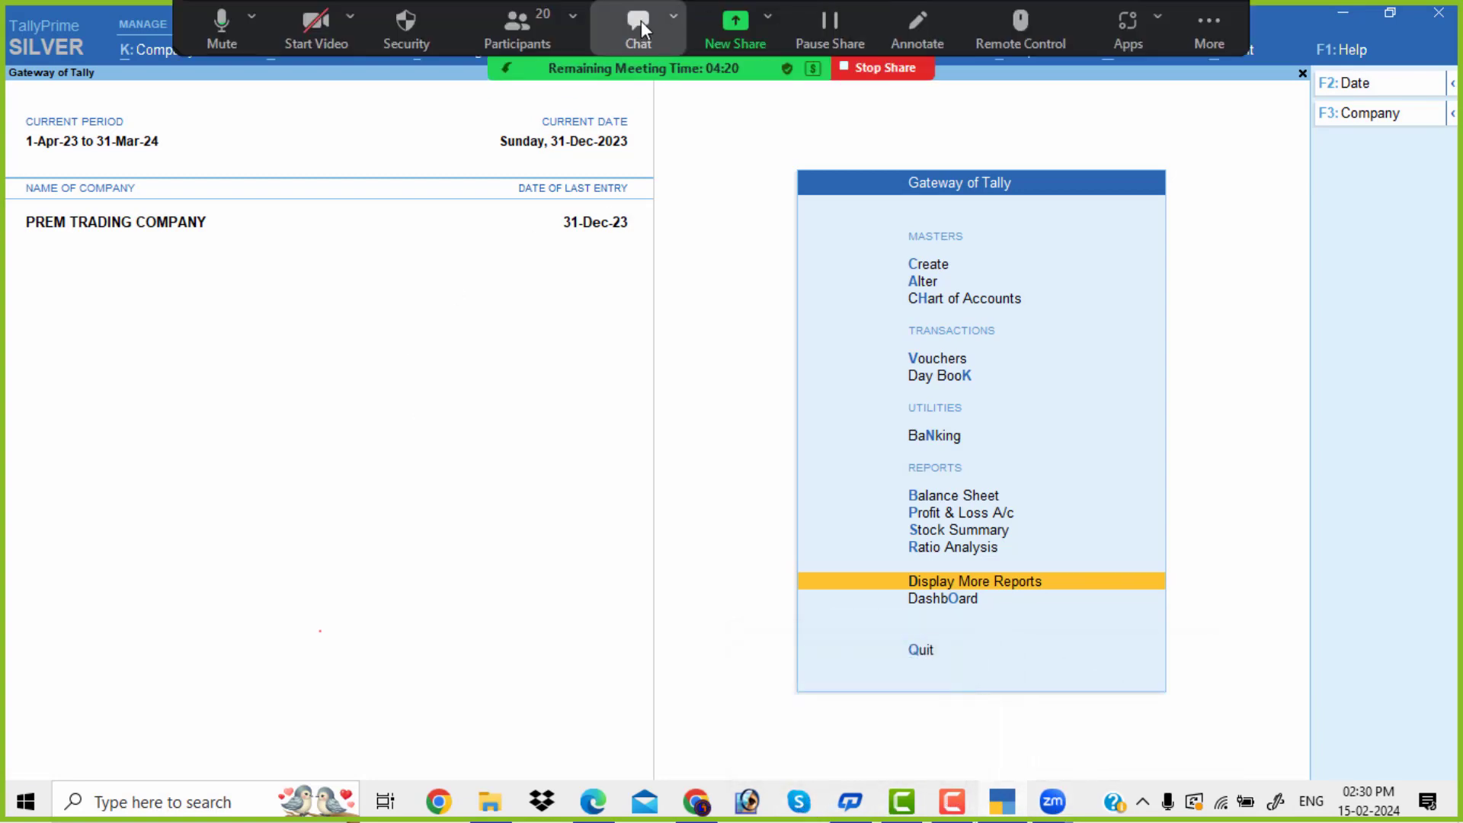
{"action": "left_click", "coordinate": [517, 29]}
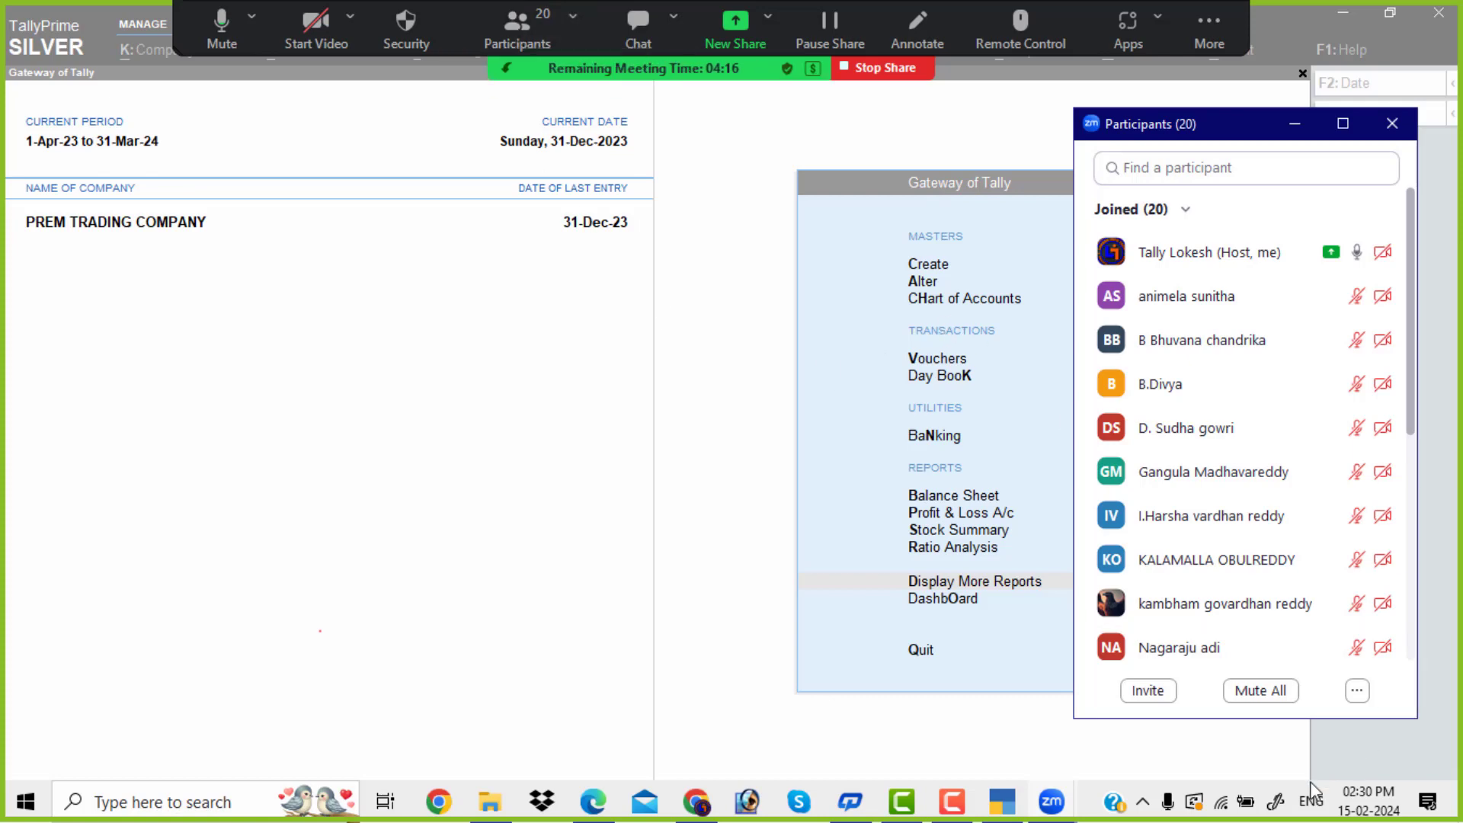
{"action": "left_click_drag", "start_coordinate": [1244, 721], "coordinate": [1243, 808]}
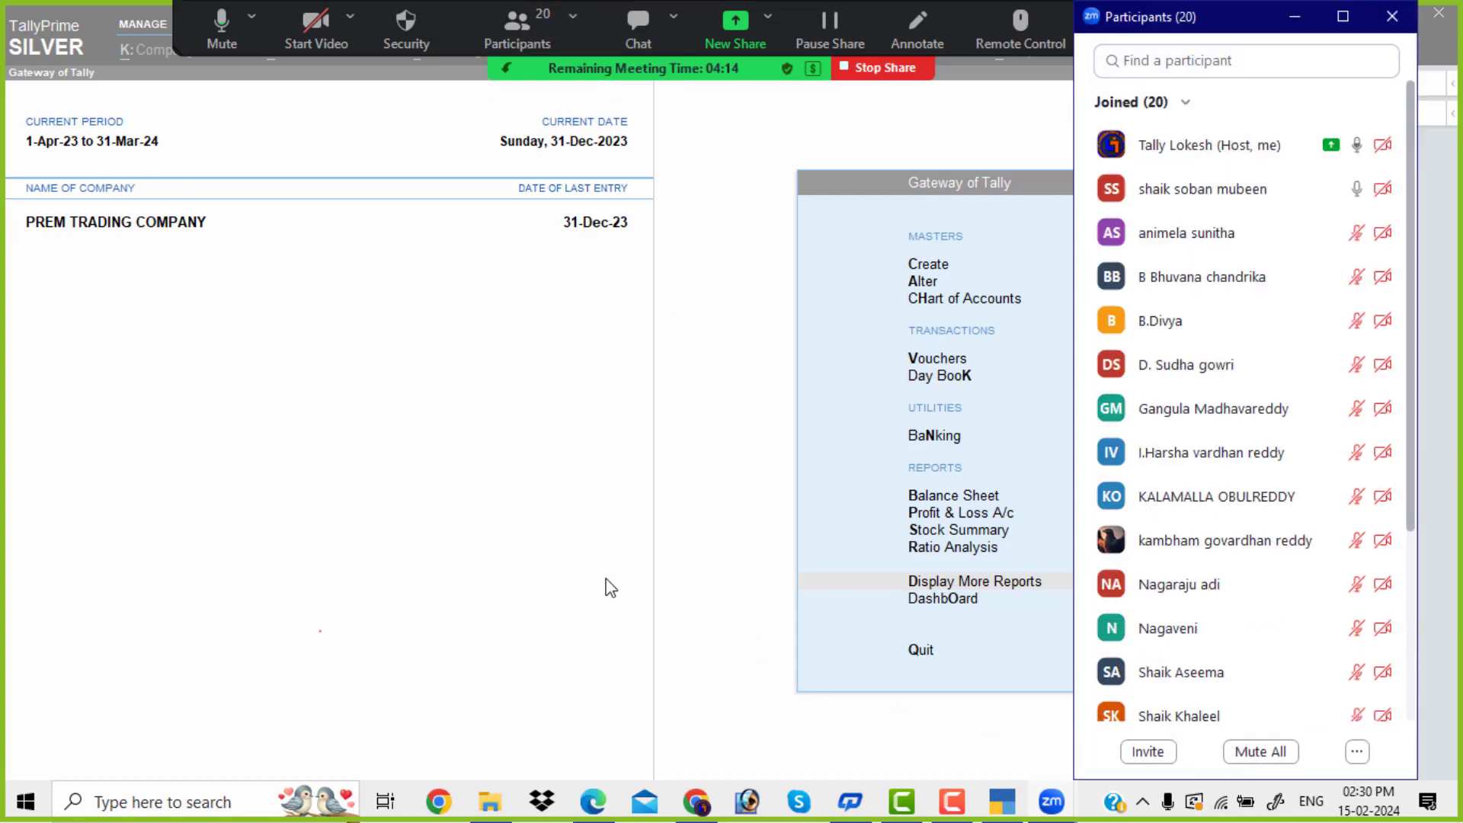
{"action": "left_click", "coordinate": [578, 566]}
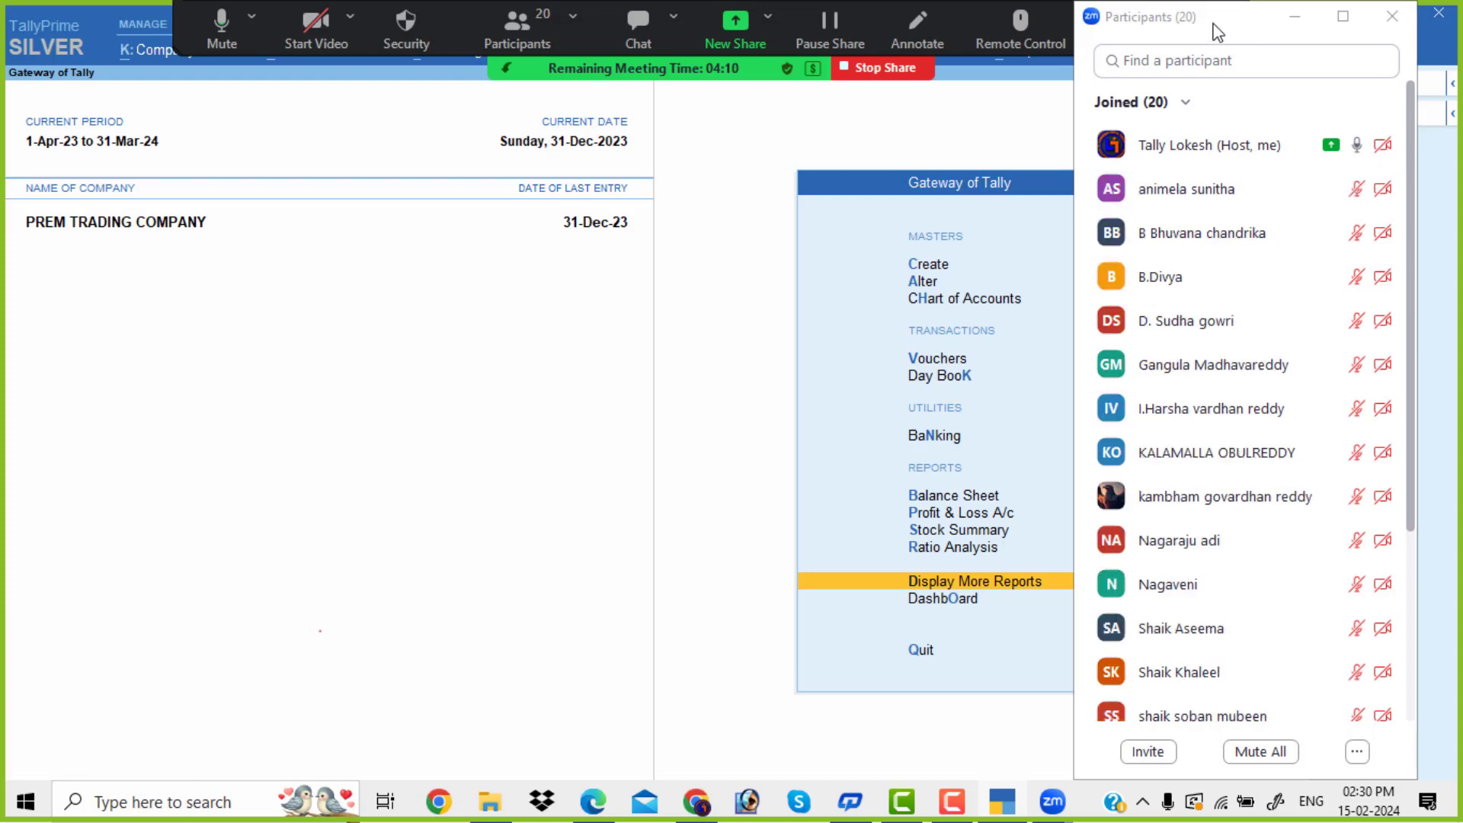
Reposition the Zoom Participants window beside the Gateway of Tally and enlarge it to full height again.
{"action": "left_click_drag", "start_coordinate": [1217, 32], "coordinate": [380, 228]}
{"action": "left_click_drag", "start_coordinate": [309, 239], "coordinate": [1247, 174]}
{"action": "left_click", "coordinate": [575, 354]}
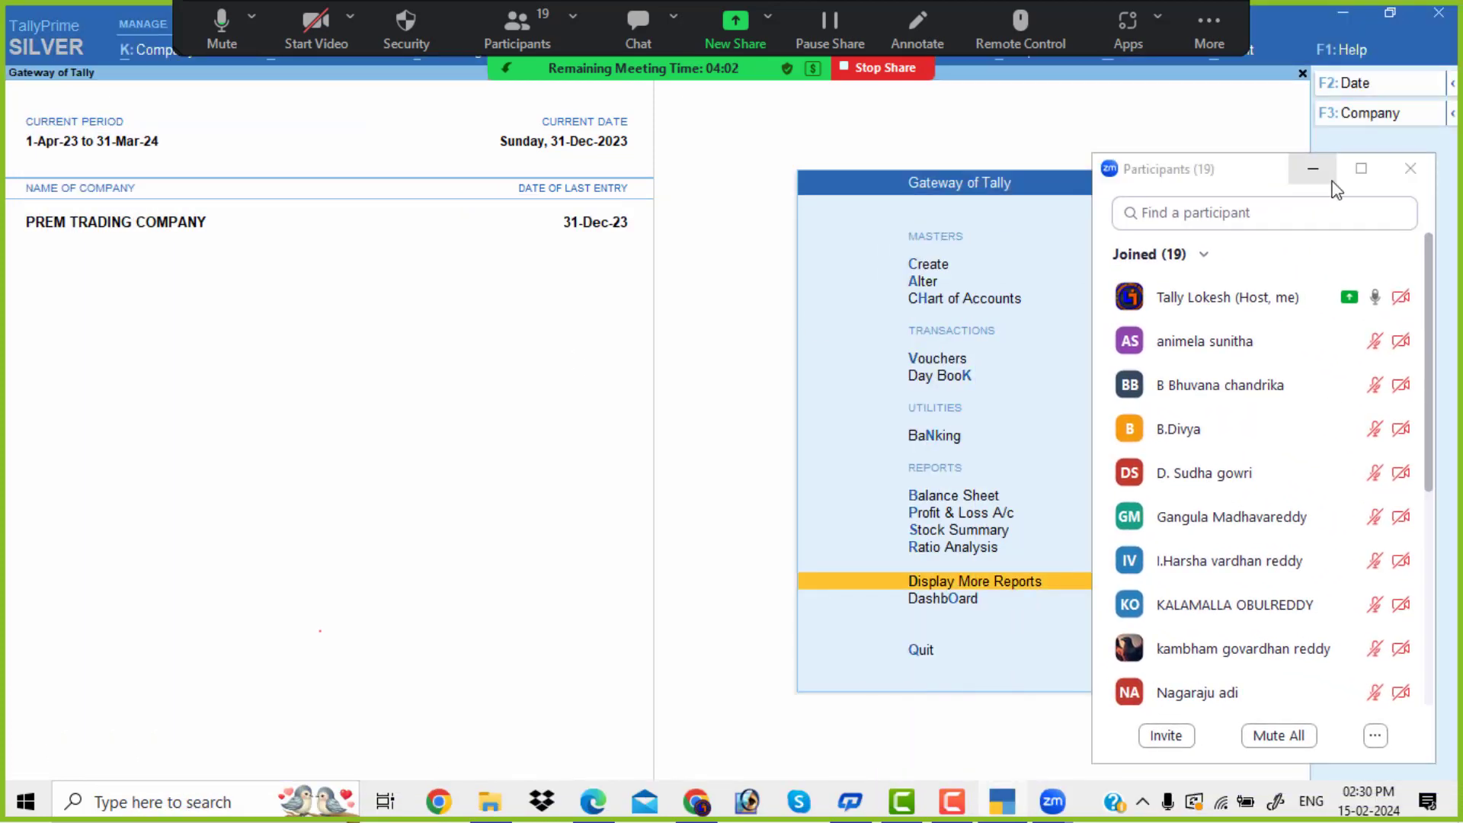
{"action": "left_click", "coordinate": [1264, 166]}
{"action": "left_click_drag", "start_coordinate": [1264, 163], "coordinate": [1267, 108]}
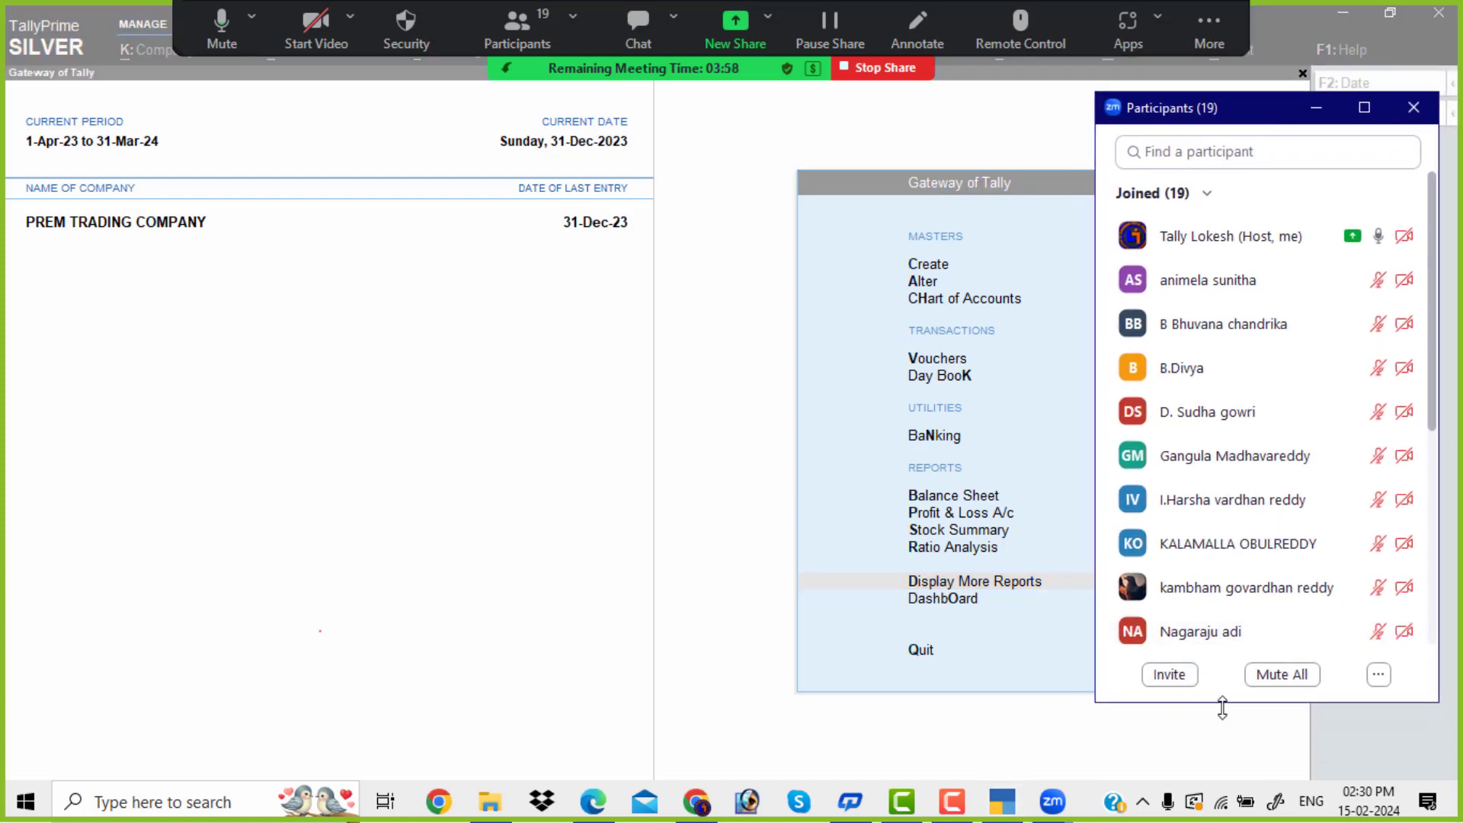
{"action": "left_click_drag", "start_coordinate": [1213, 701], "coordinate": [1215, 793]}
{"action": "left_click", "coordinate": [516, 572]}
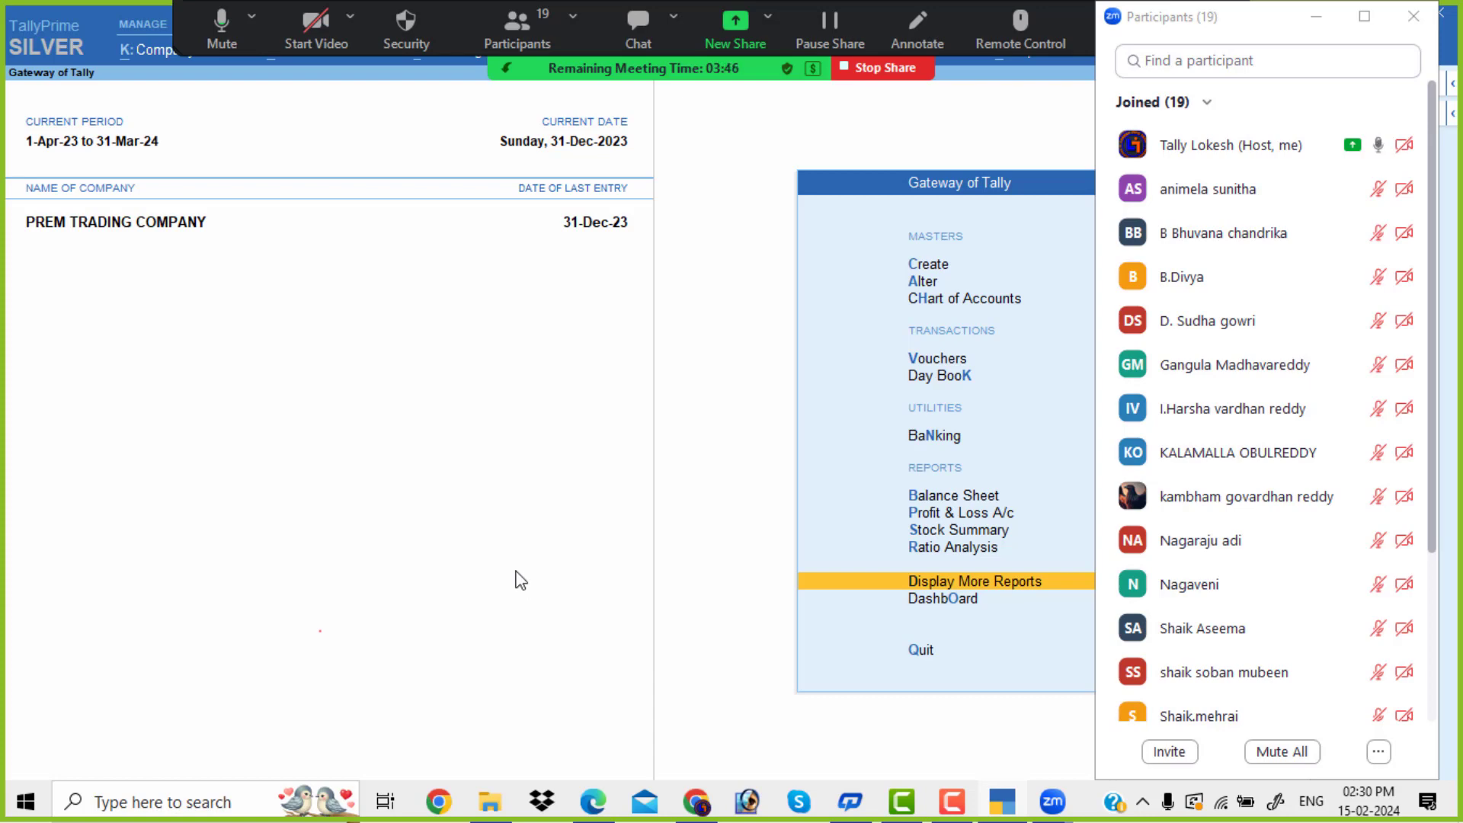
{"action": "left_click", "coordinate": [952, 802]}
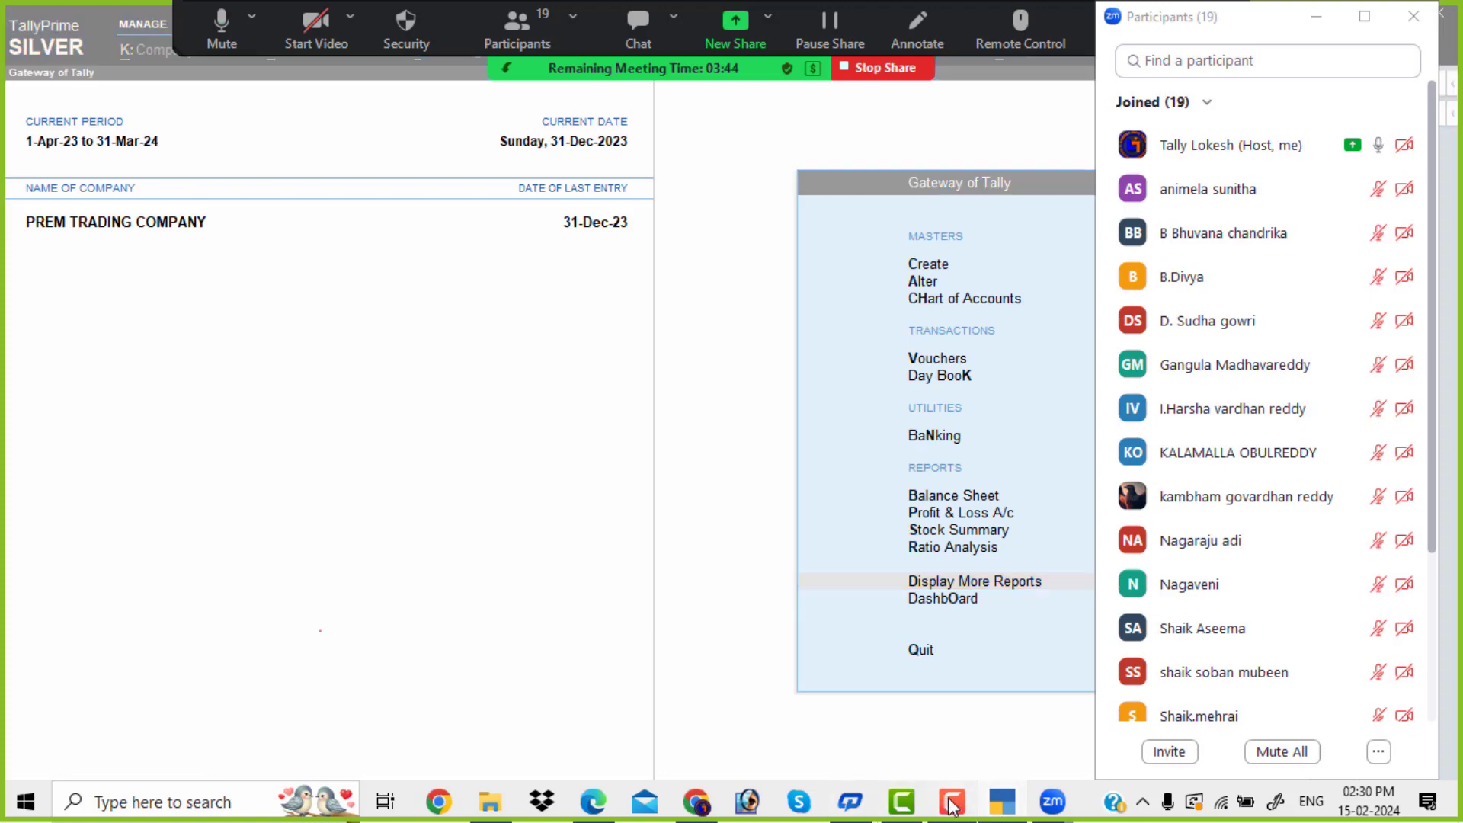